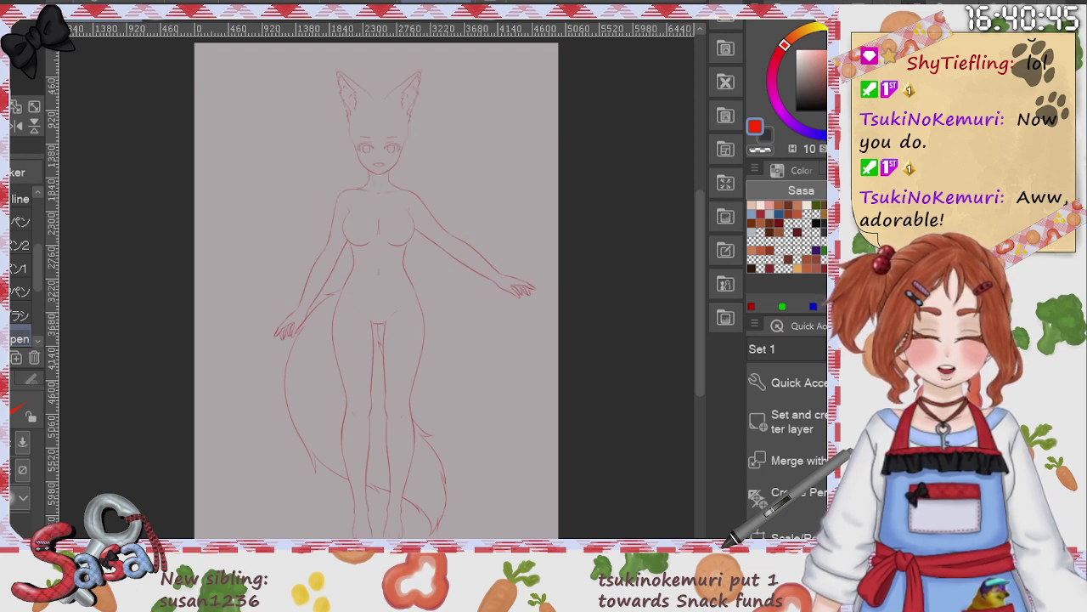
Step: Undo the tail drawing and erase the fox ears and facial features from the figure's head
key("ctrl+z")
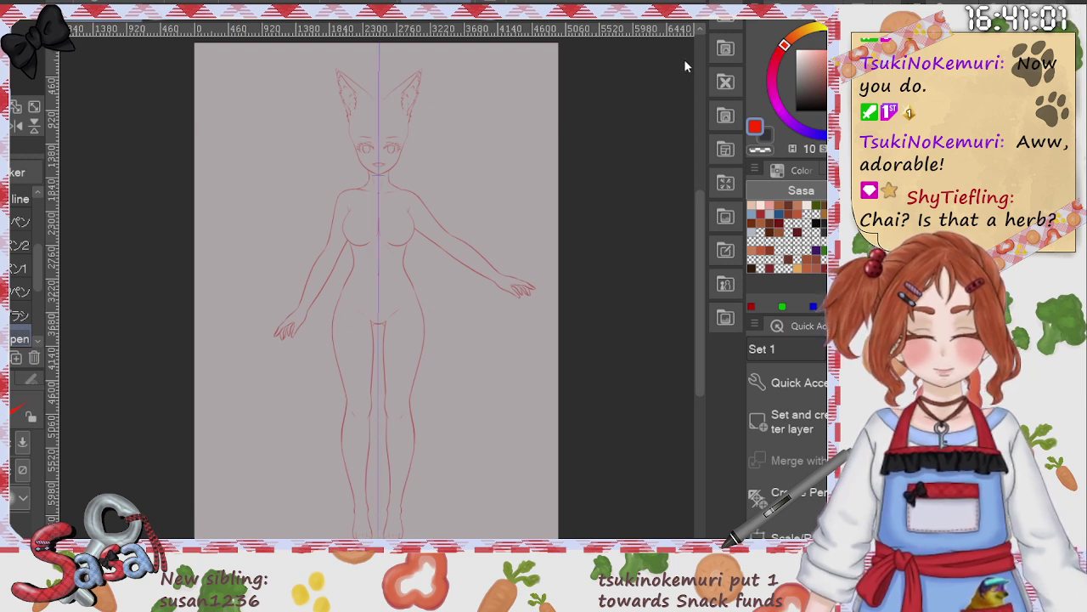
left_click(700, 403)
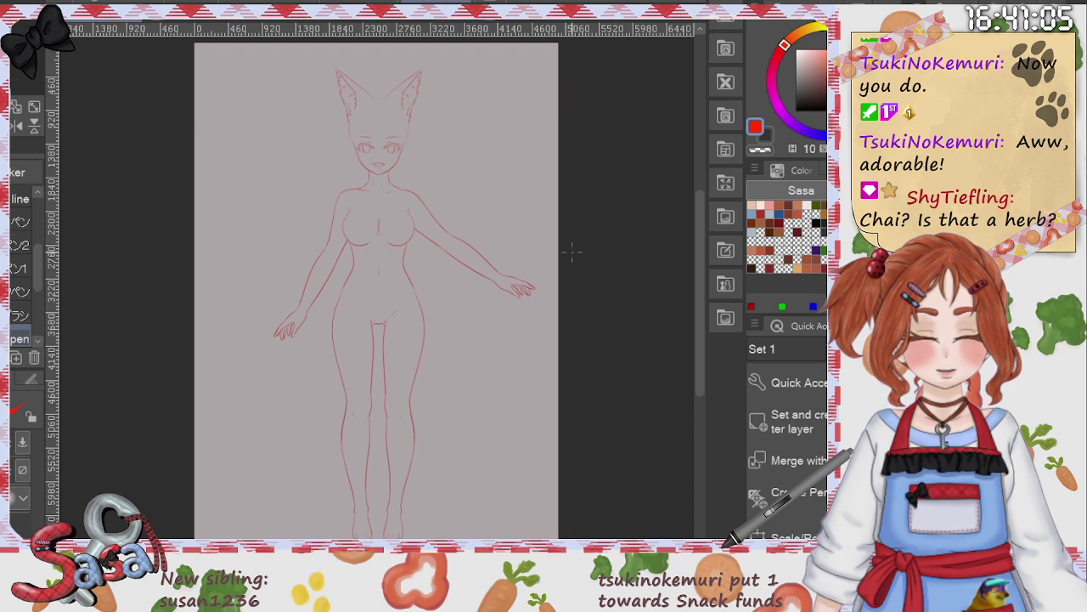
key("p")
left_click_drag(702, 262, 701, 251)
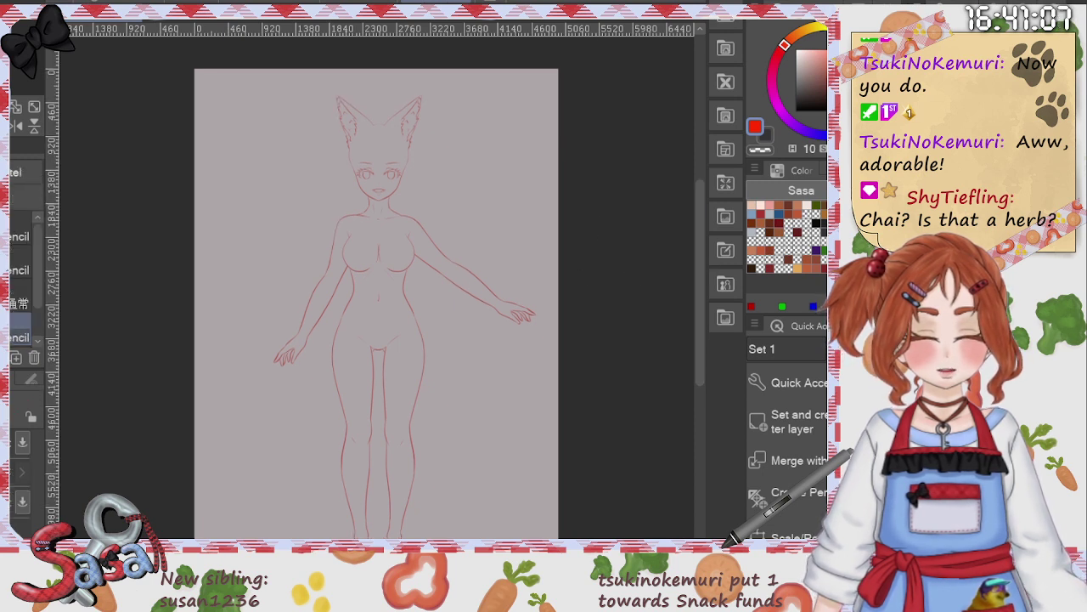
key("alt+bracketleft")
key("e")
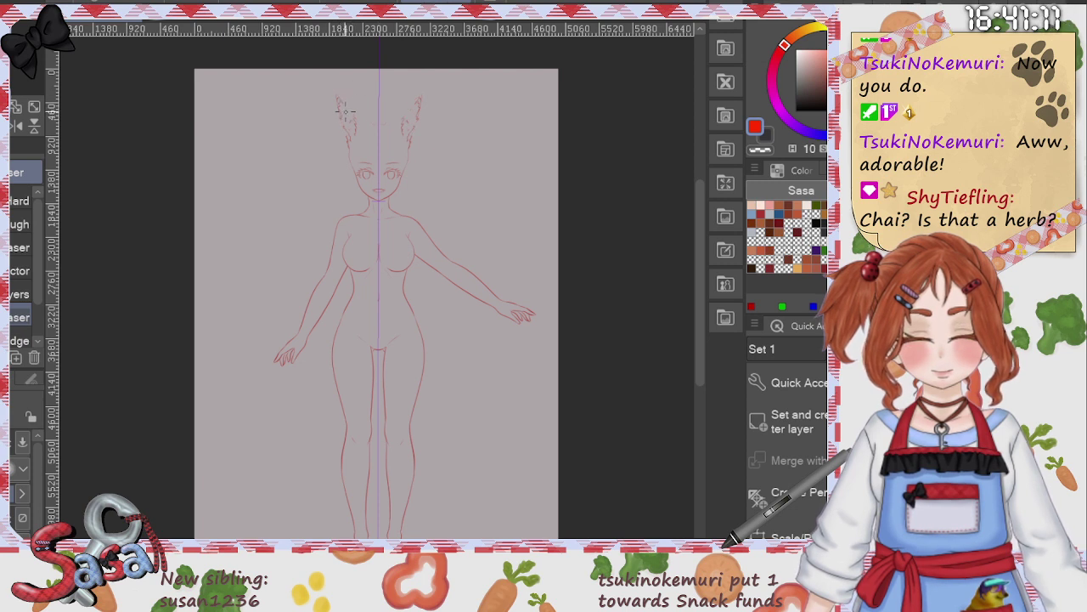
mouse_move(345, 108)
left_mouse_down()
mouse_move(343, 141)
mouse_move(370, 114)
mouse_move(351, 133)
mouse_move(336, 117)
mouse_move(372, 110)
mouse_move(376, 159)
mouse_move(366, 157)
mouse_move(379, 185)
mouse_move(394, 151)
mouse_move(363, 167)
mouse_move(372, 180)
mouse_move(392, 162)
left_mouse_up()
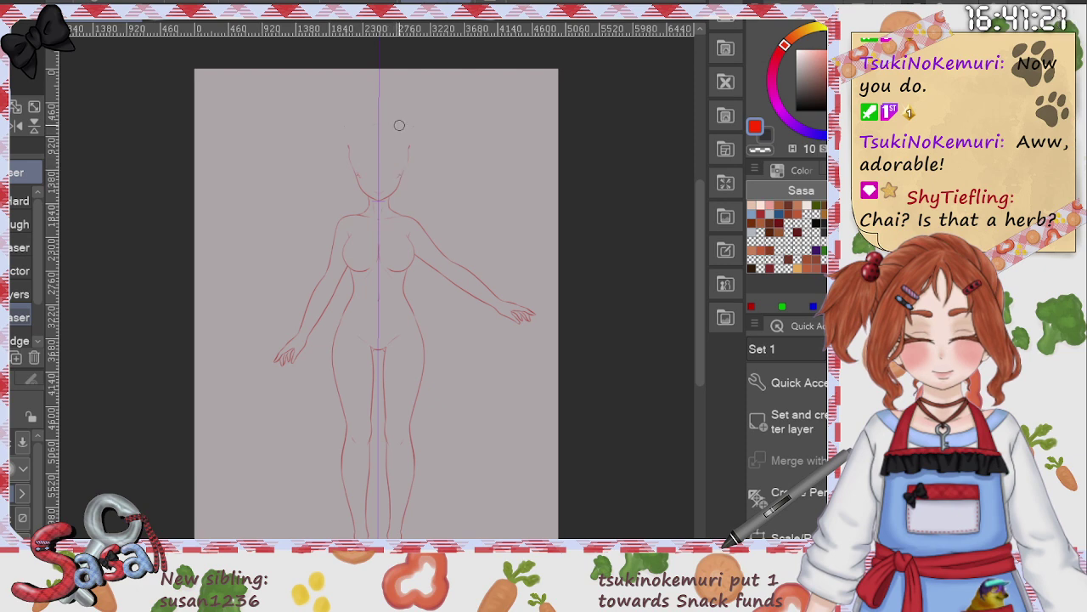
Step: Erase the leftover mouth and cheek marks and the ear stubs at the upper ends of the face outline
scroll(399, 174, "up", 5)
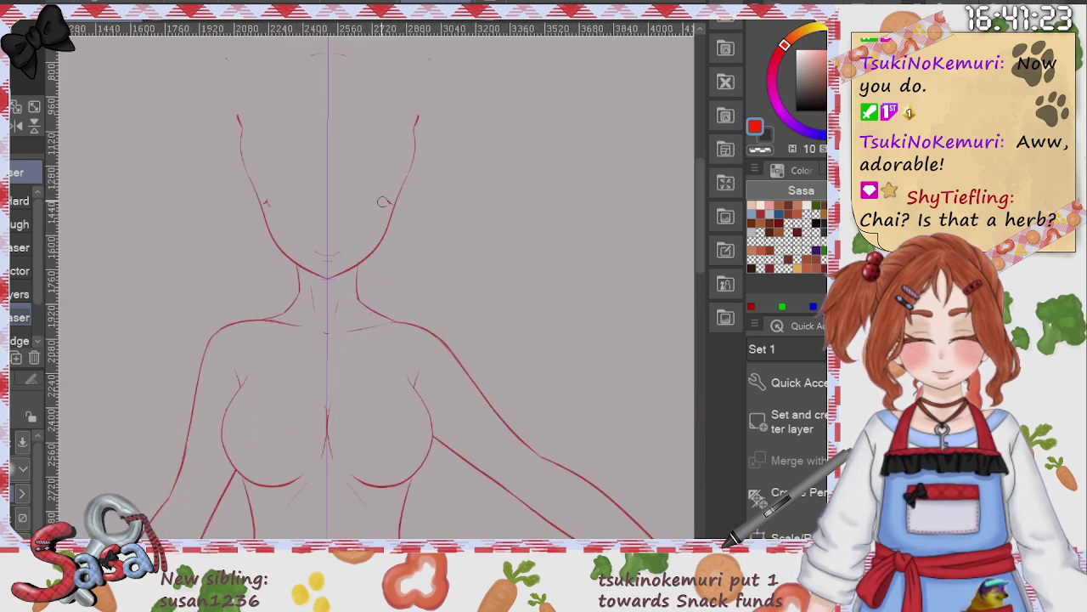
mouse_move(331, 246)
left_mouse_down()
mouse_move(319, 247)
mouse_move(324, 258)
left_mouse_up()
left_click_drag(383, 210, 391, 198)
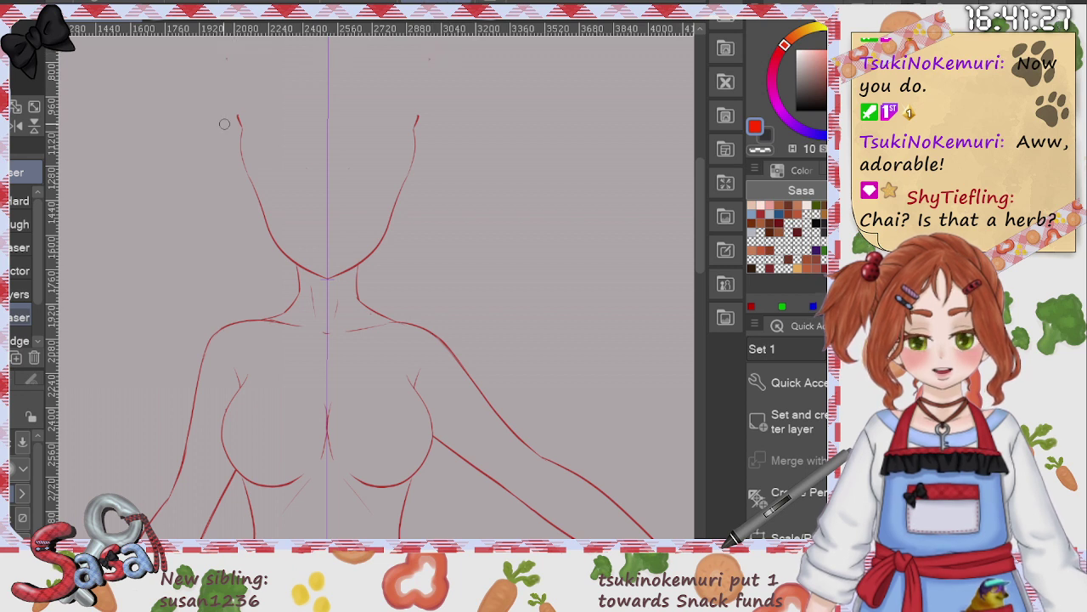
left_click_drag(225, 124, 247, 104)
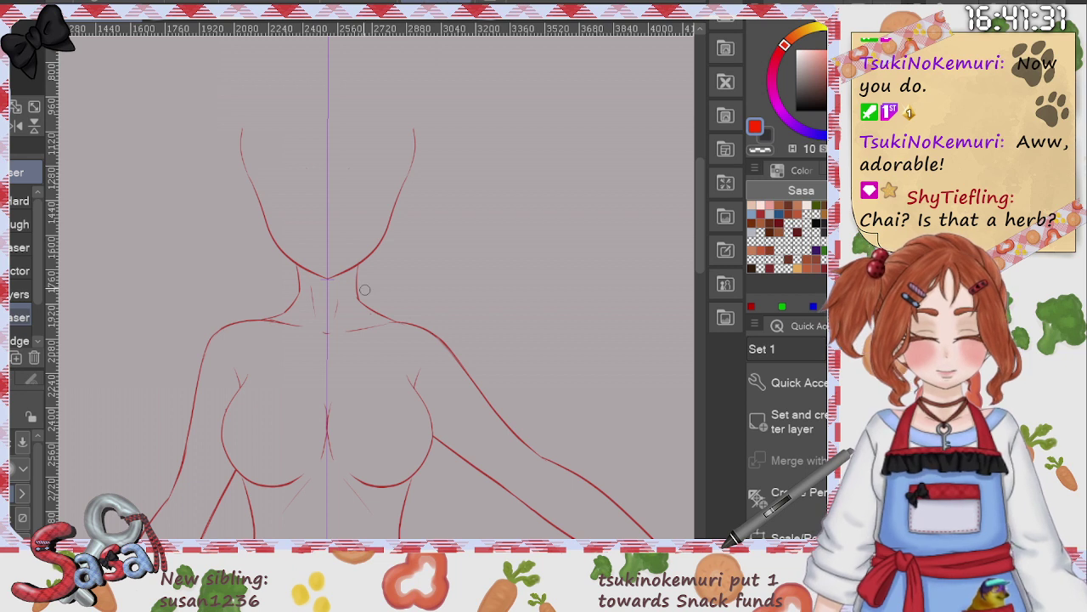
Step: Try to draw small rounded ears mirrored on both sides of the head with the pen
key("p")
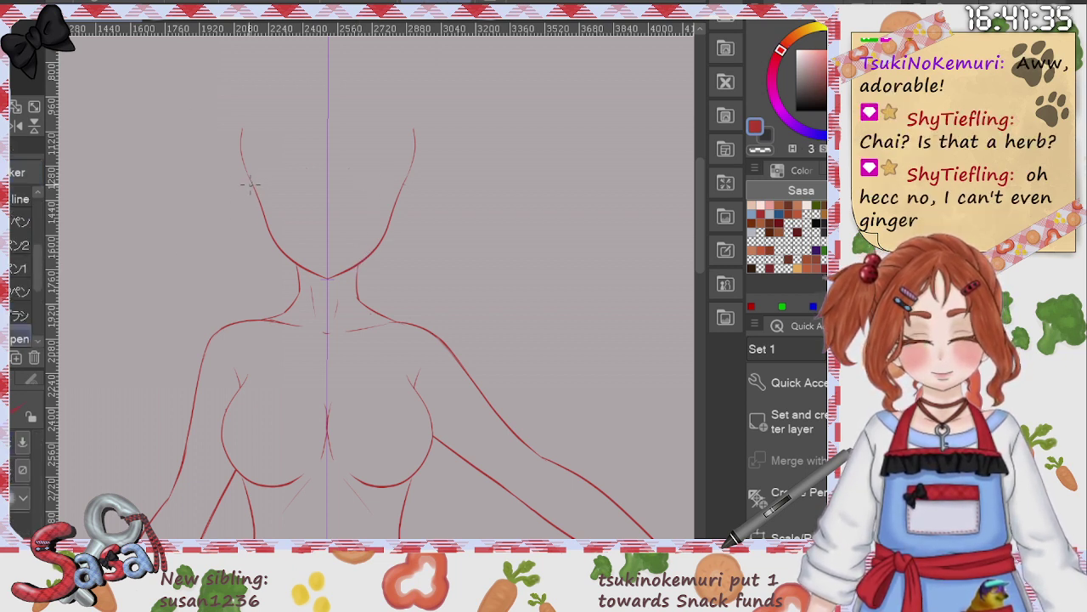
left_click_drag(250, 183, 246, 210)
key("ctrl+z")
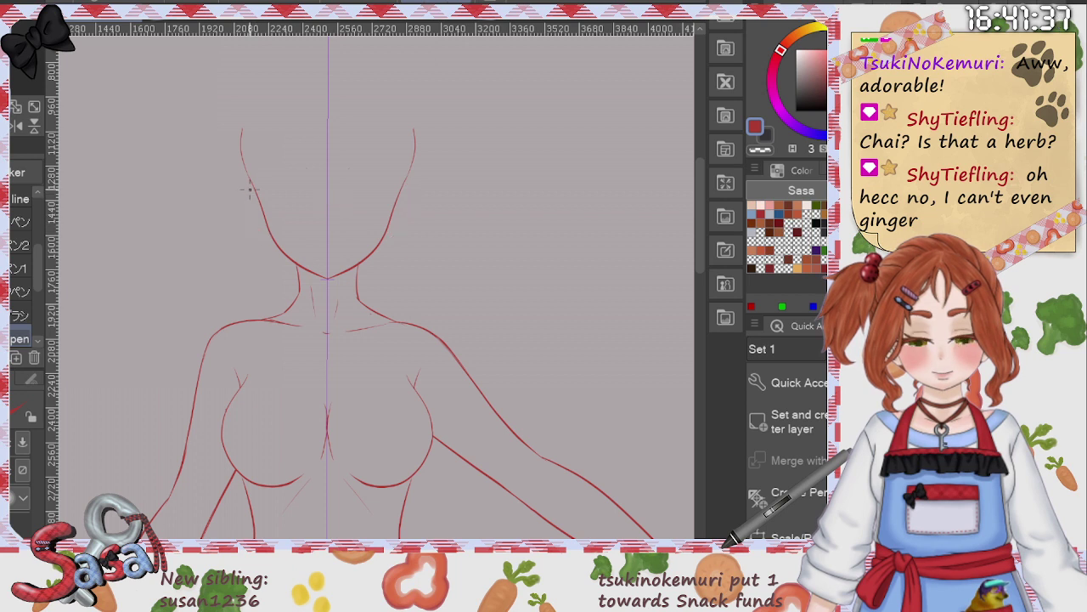
left_click_drag(245, 190, 251, 219)
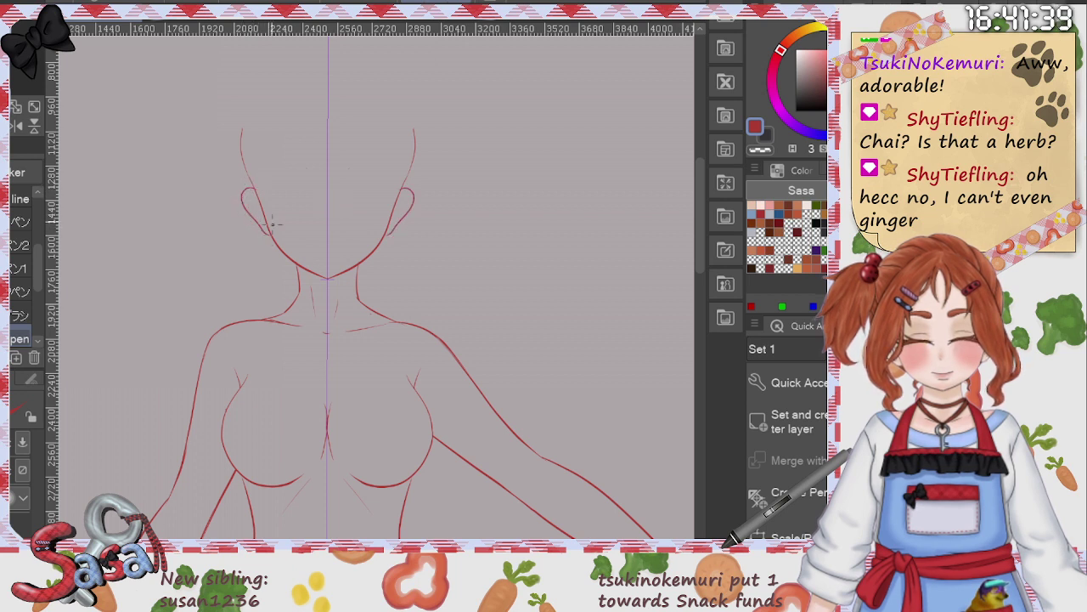
key("ctrl+z")
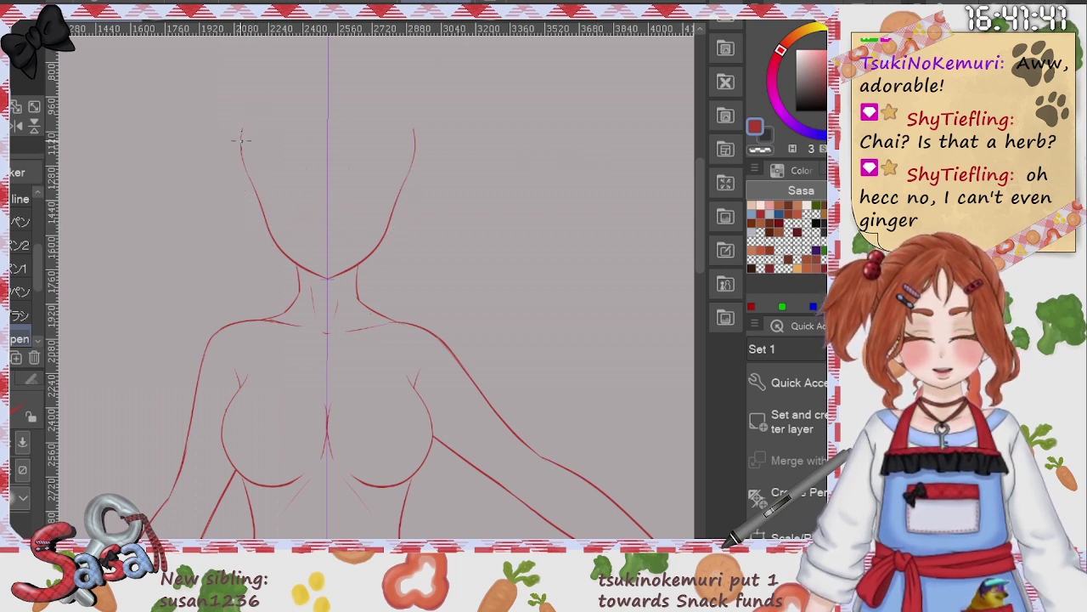
Step: Draw a mirrored rounded skull outline that closes the top of the head at the centre line
mouse_move(242, 141)
left_mouse_down()
mouse_move(260, 88)
mouse_move(253, 115)
mouse_move(273, 91)
mouse_move(255, 98)
mouse_move(321, 72)
left_mouse_up()
key("ctrl+z")
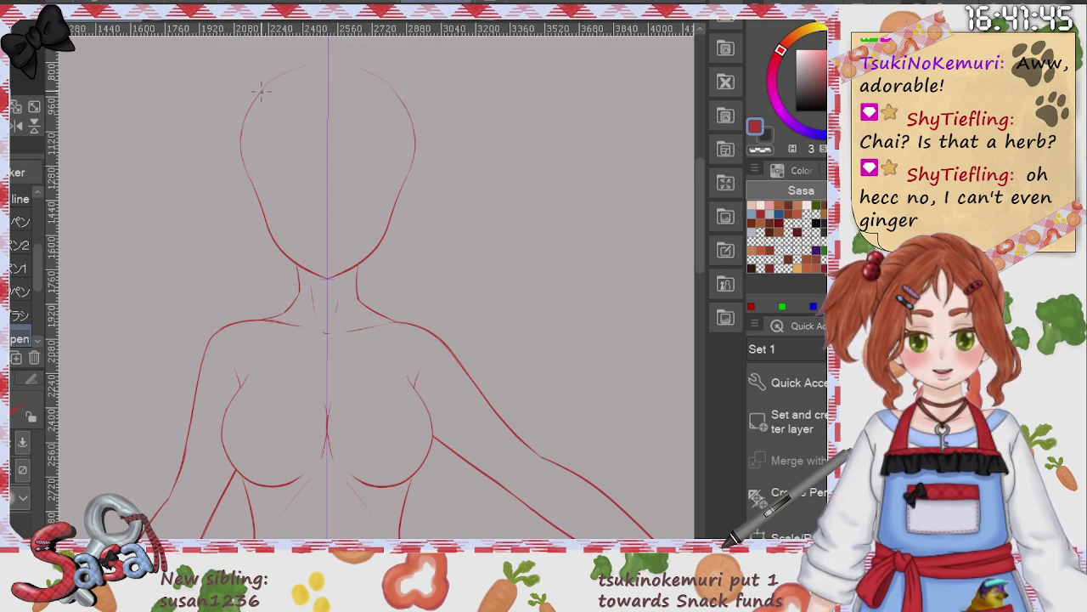
left_click_drag(261, 91, 327, 62)
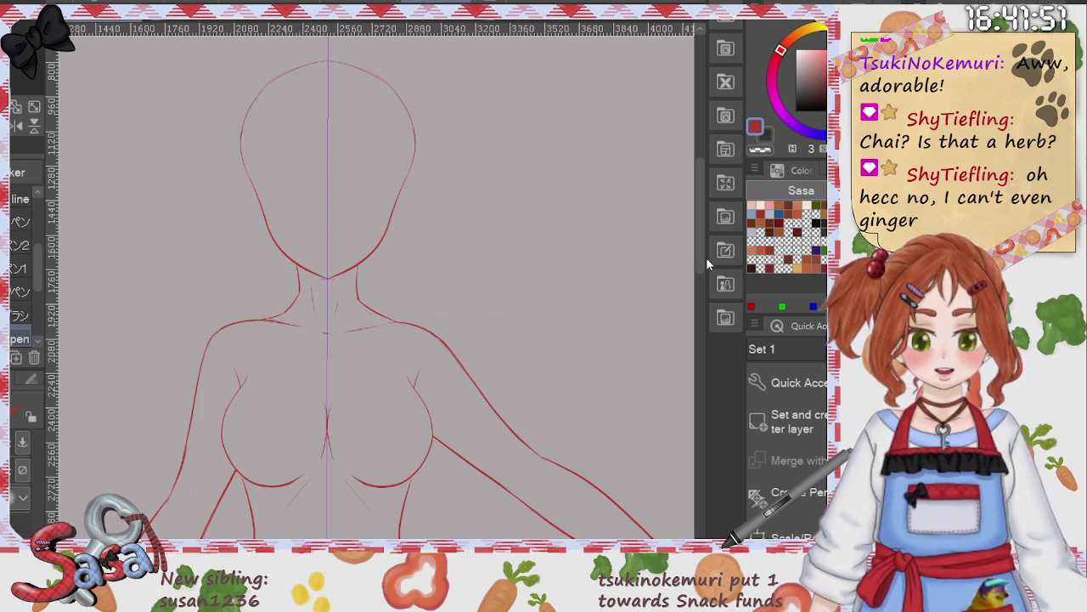
left_click_drag(701, 222, 713, 267)
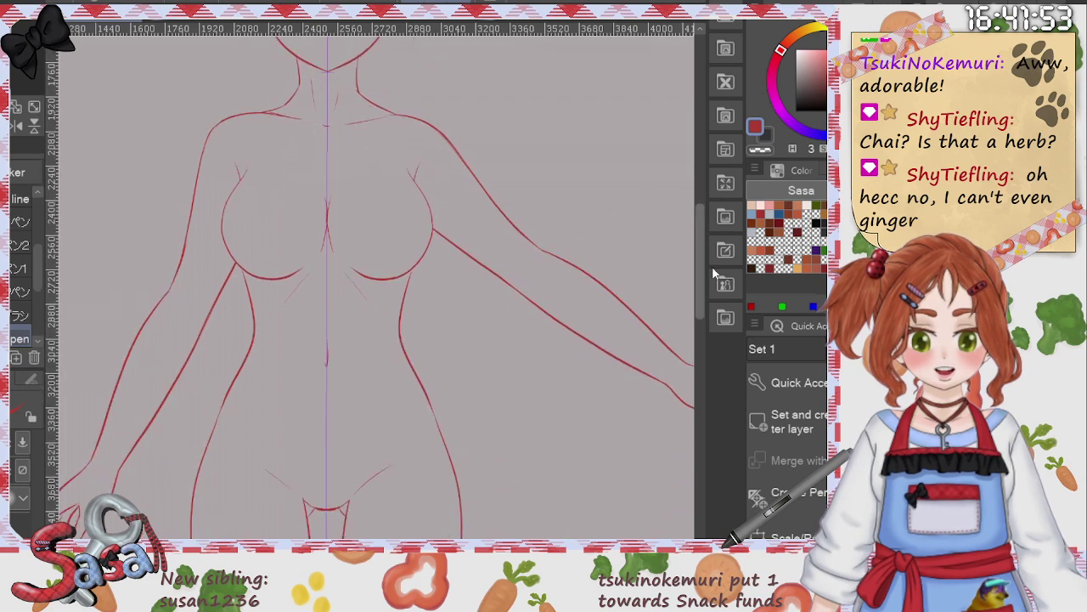
key("ctrl+0")
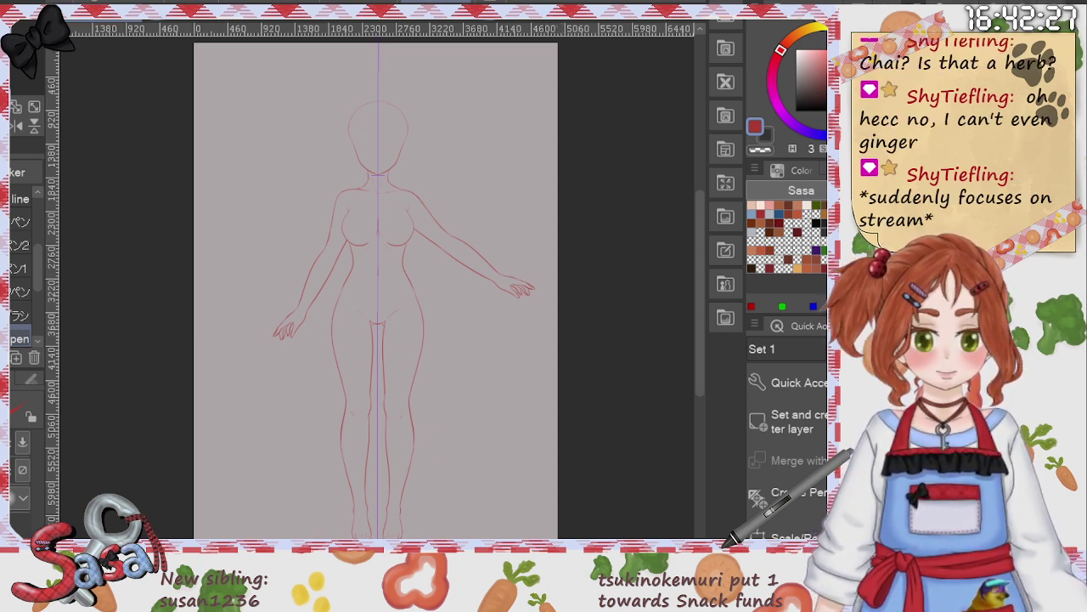
key("ctrl+z")
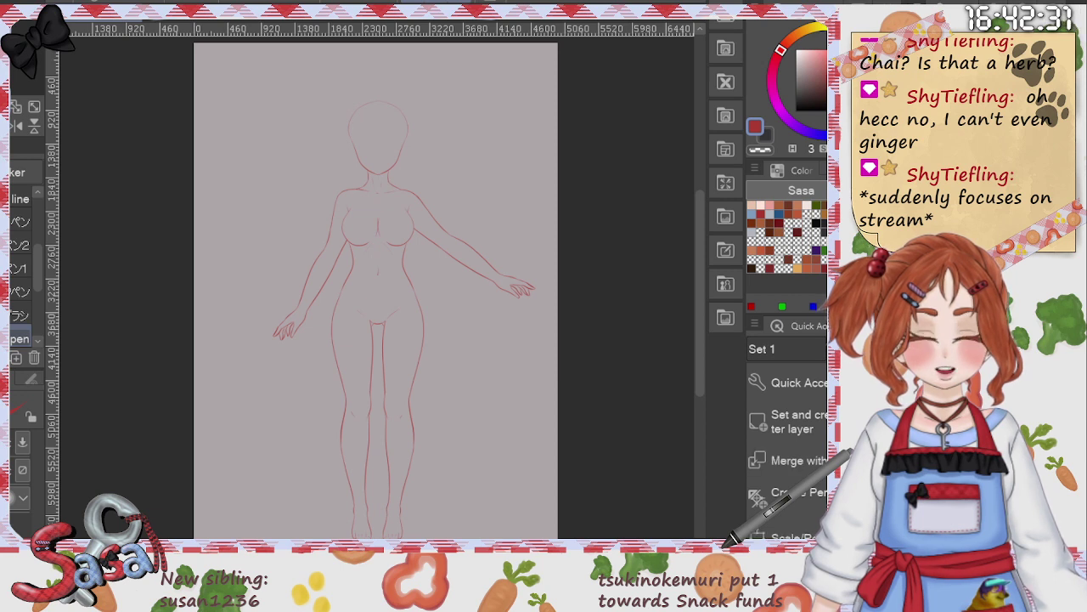
key("ctrl+z")
key("ctrl+y")
key("ctrl+y")
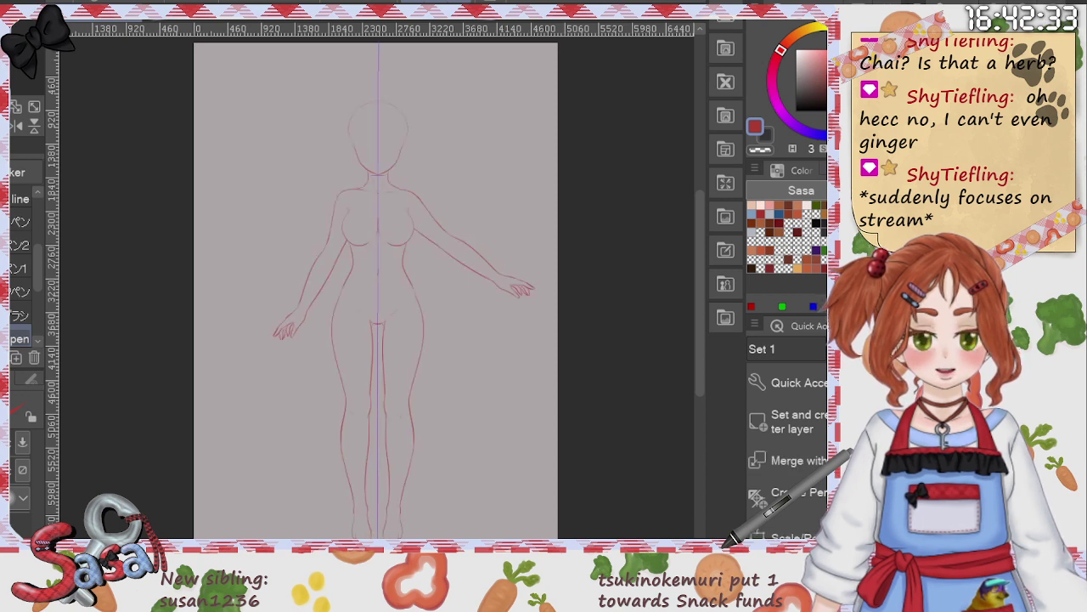
key("ctrl+z")
key("ctrl+y")
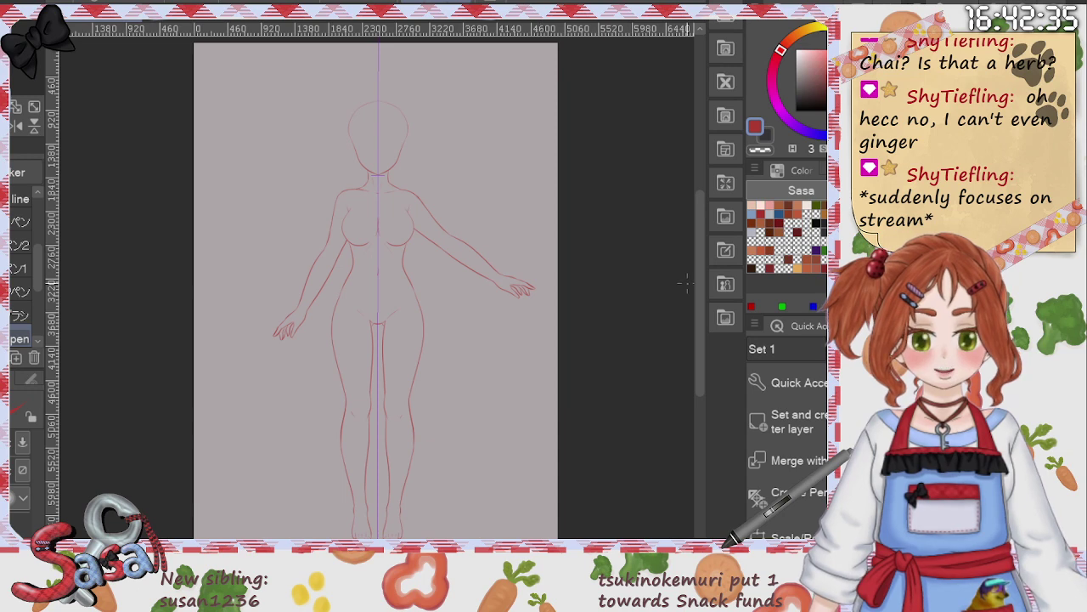
Step: Try to draw a mirrored inner contour within the existing chest curves, reaching the centre line
scroll(680, 276, "up", 2)
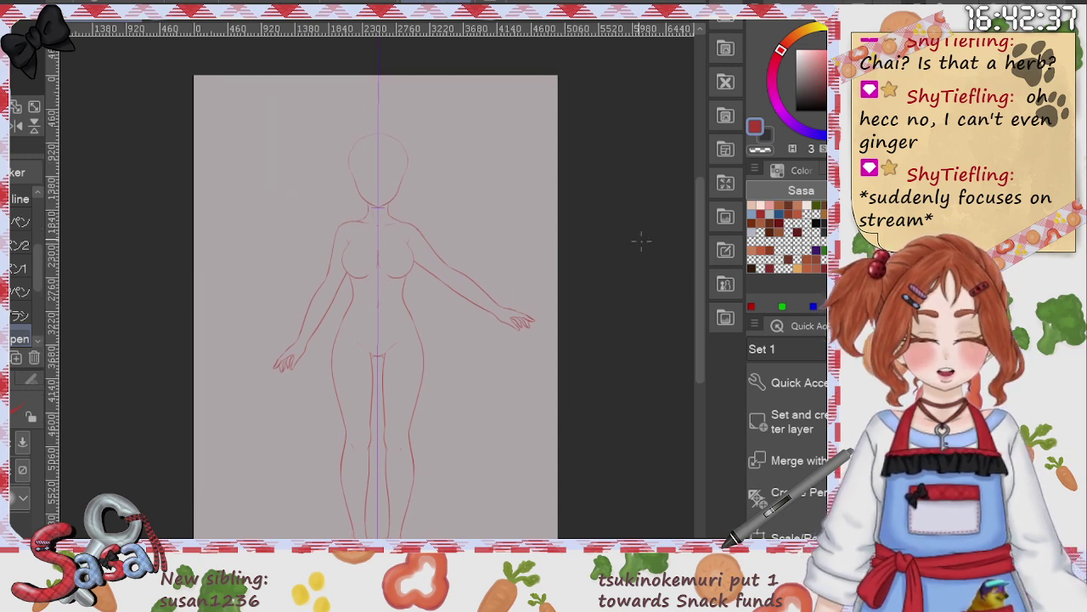
scroll(663, 345, "up", 10)
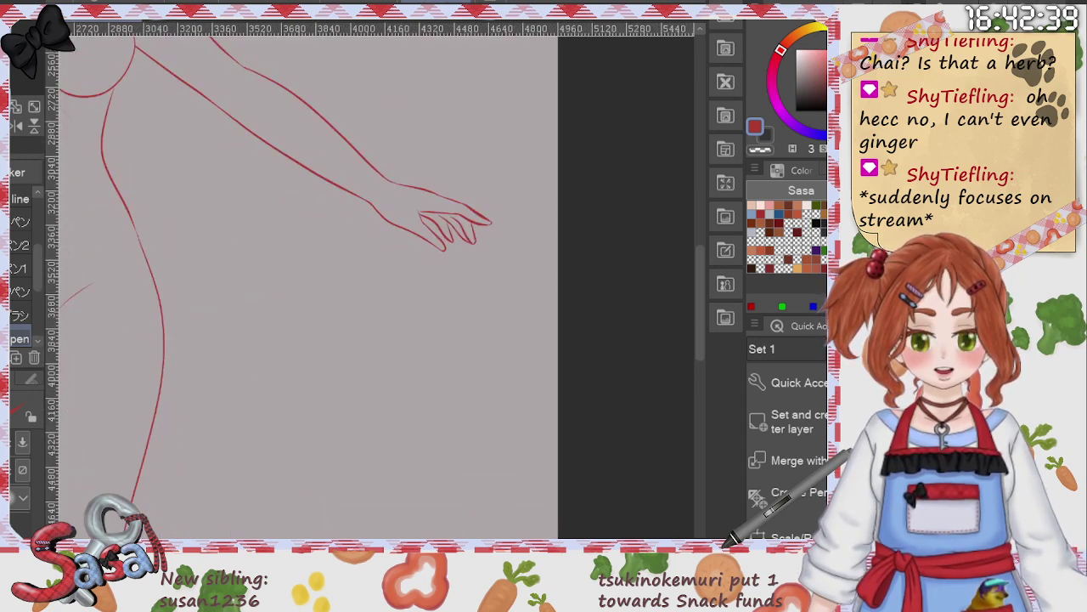
left_click_drag(475, 543, 384, 544)
left_click_drag(701, 347, 702, 290)
key("p")
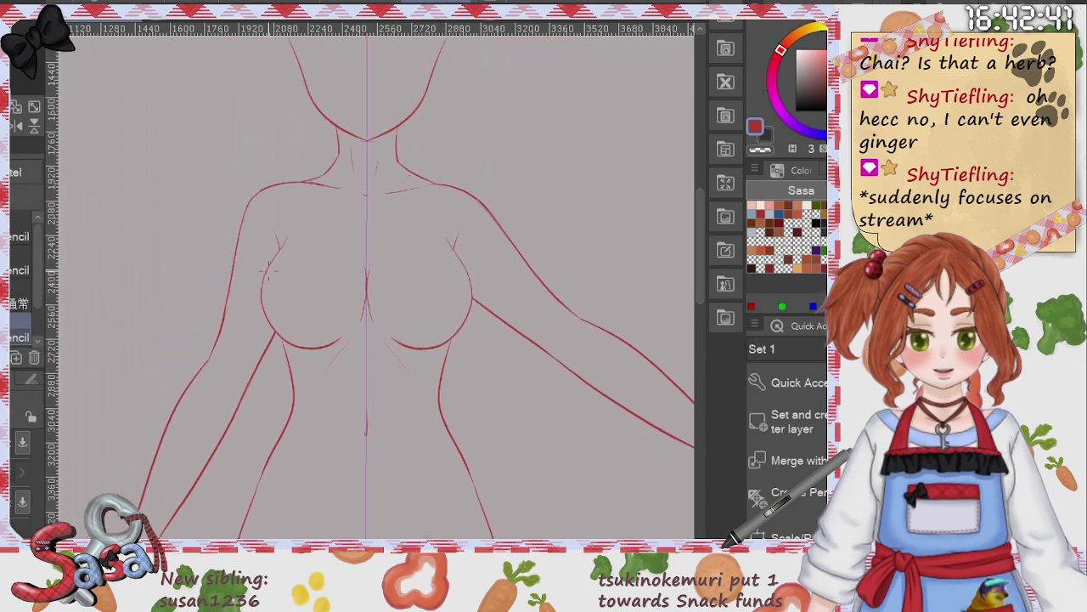
key("p")
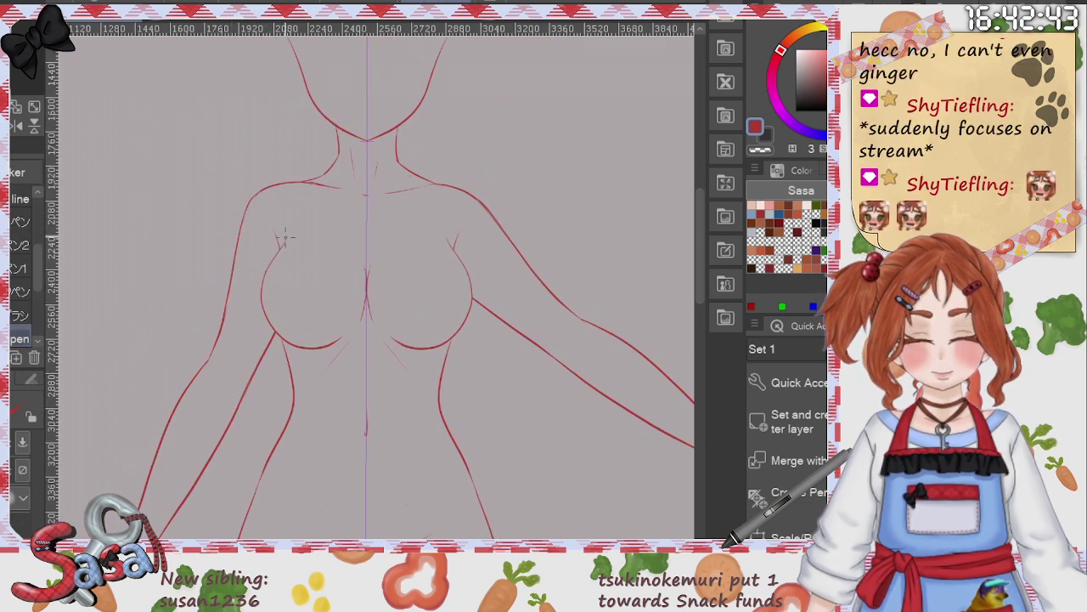
mouse_move(282, 246)
left_mouse_down()
mouse_move(269, 311)
mouse_move(283, 336)
left_mouse_up()
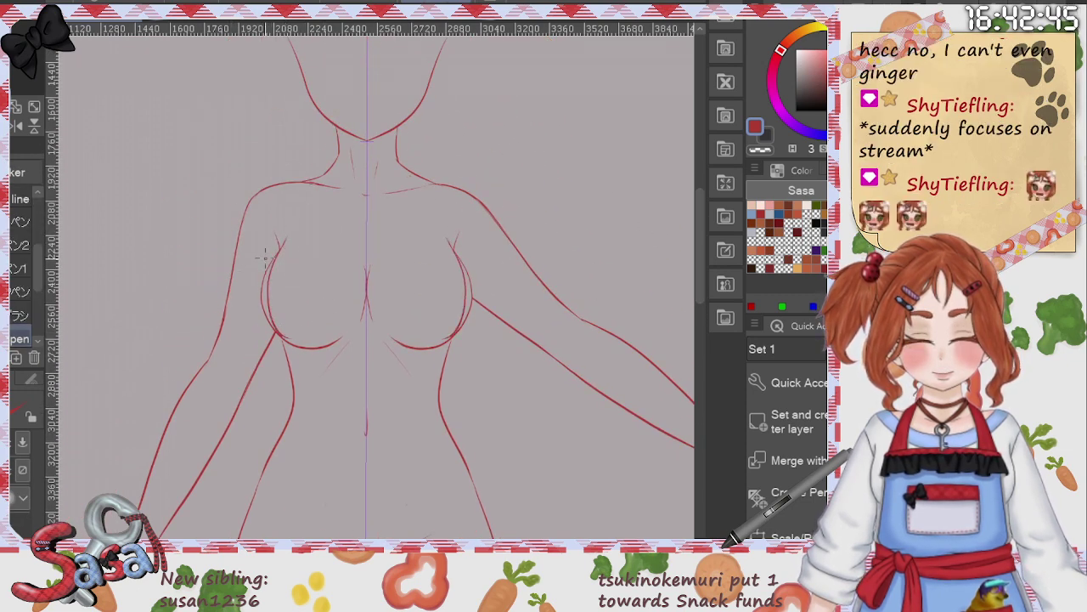
key("ctrl+z")
mouse_move(285, 239)
left_mouse_down()
mouse_move(266, 323)
mouse_move(344, 340)
left_mouse_up()
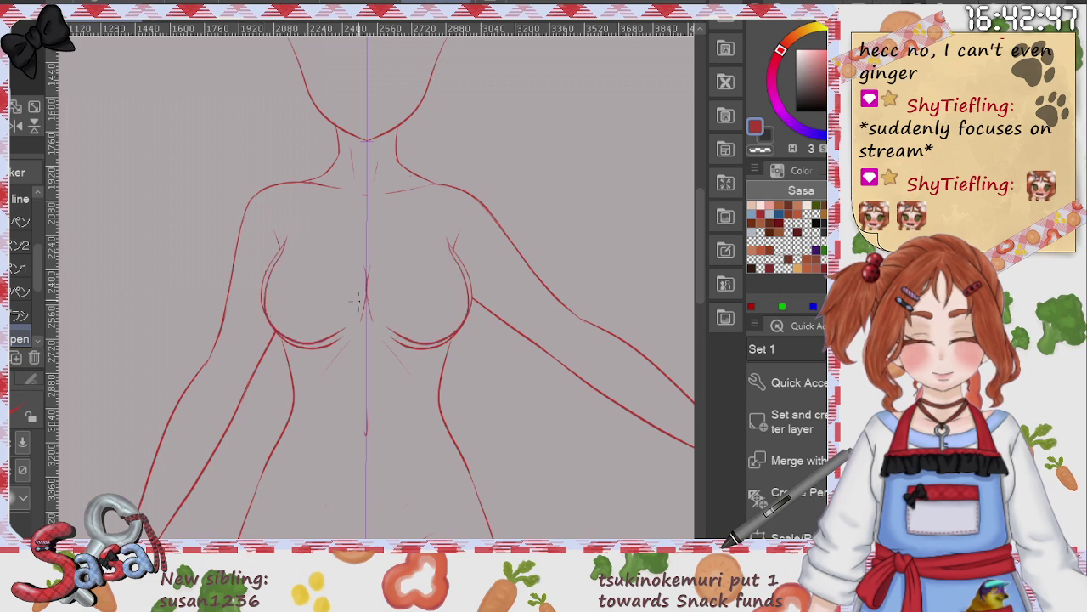
key("ctrl+z")
mouse_move(285, 231)
left_mouse_down()
mouse_move(273, 265)
mouse_move(278, 318)
mouse_move(357, 320)
left_mouse_up()
key("ctrl+z")
mouse_move(285, 240)
left_mouse_down()
mouse_move(268, 277)
mouse_move(268, 323)
mouse_move(330, 340)
mouse_move(362, 316)
left_mouse_up()
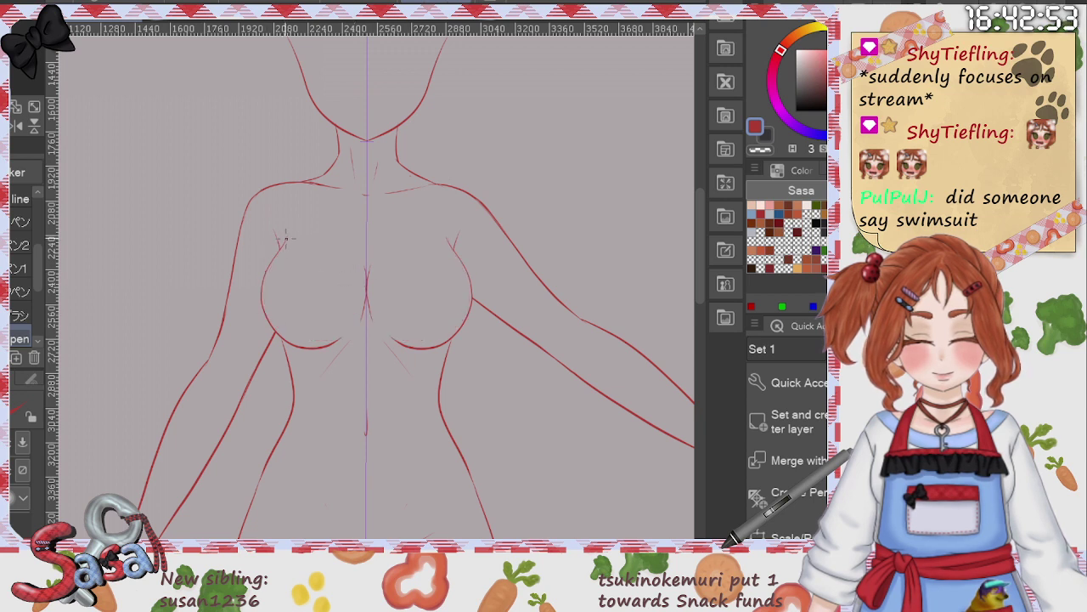
mouse_move(286, 239)
left_mouse_down()
mouse_move(268, 297)
mouse_move(280, 329)
mouse_move(327, 343)
left_mouse_up()
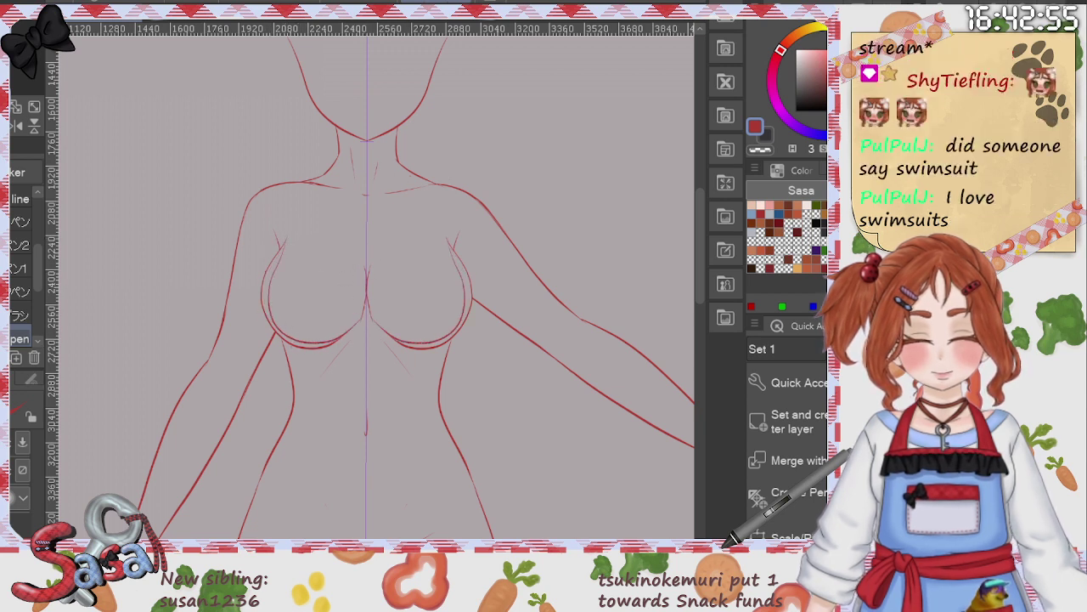
Step: Discard the newly drawn inner chest contour and continue with the eraser on the mirrored line art
key("e")
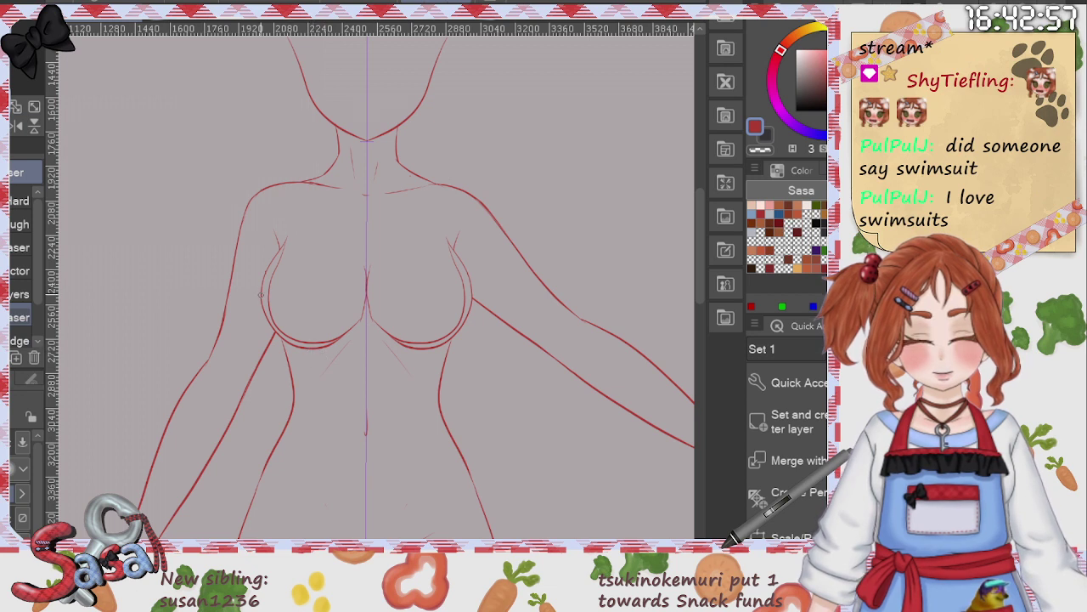
left_click(952, 340)
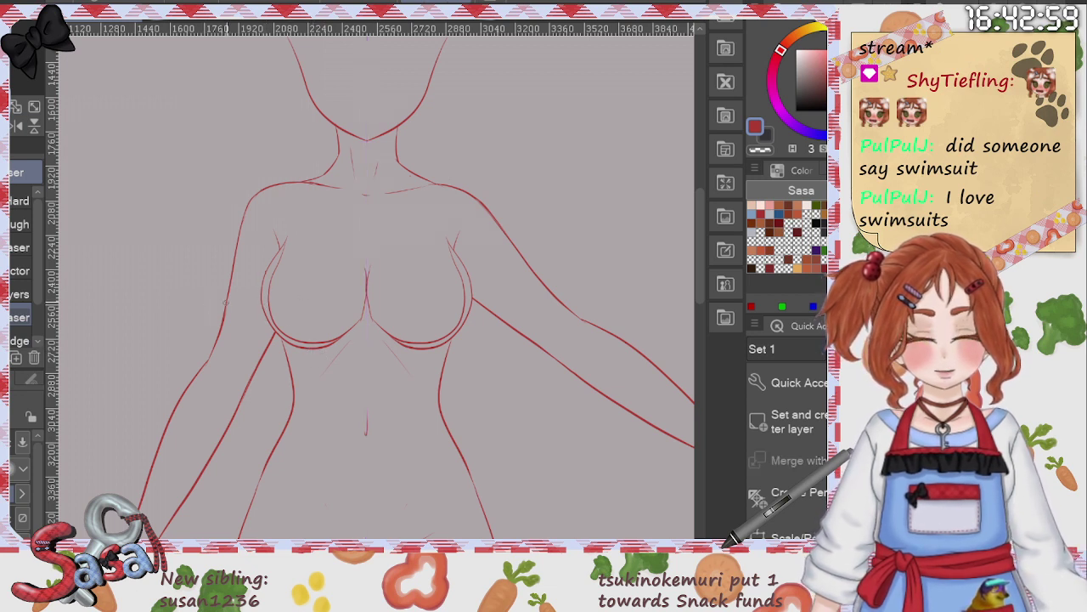
left_click(952, 340)
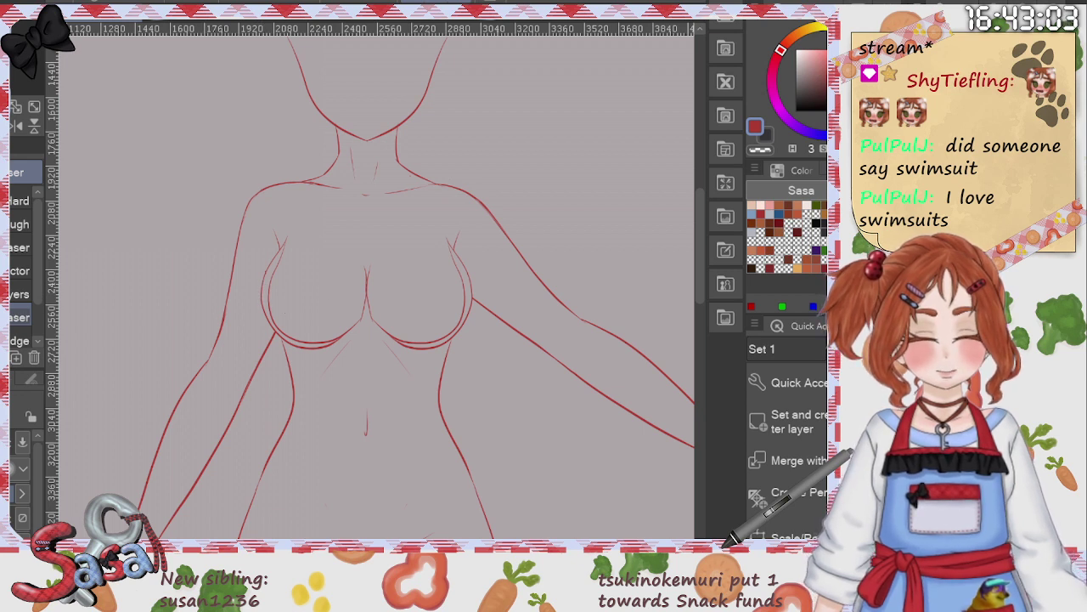
left_click(951, 339)
left_click(952, 340)
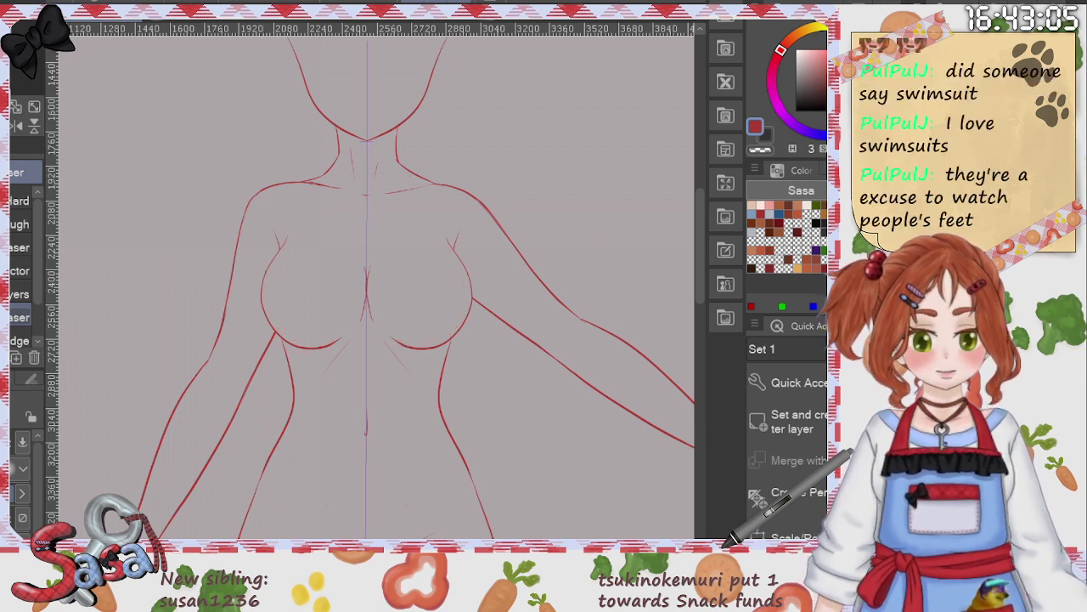
Step: Erase the mirrored chest contours and the short centre strokes between them from the line art
left_click_drag(285, 239, 265, 272)
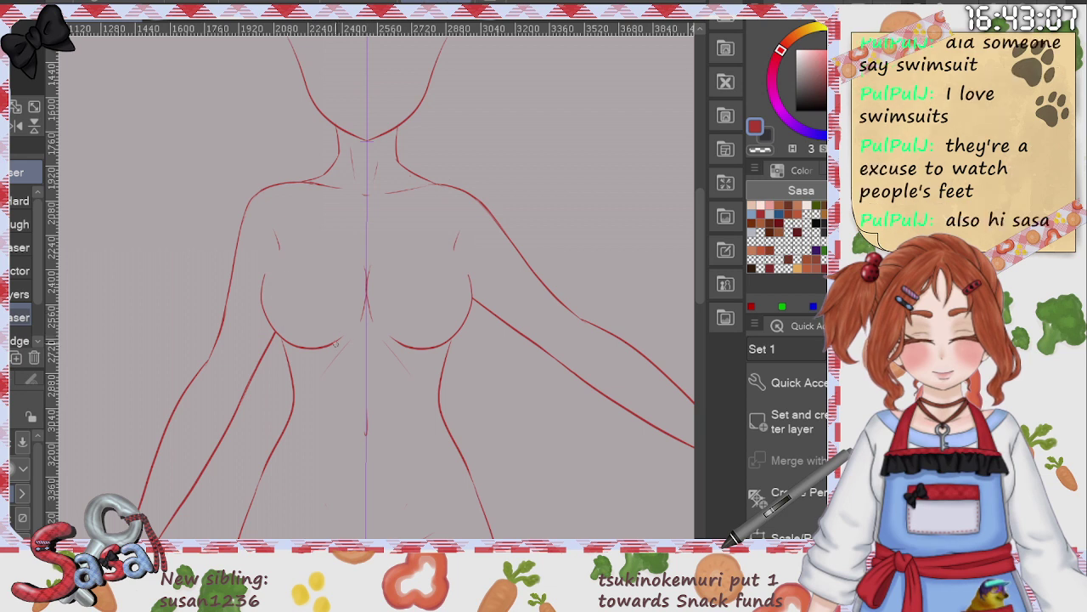
left_click_drag(336, 343, 317, 376)
left_click_drag(259, 306, 260, 275)
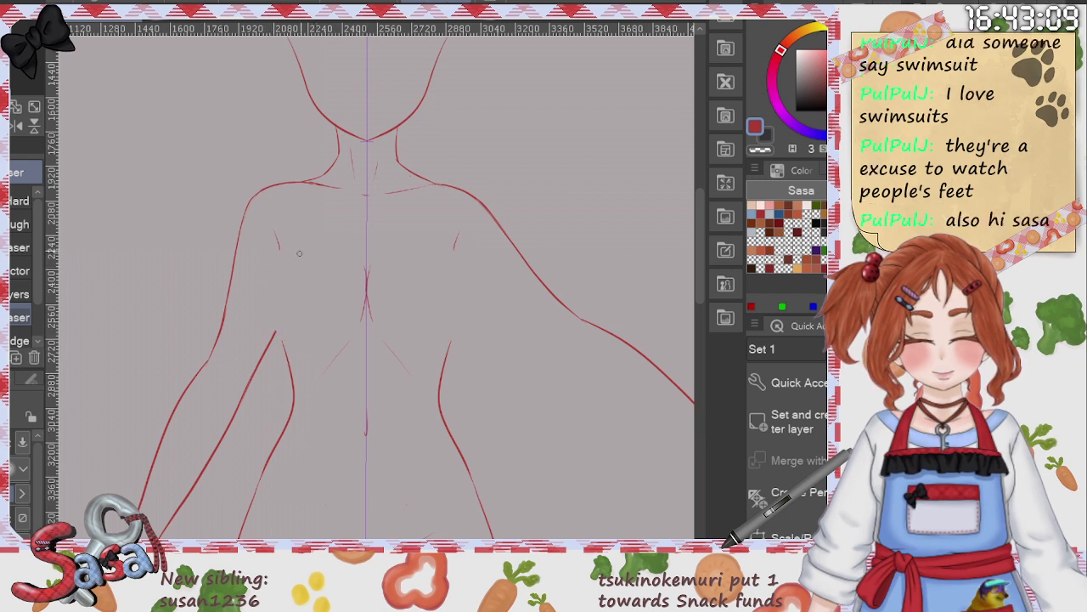
key("p")
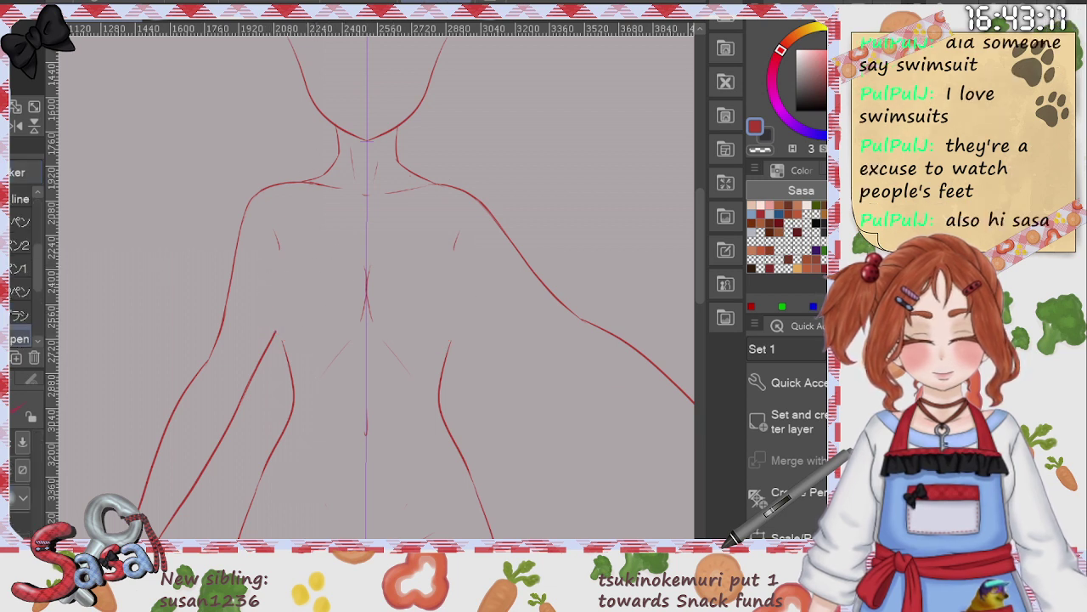
key("e")
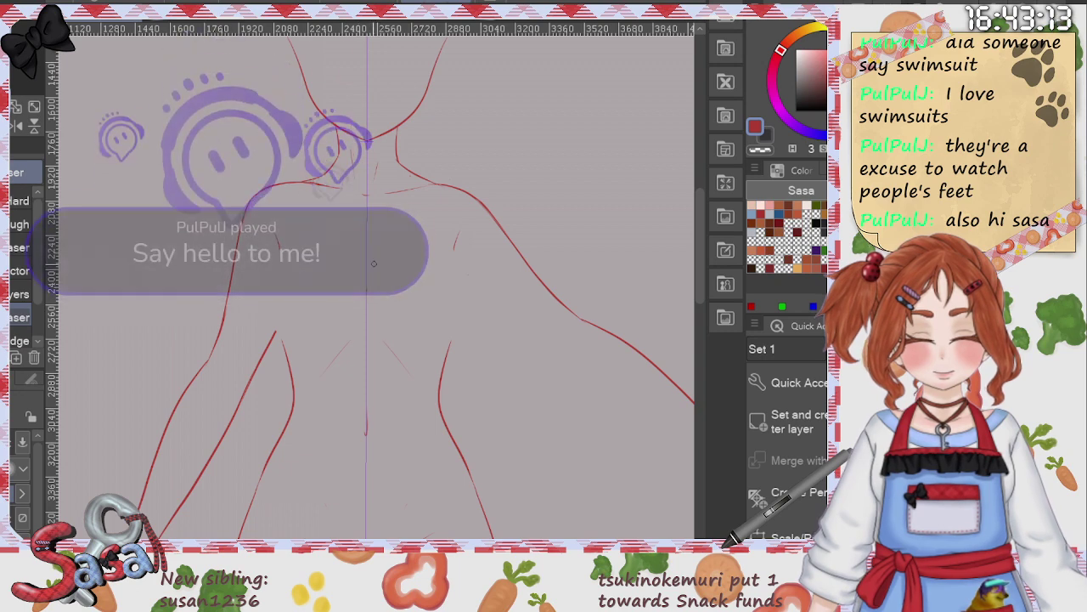
key("p")
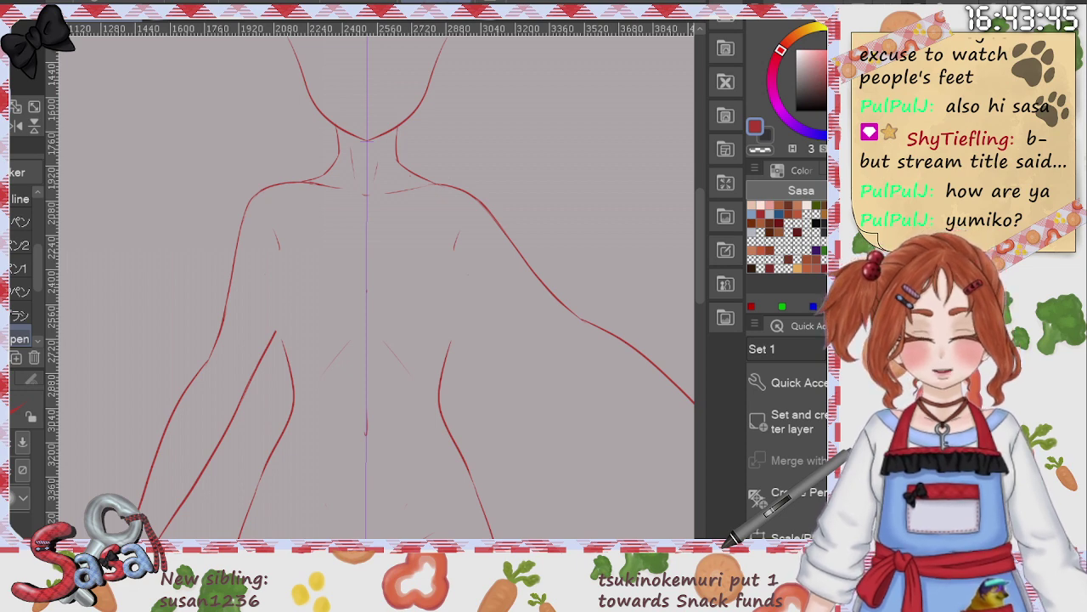
Step: Draw narrower mirrored chest contours from the armpit marks round to the centre line and extend the waist outline up to meet them
scroll(437, 298, "up", 2)
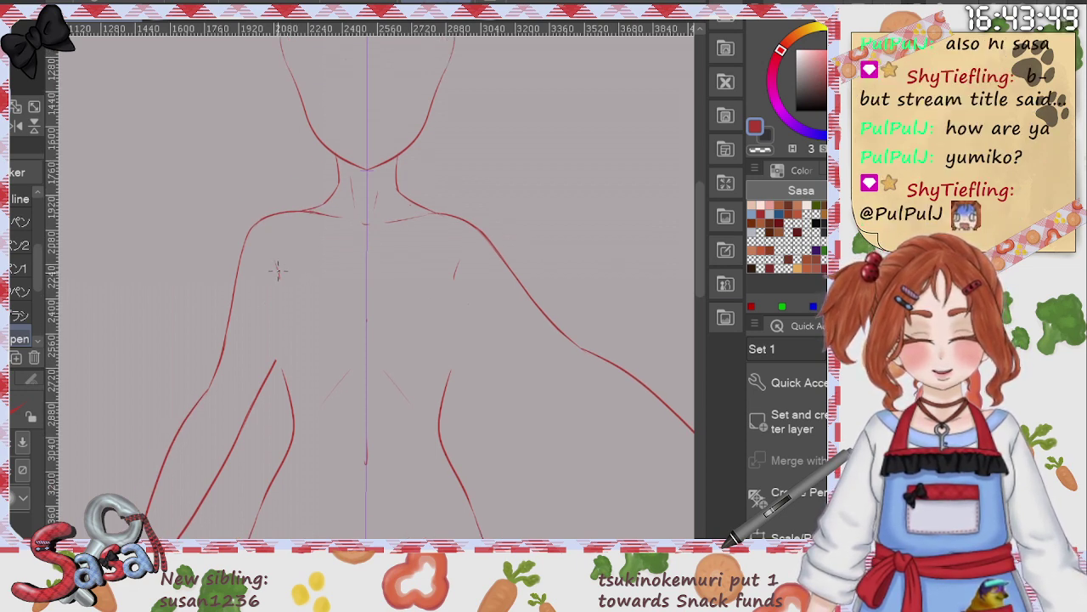
mouse_move(278, 283)
left_mouse_down()
mouse_move(276, 349)
mouse_move(302, 371)
left_mouse_up()
key("ctrl+z")
mouse_move(276, 262)
left_mouse_down()
mouse_move(272, 303)
mouse_move(289, 366)
mouse_move(365, 374)
left_mouse_up()
key("ctrl+z")
mouse_move(279, 270)
left_mouse_down()
mouse_move(271, 349)
mouse_move(310, 369)
mouse_move(365, 321)
left_mouse_up()
key("ctrl+z")
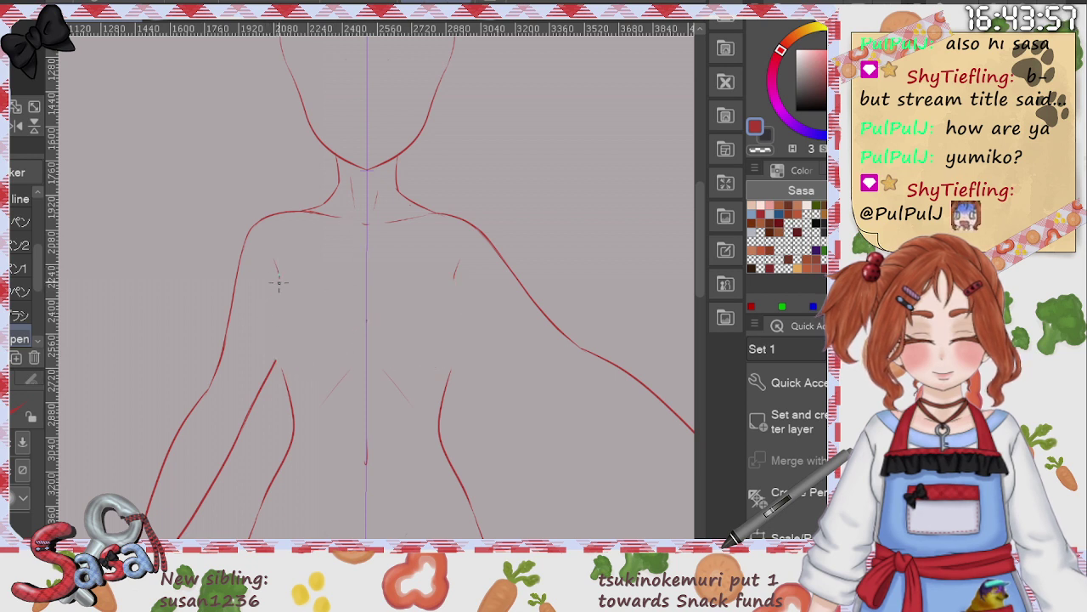
mouse_move(279, 282)
left_mouse_down()
mouse_move(272, 354)
mouse_move(379, 301)
left_mouse_up()
key("ctrl+z")
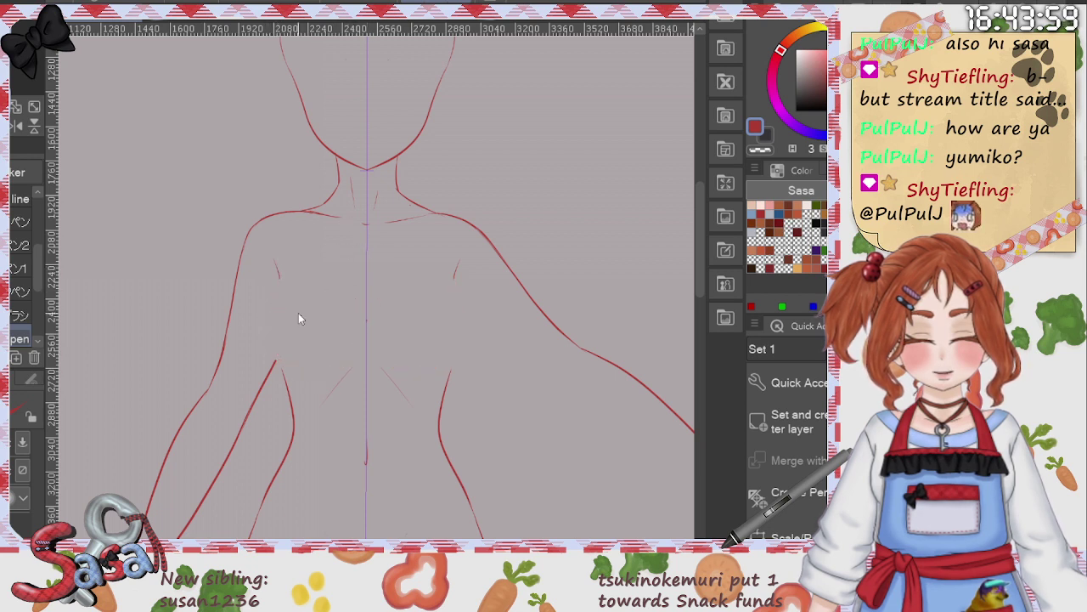
mouse_move(279, 270)
left_mouse_down()
mouse_move(272, 313)
mouse_move(307, 370)
mouse_move(364, 323)
left_mouse_up()
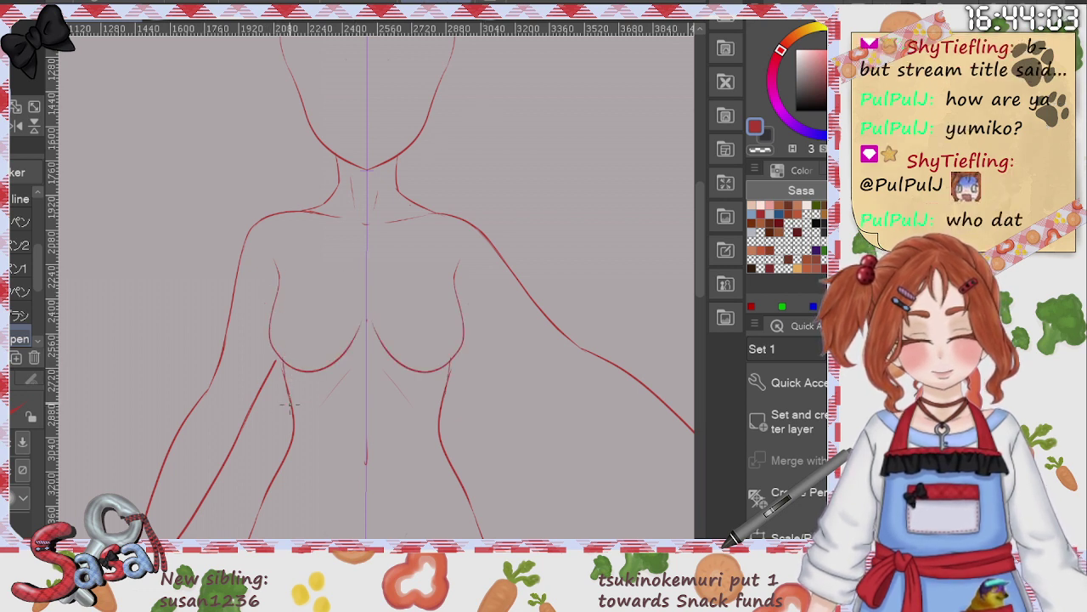
left_click_drag(281, 360, 292, 412)
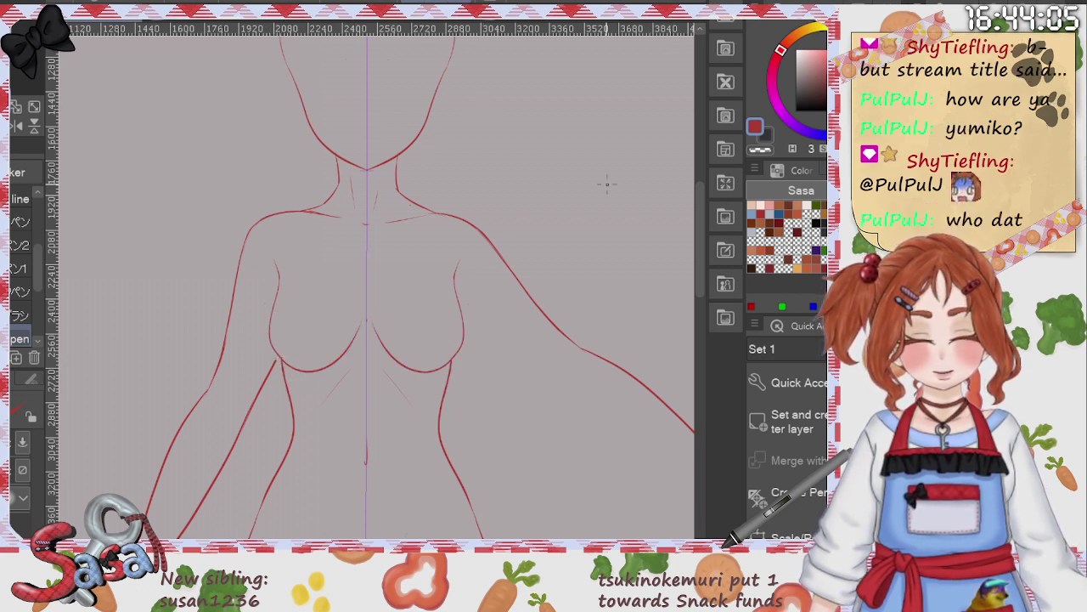
Step: Create a new layer for the figure and set the drawing colour to blue with hue 231
left_click_drag(700, 279, 705, 336)
key("ctrl+0")
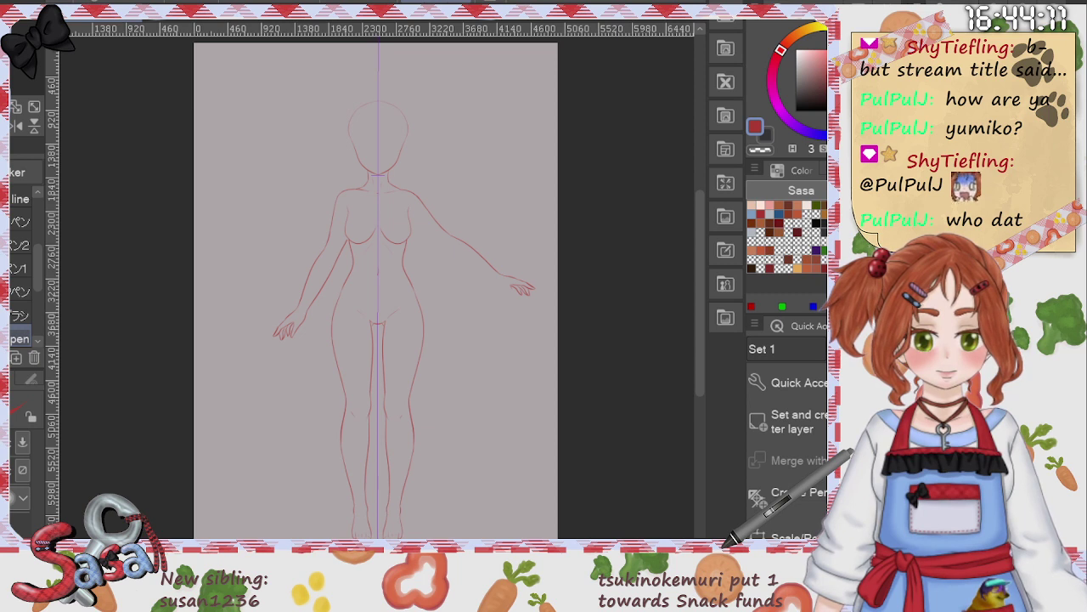
key("ctrl+shift+n")
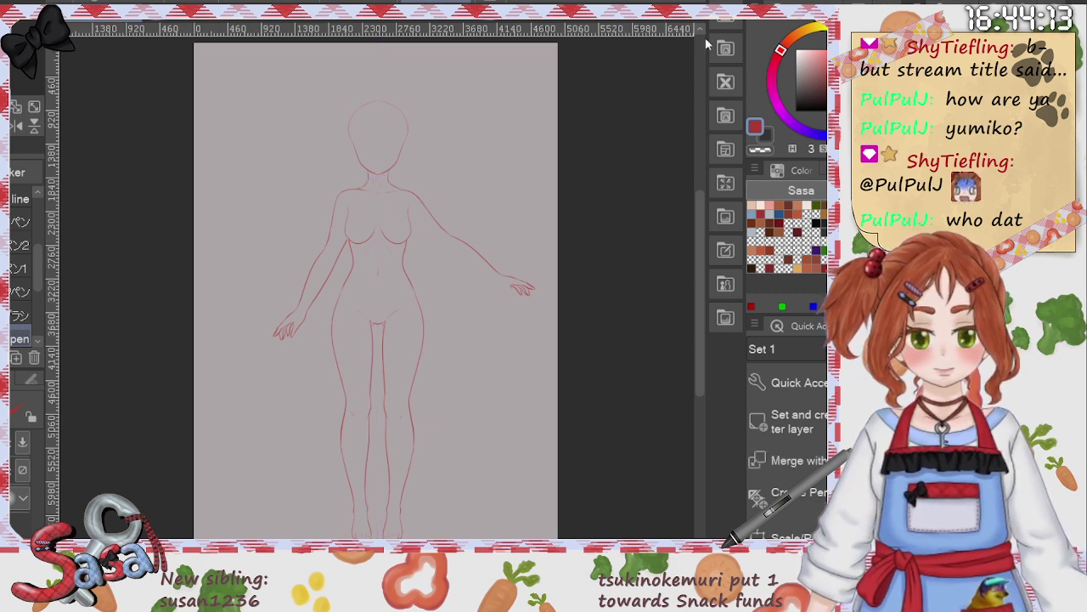
key("ctrl+shift+n")
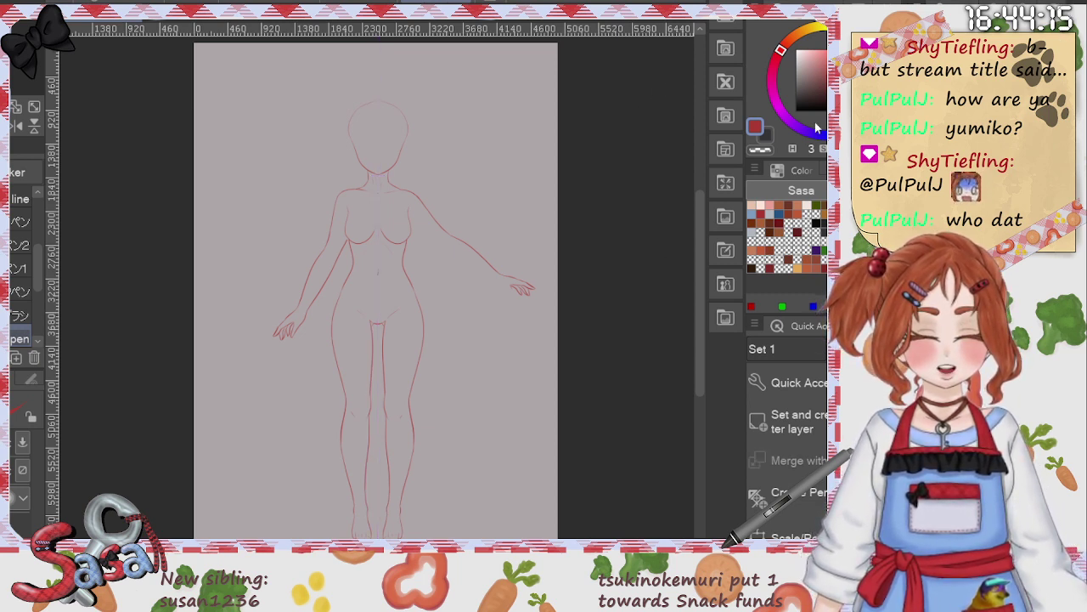
left_click(834, 135)
left_click(851, 53)
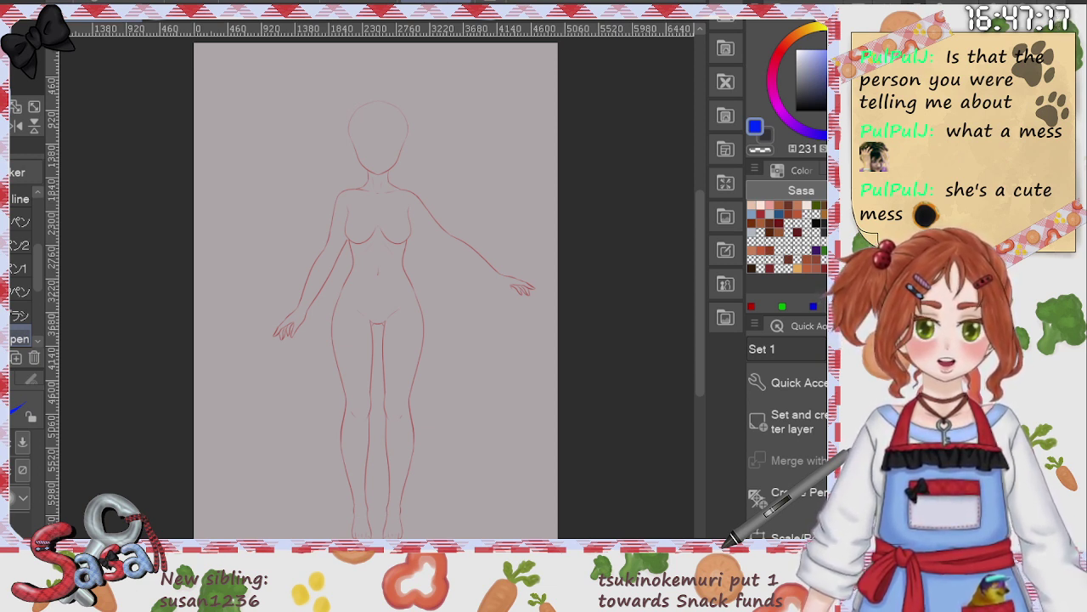
Step: Undo the chest redraw and the related erasing back to the original rounded chest contours and complete arm lines
scroll(656, 274, "up", 1)
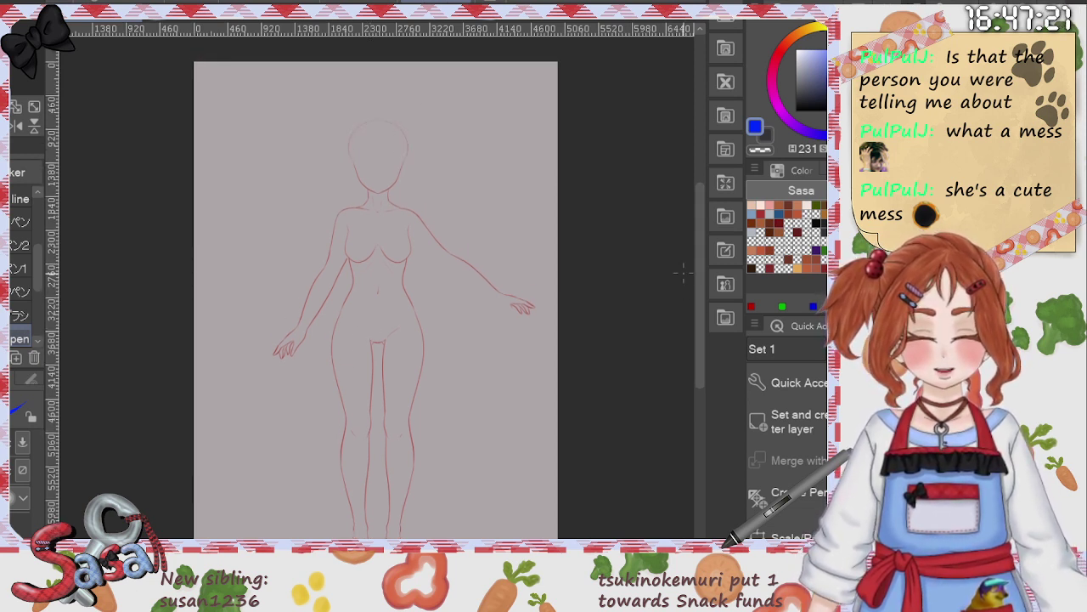
left_click_drag(703, 315, 703, 312)
left_click_drag(545, 543, 499, 545)
scroll(528, 544, "up", 6)
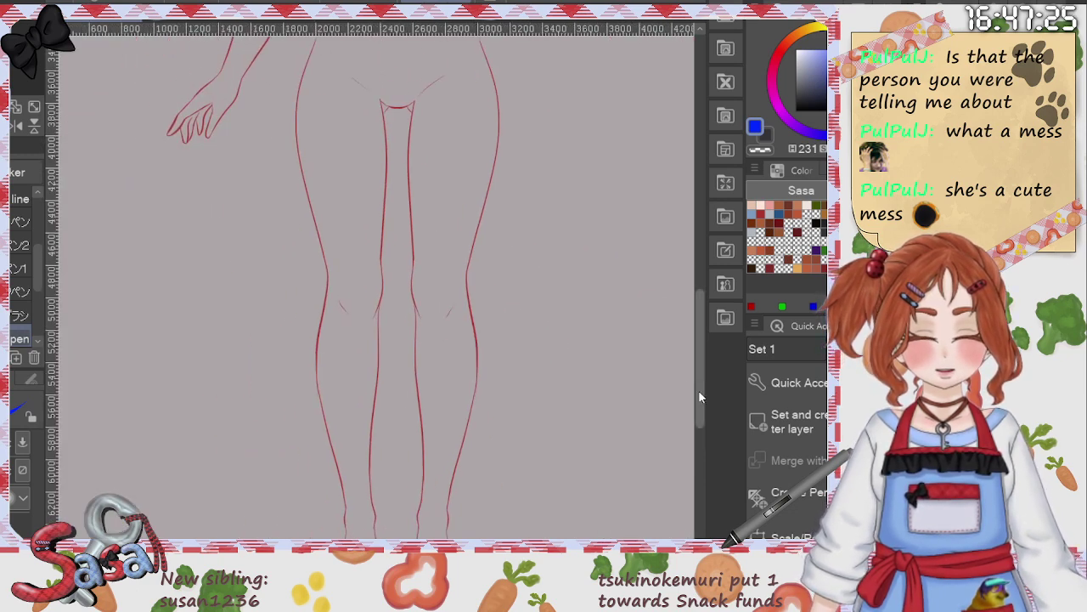
left_click_drag(699, 397, 705, 259)
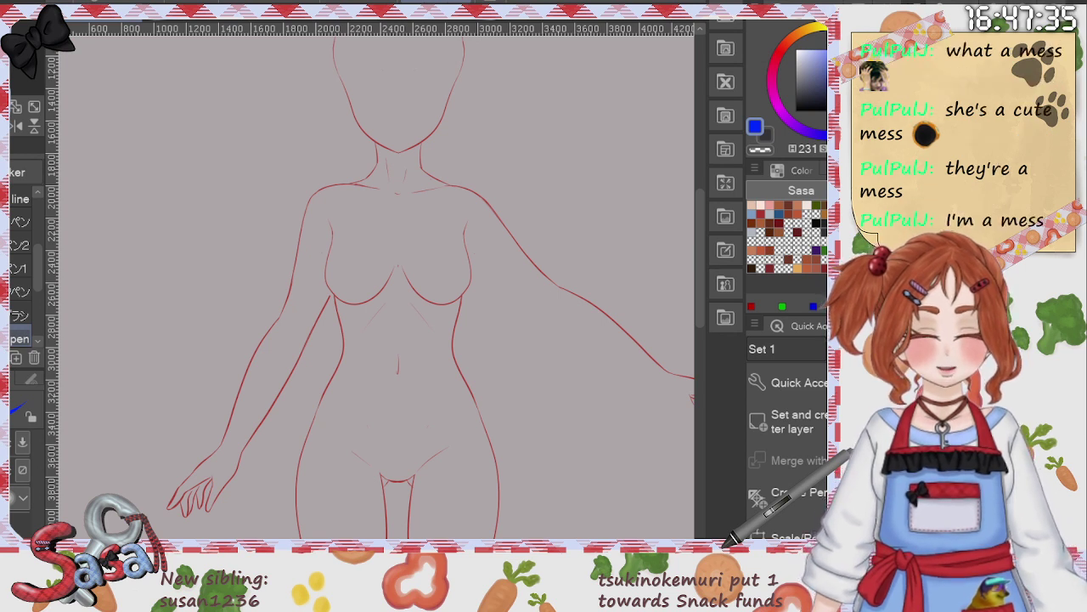
key("ctrl+z")
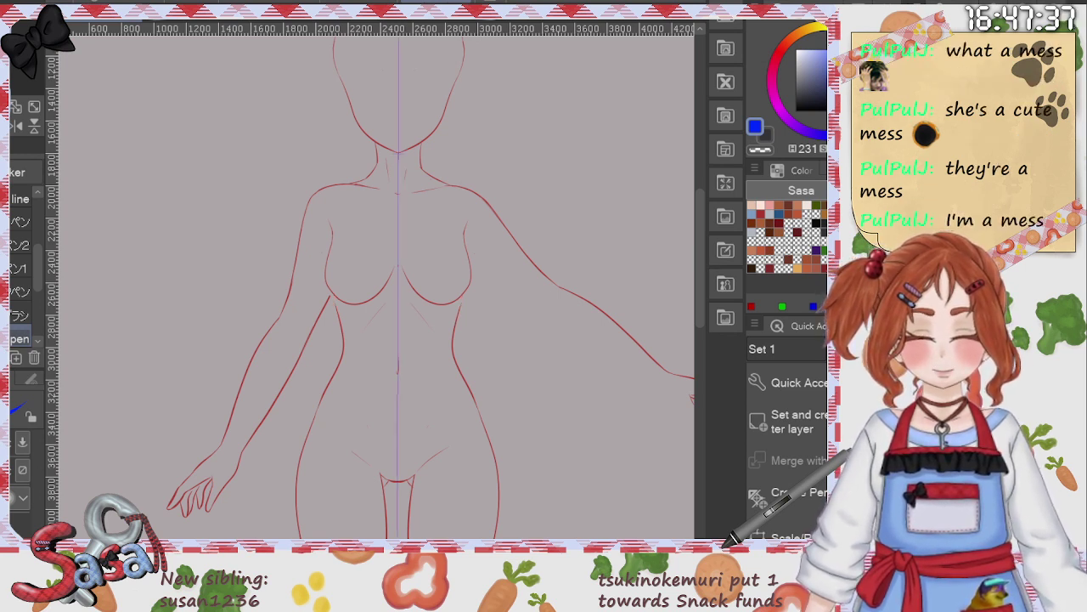
key("ctrl+z")
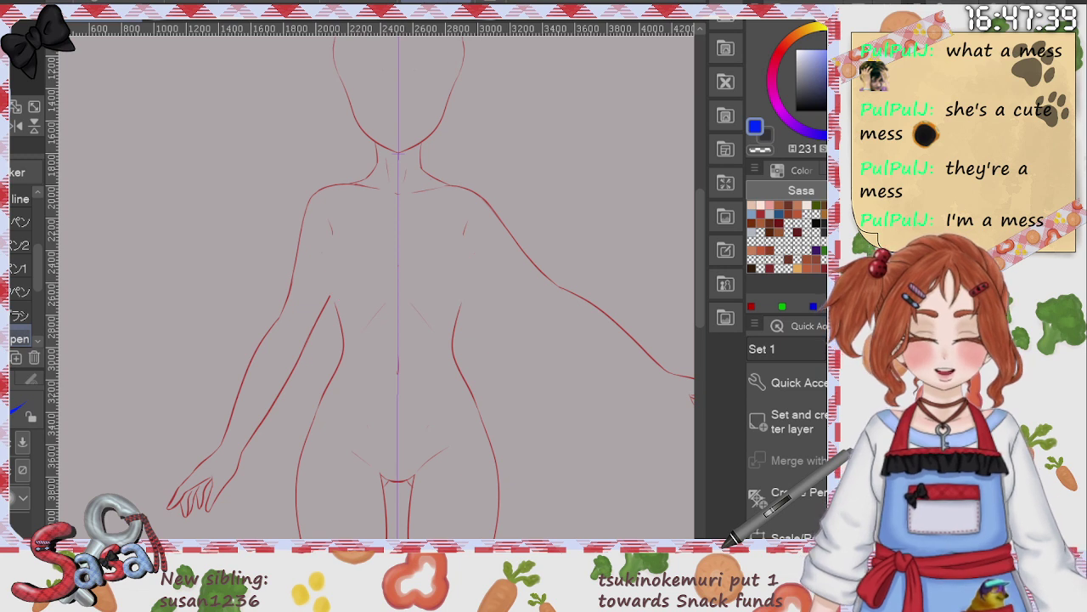
key("ctrl+z")
key("ctrl+z")
key("ctrl+z")
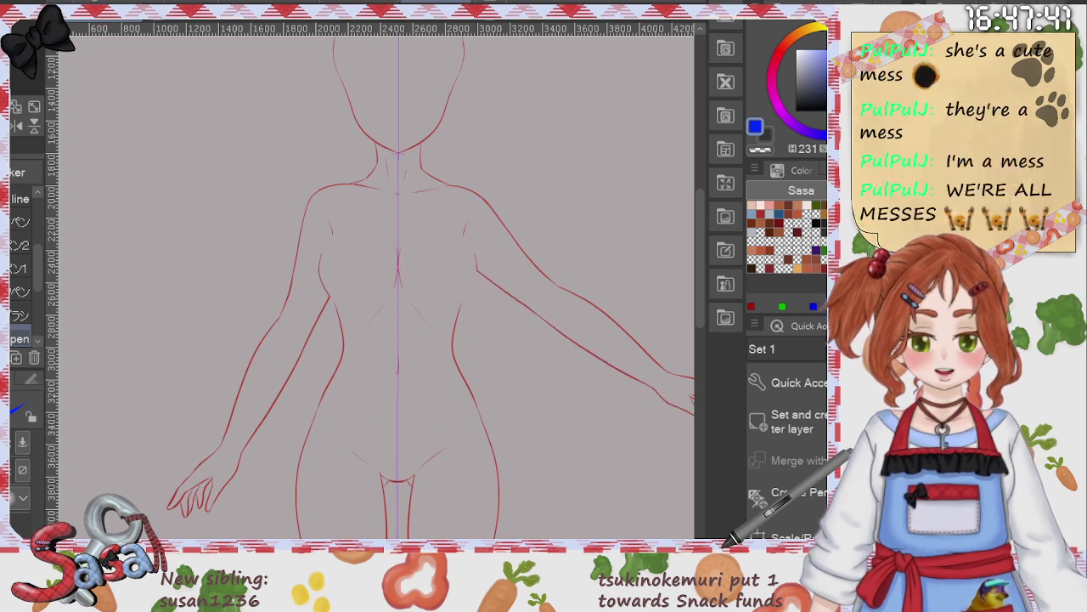
key("ctrl+y")
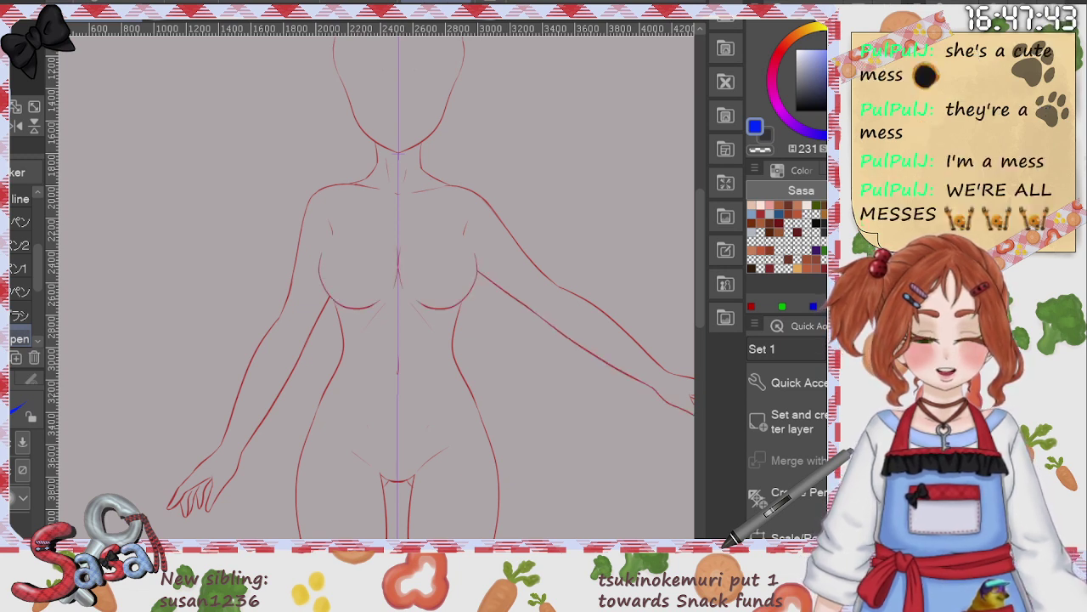
key("ctrl+z")
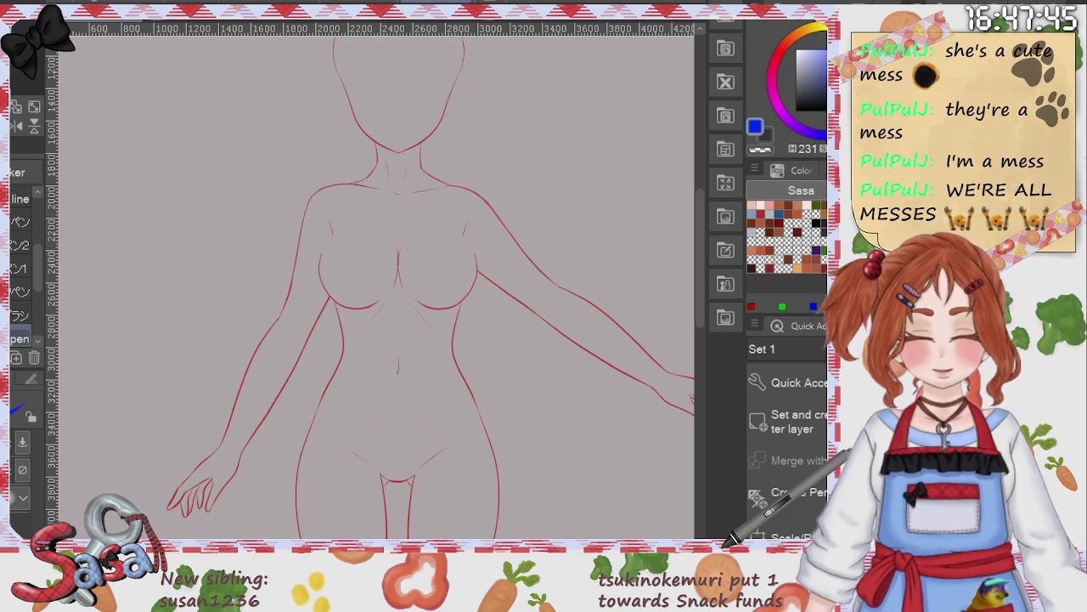
key("ctrl+z")
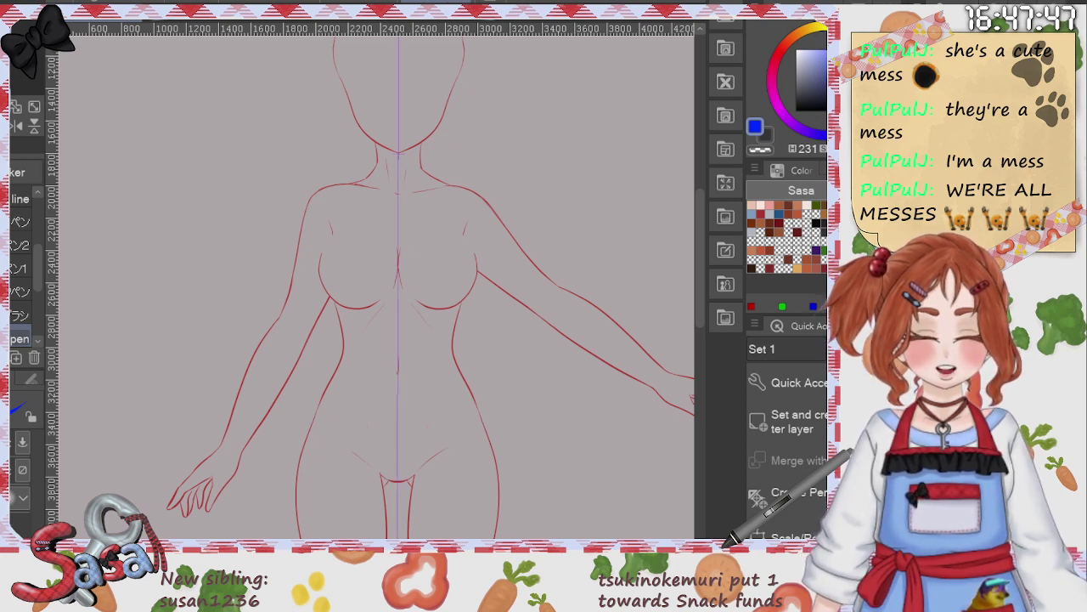
key("ctrl+z")
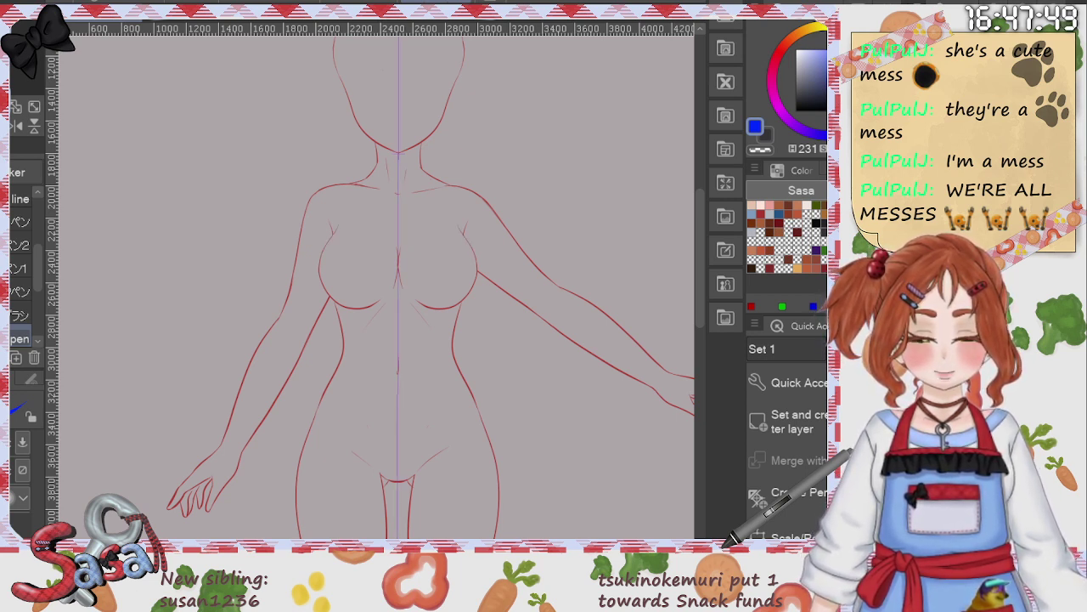
key("ctrl+z")
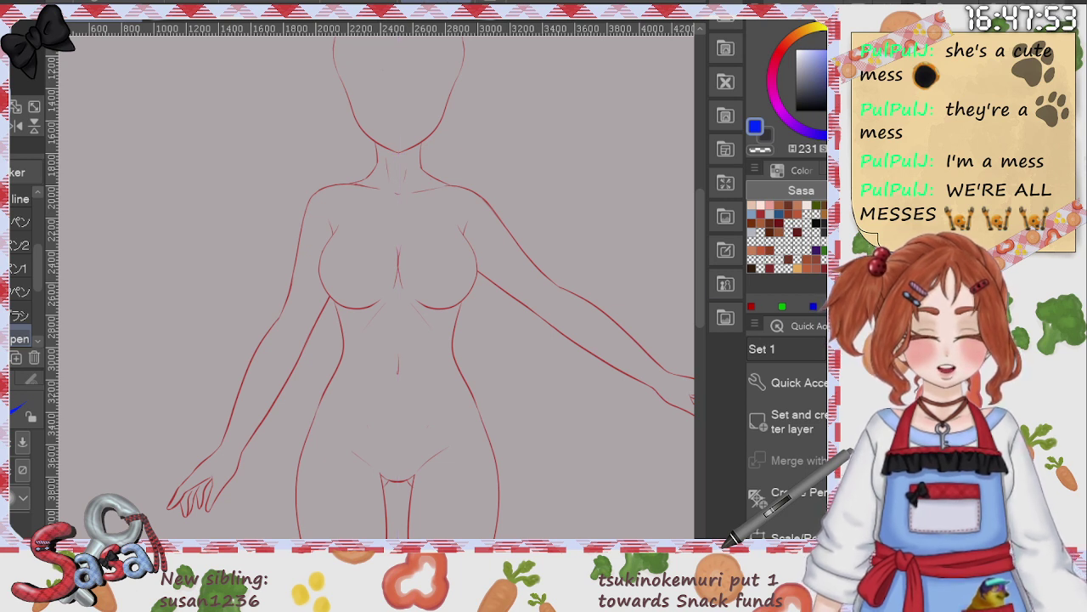
key("ctrl+y")
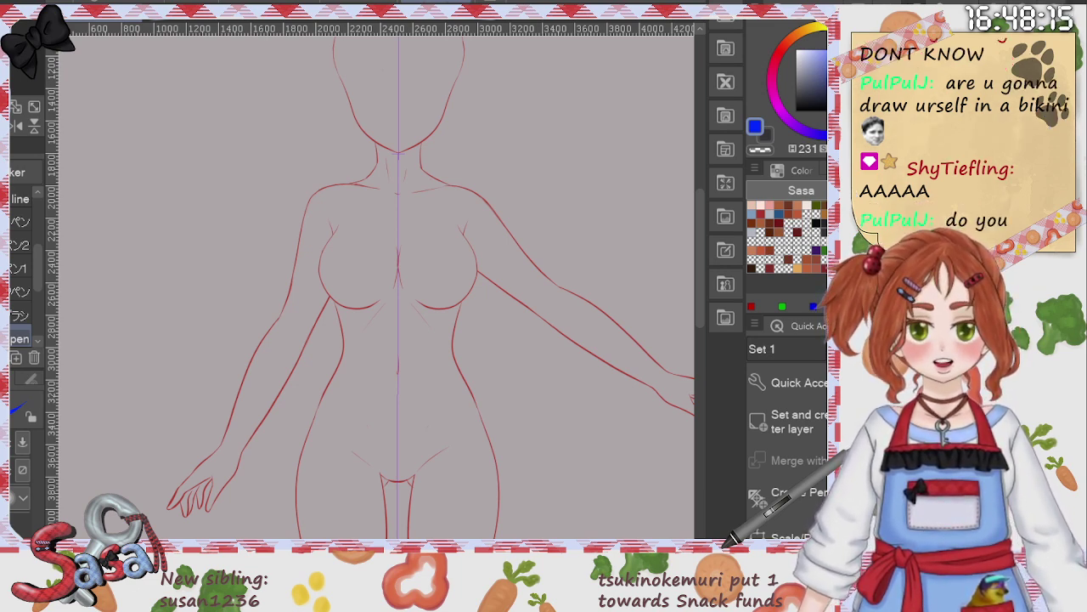
Step: Create a new layer for sketching over the figure and switch to the pencil
scroll(370, 289, "down", 3)
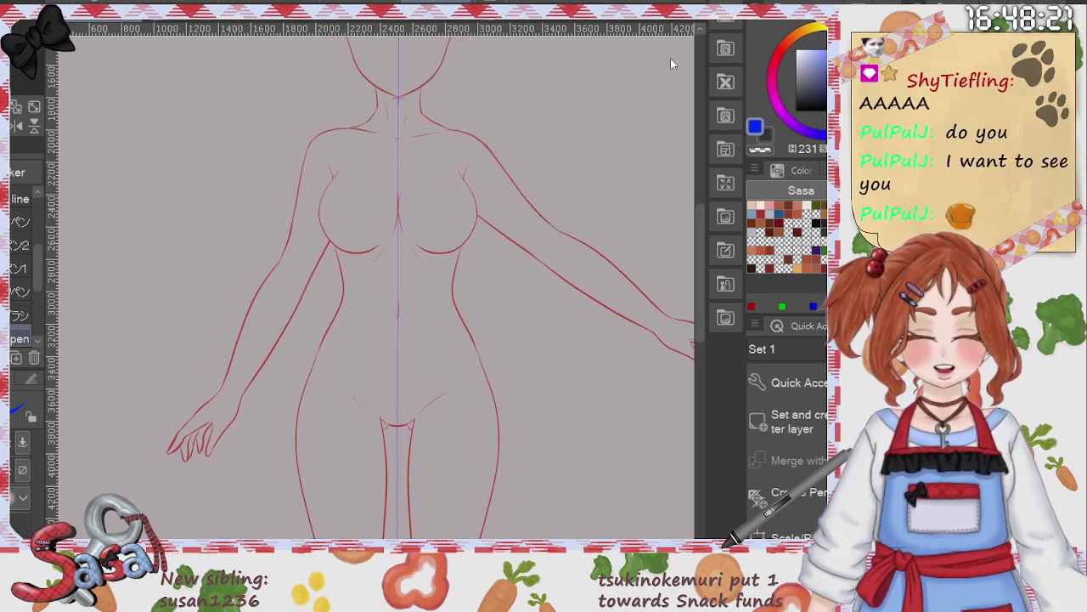
key("ctrl+shift+n")
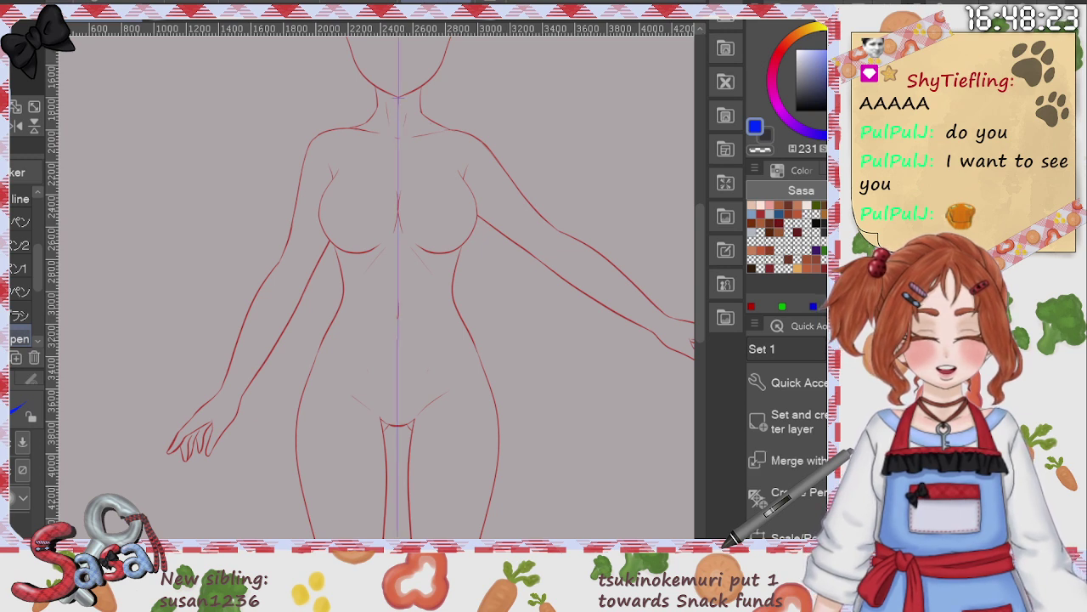
key("p")
scroll(287, 246, "down", 1)
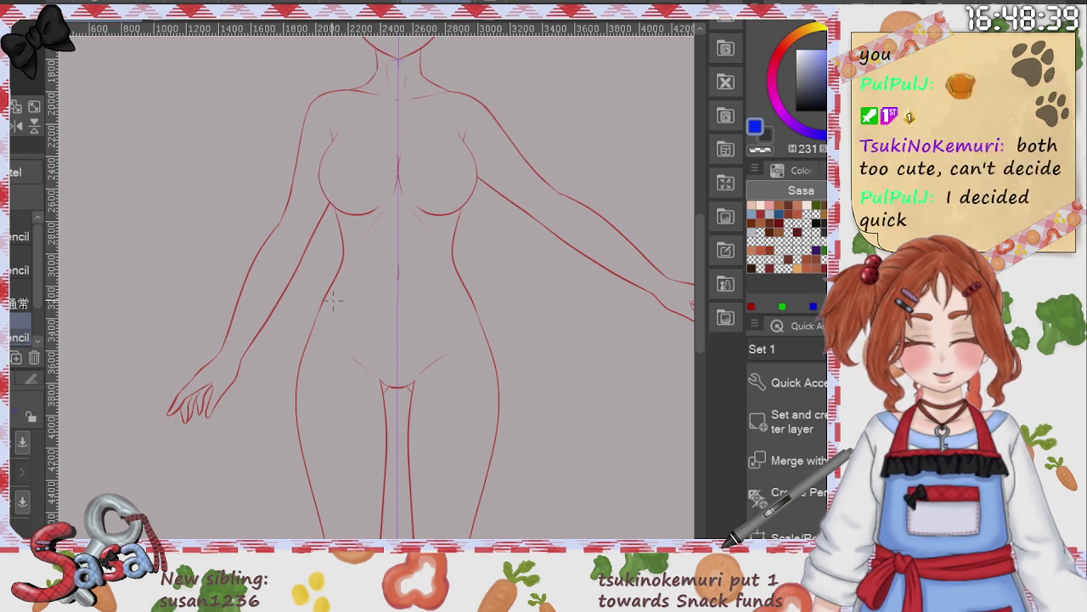
Step: Try to sketch a mirrored line across the figure's waist with the blue pencil
left_click_drag(328, 297, 469, 296)
key("ctrl+z")
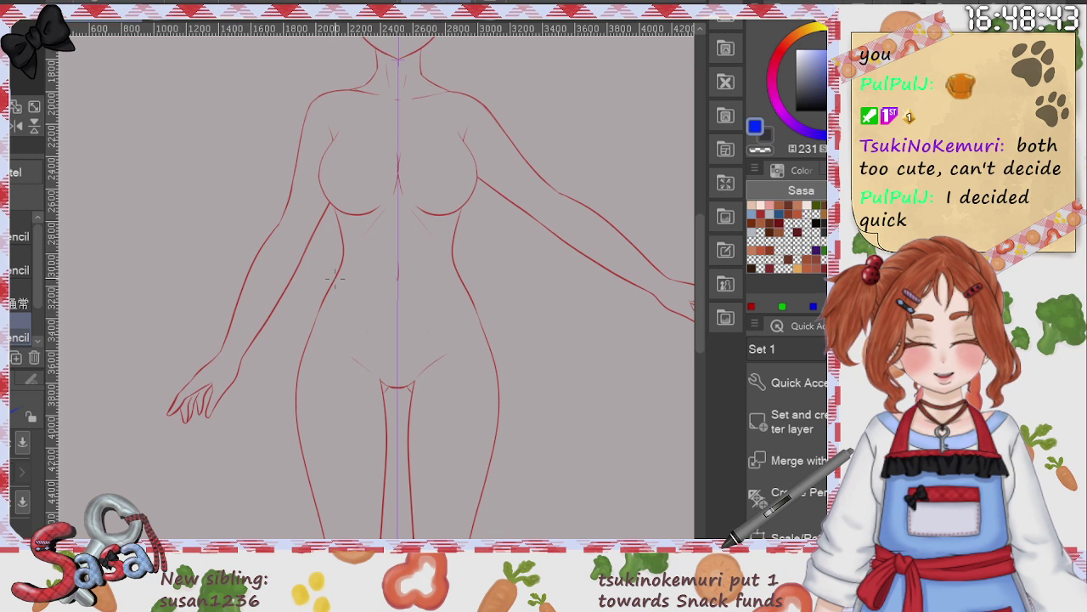
left_click_drag(359, 289, 437, 290)
key("ctrl+z")
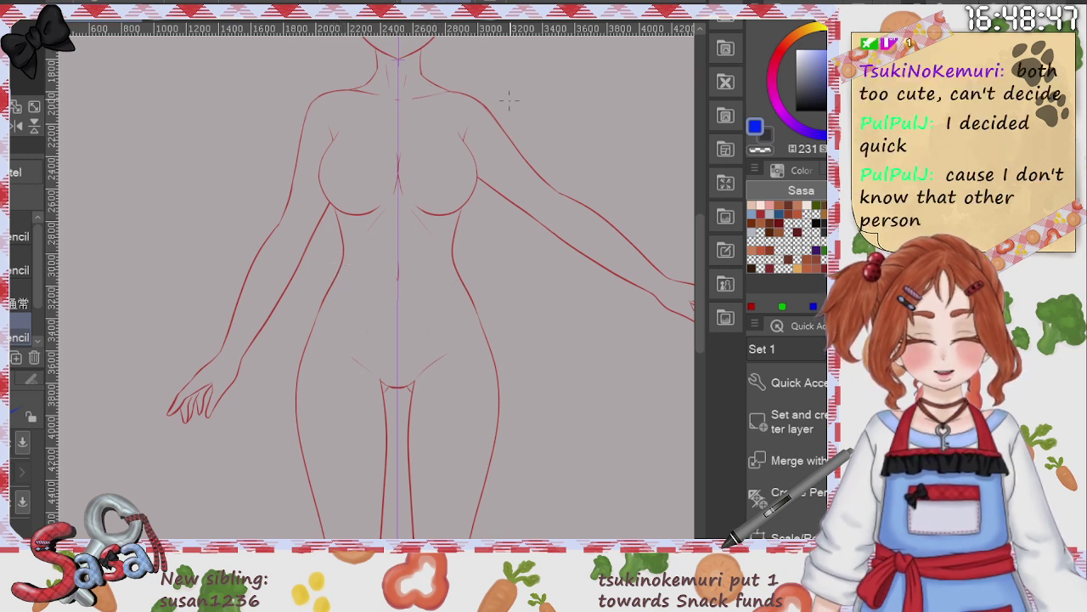
scroll(510, 101, "down", 3)
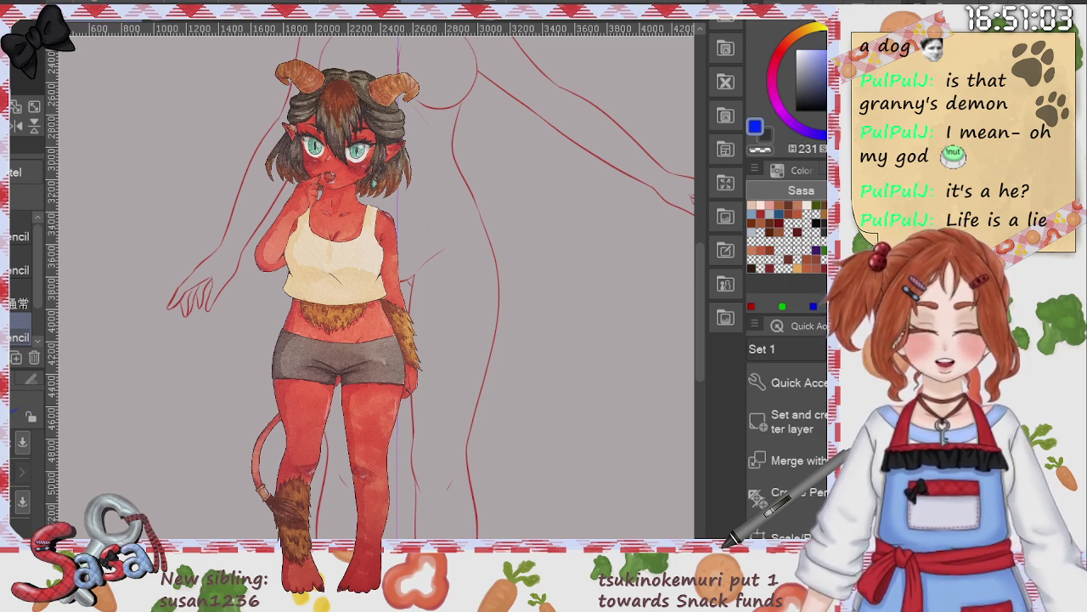
scroll(667, 295, "up", 1)
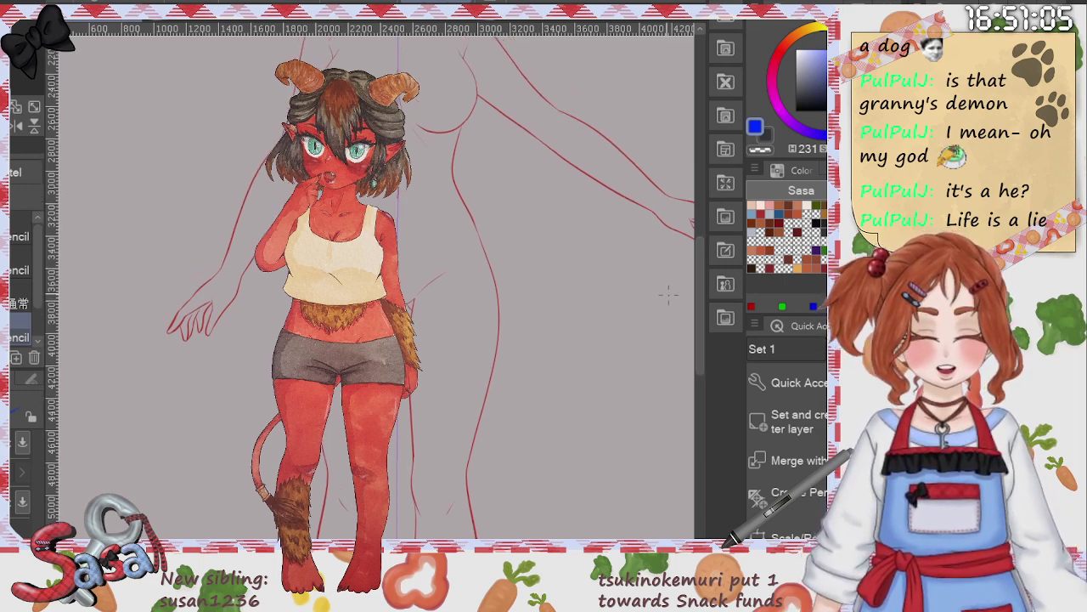
scroll(668, 236, "up", 2)
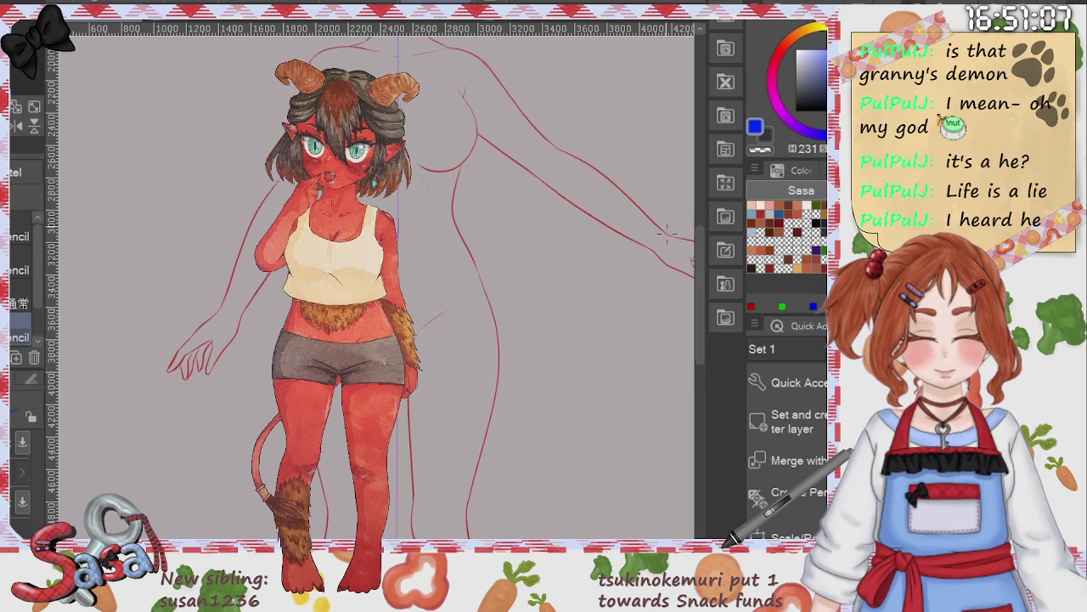
scroll(411, 259, "up", 1)
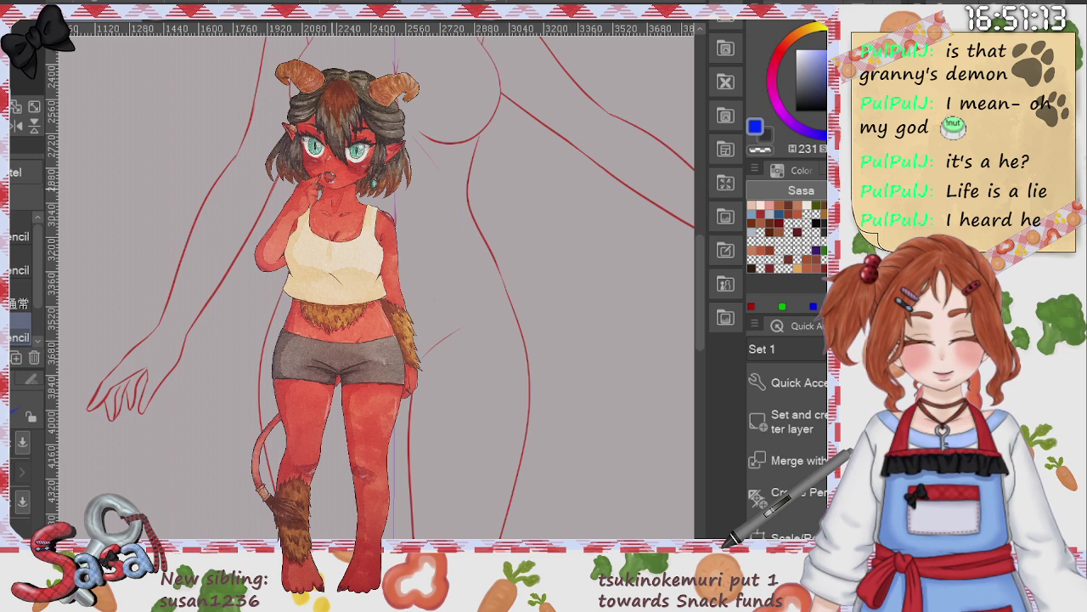
Step: Try to sketch mirrored curved lines along the inside of the figure's waist with the blue pencil
left_click_drag(467, 210, 466, 245)
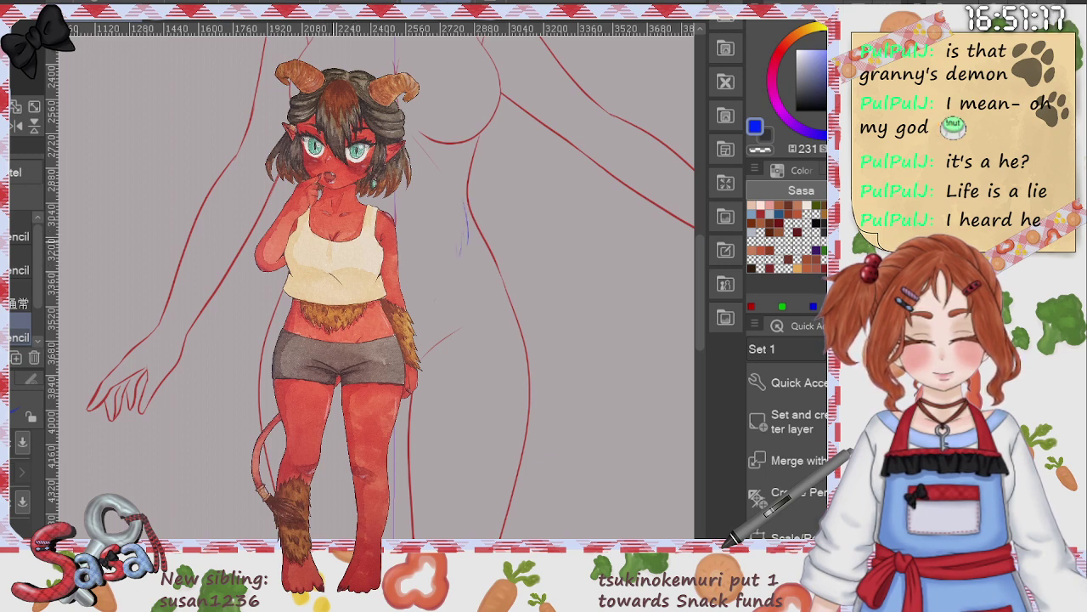
left_click_drag(432, 281, 418, 300)
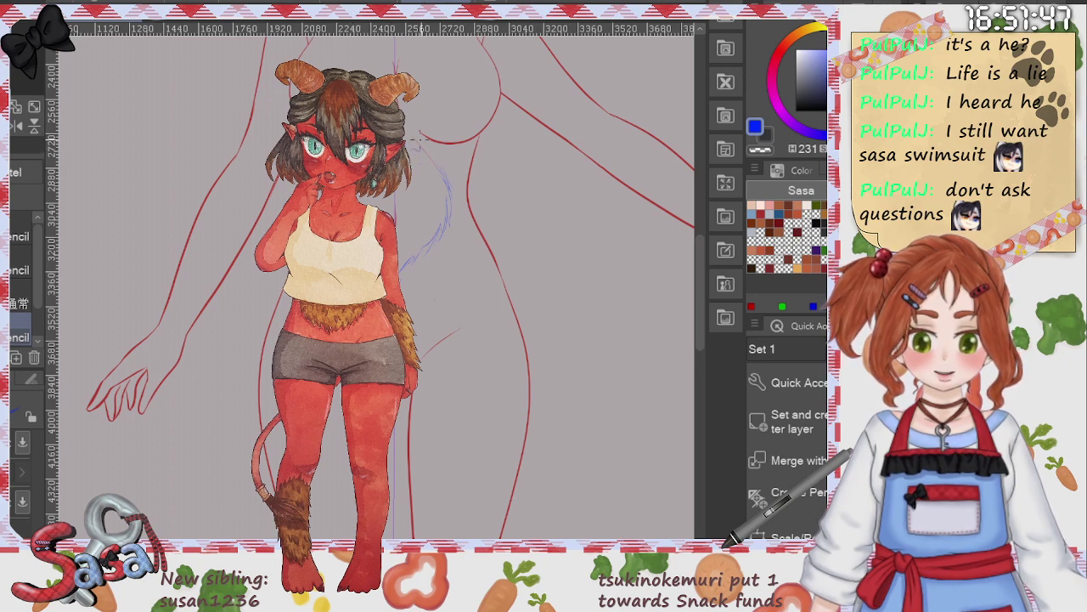
scroll(698, 294, "up", 4)
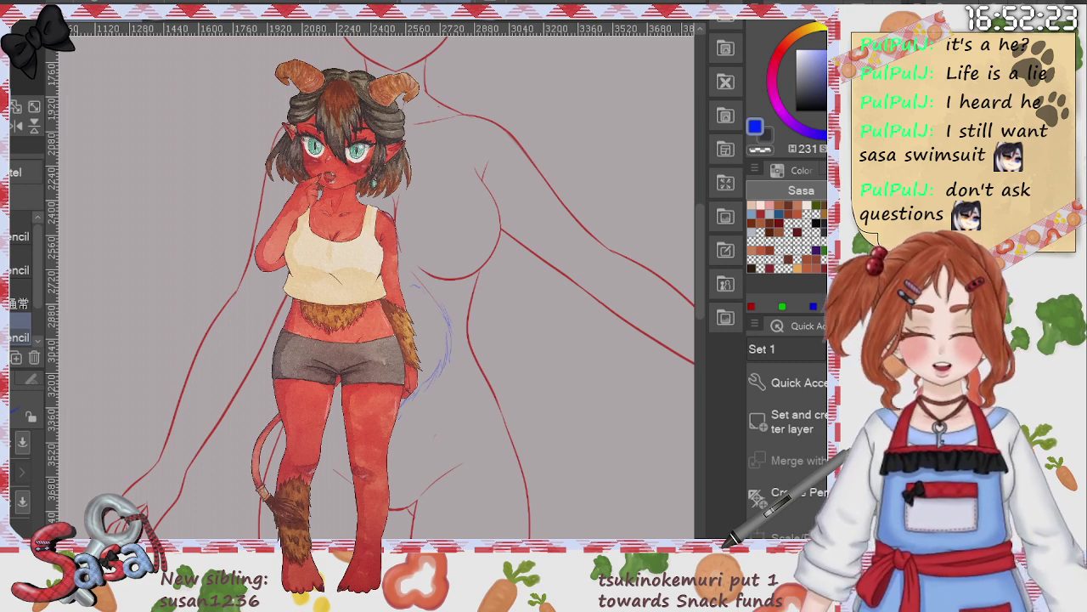
key("alt+bracketleft")
key("alt+bracketleft")
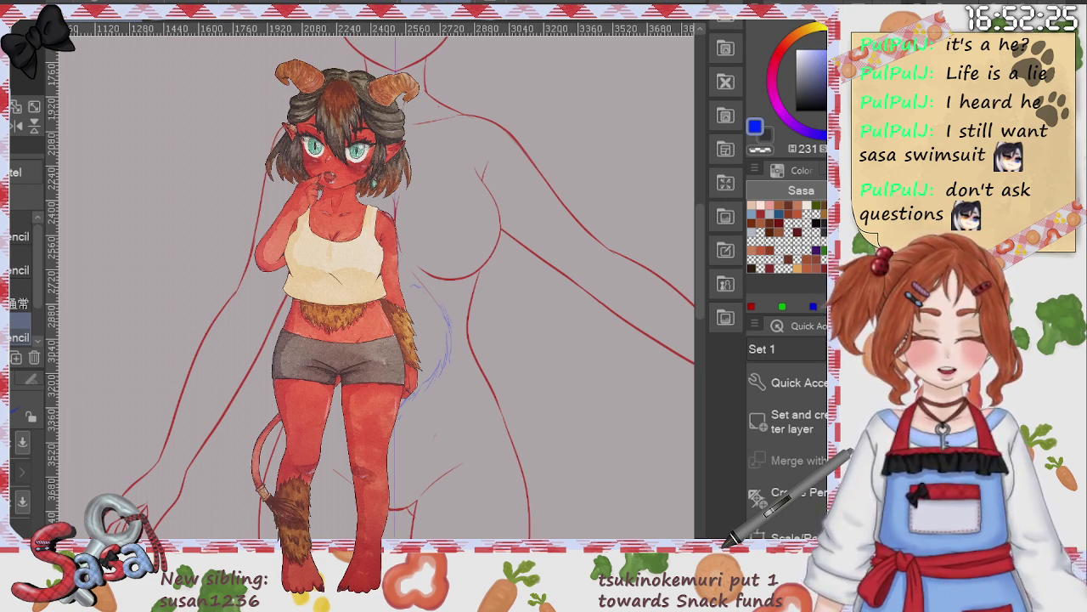
key("alt+bracketleft")
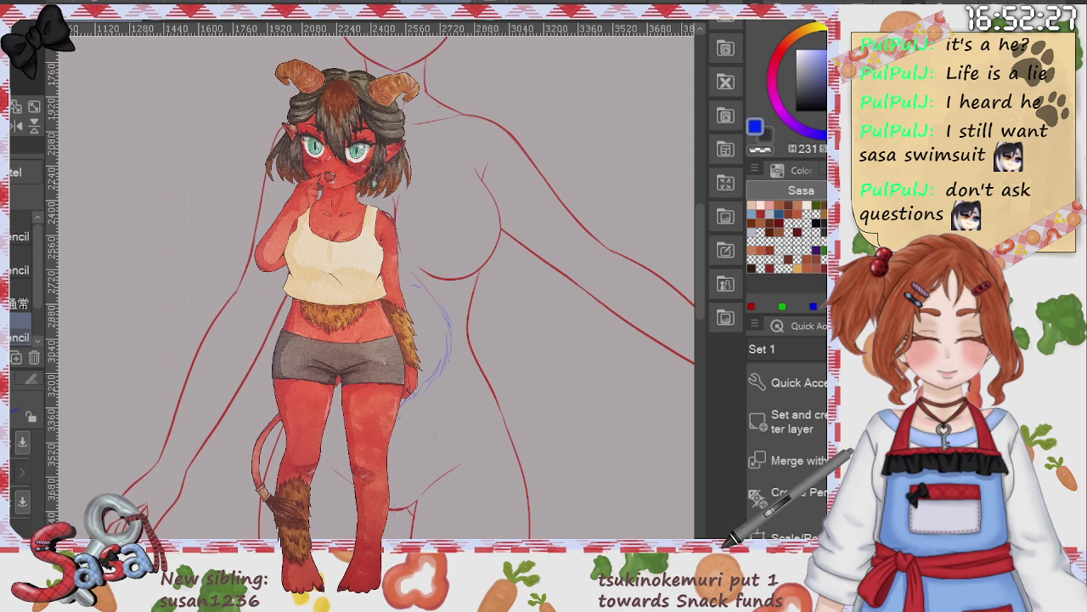
key("alt+bracketleft")
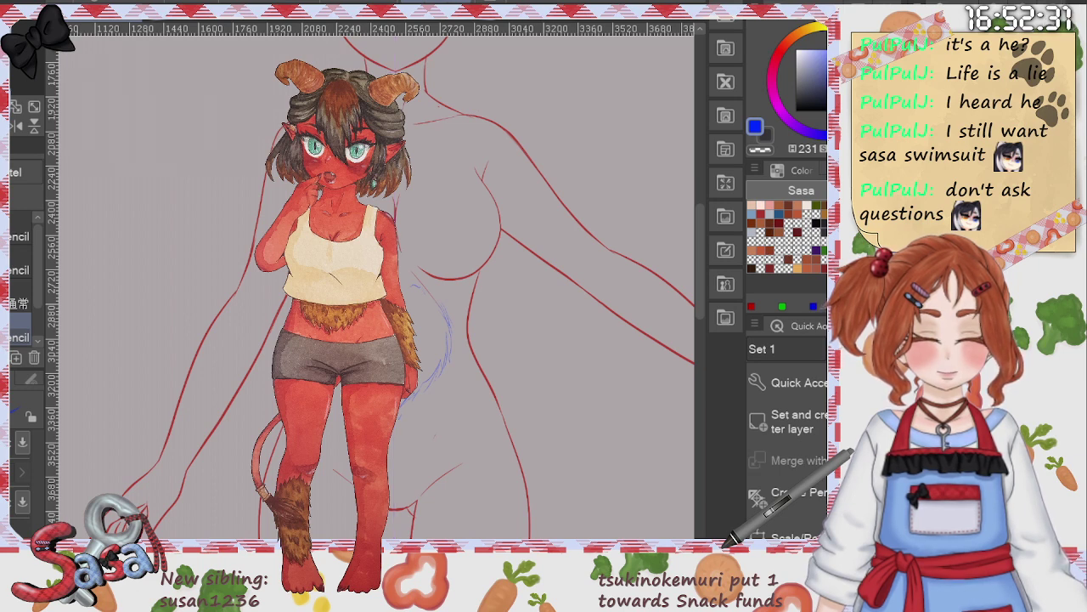
key("ctrl+z")
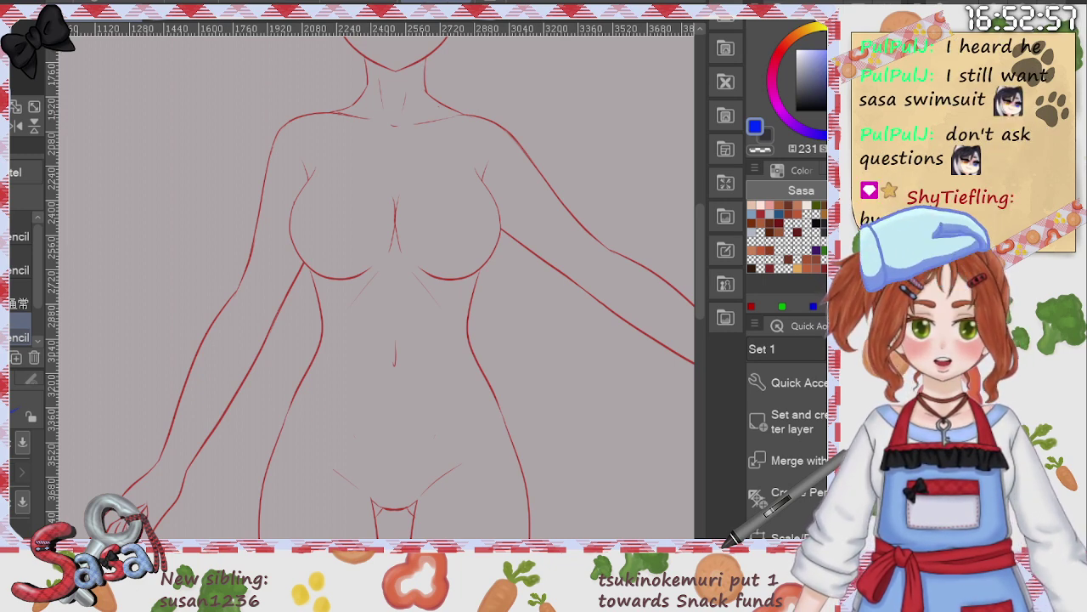
Step: Erase the rounded chest contours and the centre chest lines from both sides of the red line art
key("alt+bracketleft")
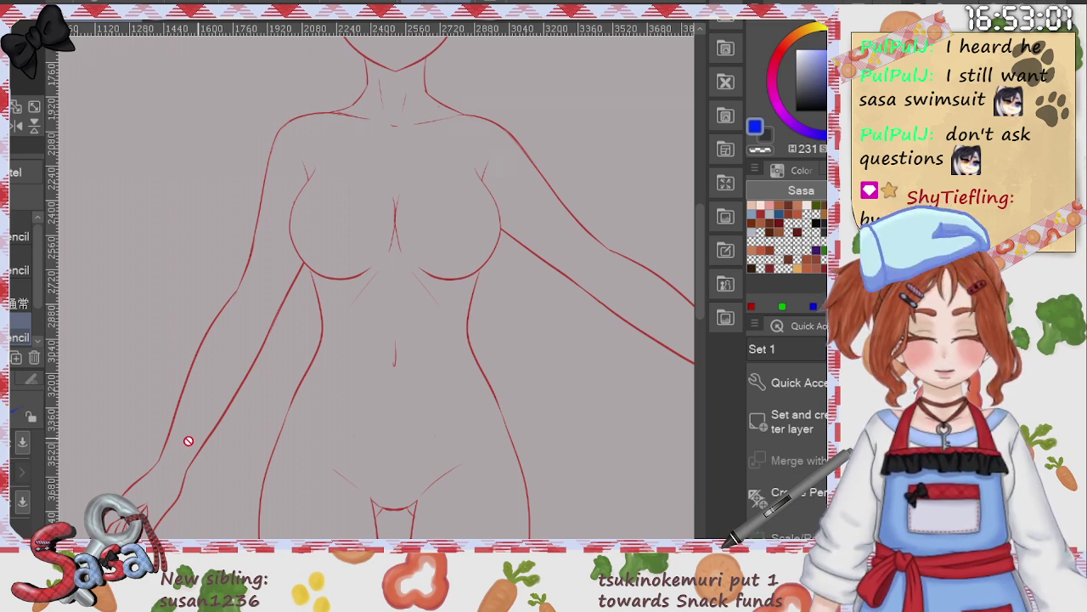
key("e")
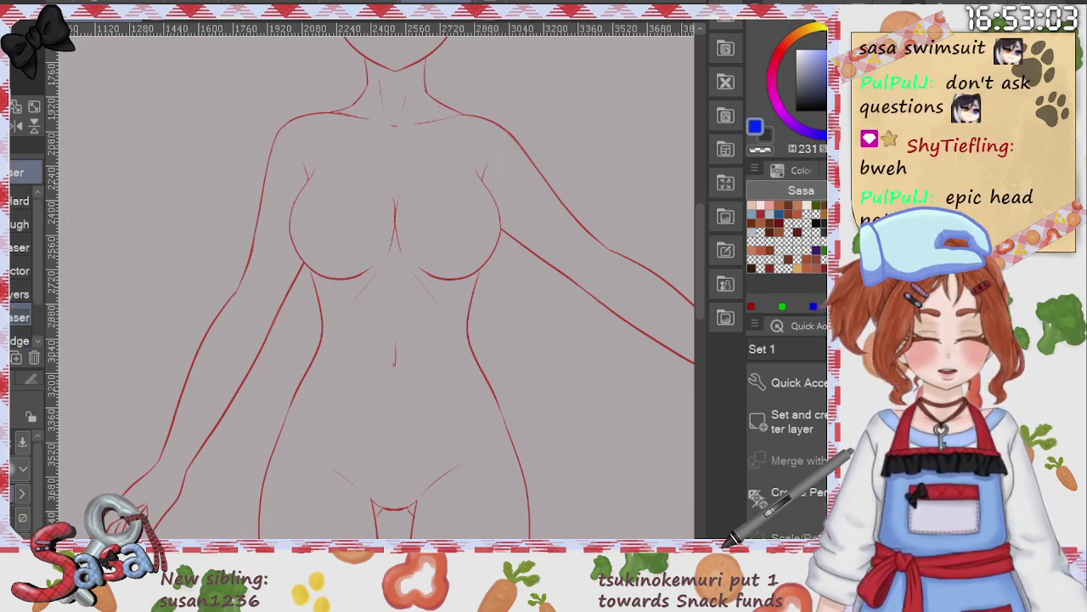
key("alt+bracketleft")
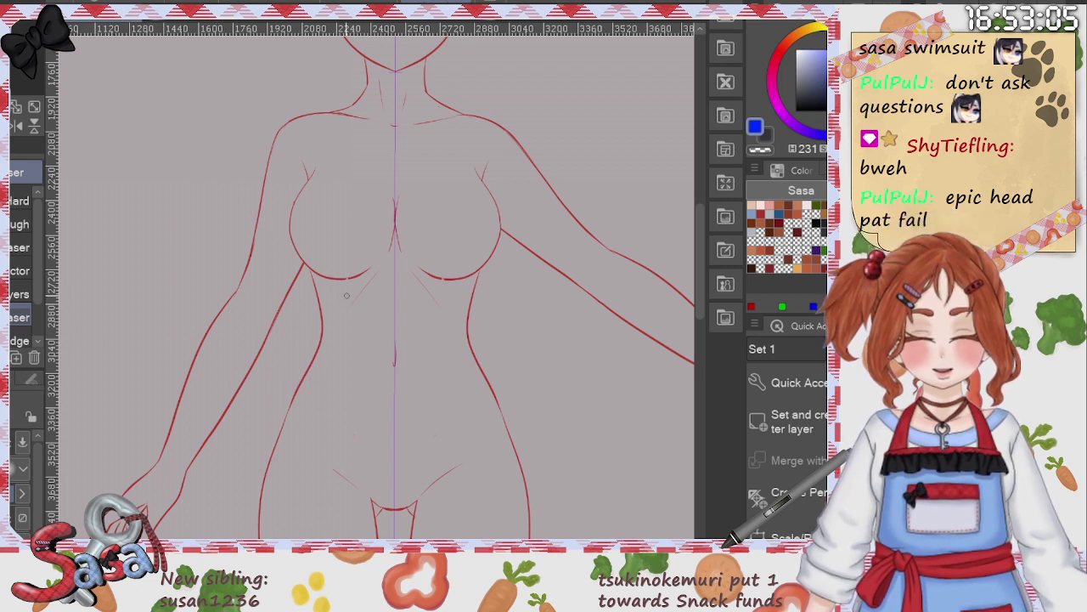
left_click_drag(346, 295, 348, 298)
mouse_move(397, 213)
left_mouse_down()
mouse_move(402, 251)
mouse_move(396, 232)
left_mouse_up()
left_click_drag(311, 196, 300, 183)
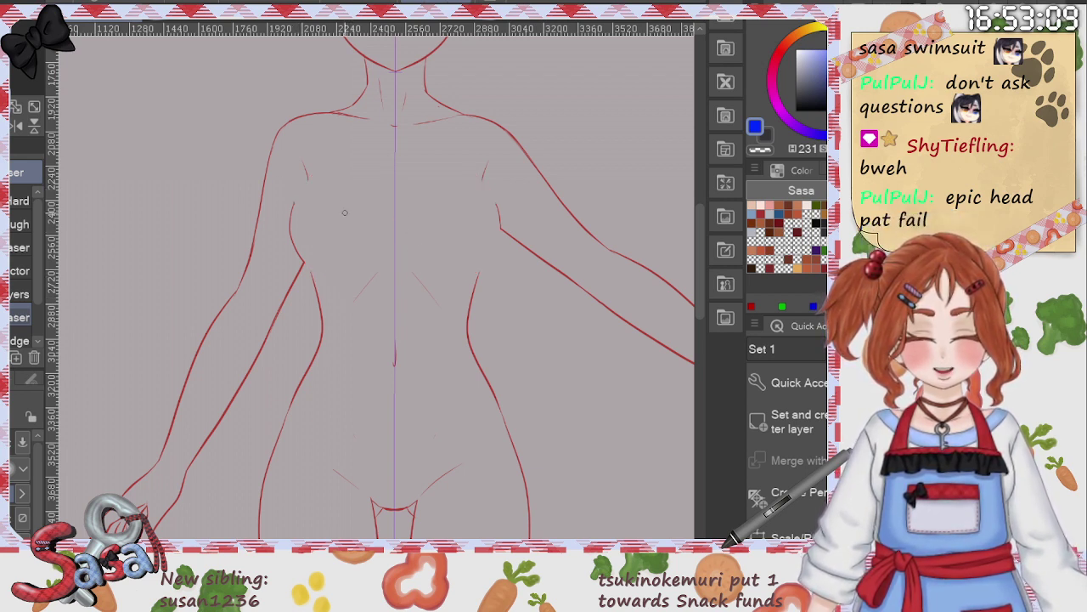
mouse_move(305, 247)
left_mouse_down()
mouse_move(380, 158)
mouse_move(297, 201)
left_mouse_up()
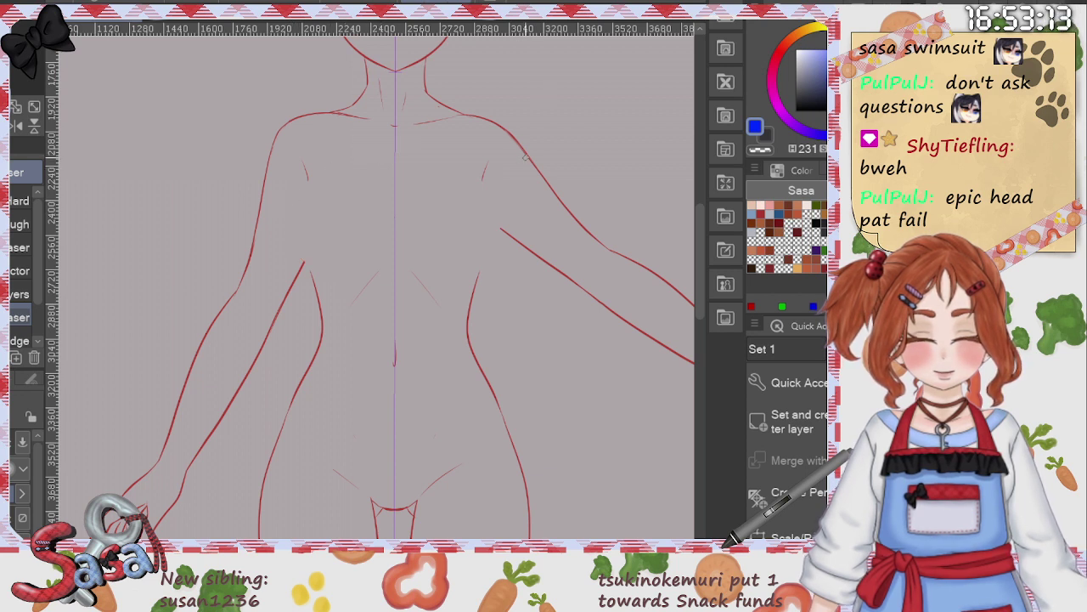
Step: Switch to the pen and sample the red of the arm outline as the drawing colour
key("p")
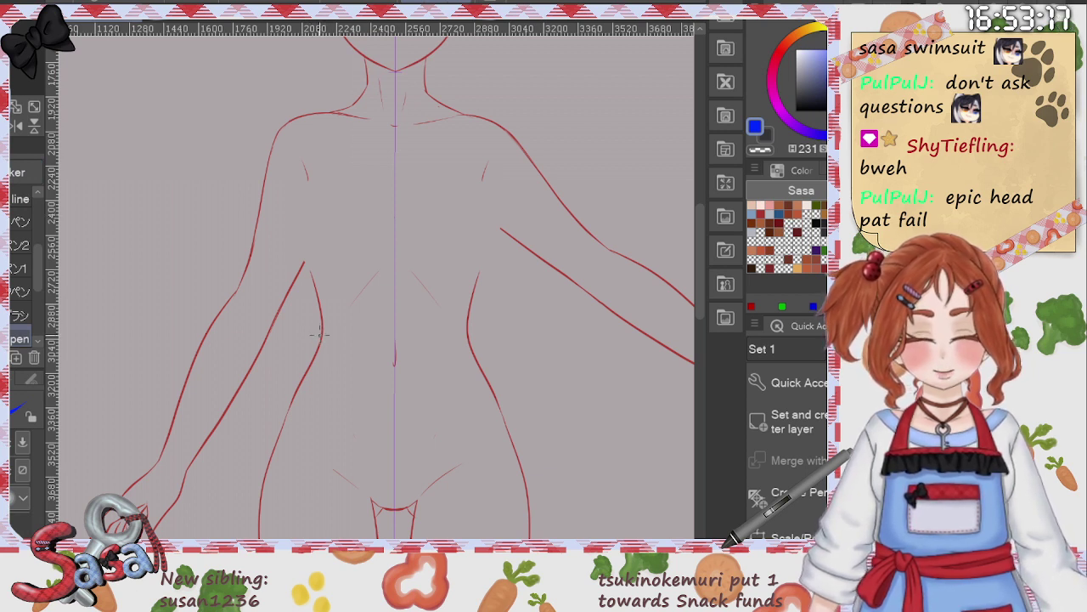
key("i")
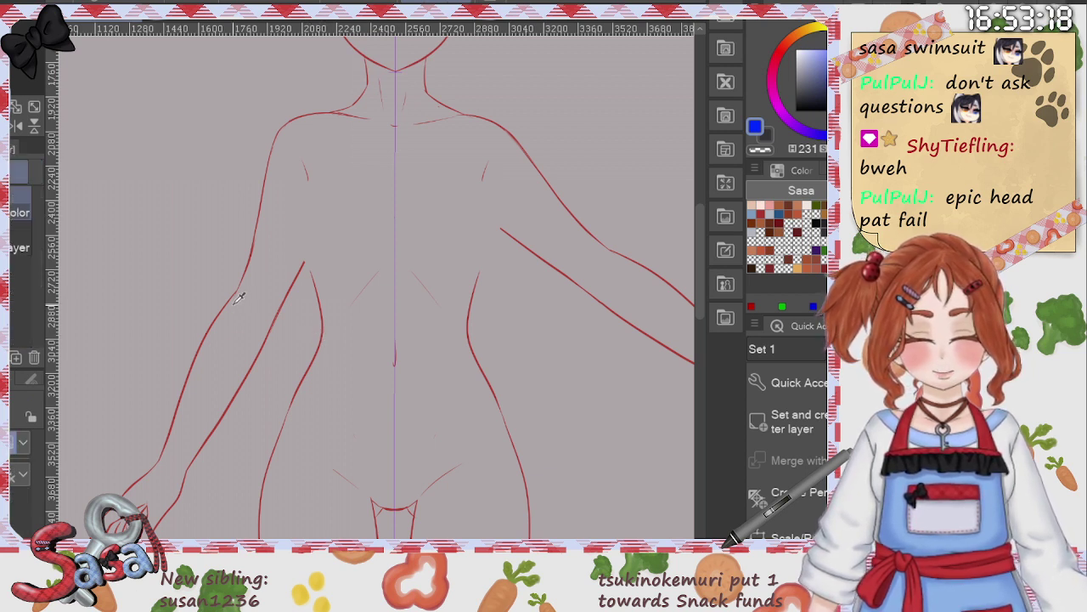
left_click(258, 249)
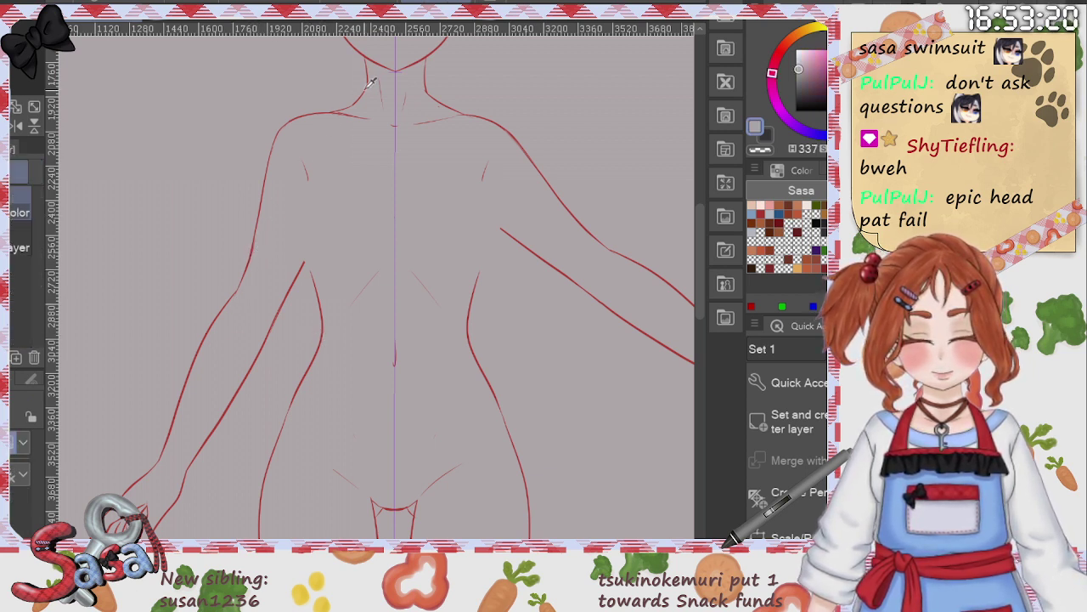
left_click(253, 248)
key("p")
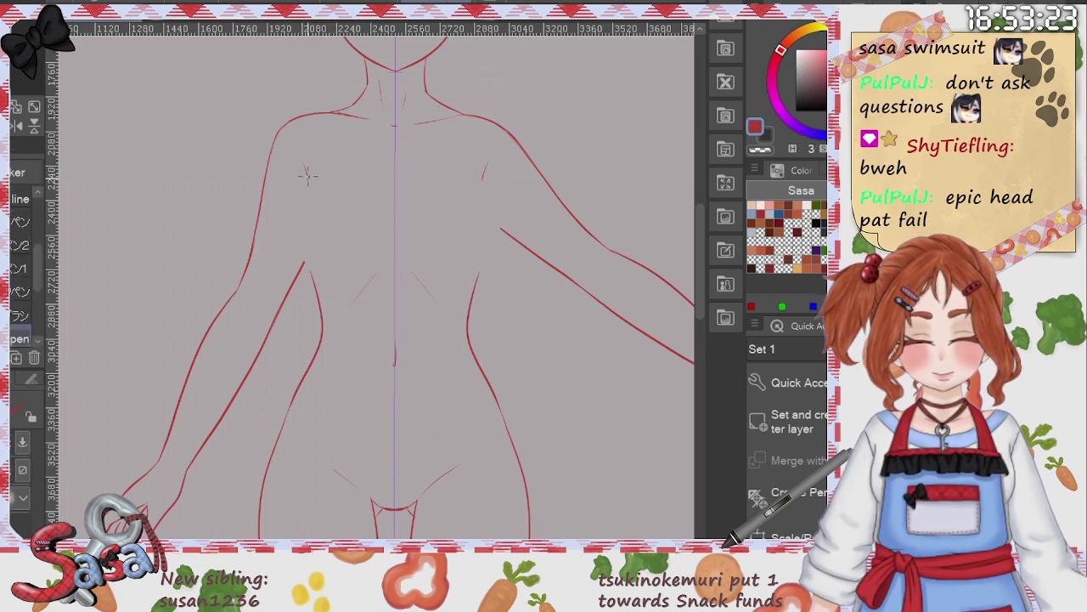
Step: Try out several mirrored chest contours with the red pen, undoing the attempts
left_click_drag(308, 176, 303, 258)
key("ctrl+z")
mouse_move(309, 175)
left_mouse_down()
mouse_move(297, 236)
mouse_move(308, 266)
mouse_move(375, 261)
left_mouse_up()
key("ctrl+z")
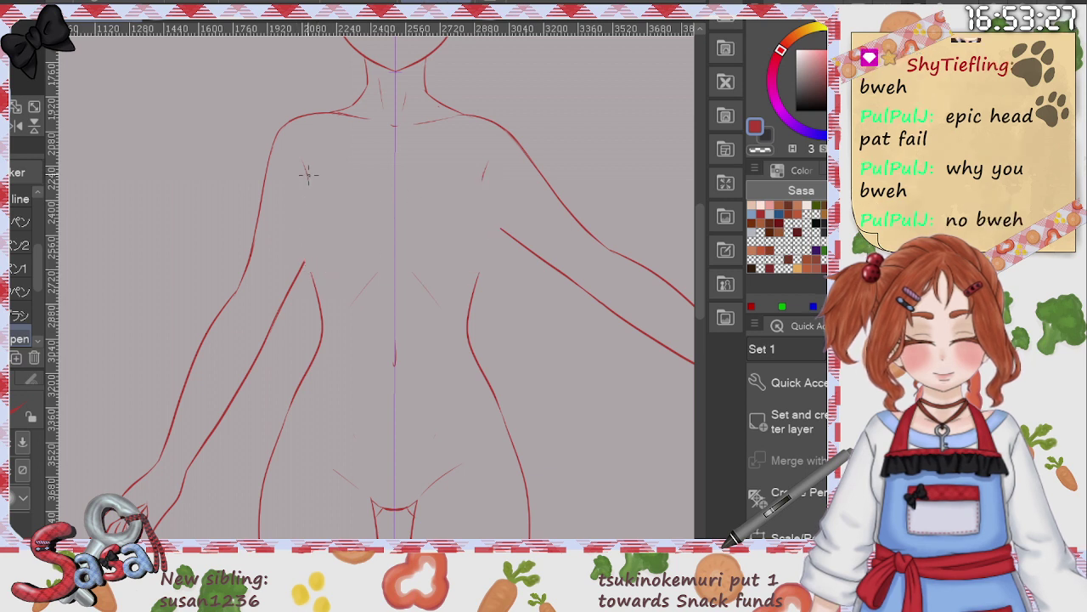
mouse_move(308, 175)
left_mouse_down()
mouse_move(300, 231)
mouse_move(366, 265)
mouse_move(394, 229)
left_mouse_up()
key("ctrl+z")
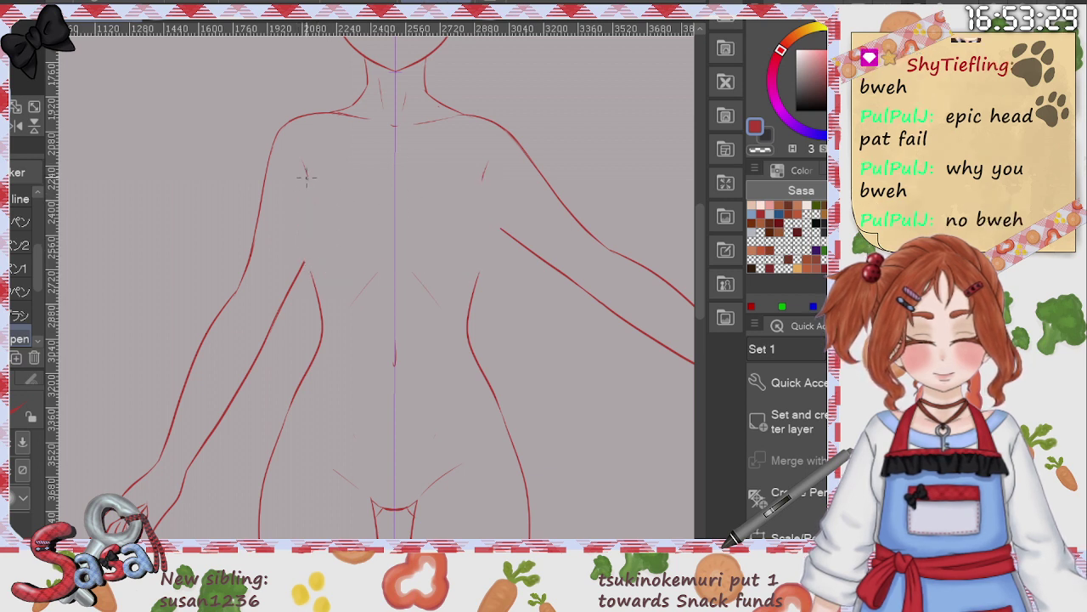
mouse_move(306, 182)
left_mouse_down()
mouse_move(327, 259)
mouse_move(386, 211)
left_mouse_up()
key("ctrl+z")
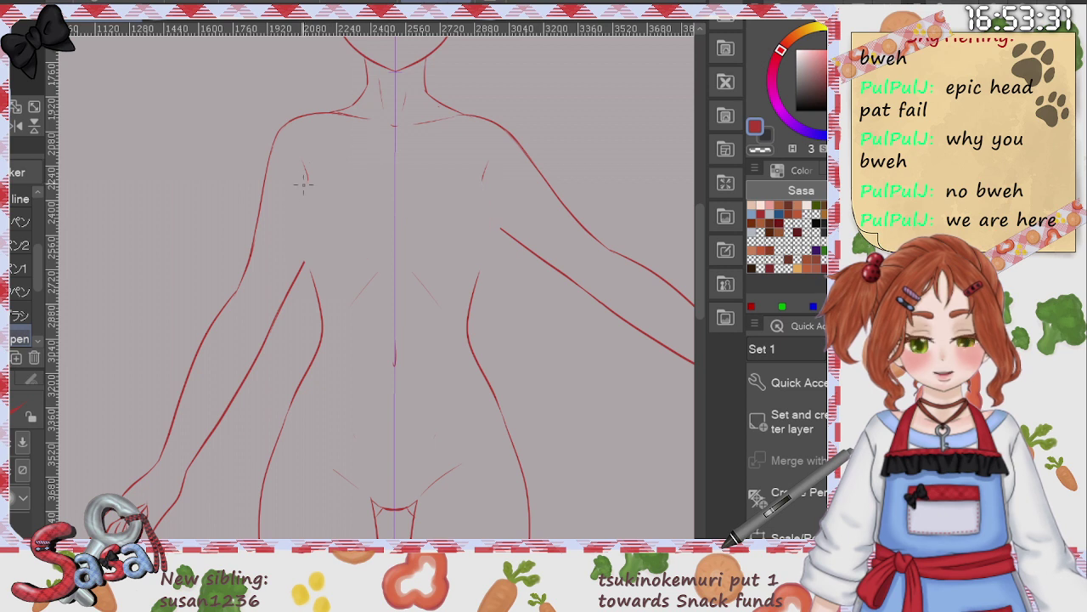
mouse_move(304, 163)
left_mouse_down()
mouse_move(319, 246)
mouse_move(388, 233)
left_mouse_up()
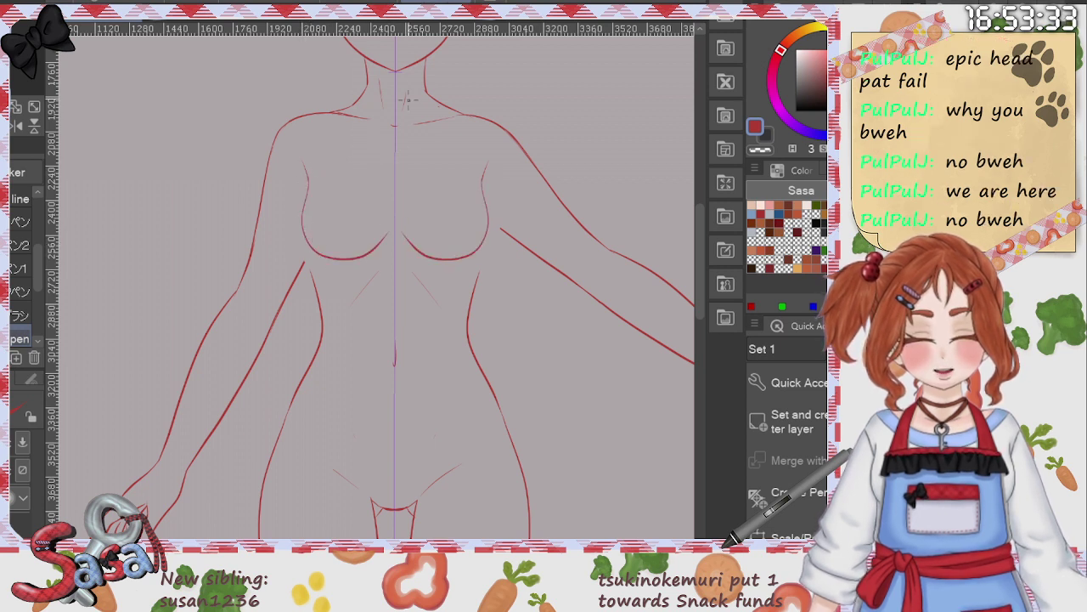
key("ctrl+z")
mouse_move(394, 177)
left_mouse_down()
mouse_move(395, 217)
mouse_move(457, 256)
left_mouse_up()
key("ctrl+z")
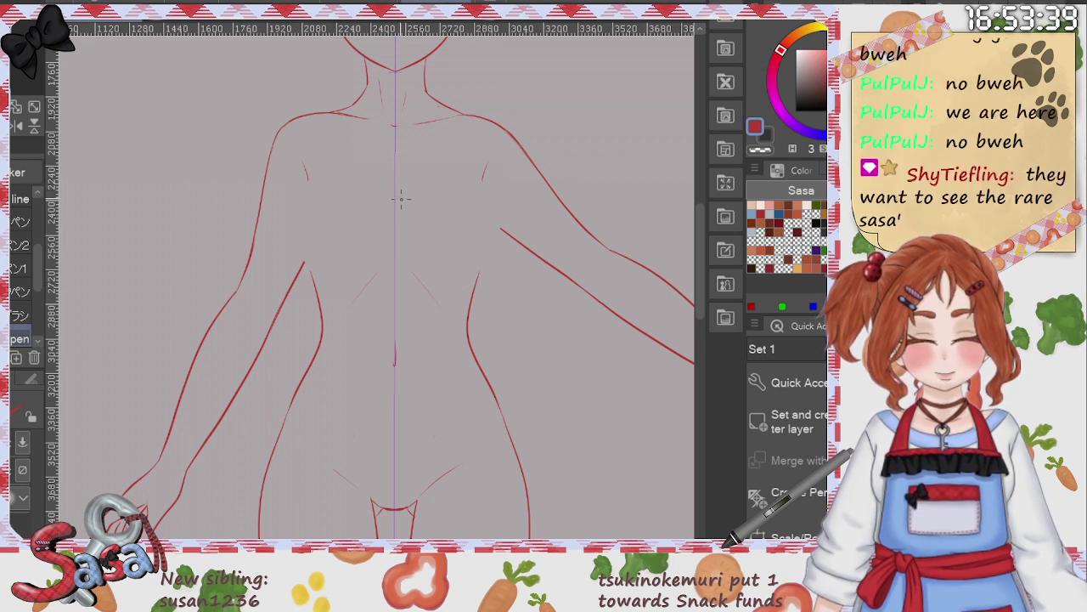
mouse_move(401, 200)
left_mouse_down()
mouse_move(396, 233)
mouse_move(438, 269)
left_mouse_up()
key("ctrl+z")
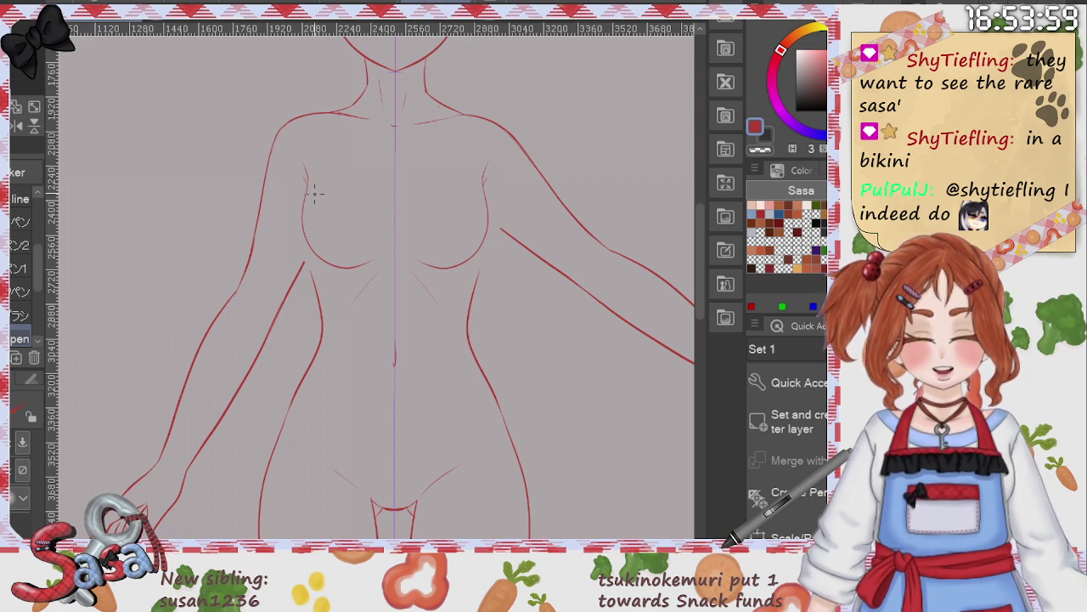
Step: Draw mirrored rounded chest contours in red from the armpit marks and extend the waist lines up to meet them
mouse_move(307, 180)
left_mouse_down()
mouse_move(299, 230)
mouse_move(324, 269)
left_mouse_up()
key("ctrl+z")
mouse_move(307, 180)
left_mouse_down()
mouse_move(300, 215)
mouse_move(326, 271)
mouse_move(377, 264)
left_mouse_up()
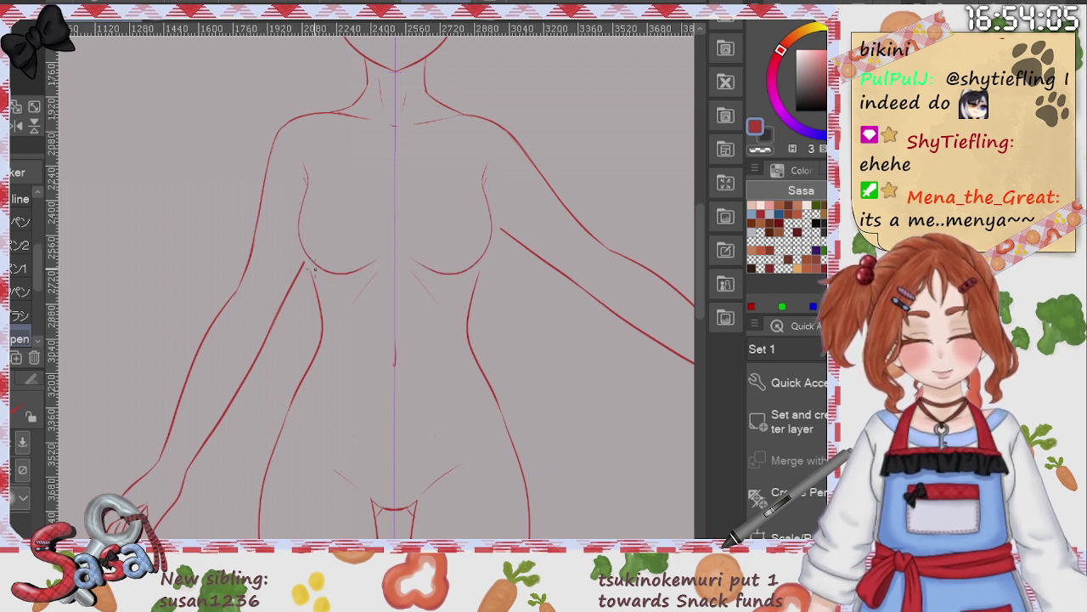
left_click_drag(312, 261, 318, 294)
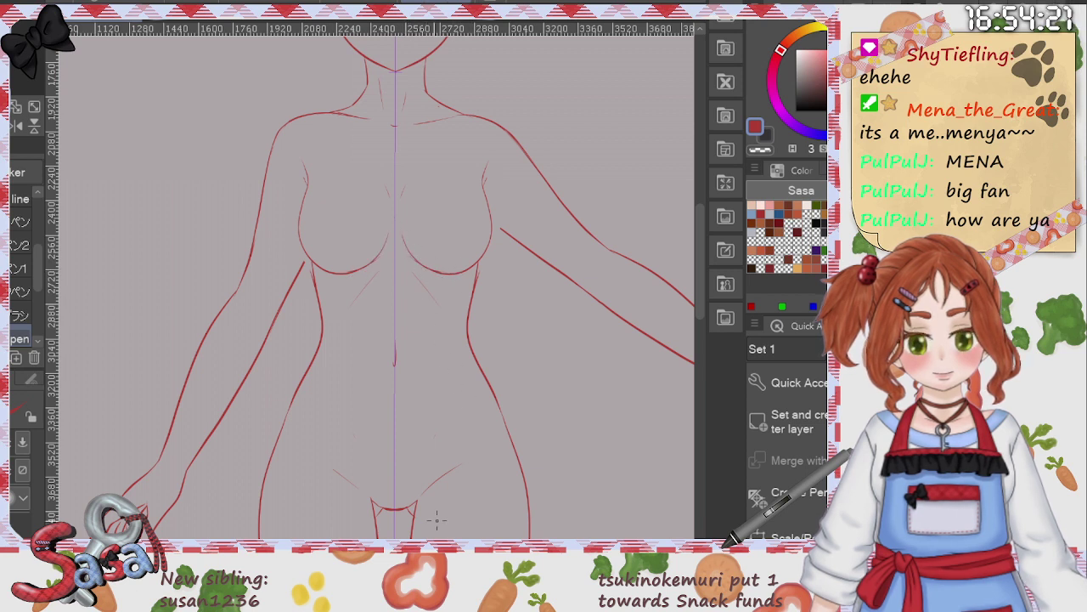
Step: Extend the lower outline of the outstretched arm in red up to the chest contour, without mirroring
key("e")
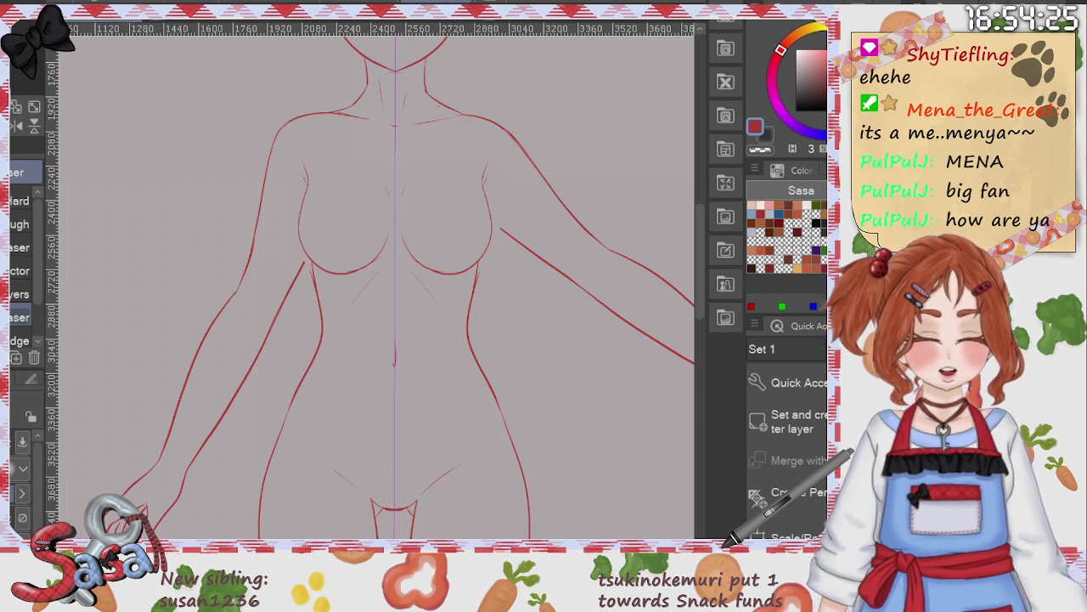
key("alt+bracketleft")
key("alt+bracketleft")
key("alt+bracketleft")
key("alt+bracketleft")
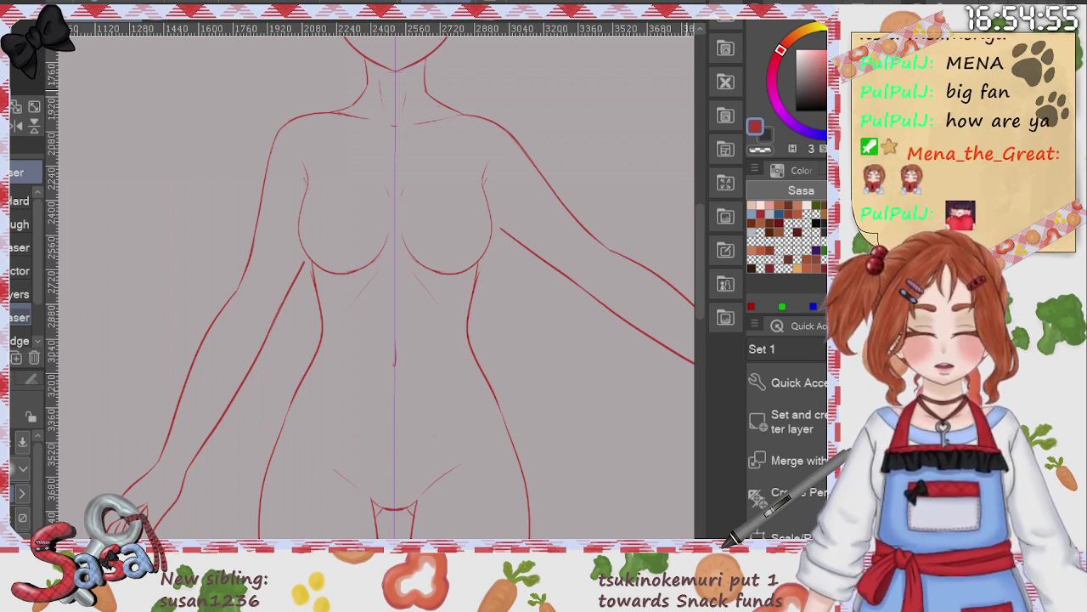
mouse_move(702, 288)
left_mouse_down()
mouse_move(703, 341)
mouse_move(705, 291)
left_mouse_up()
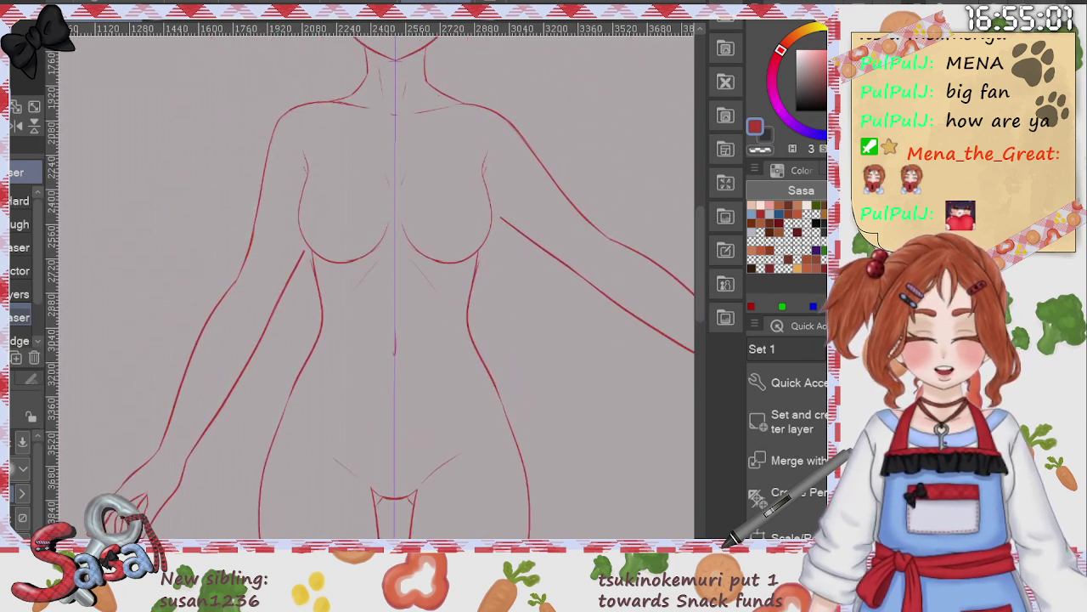
left_click(837, 246)
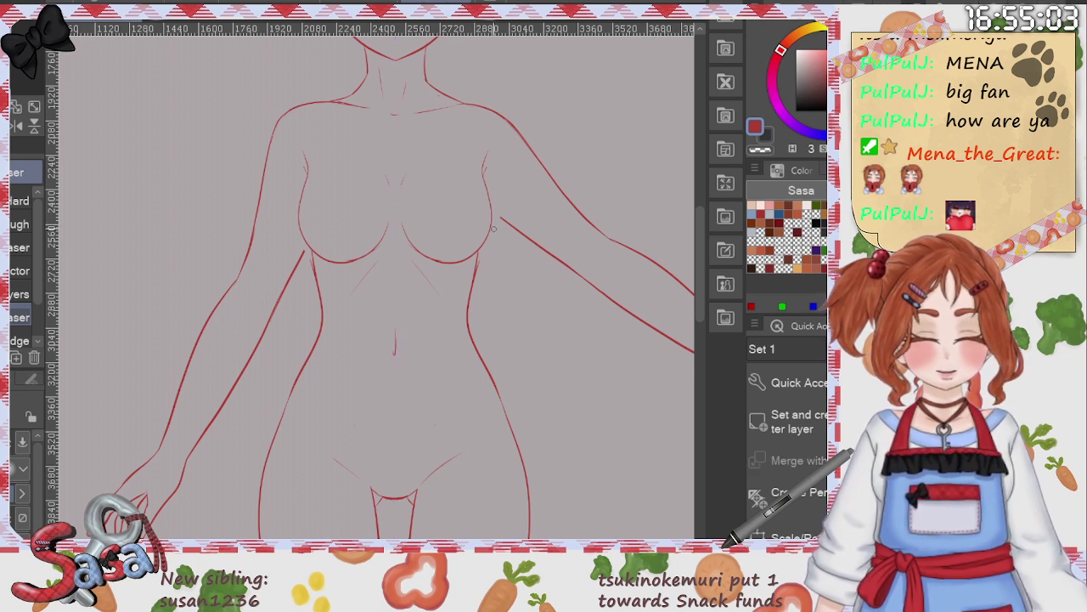
key("p")
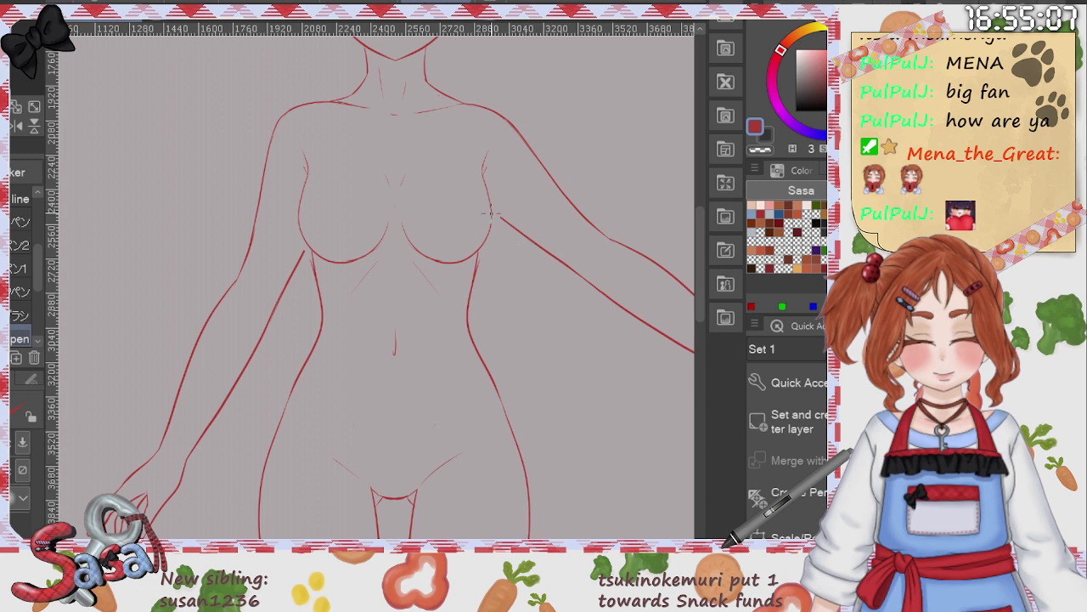
left_click(901, 382)
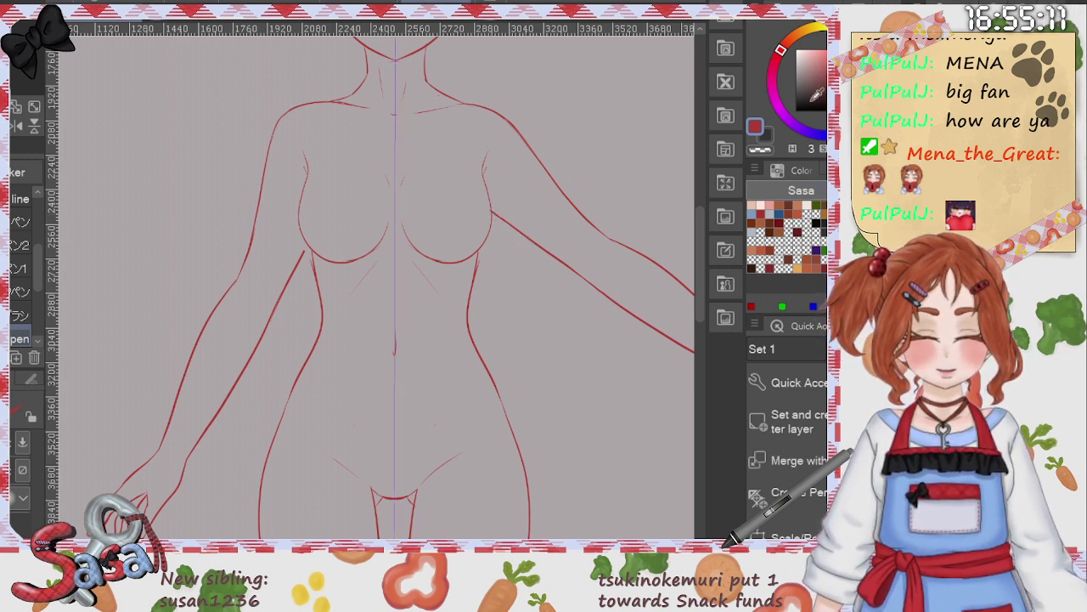
Step: Set the drawing colour to blue with hue 235 and switch to the pencil for sketching over the upper body
left_click(830, 135)
left_click(854, 53)
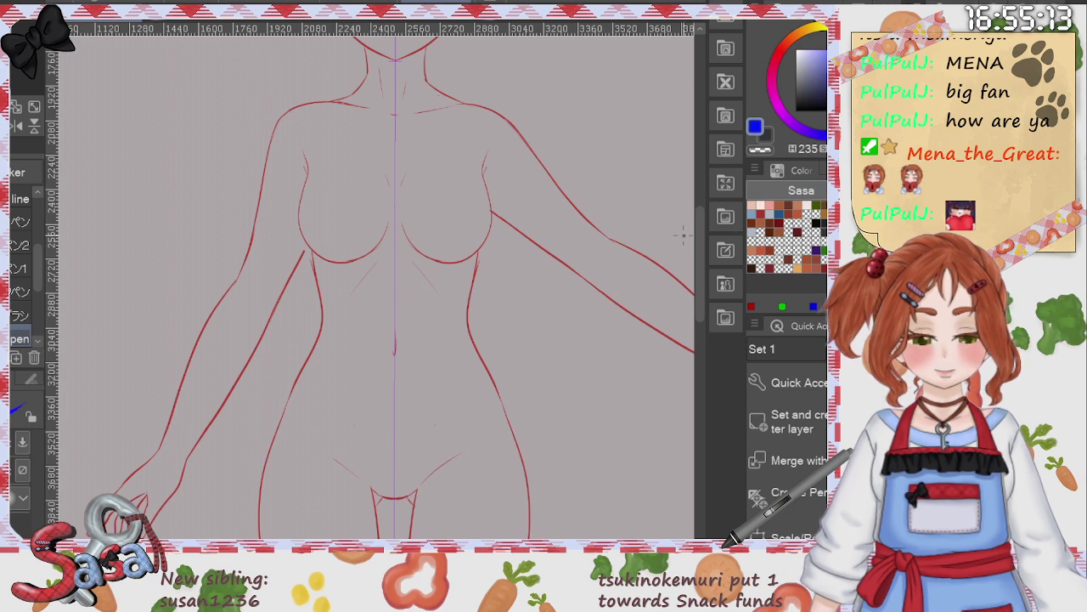
scroll(563, 294, "down", 2)
key("p")
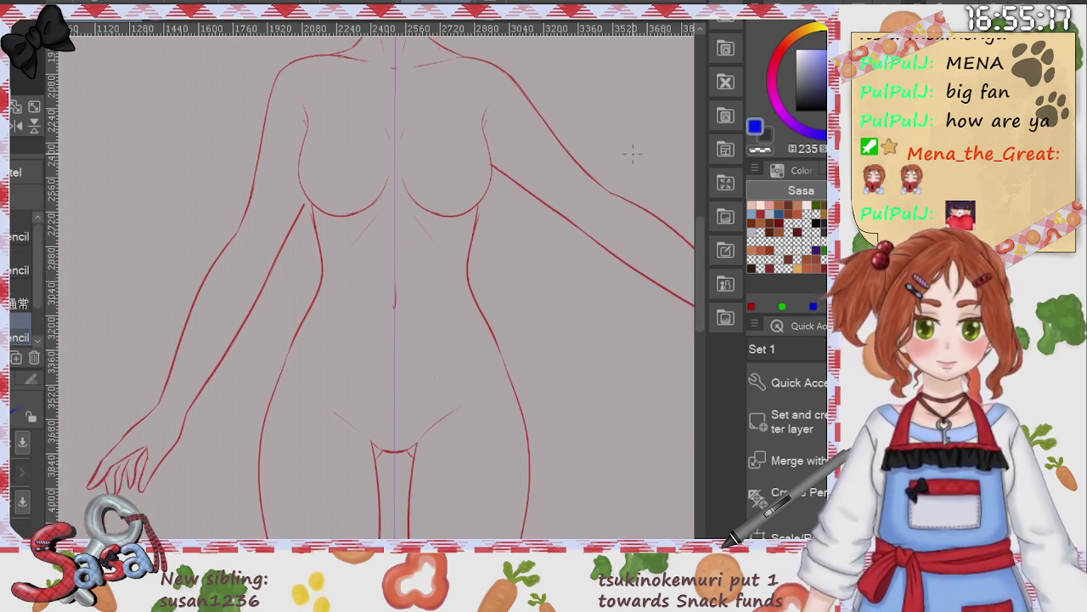
left_click_drag(703, 314, 704, 248)
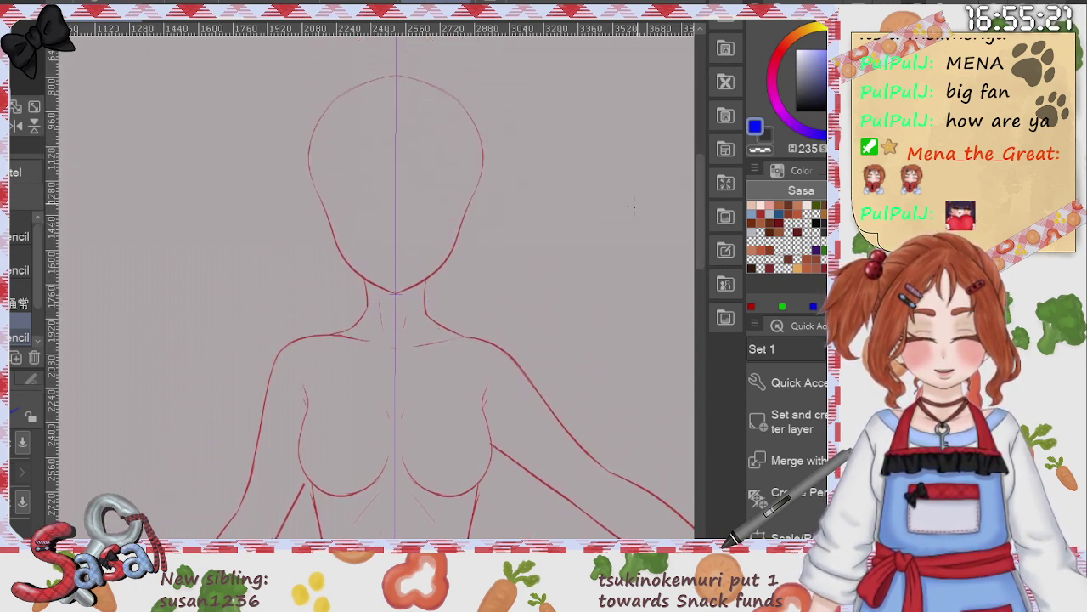
scroll(698, 261, "down", 7)
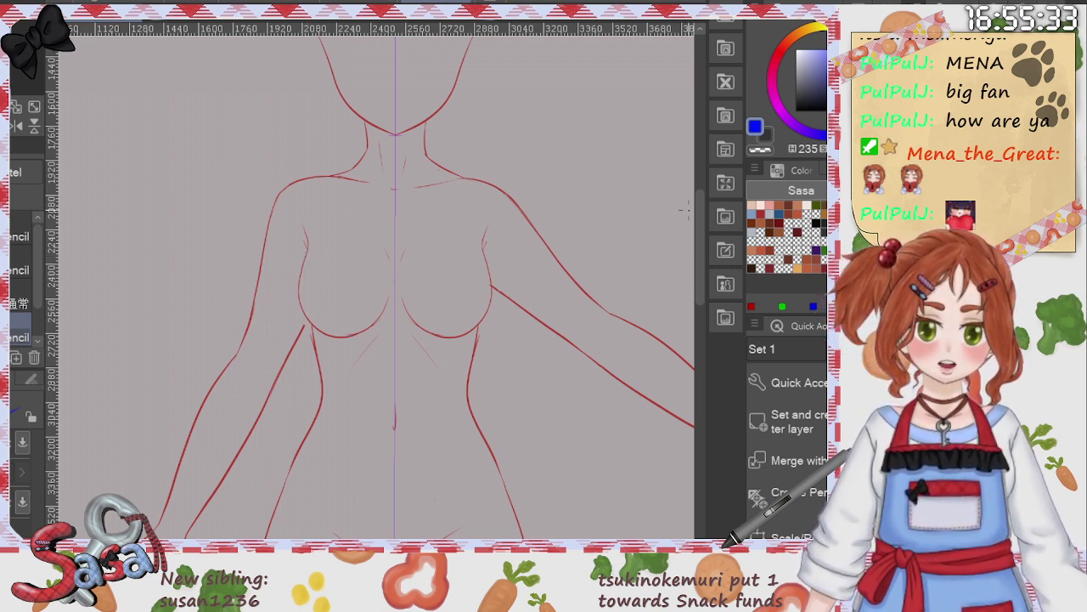
Step: Try to sketch blue pencil lines from the shoulders down to the centre of the chest
left_click_drag(466, 180, 413, 248)
left_click_drag(323, 178, 395, 260)
key("ctrl+z")
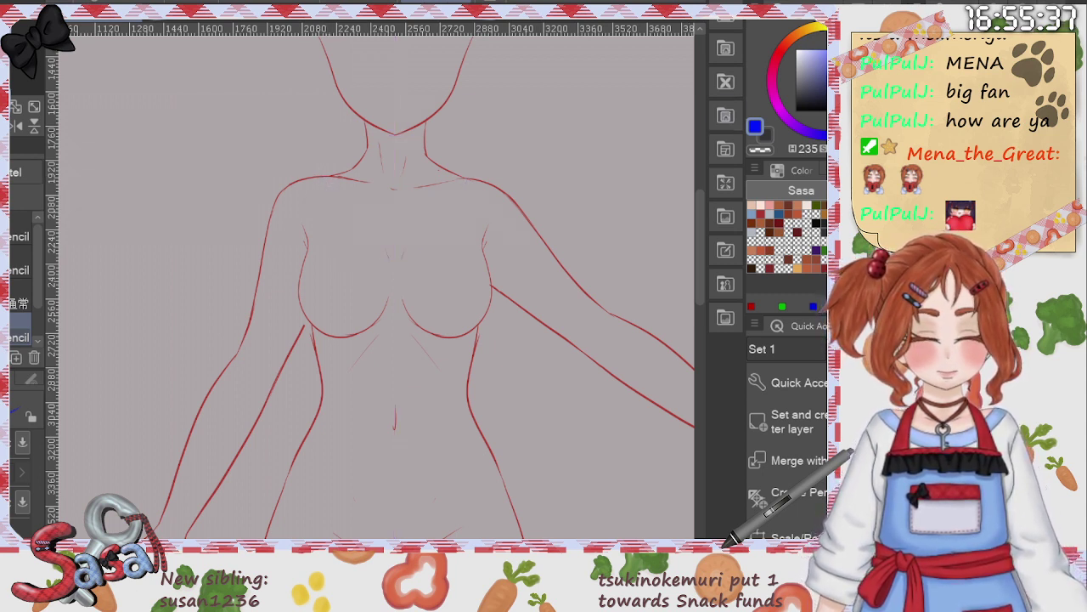
left_click_drag(331, 192, 457, 271)
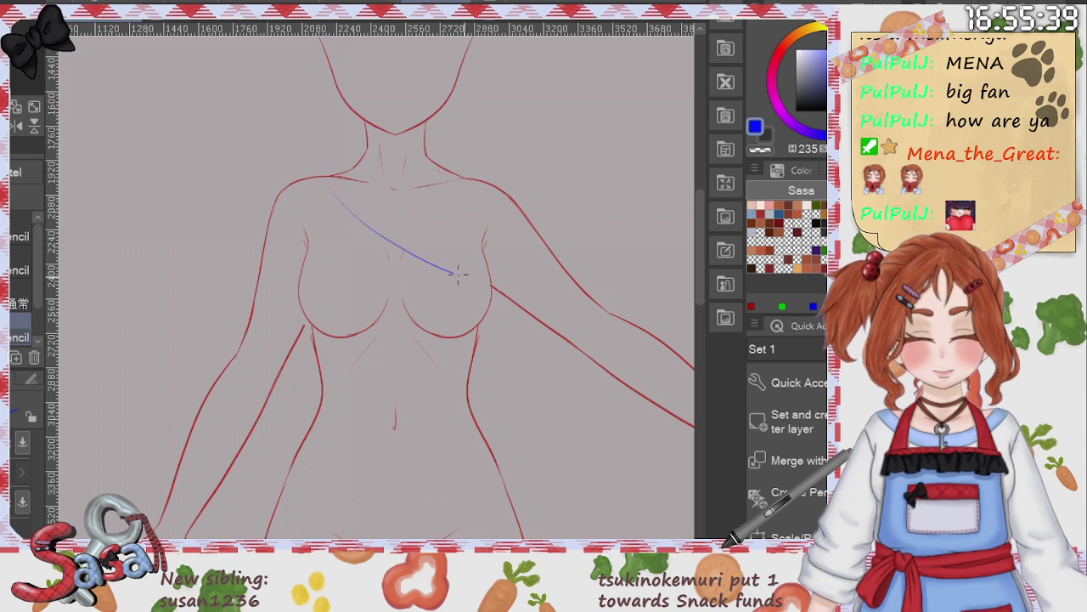
key("ctrl+z")
mouse_move(340, 201)
left_mouse_down()
mouse_move(394, 253)
mouse_move(487, 283)
left_mouse_up()
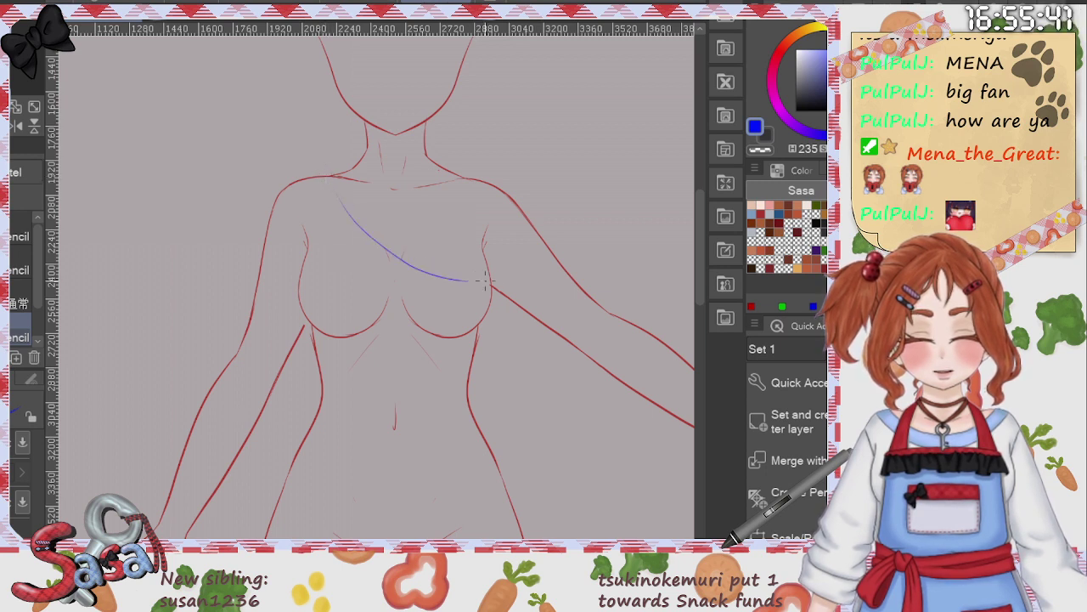
key("ctrl+z")
mouse_move(335, 192)
left_mouse_down()
mouse_move(405, 266)
mouse_move(484, 284)
left_mouse_up()
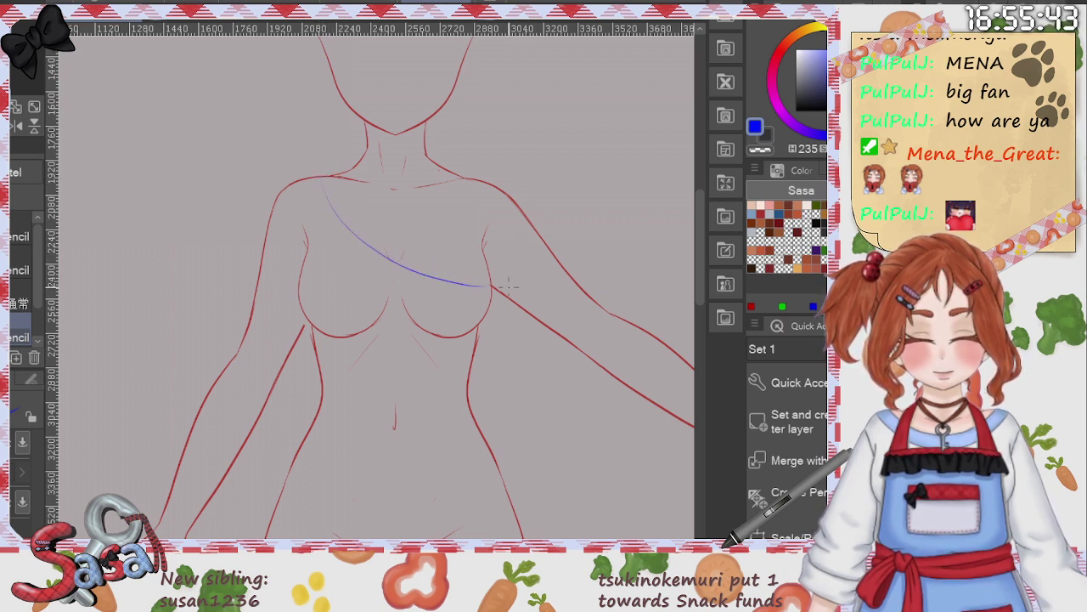
key("ctrl+z")
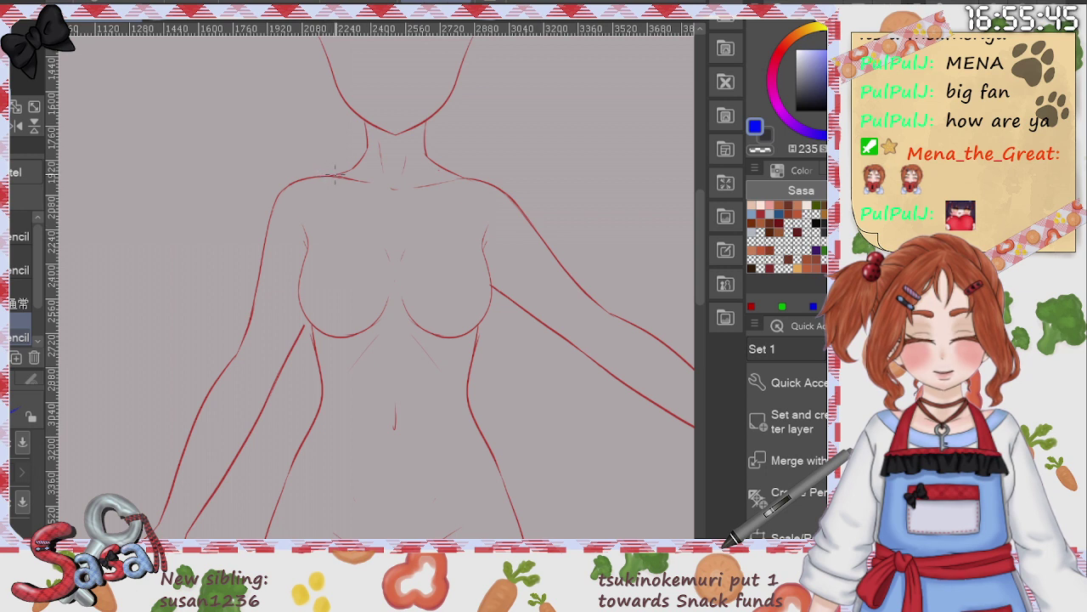
mouse_move(340, 192)
left_mouse_down()
mouse_move(415, 263)
mouse_move(485, 280)
left_mouse_up()
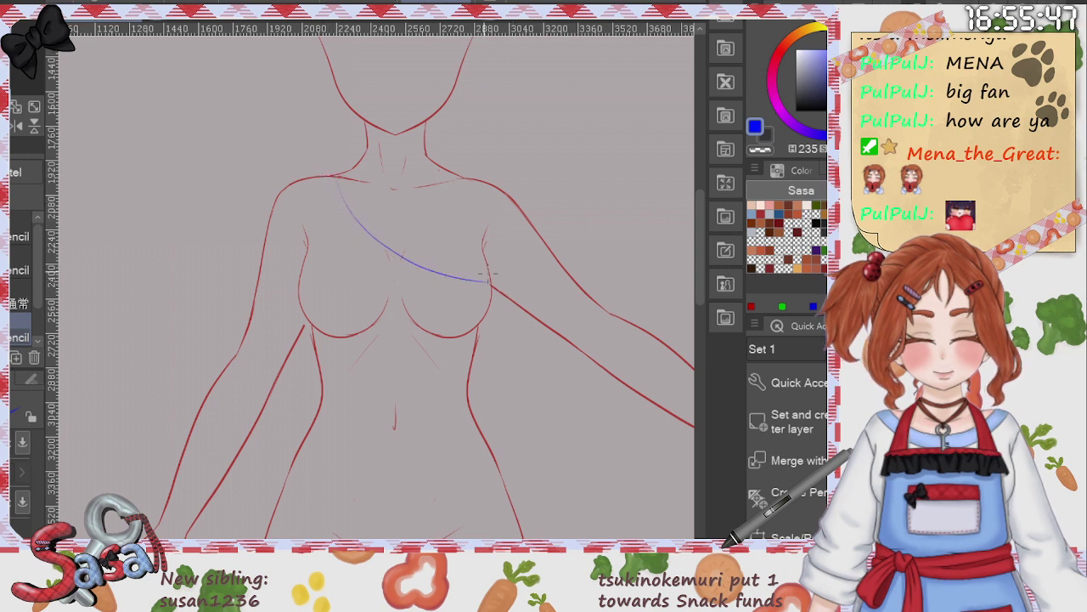
key("ctrl+z")
mouse_move(333, 181)
left_mouse_down()
mouse_move(379, 236)
mouse_move(476, 270)
left_mouse_up()
key("ctrl+z")
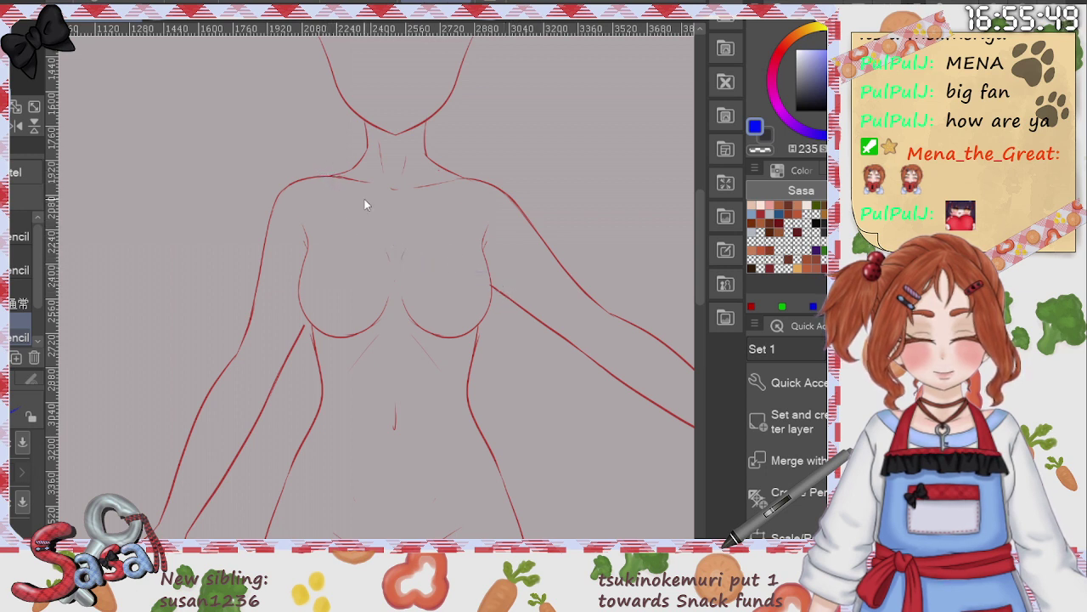
mouse_move(336, 188)
left_mouse_down()
mouse_move(419, 267)
mouse_move(480, 271)
left_mouse_up()
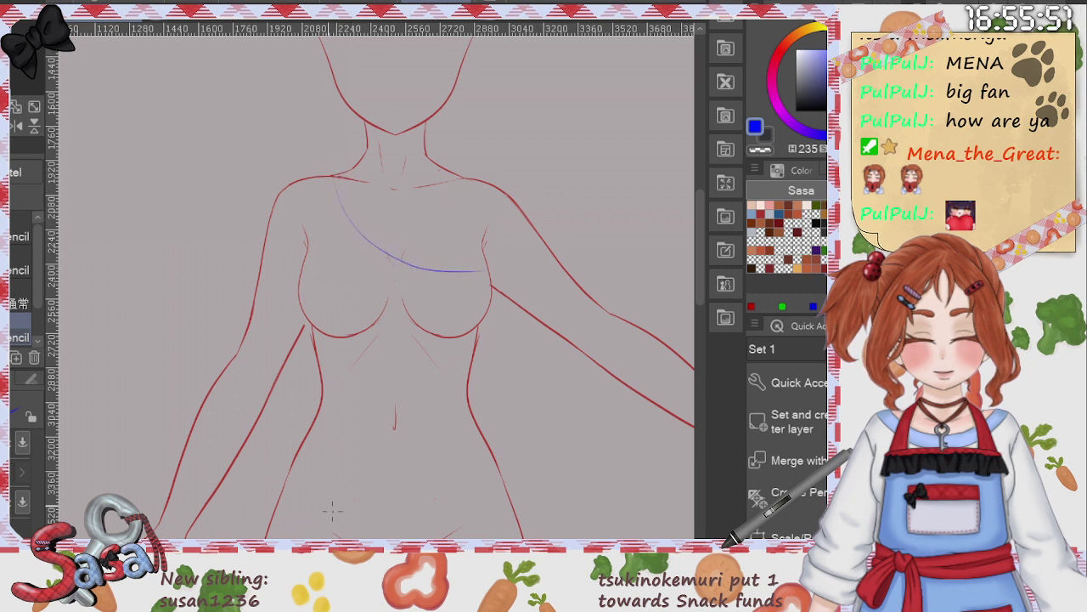
key("ctrl+z")
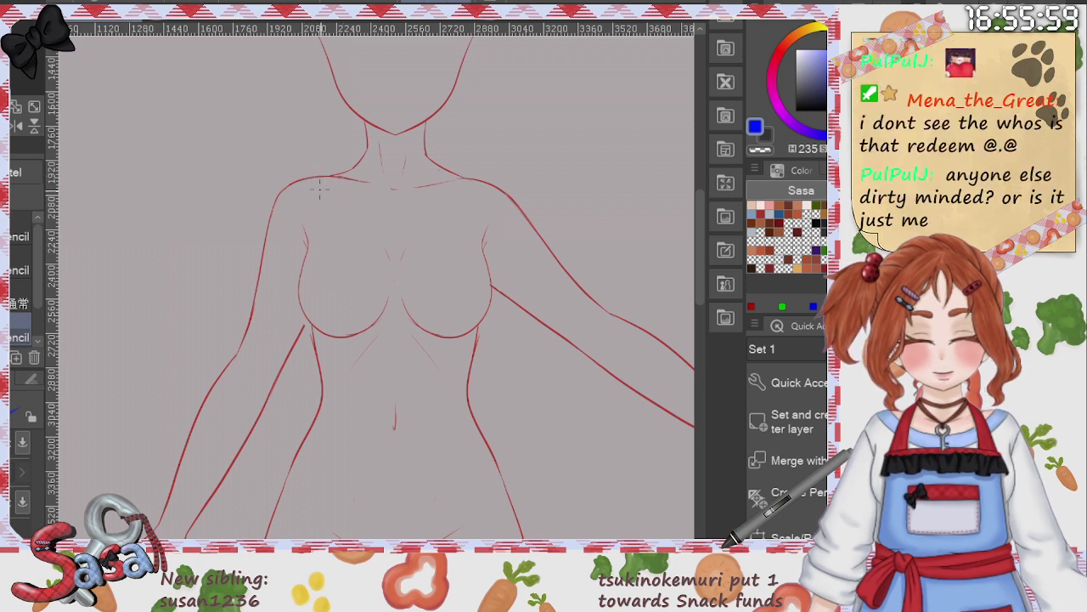
mouse_move(319, 190)
left_mouse_down()
mouse_move(374, 230)
mouse_move(463, 258)
left_mouse_up()
key("ctrl+z")
Step: Sketch a blue diagonal neckline curve from one shoulder across the chest to the opposite armpit, with short fold marks beneath it
mouse_move(319, 193)
left_mouse_down()
mouse_move(384, 252)
mouse_move(501, 282)
left_mouse_up()
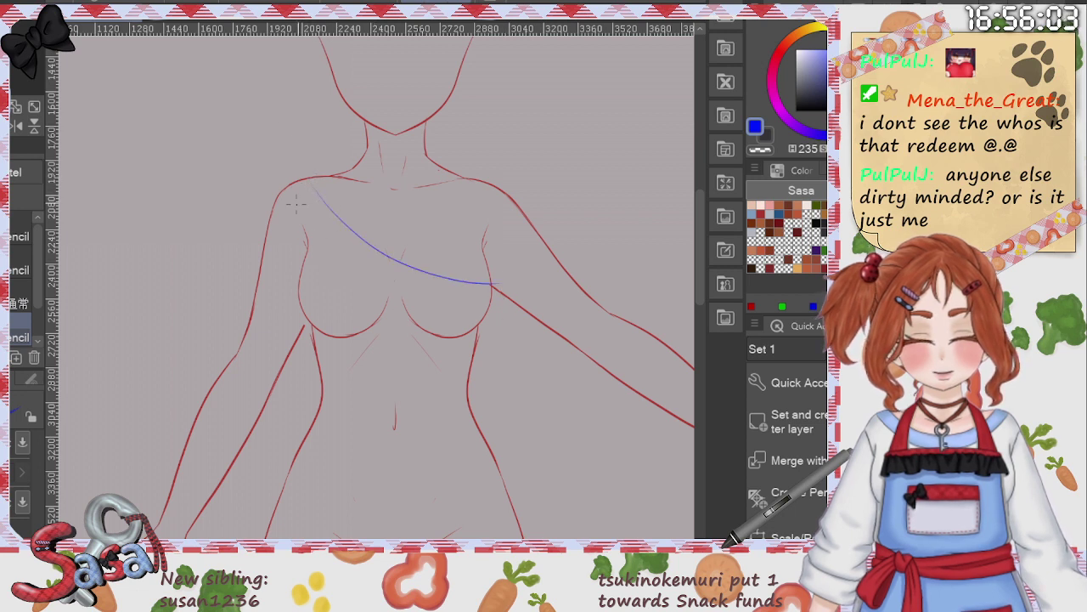
mouse_move(322, 207)
left_mouse_down()
mouse_move(389, 266)
mouse_move(498, 297)
left_mouse_up()
key("ctrl+z")
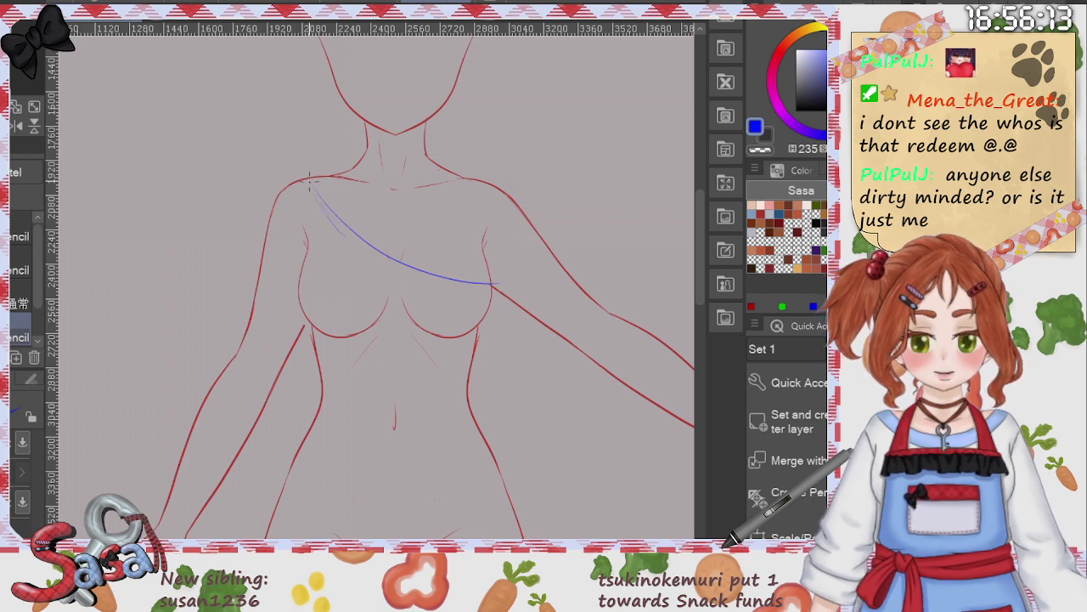
left_click_drag(286, 202, 306, 223)
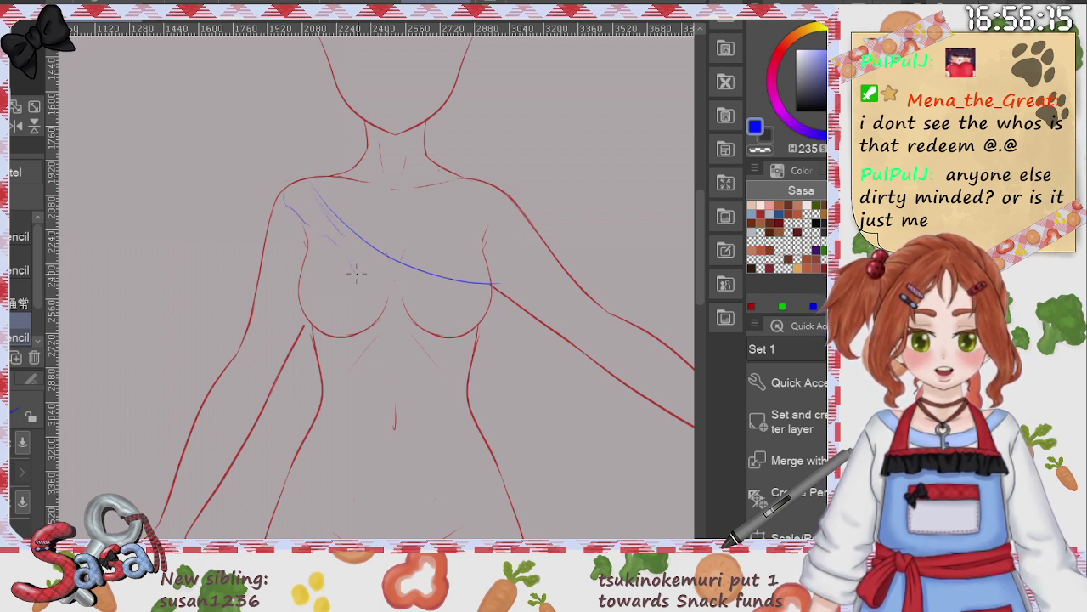
left_click_drag(356, 273, 371, 277)
left_click_drag(451, 307, 477, 311)
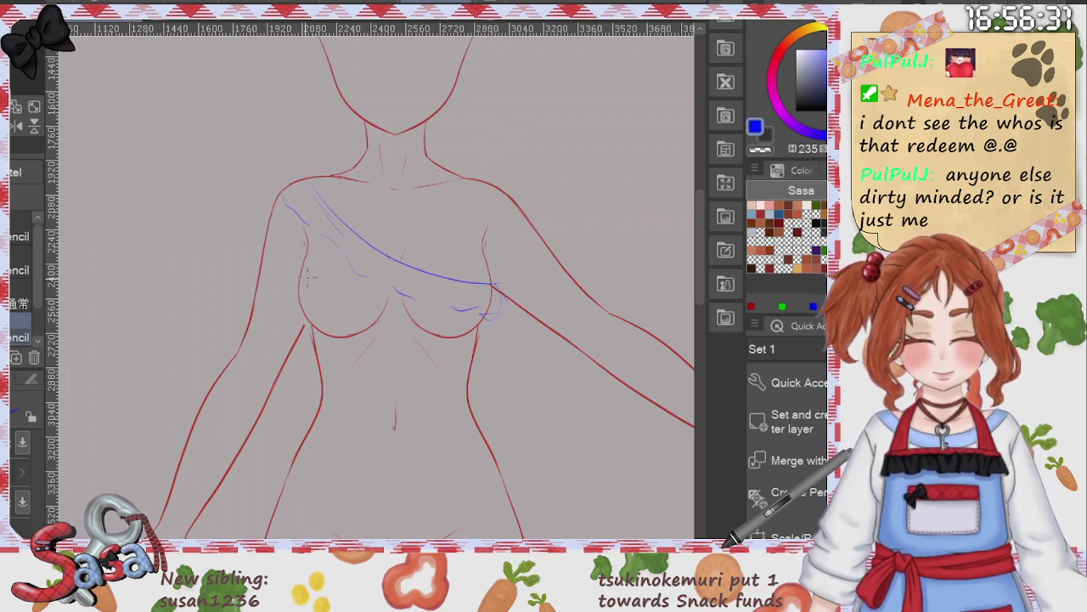
Step: Sketch the draped fabric's folds and lower edge in blue from the shoulder and armpit down across the underside of the chest
left_click_drag(311, 257, 335, 245)
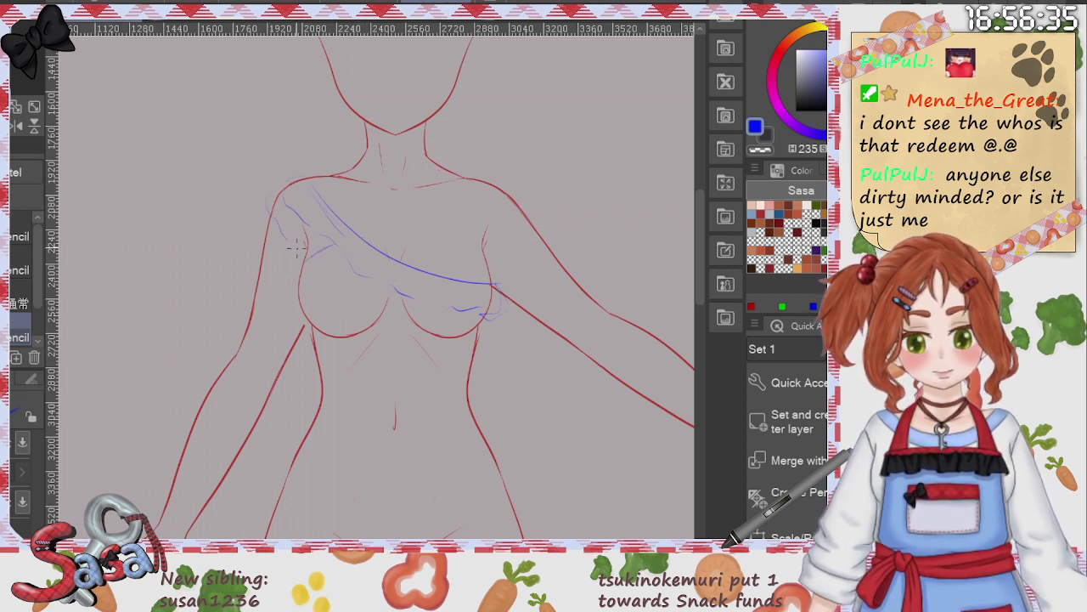
mouse_move(299, 250)
left_mouse_down()
mouse_move(361, 294)
mouse_move(406, 308)
left_mouse_up()
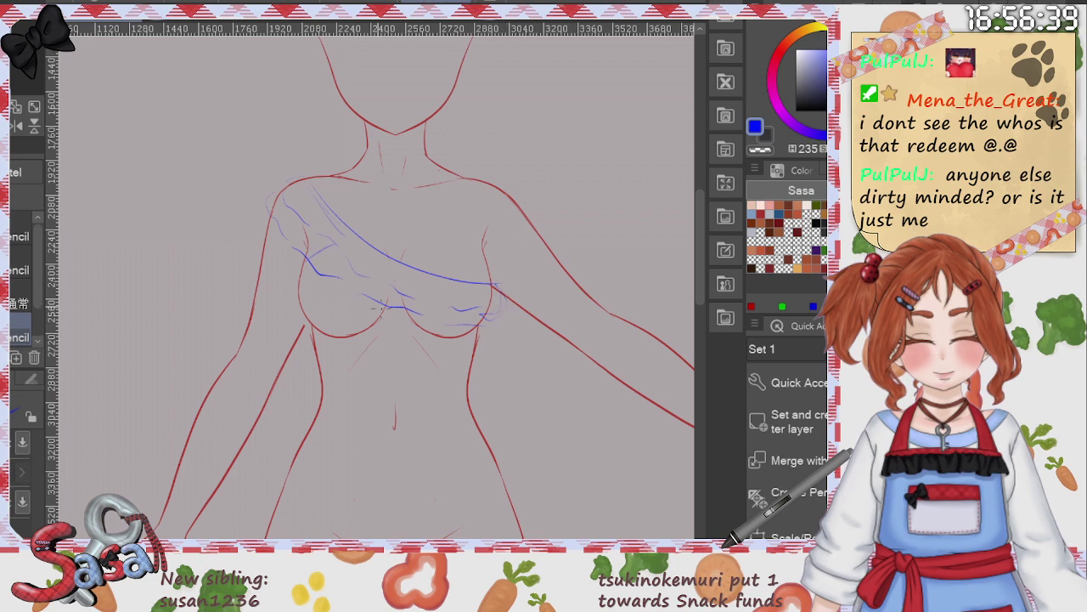
left_click_drag(388, 316, 437, 327)
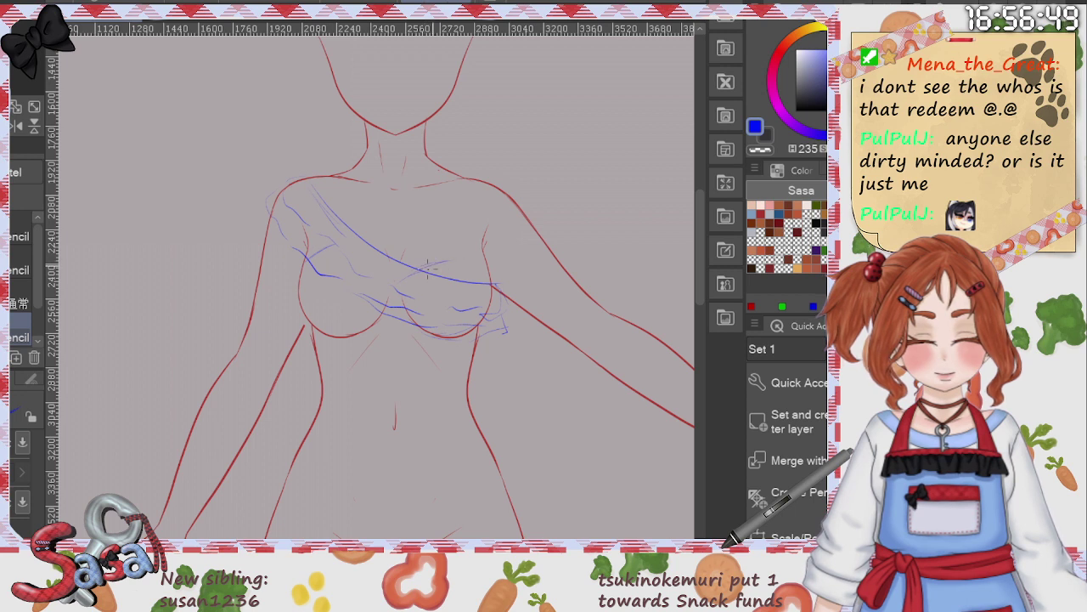
Step: Sketch a curved top edge over the chest opposite the draped shoulder, with shoulder strap lines converging into a small gathered knot
mouse_move(429, 265)
left_mouse_down()
mouse_move(475, 256)
mouse_move(491, 280)
left_mouse_up()
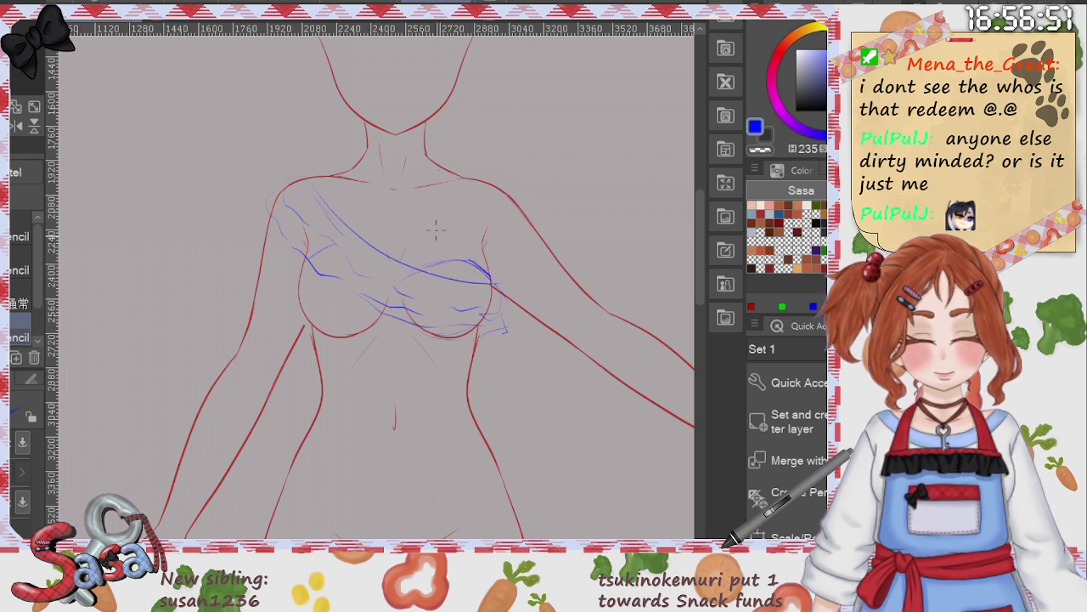
left_click_drag(456, 236, 457, 200)
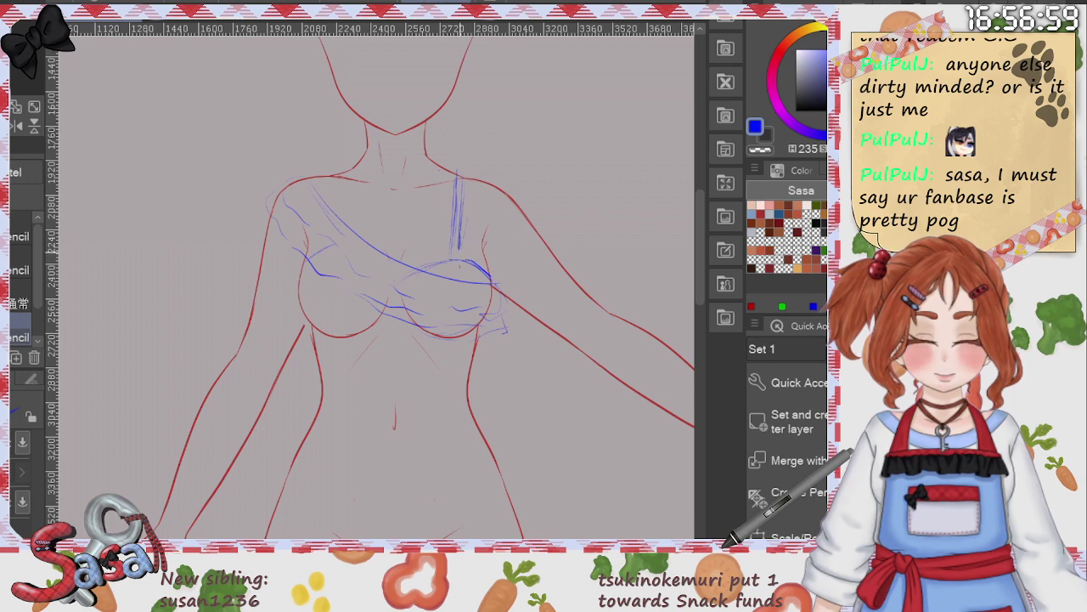
left_click_drag(475, 194, 464, 243)
left_click_drag(483, 178, 465, 258)
left_click_drag(454, 204, 449, 258)
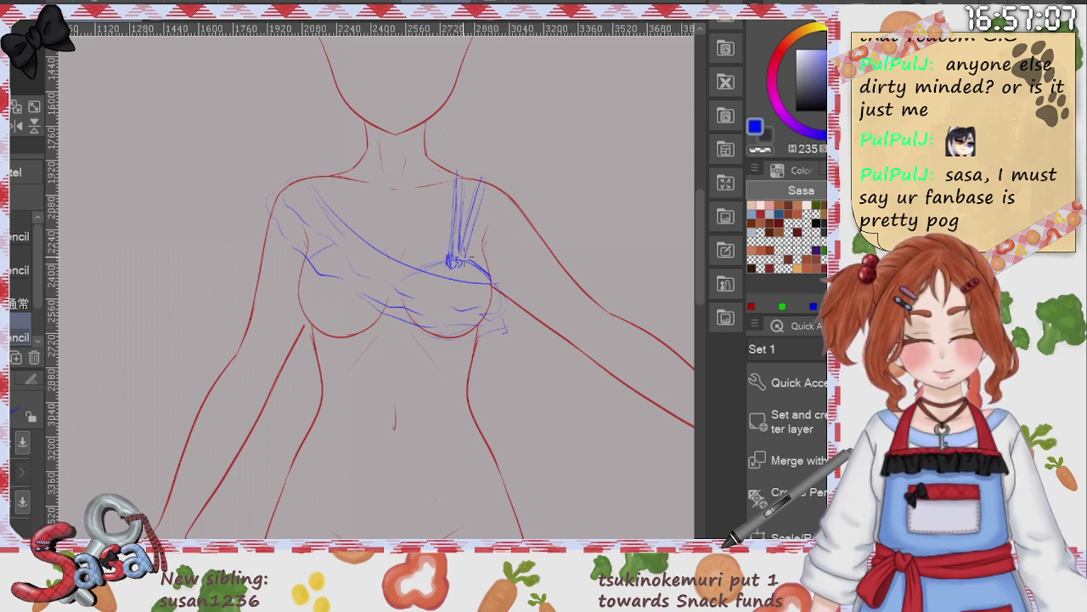
left_click_drag(455, 265, 474, 258)
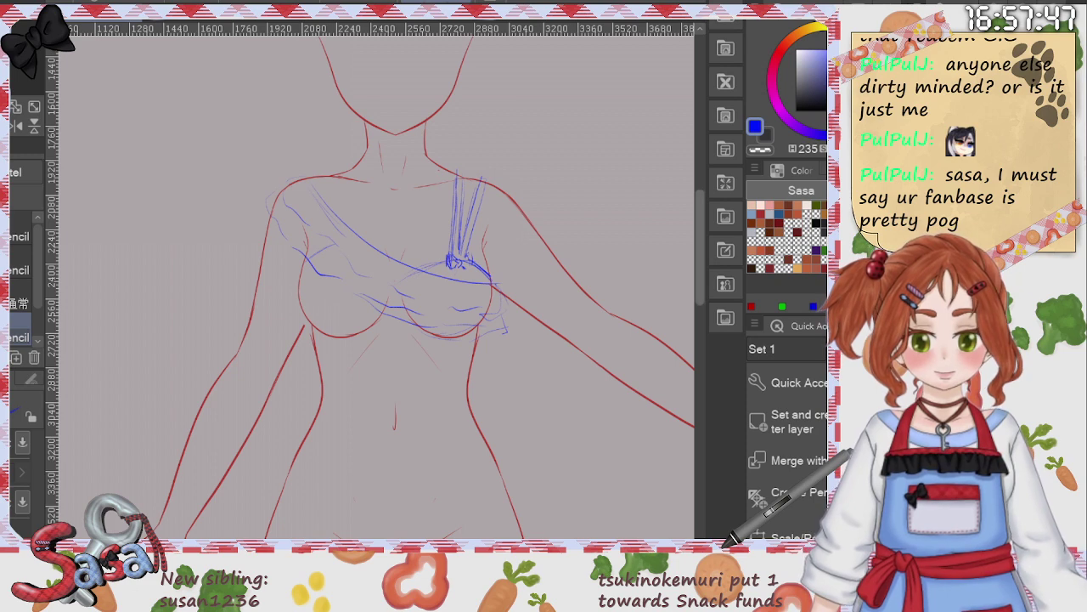
Step: Trace the garment's sides in blue along the chest and waist contours, continuing one side down to the hip
left_click_drag(701, 273, 701, 285)
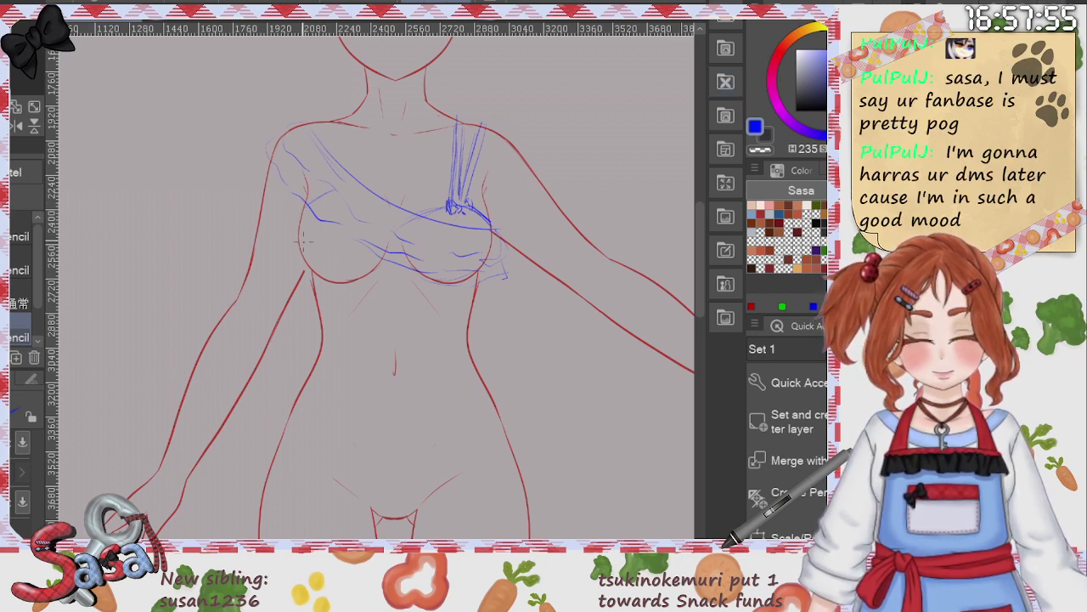
left_click_drag(302, 263, 297, 236)
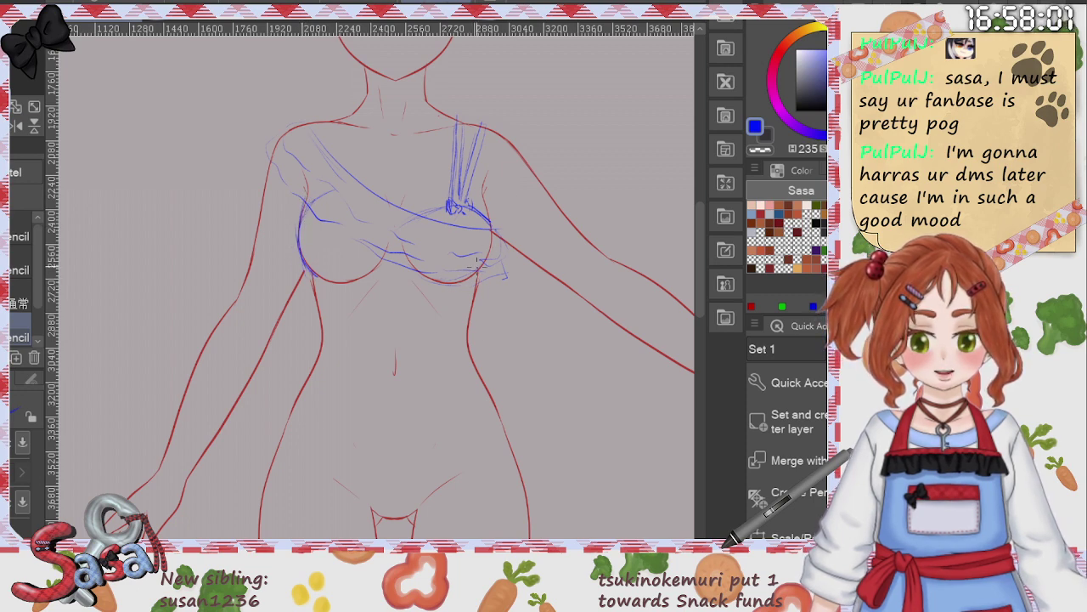
left_click_drag(473, 313, 469, 338)
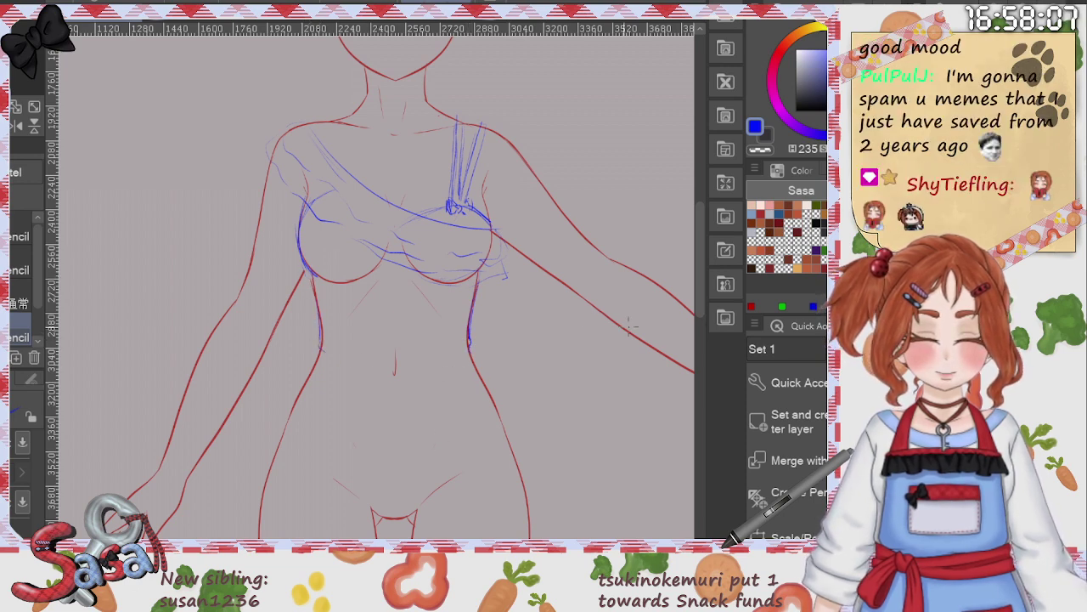
left_click_drag(320, 344, 291, 411)
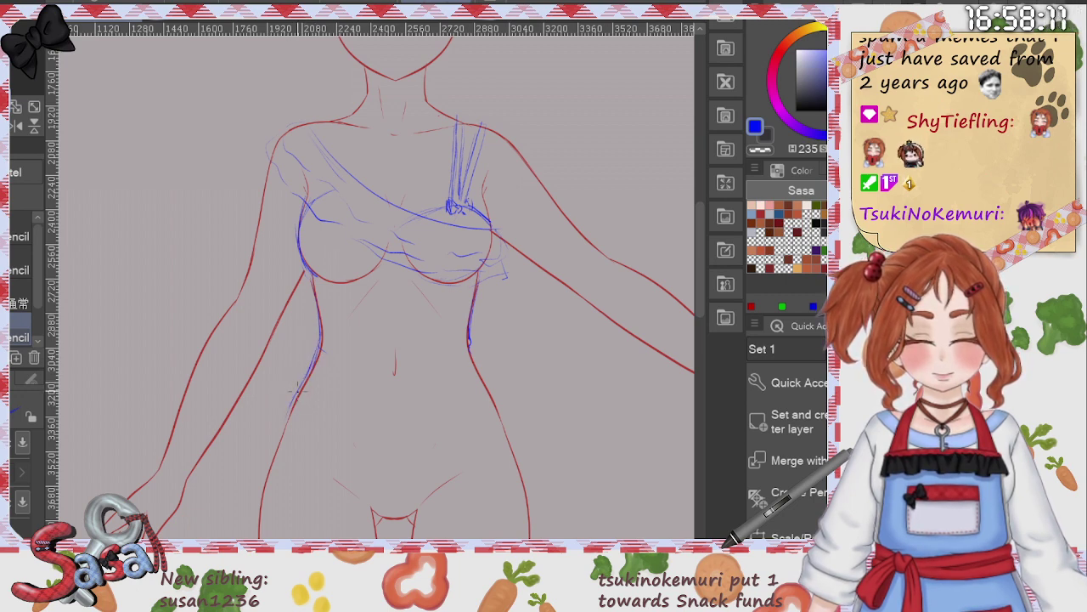
mouse_move(272, 458)
left_mouse_down()
mouse_move(282, 429)
mouse_move(270, 464)
left_mouse_up()
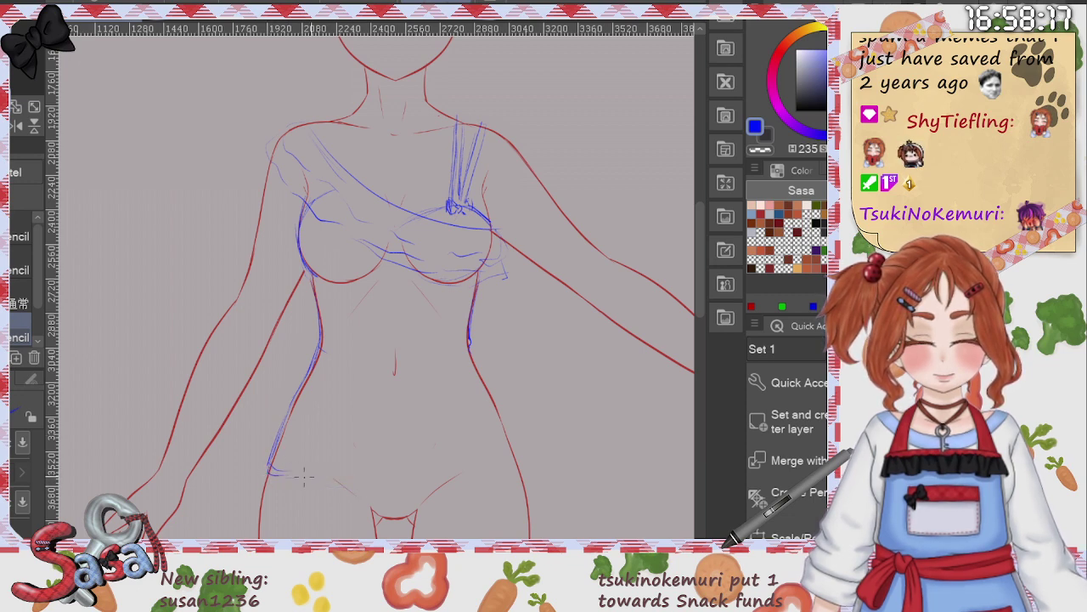
Step: Sketch a curved blue hem across the hips and extend the remaining side line down to meet it
mouse_move(270, 472)
left_mouse_down()
mouse_move(415, 490)
mouse_move(493, 471)
left_mouse_up()
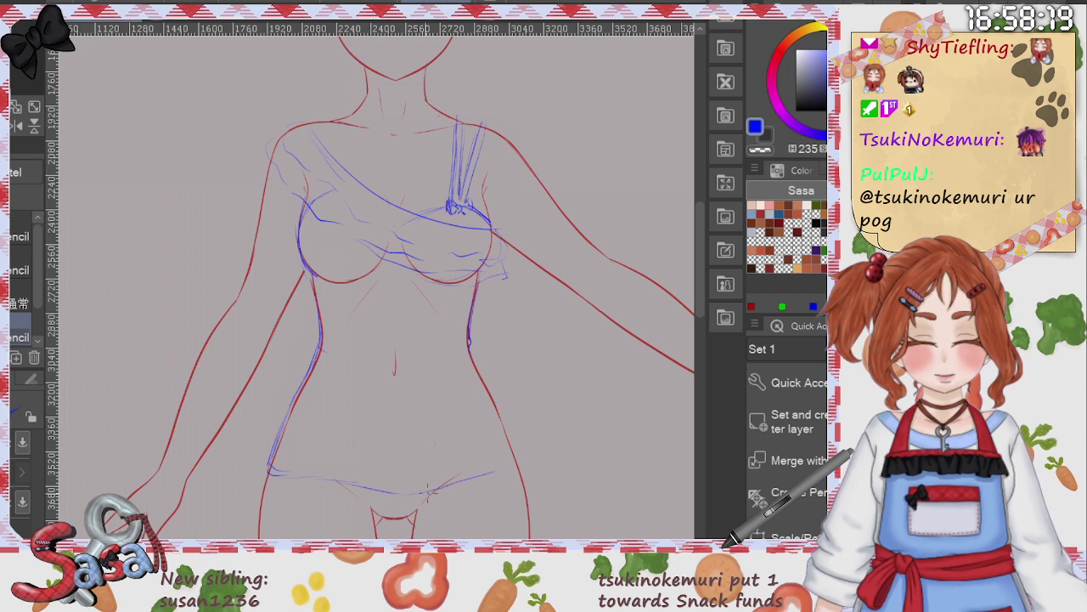
left_click_drag(428, 491, 507, 466)
left_click_drag(500, 419, 516, 465)
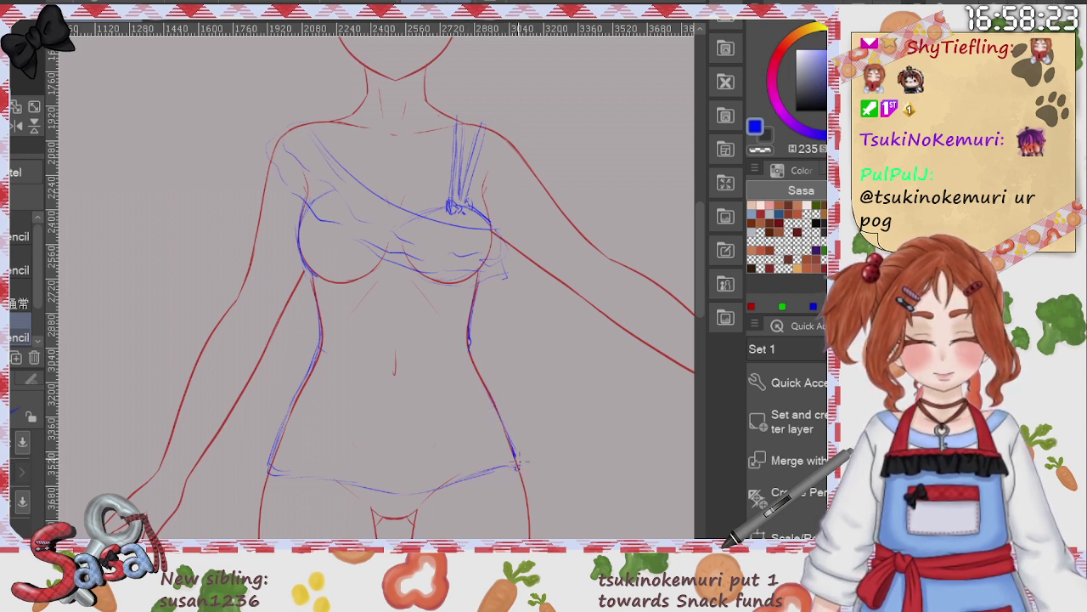
left_click_drag(701, 307, 702, 332)
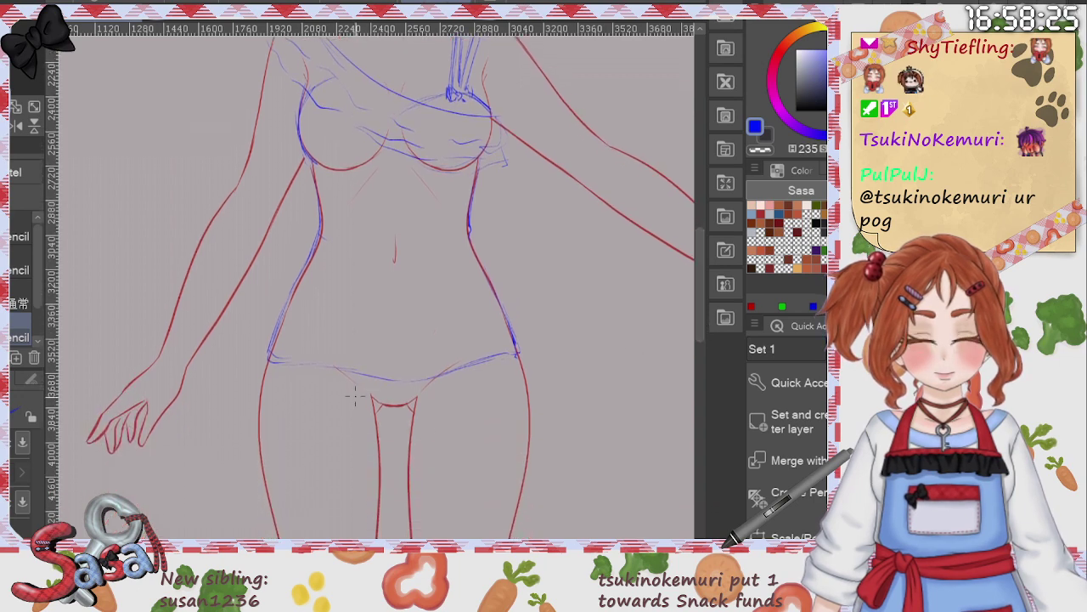
mouse_move(355, 375)
left_mouse_down()
mouse_move(379, 407)
mouse_move(408, 406)
left_mouse_up()
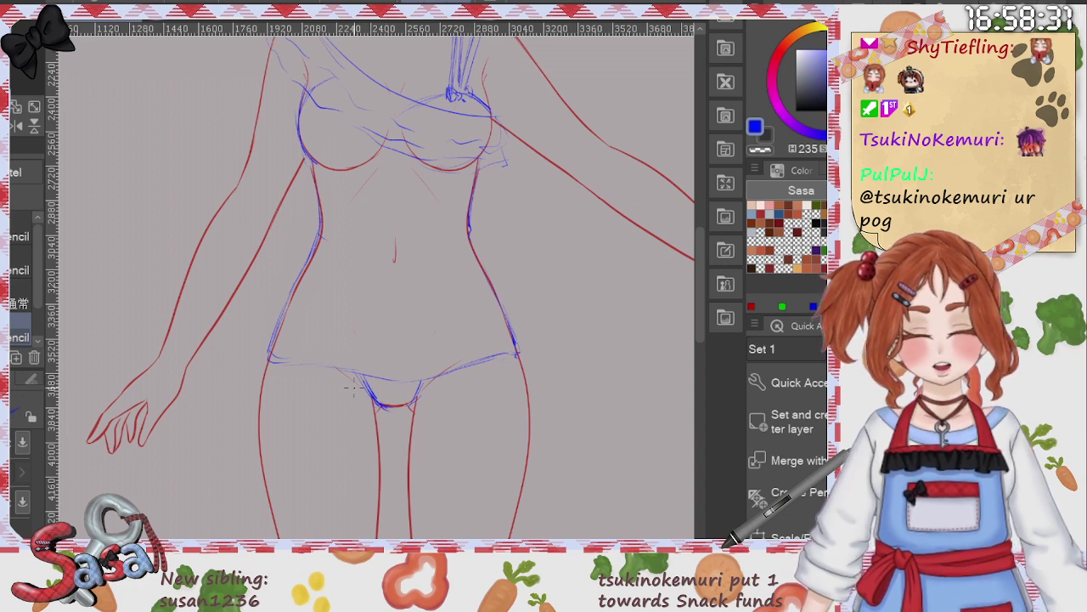
key("ctrl+z")
key("ctrl+z")
key("ctrl+z")
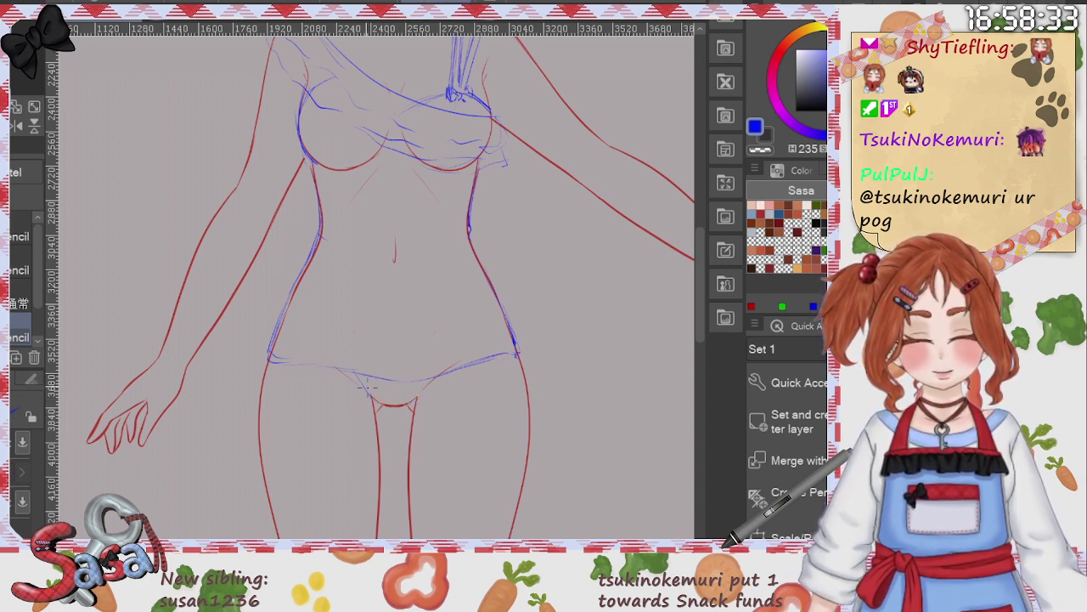
Step: Sketch a curved blue lower garment edge beneath the hem, following the top of the inner thighs
mouse_move(347, 372)
left_mouse_down()
mouse_move(367, 393)
mouse_move(413, 400)
mouse_move(439, 379)
mouse_move(385, 405)
left_mouse_up()
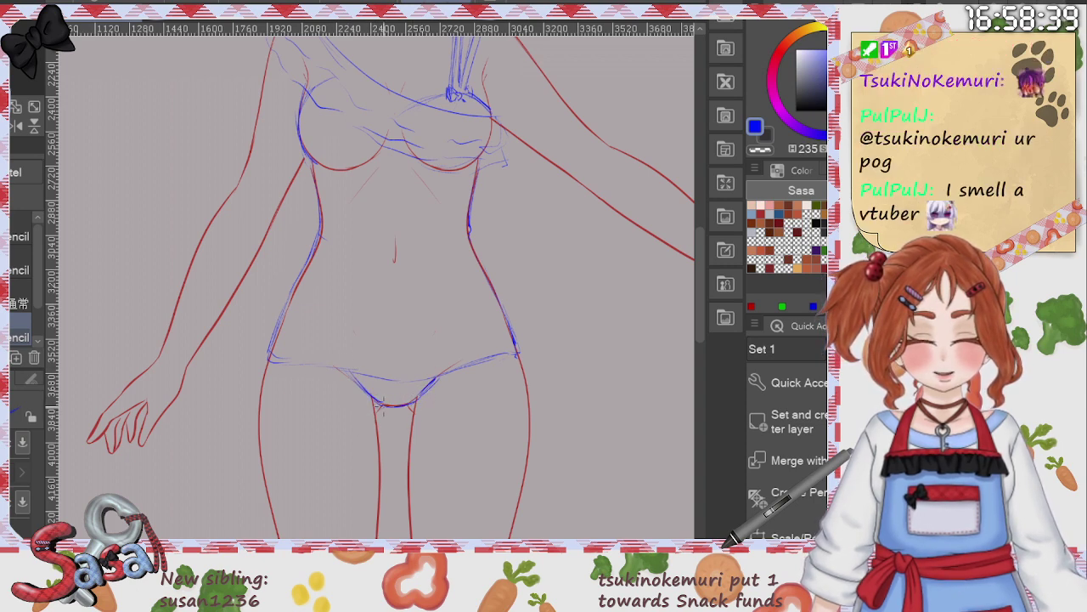
key("ctrl+minus")
key("ctrl+minus")
key("ctrl+minus")
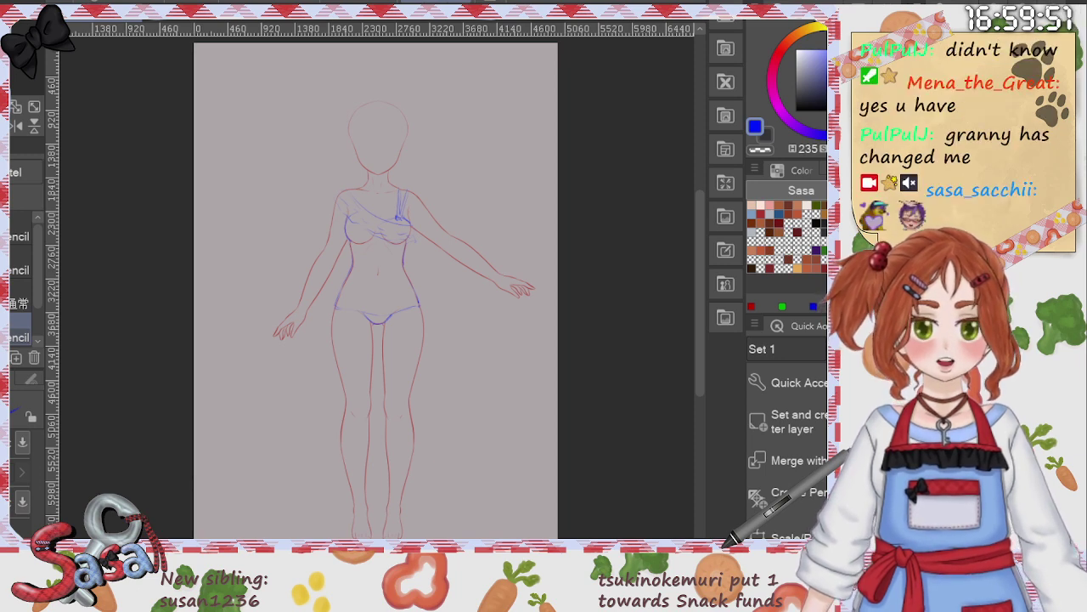
Step: Sketch a faint blue vertical line down one side of the torso from the chest to the hip hem
left_click_drag(700, 288, 702, 325)
scroll(367, 278, "up", 1)
scroll(368, 278, "up", 8)
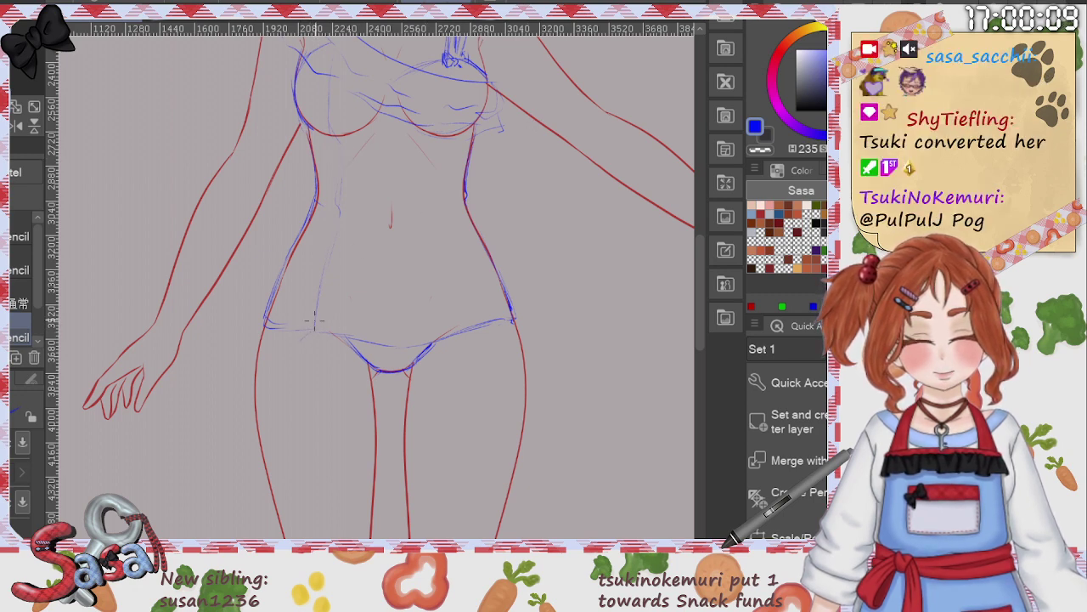
scroll(701, 338, "down", 2)
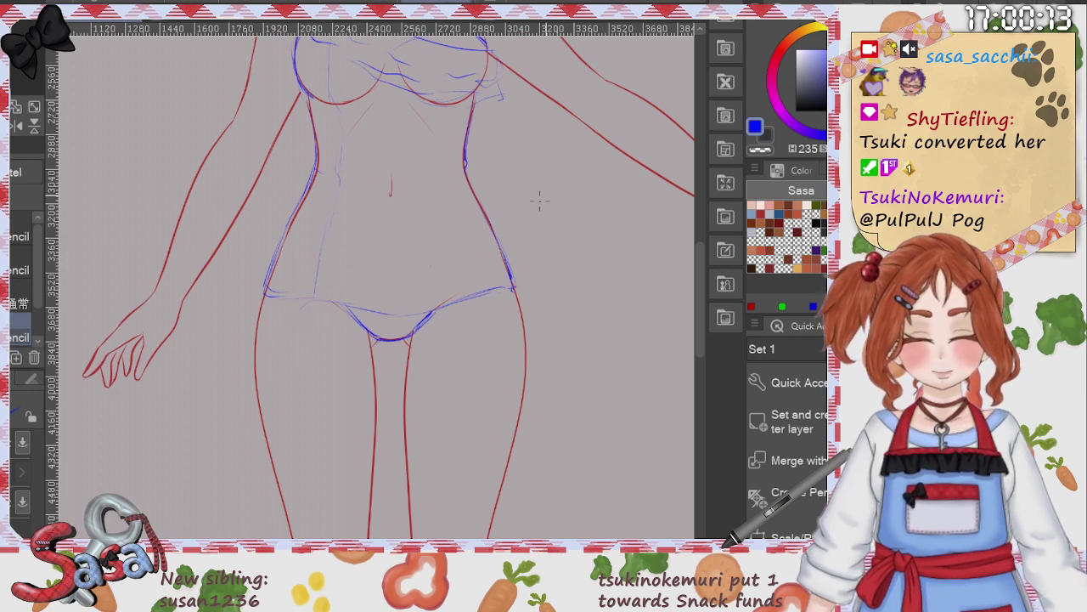
key("ctrl+0")
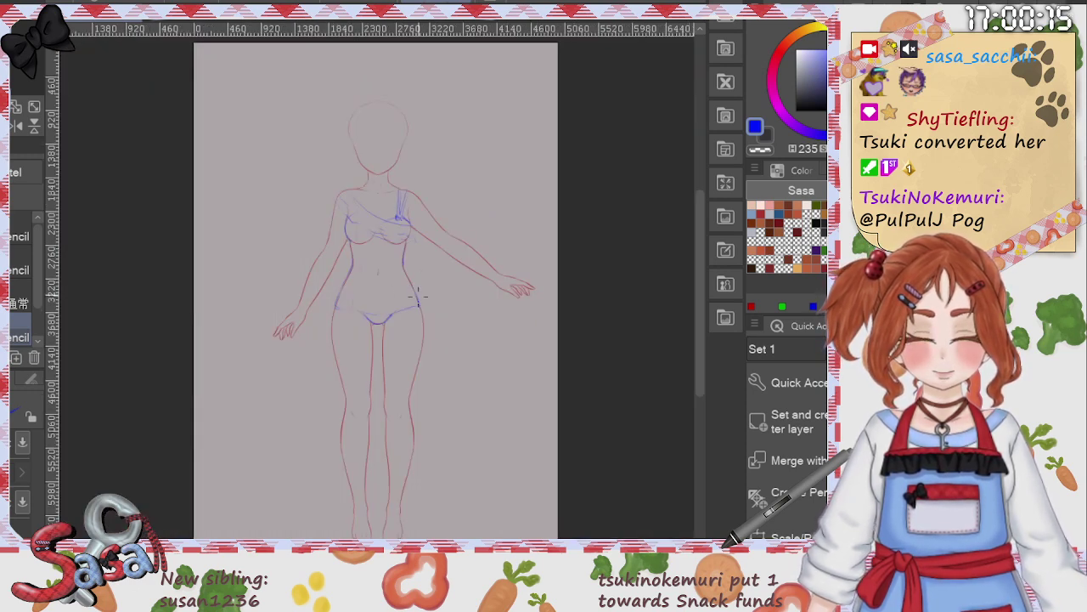
scroll(429, 276, "up", 3)
scroll(429, 281, "up", 1)
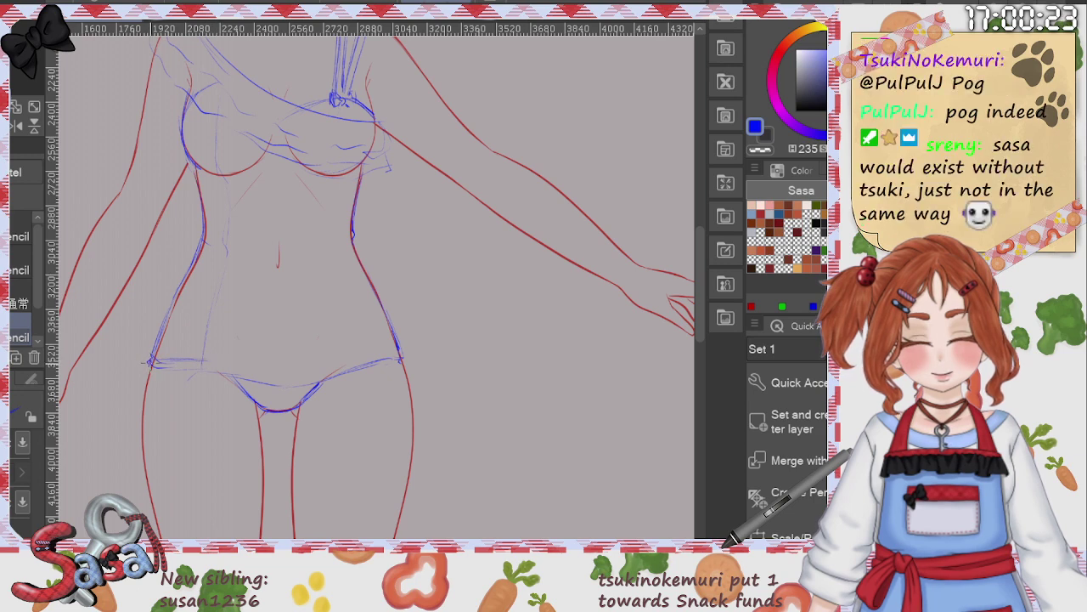
left_click_drag(151, 363, 206, 362)
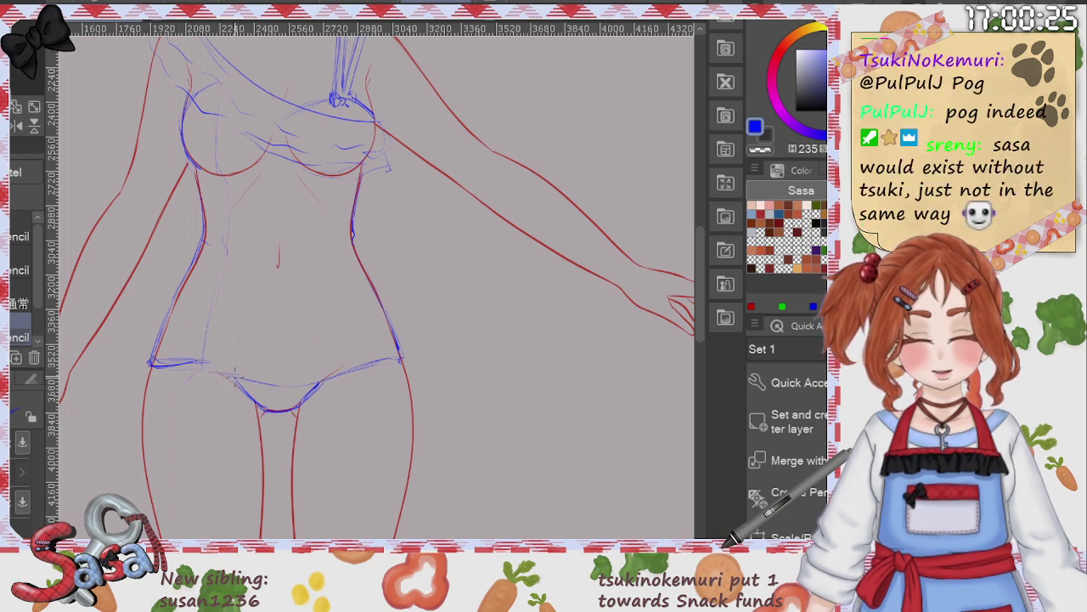
key("ctrl+z")
key("ctrl+z")
Step: Erase the lower stretch of the faint blue vertical line down the side of the torso
left_click_drag(526, 293, 486, 165)
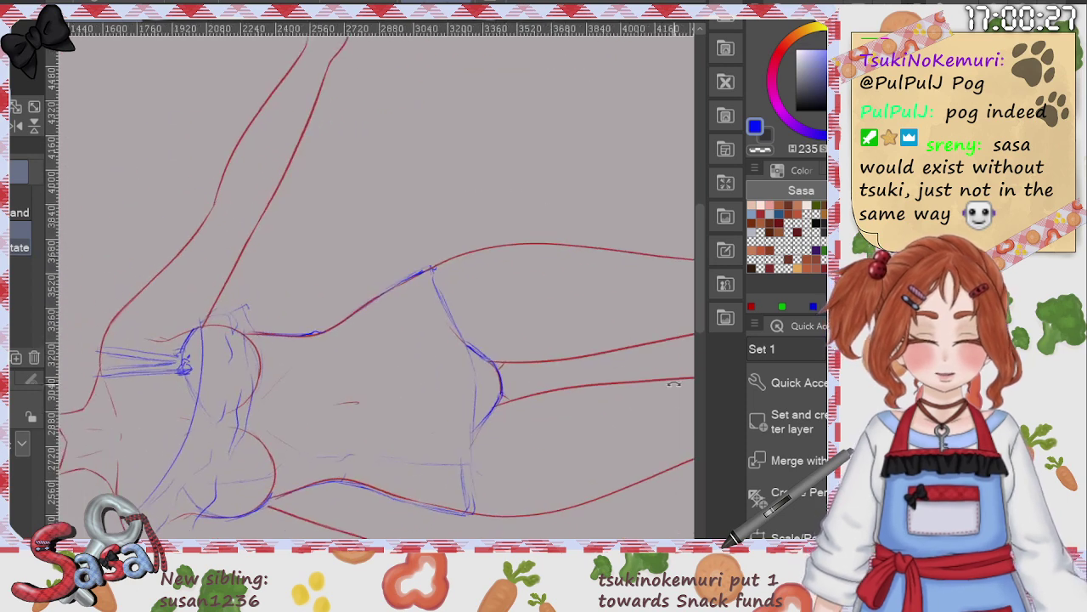
left_click_drag(702, 330, 703, 347)
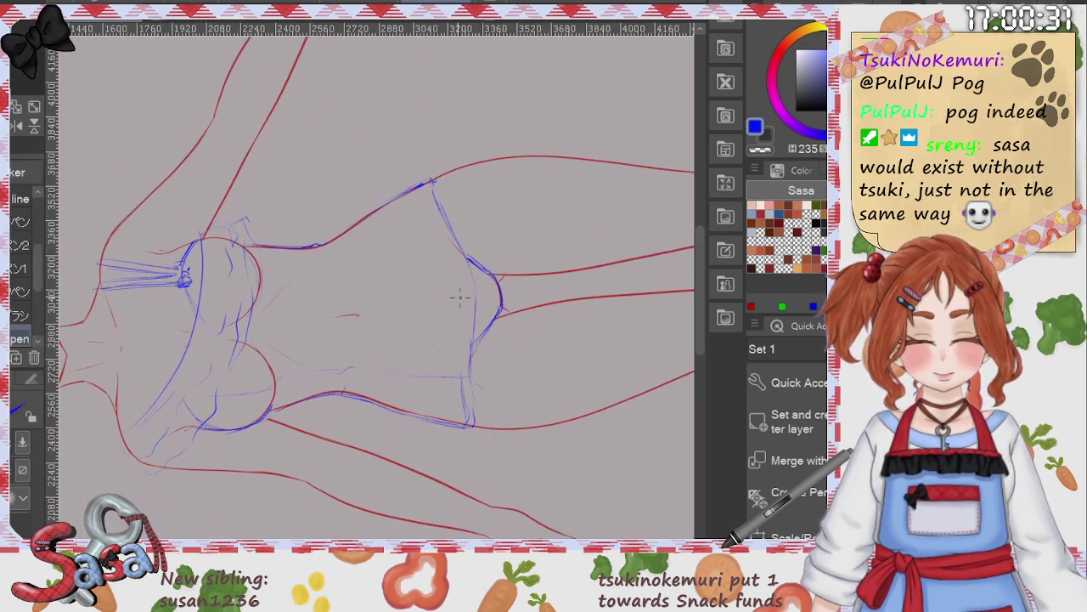
key("e")
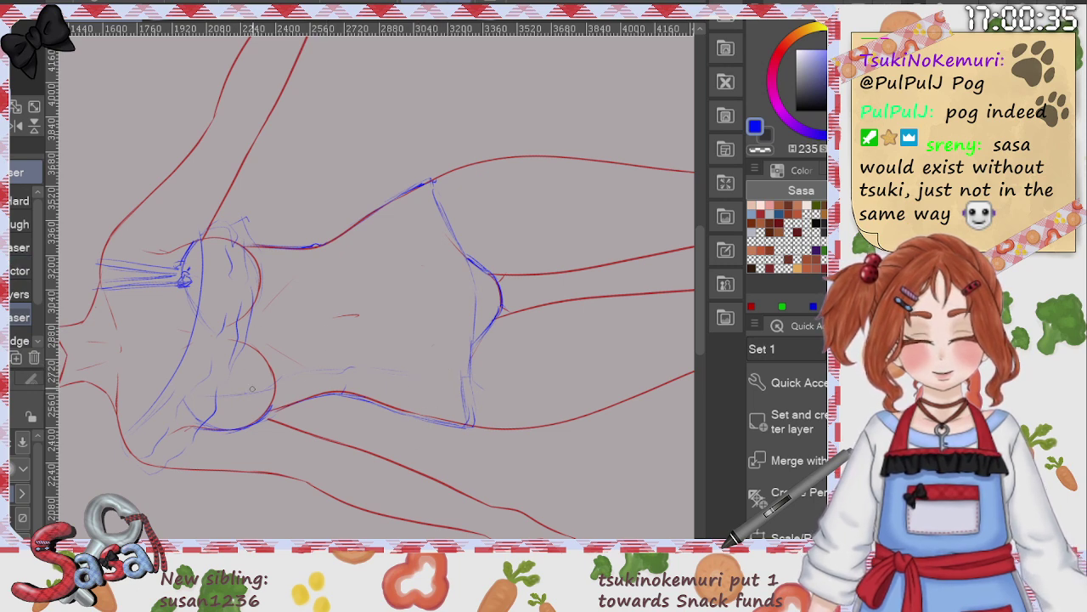
key("p")
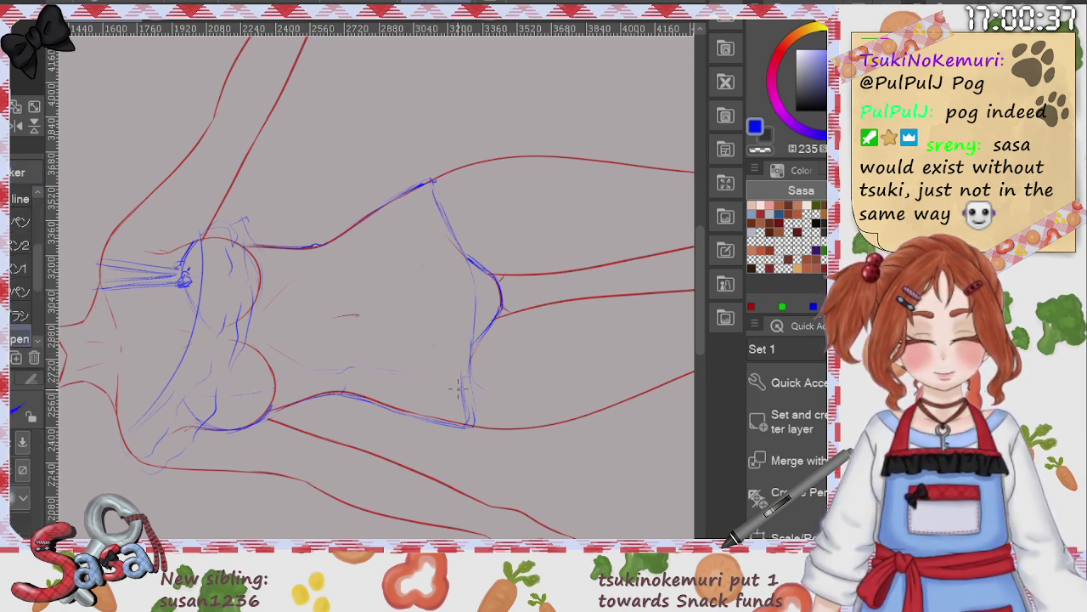
Step: Clean up the rough hem lines at one hip, redraw that section in blue, and sketch a slanted band above its outer corner
key("e")
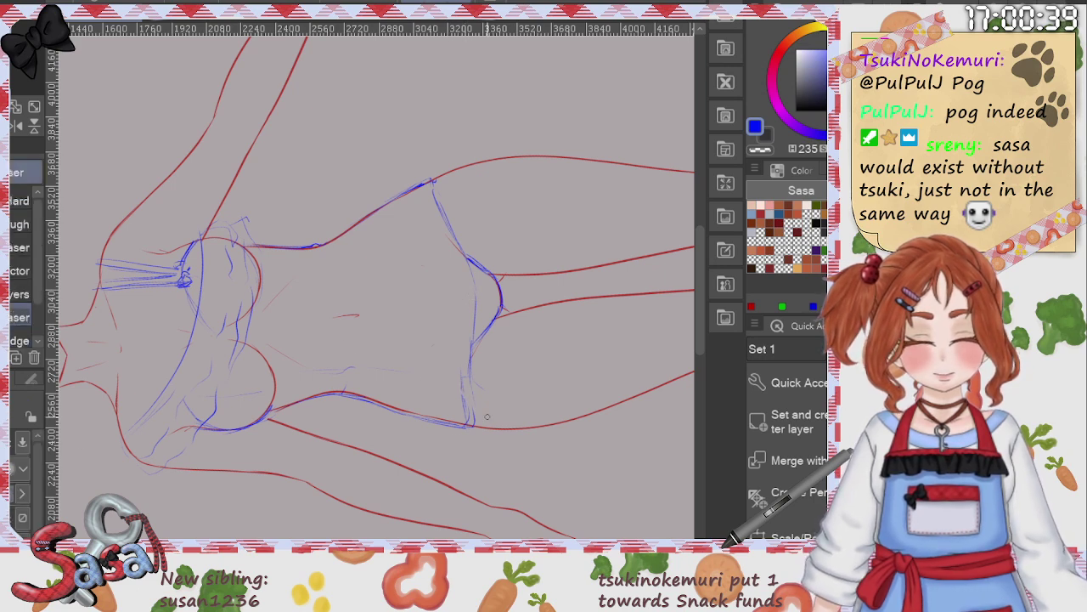
left_click_drag(470, 419, 466, 394)
left_click_drag(476, 297, 471, 424)
key("ctrl+z")
key("p")
key("p")
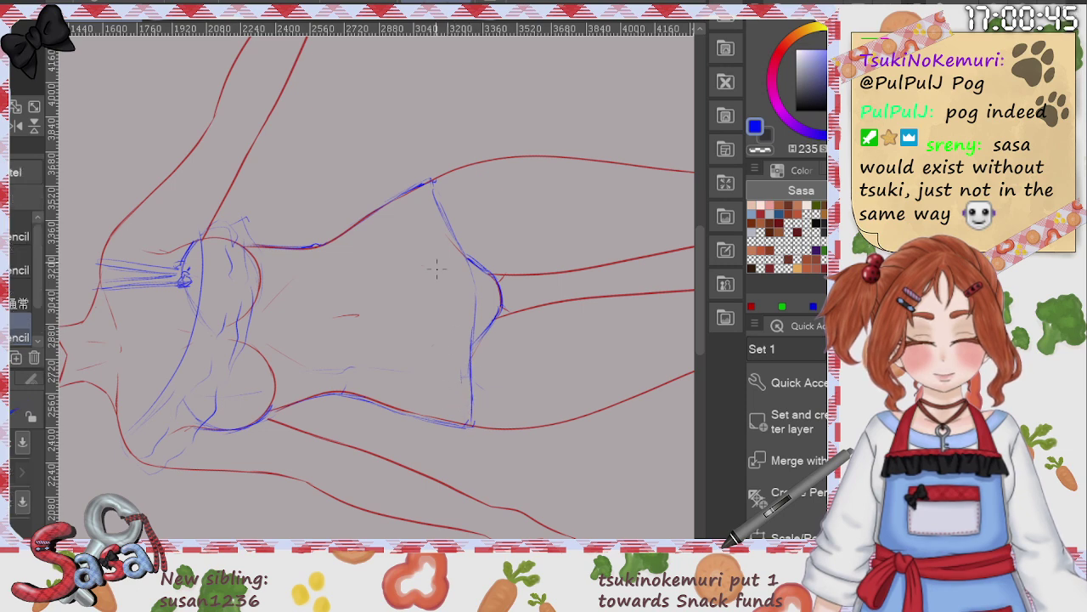
left_click_drag(464, 382, 468, 425)
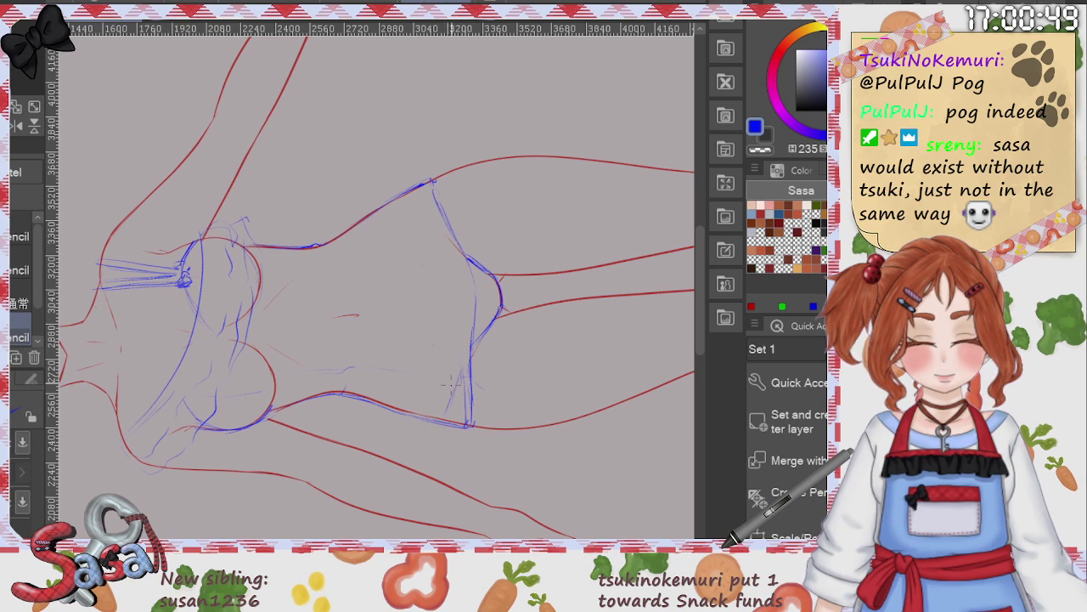
mouse_move(459, 377)
left_mouse_down()
mouse_move(436, 420)
mouse_move(454, 368)
left_mouse_up()
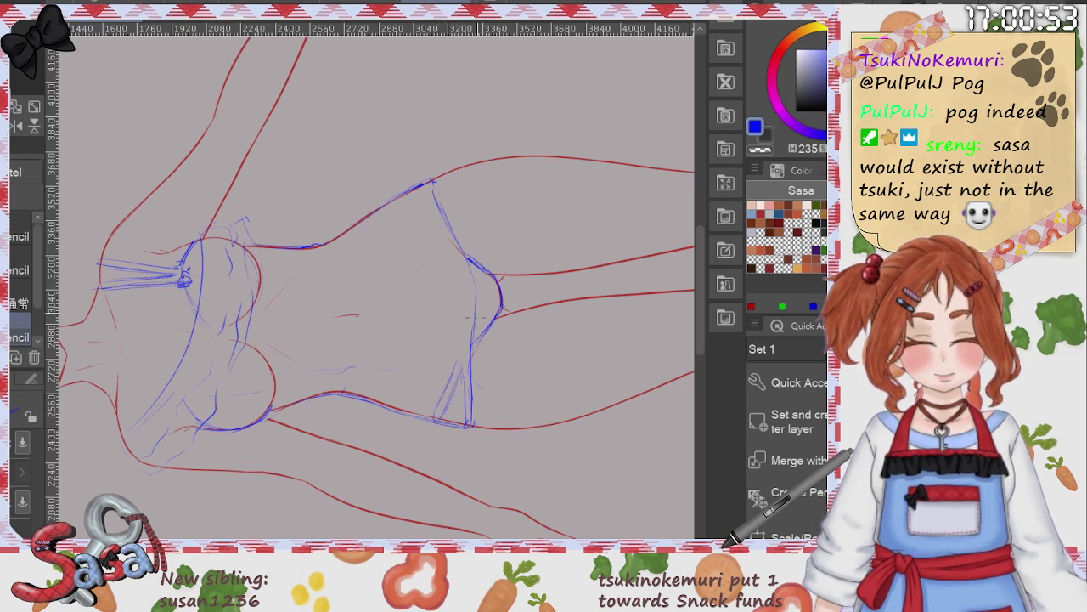
Step: Draw a straight blue diagonal from the side of the waist down to the hem beside the hip band
key("r")
left_click_drag(595, 192, 407, 508)
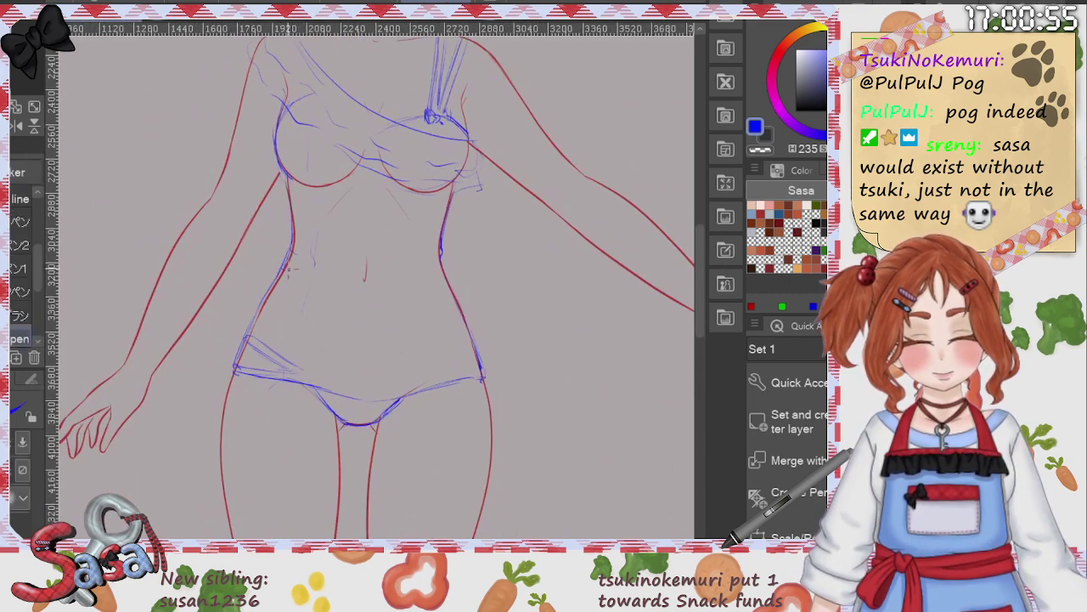
left_click_drag(282, 282, 311, 372)
left_click_drag(280, 276, 302, 361)
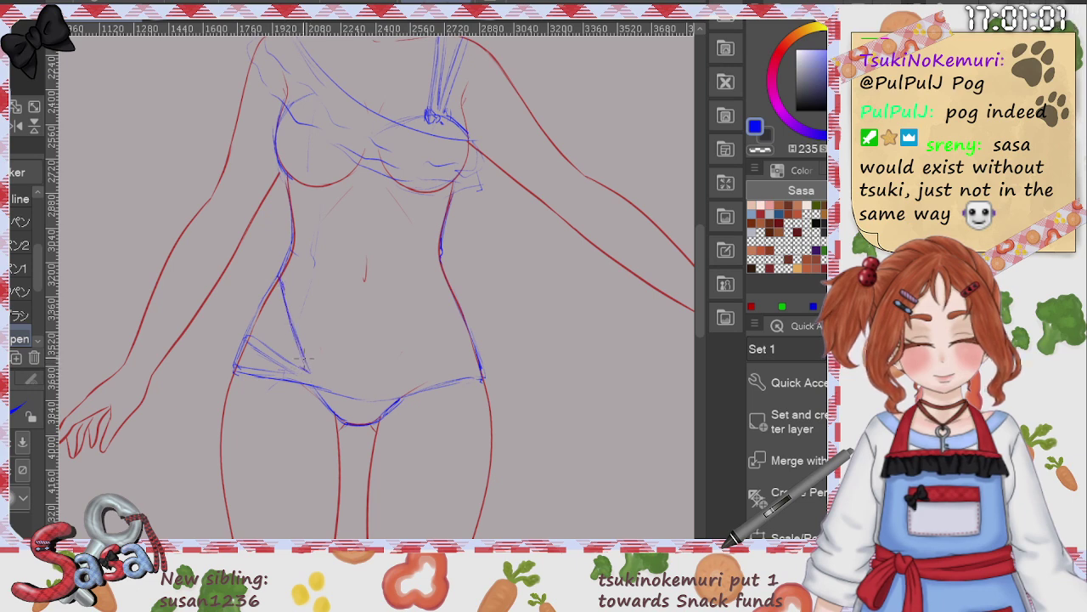
mouse_move(283, 289)
left_mouse_down()
mouse_move(287, 328)
mouse_move(313, 370)
mouse_move(290, 287)
mouse_move(309, 371)
left_mouse_up()
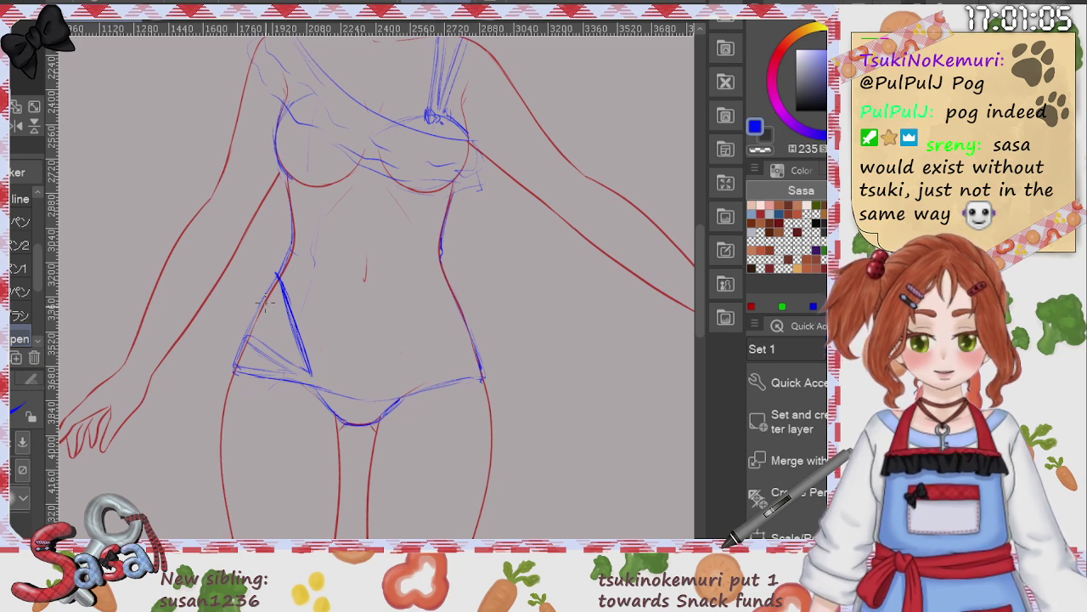
Step: Erase the old hem line across the front, above the curved lower garment edge
key("e")
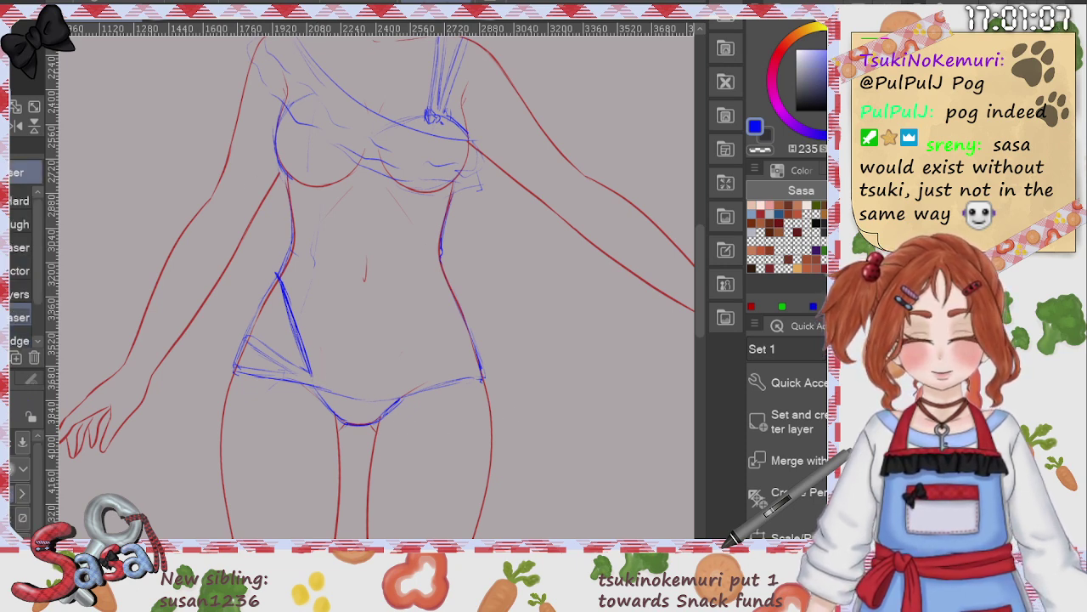
mouse_move(322, 387)
left_mouse_down()
mouse_move(360, 401)
mouse_move(397, 394)
left_mouse_up()
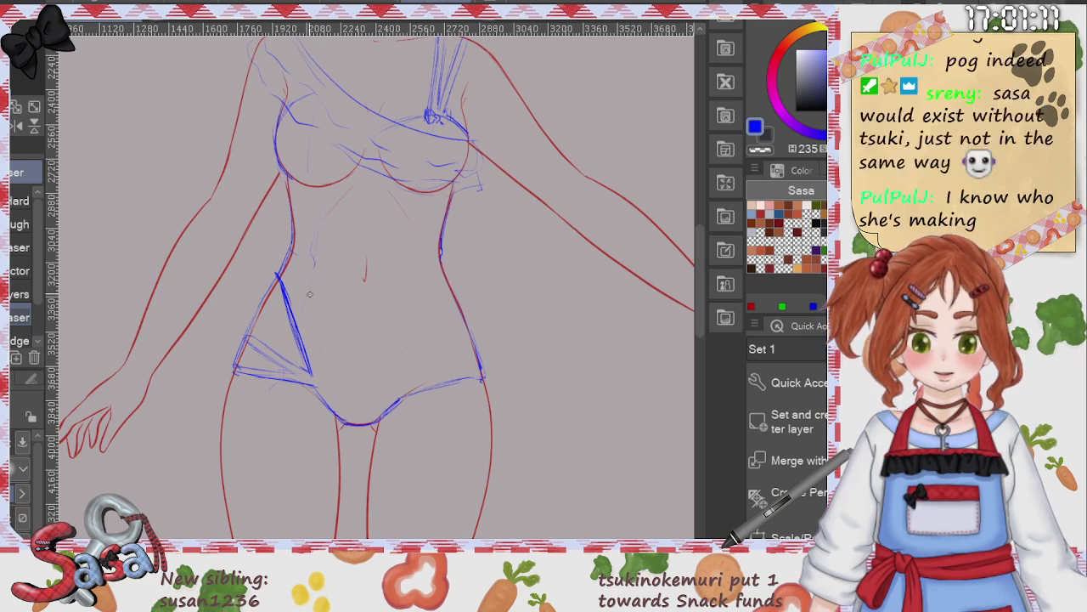
key("p")
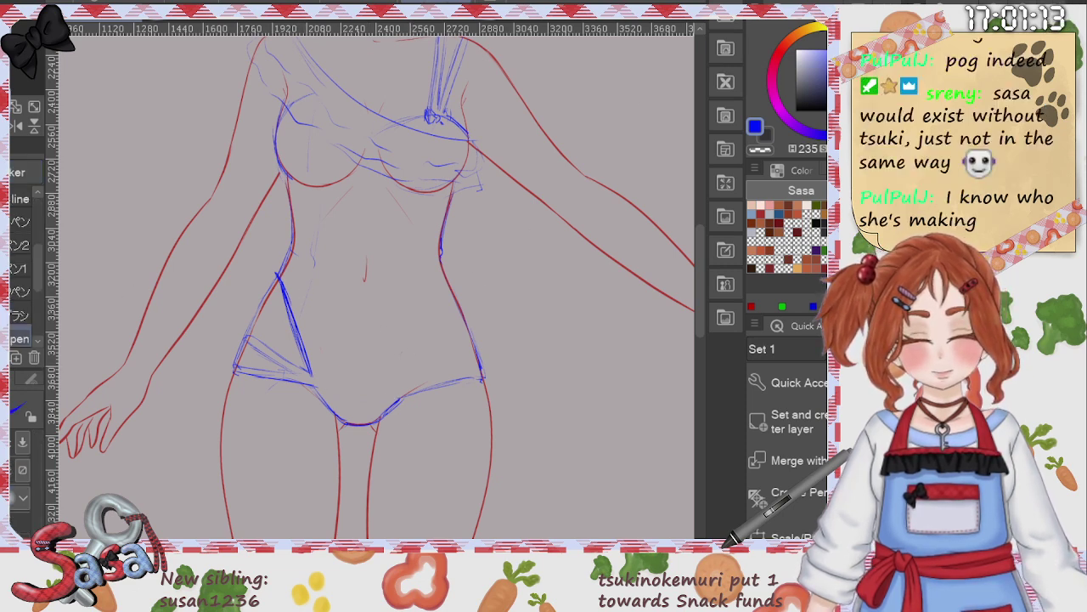
Step: Draw a curved blue line from the side of the hip to the hem and erase the straight diagonal above it
key("e")
key("p")
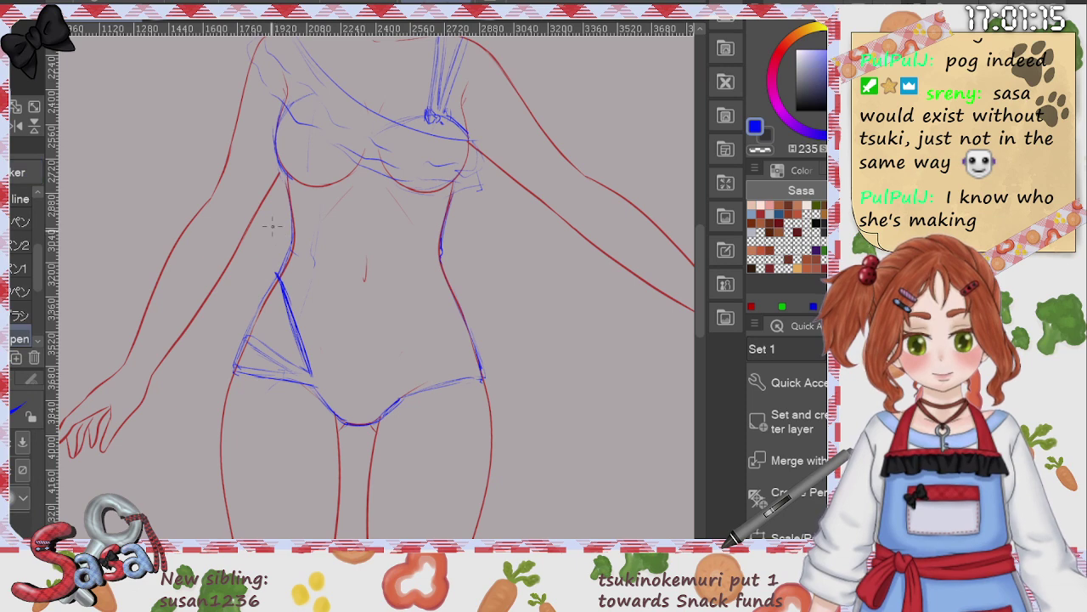
mouse_move(310, 370)
left_mouse_down()
mouse_move(271, 304)
mouse_move(282, 264)
mouse_move(300, 344)
left_mouse_up()
key("e")
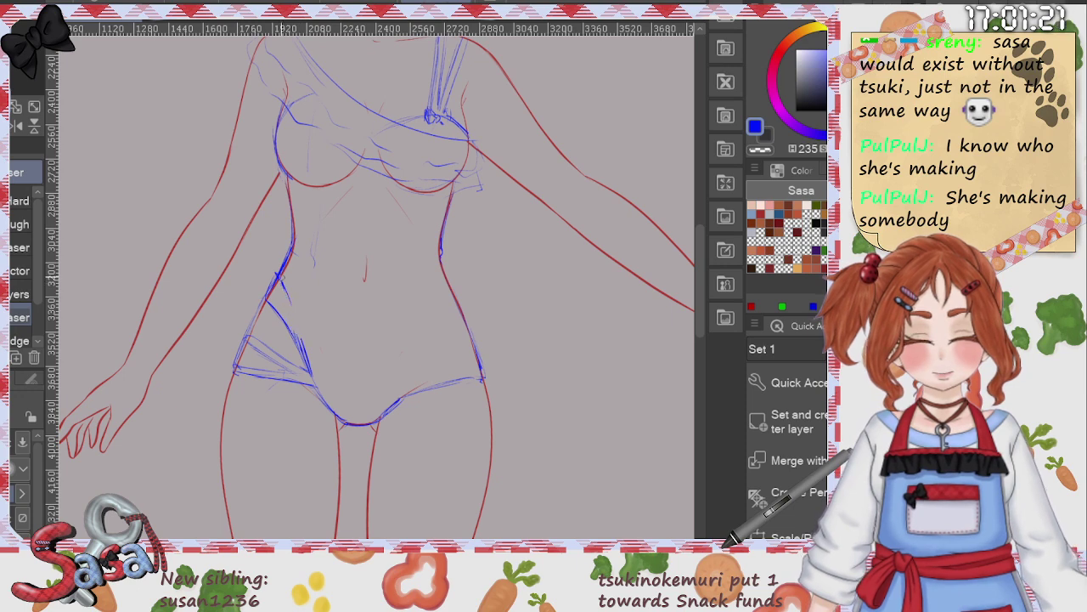
left_click_drag(281, 277, 301, 338)
Step: Sketch a short flared blue ruffle with a fold line beneath the hem on the opposite hip
key("p")
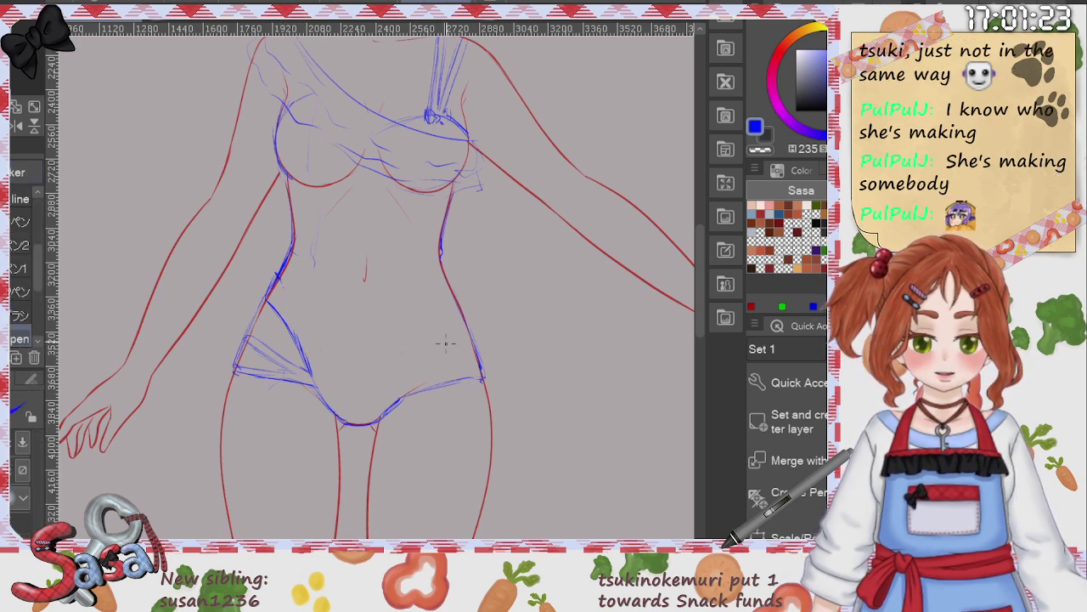
left_click_drag(483, 380, 499, 408)
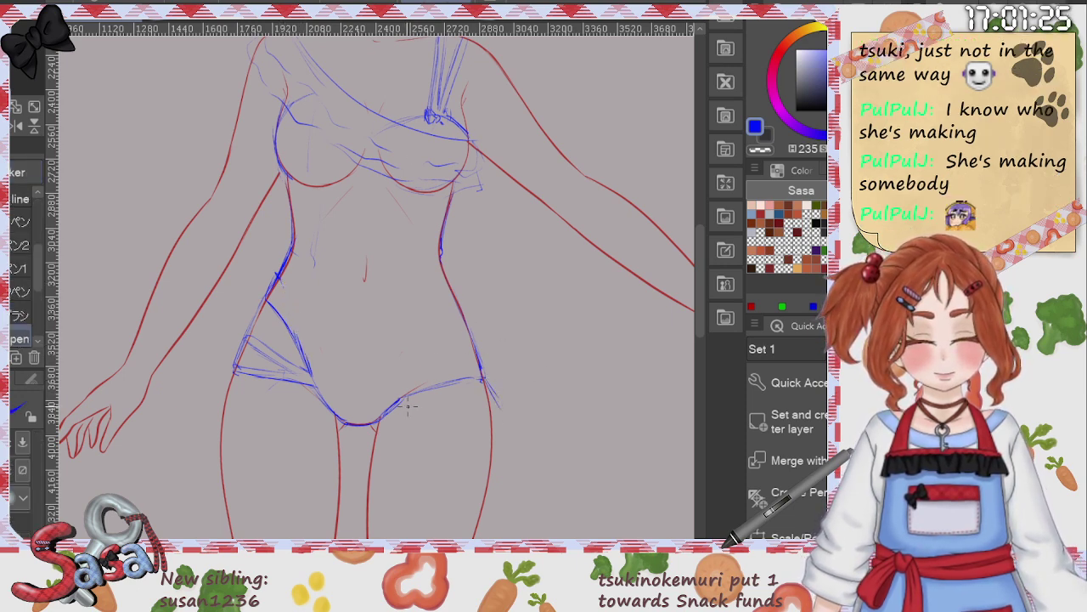
left_click_drag(441, 391, 444, 411)
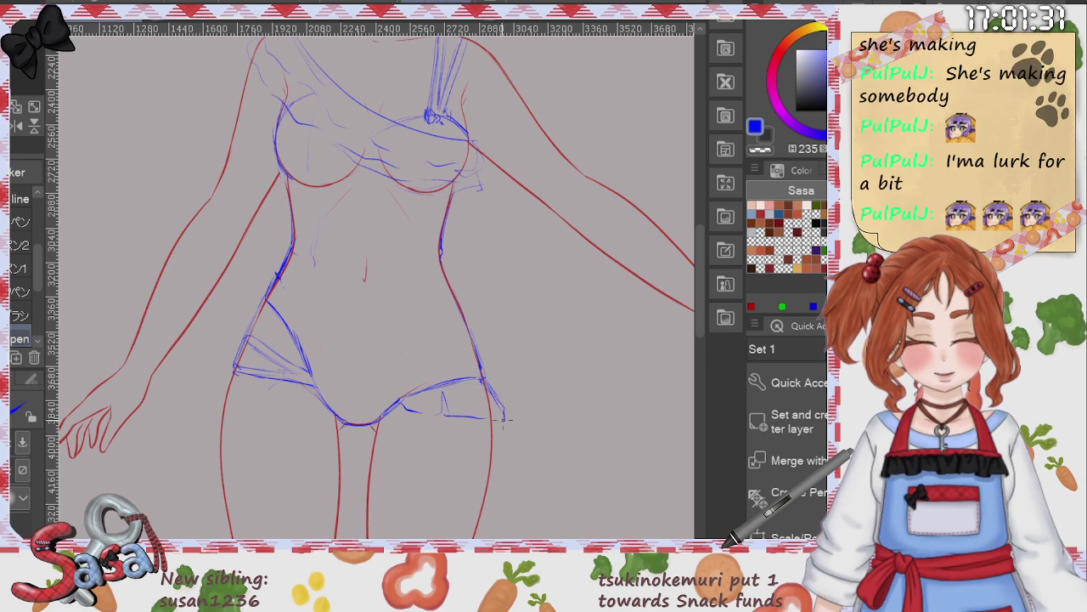
Step: Erase the draped diagonal neckline and the fabric fold lines across the chest, leaving the strap and its knot
key("ctrl+0")
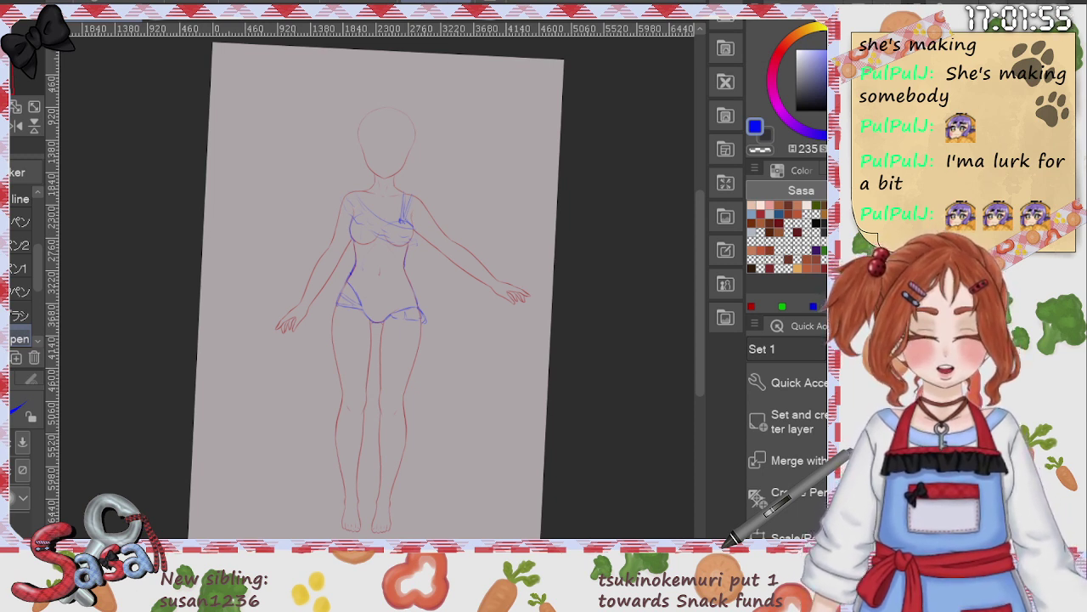
scroll(430, 339, "up", 5)
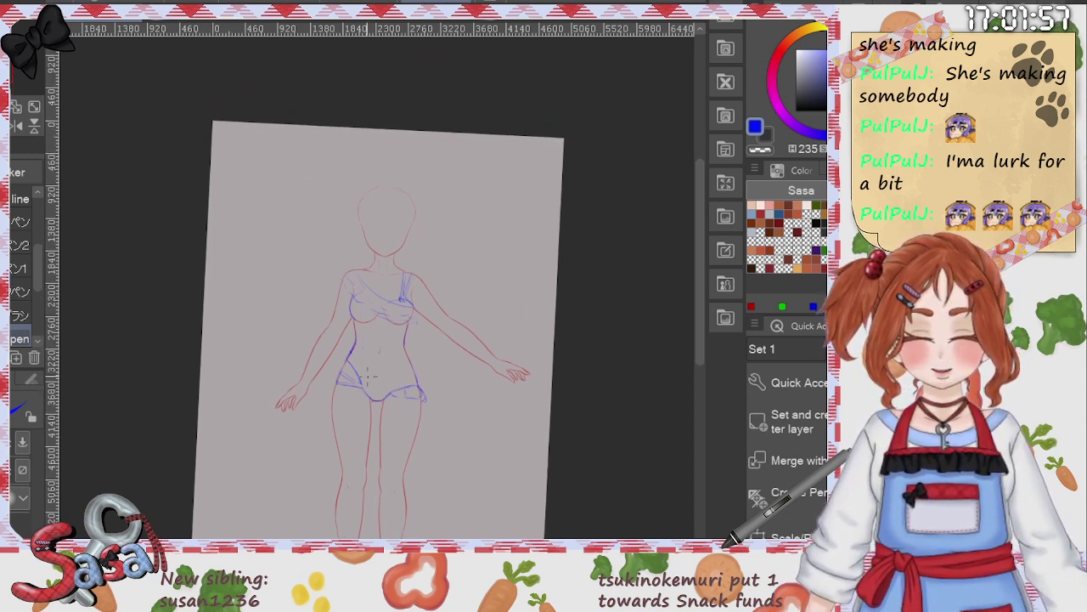
key("e")
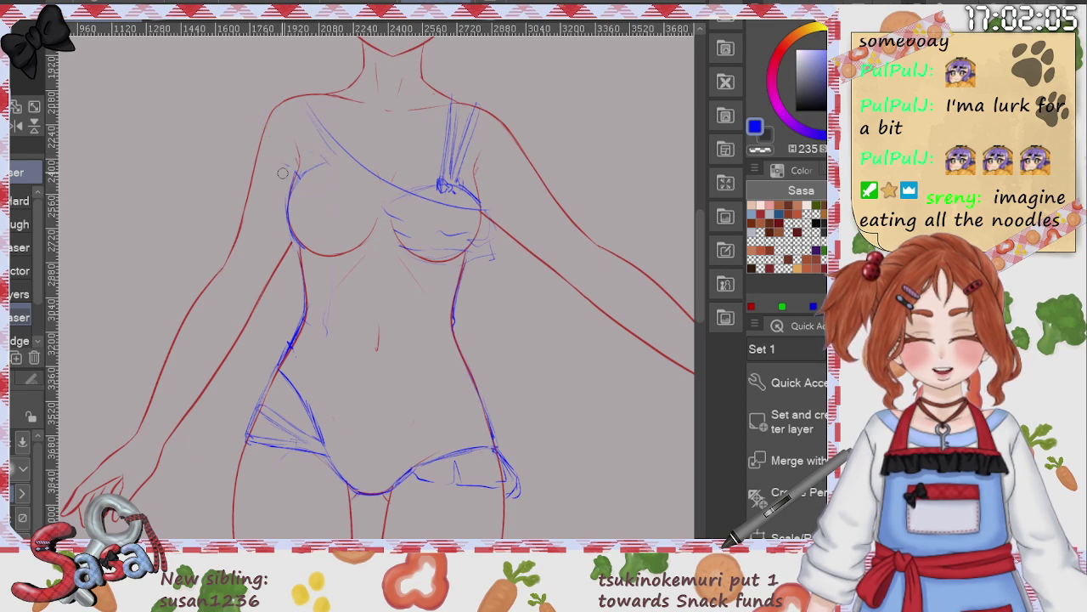
mouse_move(437, 246)
left_mouse_down()
mouse_move(397, 224)
mouse_move(420, 235)
mouse_move(398, 228)
mouse_move(412, 260)
mouse_move(446, 233)
mouse_move(499, 265)
mouse_move(494, 244)
mouse_move(454, 232)
left_mouse_up()
mouse_move(400, 192)
left_mouse_down()
mouse_move(396, 170)
mouse_move(407, 197)
left_mouse_up()
mouse_move(317, 127)
left_mouse_down()
mouse_move(363, 171)
mouse_move(384, 174)
mouse_move(306, 167)
left_mouse_up()
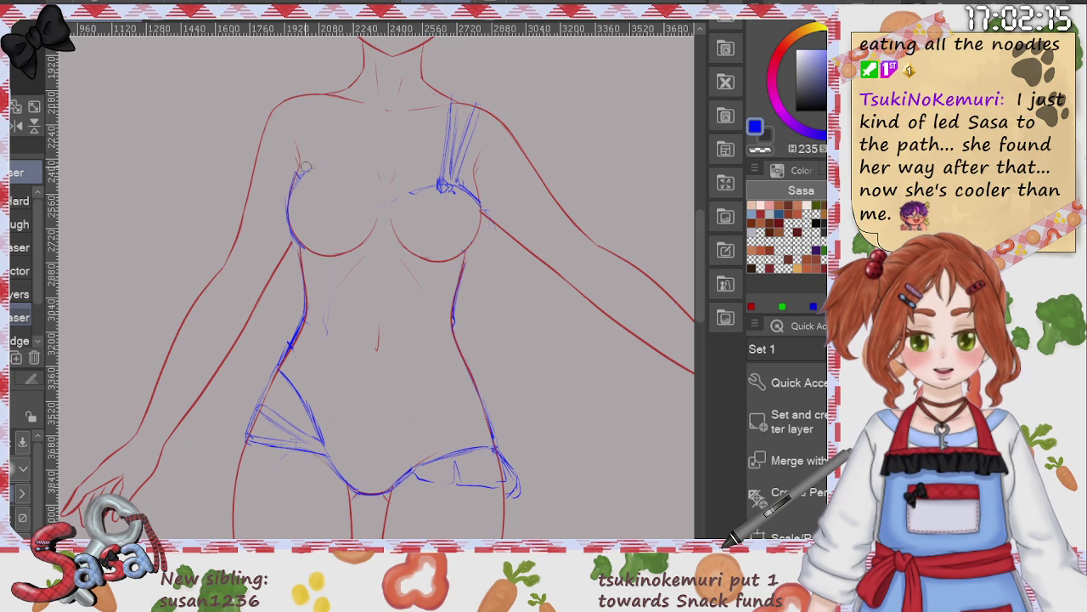
Step: Draw a curved blue neckline over the bare side of the bust, dipping at the centre to meet the strap side
key("r")
left_click_drag(550, 318, 530, 127)
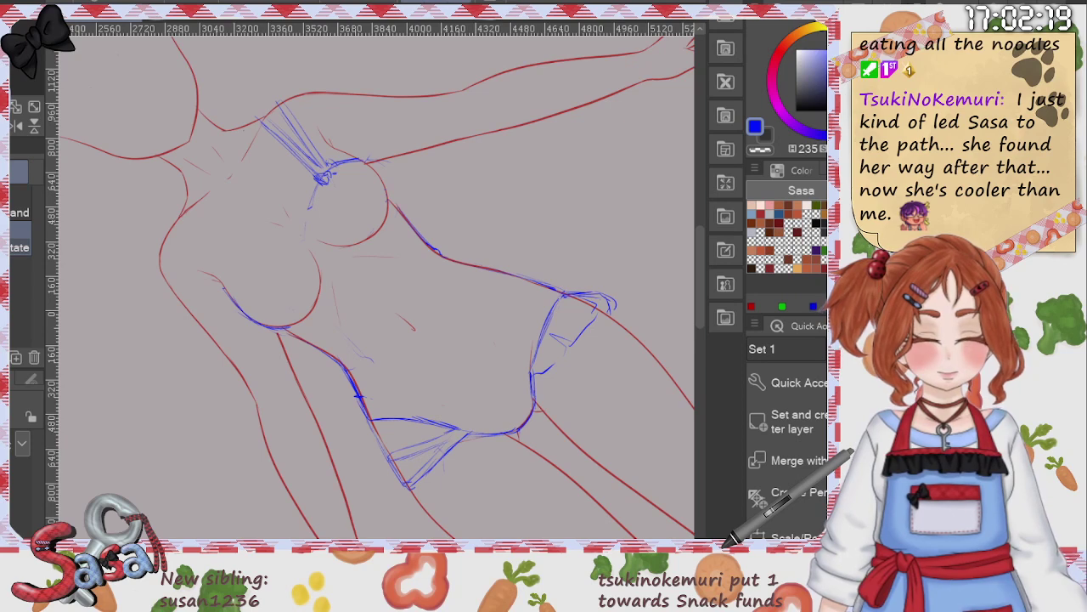
key("p")
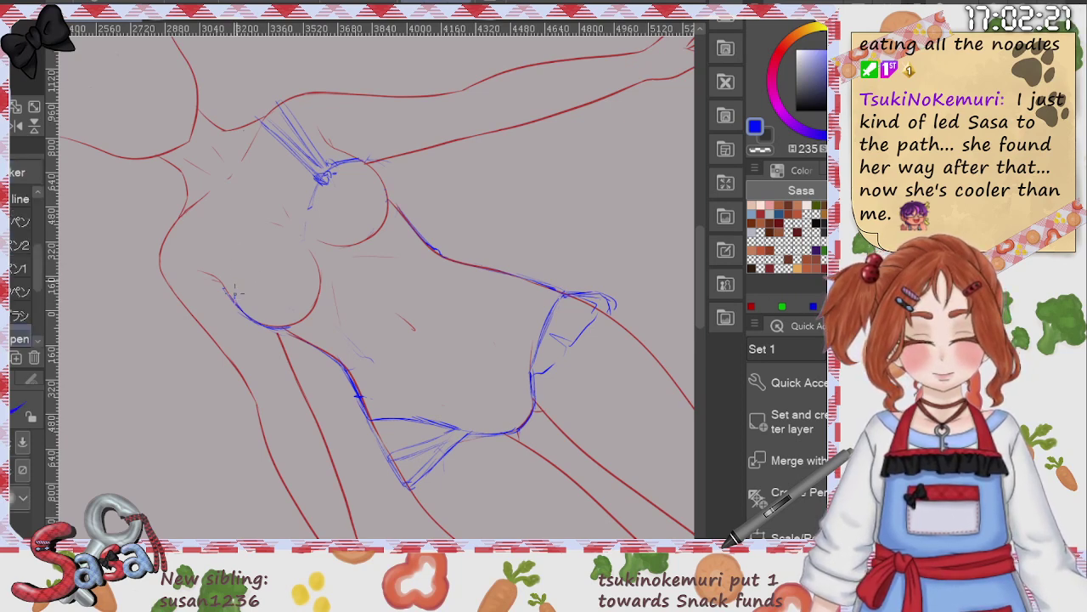
mouse_move(234, 296)
left_mouse_down()
mouse_move(243, 270)
mouse_move(306, 228)
left_mouse_up()
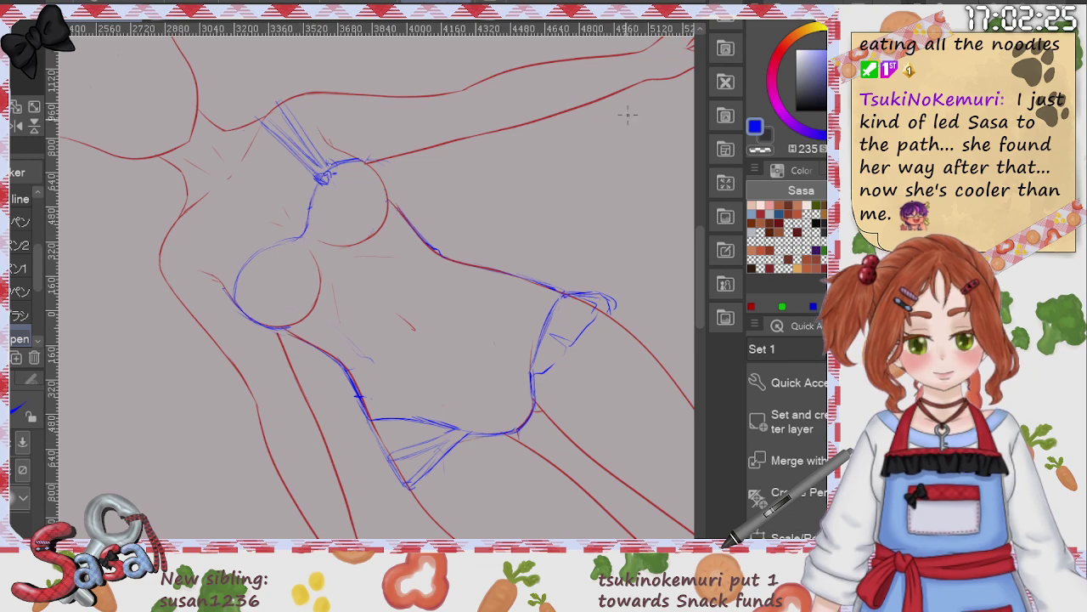
Step: Sketch a diagonal blue line from the neckline's centre dip up to the strapless shoulder and reinforce it with more strokes
key("r")
mouse_move(626, 114)
left_mouse_down()
mouse_move(595, 144)
mouse_move(550, 482)
mouse_move(594, 408)
mouse_move(614, 301)
mouse_move(587, 360)
left_mouse_up()
key("p")
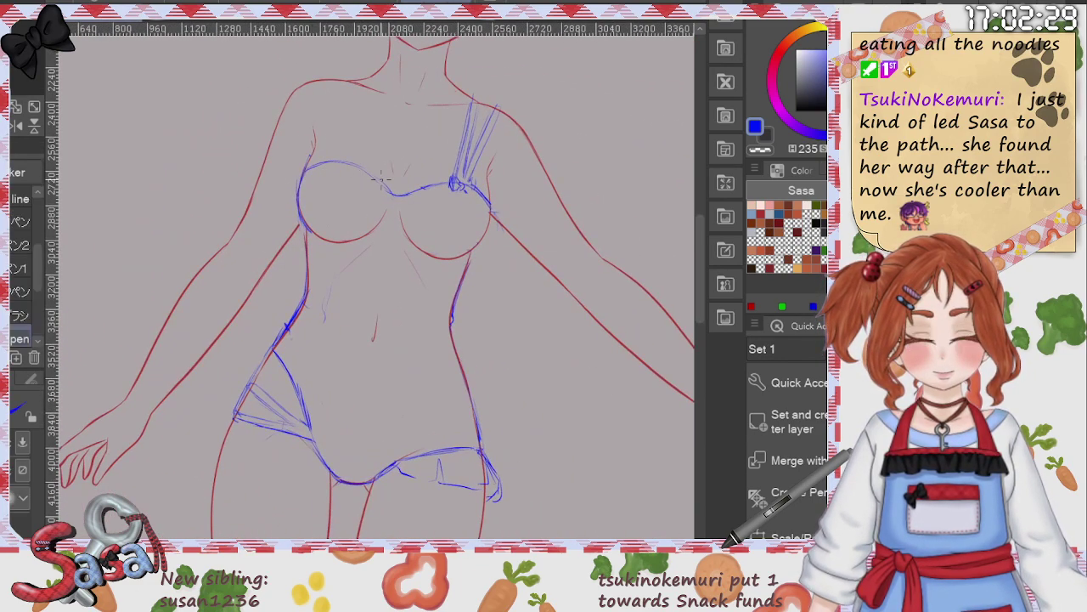
mouse_move(387, 188)
left_mouse_down()
mouse_move(322, 100)
mouse_move(340, 134)
left_mouse_up()
key("r")
mouse_move(512, 326)
left_mouse_down()
mouse_move(543, 217)
mouse_move(463, 125)
left_mouse_up()
key("p")
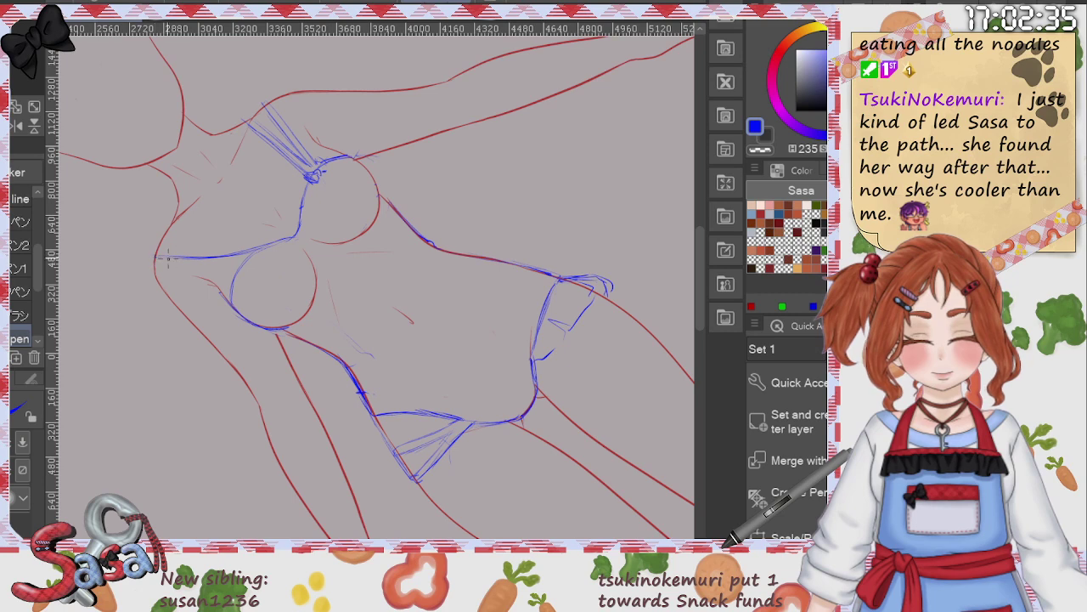
mouse_move(156, 260)
left_mouse_down()
mouse_move(247, 263)
mouse_move(273, 249)
left_mouse_up()
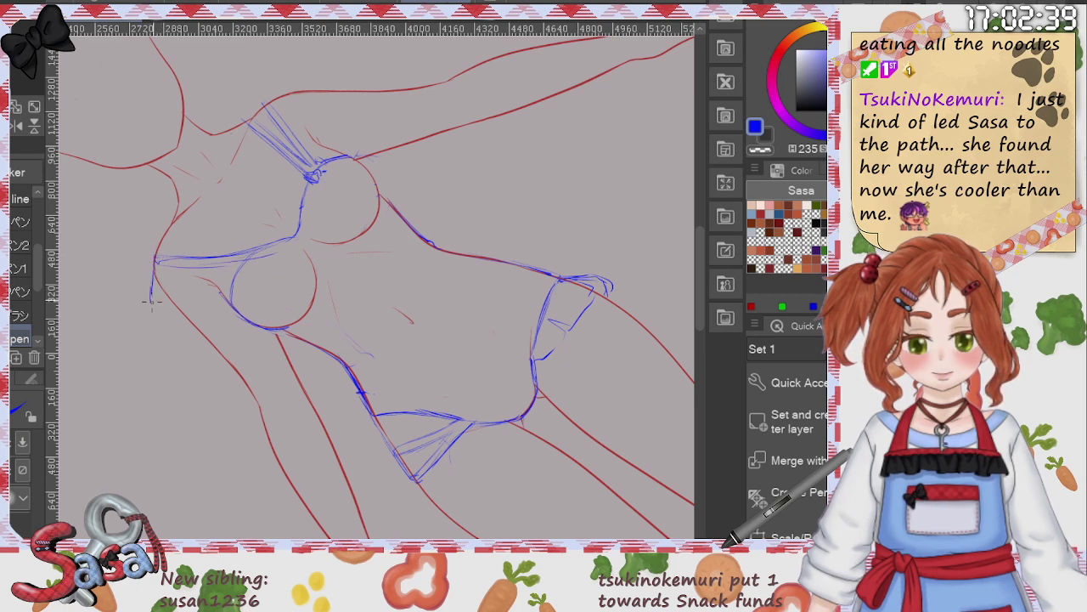
Step: Sketch a short blue ruffle draping off the shoulder beneath the diagonal neckline, ending at the bust
mouse_move(152, 301)
left_mouse_down()
mouse_move(178, 284)
mouse_move(182, 297)
mouse_move(198, 296)
mouse_move(221, 275)
mouse_move(228, 289)
mouse_move(277, 252)
left_mouse_up()
mouse_move(154, 264)
left_mouse_down()
mouse_move(144, 289)
mouse_move(175, 305)
left_mouse_up()
key("r")
left_click_drag(606, 225, 617, 447)
key("ctrl+0")
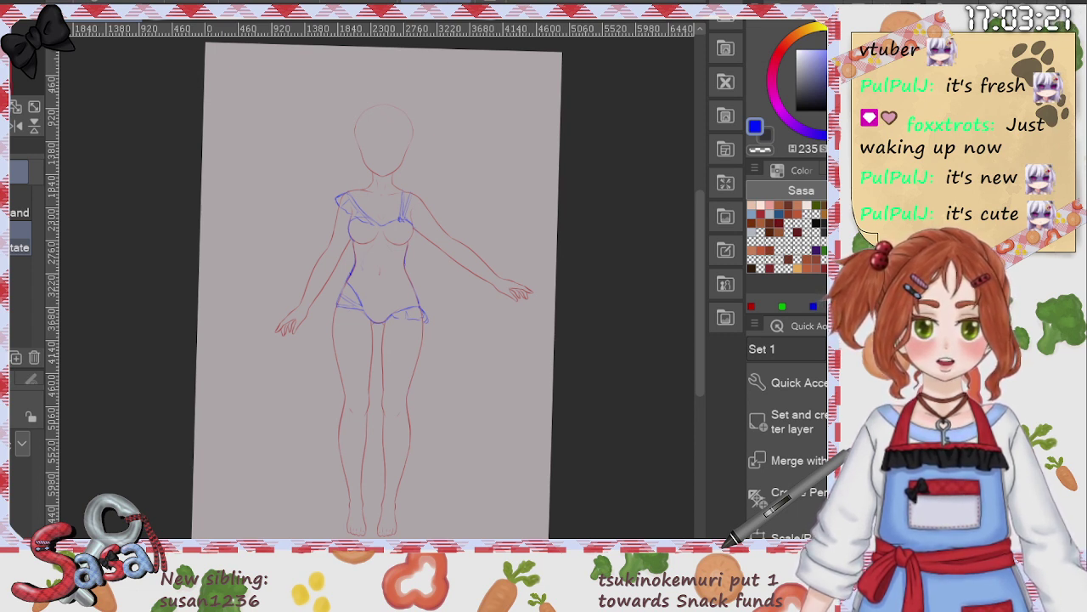
scroll(698, 313, "down", 1)
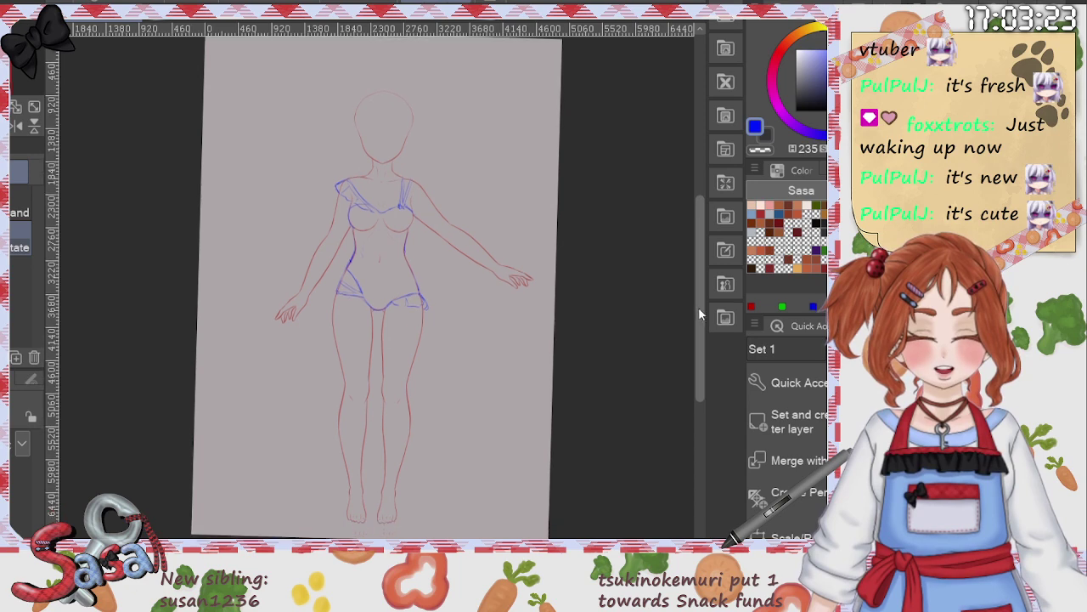
scroll(698, 314, "up", 2)
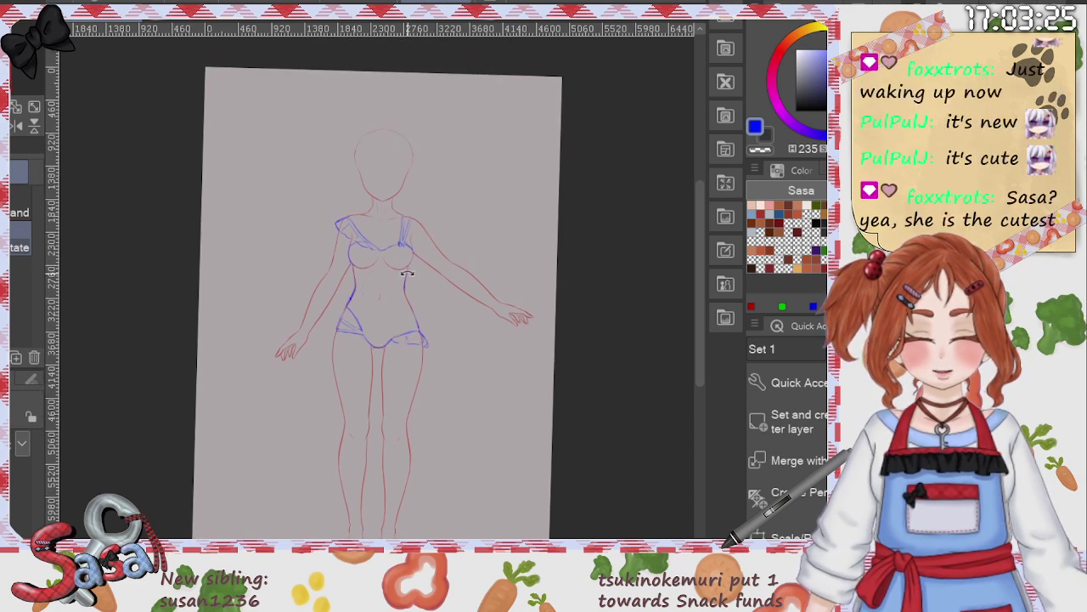
scroll(408, 273, "up", 3)
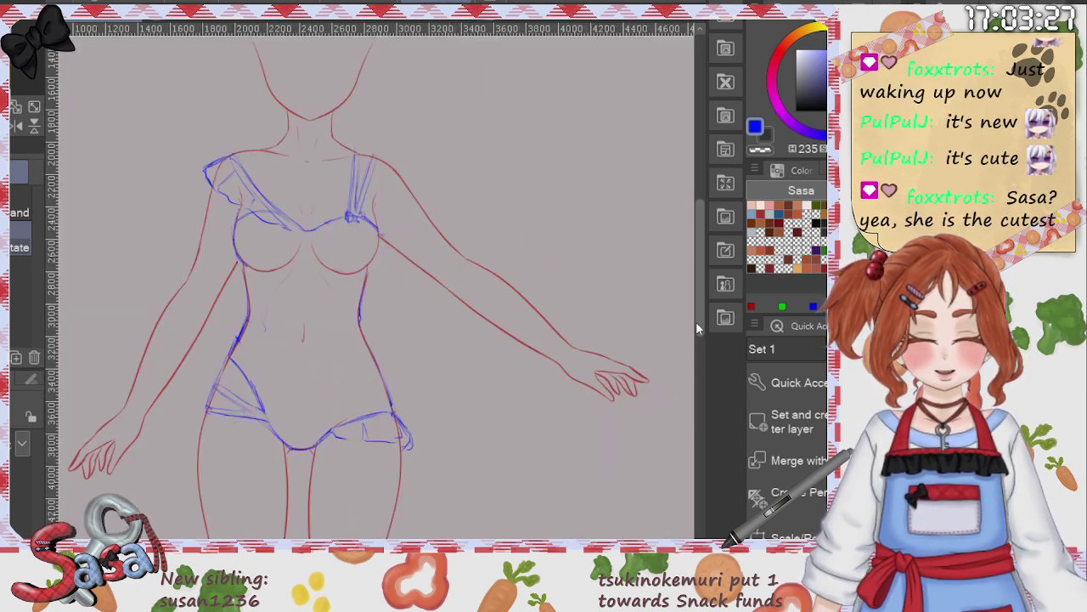
scroll(699, 324, "down", 5)
key("p")
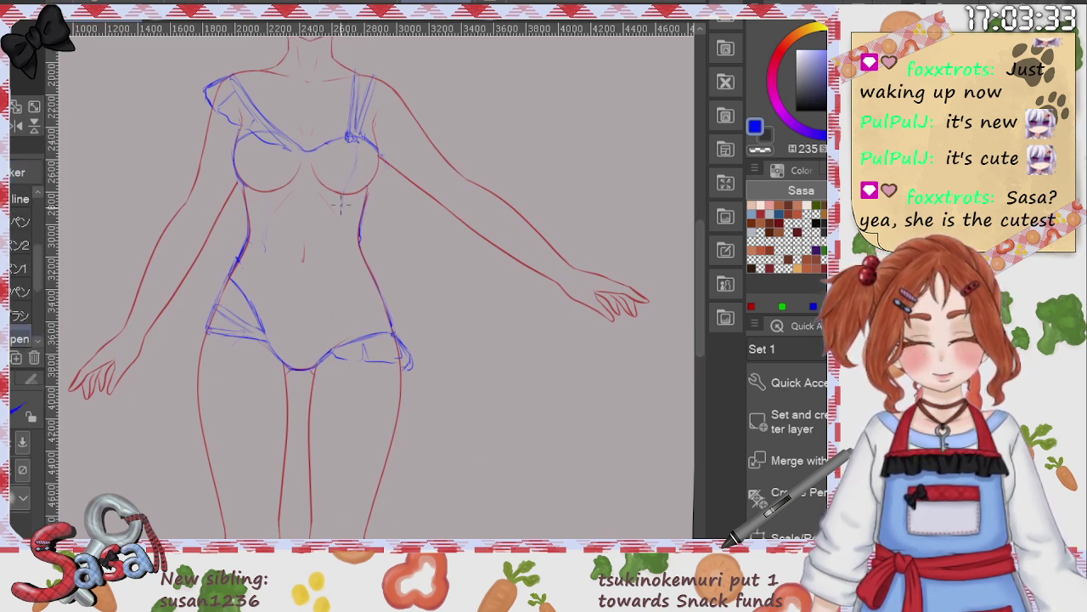
Step: Try long blue vertical seam lines running down the torso from beneath the bust towards the hip
left_click_drag(341, 205, 353, 297)
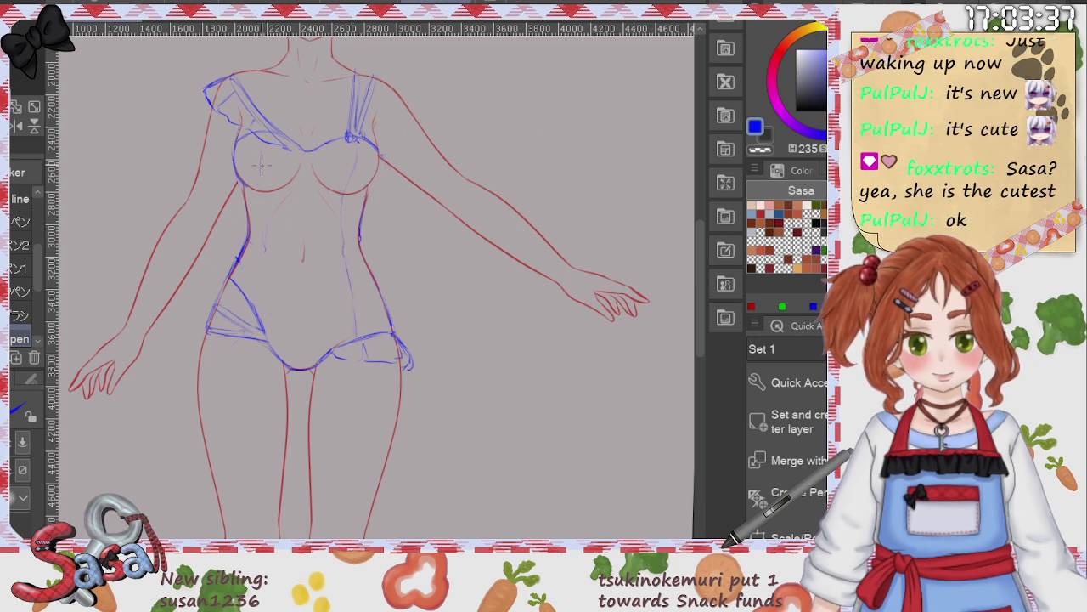
left_click_drag(268, 255, 269, 275)
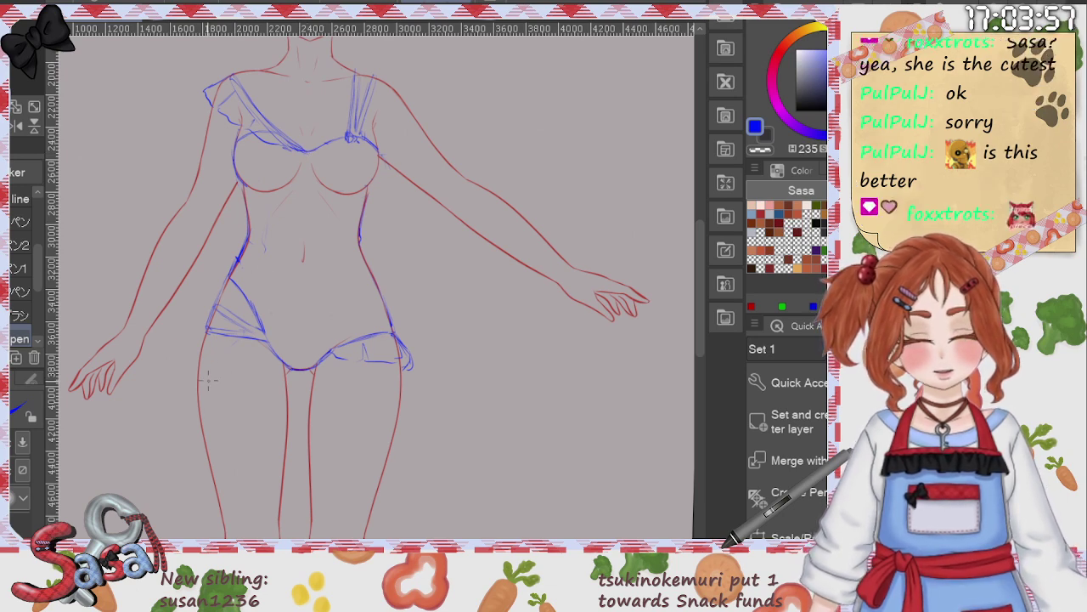
Step: Sketch blue knotted tie ends hanging from the outer edge of the hip with the side cut-out
mouse_move(700, 284)
left_mouse_down()
mouse_move(705, 347)
mouse_move(709, 280)
left_mouse_up()
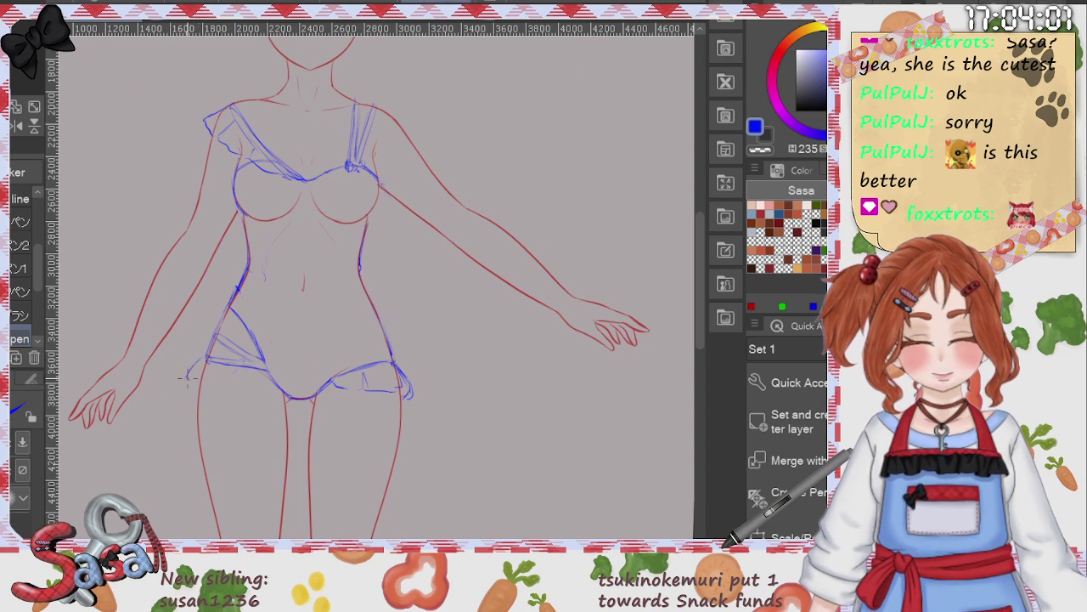
left_click_drag(190, 374, 204, 356)
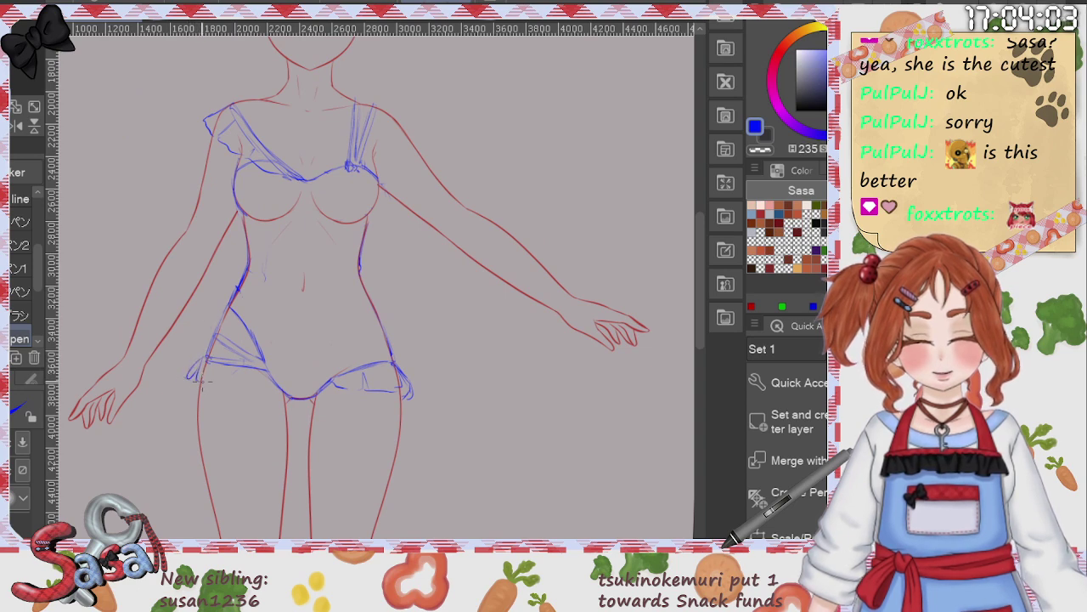
left_click_drag(206, 373, 204, 395)
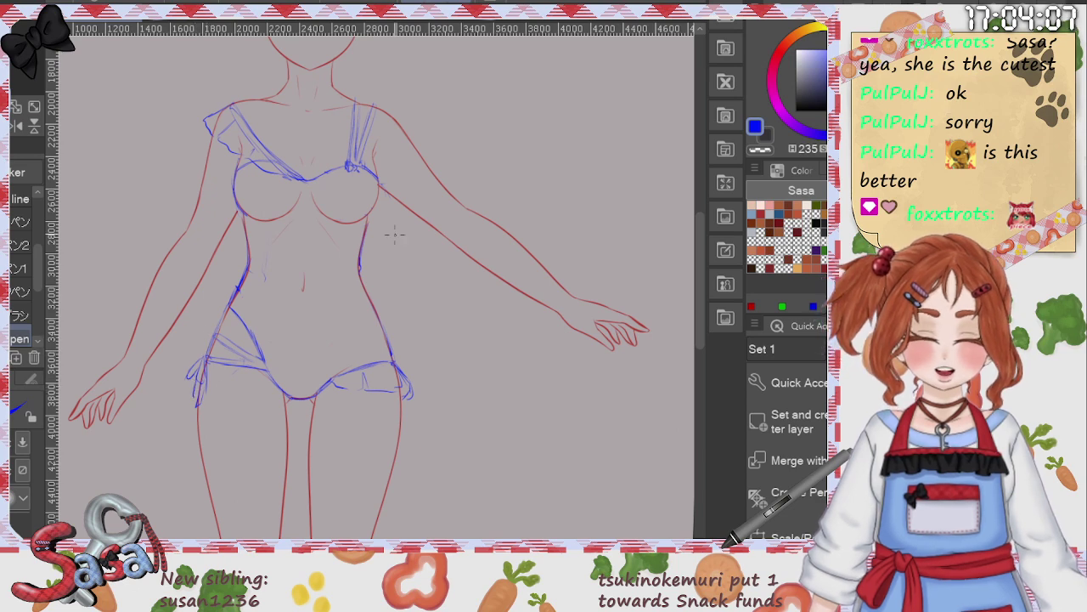
Step: Draw a short blue line beneath the centre of the bust, joining the undersides of the two cups
scroll(686, 246, "down", 3)
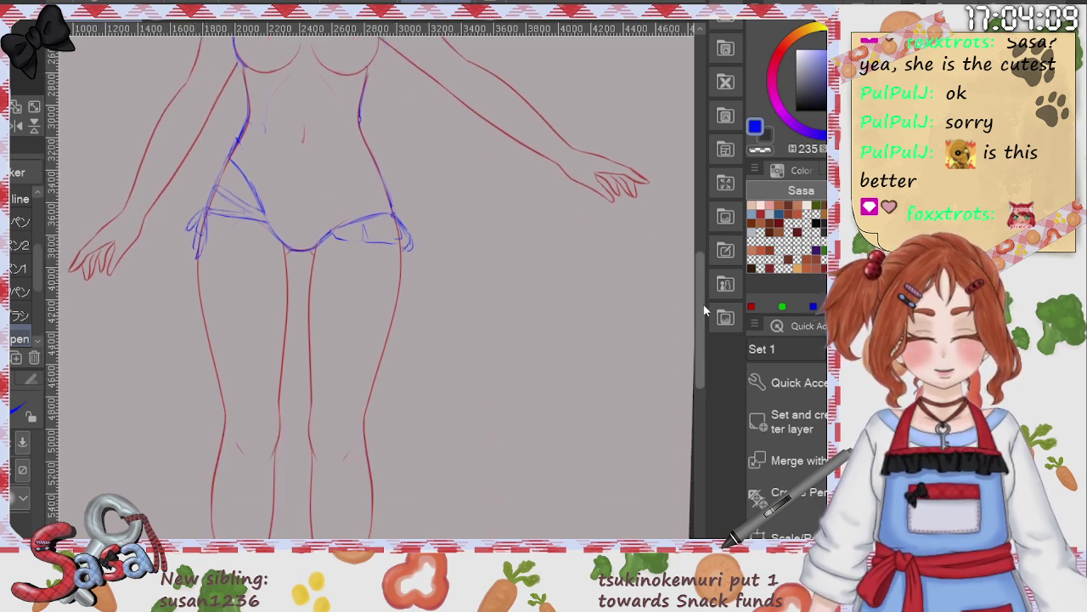
scroll(687, 246, "up", 4)
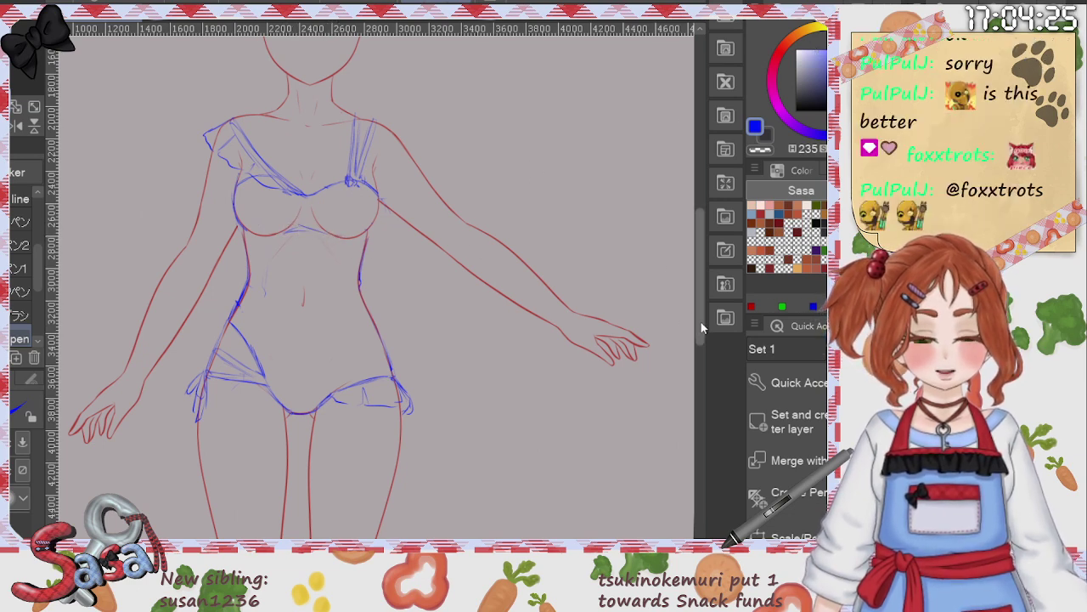
mouse_move(703, 323)
left_mouse_down()
mouse_move(701, 287)
mouse_move(704, 336)
left_mouse_up()
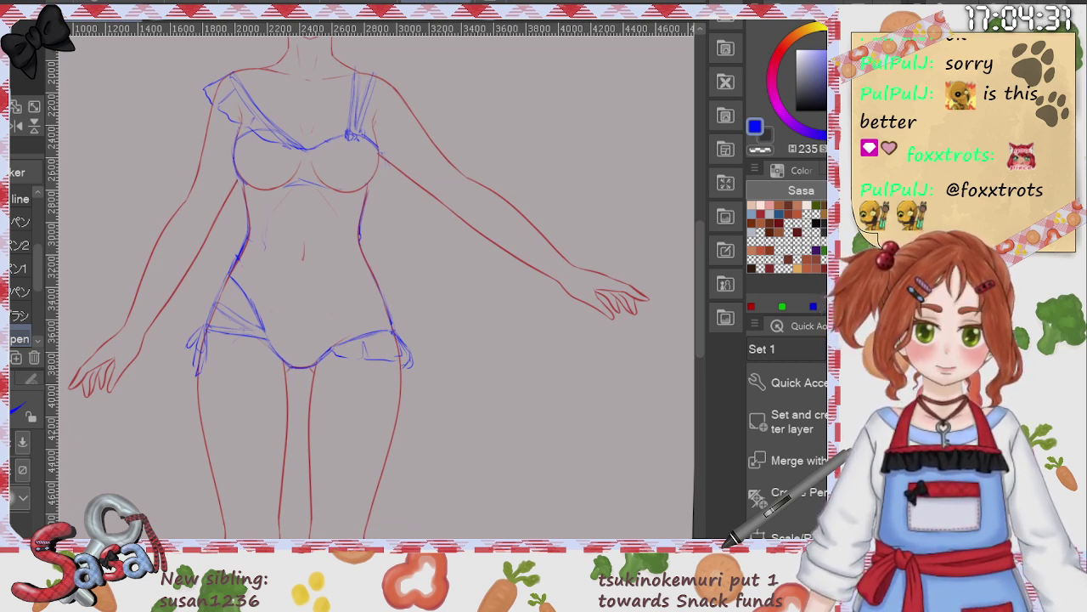
mouse_move(701, 308)
left_mouse_down()
mouse_move(706, 219)
mouse_move(701, 308)
left_mouse_up()
key("ctrl+minus")
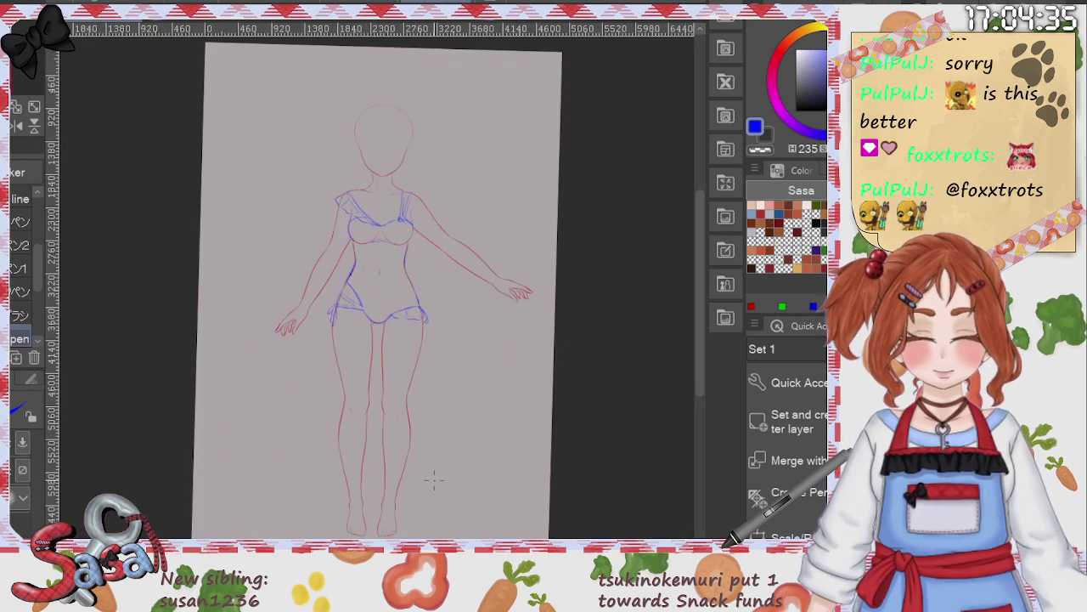
mouse_move(698, 313)
left_mouse_down()
mouse_move(702, 328)
mouse_move(699, 294)
left_mouse_up()
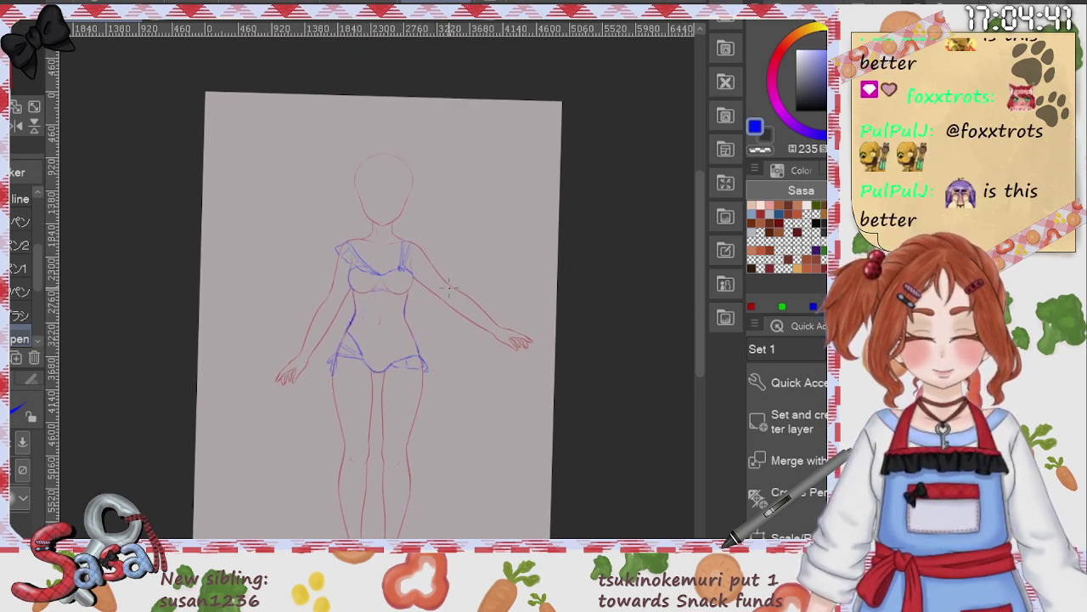
Step: Sketch a blue band with a small ruffle around the upper arm on the knotted-strap side
scroll(451, 288, "up", 4)
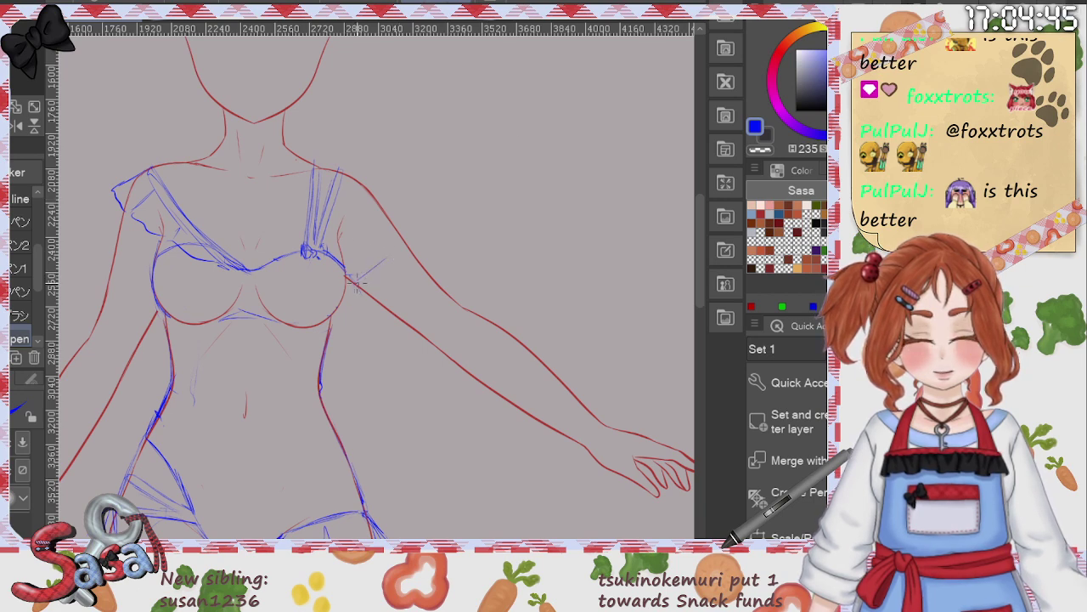
left_click_drag(358, 281, 392, 249)
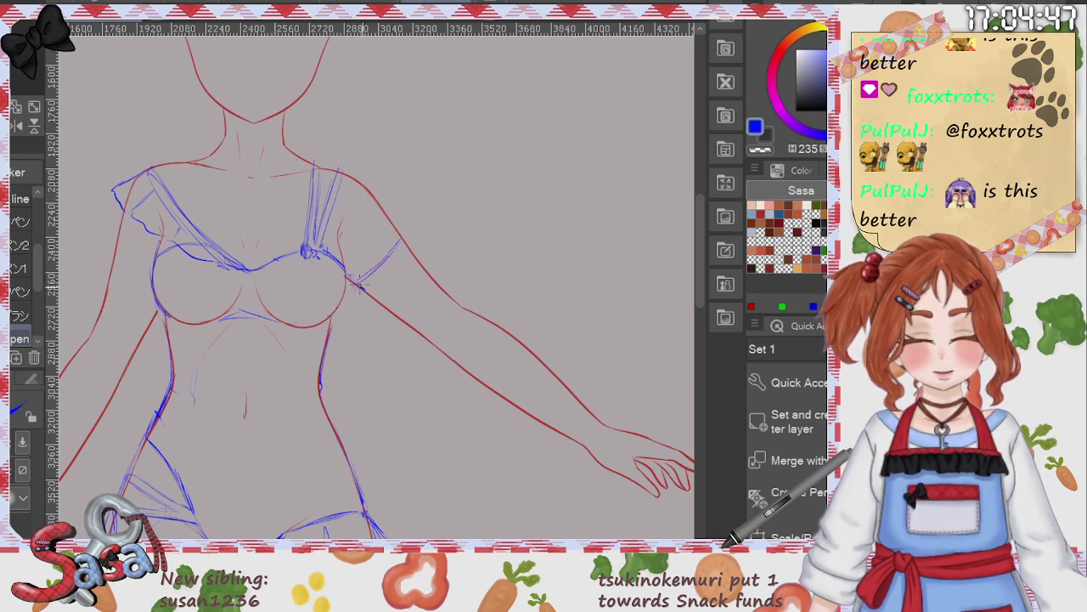
mouse_move(360, 286)
left_mouse_down()
mouse_move(405, 243)
mouse_move(405, 256)
left_mouse_up()
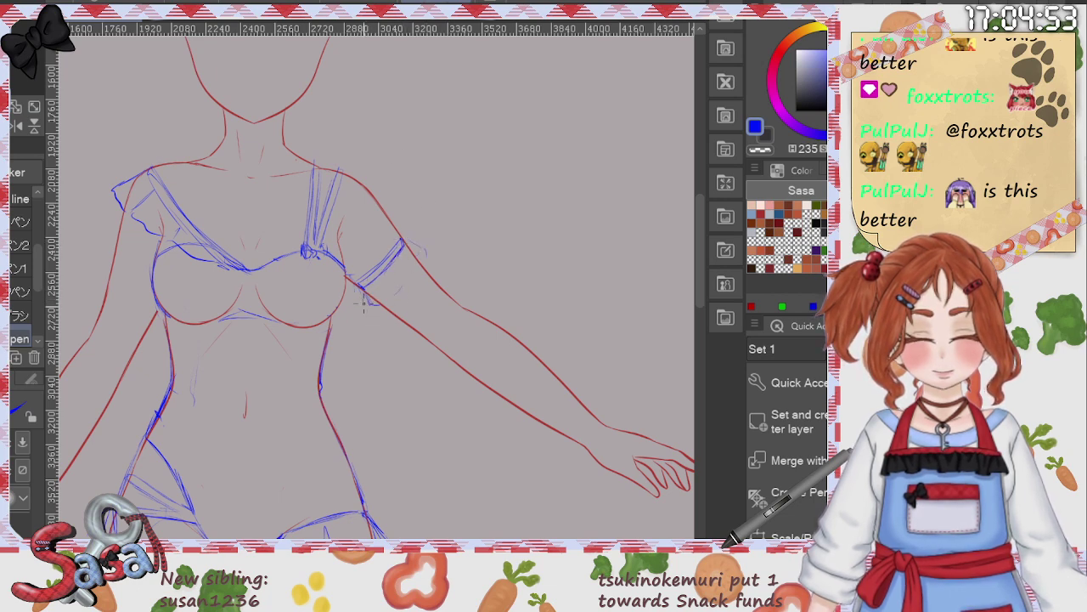
left_click_drag(363, 297, 383, 311)
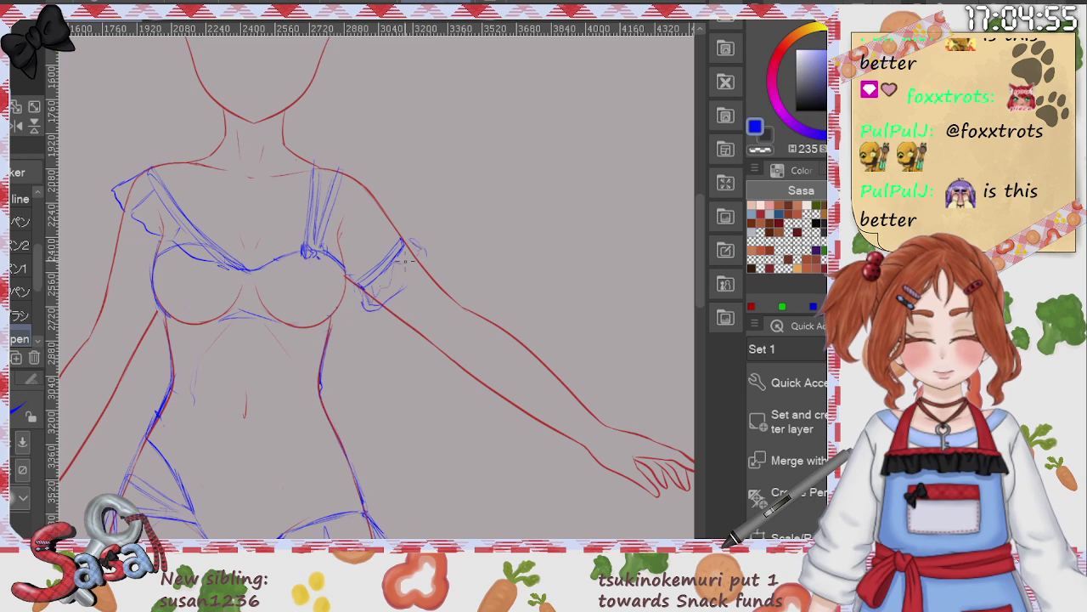
Step: Erase the ruffled band from the upper arm on the knotted-strap side
key("ctrl+0")
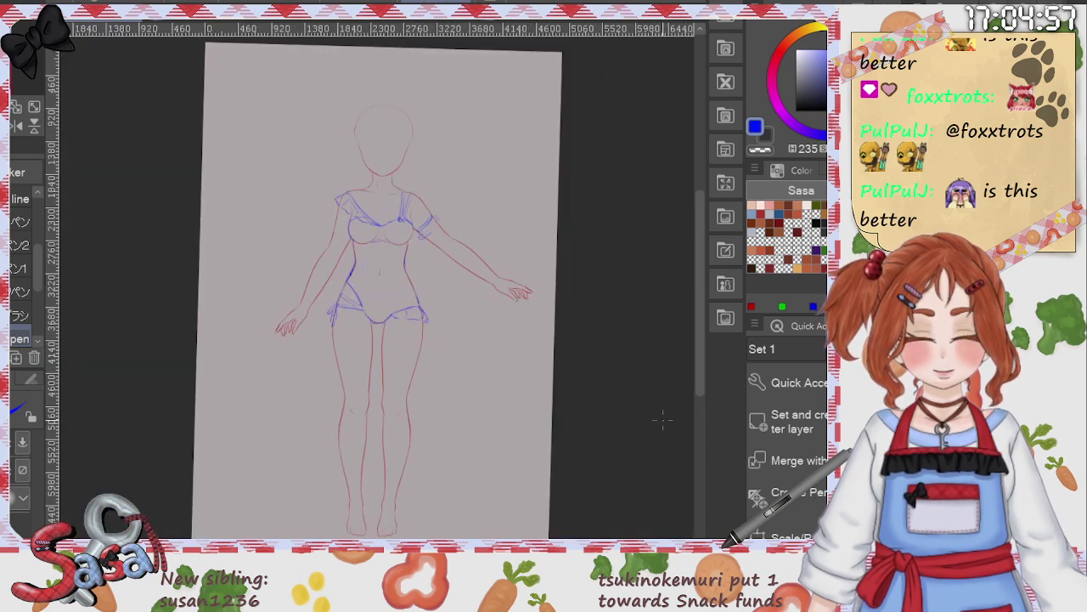
key("e")
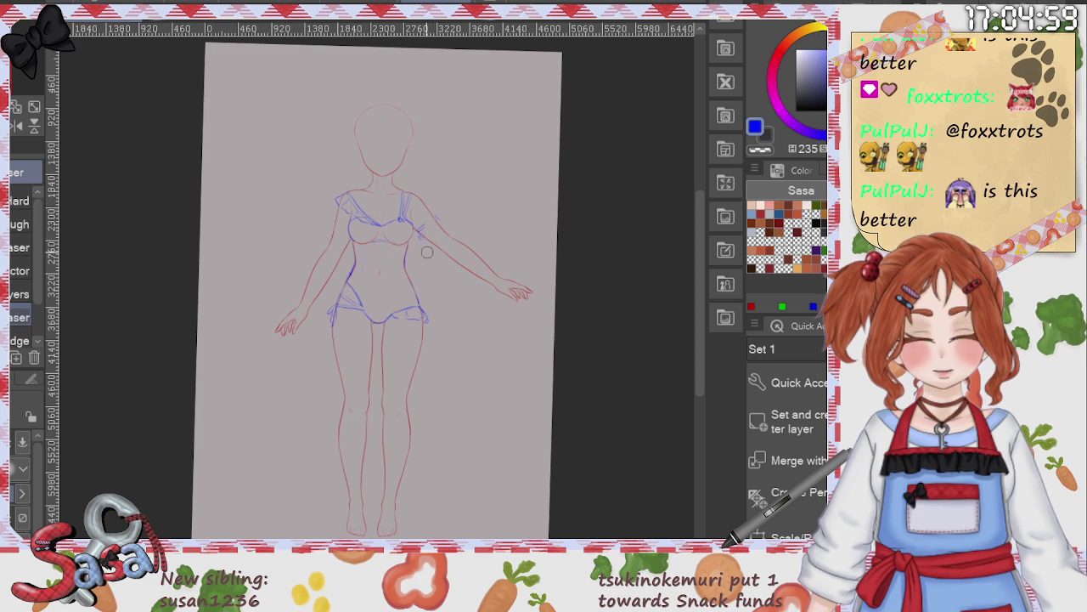
key("p")
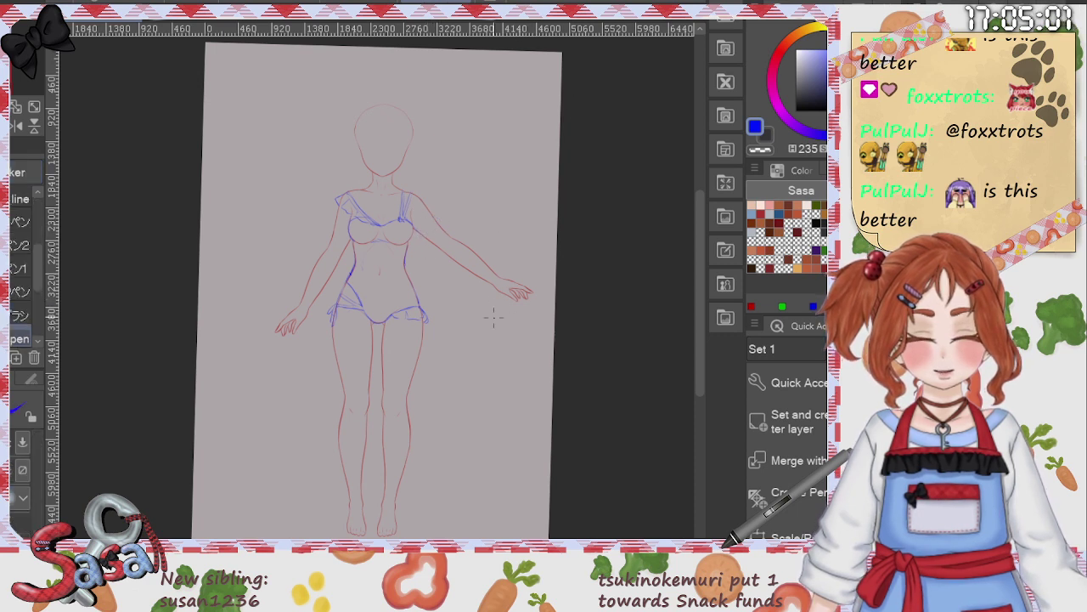
Step: Sketch a large blue shawl over the outstretched arm on the strap side, hanging in folds to about knee level
left_click_drag(699, 322, 705, 342)
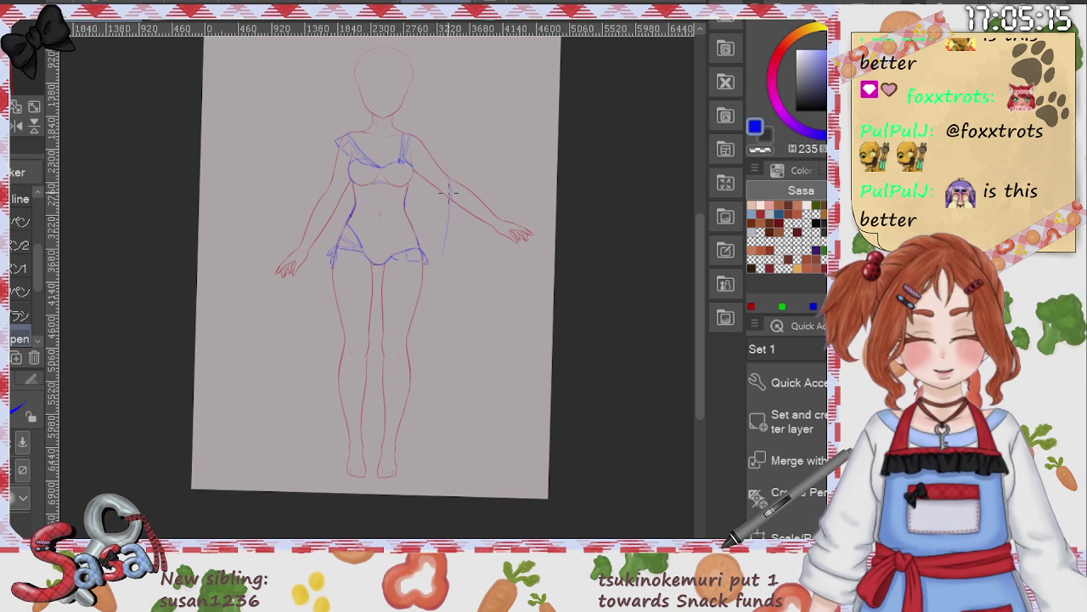
left_click_drag(429, 308, 443, 321)
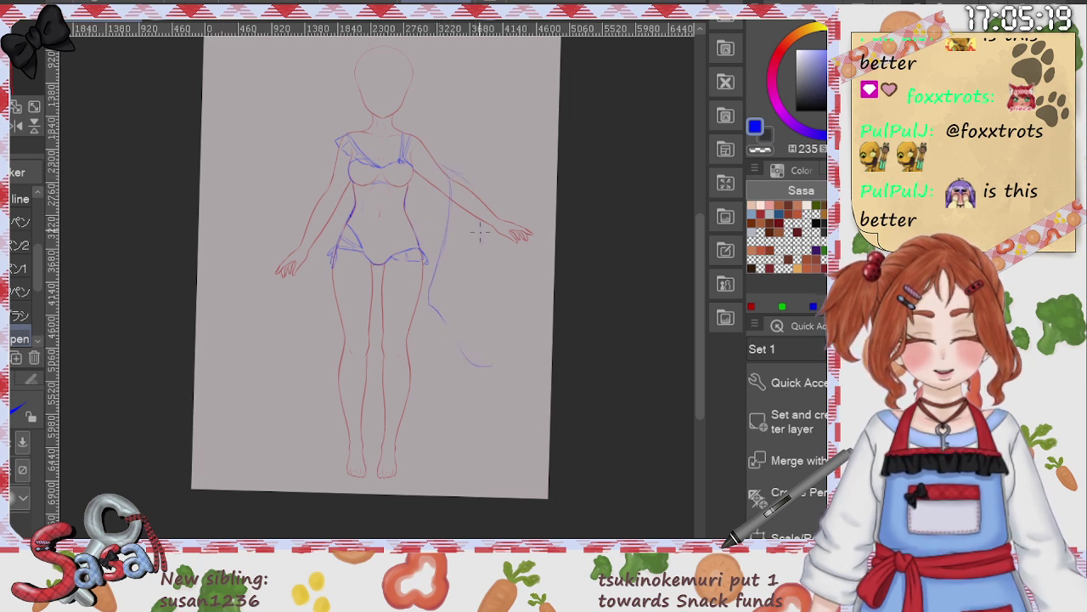
left_click_drag(489, 197, 490, 283)
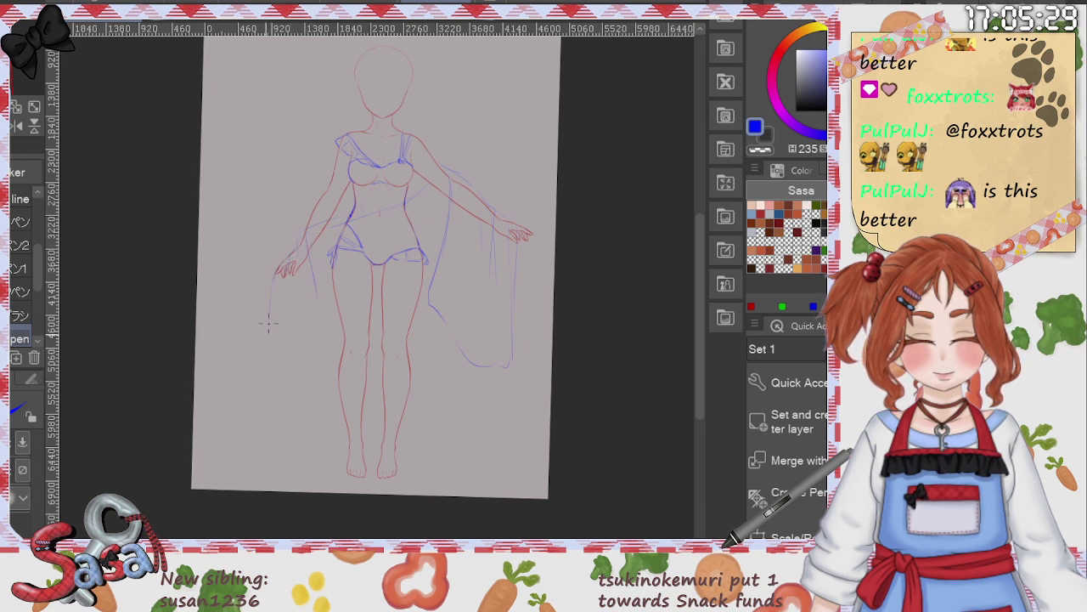
Step: Try a long matching drape from the opposite arm down to the knee, and undo it with its waist line
mouse_move(270, 381)
left_mouse_down()
mouse_move(304, 355)
mouse_move(314, 251)
left_mouse_up()
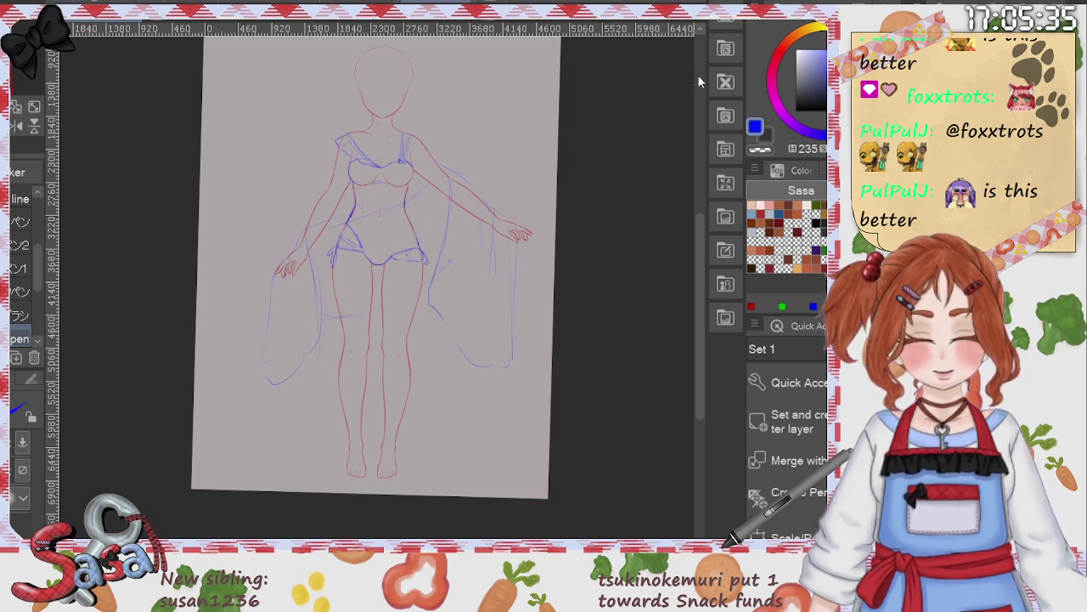
key("ctrl+z")
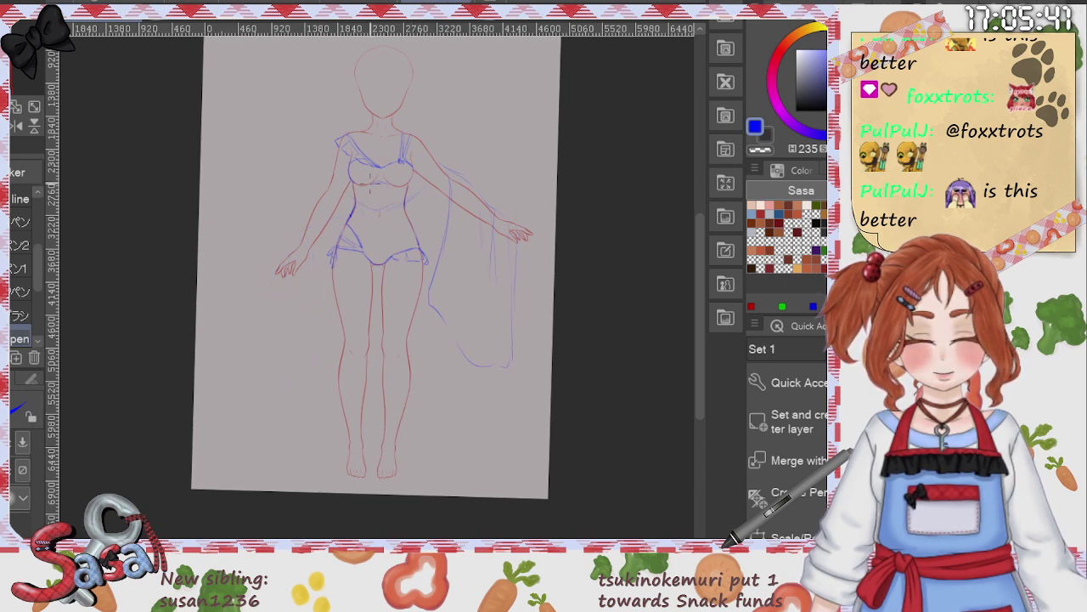
Step: Sketch the shawl wrapping across the midriff, with a shorter drape hanging over the opposite arm to mid-thigh
mouse_move(355, 196)
left_mouse_down()
mouse_move(413, 186)
mouse_move(359, 197)
left_mouse_up()
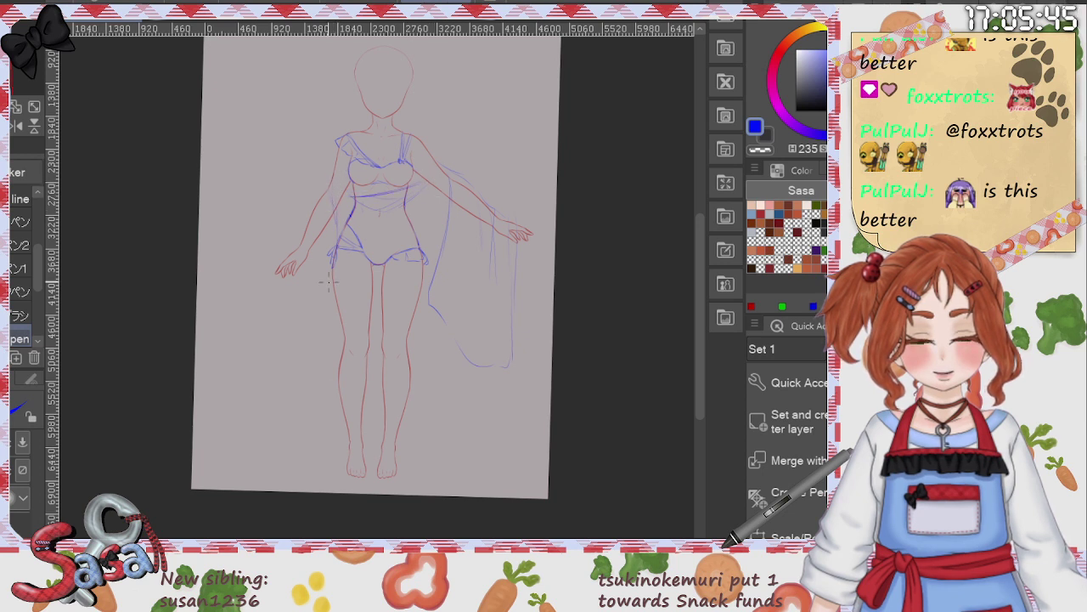
left_click_drag(321, 188, 302, 256)
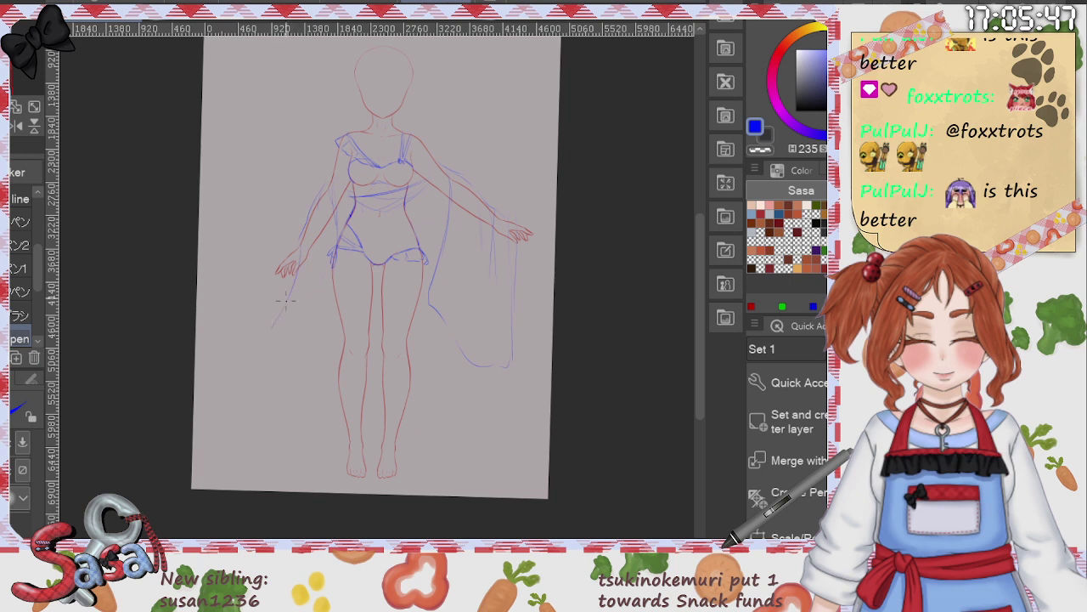
left_click_drag(299, 334, 330, 260)
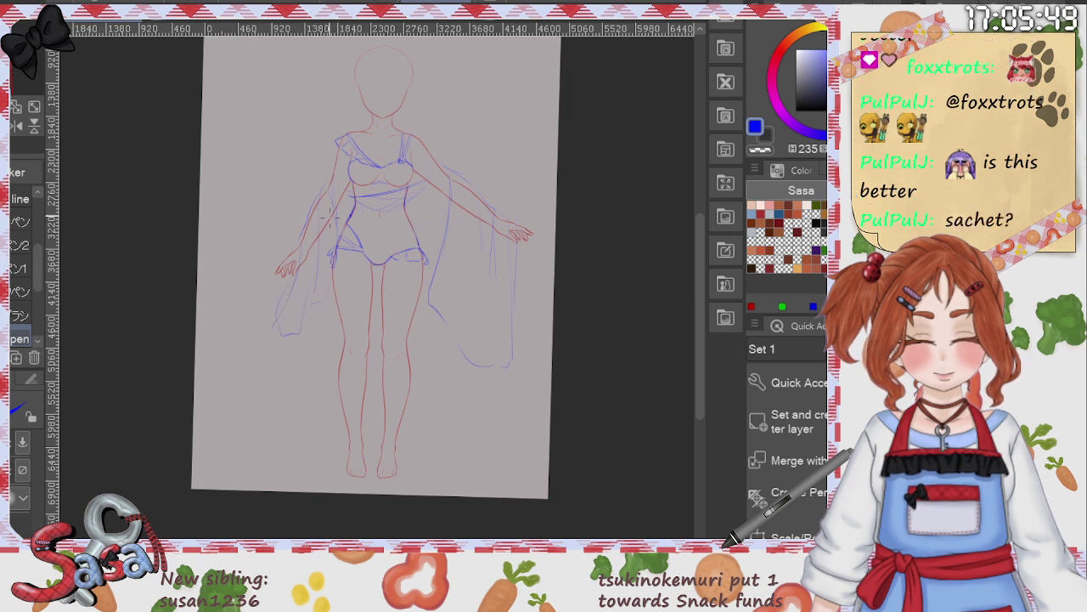
left_click_drag(301, 329, 329, 269)
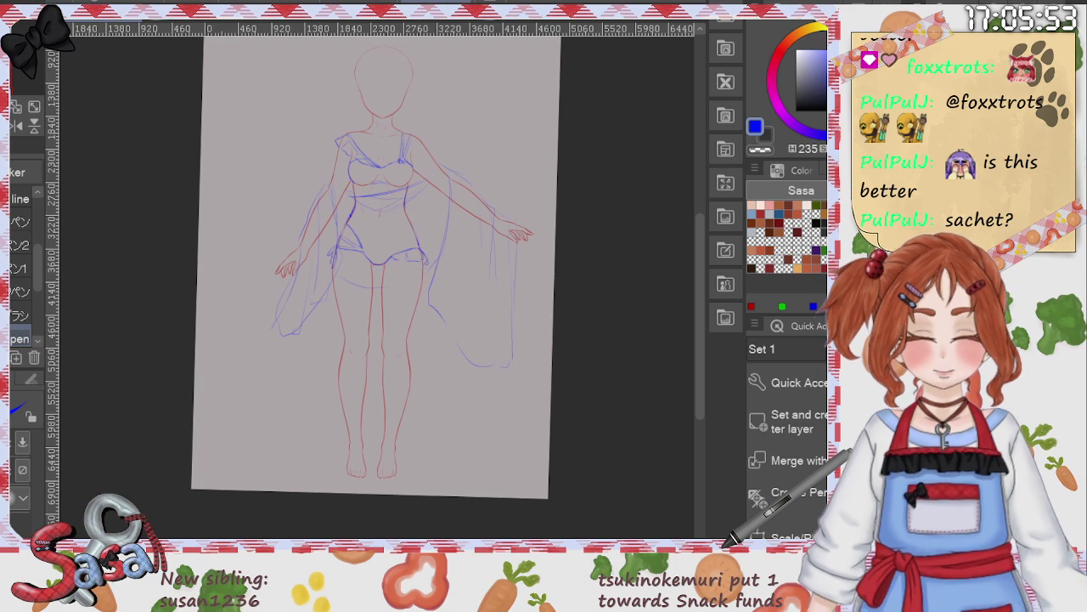
Step: Erase the shawl lines crossing the front of the midriff, keeping the drapes at both sides of the body
key("e")
scroll(434, 113, "up", 5)
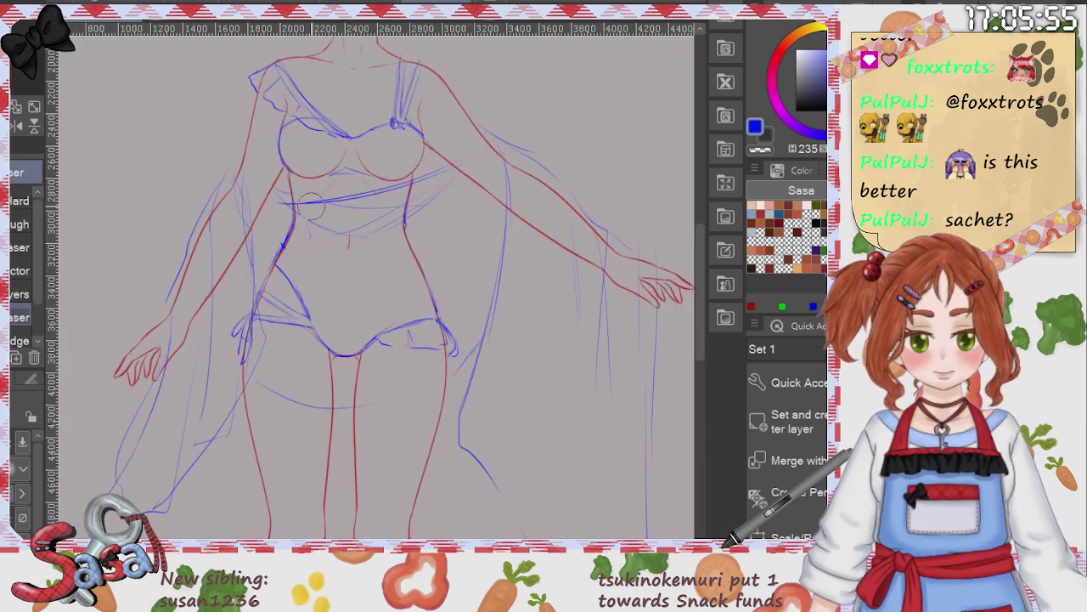
mouse_move(316, 205)
left_mouse_down()
mouse_move(330, 242)
mouse_move(362, 225)
mouse_move(390, 233)
mouse_move(373, 195)
mouse_move(393, 186)
mouse_move(407, 216)
mouse_move(427, 179)
mouse_move(428, 238)
left_mouse_up()
key("ctrl+z")
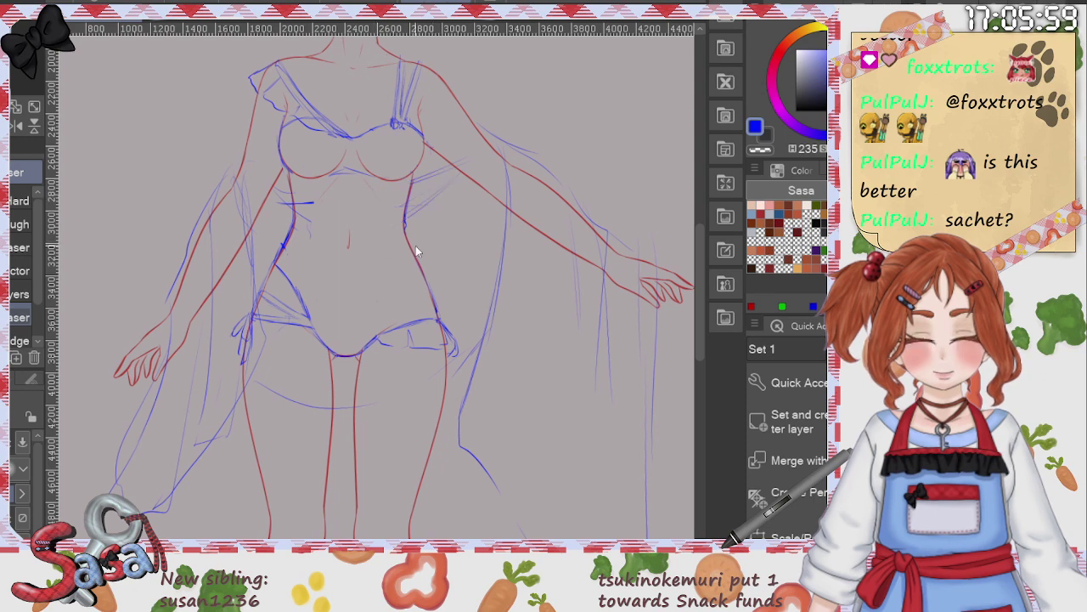
mouse_move(317, 231)
left_mouse_down()
mouse_move(304, 195)
mouse_move(311, 263)
mouse_move(316, 233)
left_mouse_up()
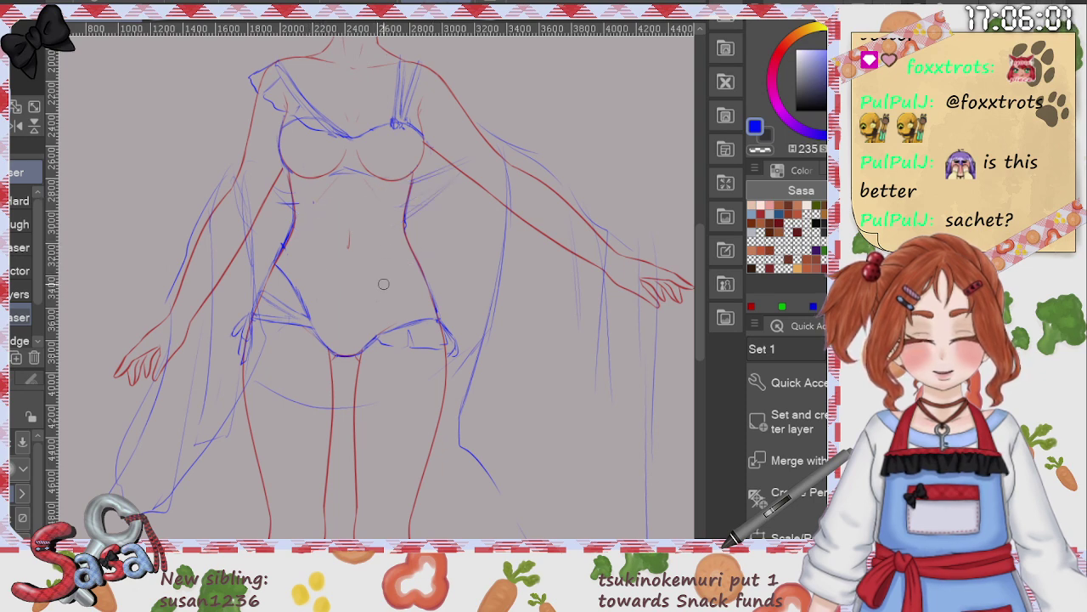
Step: Rough in a sarong wrapped around the hips, with a diagonal hem down to mid-thigh and loose knot lines at one hip
scroll(402, 295, "down", 4)
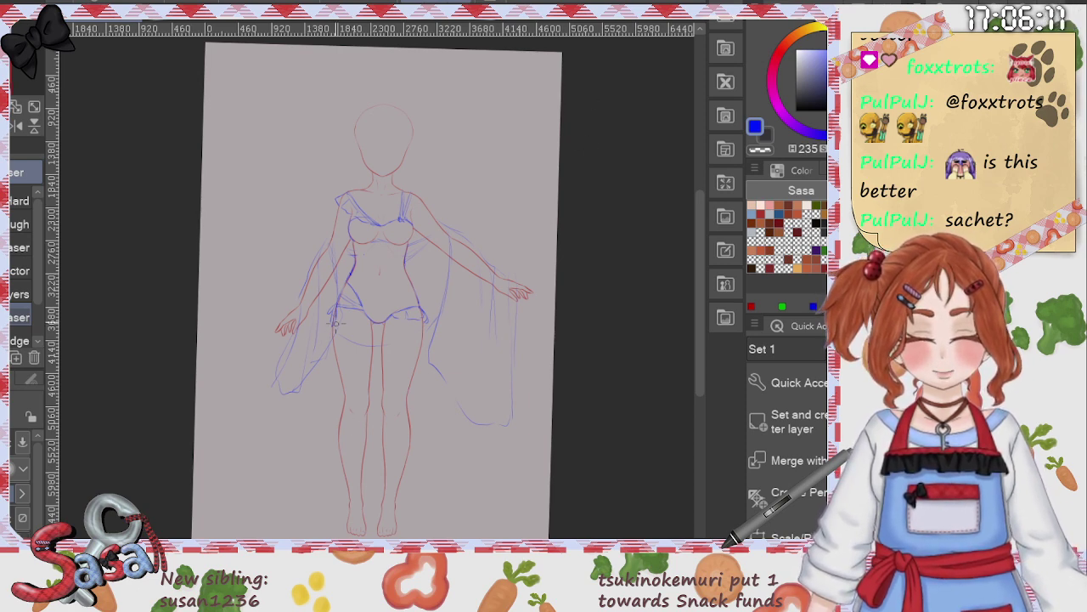
key("p")
scroll(415, 256, "up", 7)
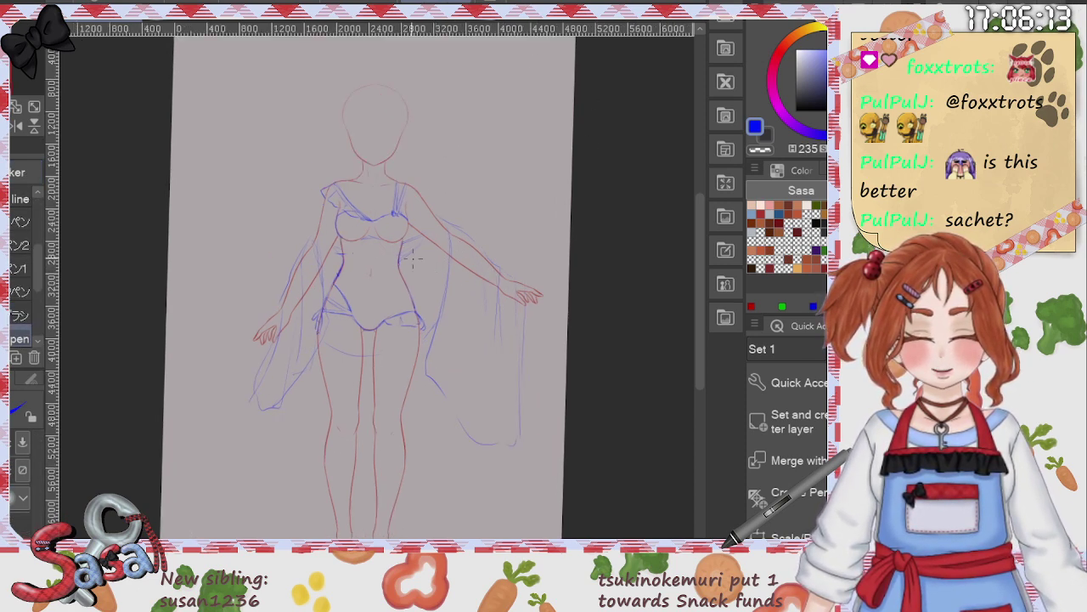
key("p")
scroll(703, 294, "down", 3)
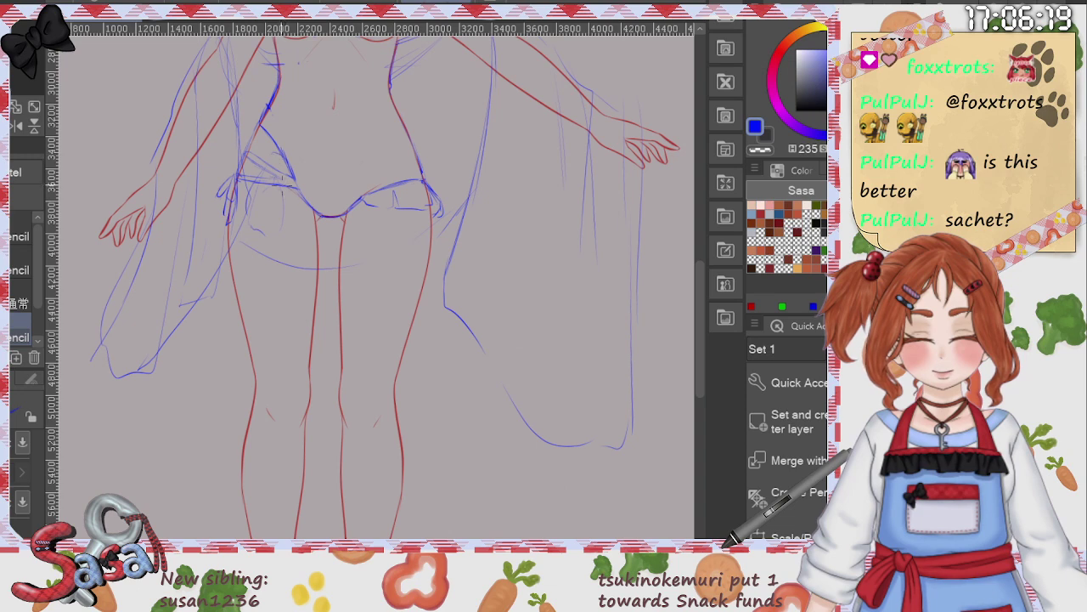
left_click_drag(271, 156, 294, 176)
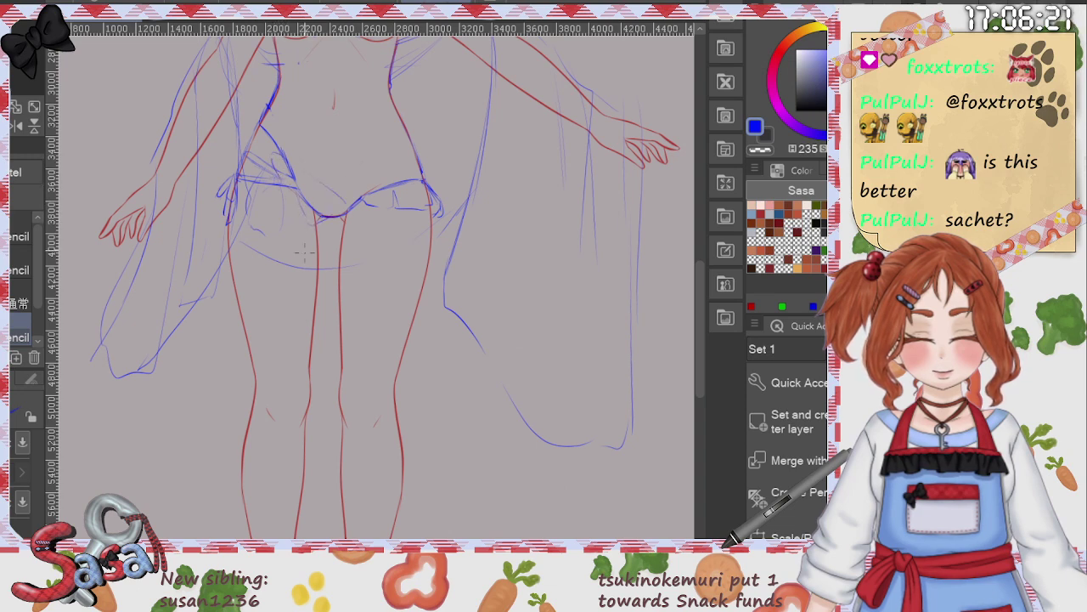
left_click_drag(352, 318, 431, 345)
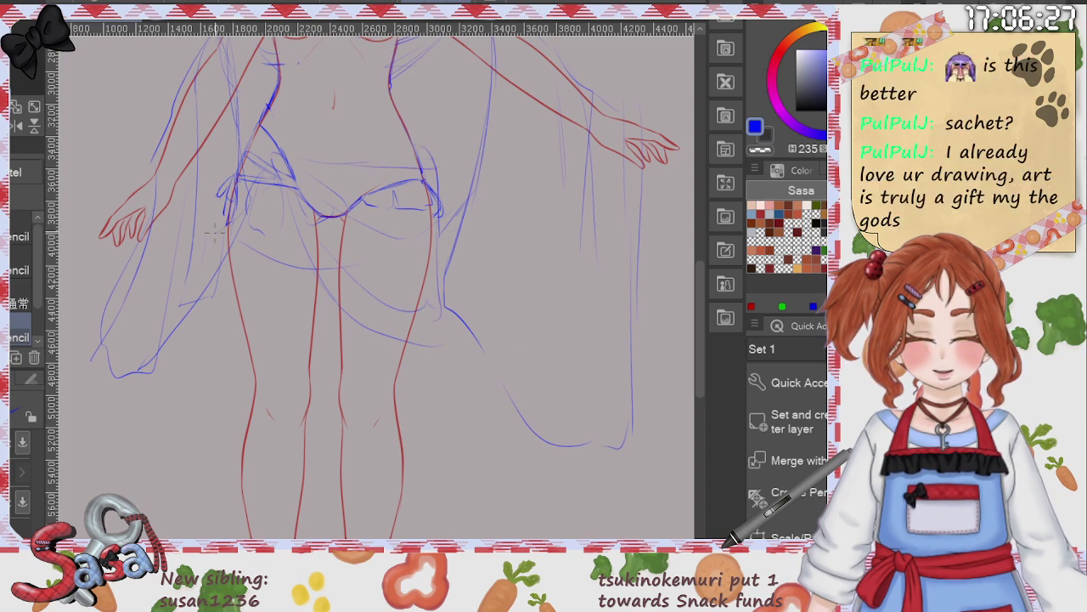
left_click_drag(229, 166, 219, 204)
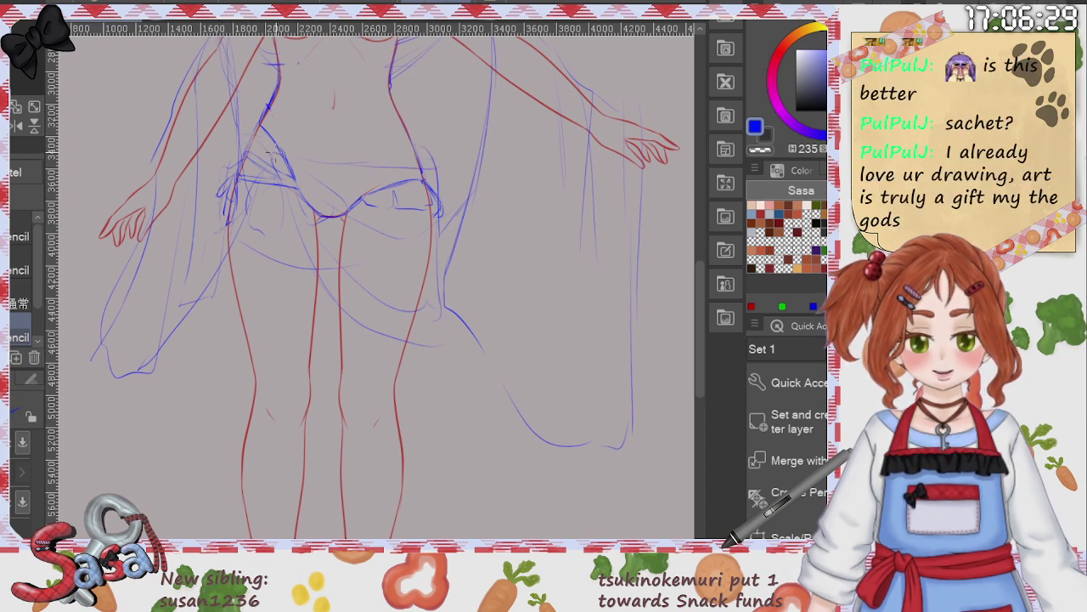
left_click_drag(248, 140, 229, 176)
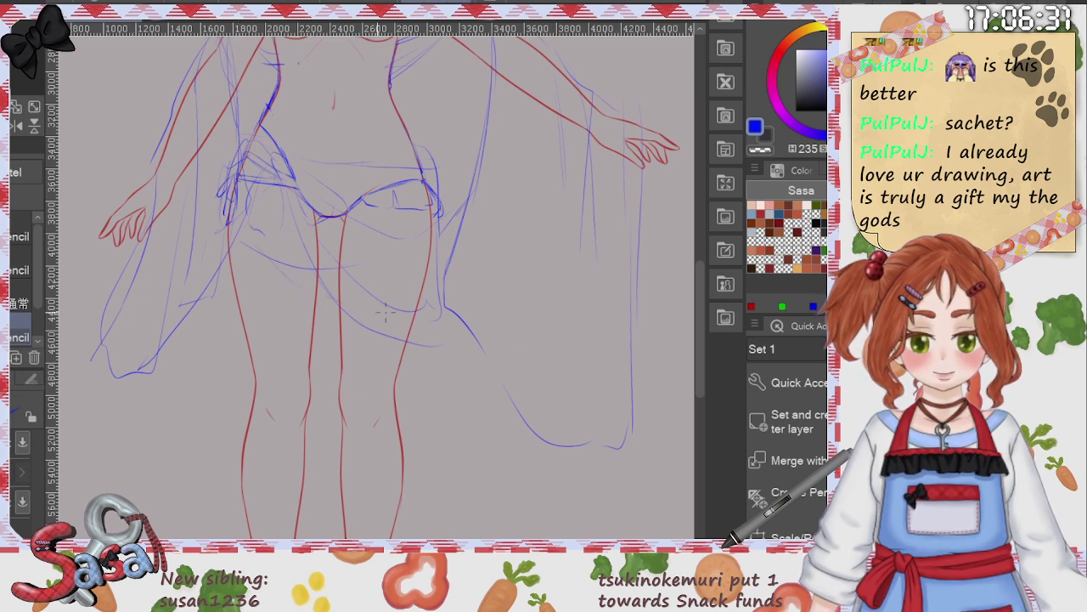
Step: Erase the shawl drapes hanging from both arms, keeping the swimsuit and the rough sarong
scroll(534, 396, "down", 3)
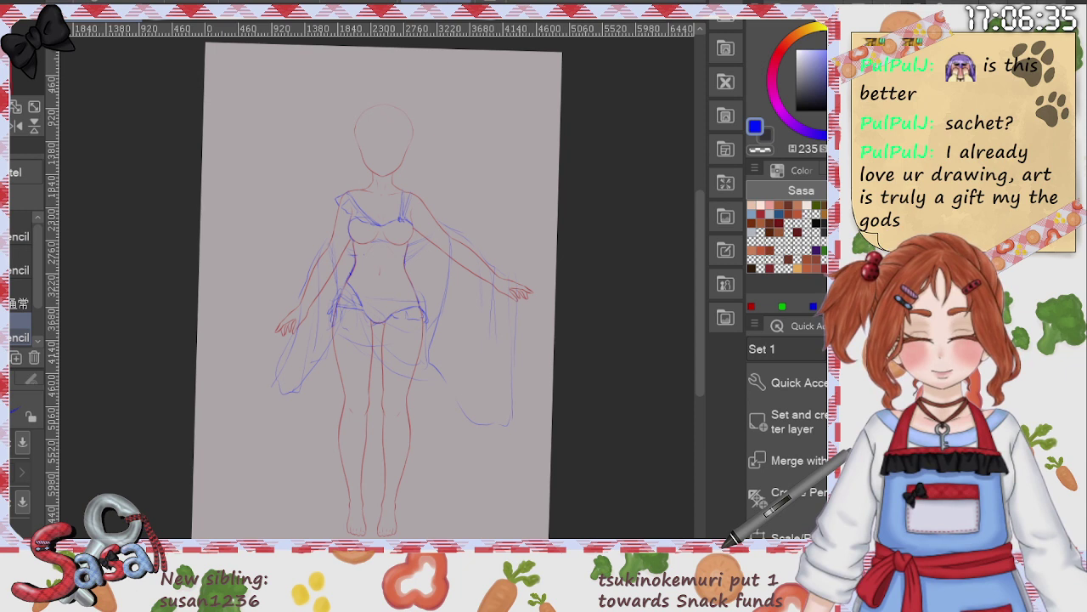
key("e")
left_click_drag(285, 393, 314, 367)
left_click_drag(317, 272, 301, 293)
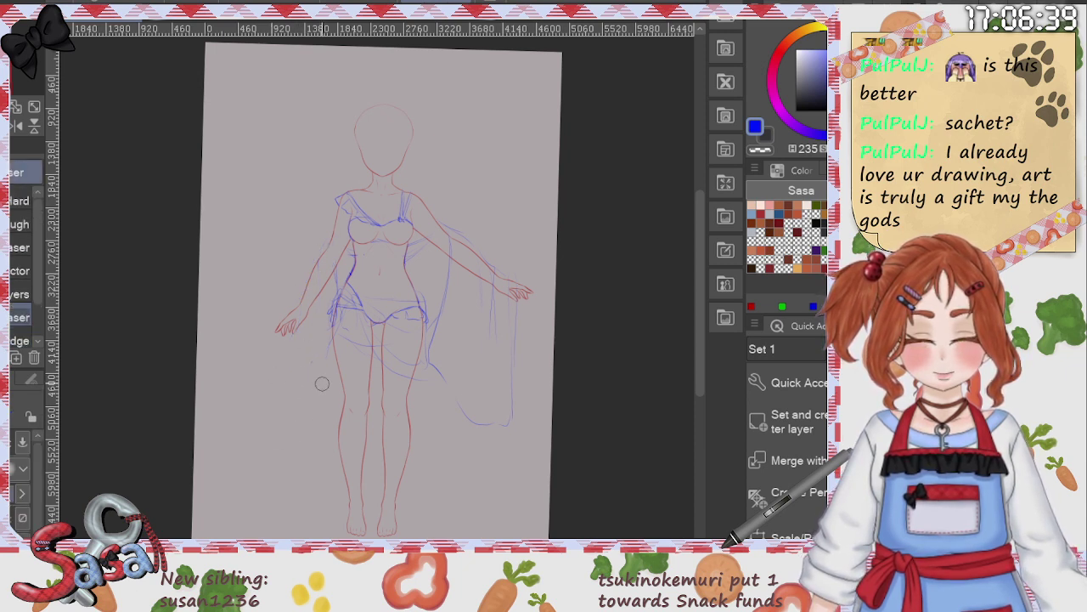
mouse_move(451, 276)
left_mouse_down()
mouse_move(465, 349)
mouse_move(497, 392)
mouse_move(456, 348)
mouse_move(443, 312)
mouse_move(453, 405)
mouse_move(444, 340)
mouse_move(505, 359)
mouse_move(492, 256)
mouse_move(442, 253)
left_mouse_up()
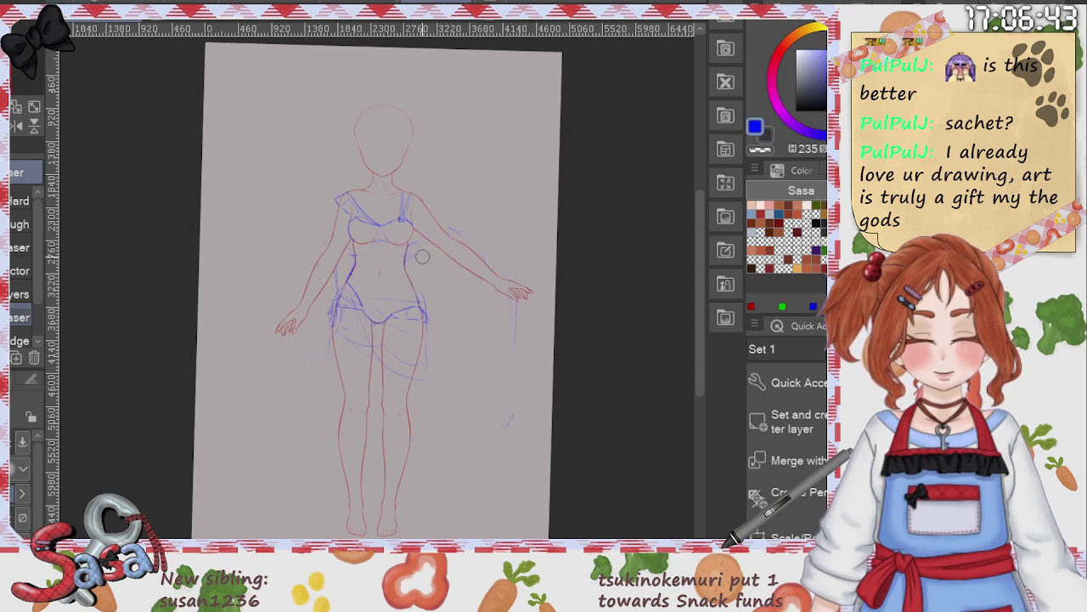
Step: Draw the sarong in bolder blue lines over the rough, with a curved waistband, sweeping folds and a diagonal hem
scroll(386, 276, "up", 4)
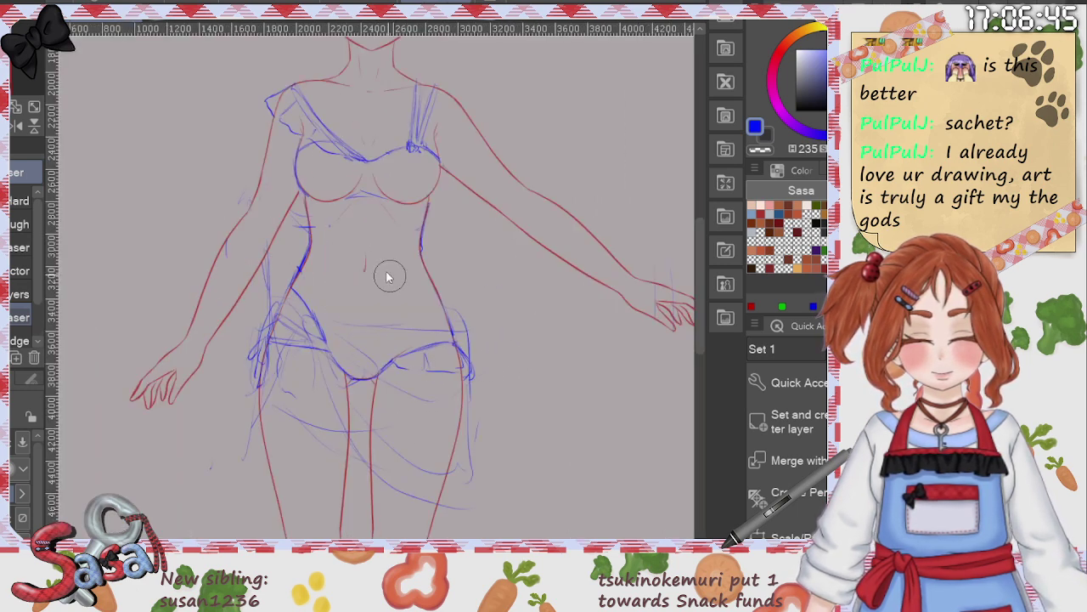
scroll(386, 276, "up", 1)
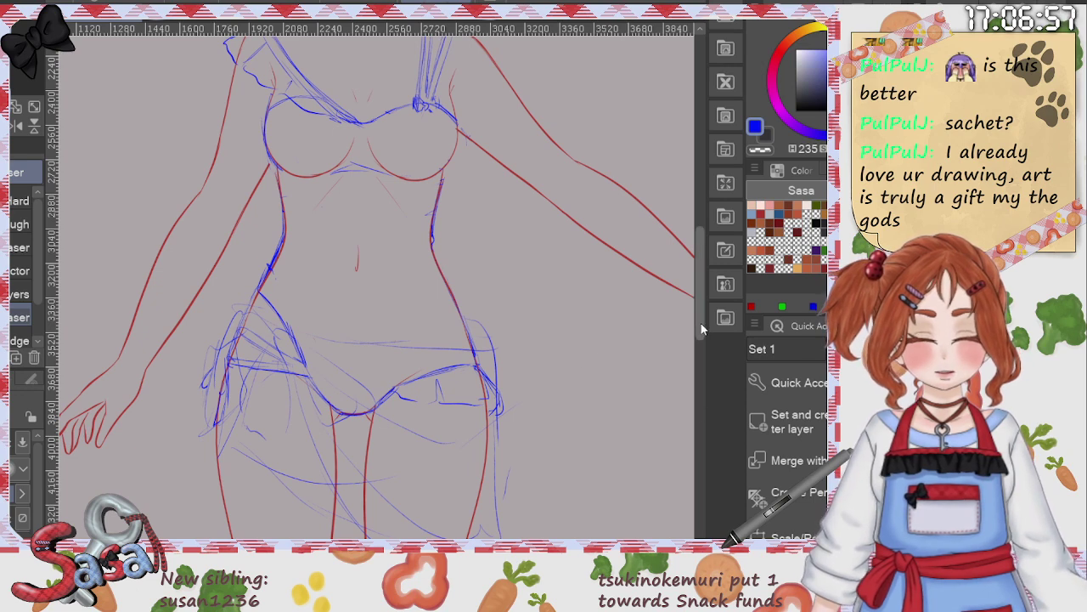
scroll(448, 372, "down", 3)
key("p")
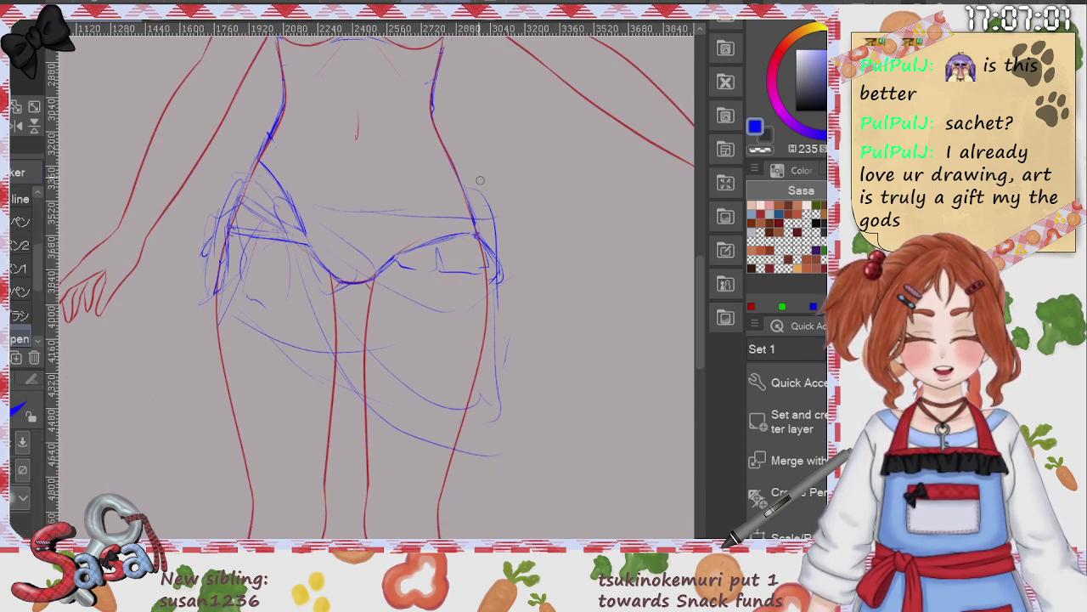
mouse_move(291, 231)
left_mouse_down()
mouse_move(372, 392)
mouse_move(438, 436)
left_mouse_up()
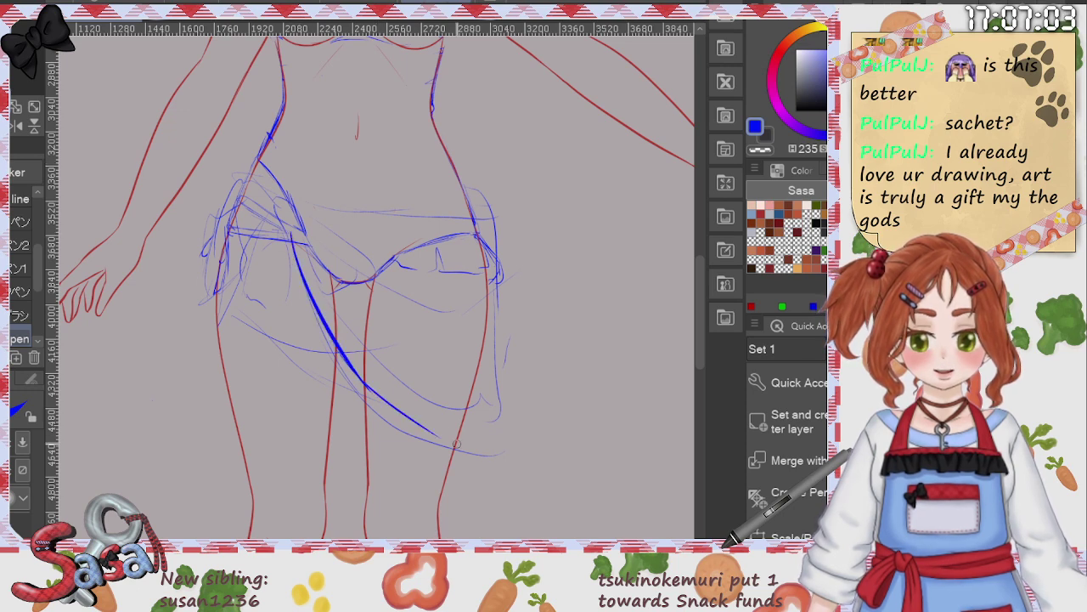
left_click_drag(308, 212, 464, 229)
left_click_drag(347, 223, 495, 219)
left_click_drag(499, 307, 495, 345)
left_click_drag(346, 263, 500, 310)
left_click_drag(350, 312, 501, 387)
mouse_move(496, 345)
left_mouse_down()
mouse_move(493, 425)
mouse_move(441, 436)
mouse_move(487, 448)
mouse_move(510, 423)
left_mouse_up()
left_click_drag(363, 389, 300, 360)
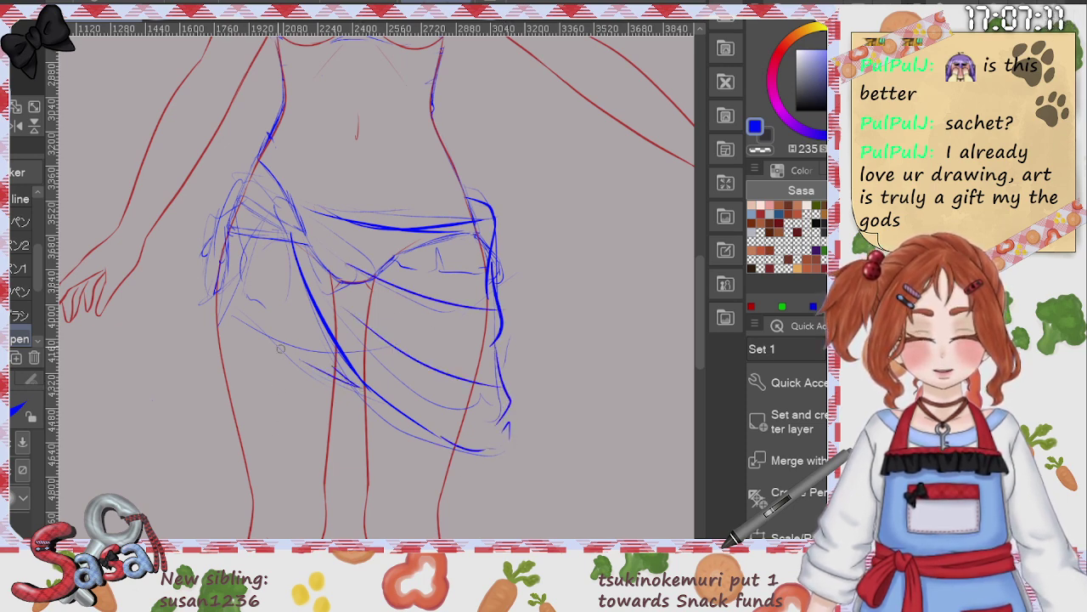
Step: Draw the sarong's knot with looped fabric and short hanging ends at the hip on the ruffled-shoulder side
mouse_move(266, 203)
left_mouse_down()
mouse_move(268, 228)
mouse_move(282, 235)
mouse_move(260, 217)
mouse_move(230, 242)
mouse_move(222, 288)
mouse_move(269, 219)
mouse_move(255, 292)
mouse_move(236, 226)
mouse_move(301, 260)
left_mouse_up()
mouse_move(285, 197)
left_mouse_down()
mouse_move(340, 255)
mouse_move(317, 294)
left_mouse_up()
mouse_move(272, 231)
left_mouse_down()
mouse_move(207, 305)
mouse_move(224, 201)
mouse_move(237, 182)
mouse_move(312, 192)
mouse_move(259, 191)
mouse_move(286, 201)
left_mouse_up()
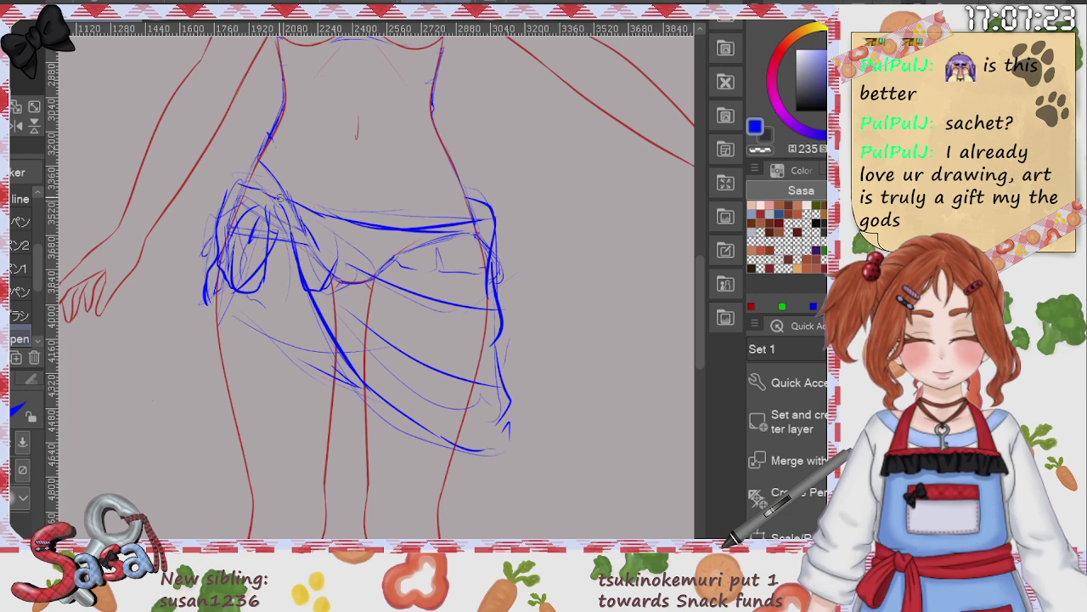
scroll(377, 130, "down", 6)
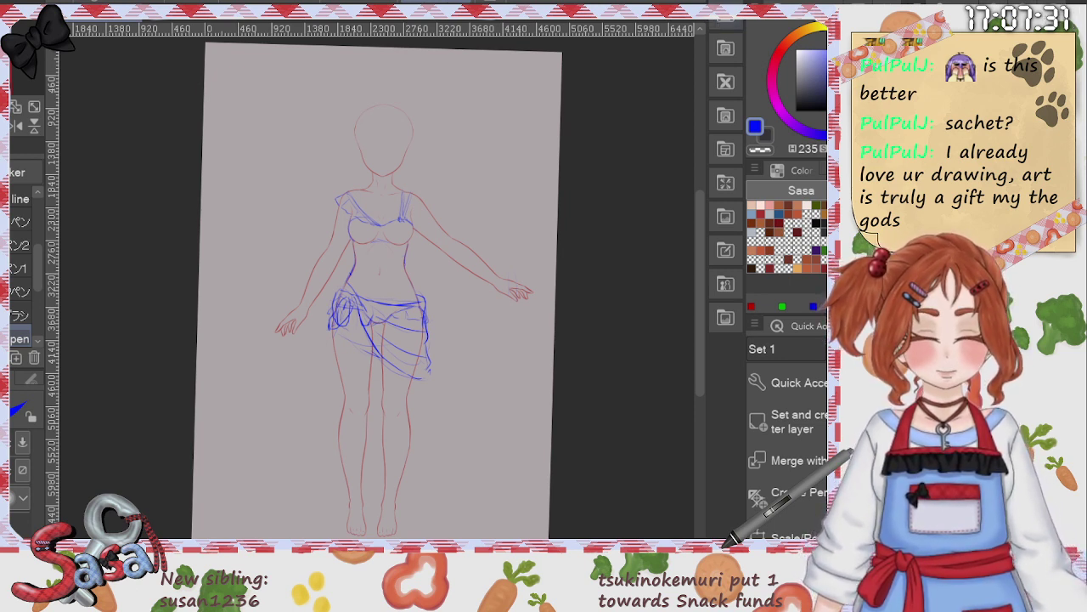
Step: Remove the sarong with its knot, and erase the leftover hem curve across the upper thighs
key("Delete")
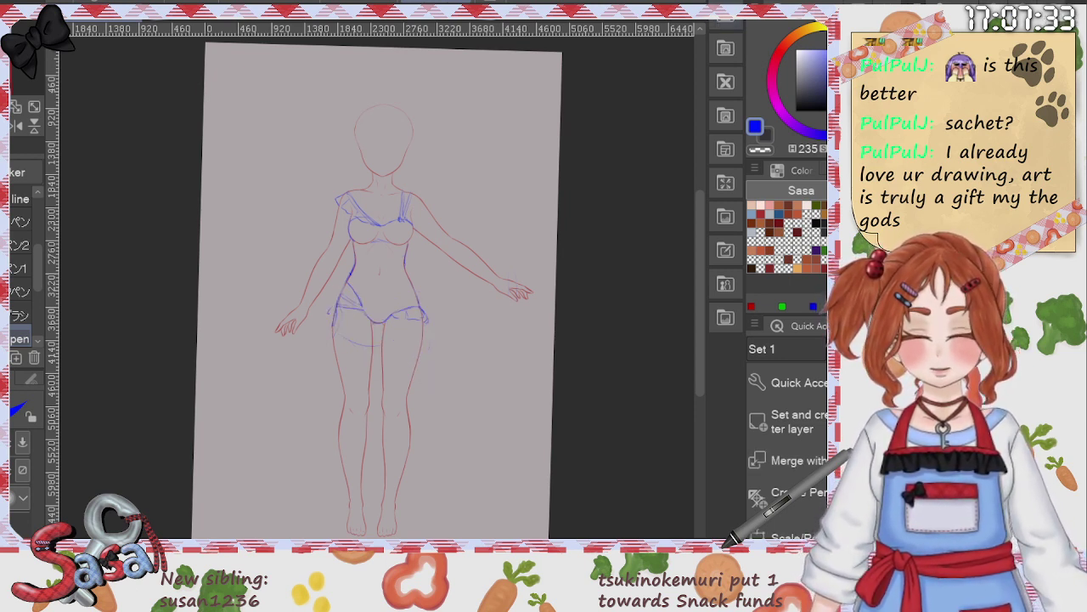
key("ctrl+shift+n")
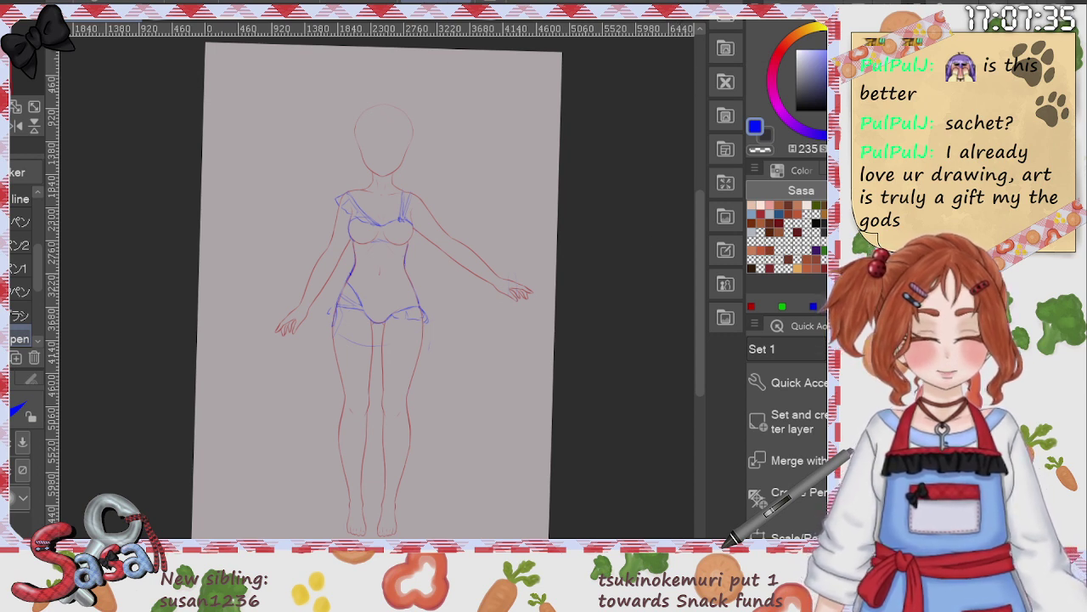
key("e")
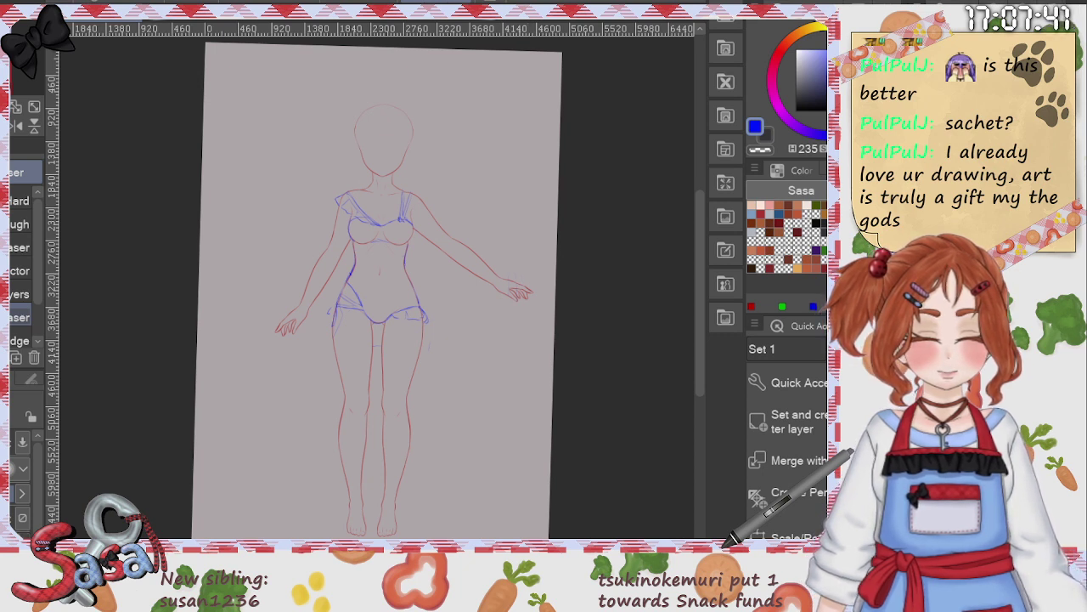
Step: Sketch a blue shawl drape hanging from the arm on the ruffled-shoulder side to mid-thigh, with inner folds
key("p")
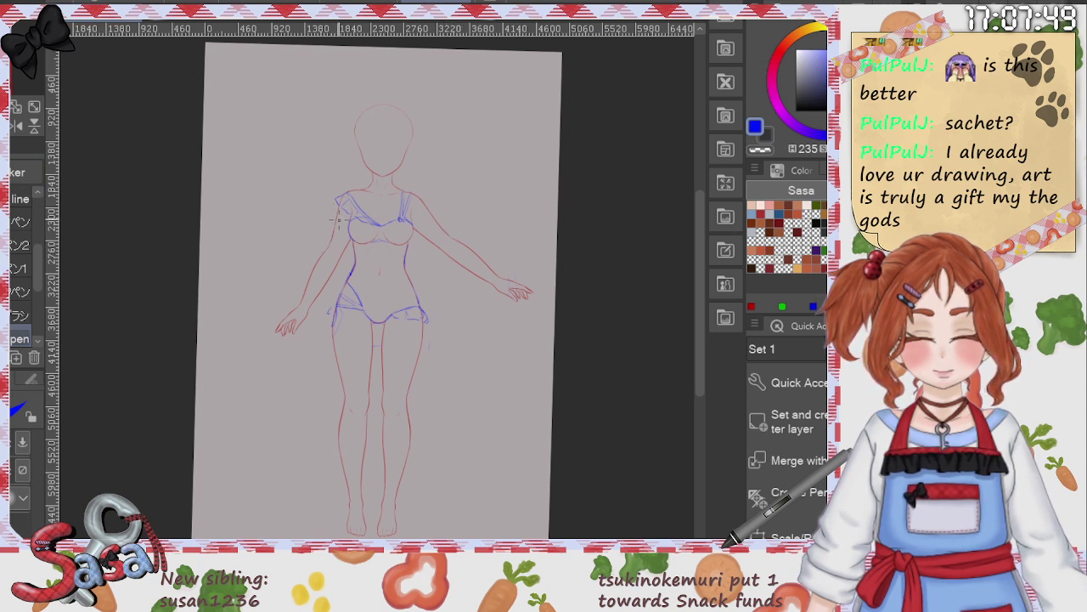
left_click_drag(299, 289, 287, 380)
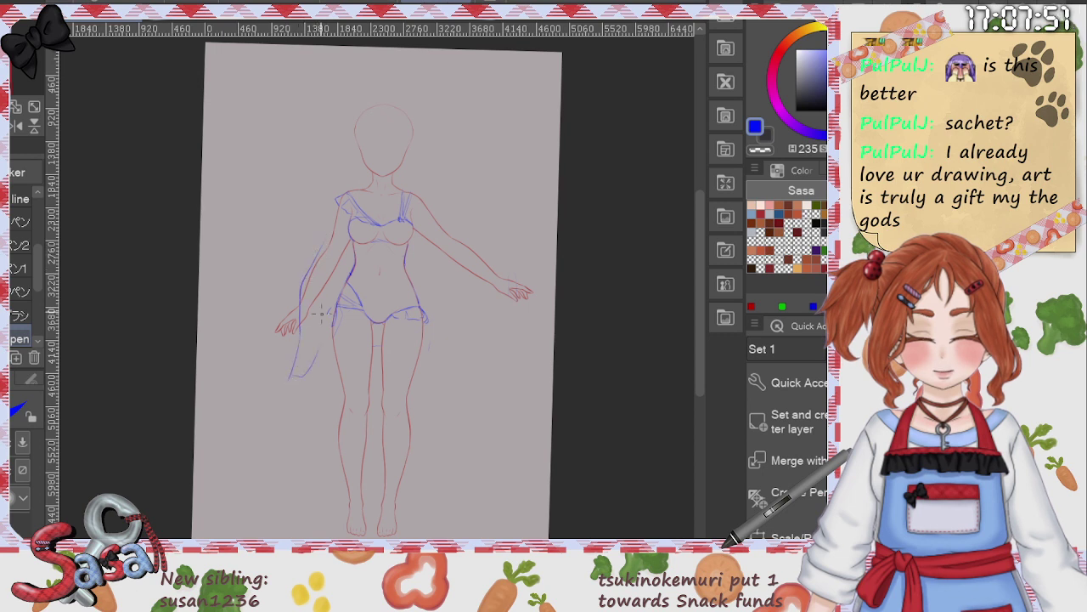
left_click_drag(321, 314, 310, 381)
left_click_drag(341, 288, 333, 344)
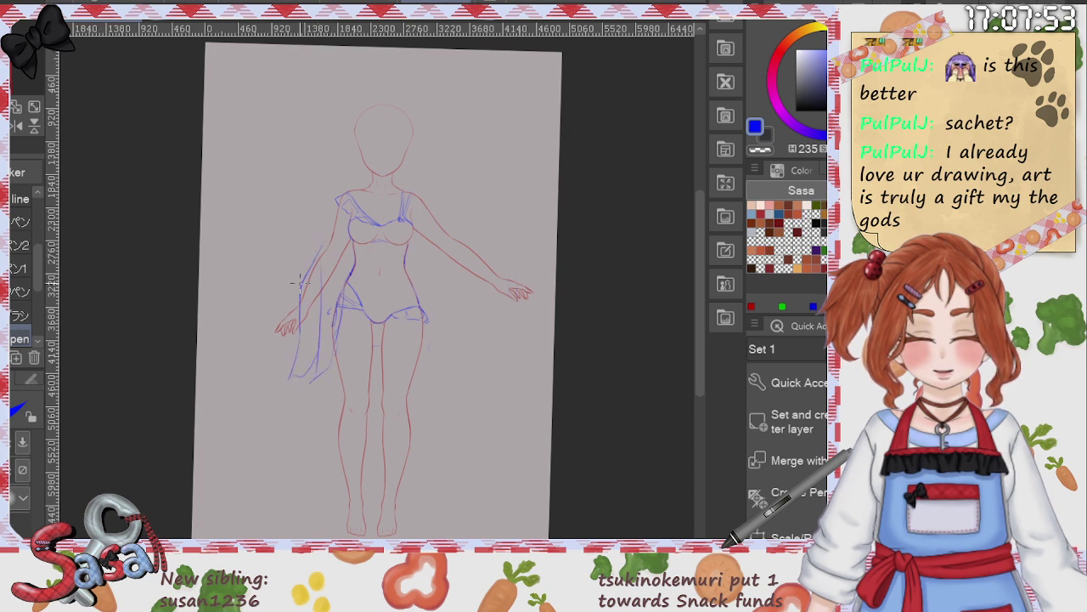
left_click_drag(299, 282, 285, 381)
Step: Carry the shawl across below the bust to the outstretched arm, and sketch its long drape with folds and a pointed lower corner
left_click_drag(353, 246, 432, 245)
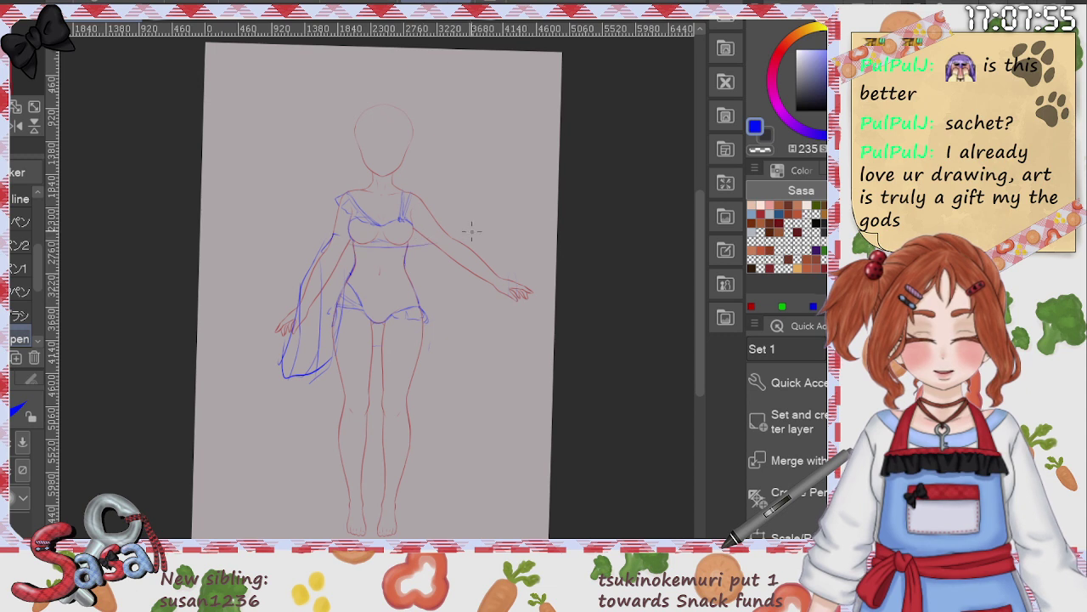
left_click_drag(457, 297, 444, 382)
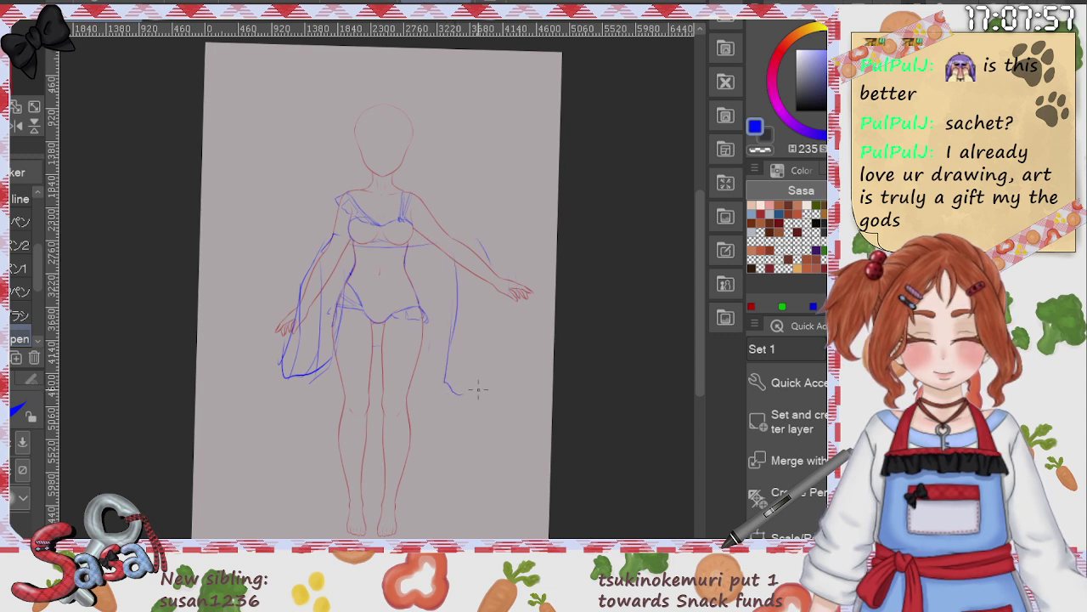
mouse_move(481, 245)
left_mouse_down()
mouse_move(516, 281)
mouse_move(482, 330)
left_mouse_up()
left_click_drag(495, 297, 496, 331)
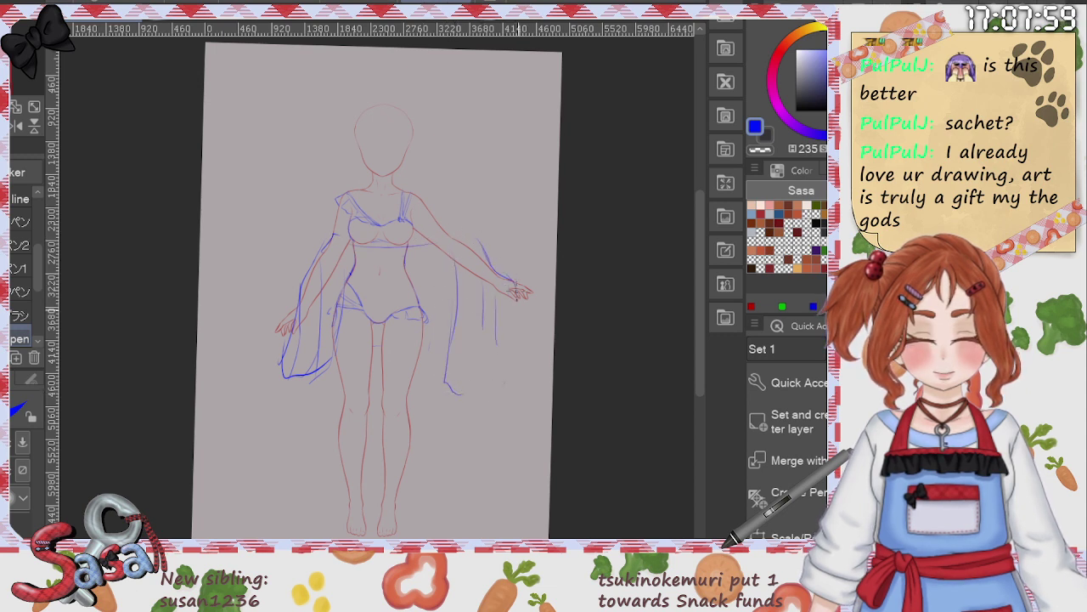
left_click_drag(517, 294, 520, 323)
left_click_drag(511, 409, 486, 408)
Step: Add horizontal shawl lines at the waist and upper thighs, and erase the parts crossing in front of the body
left_click_drag(340, 322, 383, 333)
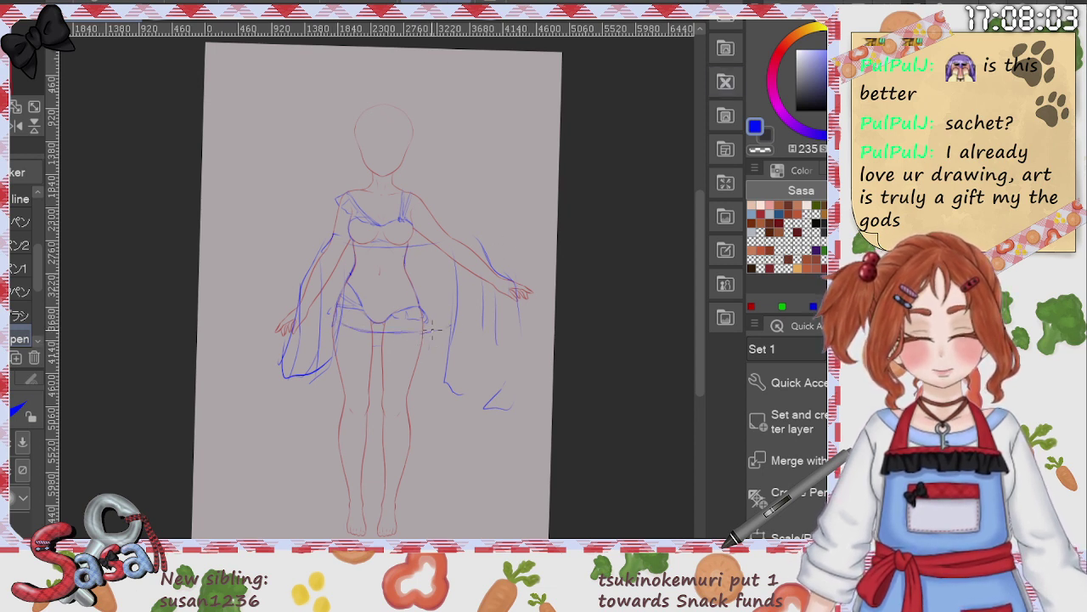
left_click_drag(350, 270, 424, 266)
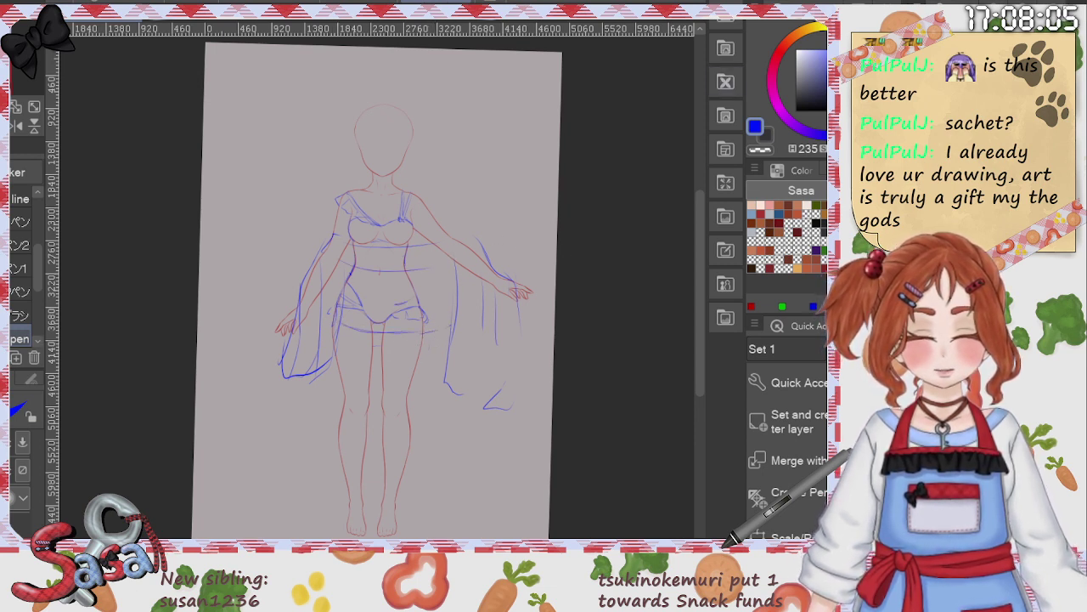
key("e")
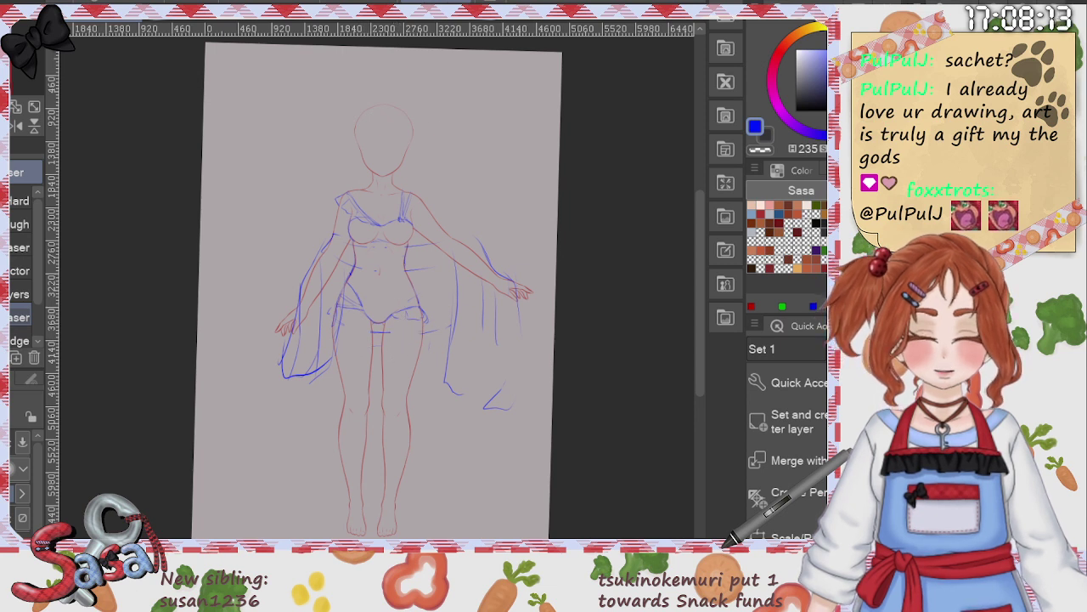
key("p")
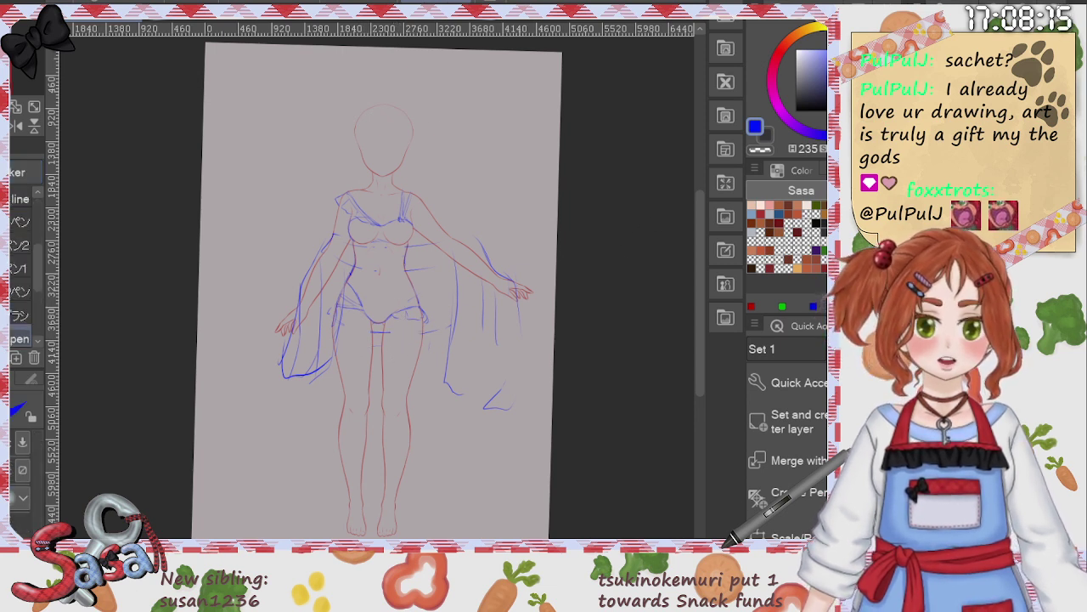
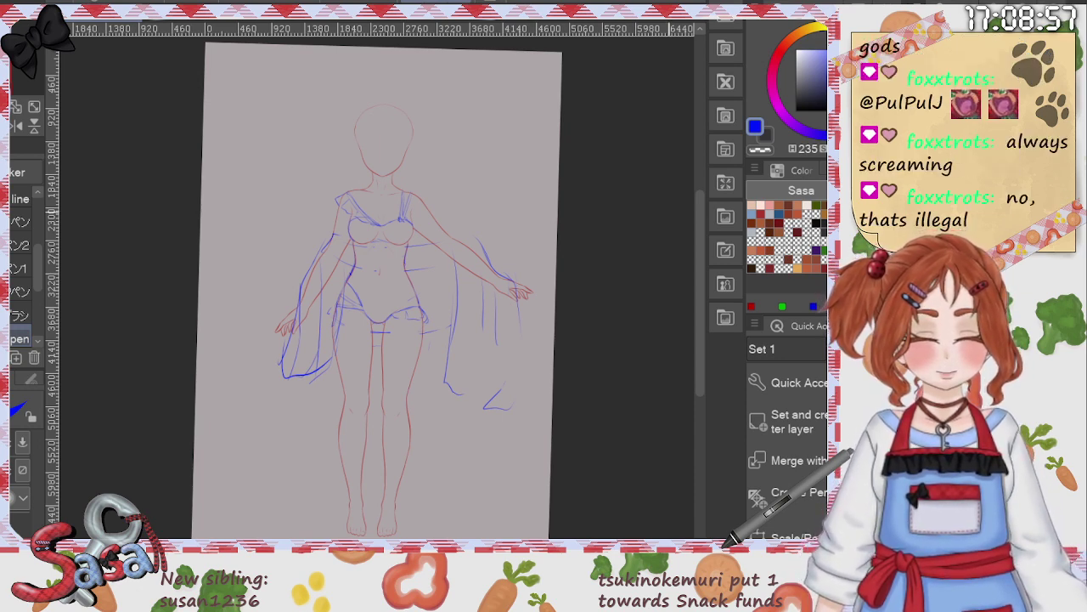
scroll(697, 288, "up", 2)
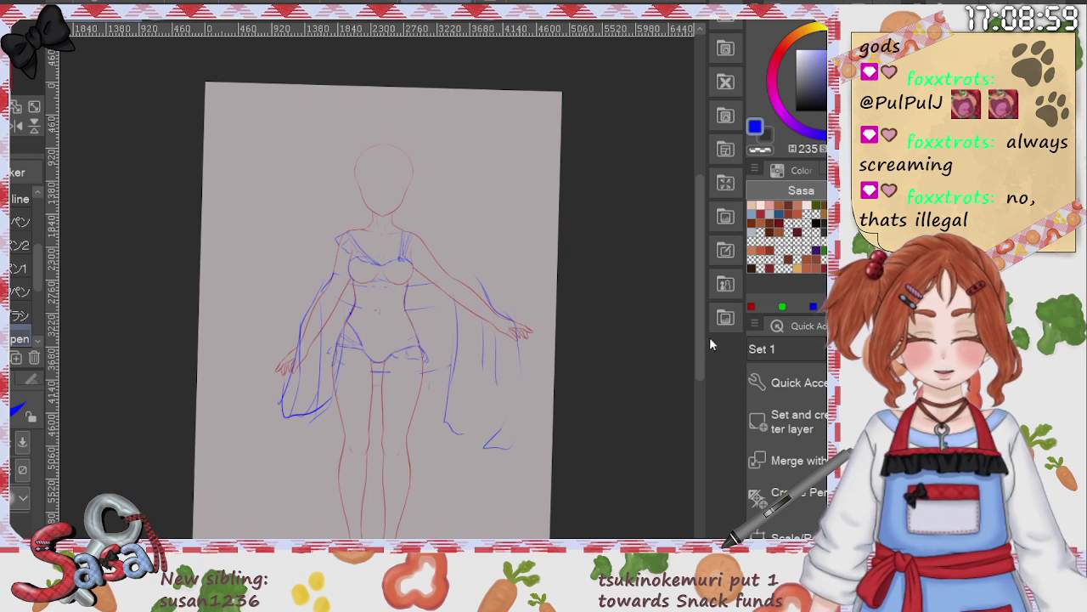
scroll(701, 346, "down", 3)
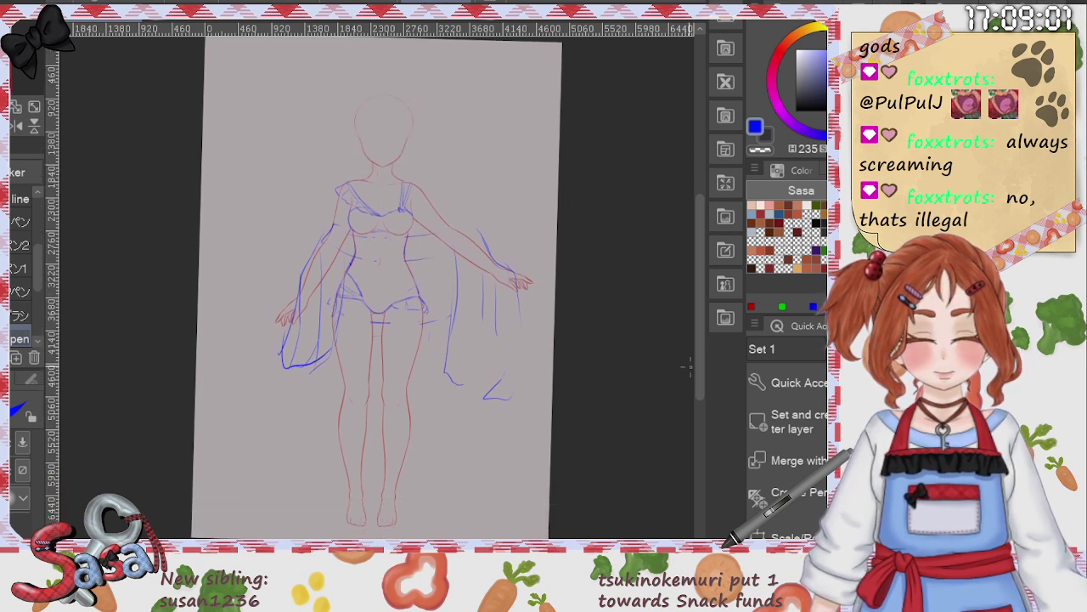
scroll(698, 323, "up", 1)
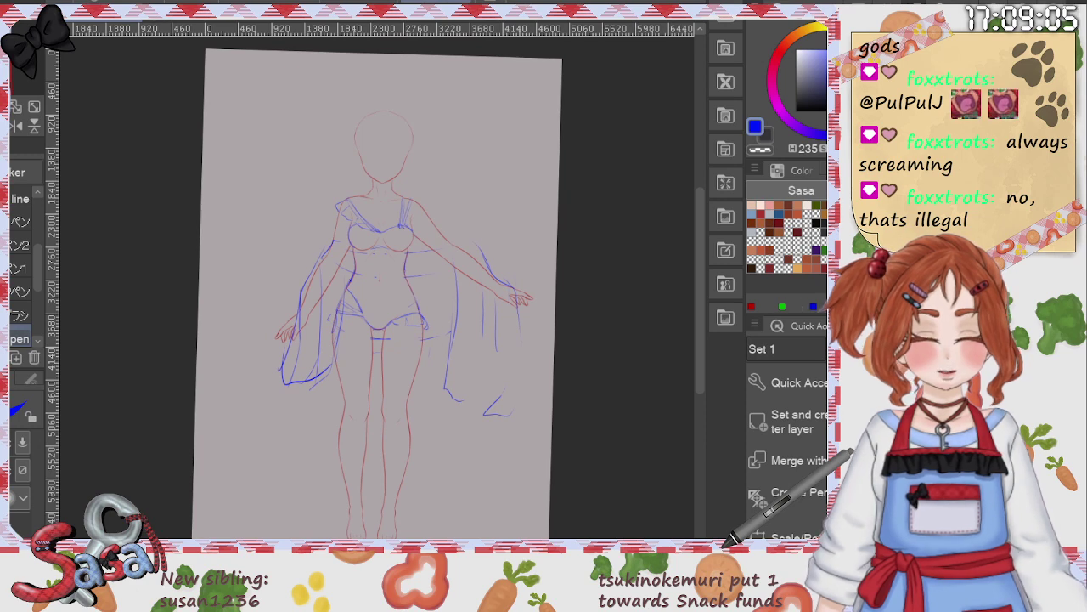
left_click_drag(698, 363, 698, 382)
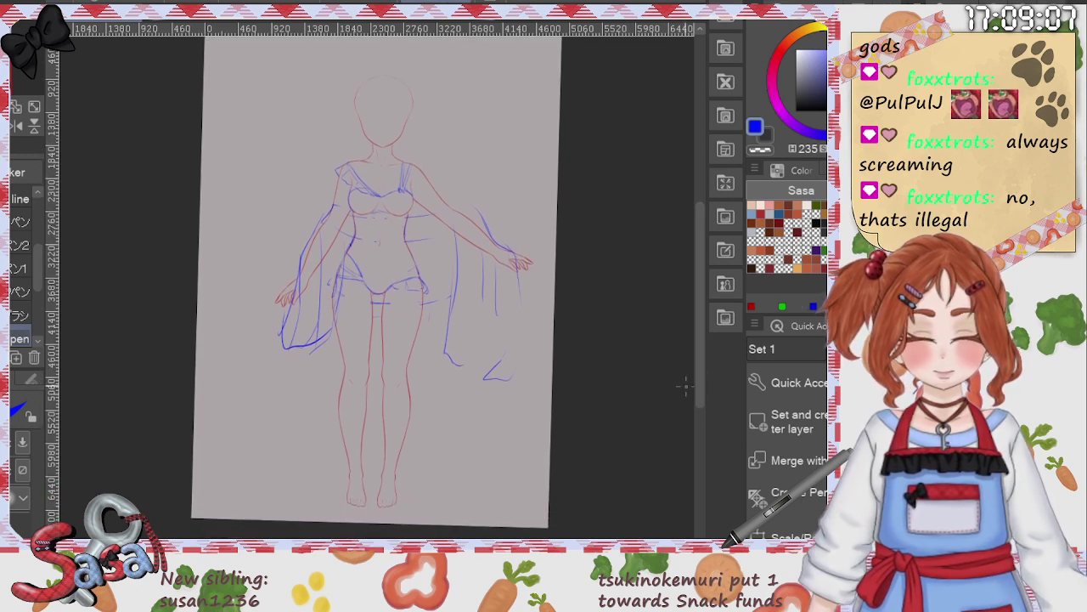
scroll(432, 390, "up", 1)
scroll(431, 390, "up", 3)
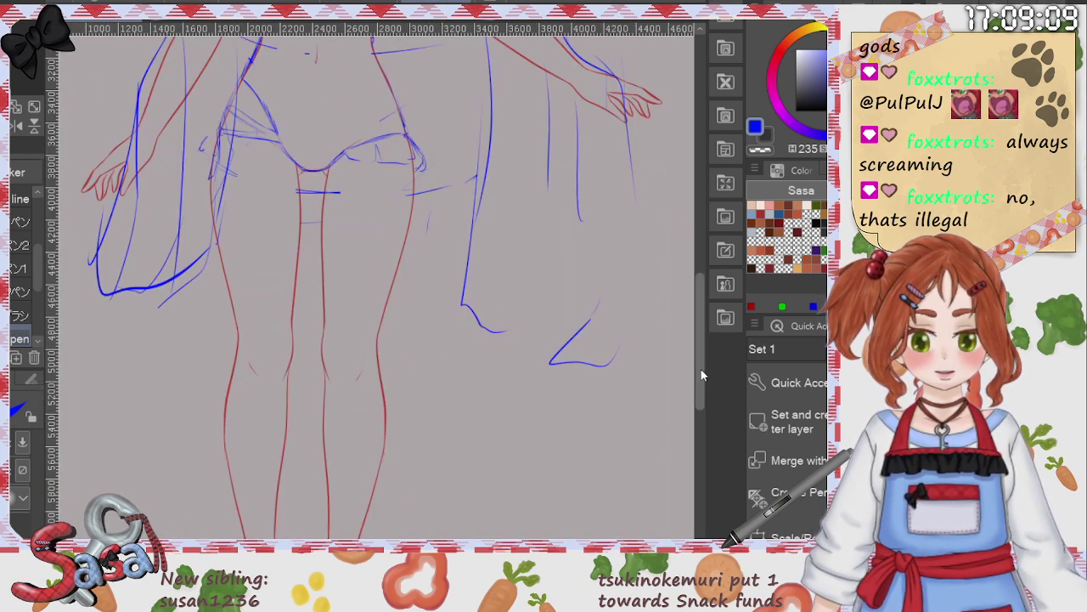
scroll(695, 283, "up", 4)
left_click_drag(695, 283, 704, 398)
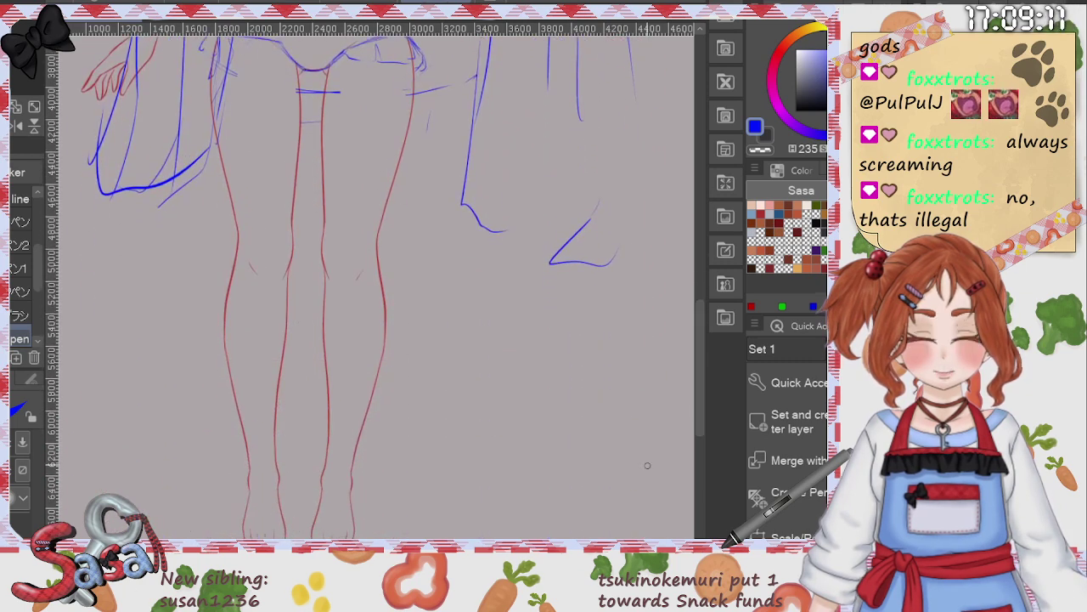
key("p")
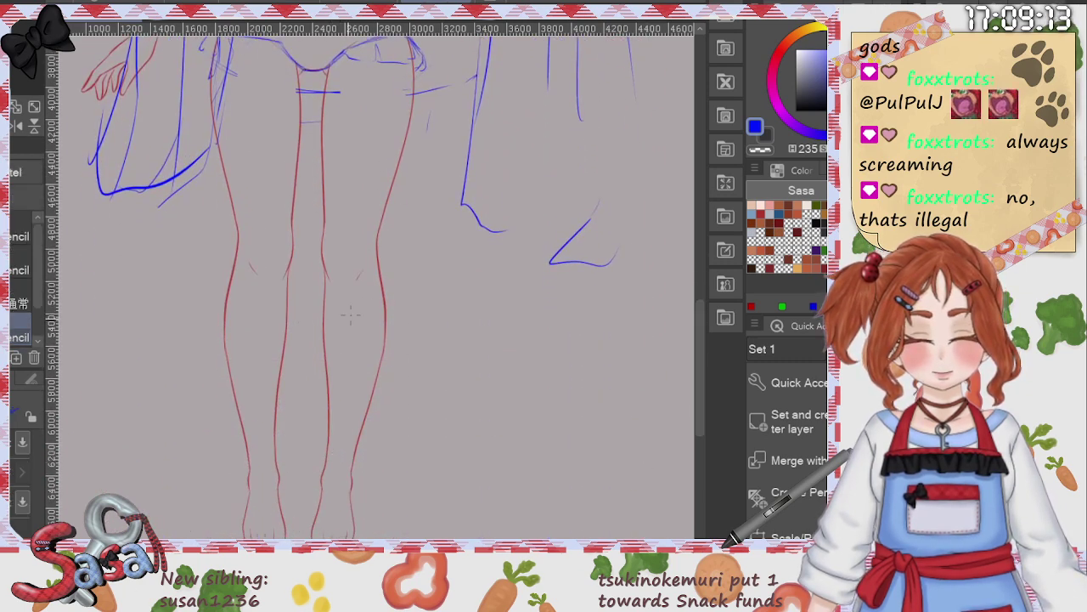
key("p")
Step: Using a vertical symmetry guide, sketch a central bang strand on the forehead and looped low pigtails on both sides of the jaw
left_click_drag(705, 381, 699, 234)
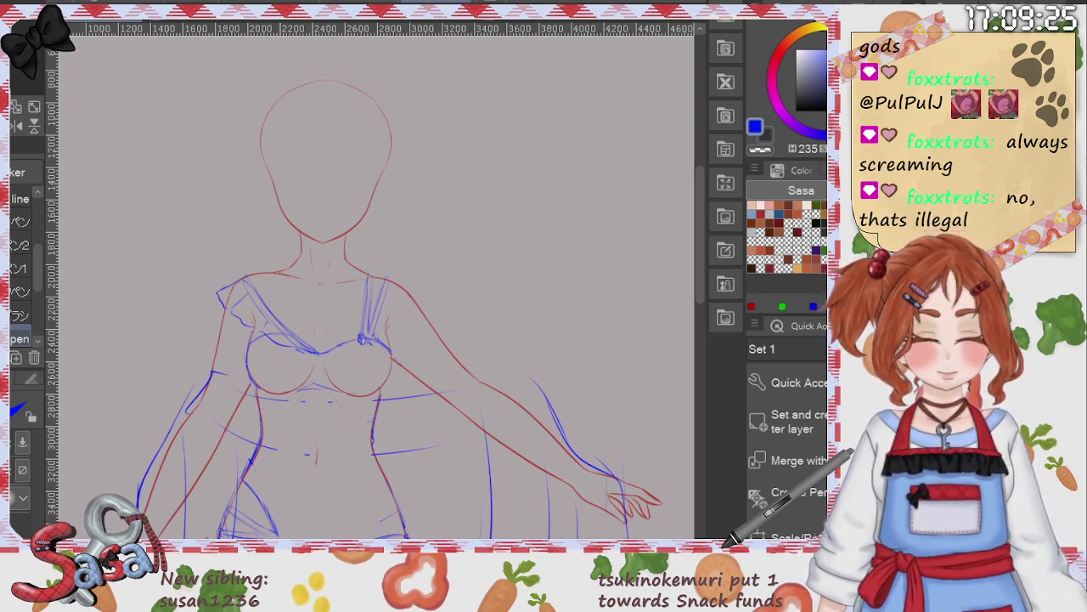
left_click_drag(700, 289, 701, 266)
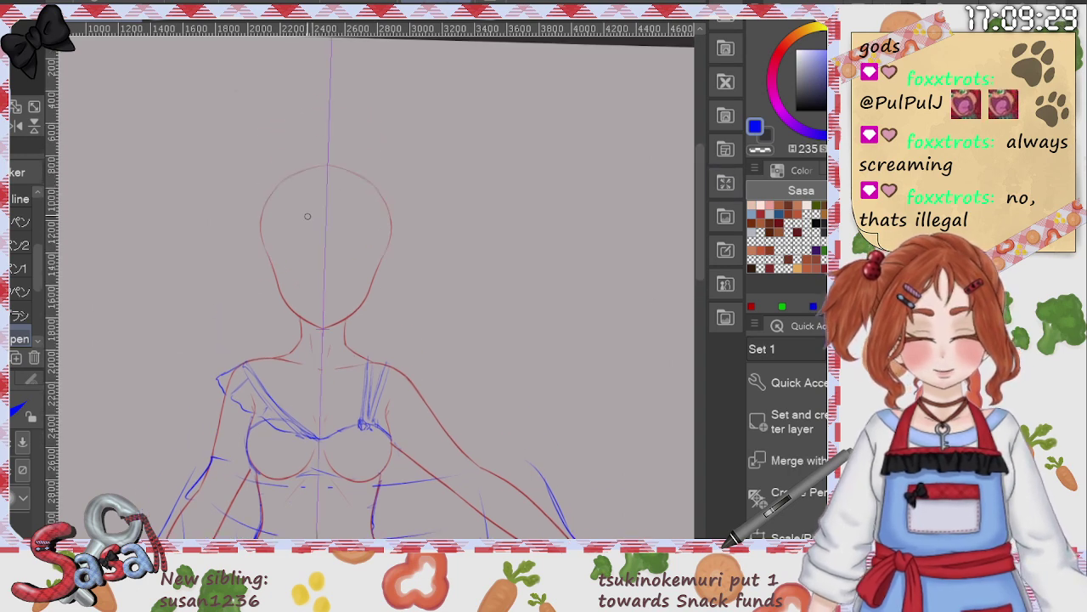
key("p")
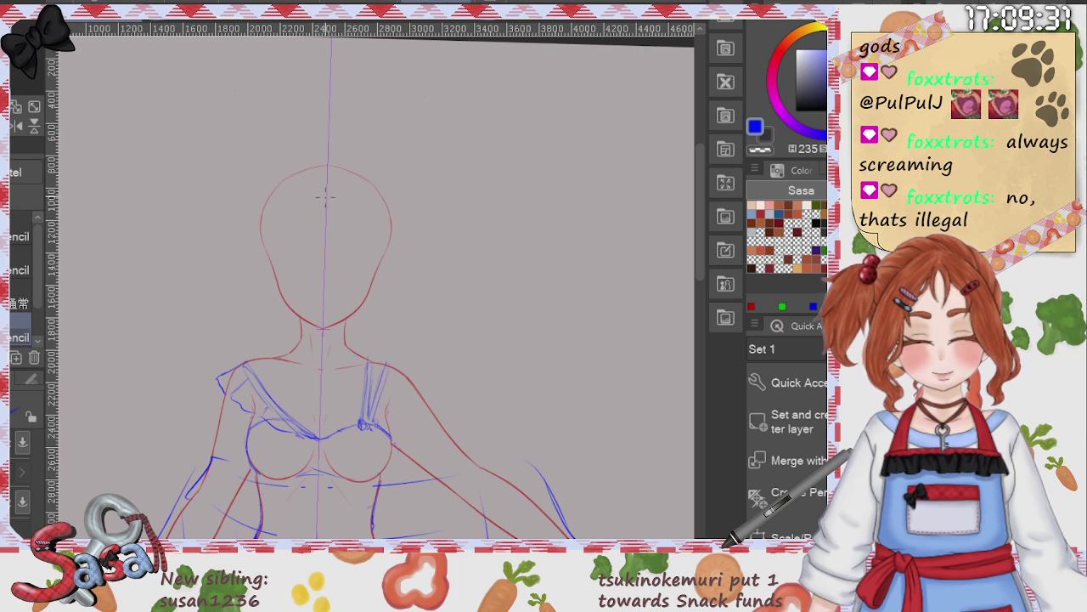
left_click_drag(318, 204, 319, 231)
left_click_drag(333, 204, 335, 234)
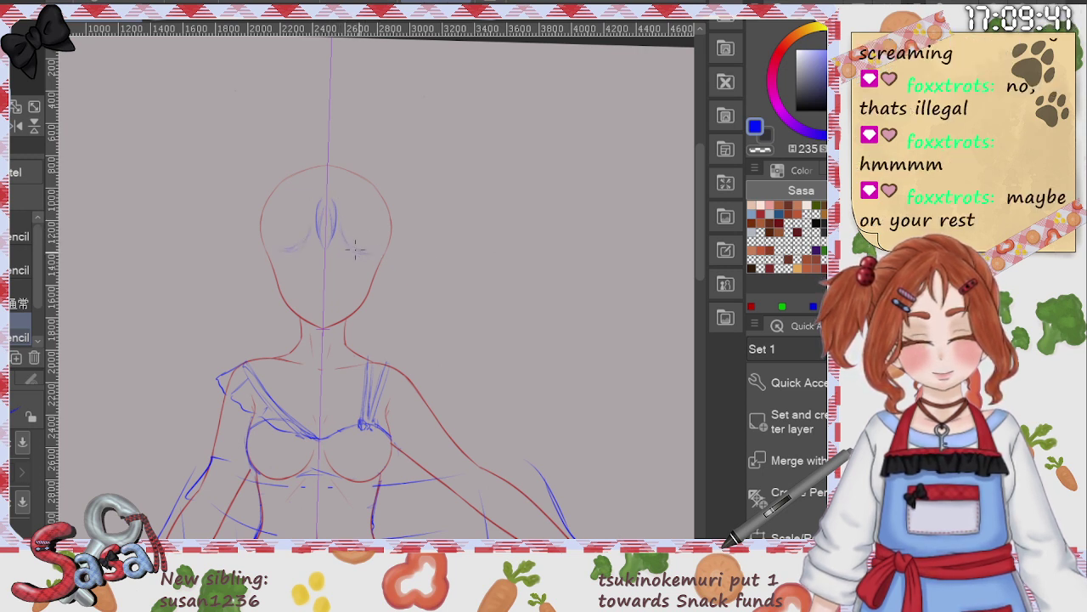
left_click_drag(356, 248, 391, 255)
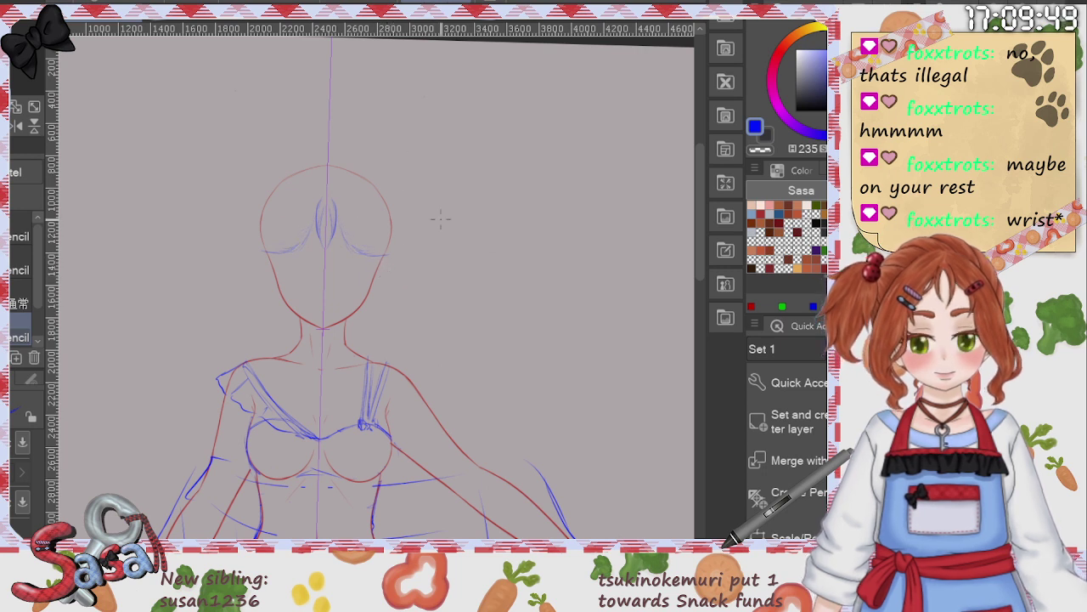
key("ctrl+z")
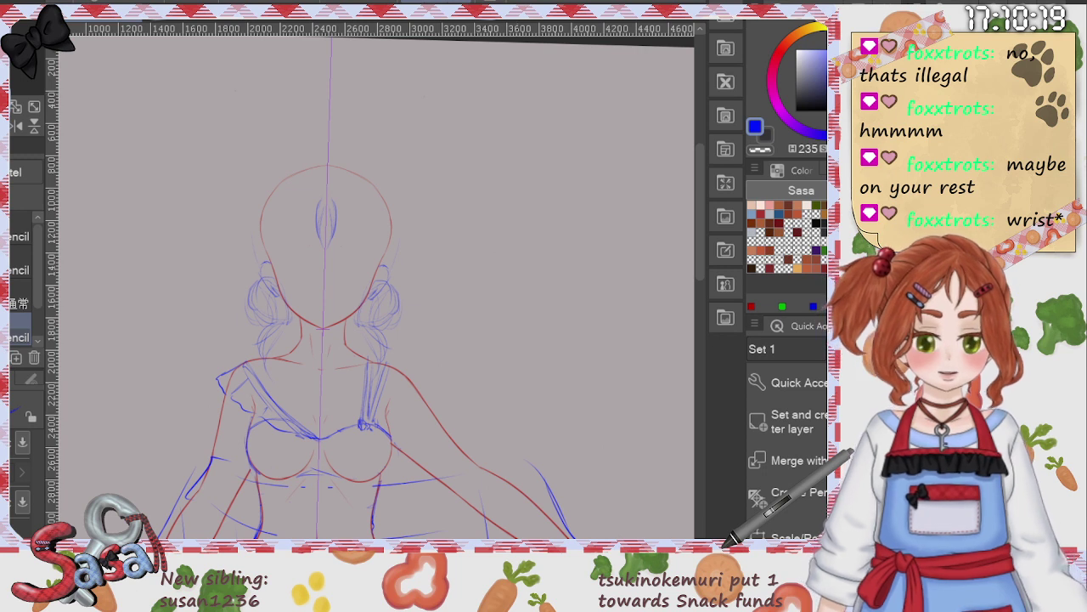
Step: Turn off the symmetry guide, and sketch swept bangs and an outer hair contour on the knotted-strap side of the head
key("ctrl+2")
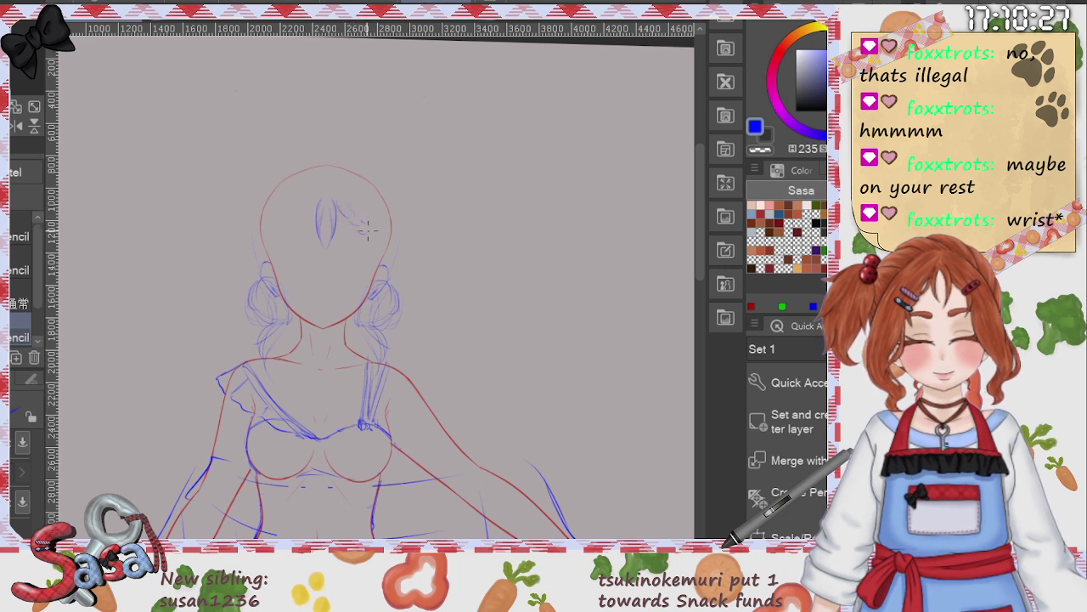
left_click_drag(372, 222, 382, 245)
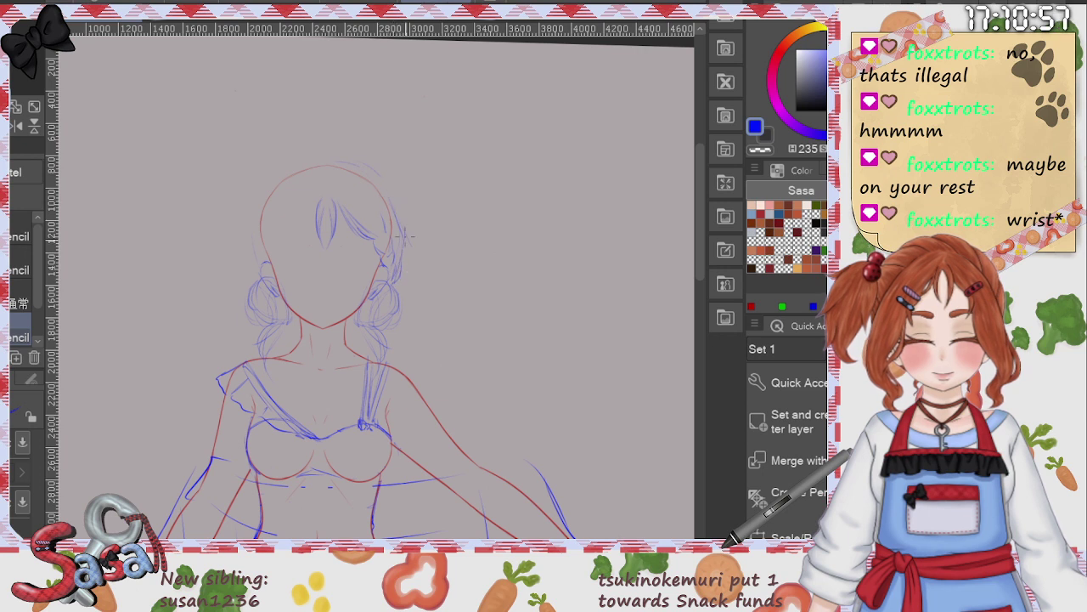
left_click_drag(405, 237, 395, 280)
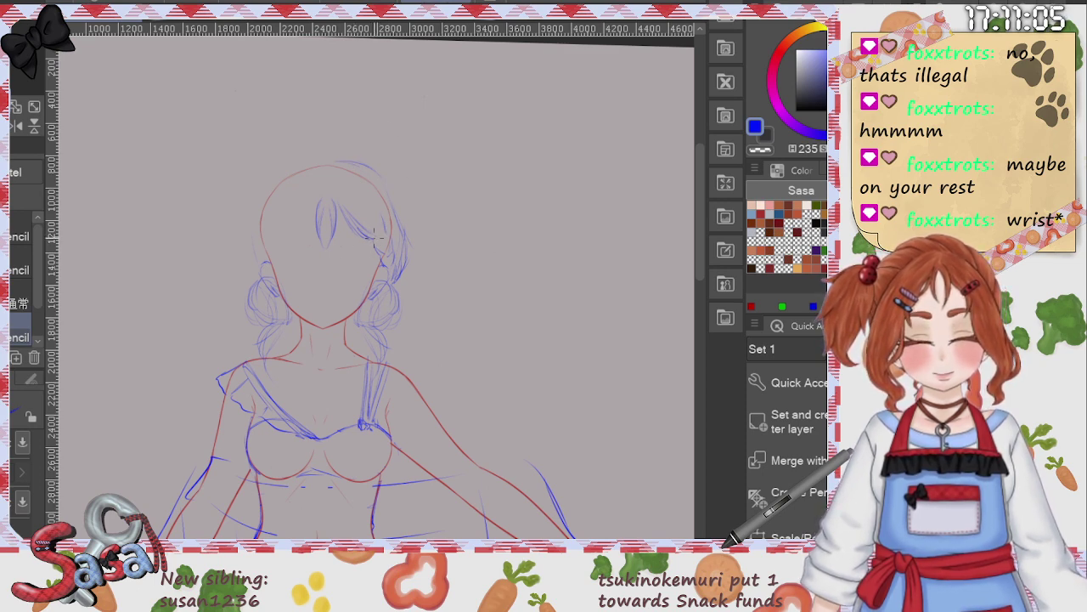
left_click_drag(373, 228, 384, 224)
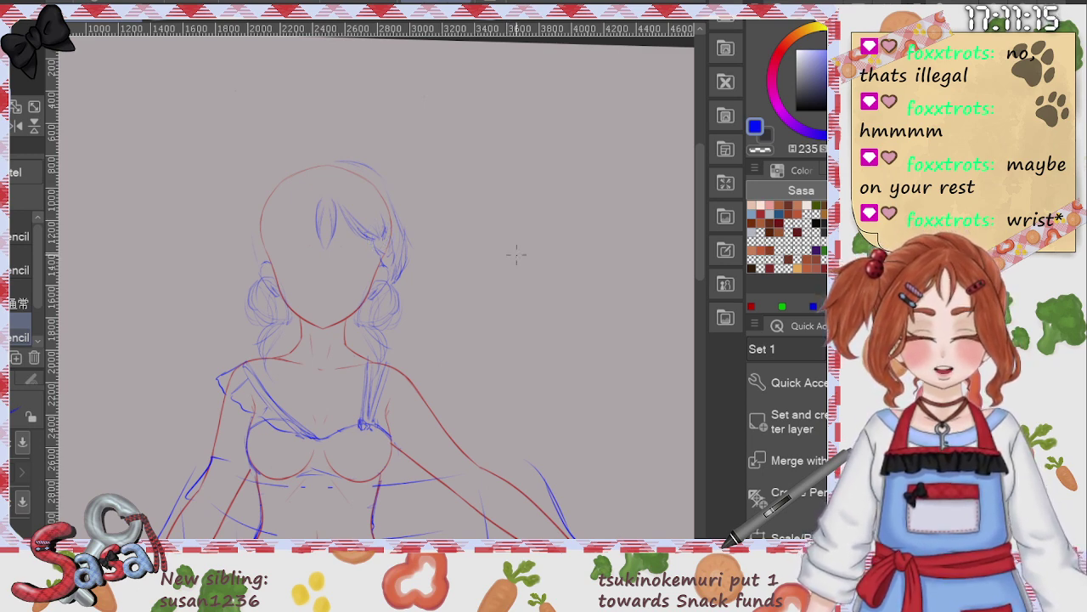
left_click_drag(700, 261, 717, 331)
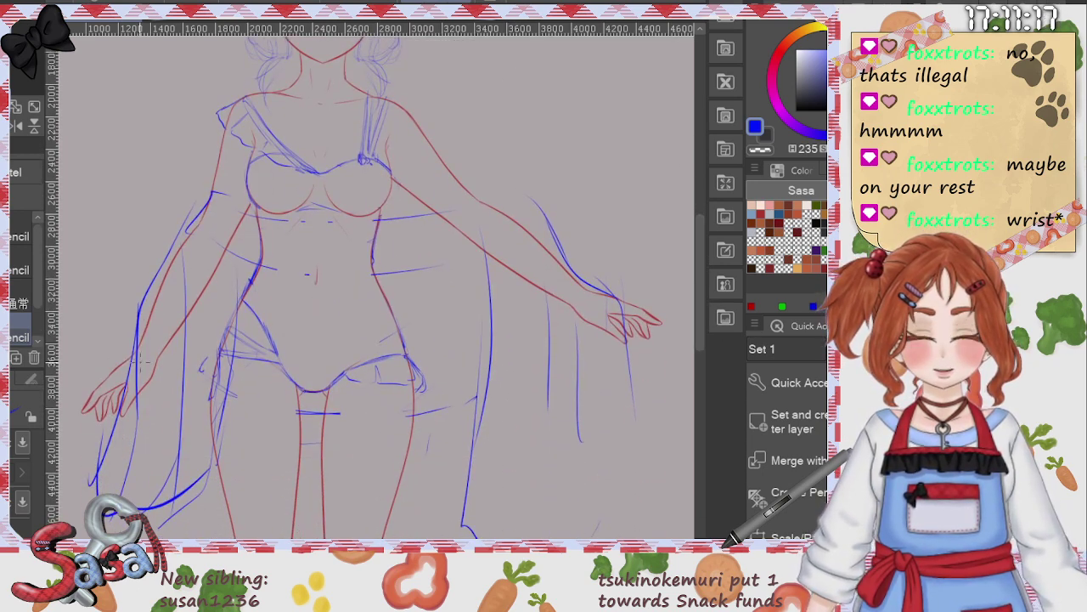
mouse_move(138, 366)
left_mouse_down()
mouse_move(131, 387)
mouse_move(161, 312)
left_mouse_up()
left_click_drag(597, 341, 604, 339)
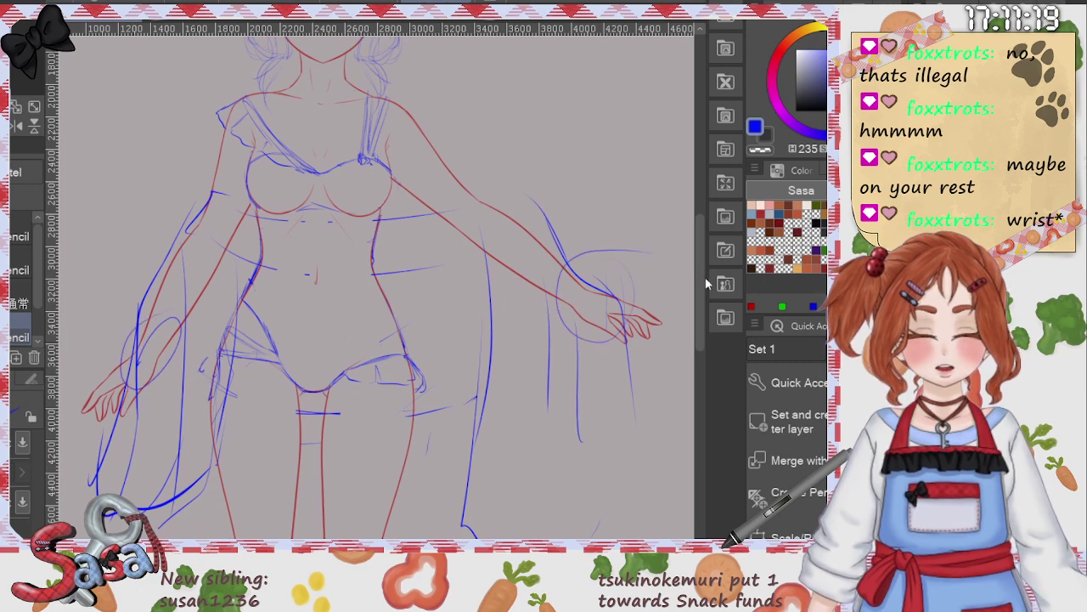
key("ctrl+z")
key("ctrl+z")
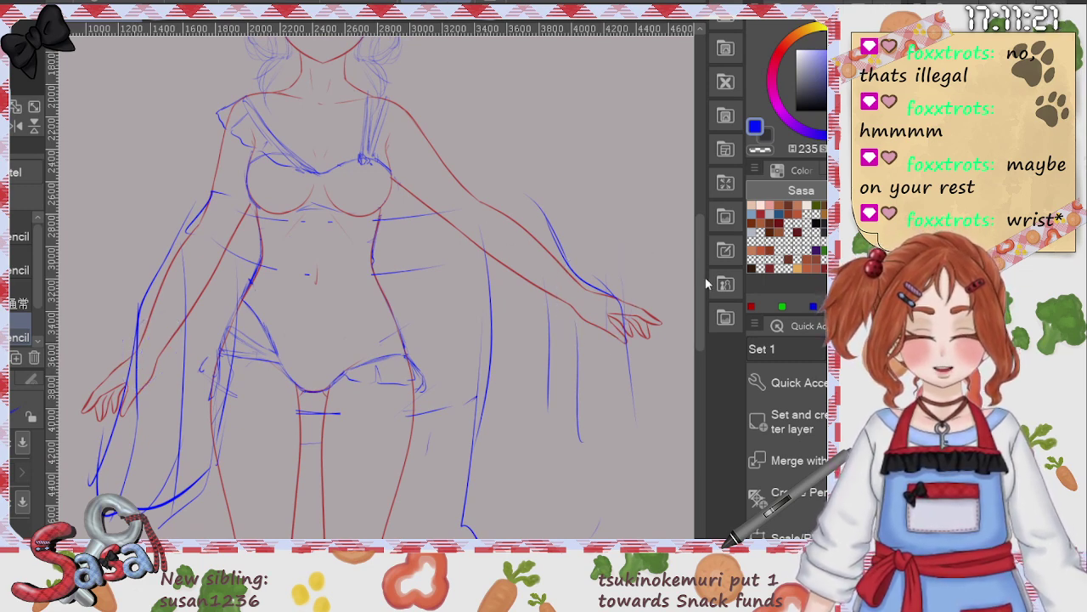
Step: Sketch a flower in the hair on the knotted-strap side, and complete the opposite bangs, side hair and crown outline
left_click_drag(703, 304, 705, 229)
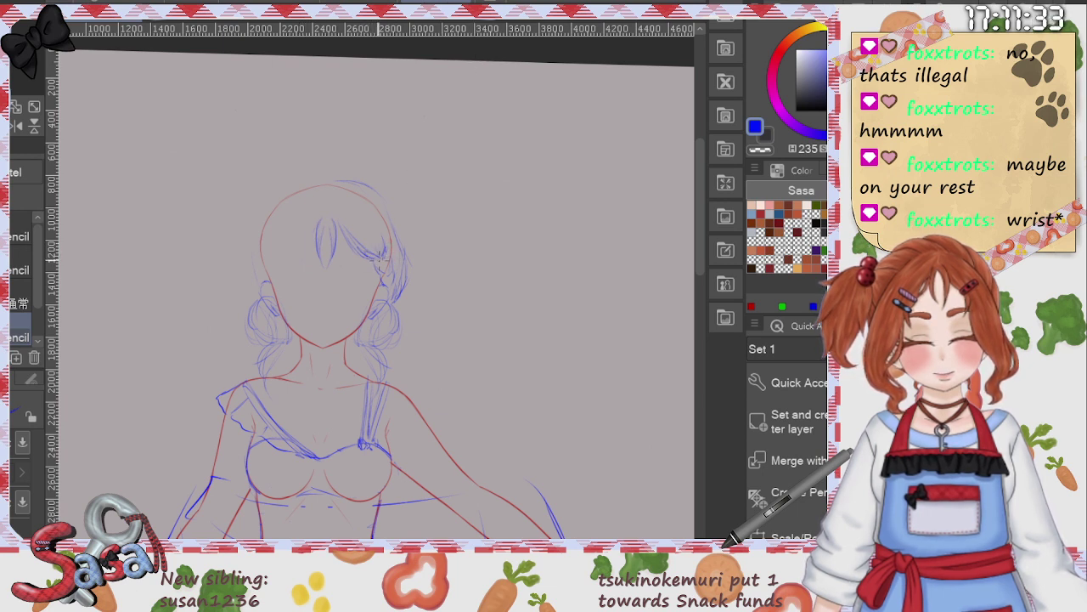
mouse_move(394, 274)
left_mouse_down()
mouse_move(366, 270)
mouse_move(382, 262)
mouse_move(386, 277)
mouse_move(368, 288)
mouse_move(394, 272)
left_mouse_up()
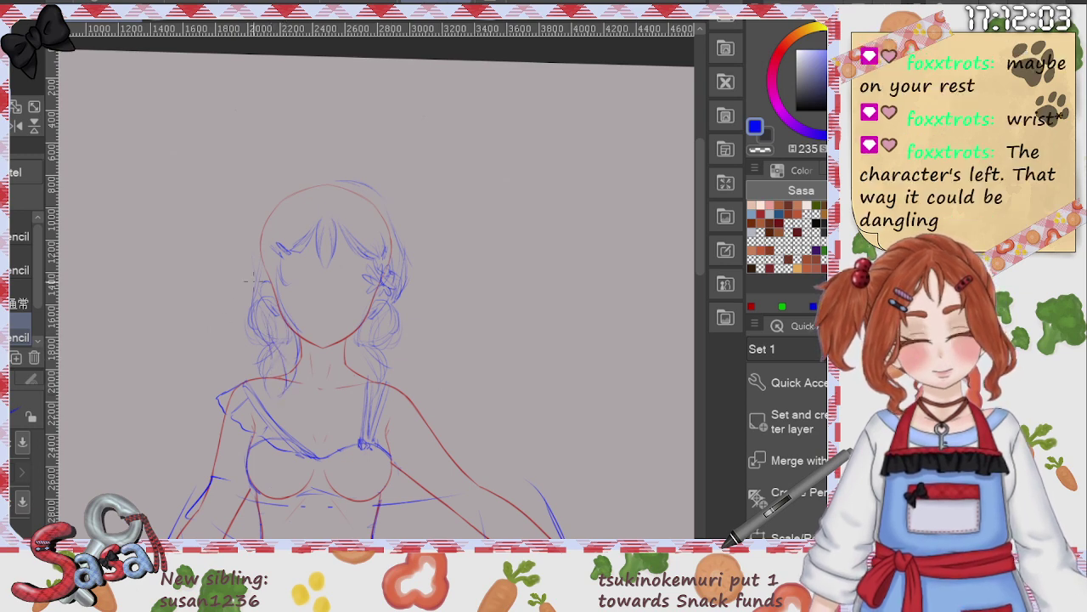
left_click_drag(253, 284, 279, 204)
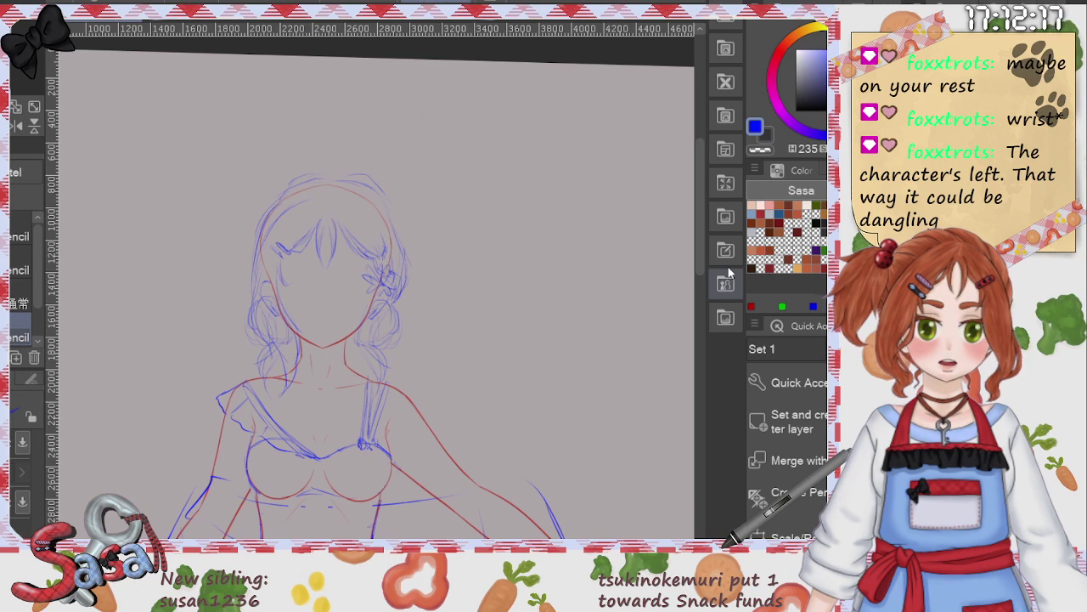
Step: Sketch a bracelet on the outstretched arm's wrist with a dangling key charm that has a heart inside its round bow
key("ctrl+minus")
key("ctrl+minus")
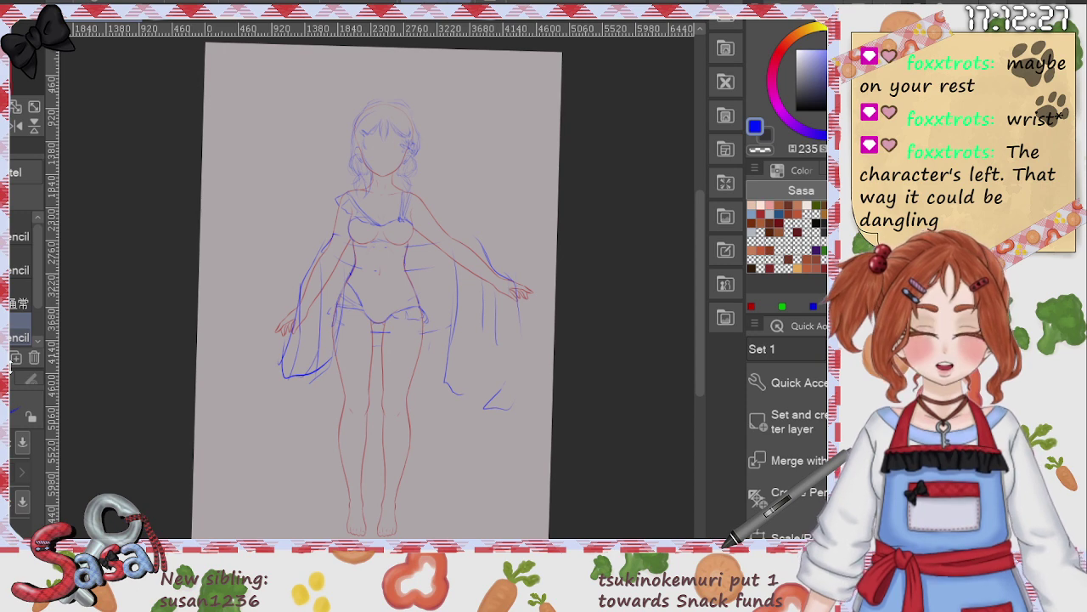
scroll(467, 262, "up", 3)
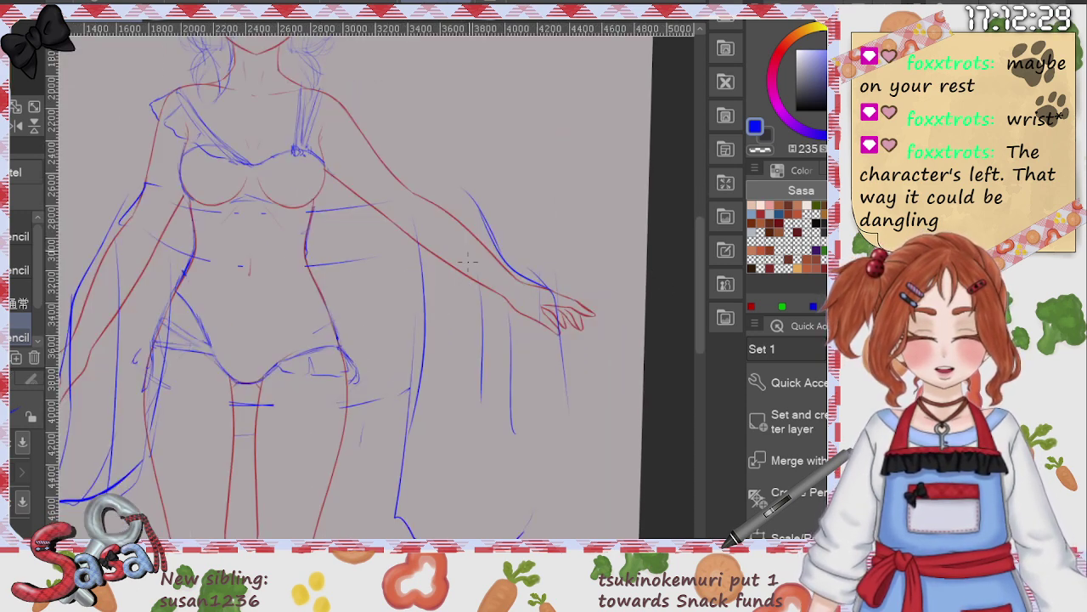
scroll(468, 261, "up", 2)
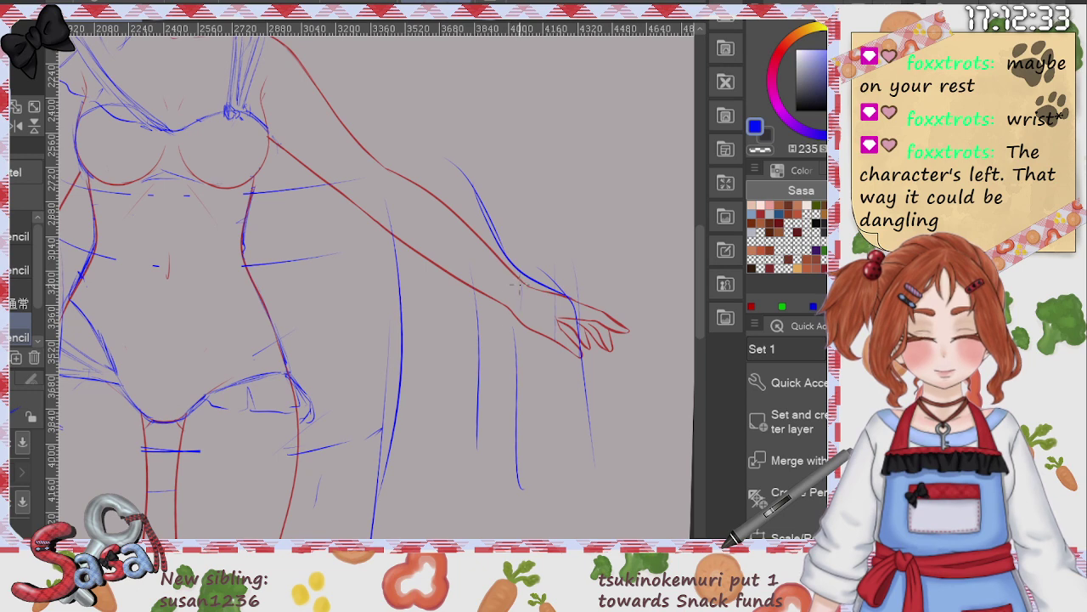
left_click_drag(515, 321, 559, 335)
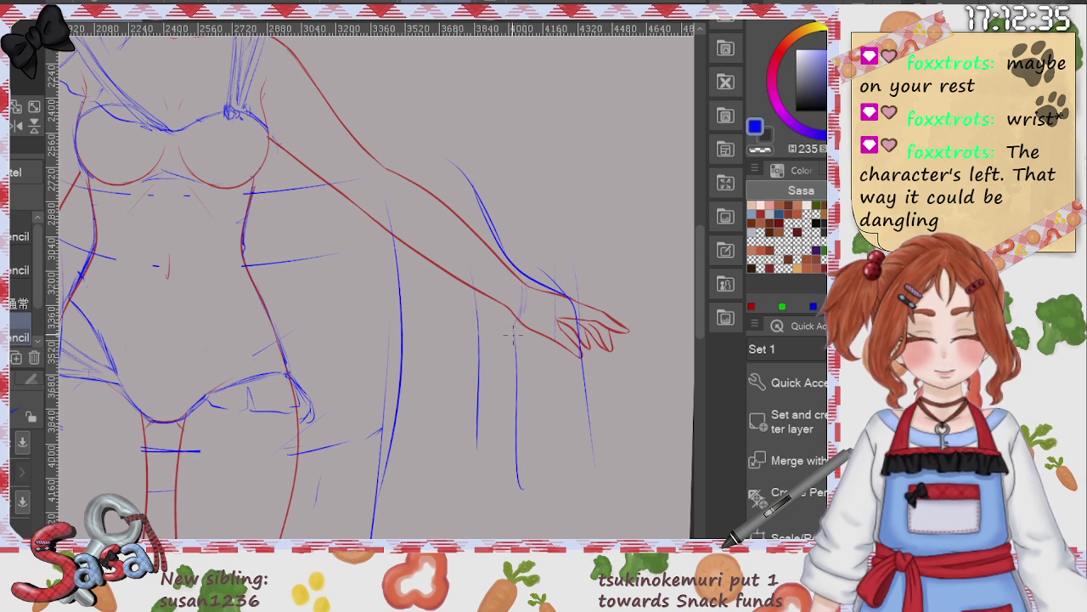
left_click_drag(524, 286, 516, 323)
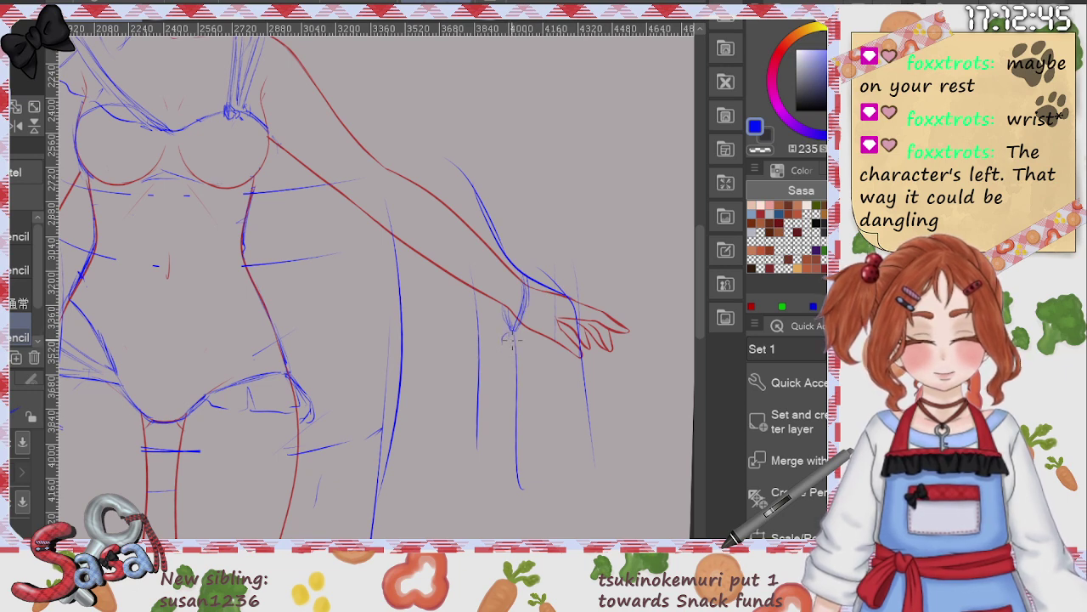
left_click_drag(512, 340, 516, 352)
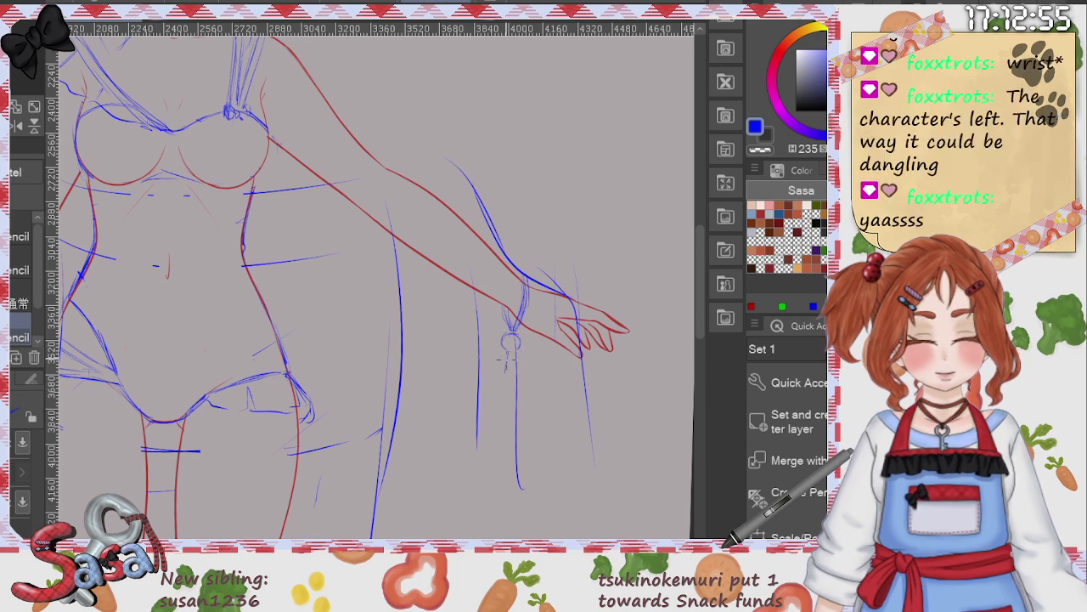
left_click_drag(506, 359, 514, 374)
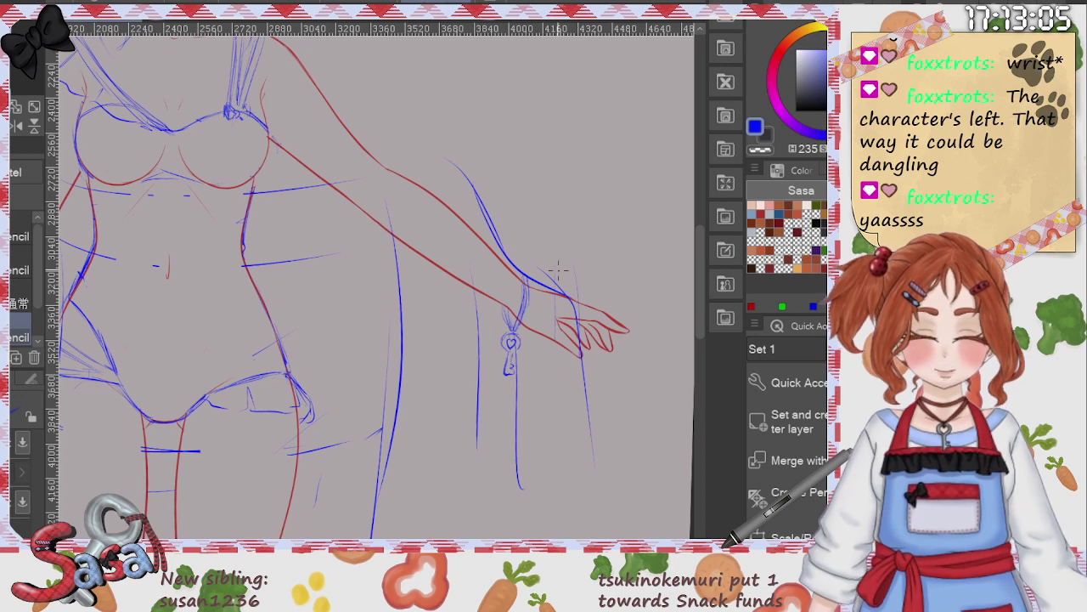
Step: Add small heart and crescent moon charms to the bracelet around the dangling key
key("ctrl+0")
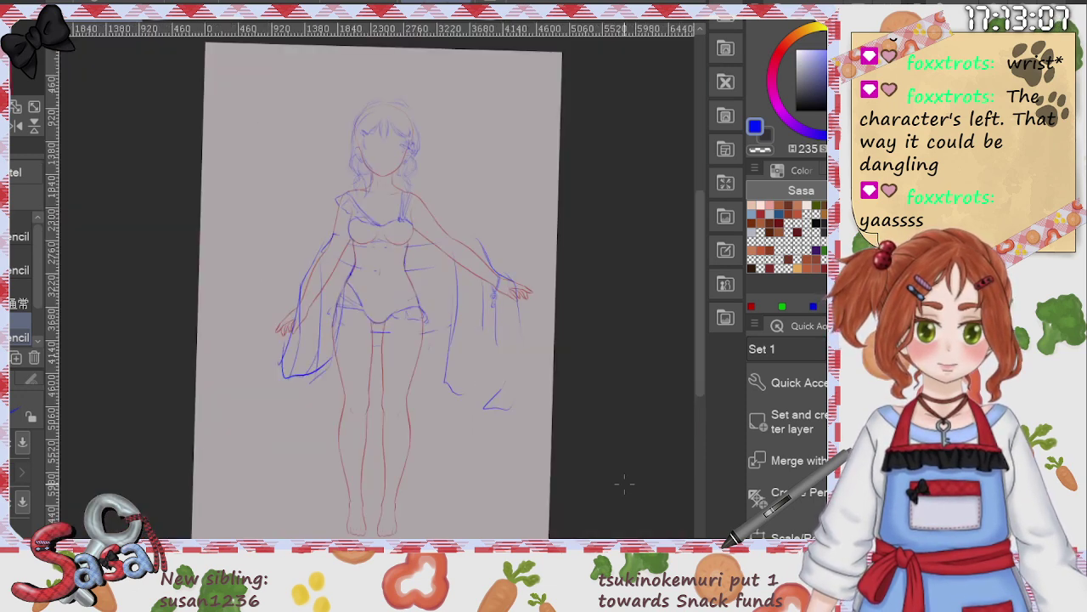
scroll(467, 263, "up", 8)
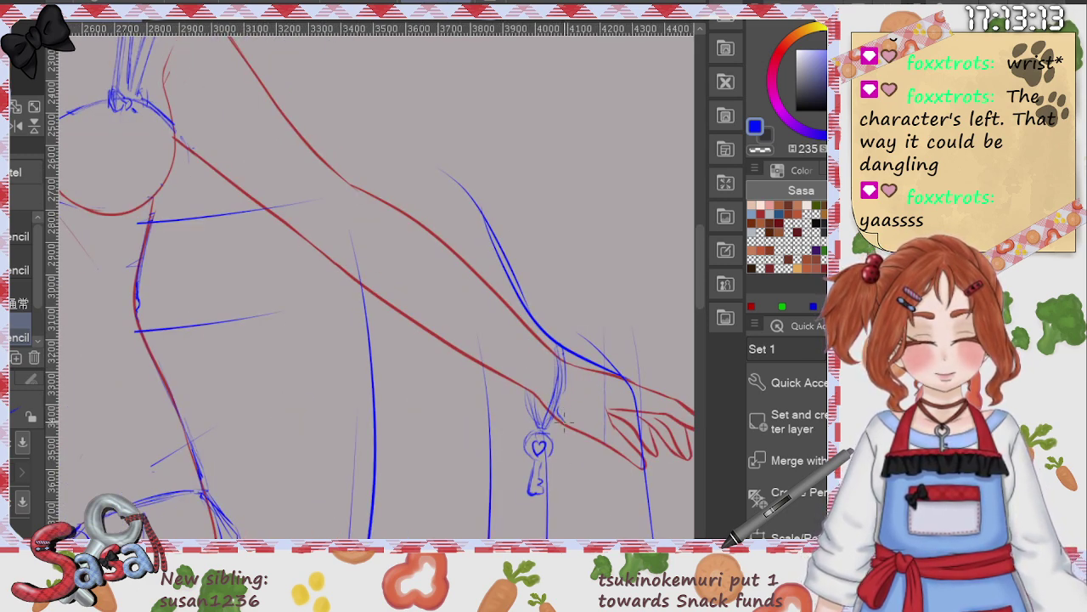
left_click_drag(561, 408, 569, 416)
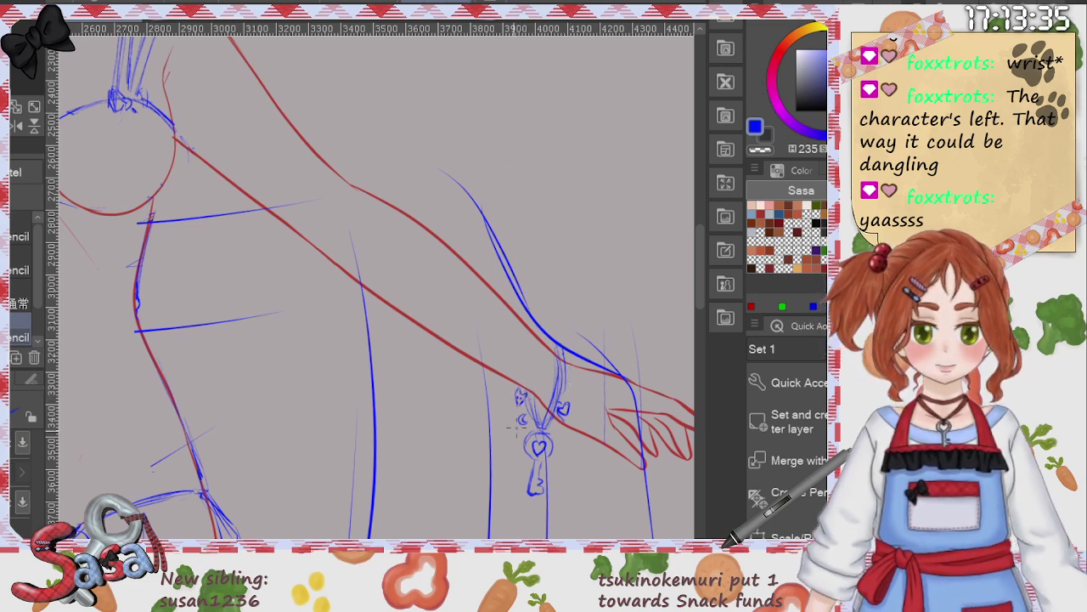
Step: Erase the looped pigtail beside the jaw on the ruffled-shoulder side with a smaller eraser
key("ctrl+0")
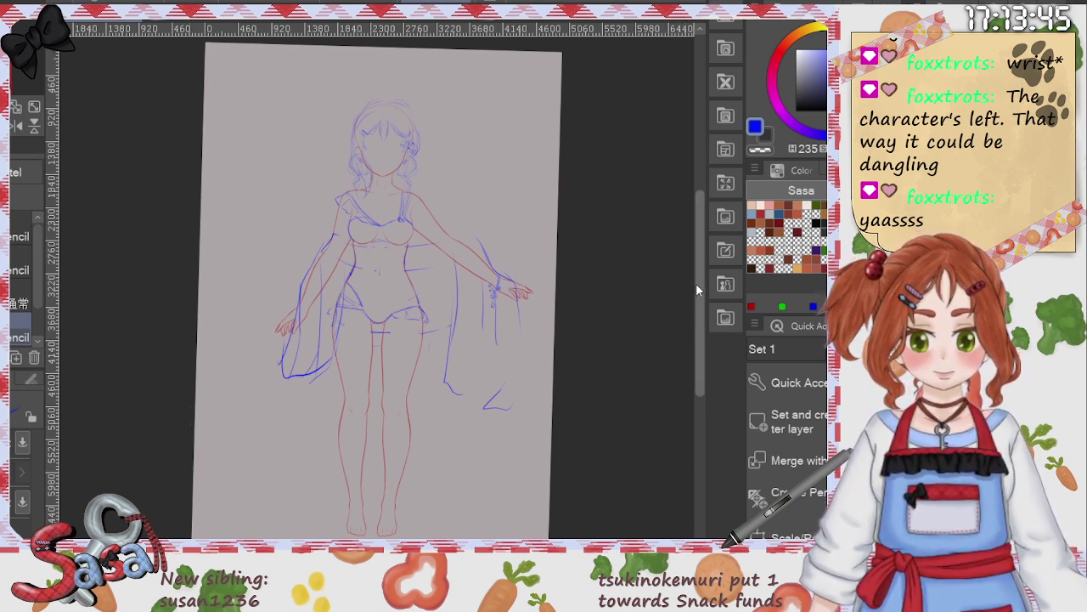
scroll(699, 282, "up", 2)
key("e")
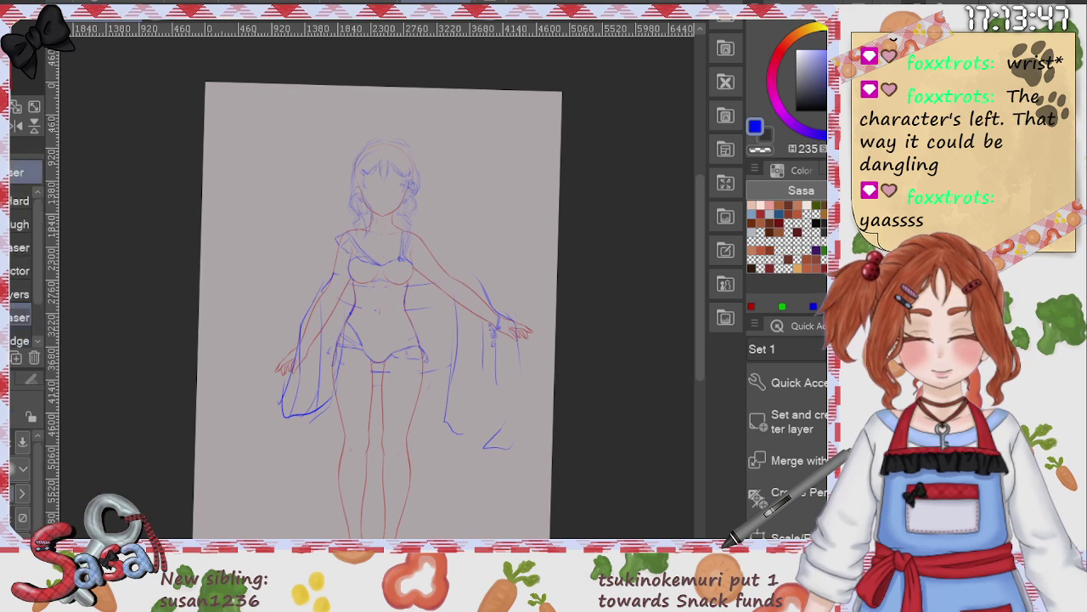
scroll(381, 177, "up", 5)
key("bracketleft")
key("bracketleft")
key("bracketleft")
mouse_move(315, 264)
left_mouse_down()
mouse_move(316, 333)
mouse_move(332, 342)
mouse_move(328, 270)
mouse_move(343, 288)
mouse_move(327, 245)
left_mouse_up()
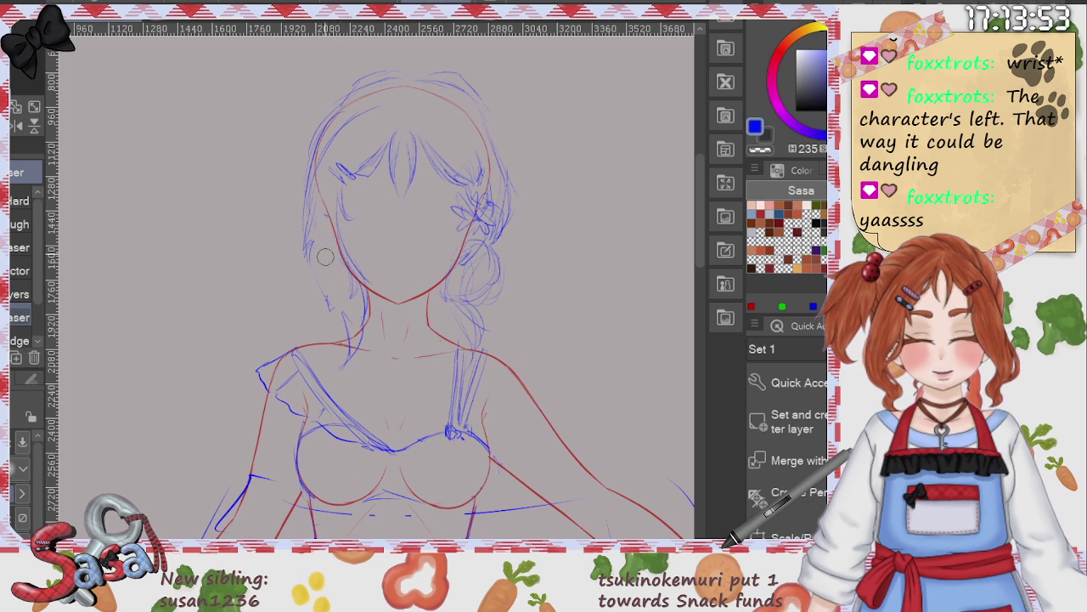
Step: Sketch loose hair falling to the shoulder on the ruffled-shoulder side, with pointed inner strands at the neck
key("p")
key("p")
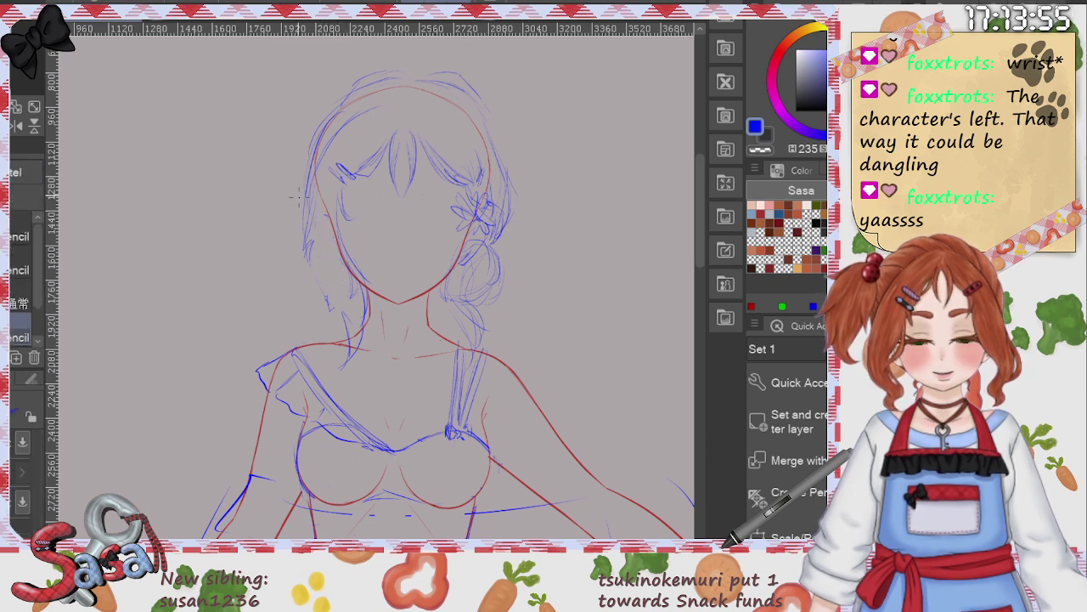
left_click_drag(306, 199, 299, 288)
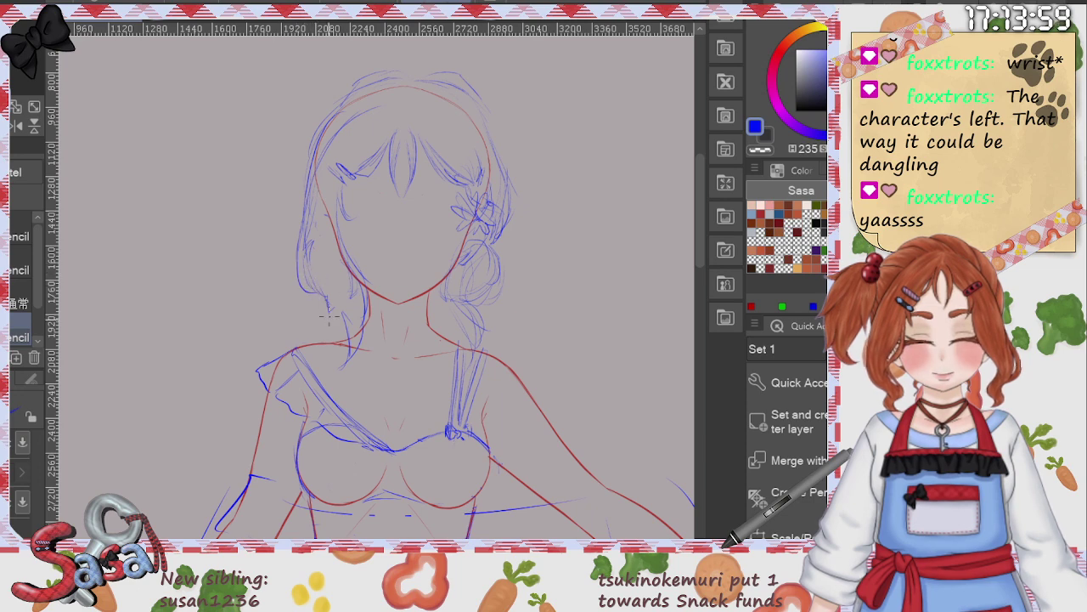
left_click_drag(331, 298, 348, 351)
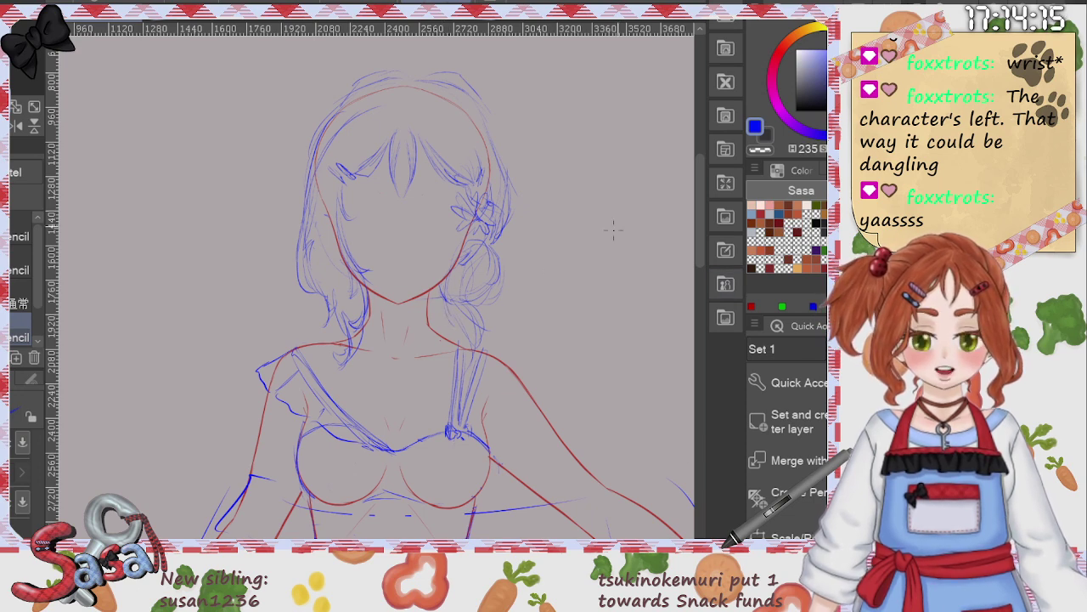
Step: Erase the loose hair tail hanging below the bun on the flower side and return to the pencil
key("e")
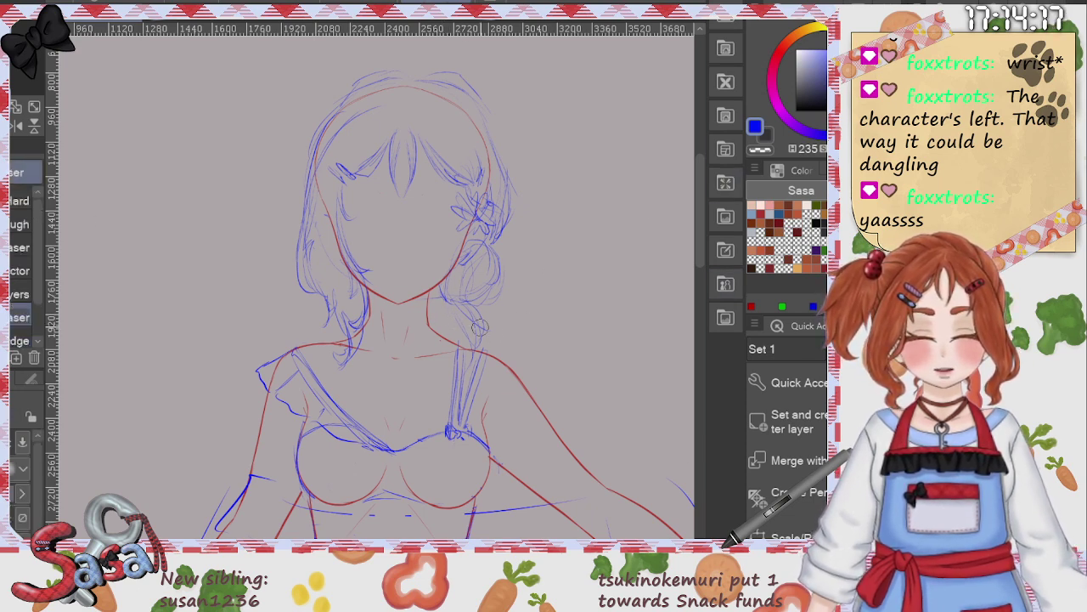
mouse_move(480, 327)
left_mouse_down()
mouse_move(483, 318)
mouse_move(498, 331)
left_mouse_up()
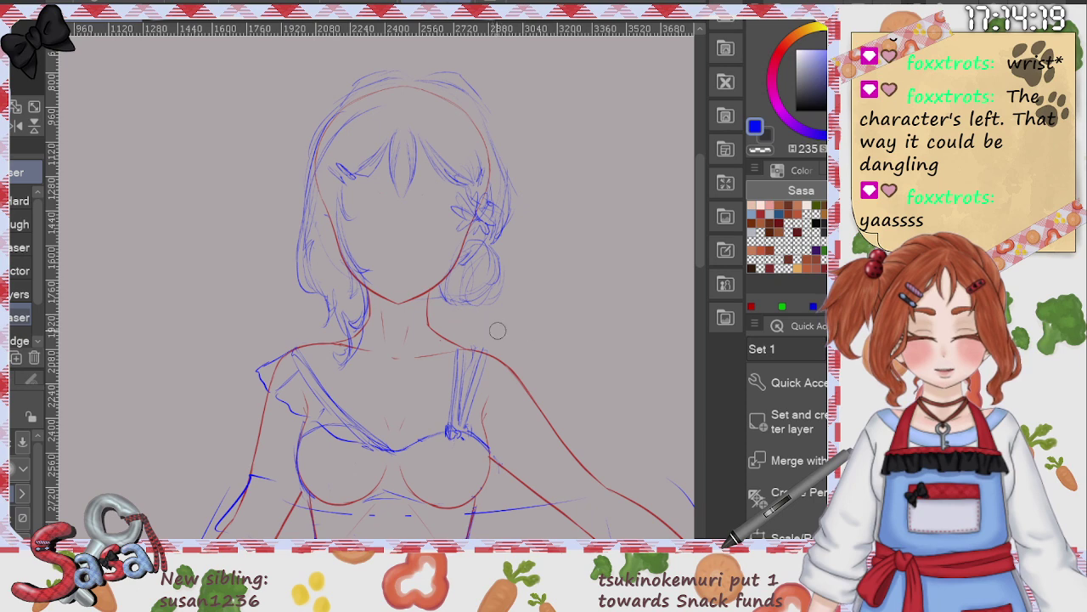
key("p")
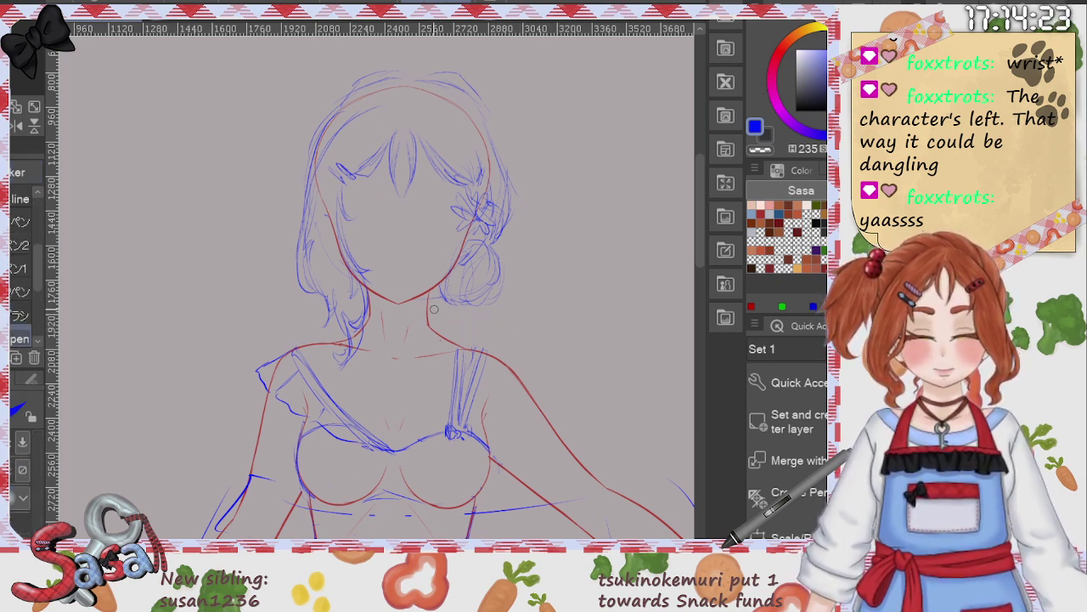
key("p")
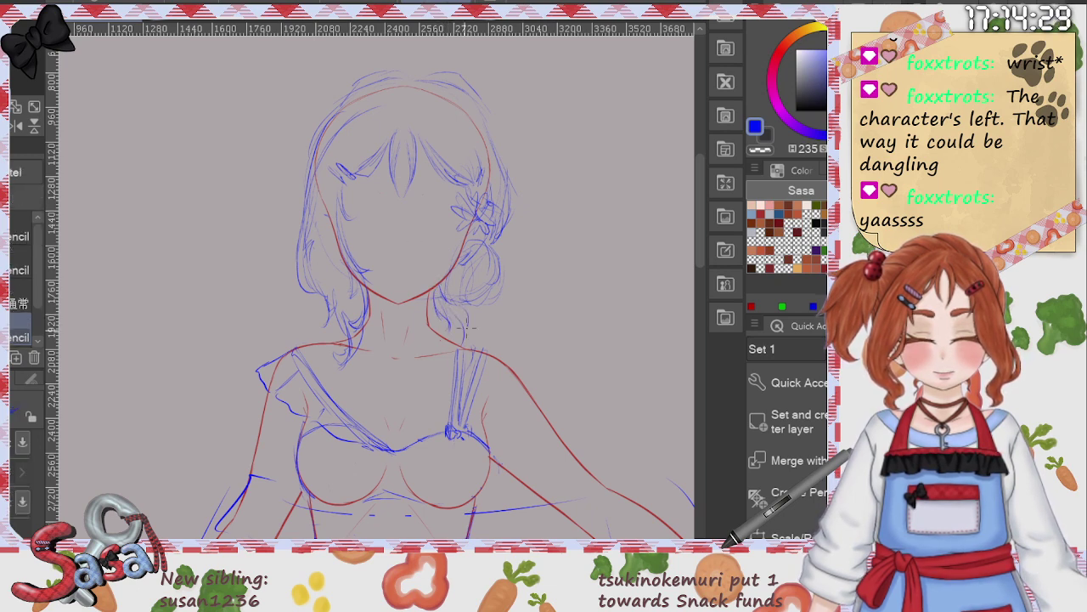
Step: Round out the low bun beneath the flower with curved pencil strokes along its lower and outer edges
key("ctrl+0")
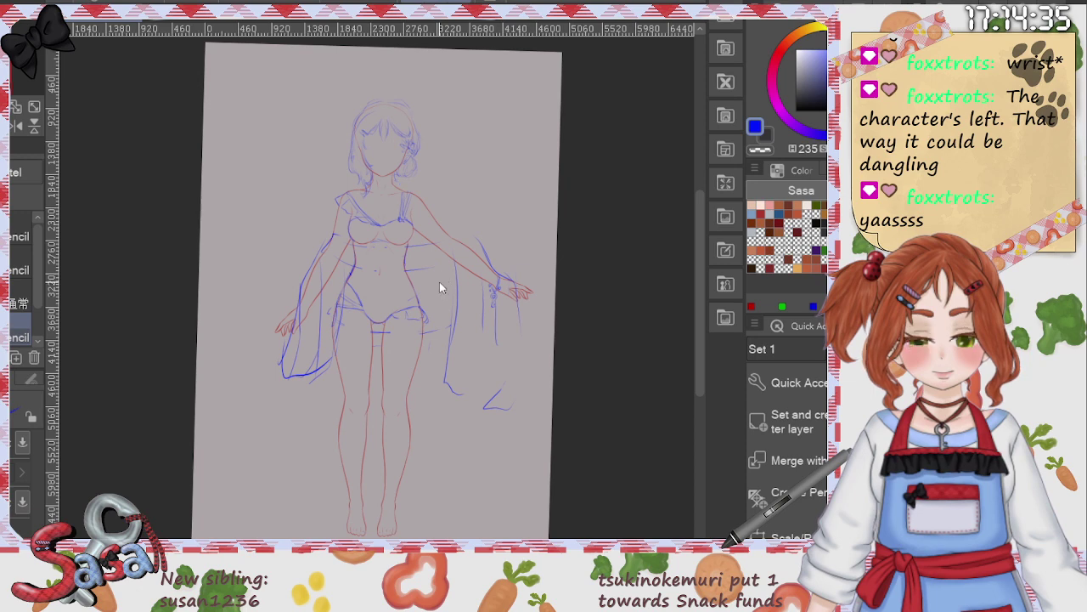
scroll(416, 173, "up", 6)
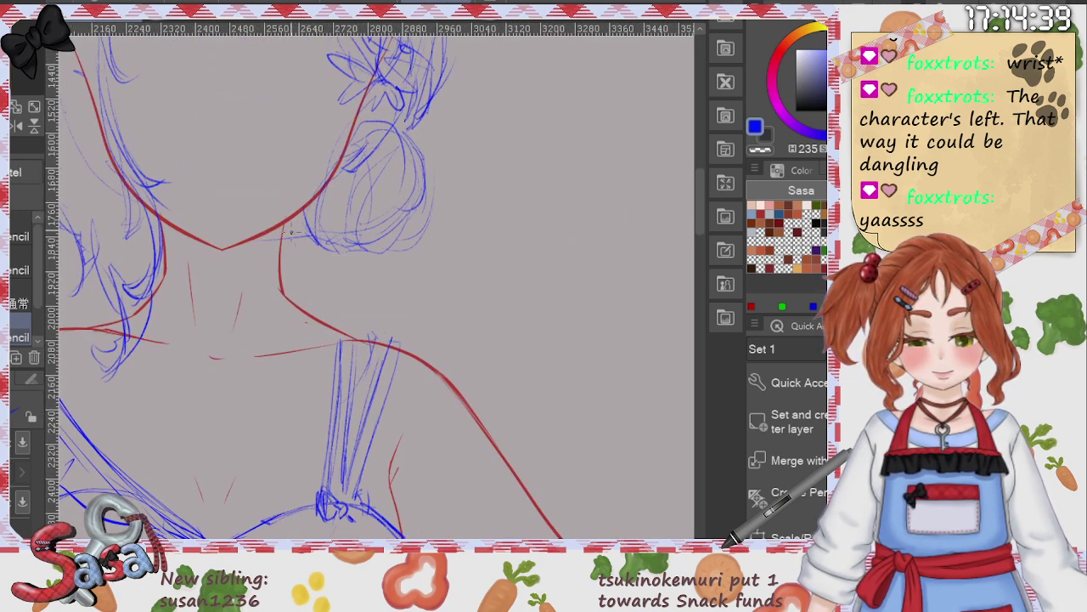
mouse_move(326, 255)
left_mouse_down()
mouse_move(373, 264)
mouse_move(381, 252)
mouse_move(336, 259)
mouse_move(370, 266)
mouse_move(393, 232)
mouse_move(419, 248)
mouse_move(422, 188)
mouse_move(400, 245)
mouse_move(427, 221)
left_mouse_up()
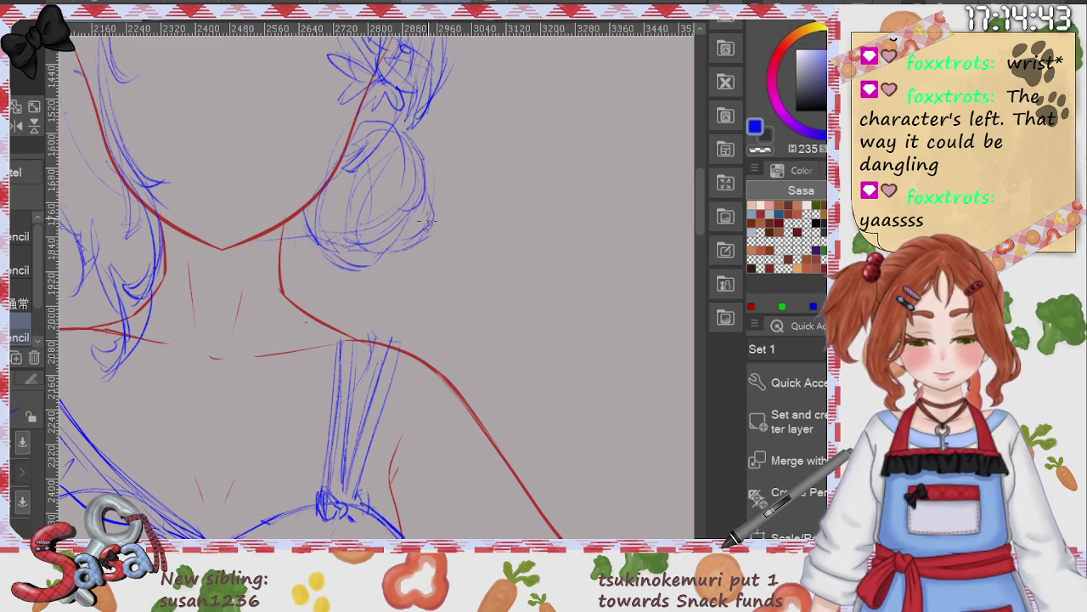
left_click_drag(408, 131, 435, 175)
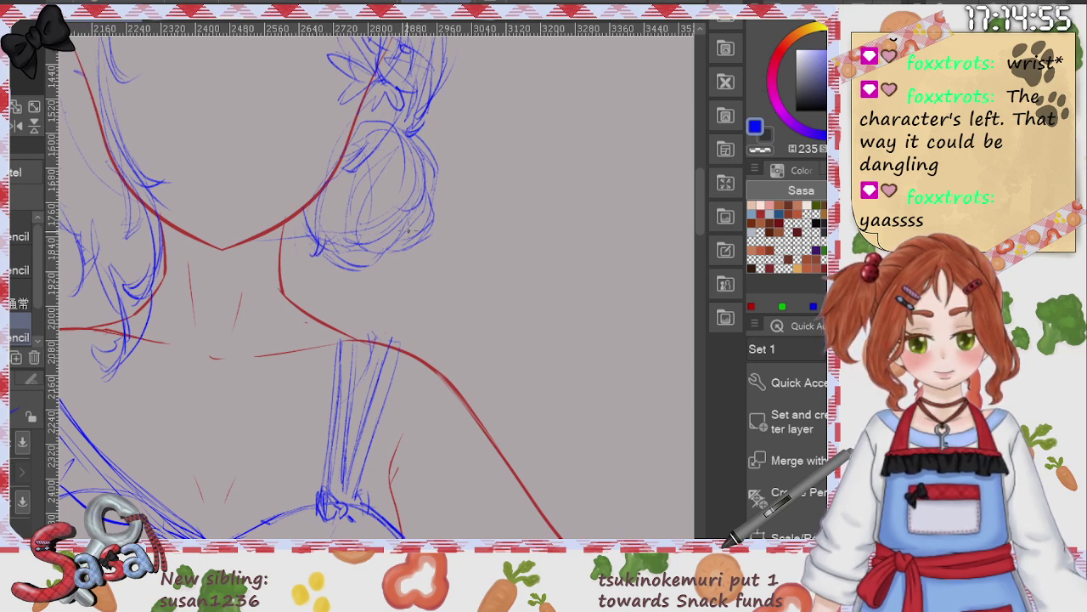
Step: Sketch a barefoot sandal on the ruffled-shoulder side's foot, with straps meeting at the toes and wraps crossing up the ankle and calf
scroll(417, 163, "down", 5)
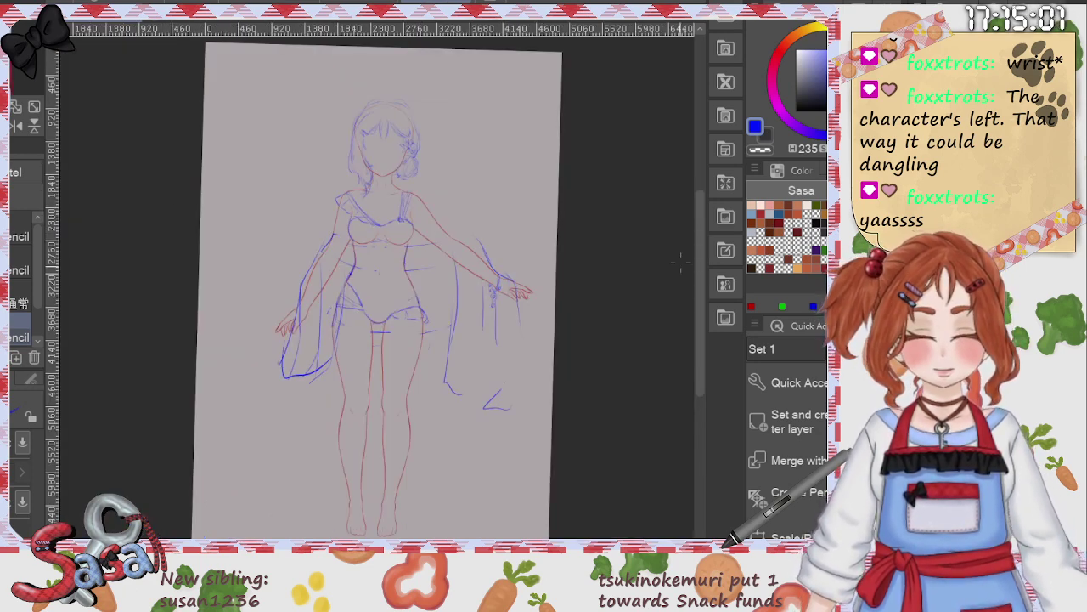
left_click_drag(699, 332, 702, 347)
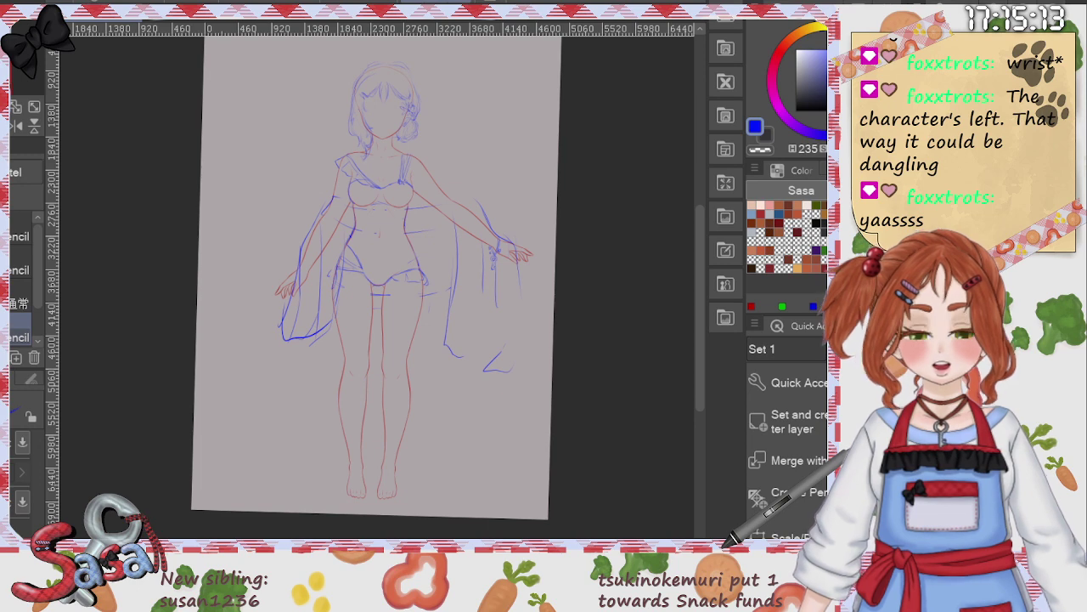
scroll(698, 362, "down", 2)
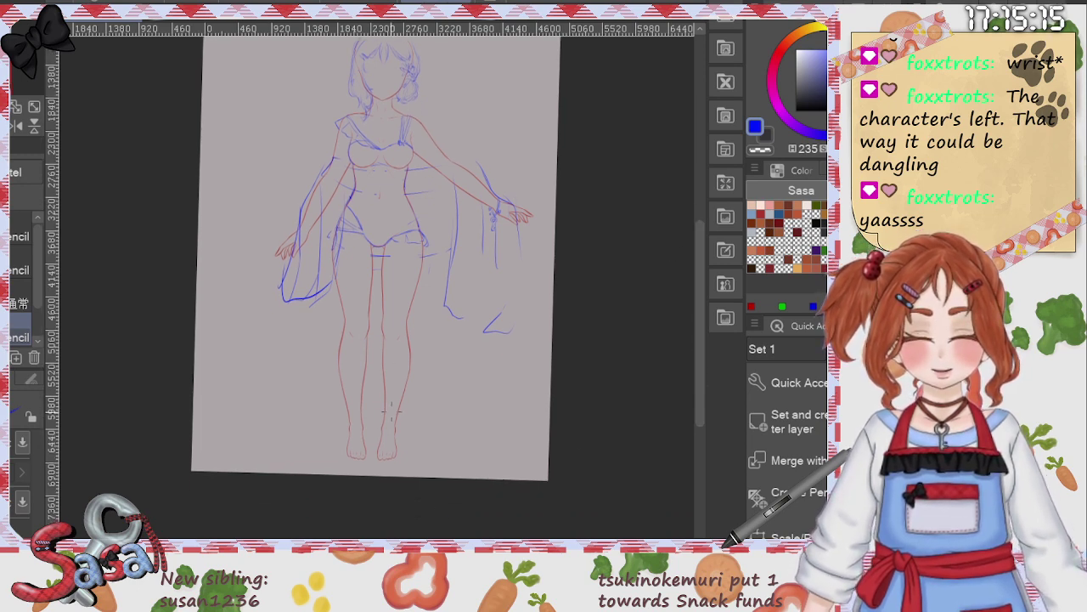
scroll(362, 455, "up", 5)
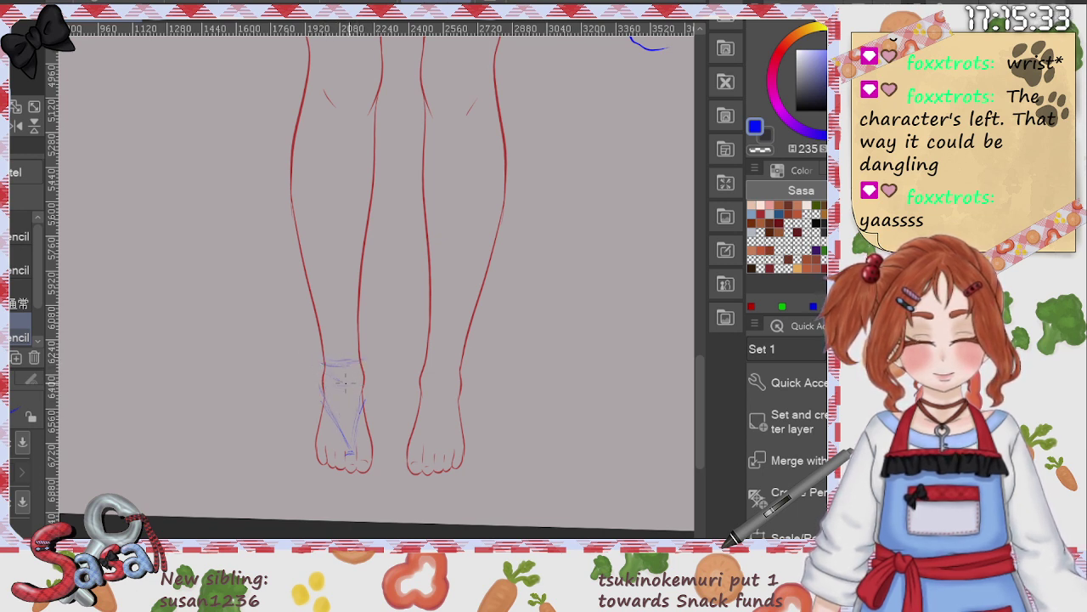
left_click_drag(324, 372, 365, 384)
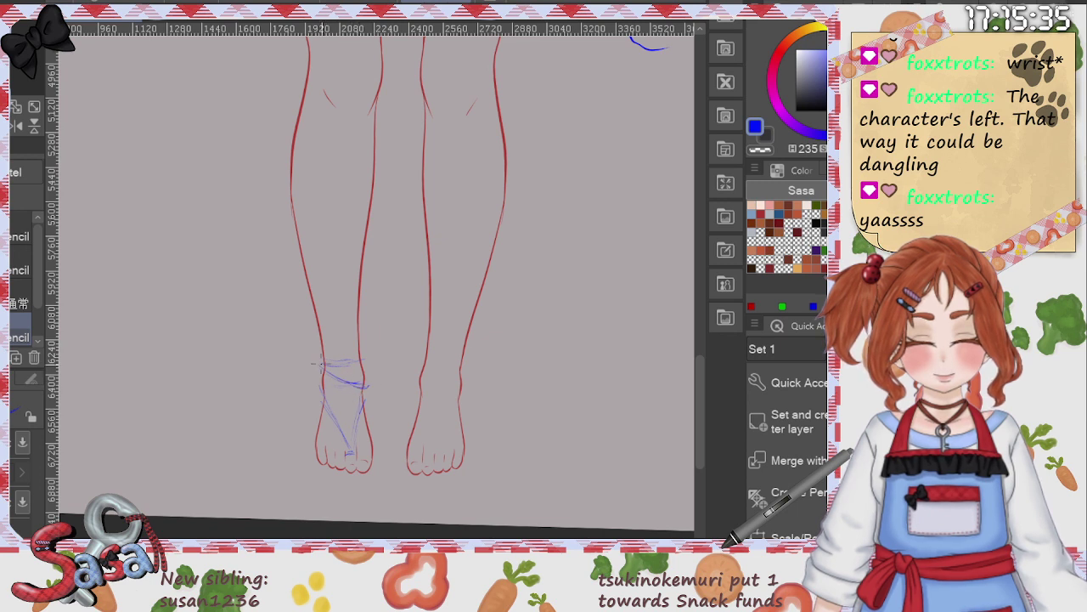
mouse_move(323, 362)
left_mouse_down()
mouse_move(362, 366)
mouse_move(348, 446)
left_mouse_up()
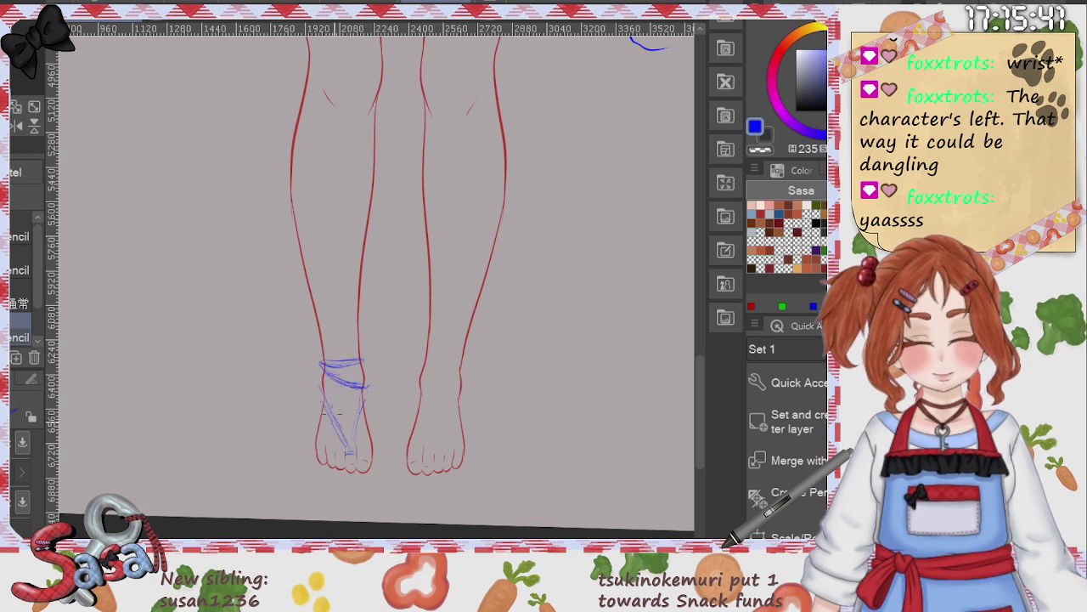
left_click_drag(366, 392, 355, 432)
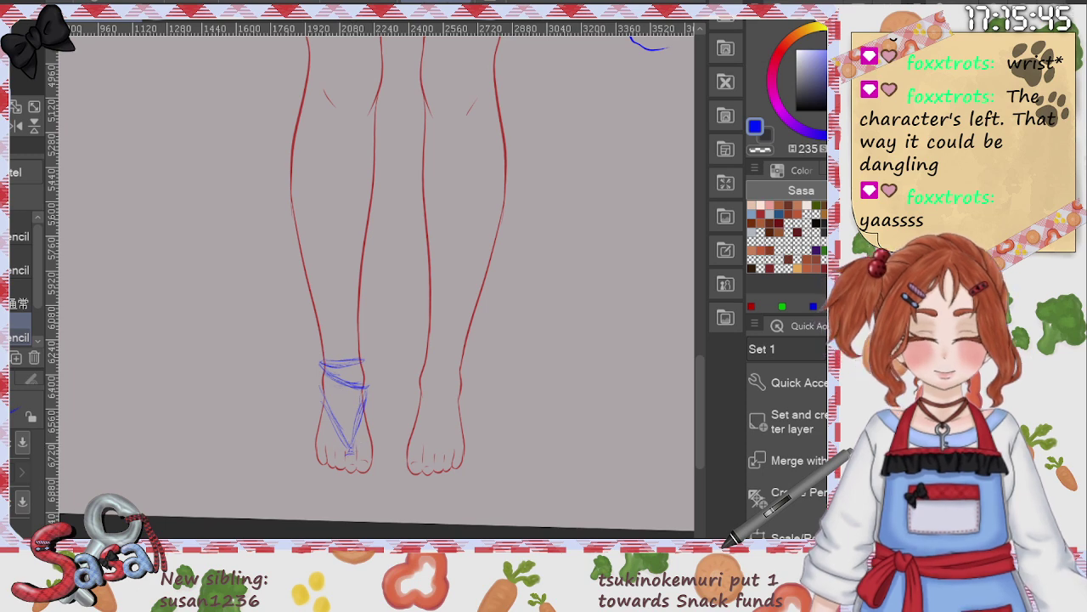
key("ctrl+0")
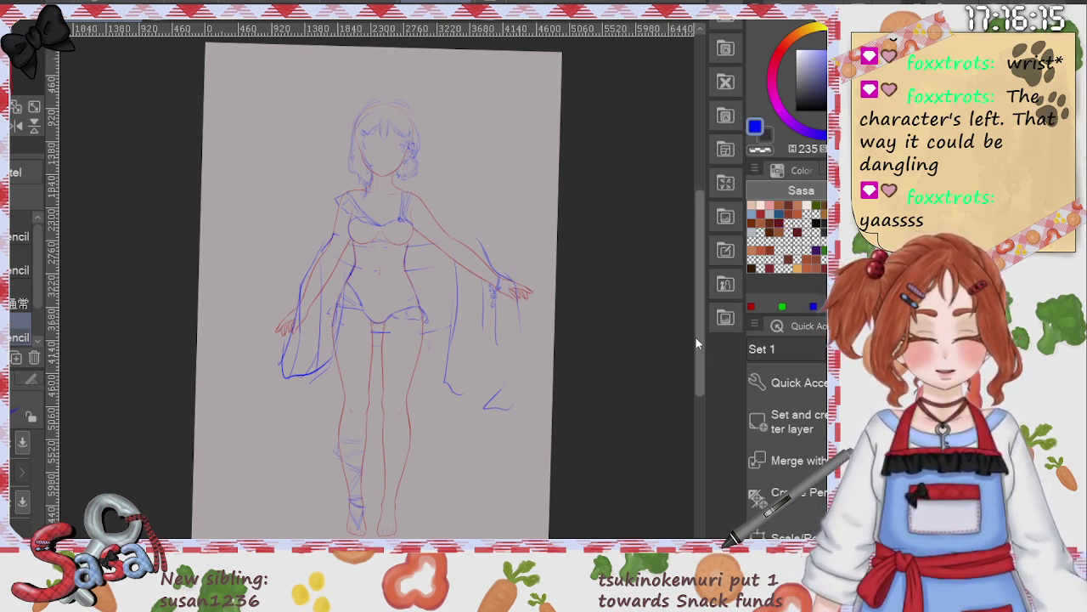
Step: Review the outfit sketch from the hairstyle down to the leg wraps
left_click_drag(700, 341, 702, 355)
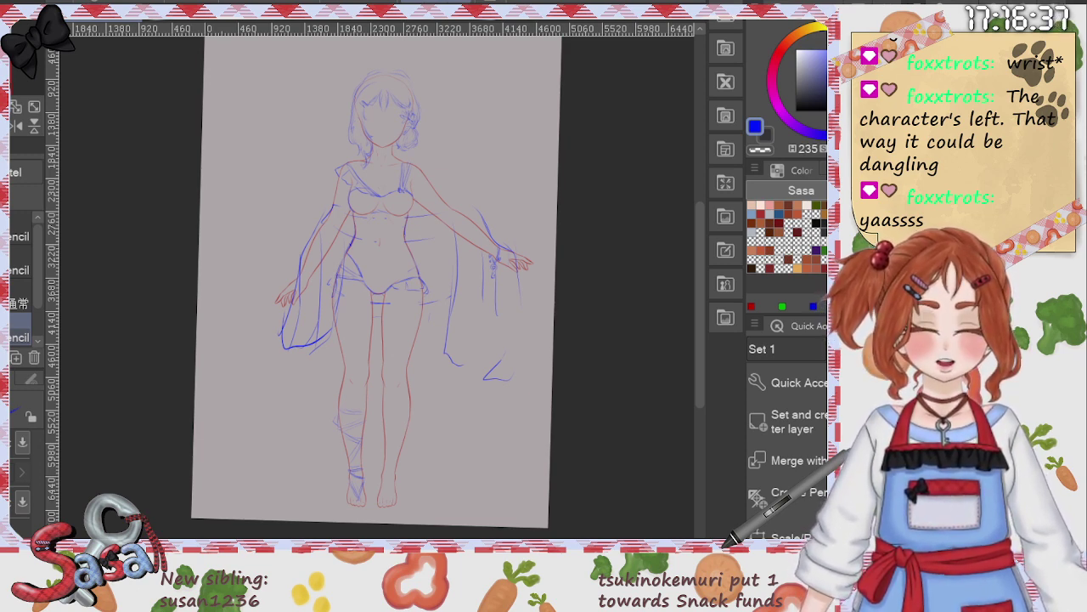
left_click_drag(699, 256, 699, 253)
scroll(483, 209, "up", 1)
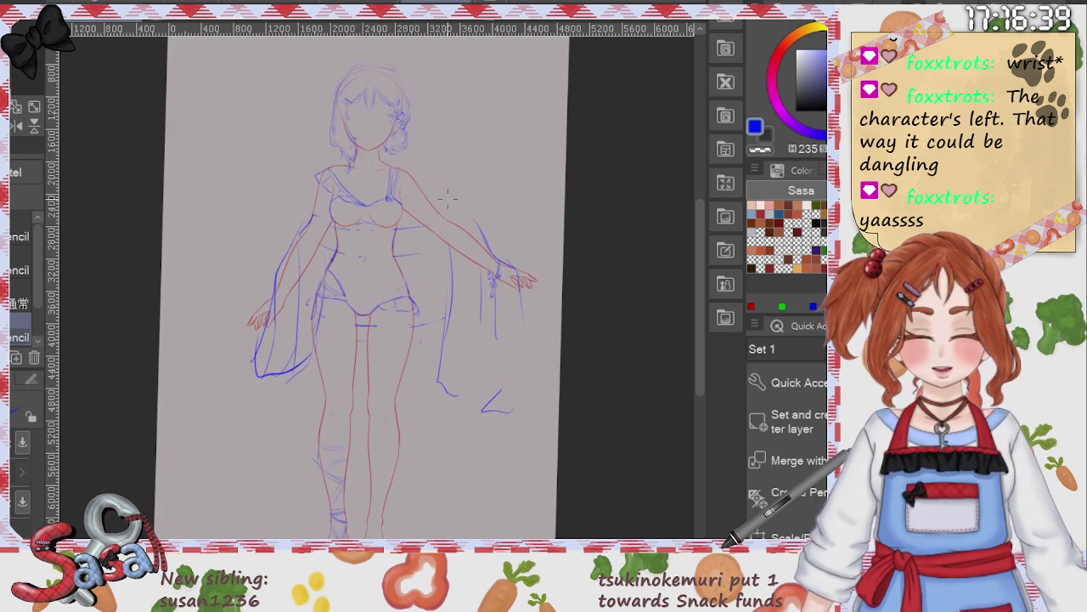
scroll(447, 197, "up", 3)
left_click_drag(583, 543, 552, 543)
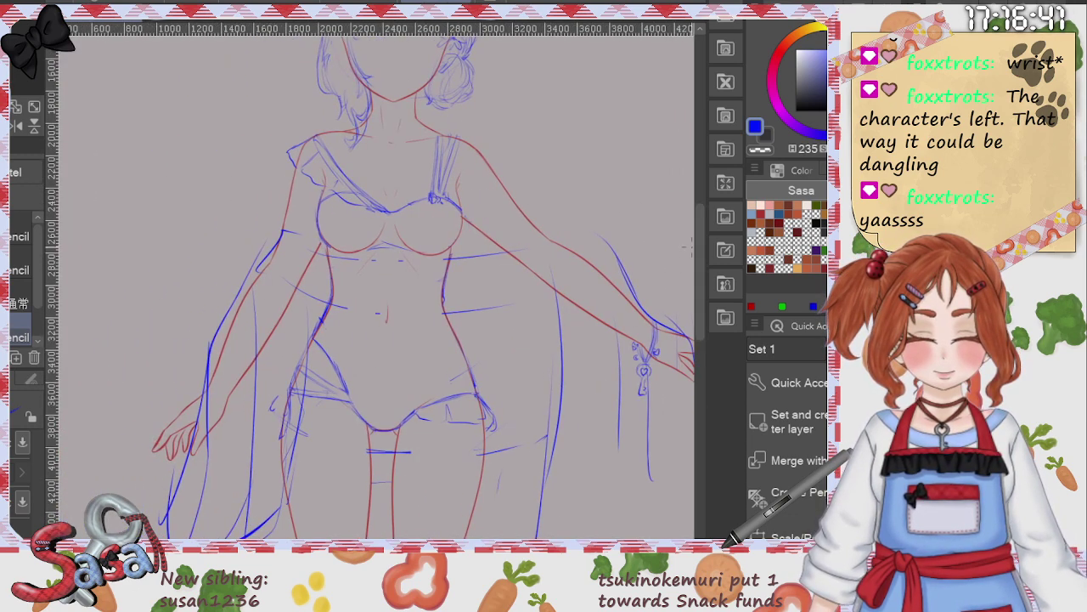
left_click_drag(699, 256, 697, 207)
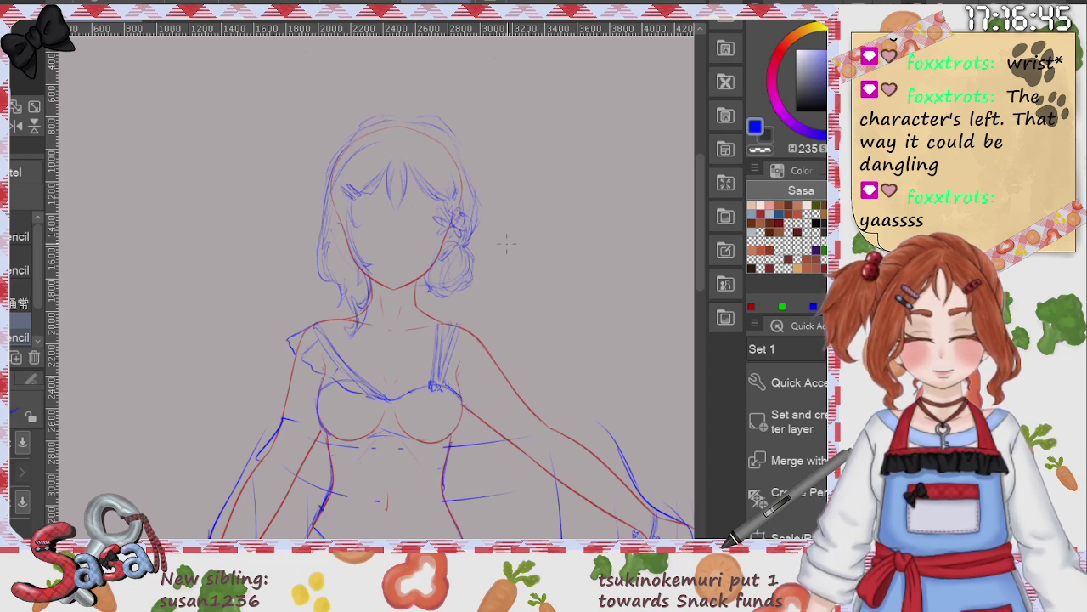
mouse_move(704, 286)
left_mouse_down()
mouse_move(711, 435)
mouse_move(685, 385)
left_mouse_up()
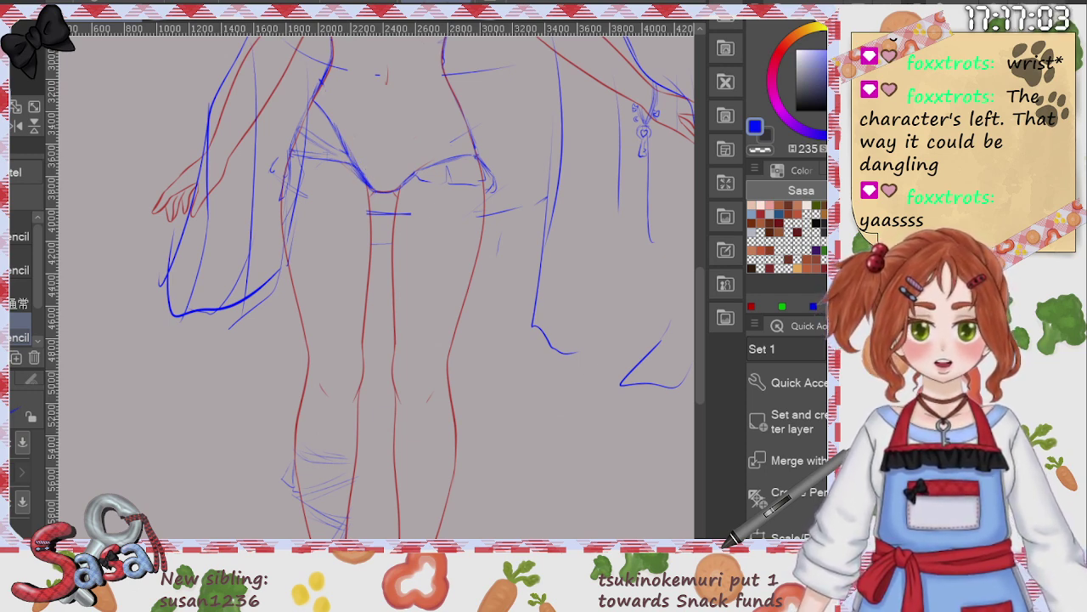
key("ctrl+0")
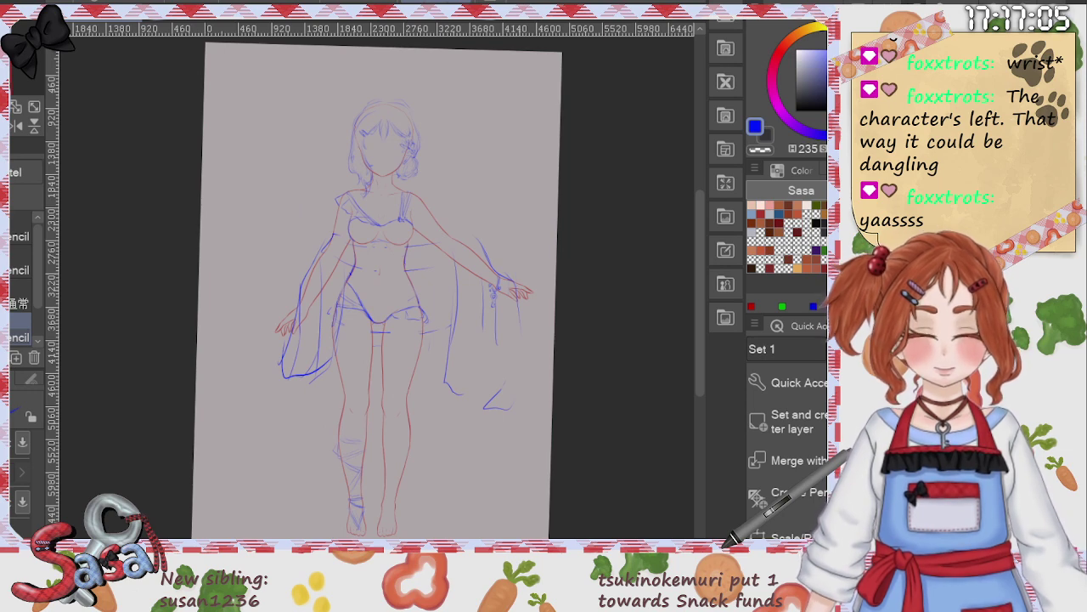
Step: Hide the outfit sketch and show the other bare red body base with the blue belly marking
key("alt+[")
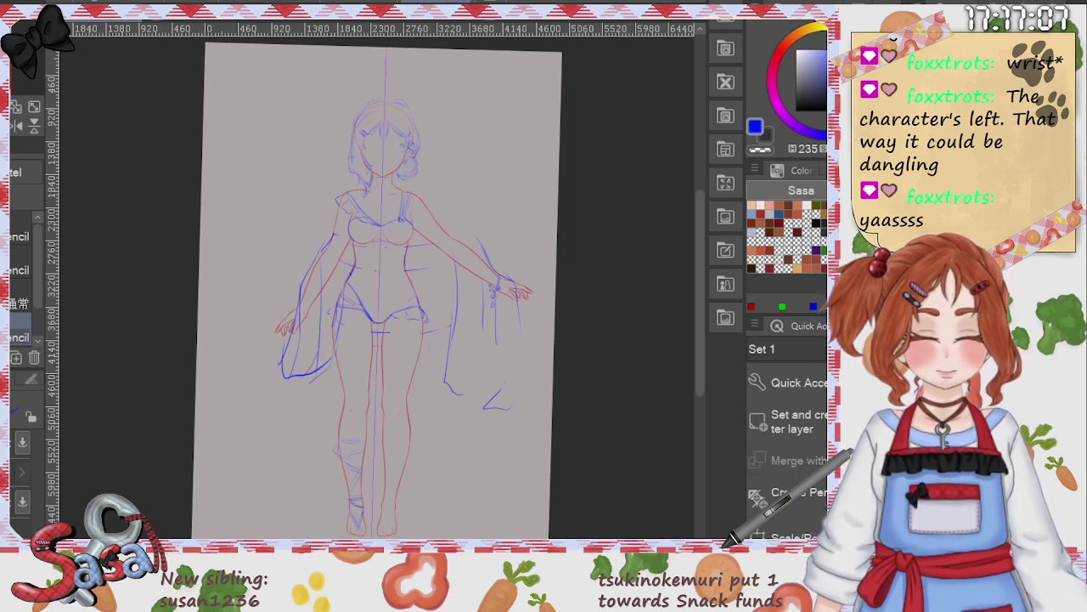
key("Delete")
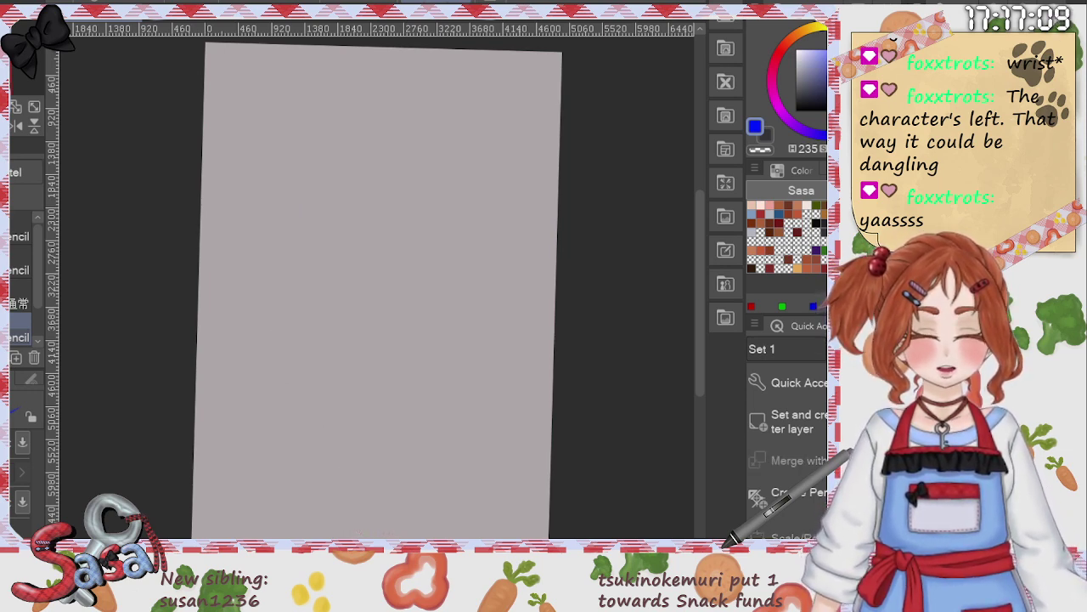
key("ctrl+z")
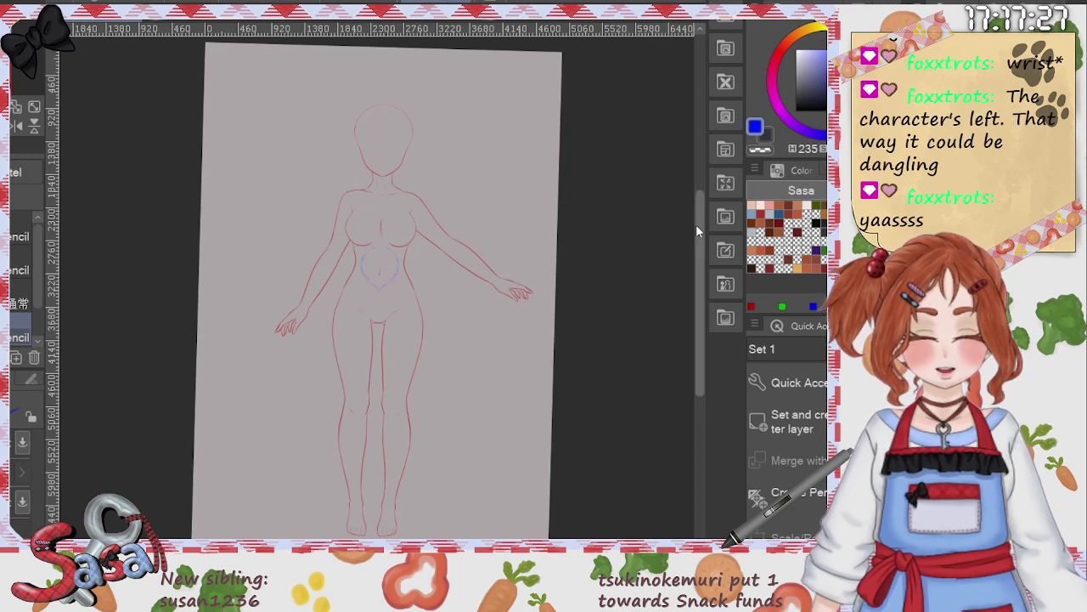
scroll(696, 224, "up", 1)
scroll(391, 140, "up", 6)
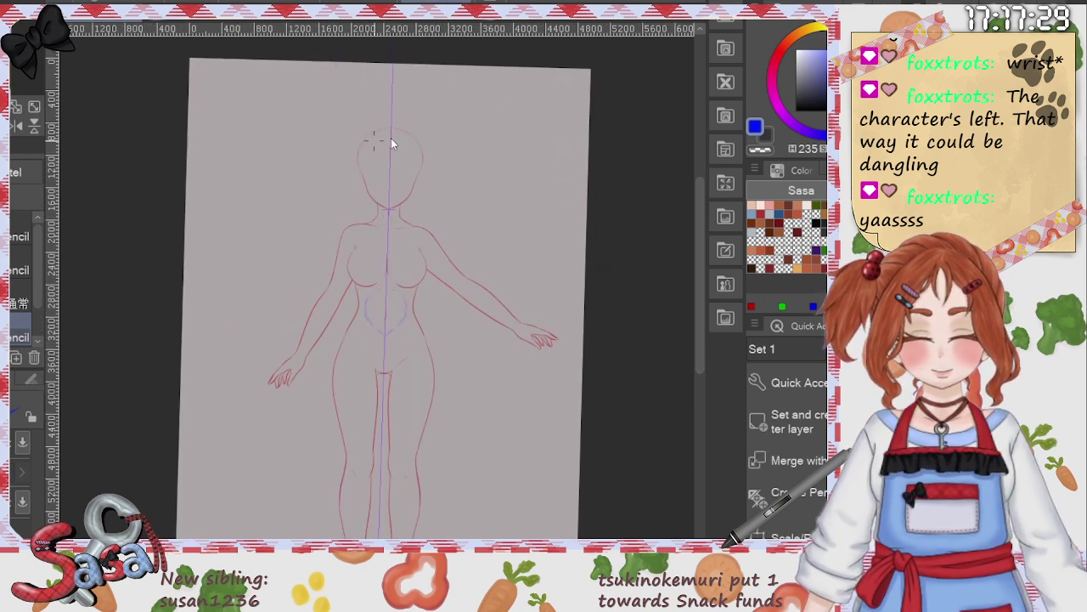
scroll(697, 232, "up", 3)
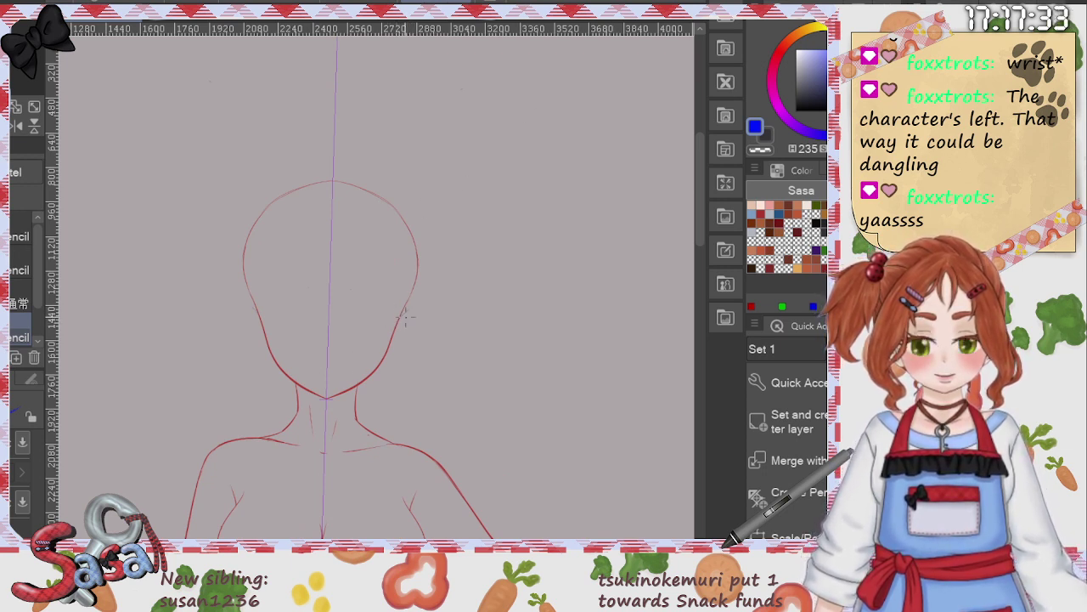
left_click_drag(235, 296, 256, 311)
mouse_move(423, 302)
left_mouse_down()
mouse_move(405, 315)
mouse_move(433, 298)
mouse_move(431, 314)
left_mouse_up()
key("ctrl+z")
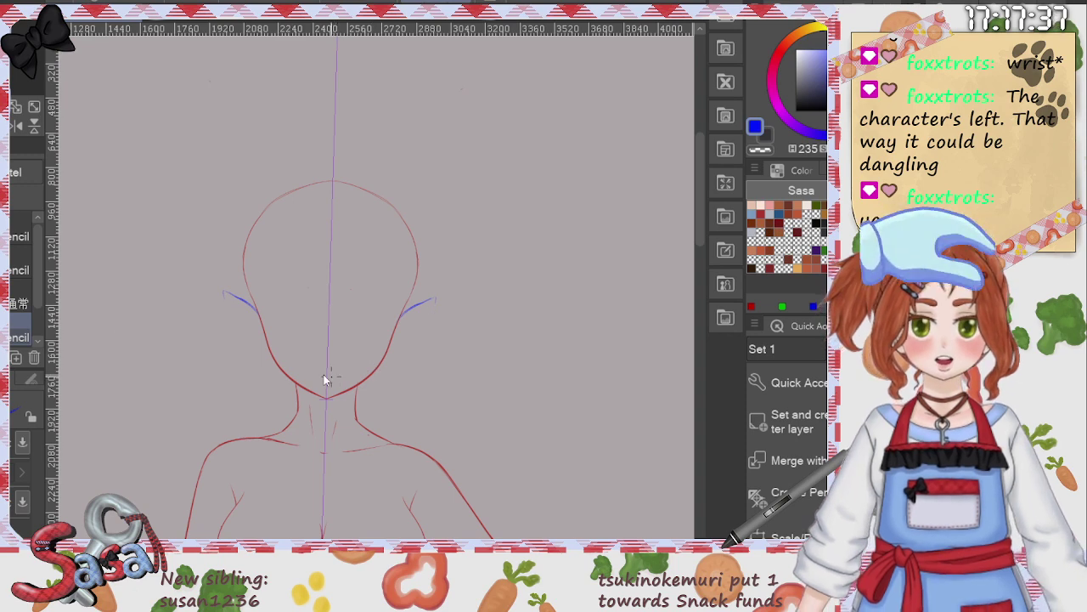
key("ctrl+z")
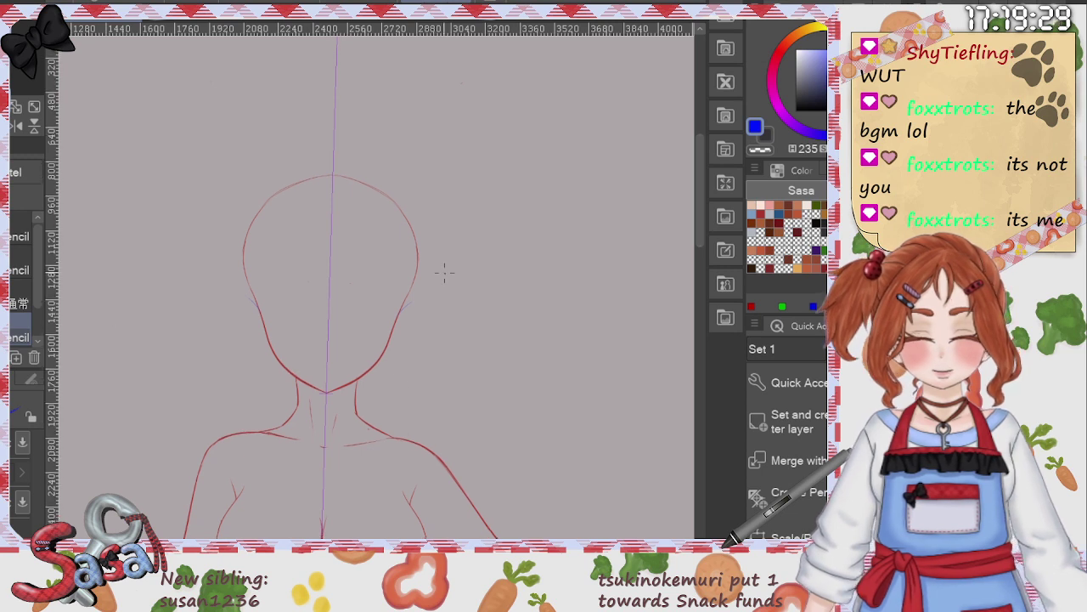
Step: Sketch mirrored pointed elf ears on both sides of the head with inner-ear lines, using the symmetry ruler
scroll(440, 283, "up", 2)
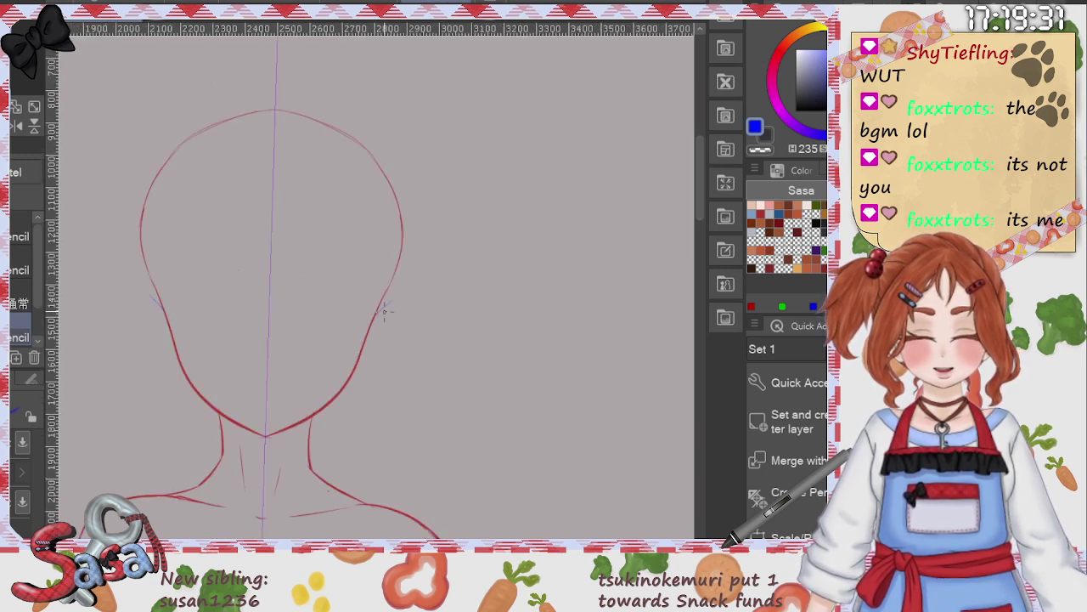
left_click_drag(373, 320, 425, 288)
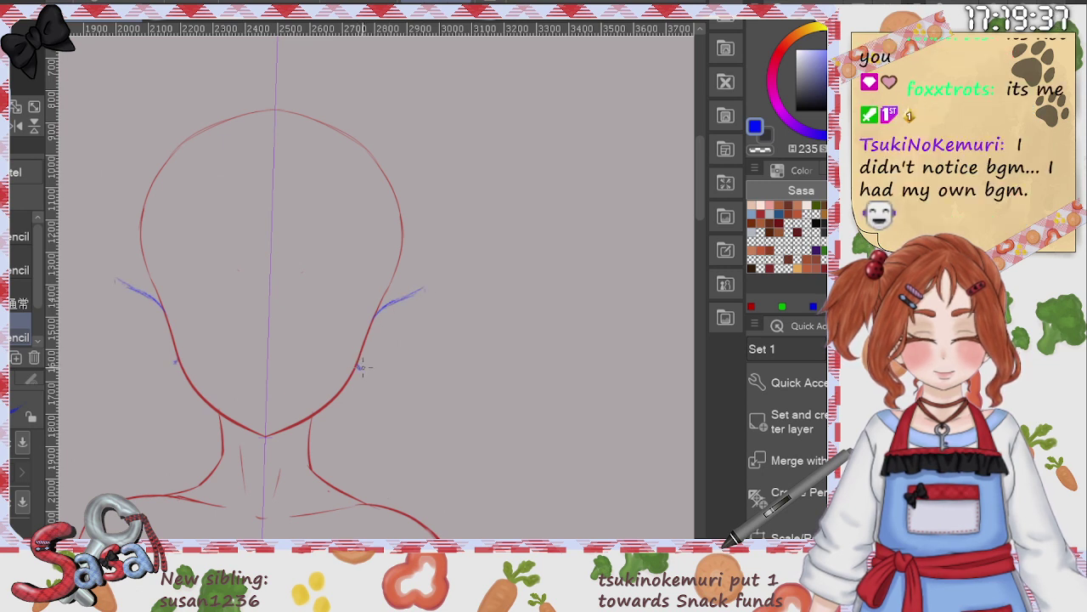
mouse_move(360, 367)
left_mouse_down()
mouse_move(396, 338)
mouse_move(424, 292)
left_mouse_up()
mouse_move(373, 344)
left_mouse_down()
mouse_move(408, 309)
mouse_move(393, 327)
mouse_move(378, 310)
mouse_move(423, 291)
left_mouse_up()
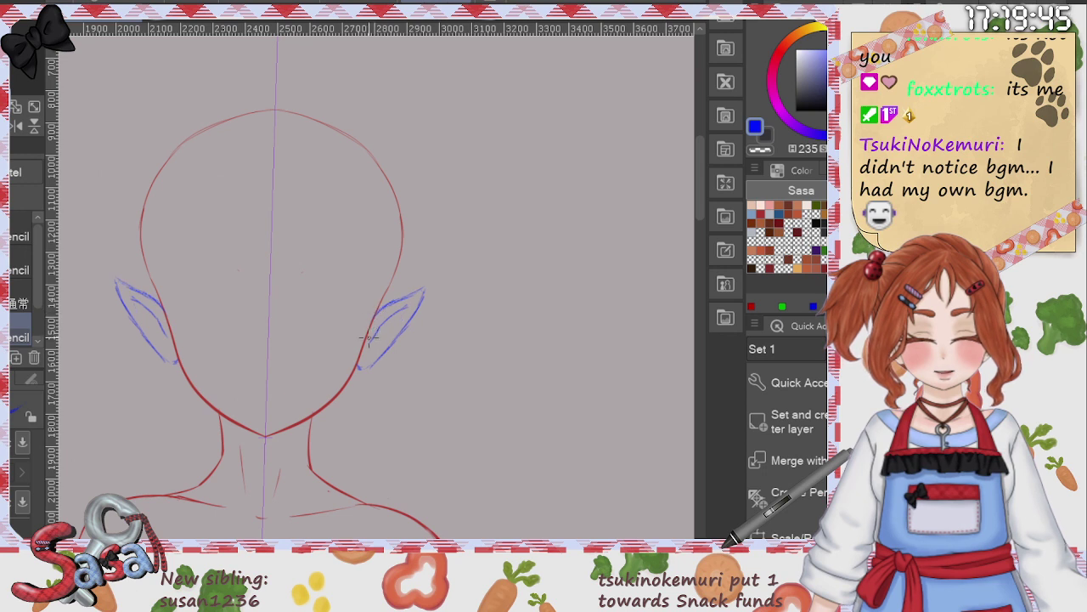
mouse_move(384, 308)
left_mouse_down()
mouse_move(423, 286)
mouse_move(365, 369)
mouse_move(387, 326)
left_mouse_up()
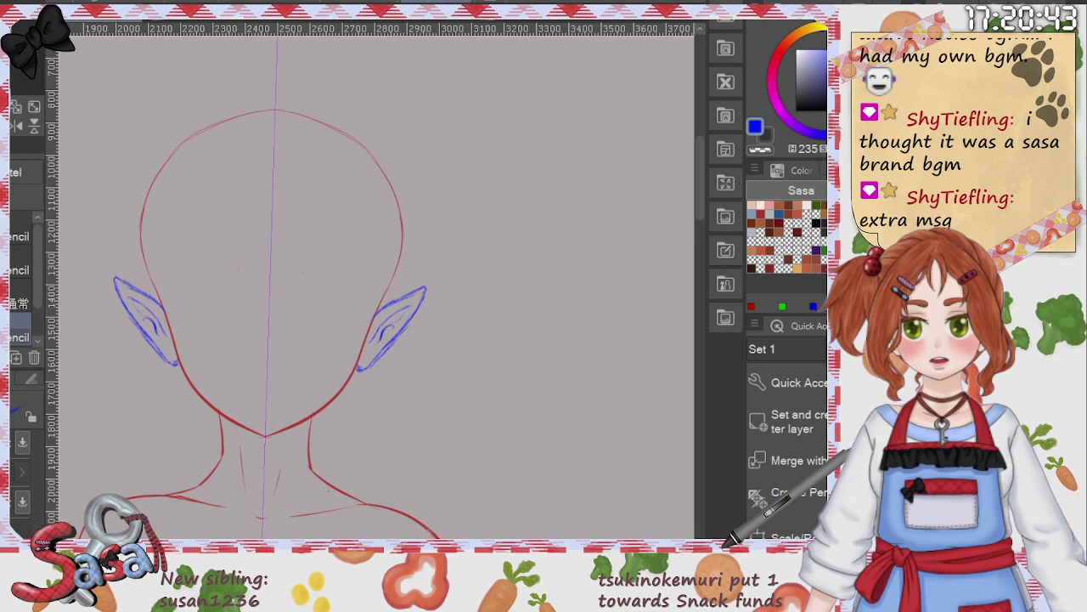
Step: Sketch mirrored curved horns rising from the top of the head and curling outward to pointed tips
scroll(698, 181, "up", 2)
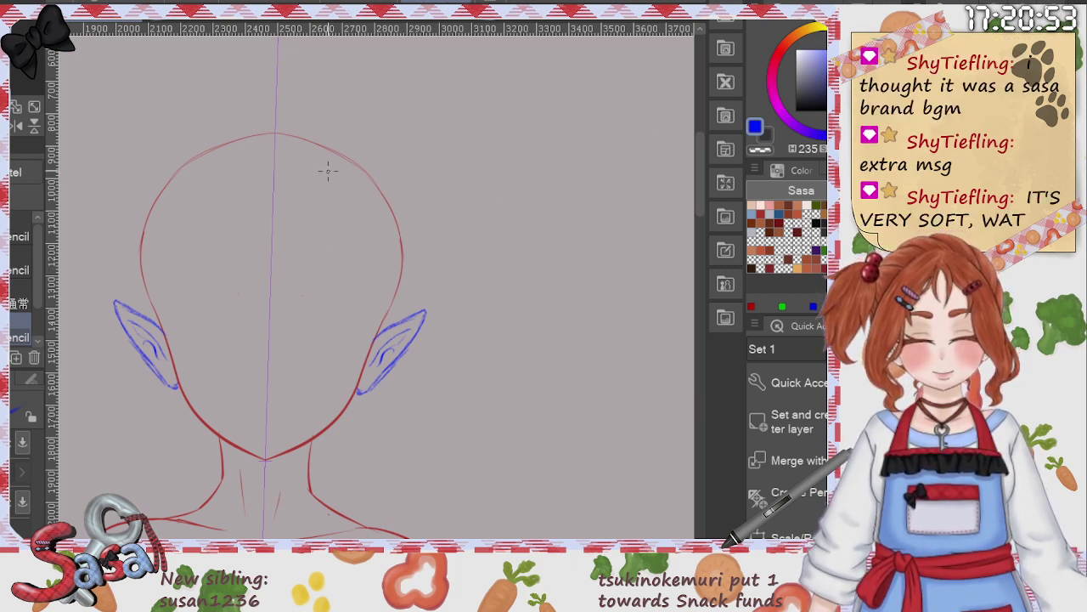
left_click_drag(340, 185, 357, 208)
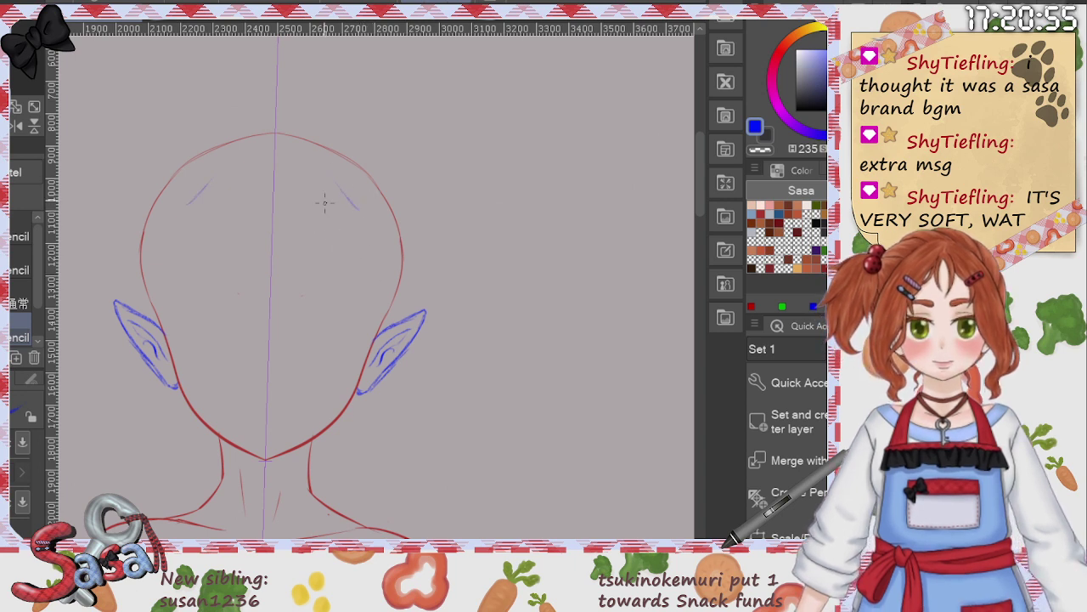
left_click_drag(333, 168, 331, 165)
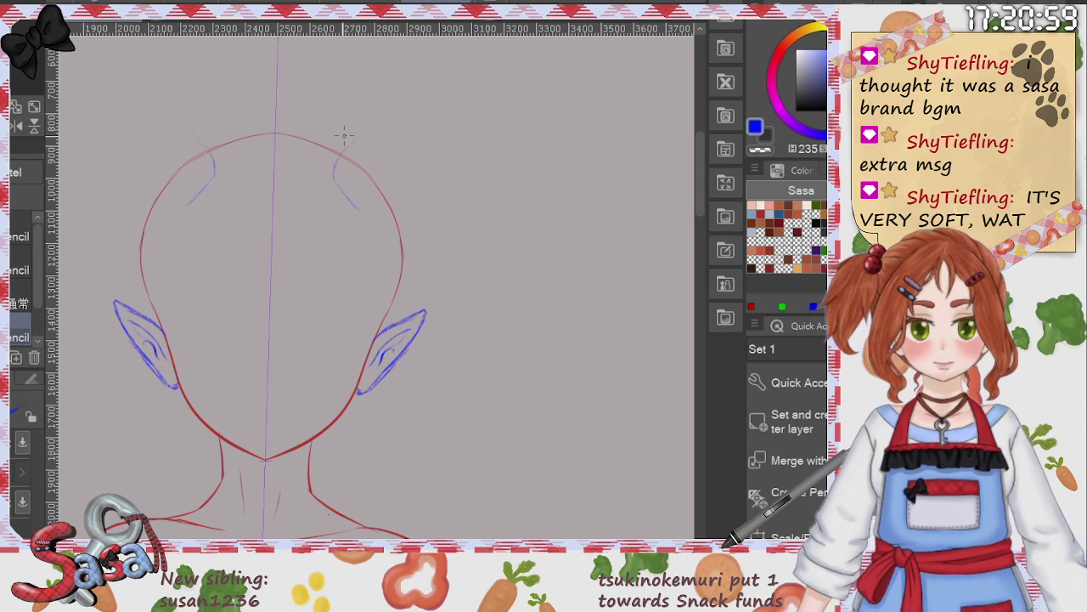
mouse_move(336, 170)
left_mouse_down()
mouse_move(398, 116)
mouse_move(439, 124)
left_mouse_up()
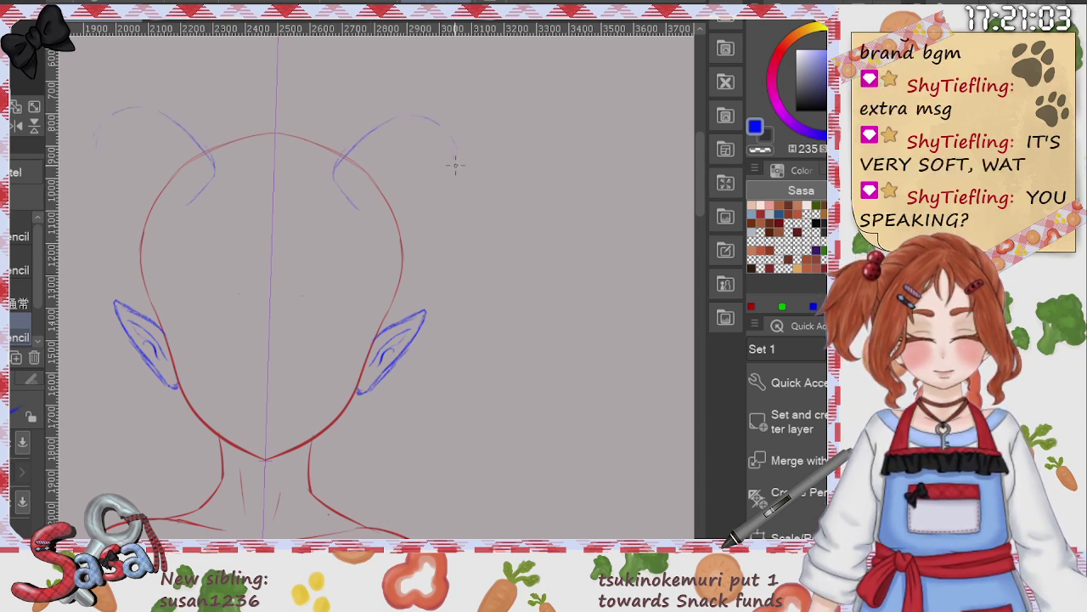
mouse_move(376, 210)
left_mouse_down()
mouse_move(408, 197)
mouse_move(413, 175)
left_mouse_up()
mouse_move(455, 143)
left_mouse_down()
mouse_move(464, 167)
mouse_move(460, 157)
mouse_move(425, 235)
mouse_move(442, 197)
left_mouse_up()
mouse_move(338, 160)
left_mouse_down()
mouse_move(421, 117)
mouse_move(376, 133)
mouse_move(441, 130)
mouse_move(406, 126)
mouse_move(426, 124)
mouse_move(452, 138)
mouse_move(405, 194)
mouse_move(439, 171)
mouse_move(390, 197)
mouse_move(437, 171)
left_mouse_up()
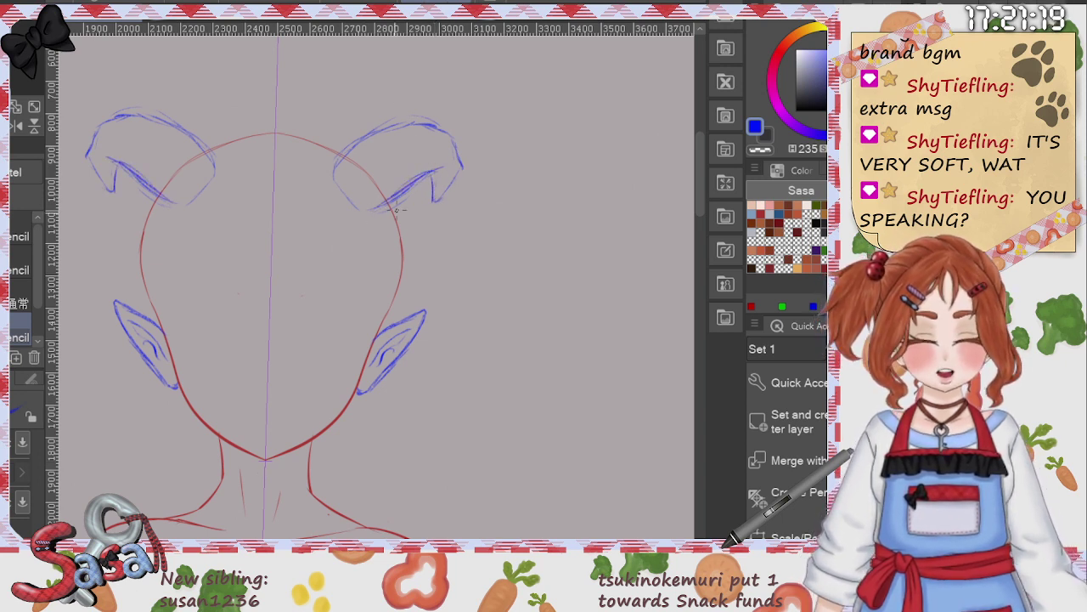
Step: On a new layer, sketch a long tufted tail curving out behind one leg, and erase the part overlapping the thigh
left_click_drag(701, 197, 722, 336)
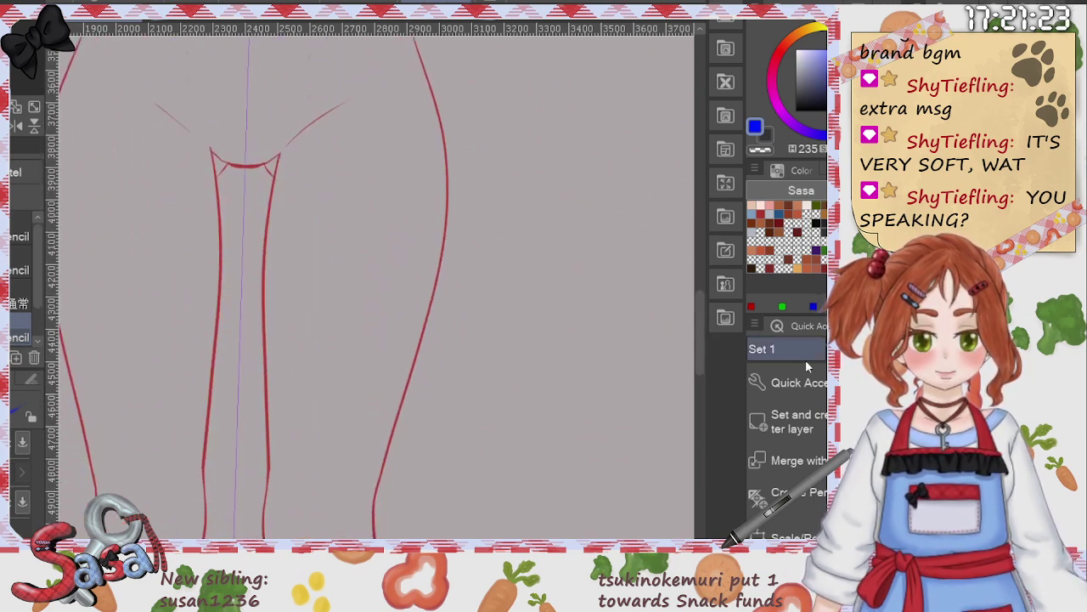
key("ctrl+0")
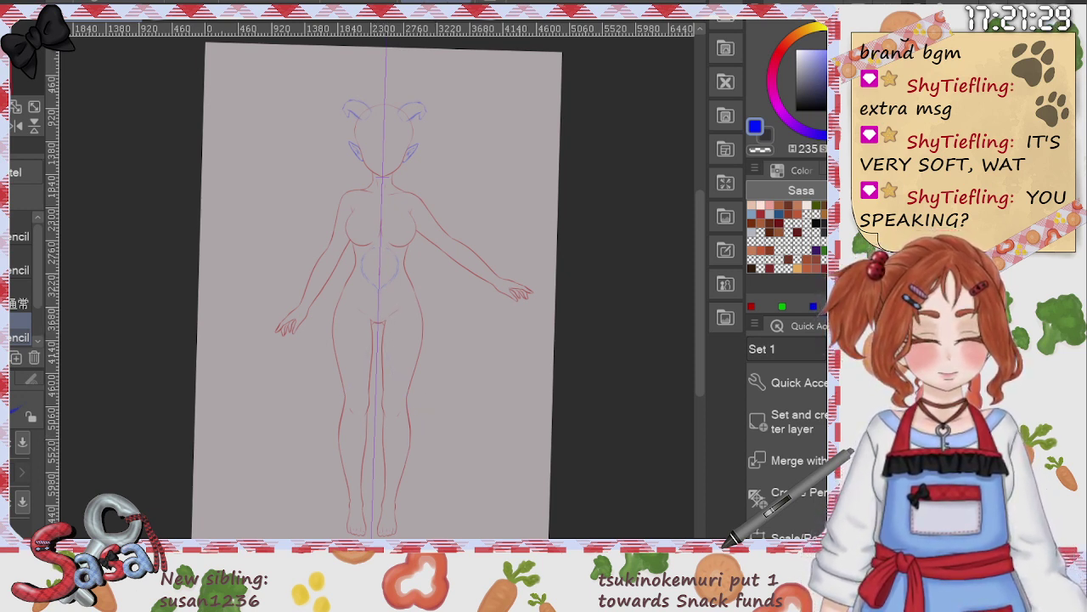
key("ctrl+shift+n")
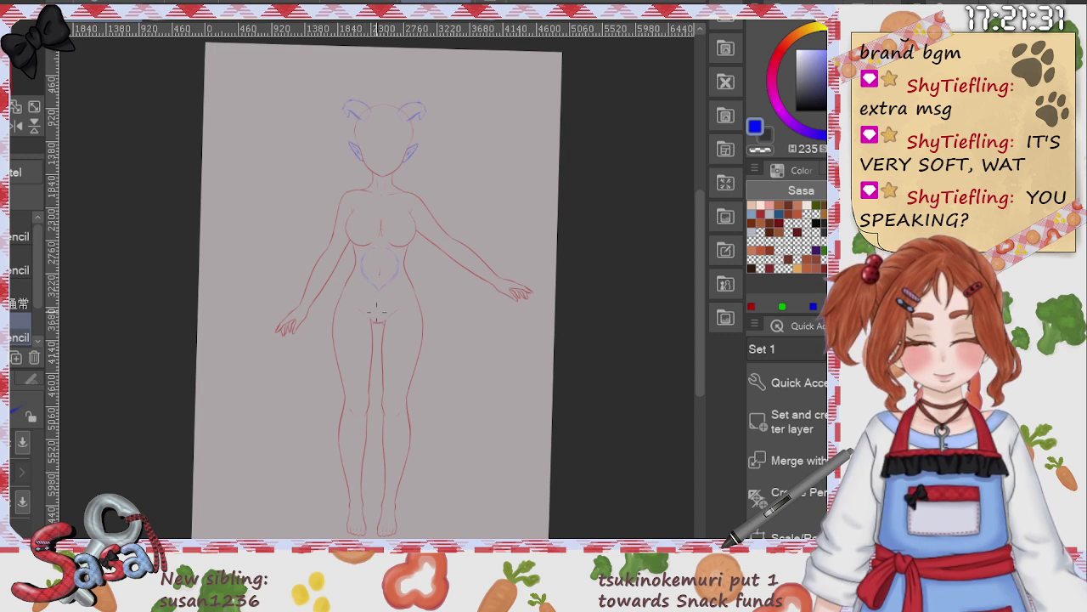
left_click_drag(382, 360, 428, 426)
left_click_drag(381, 341, 441, 474)
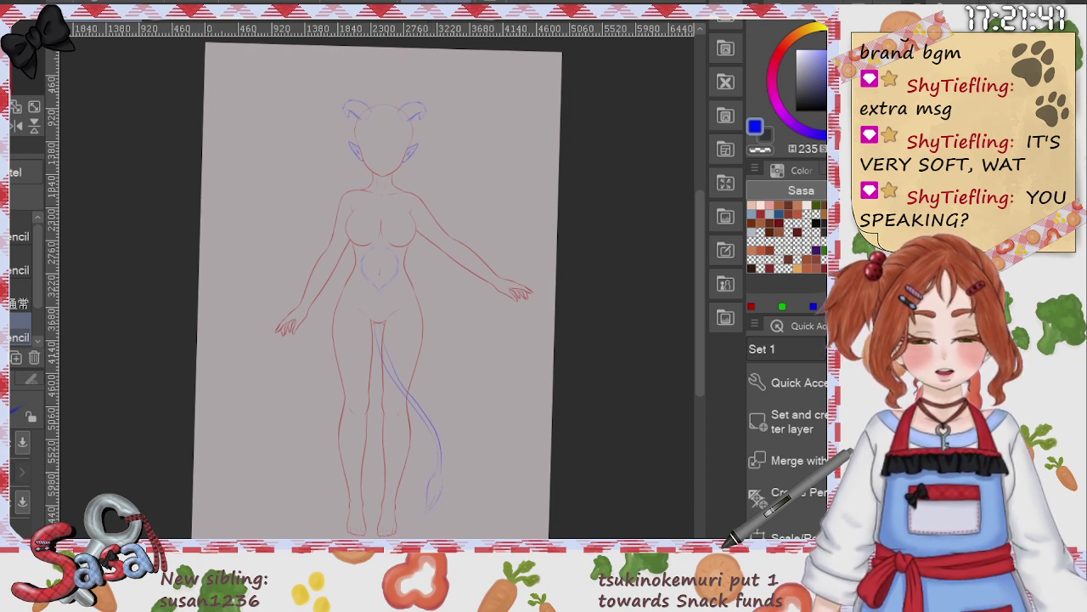
key("e")
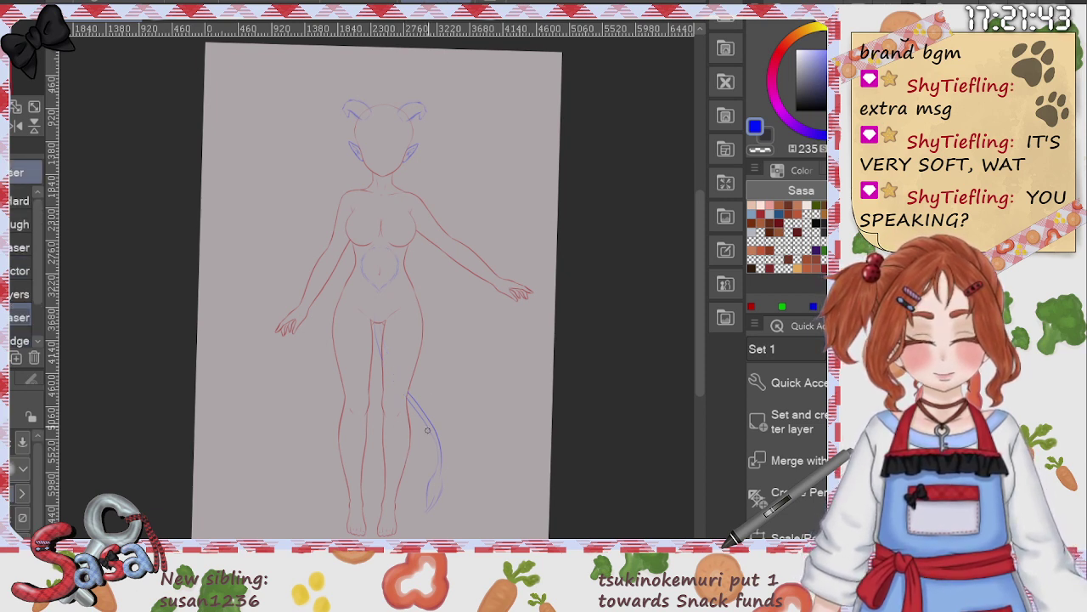
key("p")
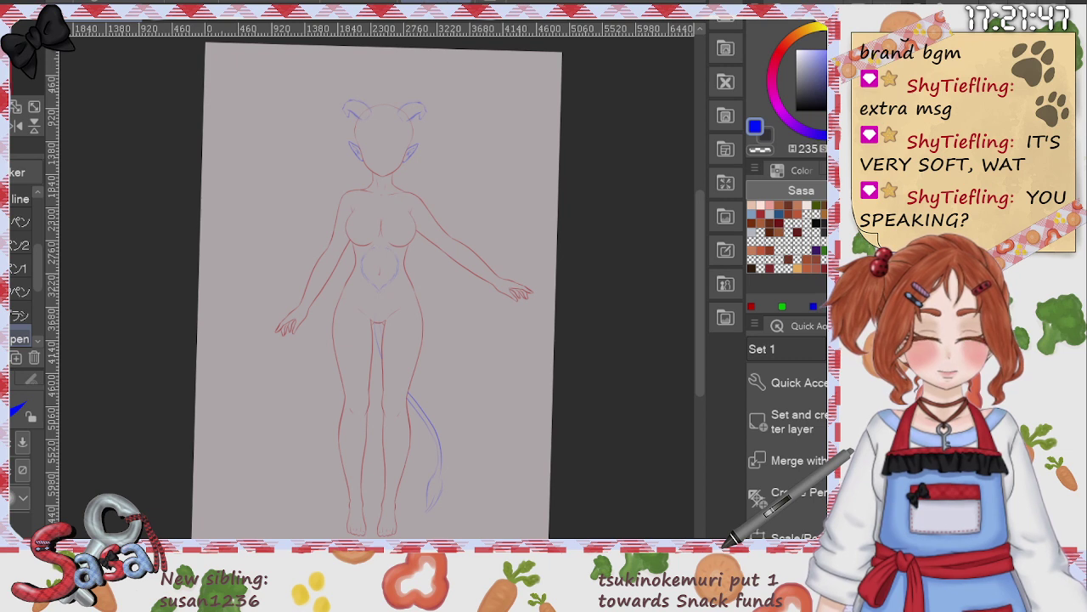
Step: Sketch shaggy fur along both edges of the lower leg opposite the tail, from below the knee to the ankle
scroll(688, 343, "down", 1)
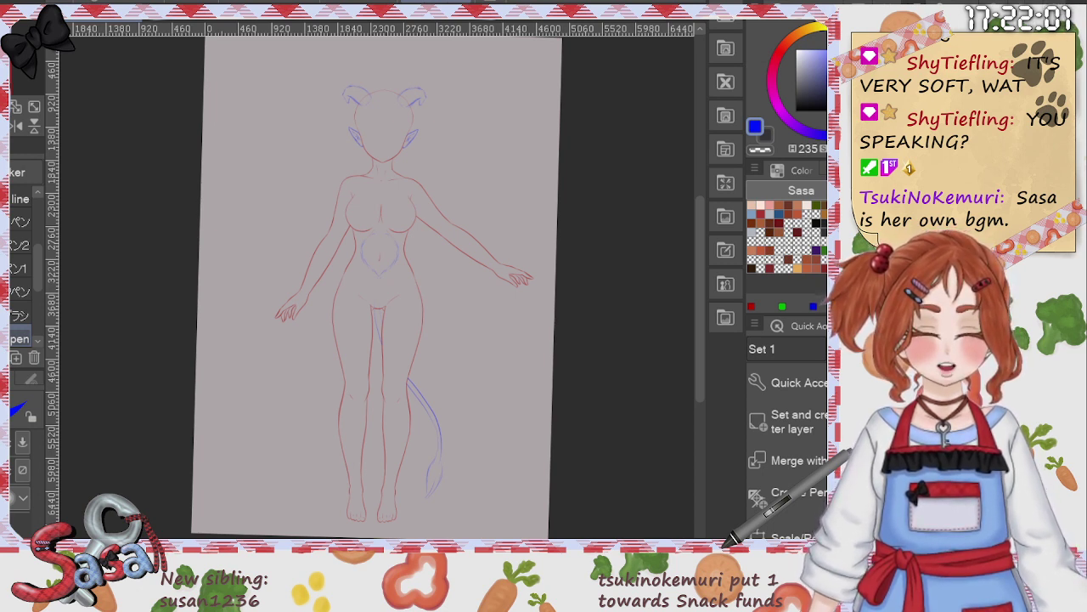
left_click_drag(700, 344, 700, 350)
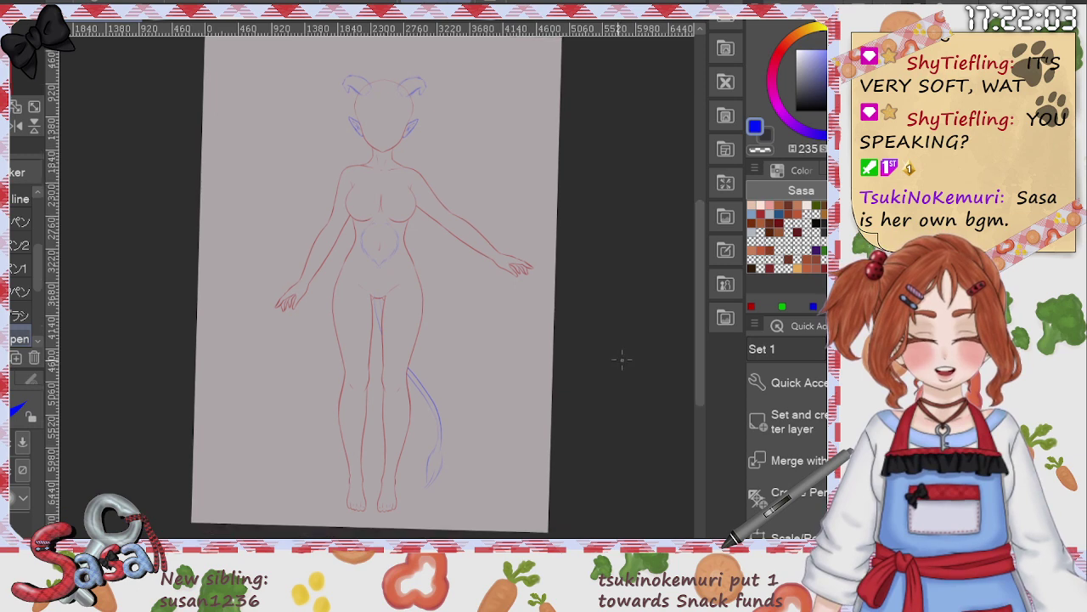
scroll(299, 415, "up", 1)
scroll(326, 411, "up", 2)
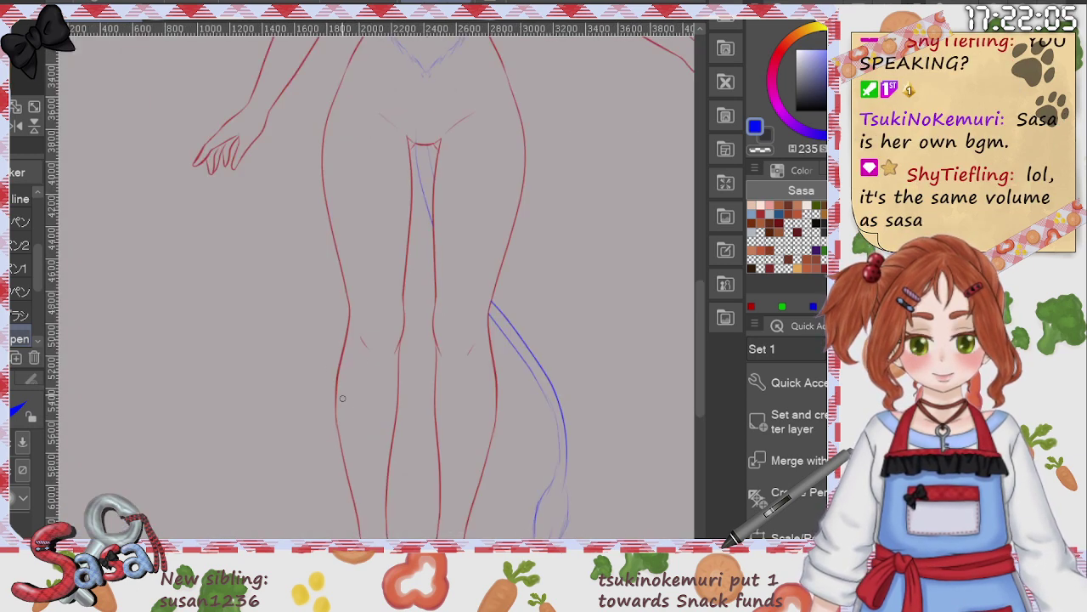
key("p")
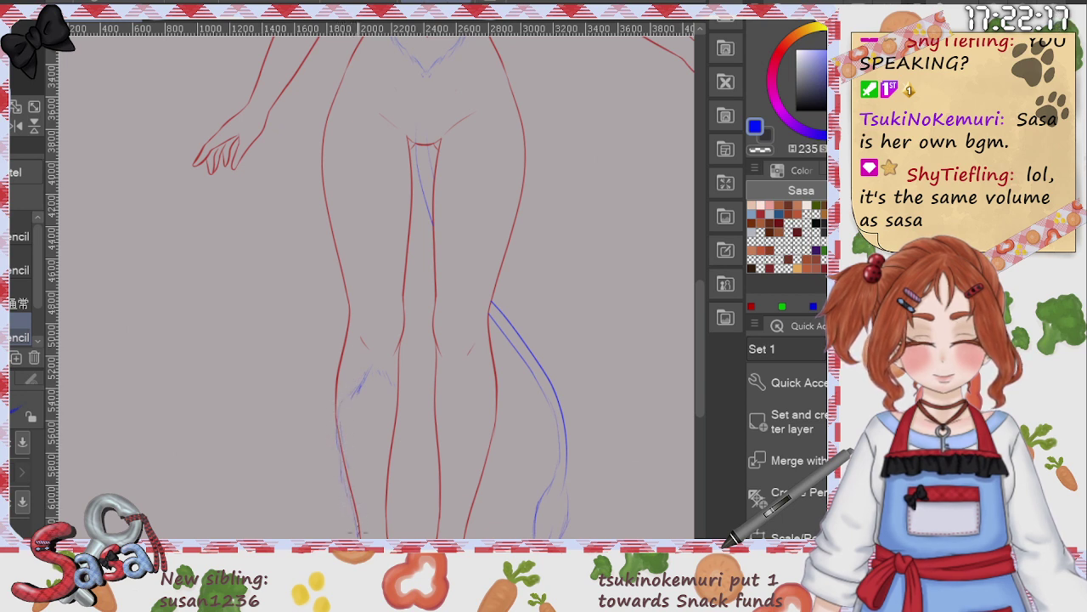
scroll(398, 346, "down", 2)
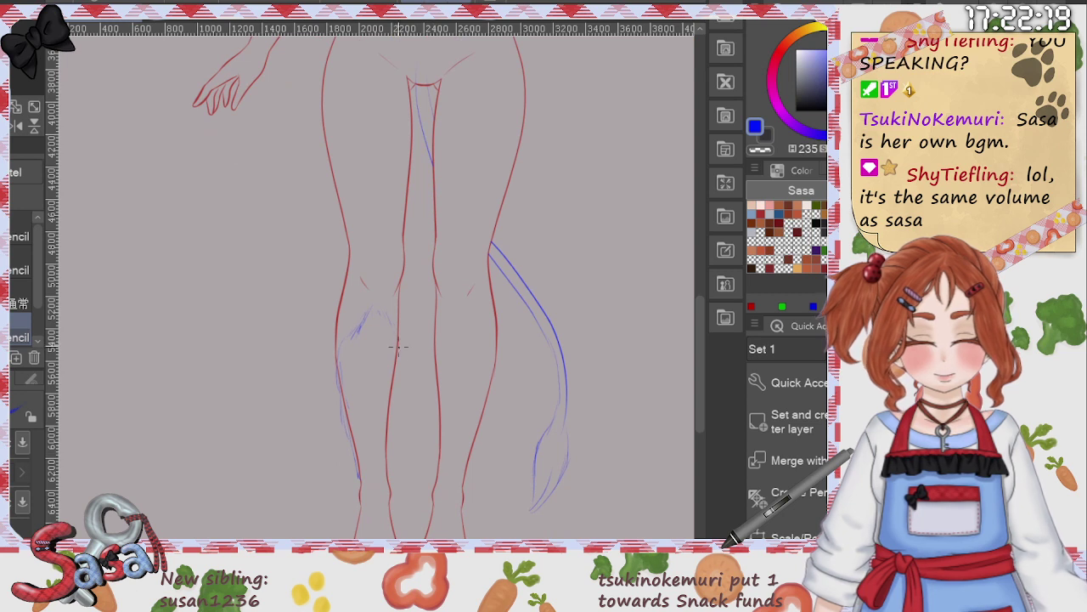
left_click_drag(374, 379, 395, 350)
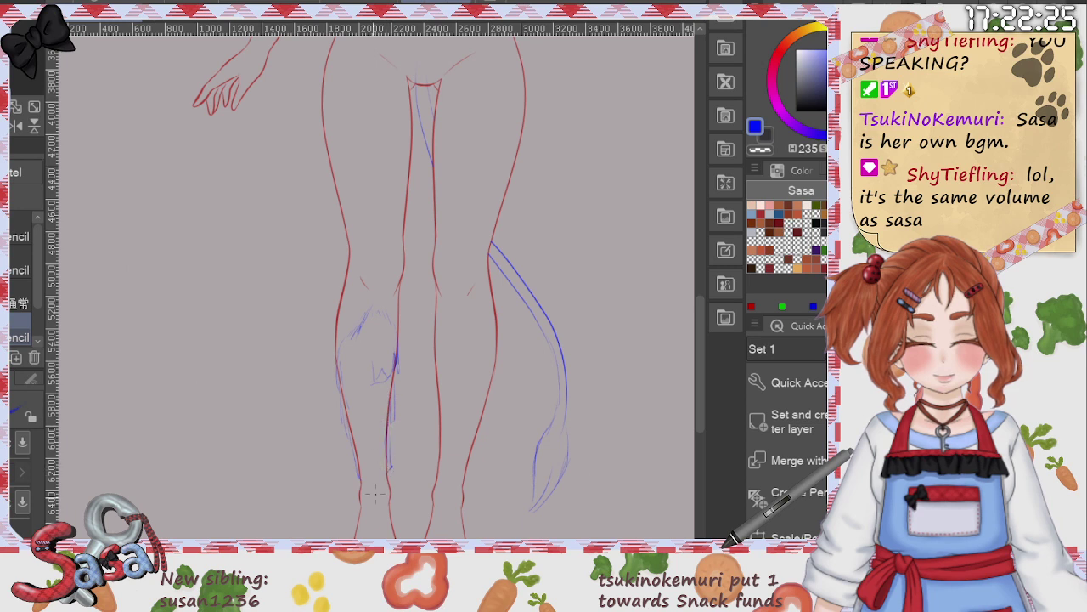
left_click_drag(357, 472, 362, 499)
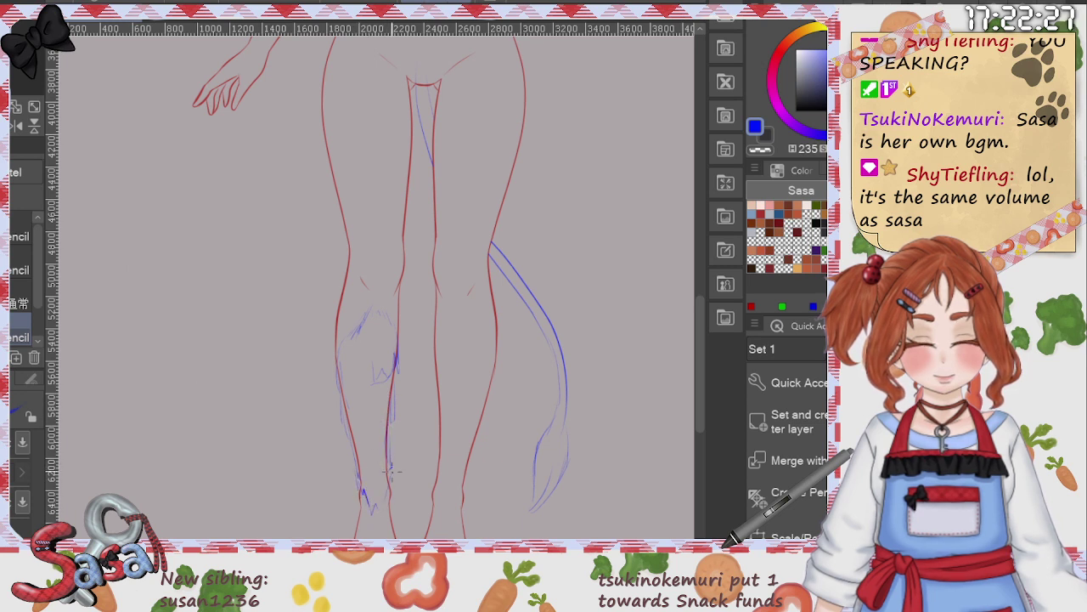
left_click_drag(349, 443, 357, 491)
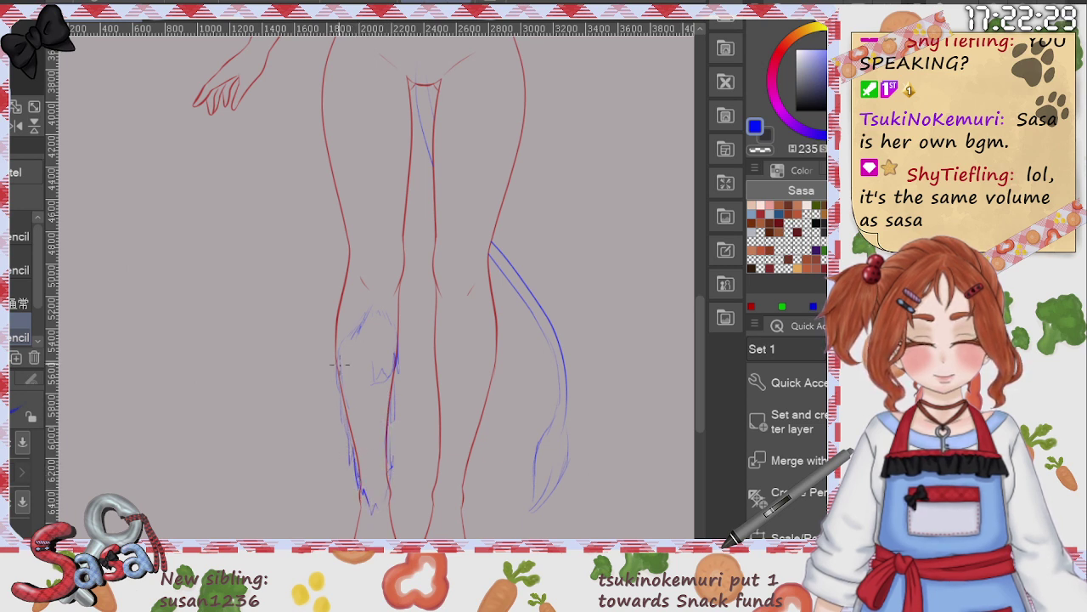
left_click_drag(337, 374, 346, 459)
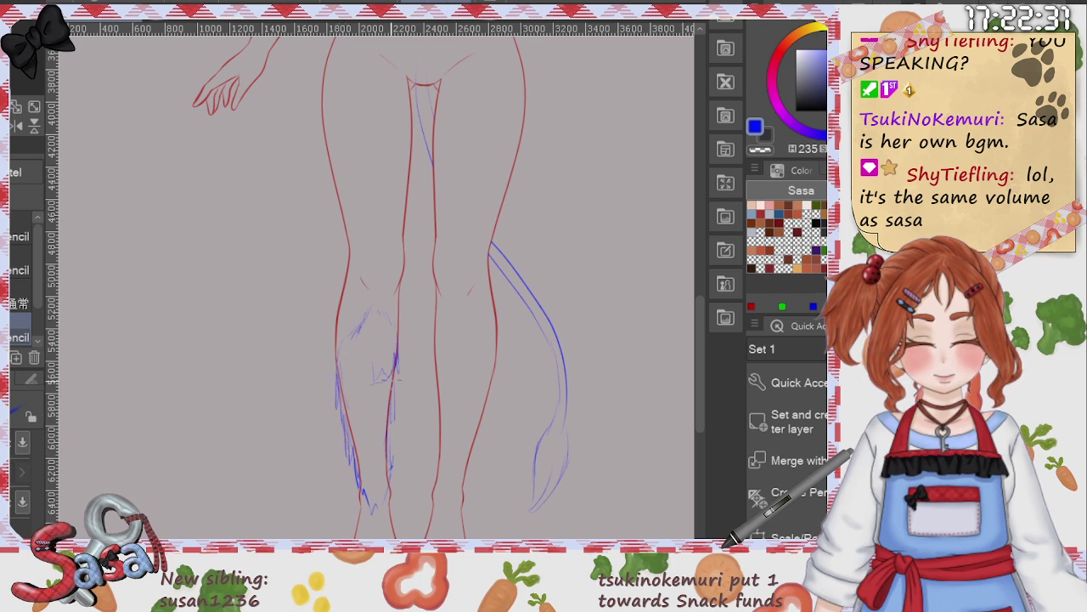
left_click_drag(394, 415, 394, 473)
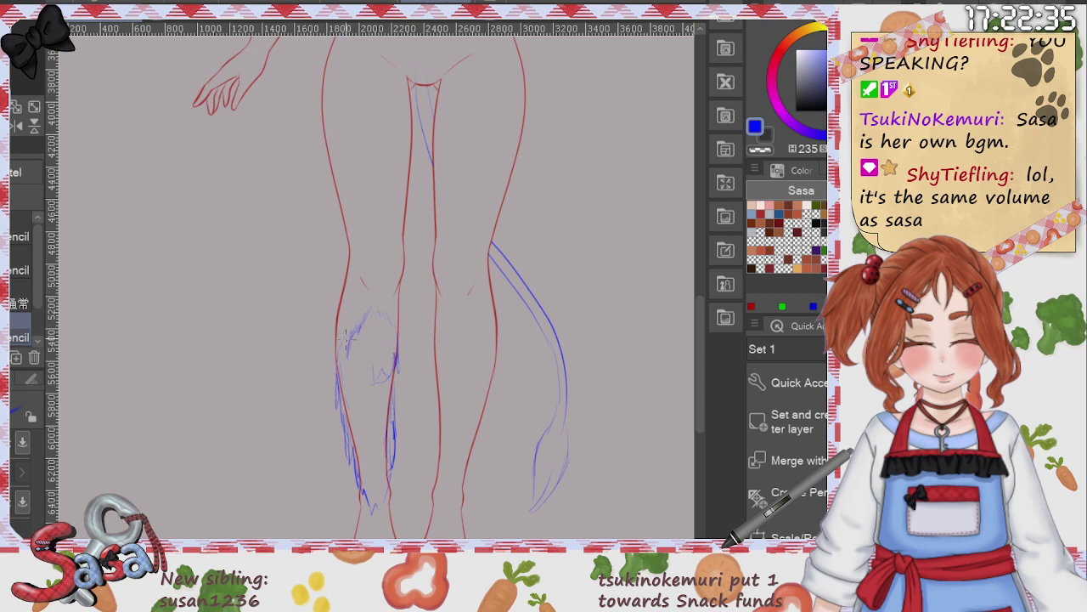
left_click_drag(345, 336, 340, 362)
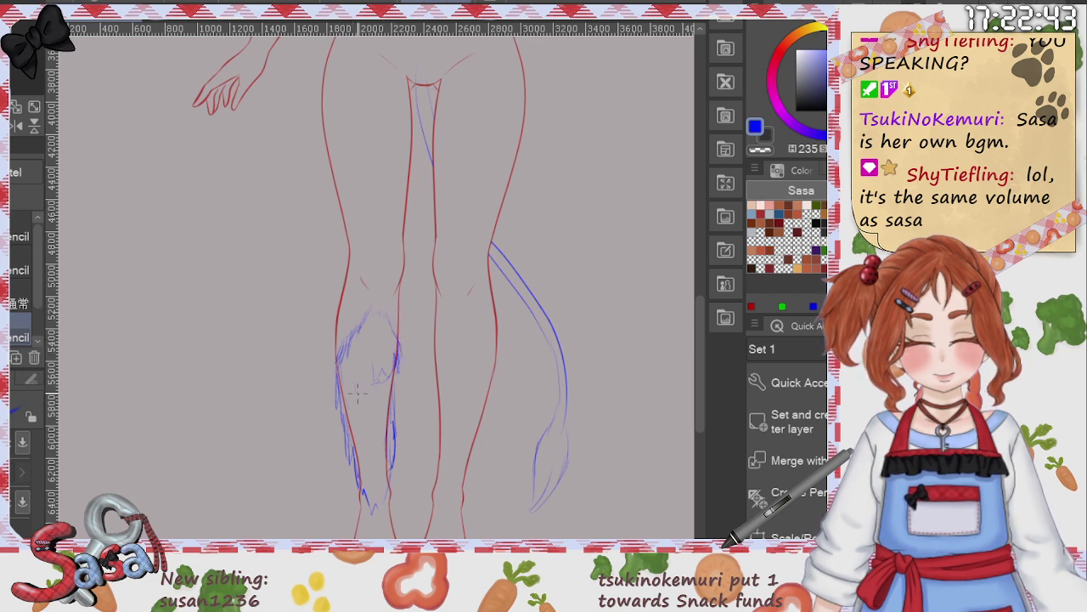
left_click_drag(358, 393, 363, 396)
Step: Sketch fur along the outstretched forearm down to the wrist, and roughen the belly marking's outline with furry strokes
left_click_drag(365, 318, 326, 318)
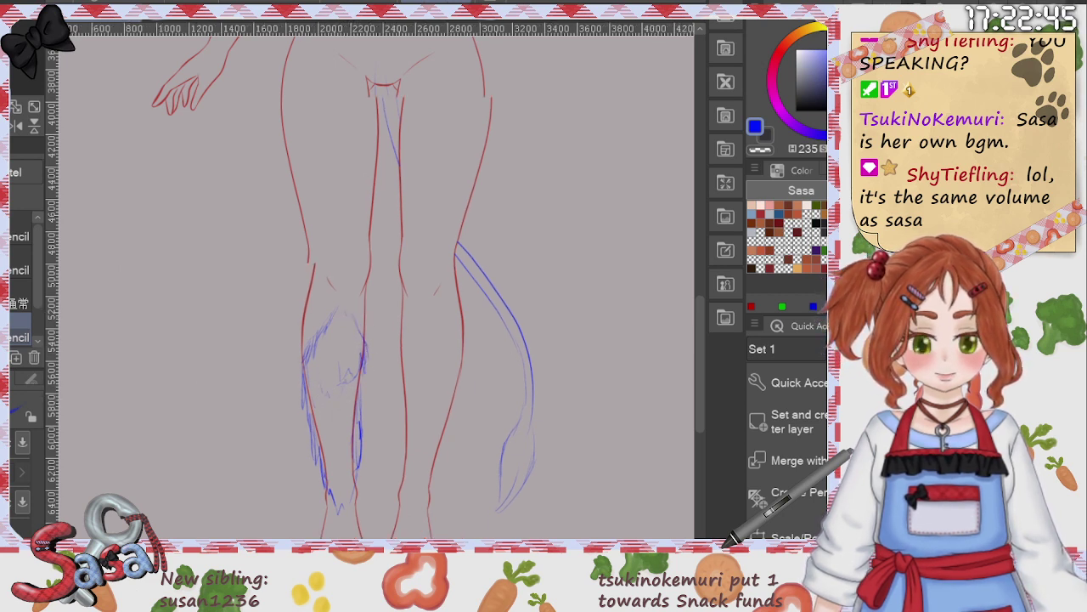
left_click_drag(510, 544, 520, 544)
left_click_drag(700, 360, 700, 251)
left_click_drag(529, 543, 531, 544)
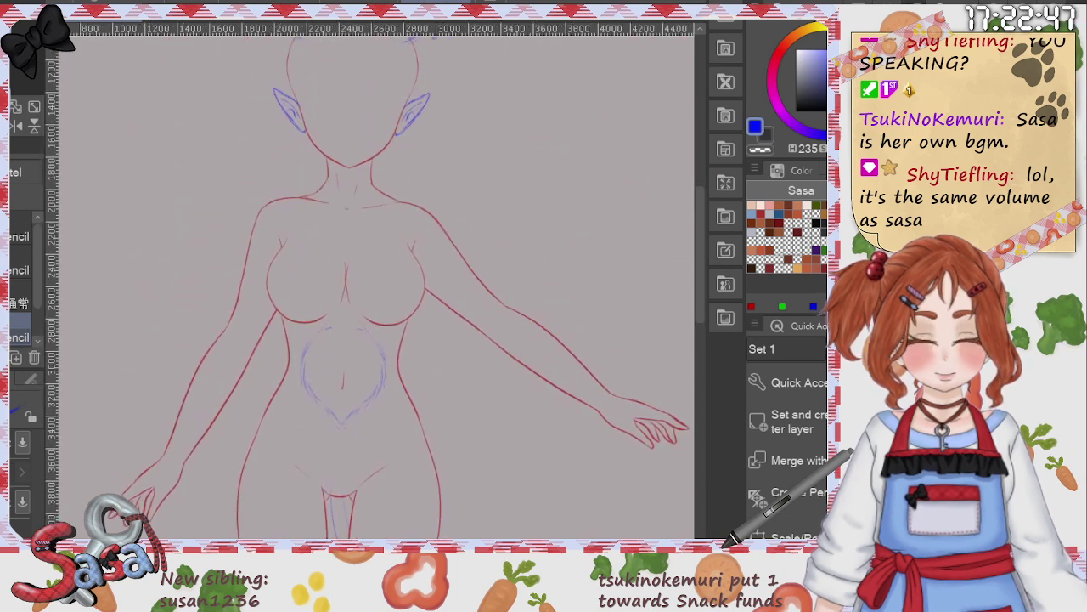
scroll(432, 323, "right", 2)
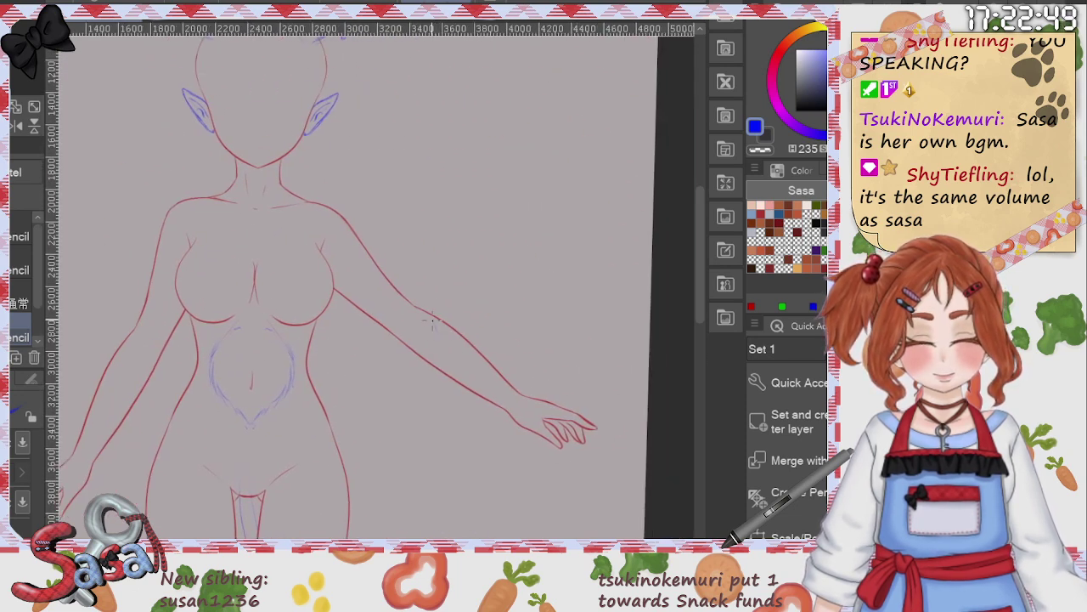
left_click_drag(431, 324, 446, 357)
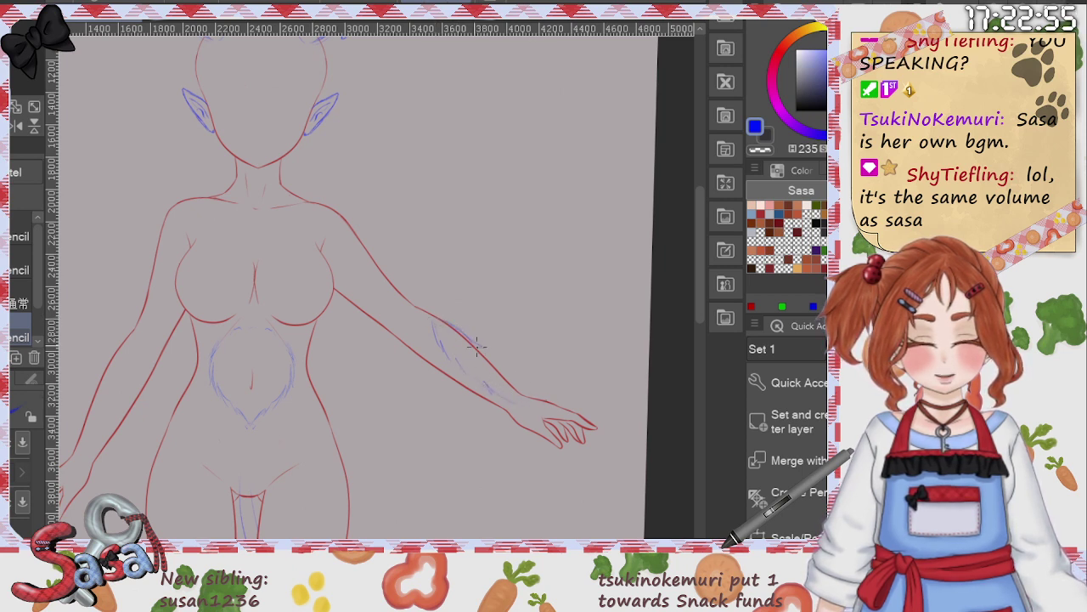
mouse_move(465, 343)
left_mouse_down()
mouse_move(538, 398)
mouse_move(514, 401)
mouse_move(555, 400)
left_mouse_up()
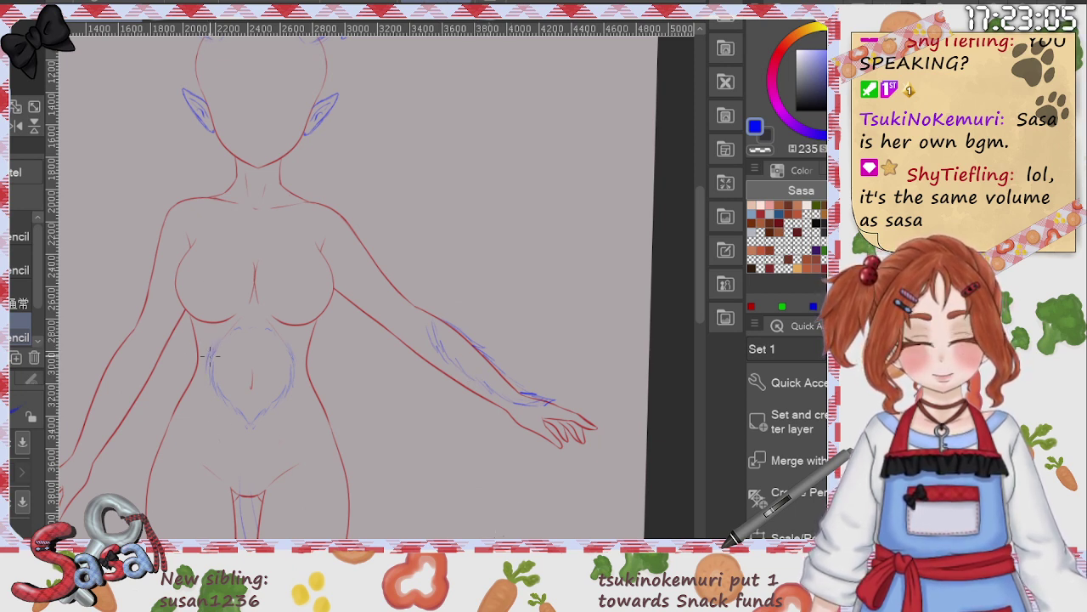
left_click_drag(215, 386, 240, 427)
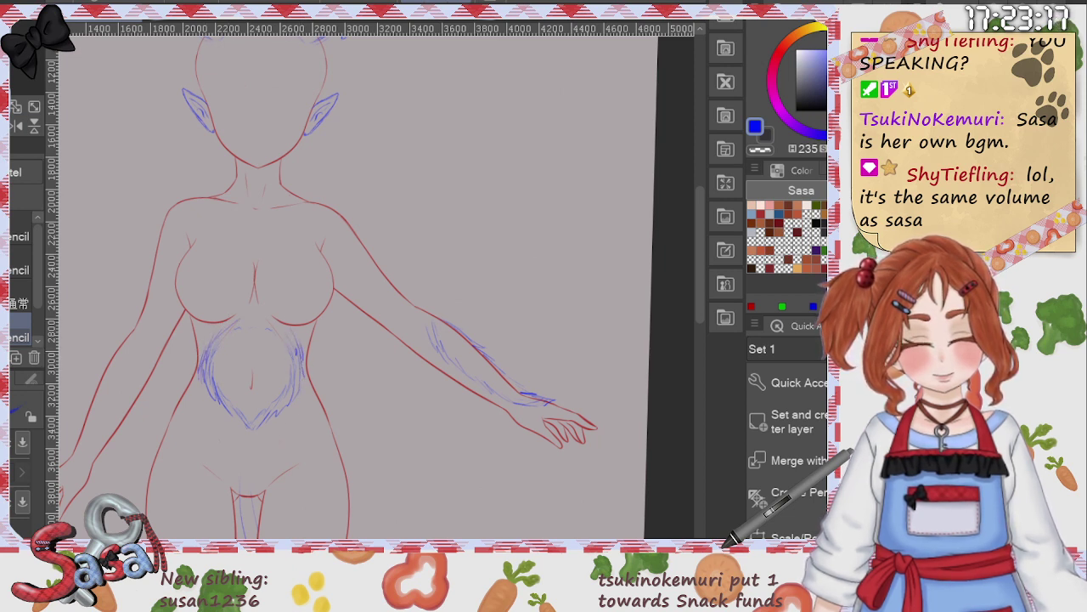
key("e")
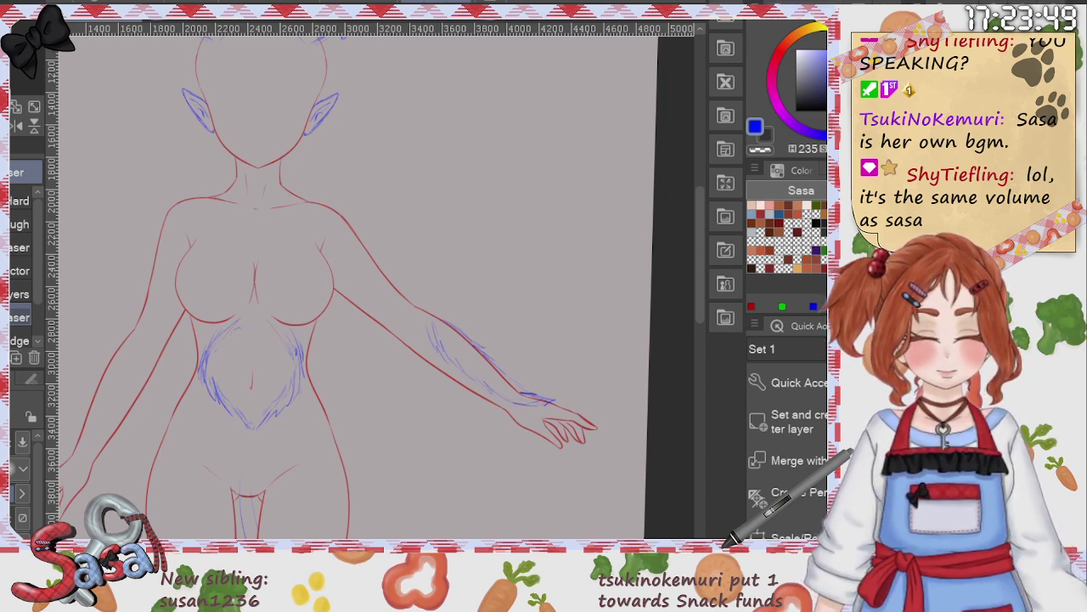
Step: Switch to the layer with the symmetry ruler and, using the pencil, sketch mirrored crease lines at the crotch for a pair of shorts
key("ctrl+0")
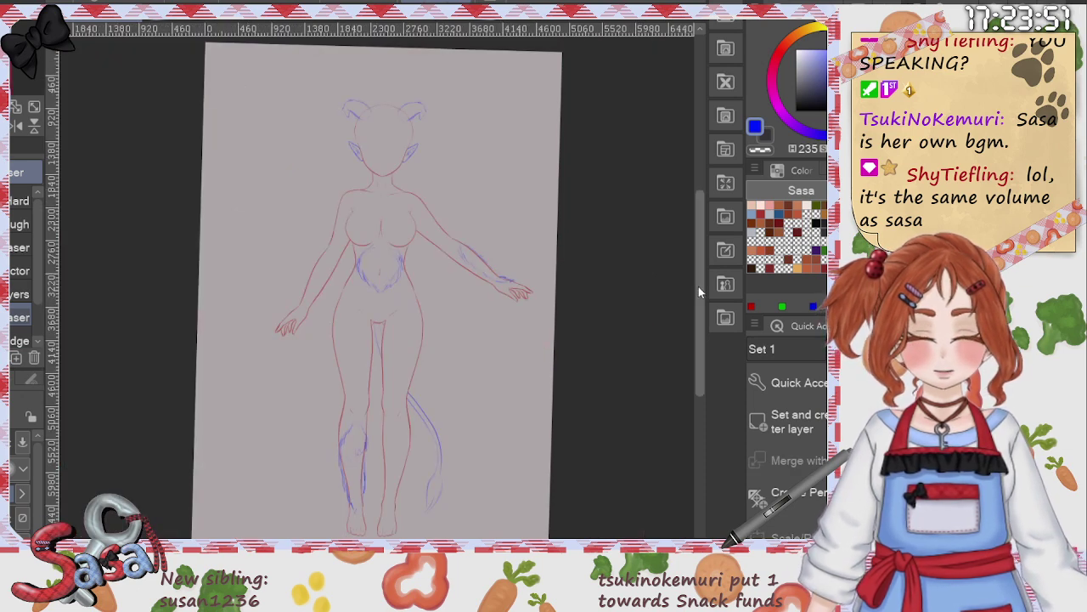
left_click_drag(700, 306, 699, 299)
key("p")
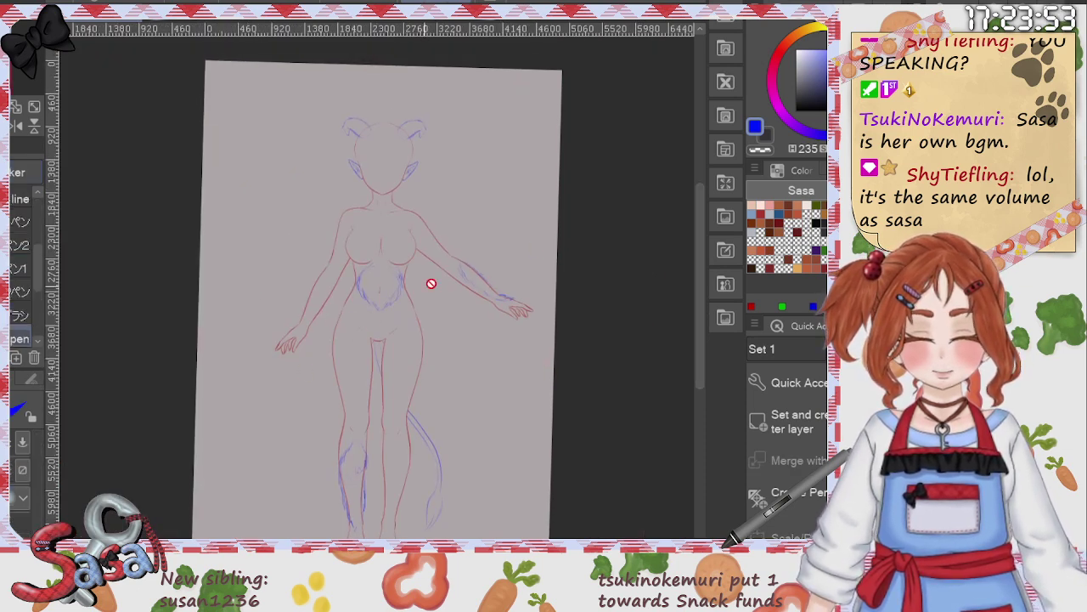
left_click(867, 187)
scroll(360, 267, "up", 3)
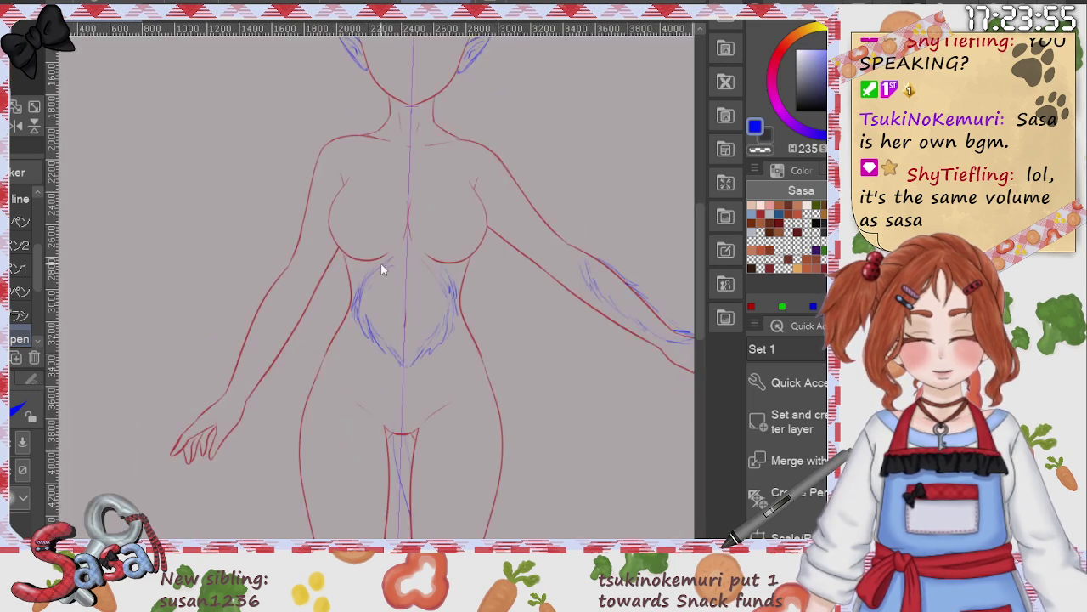
scroll(381, 269, "up", 1)
key("p")
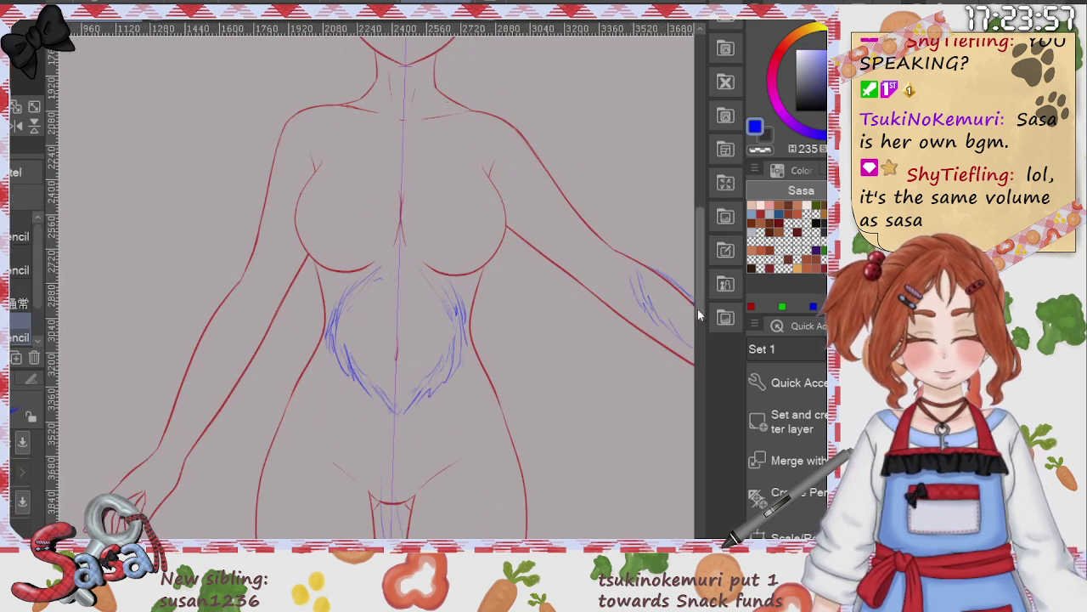
scroll(698, 315, "down", 3)
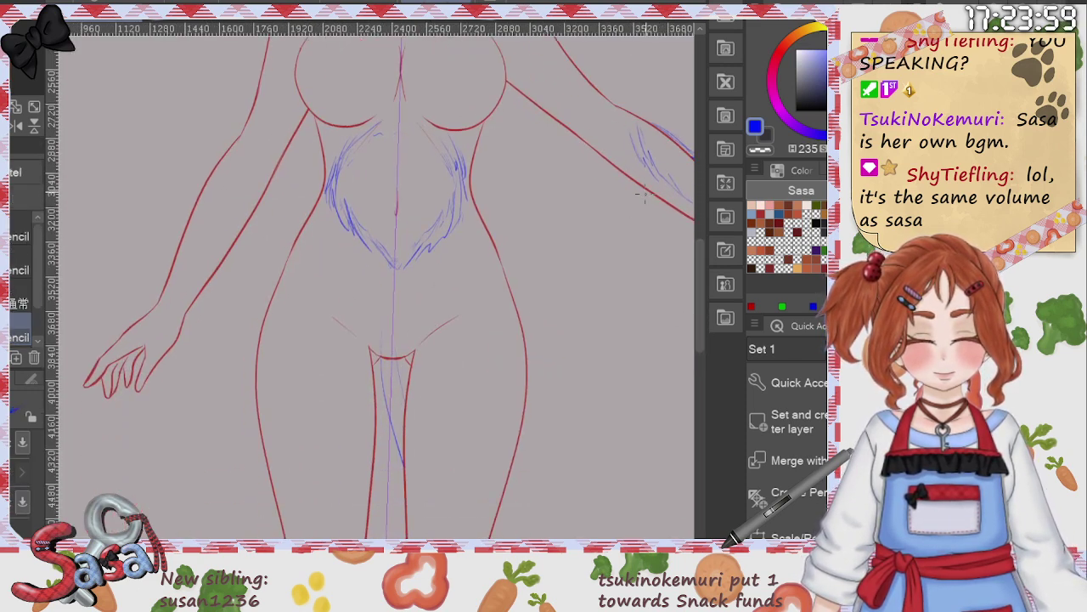
left_click_drag(340, 338, 442, 342)
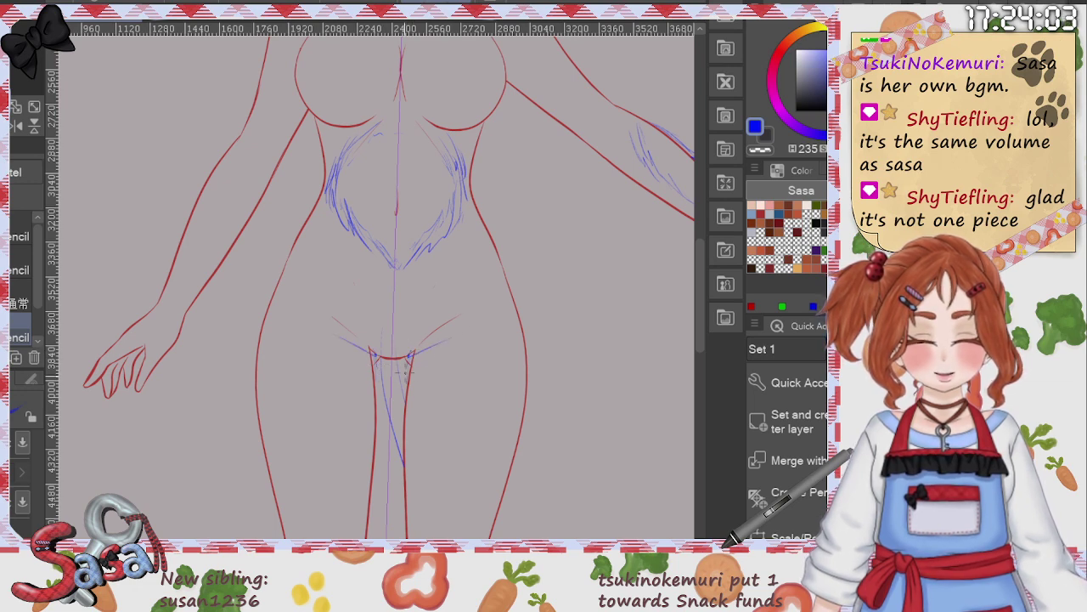
left_click_drag(374, 356, 377, 381)
left_click_drag(406, 357, 409, 388)
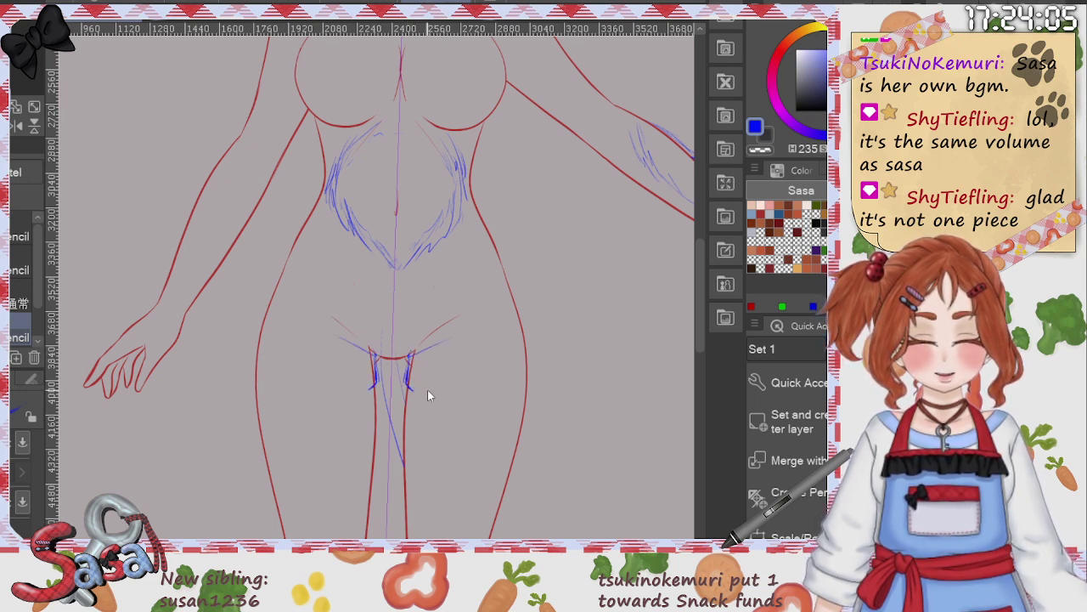
key("ctrl+z")
key("ctrl+z")
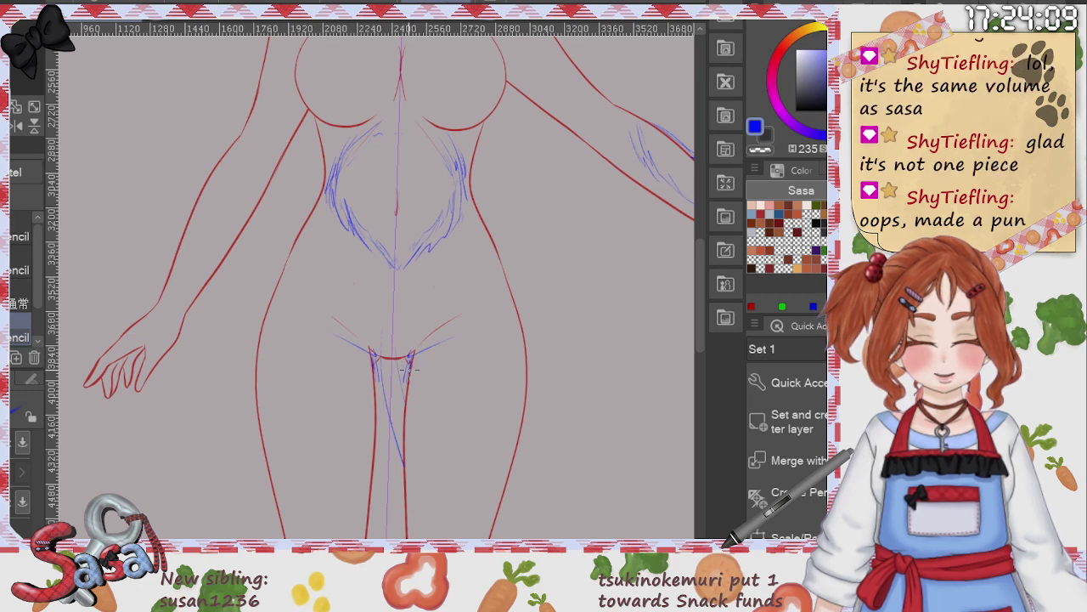
Step: Sketch the shorts' mirrored leg hems across the upper thighs, the outer hip edges, and a low waistline curving across the hips
left_click_drag(409, 370, 430, 372)
mouse_move(526, 366)
left_mouse_down()
mouse_move(258, 358)
mouse_move(273, 298)
mouse_move(414, 315)
left_mouse_up()
left_click_drag(282, 279, 350, 309)
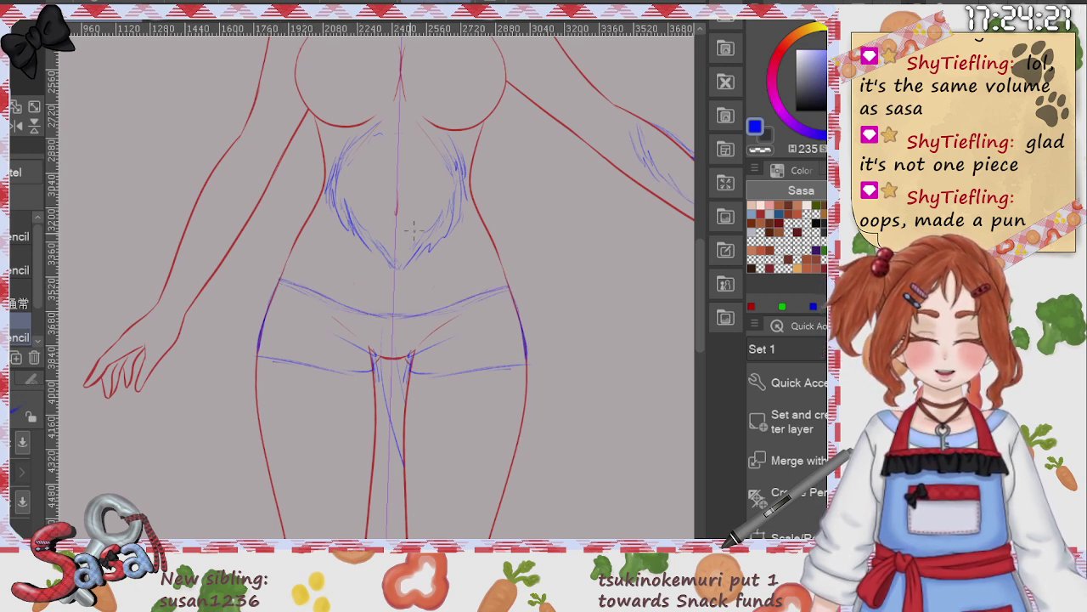
left_click_drag(399, 310, 510, 274)
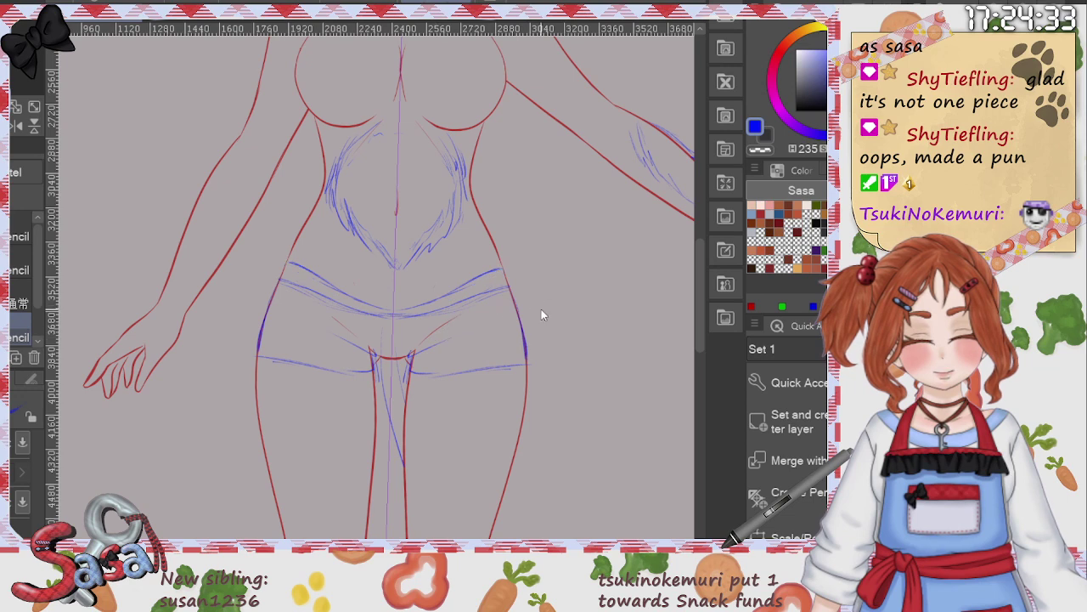
key("ctrl+z")
key("ctrl+z")
key("ctrl+z")
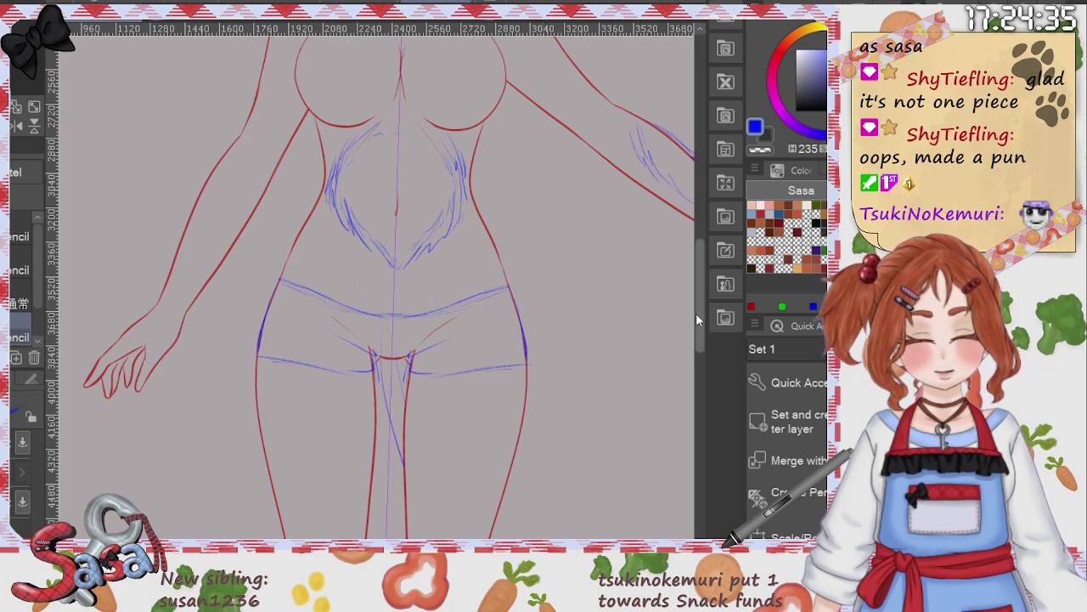
Step: Sketch a V-shaped waistband dipping from the hips, add crotch folds, and darken the shorts' side edges and leg hems
mouse_move(699, 315)
left_mouse_down()
mouse_move(703, 300)
mouse_move(699, 320)
left_mouse_up()
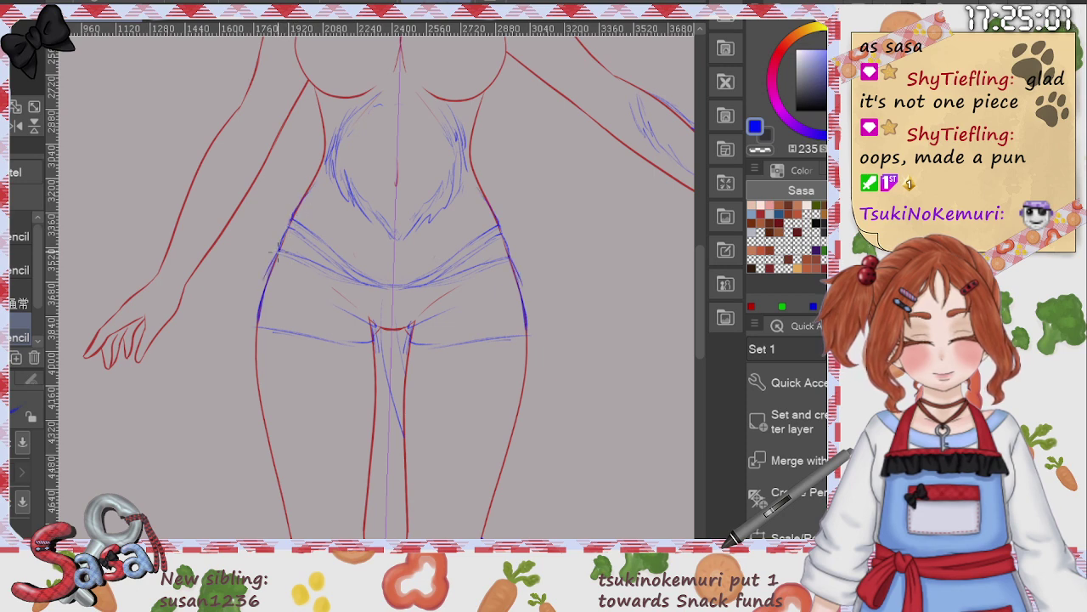
left_click_drag(258, 306, 257, 320)
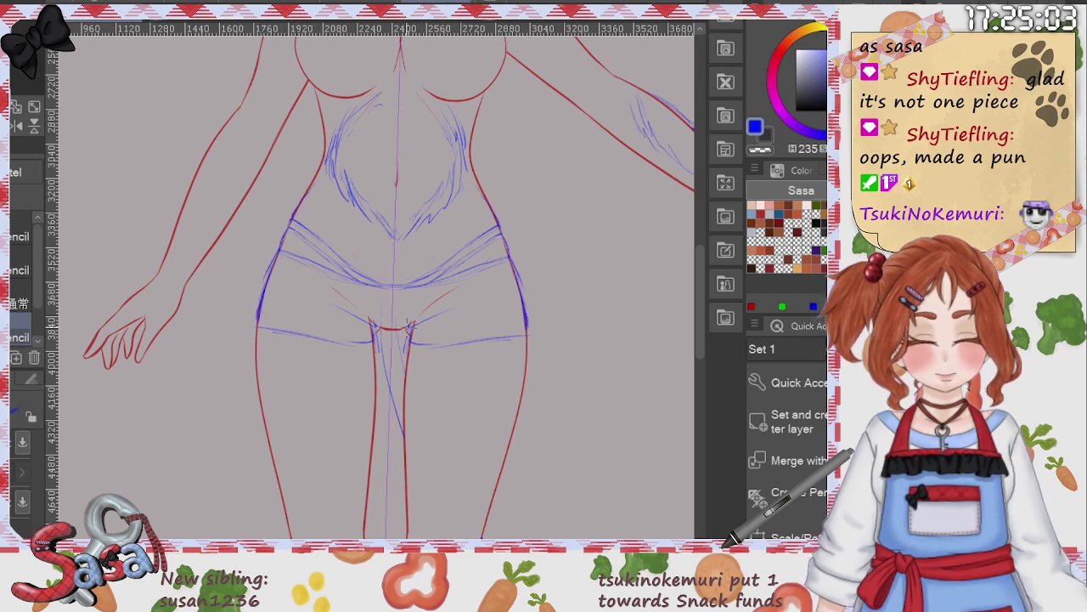
mouse_move(411, 329)
left_mouse_down()
mouse_move(450, 321)
mouse_move(393, 329)
mouse_move(409, 321)
left_mouse_up()
key("ctrl+z")
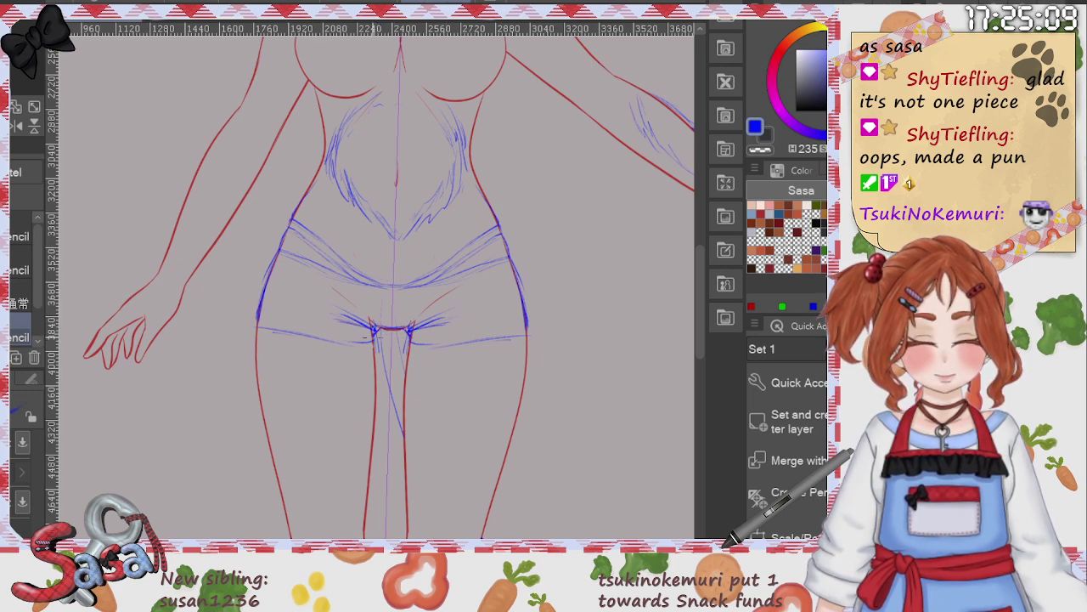
left_click_drag(257, 328, 343, 341)
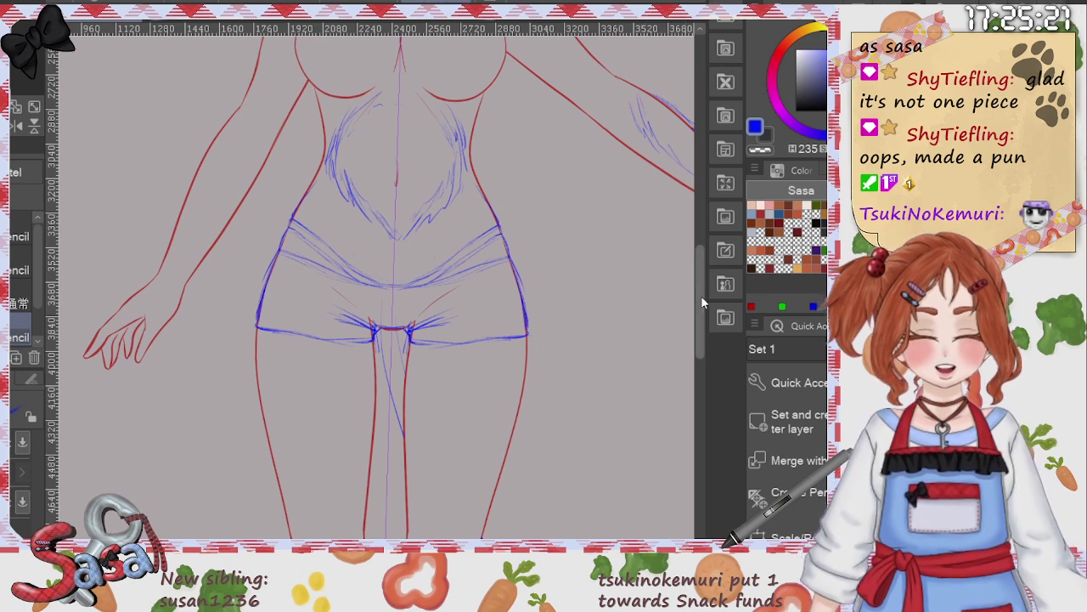
Step: Sketch the mirrored cups of a bikini-style top with straight inner edges, and join them with criss-cross lacing at the chest's center
left_click_drag(702, 297, 701, 264)
key("ctrl+0")
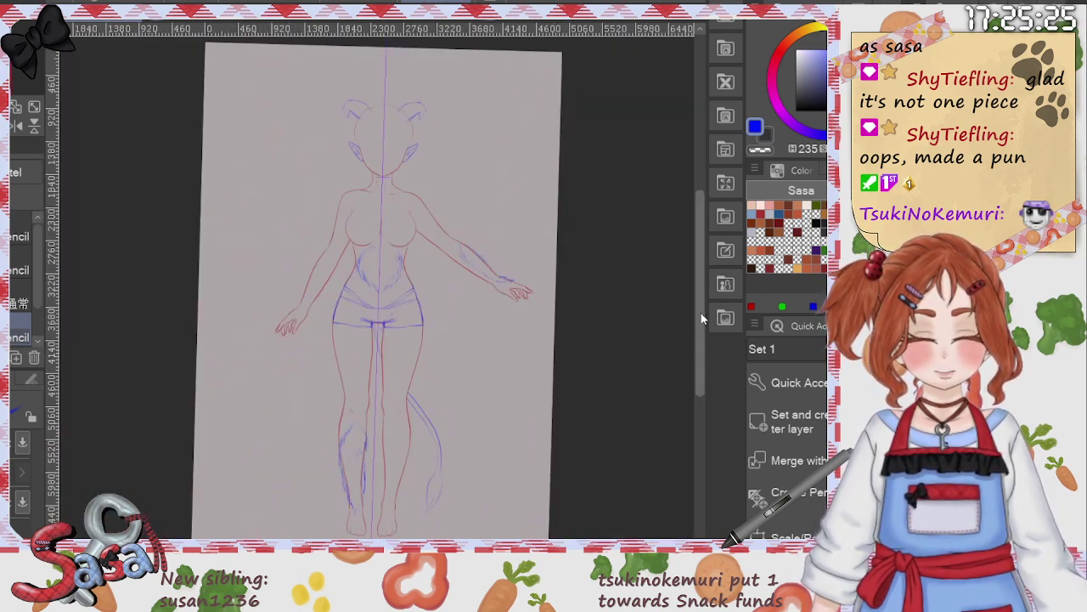
left_click_drag(703, 318, 702, 301)
scroll(440, 129, "up", 3)
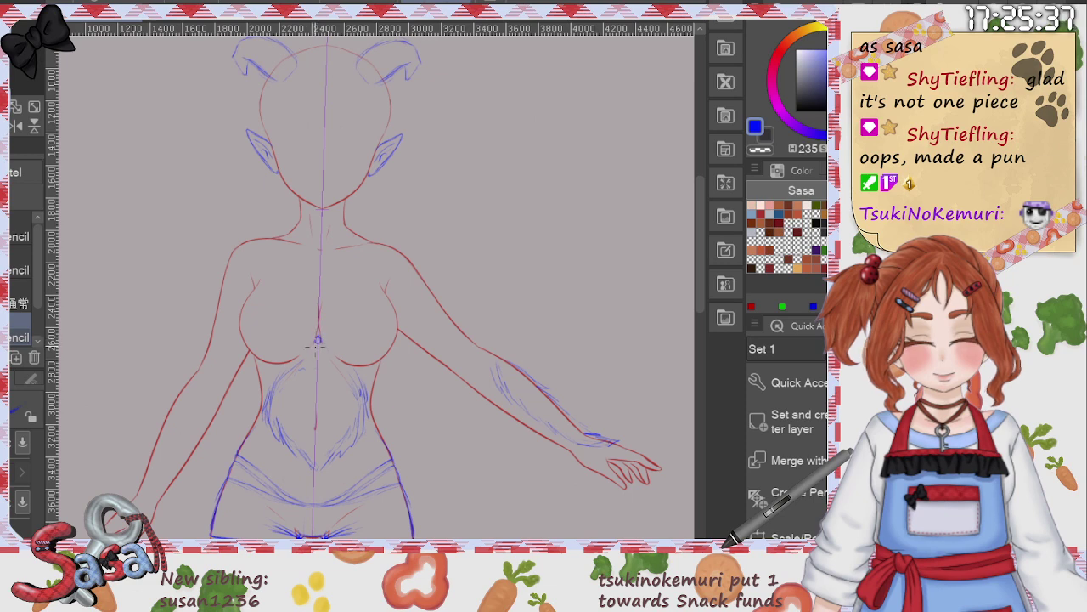
key("ctrl+z")
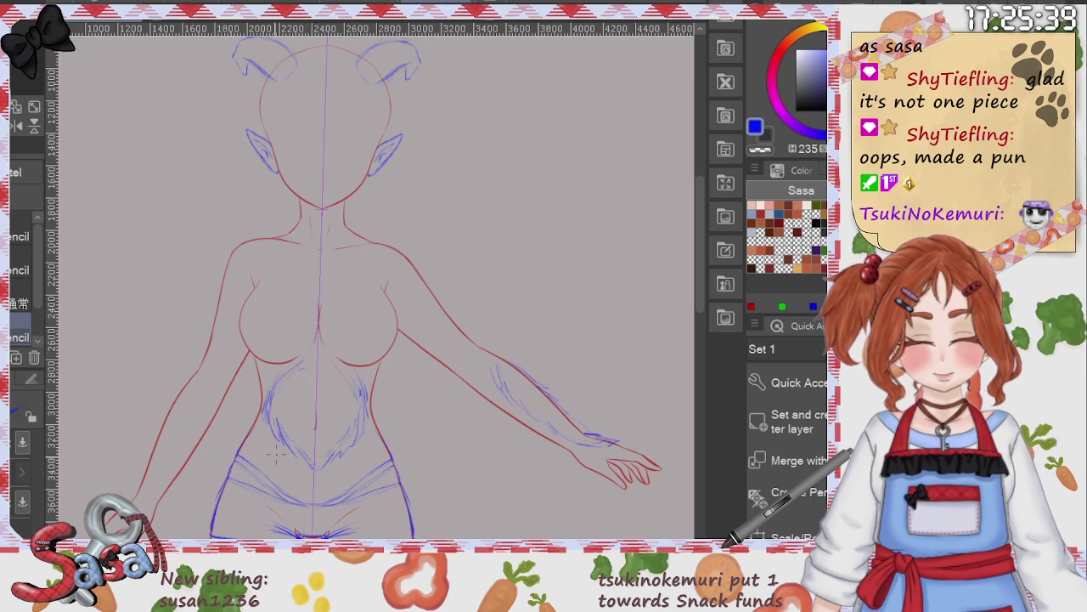
left_click_drag(326, 306, 328, 340)
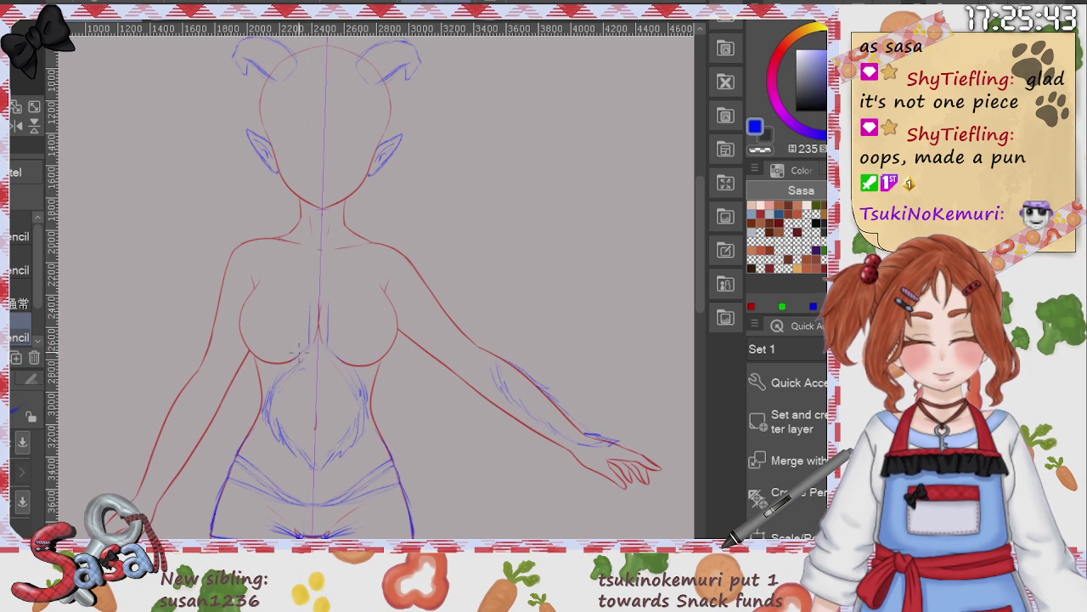
left_click_drag(308, 348, 294, 361)
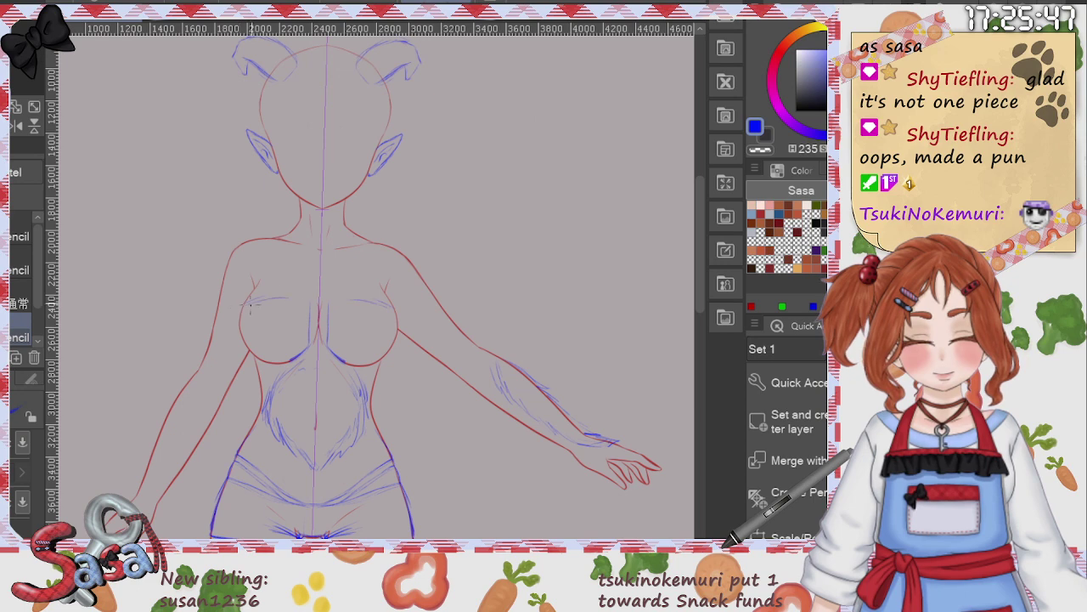
mouse_move(251, 304)
left_mouse_down()
mouse_move(299, 298)
mouse_move(255, 304)
mouse_move(241, 337)
mouse_move(254, 351)
left_mouse_up()
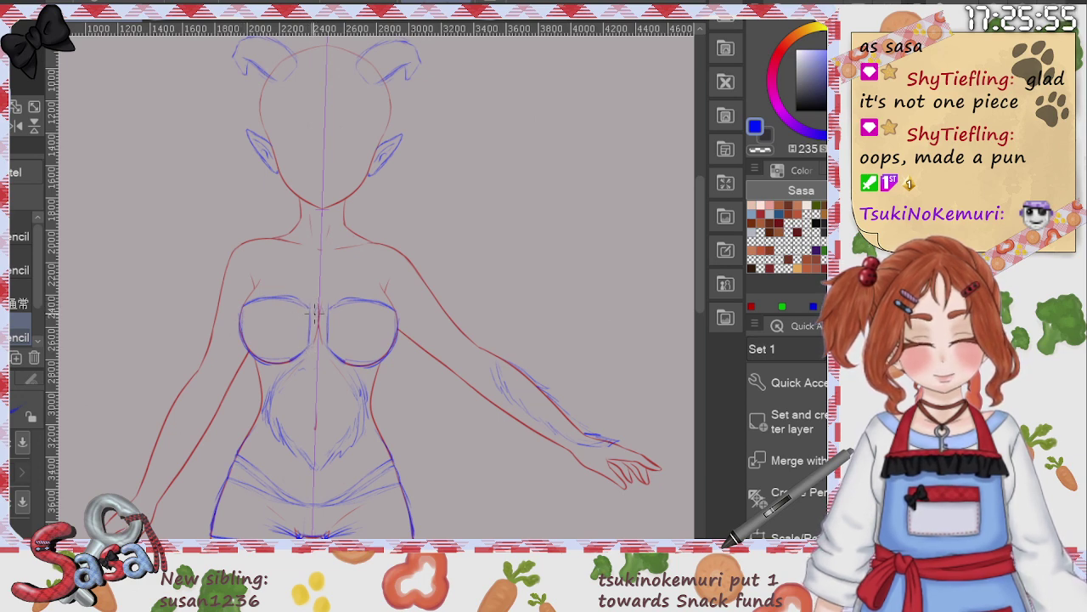
left_click_drag(315, 325, 328, 308)
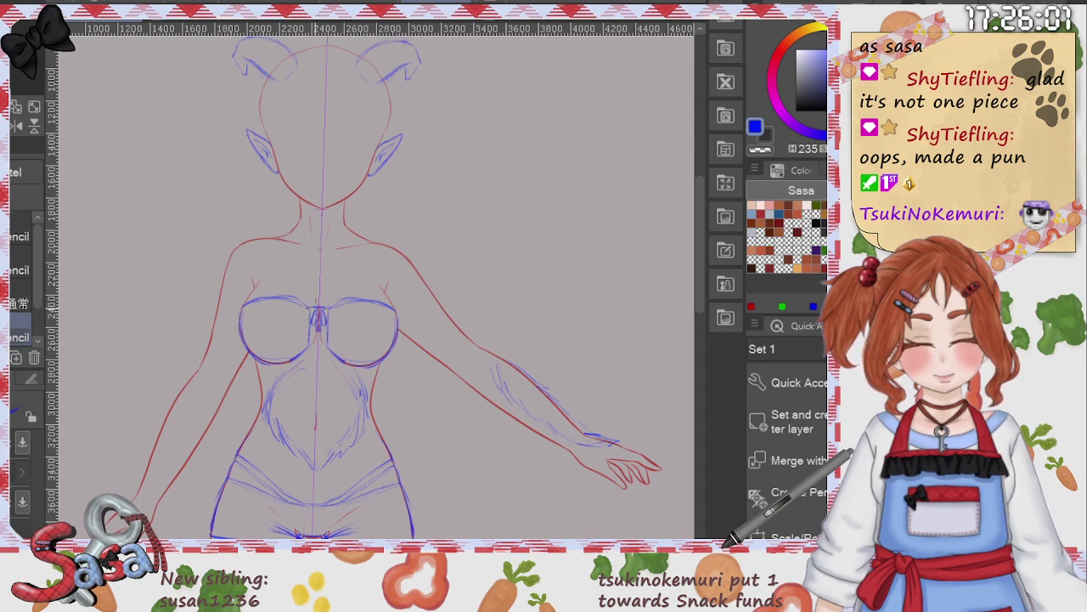
mouse_move(311, 313)
left_mouse_down()
mouse_move(328, 324)
mouse_move(323, 338)
left_mouse_up()
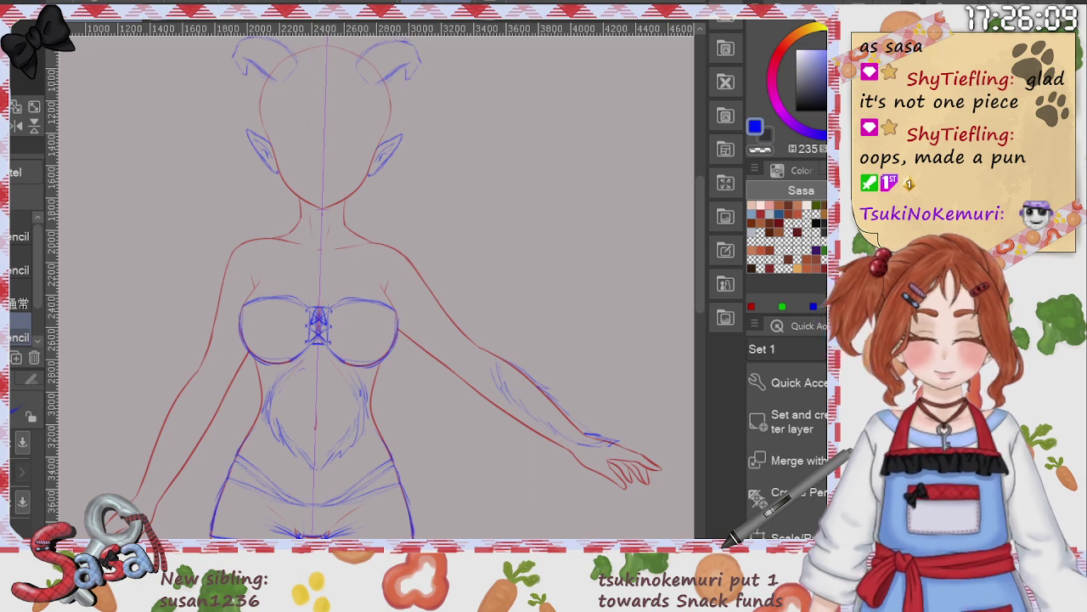
scroll(699, 268, "down", 3)
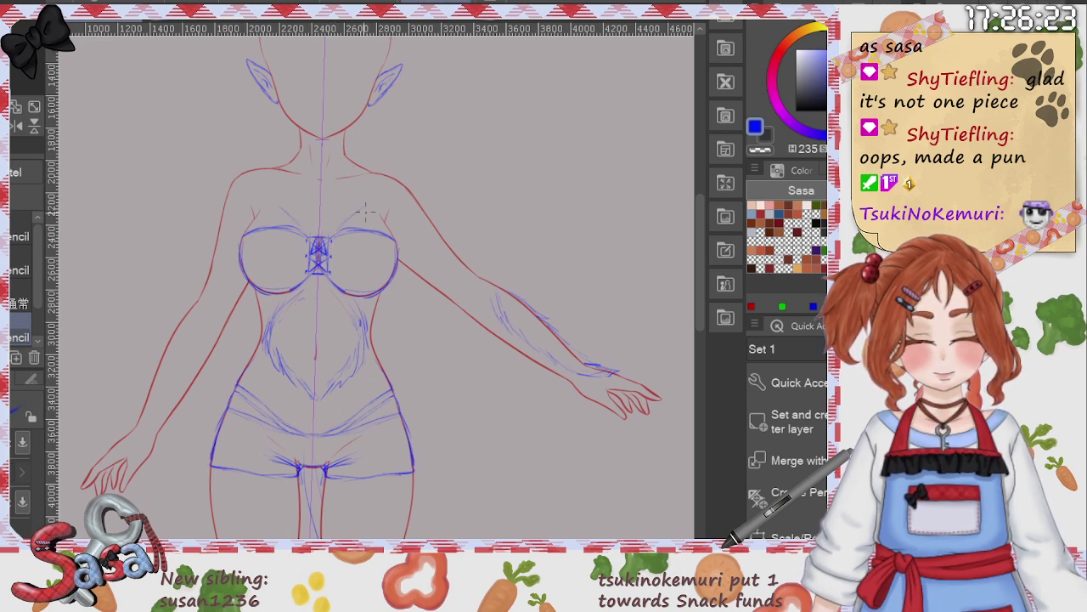
left_click_drag(340, 230, 403, 190)
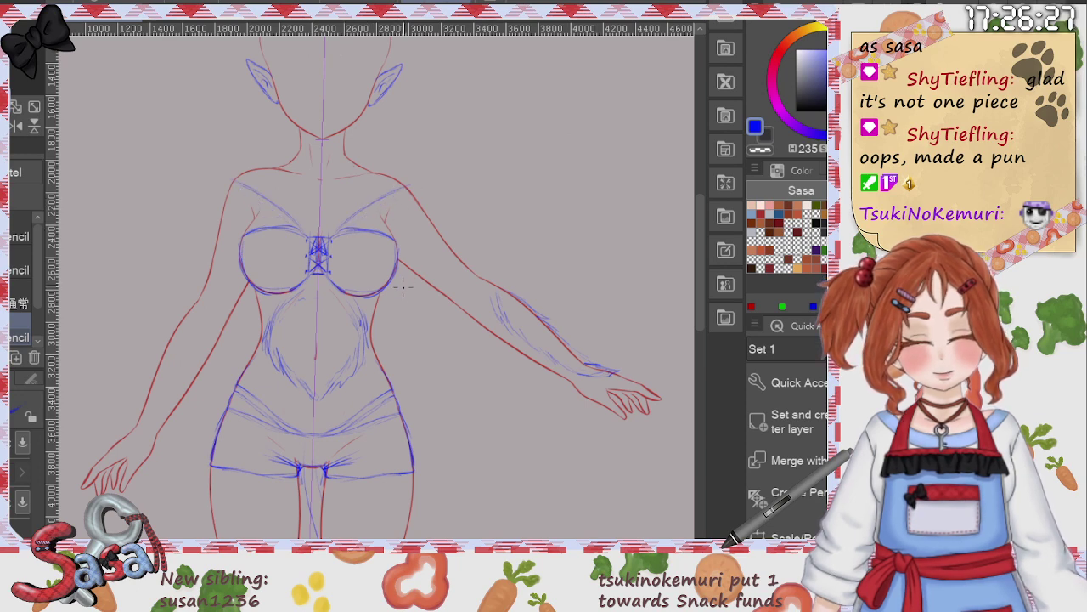
key("ctrl+z")
key("ctrl+z")
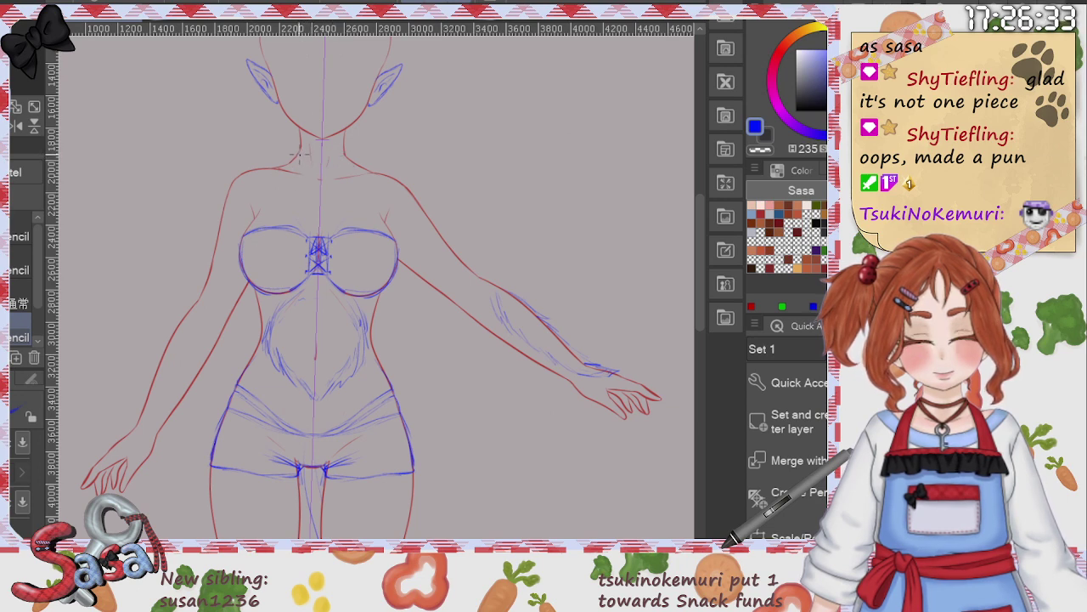
Step: Sketch a choker band around the neck and mirrored halter straps rising from the cups and crossing just below the choker
left_click_drag(320, 150, 337, 151)
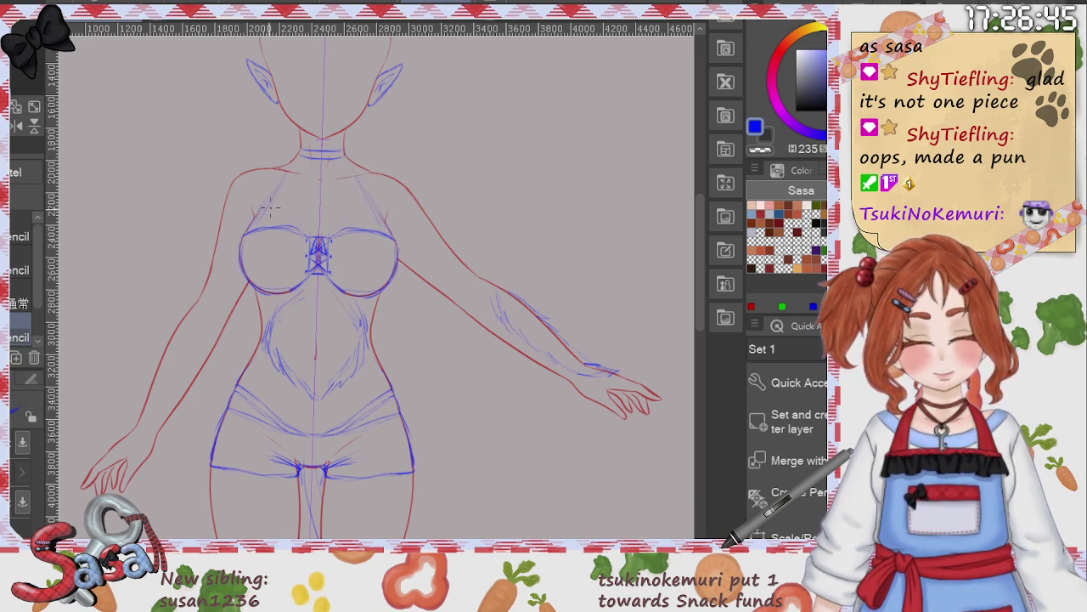
left_click_drag(270, 208, 293, 168)
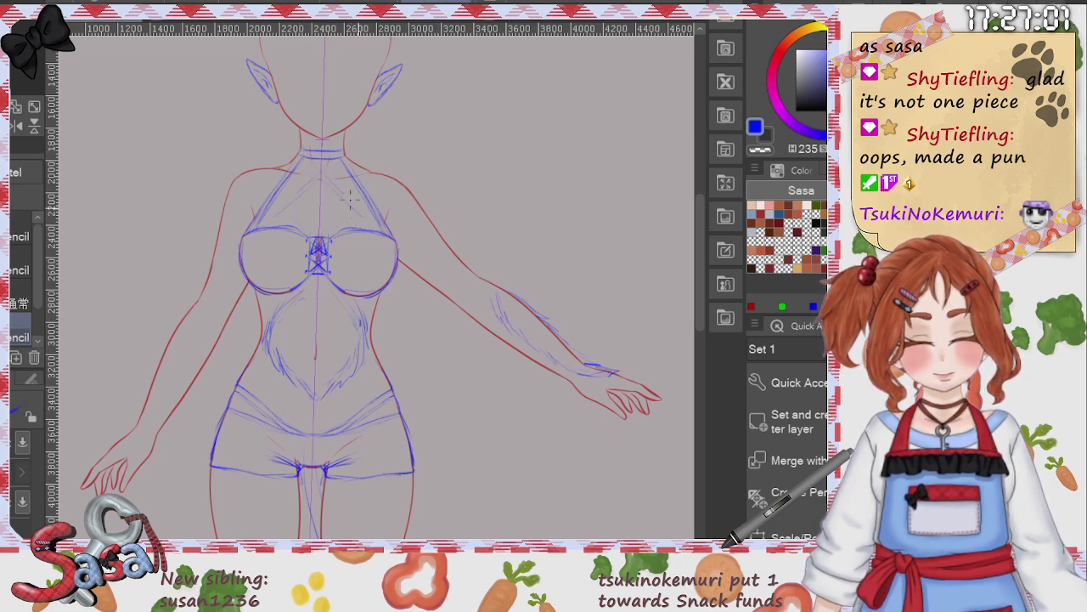
left_click_drag(322, 177, 374, 228)
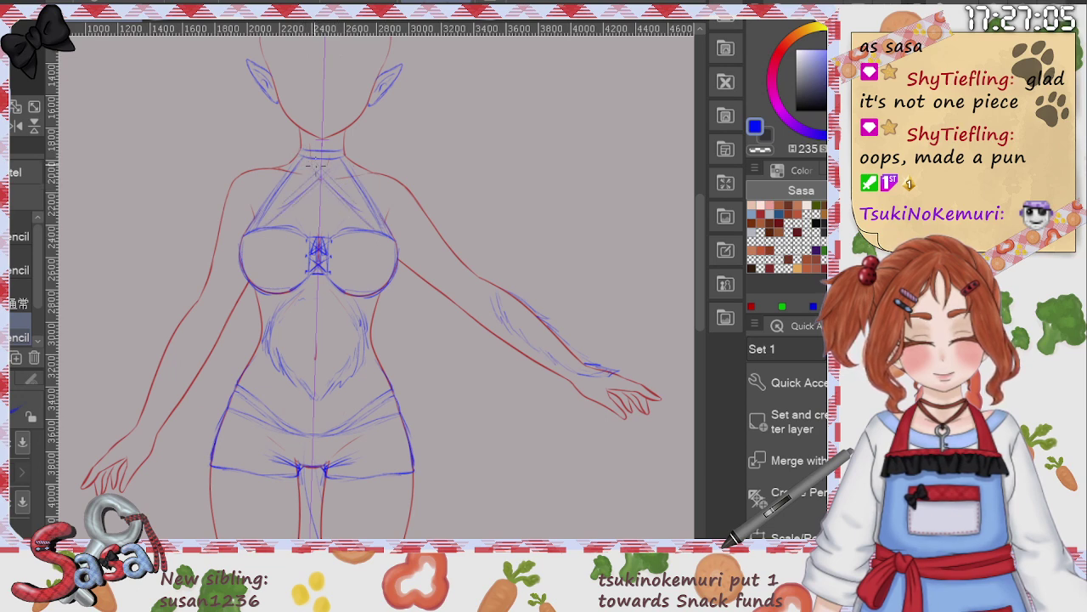
key("ctrl+z")
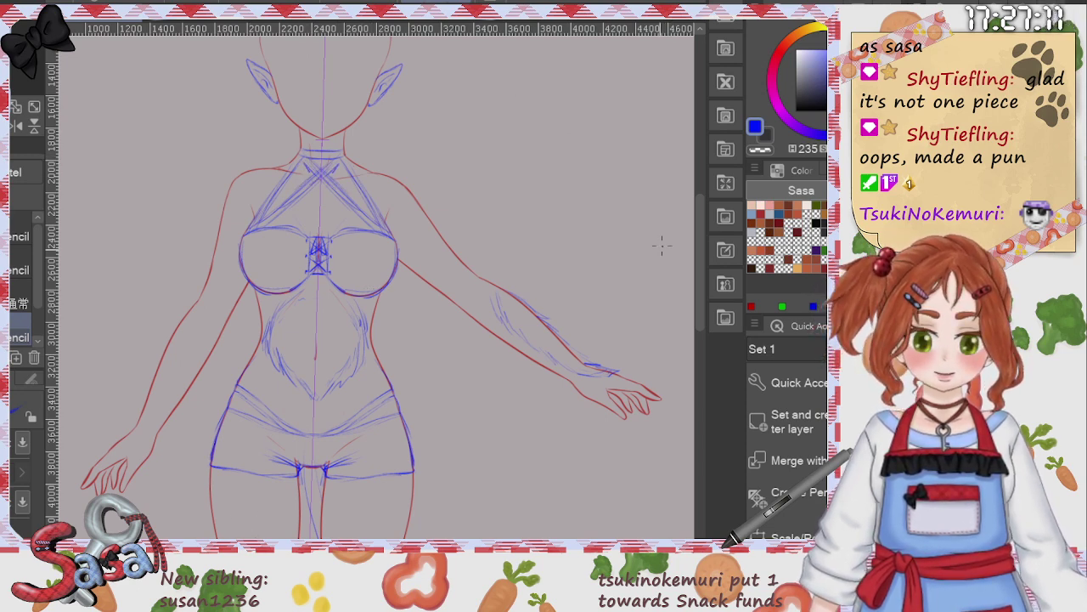
Step: Review the shorts, laced top and choker on the whole figure, and examine the legs and tail area
left_click_drag(699, 307, 699, 316)
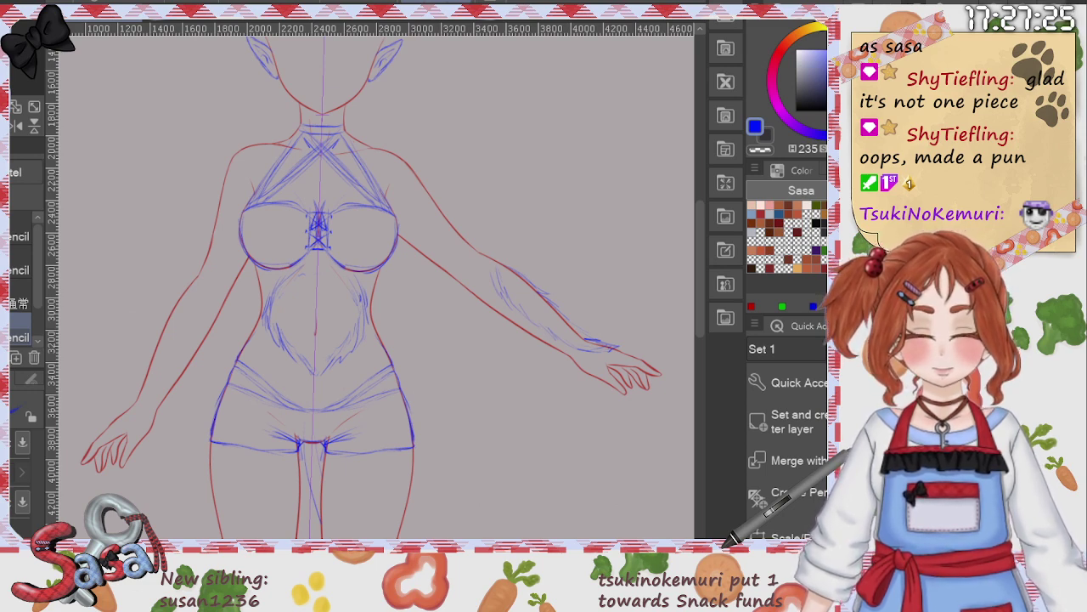
left_click_drag(702, 270, 715, 337)
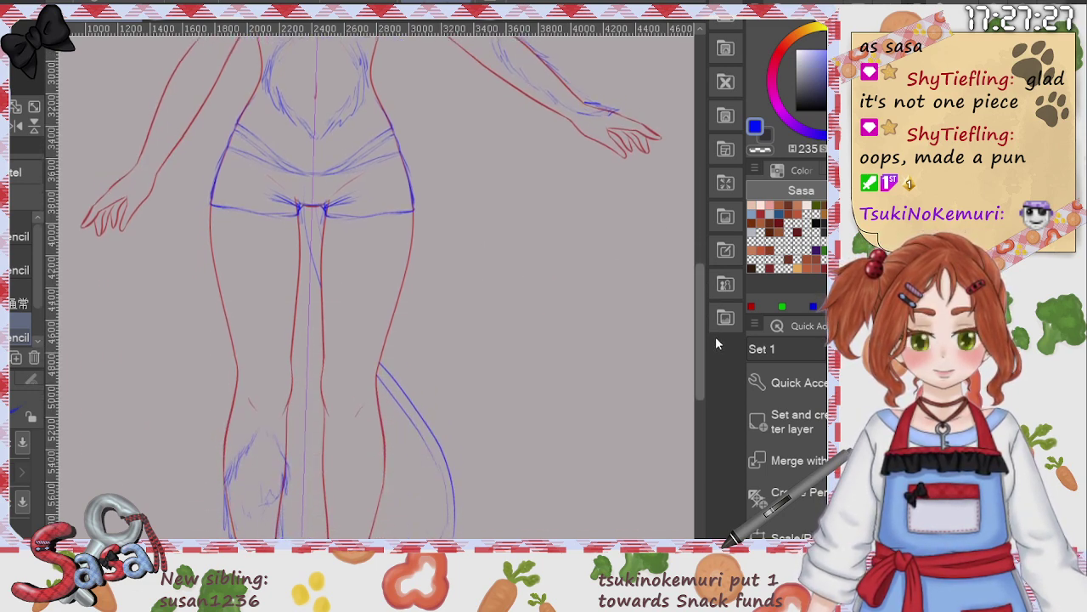
key("ctrl+minus")
key("ctrl+minus")
key("ctrl+minus")
key("ctrl+minus")
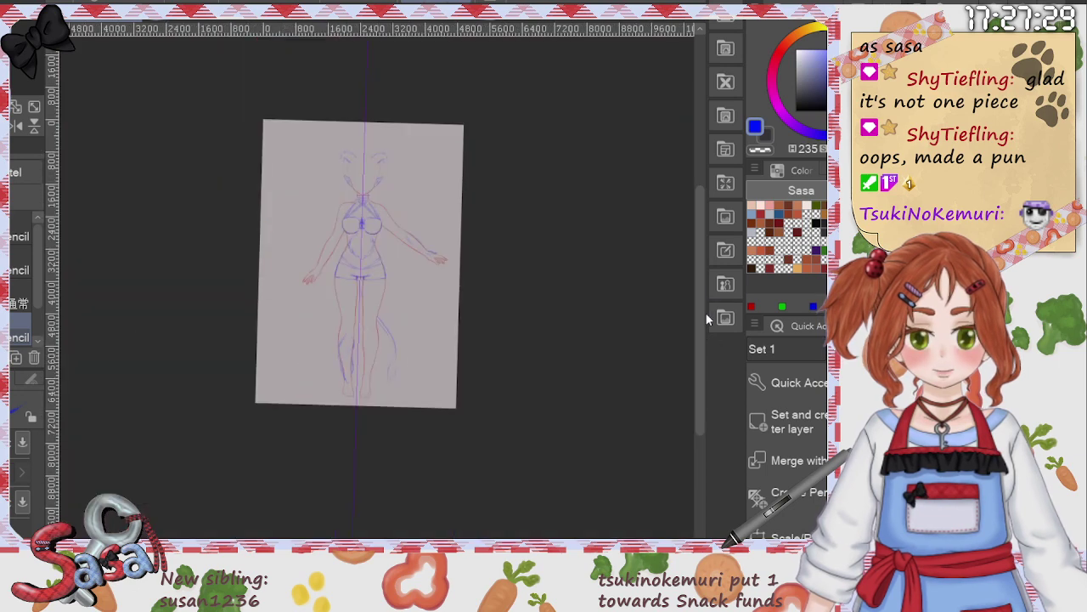
key("ctrl+plus")
key("ctrl+plus")
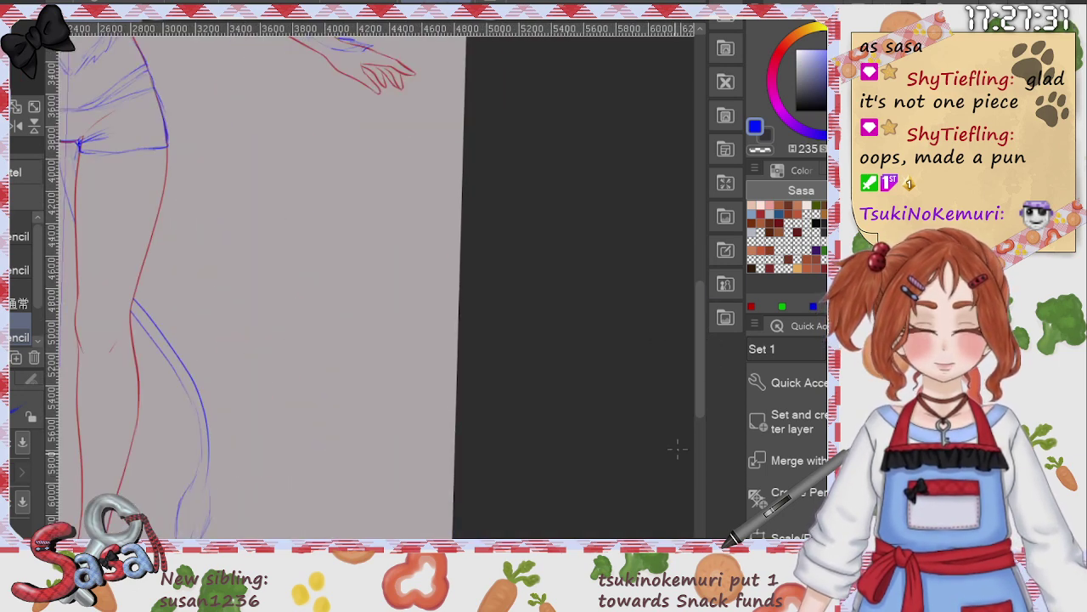
key("ctrl+minus")
key("ctrl+minus")
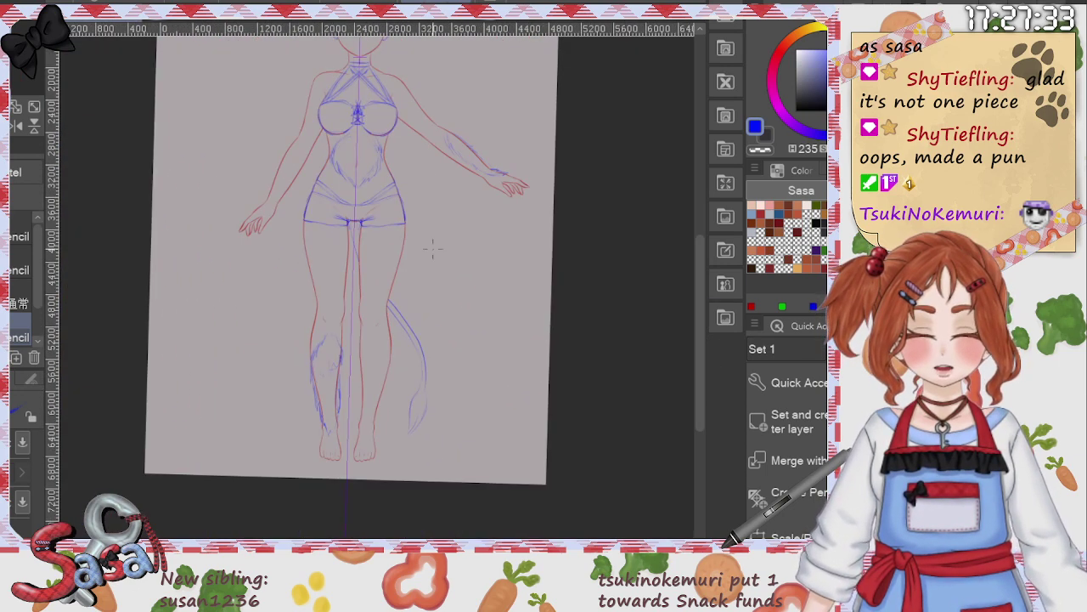
scroll(677, 278, "down", 1)
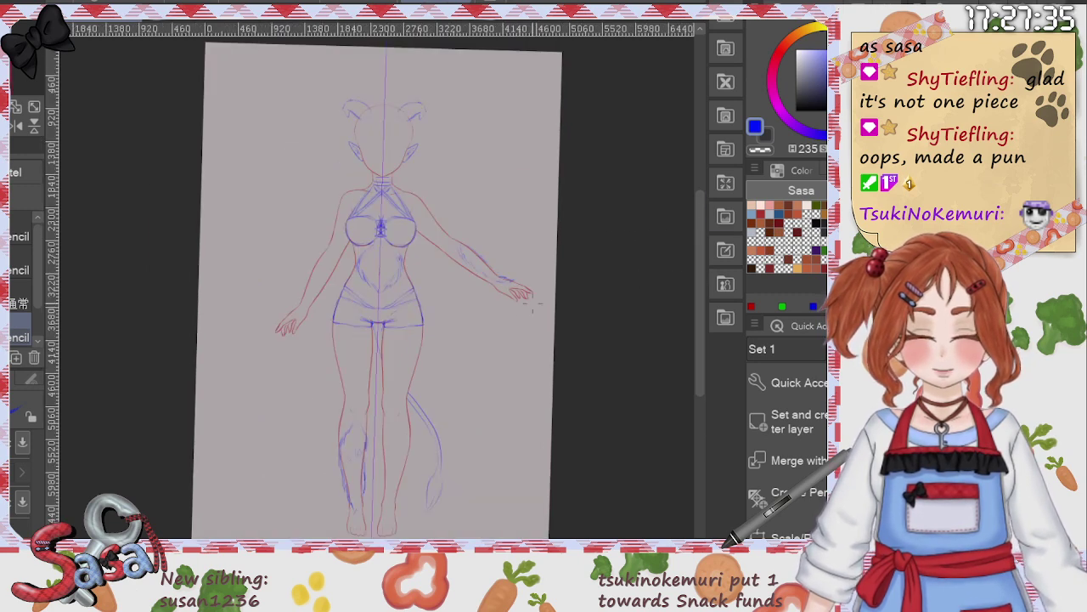
scroll(450, 311, "up", 3)
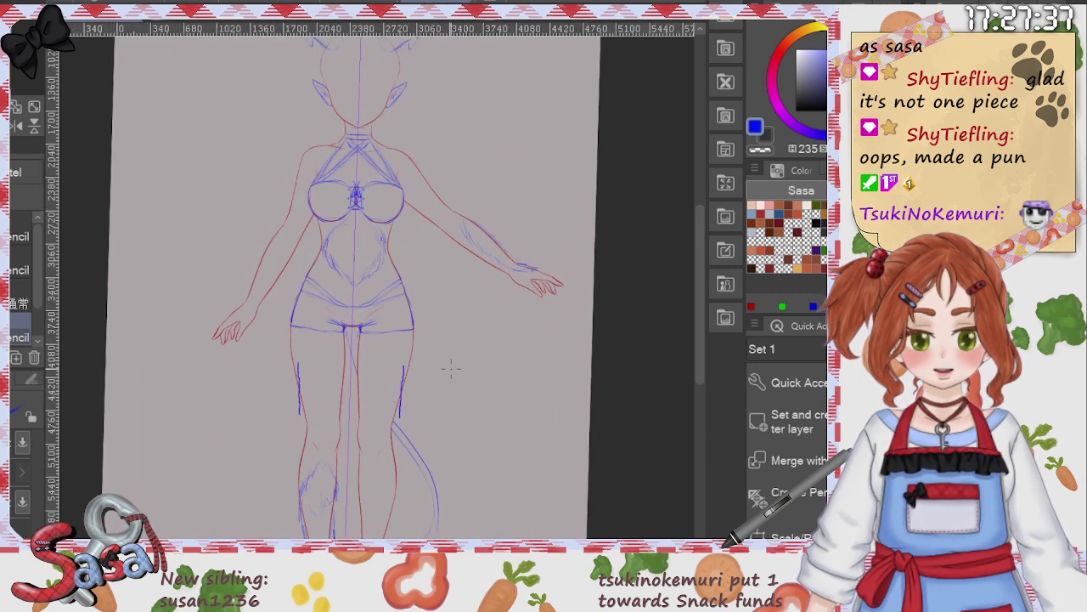
key("ctrl+z")
key("ctrl+z")
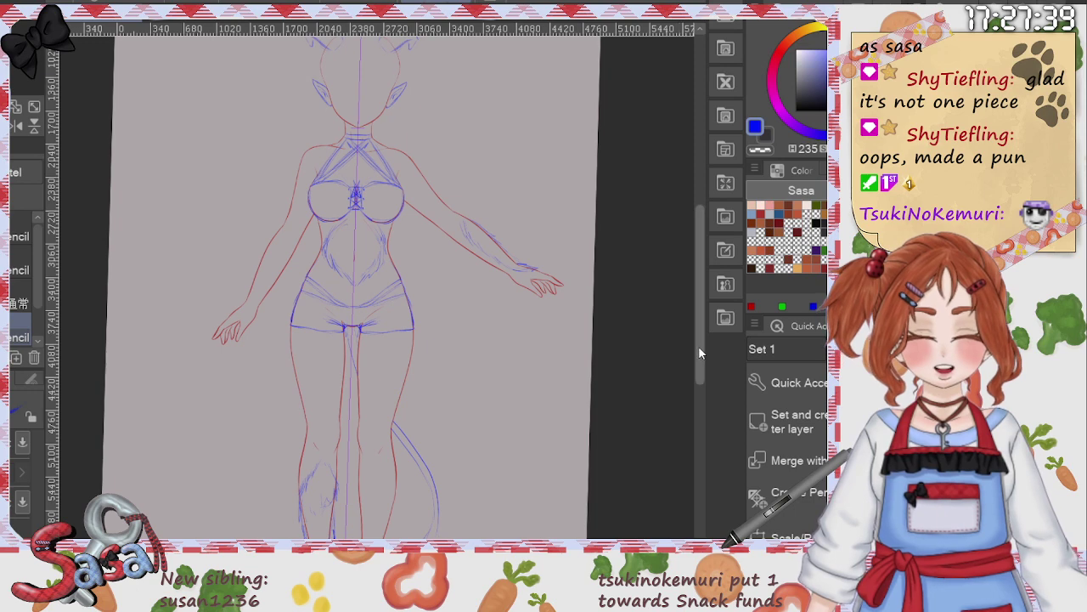
scroll(698, 346, "down", 2)
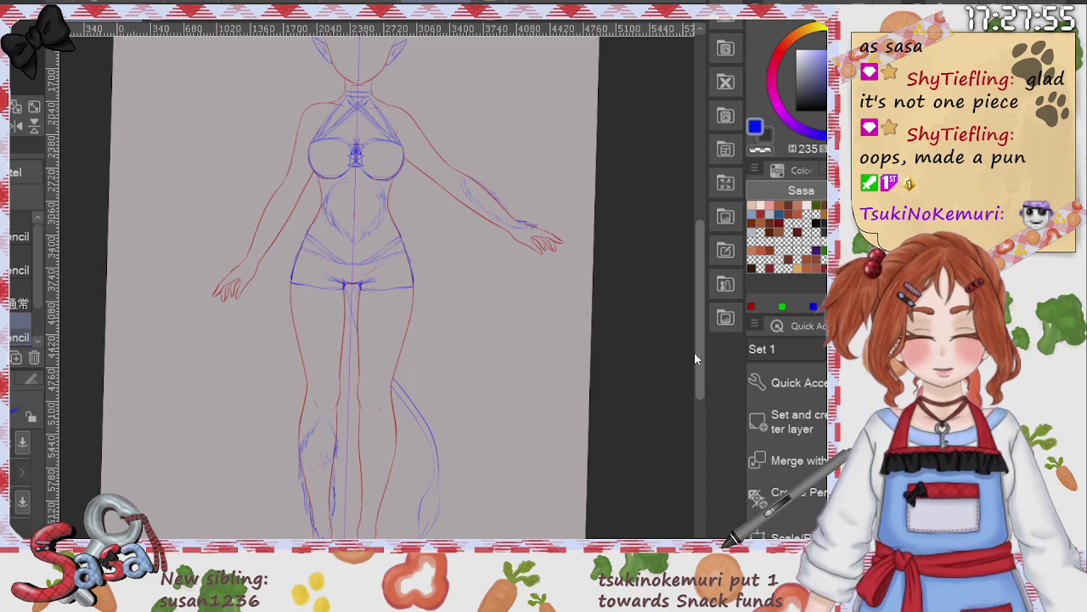
Step: Sketch curved inner neckline edges and vertical fold lines on both cups of the bikini top
left_click_drag(699, 330, 699, 317)
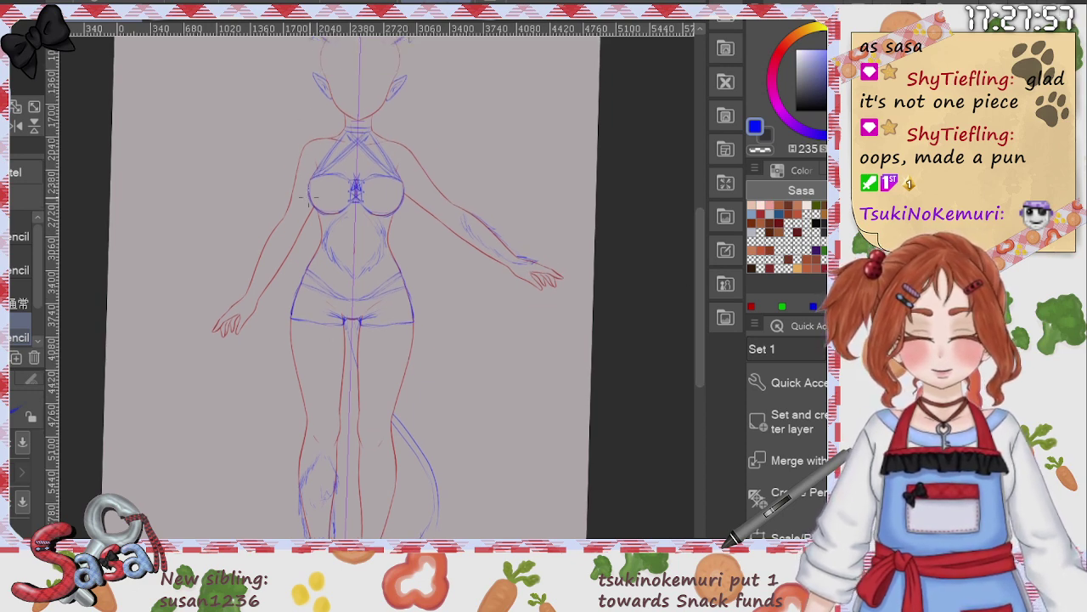
scroll(373, 209, "up", 3)
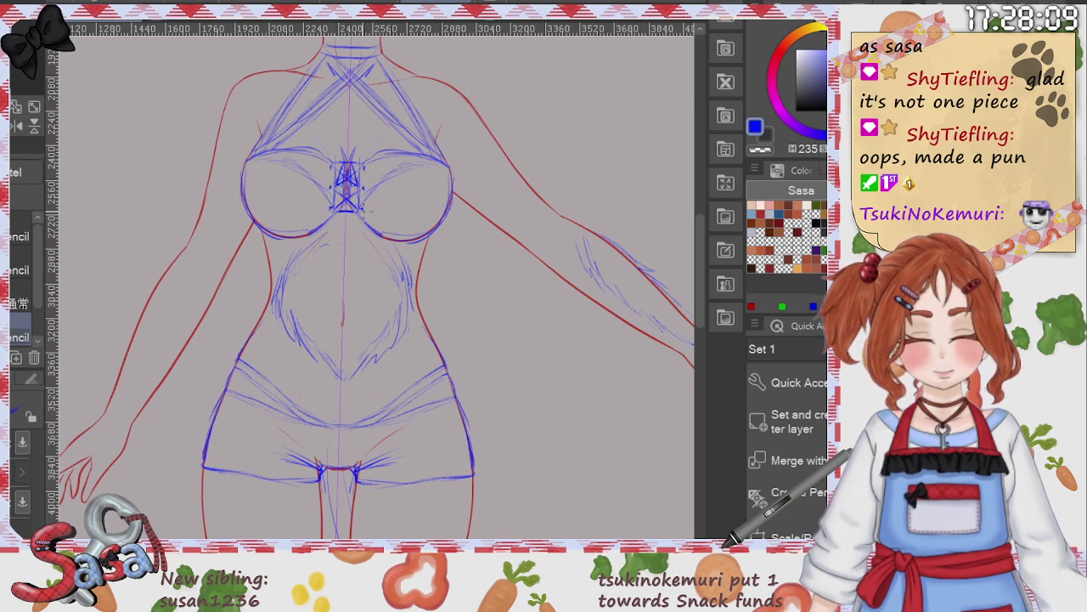
left_click_drag(367, 202, 436, 162)
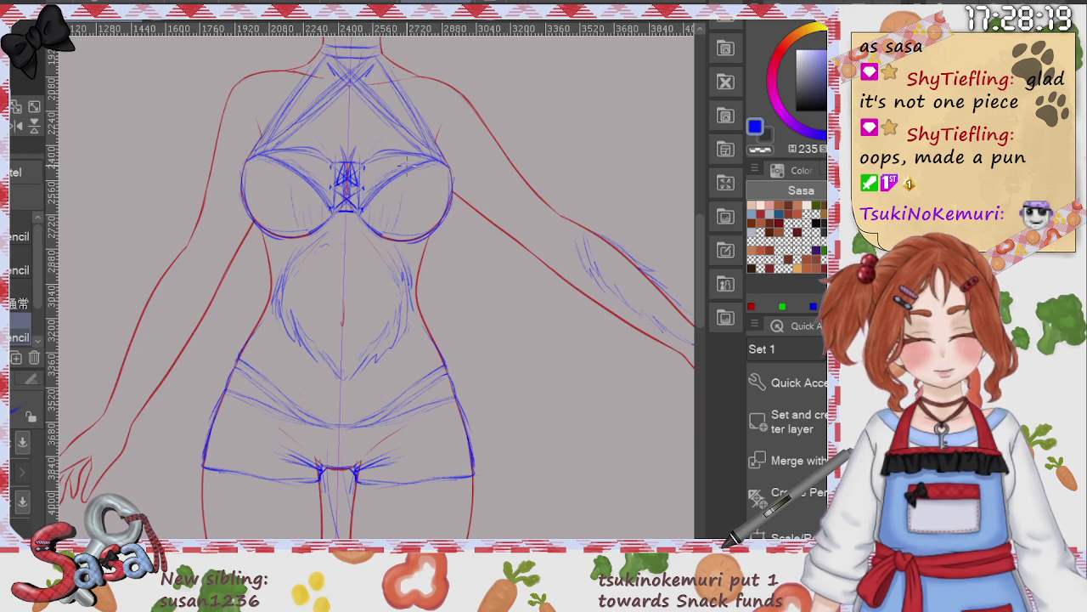
left_click_drag(408, 197, 409, 238)
left_click_drag(285, 207, 284, 234)
left_click_drag(415, 197, 416, 235)
left_click_drag(278, 205, 277, 229)
left_click_drag(429, 199, 431, 224)
left_click_drag(258, 165, 259, 231)
left_click_drag(438, 178, 439, 229)
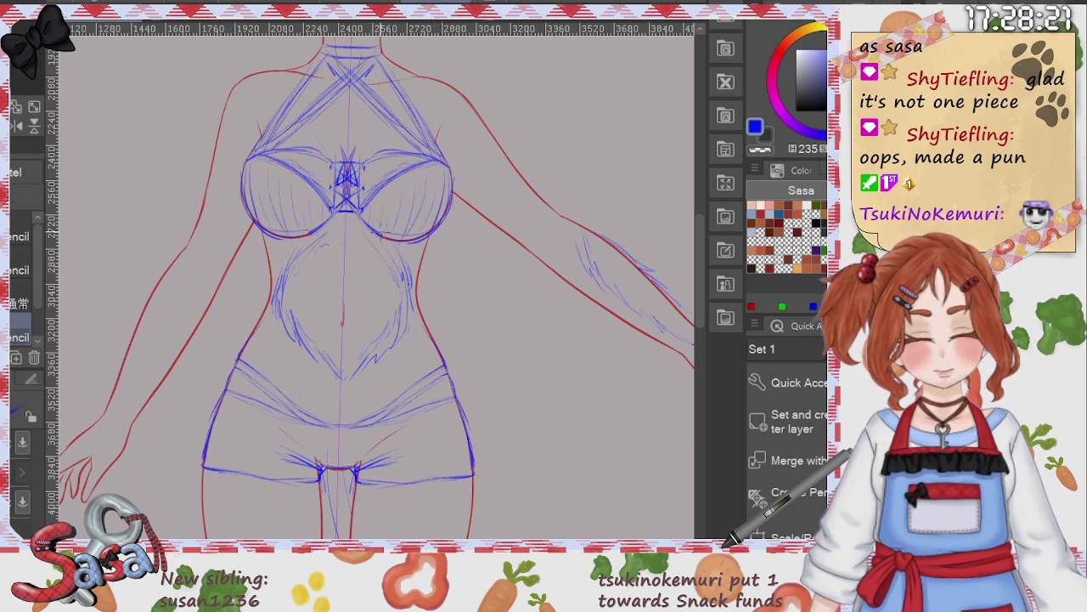
Step: Erase the lacing panel between the cups and the extra lines above their inner edges
mouse_move(697, 272)
left_mouse_down()
mouse_move(701, 300)
mouse_move(698, 254)
left_mouse_up()
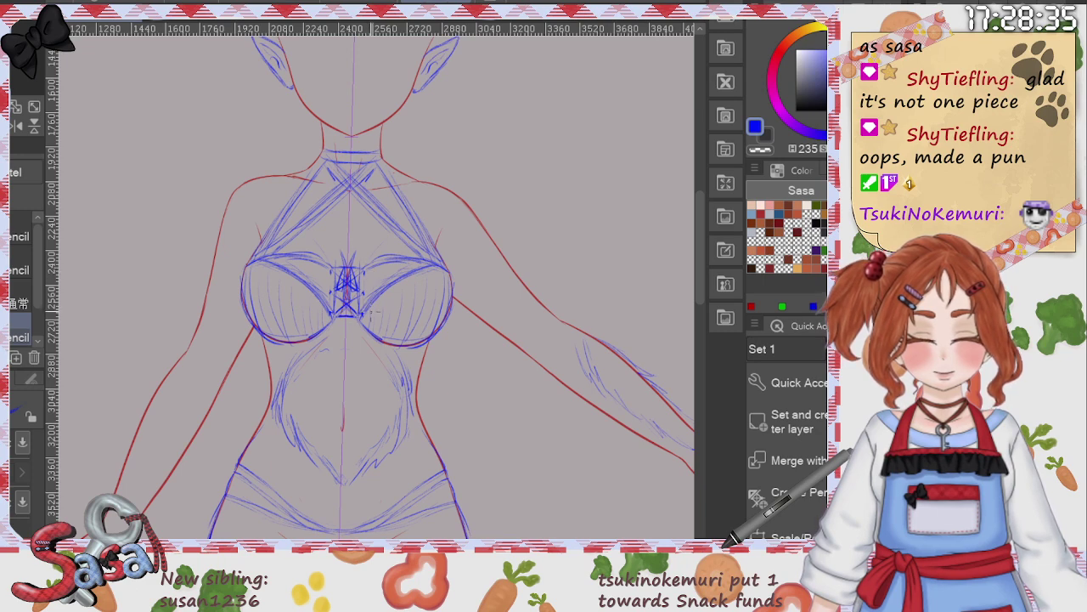
key("e")
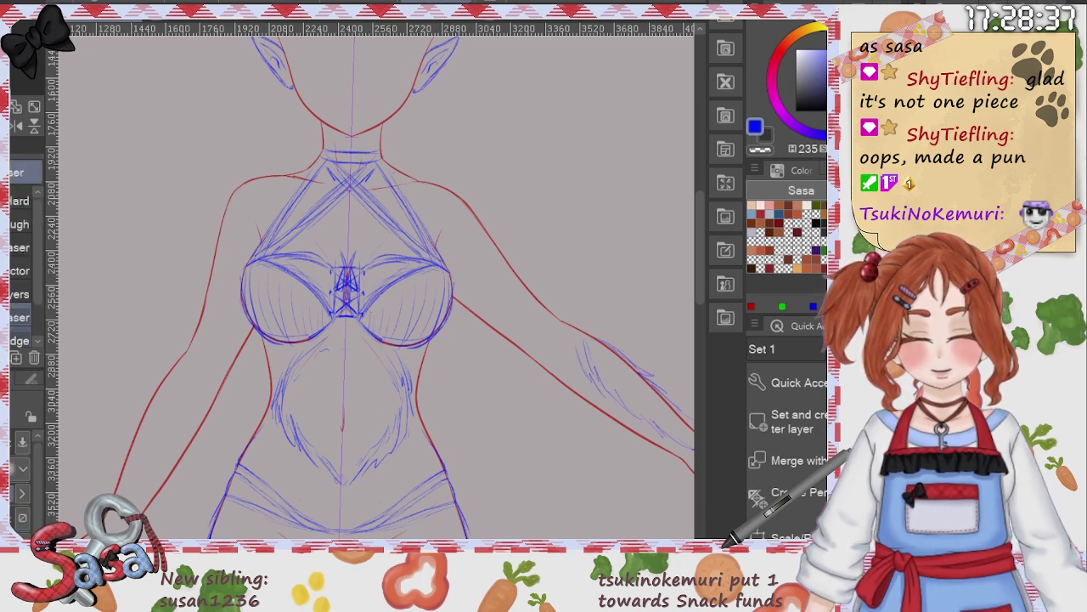
mouse_move(325, 271)
left_mouse_down()
mouse_move(371, 274)
mouse_move(360, 266)
mouse_move(391, 257)
left_mouse_up()
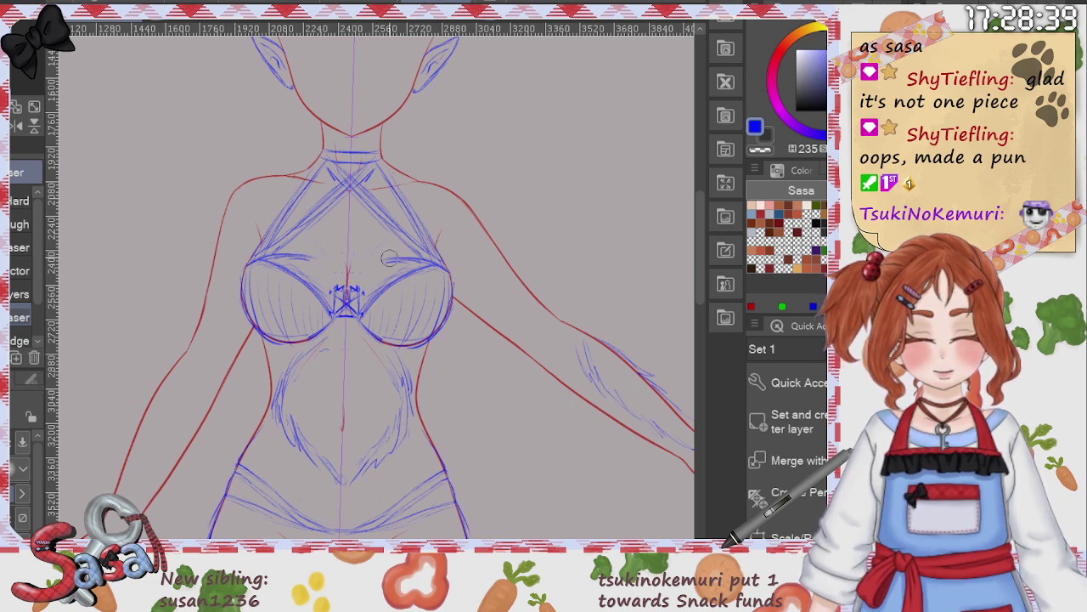
mouse_move(342, 290)
left_mouse_down()
mouse_move(366, 276)
mouse_move(350, 309)
left_mouse_up()
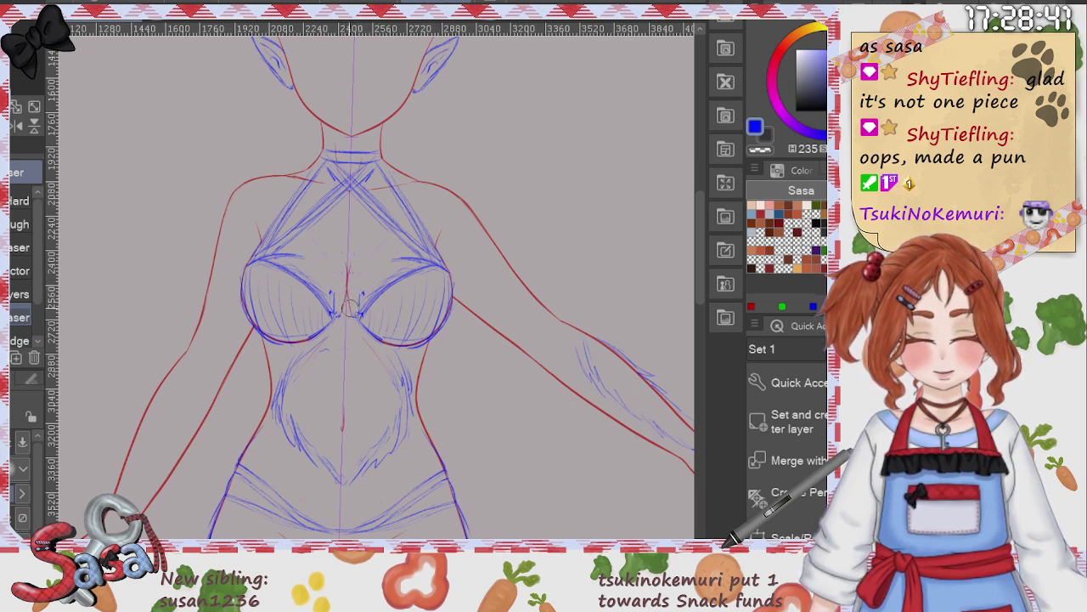
Step: Pencil a small knot joining the cups at the centre, with two short ties hanging from it
key("p")
key("p")
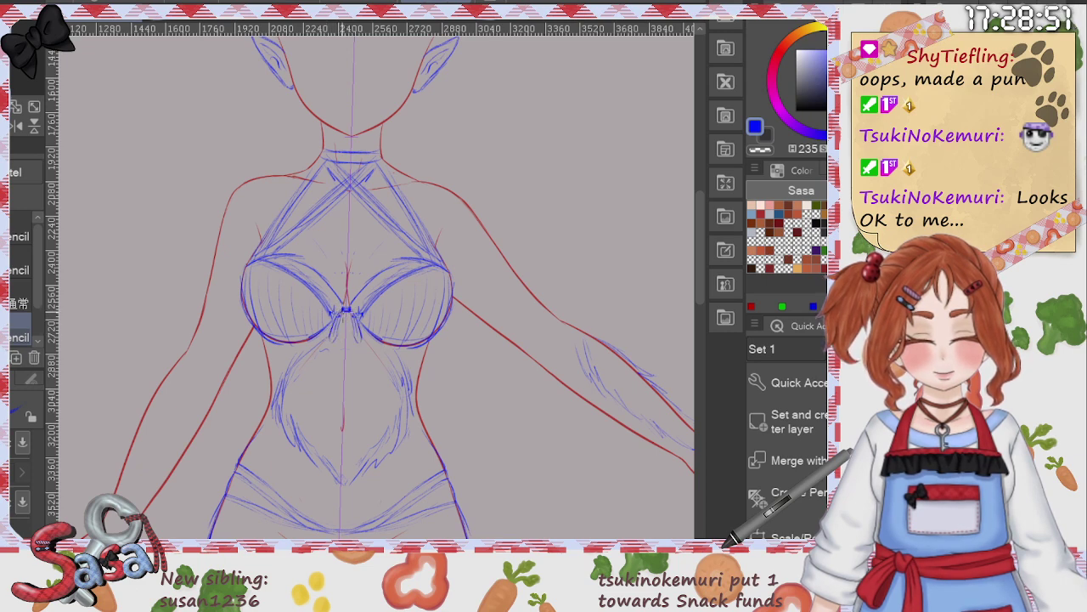
left_click_drag(343, 311, 342, 339)
mouse_move(350, 311)
left_mouse_down()
mouse_move(350, 336)
mouse_move(337, 362)
left_mouse_up()
left_click_drag(350, 337, 352, 362)
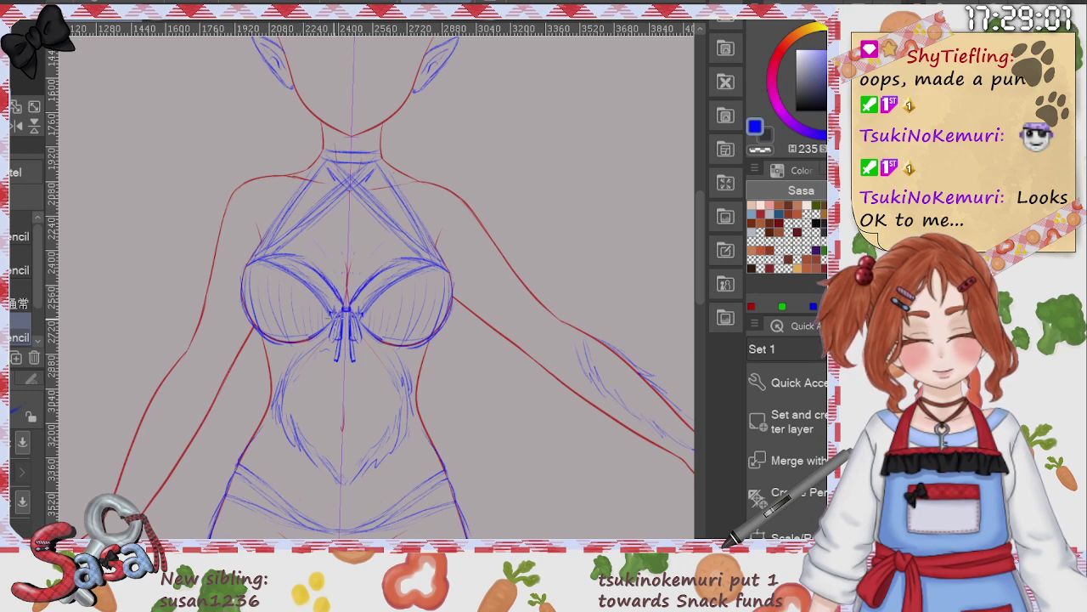
Step: Add small bow loops to the knot between the cups
scroll(397, 230, "down", 5)
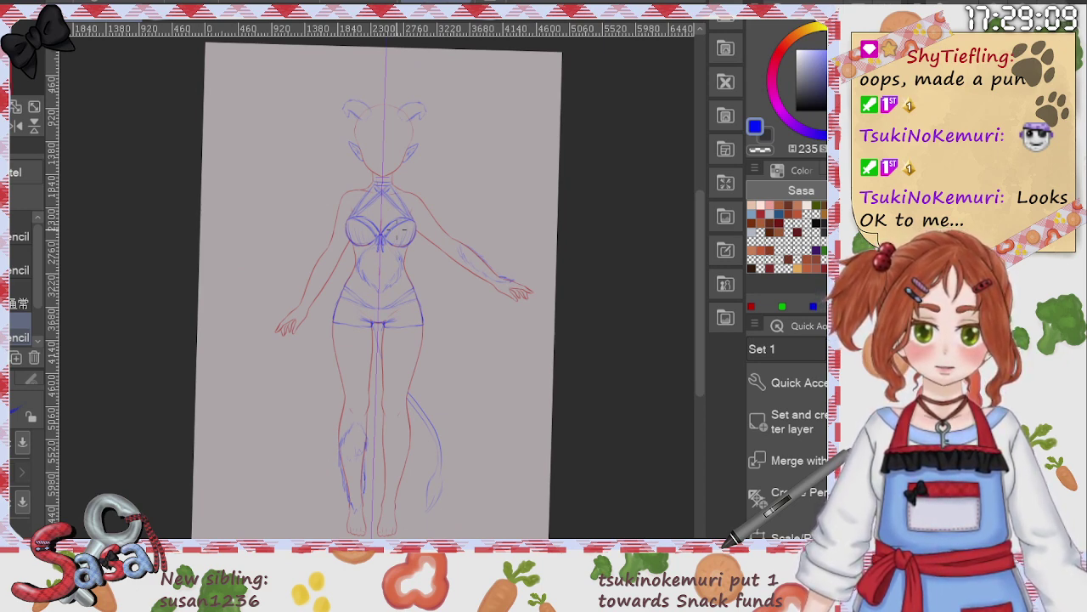
scroll(436, 326, "up", 1)
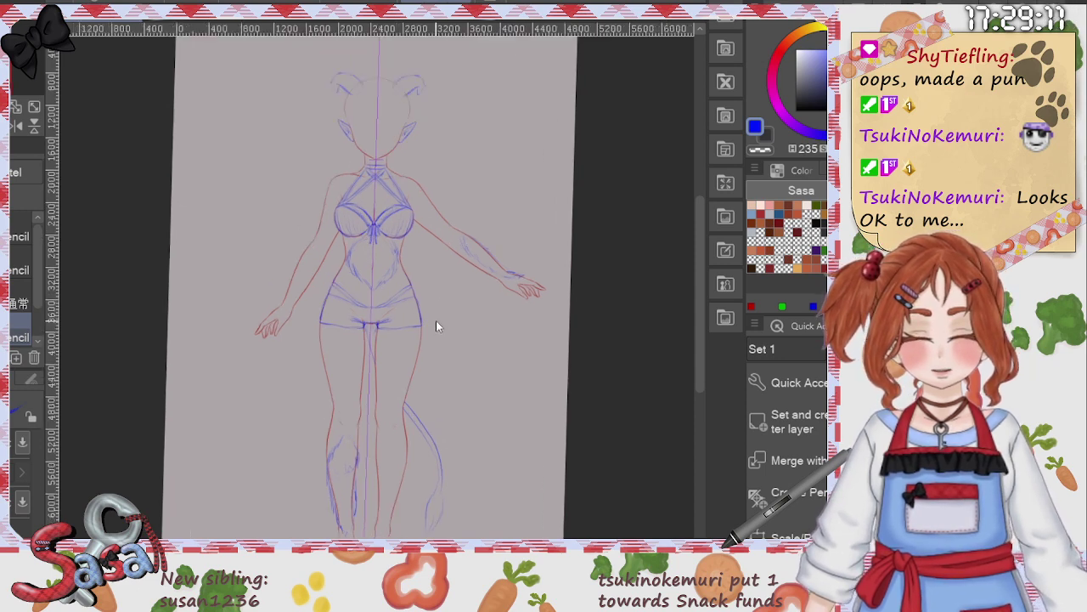
scroll(436, 326, "up", 4)
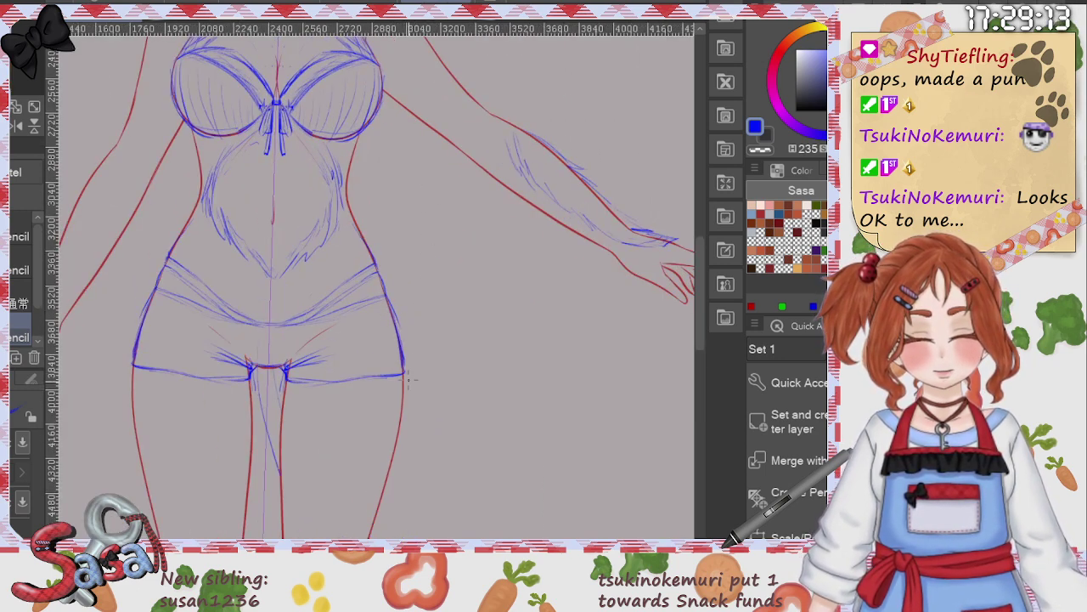
scroll(422, 520, "down", 2)
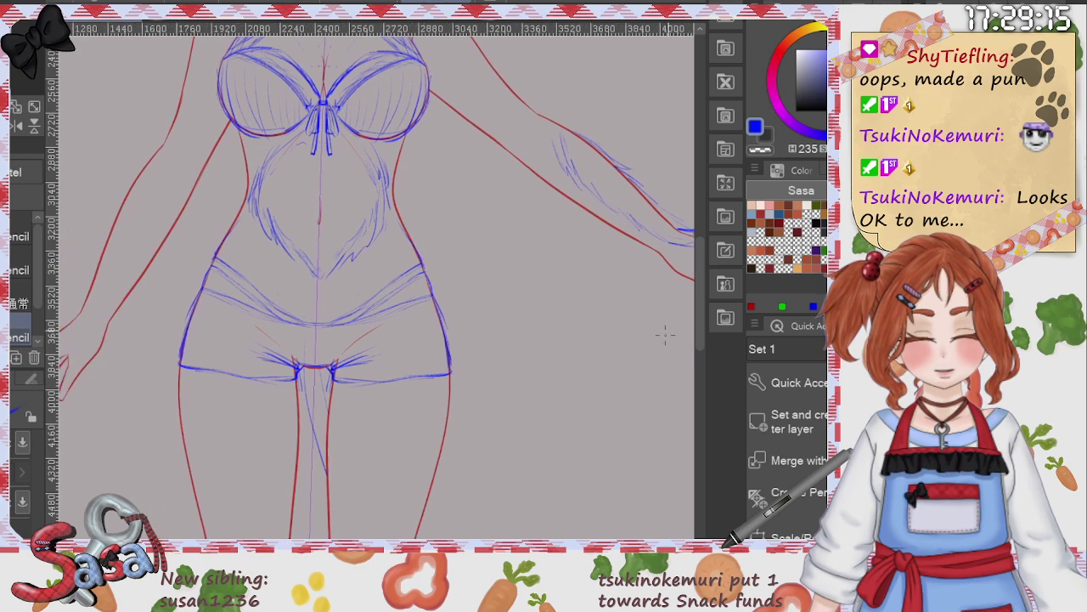
scroll(674, 299, "down", 3)
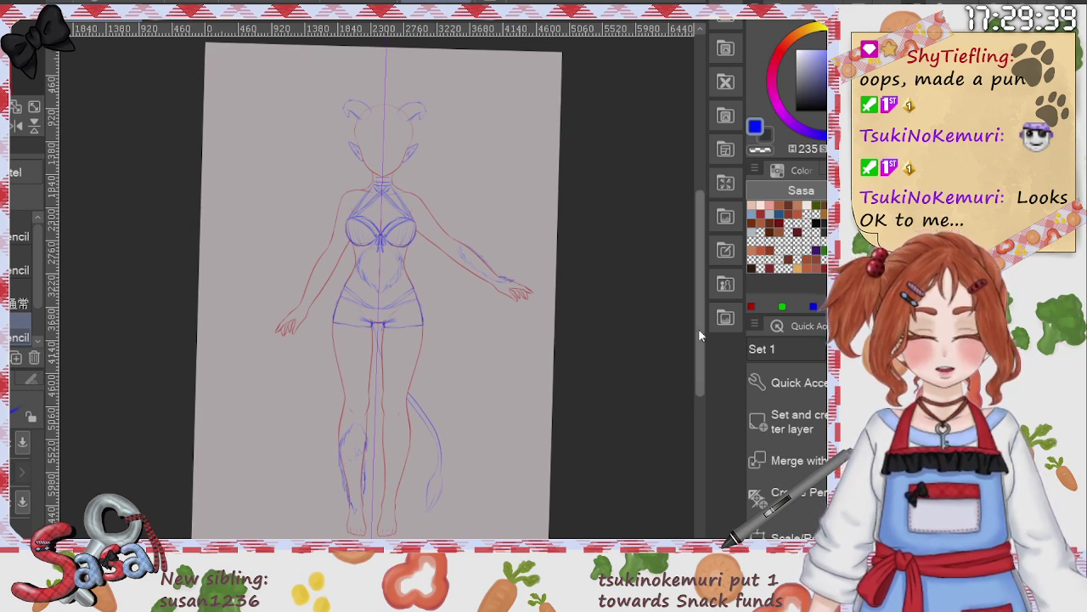
mouse_move(698, 328)
left_mouse_down()
mouse_move(702, 337)
mouse_move(701, 322)
left_mouse_up()
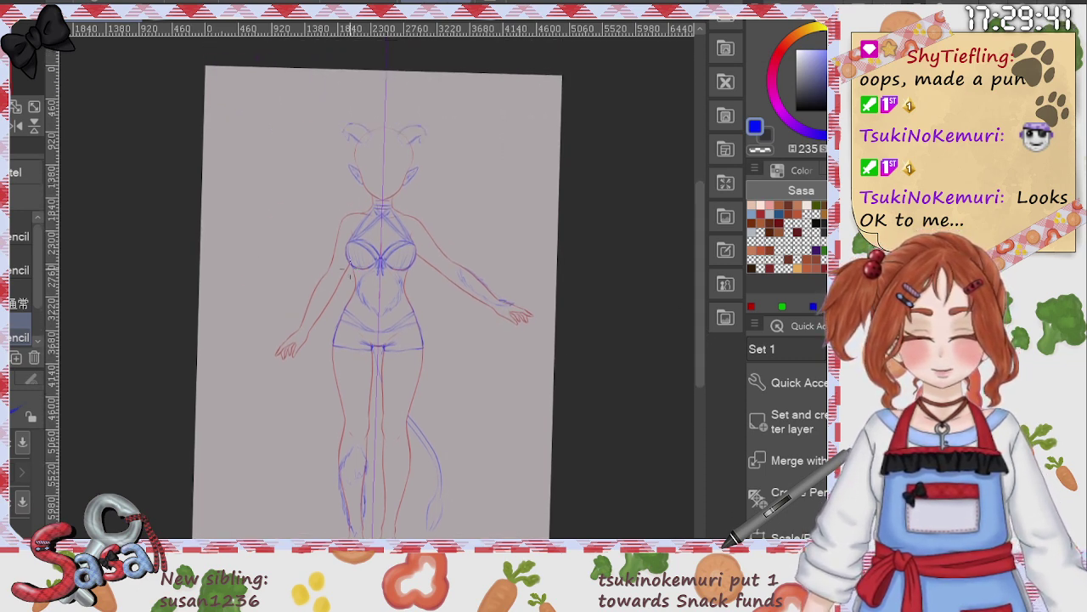
scroll(379, 284, "up", 4)
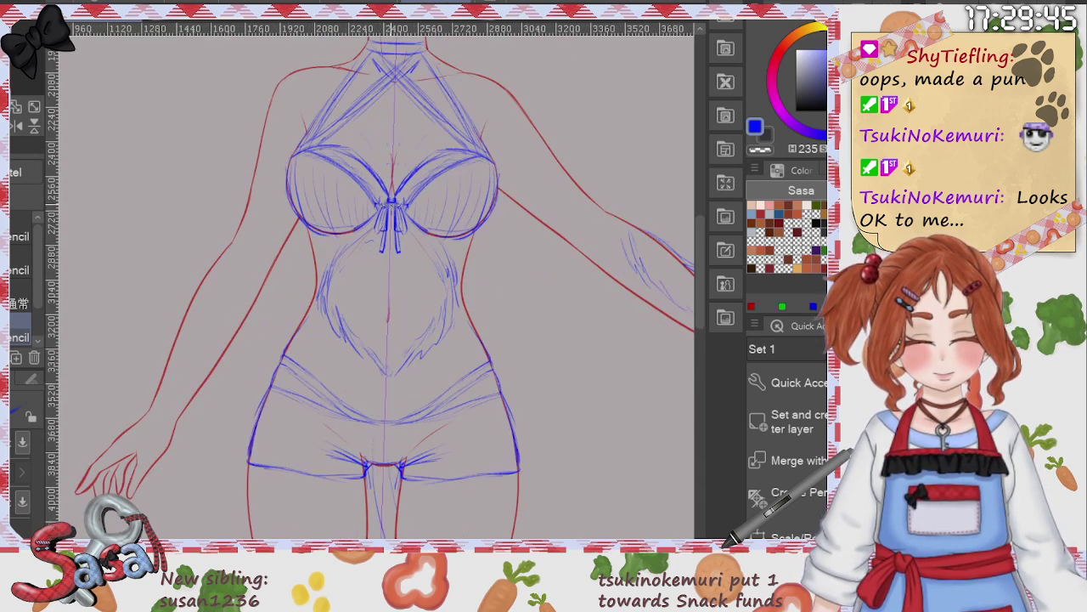
mouse_move(392, 202)
left_mouse_down()
mouse_move(390, 214)
mouse_move(389, 204)
left_mouse_up()
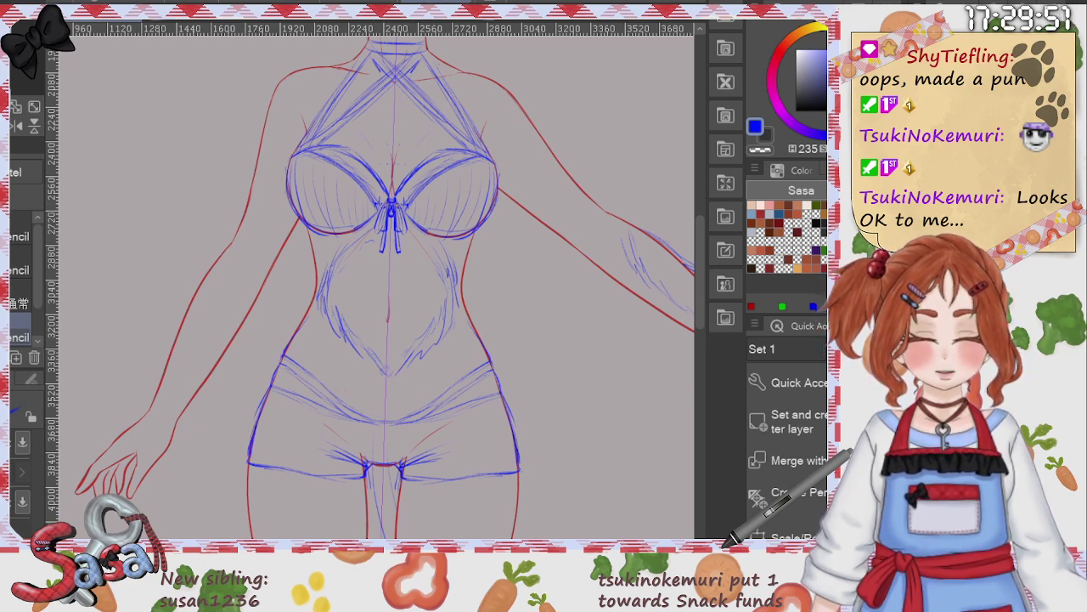
Step: Replace the bow's loops and hanging ties with a small ring and a teardrop charm below it
key("e")
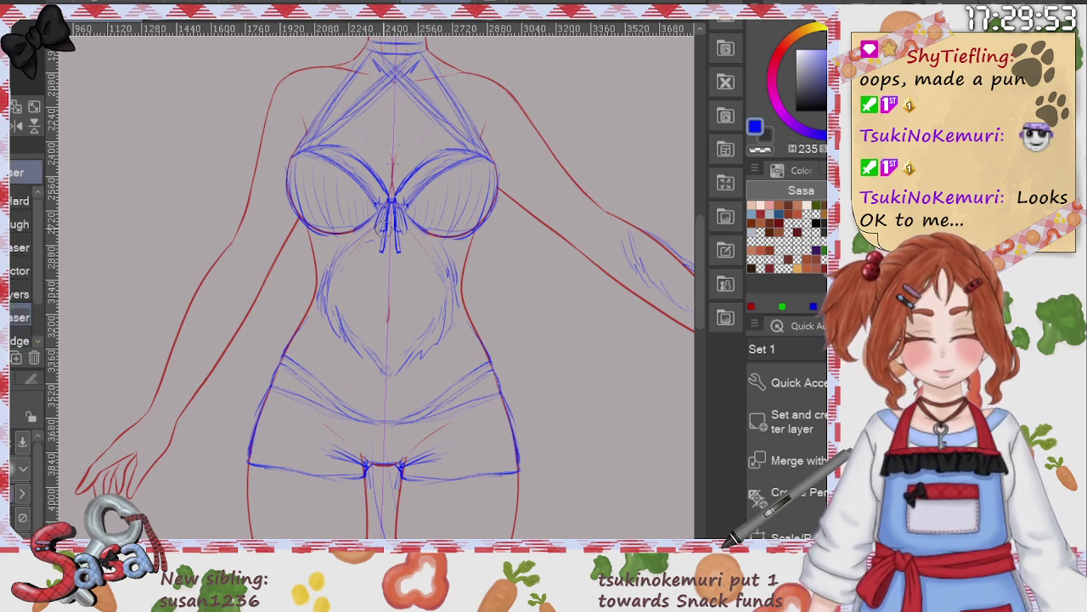
mouse_move(382, 222)
left_mouse_down()
mouse_move(398, 257)
mouse_move(380, 219)
left_mouse_up()
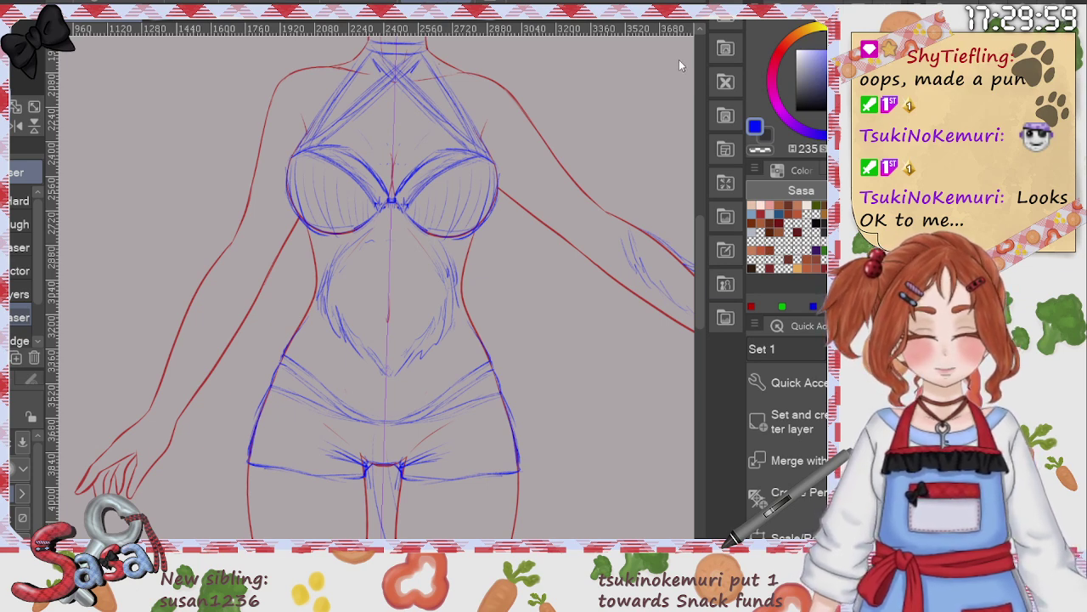
key("p")
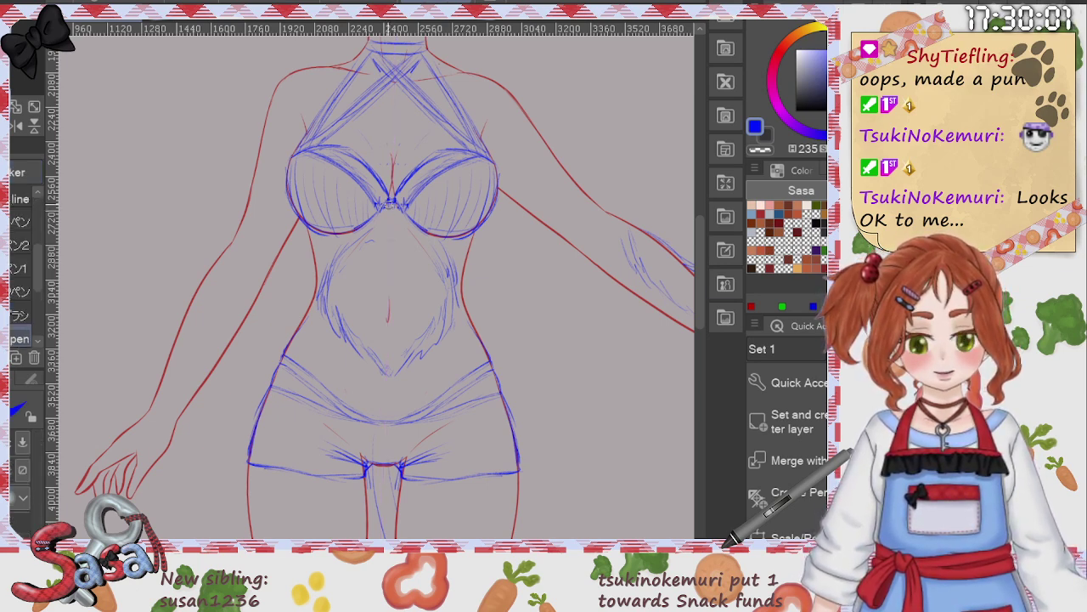
key("p")
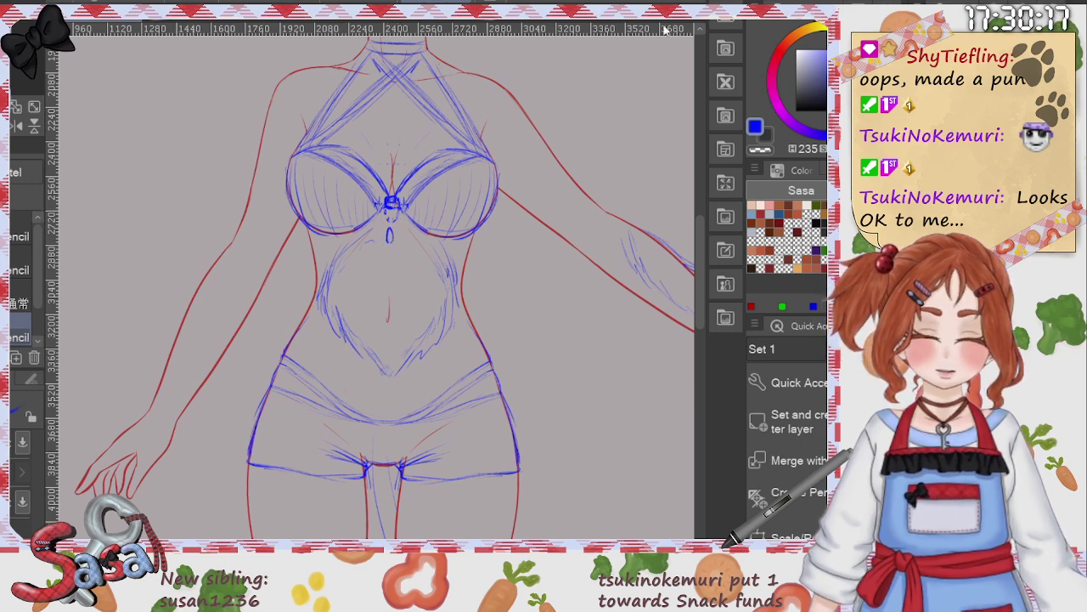
Step: Try out a dashed, scalloped trim hanging symmetrically beneath both cups
scroll(701, 240, "up", 5)
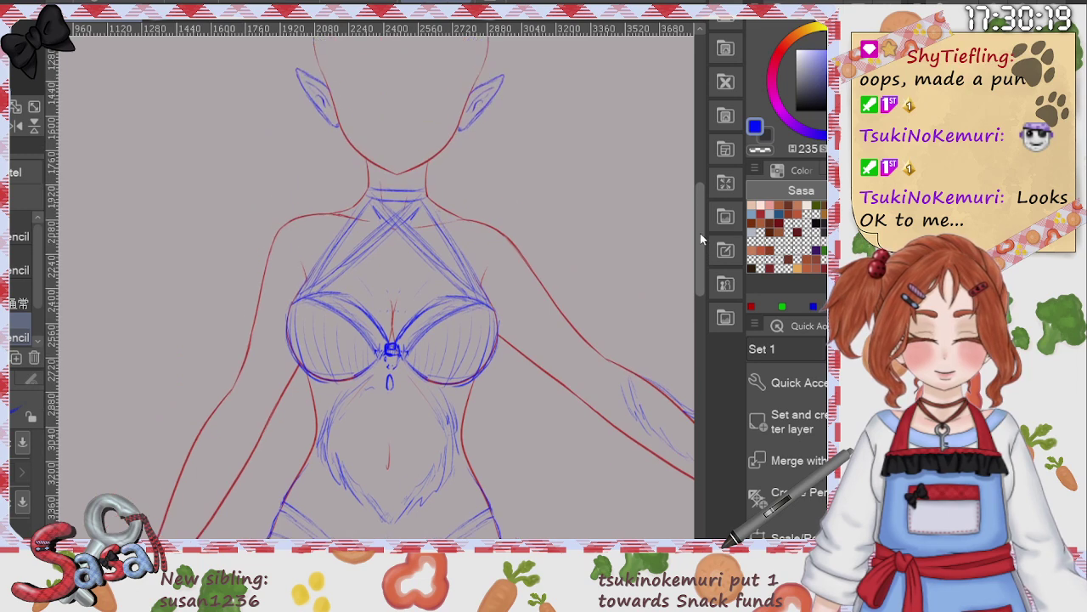
scroll(702, 239, "down", 2)
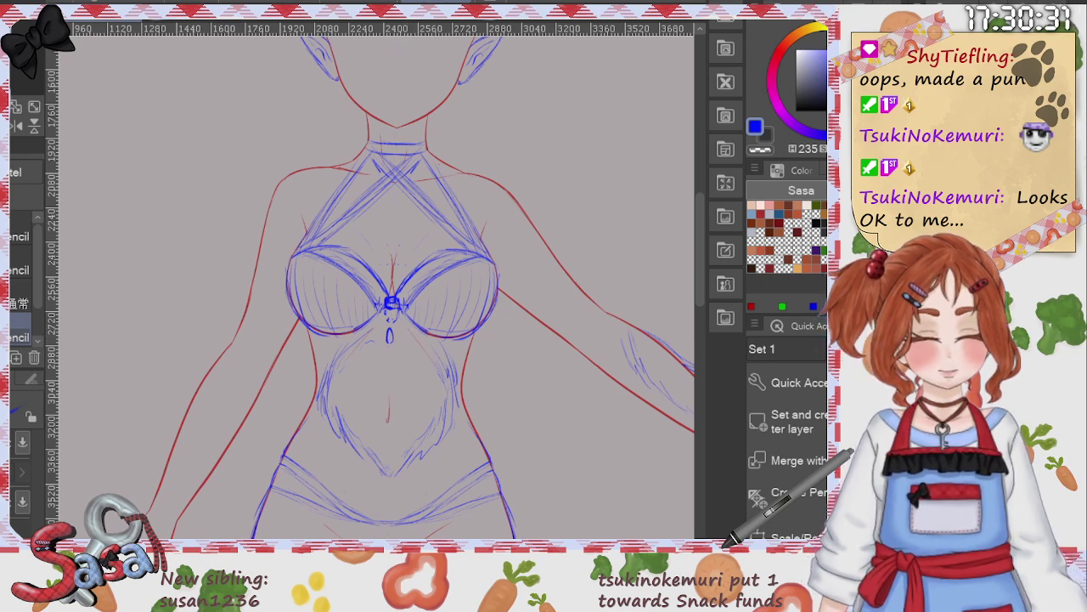
key("ctrl+2")
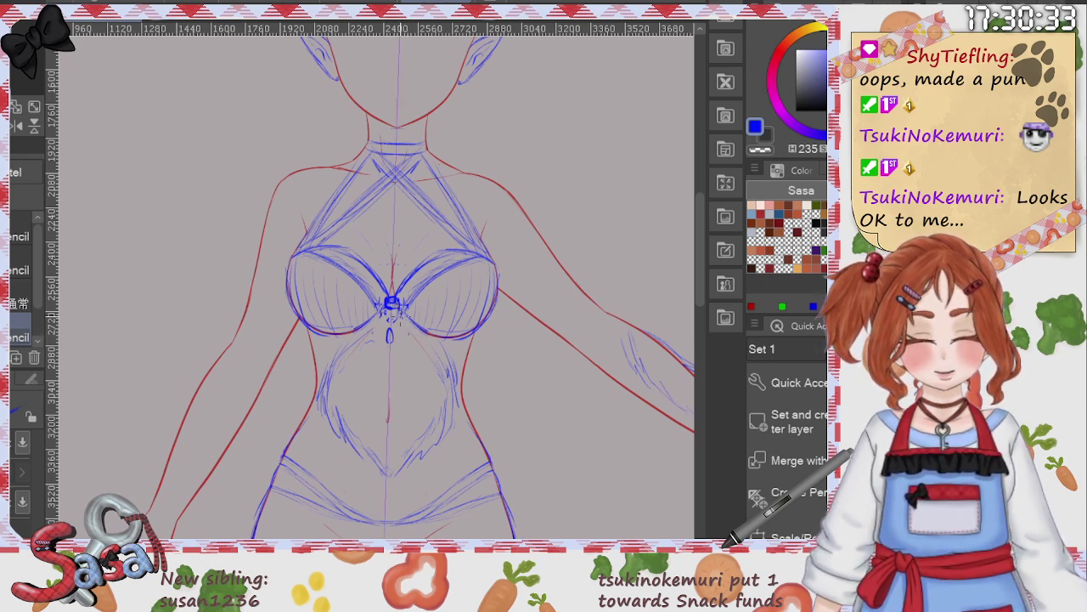
left_click_drag(401, 318, 452, 360)
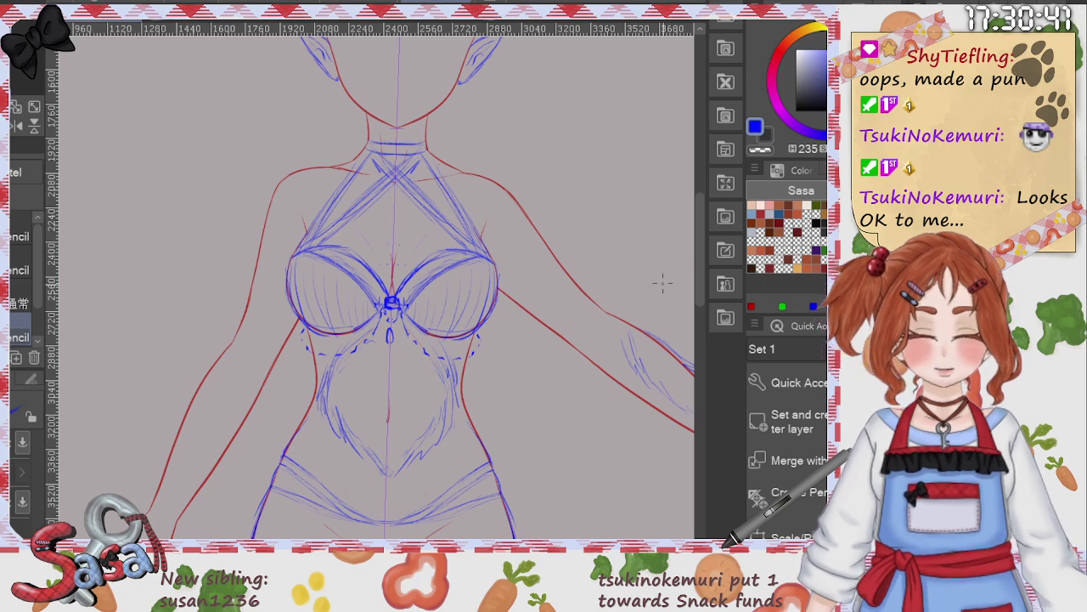
left_click_drag(699, 296, 698, 337)
key("ctrl+minus")
key("ctrl+minus")
key("ctrl+minus")
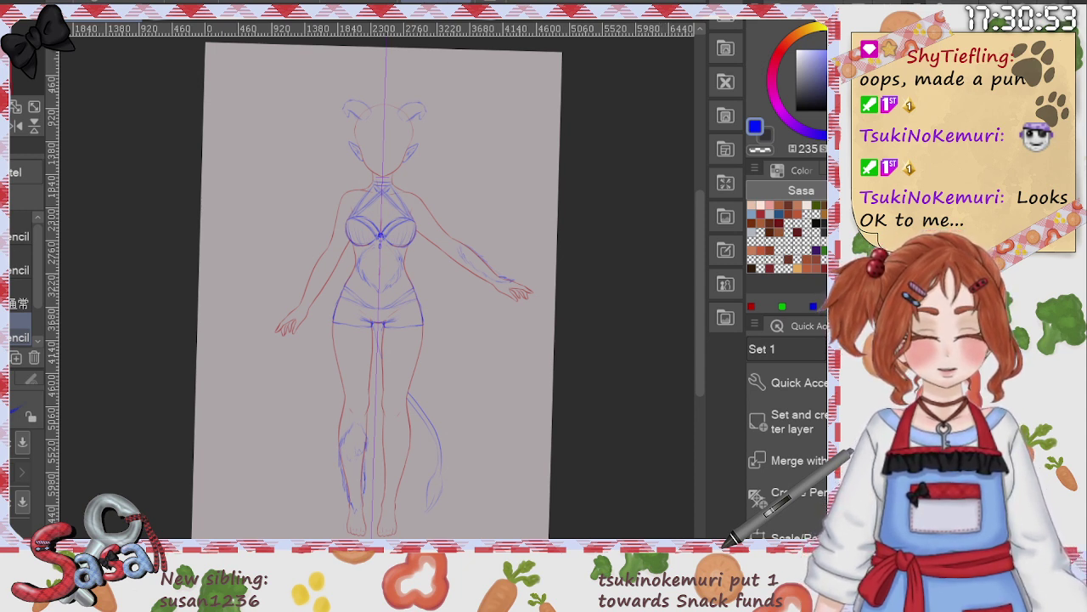
key("ctrl+z")
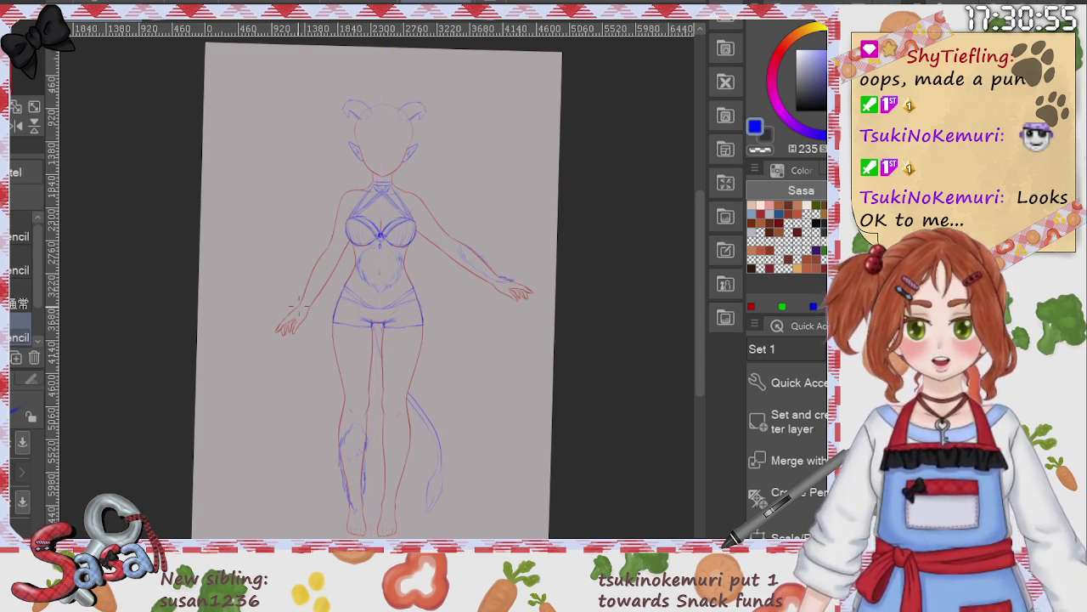
Step: Sketch light bangs across the forehead and loose hair strands down both sides of the head
scroll(456, 161, "up", 3)
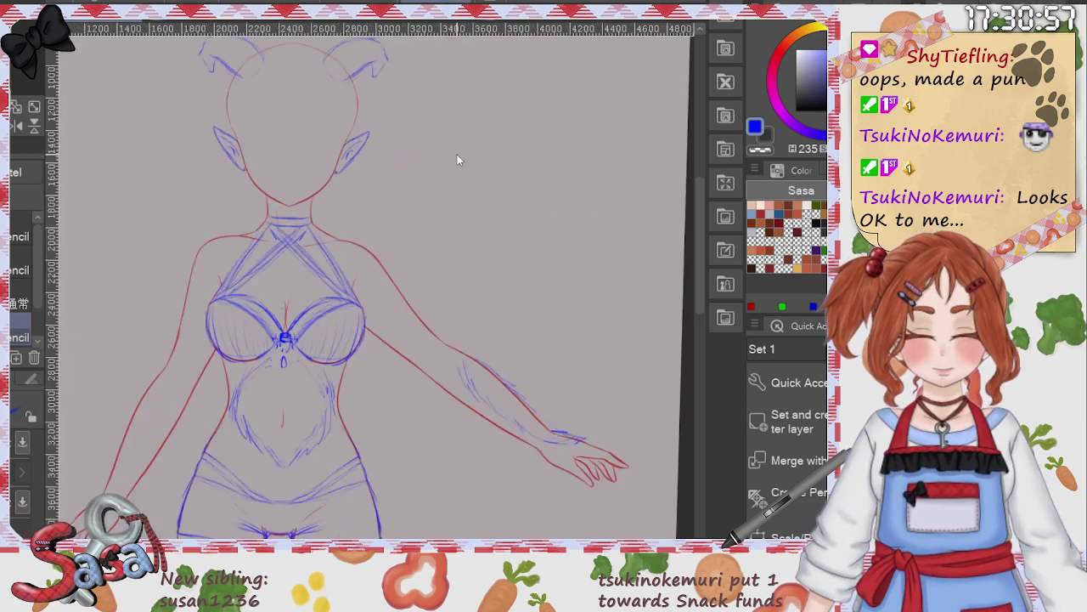
left_click_drag(399, 543, 350, 544)
left_click_drag(701, 303, 698, 278)
scroll(665, 277, "down", 5)
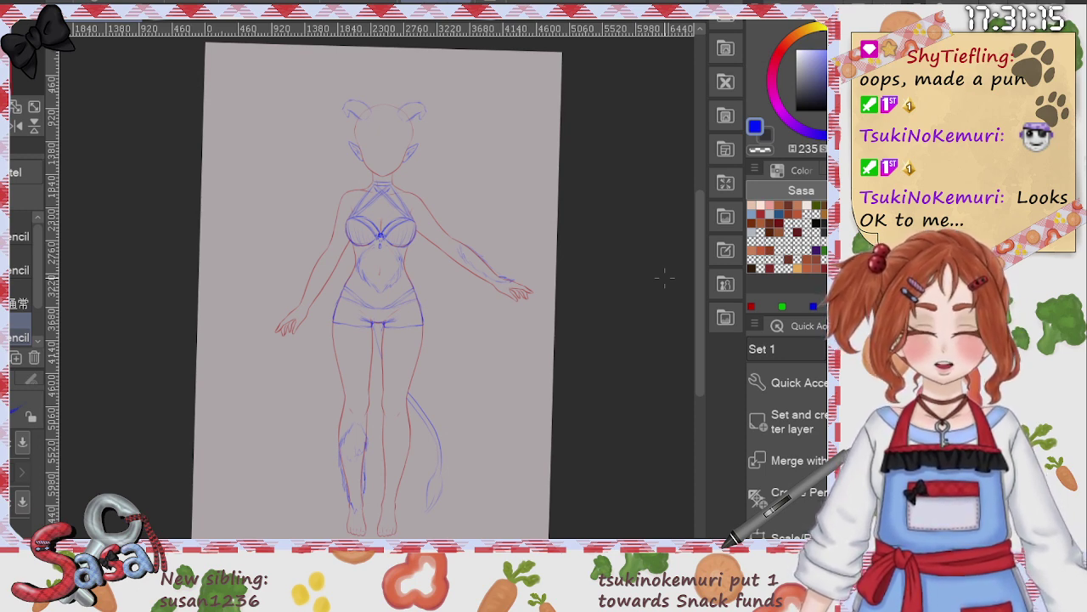
left_click_drag(702, 279, 702, 245)
scroll(459, 236, "up", 5)
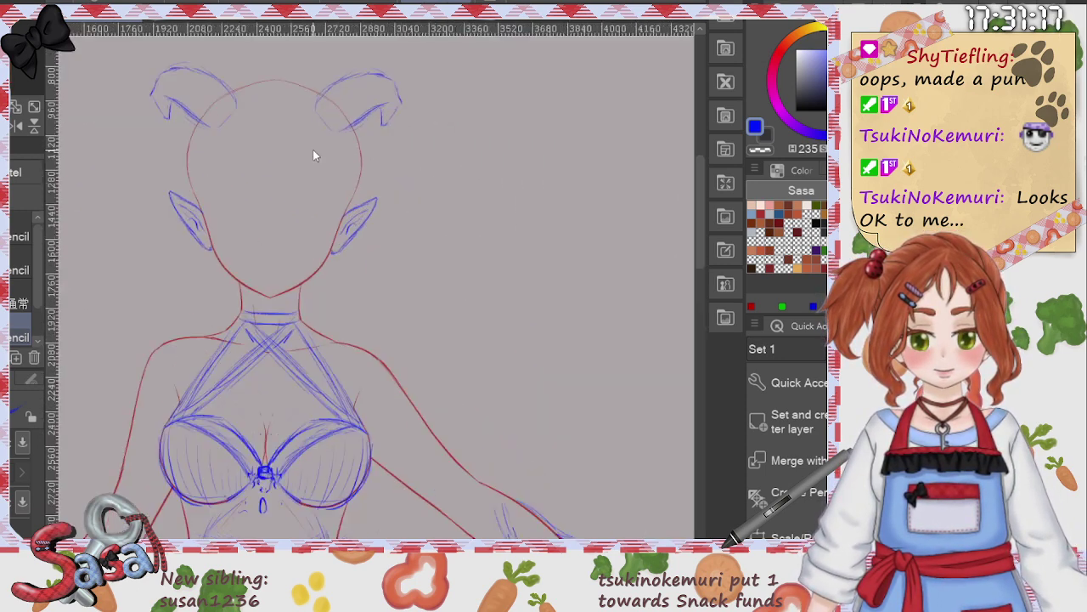
left_click_drag(313, 156, 458, 155)
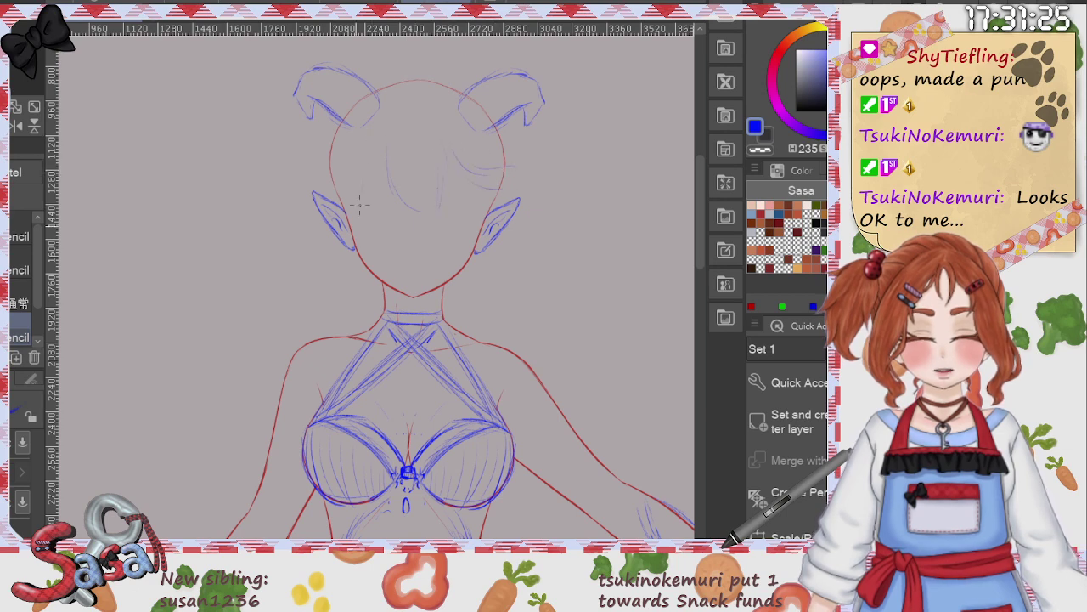
left_click_drag(327, 239, 352, 334)
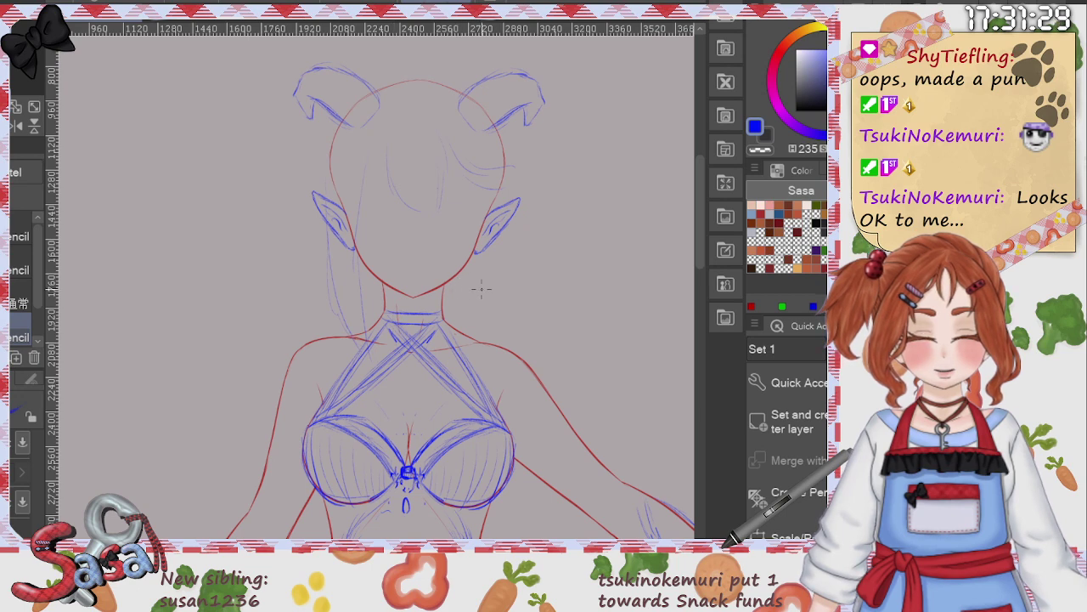
left_click_drag(501, 265, 489, 288)
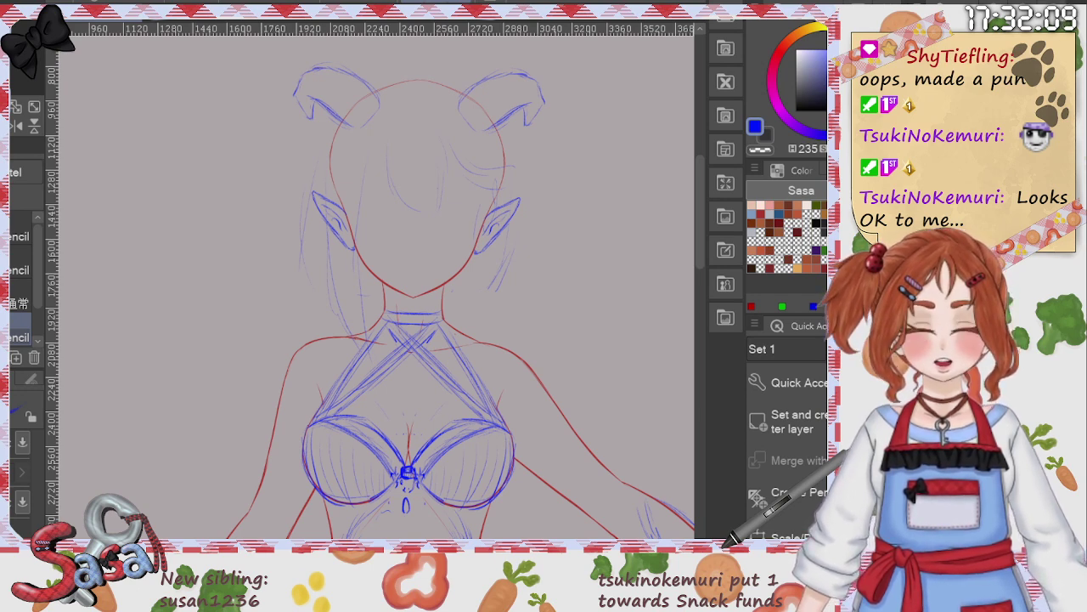
left_click_drag(698, 231, 698, 244)
key("ctrl+0")
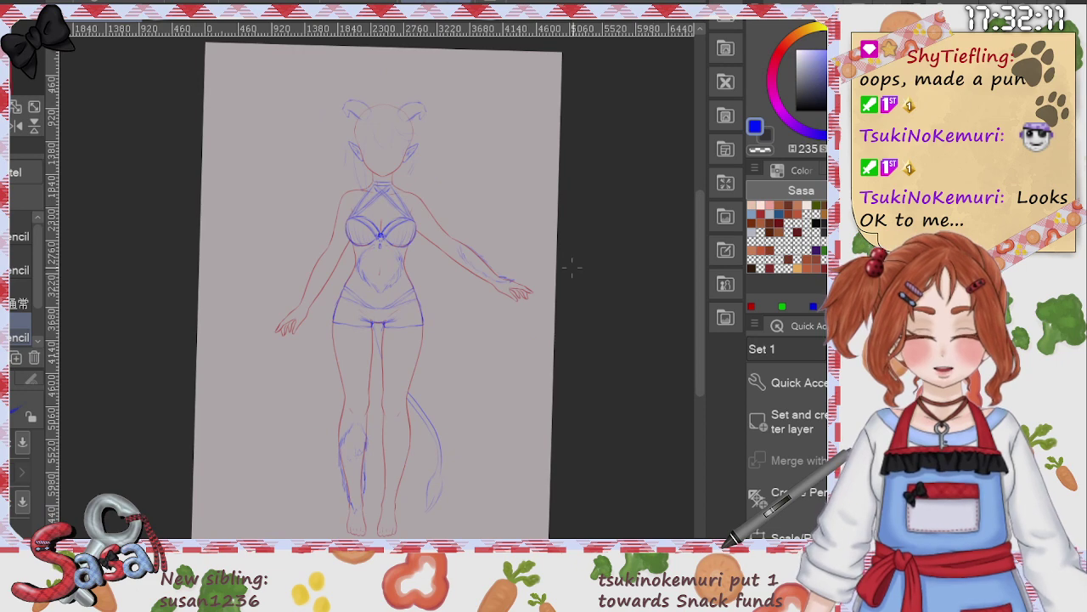
Step: Create a new layer and try out small curls at the base of the right-hand horn, erasing them again
scroll(699, 287, "up", 2)
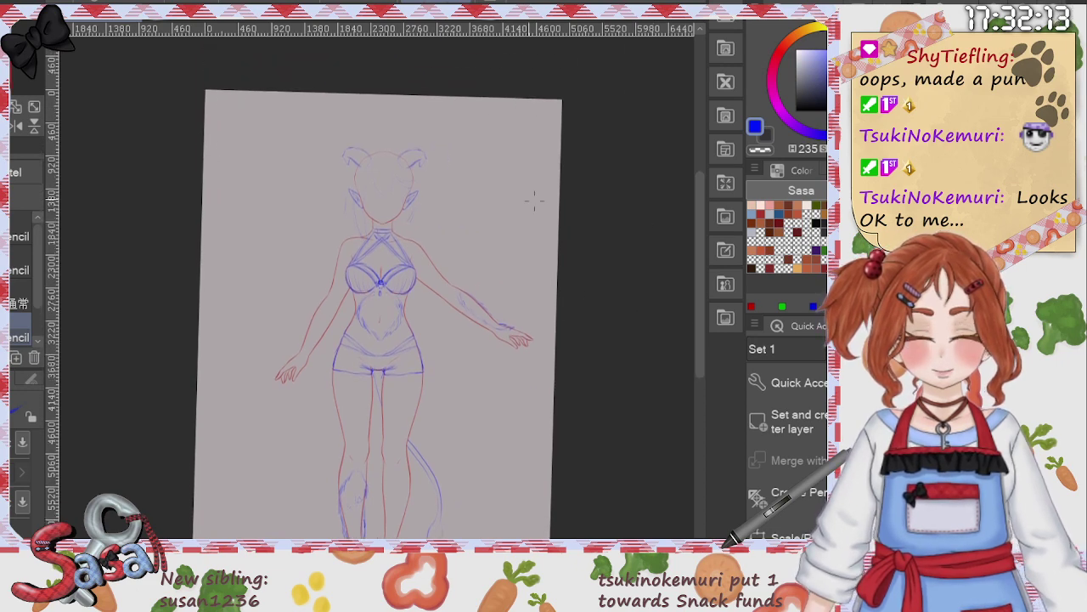
scroll(411, 208, "up", 5)
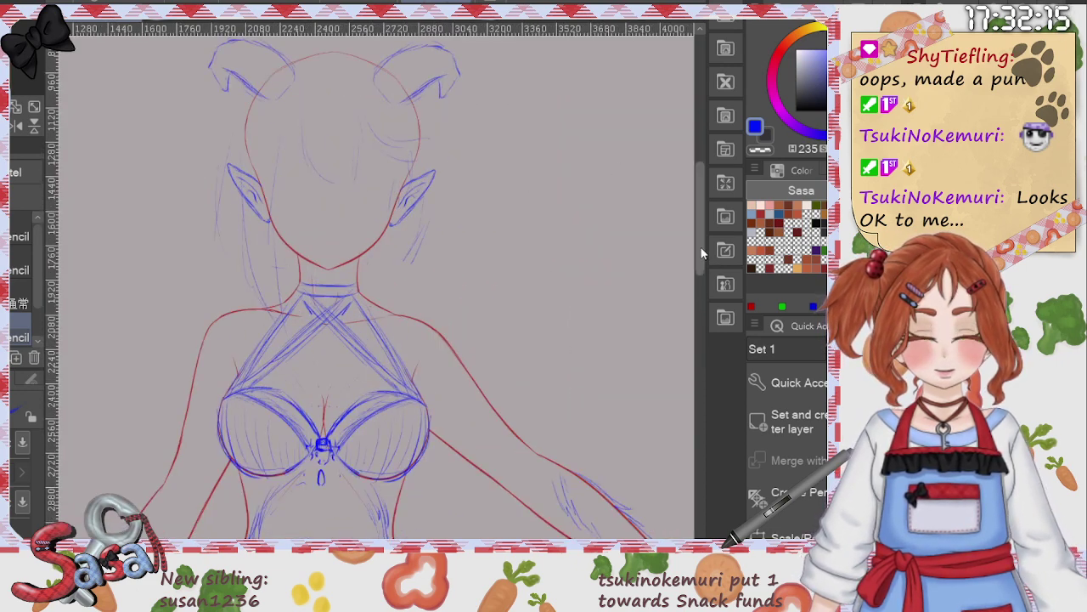
scroll(702, 252, "up", 3)
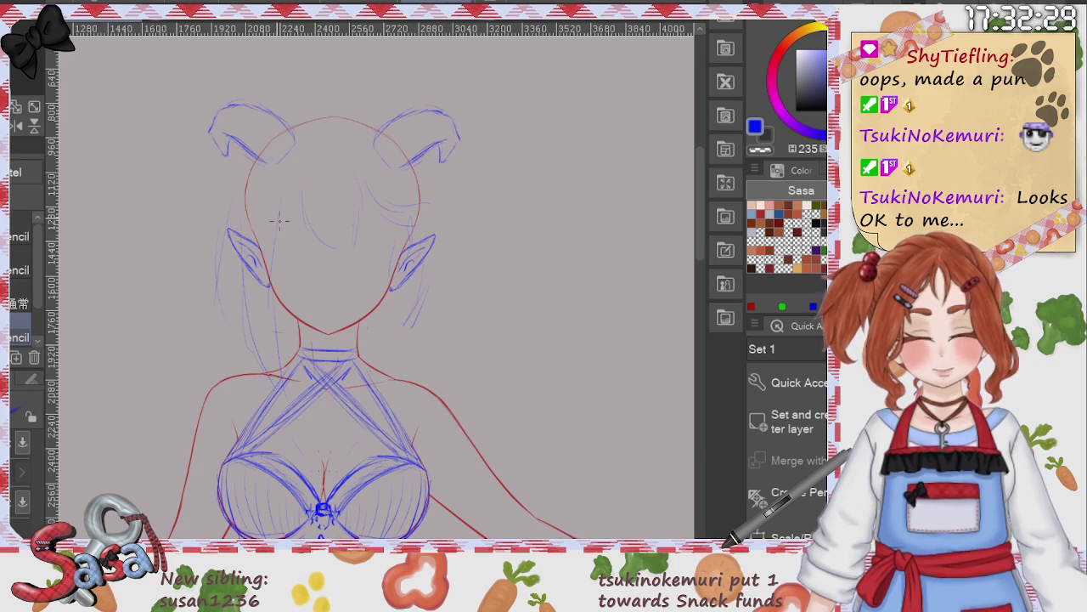
left_click_drag(267, 204, 264, 215)
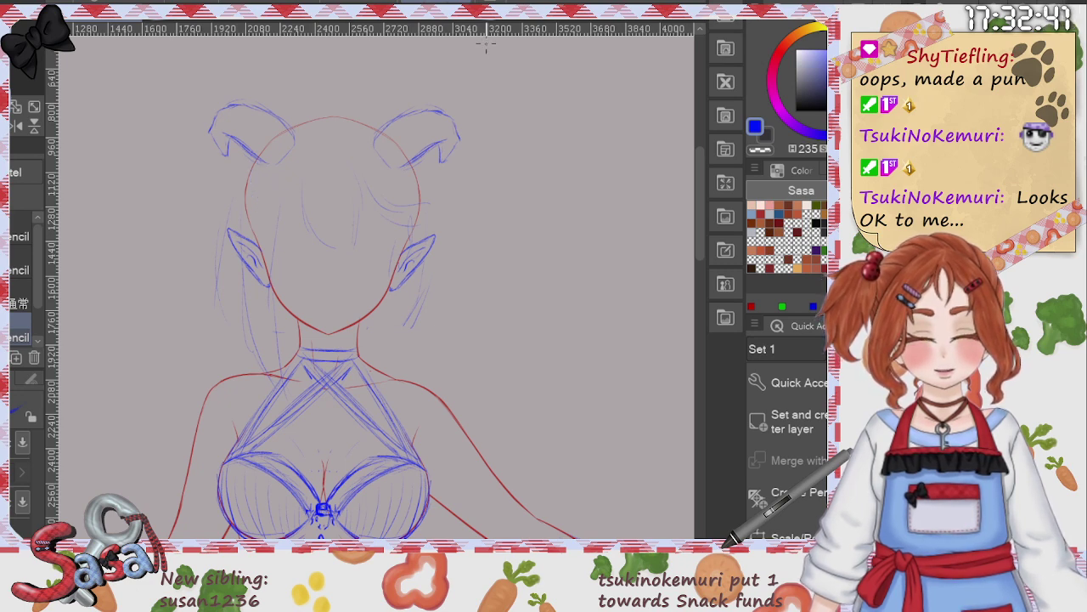
key("ctrl+shift+n")
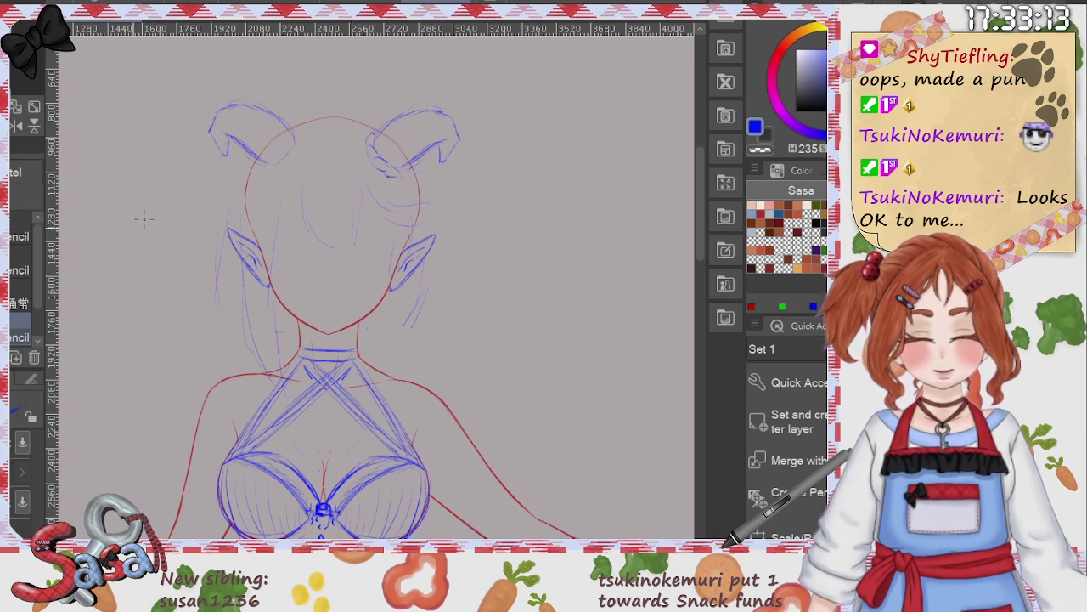
key("e")
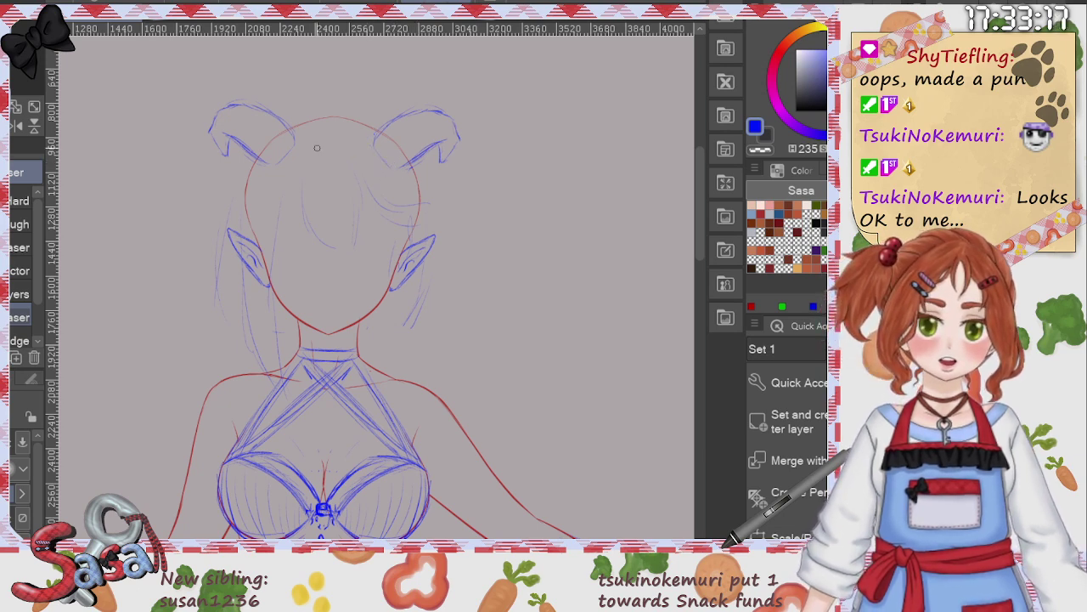
Step: Sketch side-swept bangs across the forehead with short crossed strands and pointed tufts over the right-hand side of the face
key("p")
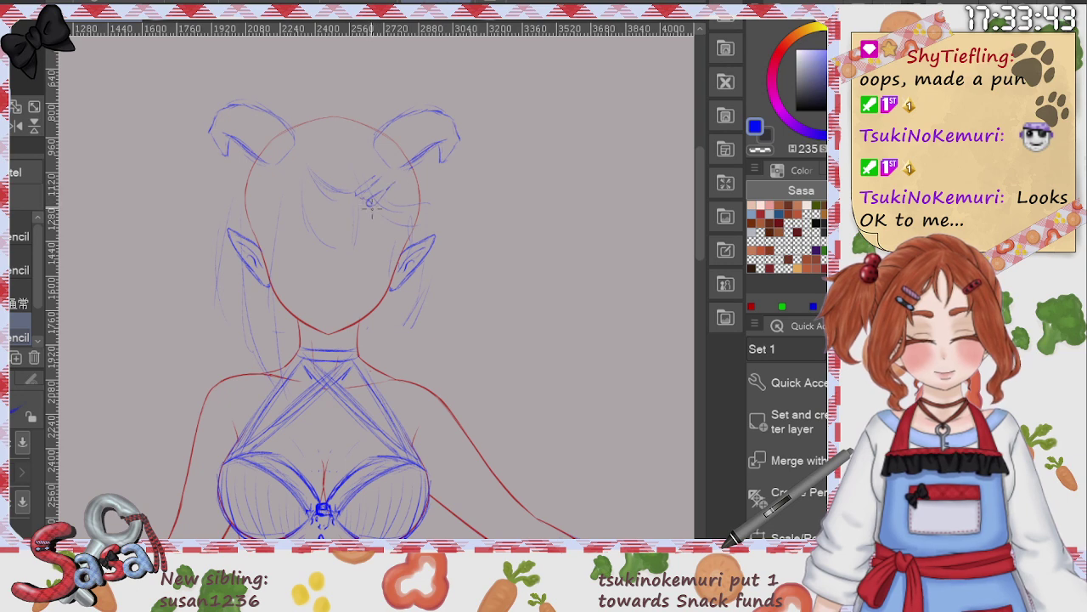
left_click_drag(371, 207, 384, 247)
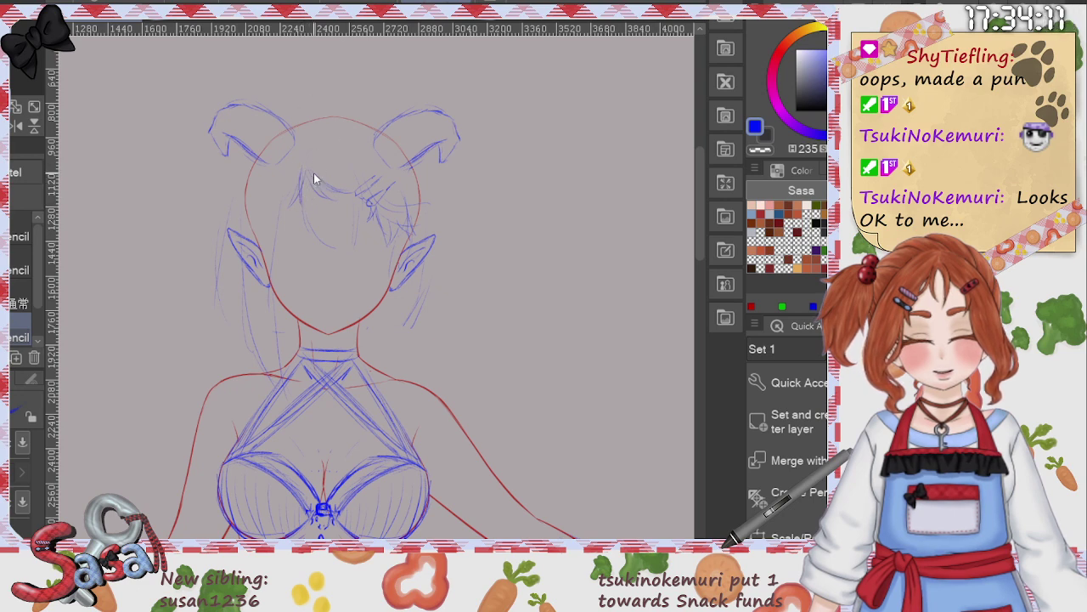
key("e")
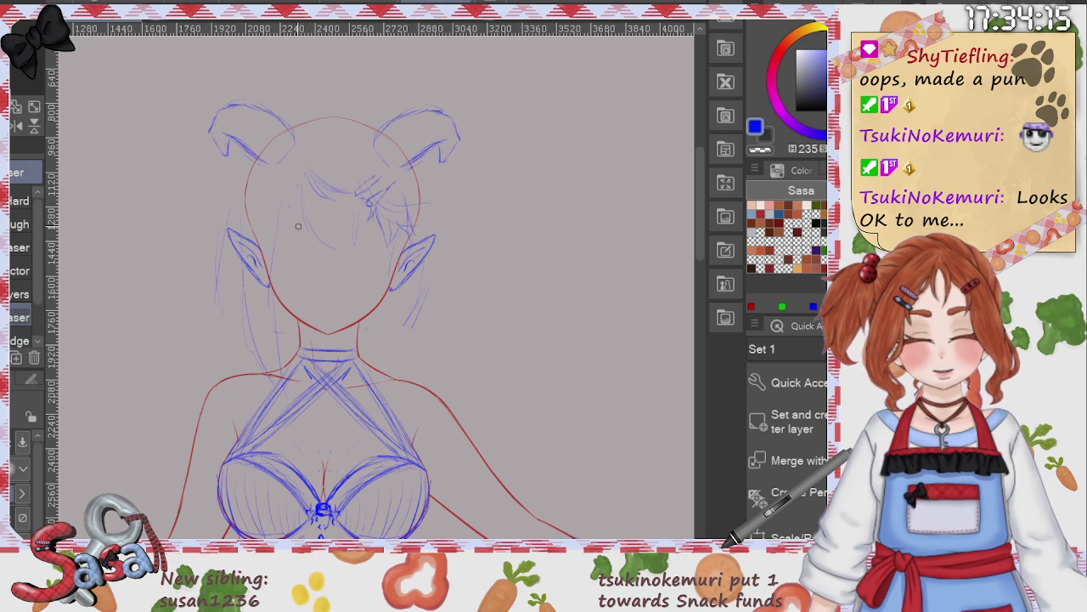
key("p")
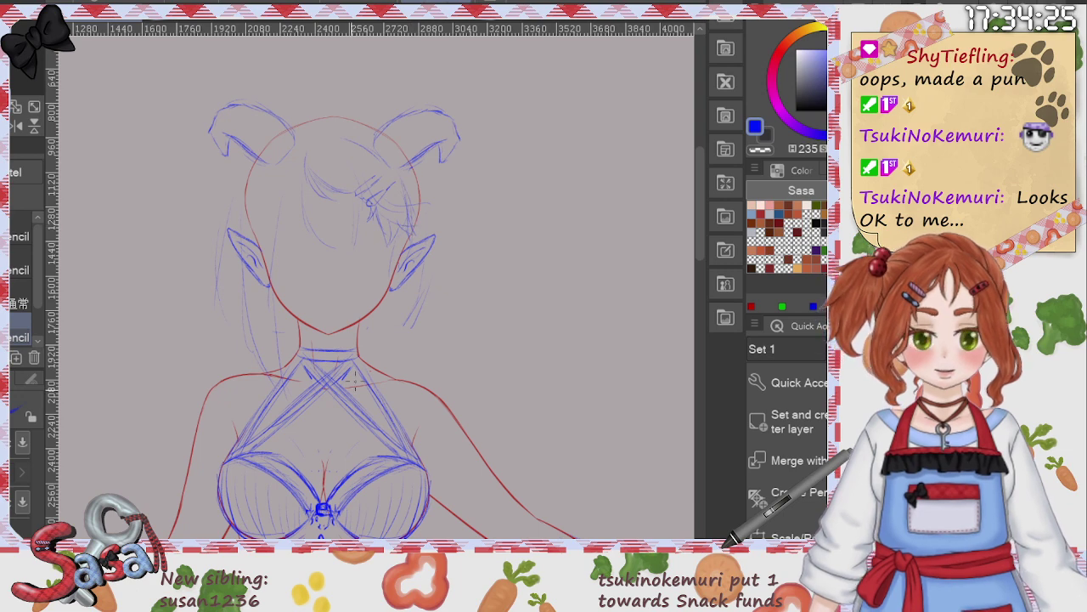
Step: Sketch short pointed locks in front of both ears, wisps beside the neck, and a hair outline around the sides and crown
scroll(699, 270, "down", 2)
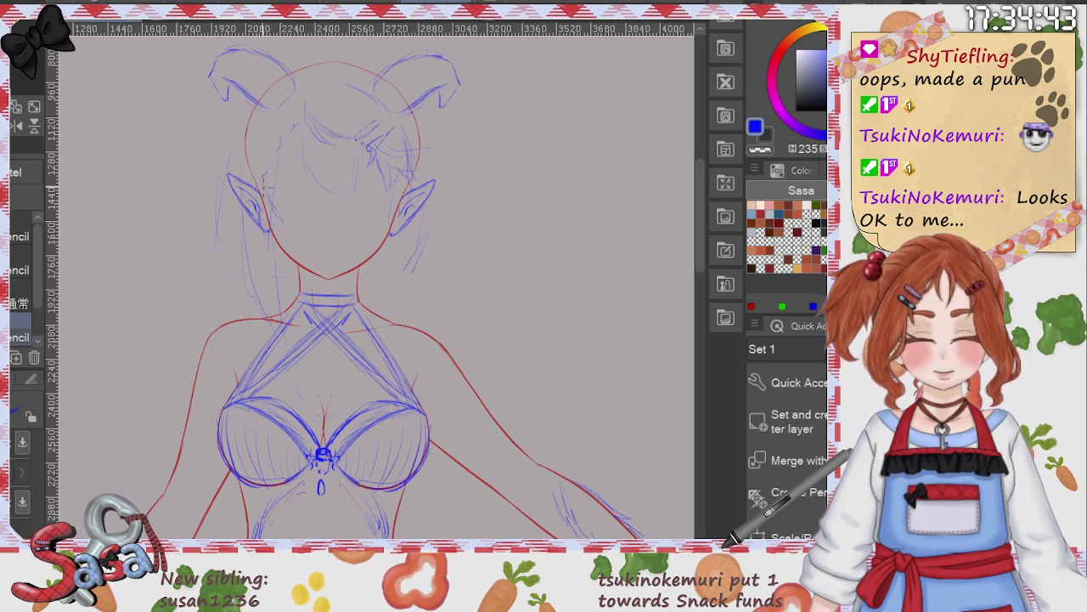
mouse_move(272, 200)
left_mouse_down()
mouse_move(283, 241)
mouse_move(274, 244)
left_mouse_up()
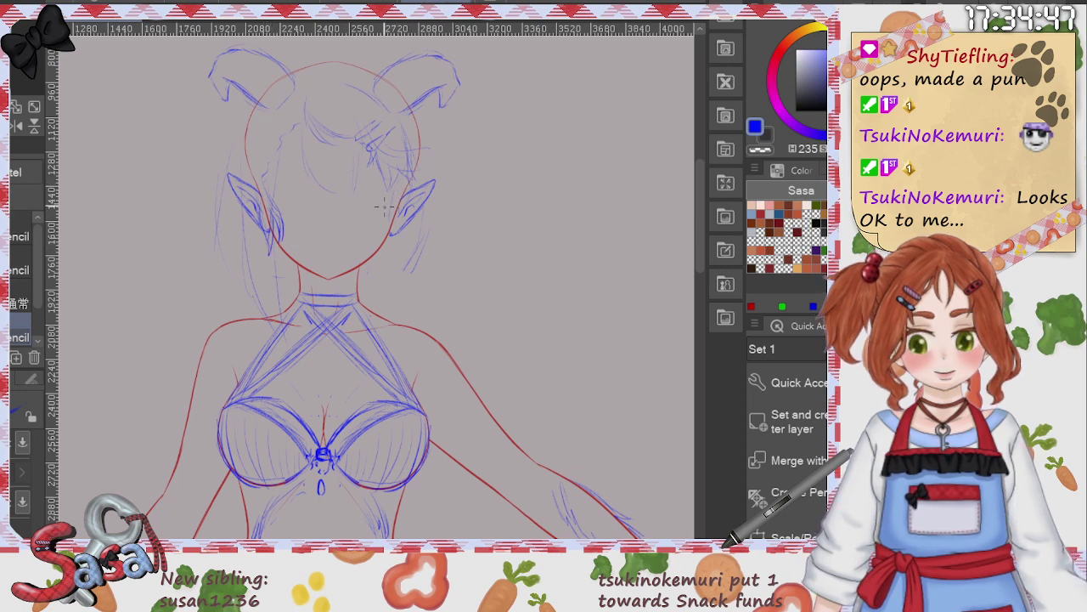
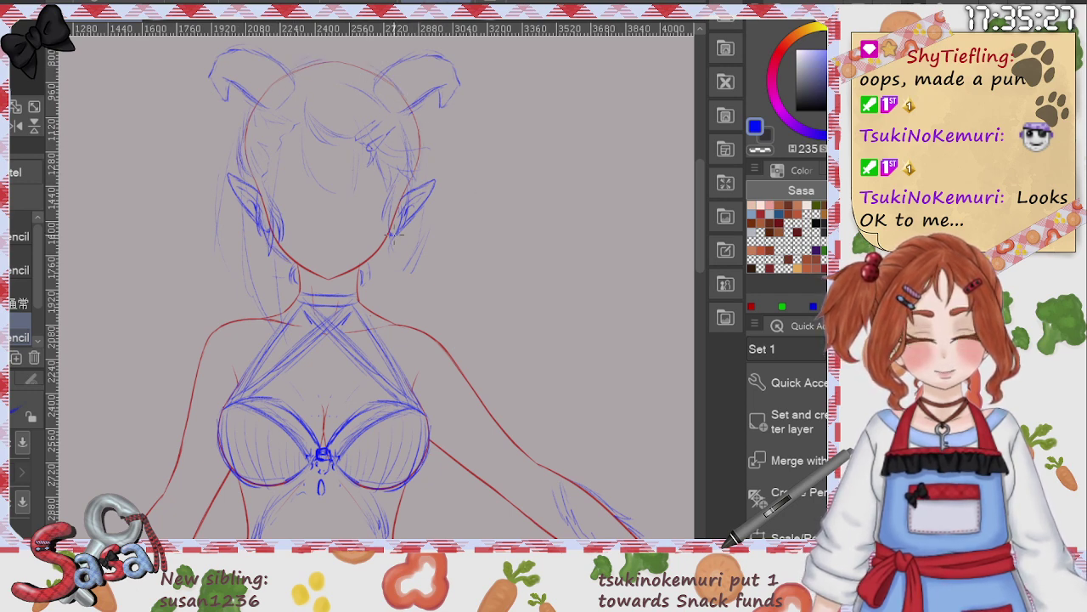
scroll(340, 153, "up", 3)
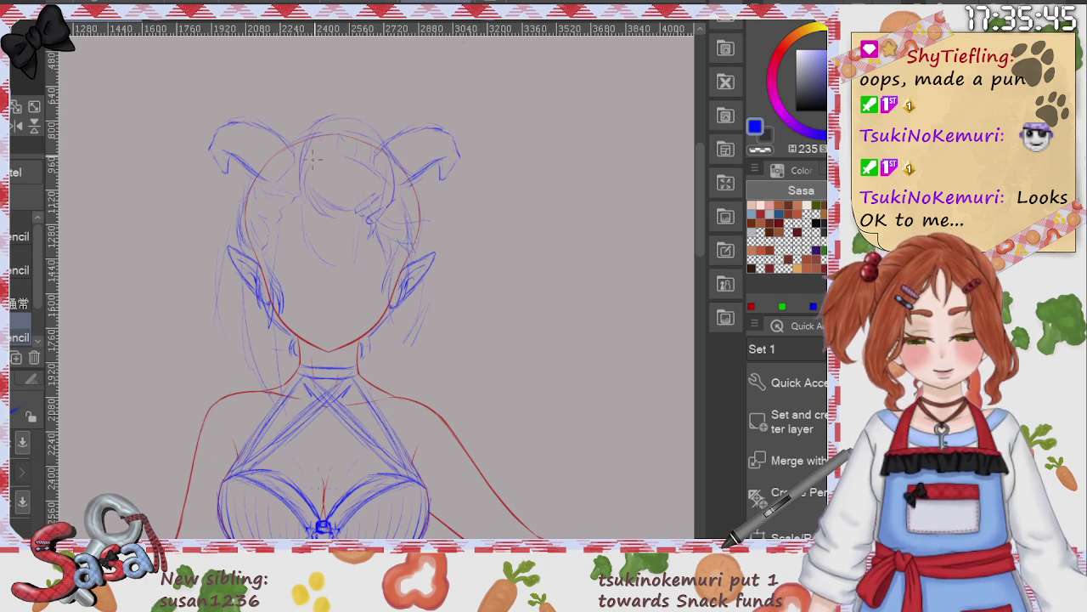
Step: Erase the rounded guideline above the bangs and clear the old loose strands hanging beside the head, checking without the red body outline
key("e")
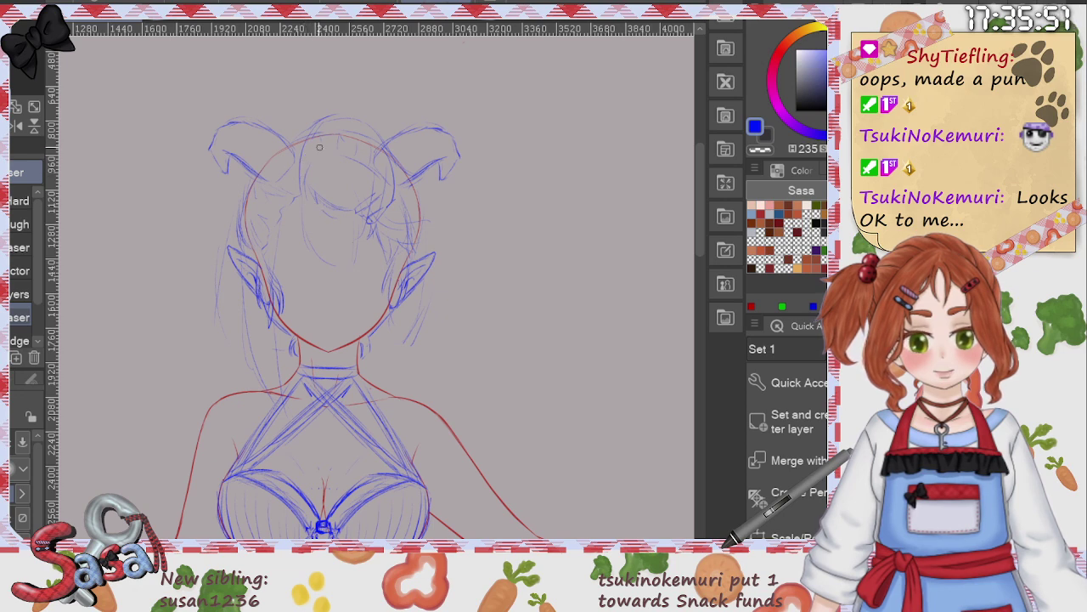
left_click_drag(319, 147, 304, 173)
left_click_drag(391, 159, 394, 203)
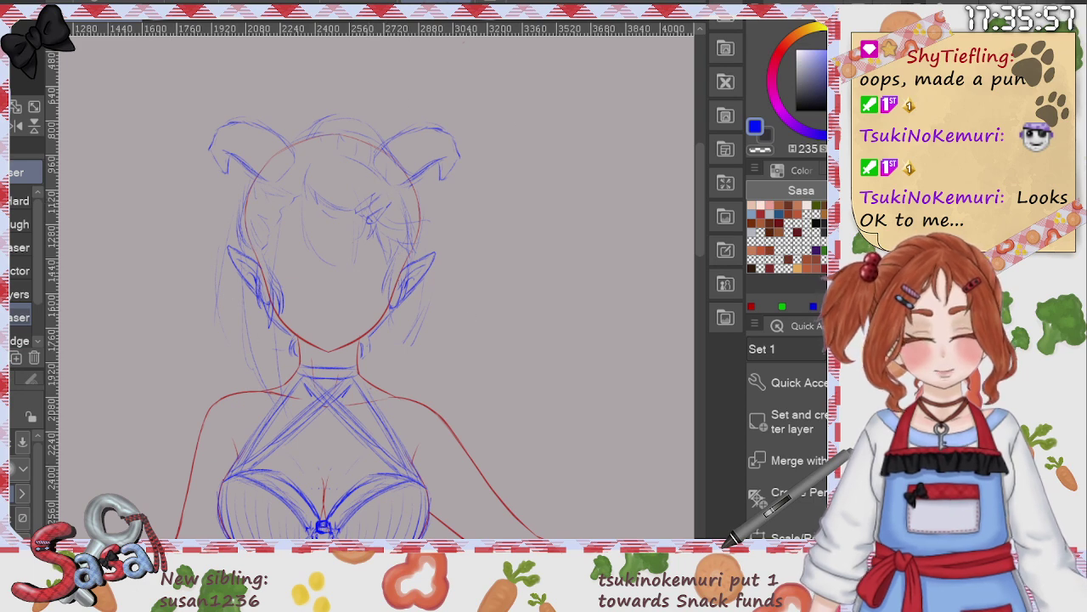
key("ctrl+h")
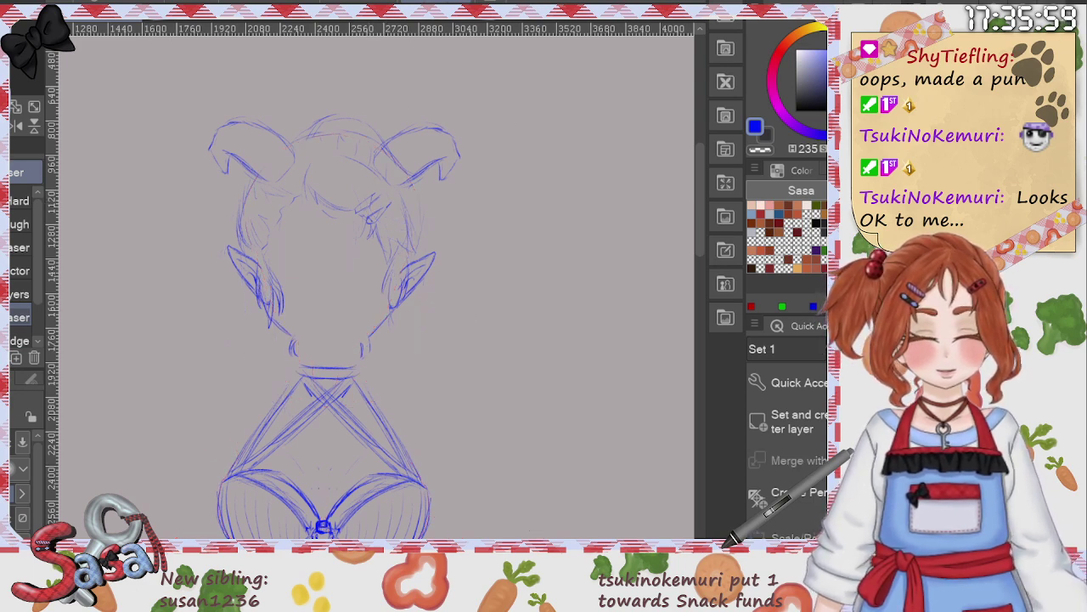
key("ctrl+h")
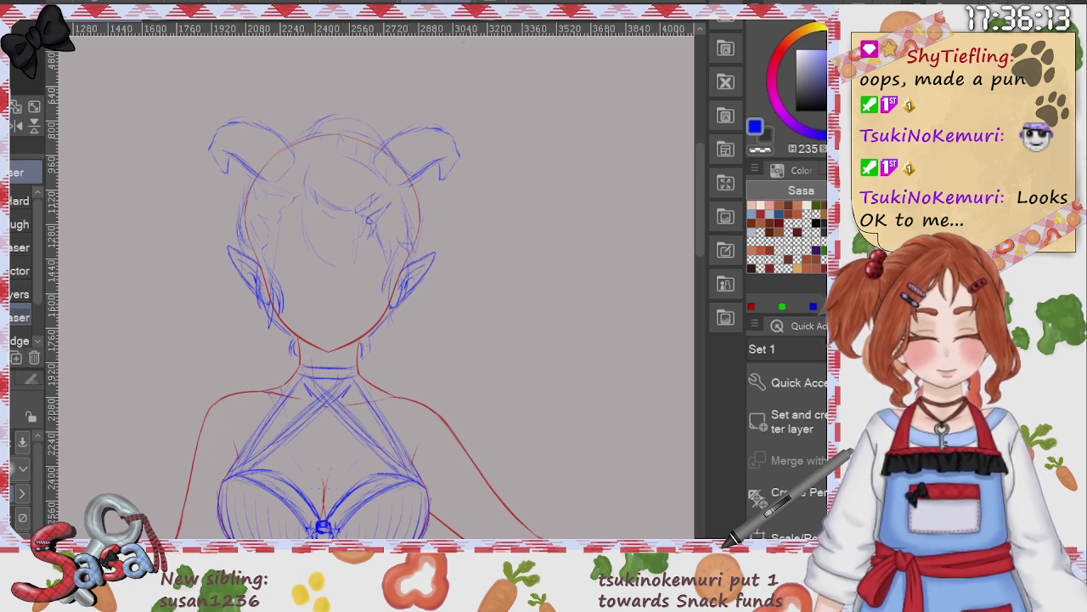
Step: Erase the raised hair outline over the crown and along the left-hand side of the head
scroll(409, 87, "down", 4)
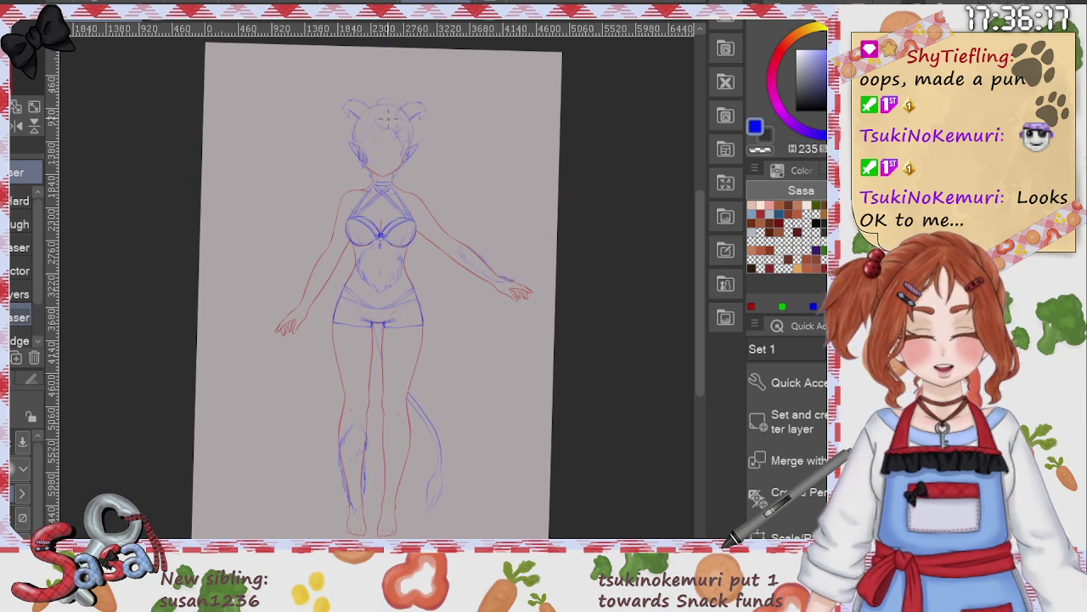
key("ctrl+plus")
key("ctrl+plus")
key("ctrl+plus")
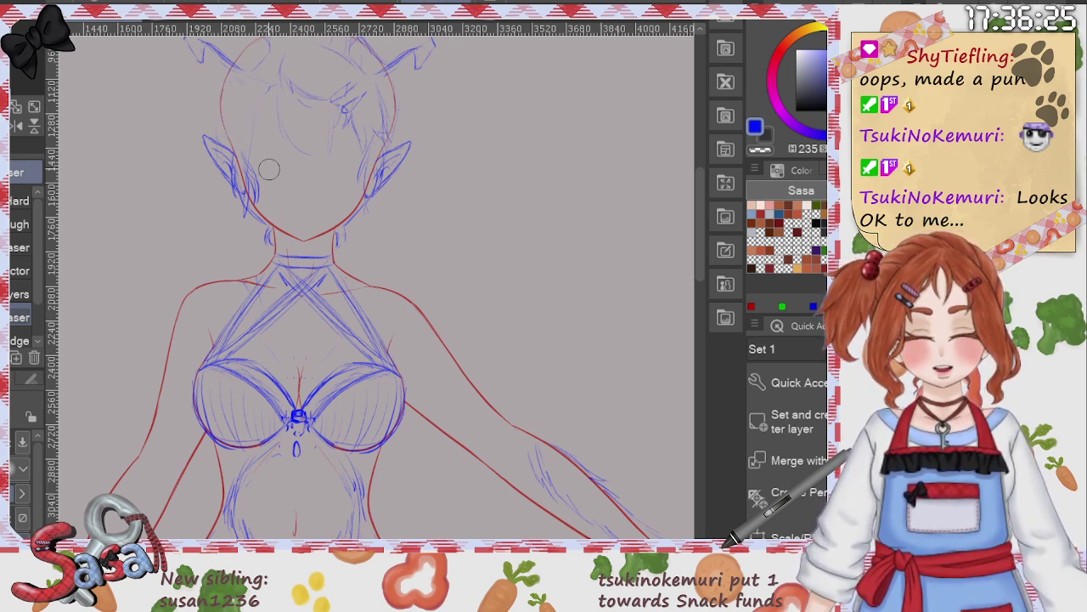
scroll(695, 254, "up", 3)
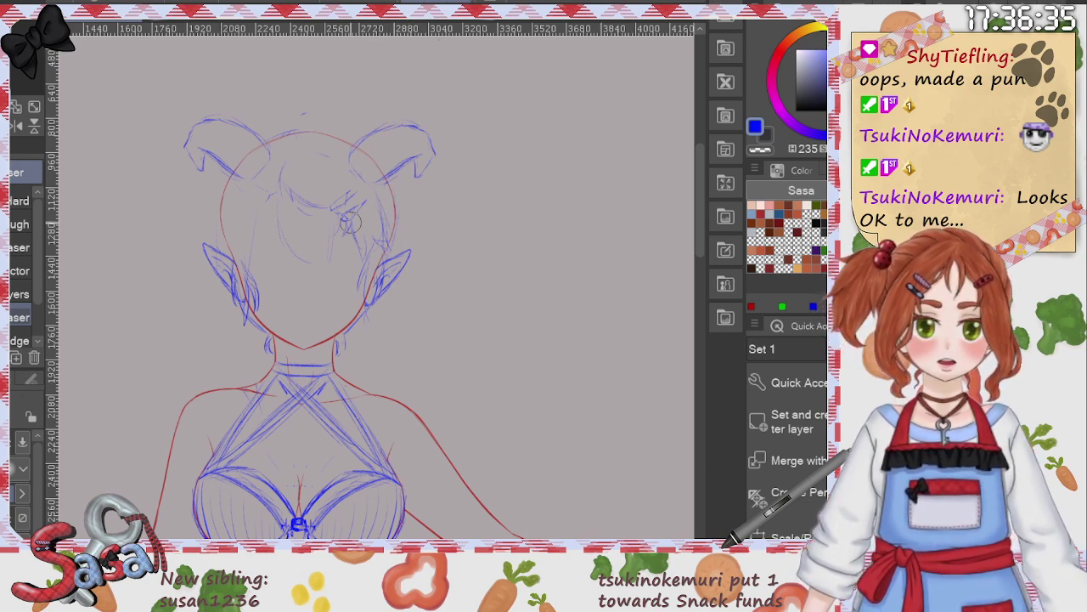
Step: Redraw the hair with layered tufts at both temples and flicked strands hanging behind both ears
key("p")
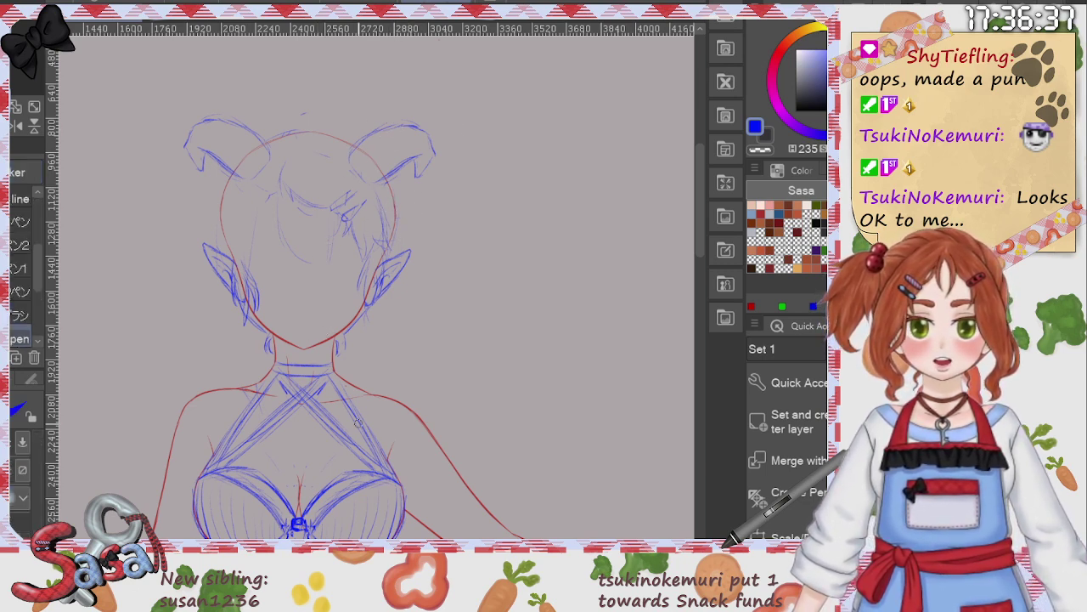
key("p")
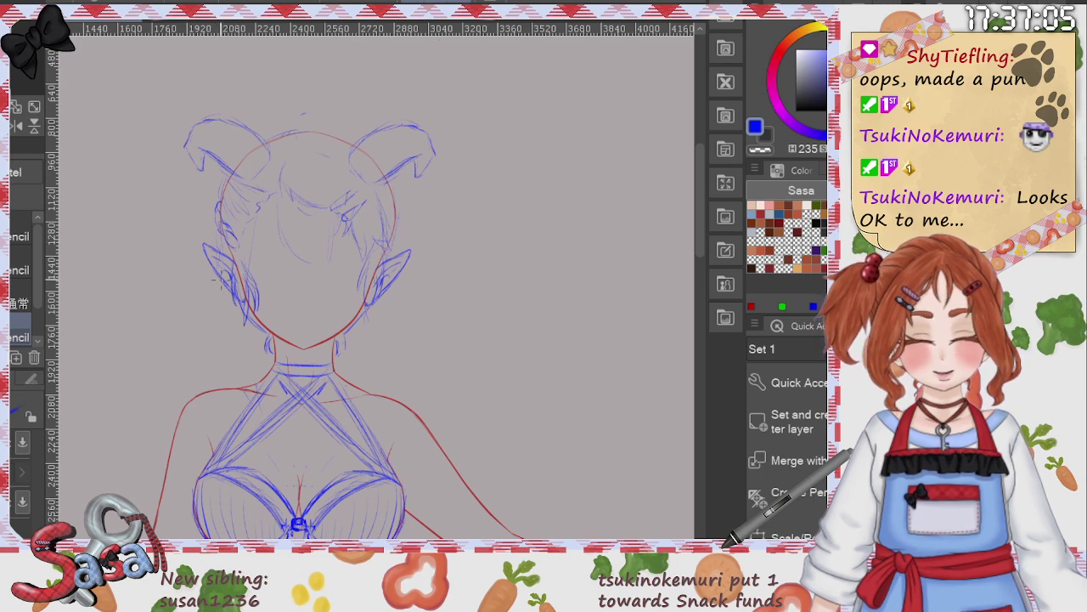
mouse_move(219, 281)
left_mouse_down()
mouse_move(209, 310)
mouse_move(226, 335)
left_mouse_up()
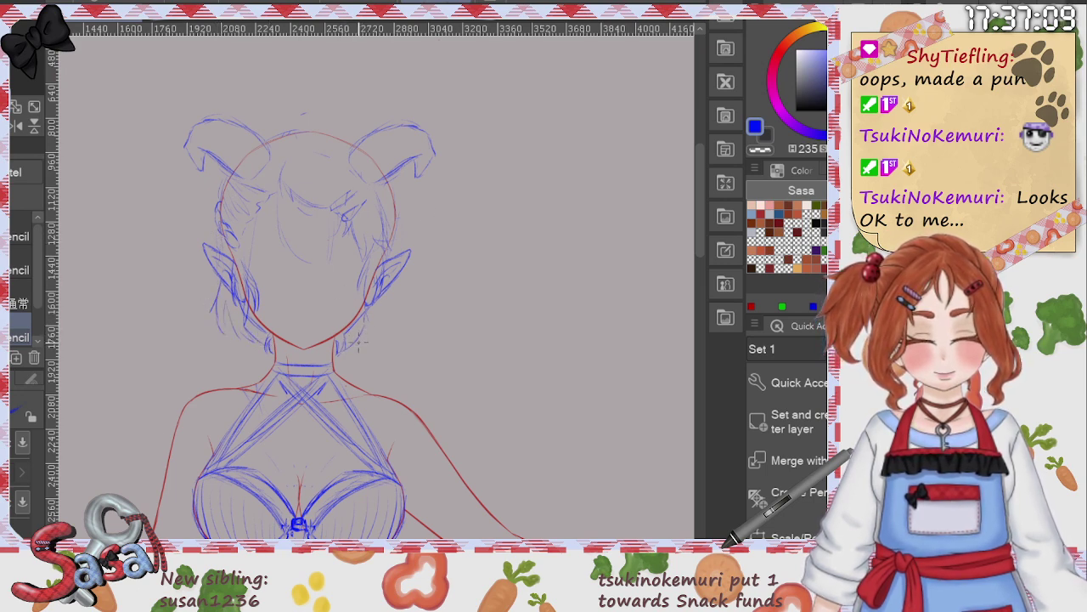
left_click_drag(406, 287, 393, 340)
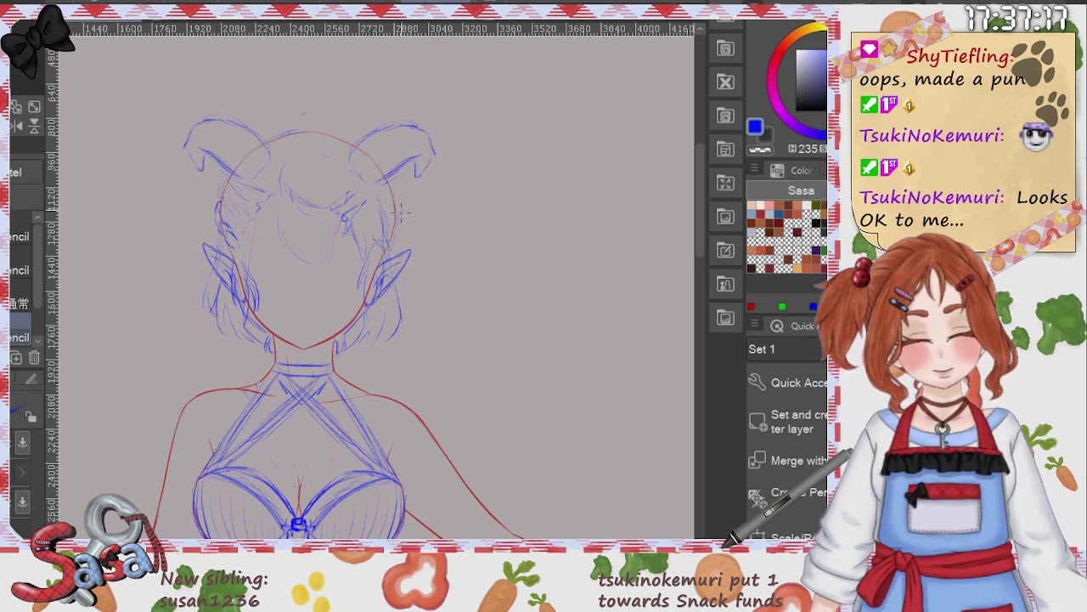
mouse_move(392, 217)
left_mouse_down()
mouse_move(397, 242)
mouse_move(393, 228)
left_mouse_up()
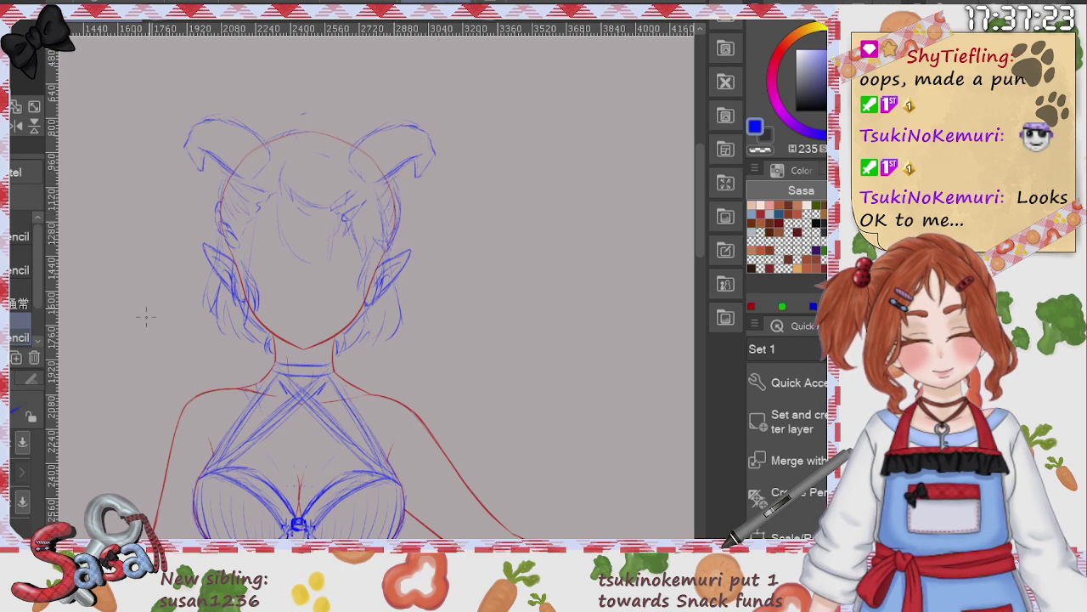
left_click_drag(229, 175, 265, 189)
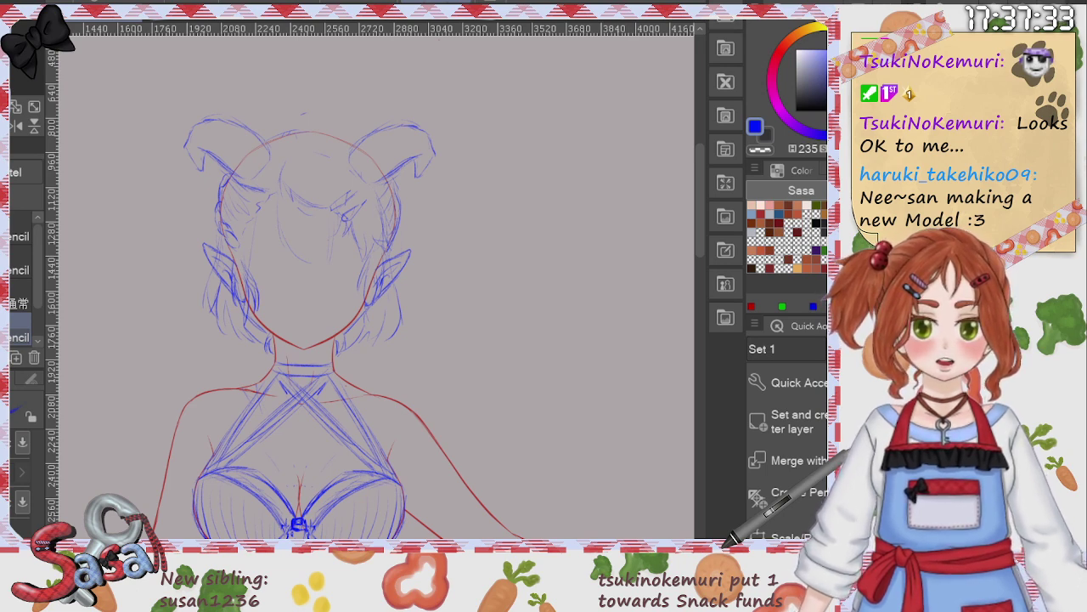
Step: Sketch rounded hair strands around the bases of both horns and erase the faint leftover bangs over the middle of the face
scroll(608, 207, "down", 4)
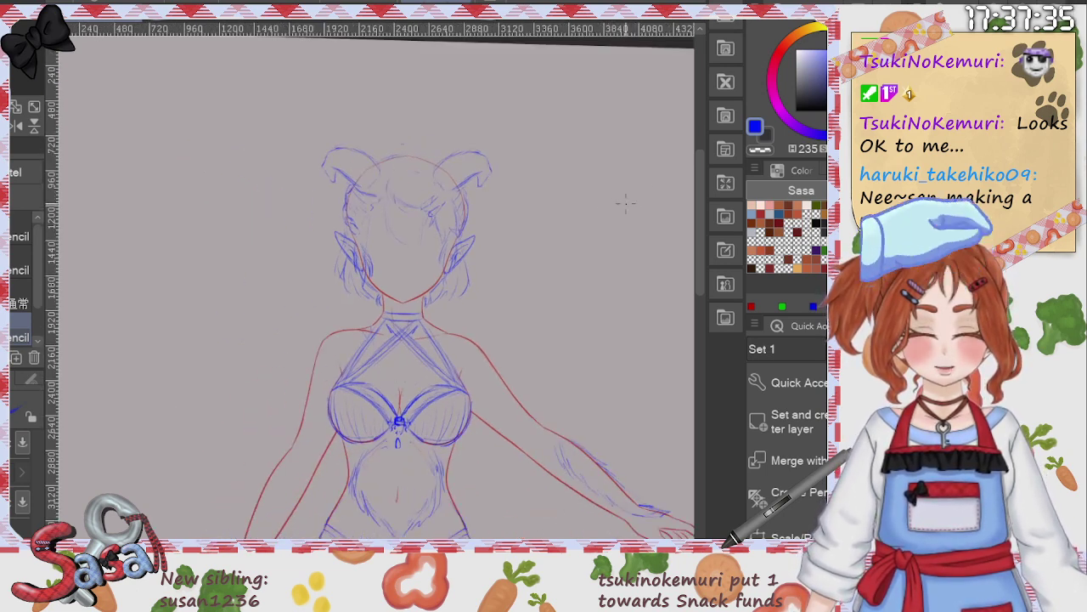
key("ctrl+minus")
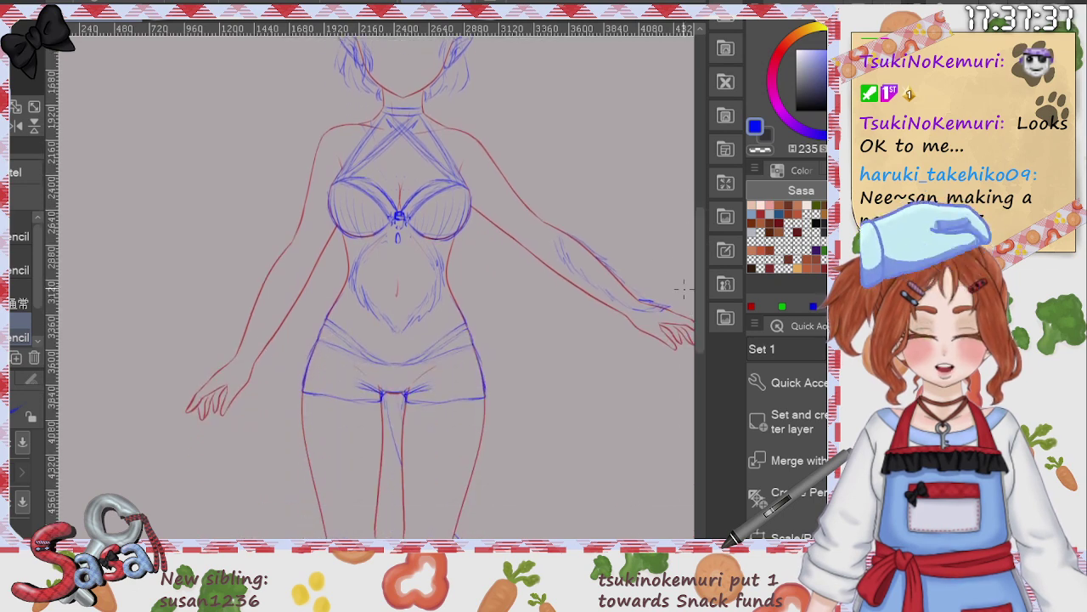
key("ctrl+minus")
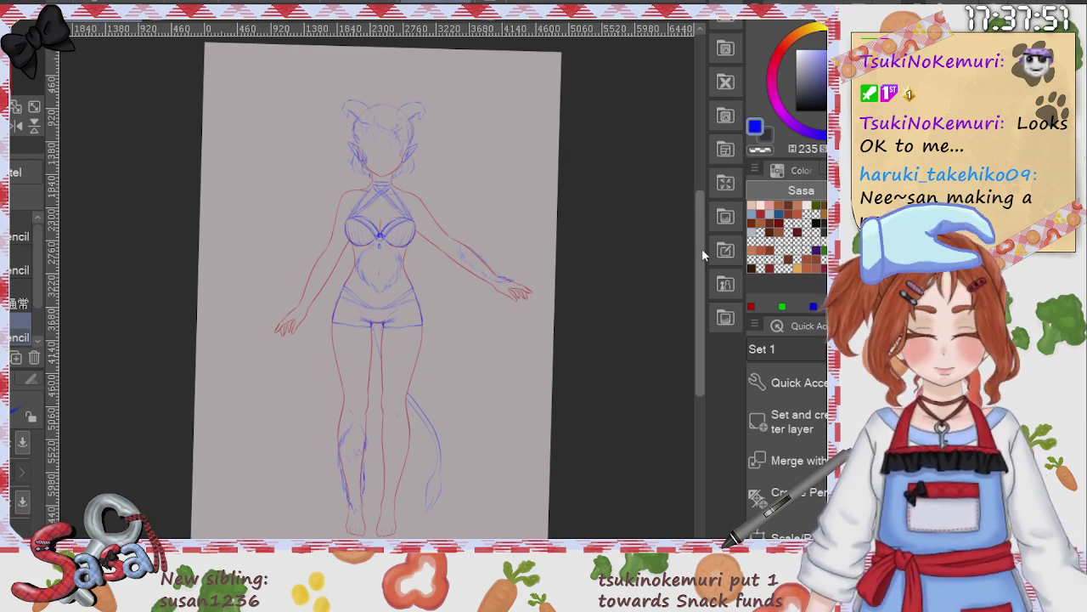
scroll(684, 204, "up", 1)
scroll(397, 112, "up", 6)
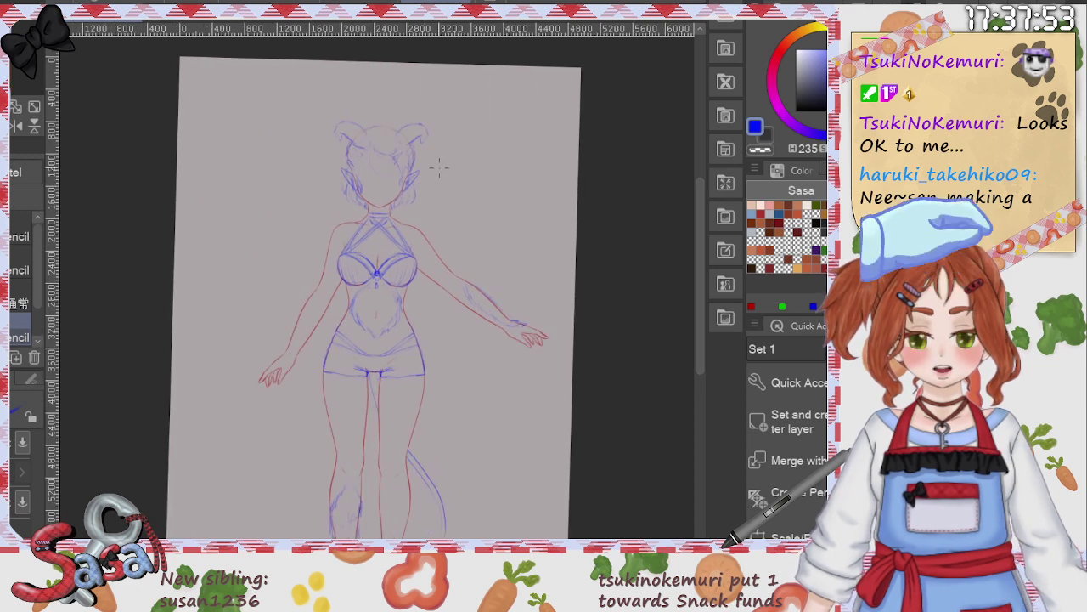
scroll(699, 238, "up", 3)
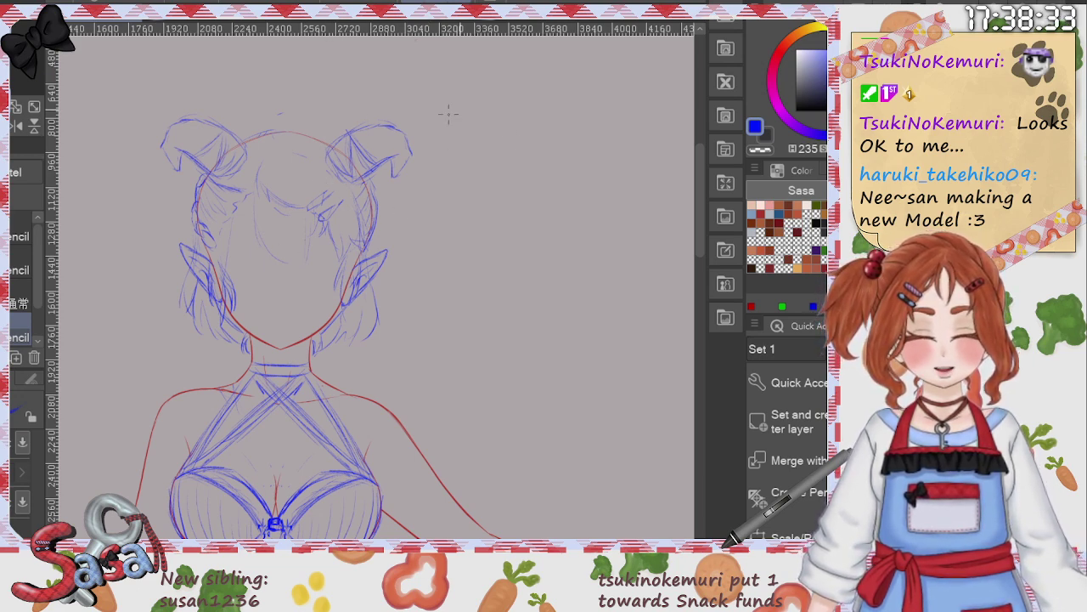
key("e")
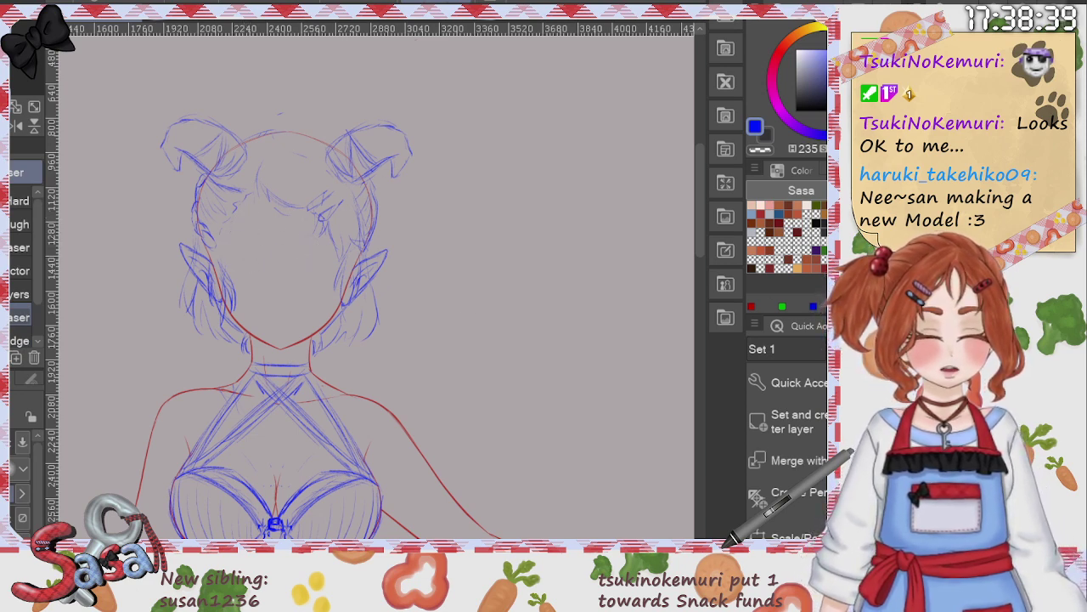
key("p")
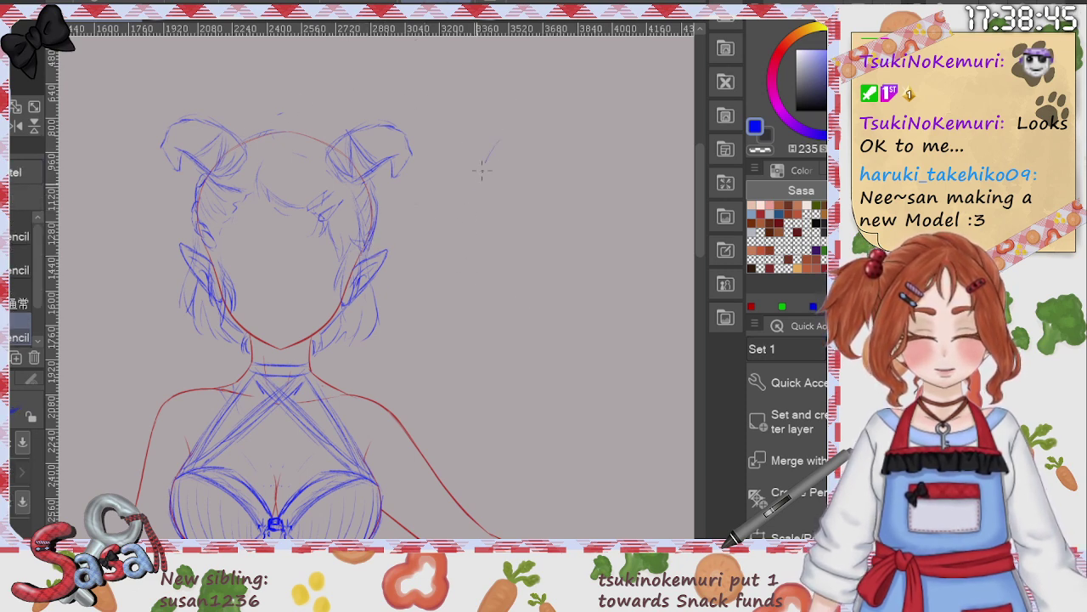
left_click_drag(481, 161, 475, 245)
key("ctrl+z")
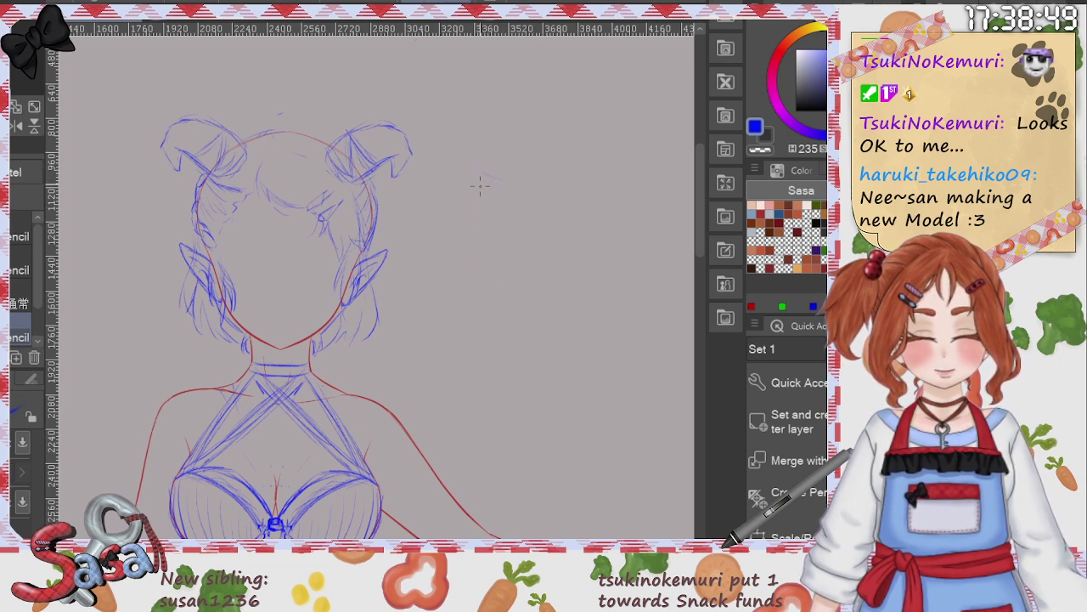
Step: Start a small hair study in the empty space beside the head, with a centre forelock, swept side locks and loose strokes over the crown
mouse_move(480, 173)
left_mouse_down()
mouse_move(490, 222)
mouse_move(530, 188)
mouse_move(520, 183)
mouse_move(505, 214)
mouse_move(541, 191)
mouse_move(525, 250)
left_mouse_up()
mouse_move(528, 206)
left_mouse_down()
mouse_move(523, 251)
mouse_move(561, 198)
mouse_move(558, 260)
left_mouse_up()
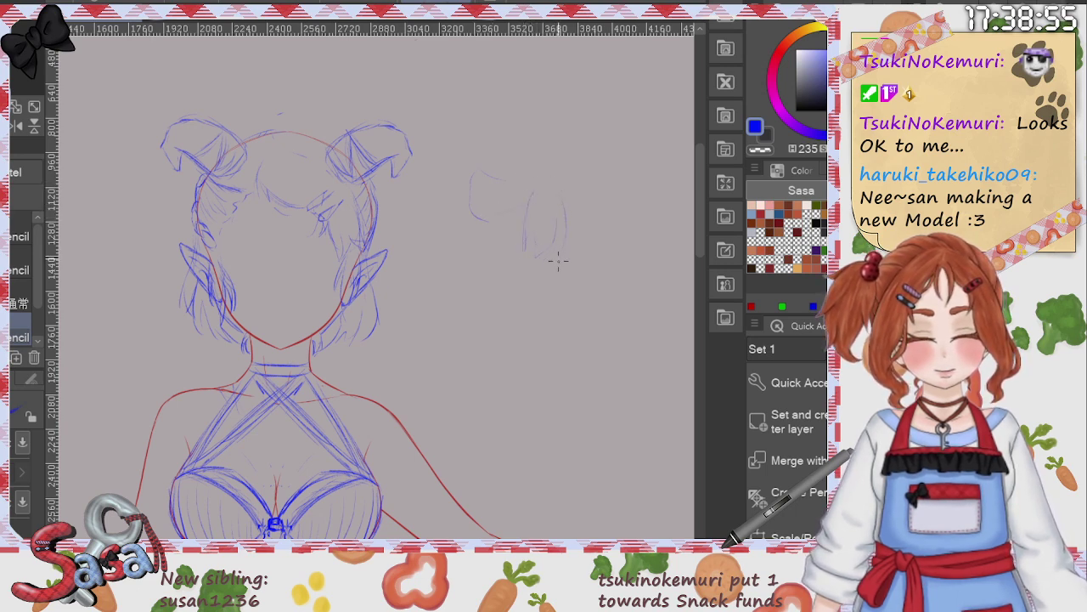
left_click_drag(540, 181, 552, 185)
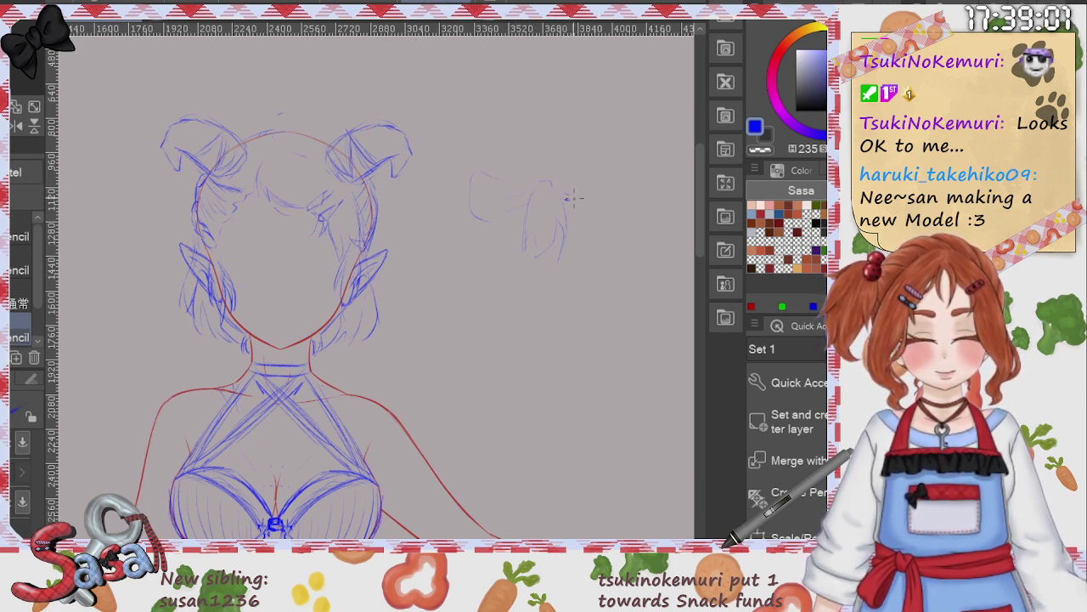
mouse_move(566, 198)
left_mouse_down()
mouse_move(601, 162)
mouse_move(558, 177)
mouse_move(604, 179)
mouse_move(587, 176)
mouse_move(566, 208)
mouse_move(590, 207)
mouse_move(581, 197)
mouse_move(592, 211)
mouse_move(606, 203)
mouse_move(603, 213)
mouse_move(589, 216)
mouse_move(607, 204)
mouse_move(596, 171)
mouse_move(609, 169)
mouse_move(613, 197)
left_mouse_up()
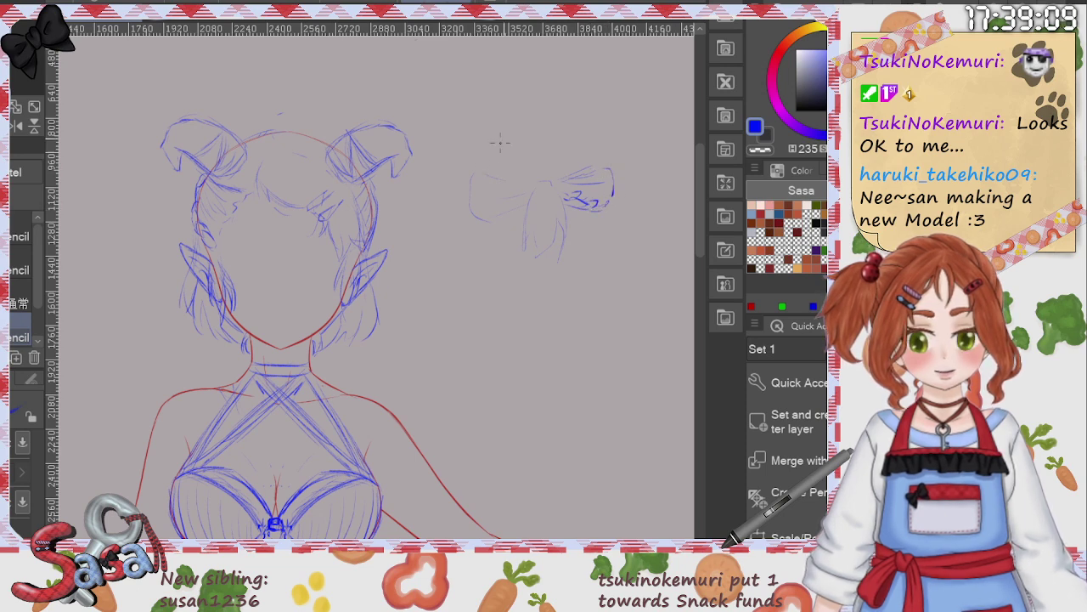
mouse_move(522, 133)
left_mouse_down()
mouse_move(521, 151)
mouse_move(545, 133)
mouse_move(599, 147)
left_mouse_up()
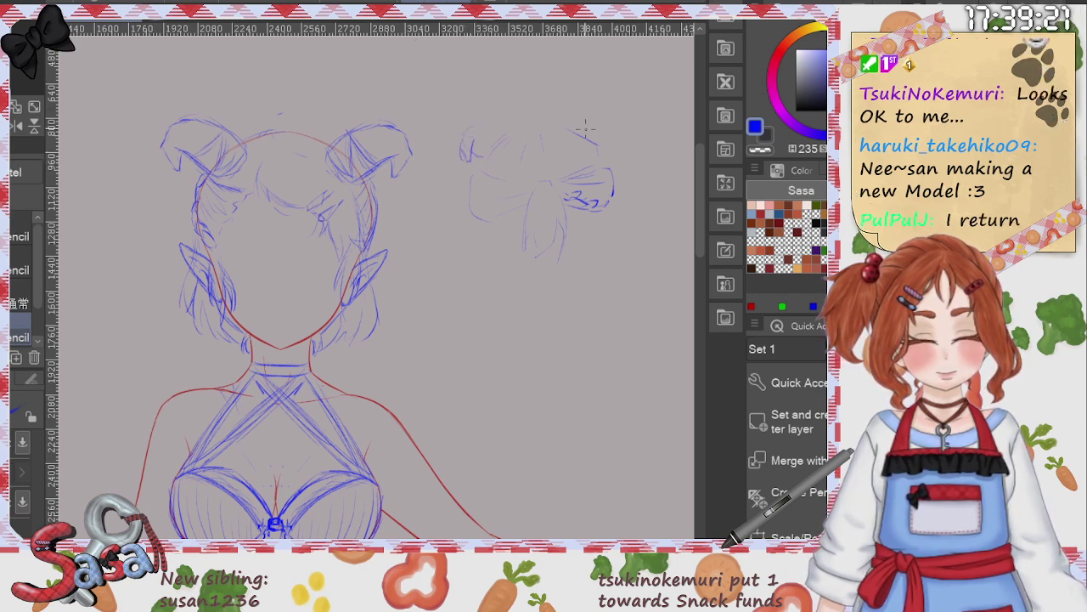
left_click_drag(614, 153, 623, 133)
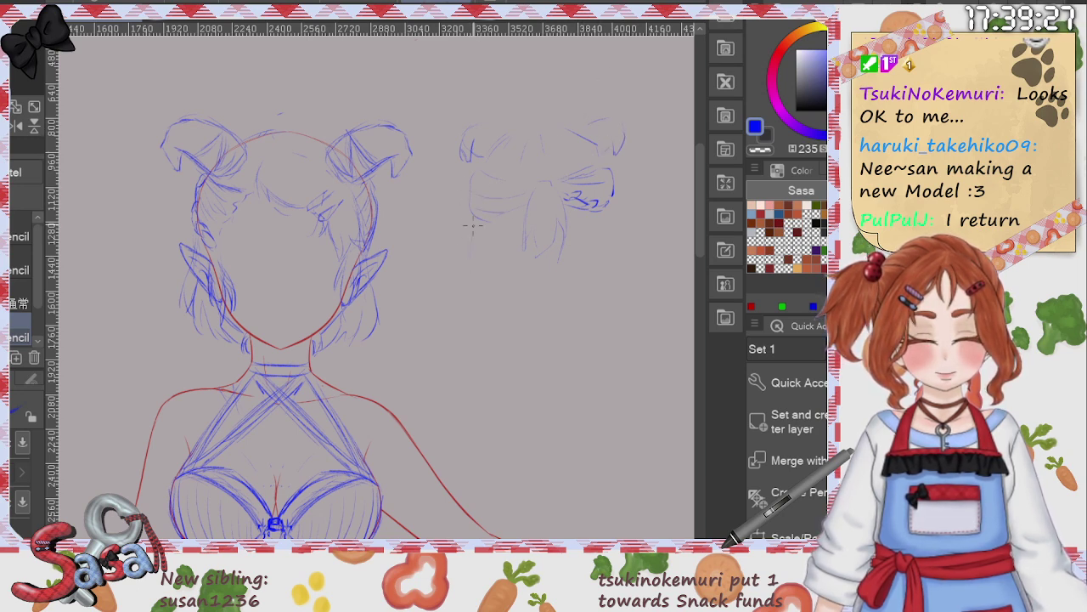
Step: Add the lower side strands and broken bottom edge to the hair study, and fill out its centre forelock
mouse_move(473, 226)
left_mouse_down()
mouse_move(466, 276)
mouse_move(470, 248)
mouse_move(491, 281)
mouse_move(535, 269)
mouse_move(531, 298)
mouse_move(573, 286)
left_mouse_up()
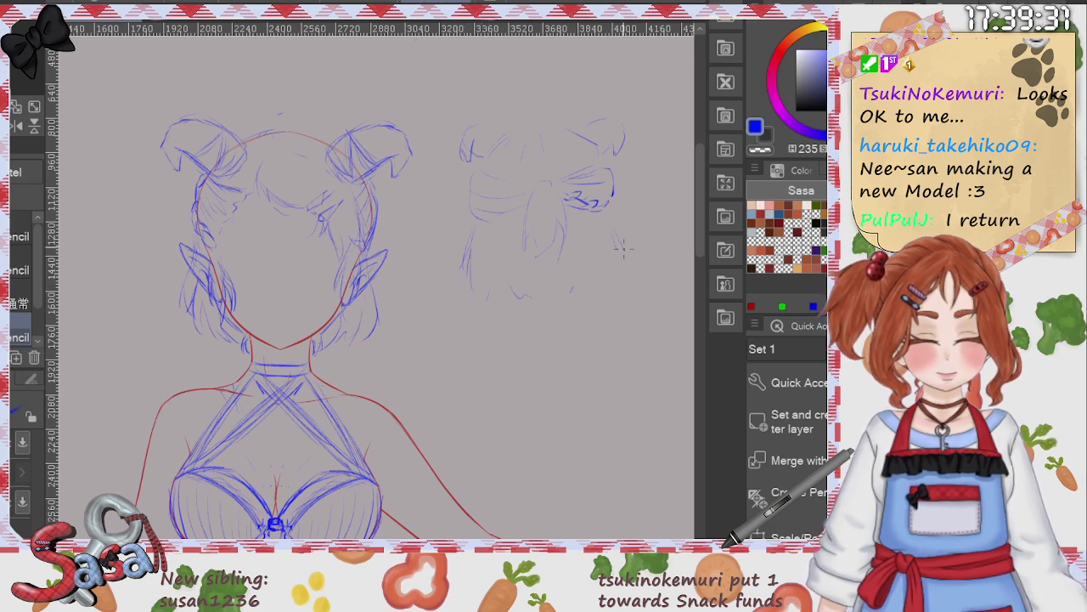
left_click_drag(624, 248, 632, 261)
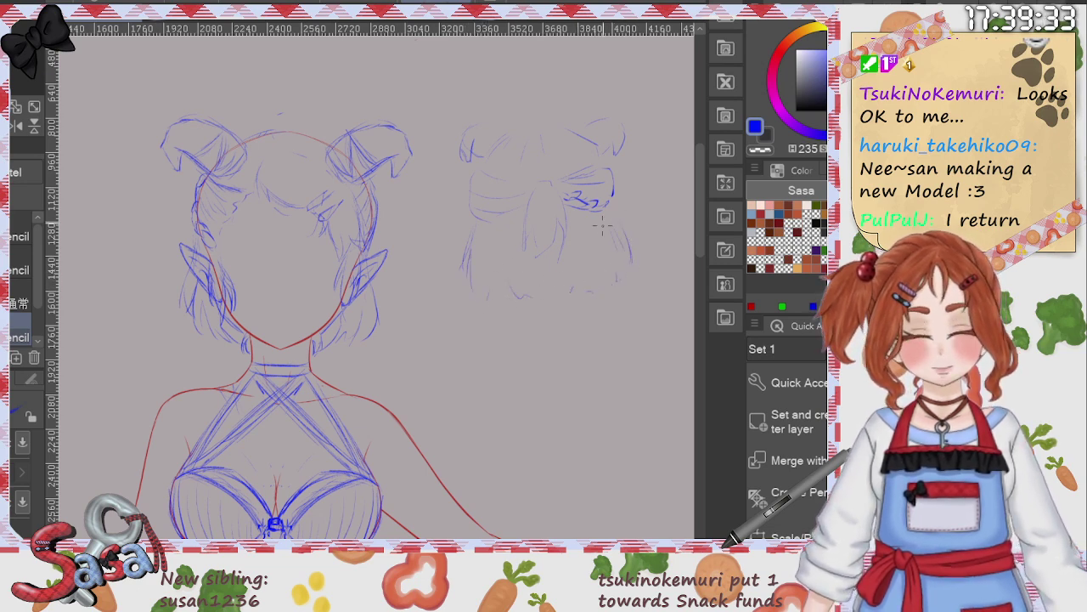
mouse_move(520, 208)
left_mouse_down()
mouse_move(518, 255)
mouse_move(526, 245)
mouse_move(539, 254)
left_mouse_up()
left_click_drag(555, 185, 566, 228)
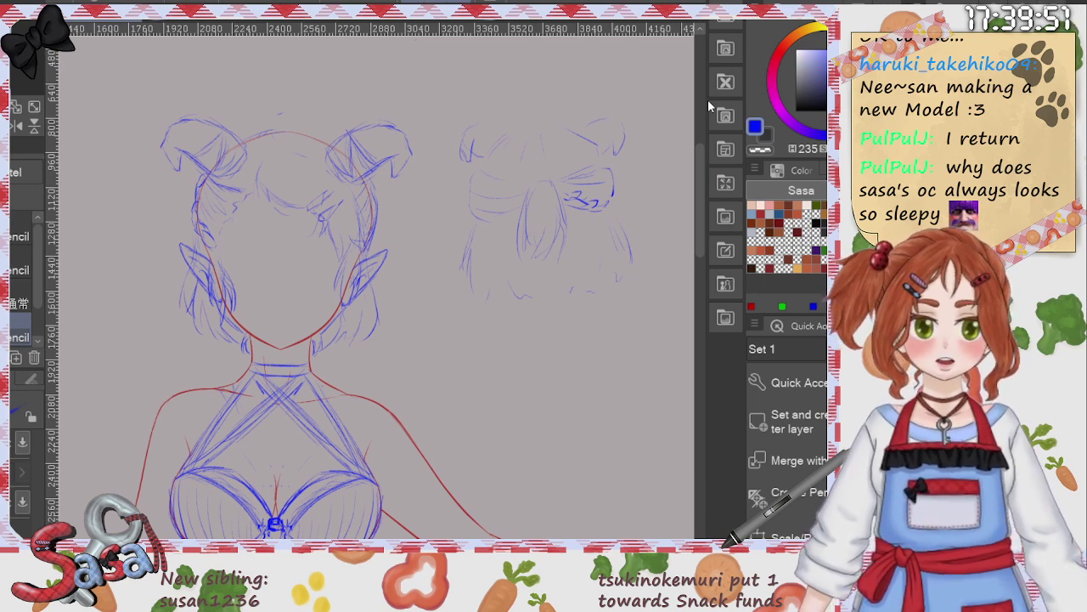
Step: Sketch a hatched fur band around the lower tail just above the tuft
left_click_drag(698, 230, 697, 243)
key("ctrl+0")
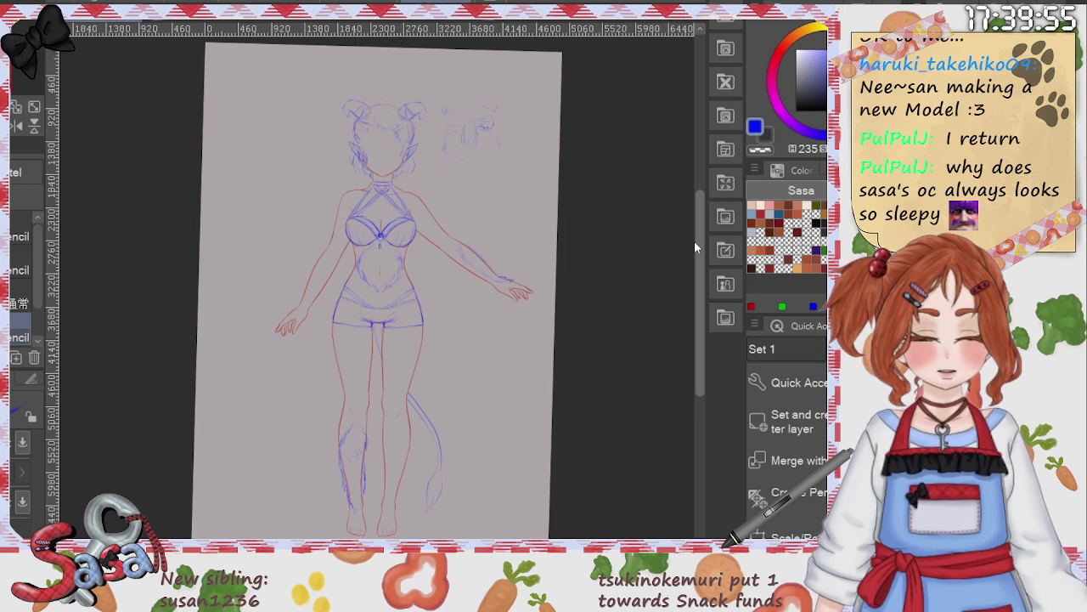
scroll(415, 172, "up", 4)
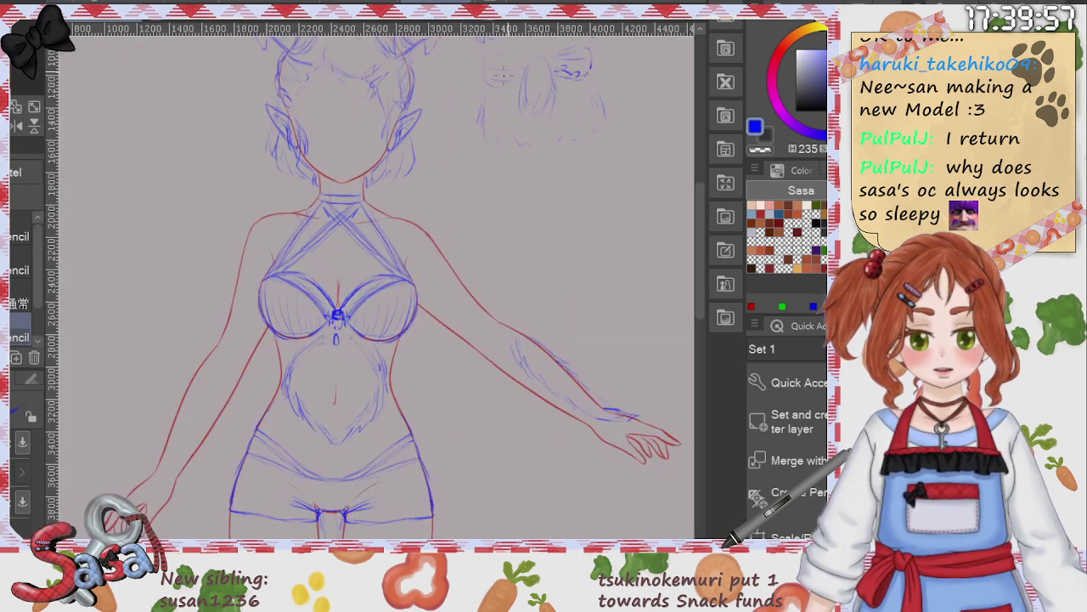
left_click_drag(399, 544, 361, 544)
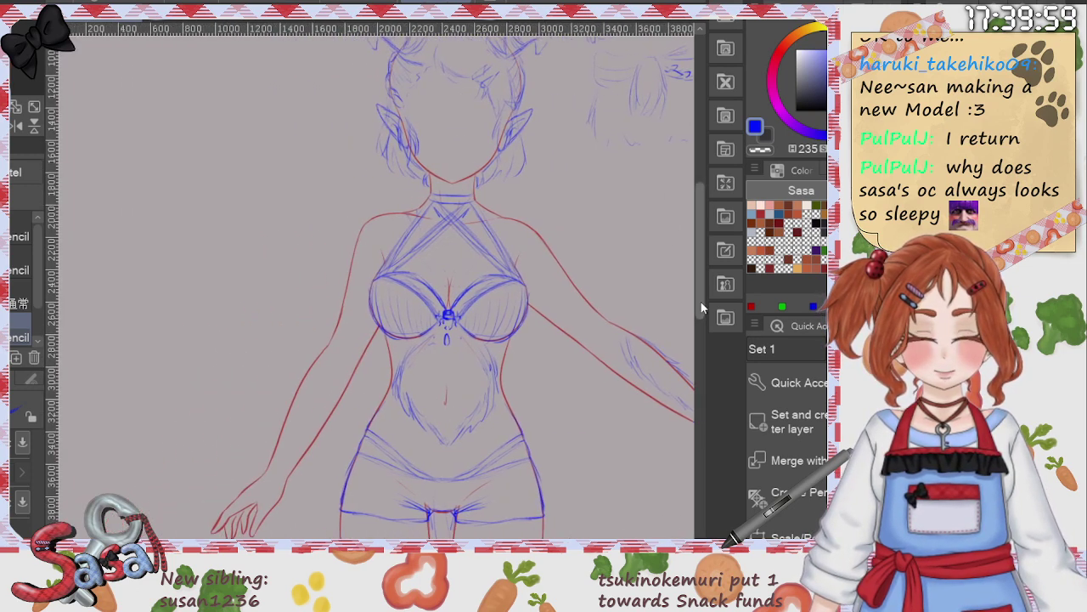
left_click_drag(701, 305, 708, 439)
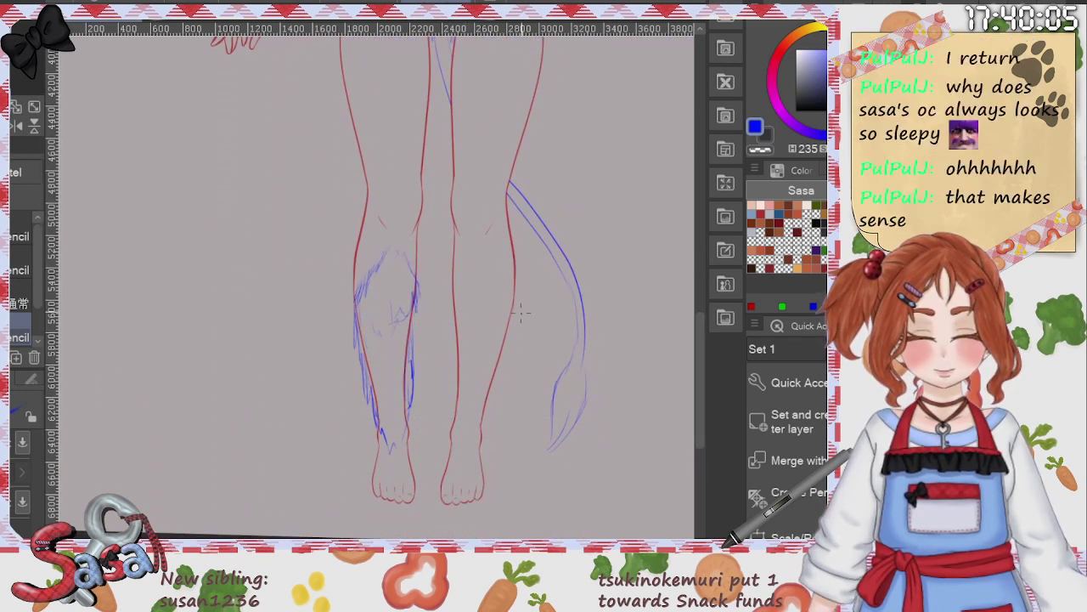
left_click_drag(699, 403, 700, 398)
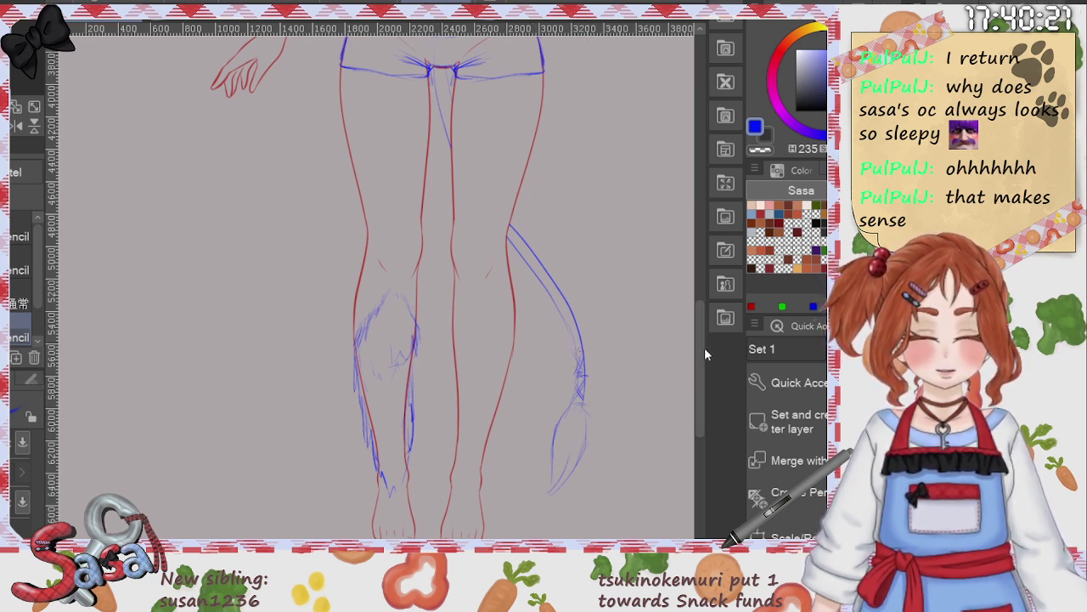
Step: Sketch a long glove on the left-hand arm, with a wrist edge, an outline along the forearm and a band on the upper arm
left_click_drag(700, 354, 697, 235)
left_click_drag(425, 544, 450, 544)
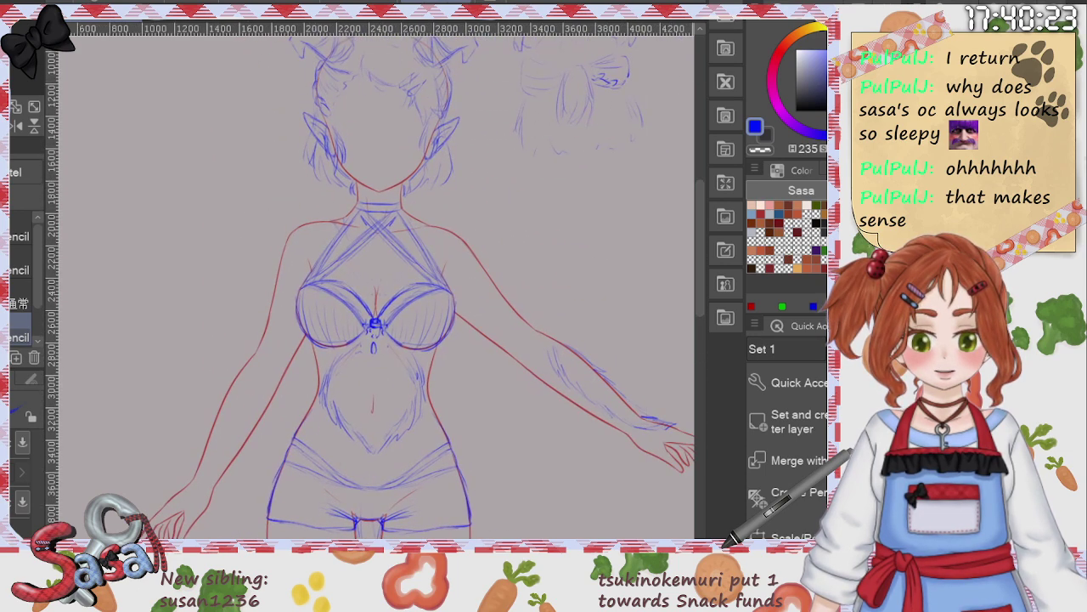
scroll(382, 281, "left", 3)
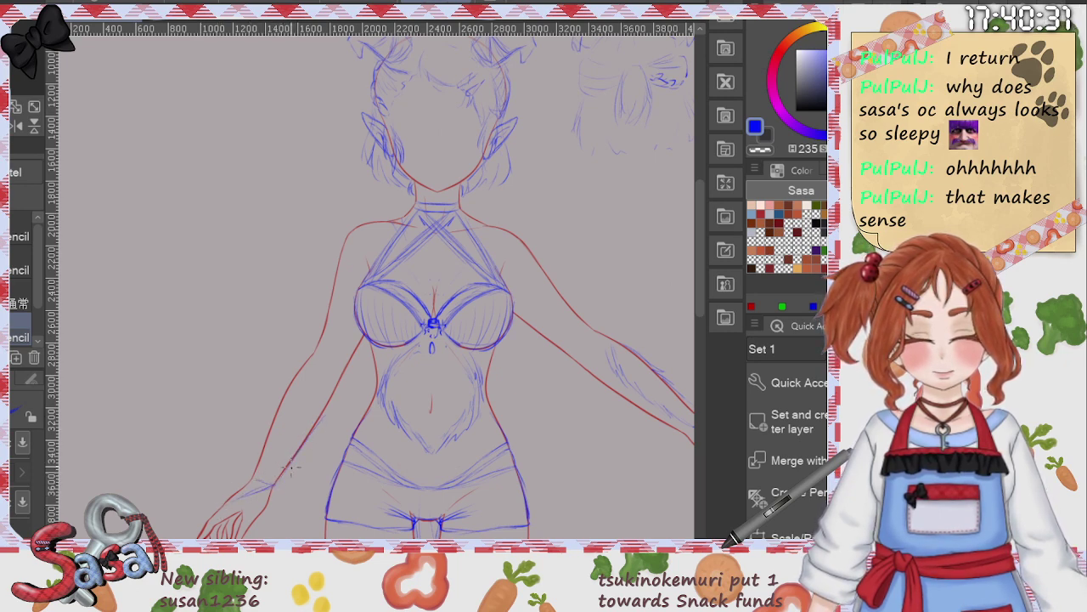
left_click_drag(288, 467, 343, 381)
left_click_drag(258, 463, 322, 333)
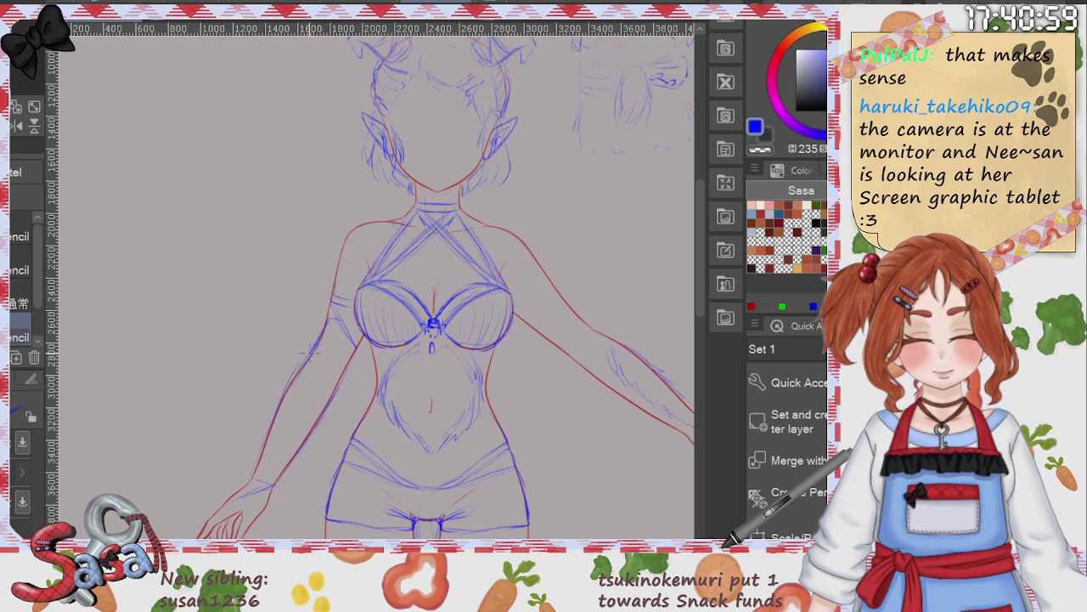
left_click_drag(266, 416, 258, 459)
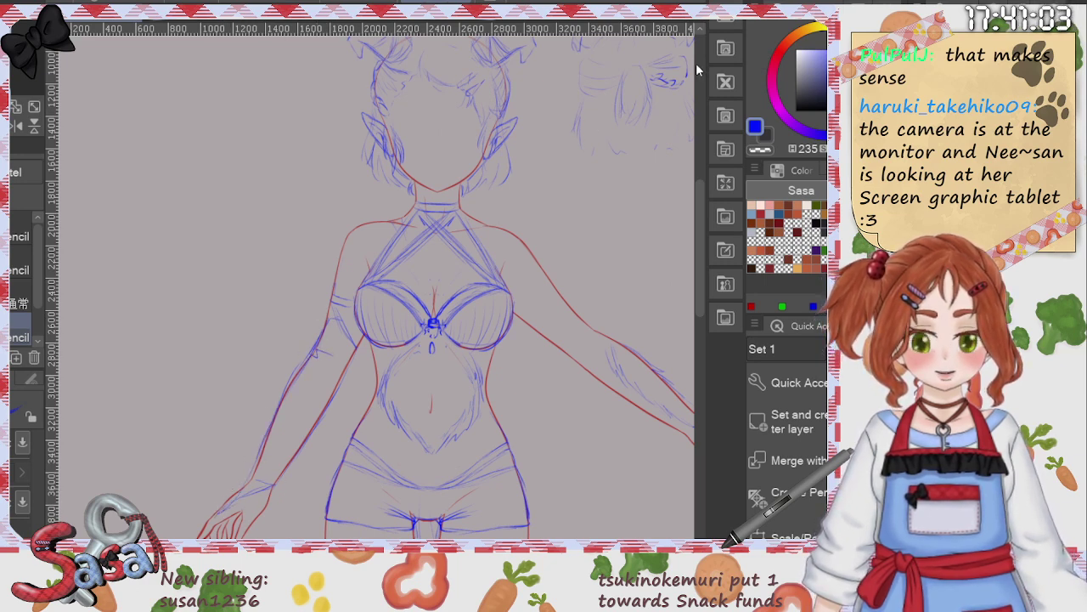
key("ctrl+minus")
key("ctrl+minus")
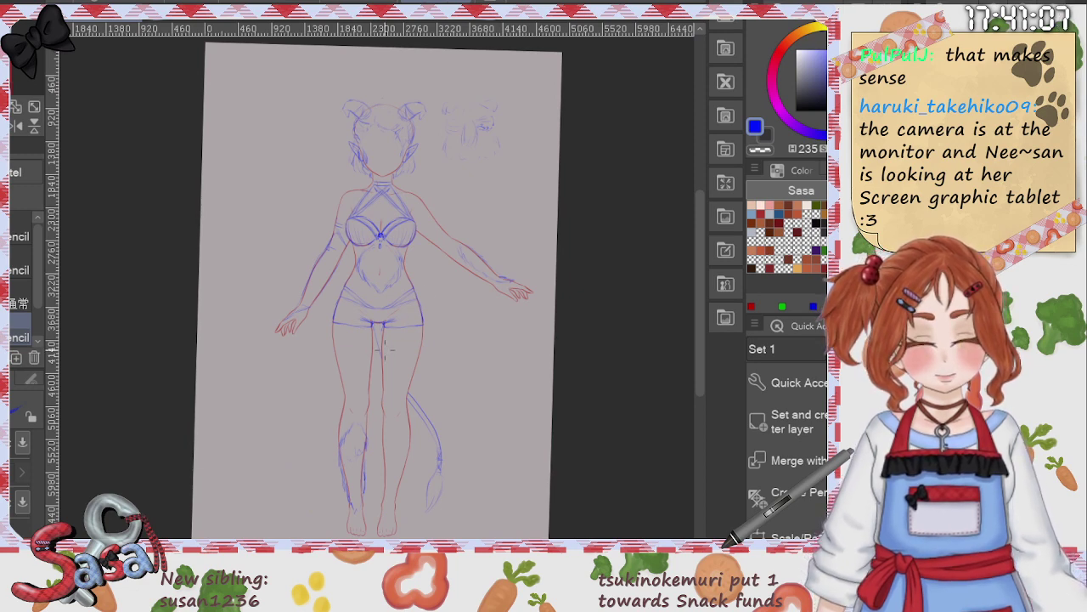
scroll(463, 356, "up", 3)
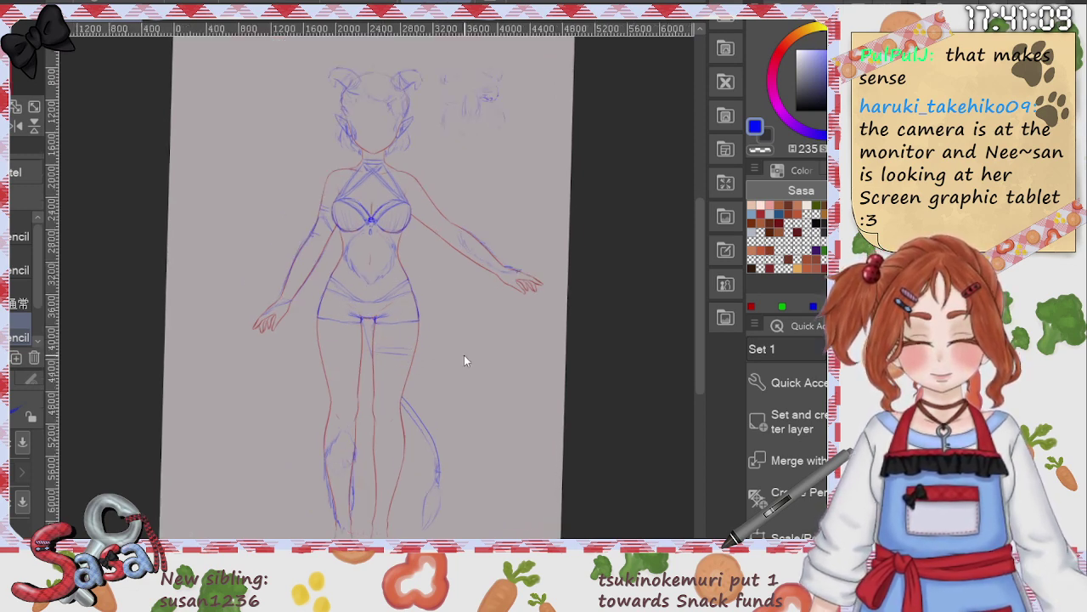
key("ctrl+z")
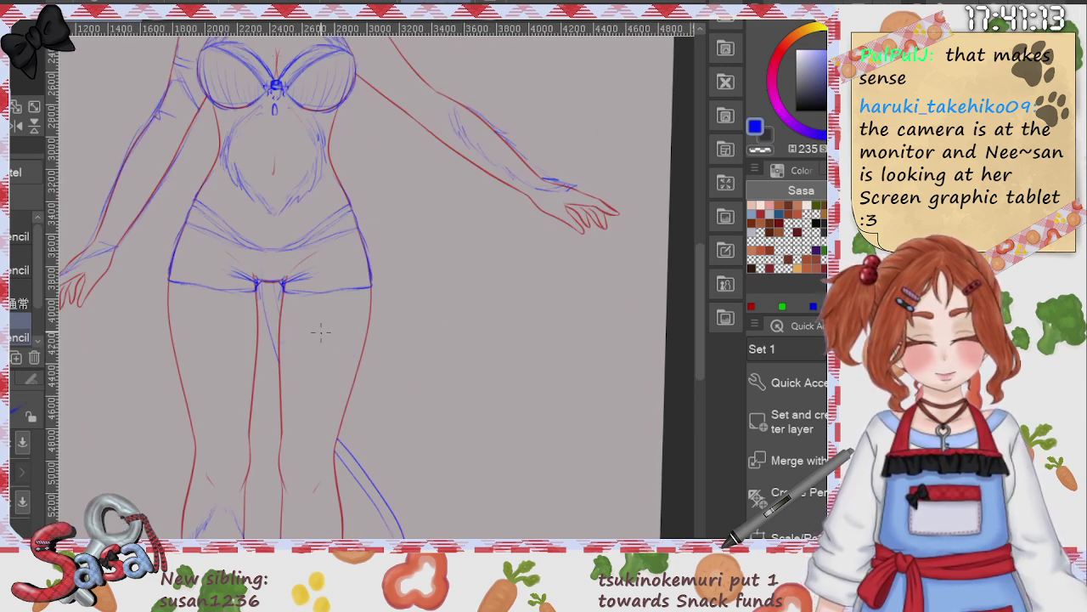
Step: Extend the right-hand leg of the shorts down the thigh with a double hem line and darkened side edges
left_click_drag(307, 337, 364, 336)
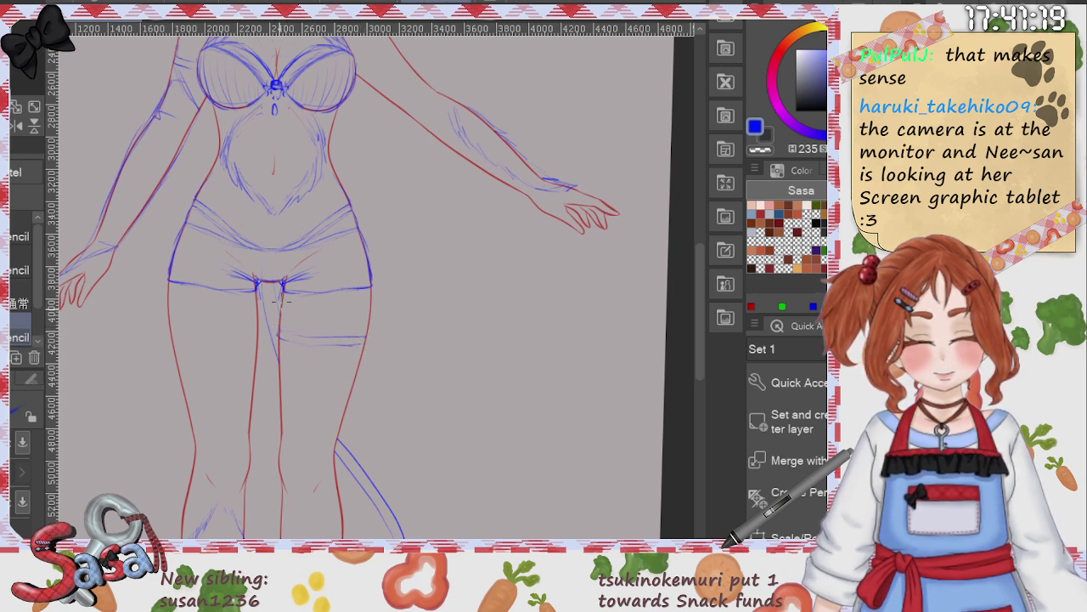
left_click_drag(282, 296, 276, 327)
left_click_drag(367, 336, 373, 296)
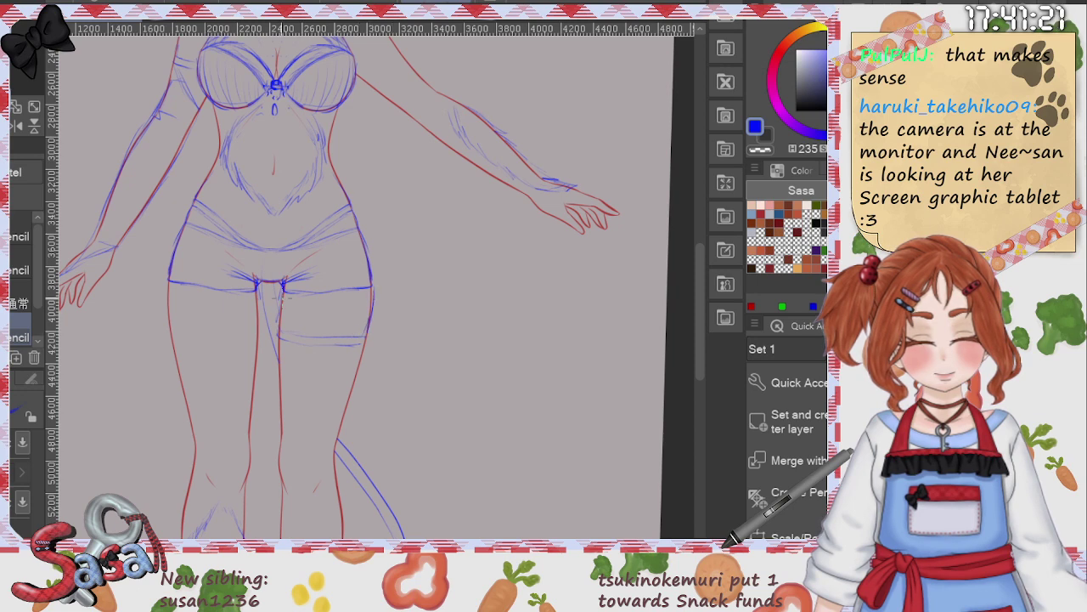
mouse_move(281, 312)
left_mouse_down()
mouse_move(279, 354)
mouse_move(278, 334)
mouse_move(350, 328)
mouse_move(287, 345)
mouse_move(347, 344)
left_mouse_up()
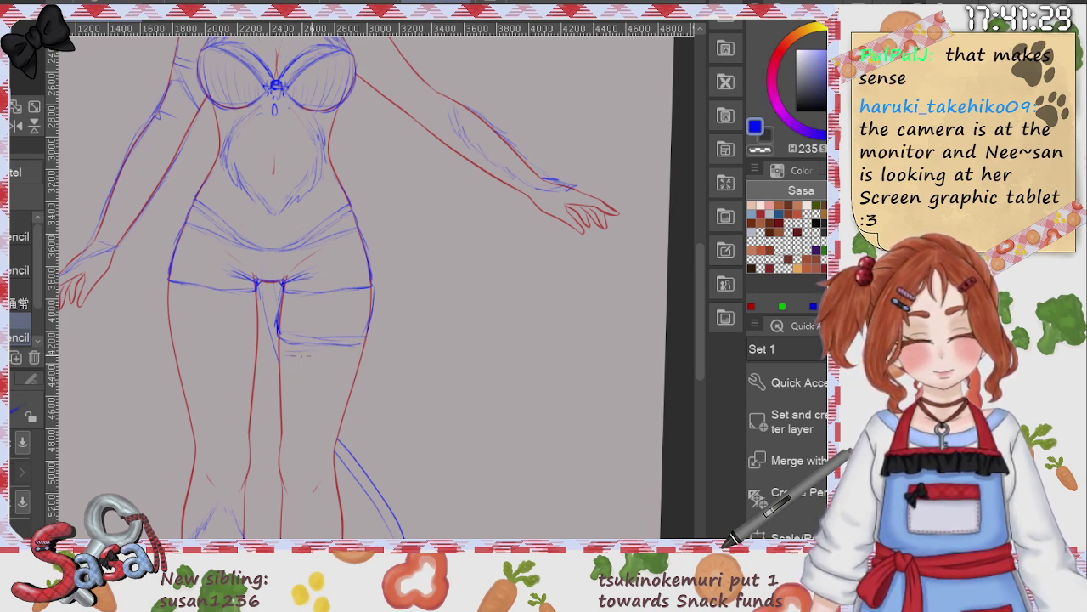
Step: Sketch a wrapped band below the longer shorts hem, knotted at the outer thigh with loose ends hanging down
left_click_drag(307, 356, 346, 347)
left_click_drag(279, 366, 363, 346)
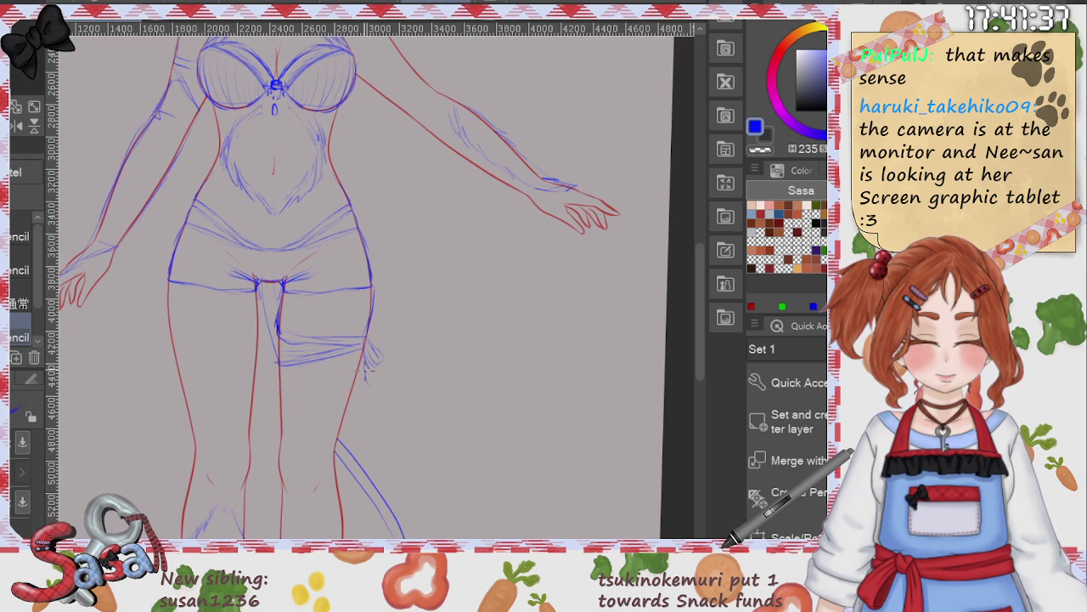
left_click_drag(368, 379, 368, 411)
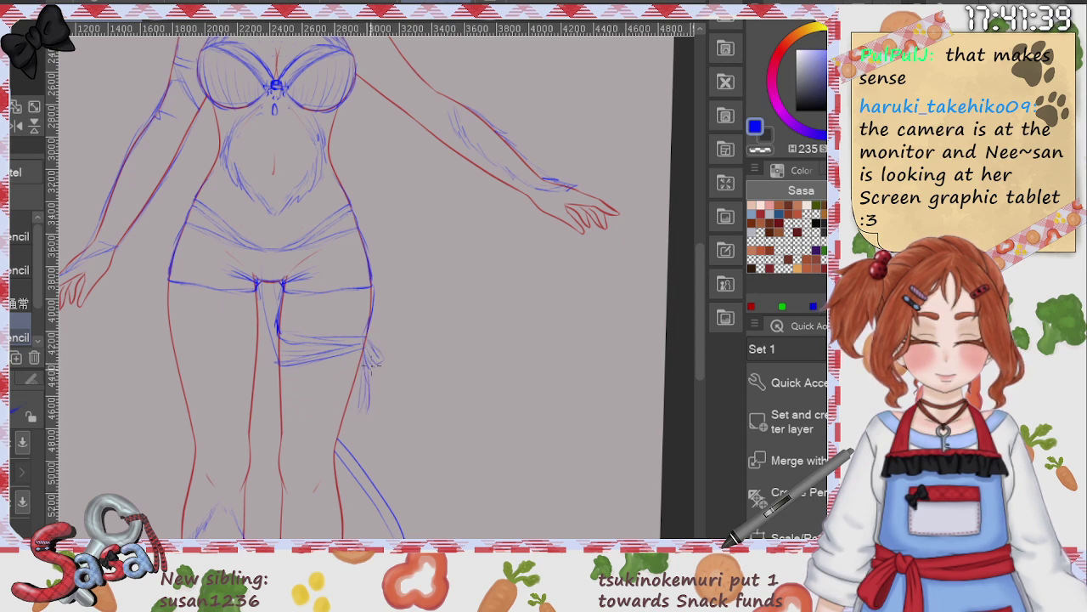
scroll(463, 354, "down", 3)
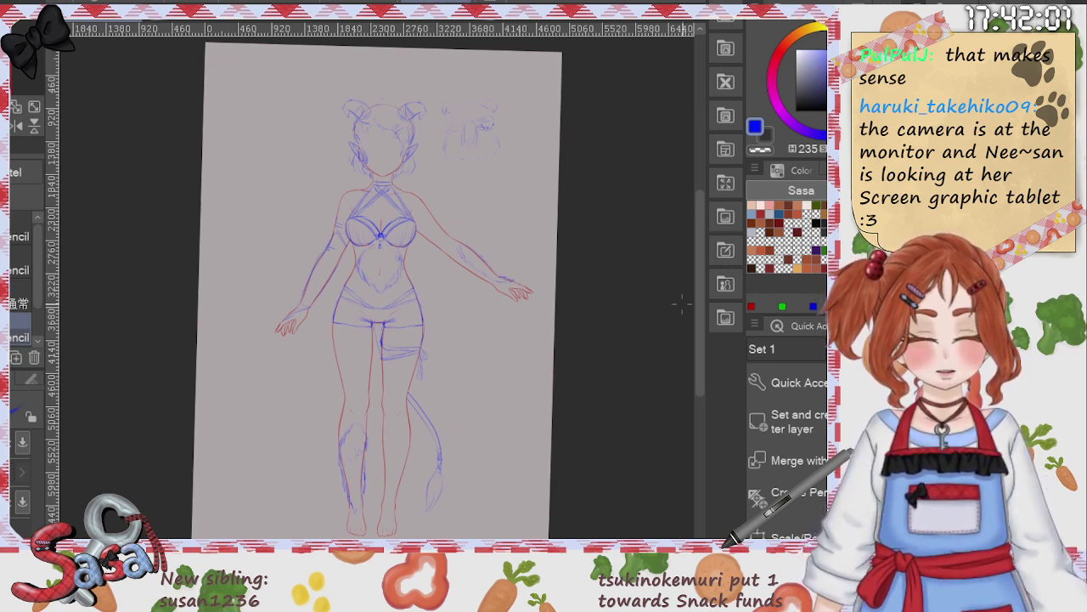
scroll(696, 322, "down", 1)
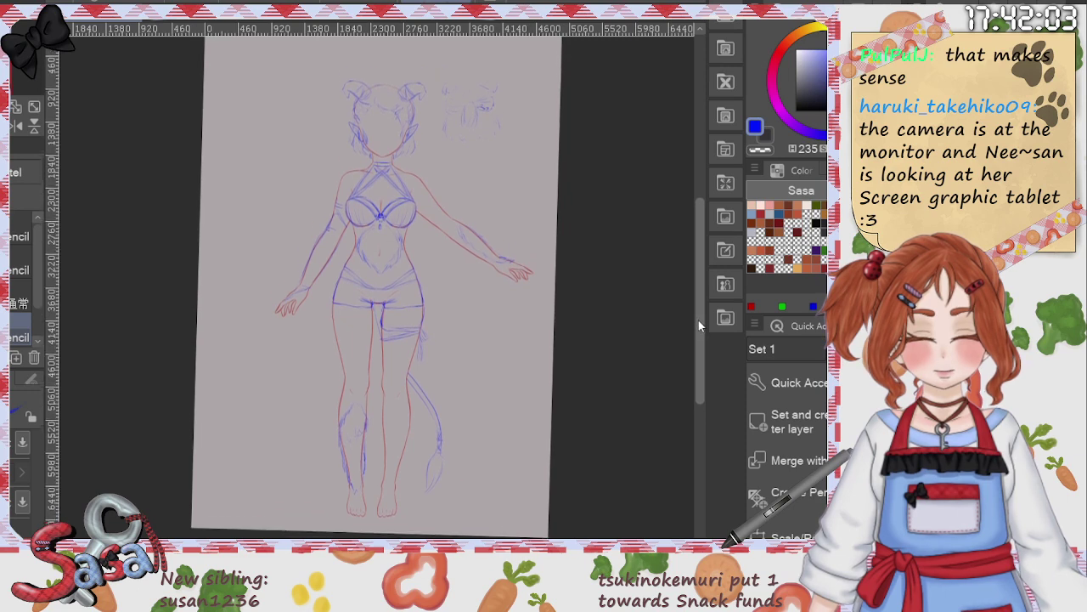
left_click_drag(699, 325, 701, 314)
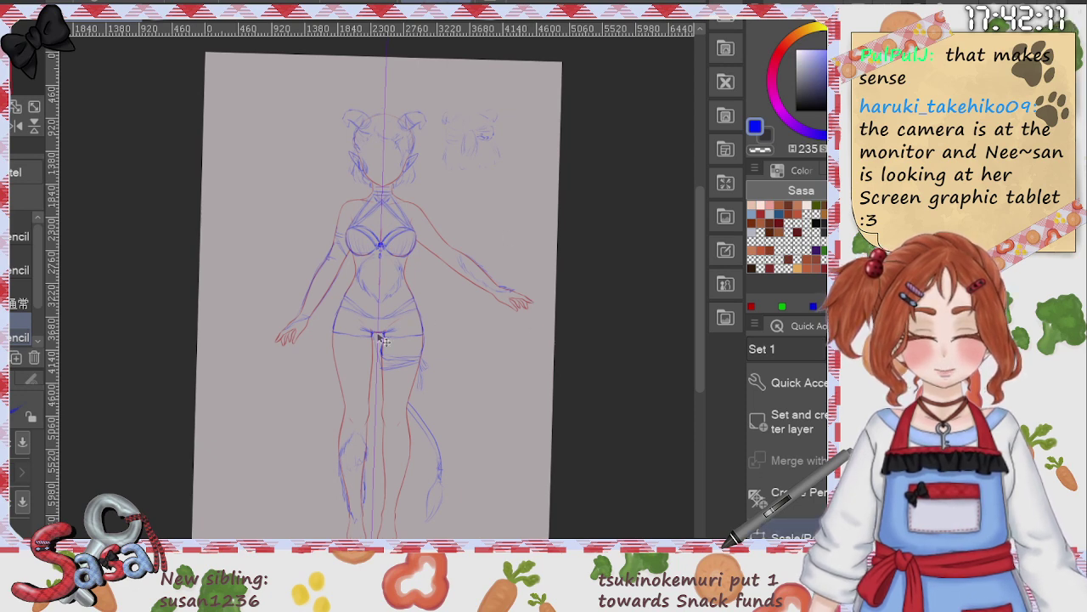
key("ctrl+t")
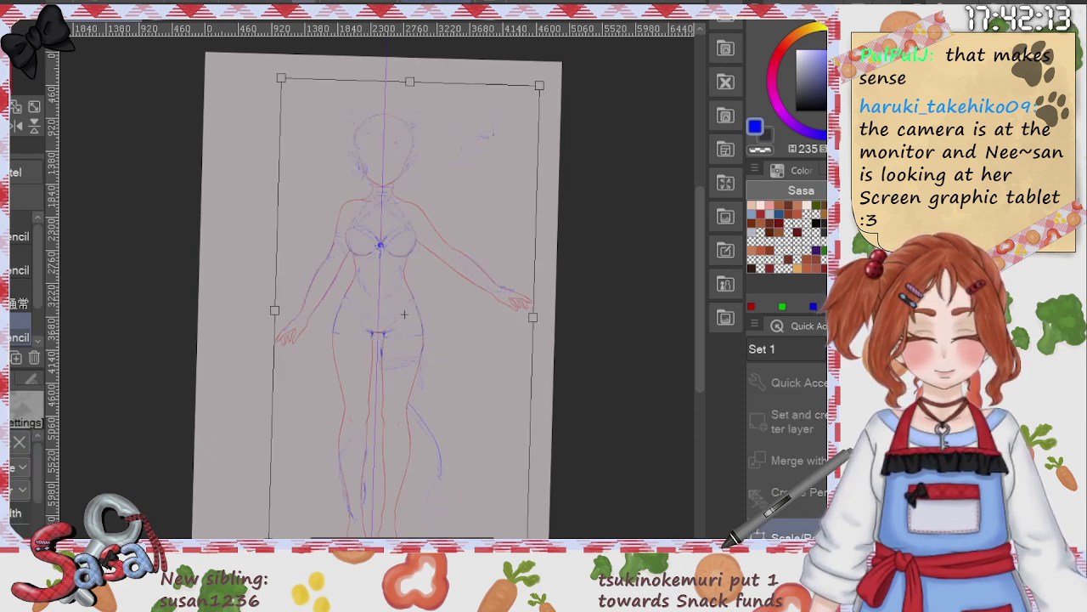
key("Return")
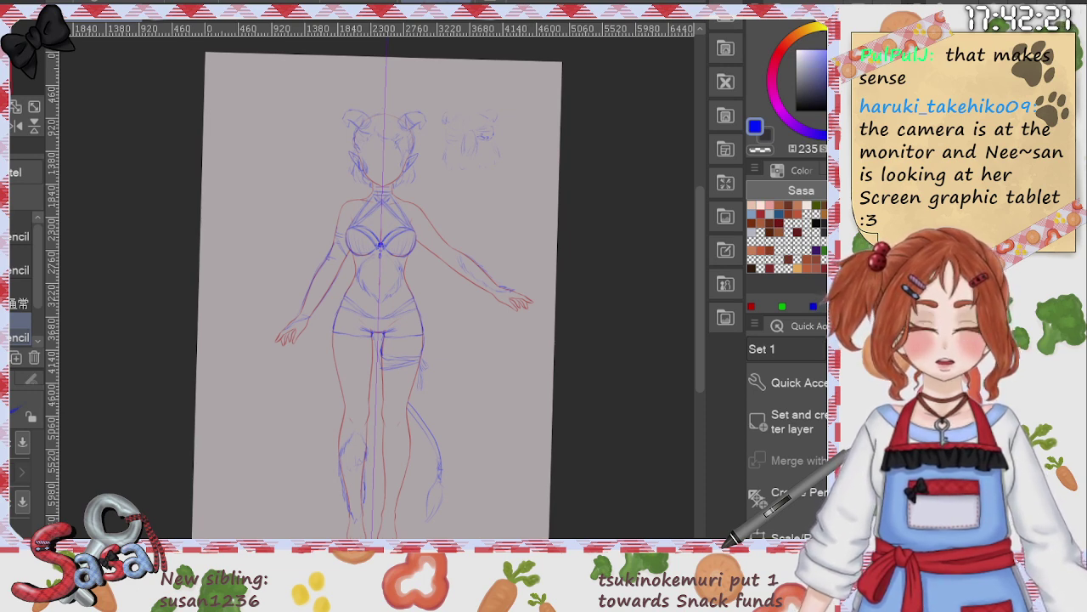
Step: Compare the horned design with the alternative draped-sleeve outfit on the same body, and return to the horned design
key("ctrl+Tab")
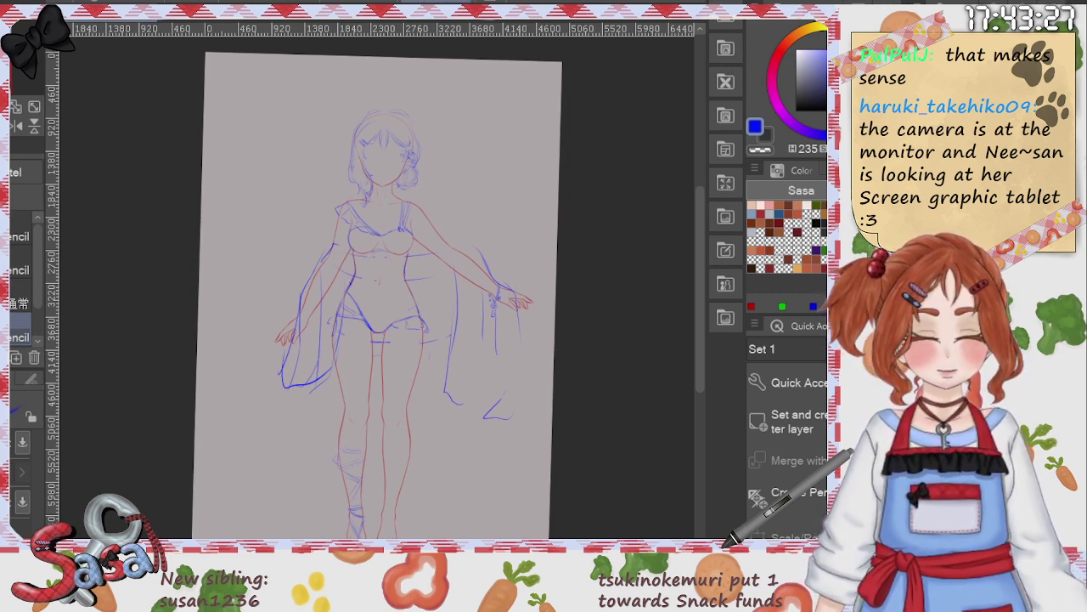
left_click(12, 311)
left_click(12, 311)
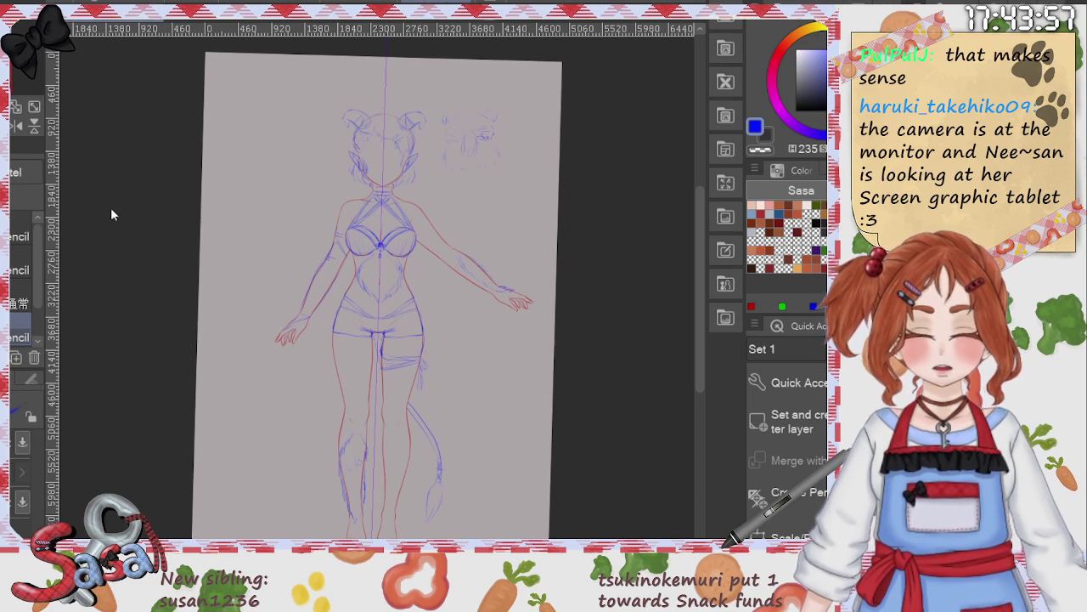
Step: Switch to the "Beam" pose sketch marked 1 and choose dark brown as the drawing colour
left_click(198, 69)
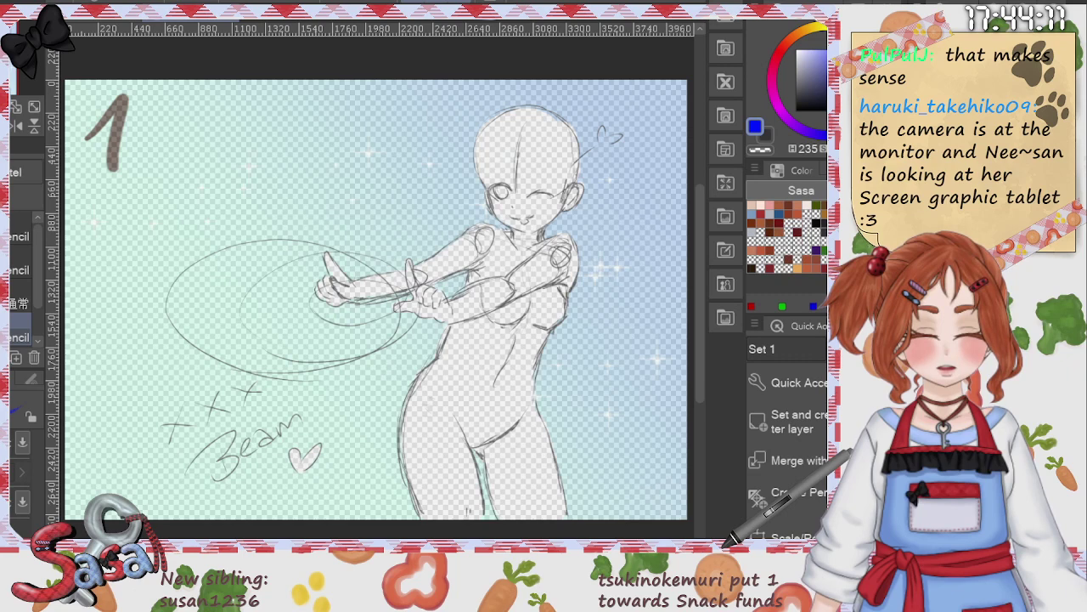
left_click(751, 269)
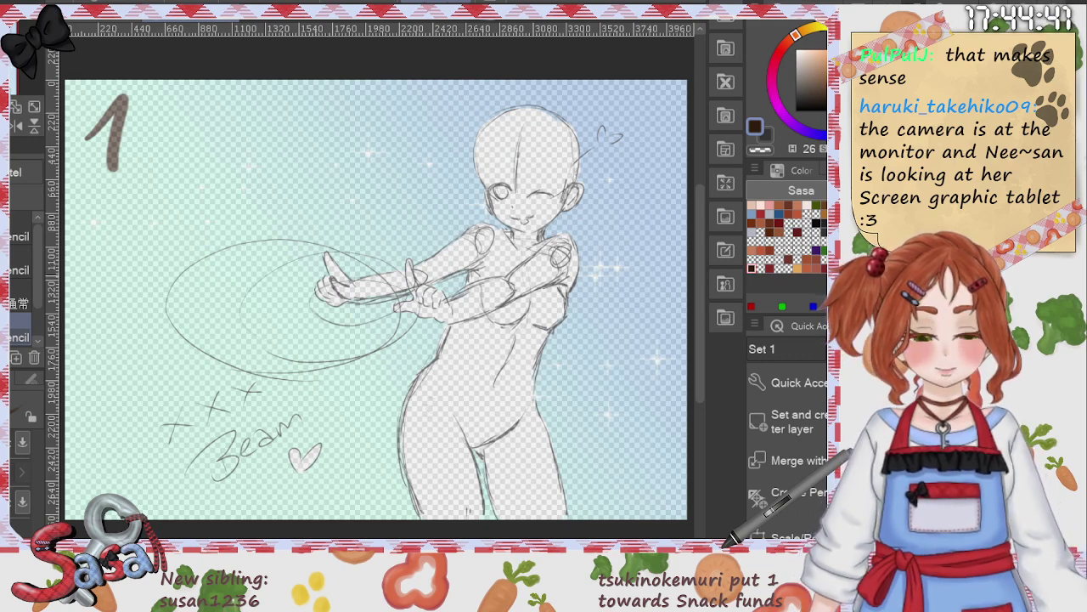
left_click_drag(701, 241, 702, 235)
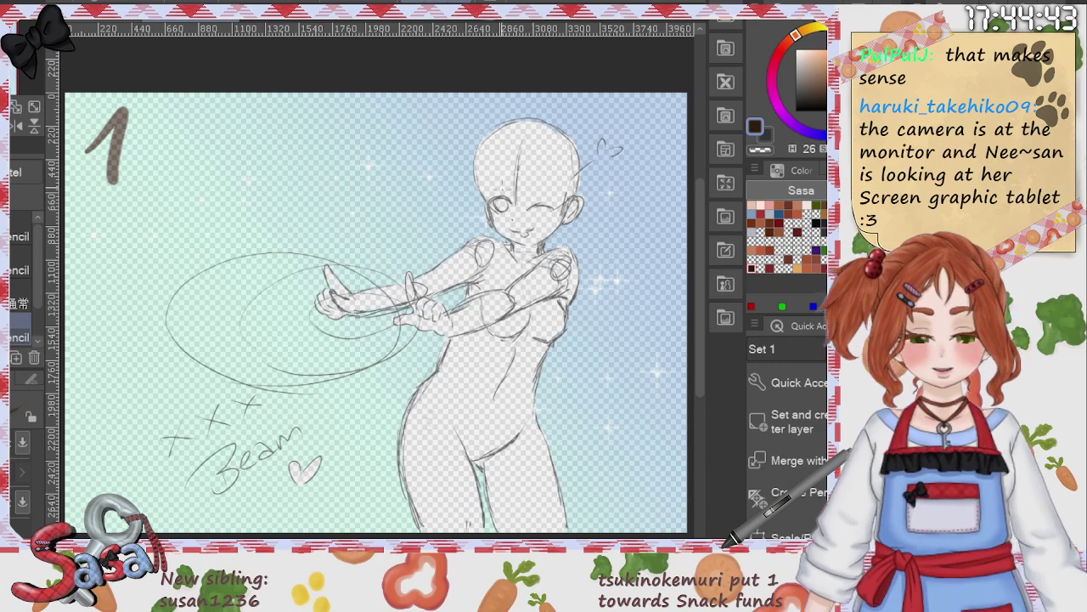
Step: Try inking the winking eye's lash line with a brush pen, and undo those strokes
scroll(375, 298, "up", 2)
key("p")
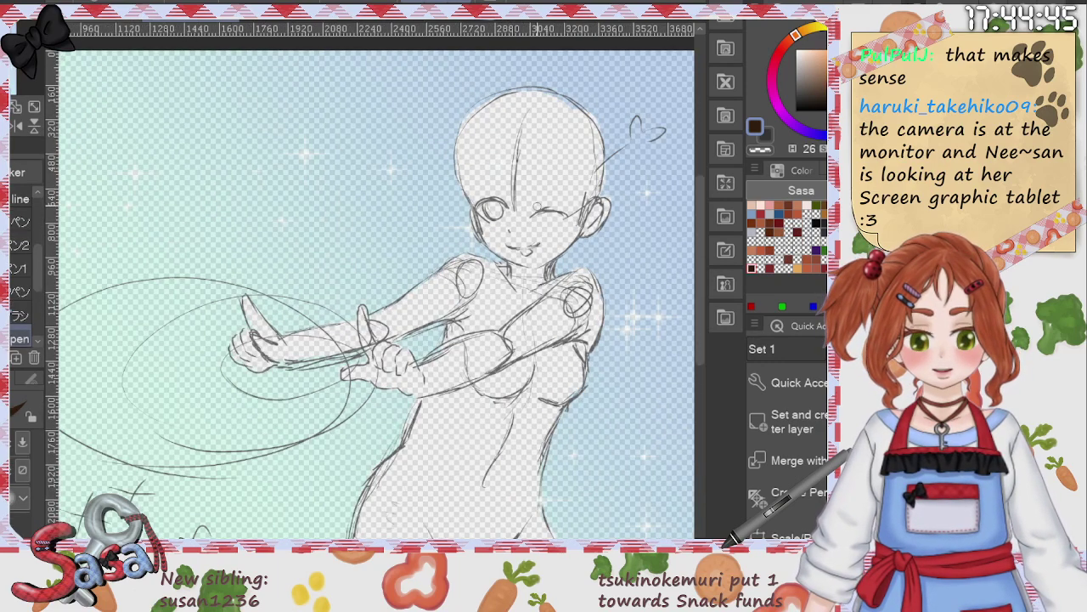
key("p")
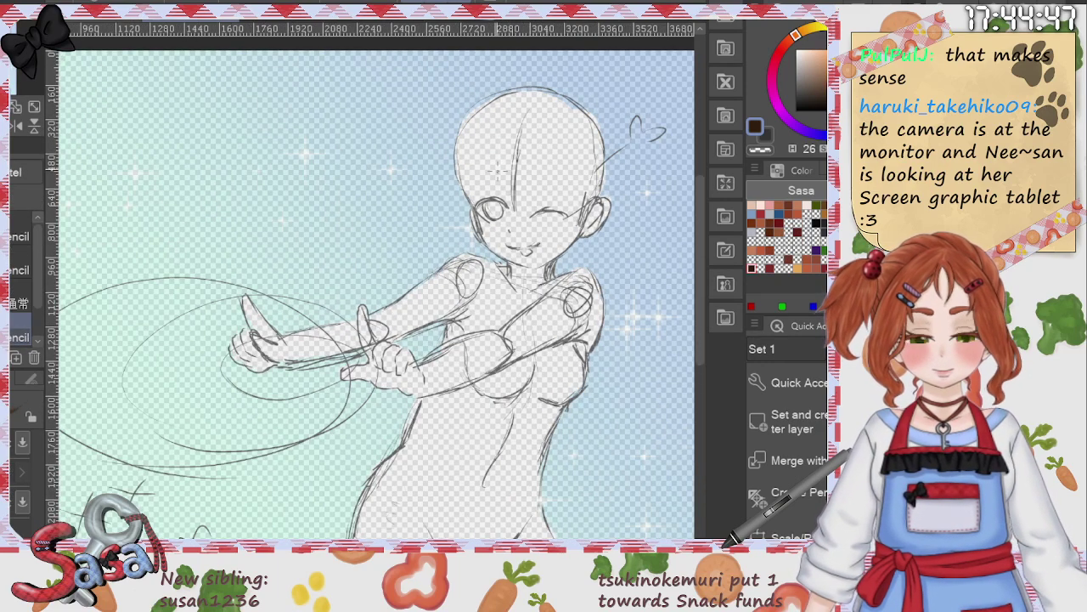
key("p")
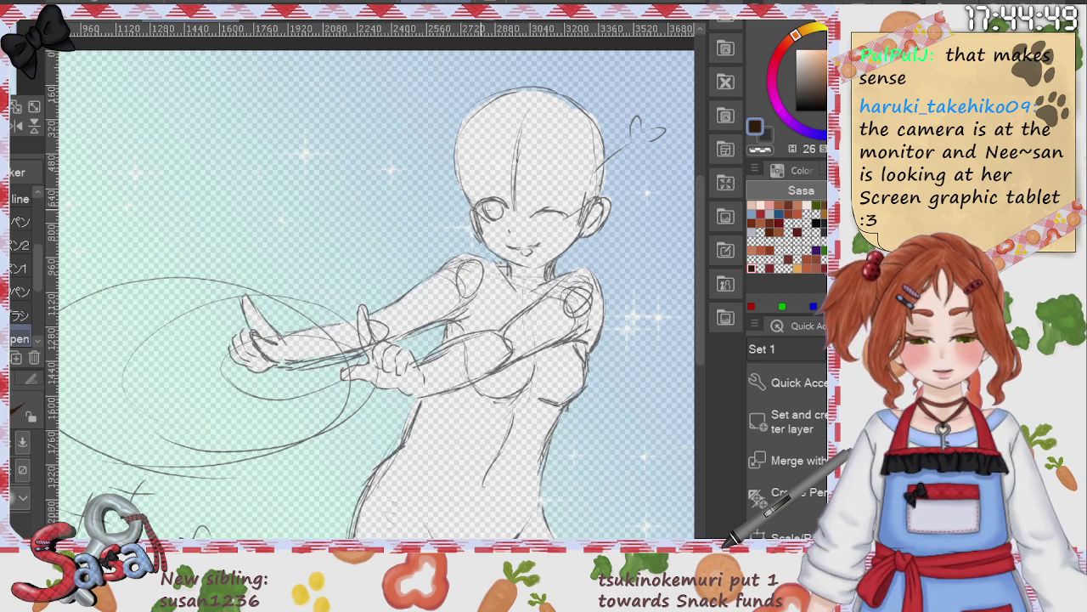
scroll(37, 198, "up", 3)
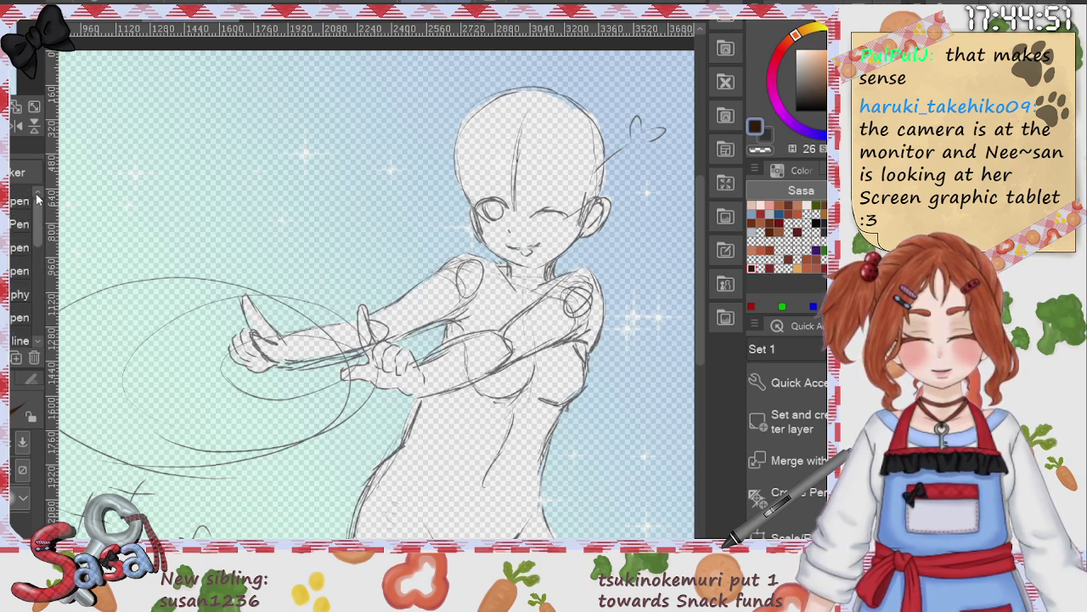
scroll(36, 198, "down", 3)
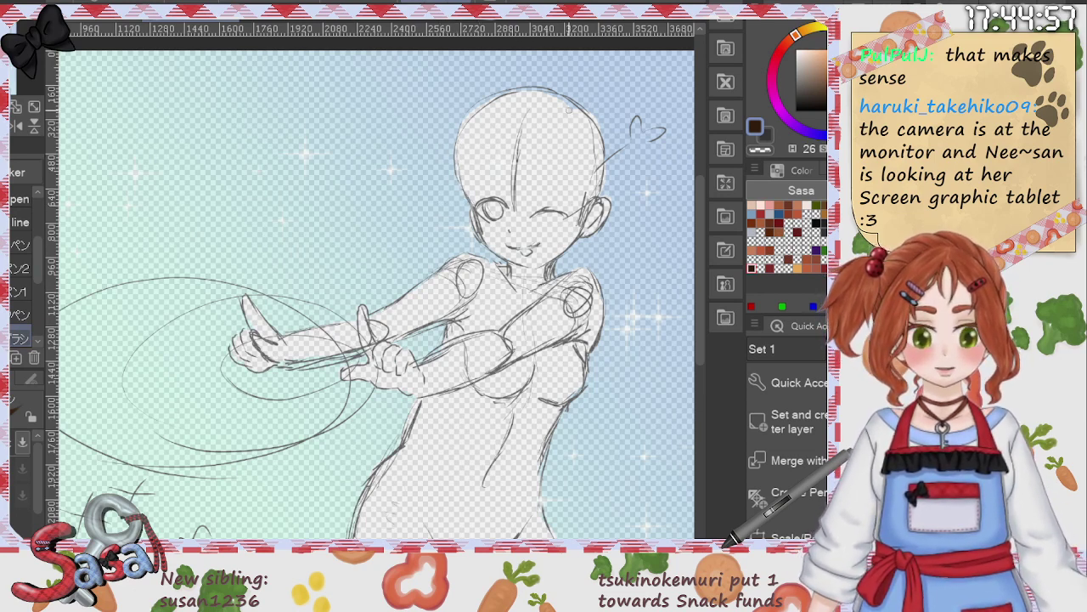
key("shift+space")
left_click_drag(593, 221, 538, 134)
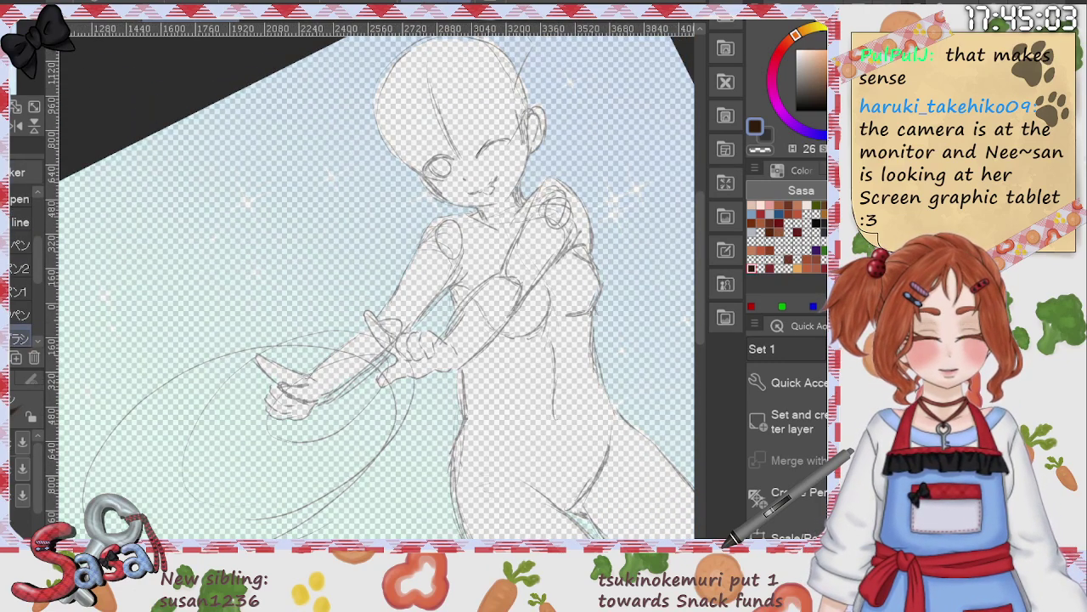
scroll(532, 118, "up", 2)
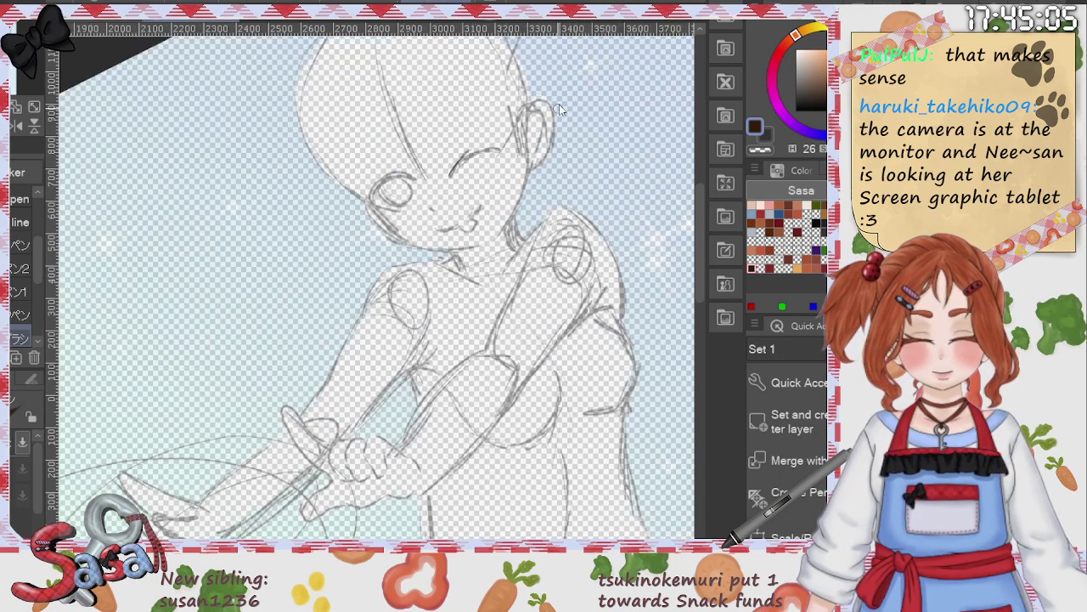
mouse_move(414, 198)
left_mouse_down()
mouse_move(437, 171)
mouse_move(481, 156)
left_mouse_up()
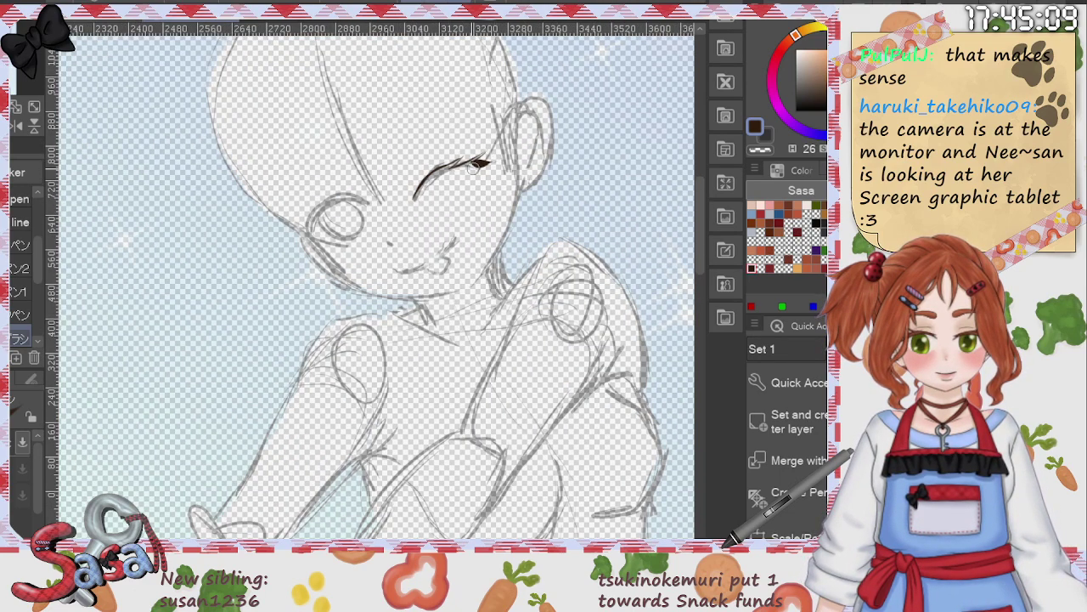
key("ctrl+z")
key("ctrl+z")
key("ctrl+z")
key("ctrl+z")
key("ctrl+z")
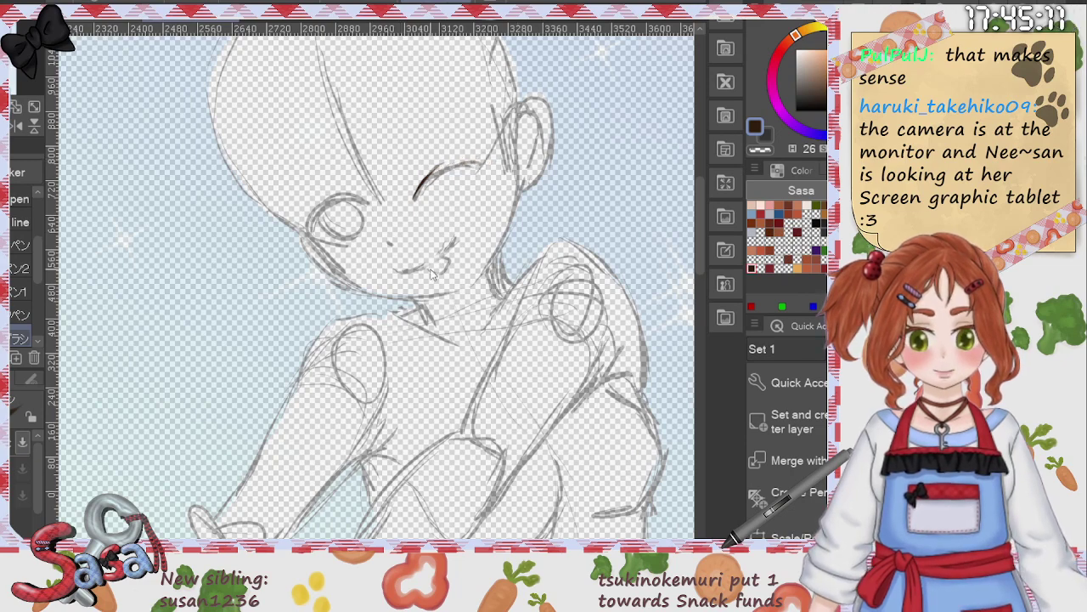
Step: Switch to another pen and ink the winking eye's arched lash line with spiky lashes and a thin crease above it
left_click_drag(40, 262, 40, 311)
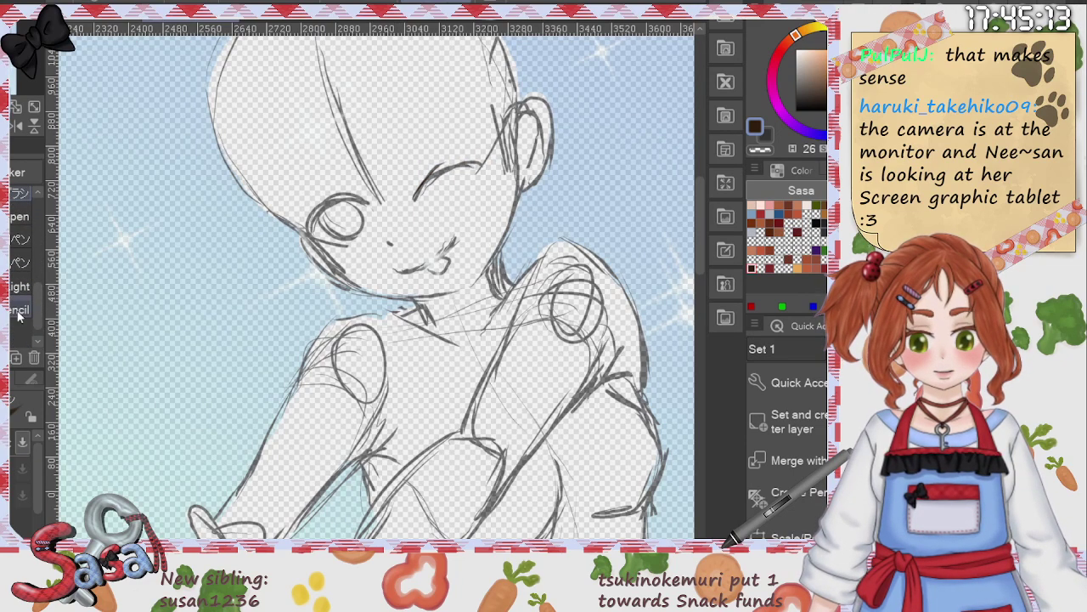
left_click(19, 215)
key("ctrl+z")
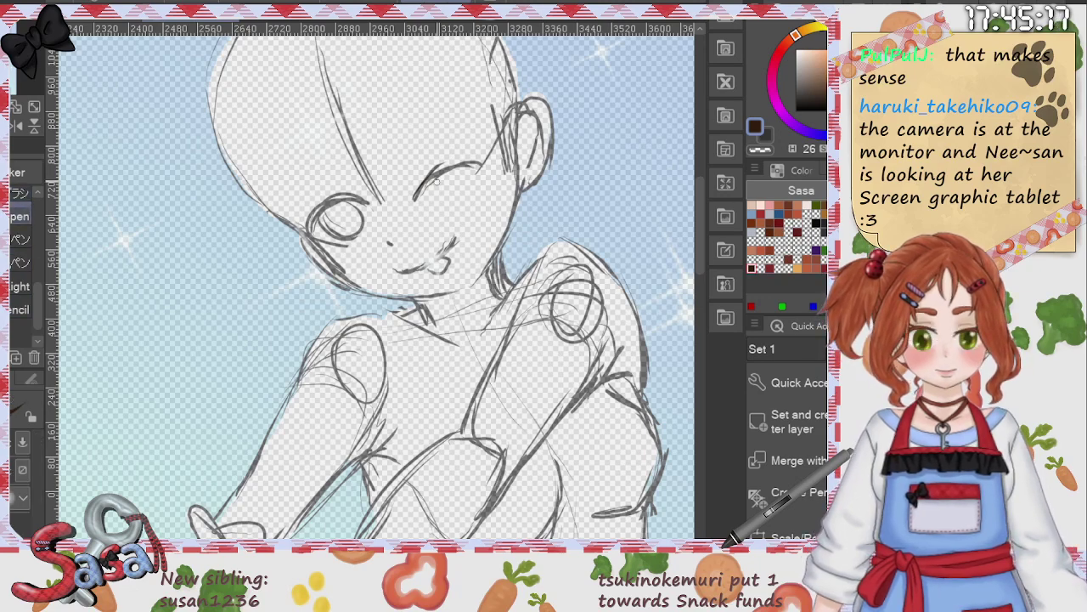
key("ctrl+y")
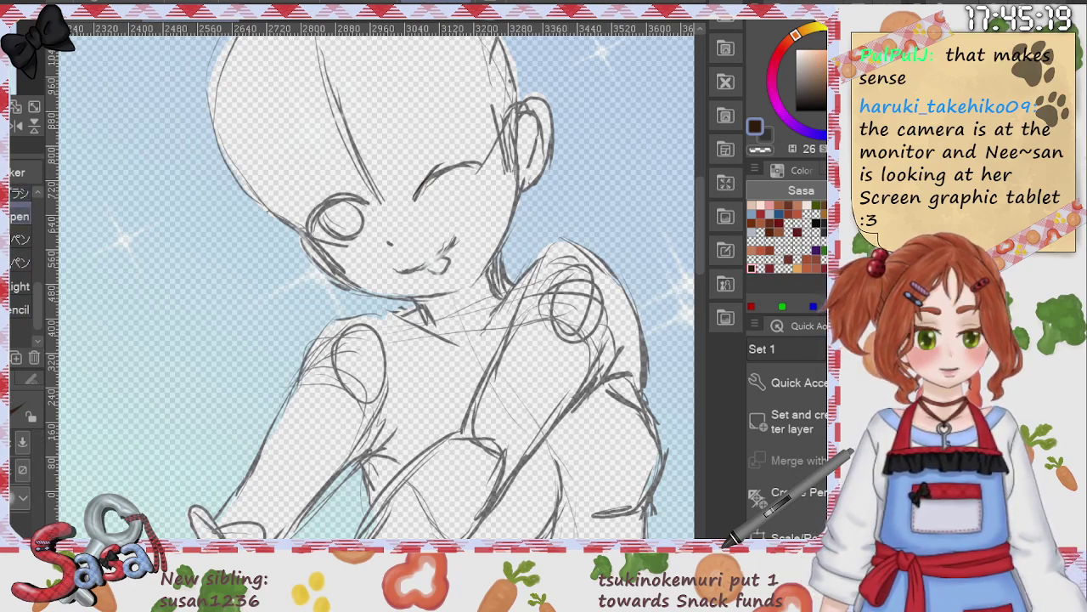
mouse_move(413, 197)
left_mouse_down()
mouse_move(435, 161)
mouse_move(486, 159)
left_mouse_up()
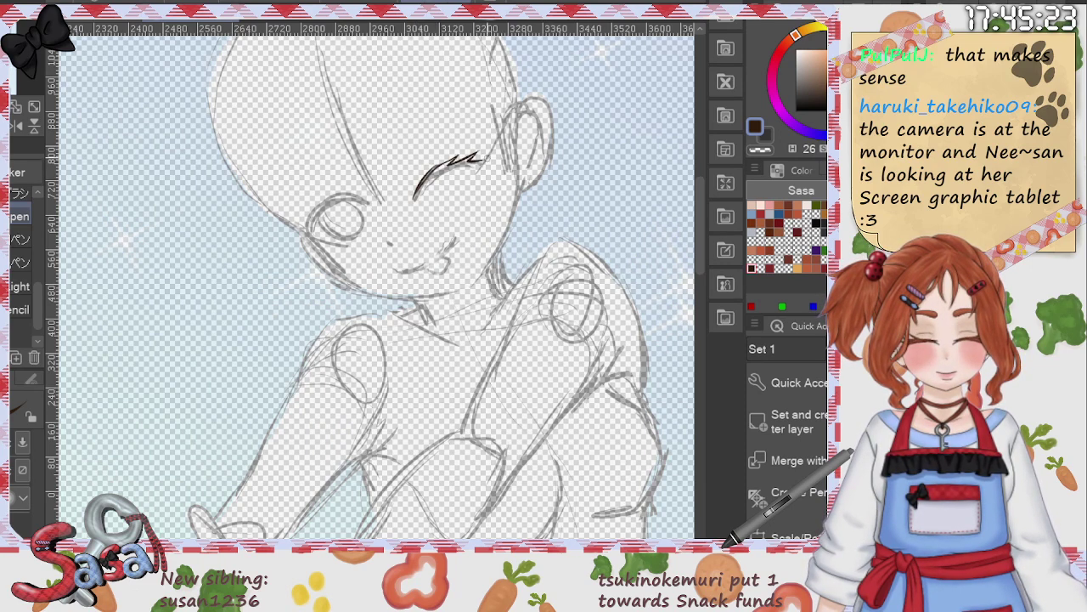
mouse_move(413, 204)
left_mouse_down()
mouse_move(446, 179)
mouse_move(433, 181)
mouse_move(495, 163)
left_mouse_up()
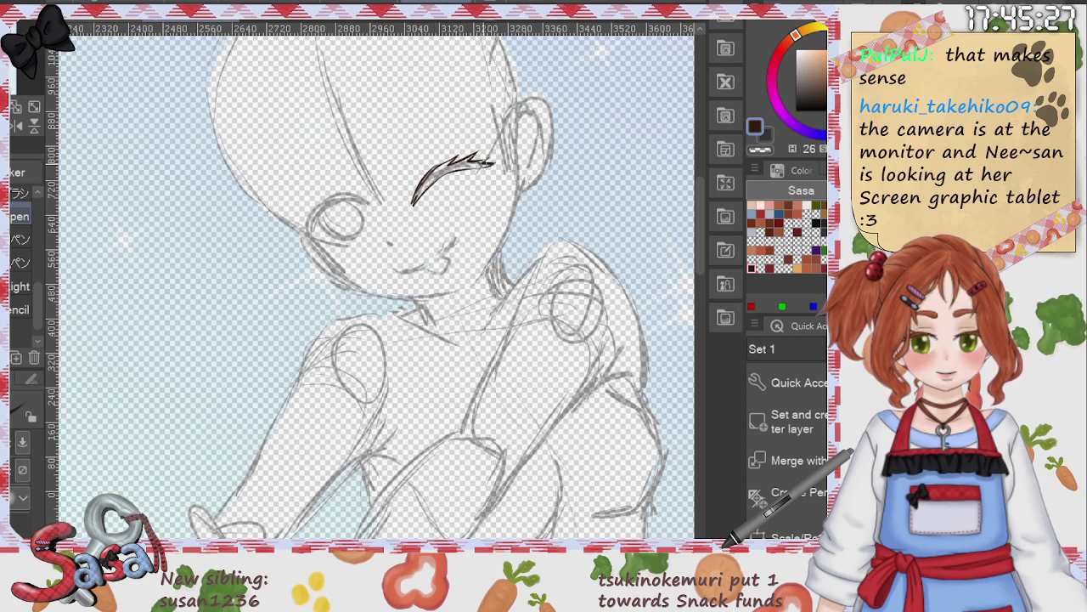
left_click_drag(414, 180, 444, 155)
key("ctrl+z")
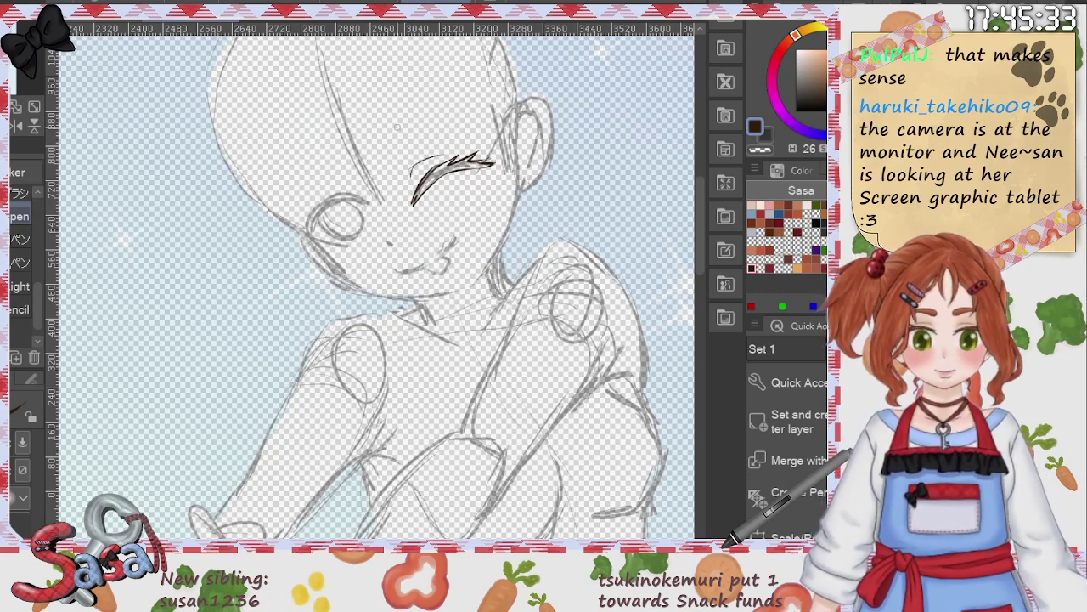
Step: Ink a thin, tapered, arched eyebrow above the winking eye, redrawing it until the curve fits
left_click_drag(391, 129, 465, 108)
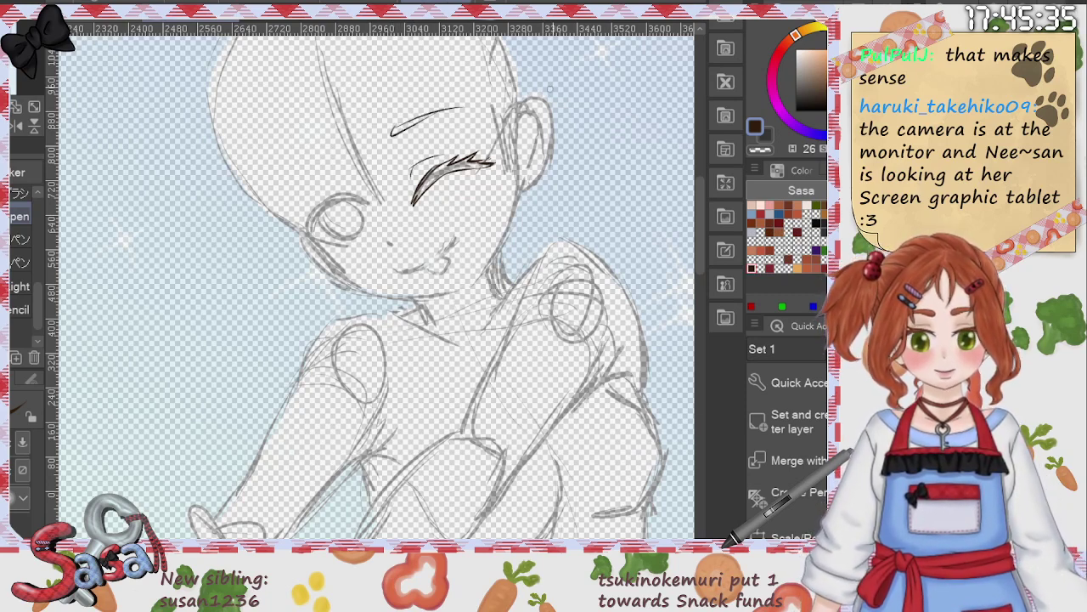
key("ctrl+z")
key("ctrl+z")
left_click_drag(392, 129, 446, 107)
key("ctrl+z")
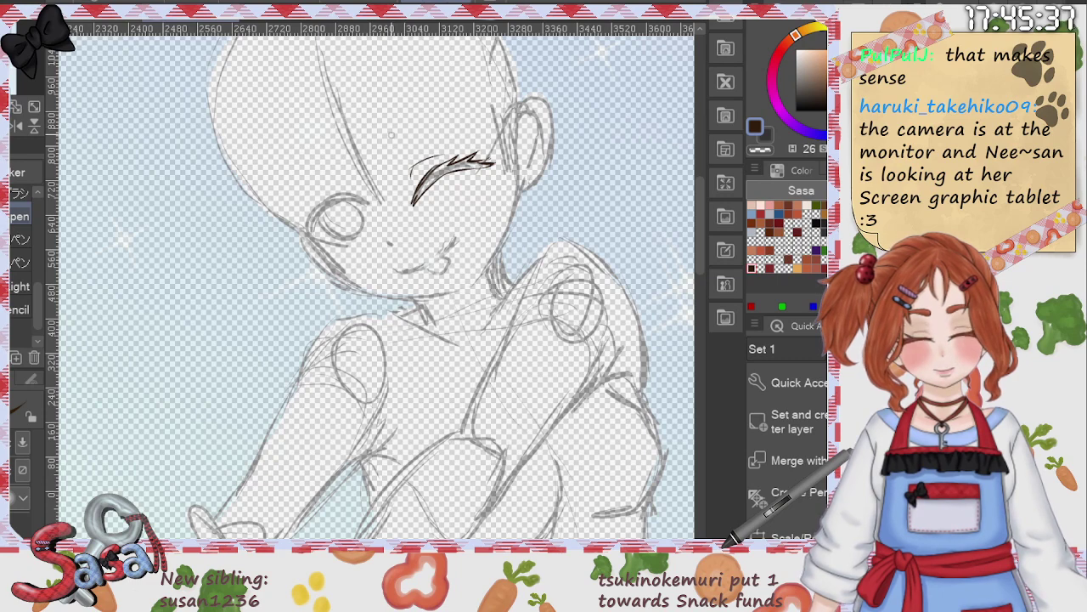
left_click_drag(391, 134, 458, 104)
left_click_drag(391, 133, 445, 104)
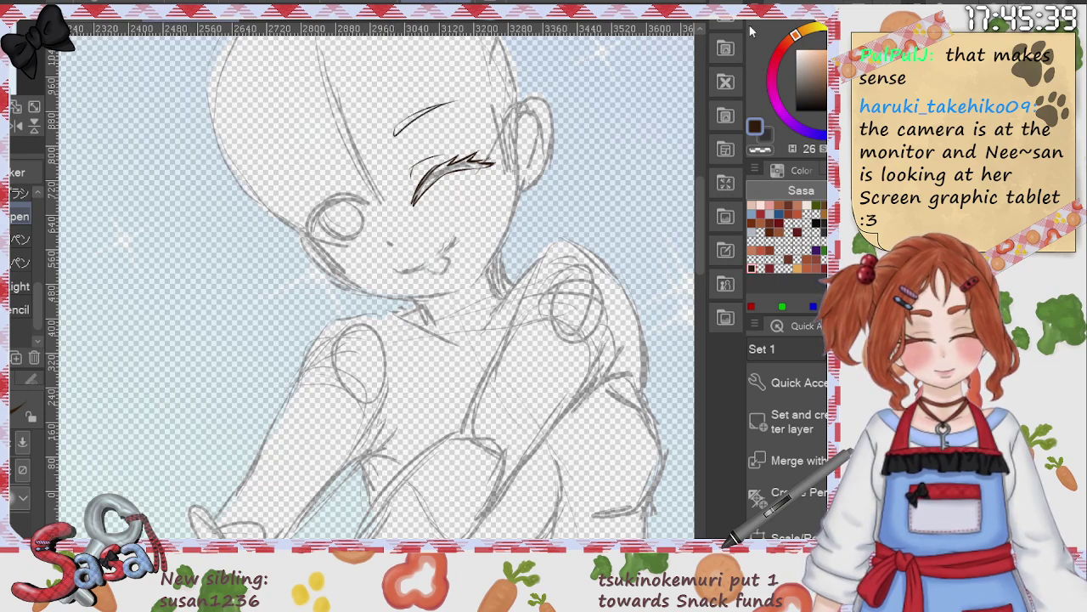
Step: Mirror the canvas and ink the open eye with a curved upper lash line, spiky lashes and an oval iris outline
left_click(17, 125)
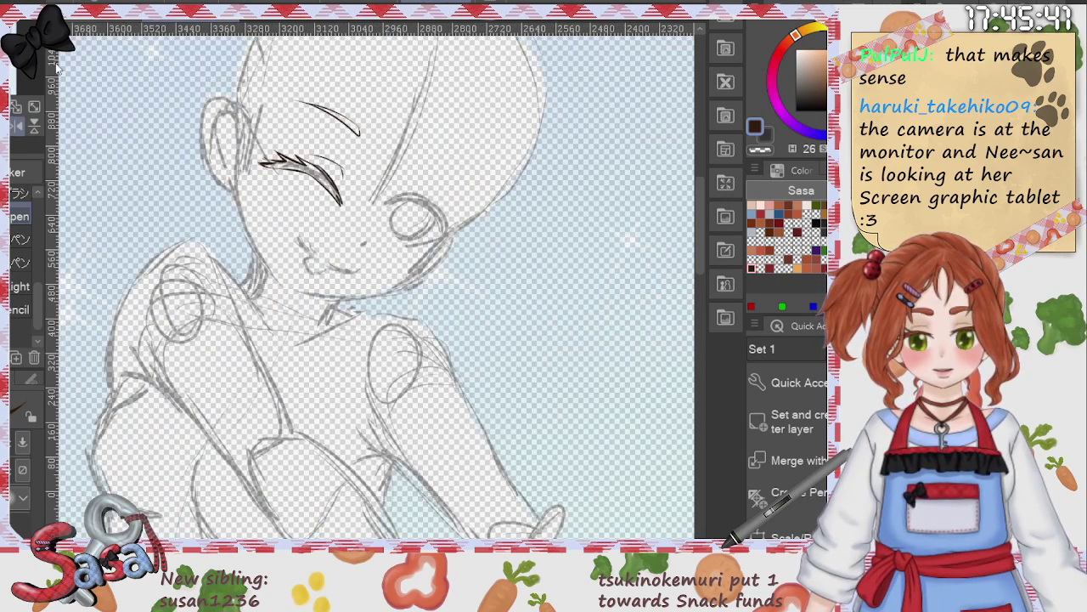
left_click_drag(502, 267, 430, 122)
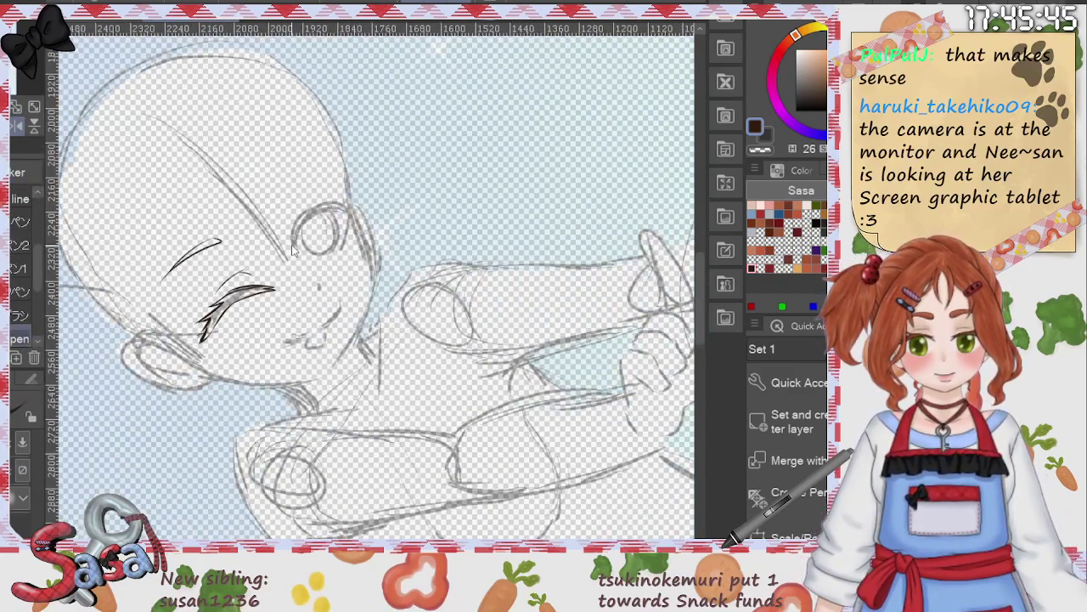
mouse_move(294, 248)
left_mouse_down()
mouse_move(305, 217)
mouse_move(341, 201)
mouse_move(343, 211)
left_mouse_up()
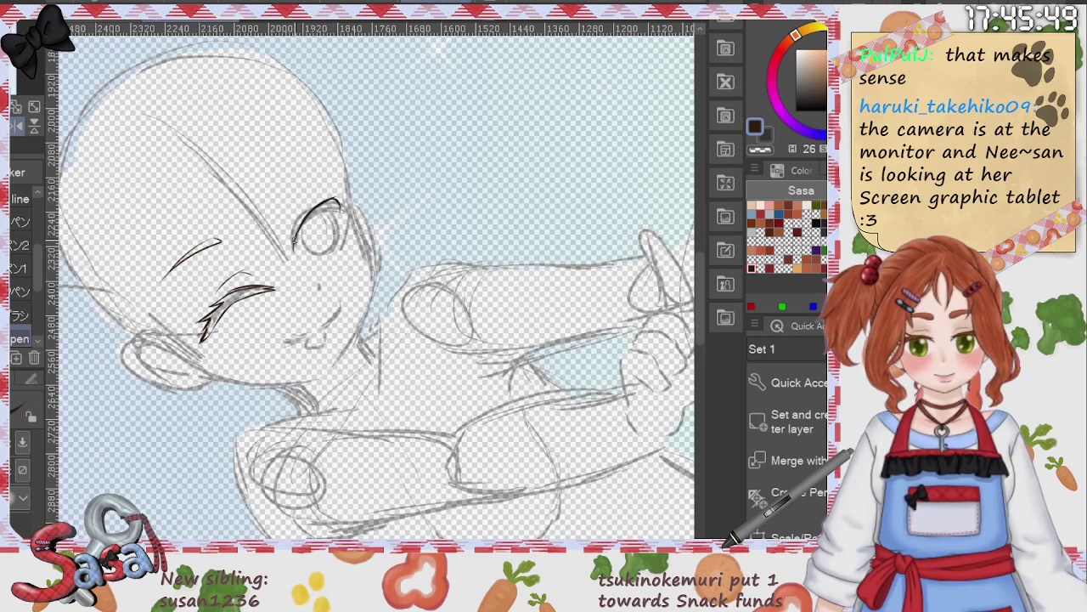
mouse_move(295, 244)
left_mouse_down()
mouse_move(292, 253)
mouse_move(328, 182)
mouse_move(352, 187)
left_mouse_up()
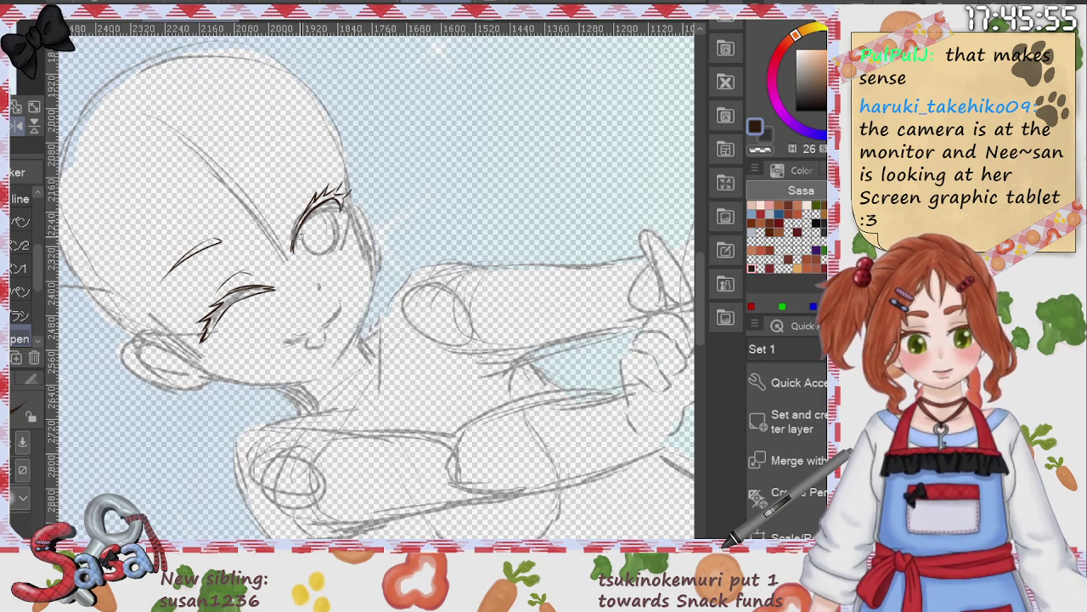
mouse_move(302, 224)
left_mouse_down()
mouse_move(335, 224)
mouse_move(339, 236)
left_mouse_up()
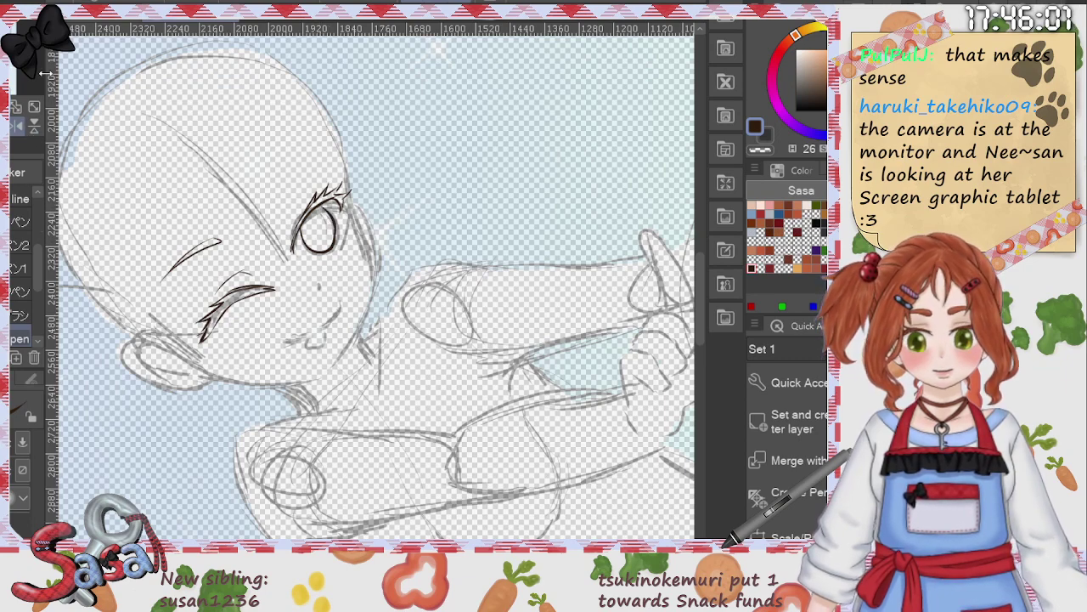
Step: Unmirror the canvas, then ink the slanted smile with the tongue sticking out and a small nose mark
left_click(17, 127)
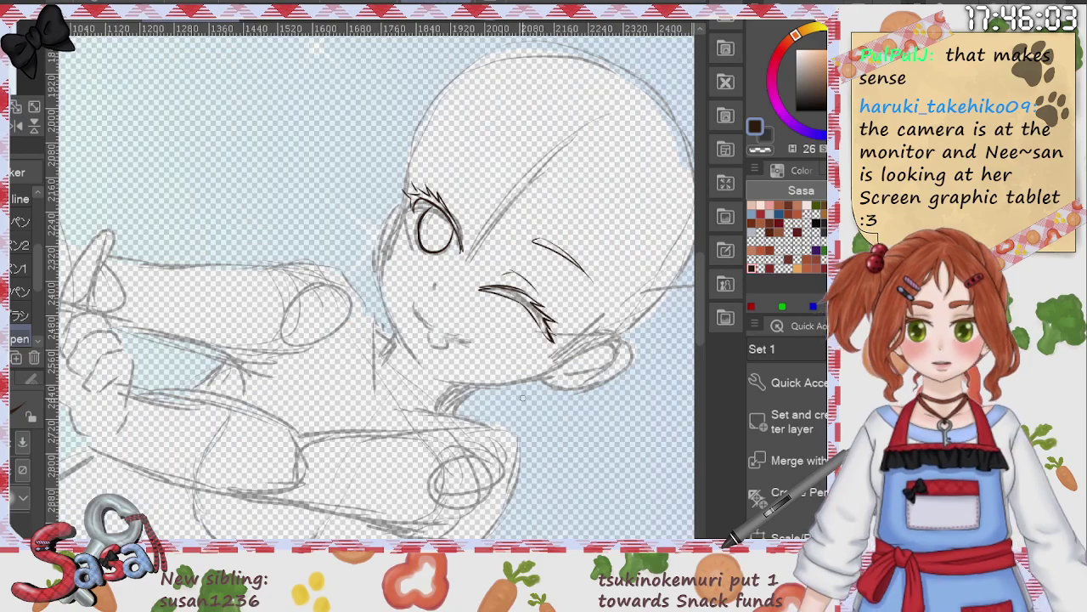
key("r")
left_click_drag(523, 398, 558, 246)
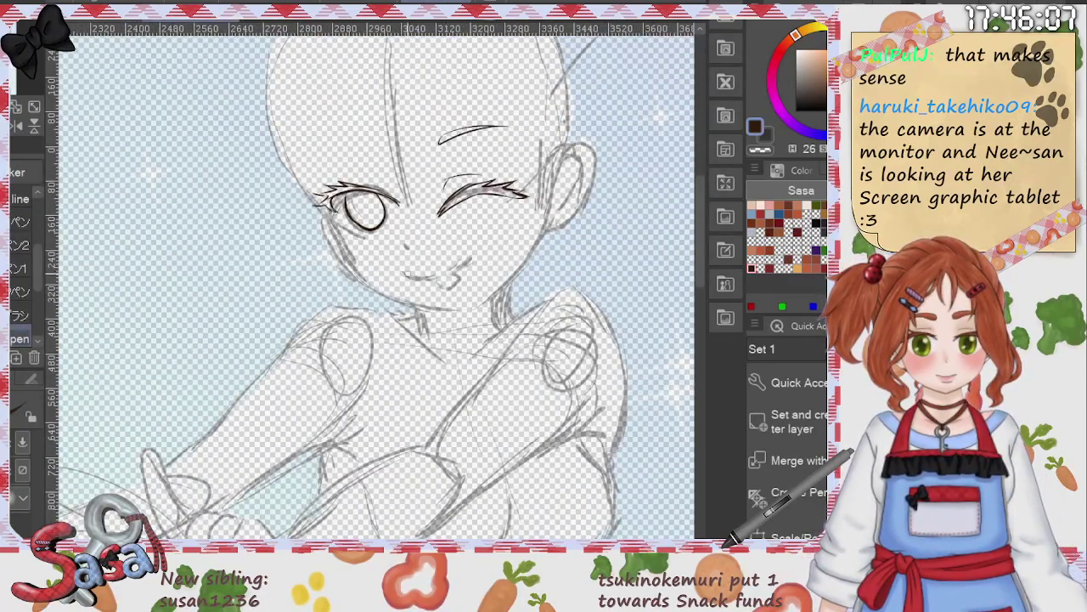
mouse_move(402, 274)
left_mouse_down()
mouse_move(434, 275)
mouse_move(479, 248)
mouse_move(440, 277)
mouse_move(467, 283)
mouse_move(429, 276)
mouse_move(480, 251)
mouse_move(442, 283)
left_mouse_up()
key("ctrl+z")
key("ctrl+z")
key("ctrl+z")
key("ctrl+z")
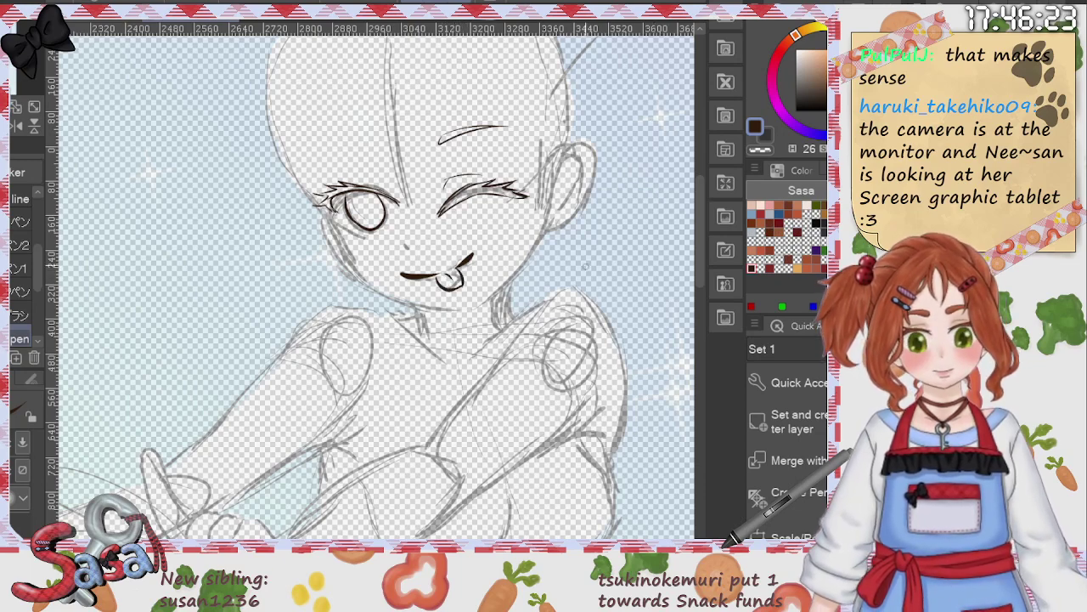
left_click_drag(398, 238, 401, 243)
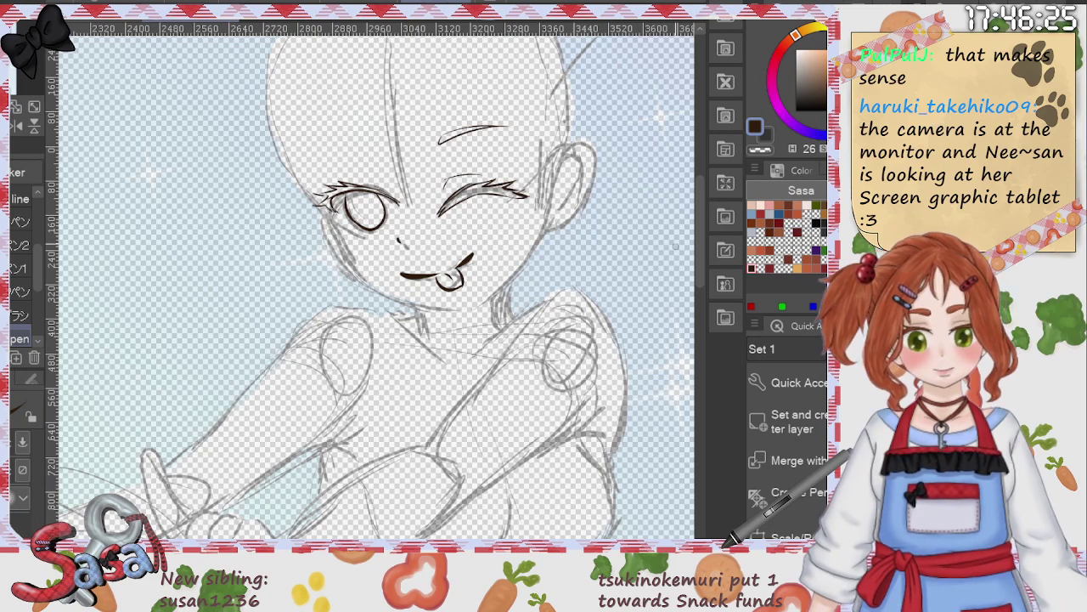
Step: Ink a short tapered eyebrow above the open eye on the mirrored canvas, and restore the unmirrored view
left_click_drag(700, 271, 700, 252)
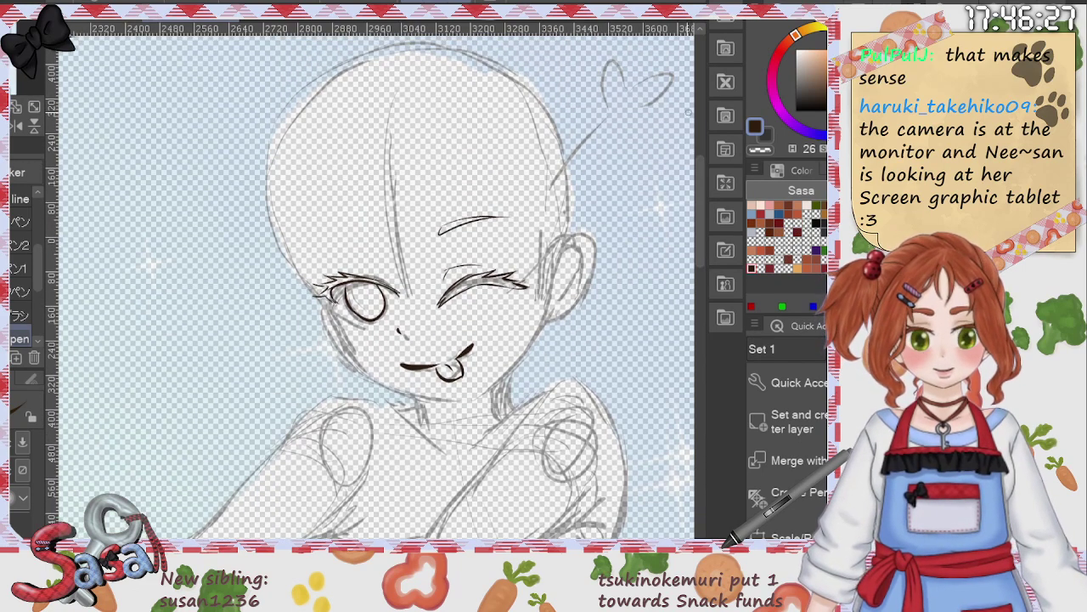
left_click(15, 129)
mouse_move(563, 159)
left_mouse_down()
mouse_move(507, 257)
mouse_move(320, 258)
mouse_move(337, 212)
left_mouse_up()
left_click_drag(320, 276, 340, 200)
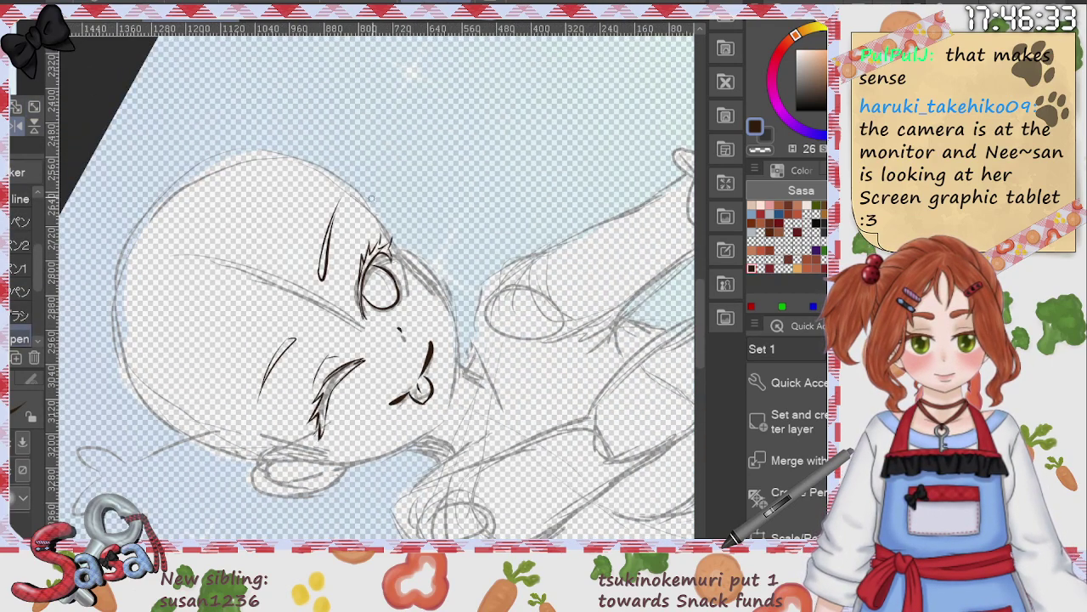
key("ctrl+z")
key("ctrl+z")
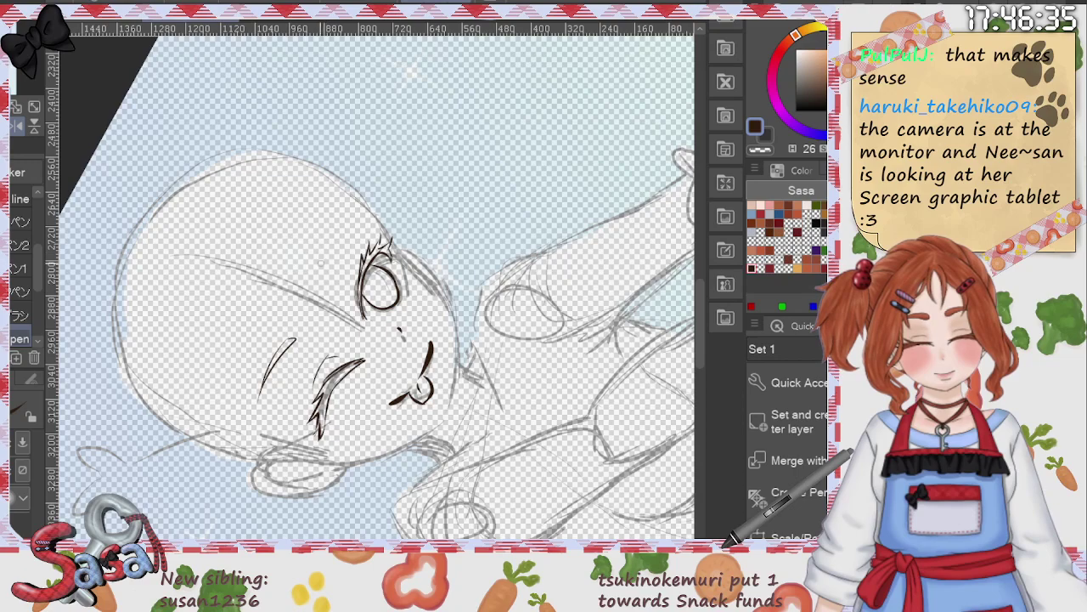
left_click_drag(323, 275, 344, 226)
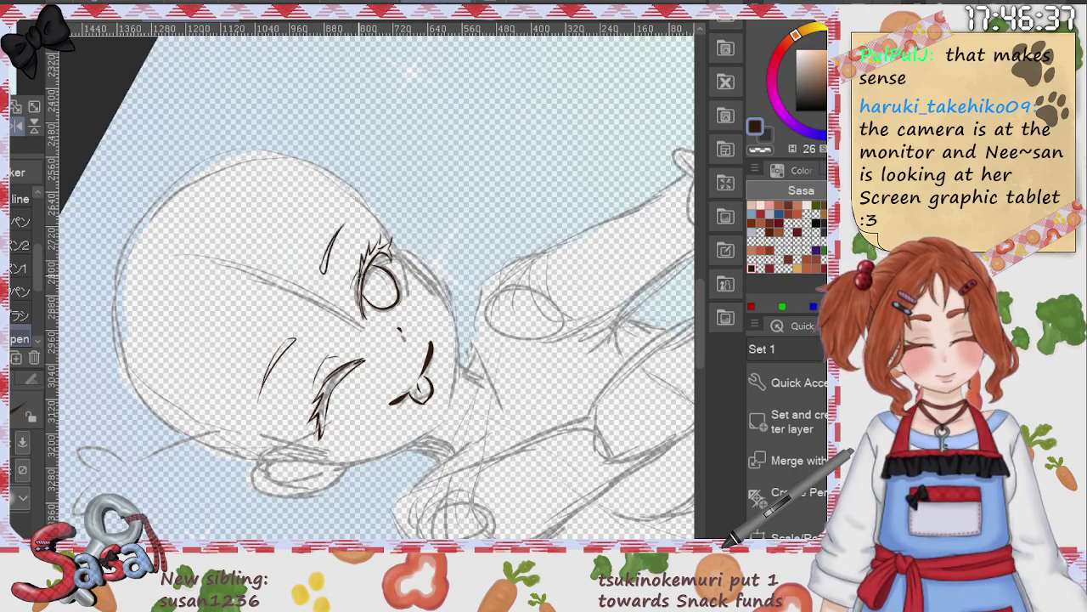
key("r")
left_click_drag(553, 283, 576, 405)
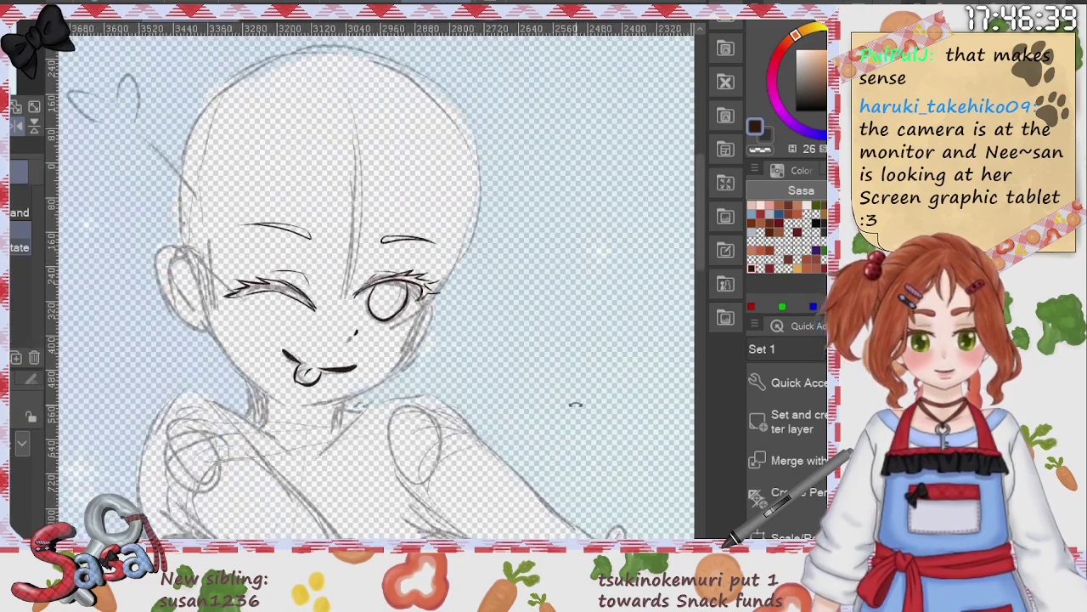
left_click(17, 127)
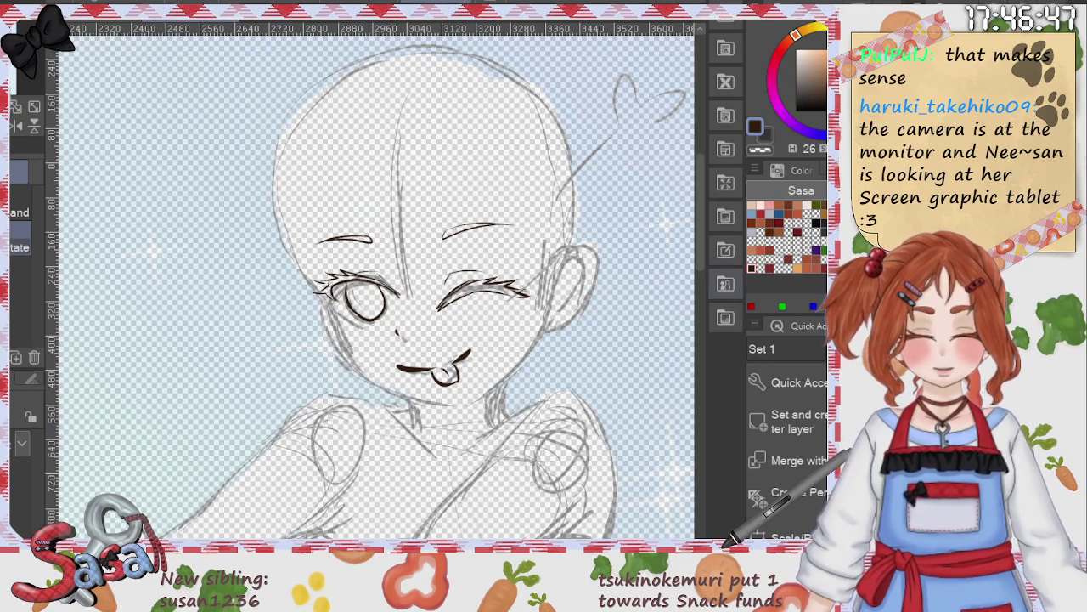
left_click_drag(701, 256, 702, 235)
scroll(702, 236, "down", 1)
key("p")
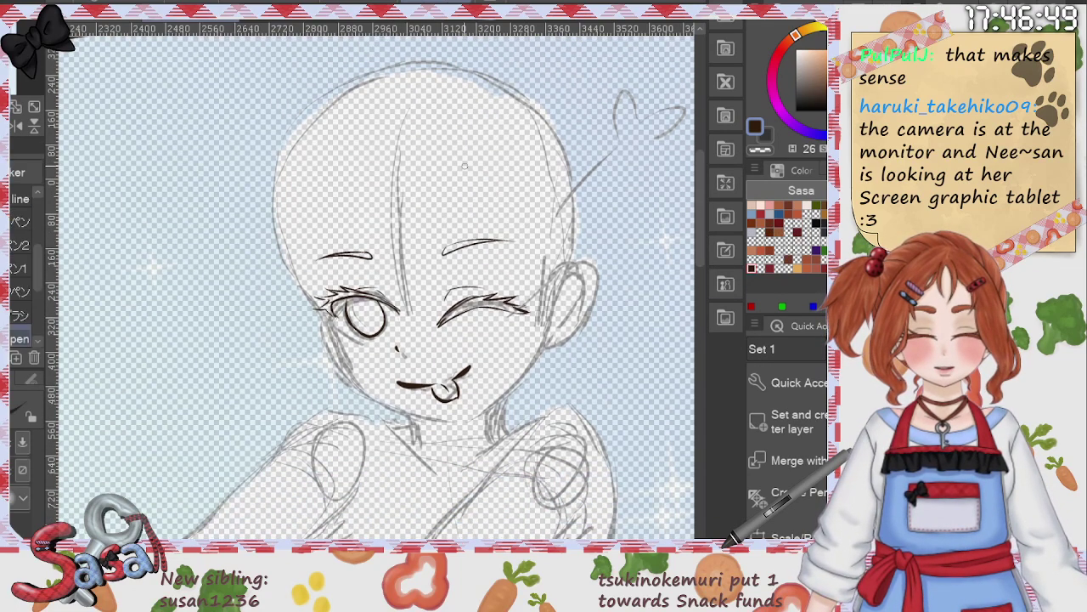
scroll(700, 241, "up", 1)
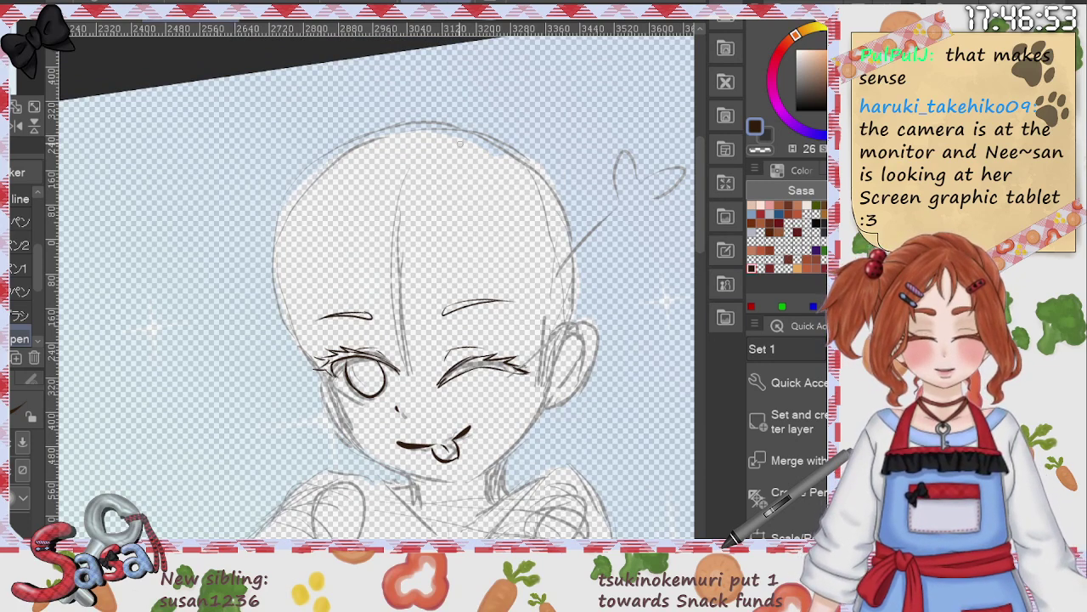
Step: Ink the pointed cat ear above the winking eye with its outer edges, inner fold and jagged fur tufts
left_click_drag(461, 143, 506, 102)
left_click_drag(461, 143, 577, 48)
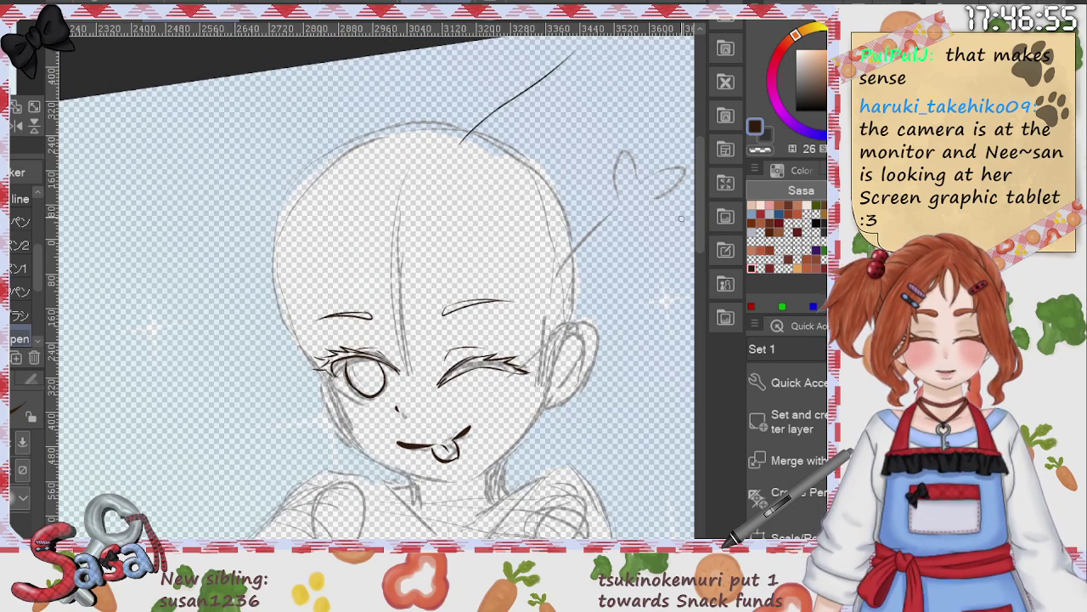
scroll(680, 219, "up", 3)
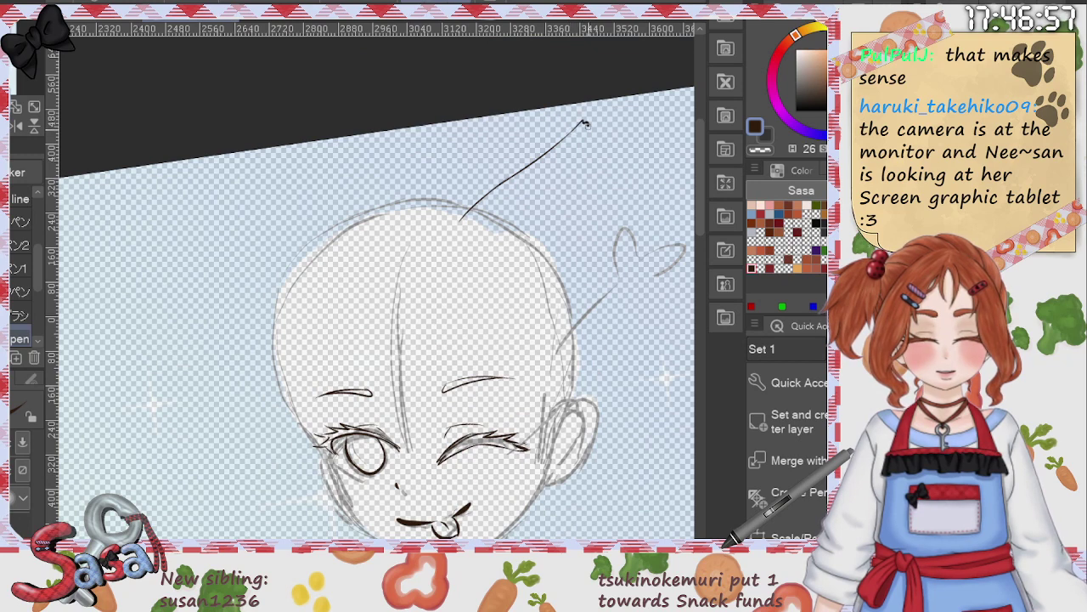
mouse_move(586, 124)
left_mouse_down()
mouse_move(529, 253)
mouse_move(540, 286)
left_mouse_up()
mouse_move(539, 219)
left_mouse_down()
mouse_move(577, 224)
mouse_move(585, 274)
mouse_move(571, 302)
left_mouse_up()
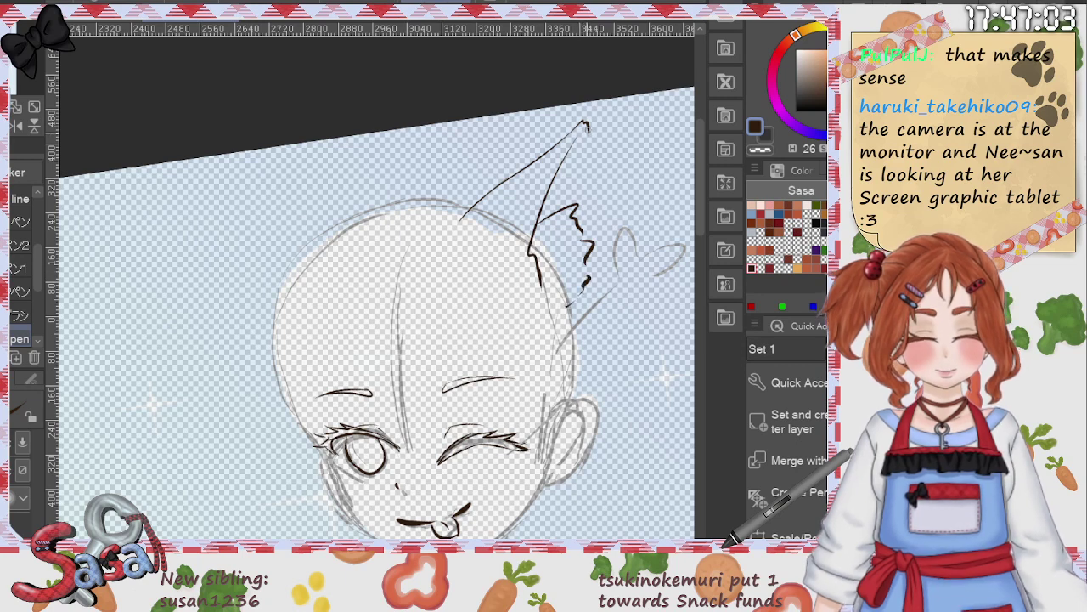
left_click_drag(587, 129, 587, 226)
key("ctrl+z")
left_click_drag(587, 130, 583, 209)
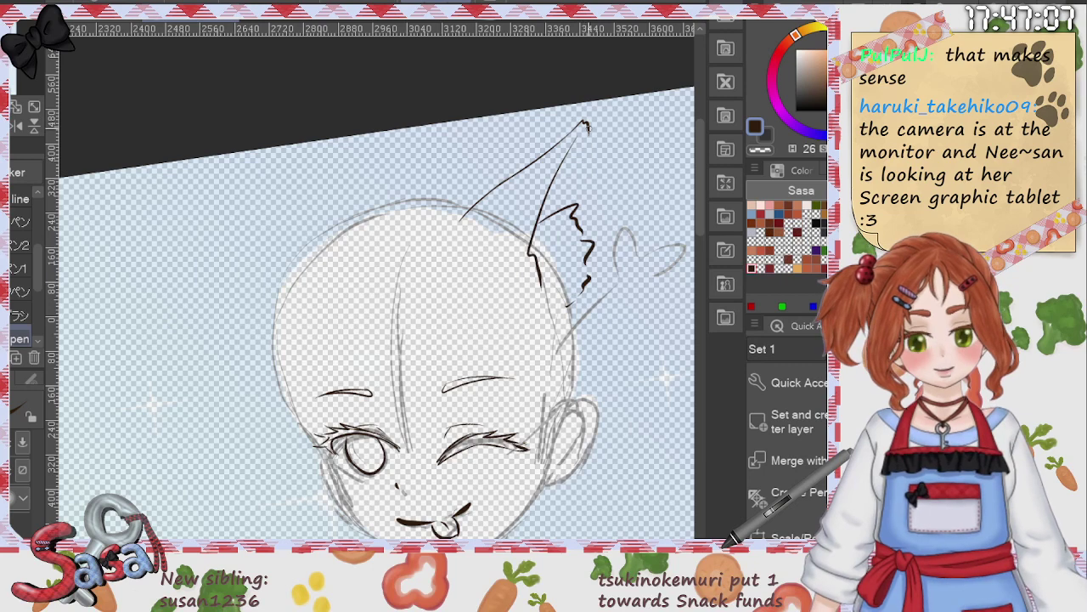
left_click_drag(585, 126, 586, 217)
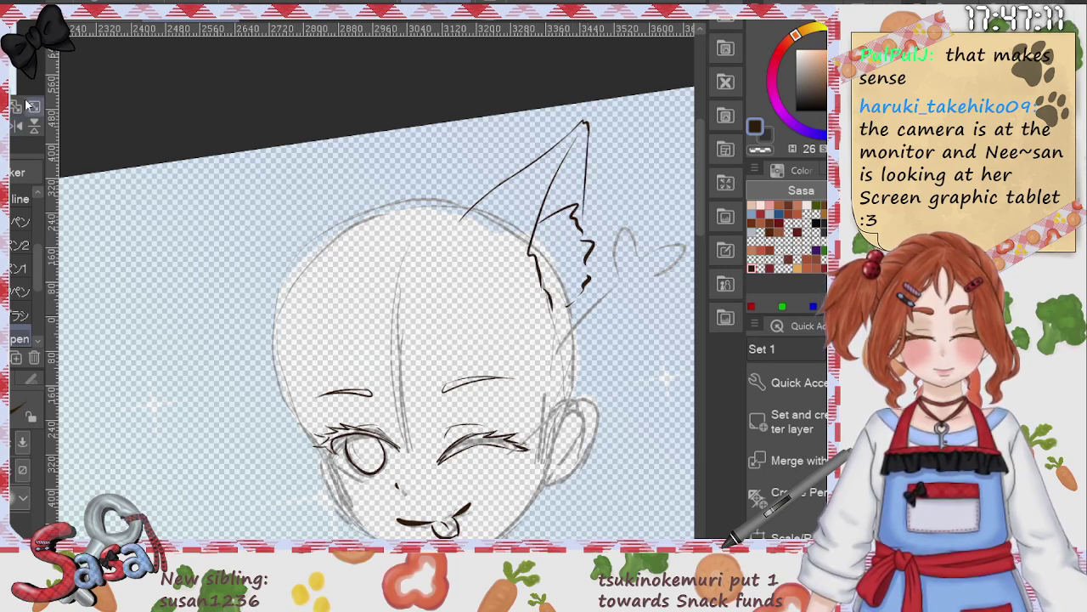
Step: Mirror and rotate the canvas, then ink the outer edge of the second cat ear up to its tip
left_click(17, 127)
key("r")
left_click_drag(507, 333, 476, 181)
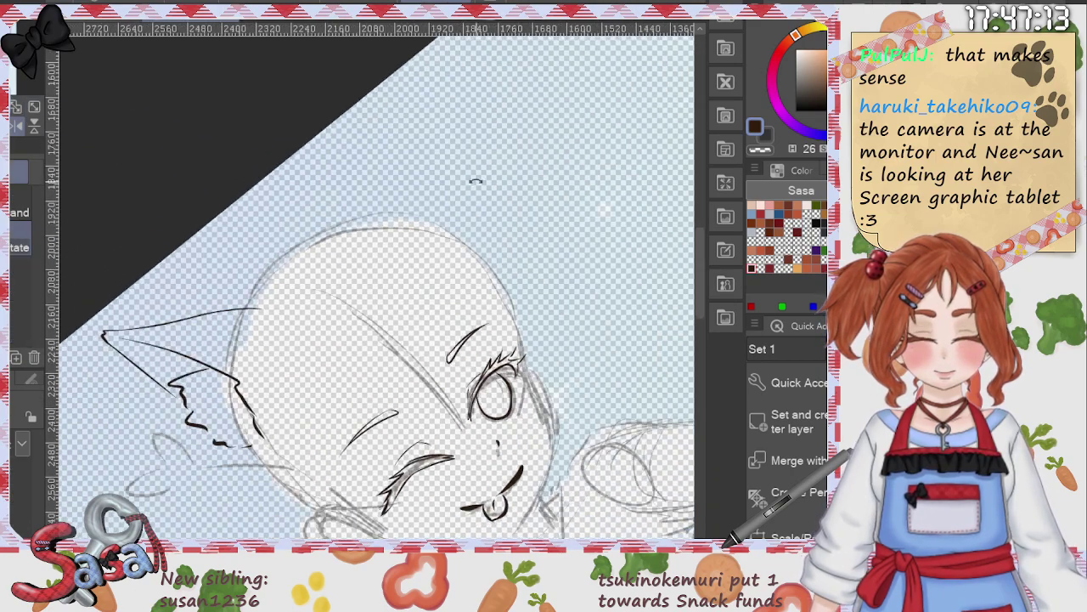
key("p")
mouse_move(353, 223)
left_mouse_down()
mouse_move(395, 103)
mouse_move(409, 153)
left_mouse_up()
key("ctrl+z")
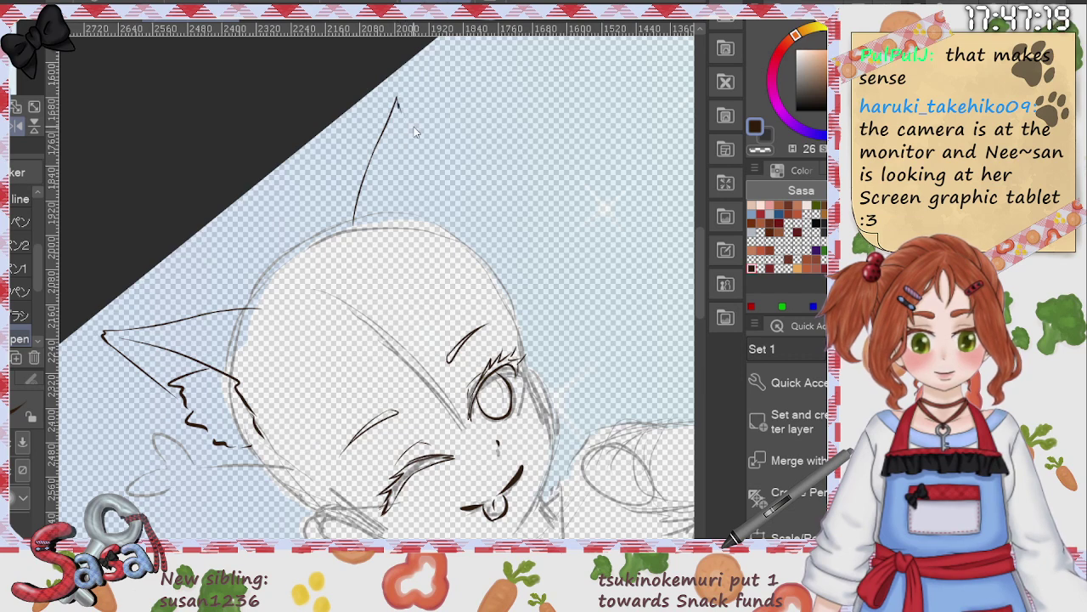
Step: Ink the second ear's remaining edge, inner fold and fur tufts, and restore the unmirrored, nearly upright view
left_click_drag(404, 109, 431, 161)
left_click_drag(406, 121, 425, 223)
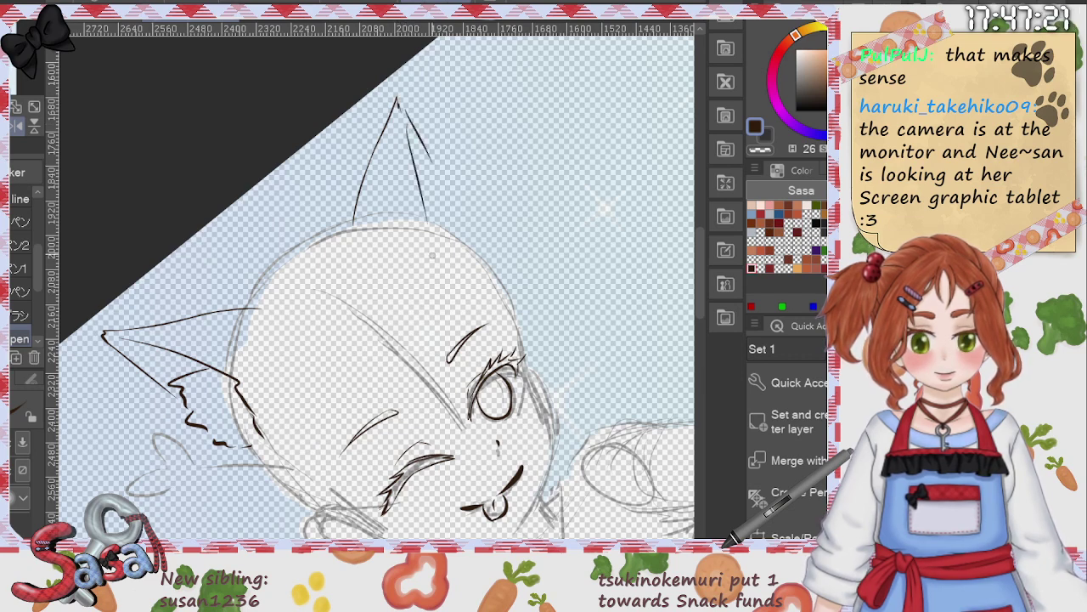
key("ctrl+z")
mouse_move(399, 113)
left_mouse_down()
mouse_move(428, 226)
mouse_move(437, 175)
mouse_move(469, 246)
left_mouse_up()
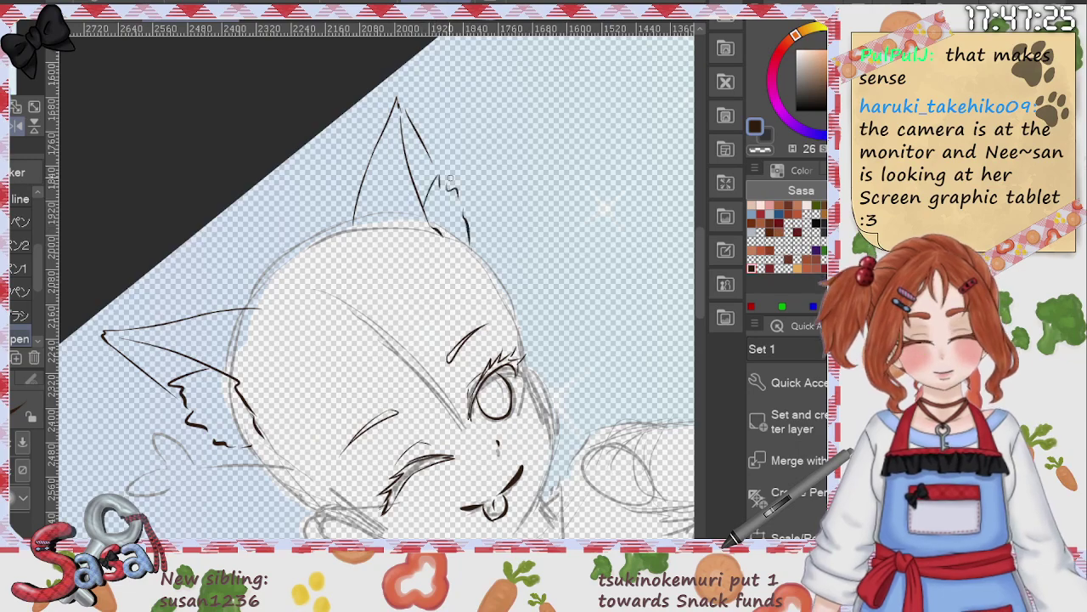
key("r")
left_click_drag(619, 158, 600, 350)
left_click(18, 126)
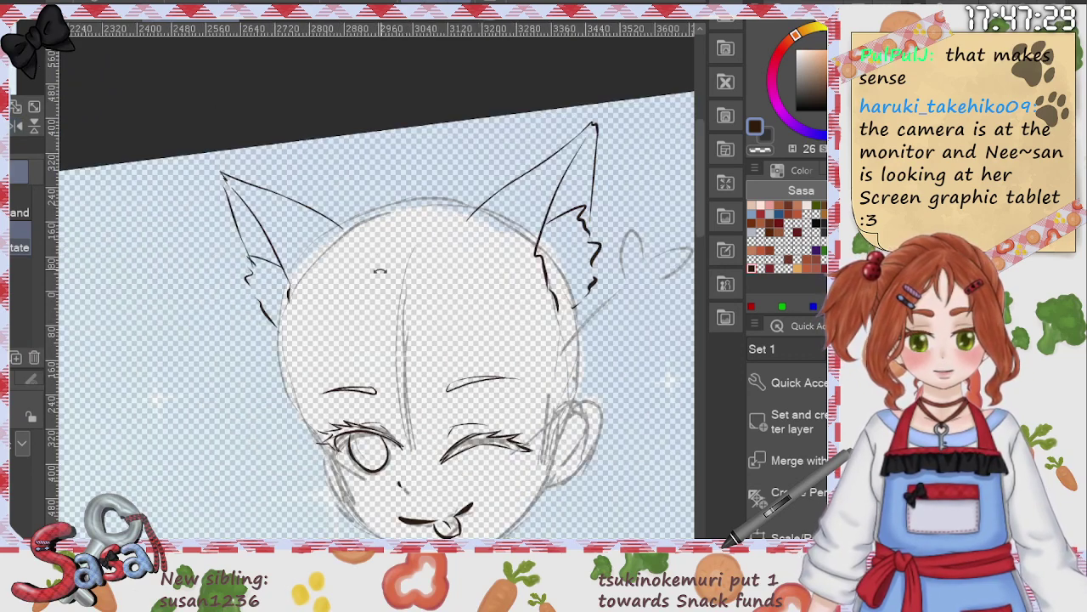
Step: Ink a rounded forelock on the forehead, topped with two small ovals and loose wisps at the crown
key("p")
mouse_move(362, 274)
left_mouse_down()
mouse_move(362, 288)
mouse_move(391, 308)
mouse_move(438, 275)
left_mouse_up()
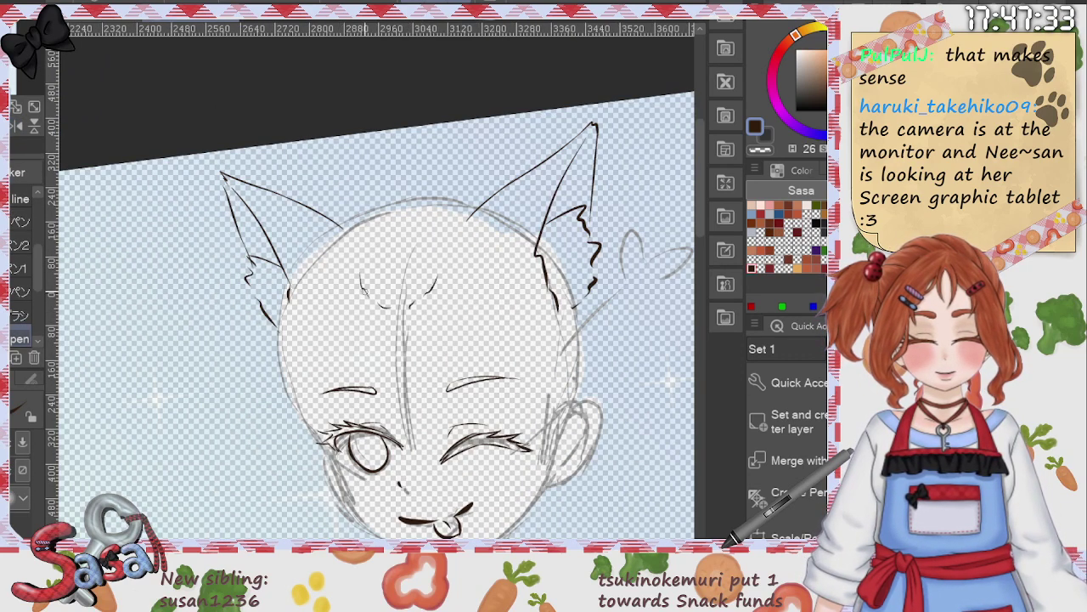
mouse_move(364, 293)
left_mouse_down()
mouse_move(355, 245)
mouse_move(375, 225)
left_mouse_up()
mouse_move(375, 267)
left_mouse_down()
mouse_move(379, 291)
mouse_move(400, 304)
mouse_move(440, 229)
left_mouse_up()
left_click_drag(430, 289, 432, 214)
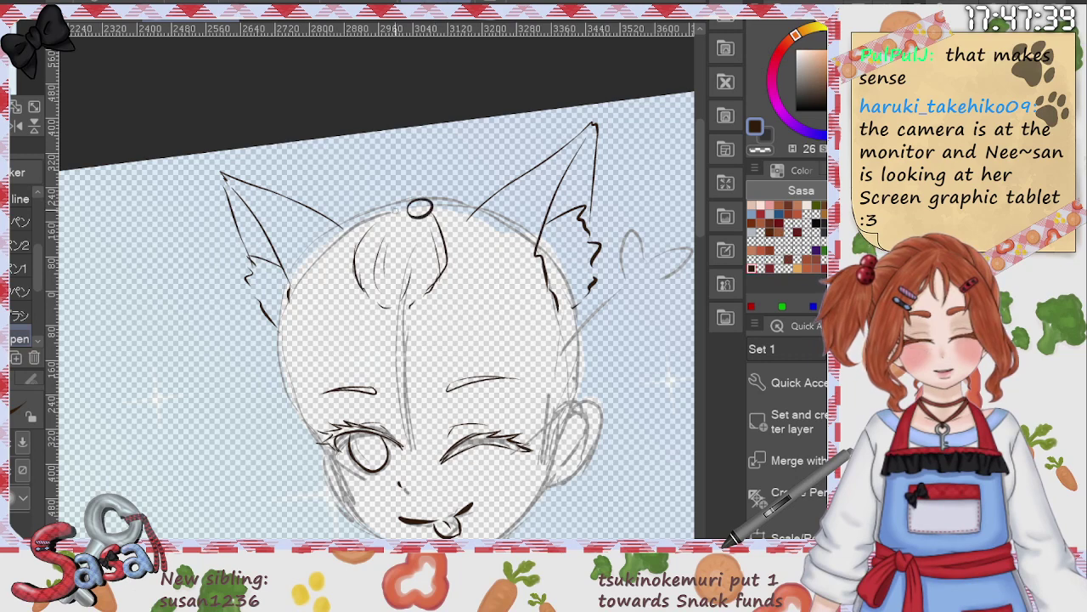
mouse_move(394, 219)
left_mouse_down()
mouse_move(411, 185)
mouse_move(423, 187)
left_mouse_up()
key("ctrl+z")
left_click_drag(409, 200, 465, 177)
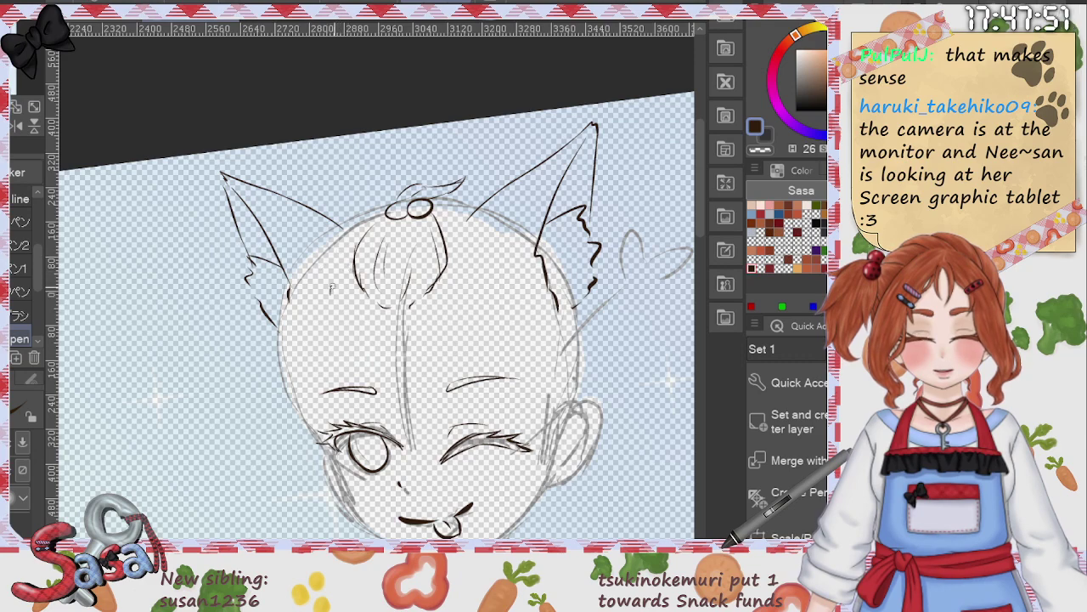
Step: Ink the long face-framing lock beside the open eye and the layered outer hair strands below its ear
mouse_move(331, 289)
left_mouse_down()
mouse_move(358, 276)
mouse_move(319, 349)
left_mouse_up()
left_click_drag(700, 232, 701, 266)
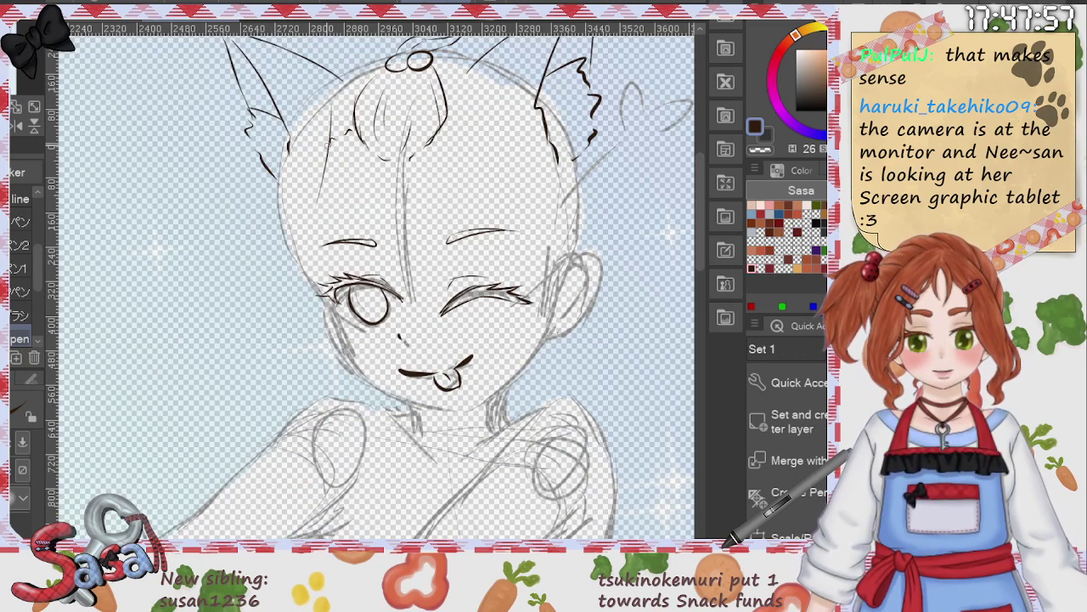
mouse_move(327, 143)
left_mouse_down()
mouse_move(311, 282)
mouse_move(323, 280)
mouse_move(275, 374)
mouse_move(272, 418)
left_mouse_up()
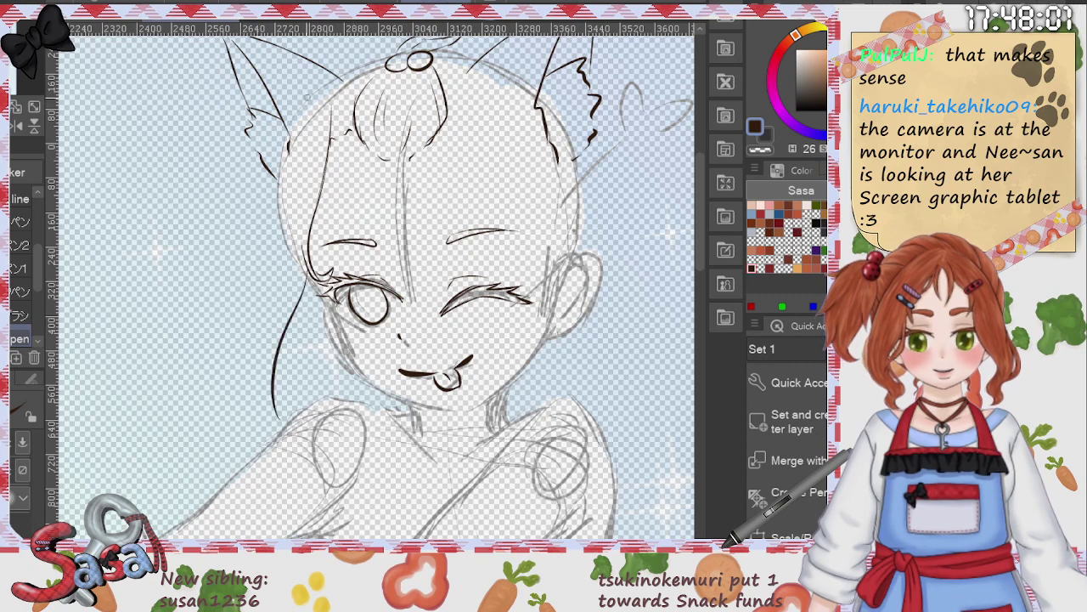
mouse_move(299, 90)
left_mouse_down()
mouse_move(247, 216)
mouse_move(199, 331)
left_mouse_up()
mouse_move(249, 237)
left_mouse_down()
mouse_move(215, 287)
mouse_move(202, 343)
left_mouse_up()
left_click_drag(250, 236, 227, 344)
mouse_move(253, 304)
left_mouse_down()
mouse_move(248, 367)
mouse_move(273, 411)
mouse_move(307, 413)
left_mouse_up()
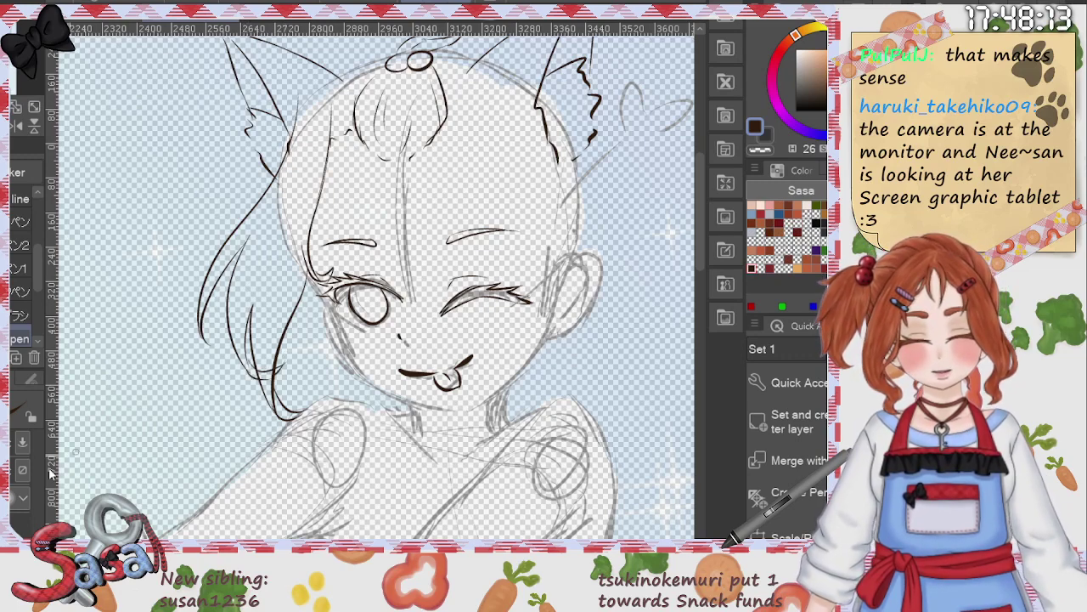
key("e")
key("bracketleft")
key("bracketleft")
key("bracketleft")
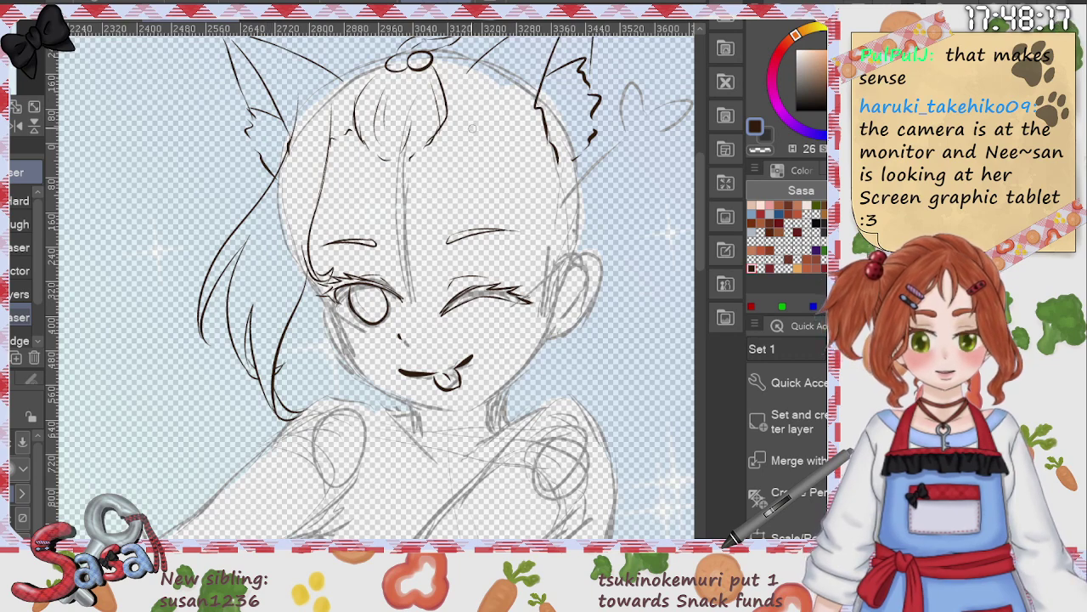
Step: Ink the curved bangs and the long tapering lock over the outer corner of the winking eye, redoing strands that do not fit
key("p")
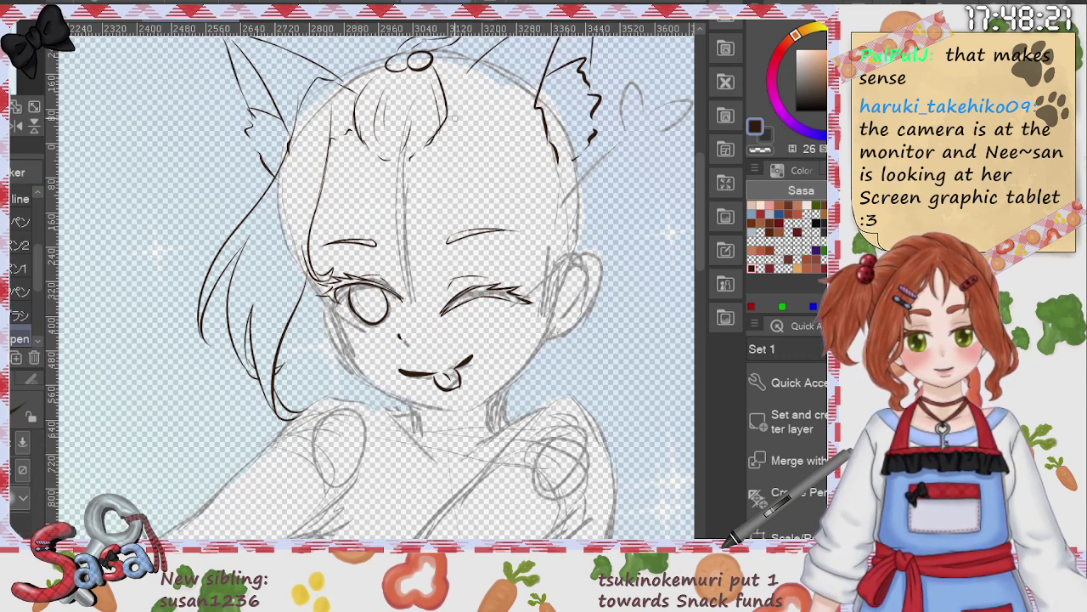
left_click_drag(448, 123, 476, 118)
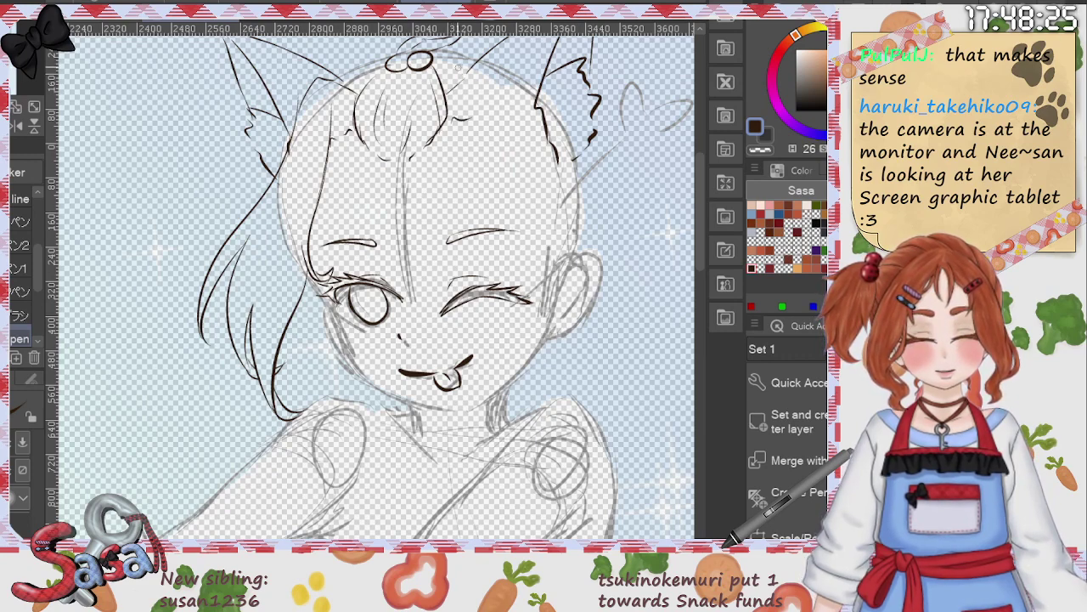
mouse_move(466, 74)
left_mouse_down()
mouse_move(488, 209)
mouse_move(512, 191)
mouse_move(507, 387)
left_mouse_up()
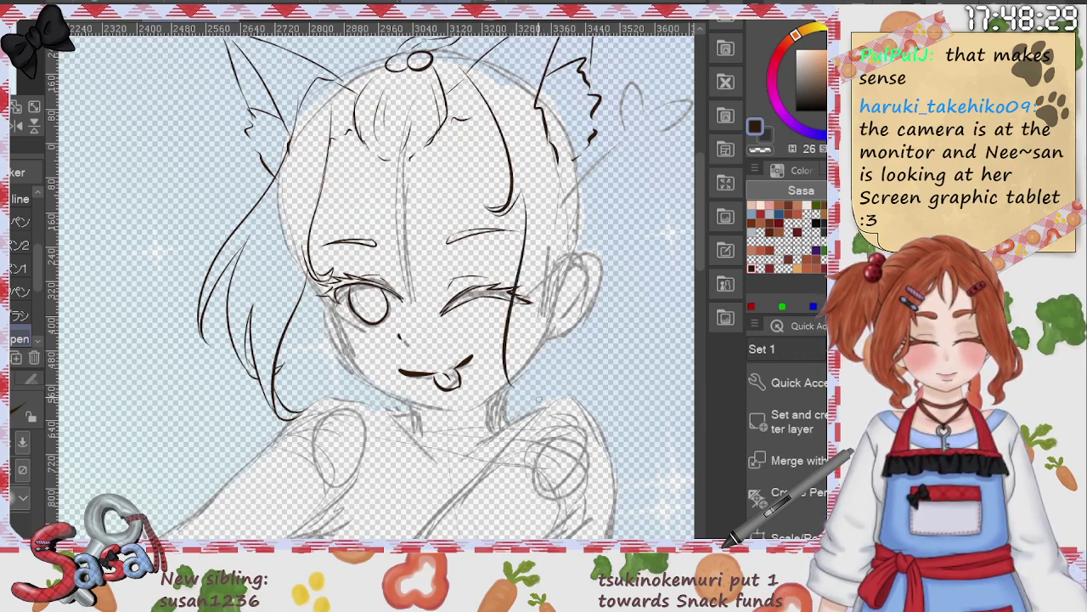
left_click_drag(535, 259, 515, 350)
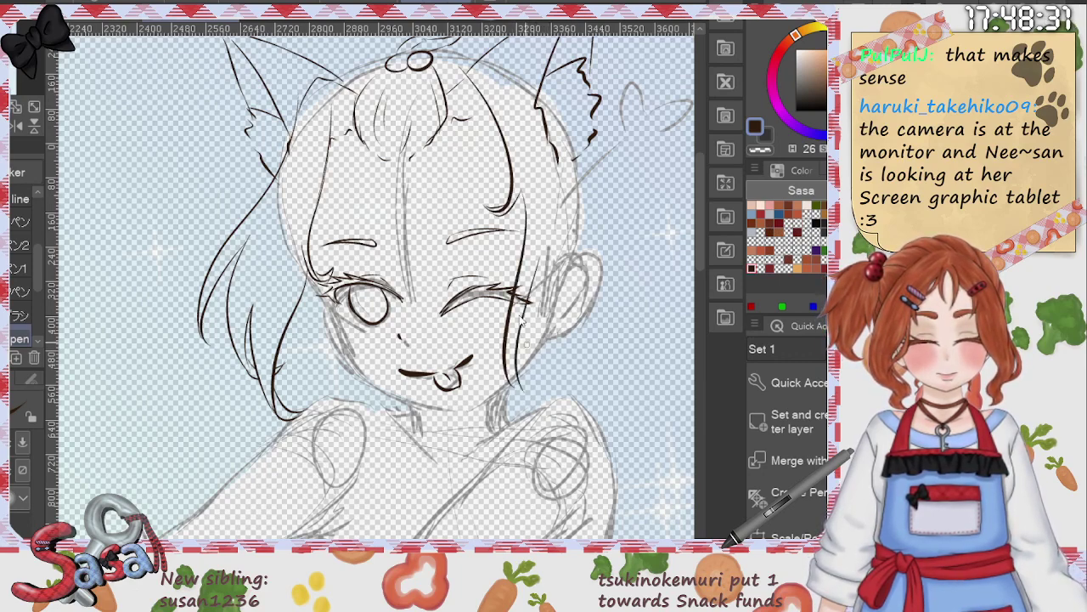
key("ctrl+z")
left_click_drag(534, 253, 515, 372)
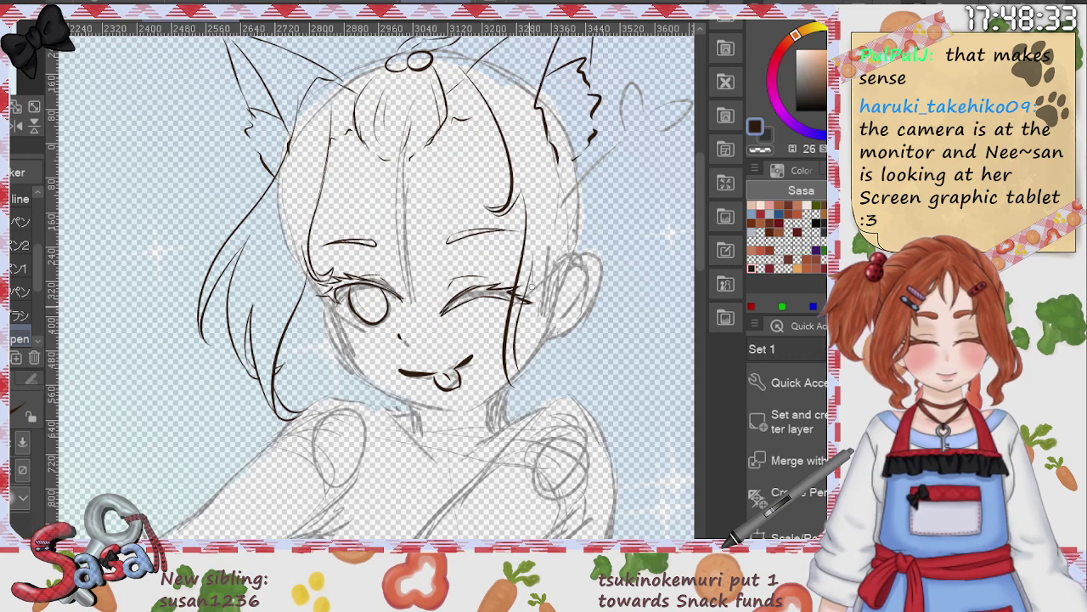
mouse_move(533, 287)
left_mouse_down()
mouse_move(510, 384)
mouse_move(525, 405)
left_mouse_up()
key("ctrl+z")
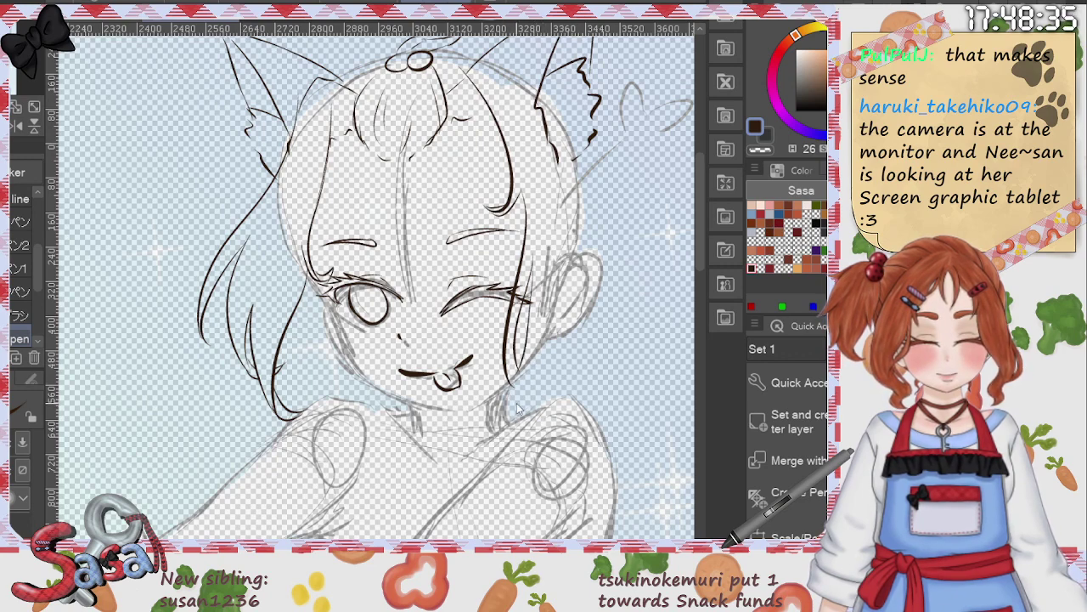
key("ctrl+z")
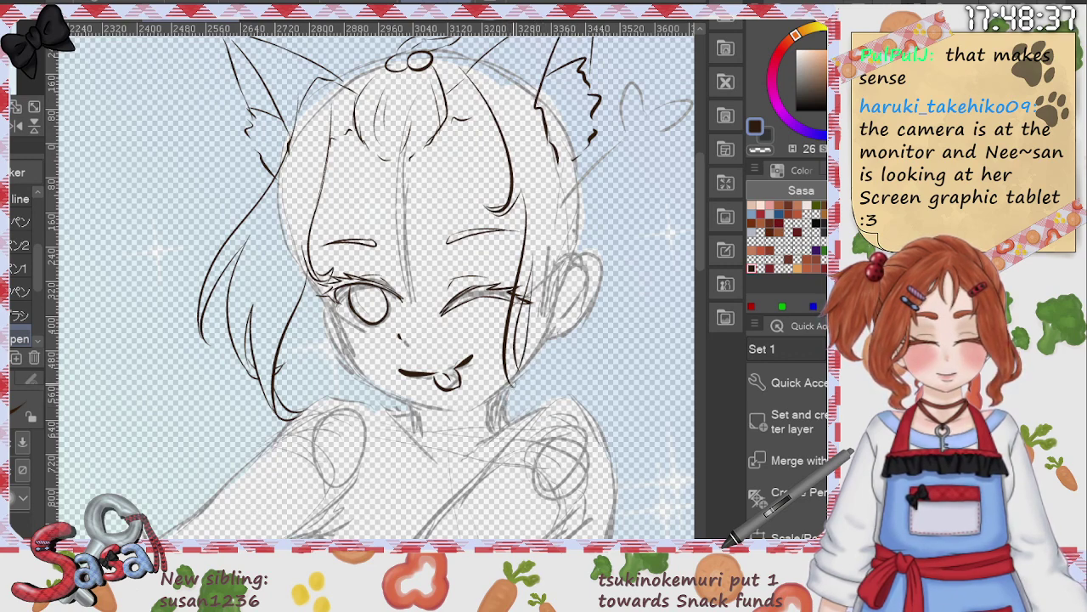
left_click_drag(513, 384, 542, 419)
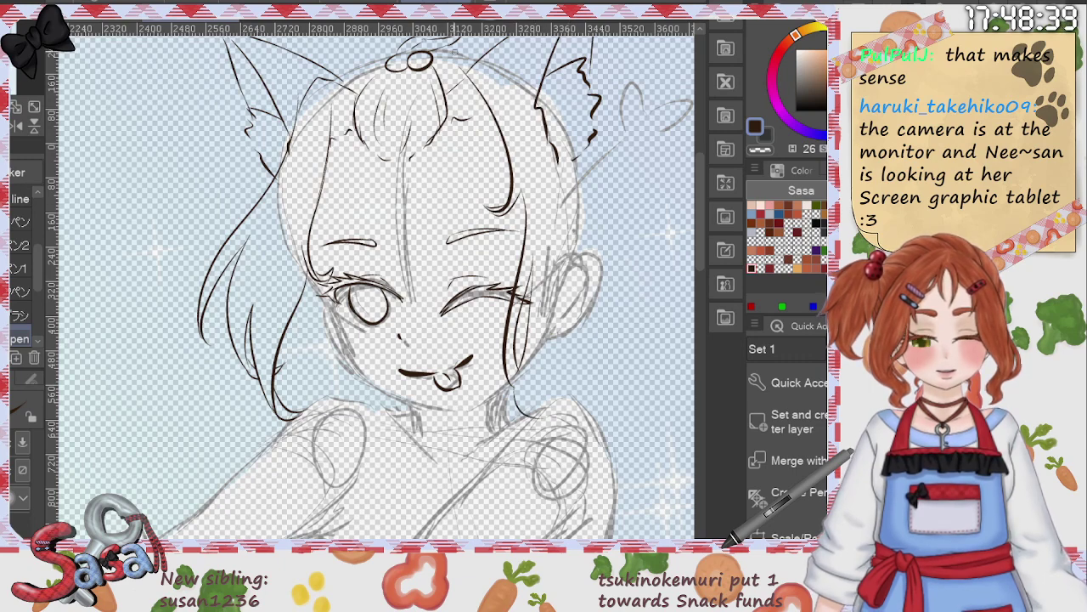
Step: Ink the crown line and the outer hair on the winking side with flicked ends around the sketched ear
left_click_drag(456, 52, 515, 78)
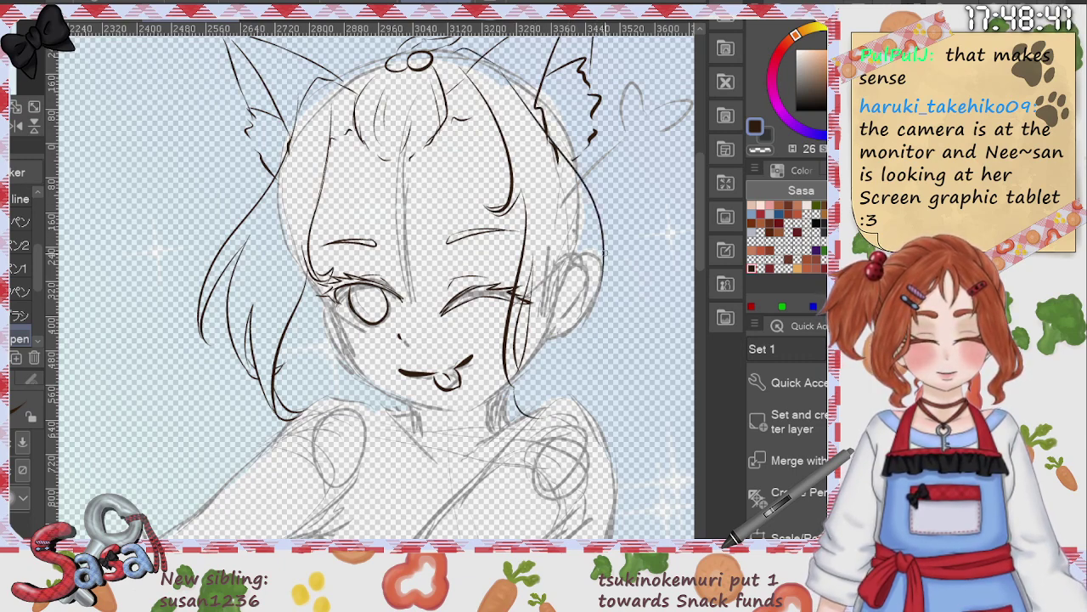
mouse_move(548, 134)
left_mouse_down()
mouse_move(586, 225)
mouse_move(644, 298)
mouse_move(538, 393)
left_mouse_up()
key("ctrl+z")
left_click_drag(593, 253, 569, 375)
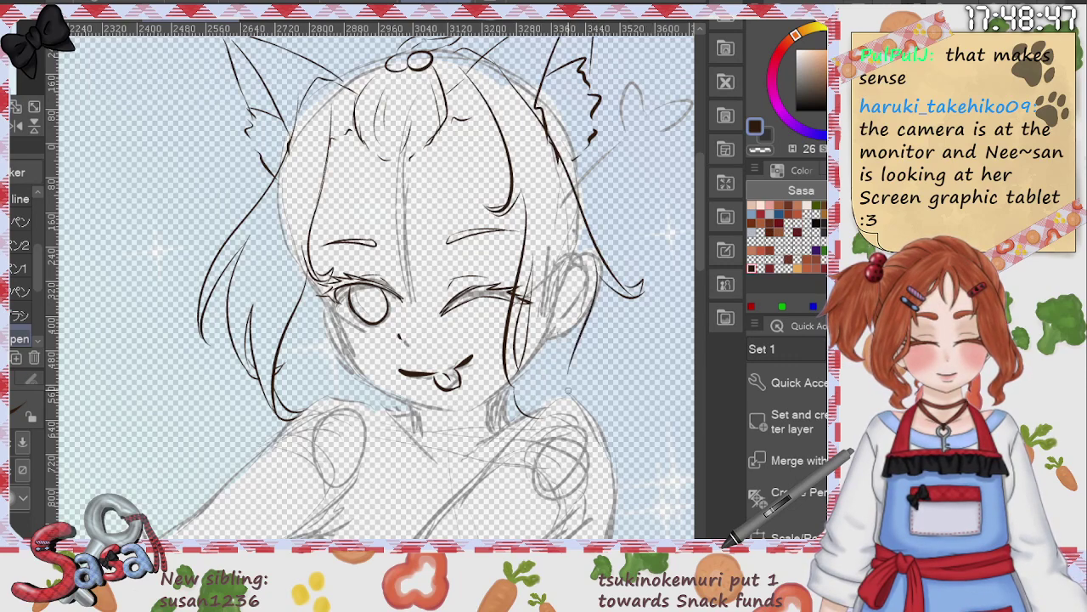
key("ctrl+z")
left_click_drag(598, 259, 577, 359)
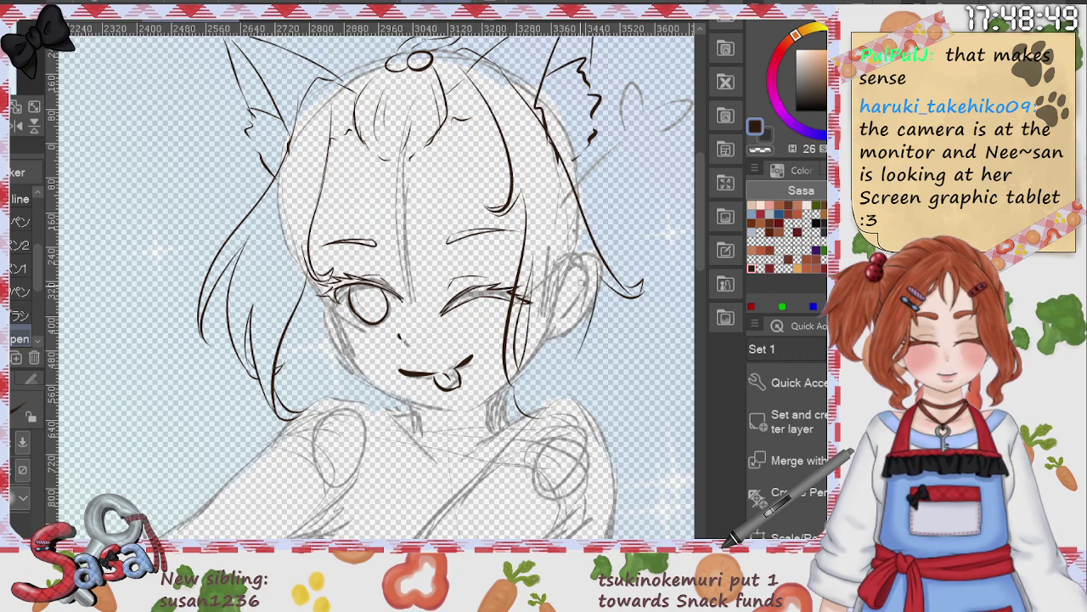
mouse_move(587, 280)
left_mouse_down()
mouse_move(582, 373)
mouse_move(527, 406)
left_mouse_up()
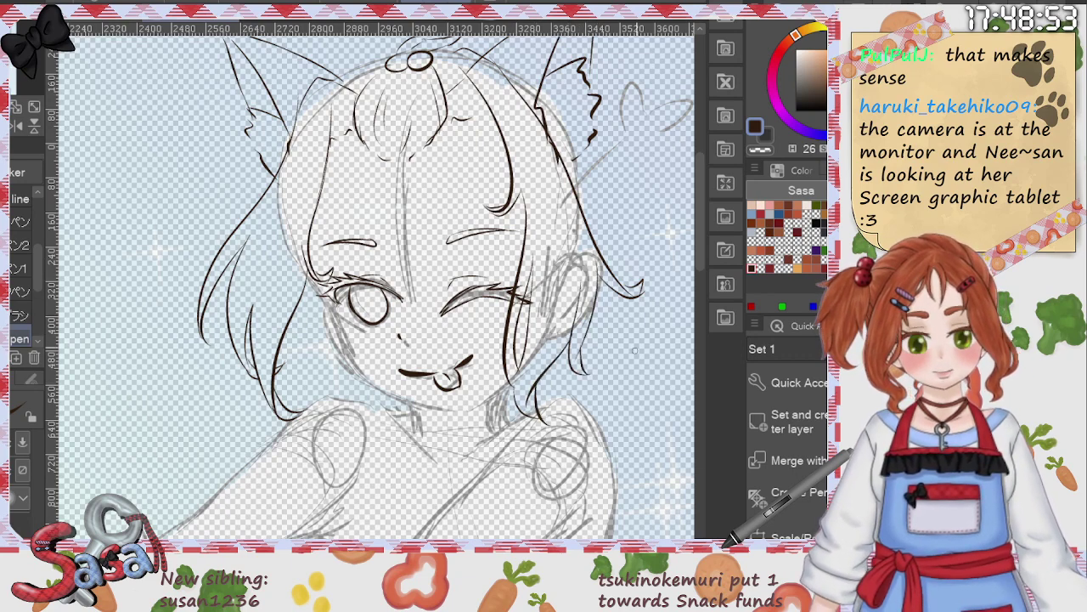
Step: Ink the face contour from the open eye's cheek around the chin to the opposite jaw, redrawing it until the curve fits
key("ctrl+0")
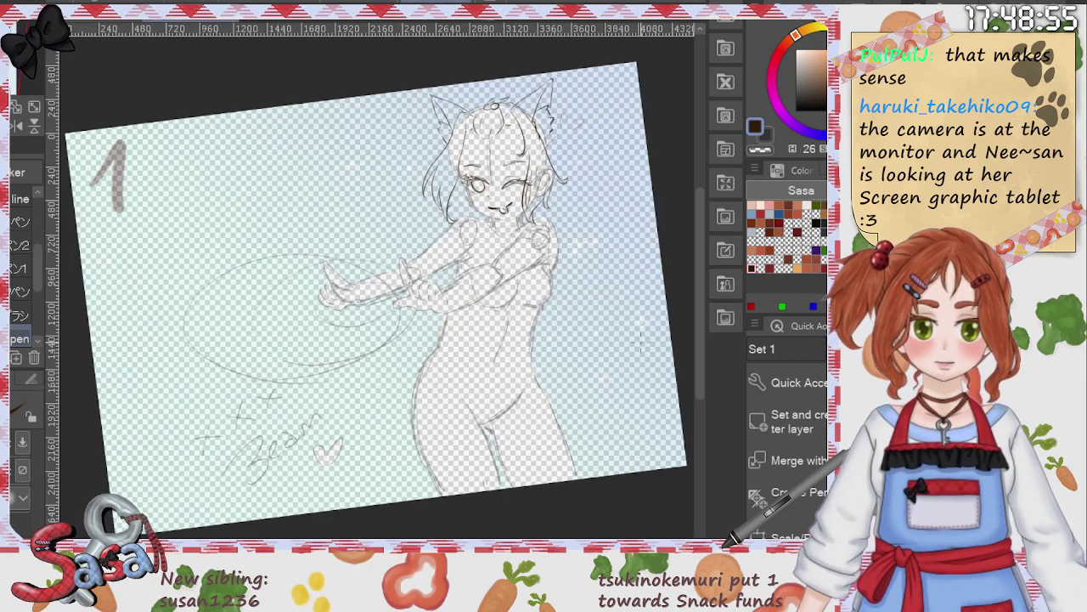
left_click_drag(699, 272, 698, 250)
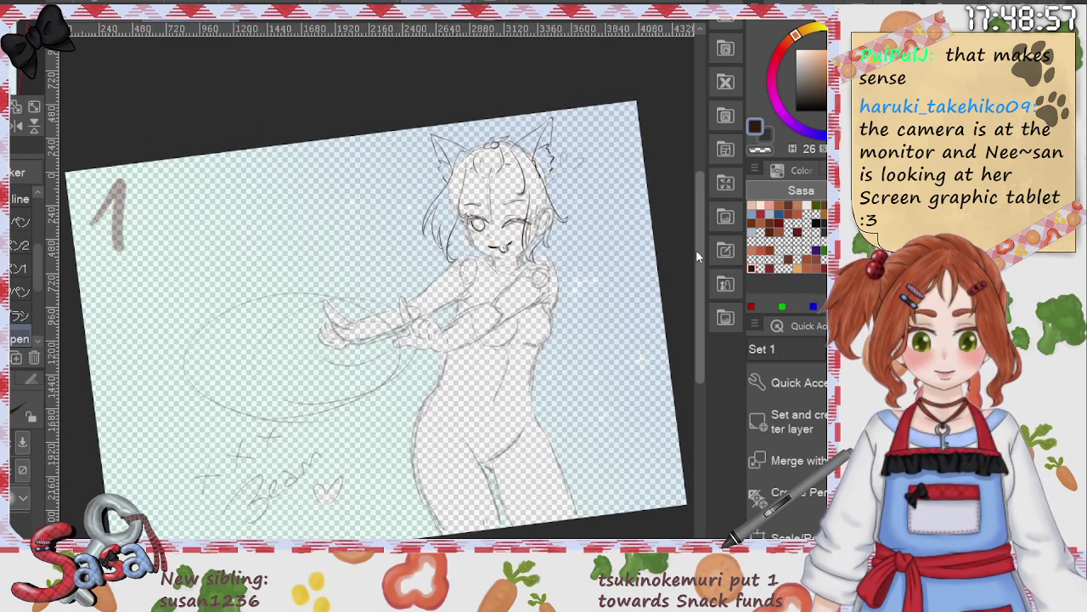
left_click_drag(428, 260, 479, 255)
key("ctrl+plus")
key("ctrl+plus")
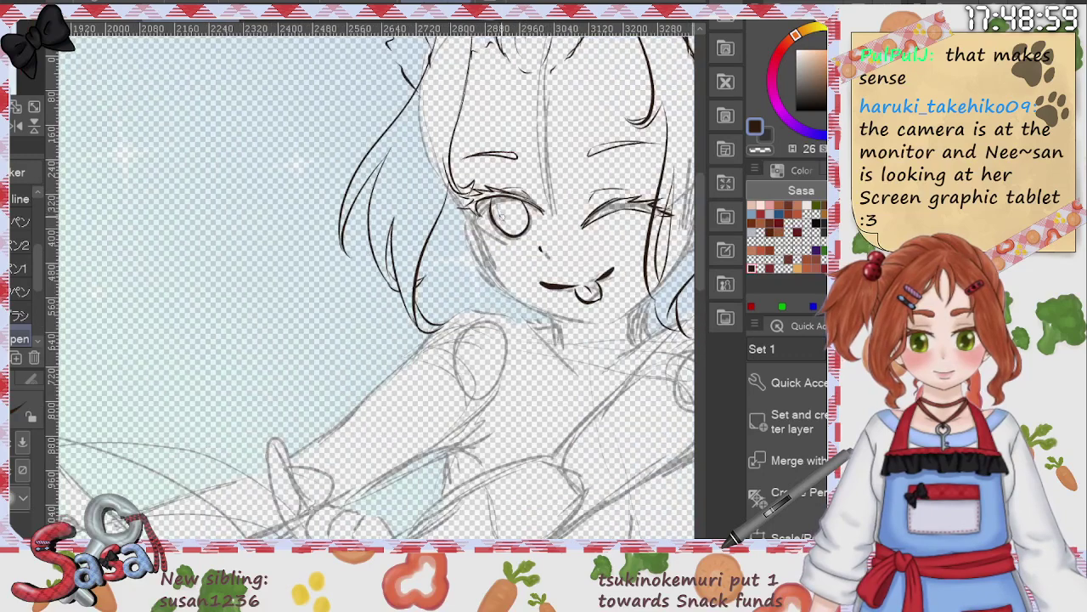
key("p")
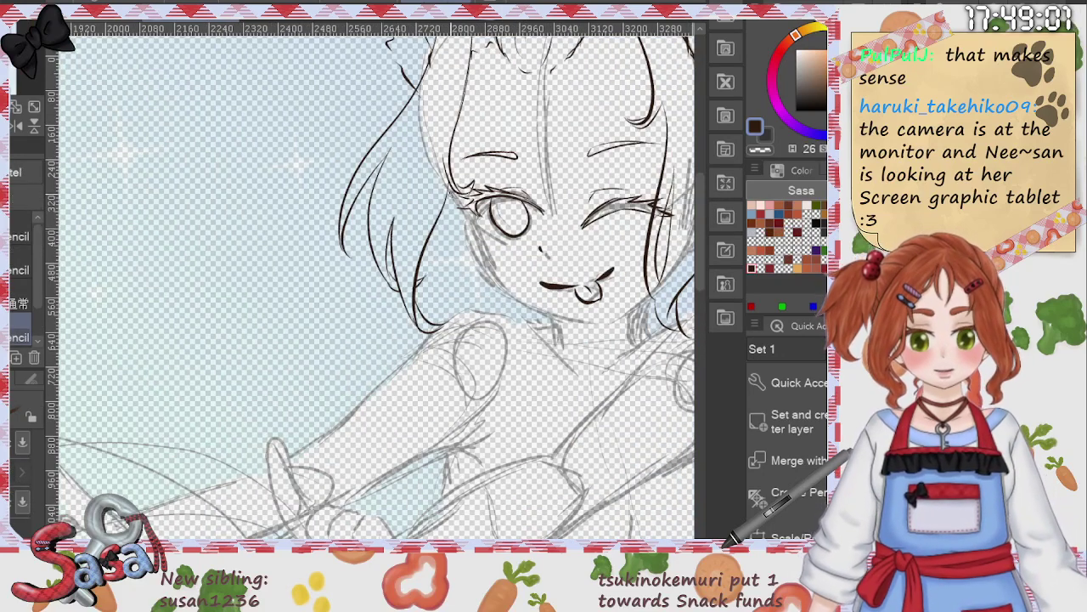
key("p")
mouse_move(453, 189)
left_mouse_down()
mouse_move(478, 247)
mouse_move(542, 301)
left_mouse_up()
key("ctrl+z")
mouse_move(456, 192)
left_mouse_down()
mouse_move(526, 298)
mouse_move(585, 319)
left_mouse_up()
key("ctrl+z")
key("ctrl+z")
mouse_move(449, 183)
left_mouse_down()
mouse_move(486, 256)
mouse_move(586, 319)
mouse_move(658, 279)
left_mouse_up()
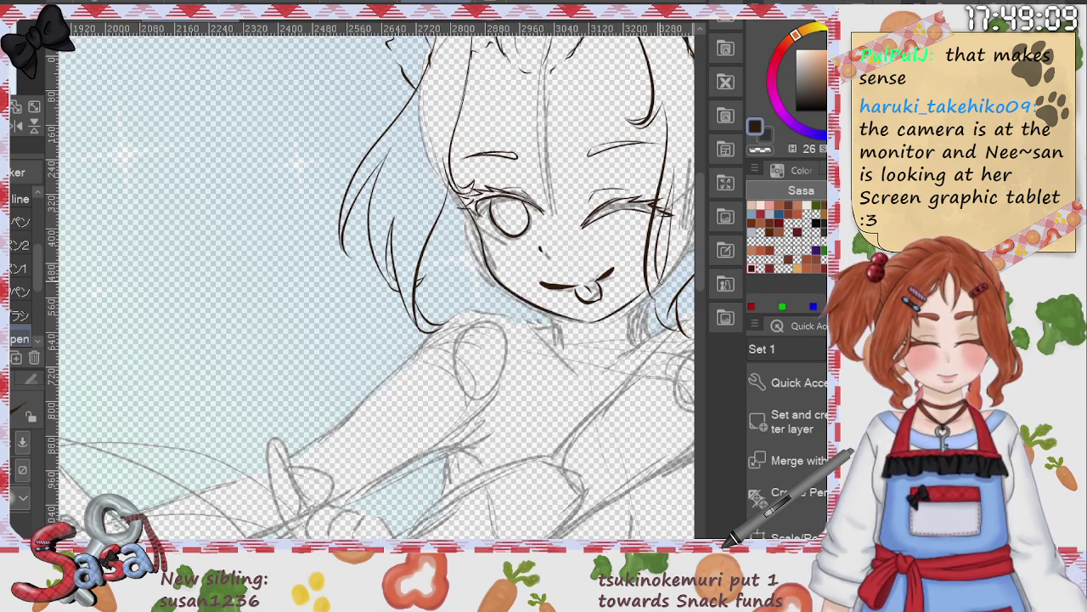
key("ctrl+z")
left_click_drag(593, 323, 668, 271)
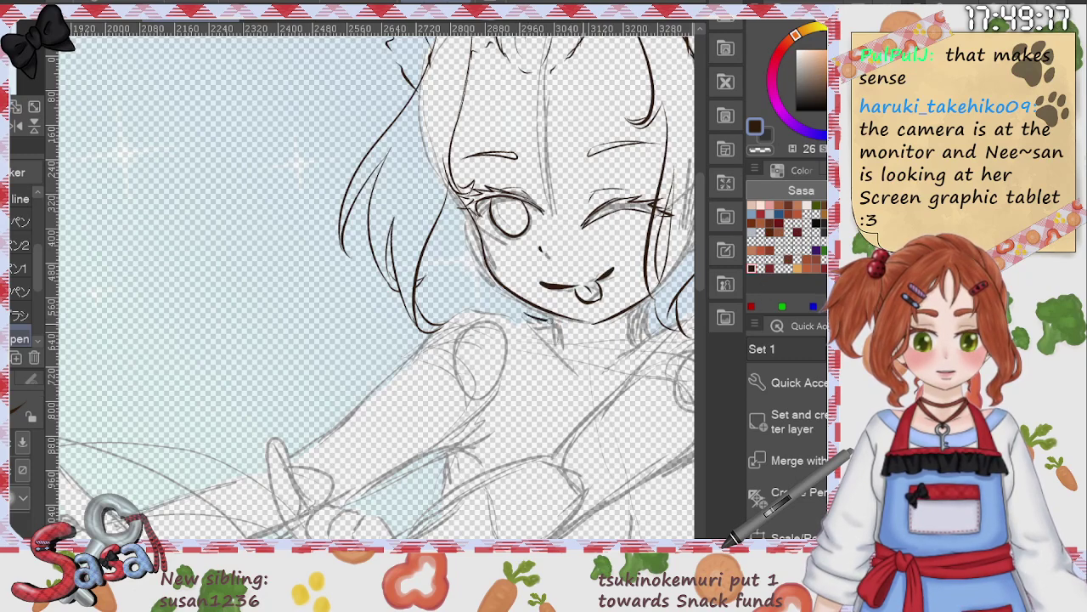
Step: Redraw the chin line until it curves smoothly between the cheeks, then add short strands beneath the jaw on both sides
left_click_drag(548, 321, 656, 307)
key("ctrl+z")
left_click_drag(513, 305, 671, 304)
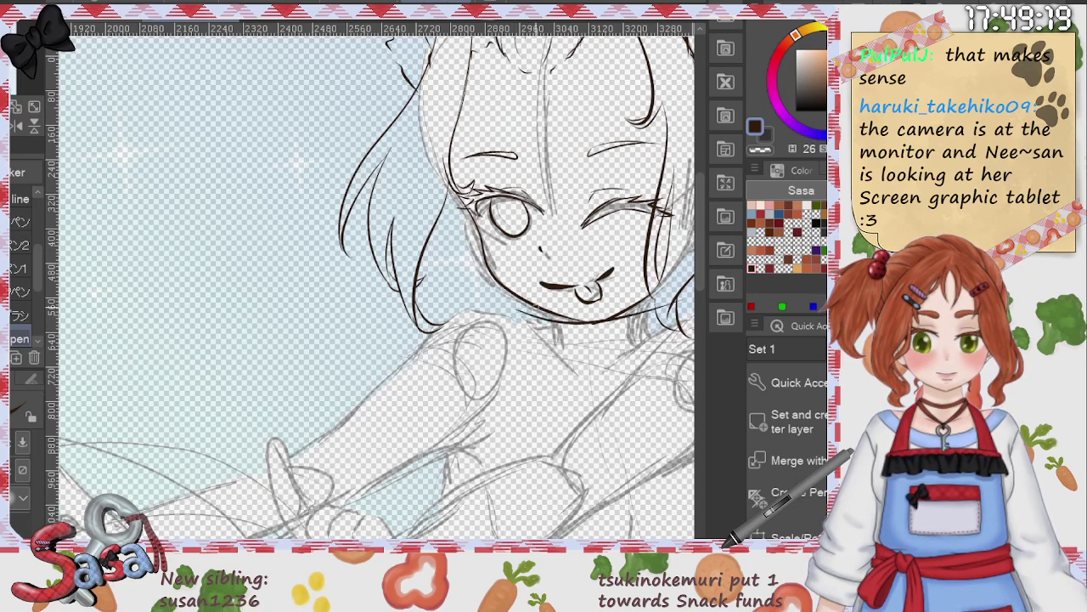
key("ctrl+z")
left_click_drag(521, 305, 676, 290)
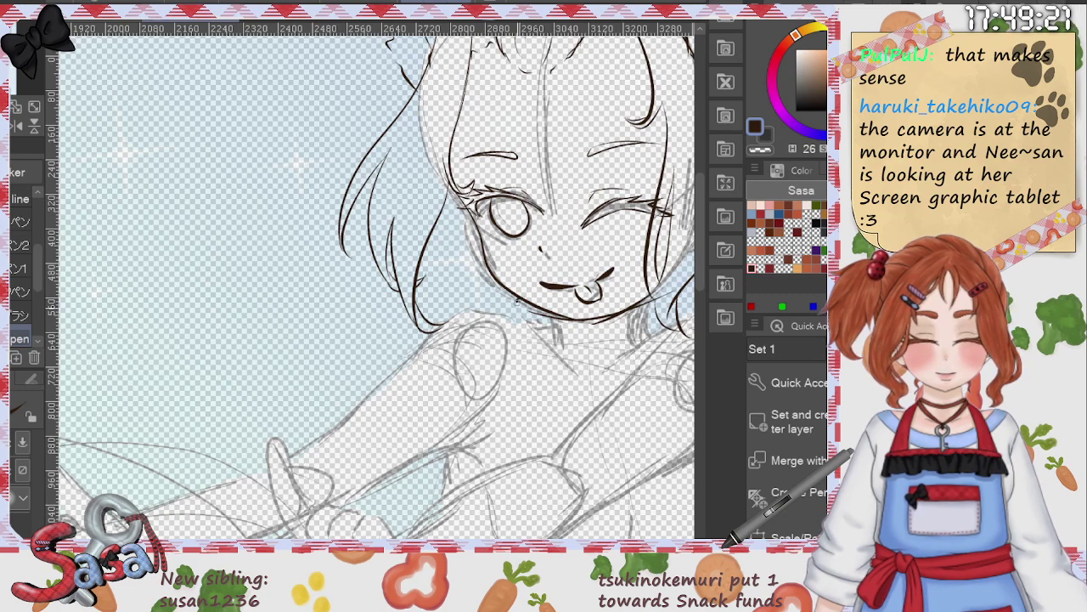
left_click_drag(518, 301, 528, 329)
scroll(482, 281, "right", 5)
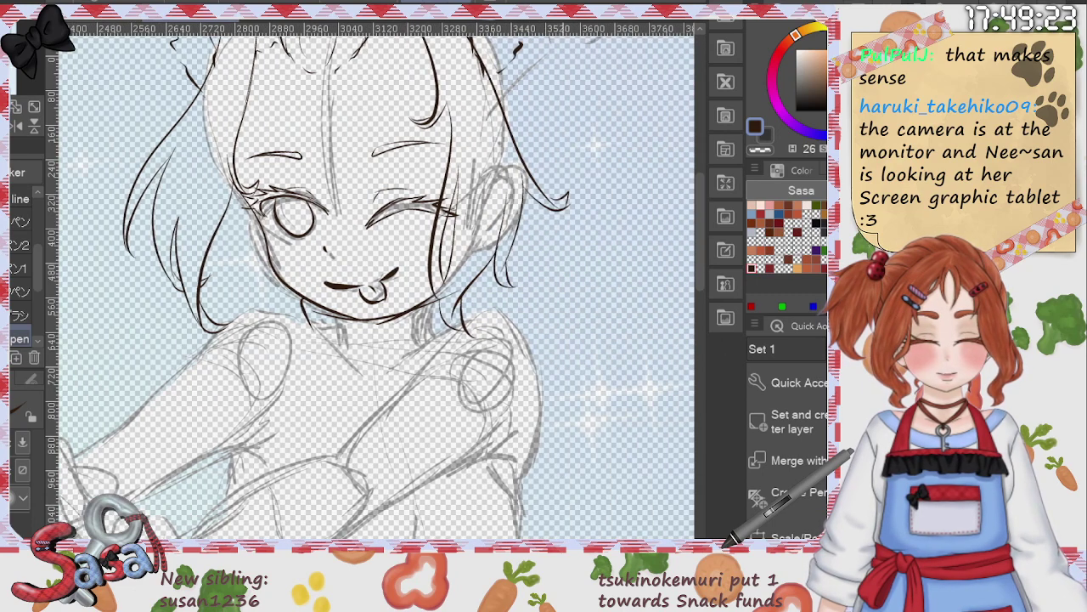
left_click_drag(471, 280, 464, 326)
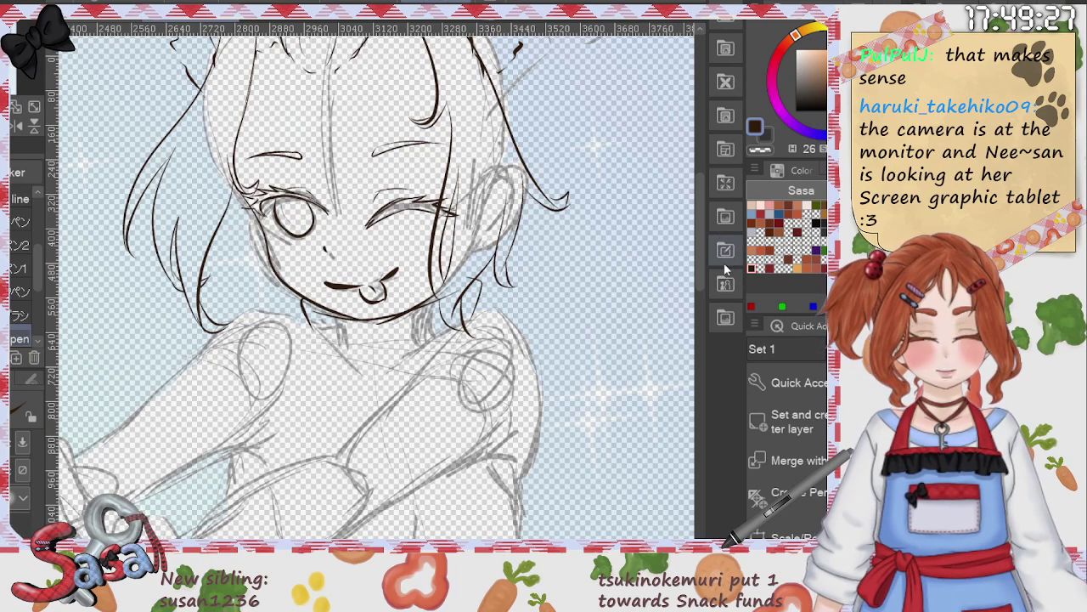
Step: Ink the long outer hair sweep with tapering inner strands on the winking side, plus strands beside the open eye's cheek
left_click_drag(701, 279, 700, 256)
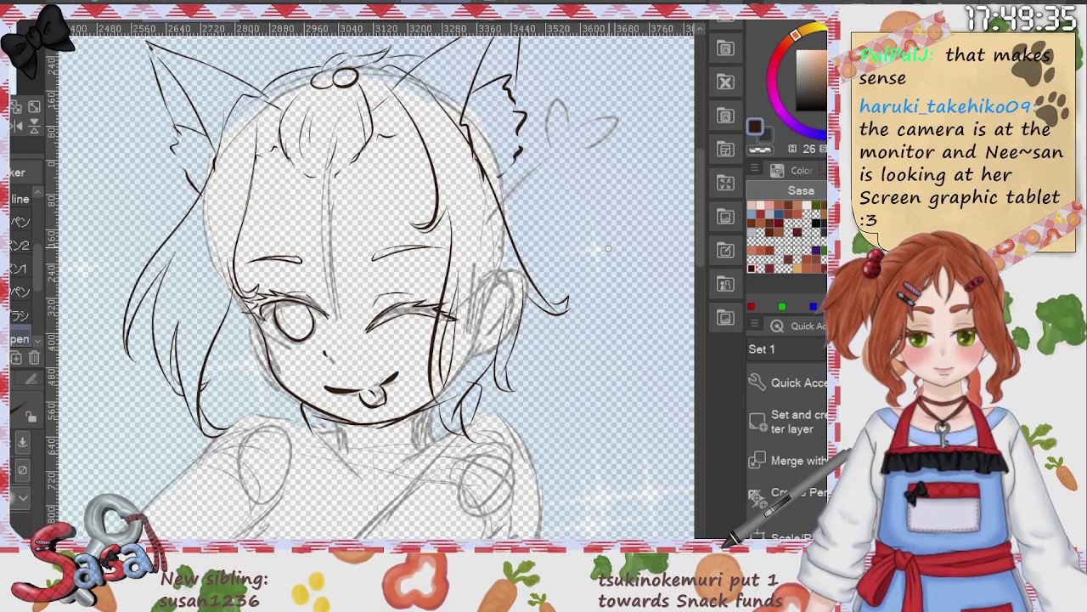
left_click_drag(518, 153, 632, 418)
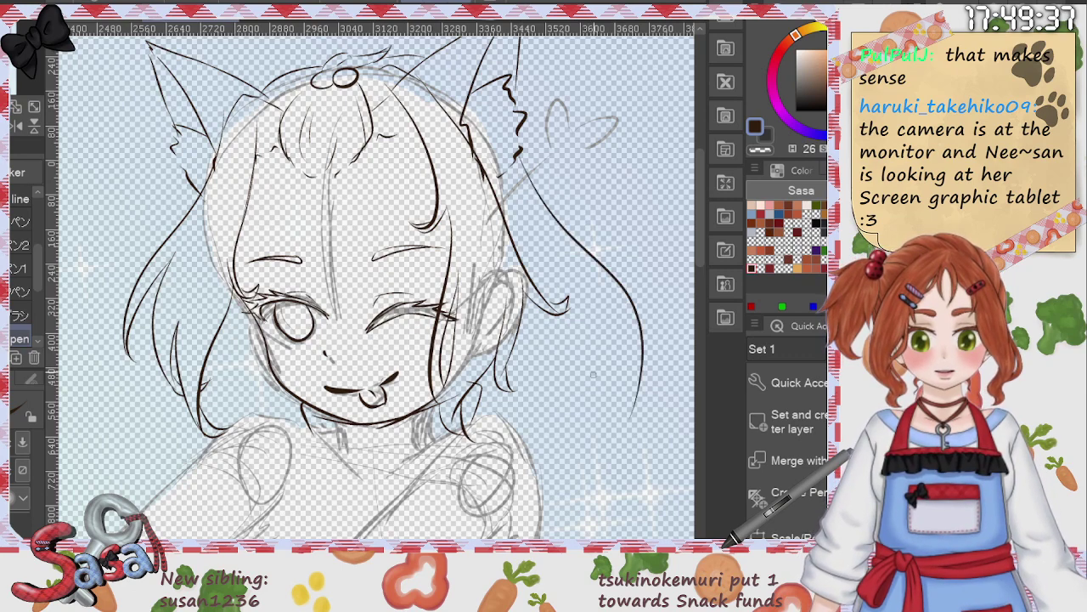
left_click_drag(595, 289, 627, 425)
left_click_drag(592, 285, 612, 423)
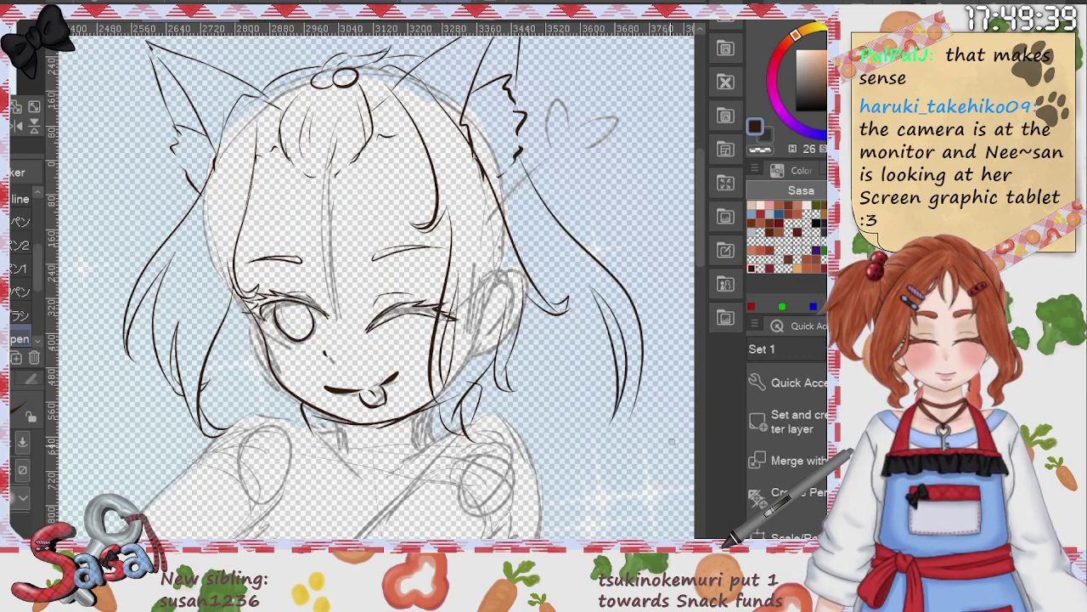
mouse_move(228, 315)
left_mouse_down()
mouse_move(226, 379)
mouse_move(263, 410)
left_mouse_up()
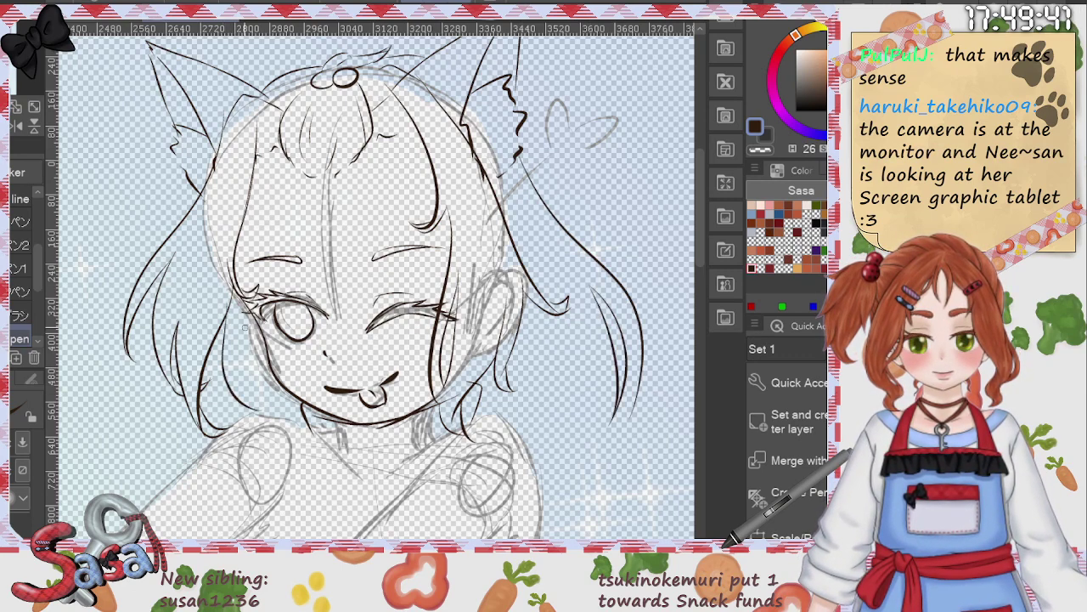
left_click_drag(235, 330, 268, 399)
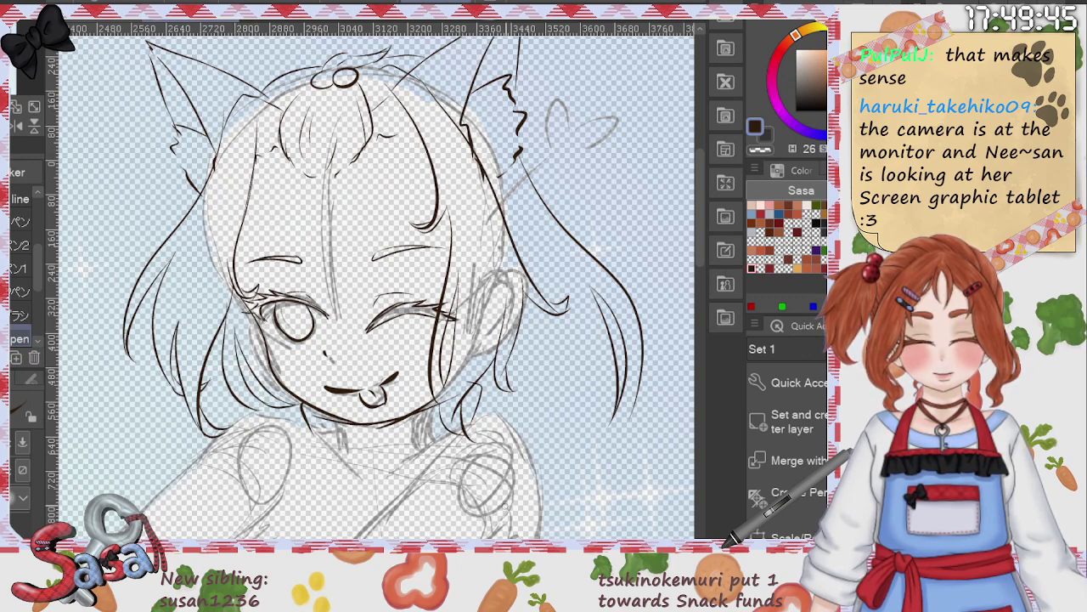
Step: Ink the upper plaits of the long braid hanging beside the winking-side shoulder with short overlapping curved strokes
scroll(706, 311, "right", 4)
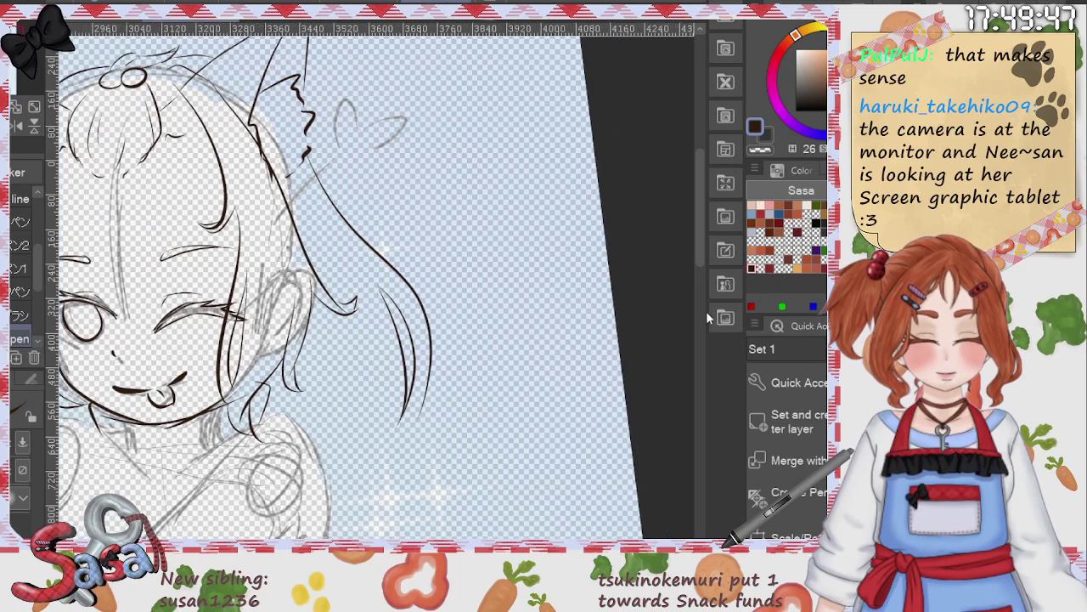
left_click_drag(706, 250, 706, 279)
scroll(586, 350, "down", 2)
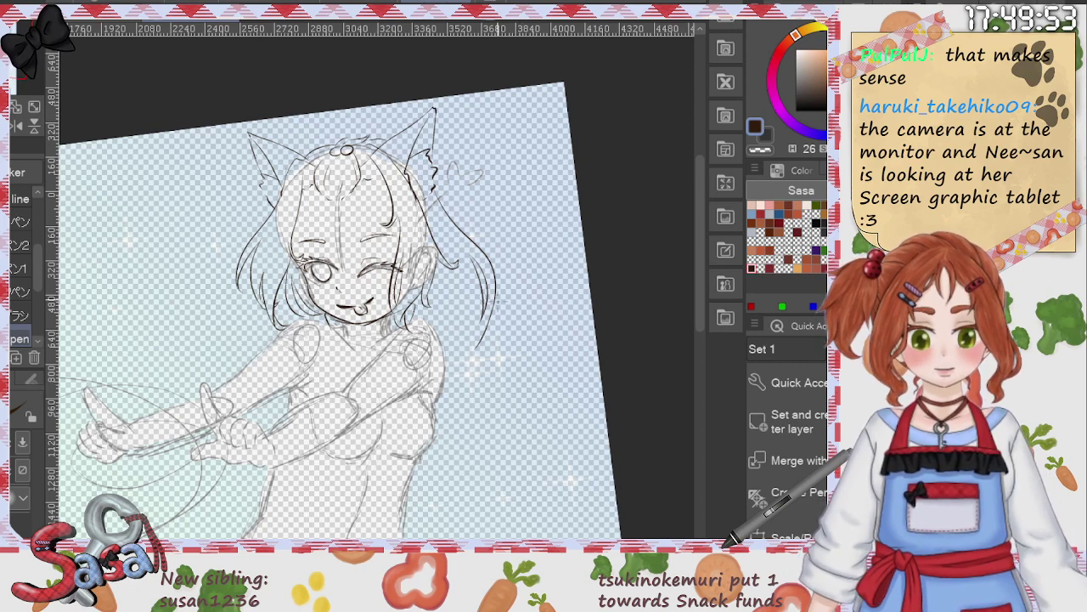
mouse_move(433, 294)
left_mouse_down()
mouse_move(454, 337)
mouse_move(486, 336)
mouse_move(505, 403)
left_mouse_up()
mouse_move(499, 364)
left_mouse_down()
mouse_move(495, 412)
mouse_move(443, 415)
left_mouse_up()
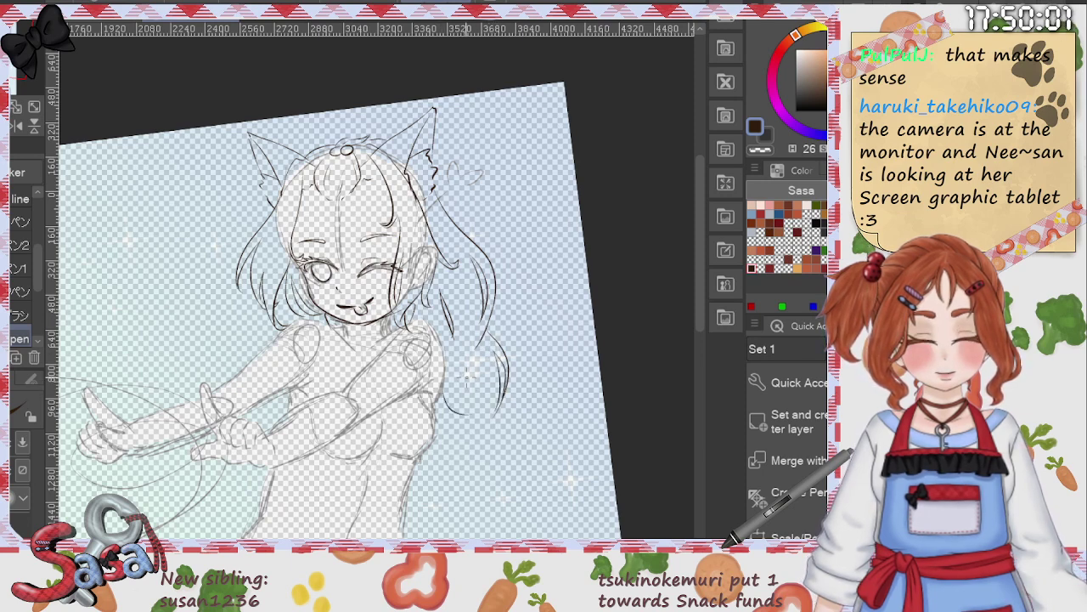
left_click_drag(466, 368, 477, 398)
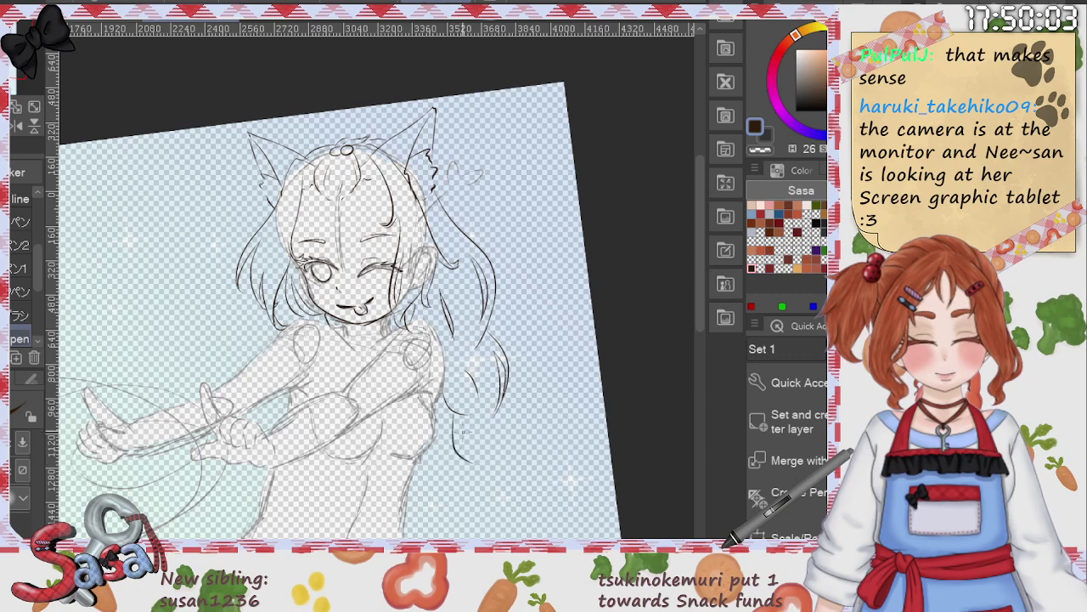
left_click_drag(454, 435, 477, 461)
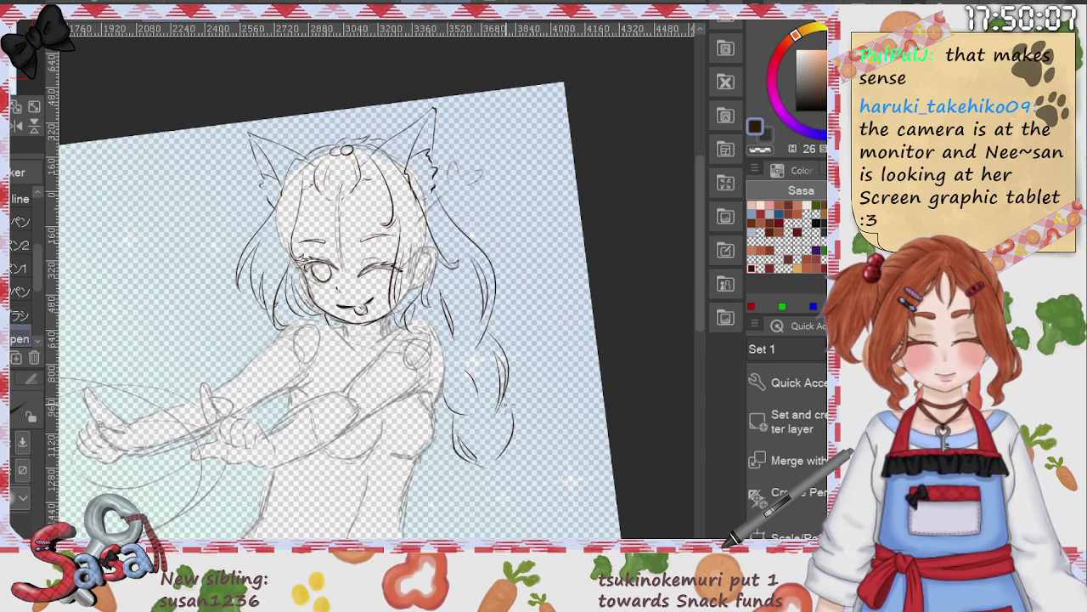
left_click_drag(485, 424, 483, 455)
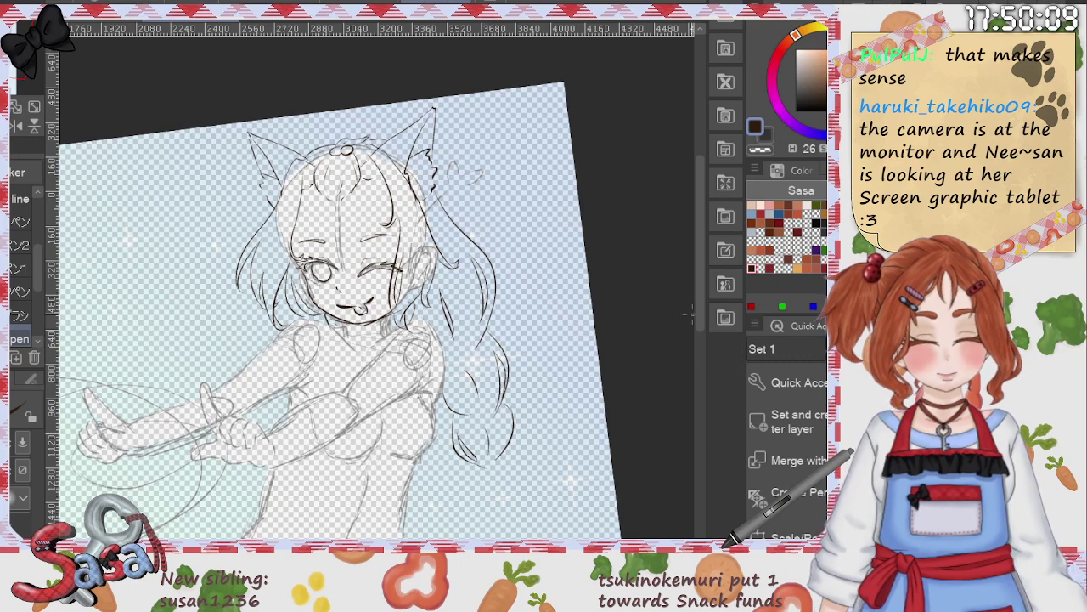
Step: Continue the braid downward beside the waist with smaller interlocking plaits and a flicked stray strand
left_click_drag(696, 315, 696, 384)
mouse_move(464, 269)
left_mouse_down()
mouse_move(464, 307)
mouse_move(513, 292)
left_mouse_up()
mouse_move(510, 254)
left_mouse_down()
mouse_move(522, 287)
mouse_move(457, 350)
left_mouse_up()
mouse_move(461, 304)
left_mouse_down()
mouse_move(454, 329)
mouse_move(501, 339)
left_mouse_up()
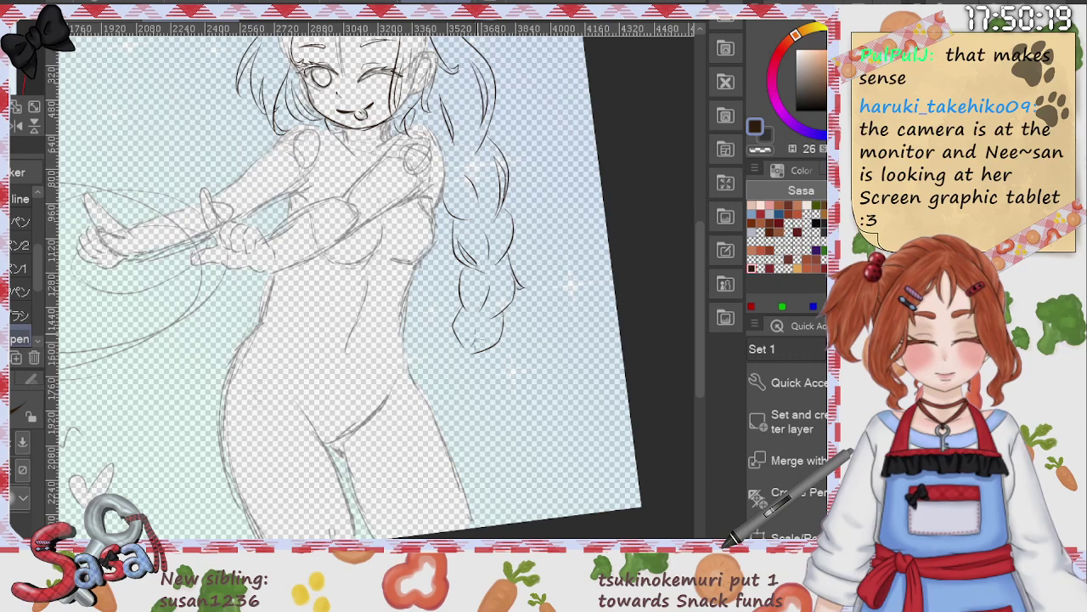
mouse_move(455, 342)
left_mouse_down()
mouse_move(451, 371)
mouse_move(448, 353)
left_mouse_up()
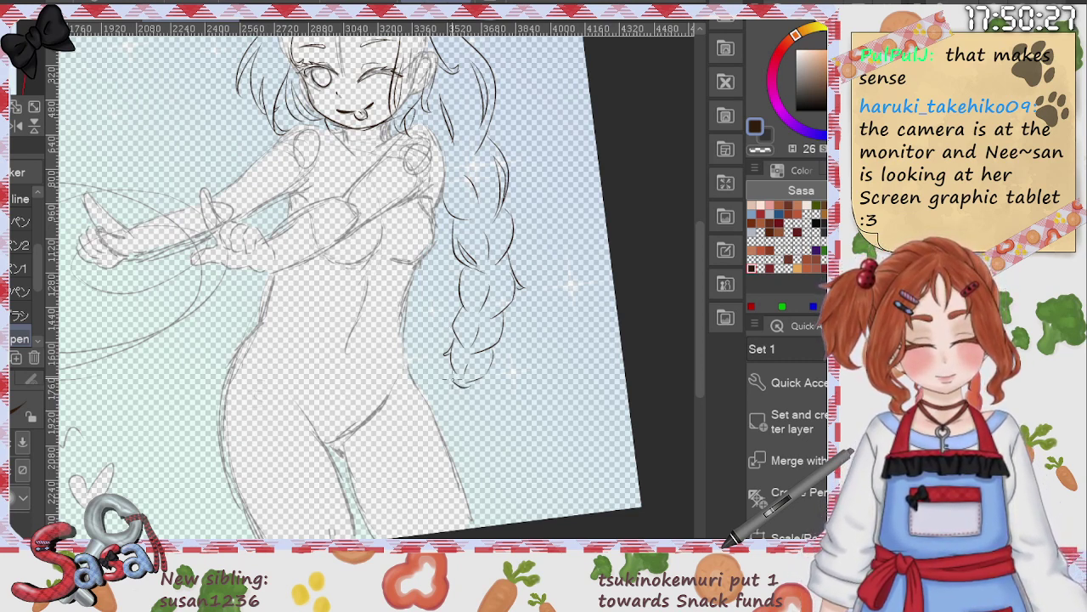
Step: Ink the small tied band at the braid's end and the loose tuft of hair beneath it
mouse_move(452, 379)
left_mouse_down()
mouse_move(488, 391)
mouse_move(474, 398)
left_mouse_up()
mouse_move(468, 395)
left_mouse_down()
mouse_move(487, 405)
mouse_move(441, 394)
mouse_move(433, 418)
mouse_move(469, 411)
mouse_move(454, 448)
left_mouse_up()
key("ctrl+z")
key("ctrl+0")
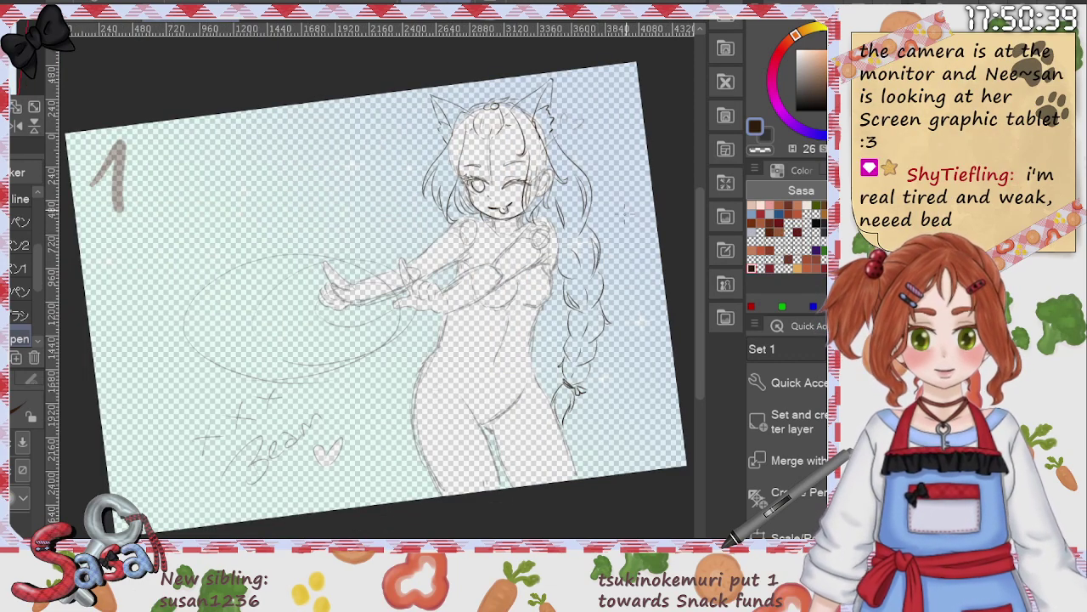
scroll(698, 349, "down", 1)
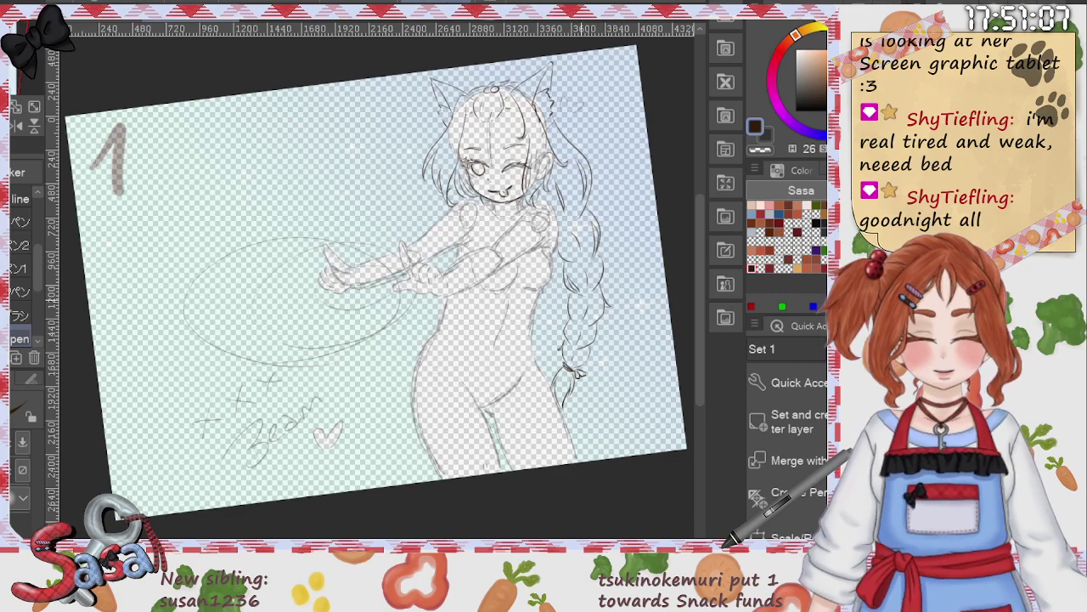
left_click_drag(701, 339, 697, 340)
scroll(665, 308, "up", 1)
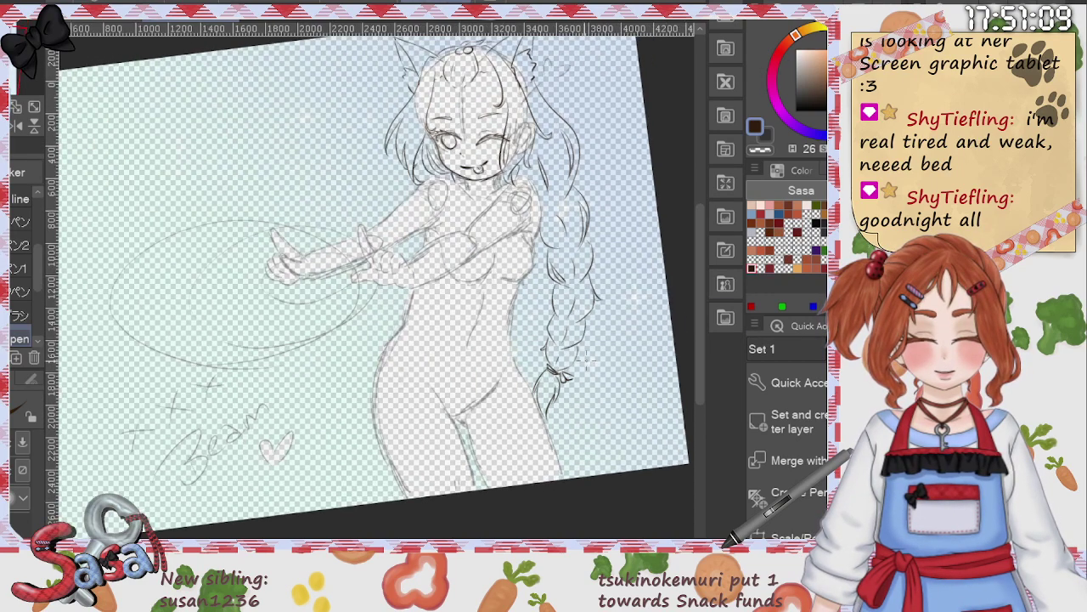
key("p")
key("p")
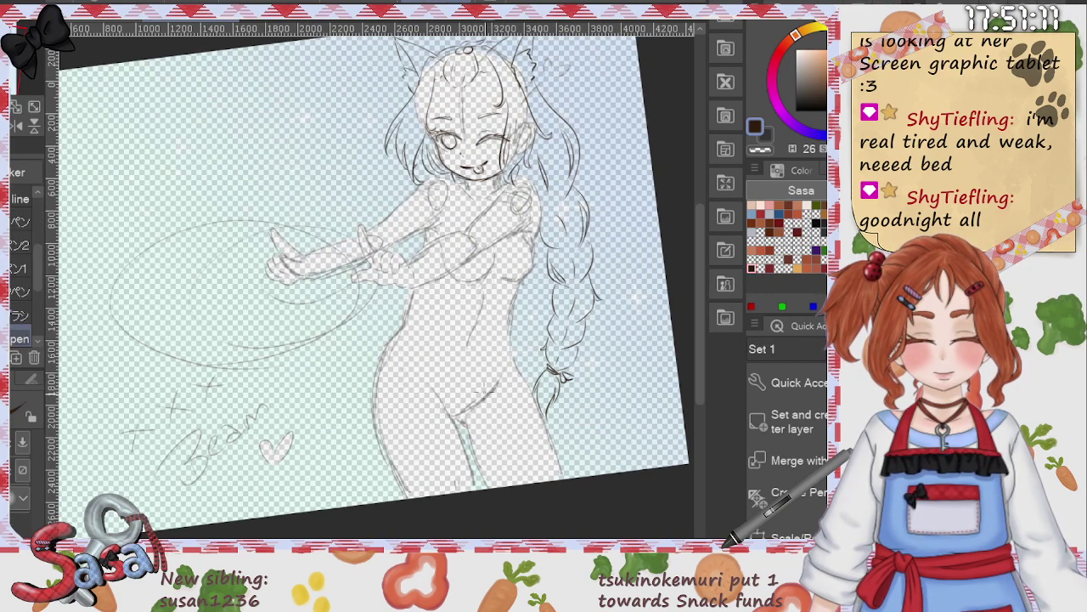
left_click_drag(554, 395, 594, 429)
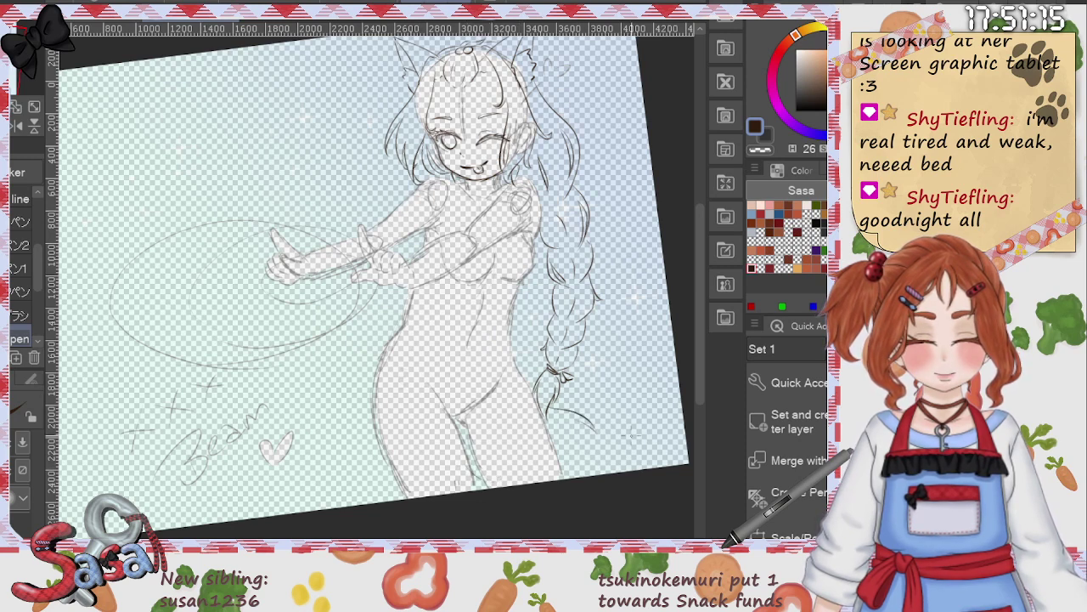
left_click_drag(596, 433, 634, 465)
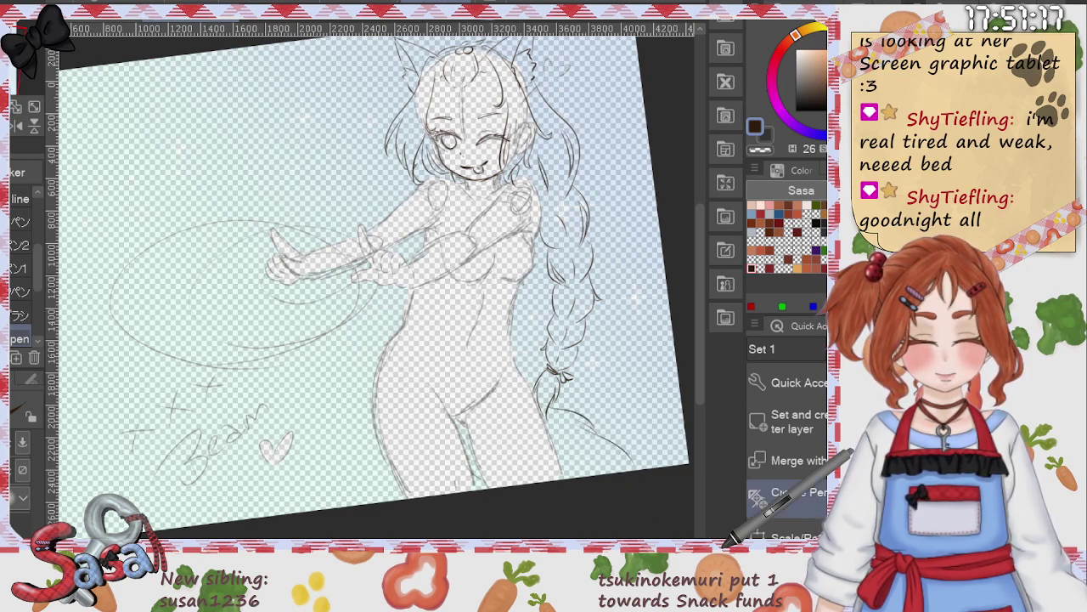
key("ctrl+z")
key("ctrl+z")
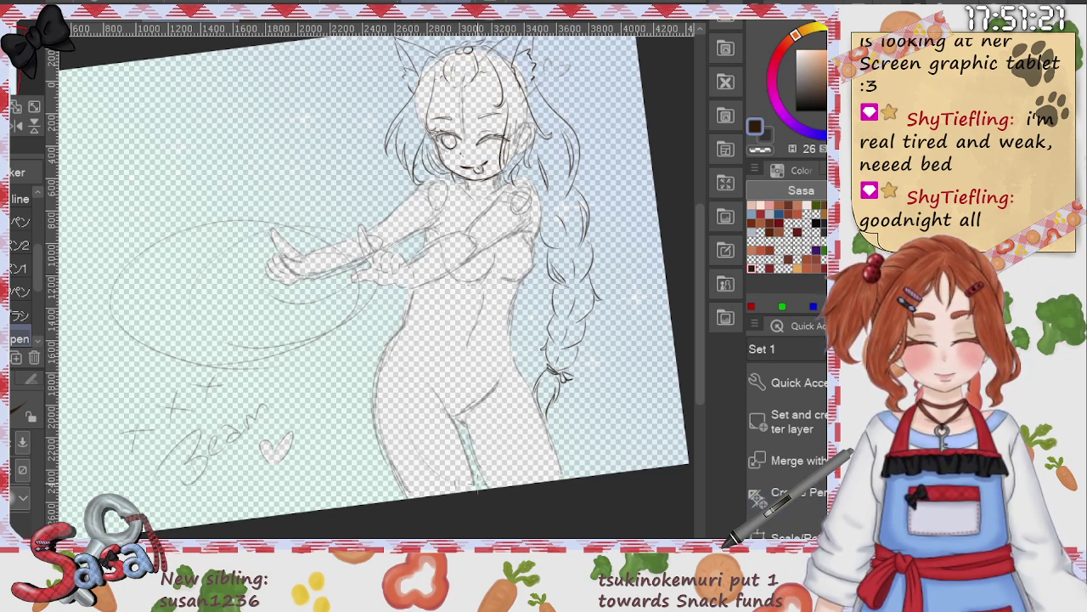
Step: Ink a line across the hip and extend the braid's wavy loose end past the thigh, redoing the hip stroke
left_click_drag(456, 380, 544, 409)
key("ctrl+z")
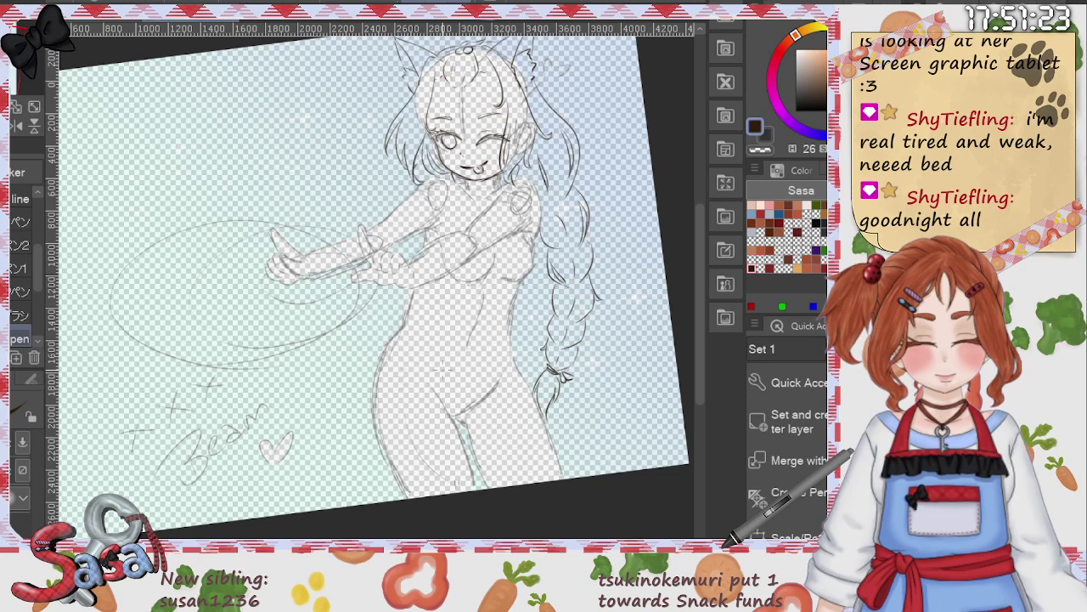
mouse_move(454, 379)
left_mouse_down()
mouse_move(568, 431)
mouse_move(514, 392)
mouse_move(561, 420)
left_mouse_up()
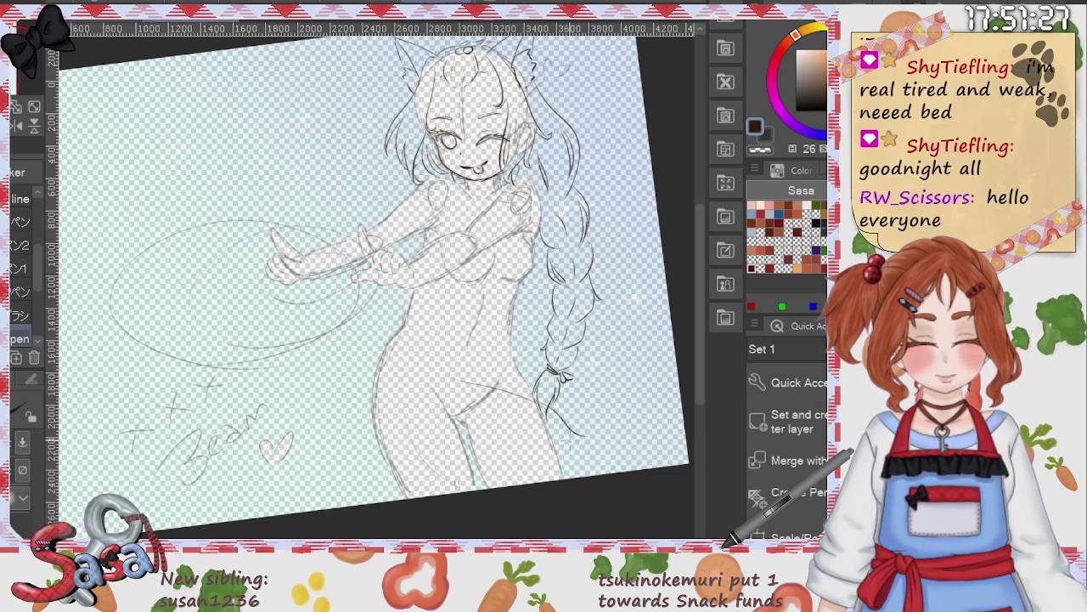
mouse_move(564, 429)
left_mouse_down()
mouse_move(617, 468)
mouse_move(571, 481)
left_mouse_up()
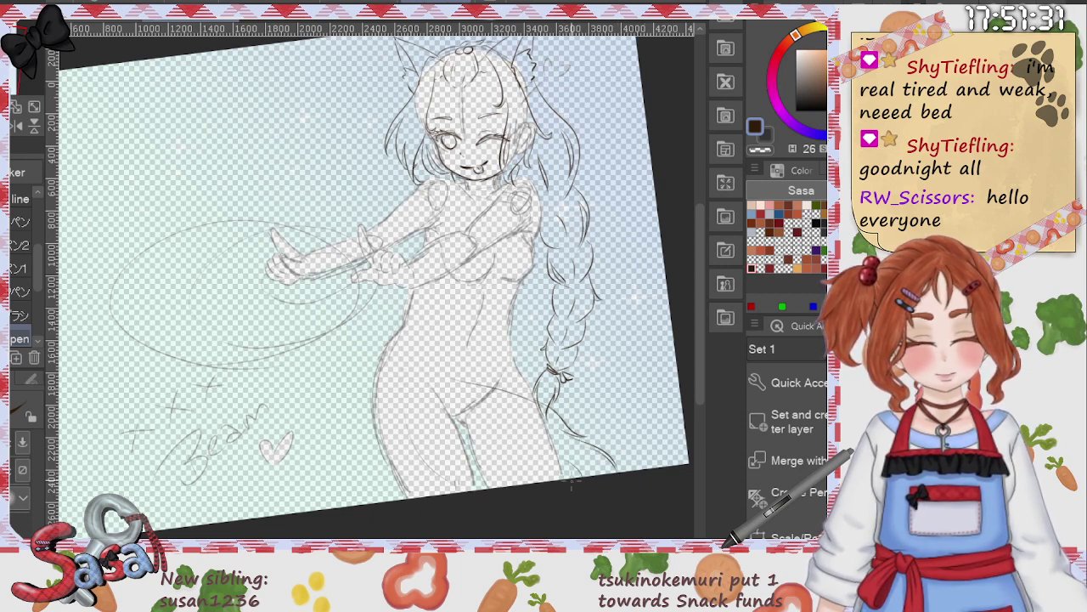
key("e")
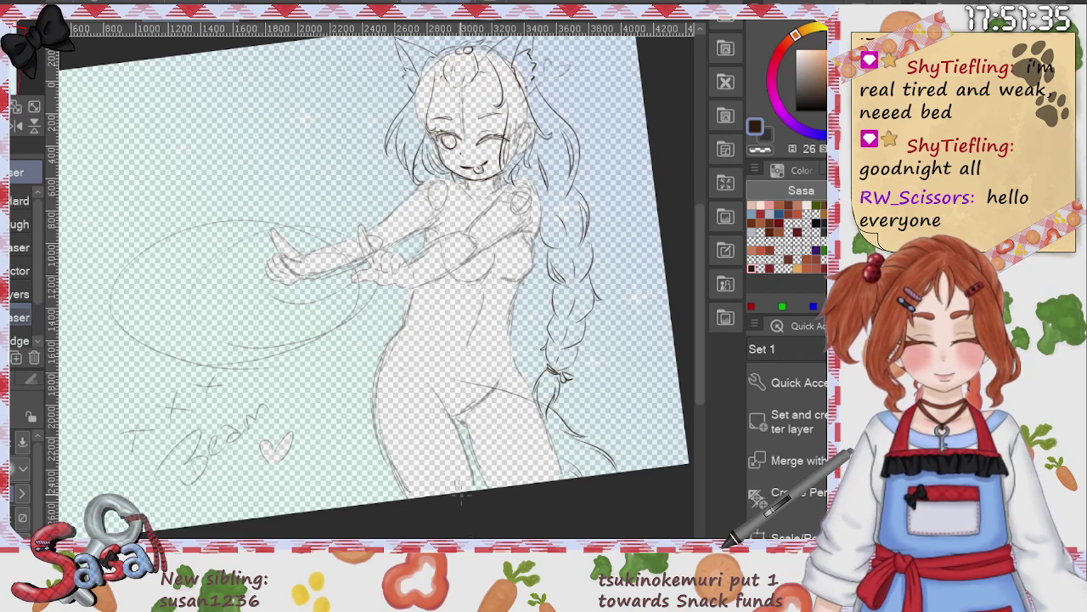
key("p")
Step: Ink the curved lines over the shoulder on the braid side and down its outer upper arm
scroll(697, 275, "up", 2)
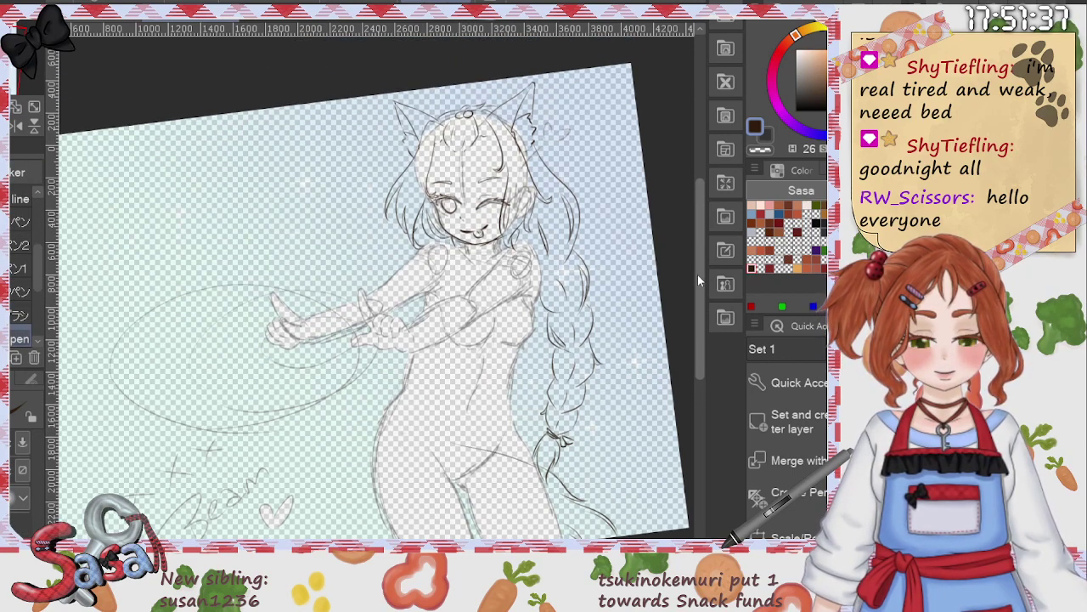
scroll(560, 304, "up", 1)
key("r")
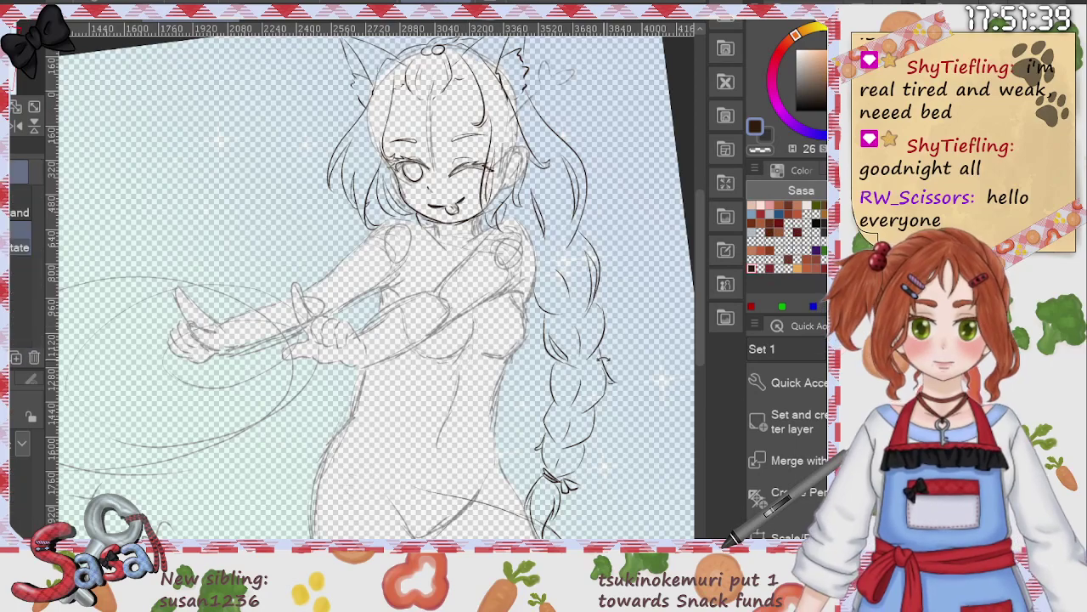
left_click_drag(604, 361, 615, 290)
key("p")
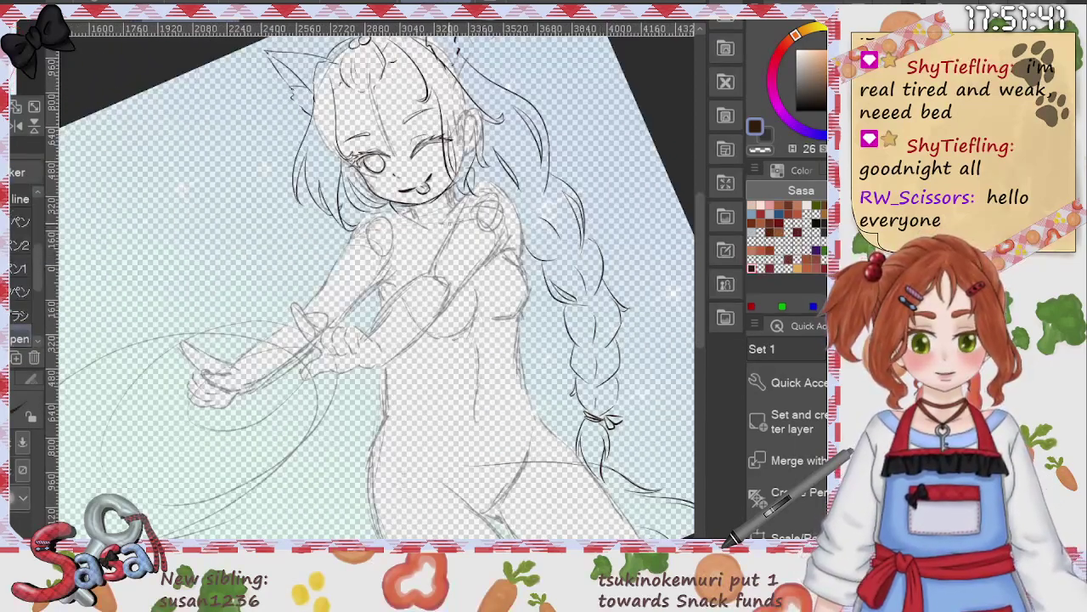
mouse_move(454, 222)
left_mouse_down()
mouse_move(500, 215)
mouse_move(461, 205)
mouse_move(500, 189)
left_mouse_up()
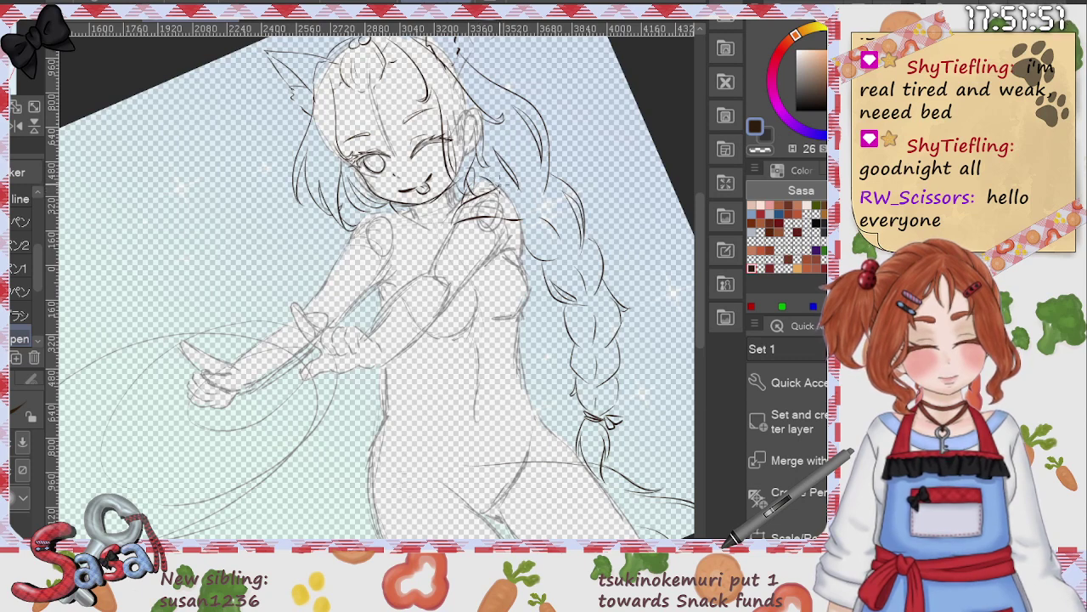
left_click_drag(508, 173, 536, 204)
left_click_drag(539, 204, 527, 219)
key("ctrl+z")
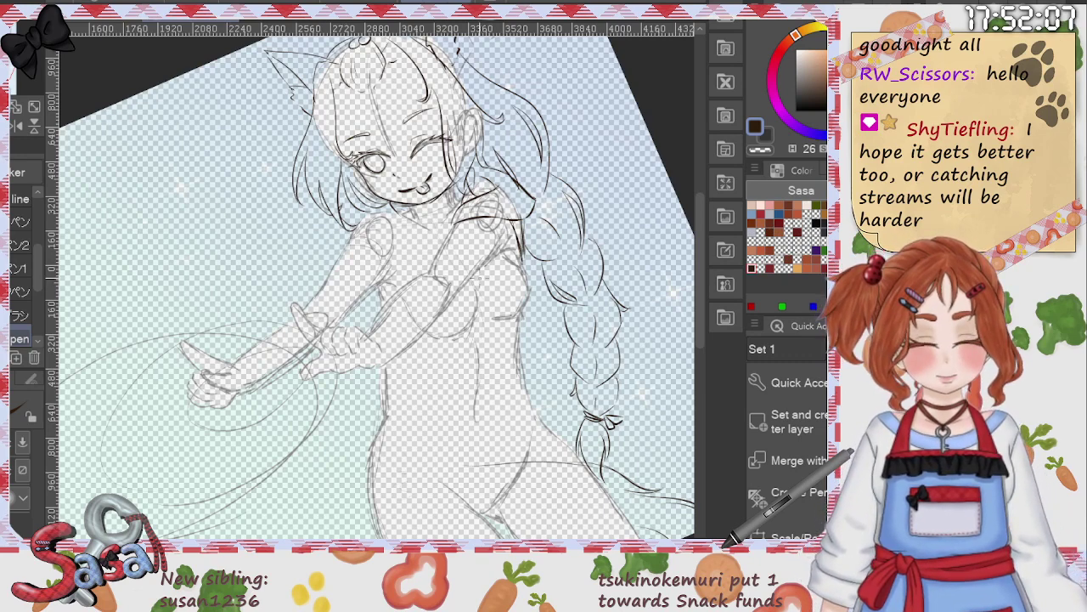
Step: Ink a narrow pointed strand hanging beside the chest below the braid-side shoulder, redoing its strokes
left_click_drag(482, 255, 531, 319)
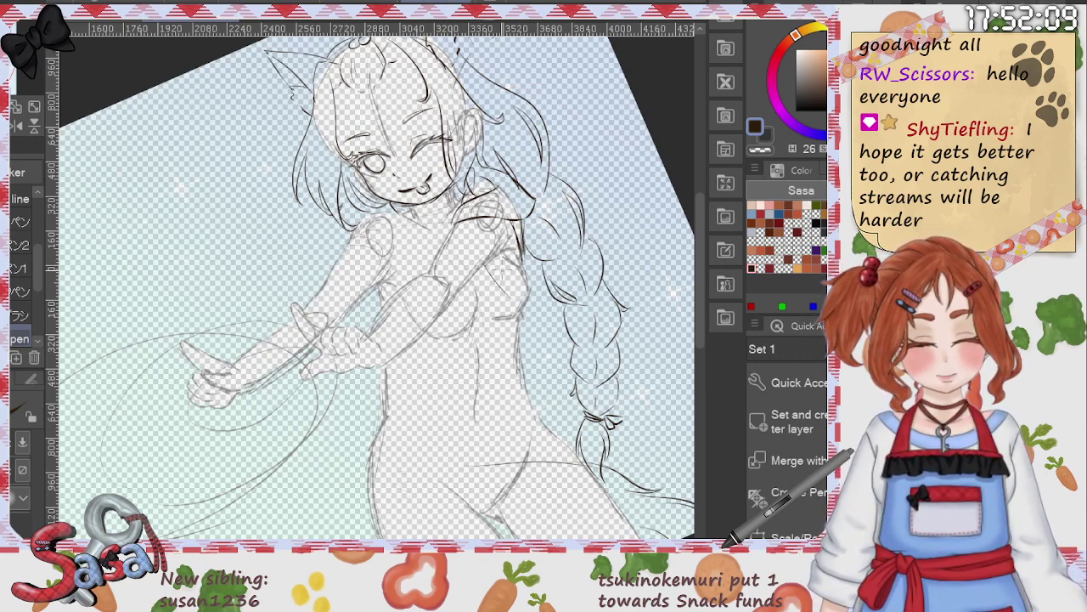
left_click_drag(502, 271, 510, 300)
key("ctrl+z")
left_click_drag(492, 260, 511, 332)
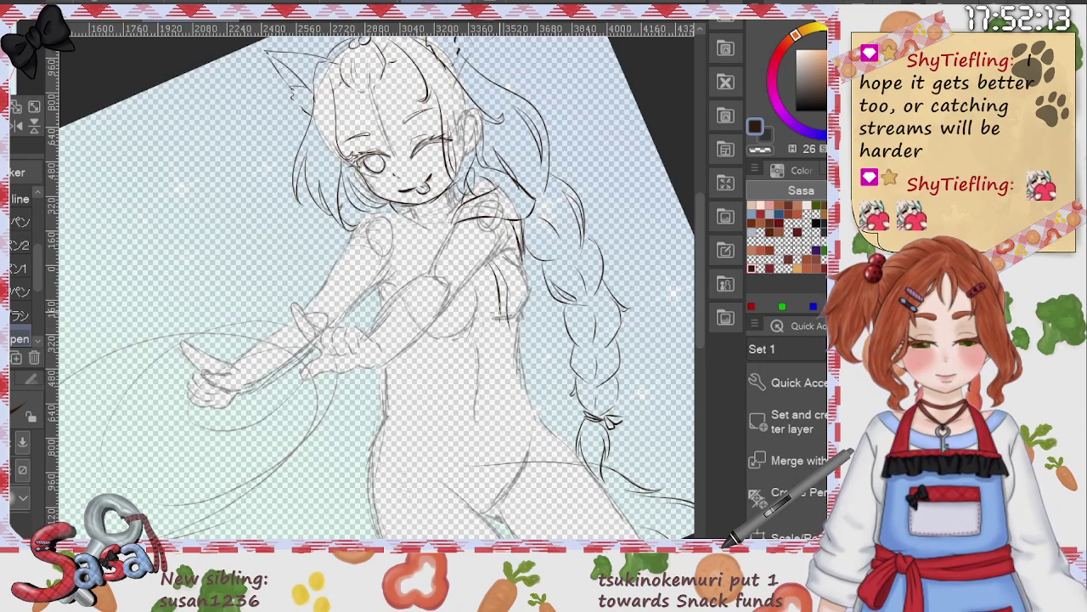
key("ctrl+z")
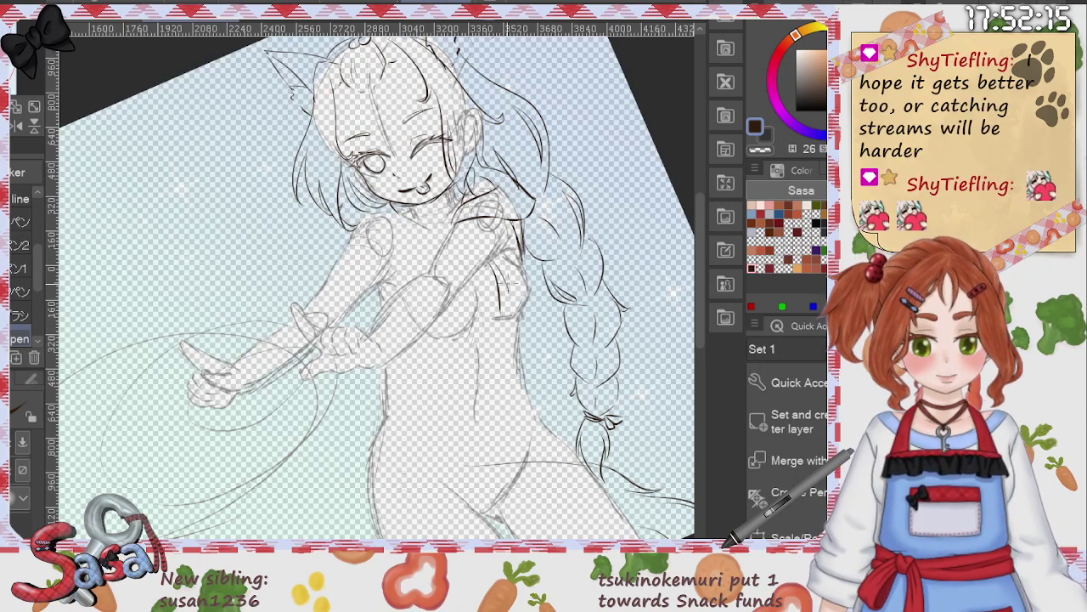
mouse_move(510, 332)
left_mouse_down()
mouse_move(508, 318)
mouse_move(504, 354)
mouse_move(510, 331)
left_mouse_up()
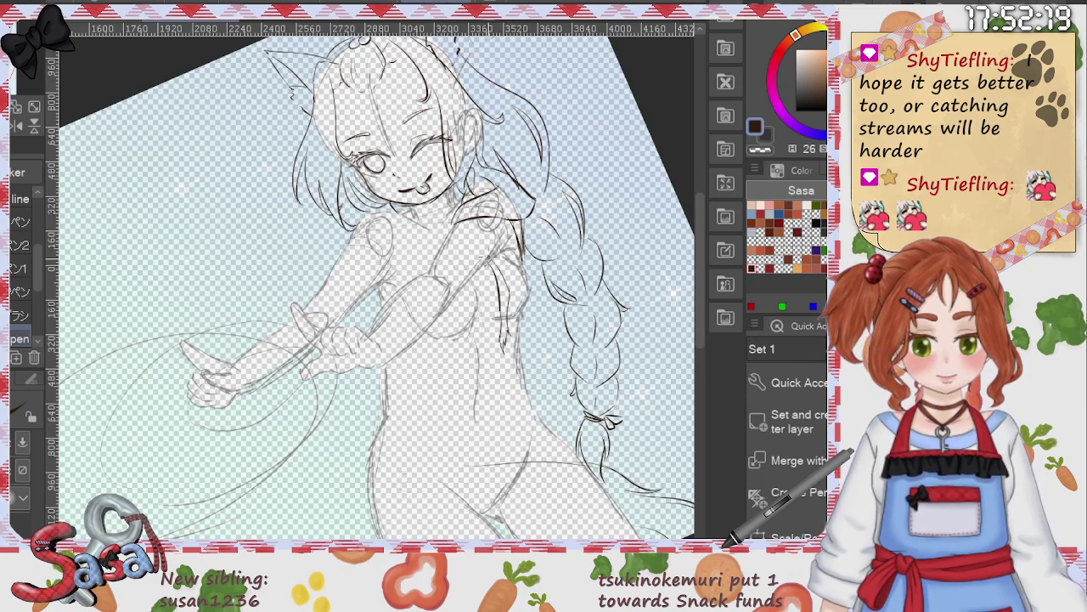
mouse_move(489, 259)
left_mouse_down()
mouse_move(567, 392)
mouse_move(494, 418)
left_mouse_up()
key("ctrl+z")
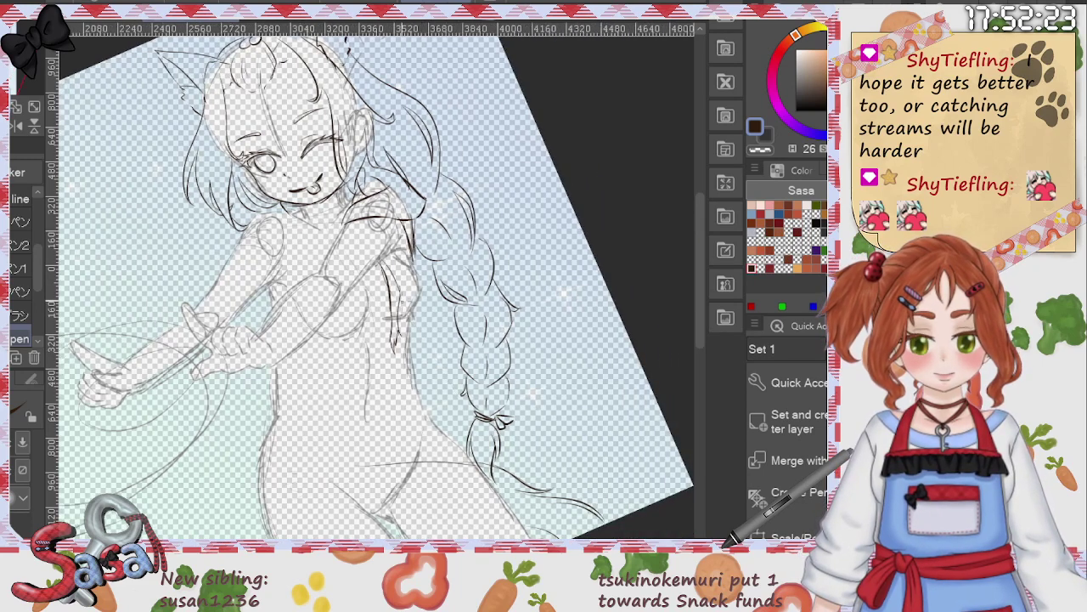
Step: Ink a long line curving from the side of the chest past the waist and a second diagonal line running to the braid's tied end
mouse_move(405, 311)
left_mouse_down()
mouse_move(451, 396)
mouse_move(456, 444)
left_mouse_up()
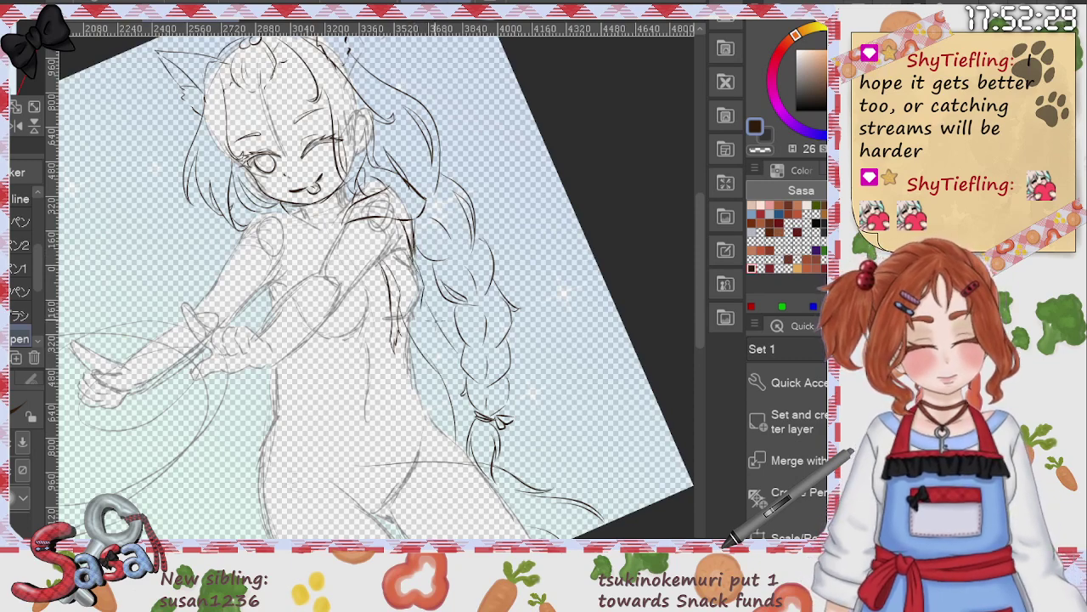
left_click_drag(417, 293, 476, 363)
left_click_drag(433, 326, 497, 394)
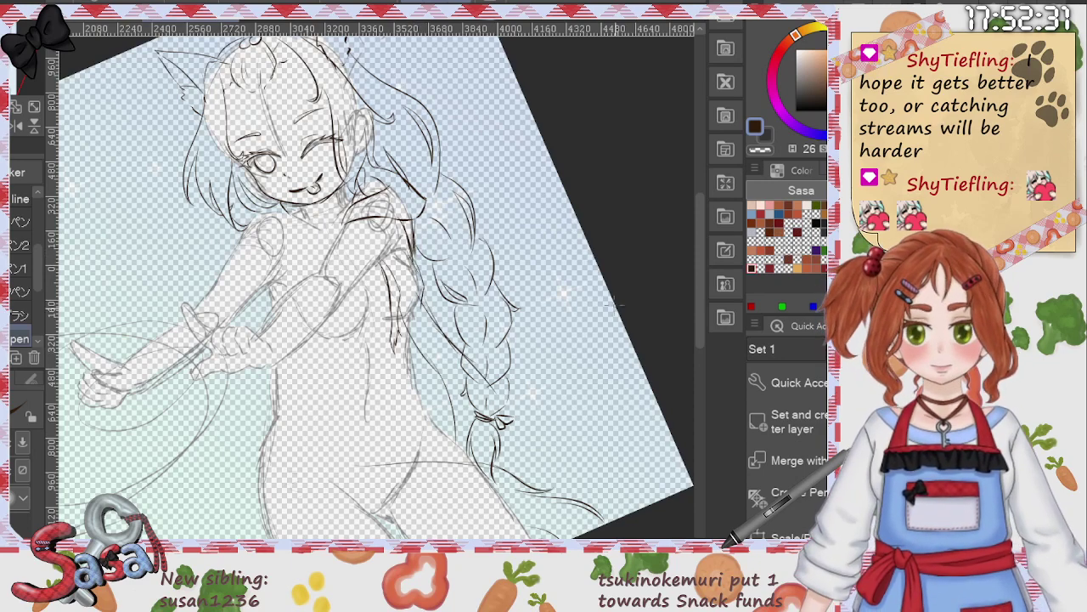
Step: Extend the diagonal line below the braid's tie down to its wavy loose end and reinforce the part beside the braid
left_click_drag(702, 326, 715, 383)
mouse_move(453, 210)
left_mouse_down()
mouse_move(455, 239)
mouse_move(526, 264)
left_mouse_up()
left_click_drag(509, 223, 533, 324)
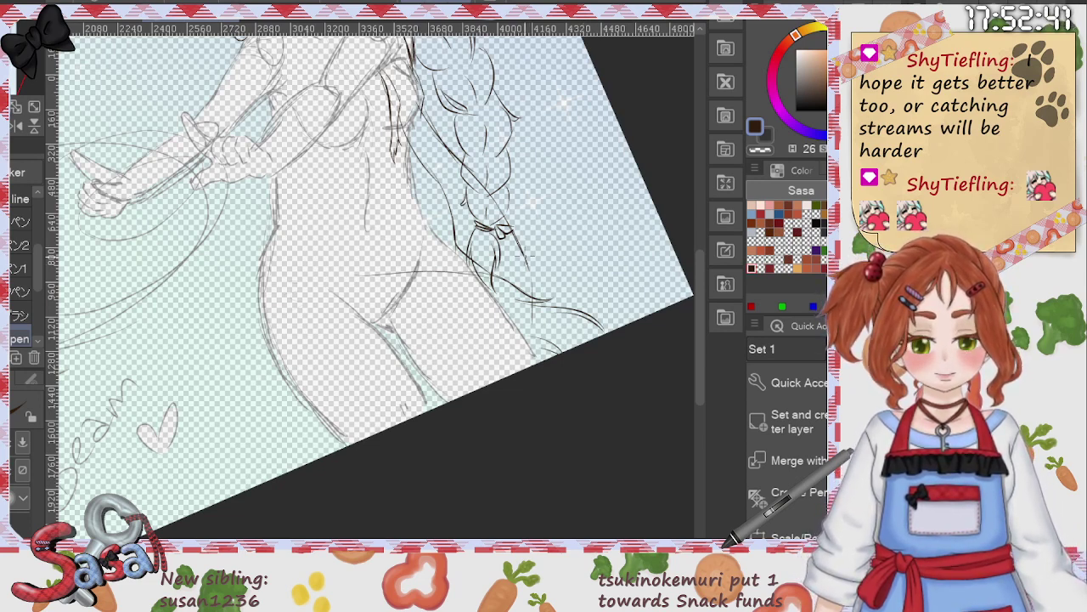
left_click_drag(525, 256, 538, 296)
left_click_drag(700, 343, 696, 303)
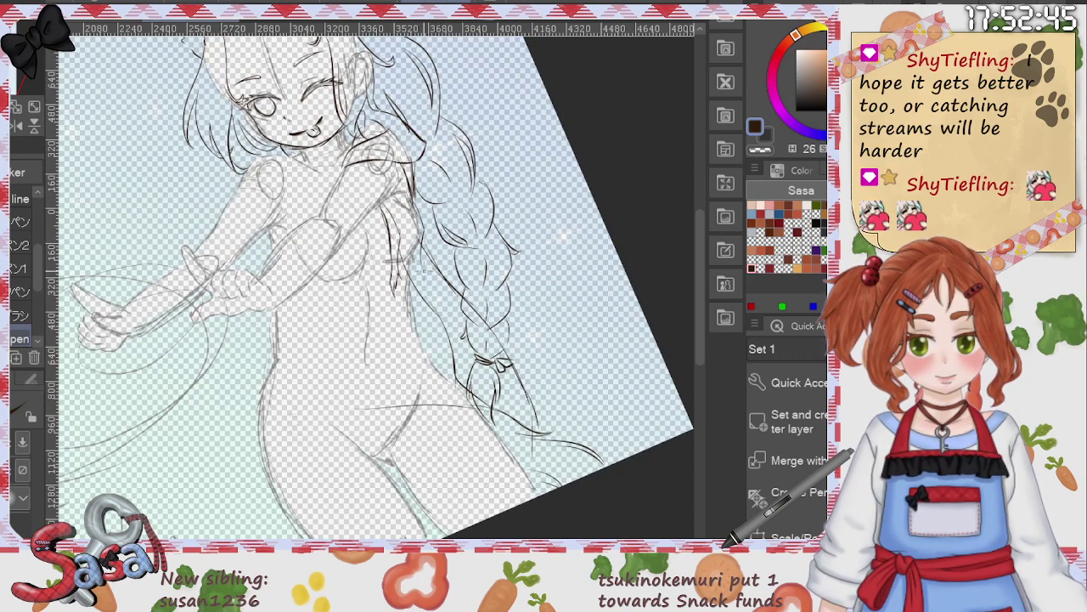
left_click_drag(431, 268, 510, 343)
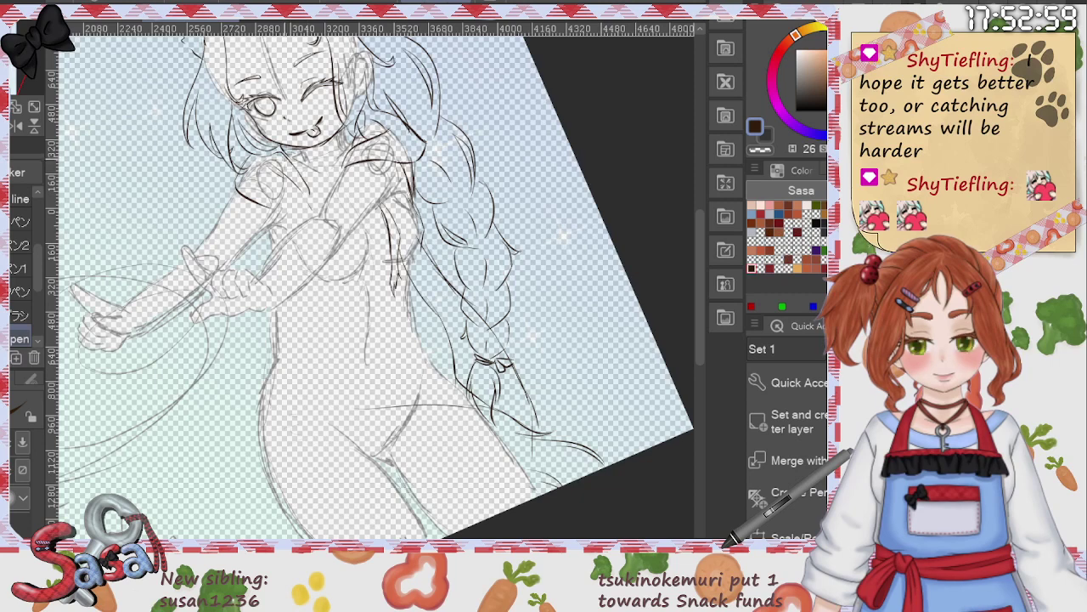
Step: Ink the curved shoulder contour on the side away from the braid, with a collar line down from the neck and a short chest stroke
mouse_move(251, 155)
left_mouse_down()
mouse_move(245, 202)
mouse_move(307, 232)
left_mouse_up()
left_click_drag(306, 185, 315, 207)
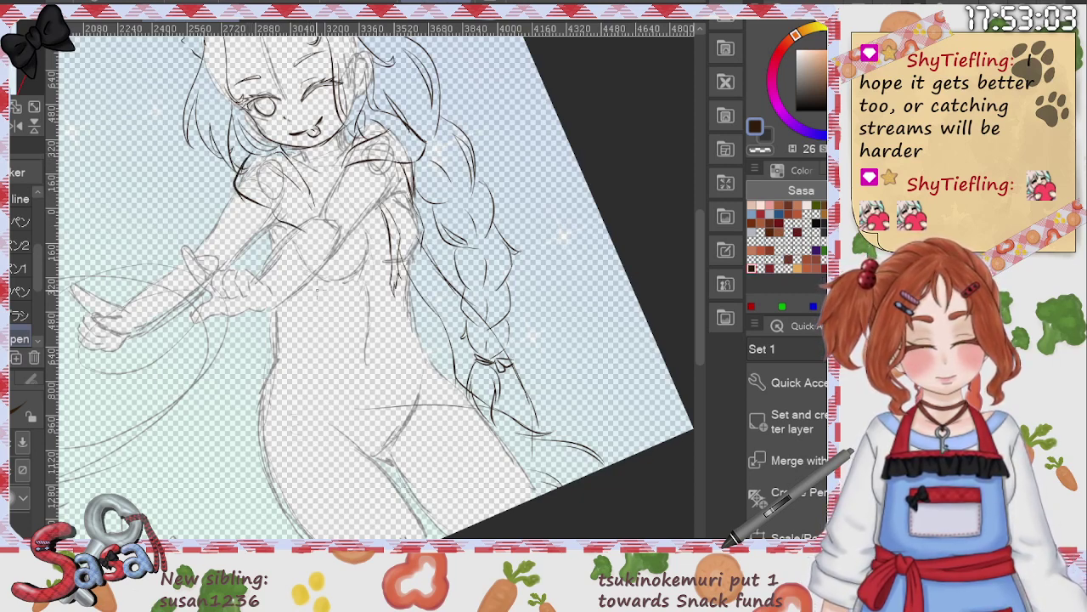
left_click_drag(329, 246, 328, 280)
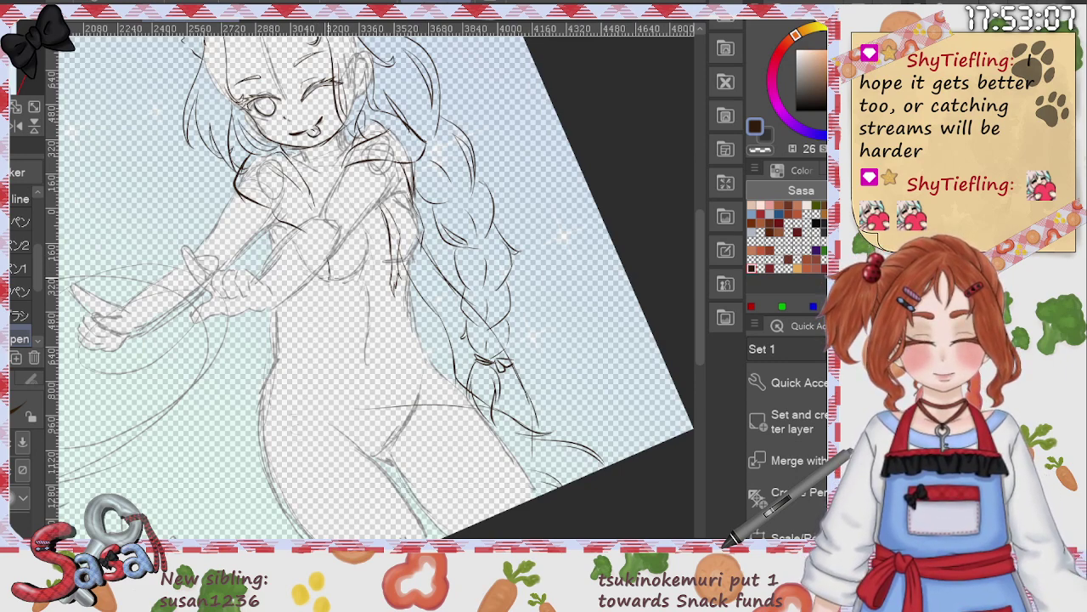
Step: Ink a thin vertical clothing line from below the chest down the torso, redoing the misplaced stroke
left_click_drag(329, 278, 301, 339)
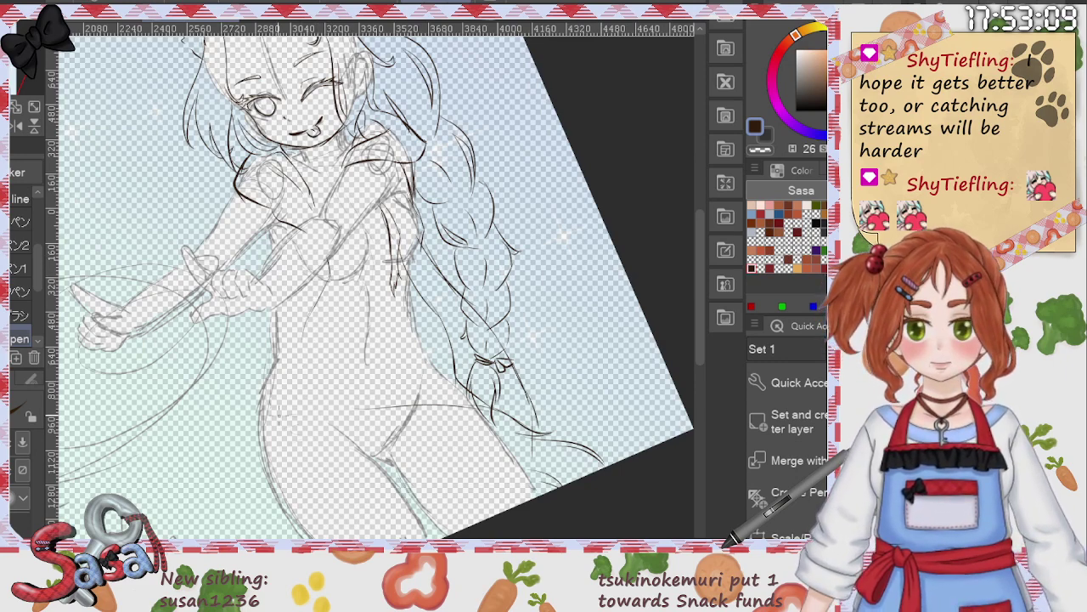
left_click_drag(330, 277, 320, 338)
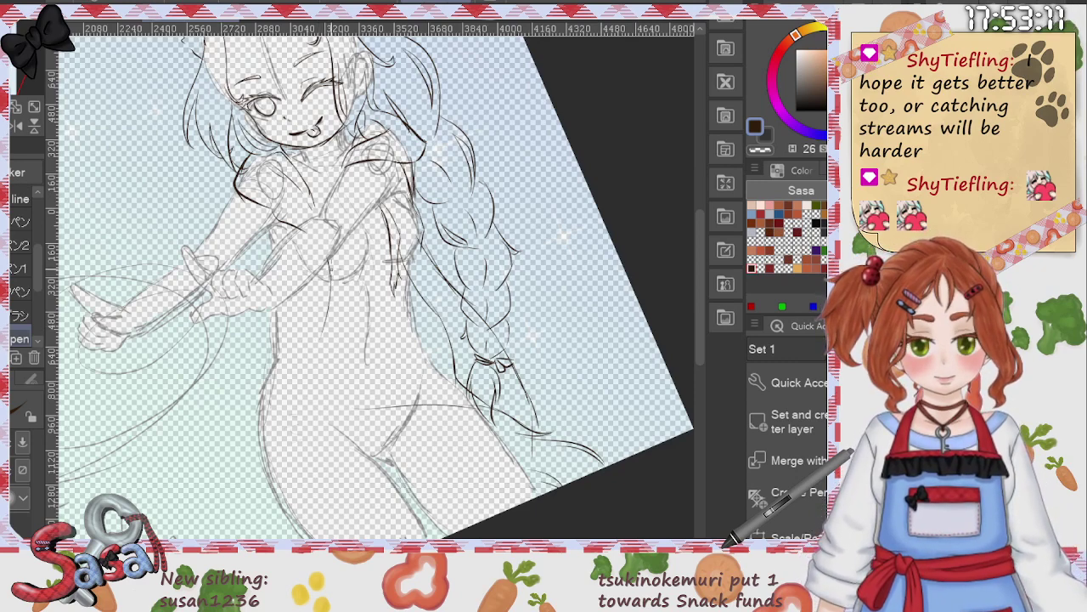
key("ctrl+z")
left_click_drag(325, 288, 324, 404)
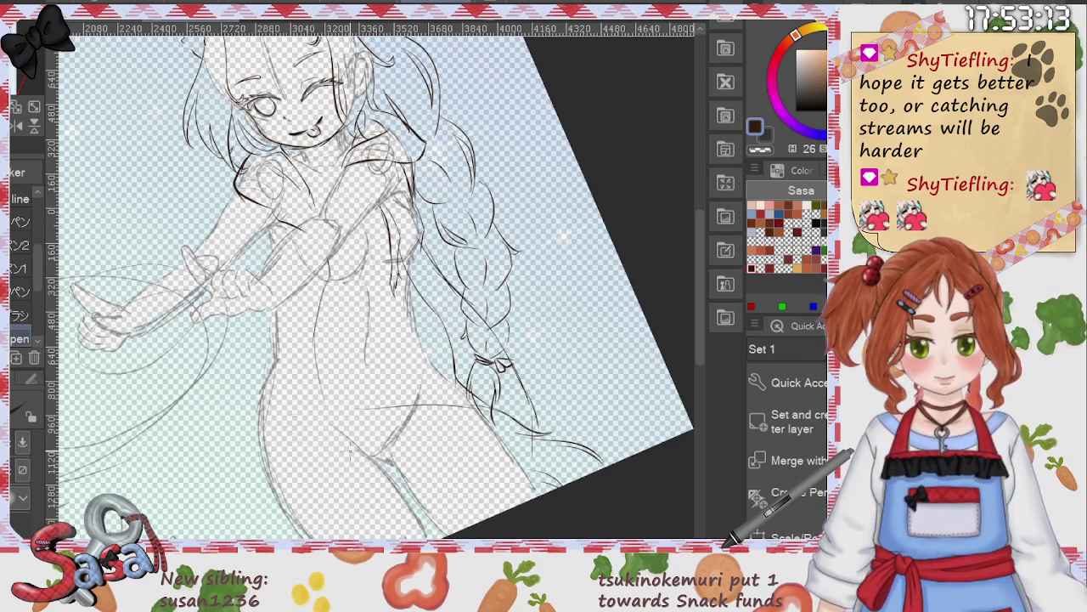
Step: Ink the side of the waist away from the braid and flare the garment line outward over the hip, redoing strokes
scroll(374, 289, "down", 3)
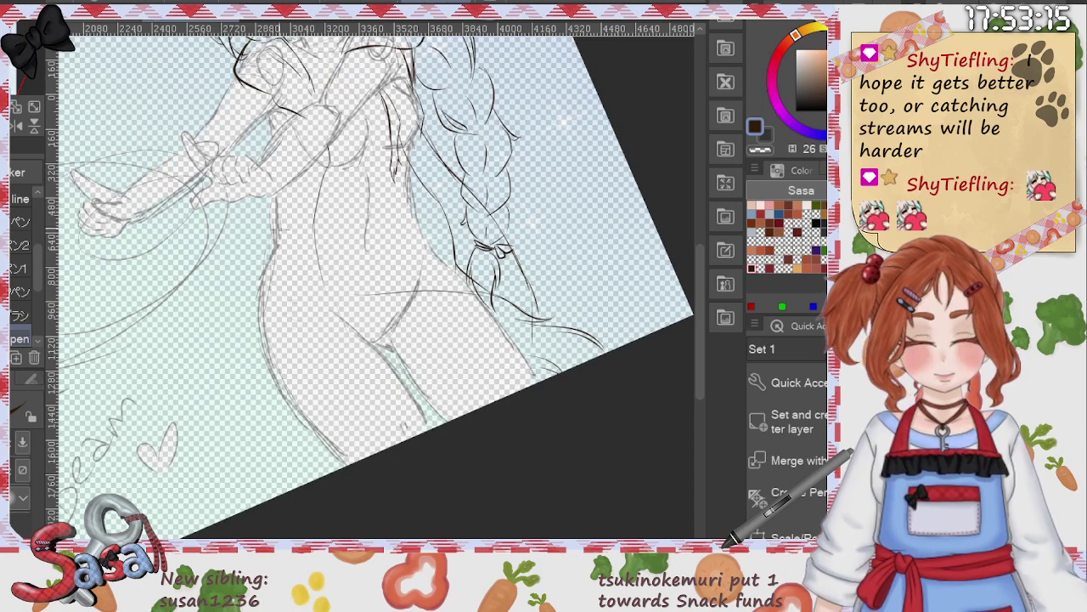
left_click_drag(286, 192, 282, 248)
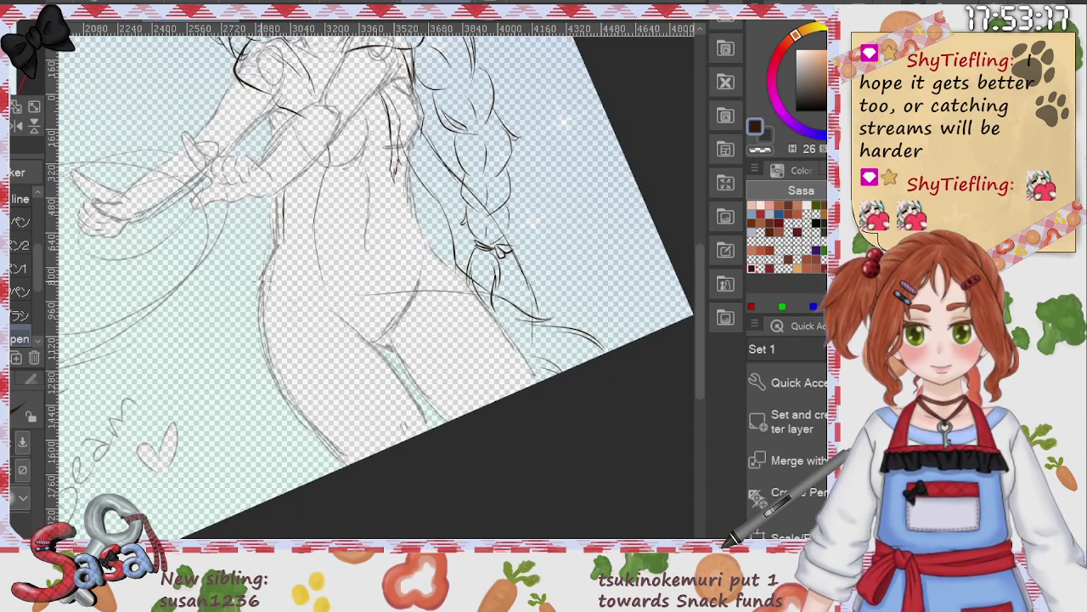
key("ctrl+z")
mouse_move(284, 193)
left_mouse_down()
mouse_move(279, 245)
mouse_move(249, 307)
left_mouse_up()
left_click_drag(266, 268, 238, 352)
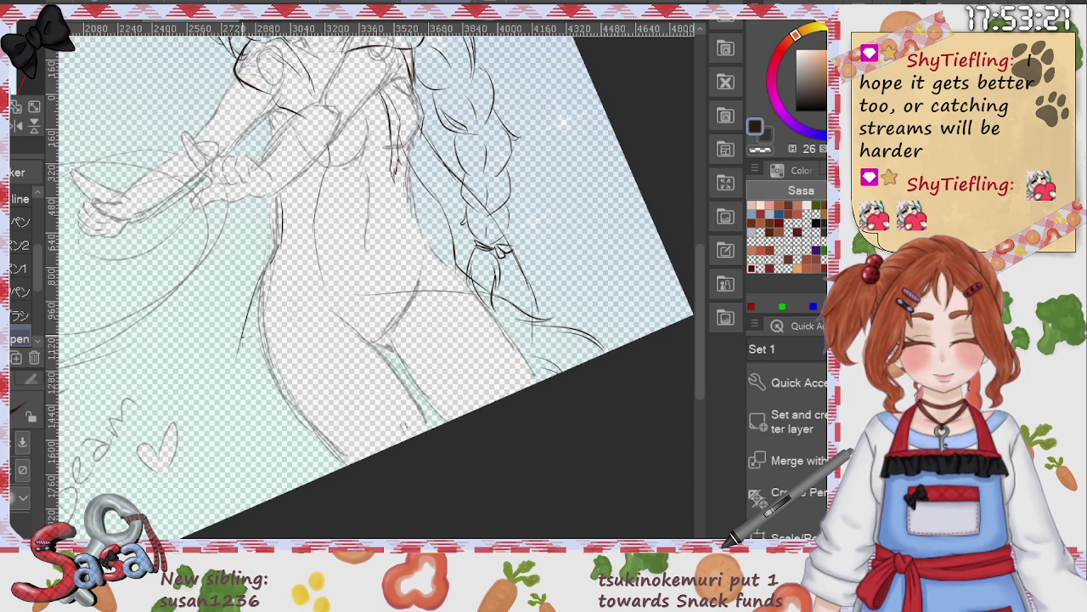
key("ctrl+z")
left_click_drag(266, 268, 247, 364)
Step: Extend the torso line to a corner, angle it down toward the outer hip, and curve the garment's outer edge along the thigh
left_click_drag(317, 258, 320, 297)
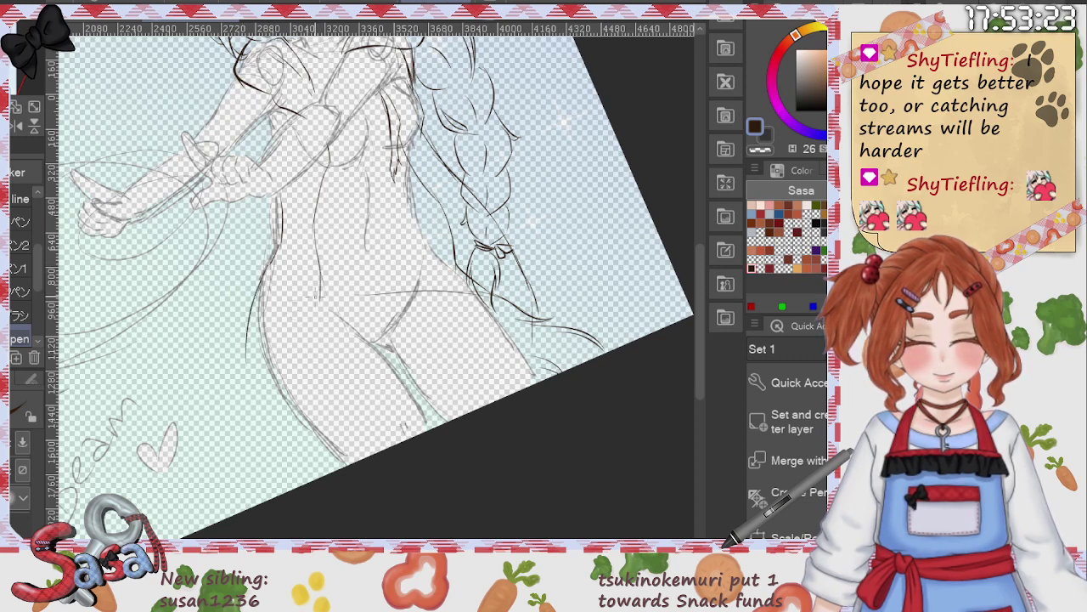
key("ctrl+z")
mouse_move(318, 255)
left_mouse_down()
mouse_move(328, 333)
mouse_move(263, 406)
left_mouse_up()
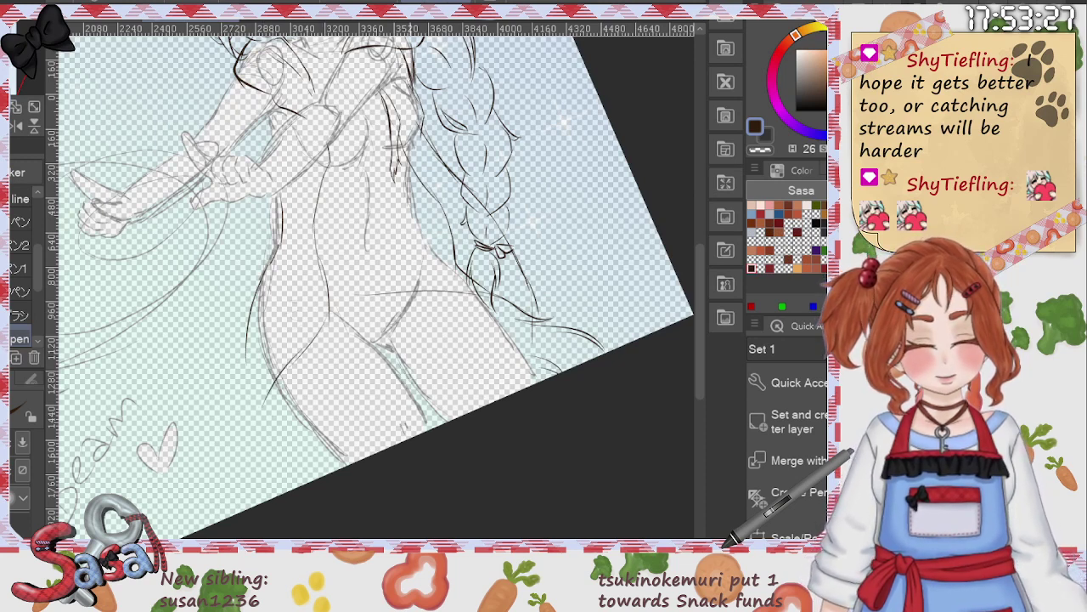
key("ctrl+z")
key("ctrl+z")
key("ctrl+z")
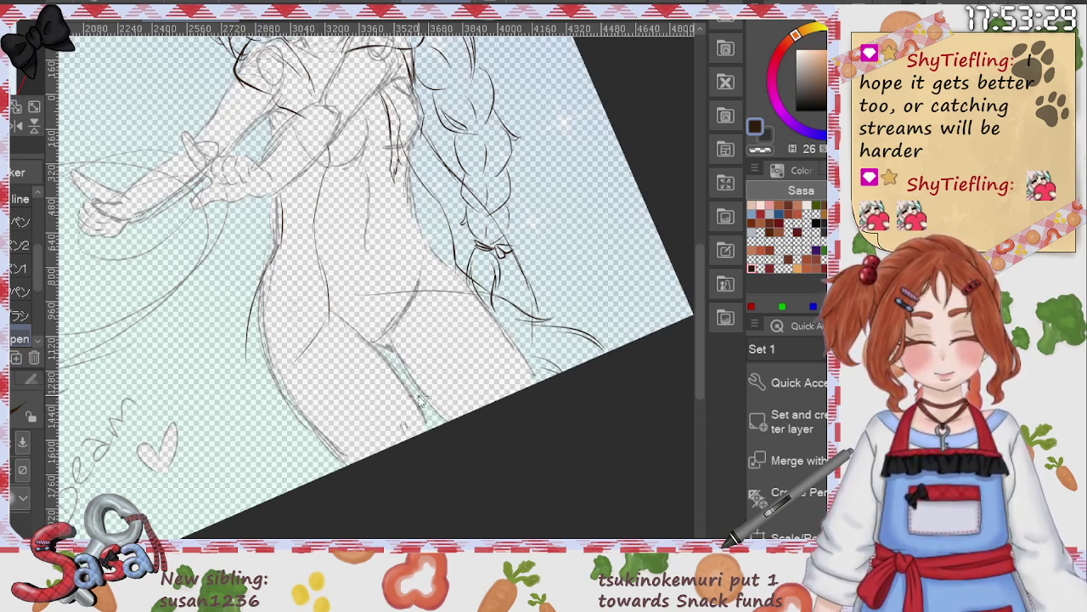
mouse_move(321, 260)
left_mouse_down()
mouse_move(308, 311)
mouse_move(274, 348)
mouse_move(260, 389)
left_mouse_up()
mouse_move(251, 348)
left_mouse_down()
mouse_move(241, 393)
mouse_move(251, 414)
left_mouse_up()
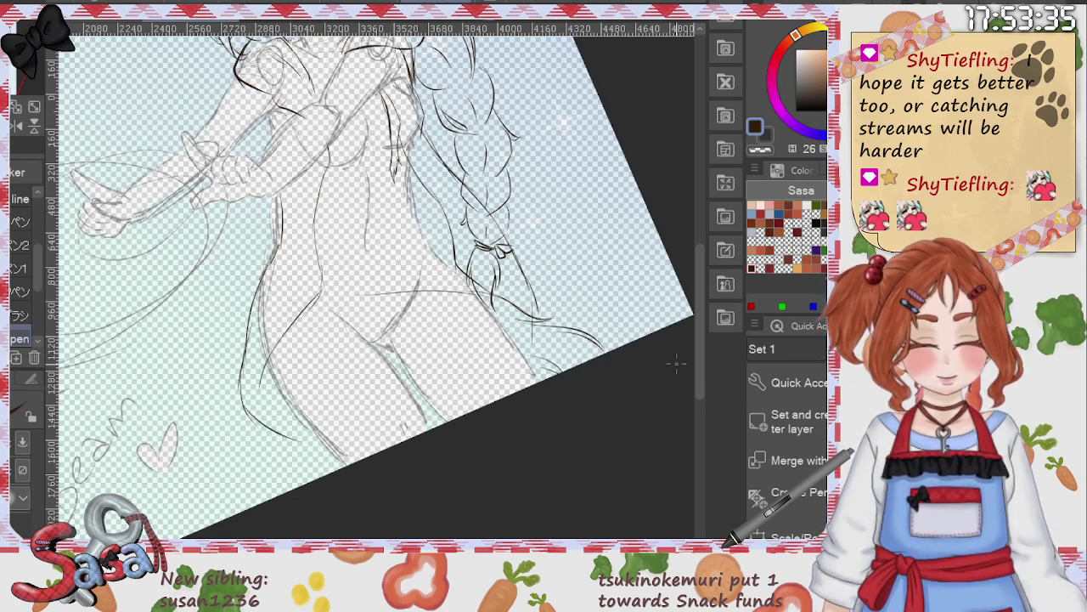
Step: Ink heavier lines from the underarm down the side of the waist and along the inner vertical clothing line
left_click_drag(699, 366, 699, 300)
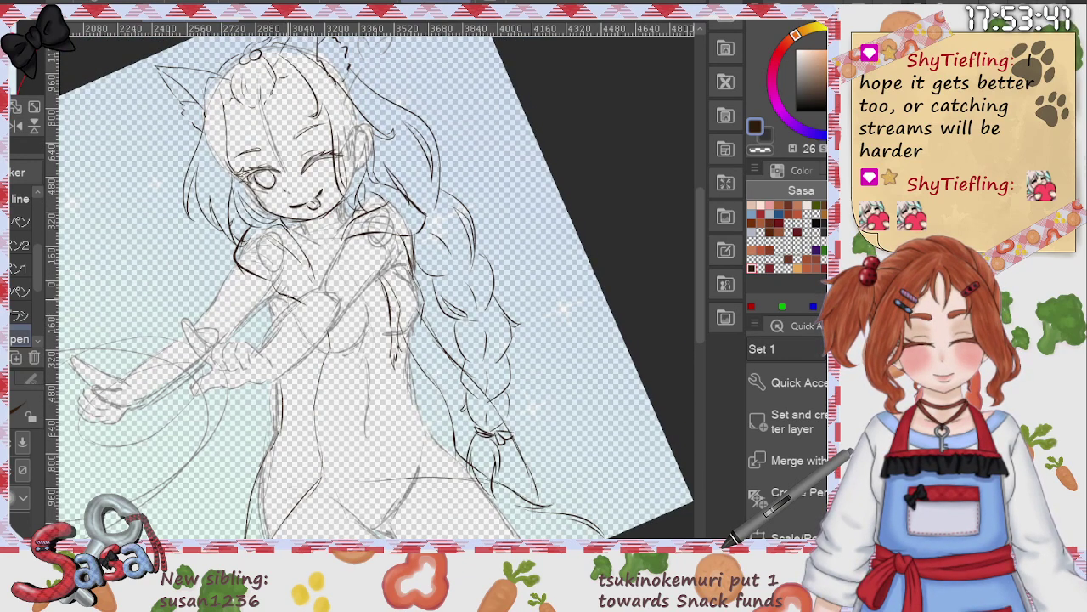
left_click_drag(289, 296, 271, 330)
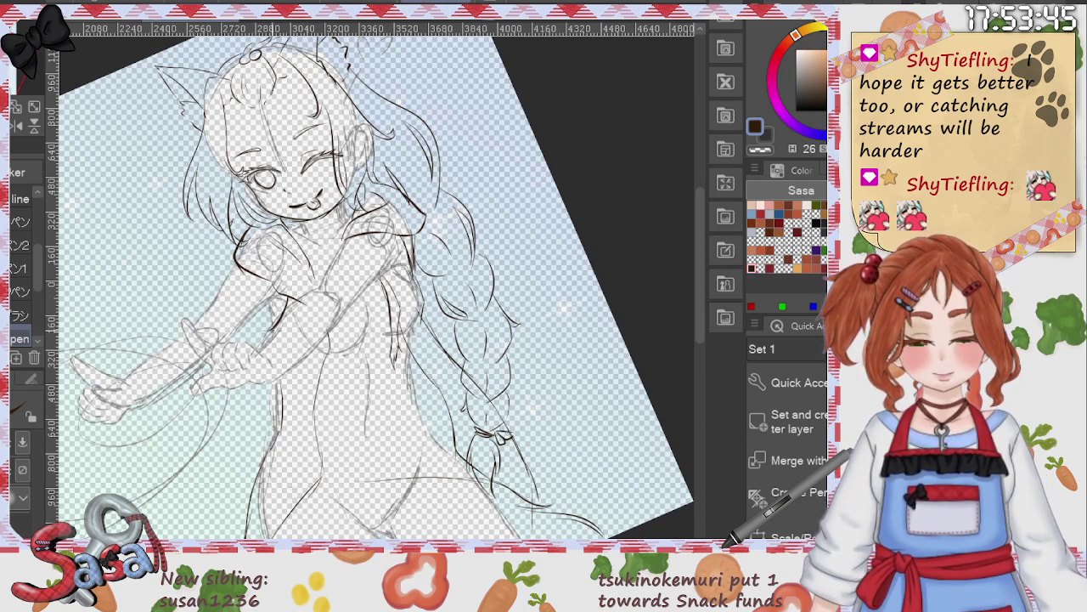
mouse_move(271, 335)
left_mouse_down()
mouse_move(279, 435)
mouse_move(267, 454)
left_mouse_up()
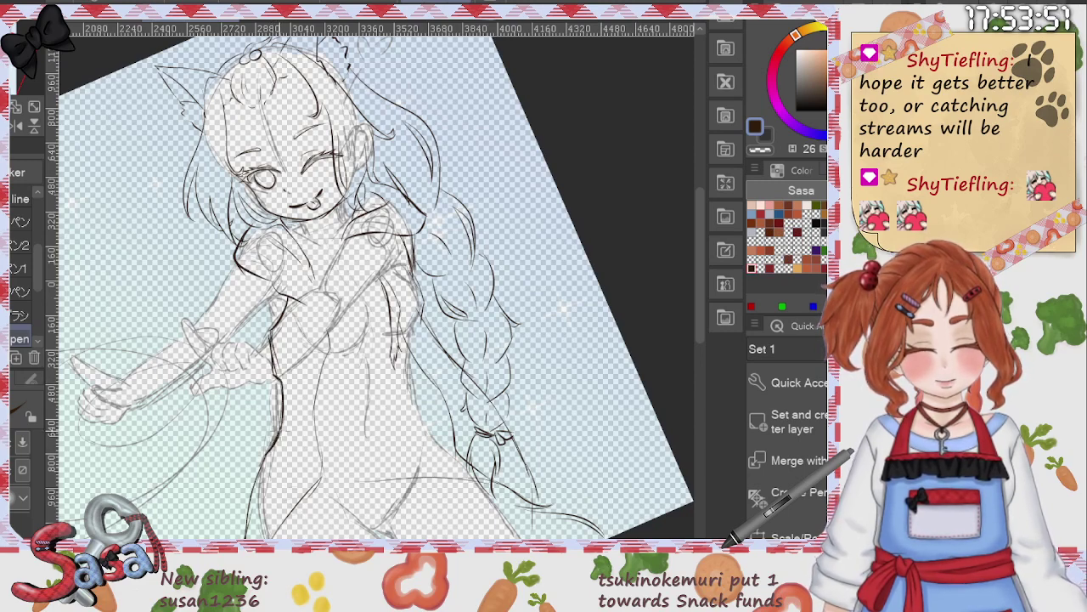
left_click_drag(285, 379, 280, 428)
left_click_drag(331, 321, 316, 467)
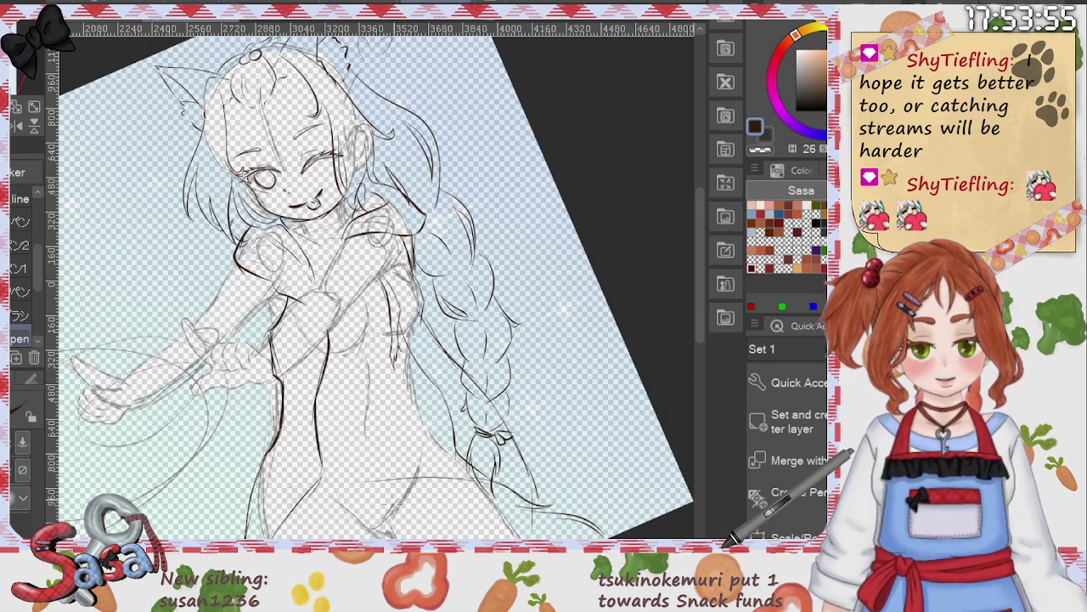
Step: Darken the diagonal clothing edge at the hip with a small fold at its outer end, and touch up the torso line with the eraser
left_click_drag(698, 317, 692, 363)
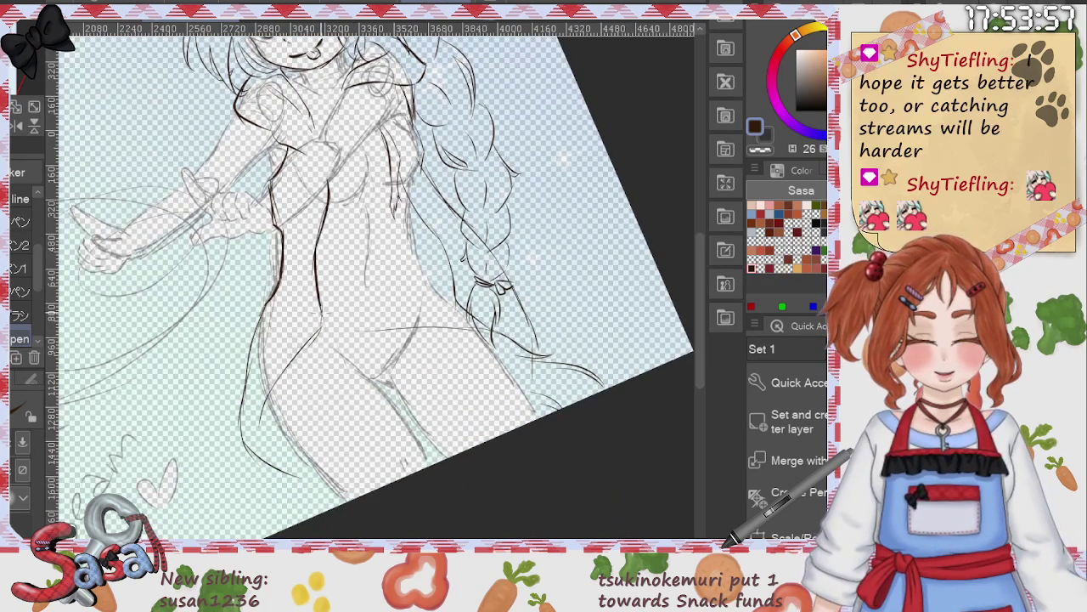
mouse_move(319, 307)
left_mouse_down()
mouse_move(322, 327)
mouse_move(300, 350)
left_mouse_up()
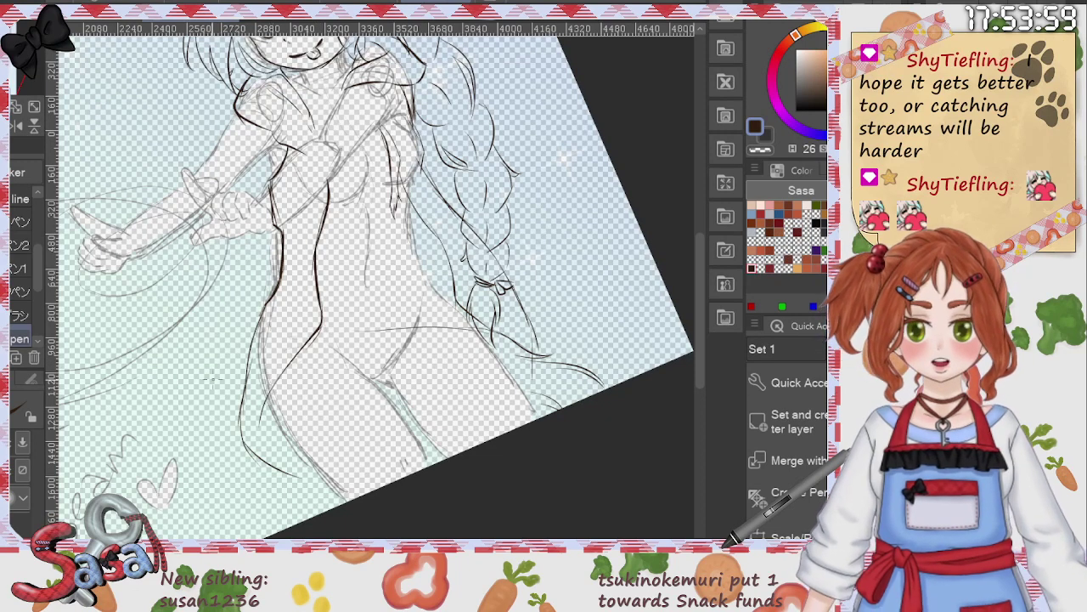
mouse_move(272, 376)
left_mouse_down()
mouse_move(267, 354)
mouse_move(273, 370)
mouse_move(317, 333)
left_mouse_up()
key("ctrl+z")
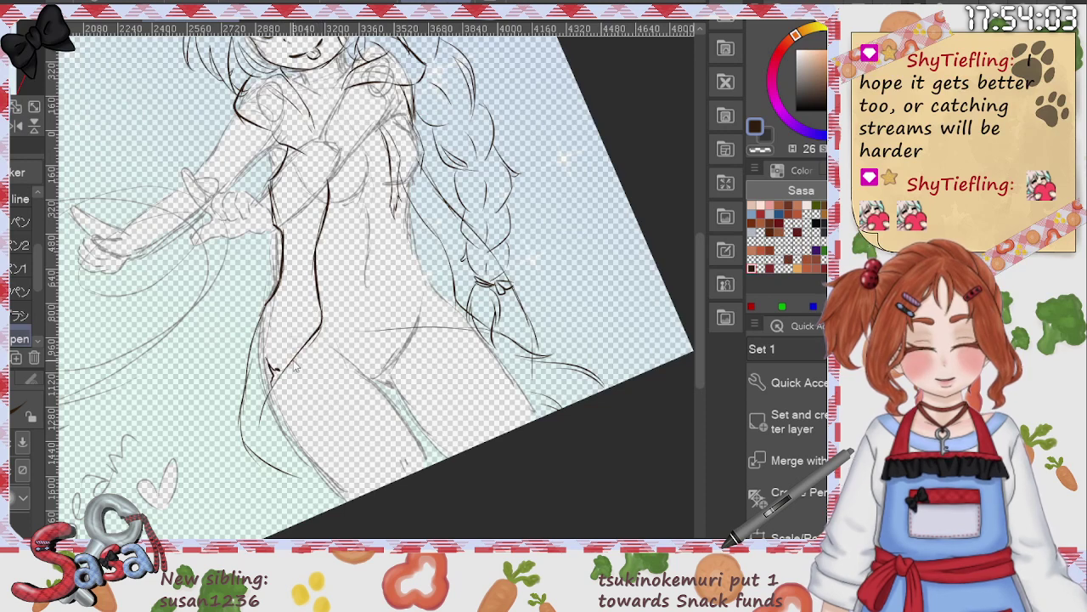
mouse_move(281, 372)
left_mouse_down()
mouse_move(321, 325)
mouse_move(308, 350)
left_mouse_up()
key("e")
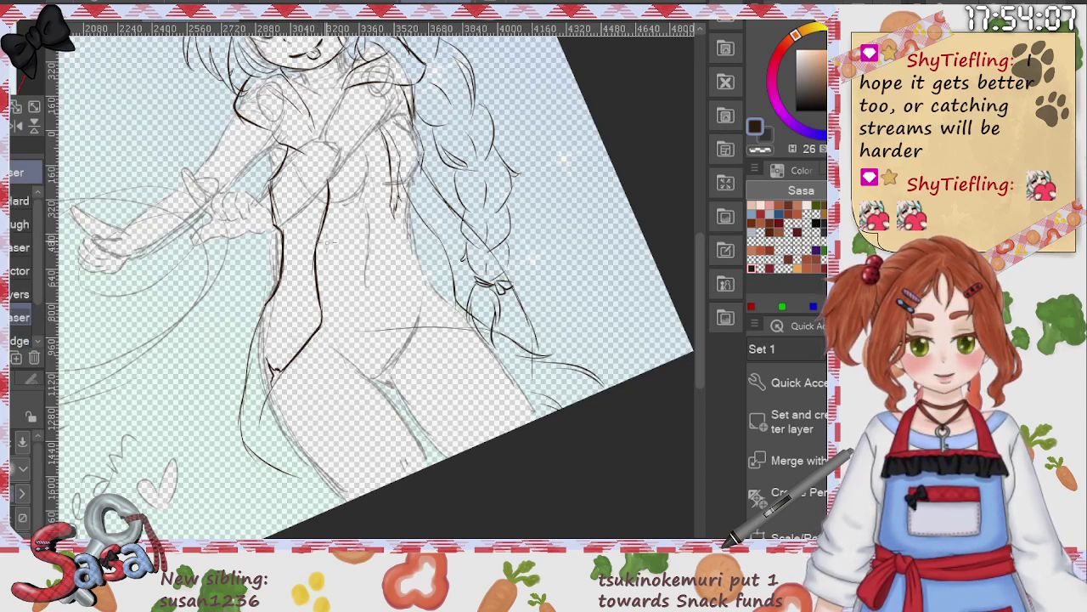
left_click_drag(327, 204, 322, 242)
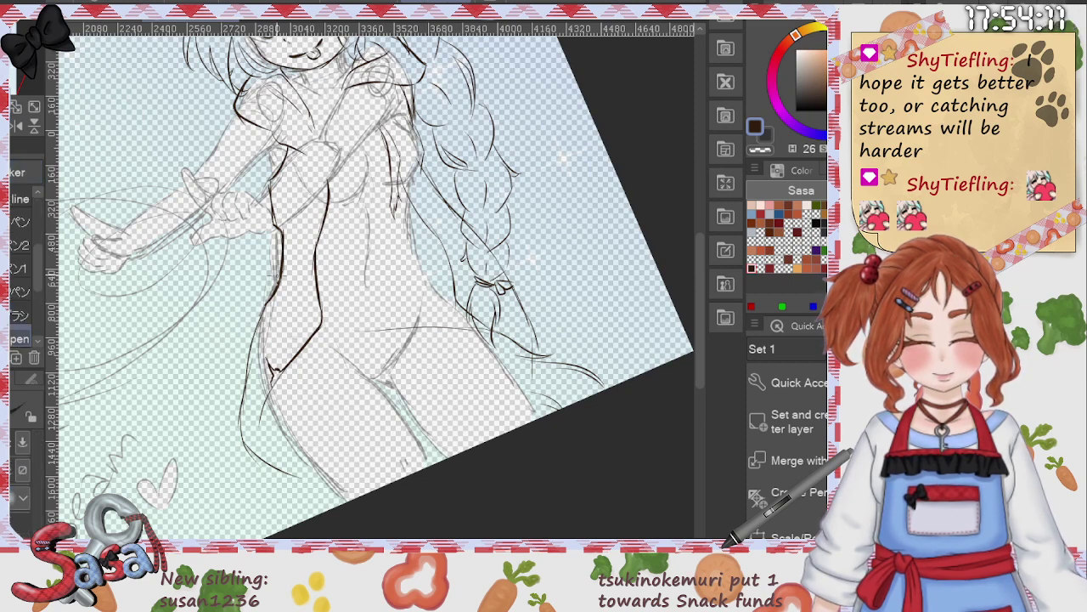
Step: Ink scalloped lacing with a small tied bow at the side of the waist, darken the opposite waist contour, and mark the navel
key("p")
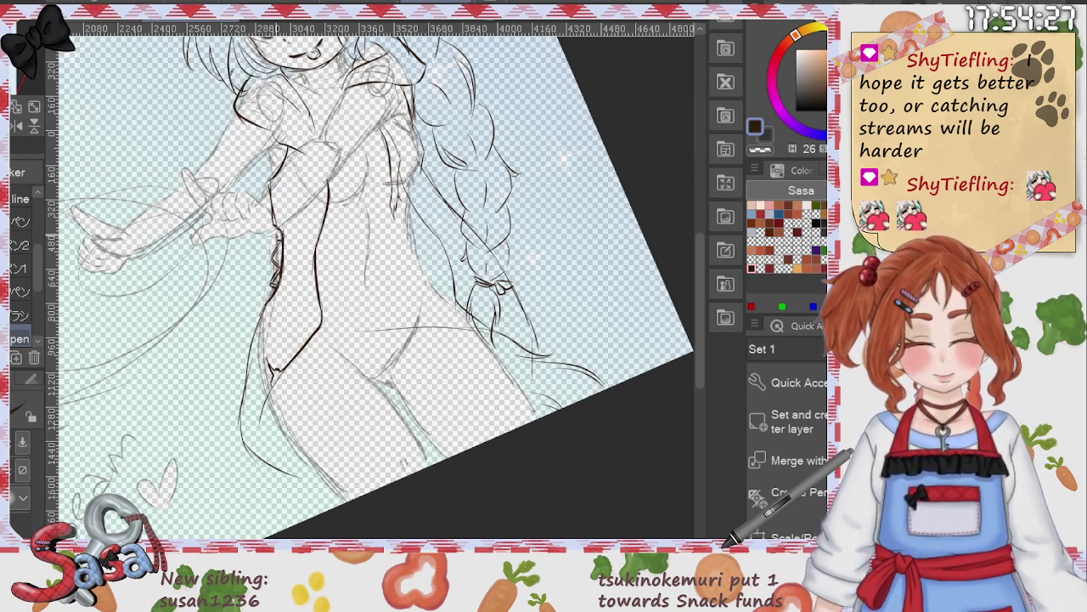
mouse_move(276, 236)
left_mouse_down()
mouse_move(258, 247)
mouse_move(273, 249)
mouse_move(248, 280)
mouse_move(264, 280)
left_mouse_up()
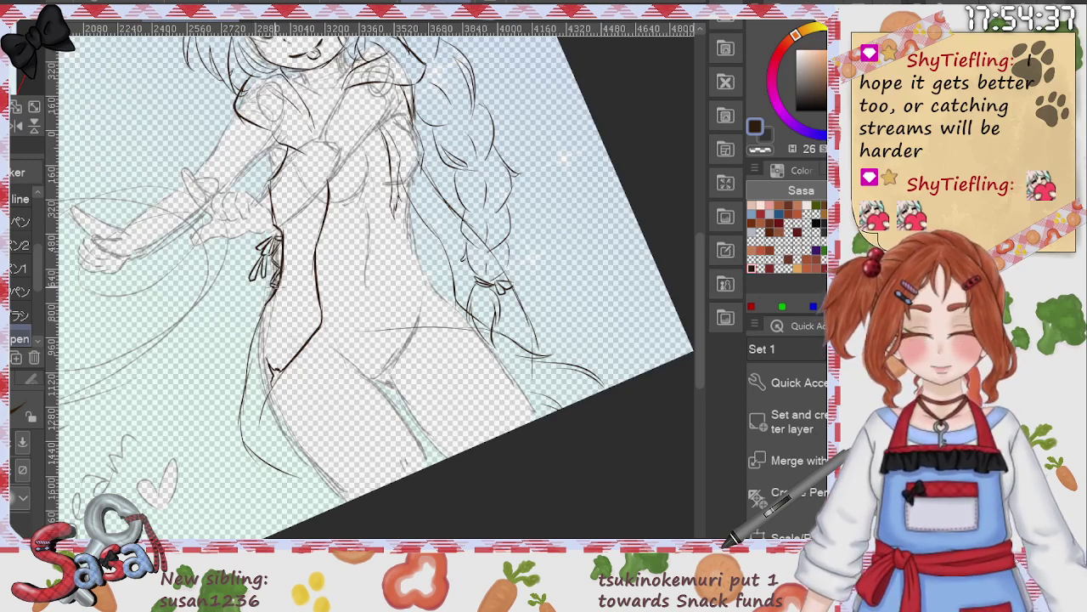
left_click_drag(274, 225, 275, 274)
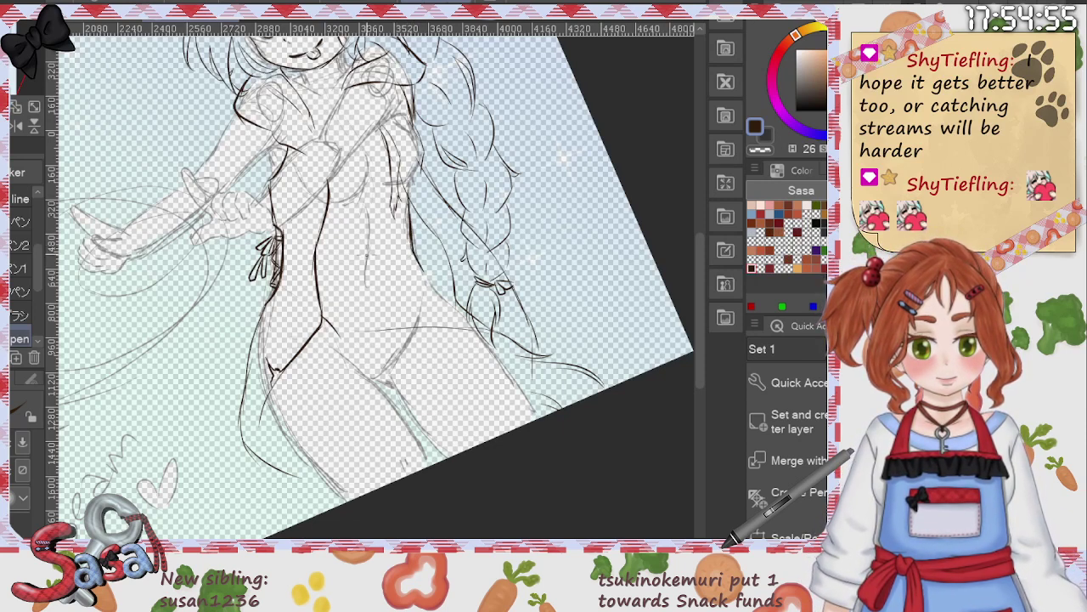
left_click_drag(371, 244, 373, 264)
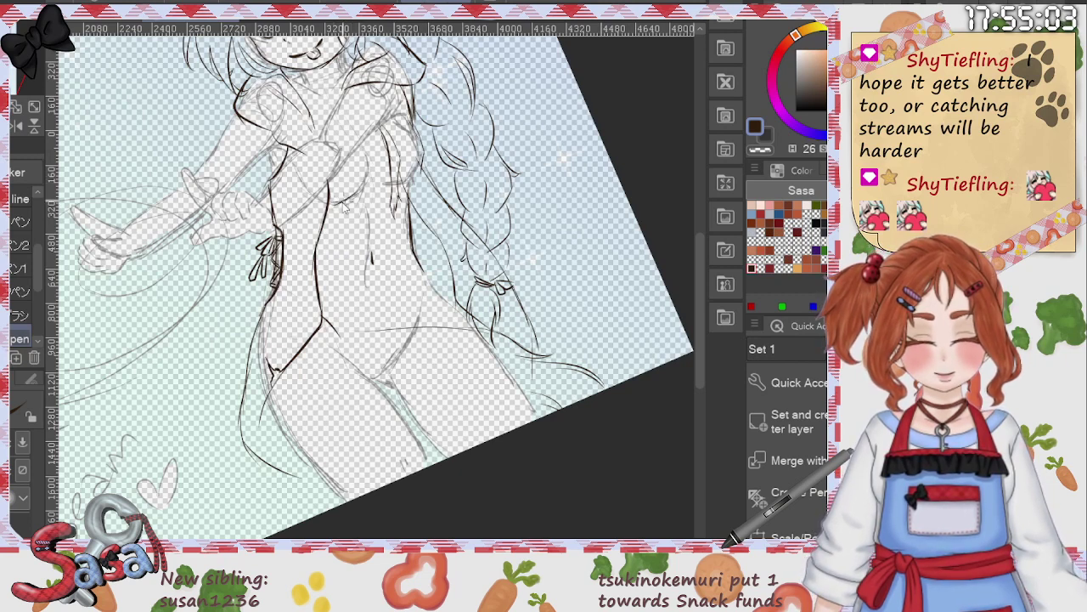
Step: Ink the curve beneath the chest and the shorts' waistband line across the hips with its narrow rounded fly
mouse_move(332, 203)
left_mouse_down()
mouse_move(346, 204)
mouse_move(369, 177)
mouse_move(372, 152)
mouse_move(404, 183)
left_mouse_up()
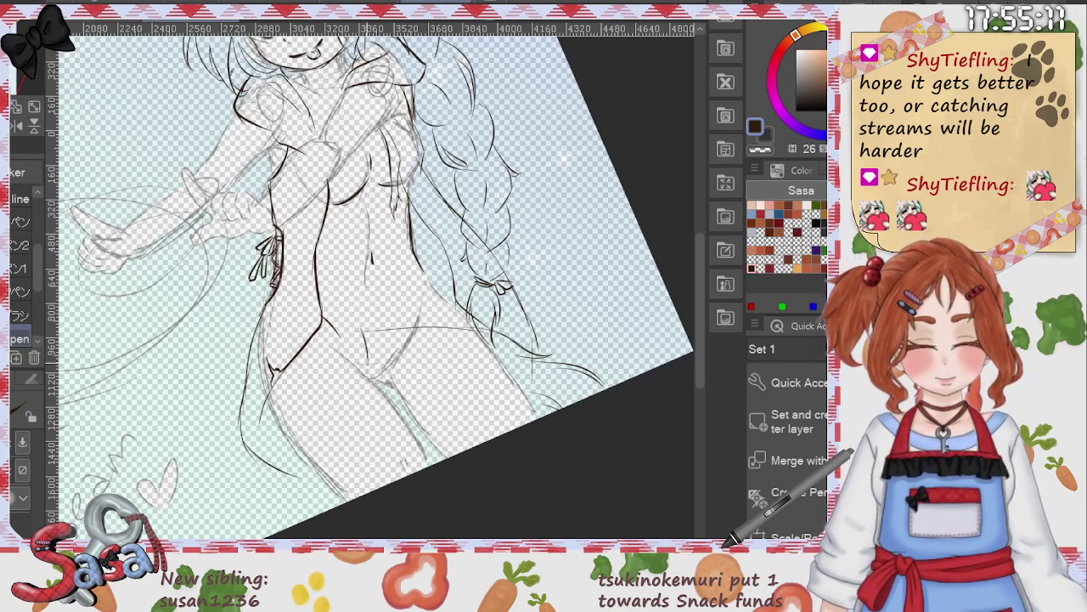
mouse_move(361, 333)
left_mouse_down()
mouse_move(383, 343)
mouse_move(375, 373)
left_mouse_up()
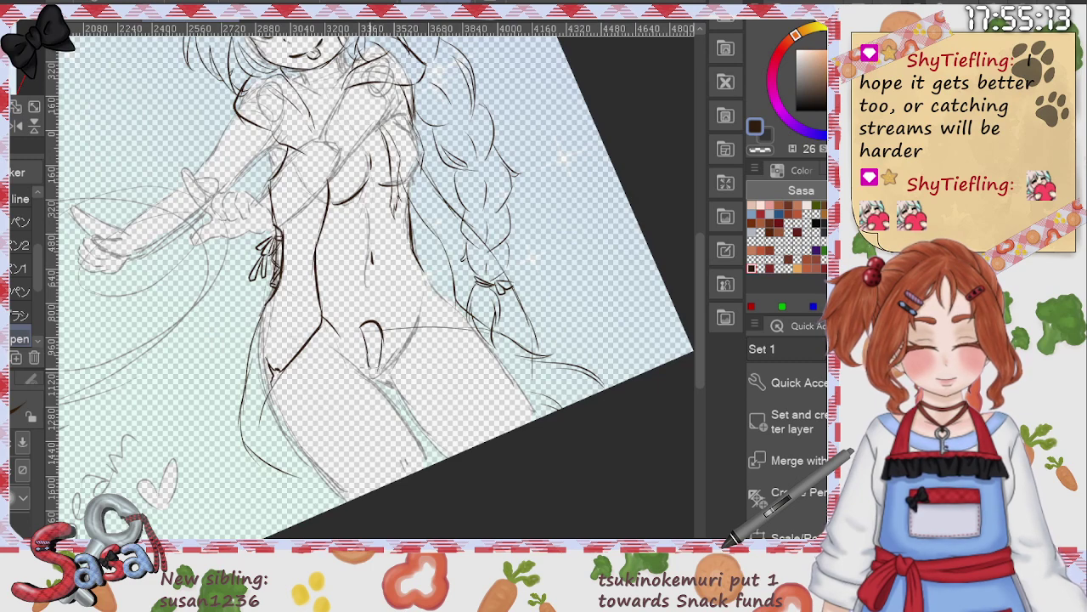
left_click_drag(380, 331, 374, 372)
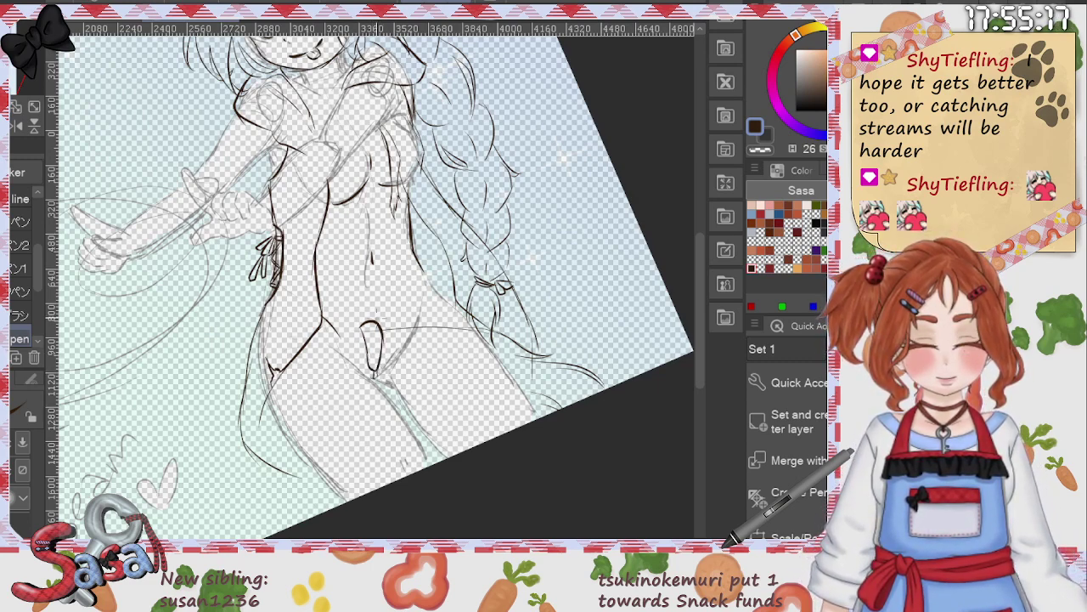
left_click_drag(375, 320, 431, 288)
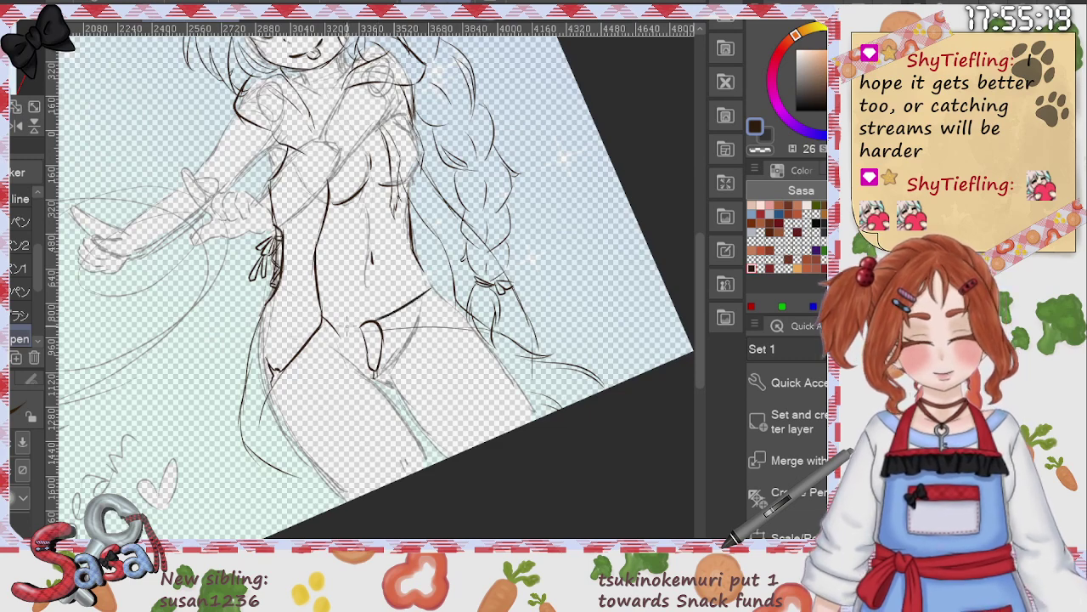
left_click_drag(323, 323, 360, 326)
key("ctrl+z")
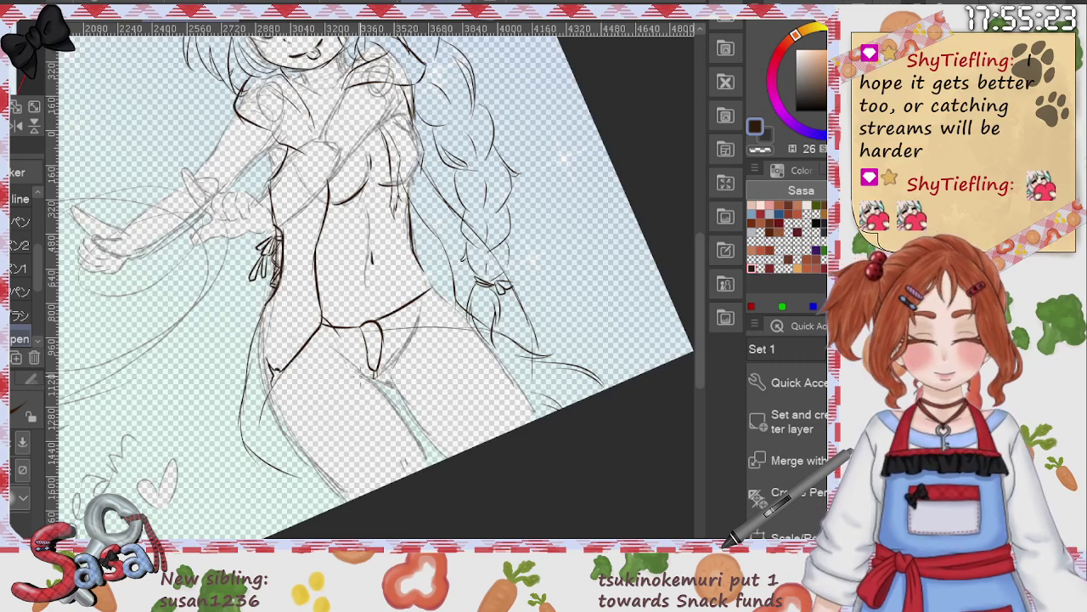
Step: Ink crease lines fanning from the shorts' crotch and a frayed zigzag hem across the leg on the laced side
left_click_drag(368, 377, 312, 354)
mouse_move(328, 361)
left_mouse_down()
mouse_move(372, 378)
mouse_move(326, 398)
left_mouse_up()
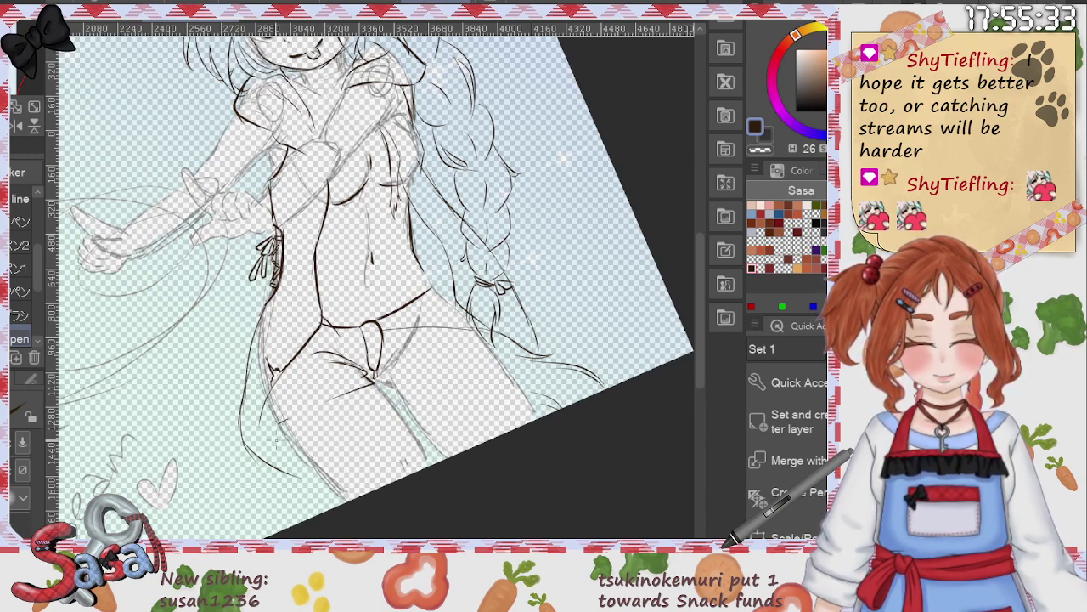
mouse_move(269, 394)
left_mouse_down()
mouse_move(280, 437)
mouse_move(303, 431)
mouse_move(314, 408)
mouse_move(331, 413)
mouse_move(379, 382)
mouse_move(387, 393)
left_mouse_up()
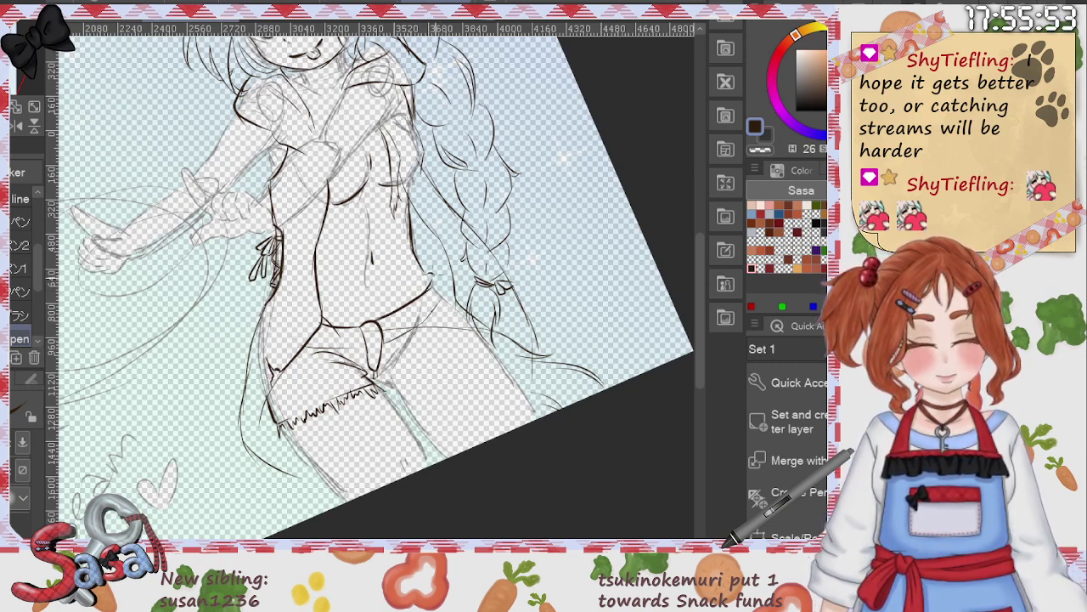
Step: Ink the shorts' other leg with its waistband end, crease lines and outer edge, and finish it with a frayed zigzag hem
left_click_drag(432, 273, 450, 296)
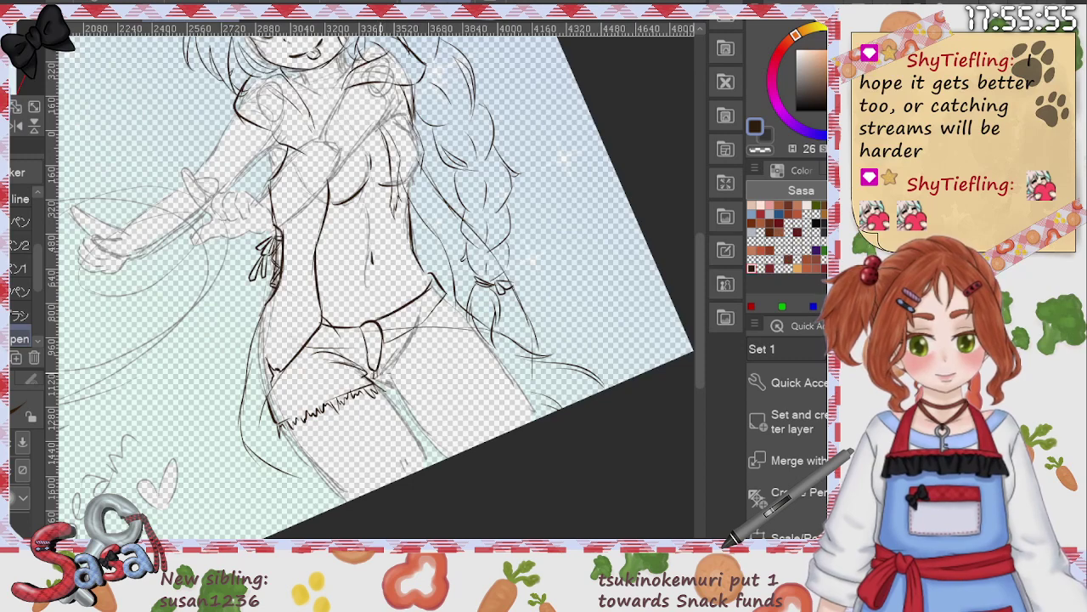
left_click_drag(380, 379, 432, 333)
left_click_drag(383, 377, 438, 354)
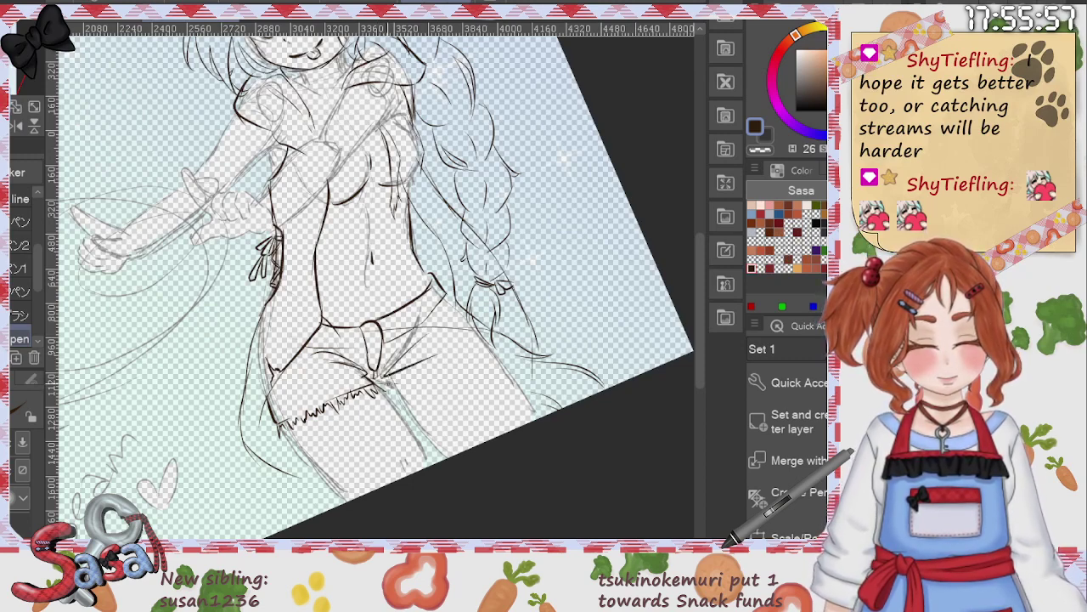
mouse_move(385, 379)
left_mouse_down()
mouse_move(402, 399)
mouse_move(386, 386)
mouse_move(474, 366)
mouse_move(498, 346)
left_mouse_up()
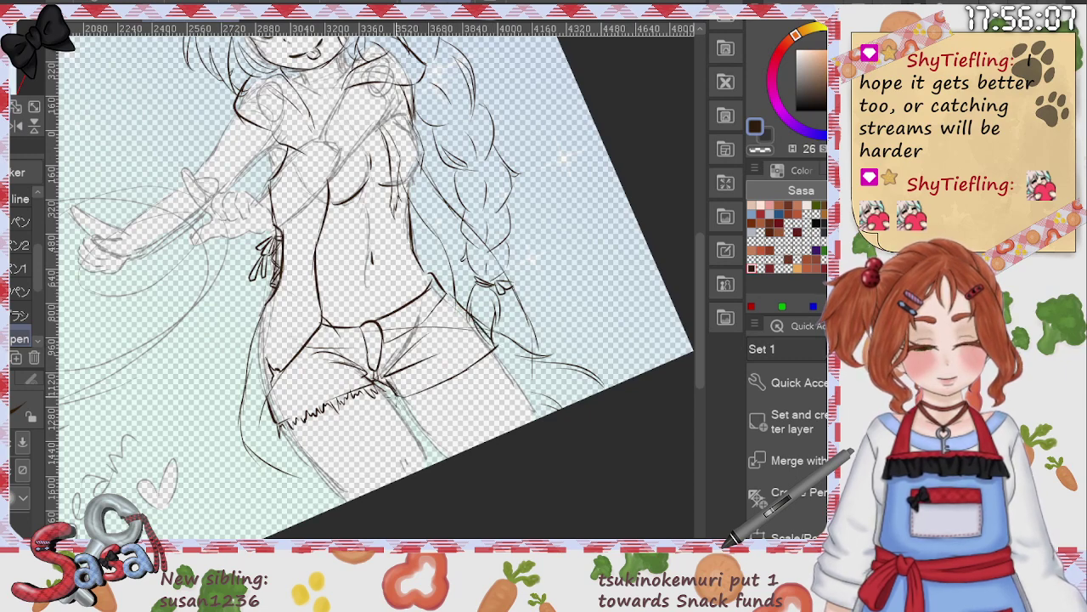
mouse_move(394, 410)
left_mouse_down()
mouse_move(448, 393)
mouse_move(498, 343)
left_mouse_up()
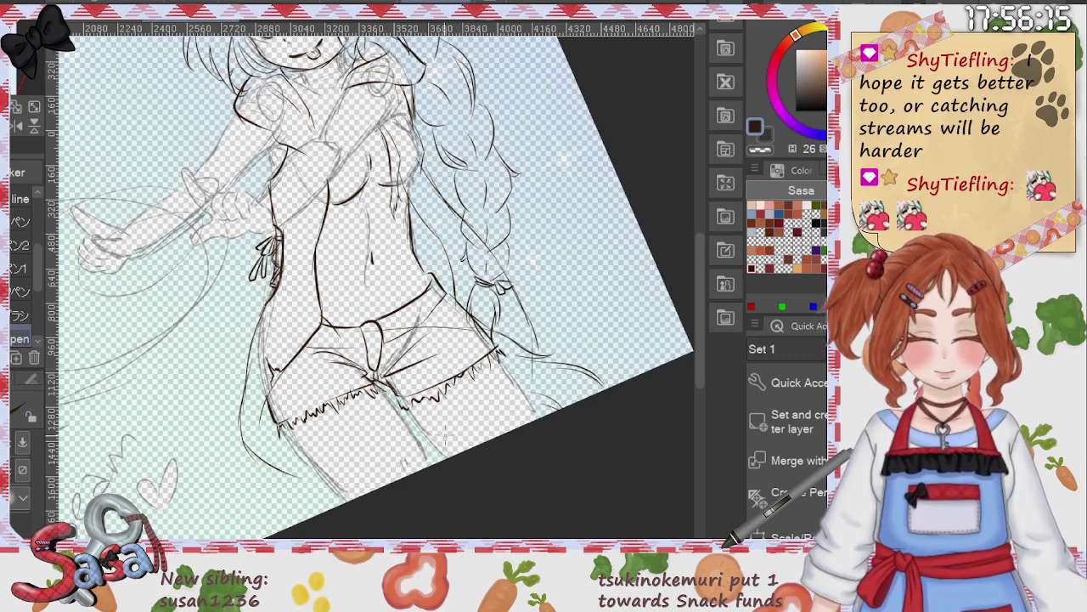
Step: Ink the inner and outer contours of both thighs below the frayed hems, with a curved band across the braid-side thigh
left_click_drag(444, 455, 531, 397)
left_click_drag(406, 408, 442, 451)
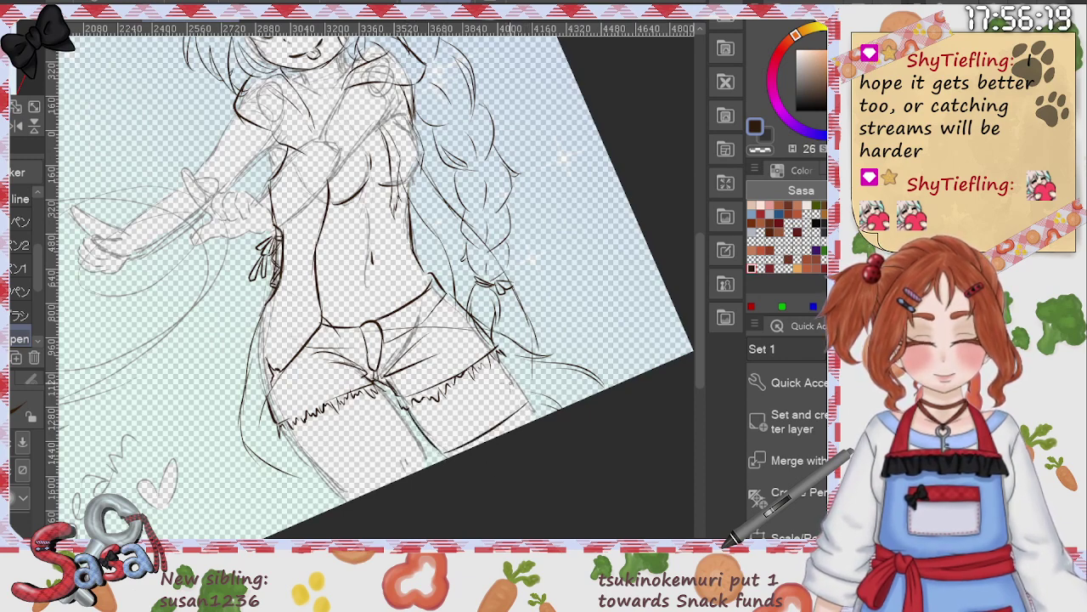
left_click_drag(498, 350, 538, 418)
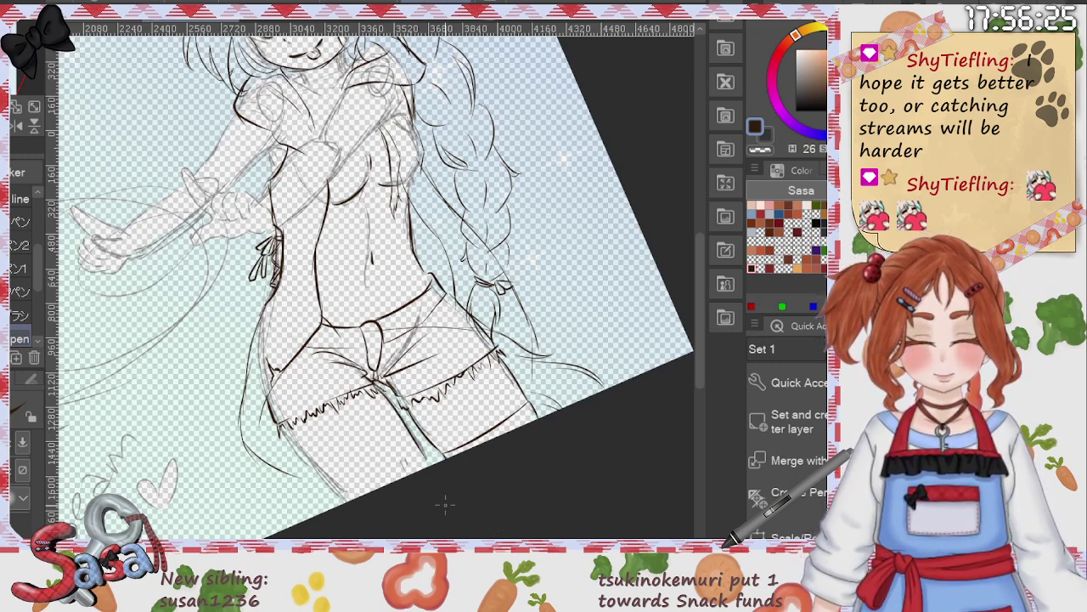
left_click_drag(283, 423, 346, 499)
key("ctrl+z")
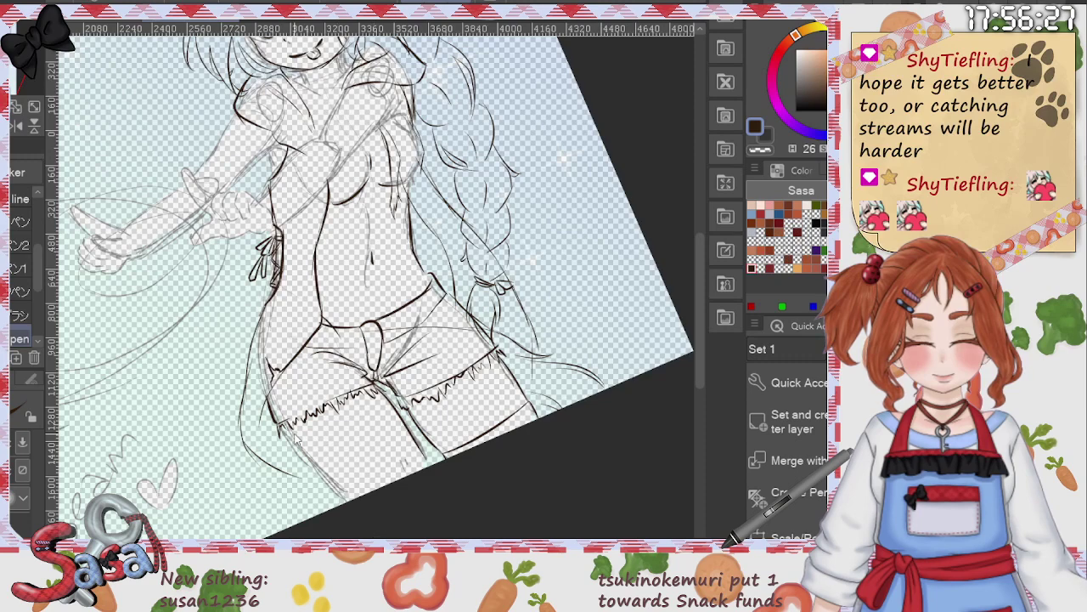
left_click_drag(284, 424, 328, 478)
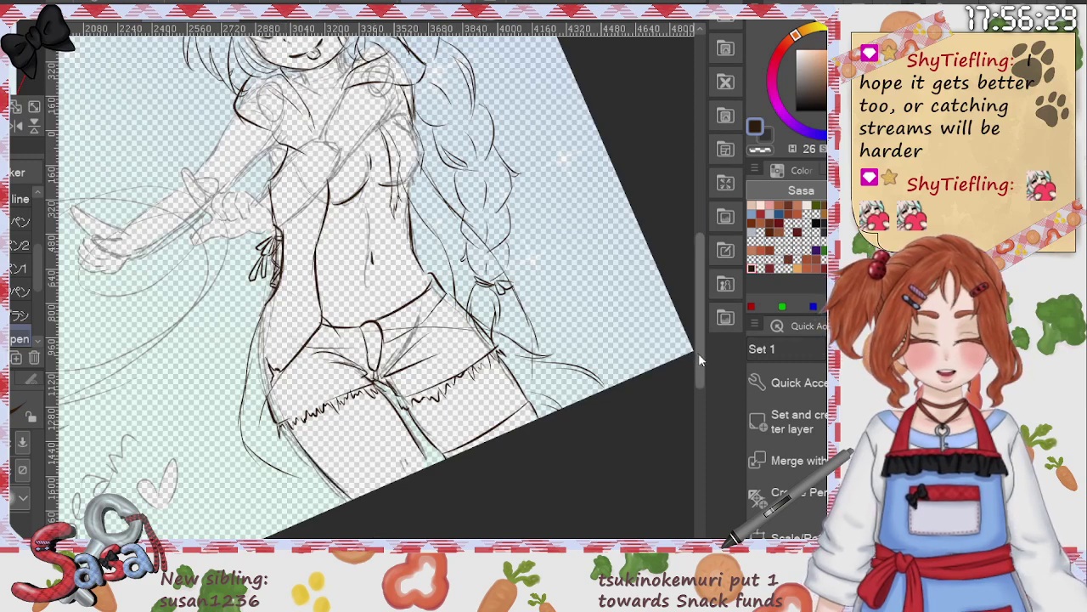
Step: Clean up the waistband line beside the fly and erase the braid's lower end with its tie beside the hip
left_click_drag(698, 353, 701, 328)
key("e")
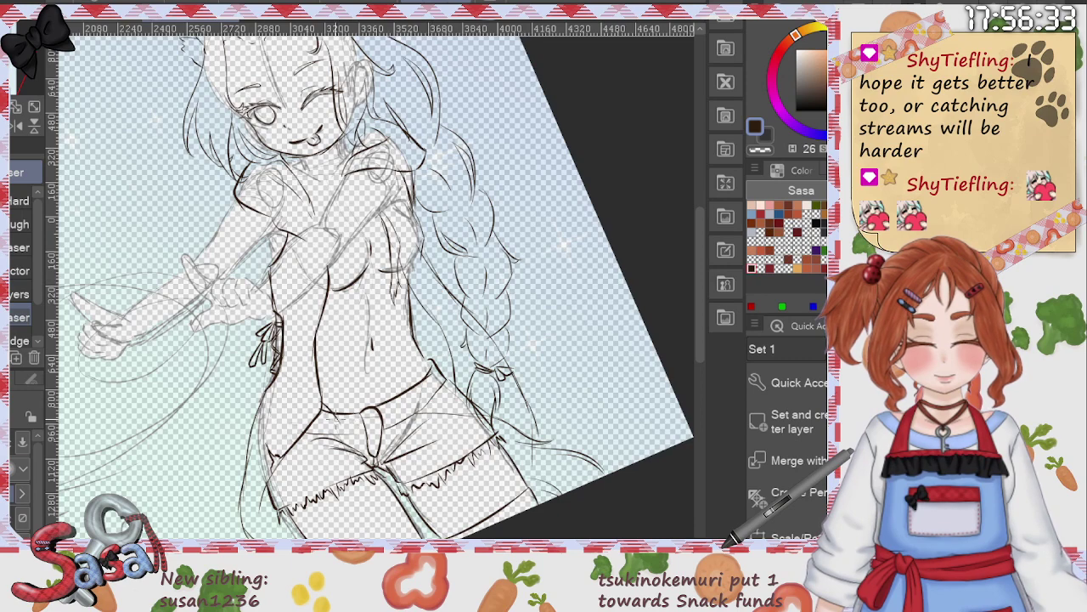
left_click_drag(337, 418, 372, 417)
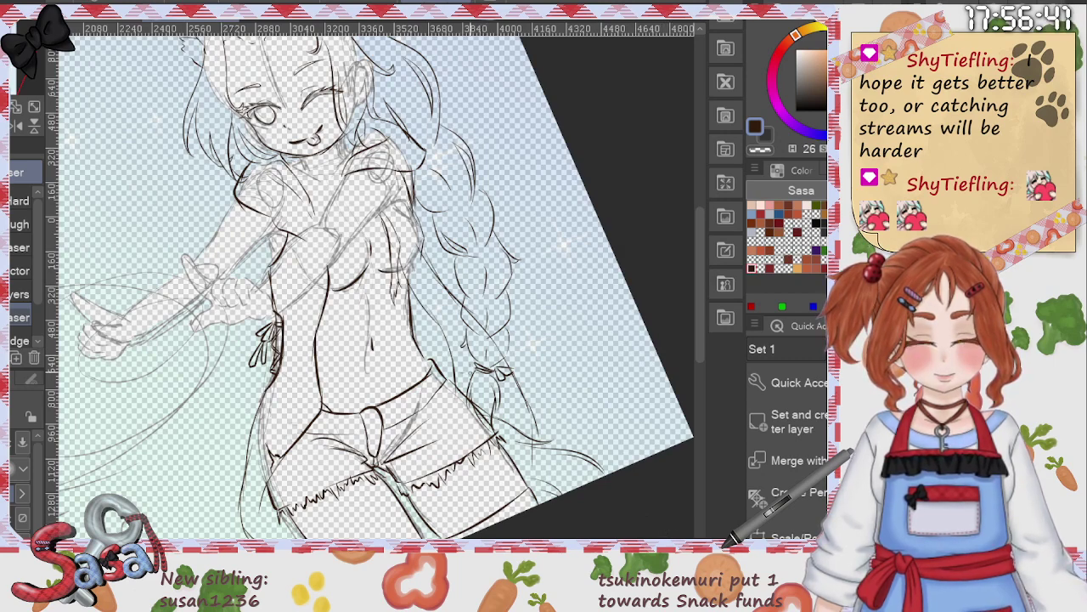
mouse_move(459, 297)
left_mouse_down()
mouse_move(483, 370)
mouse_move(460, 333)
mouse_move(471, 394)
mouse_move(497, 373)
mouse_move(487, 381)
mouse_move(499, 408)
mouse_move(491, 432)
left_mouse_up()
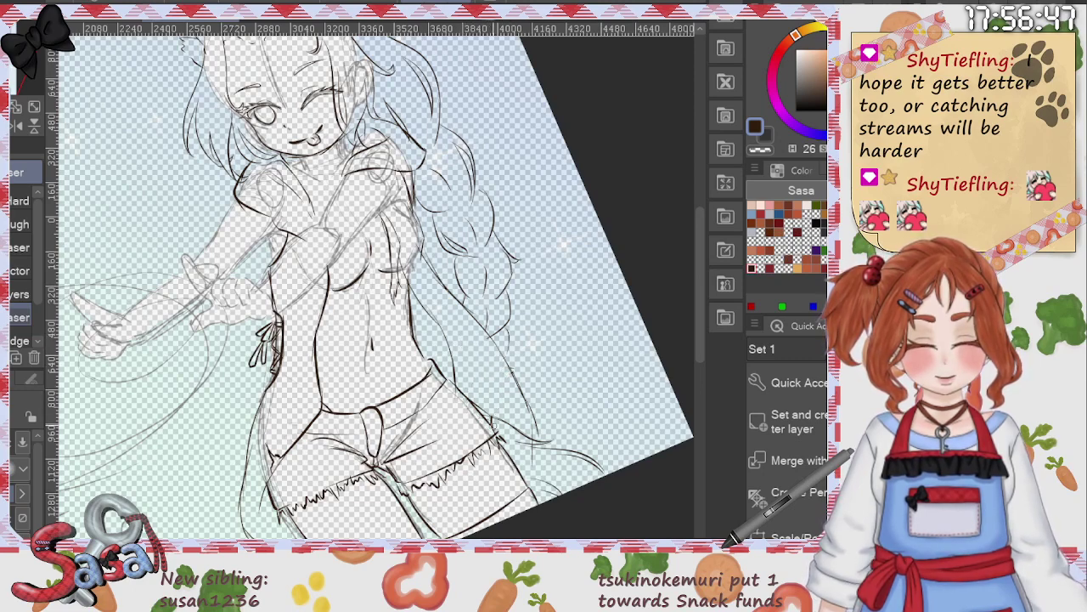
Step: Erase the thin garment outline beside the laced-side hip and re-ink it as a heavier curve sweeping down past the thigh
left_click_drag(706, 248, 702, 294)
key("r")
key("p")
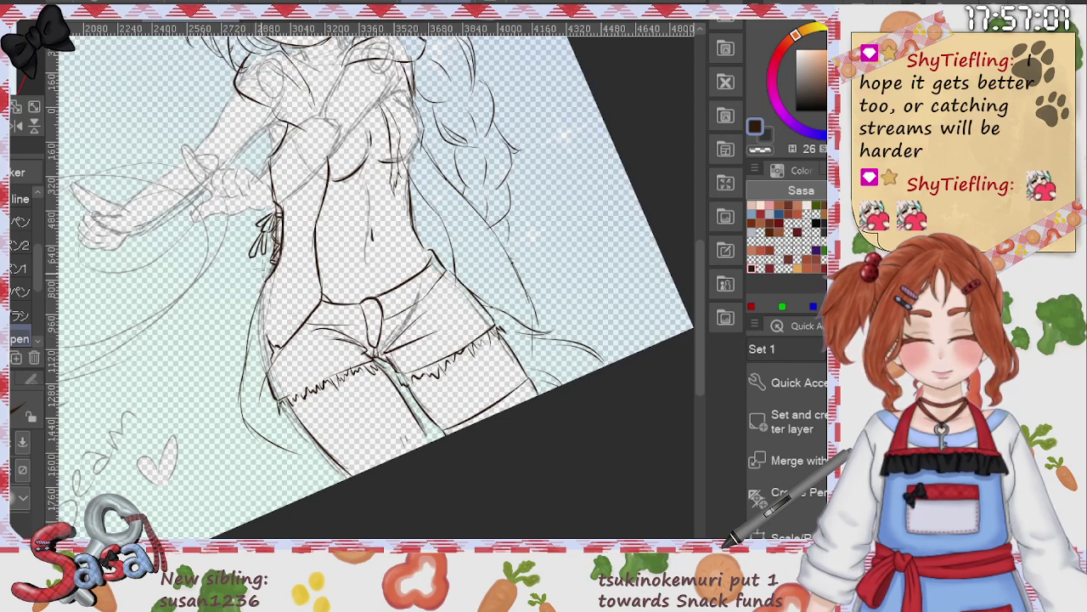
key("e")
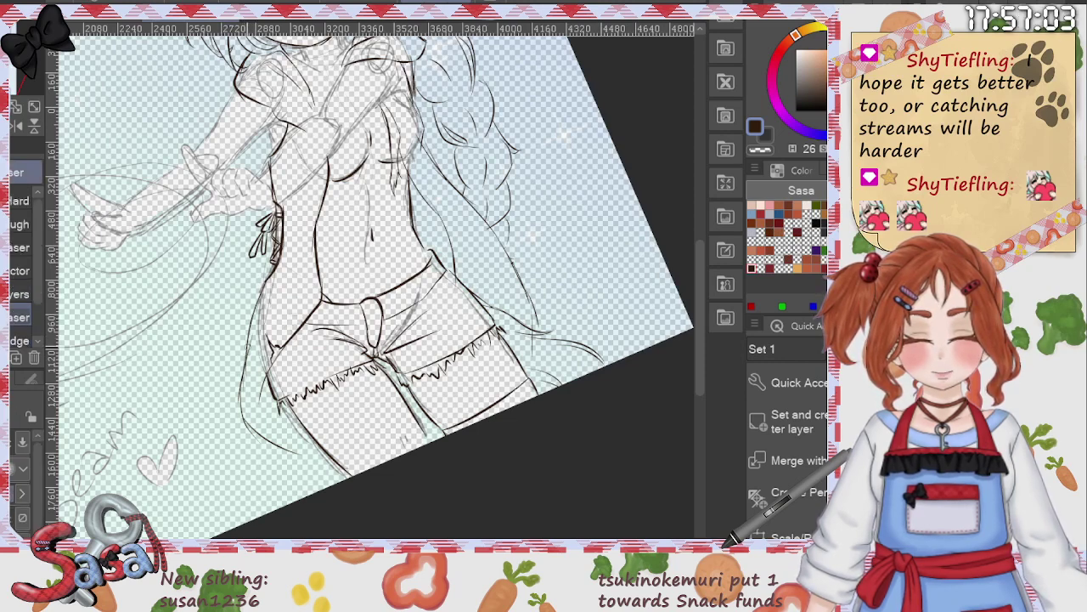
key("p")
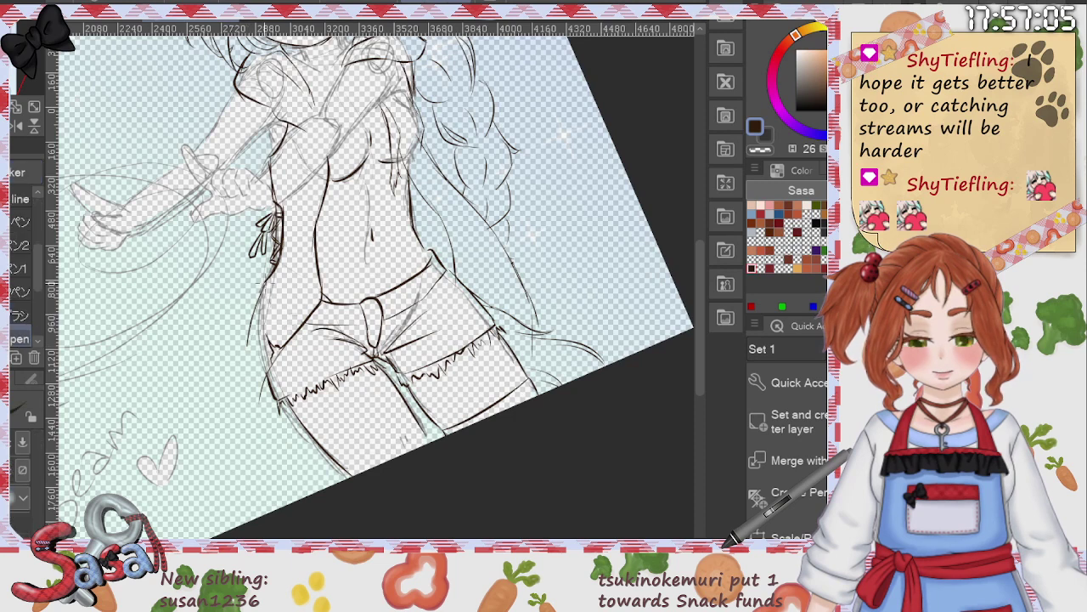
left_click_drag(265, 284, 246, 414)
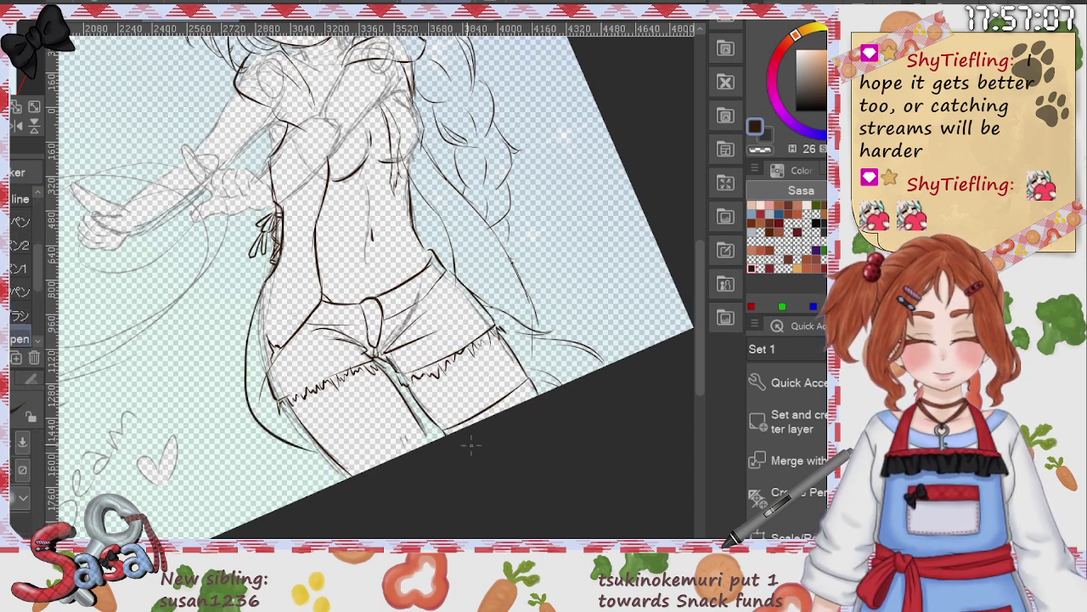
key("ctrl+z")
mouse_move(243, 342)
left_mouse_down()
mouse_move(248, 441)
mouse_move(332, 486)
left_mouse_up()
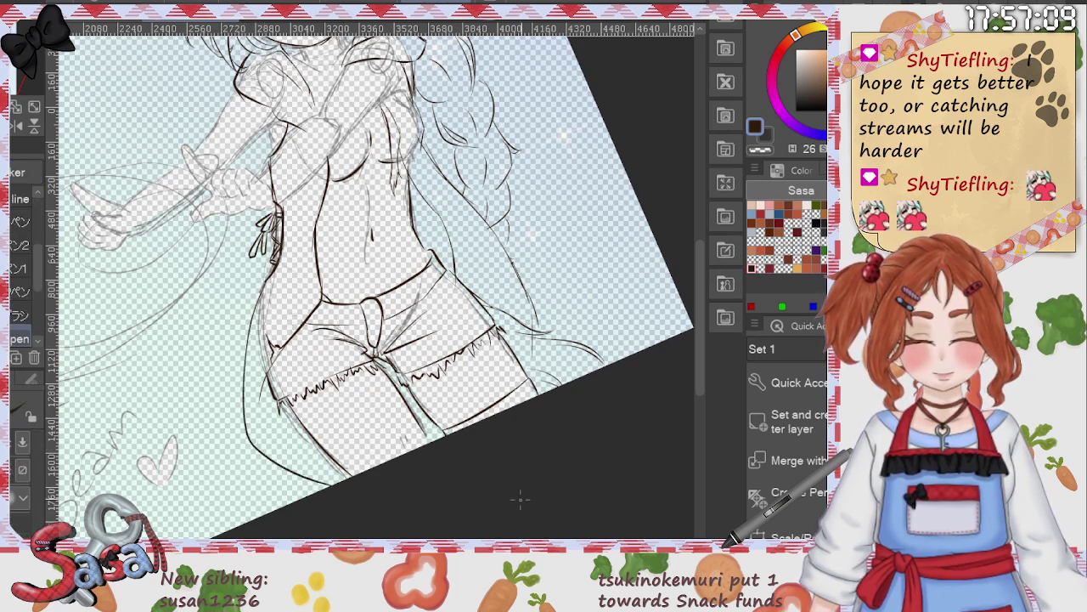
Step: Ink the open garment's braid-side edge flaring from the waist toward its tip, and darken its outer side below the underarm
left_click_drag(701, 357, 701, 319)
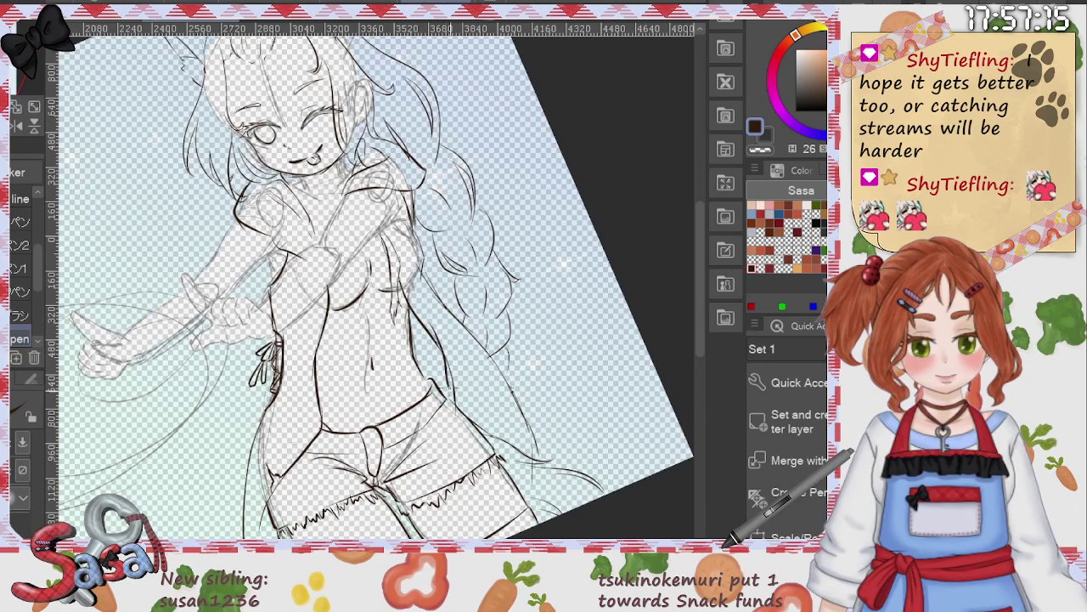
left_click_drag(451, 389, 493, 420)
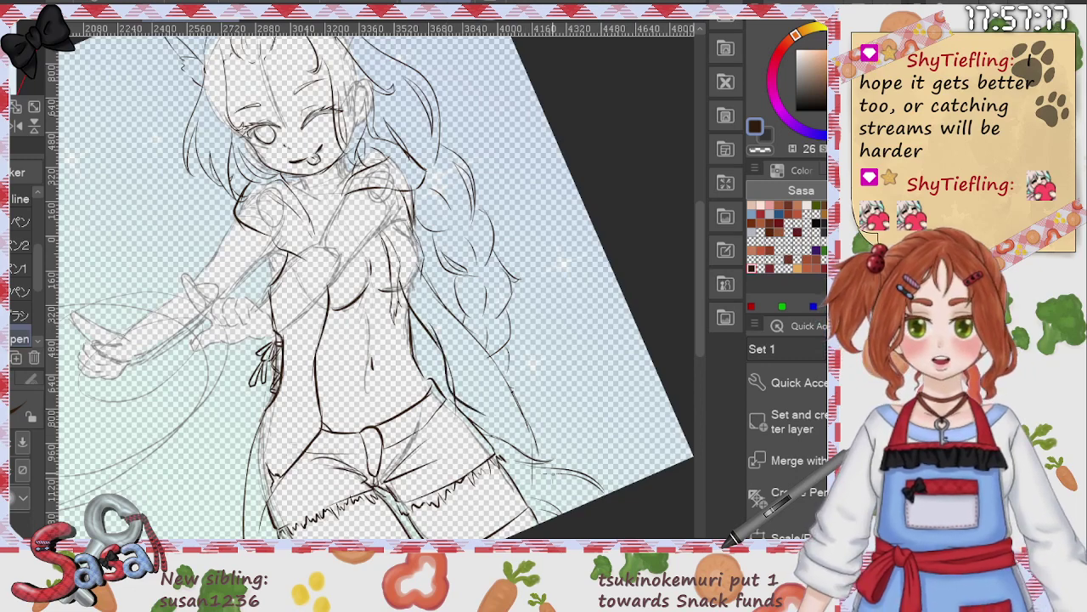
left_click_drag(481, 412, 527, 438)
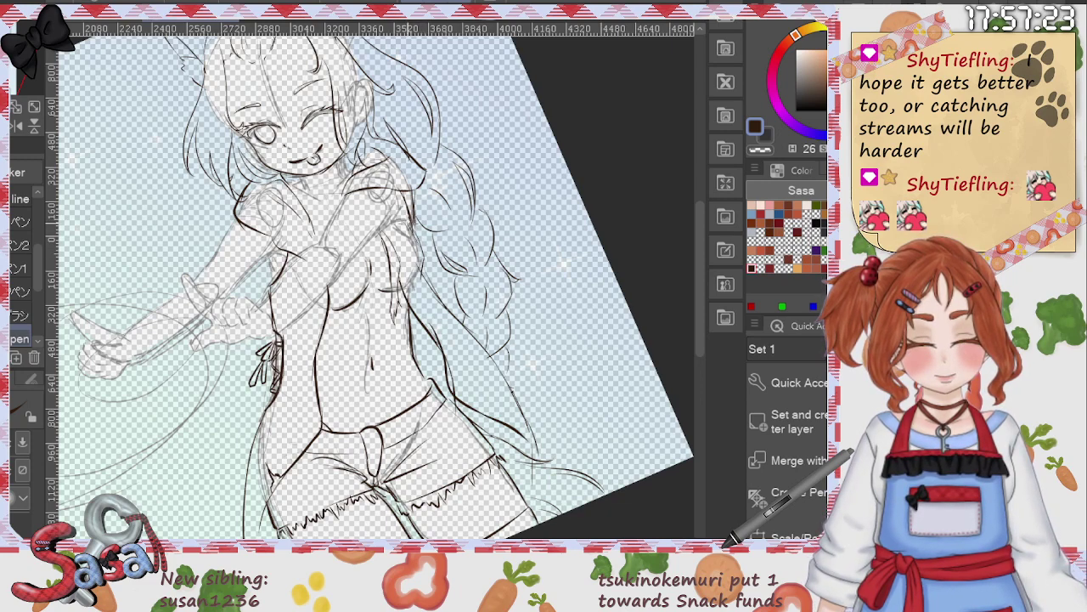
left_click_drag(408, 216, 430, 281)
key("ctrl+z")
left_click_drag(412, 215, 421, 286)
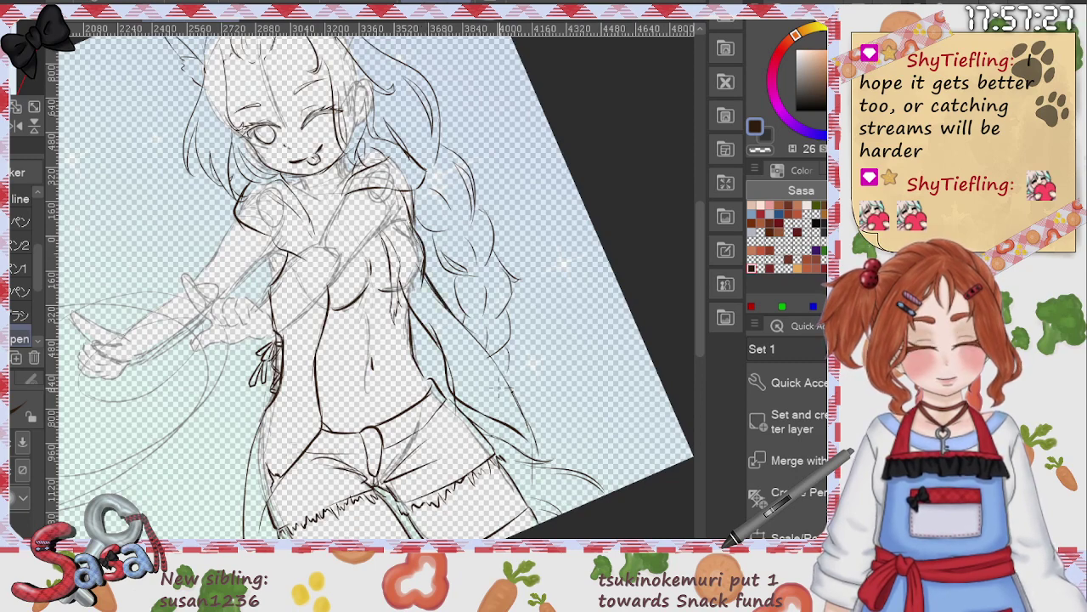
Step: Erase the thin outer garment line beside the braid and replace it with a heavy curve from the underarm to the garment's tip
key("e")
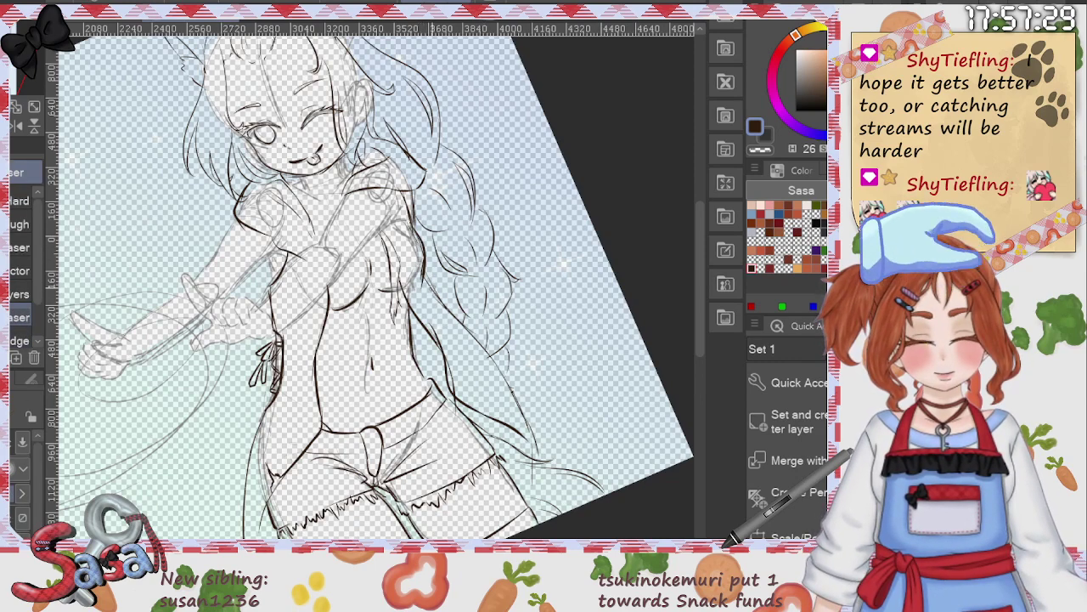
left_click_drag(458, 320, 425, 275)
left_click_drag(446, 356, 456, 393)
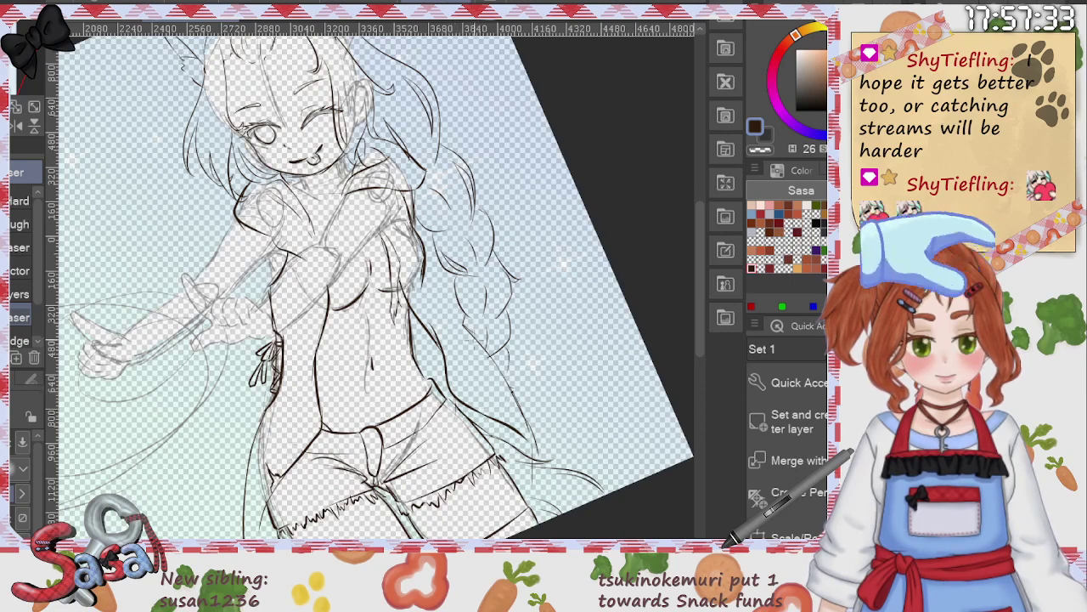
key("p")
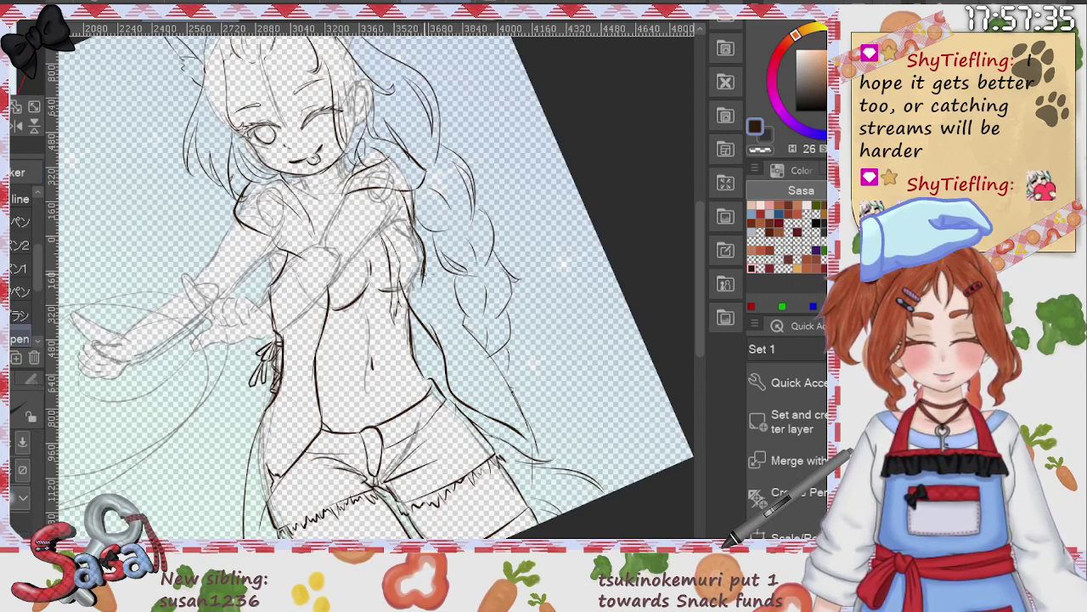
mouse_move(425, 272)
left_mouse_down()
mouse_move(455, 327)
mouse_move(487, 349)
mouse_move(524, 404)
mouse_move(539, 459)
left_mouse_up()
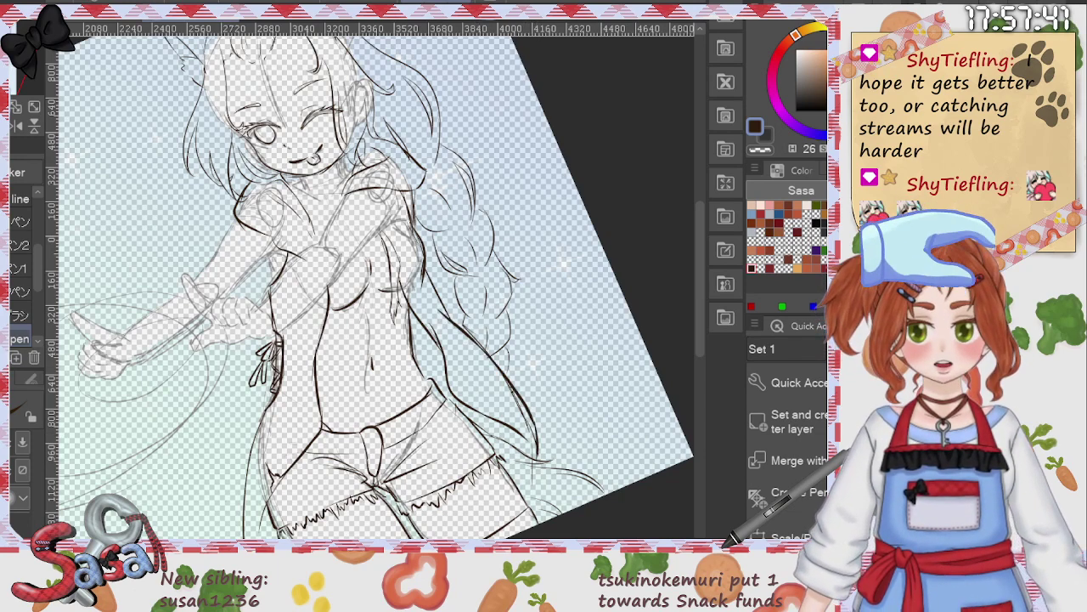
key("e")
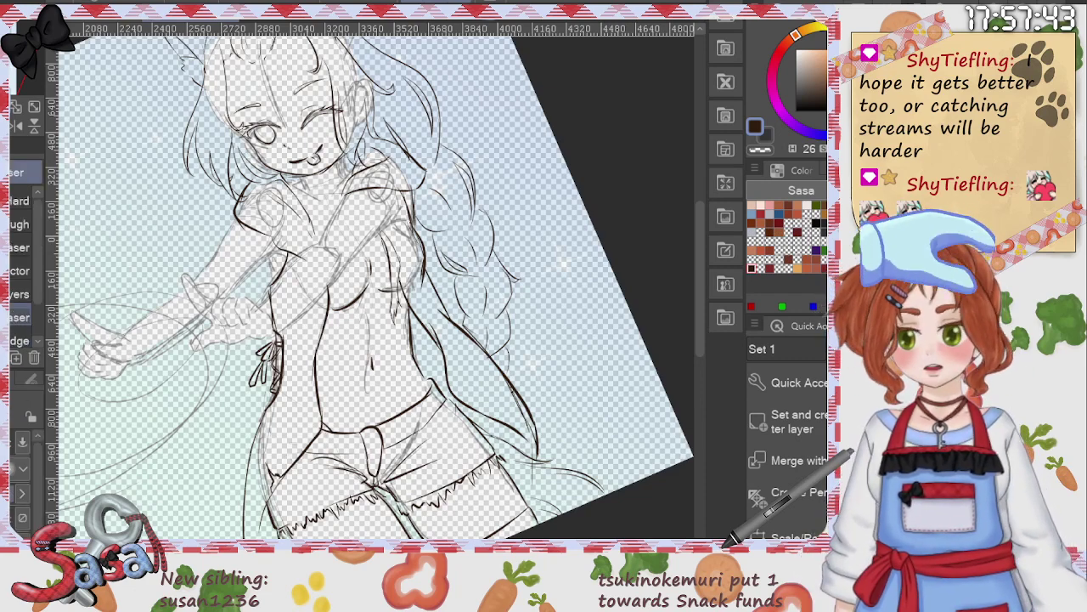
left_click_drag(503, 380, 528, 423)
key("p")
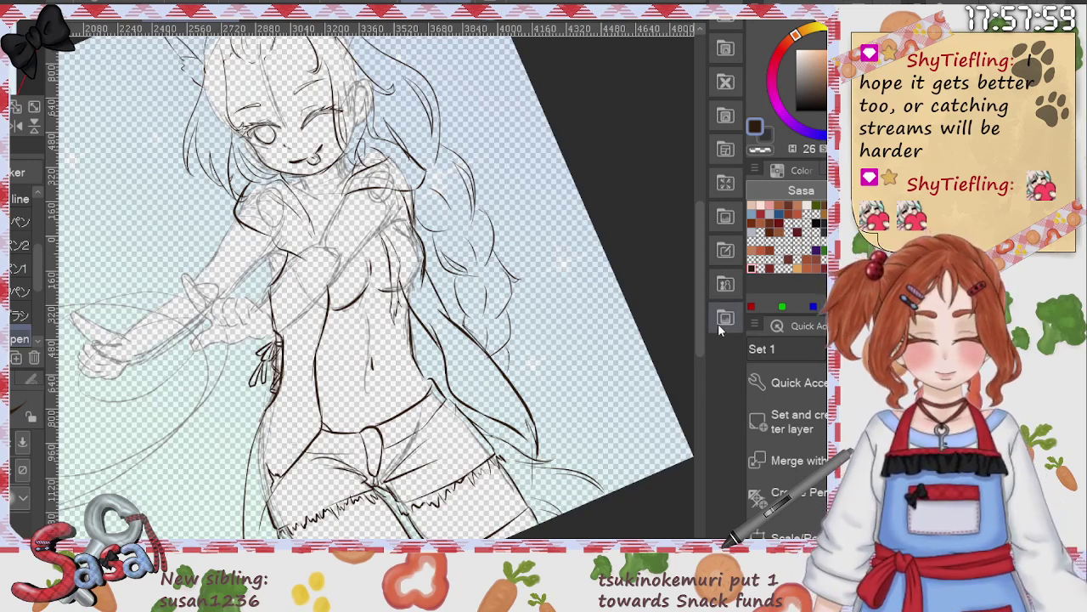
Step: Ink small seam and pocket detail lines on both outer sides of the shorts
left_click_drag(703, 329, 704, 336)
key("p")
key("p")
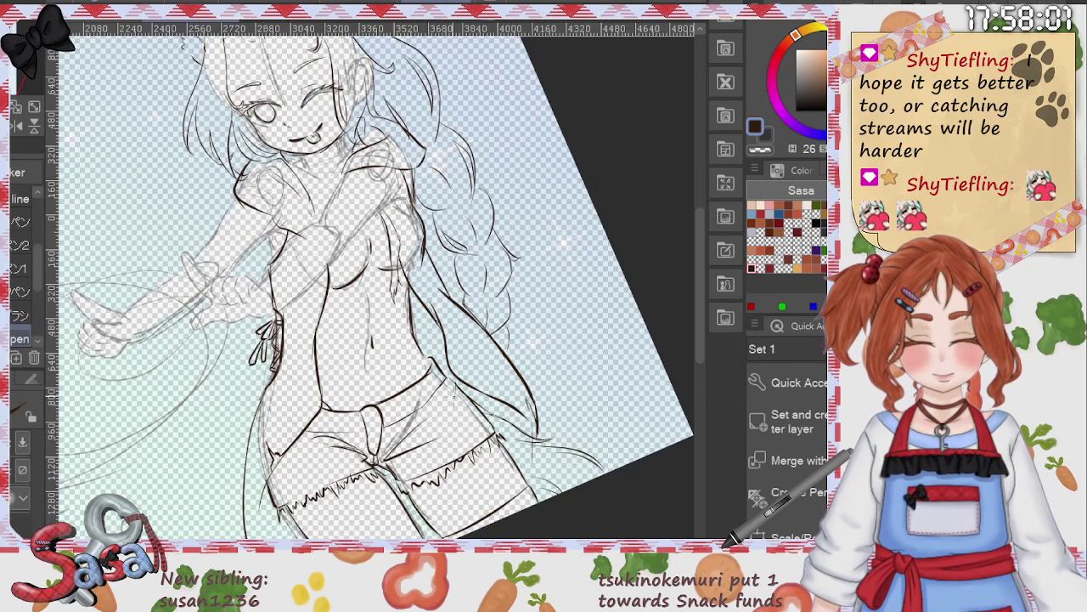
left_click_drag(445, 383, 465, 396)
mouse_move(287, 457)
left_mouse_down()
mouse_move(267, 481)
mouse_move(287, 499)
left_mouse_up()
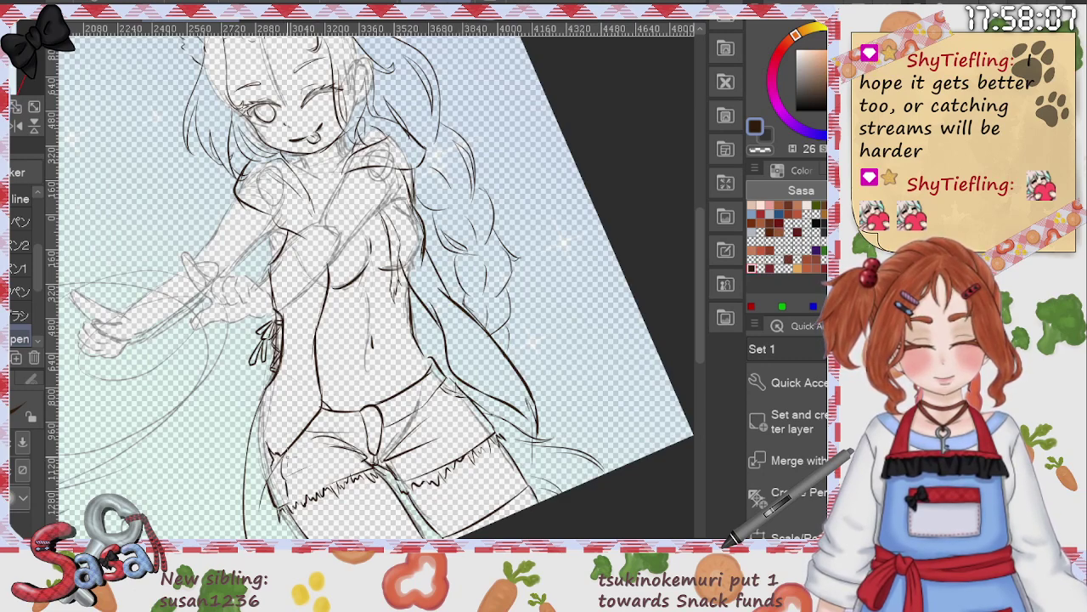
Step: Ink small fold details on the shorts and short contour and tie lines over the chest and abdomen
left_click_drag(287, 458, 285, 492)
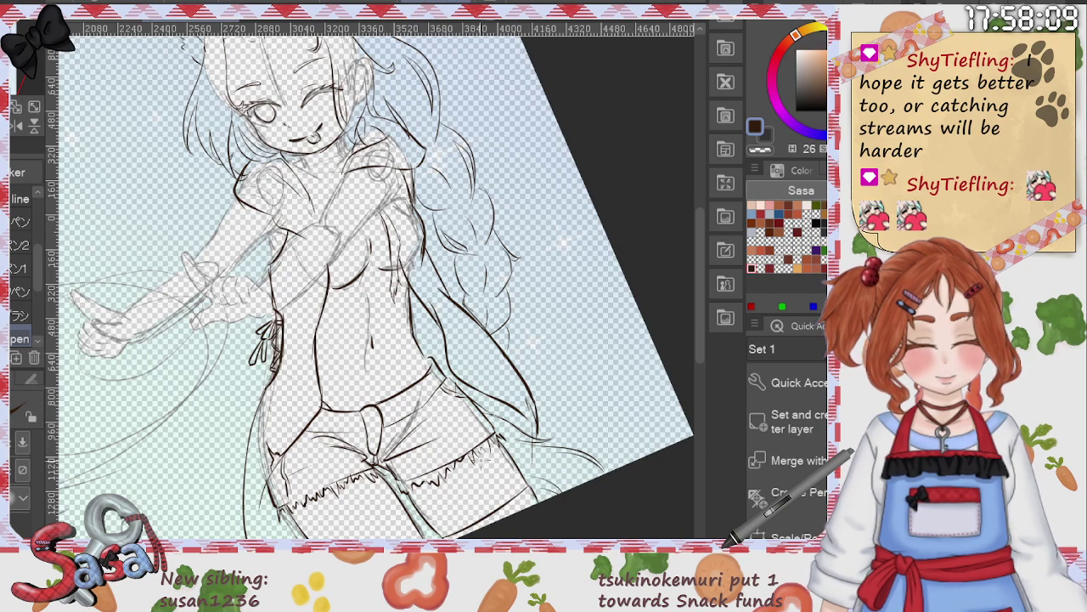
left_click_drag(377, 456, 403, 480)
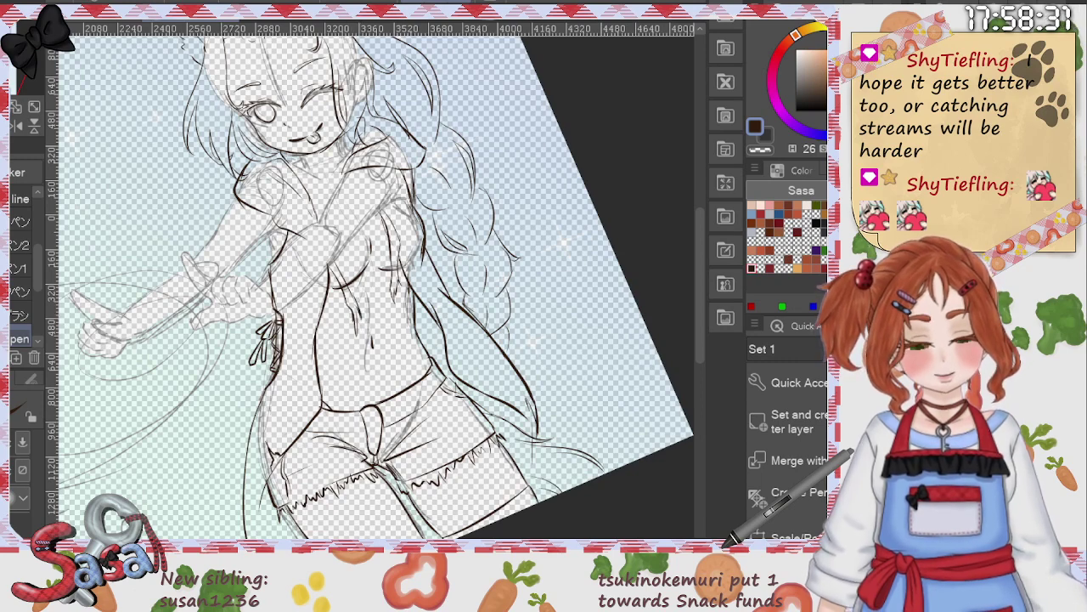
key("e")
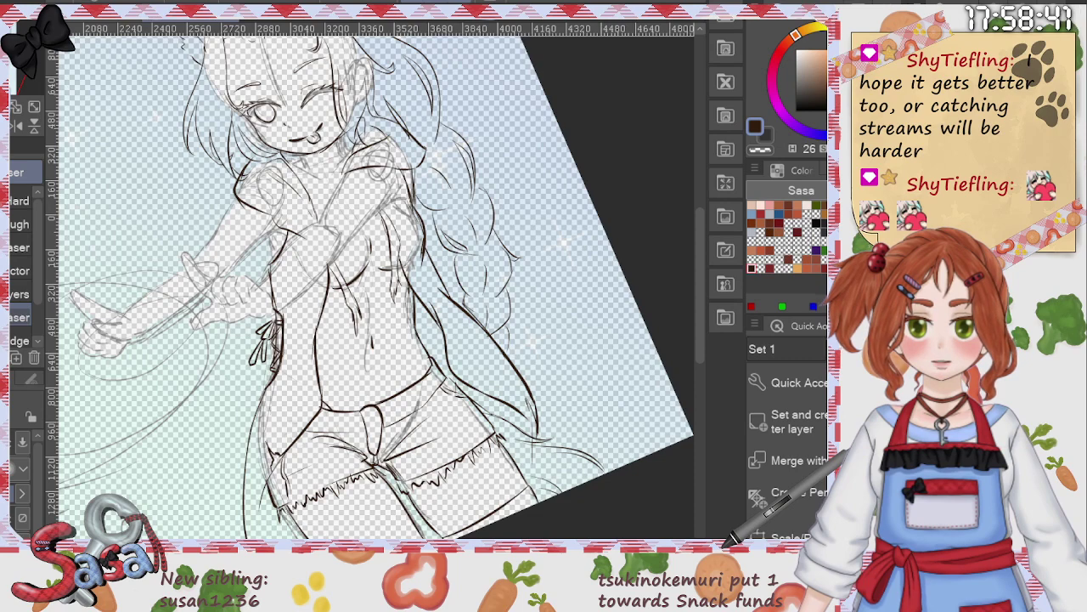
scroll(369, 287, "down", 2)
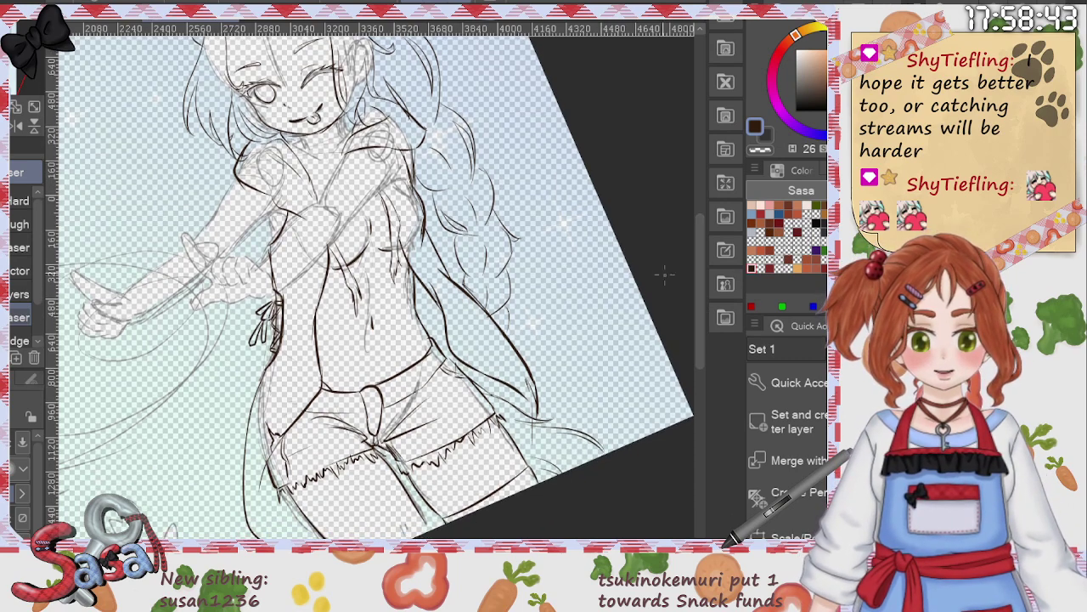
Step: Ink the hand of the arm crossing the torso, with its curled fingers, thumb and raised pointing finger
key("p")
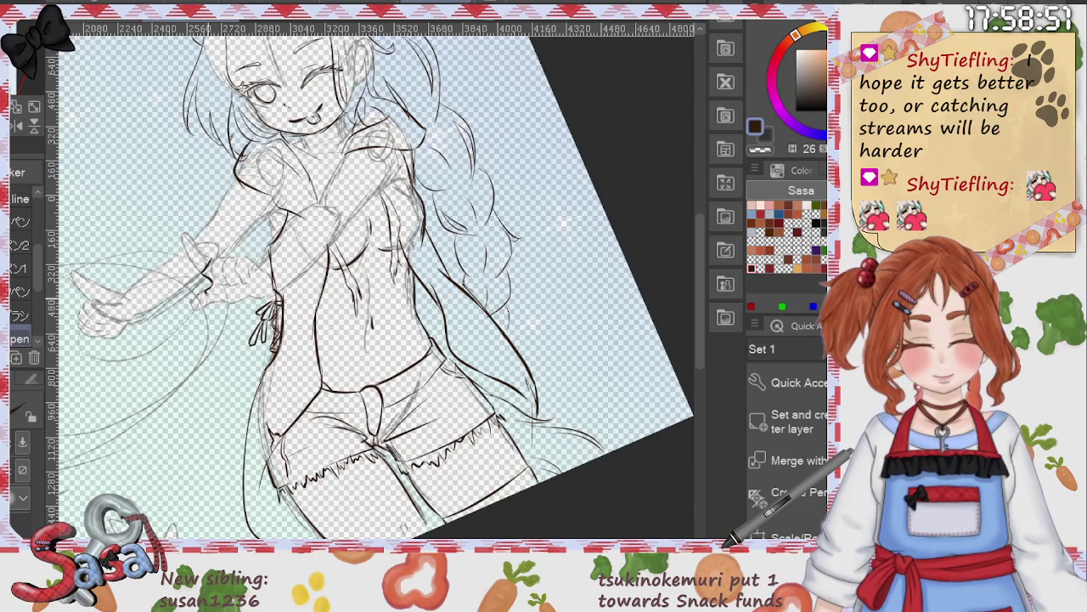
mouse_move(205, 294)
left_mouse_down()
mouse_move(213, 303)
mouse_move(278, 287)
left_mouse_up()
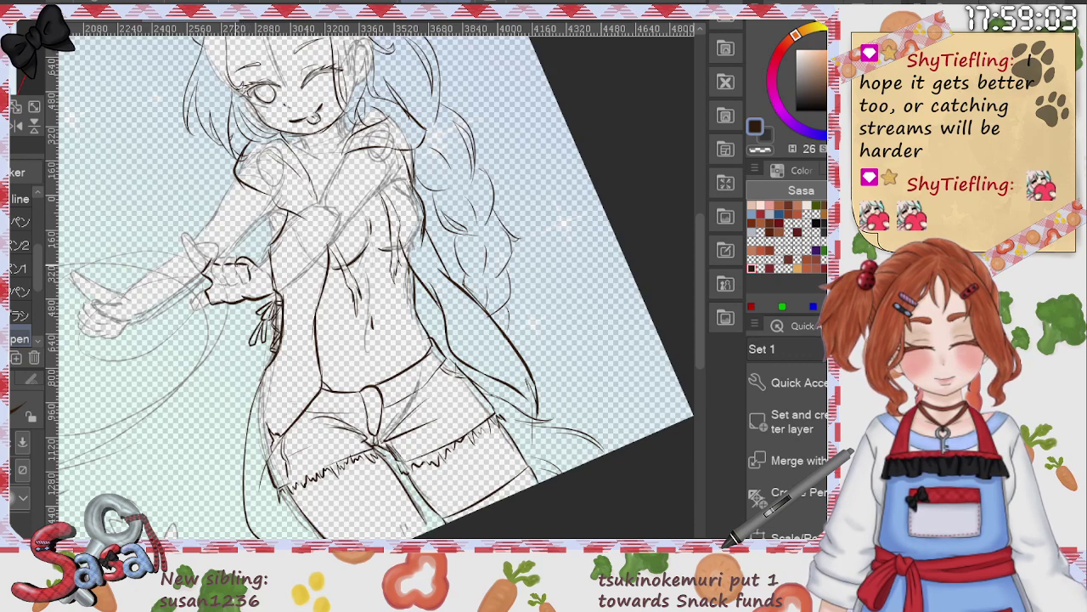
mouse_move(235, 264)
left_mouse_down()
mouse_move(246, 283)
mouse_move(213, 258)
mouse_move(223, 284)
mouse_move(231, 258)
mouse_move(241, 267)
mouse_move(202, 266)
mouse_move(185, 247)
mouse_move(191, 239)
mouse_move(213, 260)
mouse_move(189, 311)
left_mouse_up()
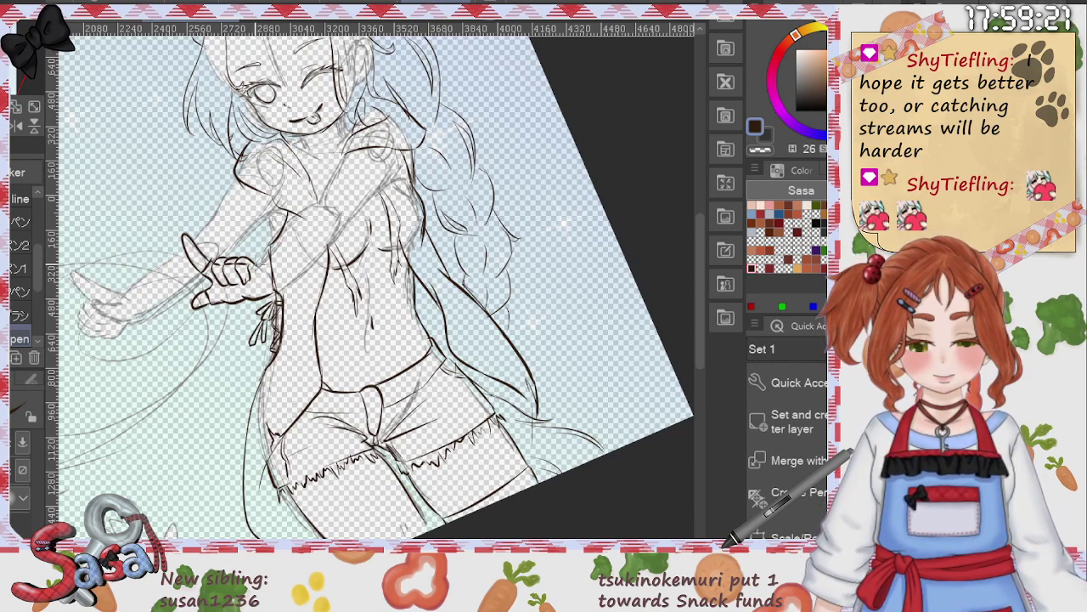
Step: Ink the crossing arm's wrist and the curved bandage bands wrapping its lower forearm
mouse_move(255, 264)
left_mouse_down()
mouse_move(301, 280)
mouse_move(316, 268)
mouse_move(272, 273)
mouse_move(283, 297)
left_mouse_up()
key("ctrl+z")
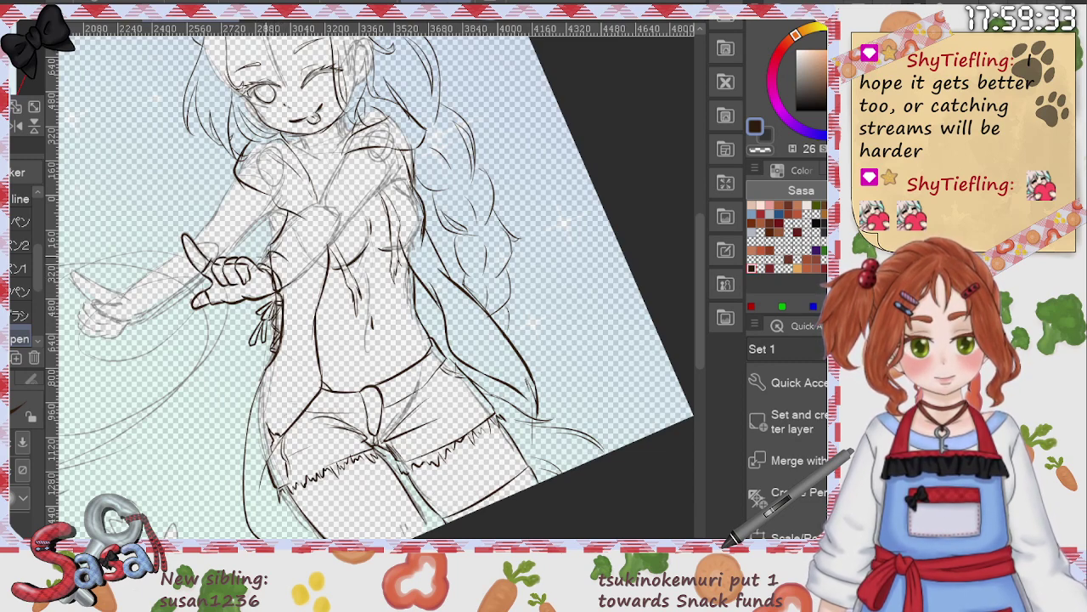
left_click_drag(264, 255, 277, 265)
left_click_drag(272, 262, 294, 282)
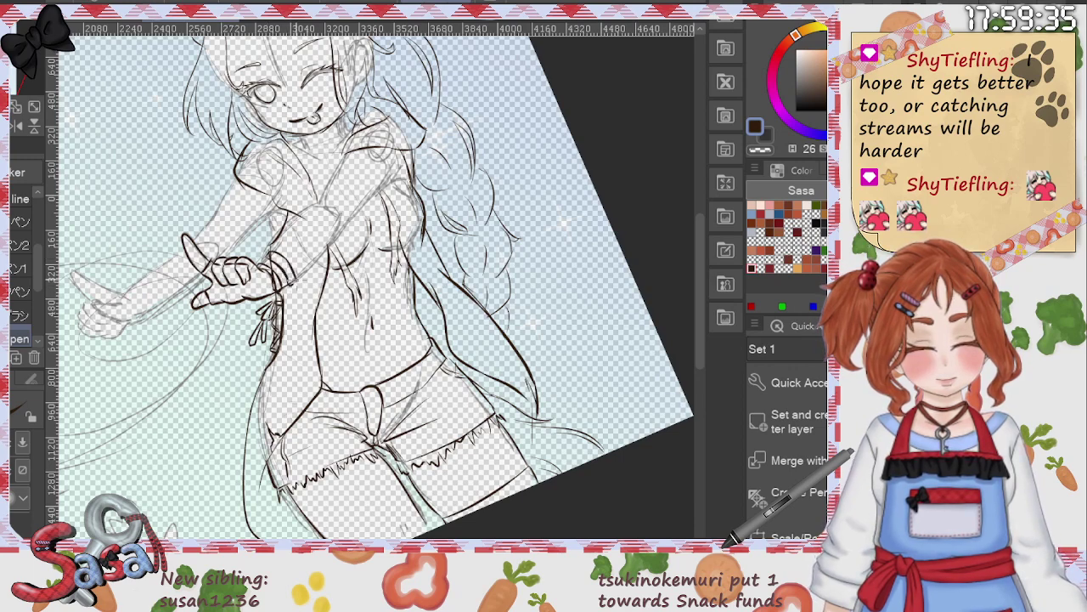
left_click(19, 314)
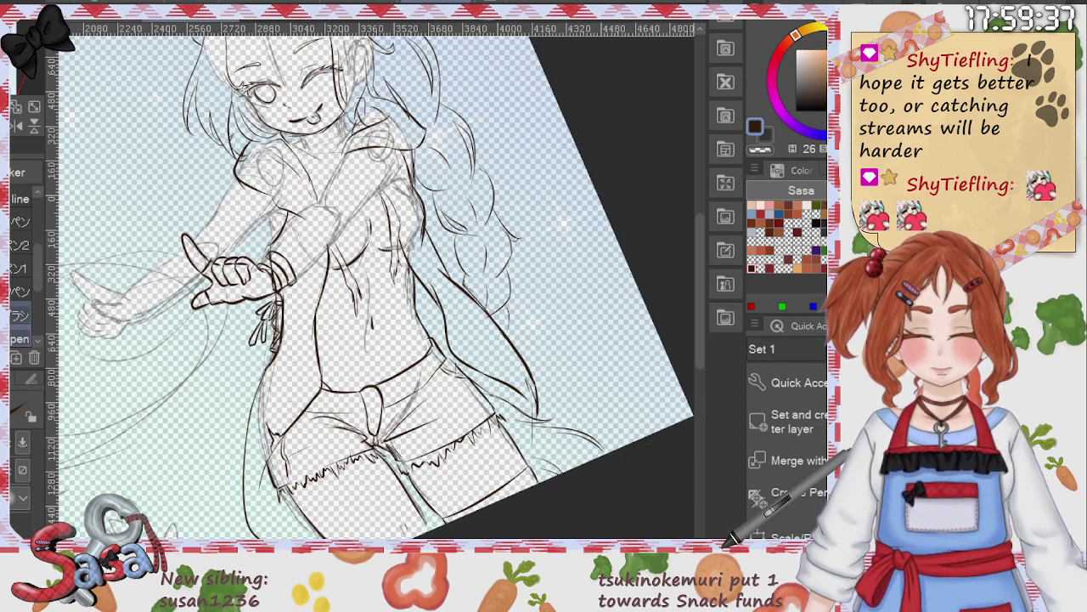
key("e")
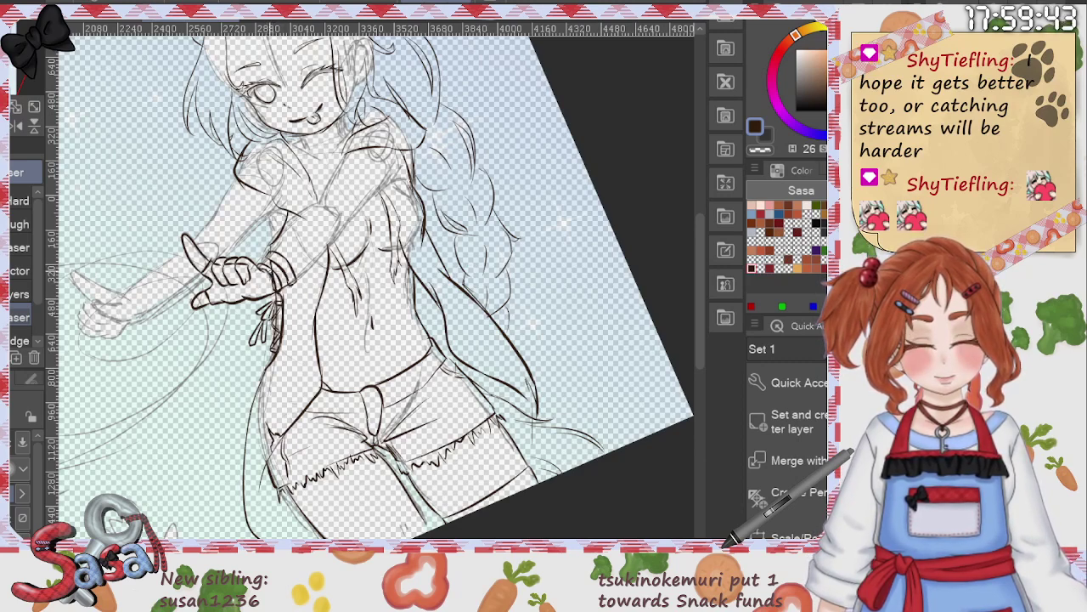
key("p")
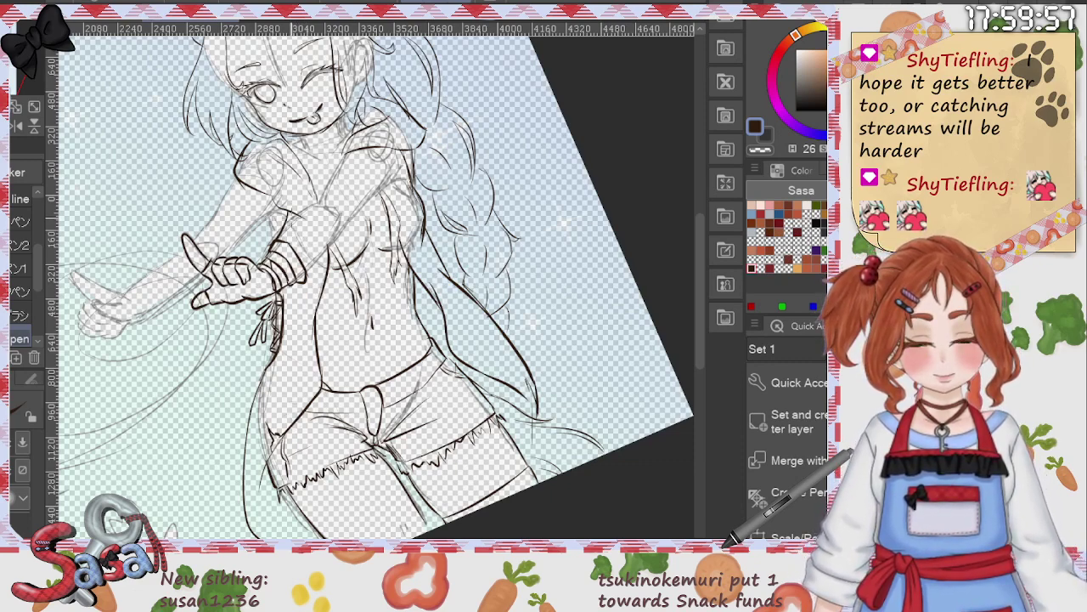
Step: Ink the forearm outline and crisscrossing bandage wraps up to the elbow of the arm crossing the torso
left_click_drag(297, 212, 307, 270)
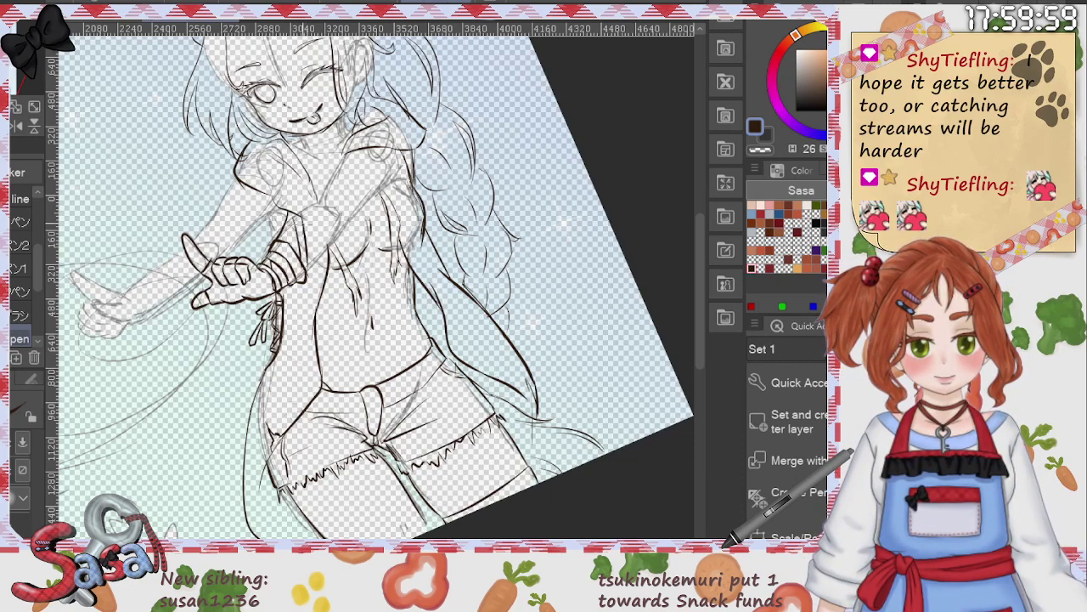
left_click_drag(280, 233, 329, 227)
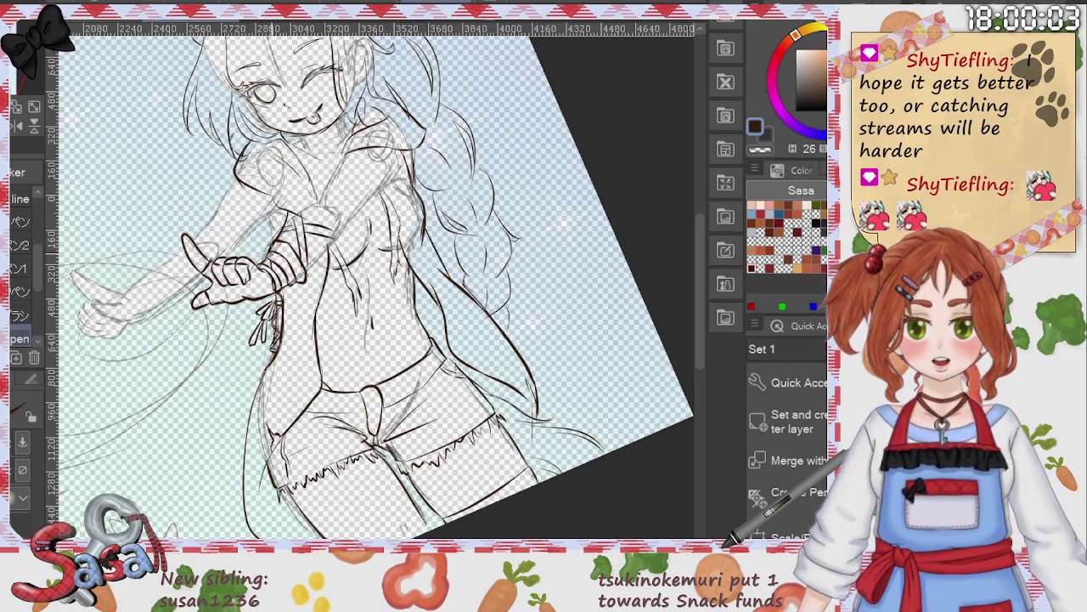
left_click_drag(305, 212, 341, 235)
key("ctrl+z")
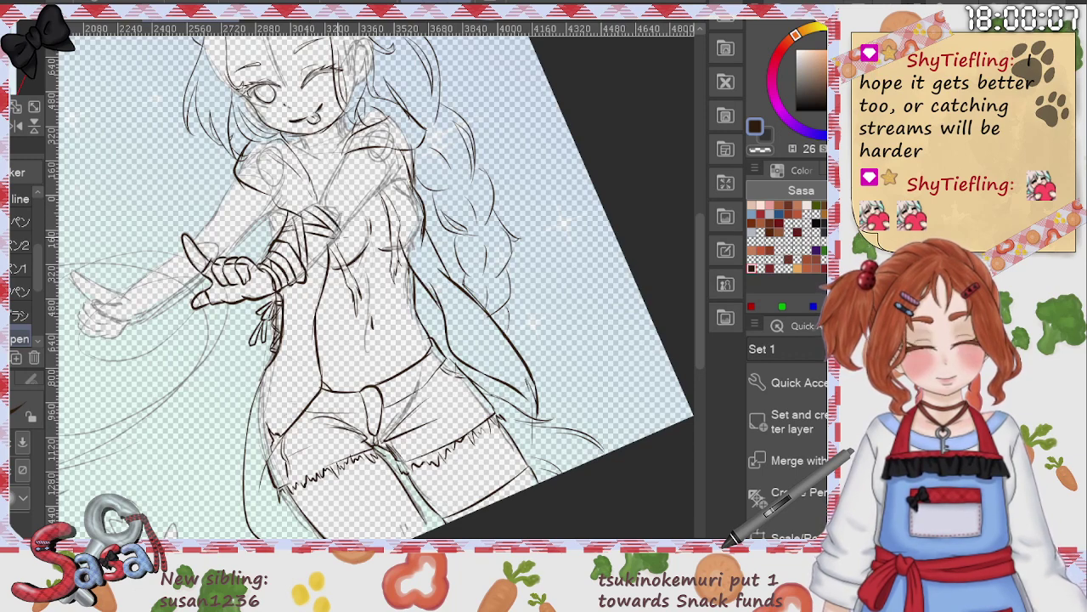
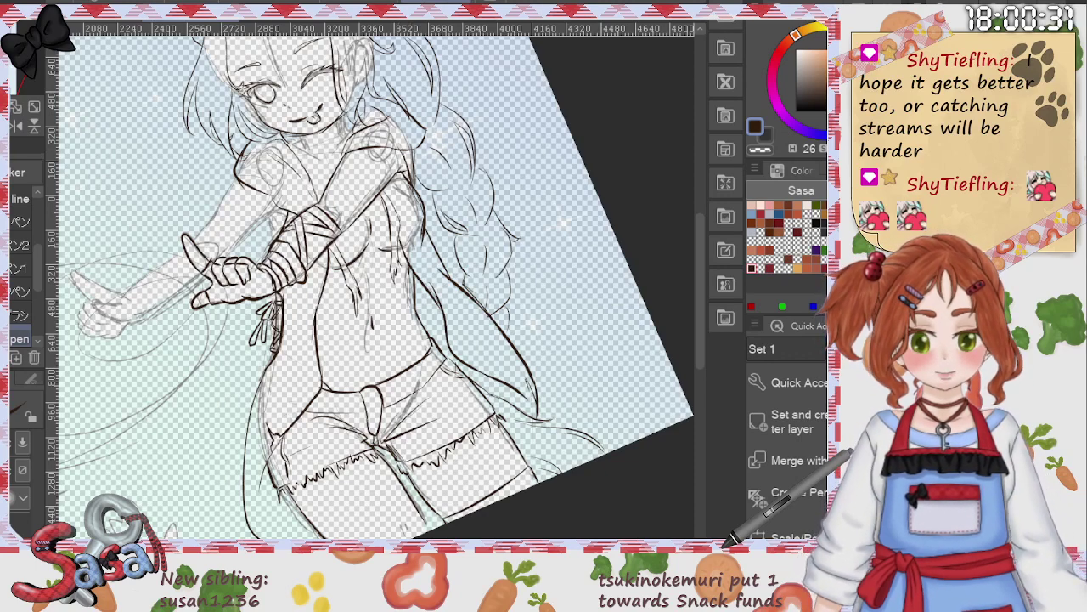
Step: Hide the sketch and background, ink a short line inside the garment beside the laced-side hip, and show them again
scroll(376, 287, "left", 3)
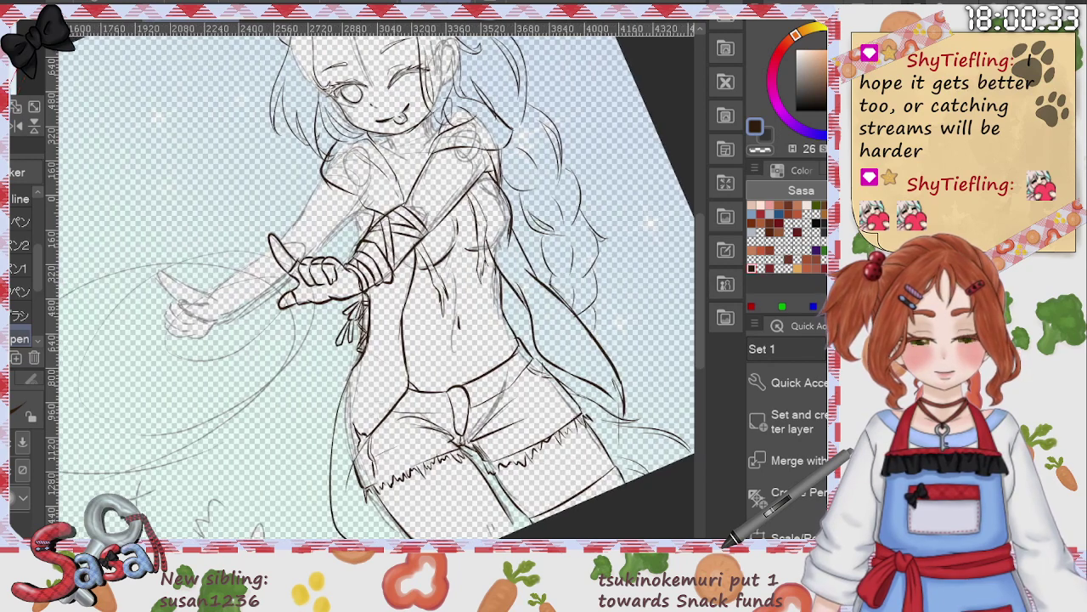
key("Delete")
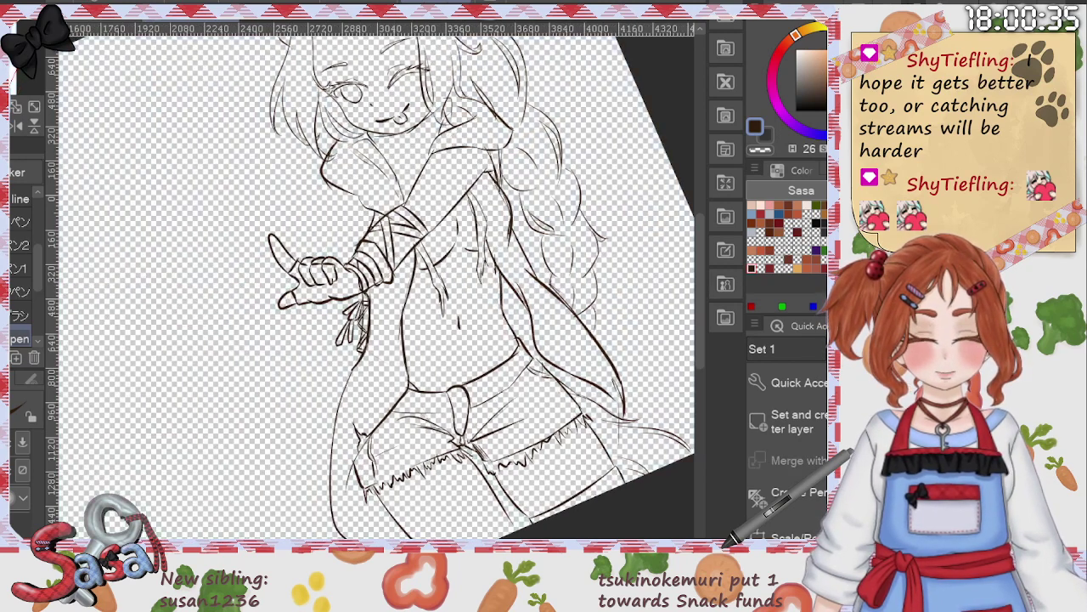
key("e")
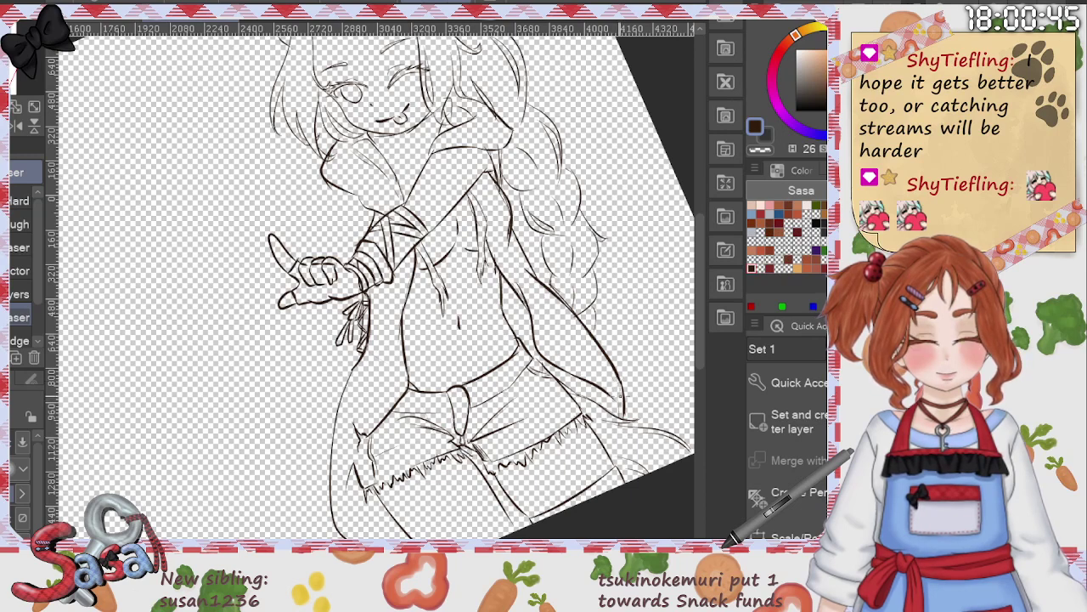
key("p")
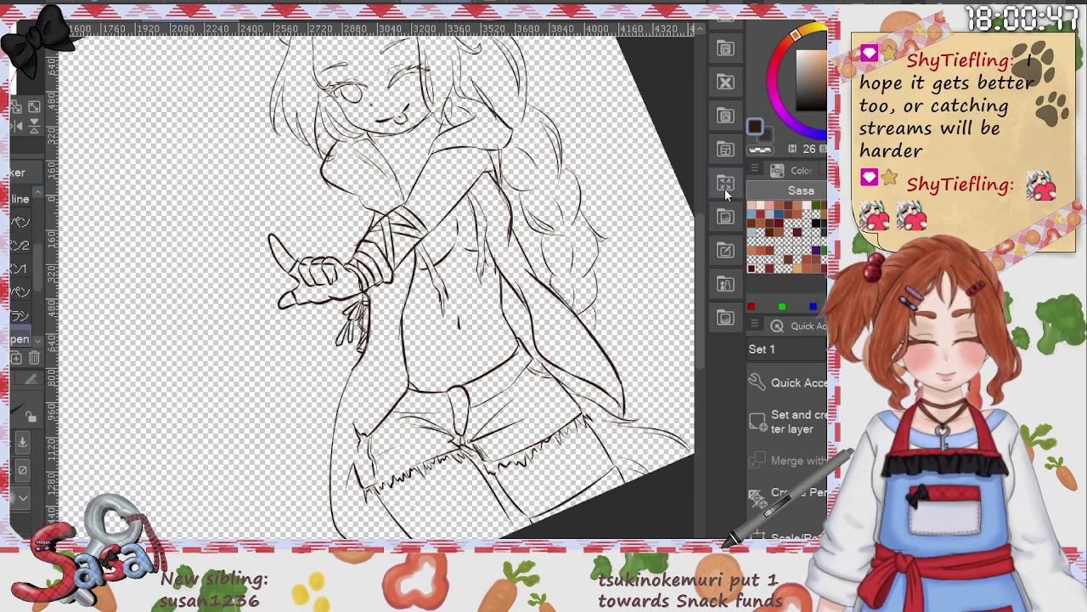
left_click_drag(357, 450, 349, 477)
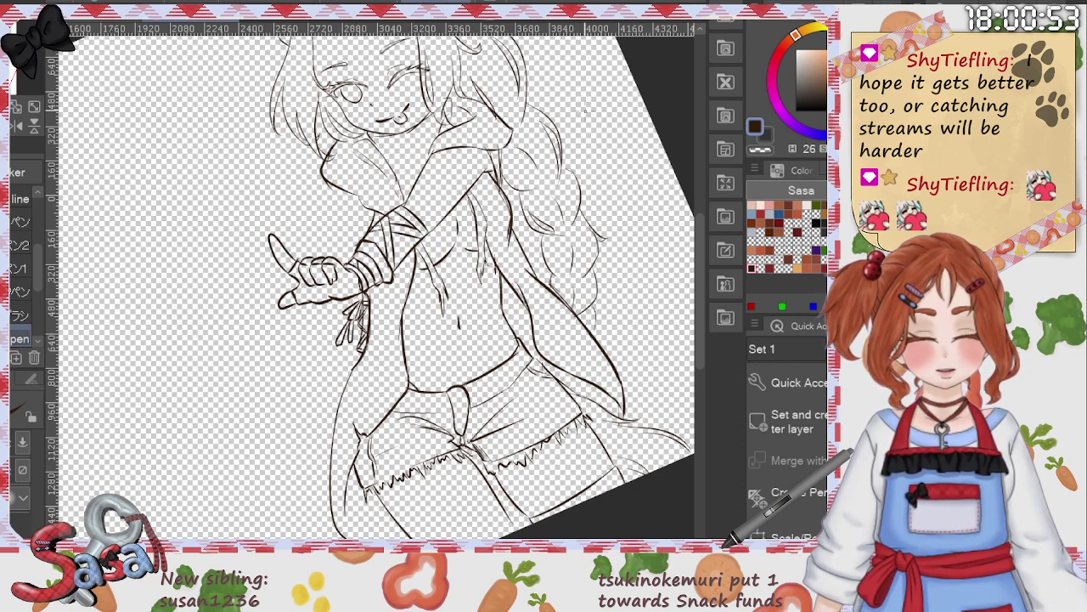
key("ctrl+shift+h")
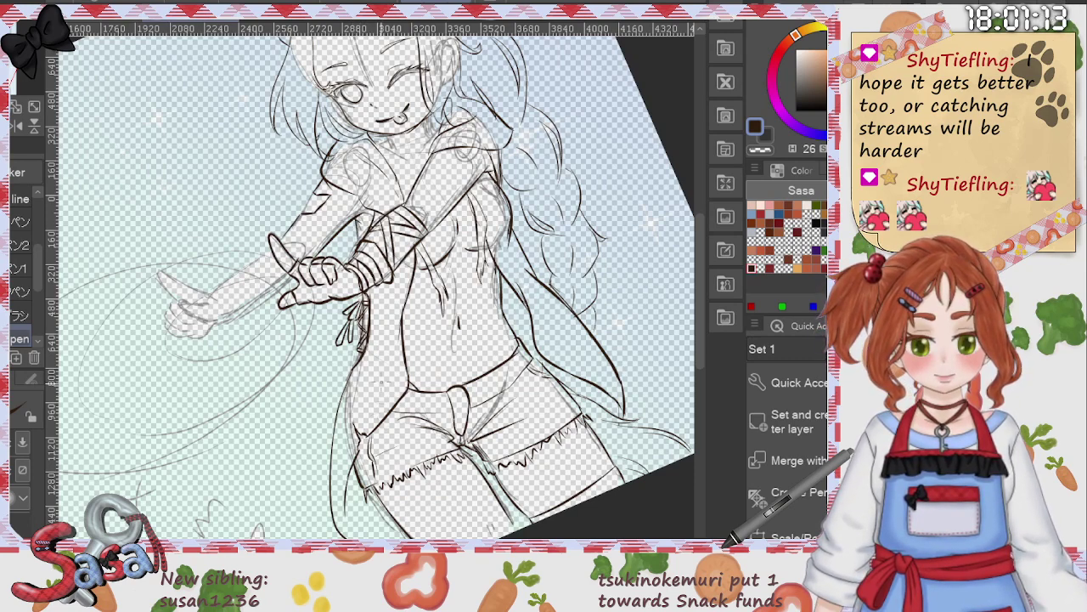
Step: Ink the outstretched arm's hand, with its extended pointing finger and curled fingers
left_click_drag(504, 542, 469, 542)
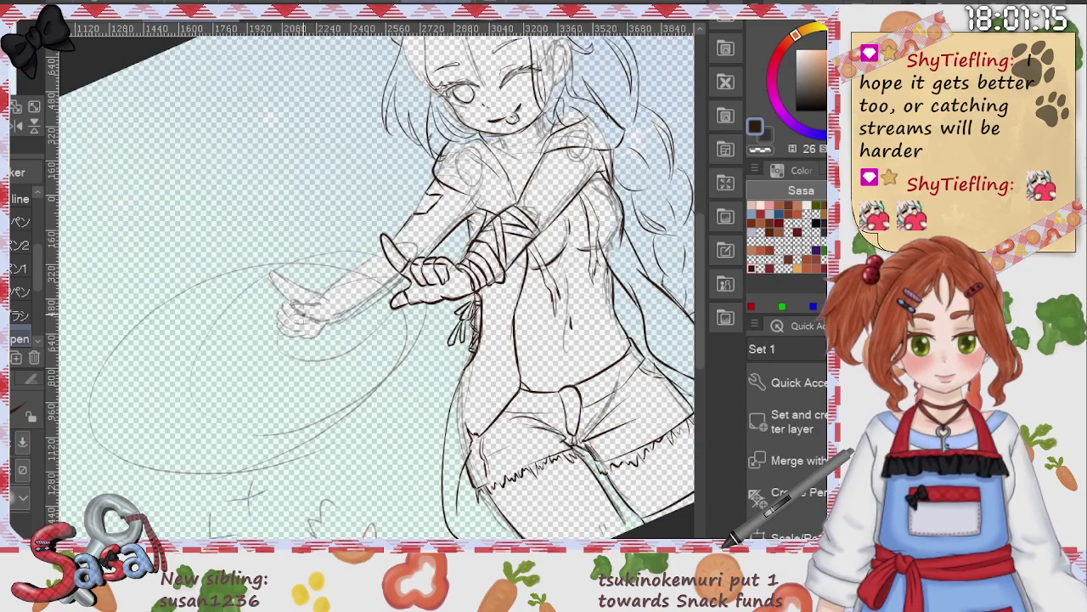
key("r")
left_click_drag(303, 315, 306, 176)
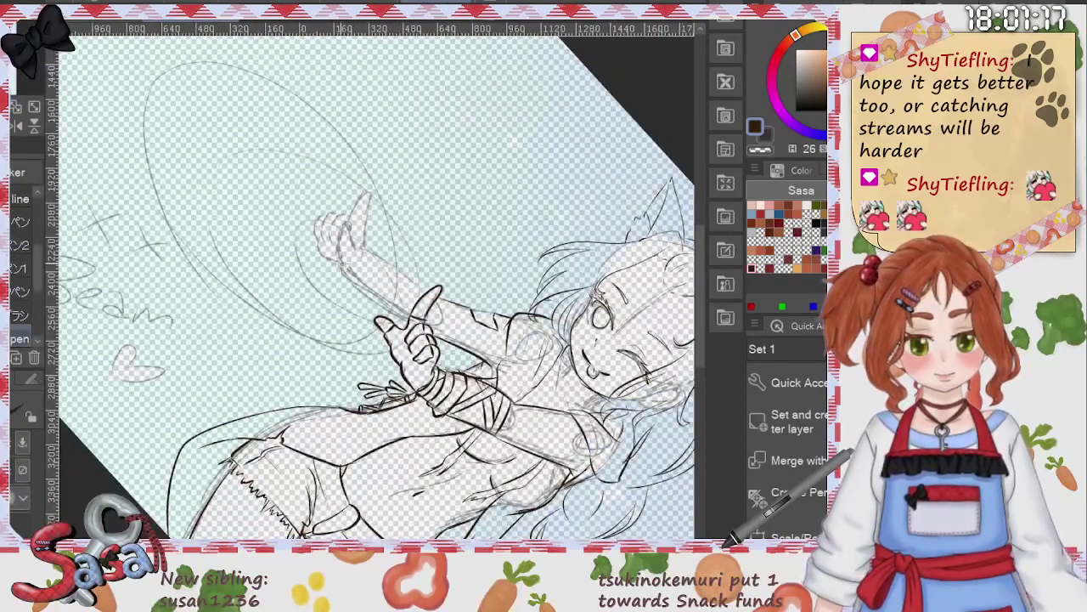
left_click_drag(343, 264, 337, 253)
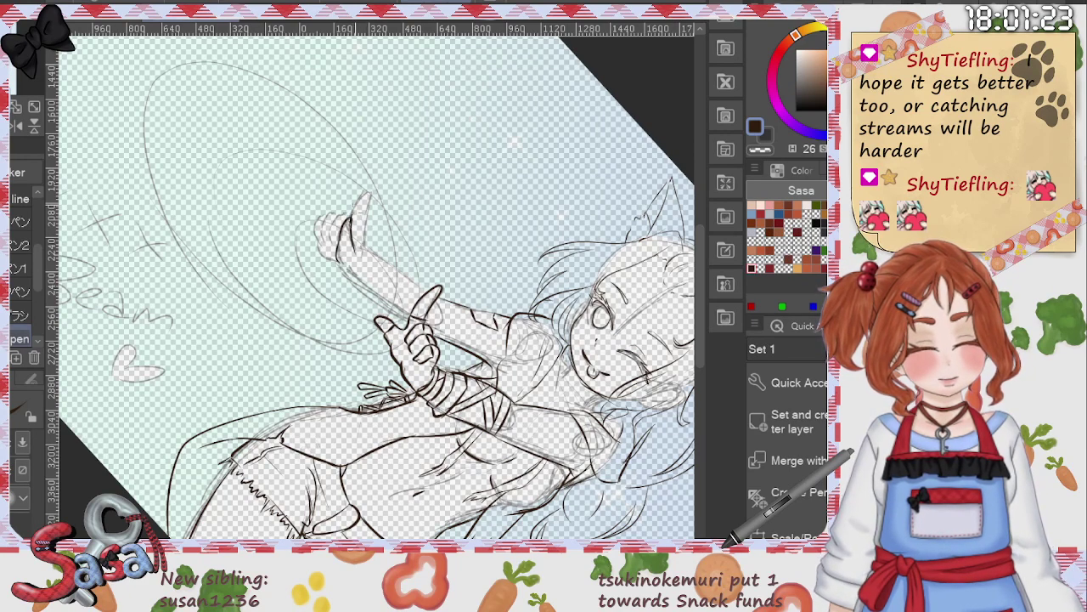
mouse_move(354, 214)
left_mouse_down()
mouse_move(371, 194)
mouse_move(364, 245)
mouse_move(337, 220)
mouse_move(322, 252)
mouse_move(317, 224)
mouse_move(306, 237)
mouse_move(350, 273)
left_mouse_up()
key("ctrl+z")
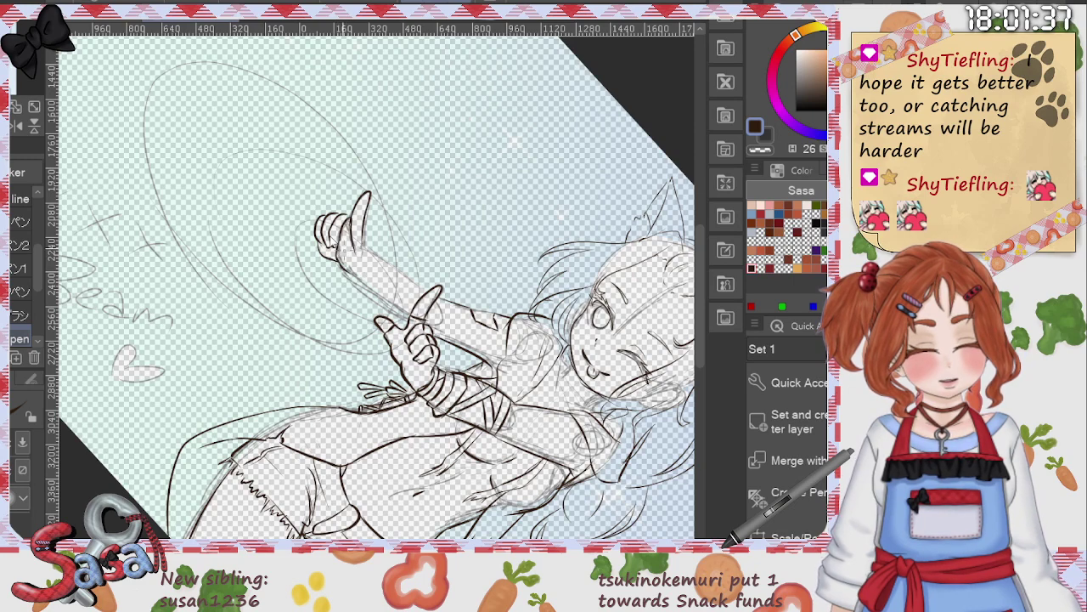
key("ctrl+z")
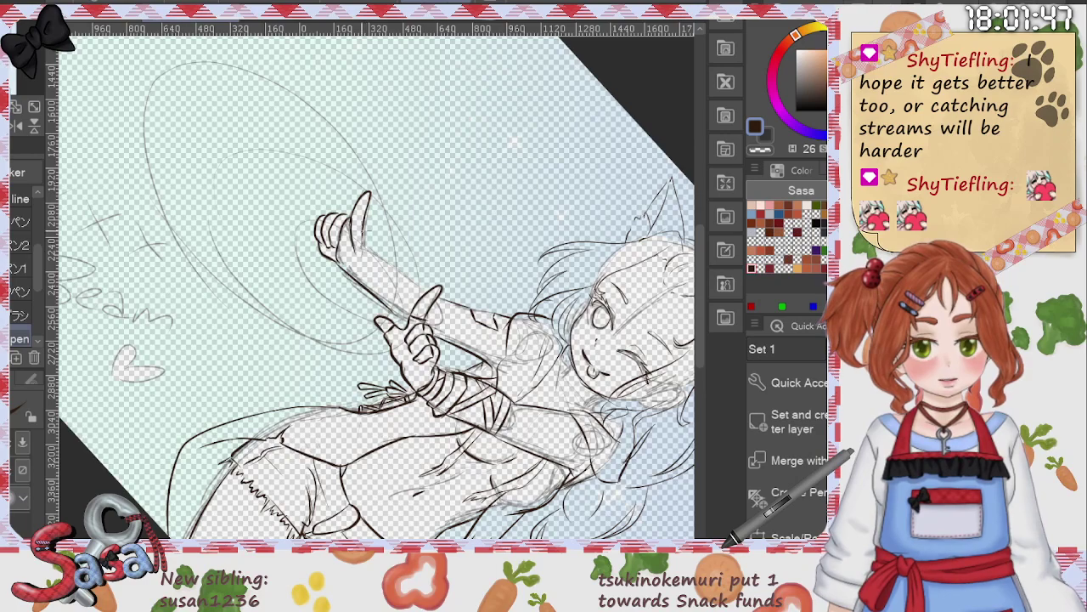
Step: Ink the outstretched forearm's outer edge from the wrist toward the elbow and try a line across the wrist
key("r")
left_click_drag(363, 231, 324, 320)
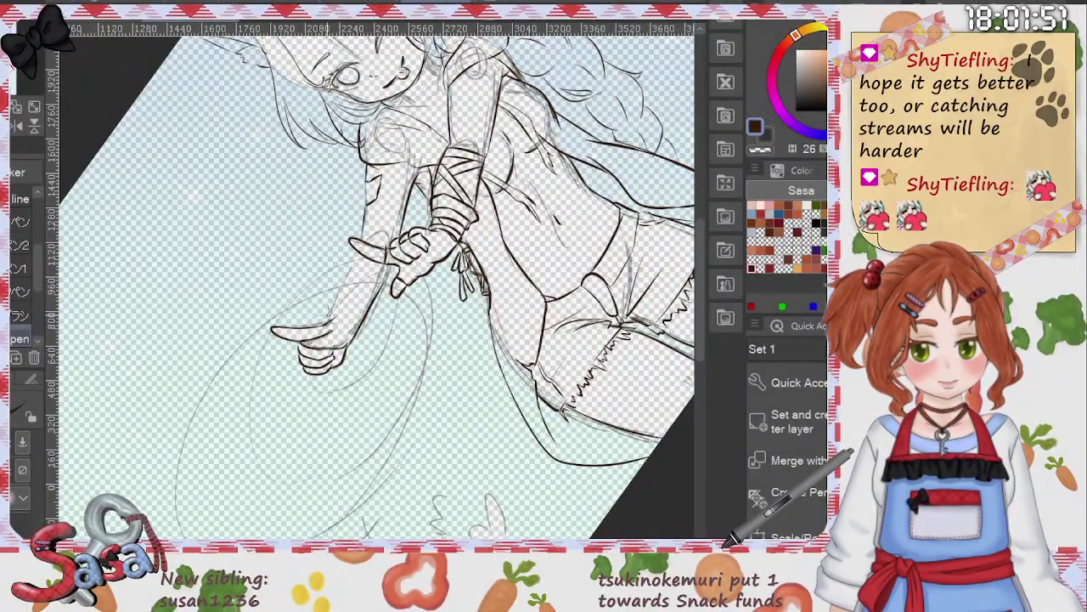
left_click_drag(328, 324, 353, 260)
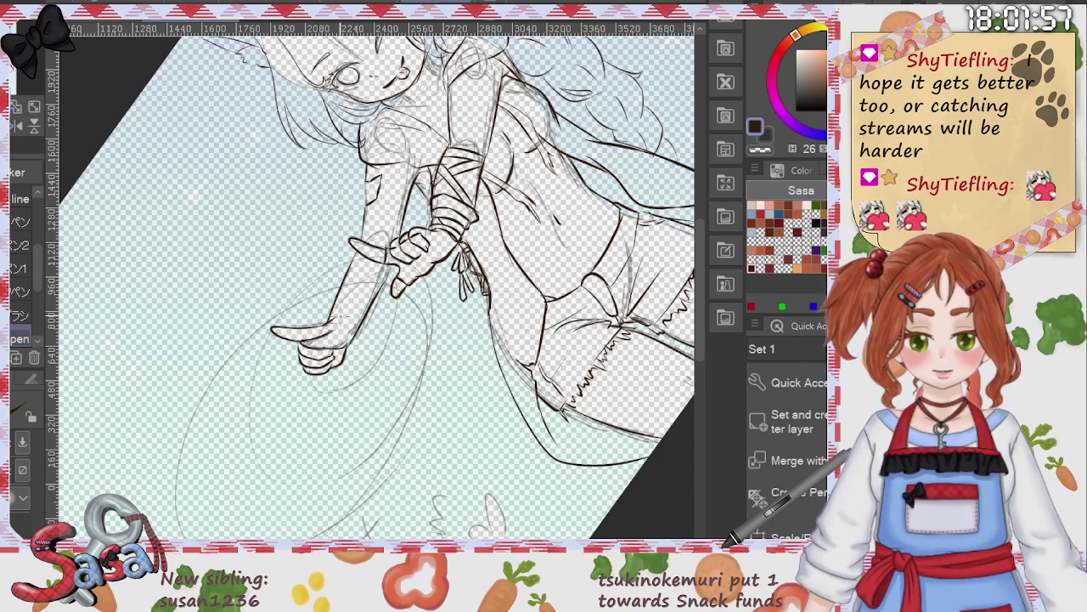
left_click_drag(324, 323, 365, 311)
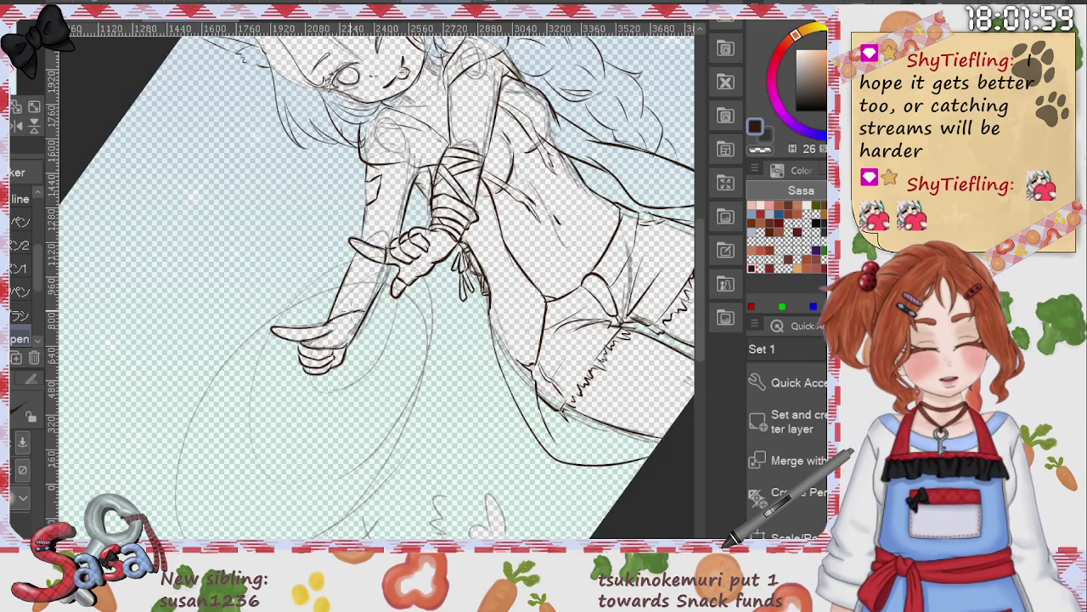
key("ctrl+z")
key("r")
mouse_move(521, 219)
left_mouse_down()
mouse_move(533, 249)
mouse_move(411, 468)
mouse_move(452, 459)
left_mouse_up()
Step: Clean up the ink around the outstretched hand's finger base and redraw the short palm and wrist lines
key("e")
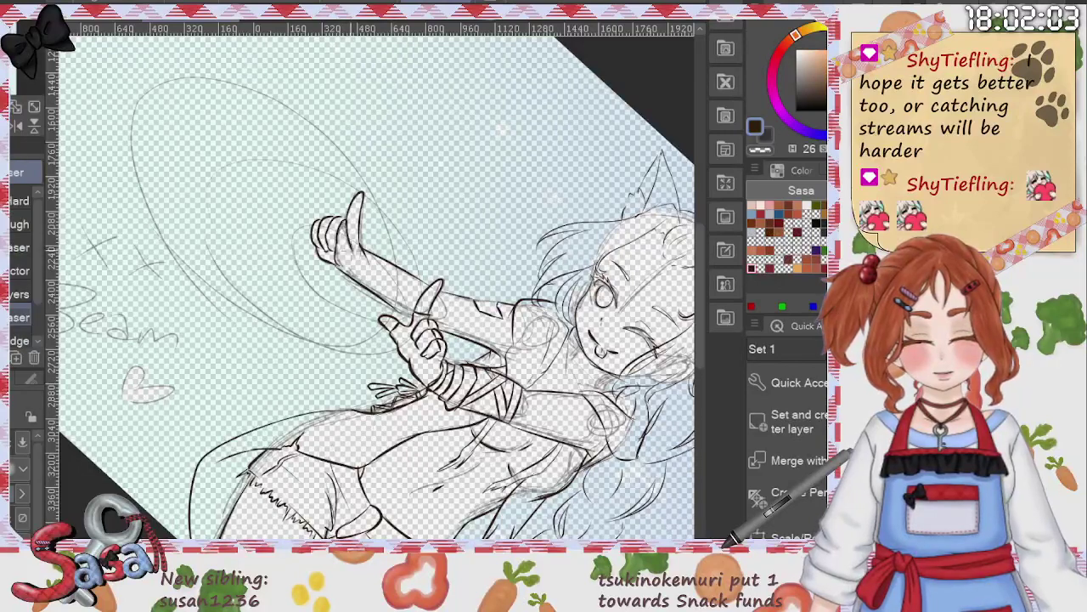
mouse_move(343, 226)
left_mouse_down()
mouse_move(336, 238)
mouse_move(340, 222)
mouse_move(347, 241)
mouse_move(348, 227)
left_mouse_up()
key("p")
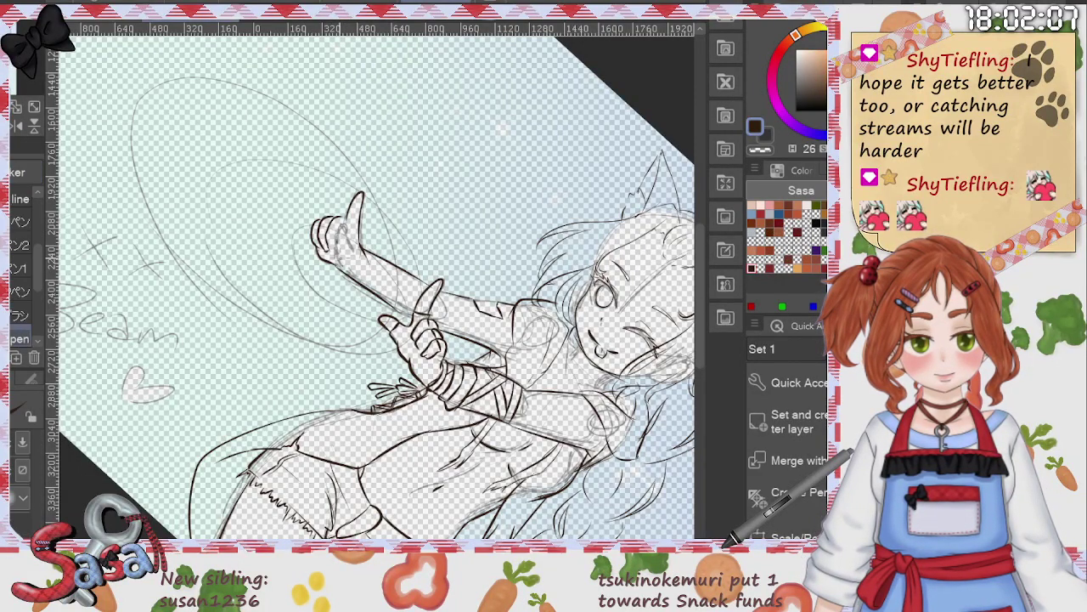
mouse_move(342, 220)
left_mouse_down()
mouse_move(336, 243)
mouse_move(350, 240)
mouse_move(368, 284)
left_mouse_up()
key("ctrl+z")
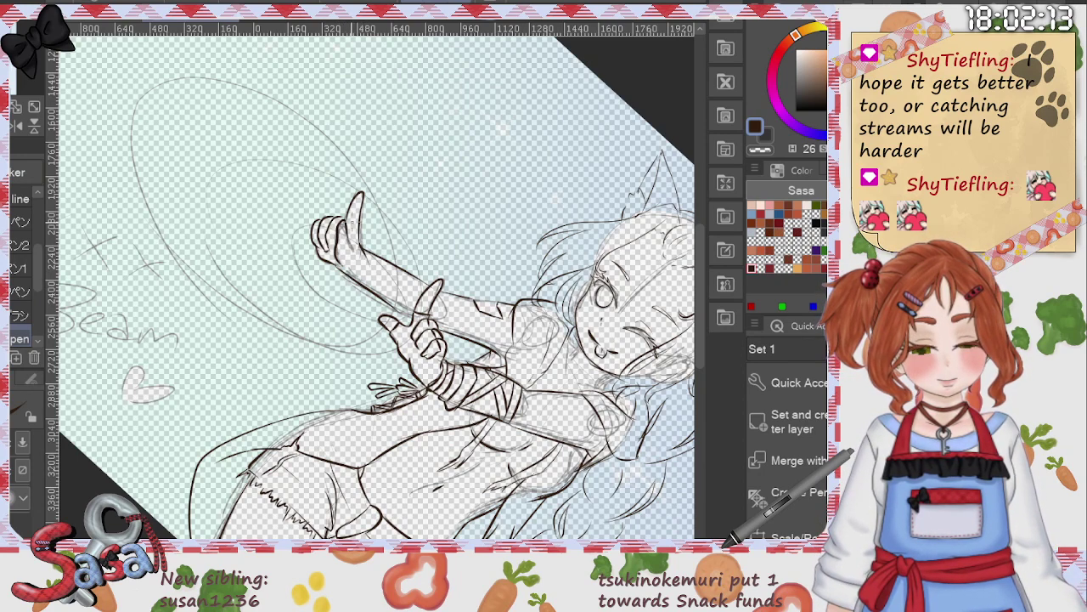
key("ctrl+z")
left_click_drag(346, 231, 355, 253)
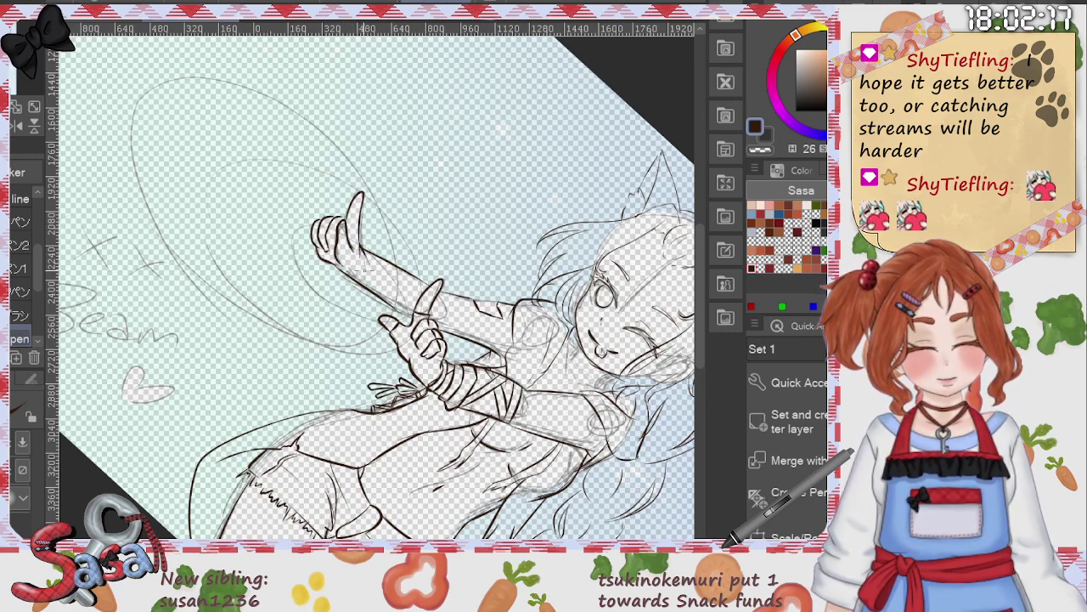
mouse_move(360, 247)
left_mouse_down()
mouse_move(363, 283)
mouse_move(351, 283)
left_mouse_up()
key("ctrl+z")
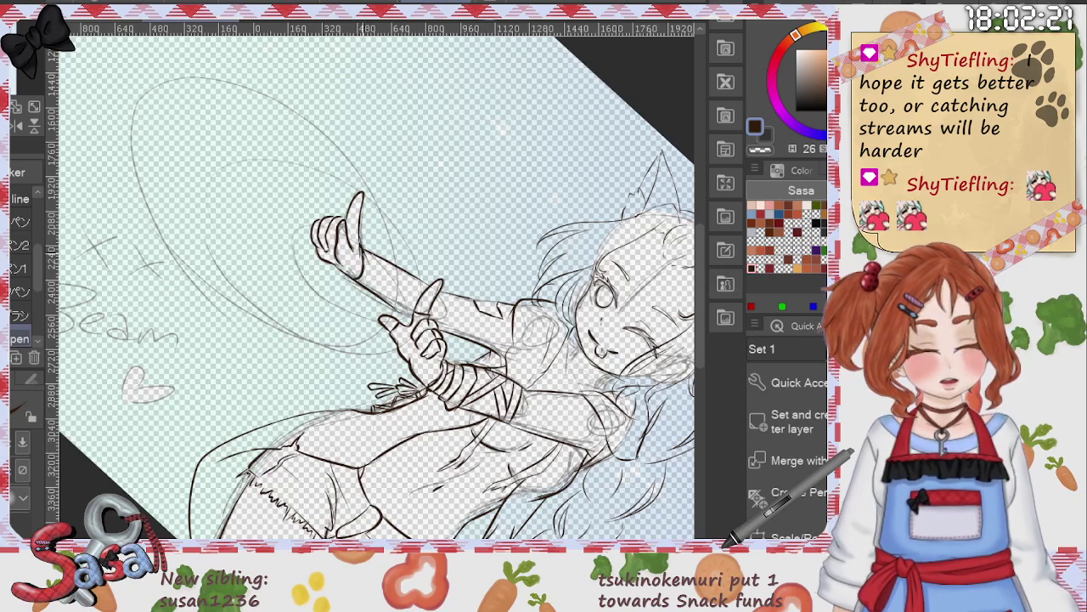
Step: Redraw the short palm line at the outstretched hand's wrist and ink the forearm's edge behind the other hand's pointing finger
key("ctrl+z")
mouse_move(360, 237)
left_mouse_down()
mouse_move(364, 267)
mouse_move(344, 274)
left_mouse_up()
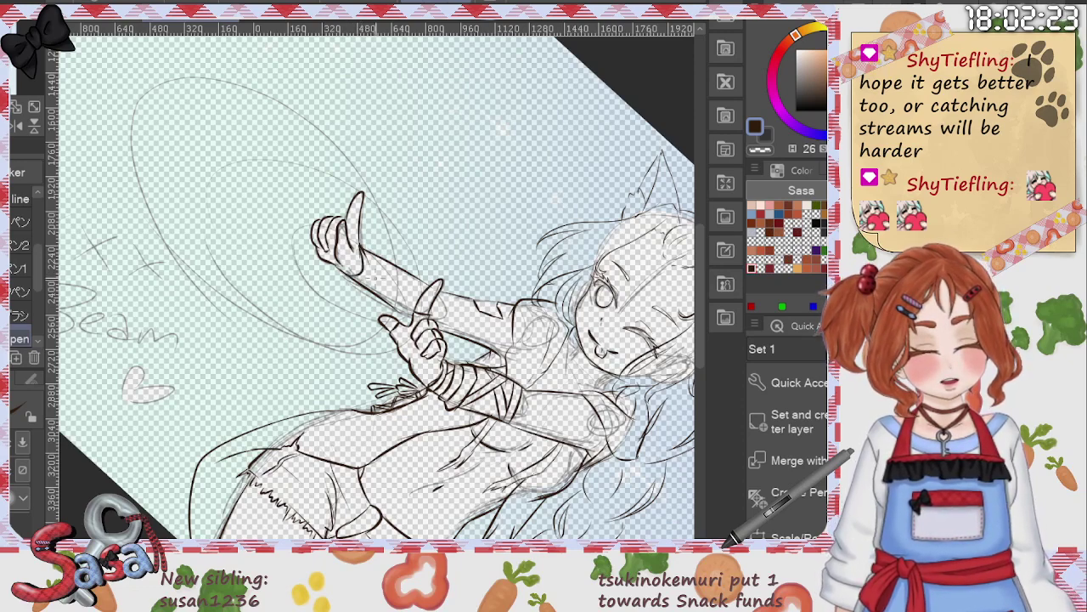
key("r")
left_click_drag(447, 305, 407, 221)
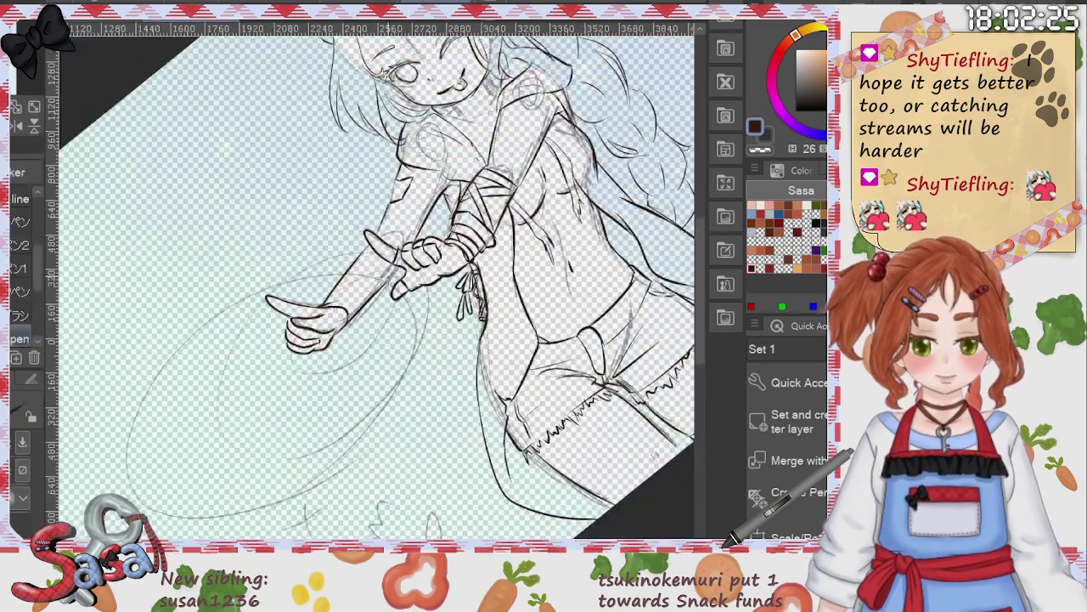
left_click_drag(388, 285, 410, 266)
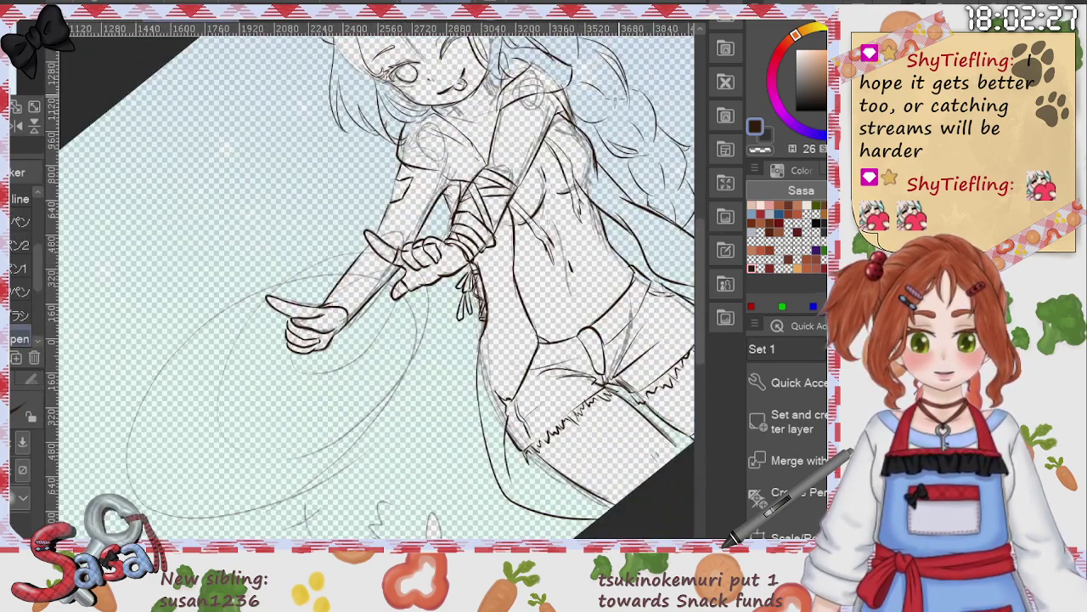
Step: Lasso the lower frayed hem of the shorts and move it slightly up the thigh, then deselect it
key("ctrl+minus")
key("ctrl+minus")
left_click_drag(595, 174, 594, 341)
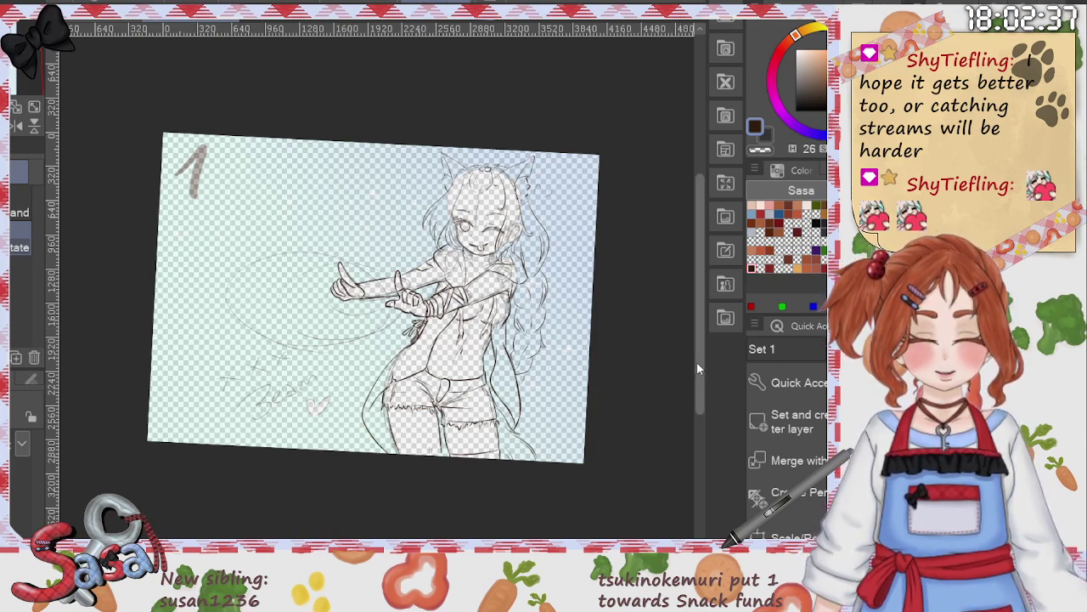
left_click_drag(697, 361, 697, 367)
scroll(489, 397, "up", 2)
scroll(467, 412, "up", 3)
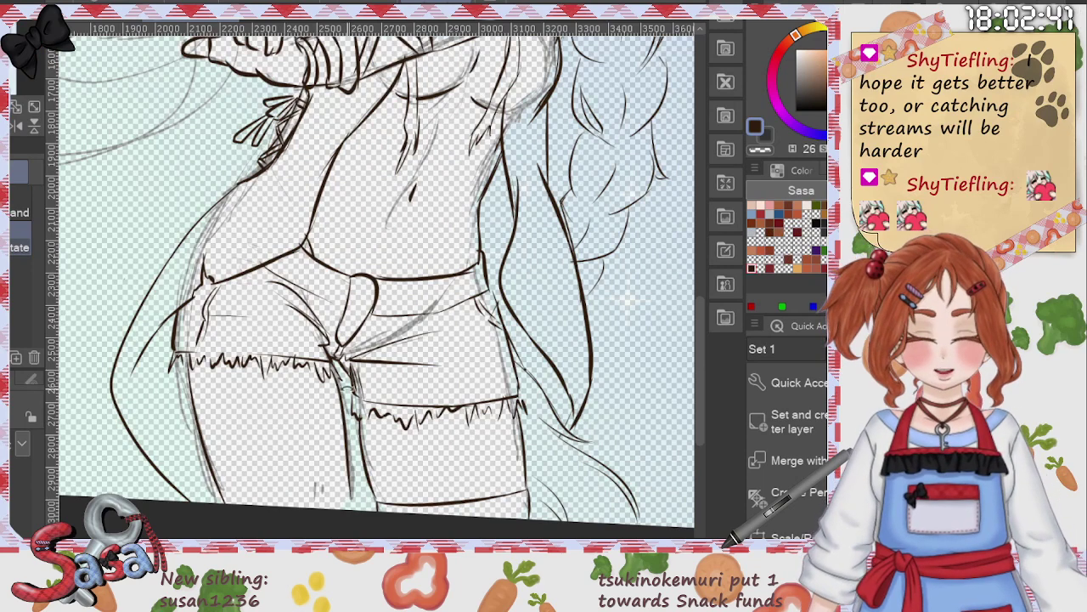
key("m")
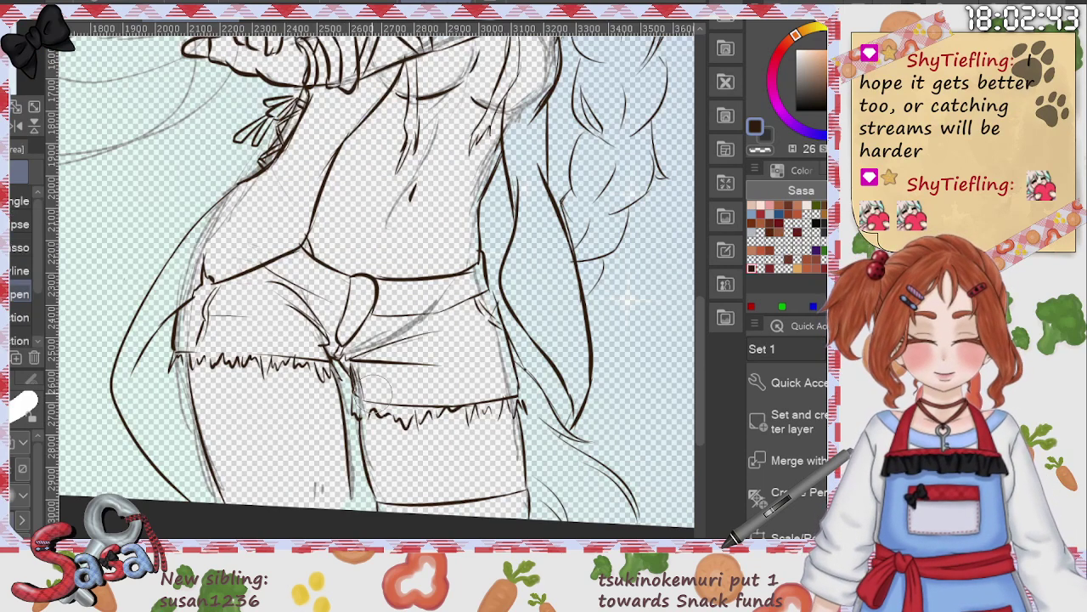
mouse_move(360, 394)
left_mouse_down()
mouse_move(466, 406)
mouse_move(427, 423)
mouse_move(490, 398)
mouse_move(520, 407)
mouse_move(520, 390)
mouse_move(480, 391)
left_mouse_up()
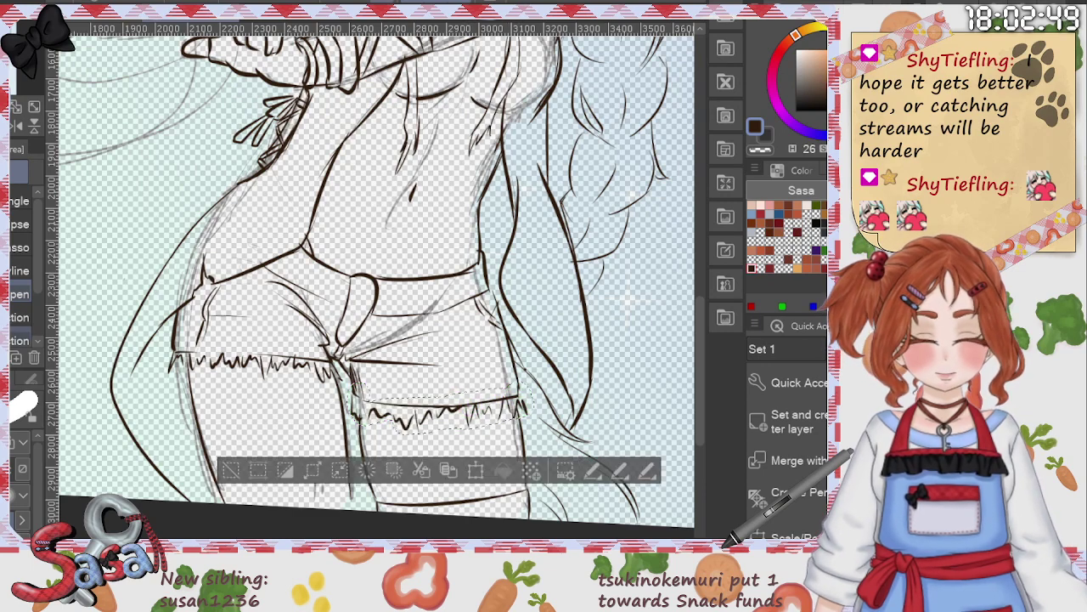
key("k")
left_click_drag(446, 417, 445, 399)
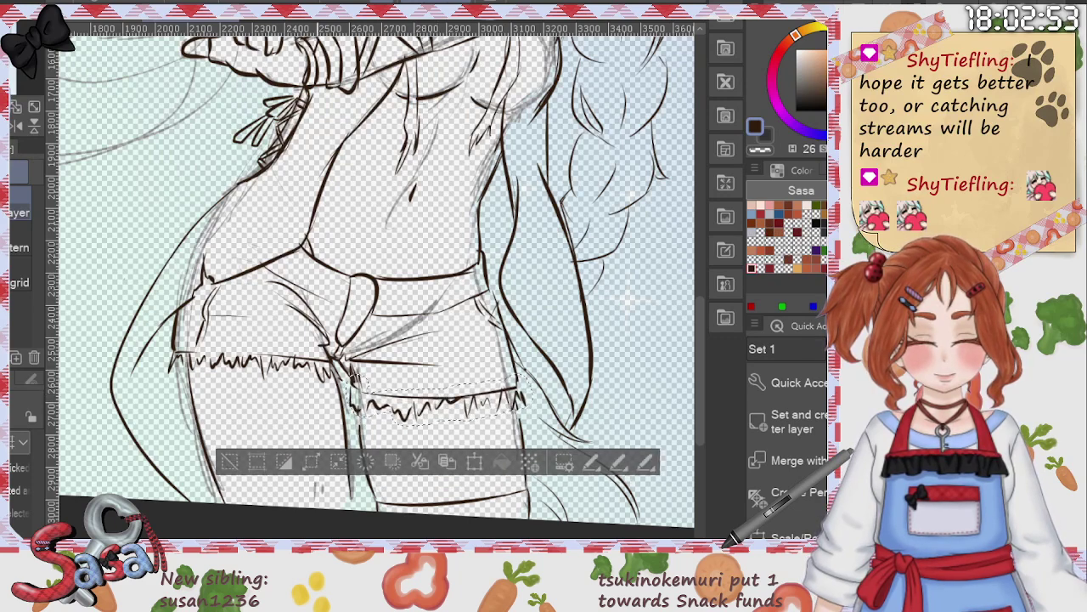
key("ctrl+d")
Step: Ink the two round shapes on the collar below the chin, one on each side of the neck
key("p")
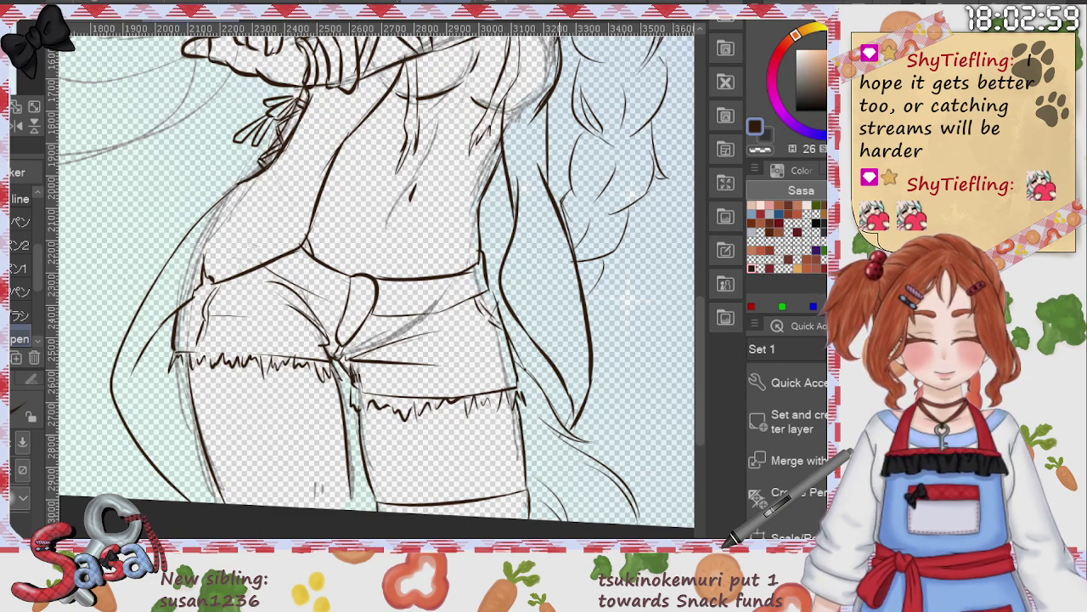
left_click_drag(459, 542, 410, 542)
left_click_drag(701, 355, 694, 280)
left_click_drag(416, 542, 457, 542)
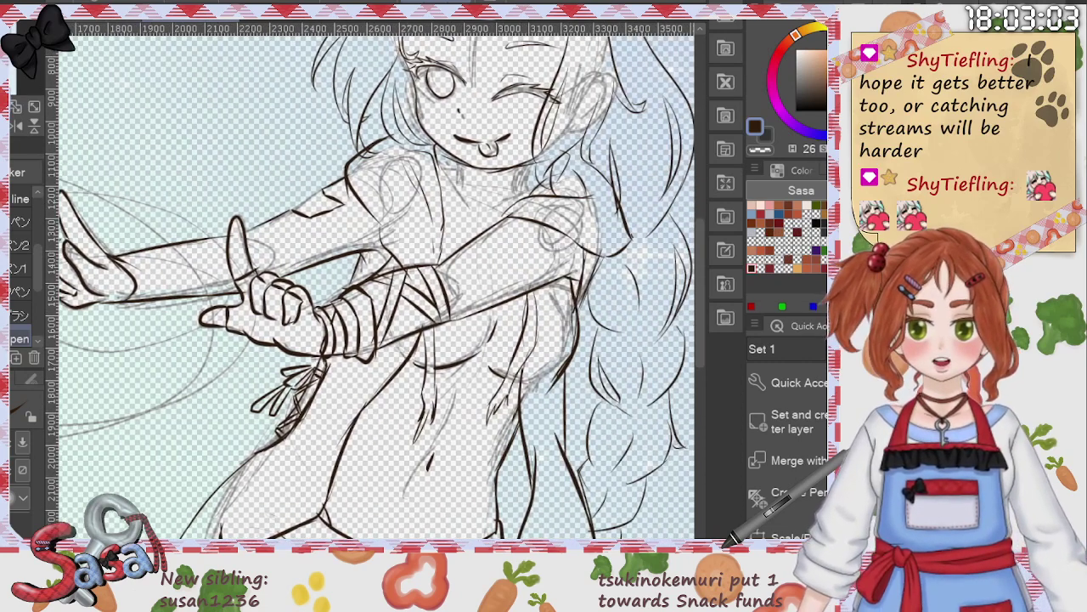
mouse_move(468, 316)
left_mouse_down()
mouse_move(481, 343)
mouse_move(515, 340)
mouse_move(523, 319)
left_mouse_up()
key("ctrl+z")
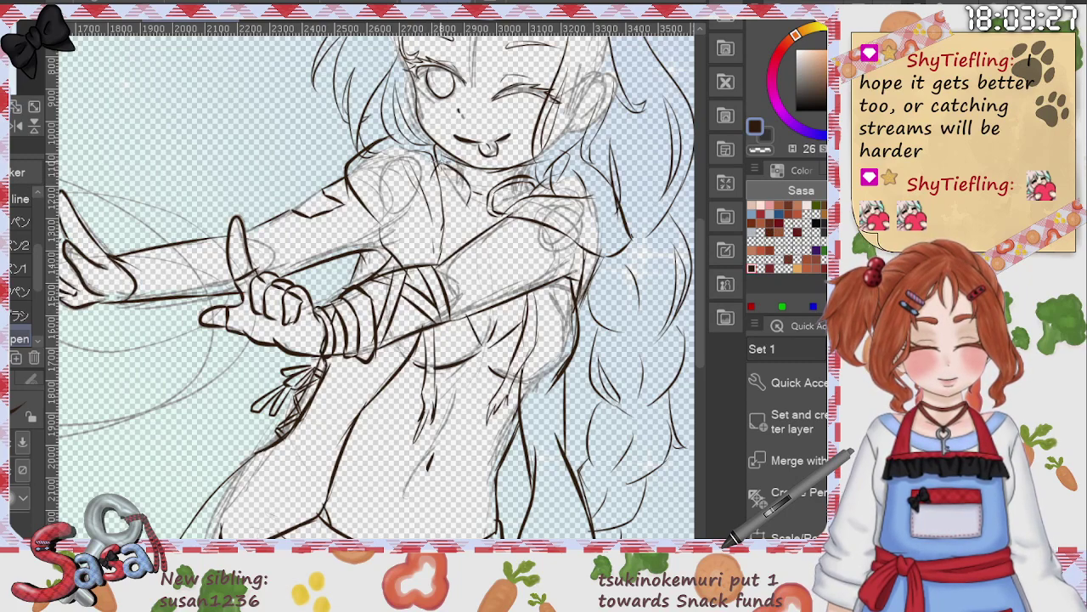
mouse_move(437, 161)
left_mouse_down()
mouse_move(433, 204)
mouse_move(465, 205)
mouse_move(431, 187)
left_mouse_up()
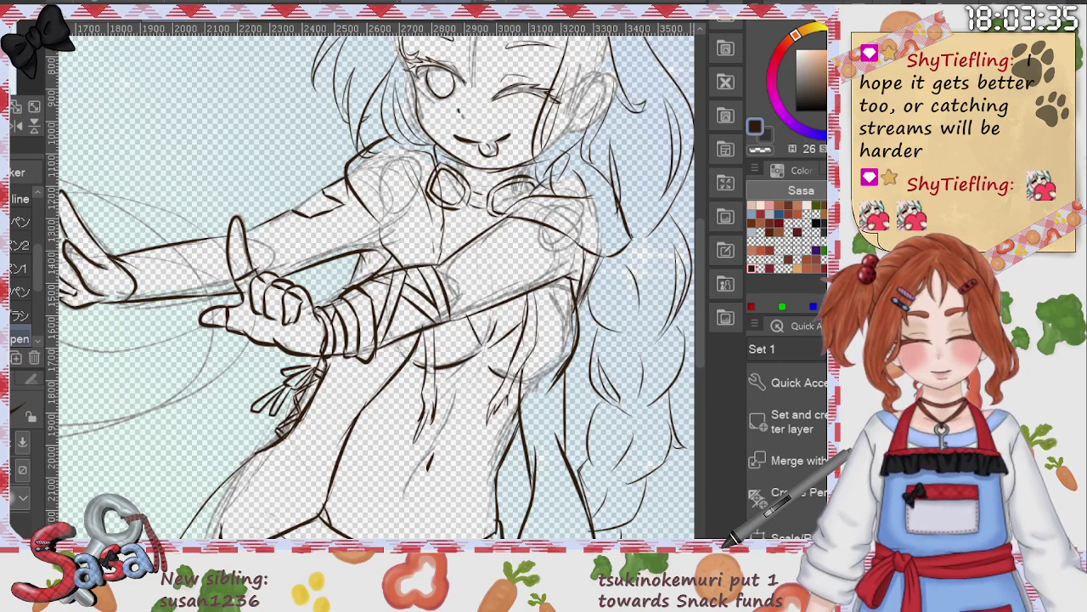
key("e")
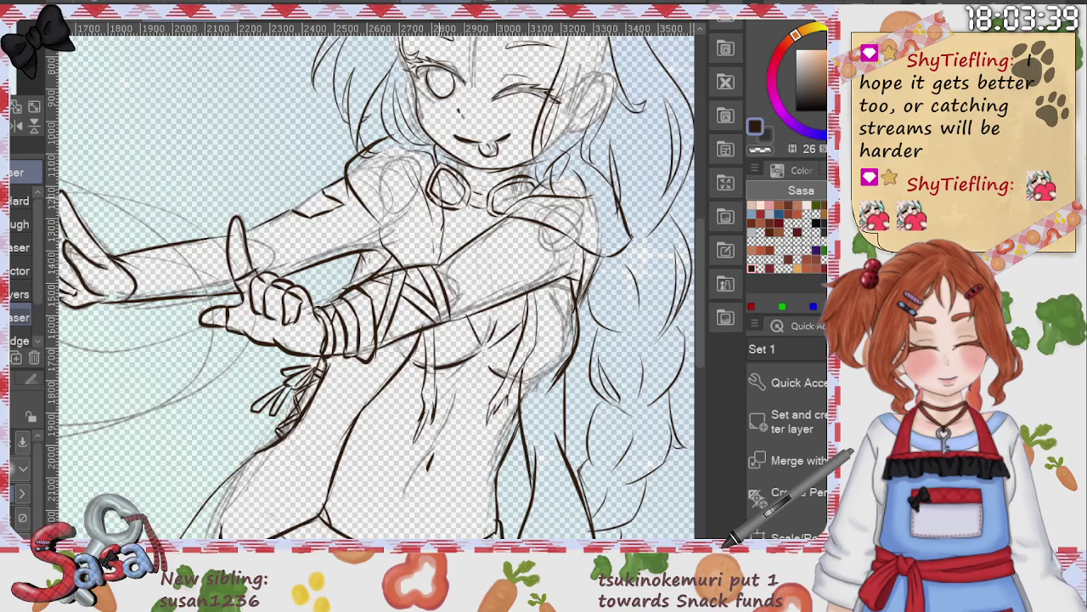
key("p")
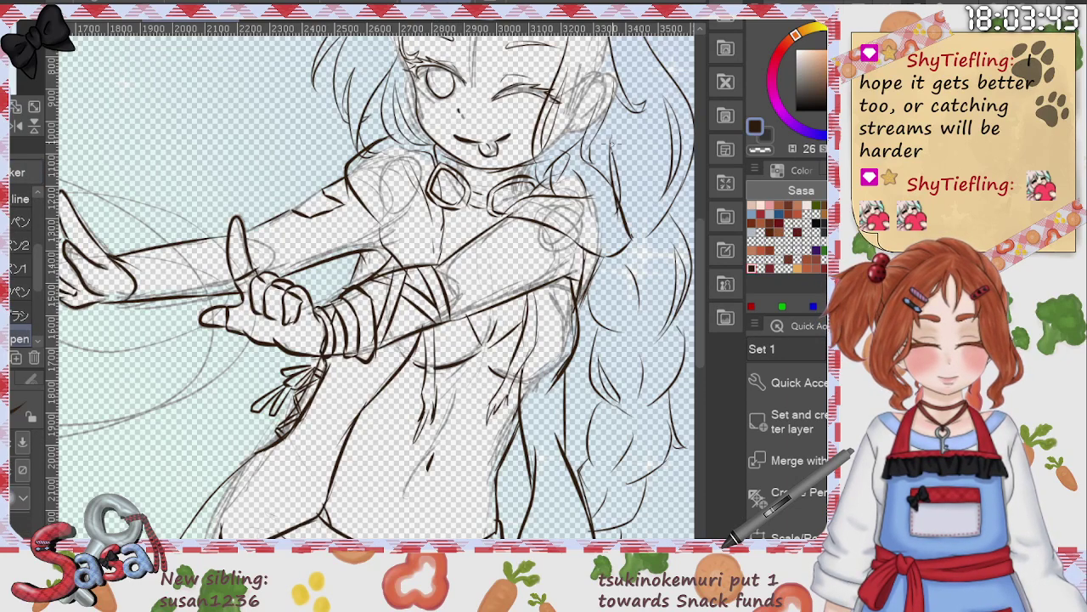
Step: Hide the sketch and background to show only the line art, and ready a brush with the first red of the Foxxy colour set
left_click(849, 51, "alt")
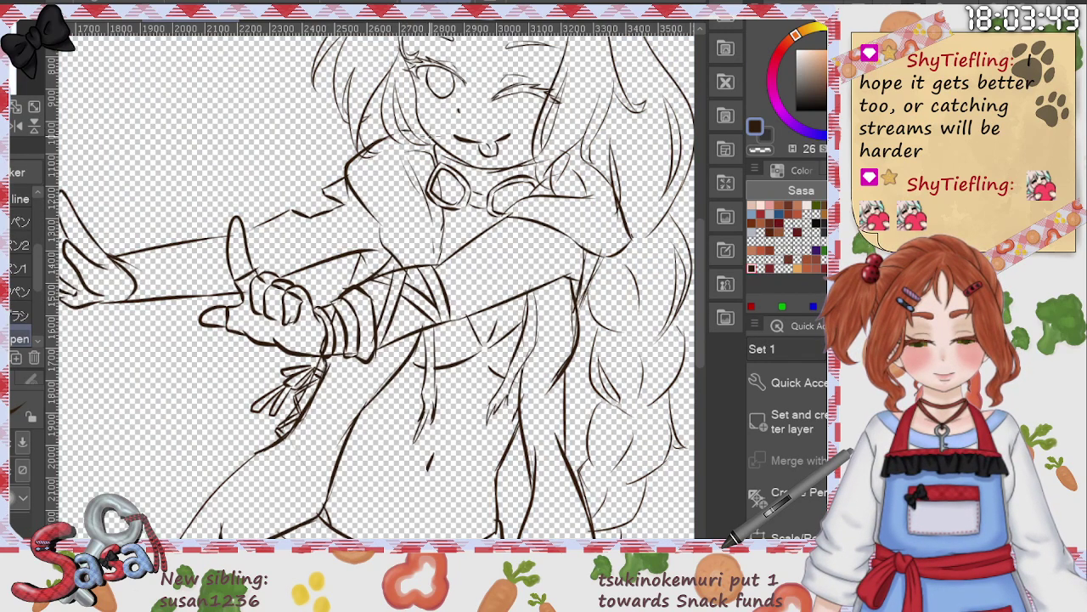
key("ctrl+0")
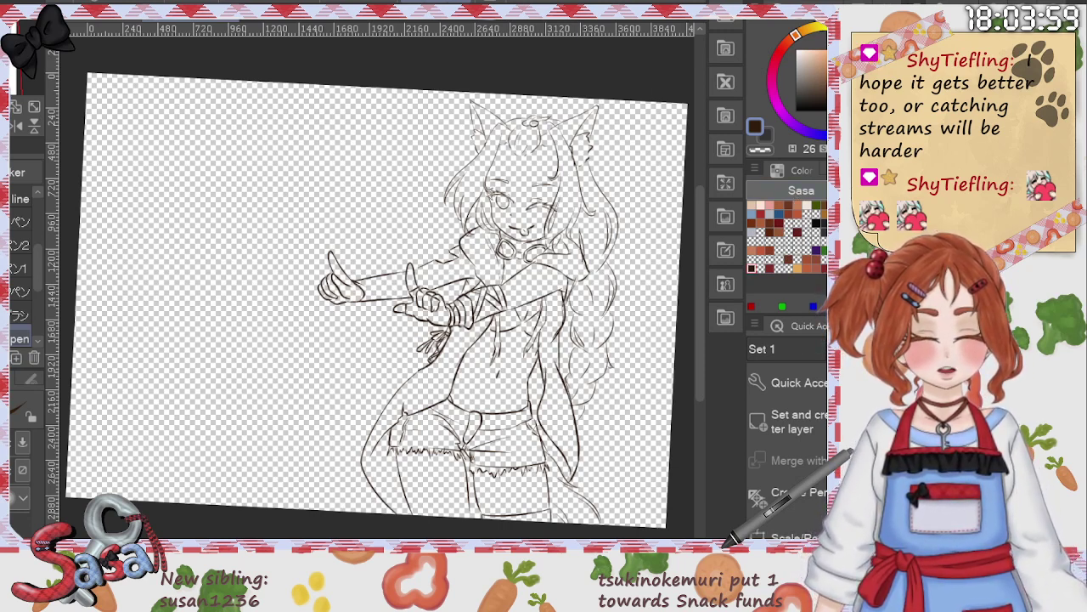
left_click(788, 219)
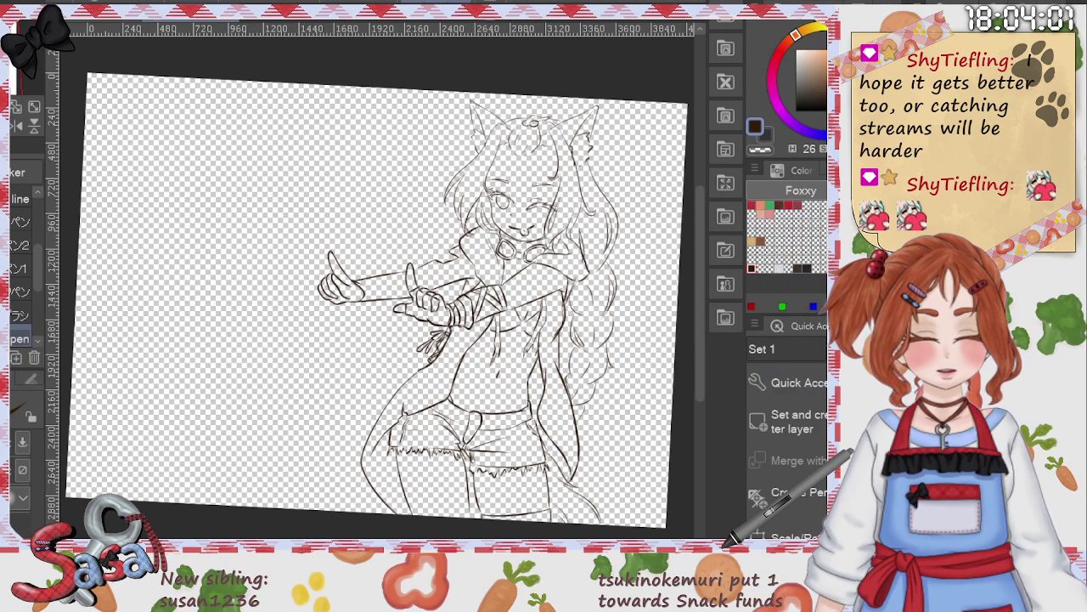
left_click(752, 206)
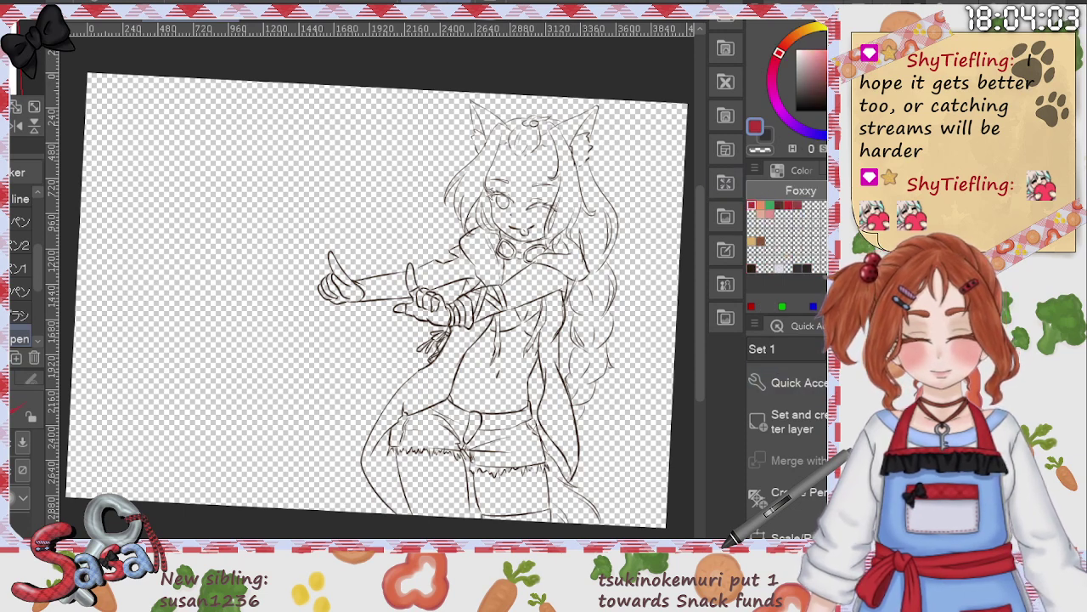
key("b")
Step: Fill the narrow area between the legs and the shape behind the outer thigh with red
scroll(583, 350, "up", 1)
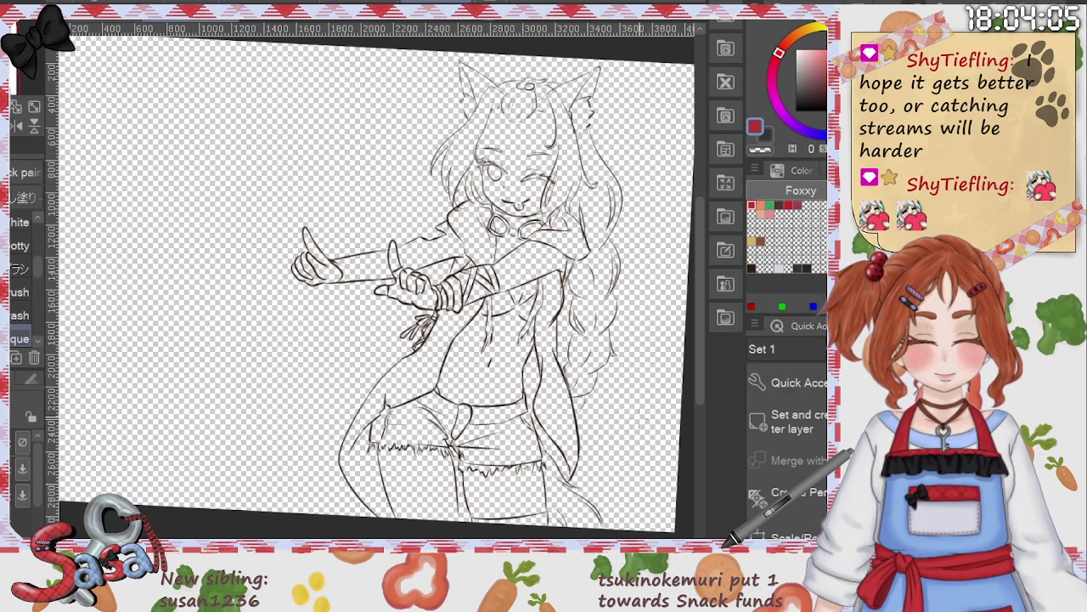
left_click_drag(702, 357, 702, 385)
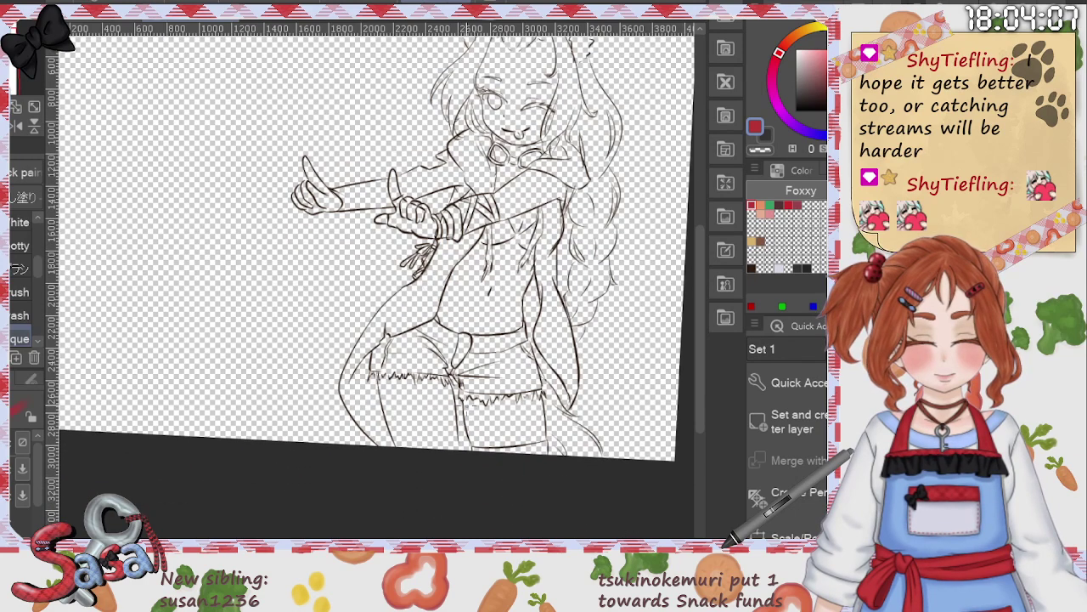
mouse_move(455, 374)
left_mouse_down()
mouse_move(465, 446)
mouse_move(475, 448)
left_mouse_up()
mouse_move(551, 445)
left_mouse_down()
mouse_move(568, 418)
mouse_move(573, 429)
mouse_move(544, 387)
mouse_move(554, 398)
left_mouse_up()
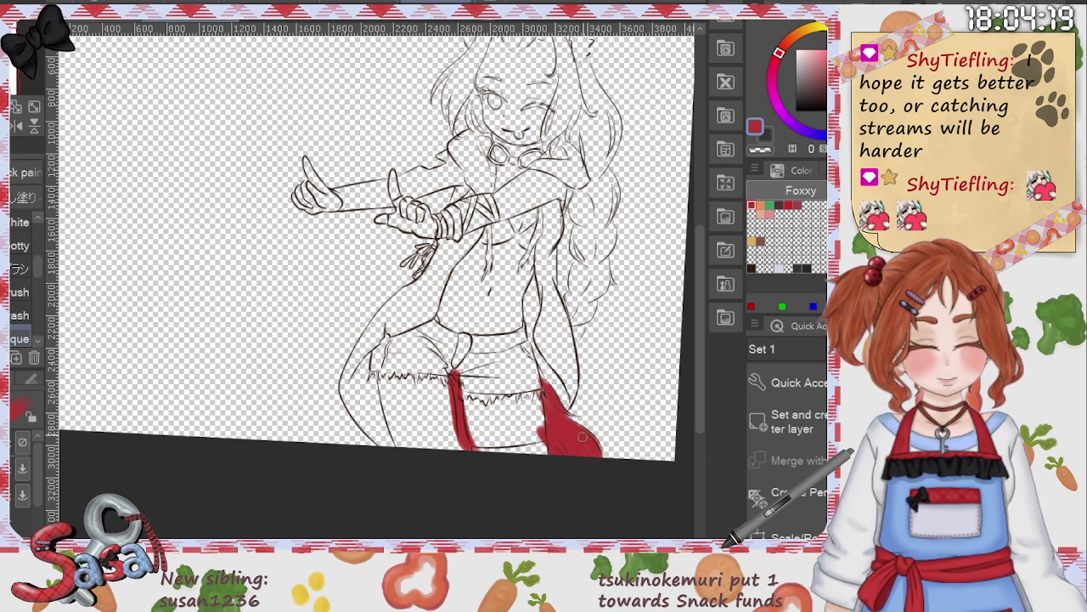
Step: Paint the long braid's segments red from the tip up to the shoulder, and start on the strand above
scroll(701, 387, "up", 2)
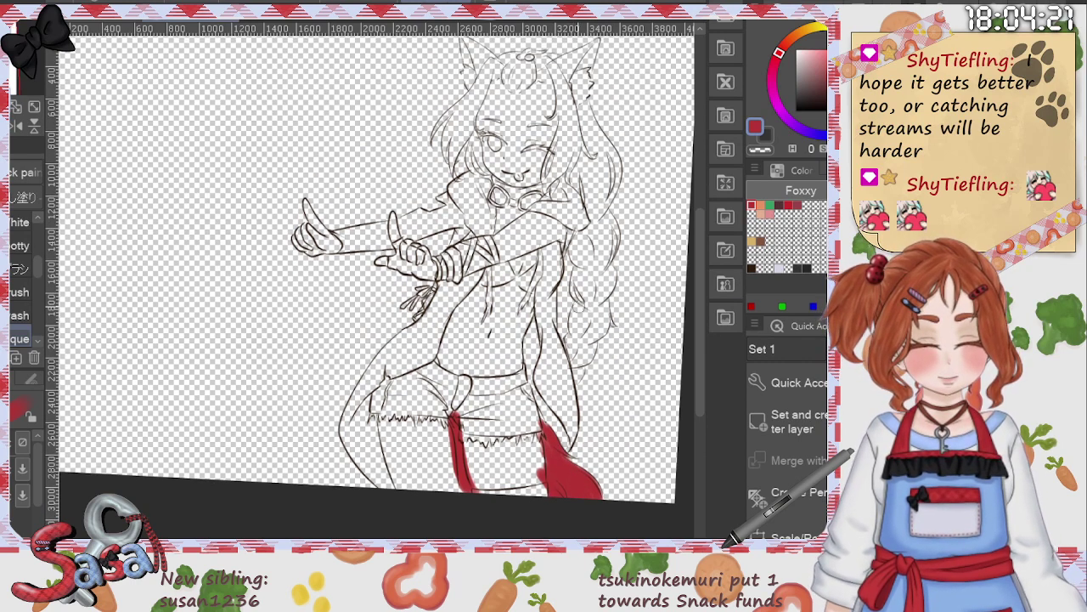
mouse_move(576, 305)
left_mouse_down()
mouse_move(576, 378)
mouse_move(591, 299)
mouse_move(605, 307)
mouse_move(587, 343)
mouse_move(582, 315)
mouse_move(610, 316)
left_mouse_up()
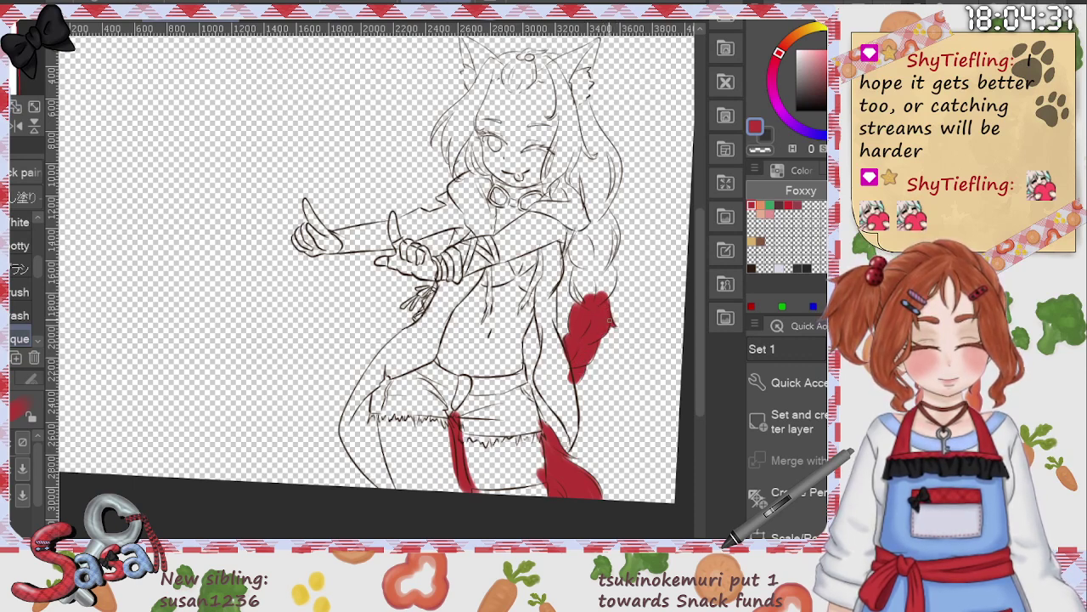
left_click_drag(590, 362, 599, 347)
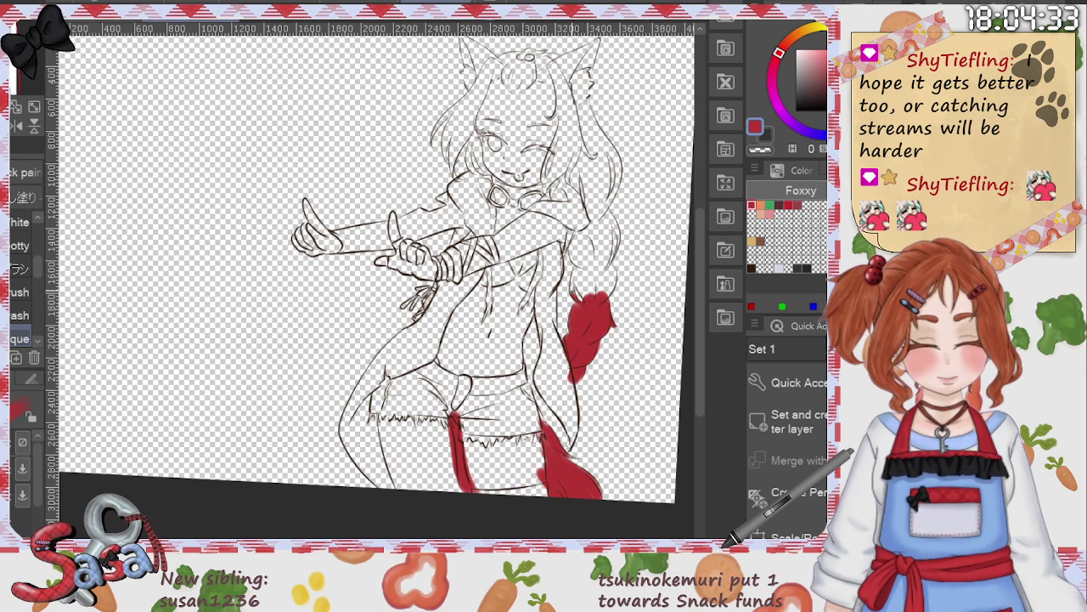
mouse_move(575, 293)
left_mouse_down()
mouse_move(571, 266)
mouse_move(617, 222)
left_mouse_up()
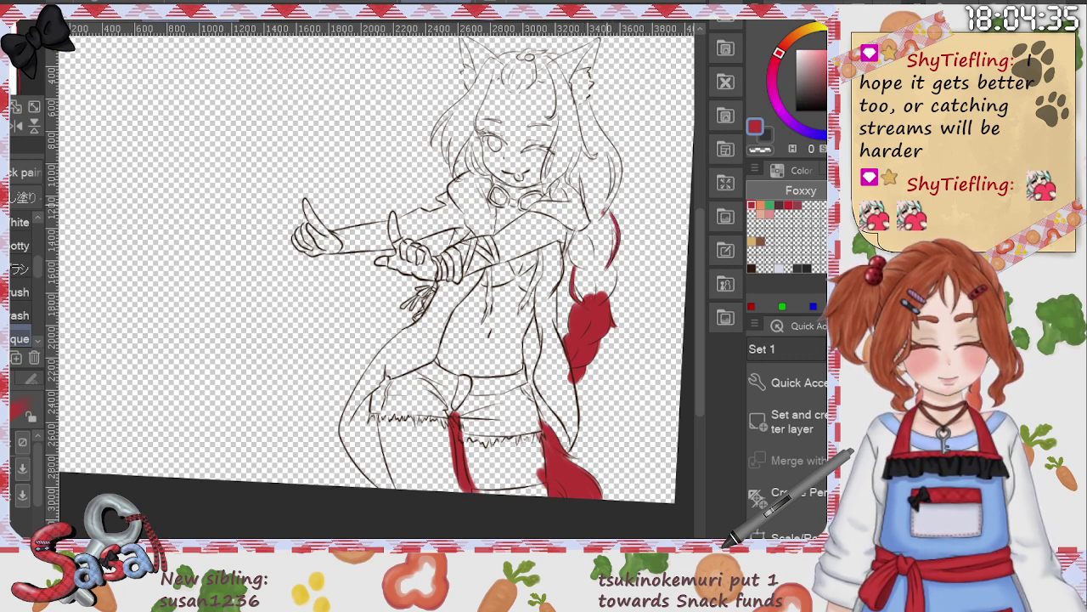
mouse_move(598, 132)
left_mouse_down()
mouse_move(620, 172)
mouse_move(594, 227)
mouse_move(604, 242)
mouse_move(603, 219)
mouse_move(601, 270)
mouse_move(607, 215)
mouse_move(586, 249)
left_mouse_up()
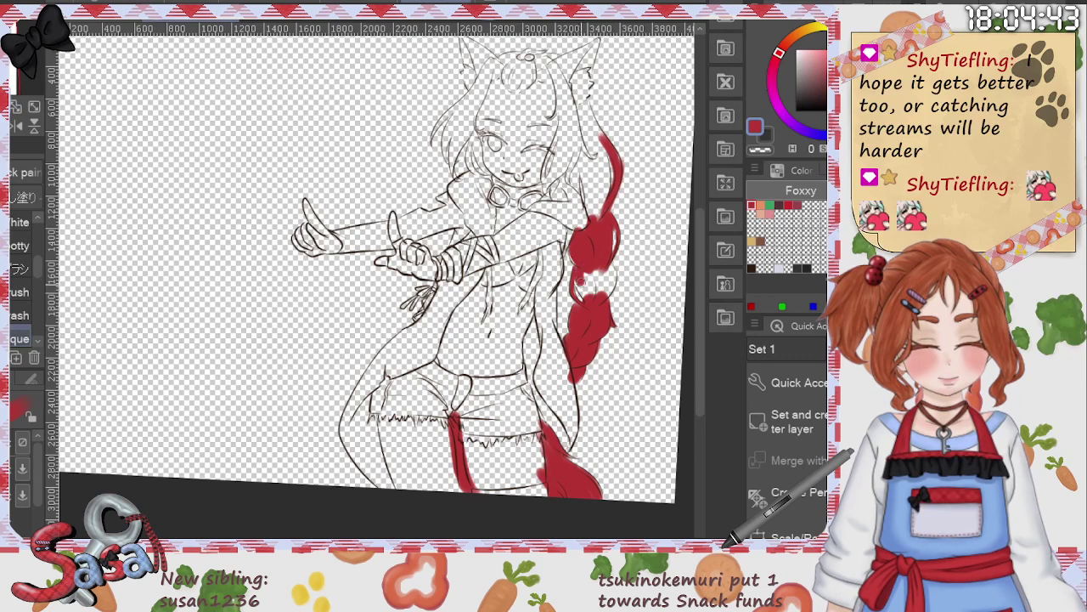
left_click_drag(592, 291, 608, 266)
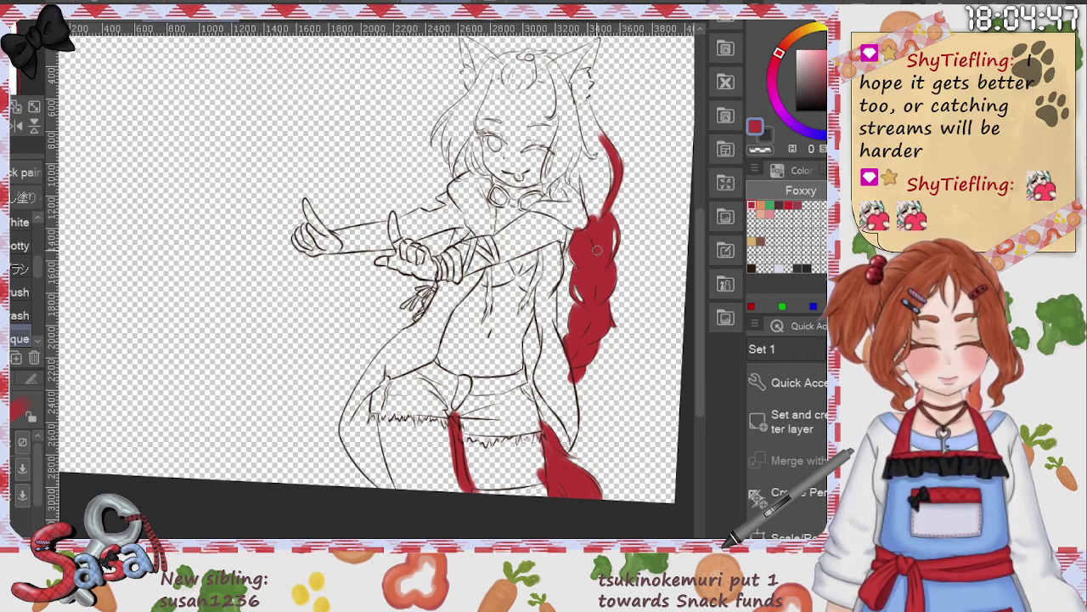
Step: Paint the loose hair above the braid red, filling it up to just below the cat ear
mouse_move(590, 221)
left_mouse_down()
mouse_move(583, 168)
mouse_move(593, 219)
mouse_move(598, 147)
mouse_move(601, 195)
left_mouse_up()
key("ctrl+z")
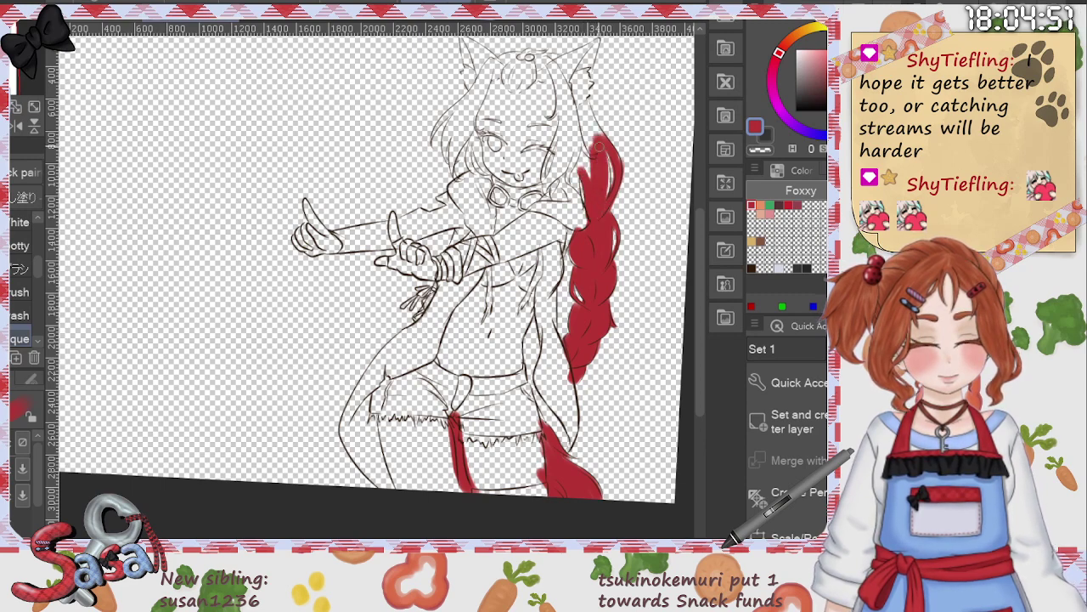
scroll(598, 146, "up", 3)
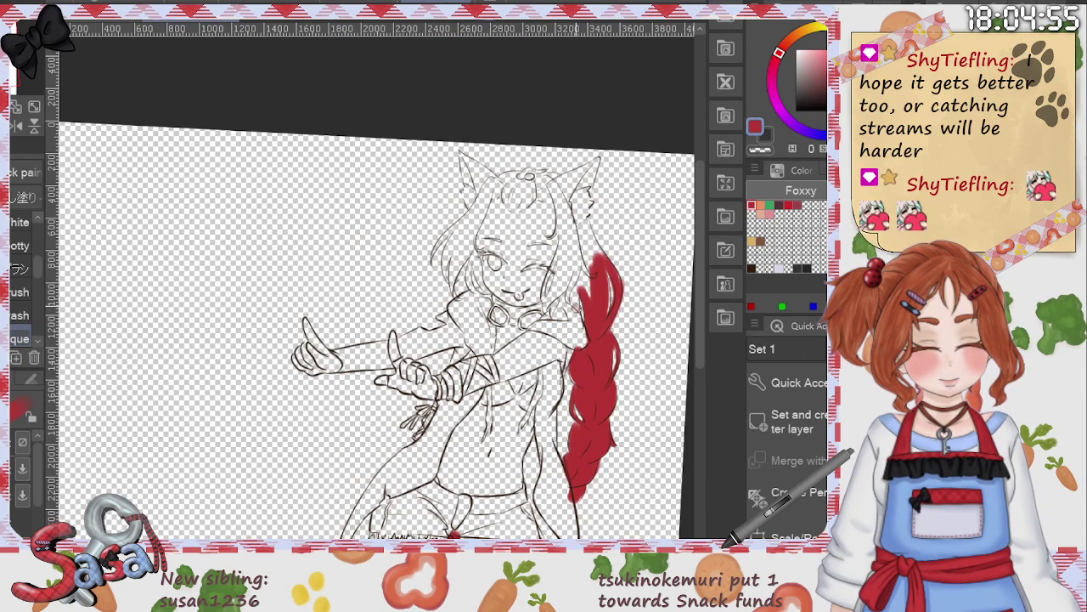
left_click_drag(583, 268, 576, 311)
mouse_move(580, 241)
left_mouse_down()
mouse_move(587, 289)
mouse_move(584, 226)
mouse_move(600, 256)
left_mouse_up()
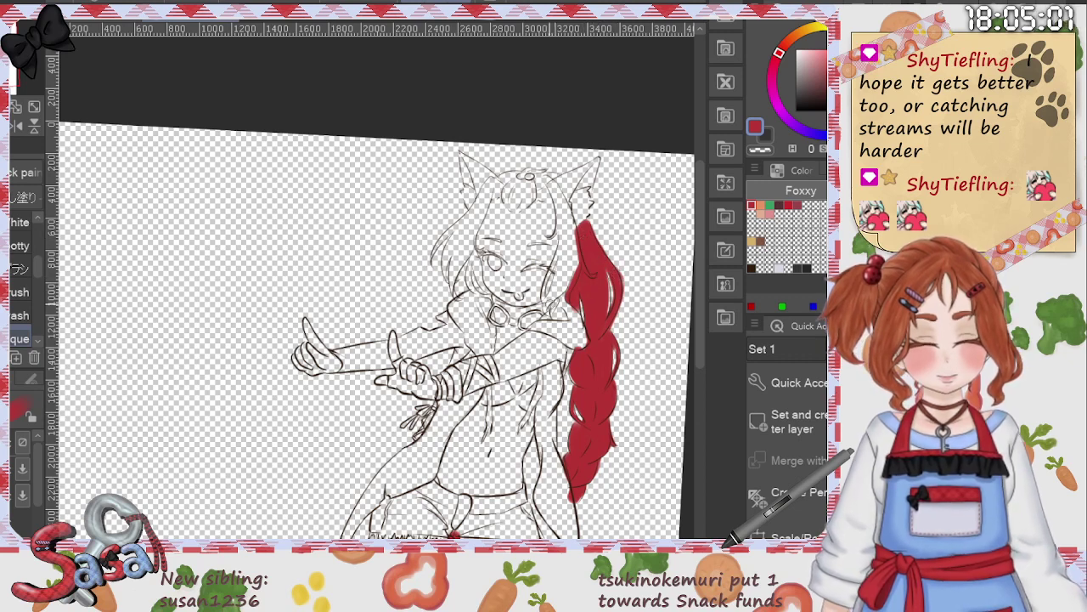
Step: Fill the hair lock beside the winking eye and the edge of the cat ear above it with red
mouse_move(548, 311)
left_mouse_down()
mouse_move(577, 273)
mouse_move(576, 225)
mouse_move(552, 288)
left_mouse_up()
left_click_drag(568, 219, 561, 286)
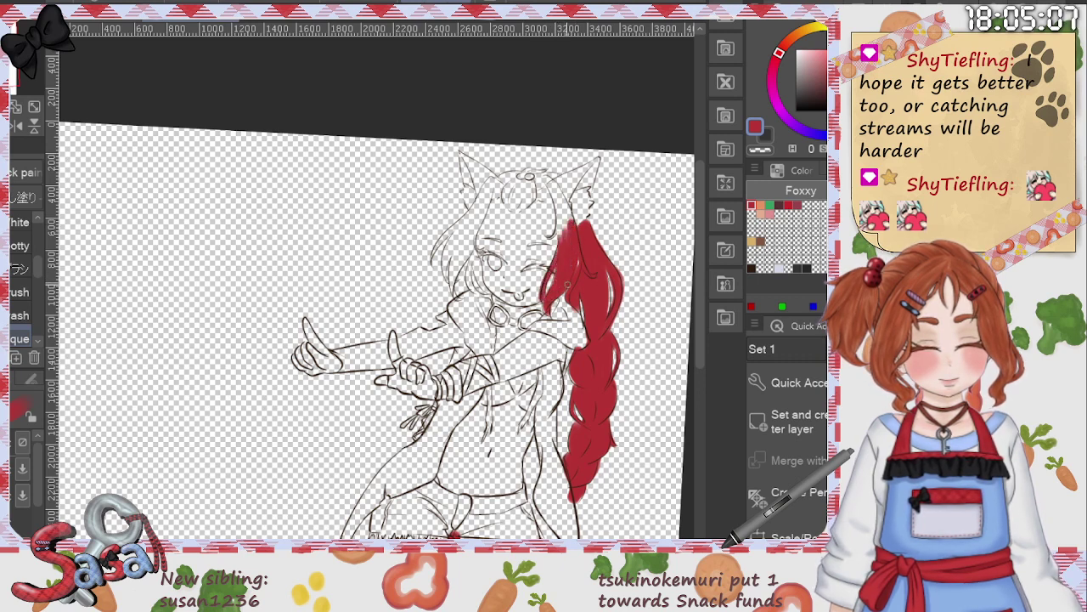
mouse_move(563, 248)
left_mouse_down()
mouse_move(552, 192)
mouse_move(573, 237)
left_mouse_up()
mouse_move(554, 183)
left_mouse_down()
mouse_move(568, 207)
mouse_move(561, 185)
mouse_move(566, 194)
mouse_move(594, 160)
mouse_move(549, 183)
mouse_move(596, 160)
left_mouse_up()
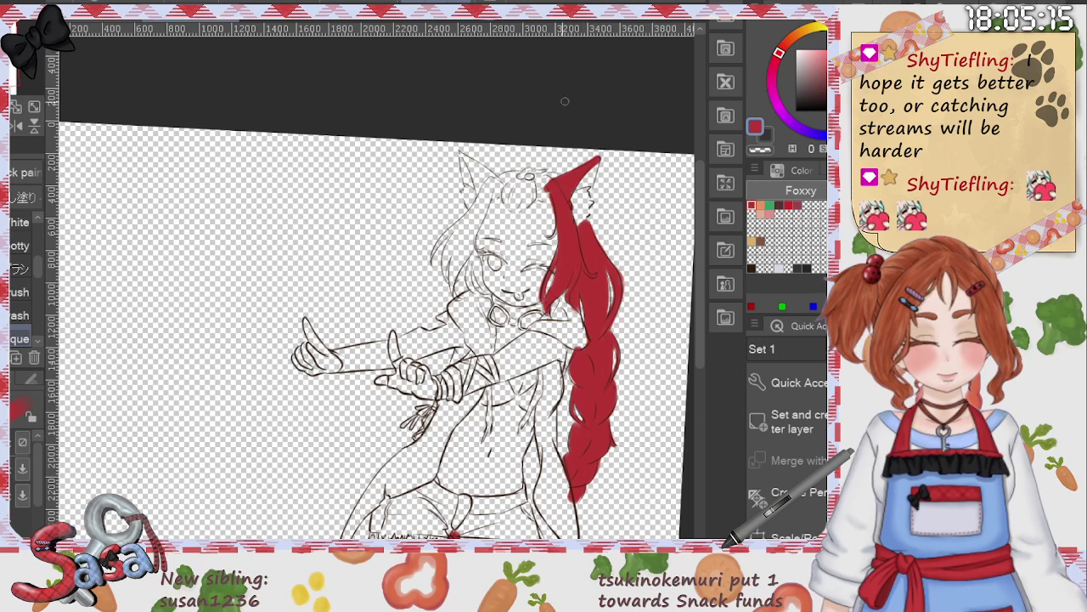
Step: Paint the central fringe and the top of the hair red, extending the colour into the lock beside the open eye
mouse_move(513, 216)
left_mouse_down()
mouse_move(518, 177)
mouse_move(518, 210)
mouse_move(536, 174)
mouse_move(542, 196)
mouse_move(540, 182)
mouse_move(562, 181)
left_mouse_up()
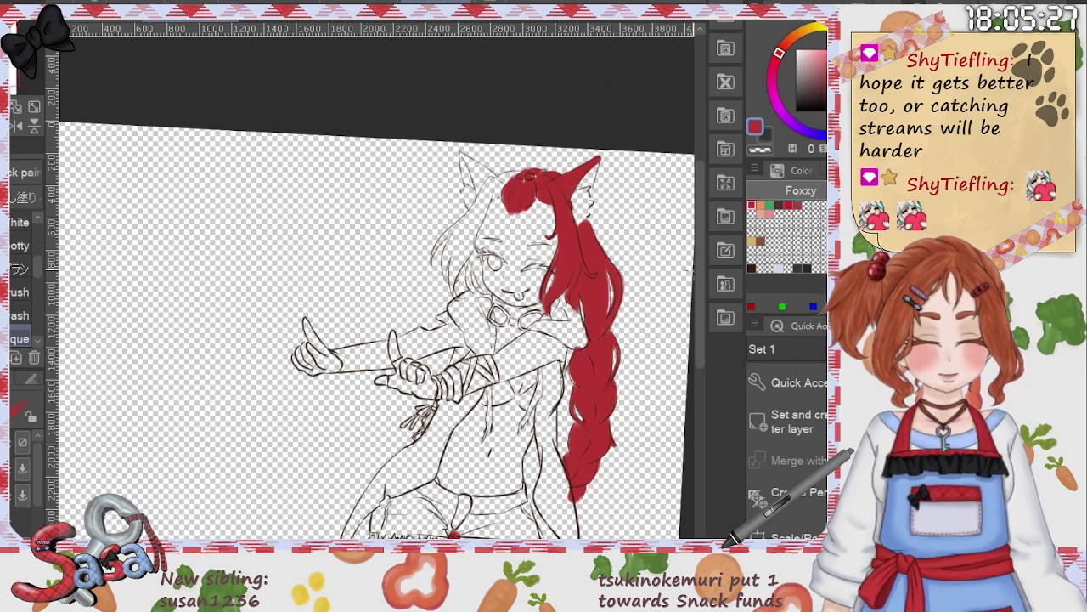
scroll(374, 331, "up", 2)
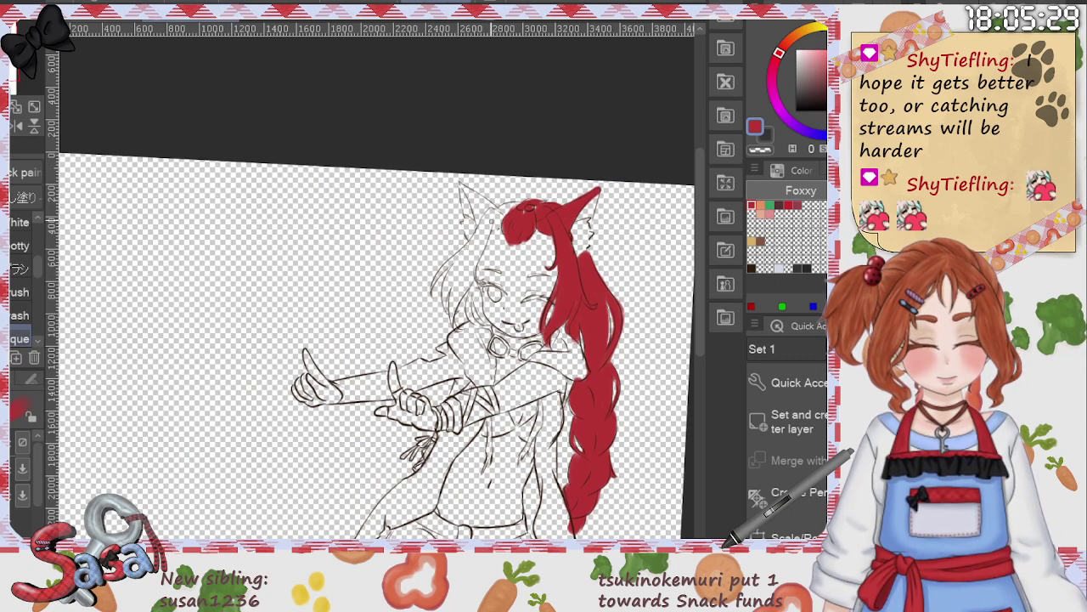
left_click_drag(491, 219, 479, 253)
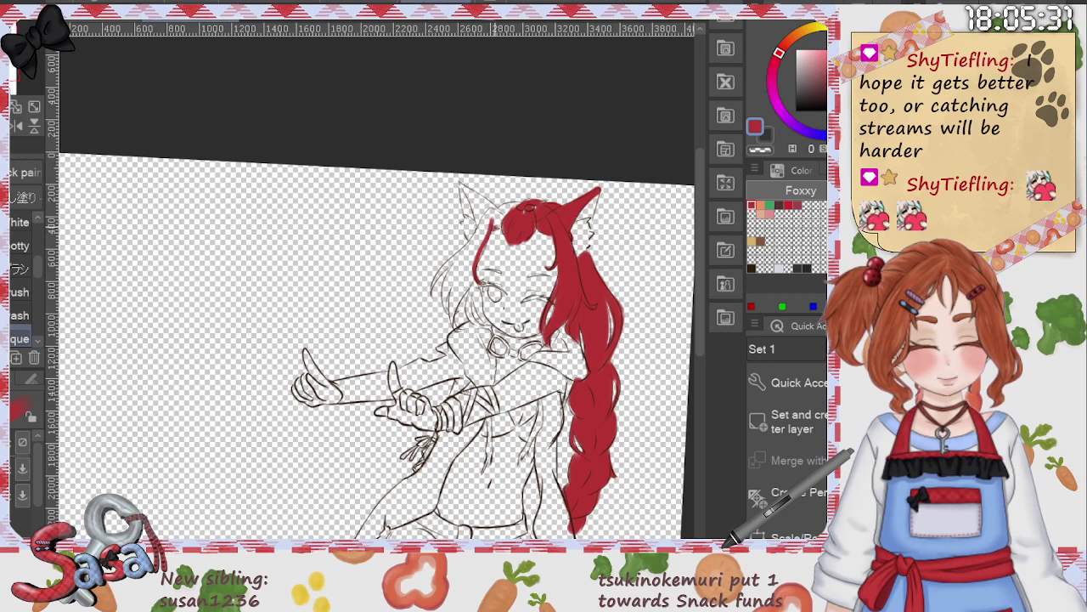
left_click_drag(501, 217, 476, 239)
left_click_drag(505, 212, 495, 221)
Step: Fill the remaining cat ear and the long hair lock below it with red
mouse_move(459, 181)
left_mouse_down()
mouse_move(473, 217)
mouse_move(509, 209)
mouse_move(480, 221)
mouse_move(474, 254)
mouse_move(446, 287)
mouse_move(456, 328)
left_mouse_up()
left_click_drag(456, 283, 457, 331)
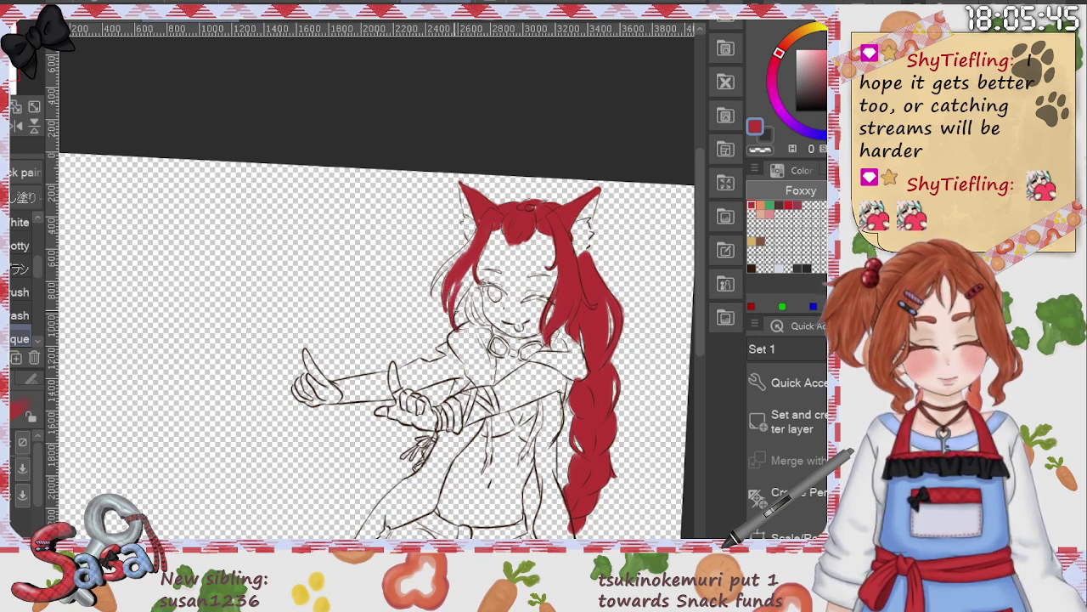
mouse_move(472, 260)
left_mouse_down()
mouse_move(454, 308)
mouse_move(463, 275)
mouse_move(433, 291)
mouse_move(486, 222)
mouse_move(477, 262)
left_mouse_up()
left_click(467, 261)
Step: Paint the thin inner hair strands beside the cheek under the open eye red, using a larger brush for the second strand
scroll(557, 293, "up", 3)
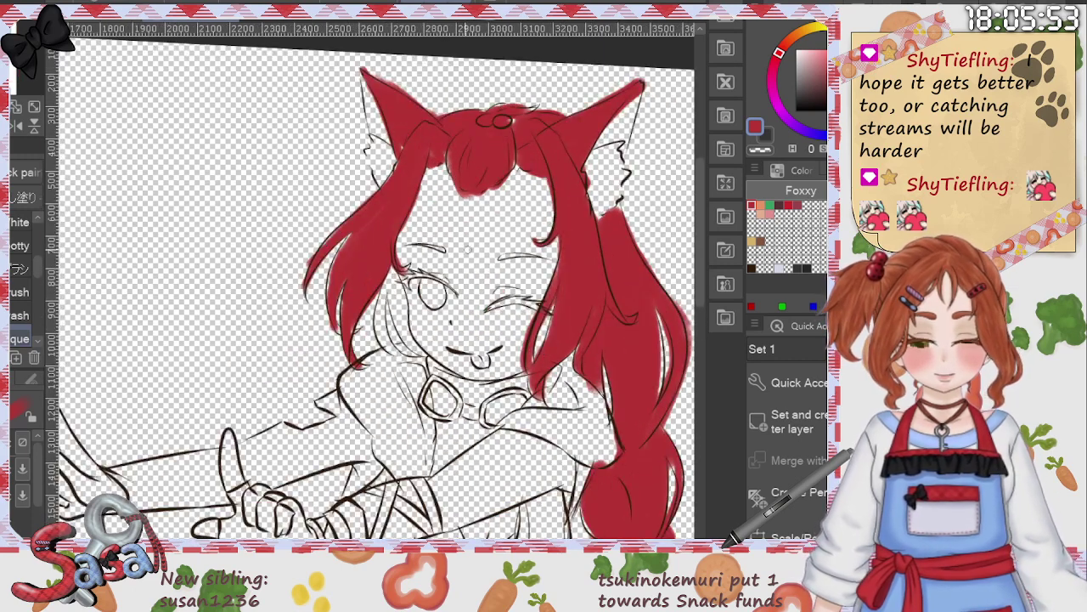
mouse_move(384, 270)
left_mouse_down()
mouse_move(382, 342)
mouse_move(400, 360)
left_mouse_up()
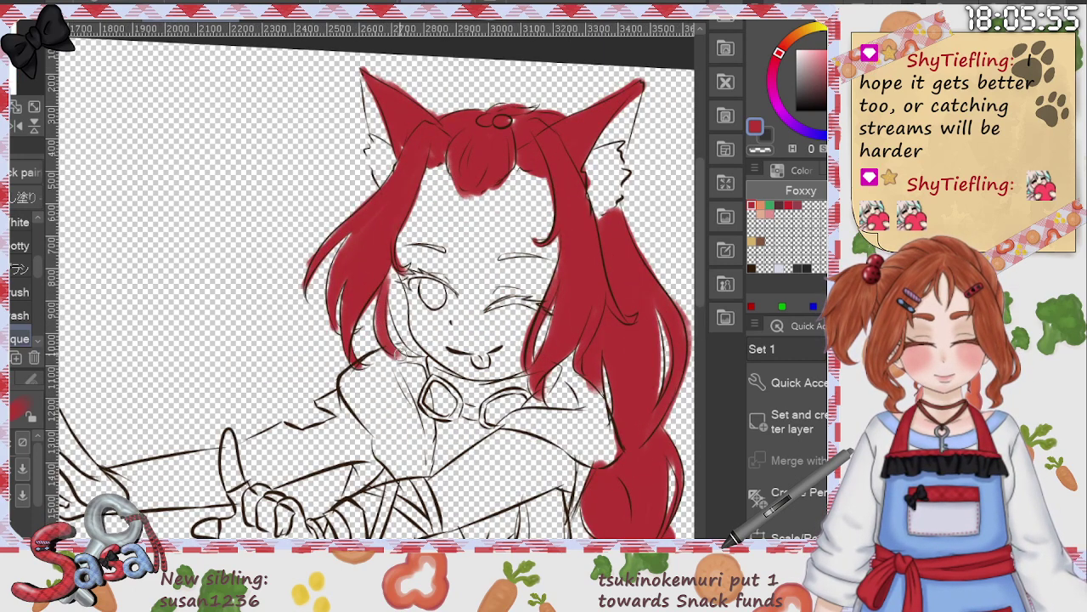
key("]")
mouse_move(392, 274)
left_mouse_down()
mouse_move(397, 309)
mouse_move(394, 280)
mouse_move(430, 366)
left_mouse_up()
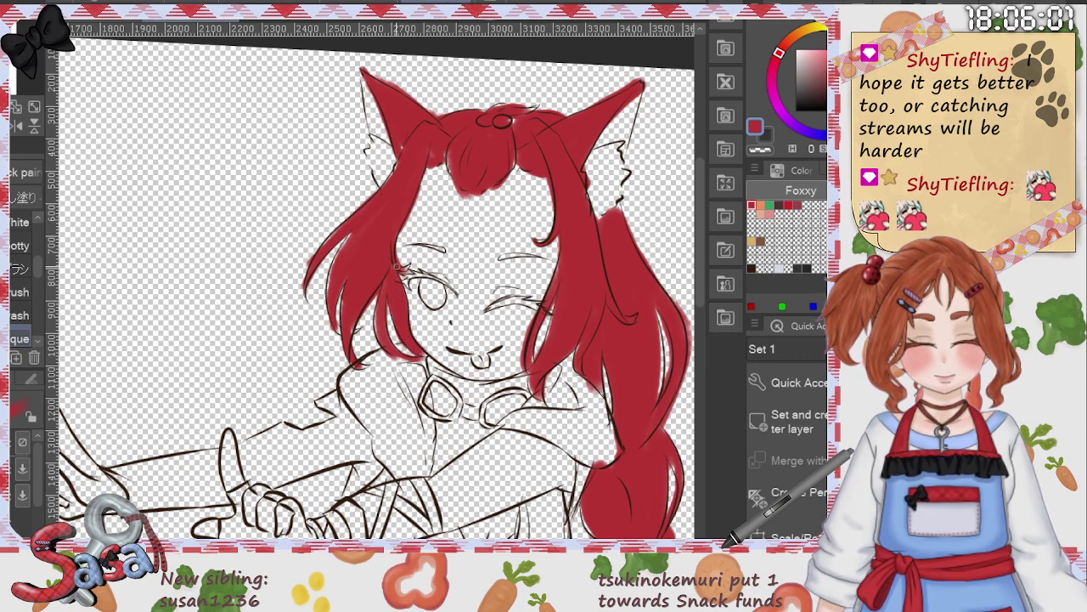
Step: Colour both eyebrows with the same red as the hair
left_click_drag(499, 258, 543, 255)
left_click_drag(411, 248, 447, 247)
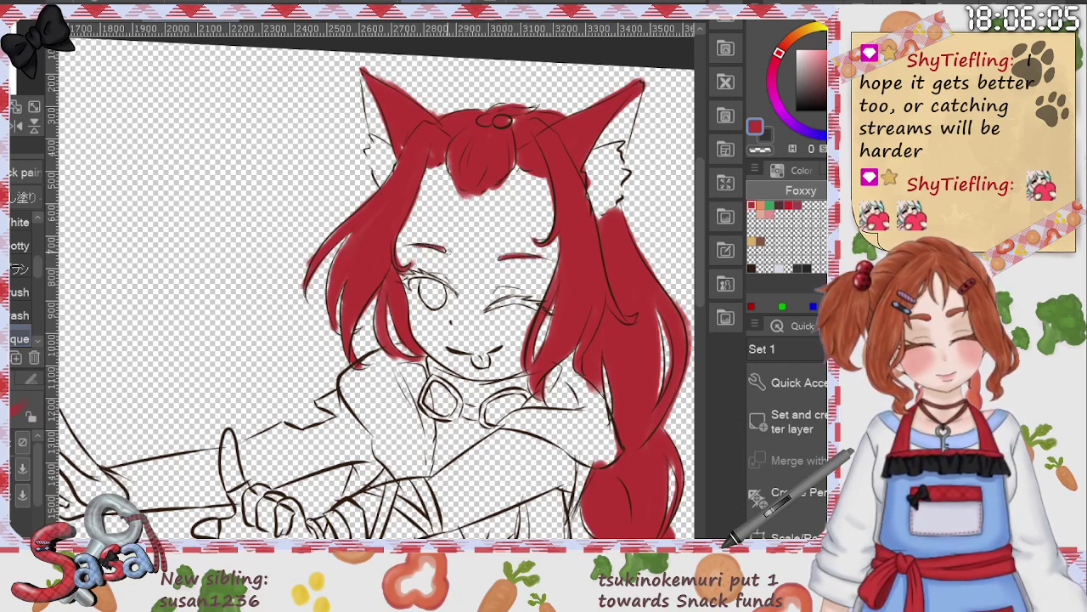
key("ctrl+z")
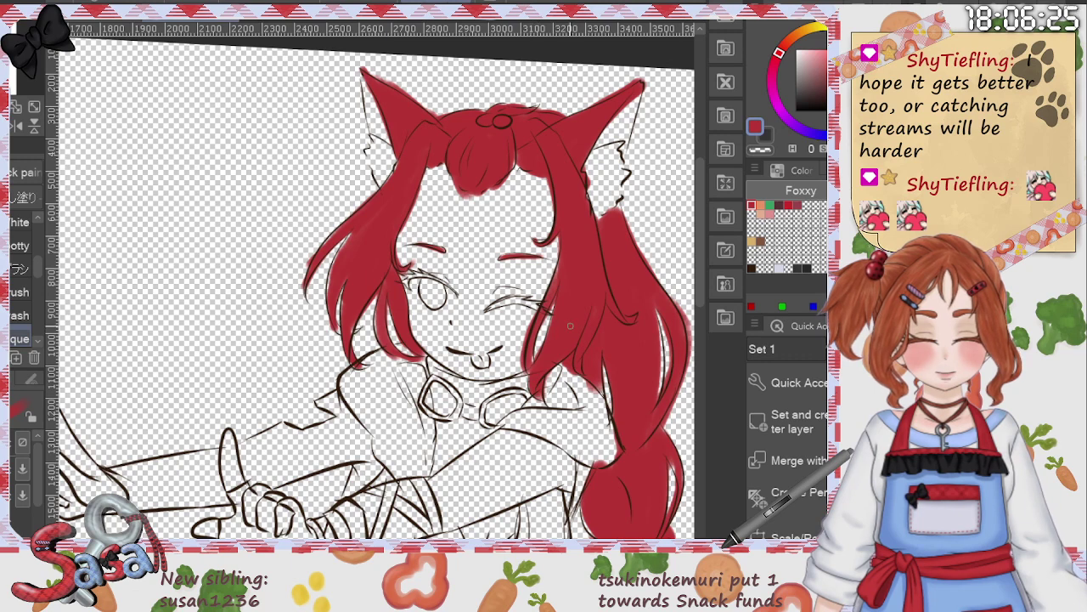
Step: Choose the peach skin tone and fill the face, the near hand's bare fingertips, the bare arm and the chest below it
left_click(769, 204)
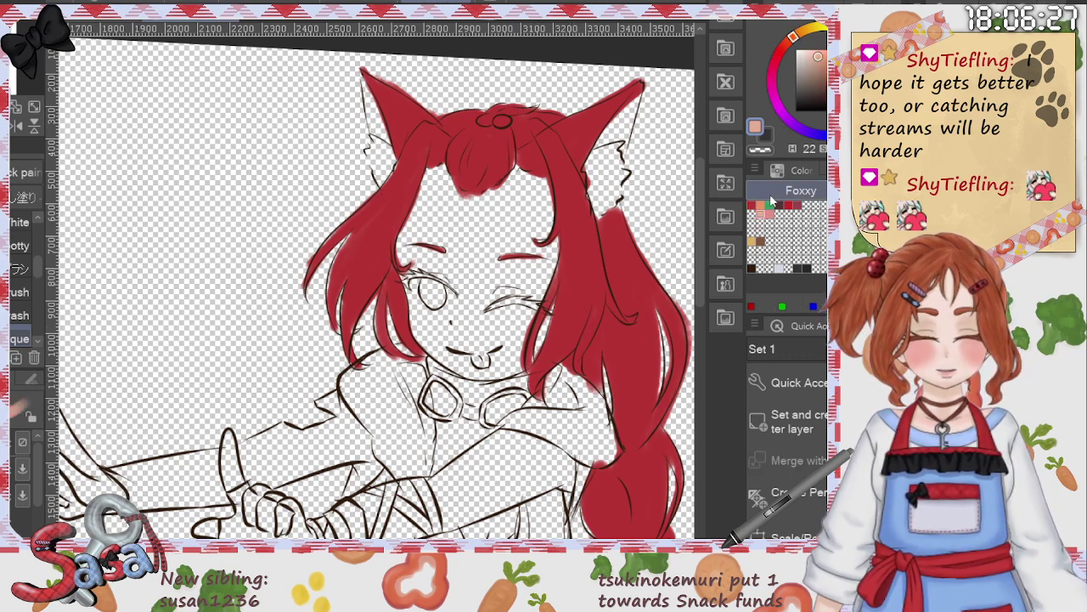
mouse_move(435, 166)
left_mouse_down()
mouse_move(409, 247)
mouse_move(416, 231)
mouse_move(442, 249)
mouse_move(444, 298)
mouse_move(486, 183)
mouse_move(503, 305)
mouse_move(554, 225)
mouse_move(551, 295)
mouse_move(515, 355)
mouse_move(449, 334)
mouse_move(408, 257)
mouse_move(430, 331)
mouse_move(479, 364)
mouse_move(472, 333)
mouse_move(506, 350)
mouse_move(513, 336)
mouse_move(480, 364)
left_mouse_up()
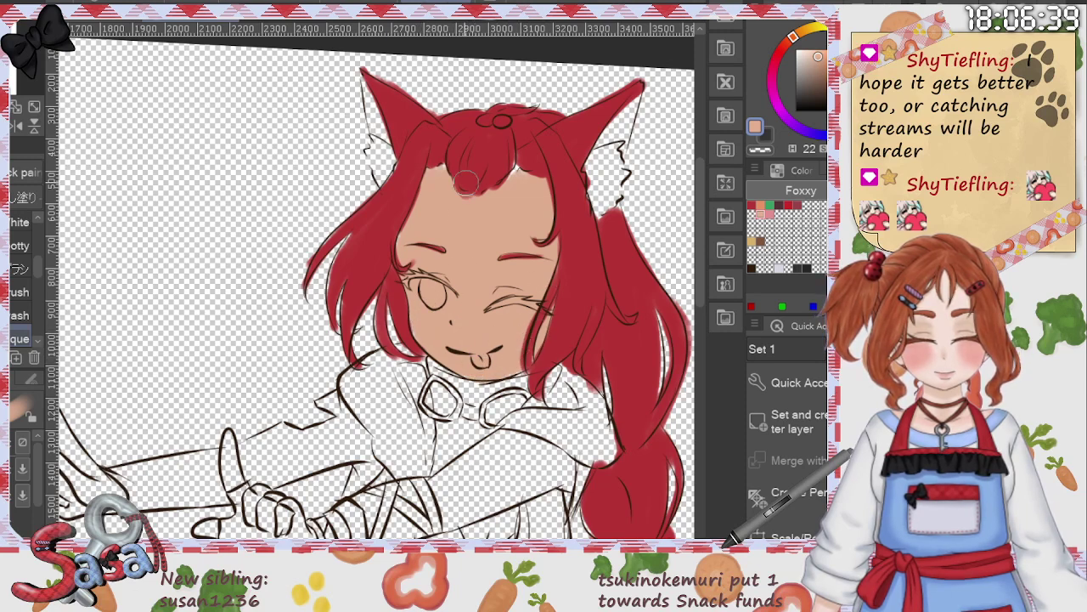
scroll(543, 218, "down", 3)
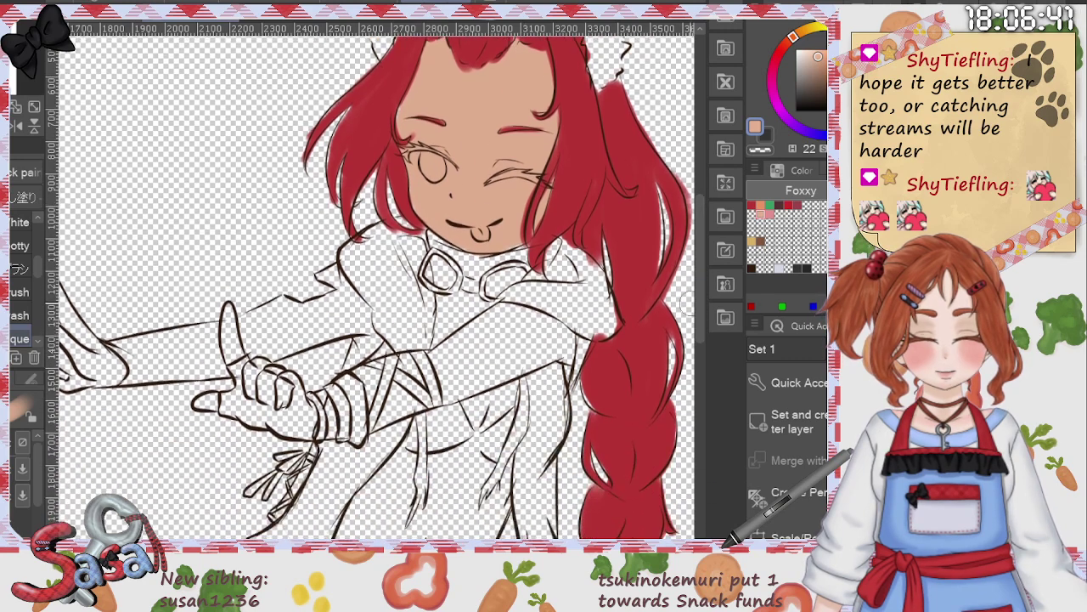
left_click_drag(228, 305, 233, 359)
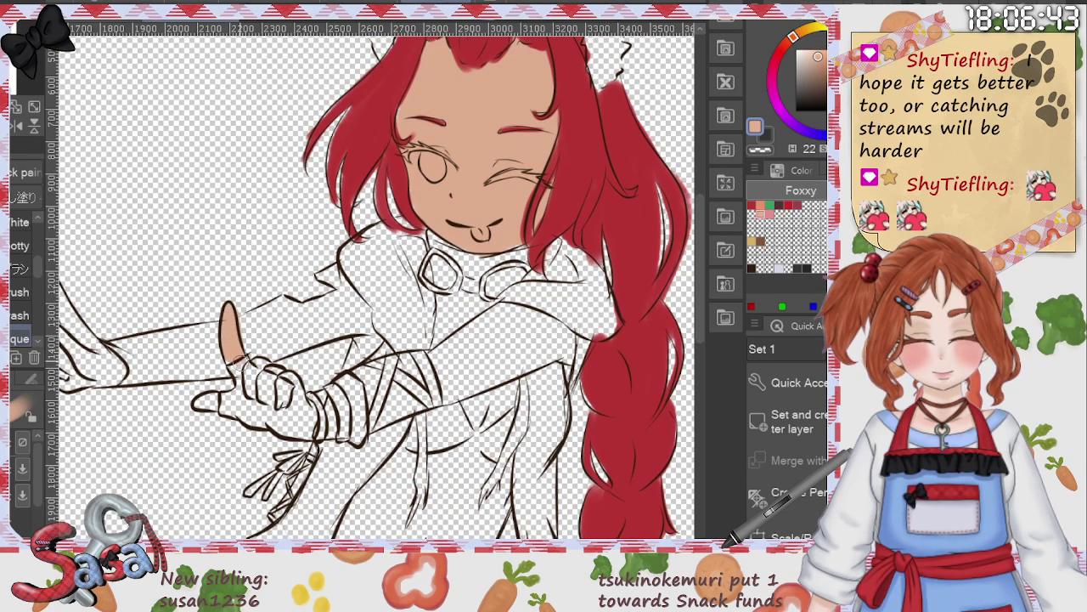
mouse_move(231, 401)
left_mouse_down()
mouse_move(204, 404)
mouse_move(226, 406)
left_mouse_up()
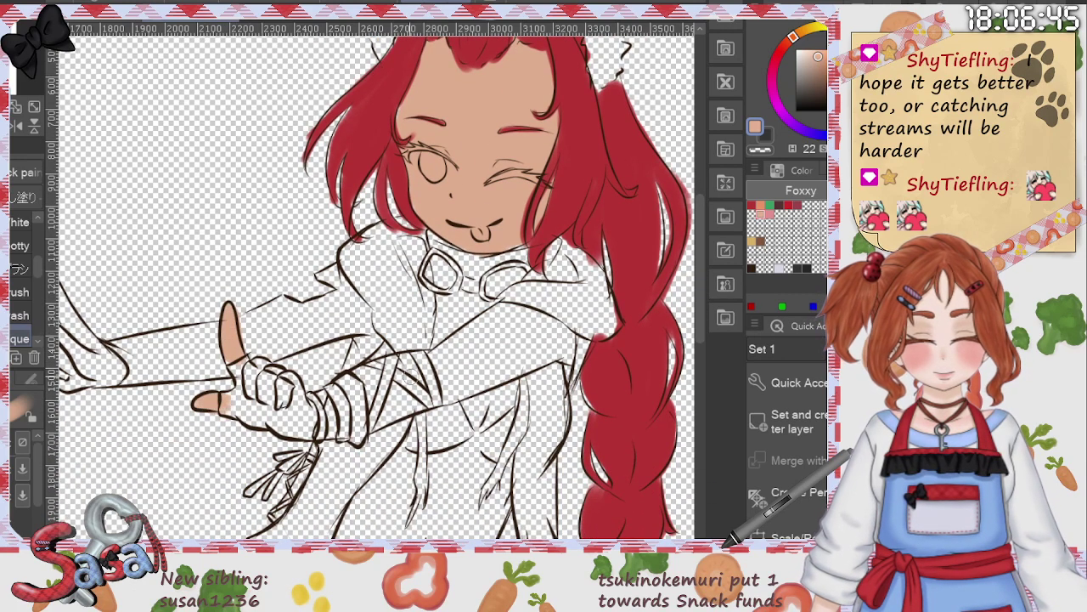
mouse_move(454, 357)
left_mouse_down()
mouse_move(376, 380)
mouse_move(375, 411)
mouse_move(444, 386)
mouse_move(391, 398)
mouse_move(520, 319)
mouse_move(495, 320)
mouse_move(509, 315)
mouse_move(560, 344)
mouse_move(479, 359)
mouse_move(434, 385)
mouse_move(523, 363)
mouse_move(448, 387)
mouse_move(530, 356)
mouse_move(460, 346)
mouse_move(543, 292)
mouse_move(543, 340)
left_mouse_up()
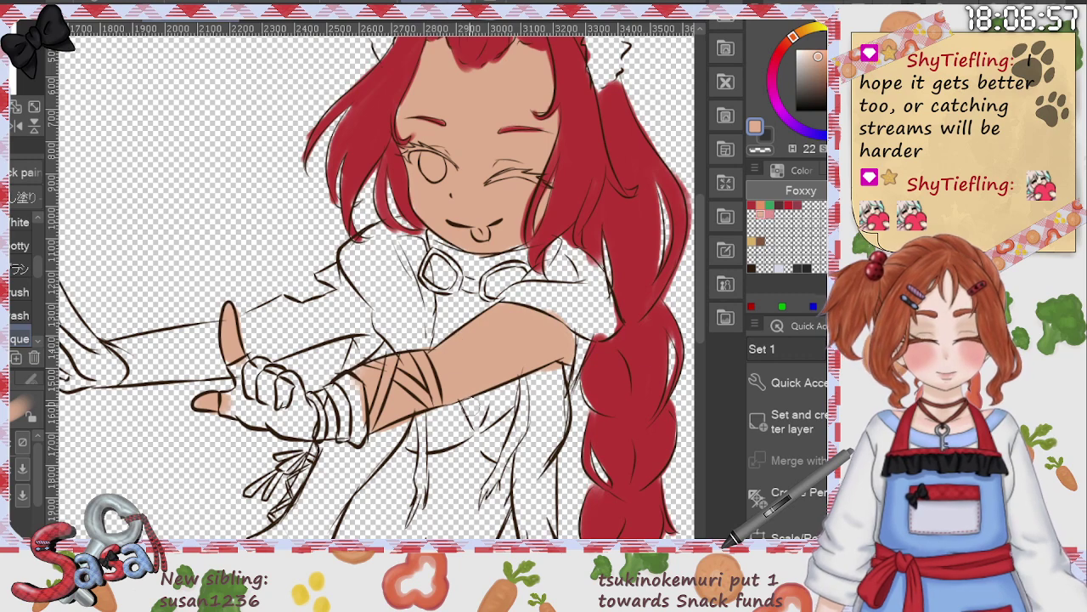
mouse_move(469, 403)
left_mouse_down()
mouse_move(472, 418)
mouse_move(492, 415)
mouse_move(478, 404)
left_mouse_up()
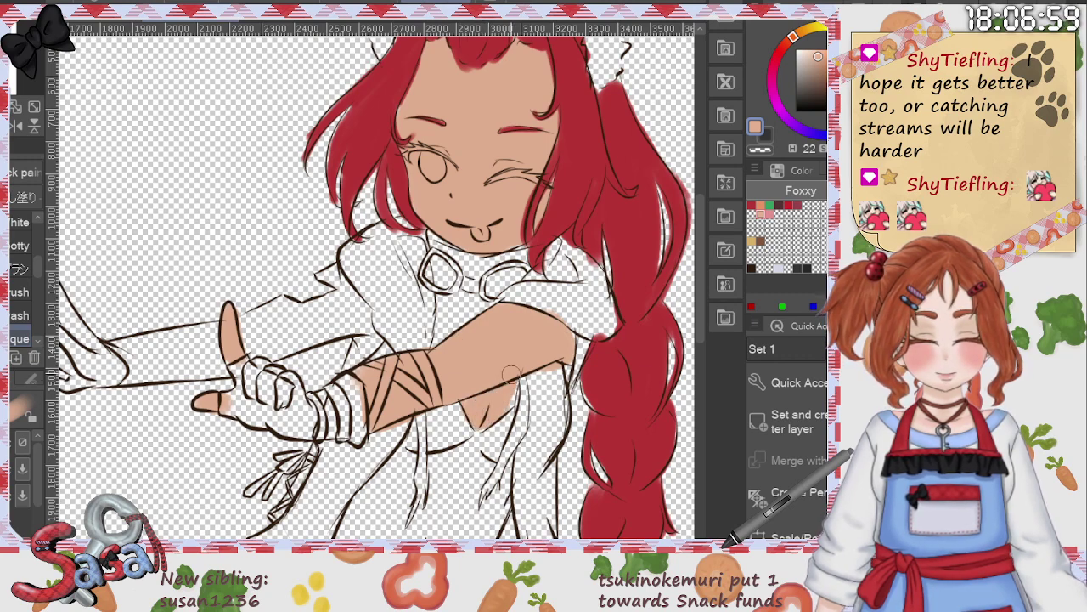
Step: Fill the bare thigh below the frayed shorts and the narrow strip at the bottom of the other leg with the skin tone
scroll(281, 431, "down", 10)
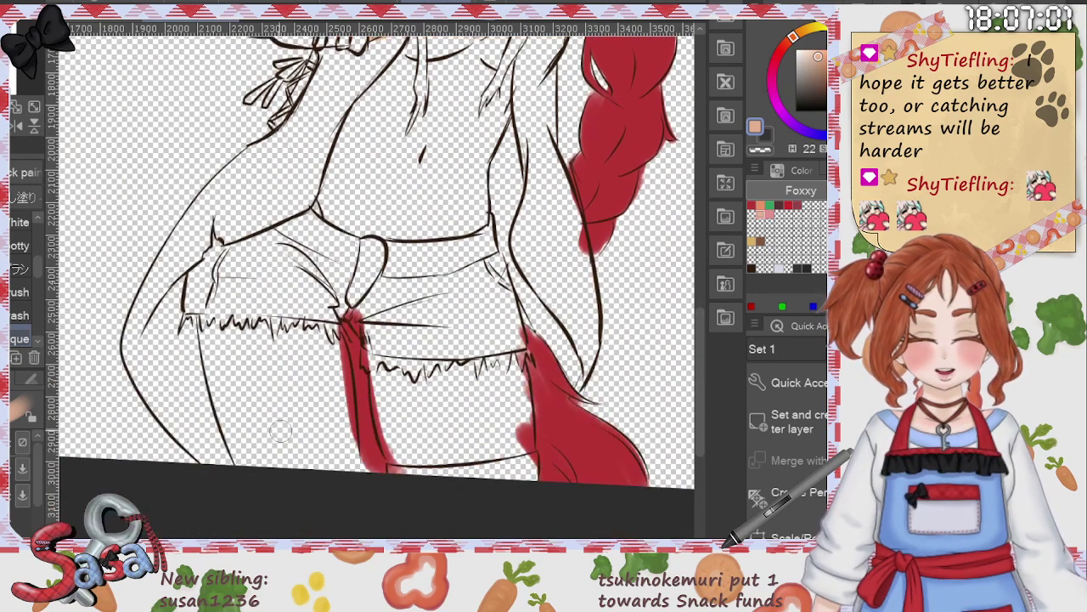
mouse_move(217, 336)
left_mouse_down()
mouse_move(263, 467)
mouse_move(282, 450)
mouse_move(303, 339)
mouse_move(331, 338)
left_mouse_up()
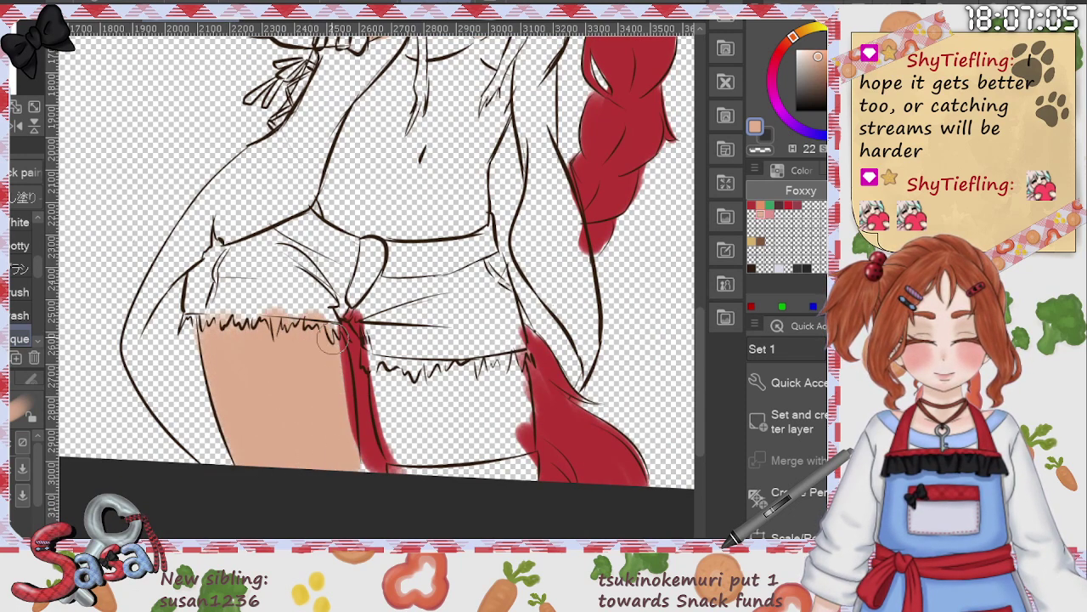
mouse_move(384, 397)
left_mouse_down()
mouse_move(412, 449)
mouse_move(439, 384)
mouse_move(481, 443)
mouse_move(498, 378)
left_mouse_up()
key("ctrl+z")
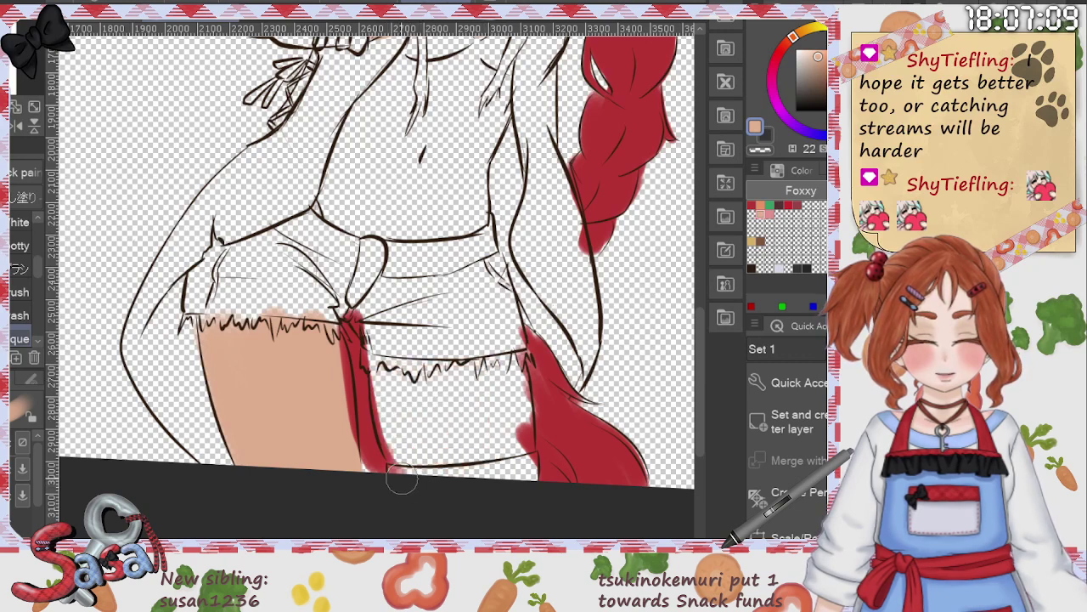
left_click_drag(524, 448, 513, 445)
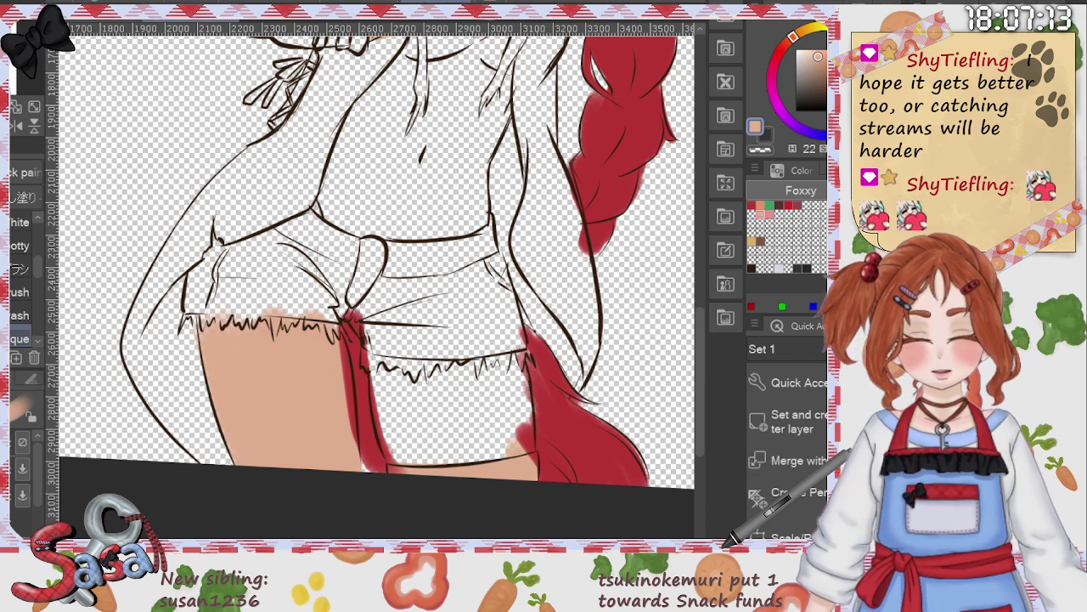
Step: Erase the red that spills over the inner edges of both thighs and the outer edge of the unpainted leg
key("e")
left_click_drag(337, 338, 350, 428)
left_click_drag(339, 338, 349, 459)
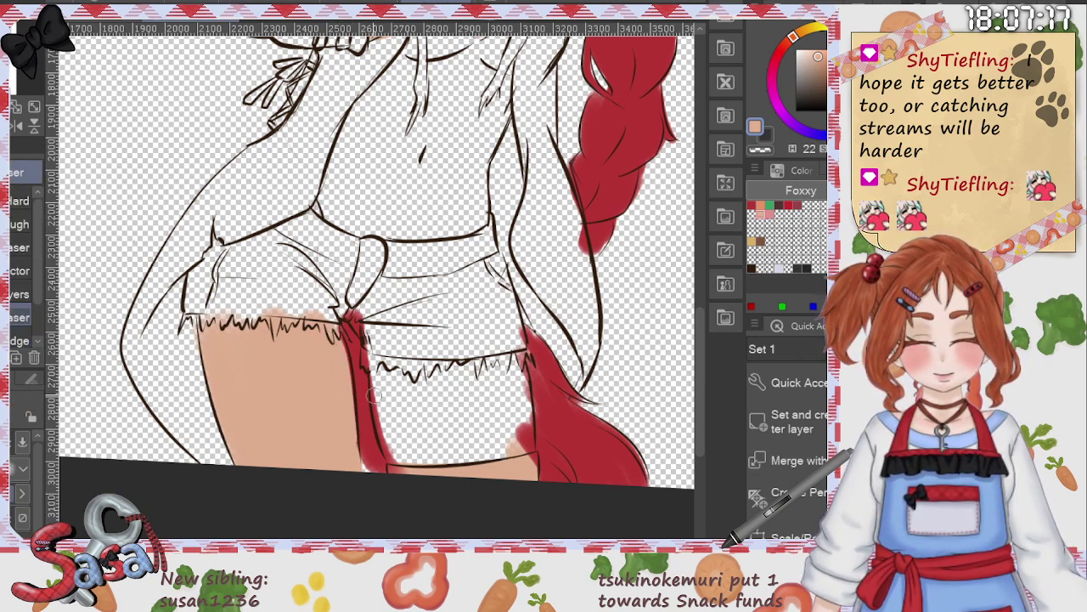
mouse_move(373, 380)
left_mouse_down()
mouse_move(382, 429)
mouse_move(402, 458)
left_mouse_up()
mouse_move(521, 369)
left_mouse_down()
mouse_move(525, 473)
mouse_move(515, 383)
mouse_move(528, 463)
left_mouse_up()
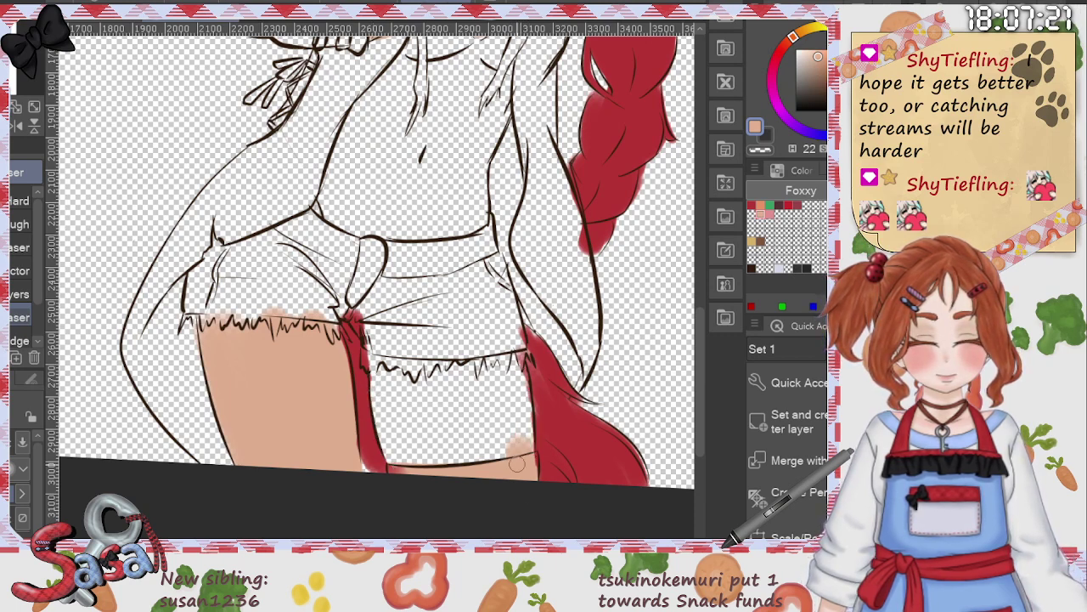
Step: Switch to the Eyedropper for work on the outstretched far hand
left_click_drag(699, 372, 694, 297)
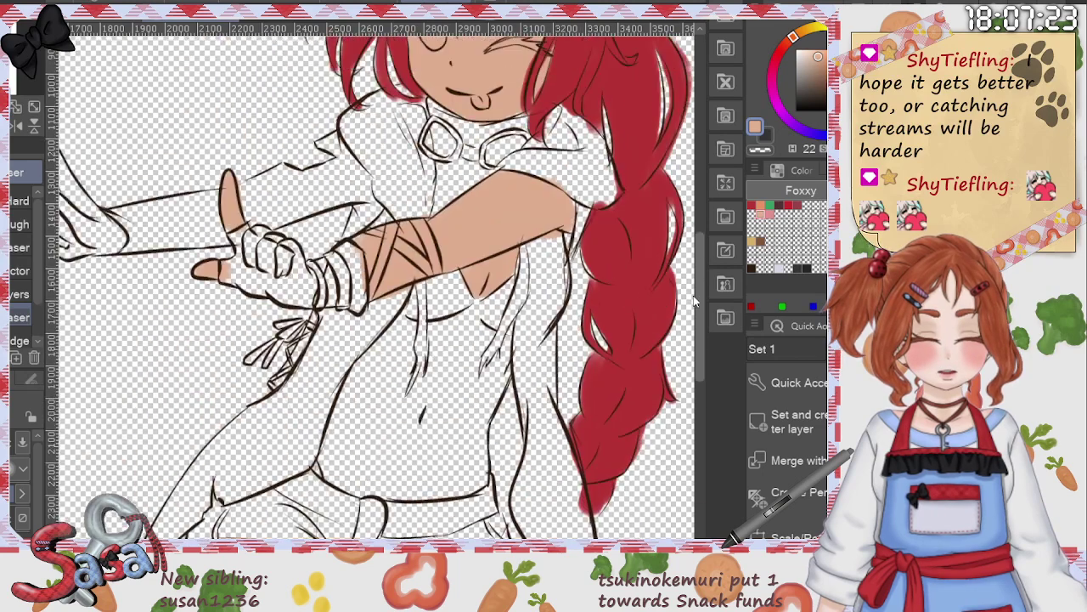
scroll(695, 302, "up", 2)
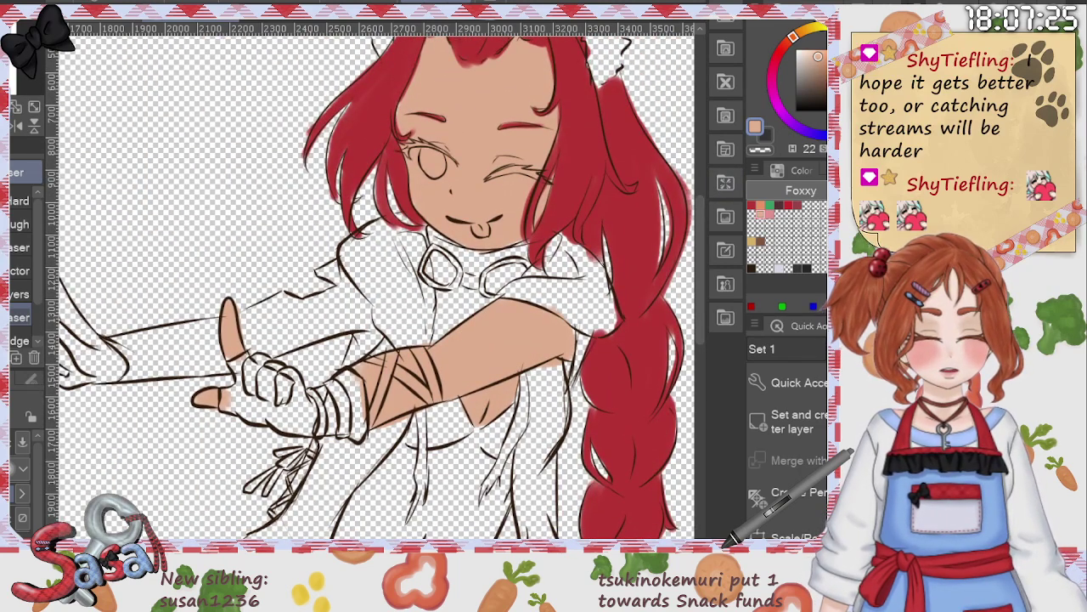
key("i")
scroll(495, 195, "left", 1)
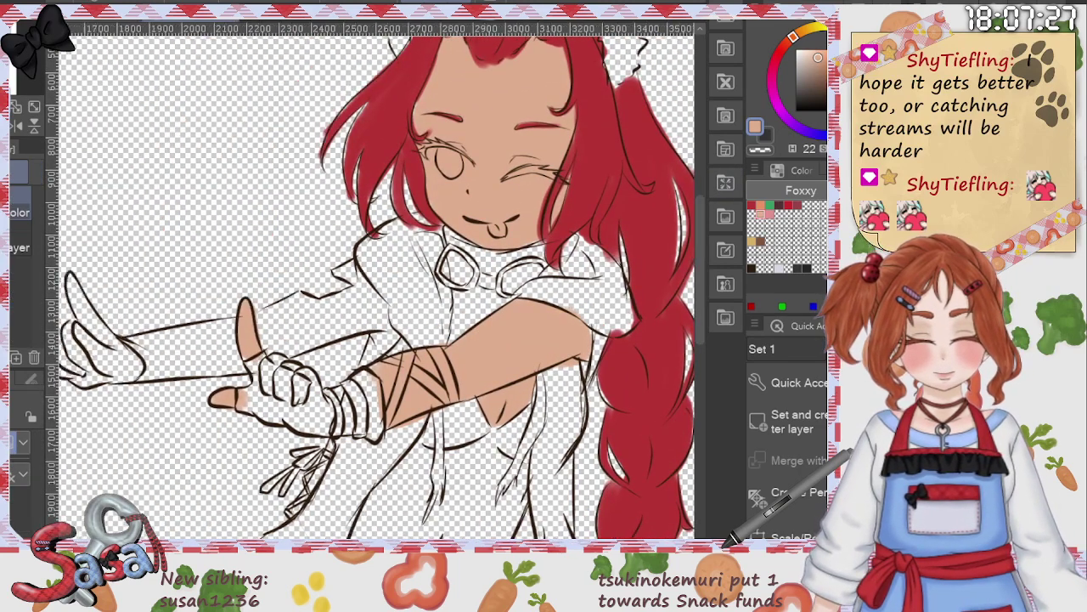
scroll(377, 281, "left", 3)
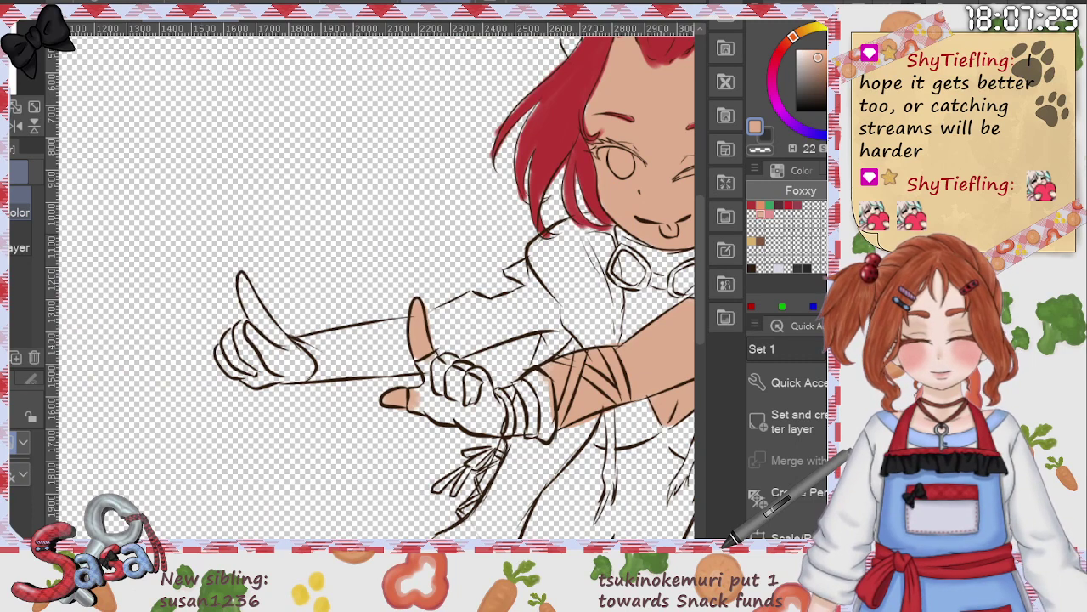
Step: Brush the skin tone into the palm and curled fingers of the outstretched far hand
key("b")
mouse_move(245, 330)
left_mouse_down()
mouse_move(225, 357)
mouse_move(230, 374)
mouse_move(254, 378)
mouse_move(270, 363)
mouse_move(246, 284)
mouse_move(301, 363)
mouse_move(281, 371)
mouse_move(291, 363)
left_mouse_up()
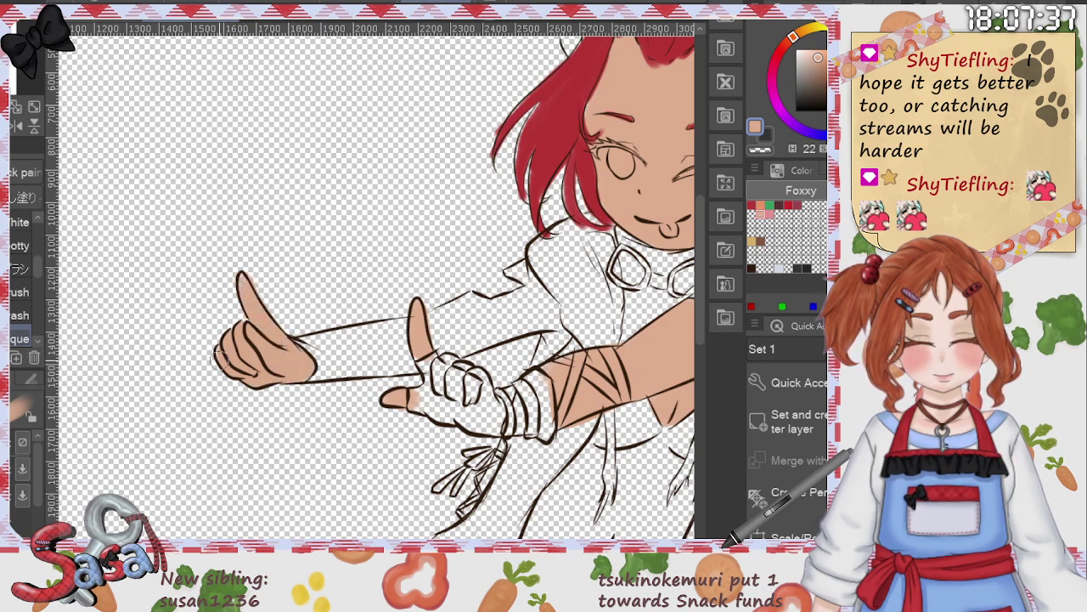
left_click_drag(219, 357, 224, 353)
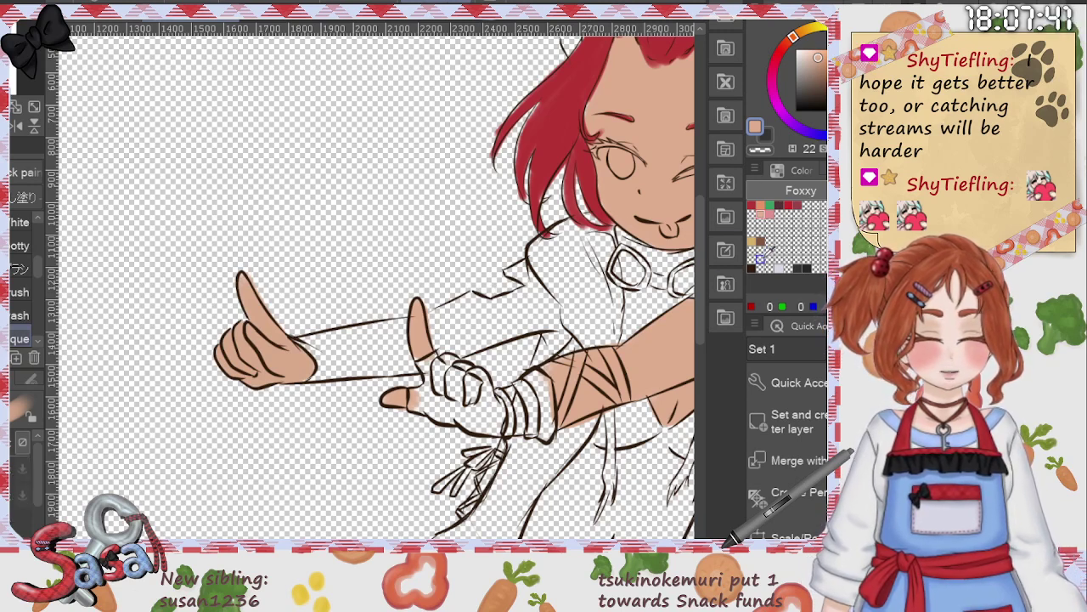
Step: Sample the dark outline colour and ink the missing edge of the upper-sleeve cut-out near the far shoulder
key("i")
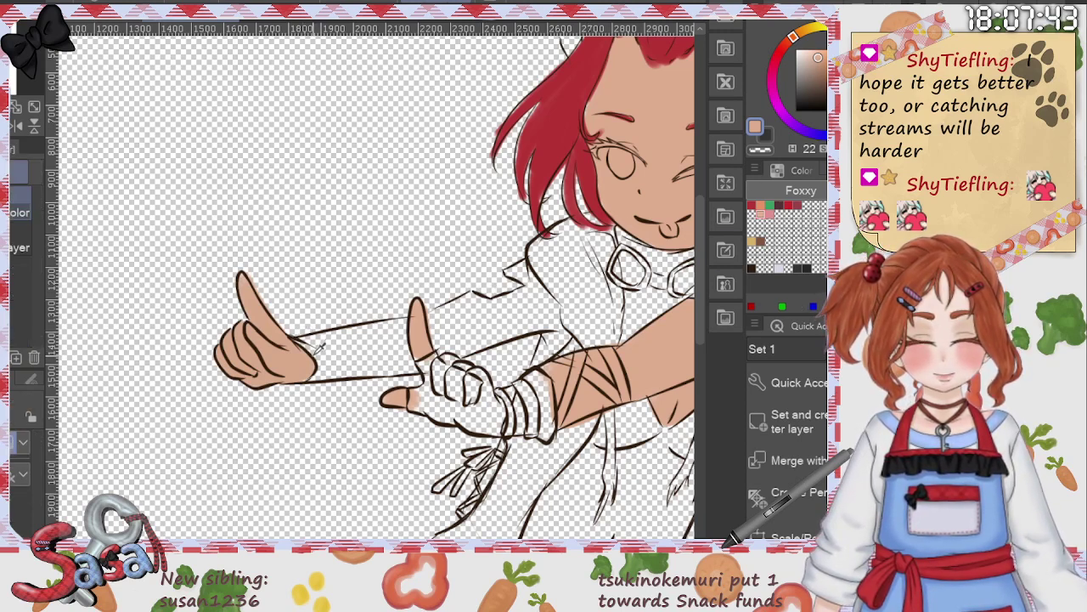
left_click(317, 350)
key("p")
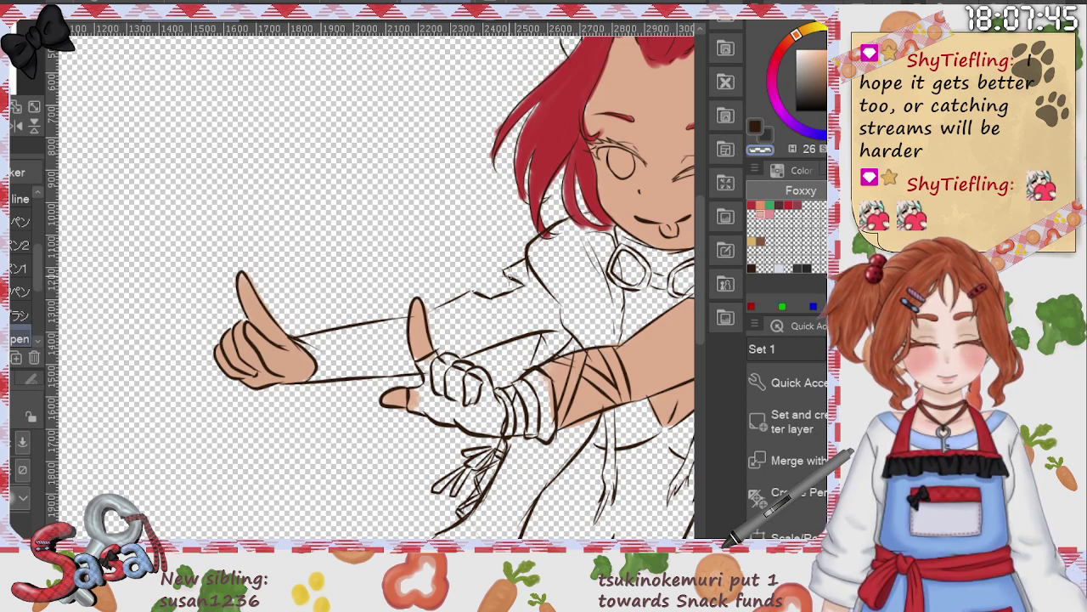
key("e")
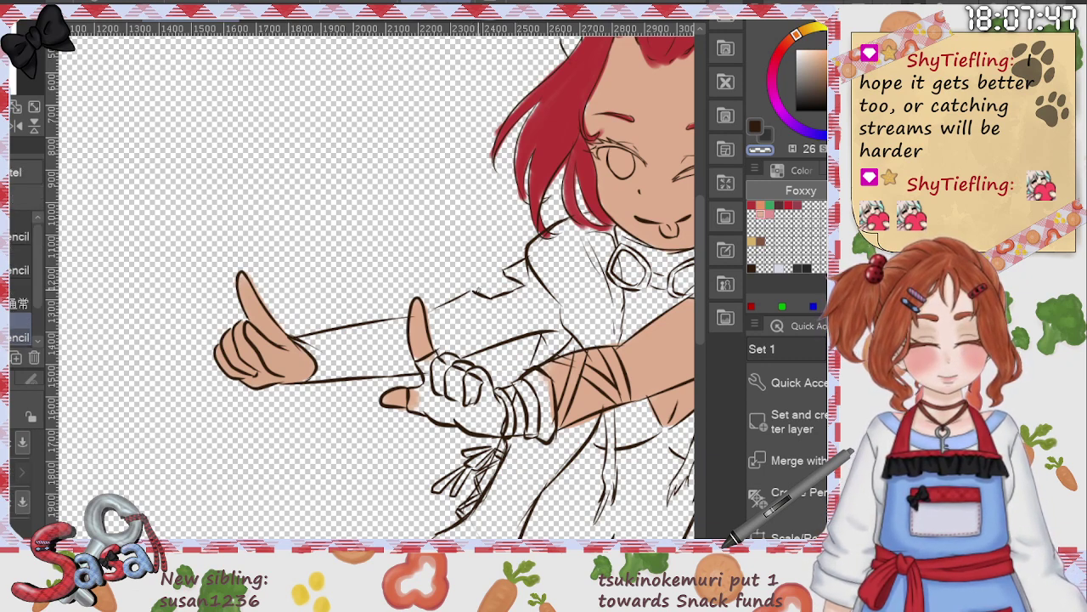
key("p")
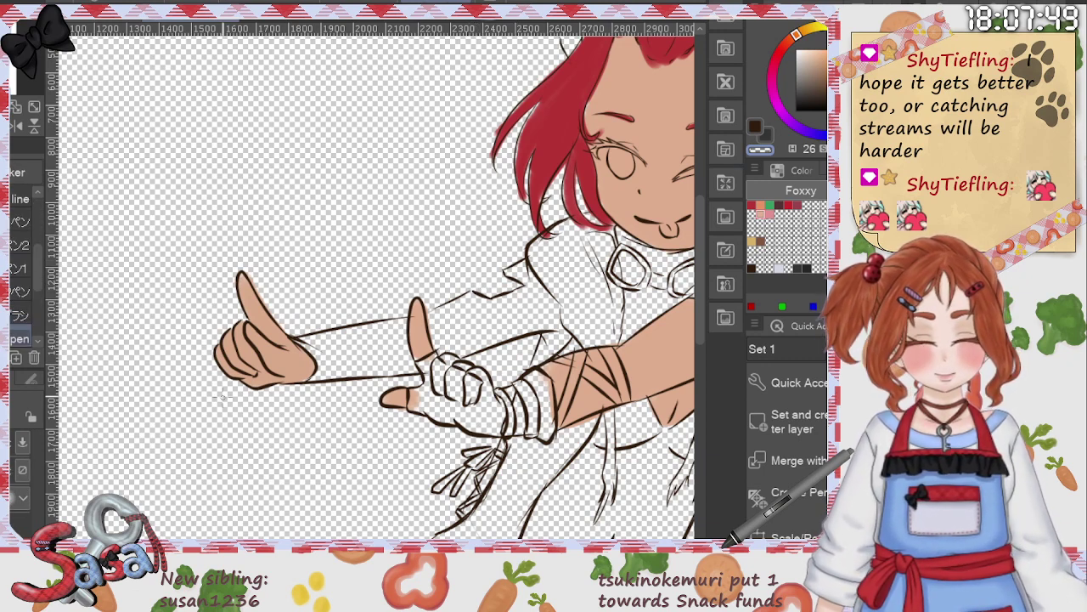
key("i")
left_click(226, 335)
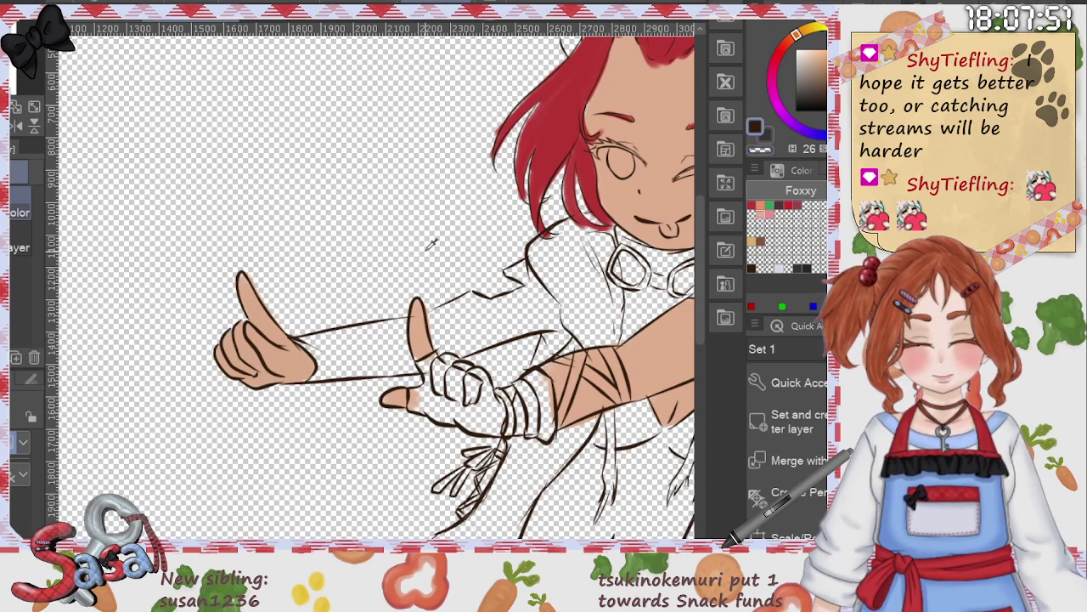
key("p")
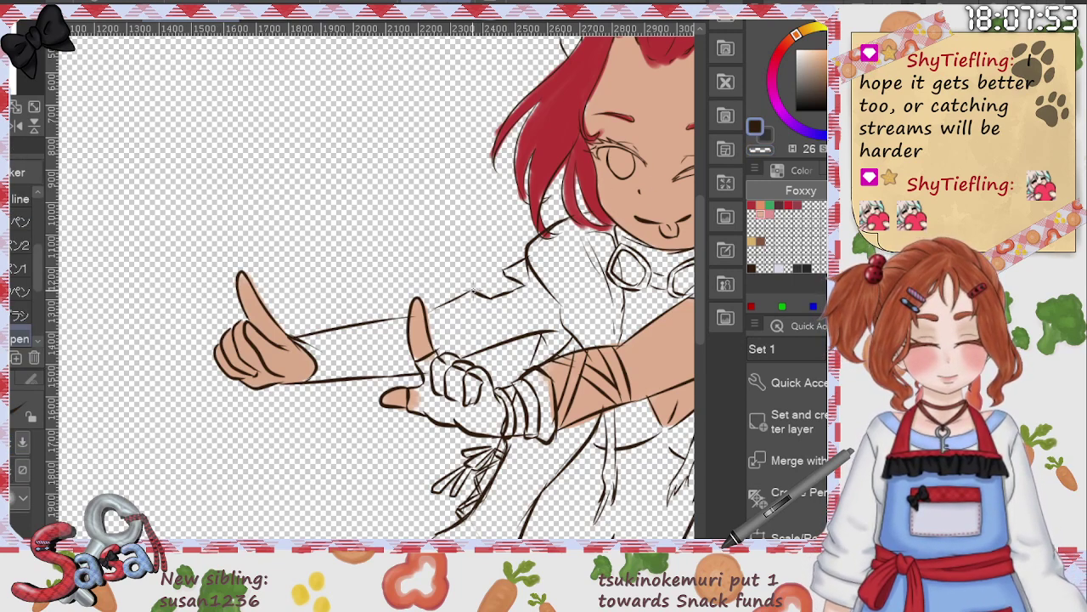
left_click_drag(472, 293, 514, 274)
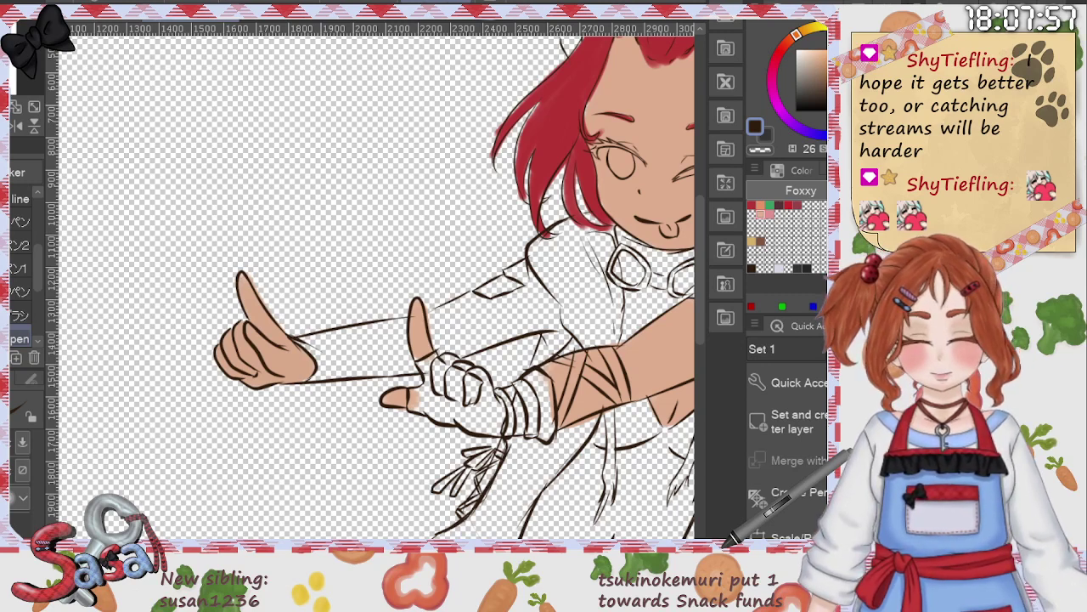
Step: Paint the sleeve cut-out on the far arm with the skin tone from the Foxxy colour set
key("b")
left_click(762, 215)
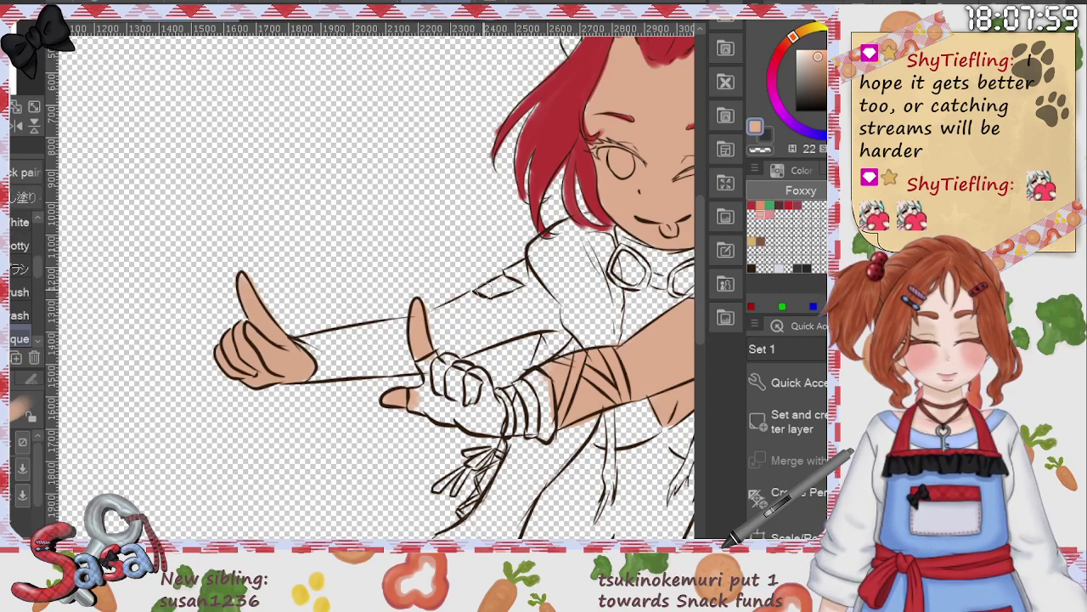
mouse_move(502, 283)
left_mouse_down()
mouse_move(484, 292)
mouse_move(514, 284)
left_mouse_up()
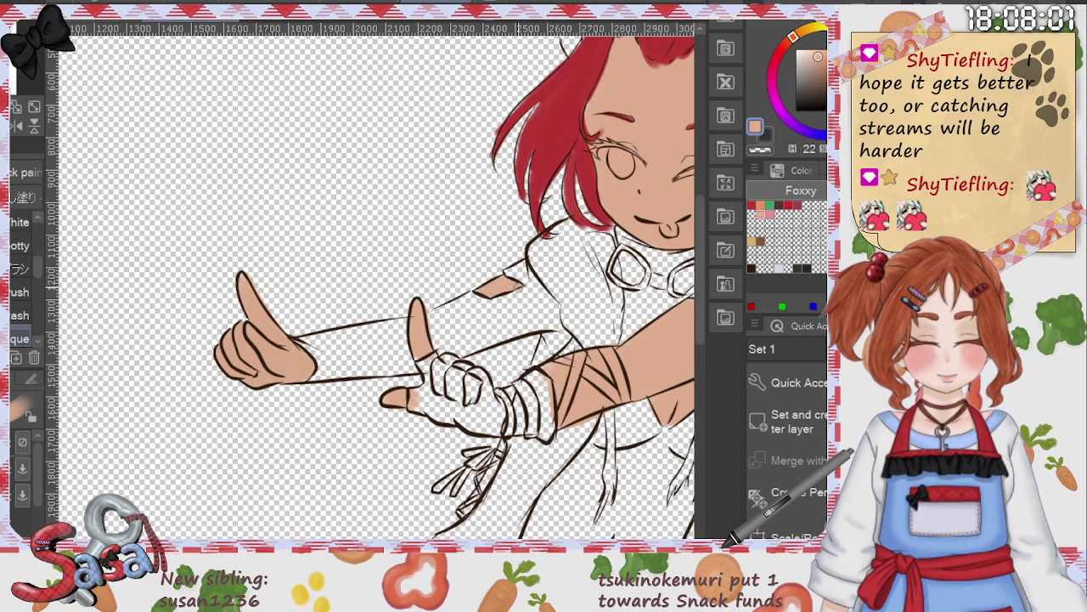
Step: Try a light pink blush at hue 11 on the cheek below the winking eye
left_click_drag(599, 385, 490, 385)
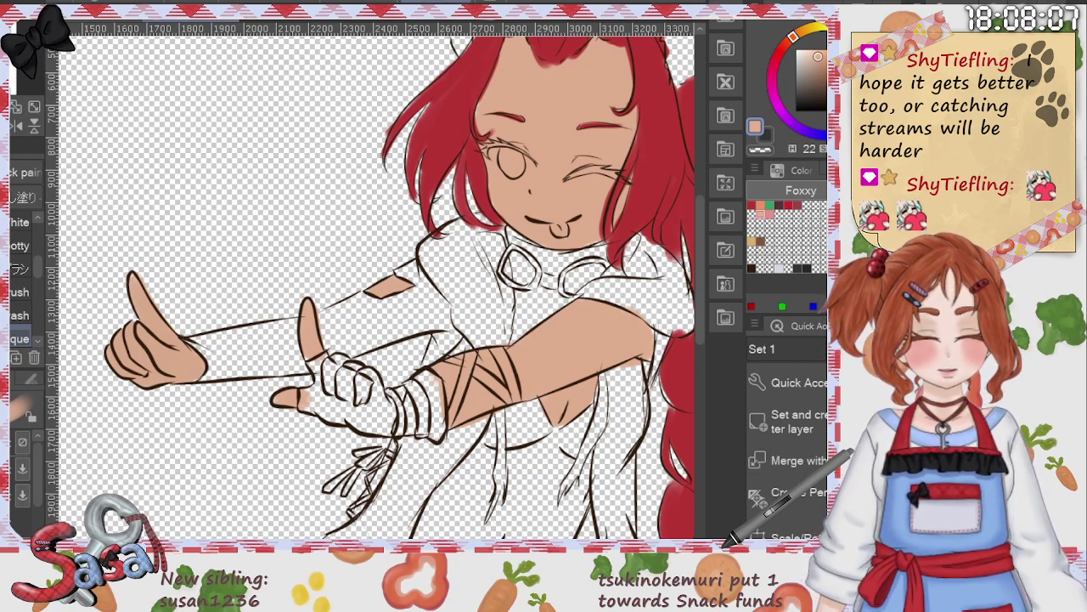
left_click(769, 210)
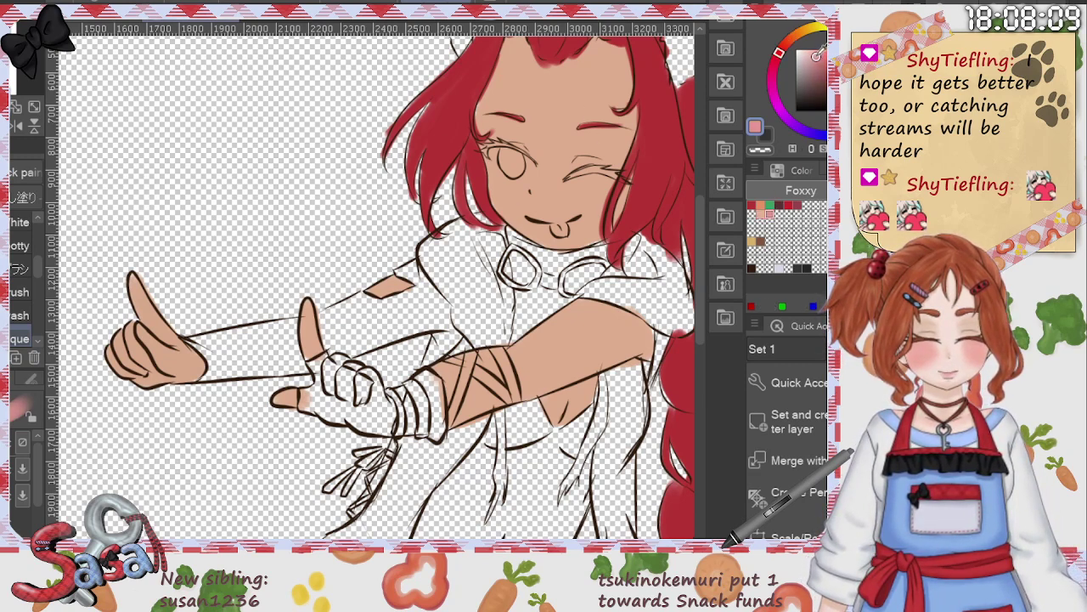
left_click(790, 40)
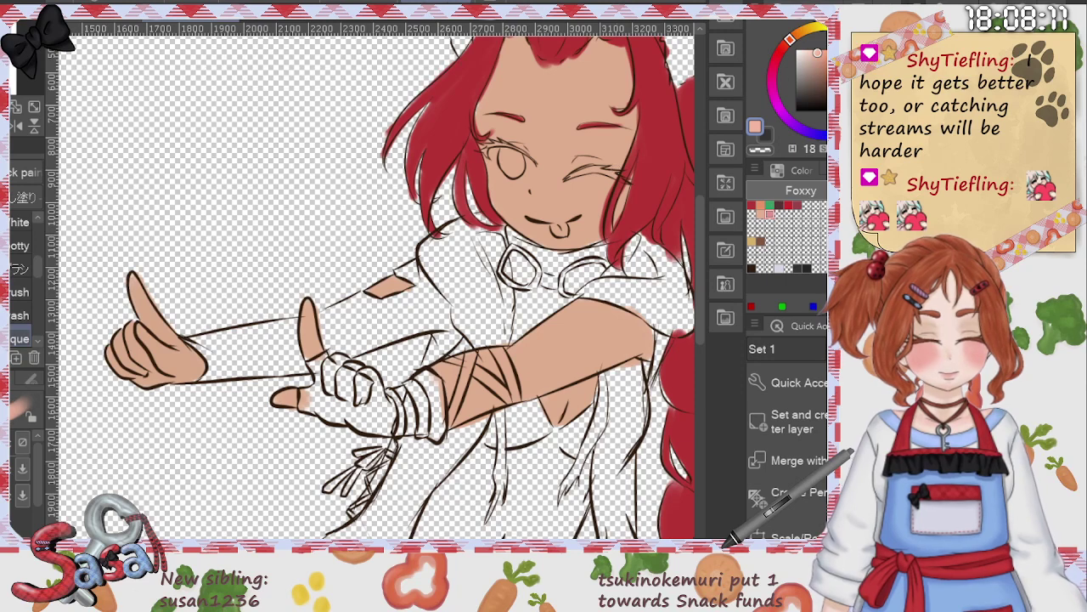
left_click_drag(791, 44, 821, 52)
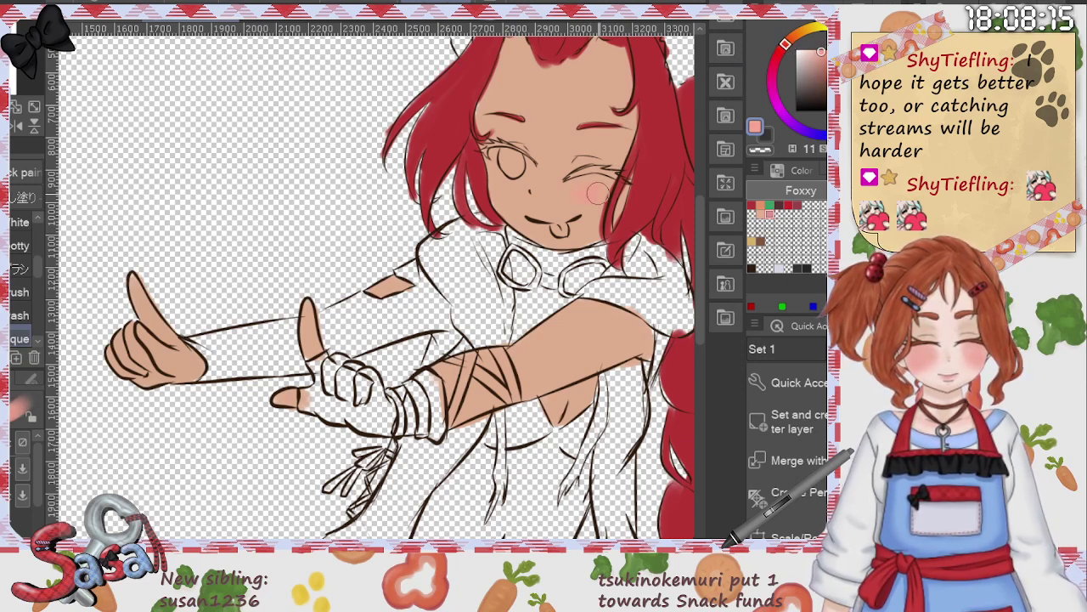
left_click_drag(598, 194, 572, 194)
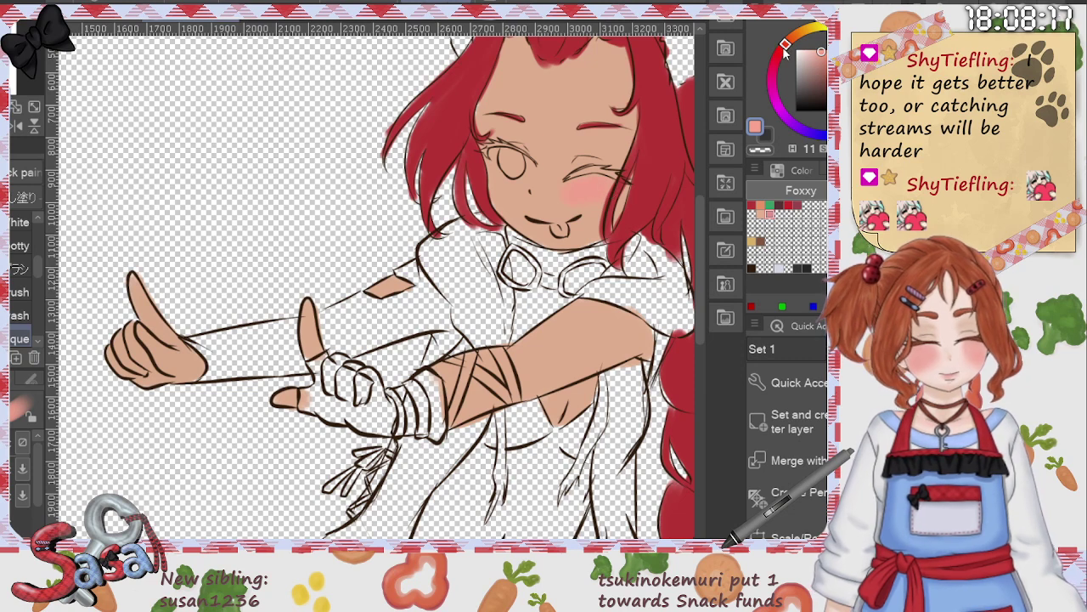
Step: Try a peachier blush at hue 18 on the cheek below the winking eye
left_click_drag(785, 46, 790, 40)
mouse_move(602, 184)
left_mouse_down()
mouse_move(574, 189)
mouse_move(594, 183)
mouse_move(578, 190)
mouse_move(602, 204)
mouse_move(568, 199)
mouse_move(602, 186)
left_mouse_up()
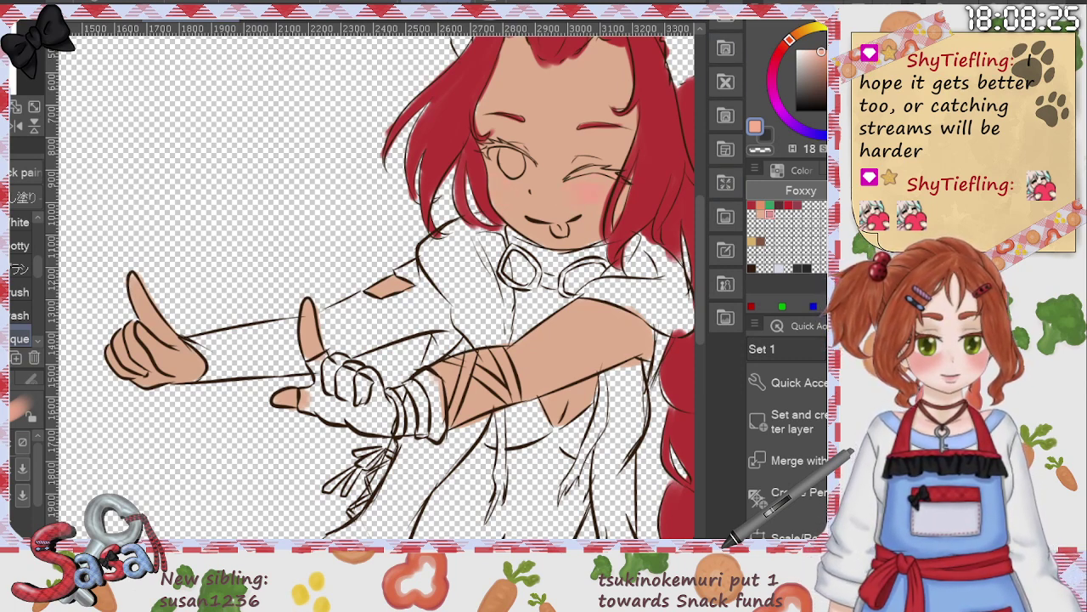
left_click_drag(588, 193, 595, 192)
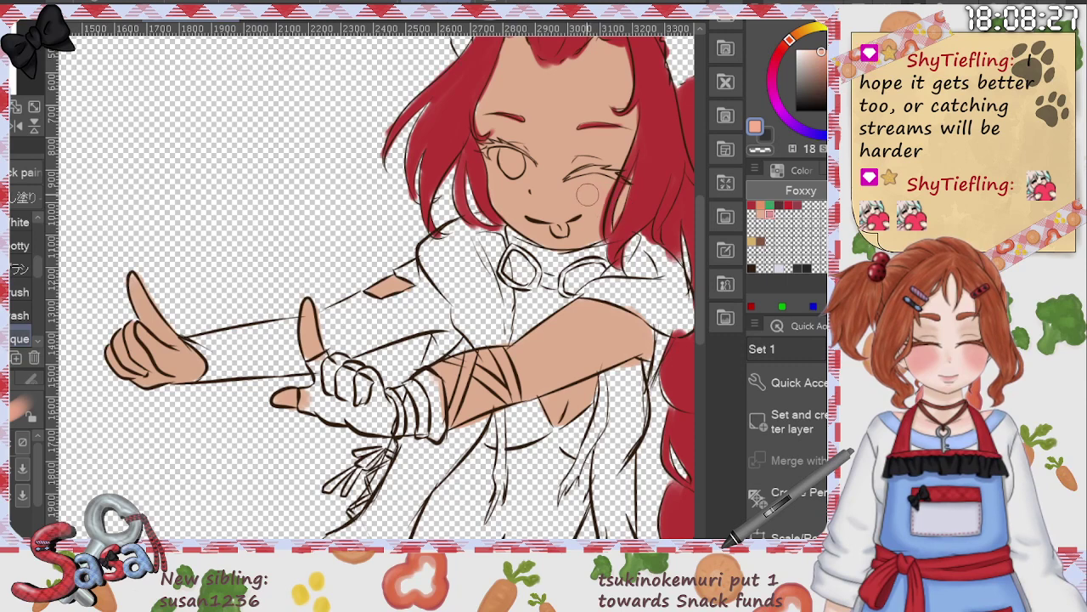
key("ctrl+z")
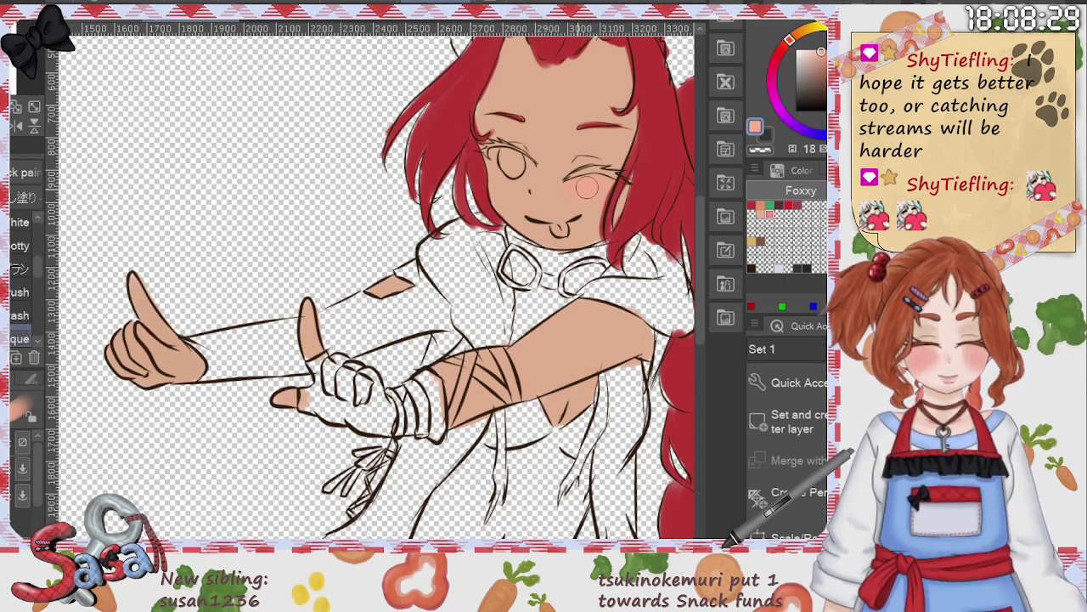
left_click_drag(586, 187, 578, 195)
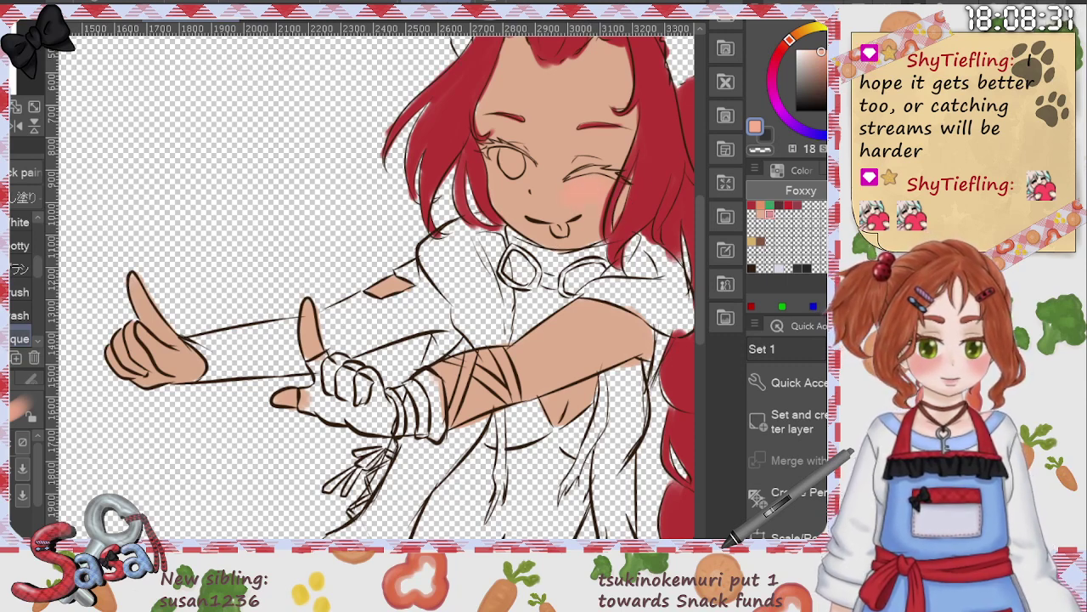
Step: Paint a blush on both cheeks with a more saturated orange-red at hue 11
left_click(837, 52)
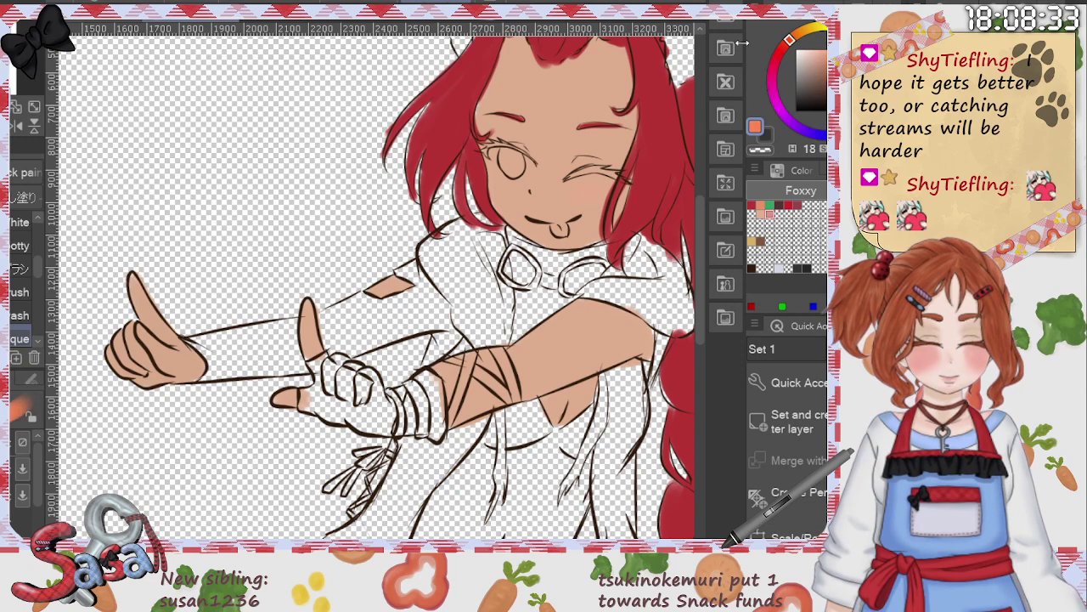
left_click(785, 49)
left_click_drag(588, 195, 591, 185)
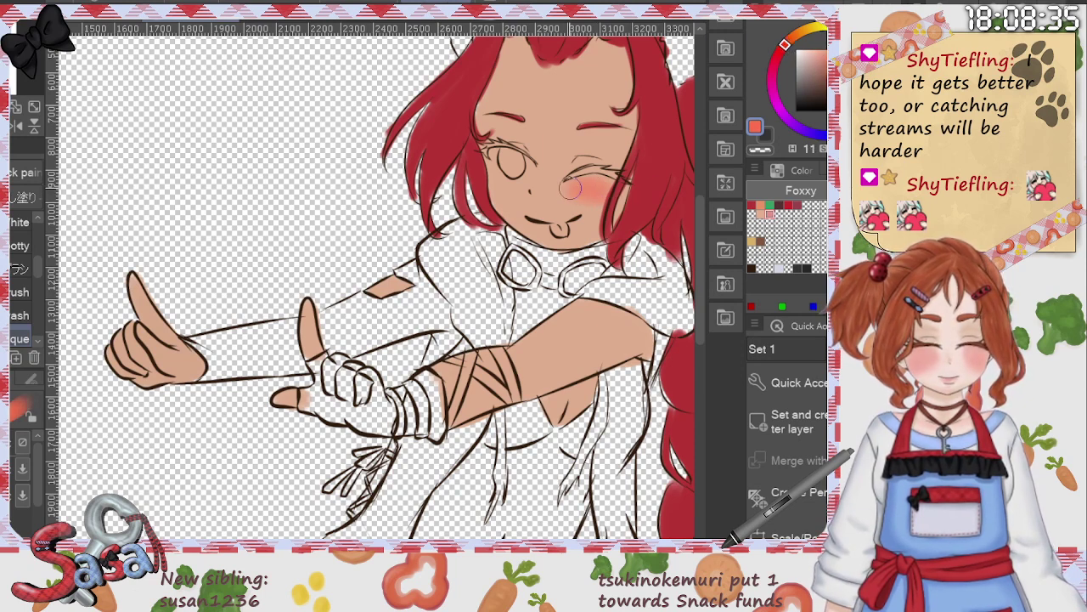
left_click_drag(508, 185, 501, 194)
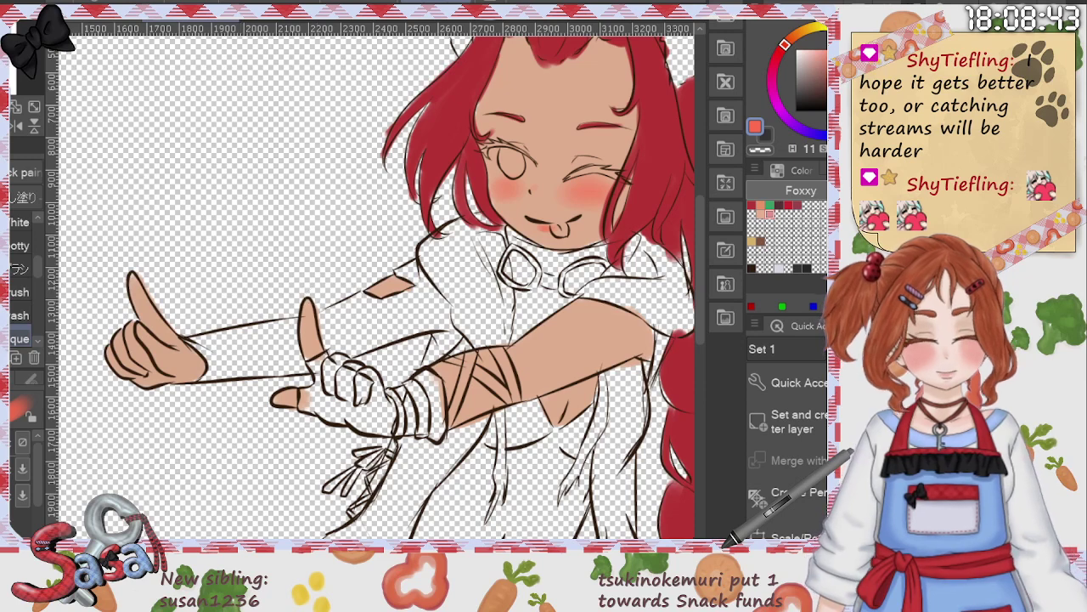
Step: Softly airbrush the orange-red tint onto the bare skin of the chest, near arm and thigh
key("e")
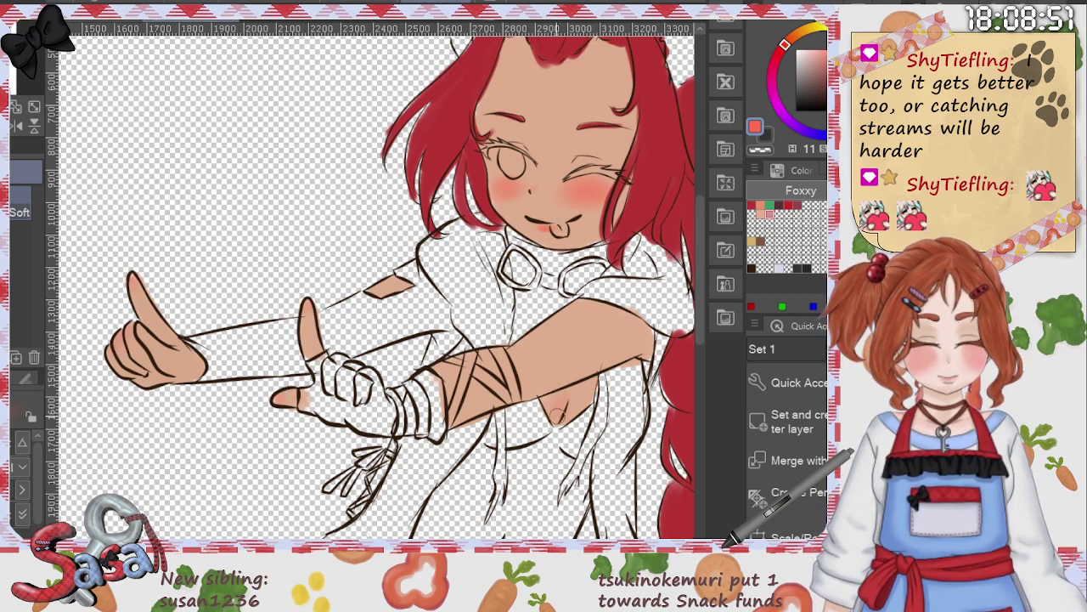
left_click_drag(557, 414, 548, 418)
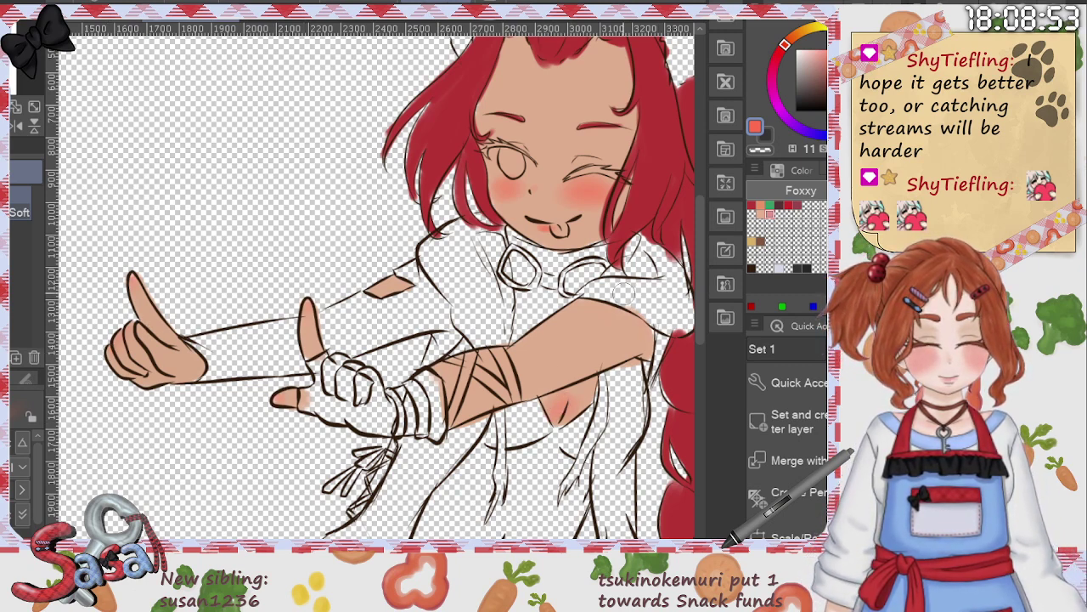
scroll(476, 383, "down", 5)
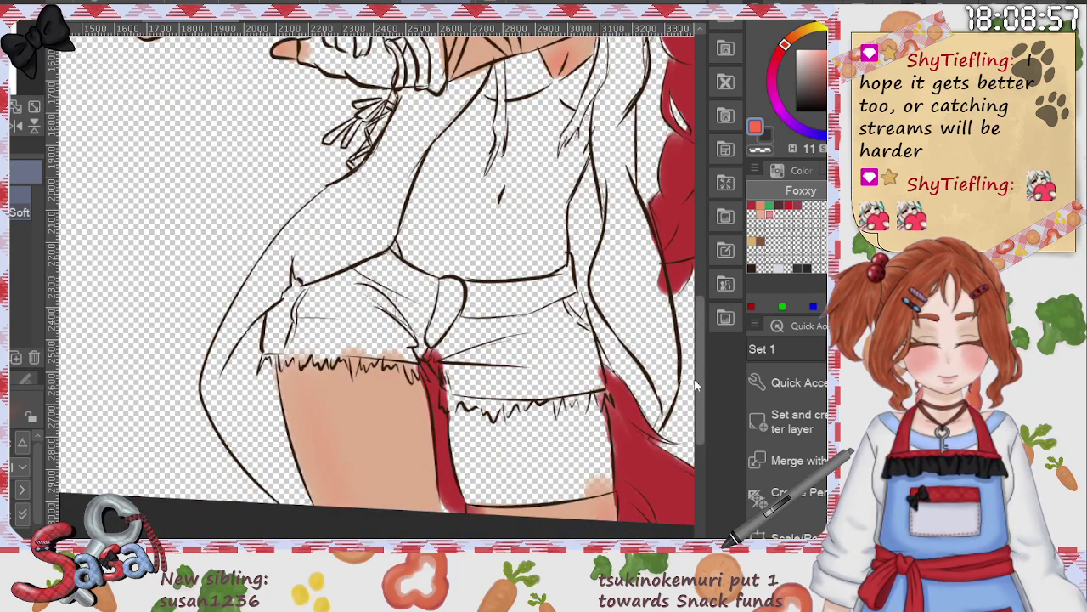
Step: Airbrush an orange tint at hue 20 over the eyelids and the cheek below the winking eye
left_click_drag(702, 337, 717, 200)
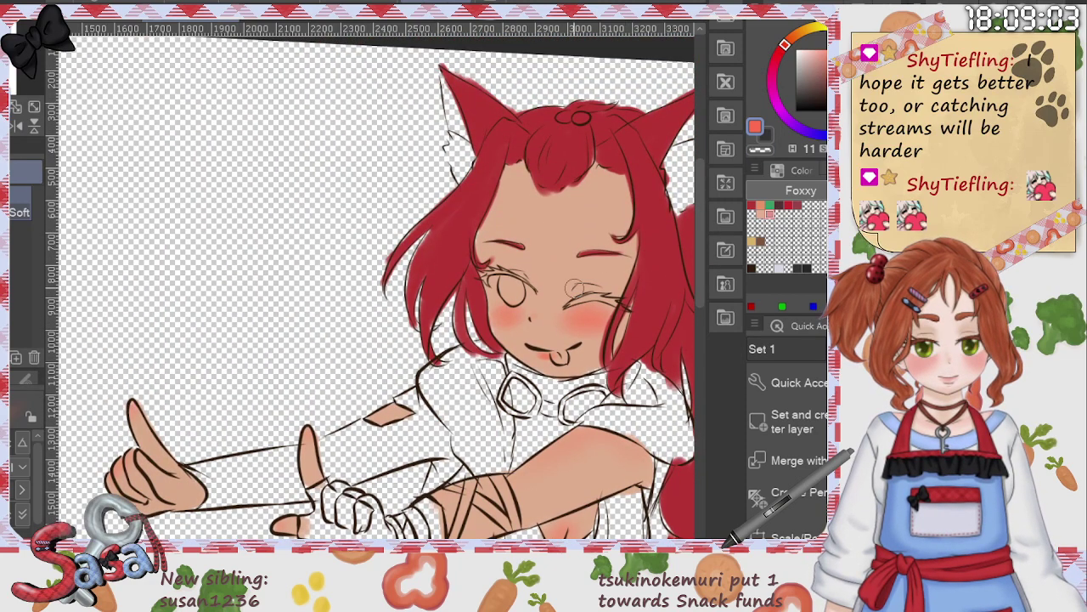
left_click(789, 40)
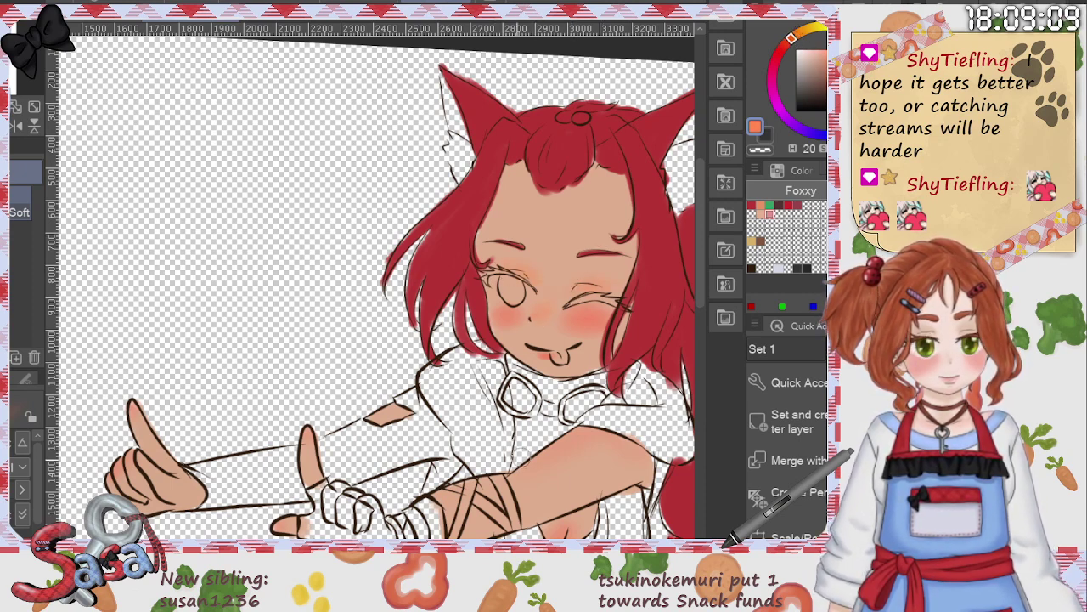
left_click_drag(583, 321, 630, 327)
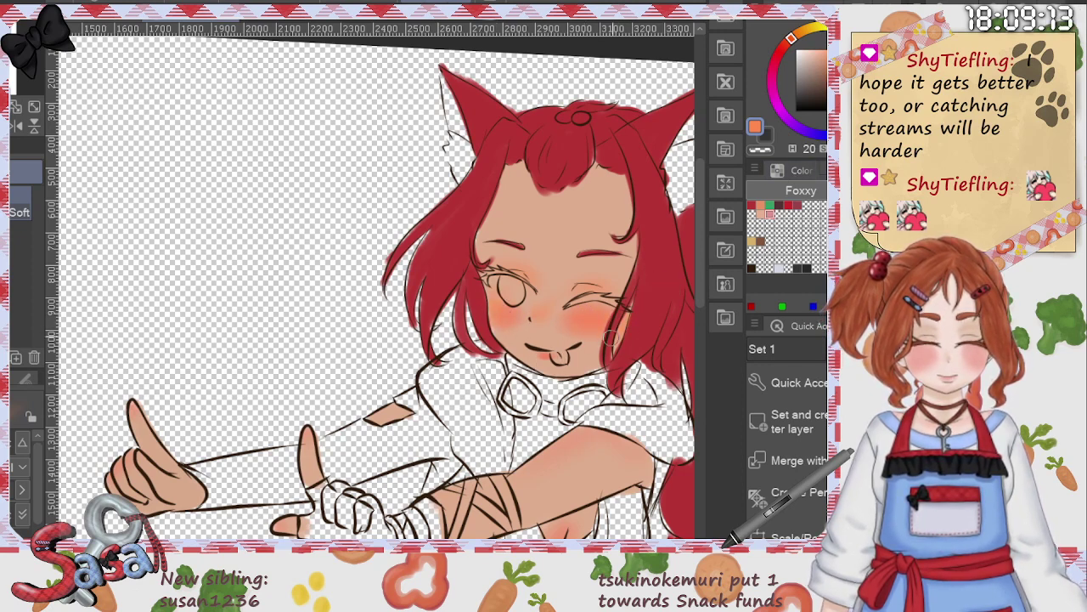
Step: Paint the tongue with the light pink from the Foxxy colour set, using the opaque brush
left_click(770, 213)
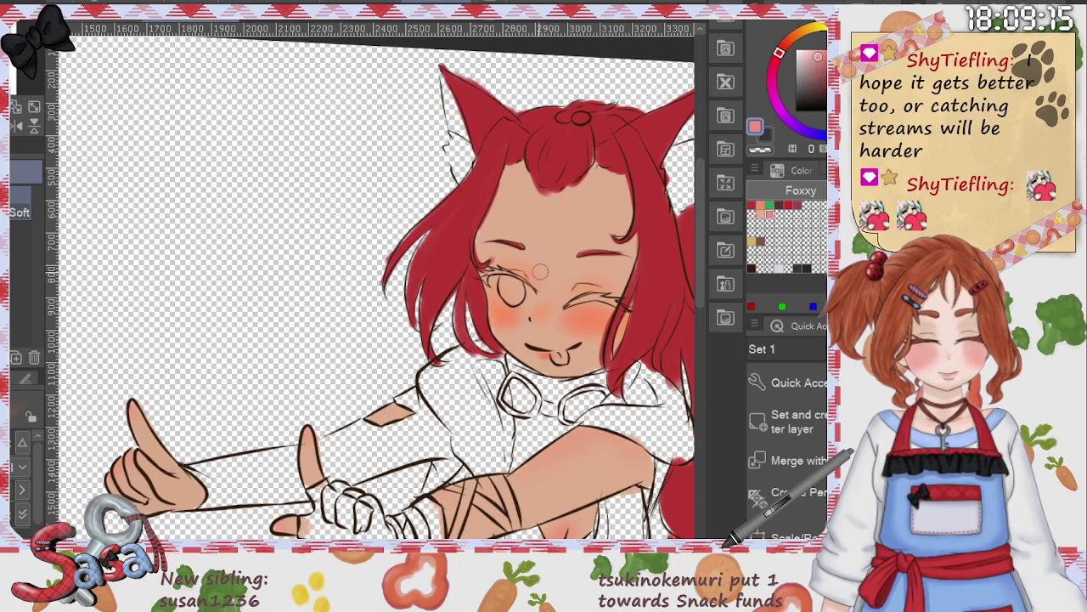
left_click(5, 240)
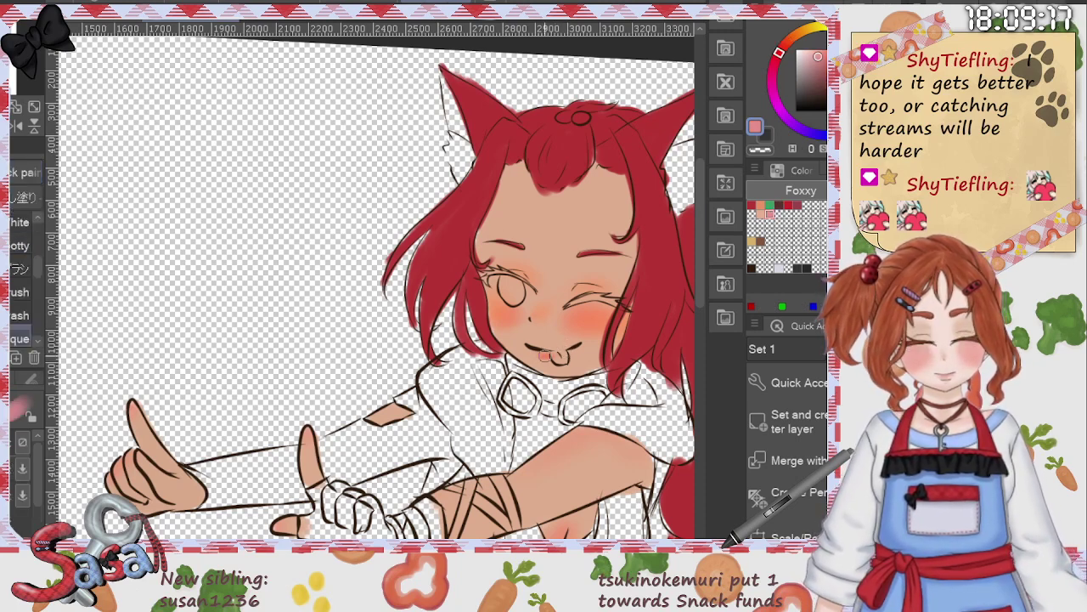
left_click_drag(555, 357, 567, 361)
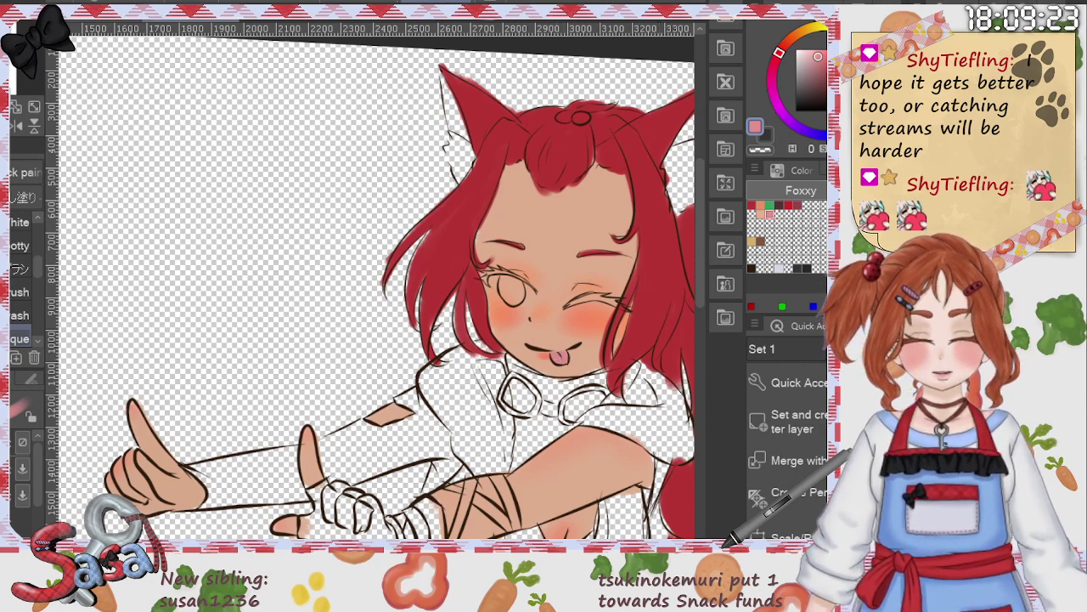
Step: Paint the inside of both fox ears with the light pink, using the opaque brush
scroll(583, 138, "right", 2)
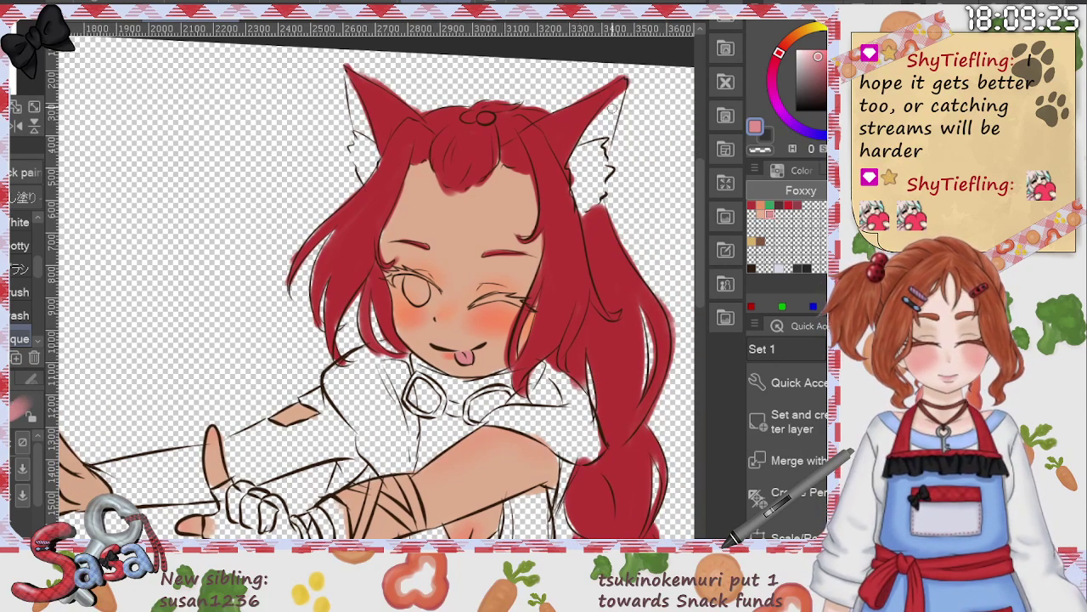
left_click(917, 170)
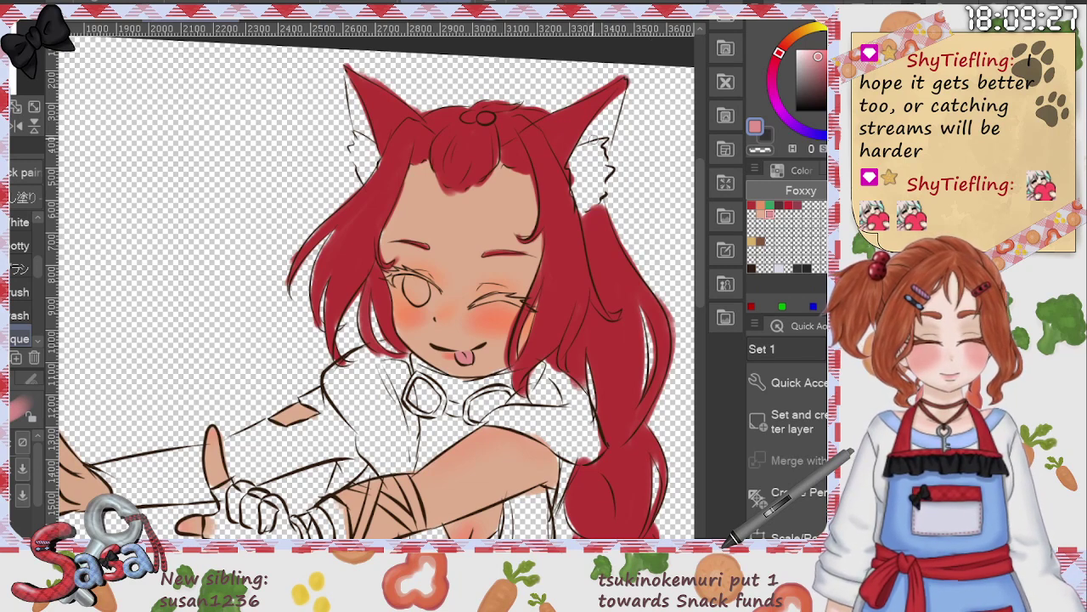
mouse_move(585, 143)
left_mouse_down()
mouse_move(621, 88)
mouse_move(596, 129)
mouse_move(618, 97)
mouse_move(608, 131)
left_mouse_up()
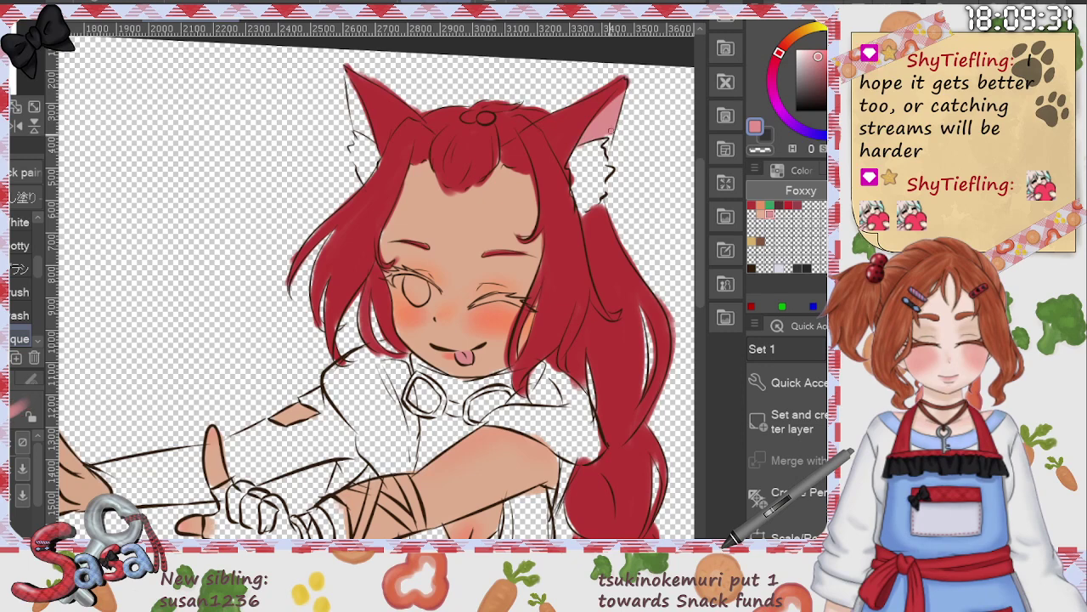
key("alt")
left_click(347, 151, "alt")
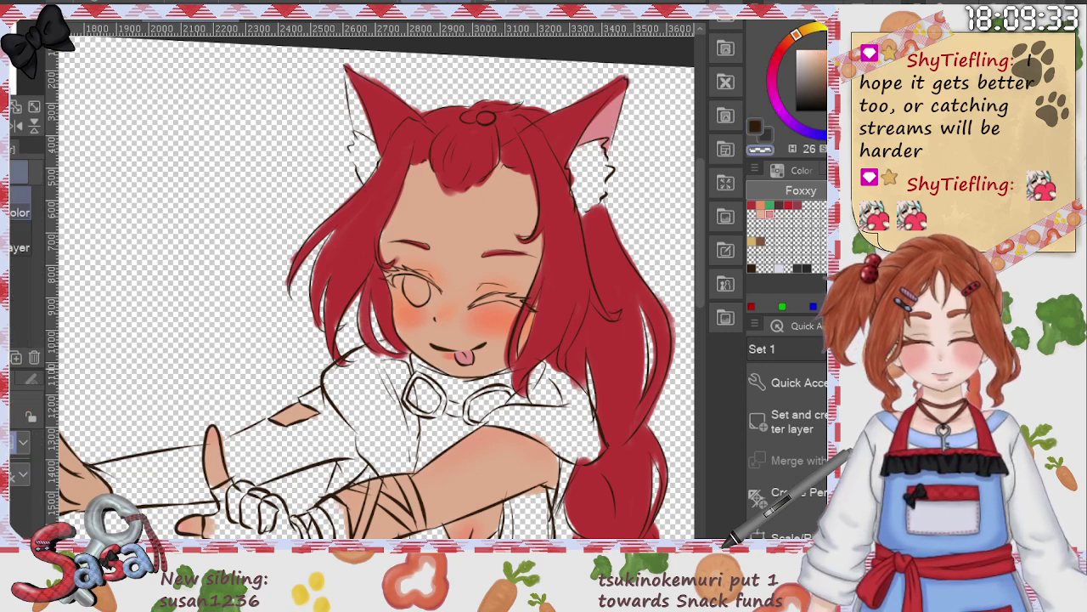
left_click(770, 240)
key("x")
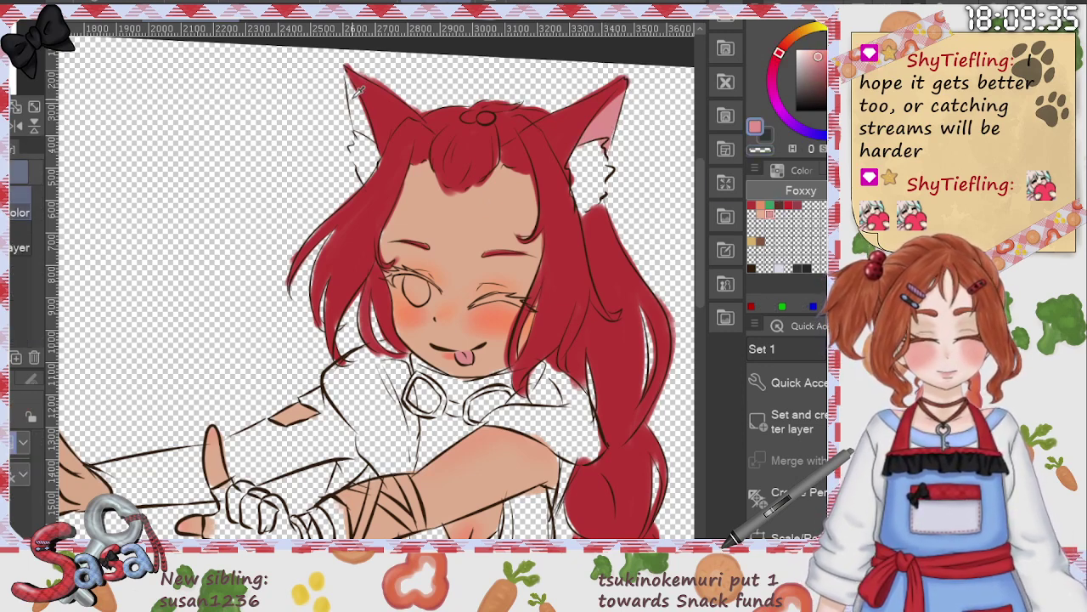
key("b")
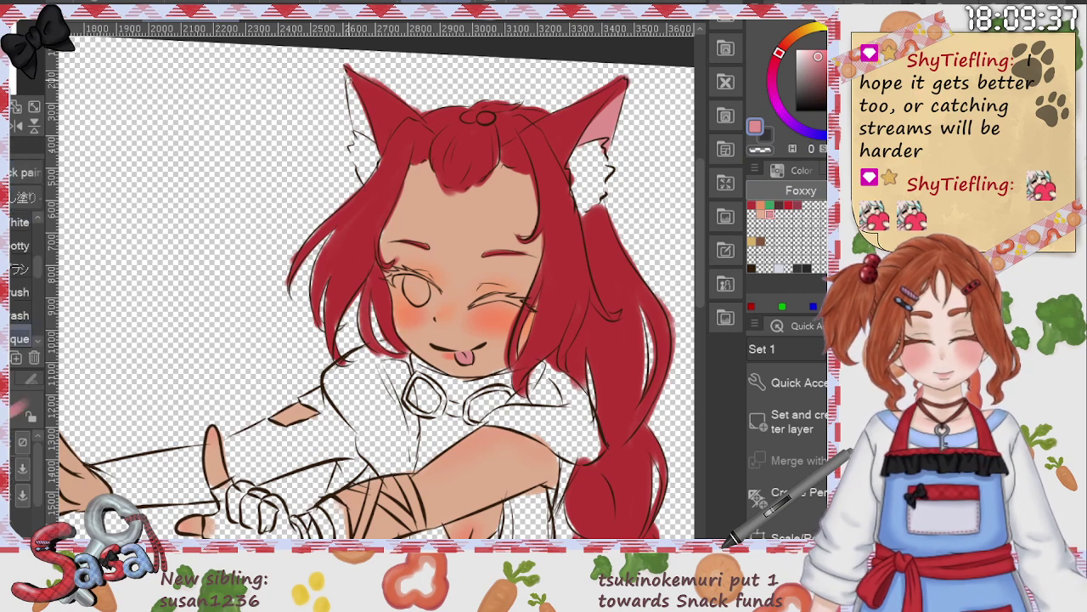
mouse_move(346, 70)
left_mouse_down()
mouse_move(357, 134)
mouse_move(363, 110)
mouse_move(372, 152)
left_mouse_up()
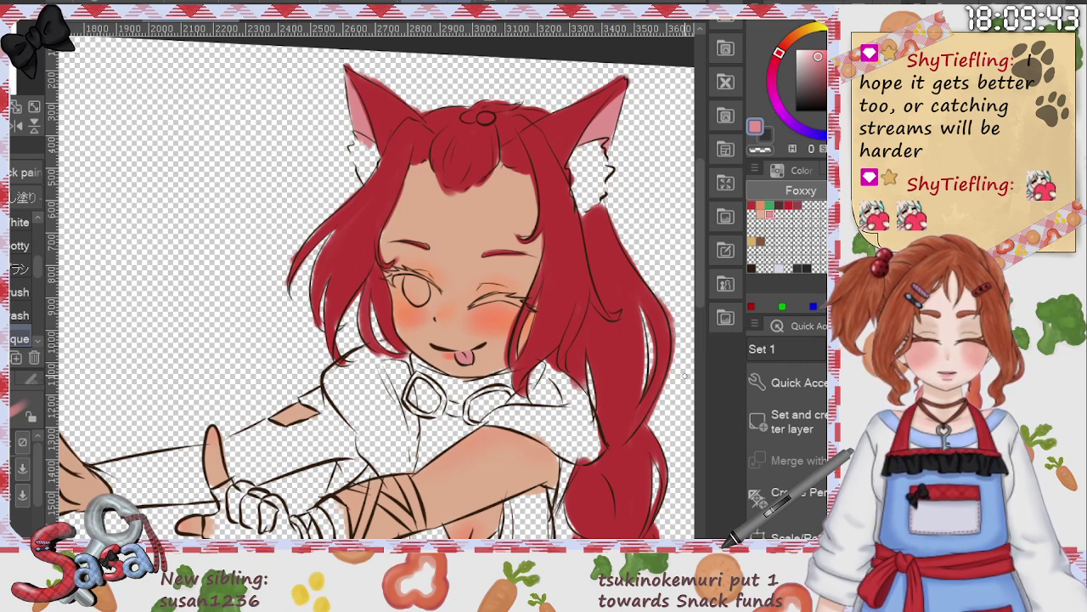
Step: Paint the girl's top and the dangling cloth strip below the wrapped wrist with the dark grey at hue 264 from the Foxxy colour set
left_click(748, 204)
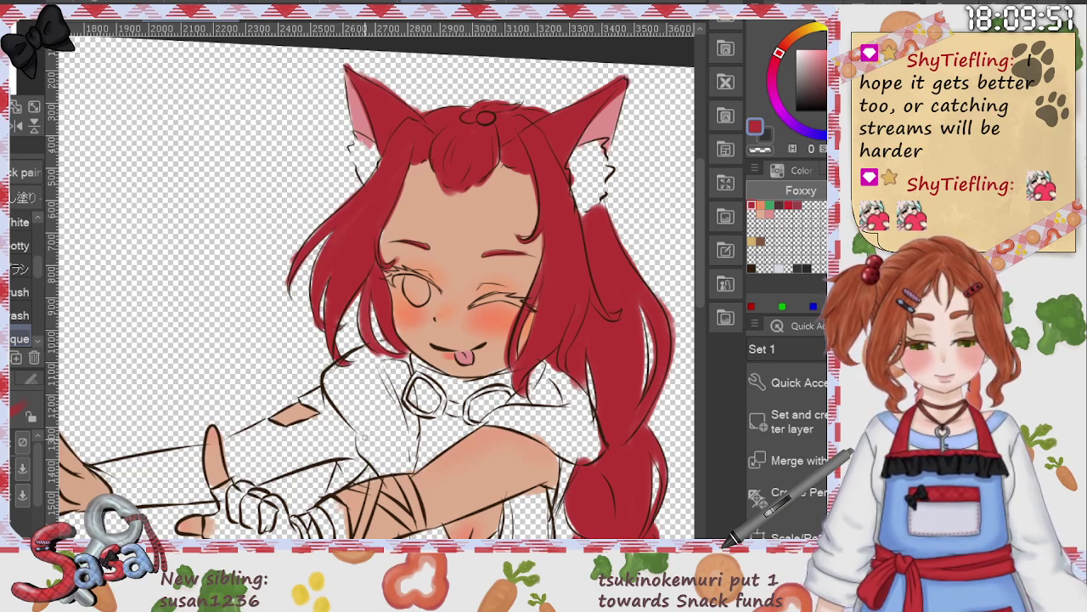
left_click(797, 268)
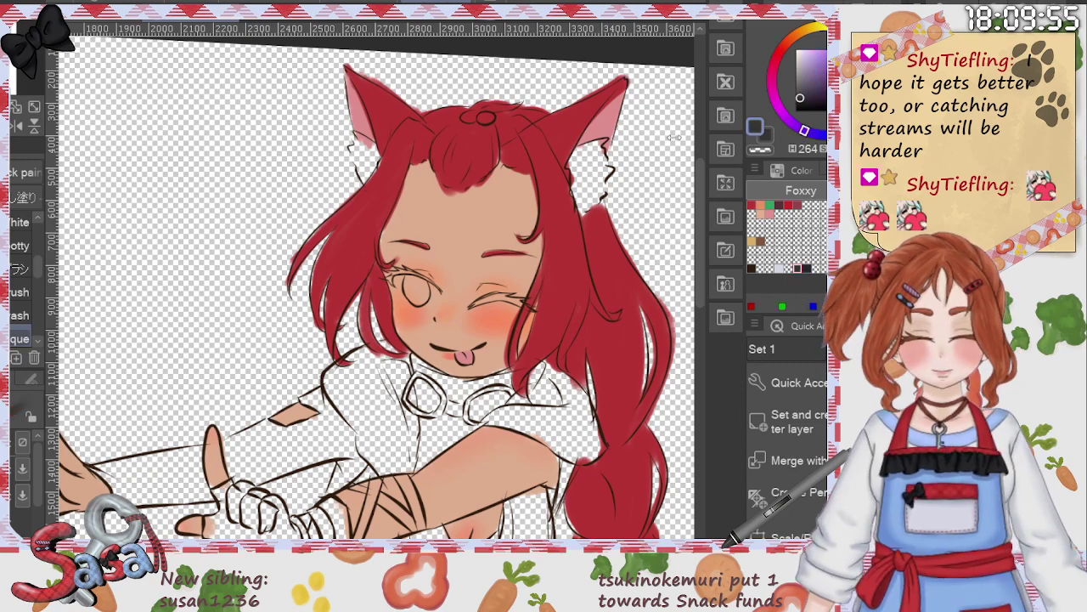
scroll(703, 255, "down", 3)
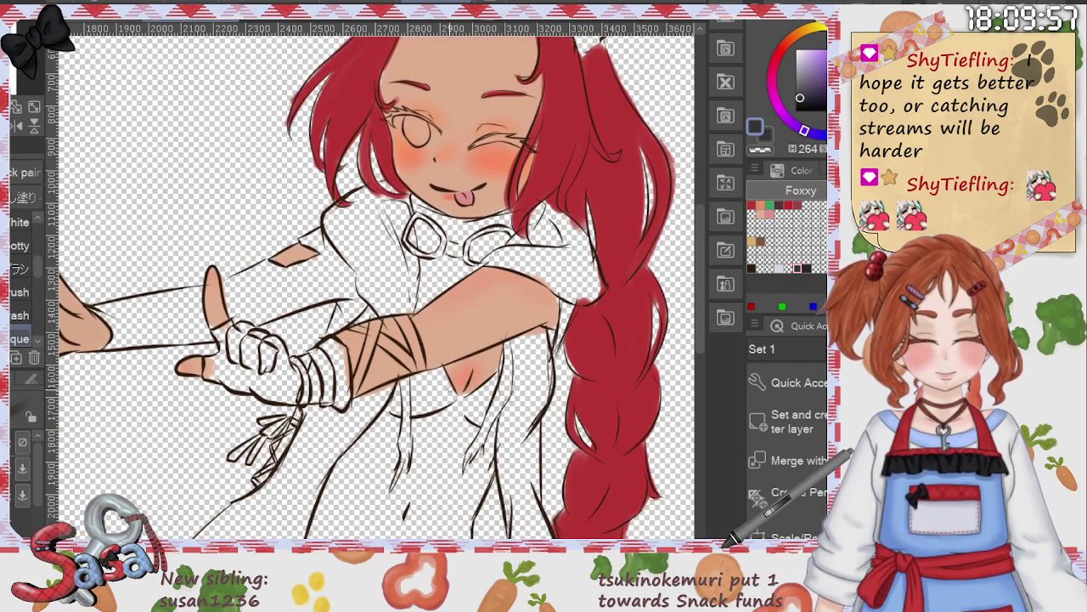
scroll(703, 255, "down", 3)
mouse_move(320, 331)
left_mouse_down()
mouse_move(327, 363)
mouse_move(388, 380)
mouse_move(459, 374)
mouse_move(459, 289)
mouse_move(454, 334)
mouse_move(505, 171)
mouse_move(467, 211)
mouse_move(496, 182)
mouse_move(446, 216)
mouse_move(496, 182)
mouse_move(451, 243)
mouse_move(432, 340)
mouse_move(396, 351)
mouse_move(412, 271)
mouse_move(379, 316)
mouse_move(338, 334)
mouse_move(341, 281)
mouse_move(318, 328)
mouse_move(348, 245)
mouse_move(375, 212)
mouse_move(367, 268)
mouse_move(400, 183)
mouse_move(429, 160)
mouse_move(446, 181)
mouse_move(432, 218)
mouse_move(424, 195)
mouse_move(406, 228)
left_mouse_up()
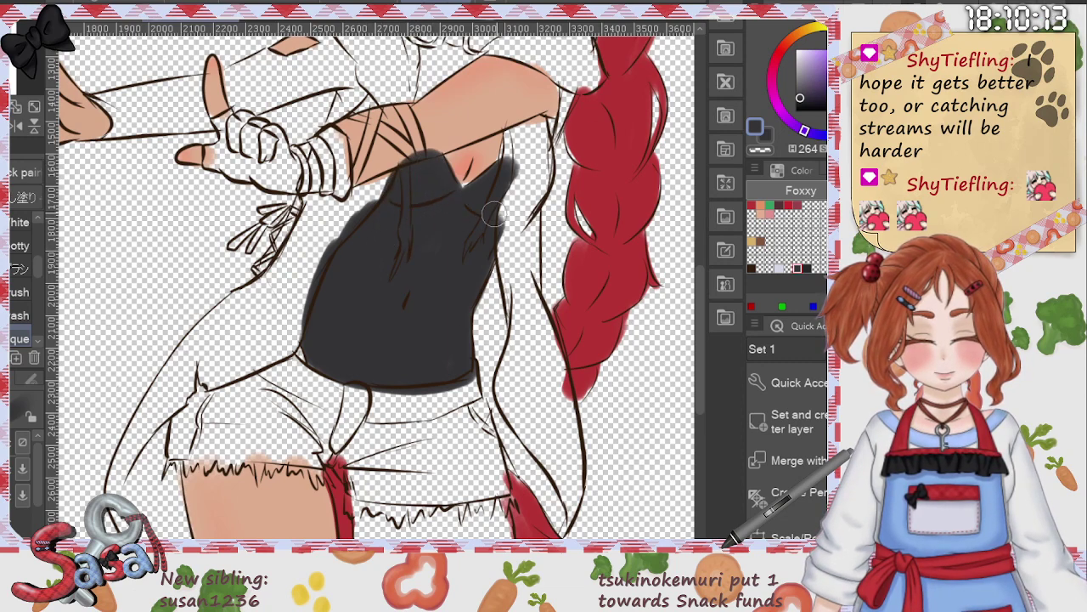
mouse_move(302, 199)
left_mouse_down()
mouse_move(270, 265)
mouse_move(300, 224)
mouse_move(284, 259)
mouse_move(301, 201)
left_mouse_up()
key("ctrl+z")
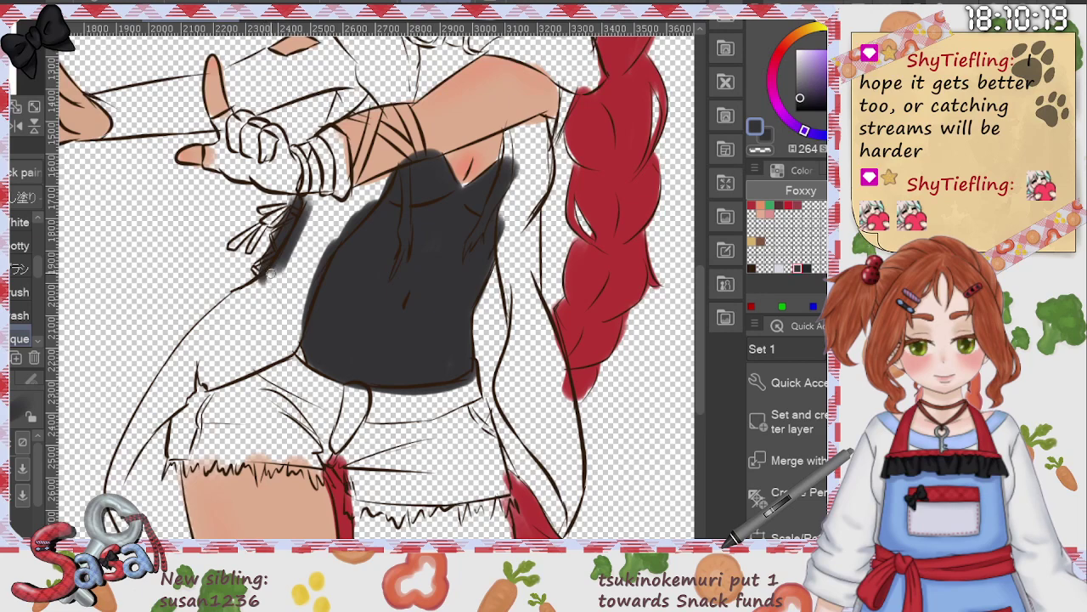
Step: Fill the garment on the thigh beside the tail with dark grey, up to the frayed hem of the shorts
scroll(661, 393, "down", 3)
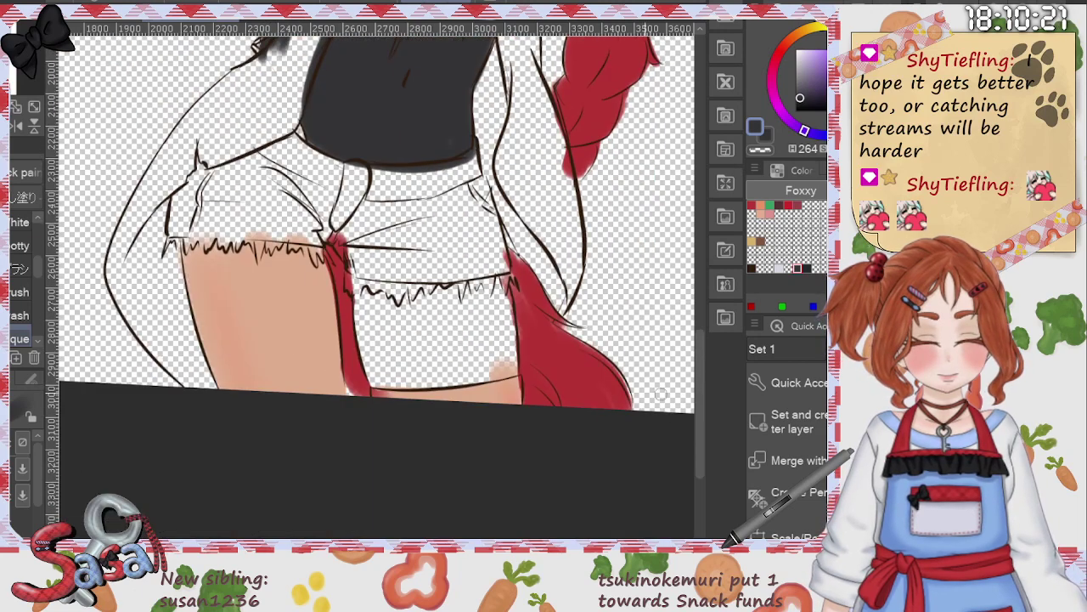
mouse_move(357, 270)
left_mouse_down()
mouse_move(374, 357)
mouse_move(389, 378)
mouse_move(504, 364)
mouse_move(490, 269)
left_mouse_up()
mouse_move(508, 366)
left_mouse_down()
mouse_move(461, 262)
mouse_move(477, 310)
mouse_move(458, 351)
mouse_move(414, 302)
mouse_move(387, 357)
mouse_move(409, 280)
mouse_move(439, 350)
mouse_move(391, 360)
mouse_move(380, 378)
mouse_move(363, 279)
left_mouse_up()
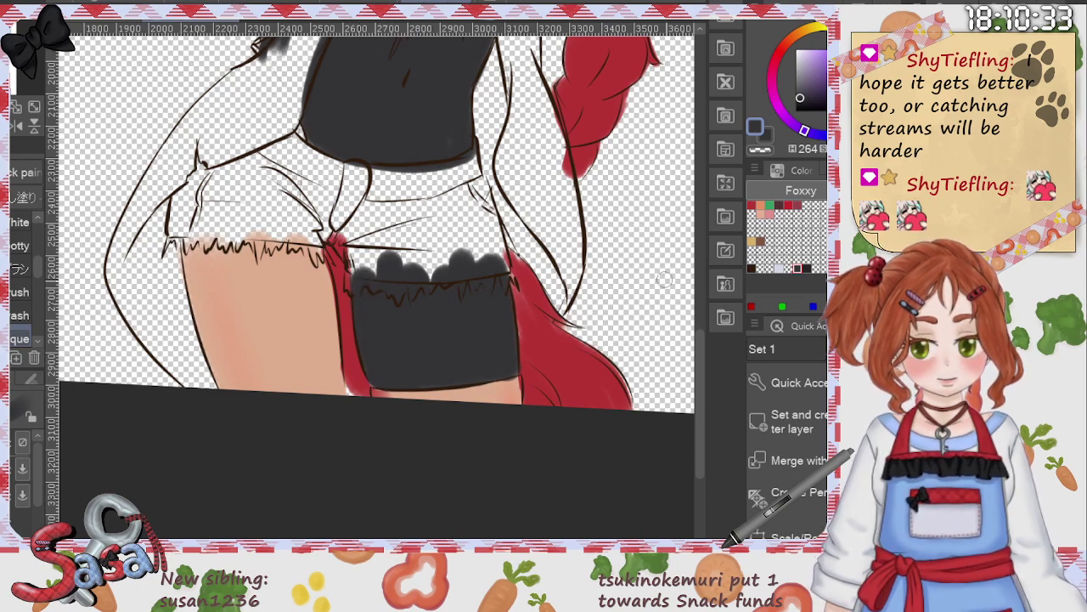
Step: Paint the collar around the neck and the chest piece beneath it, including the goggles area, with dark grey
left_click_drag(699, 366, 697, 218)
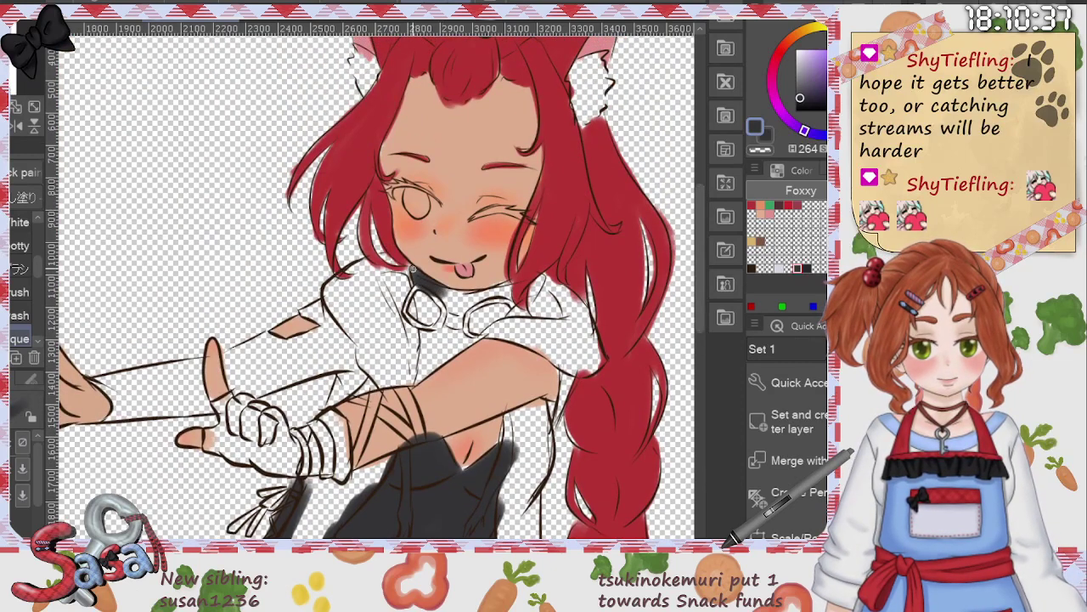
mouse_move(413, 268)
left_mouse_down()
mouse_move(485, 289)
mouse_move(442, 291)
mouse_move(501, 293)
left_mouse_up()
key("ctrl+z")
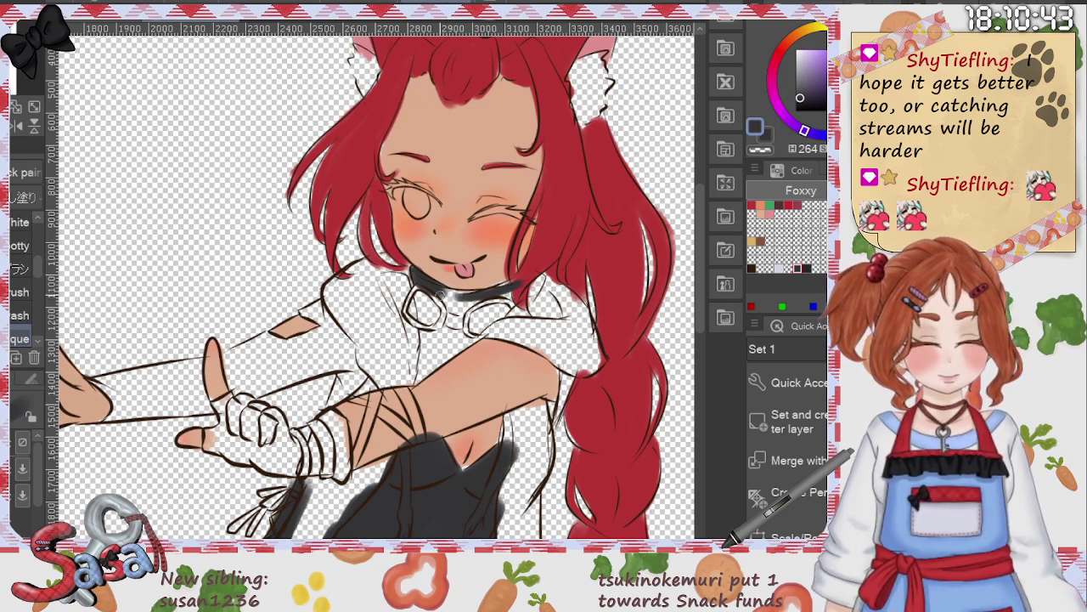
mouse_move(441, 293)
left_mouse_down()
mouse_move(541, 279)
mouse_move(511, 301)
mouse_move(532, 287)
mouse_move(460, 312)
mouse_move(427, 306)
mouse_move(420, 288)
mouse_move(430, 331)
mouse_move(420, 380)
mouse_move(482, 327)
mouse_move(454, 315)
mouse_move(449, 337)
mouse_move(504, 304)
mouse_move(486, 313)
mouse_move(431, 307)
left_mouse_up()
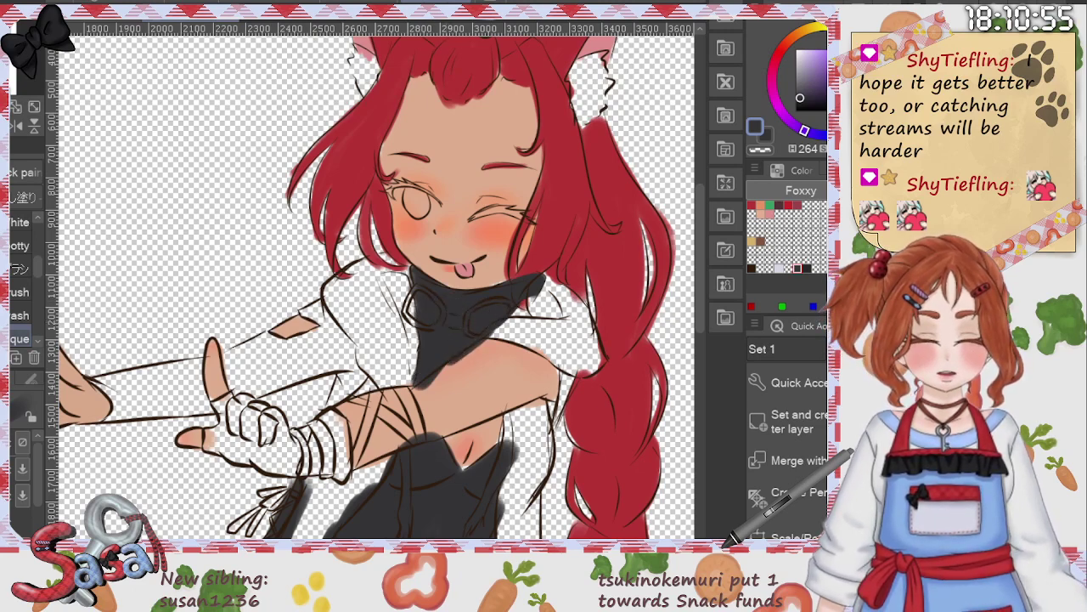
Step: Fill the sleeve of the outstretched far arm with dark grey, from the wrist up to the shoulder
left_click_drag(501, 544, 410, 543)
mouse_move(428, 381)
left_mouse_down()
mouse_move(450, 405)
mouse_move(446, 421)
mouse_move(451, 395)
mouse_move(522, 399)
left_mouse_up()
mouse_move(459, 412)
left_mouse_down()
mouse_move(587, 387)
mouse_move(443, 382)
mouse_move(544, 373)
mouse_move(647, 324)
left_mouse_up()
left_click_drag(581, 415, 435, 415)
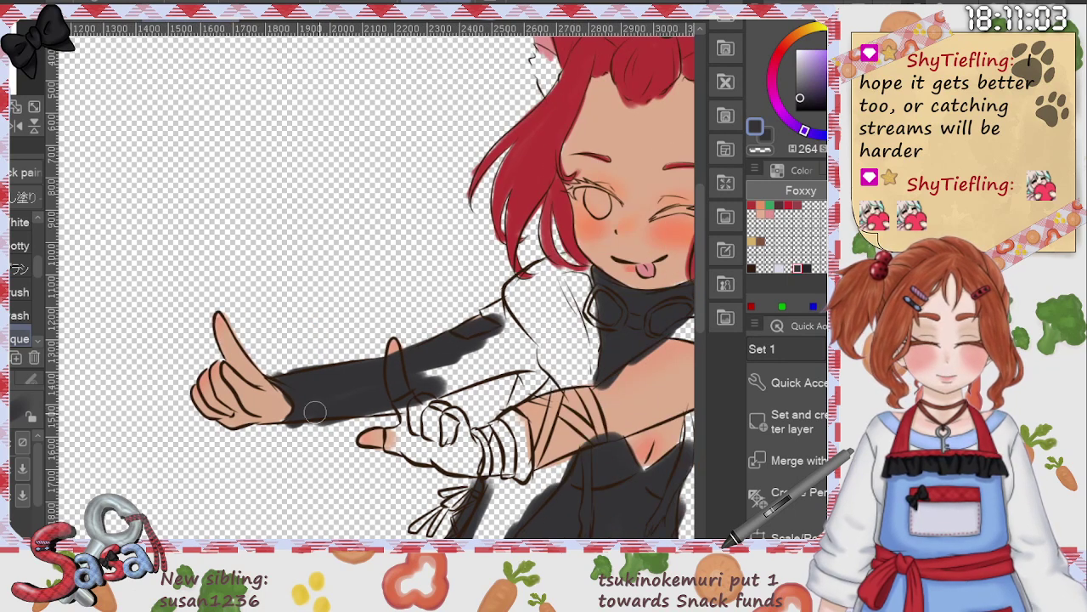
left_click_drag(316, 413, 520, 361)
mouse_move(449, 382)
left_mouse_down()
mouse_move(519, 363)
mouse_move(460, 360)
mouse_move(504, 346)
mouse_move(496, 319)
mouse_move(517, 339)
mouse_move(526, 374)
mouse_move(513, 396)
mouse_move(538, 373)
mouse_move(532, 342)
left_mouse_up()
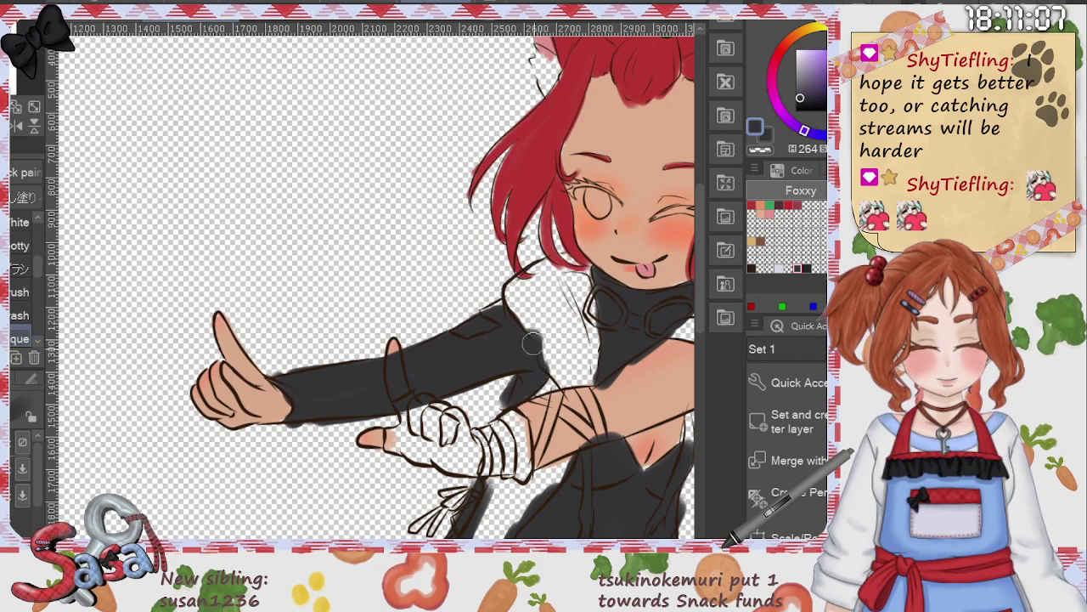
Step: Erase the dark grey from the skin cut-out on the far sleeve and trim its overspill near the shoulder with a smaller eraser
left_click(509, 284, "alt")
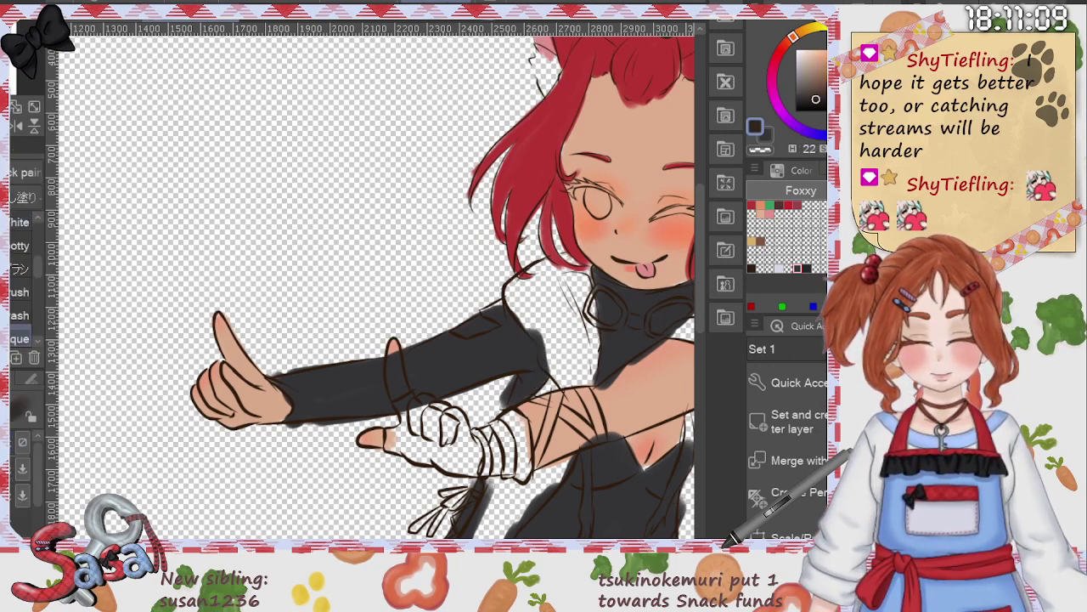
left_click(475, 359, "alt")
key("p")
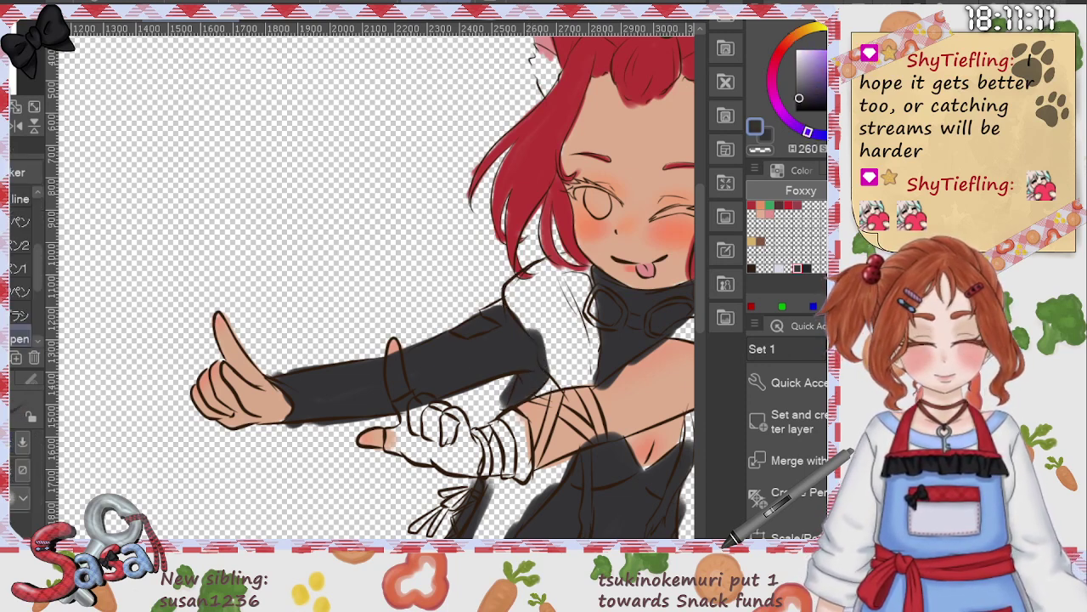
key("b")
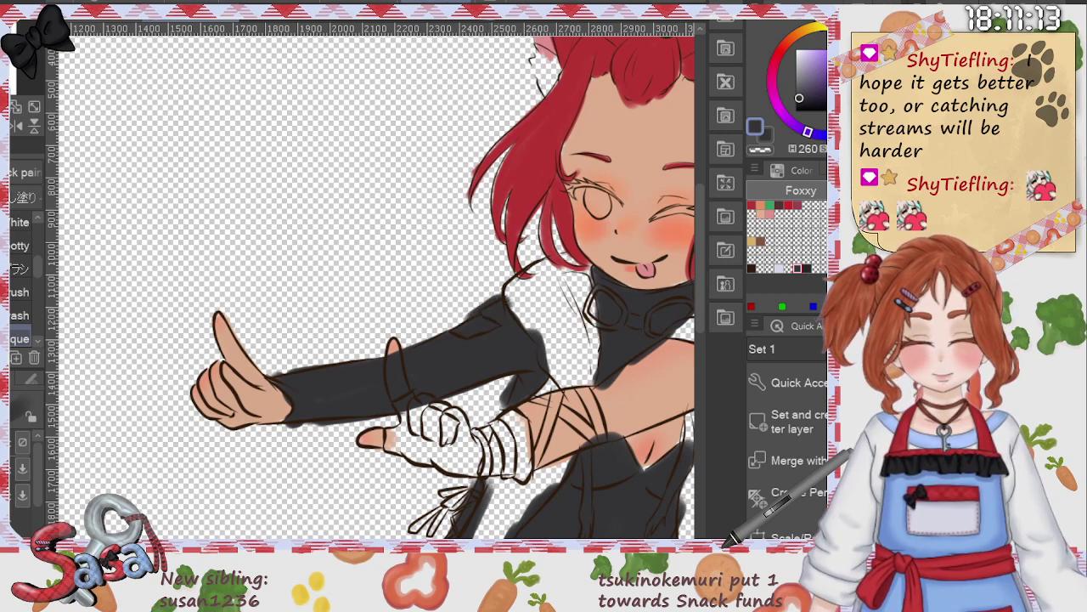
key("e")
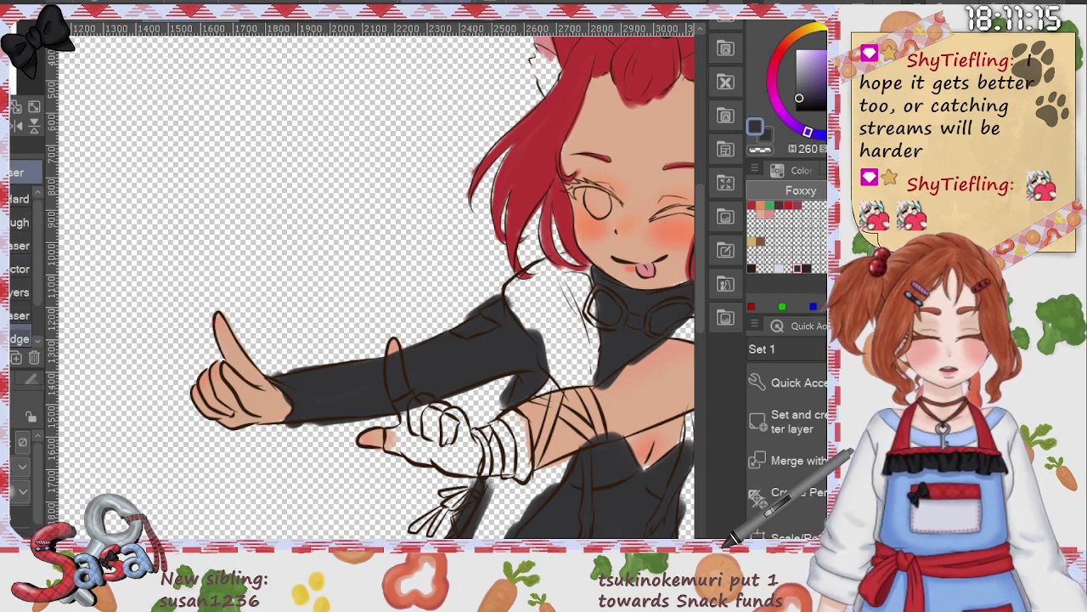
key("bracketleft")
key("bracketleft")
key("bracketleft")
key("bracketleft")
key("bracketleft")
key("bracketleft")
key("bracketleft")
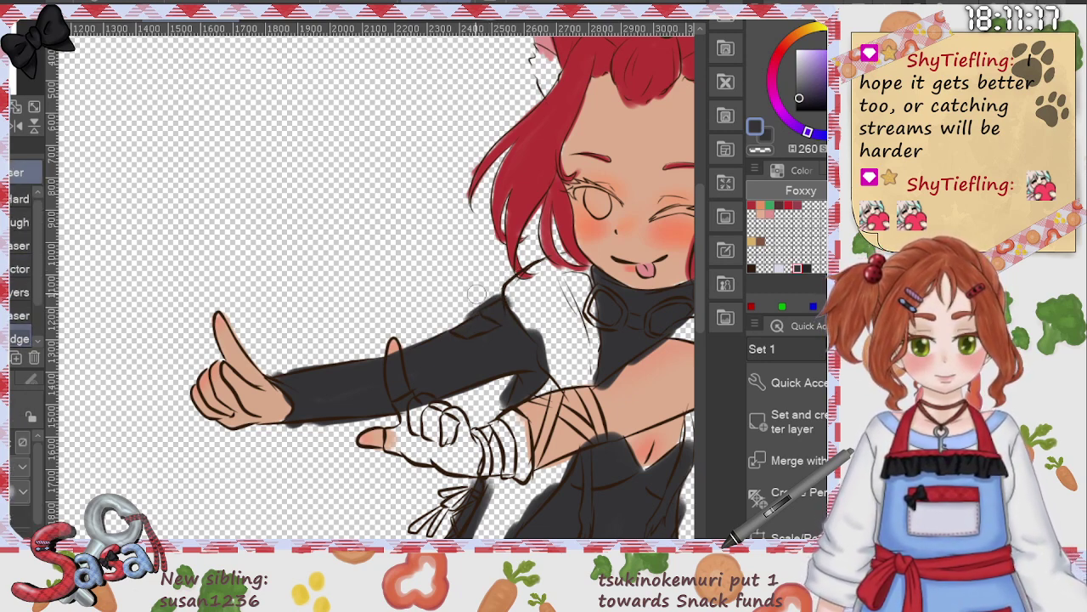
mouse_move(495, 295)
left_mouse_down()
mouse_move(460, 322)
mouse_move(505, 327)
left_mouse_up()
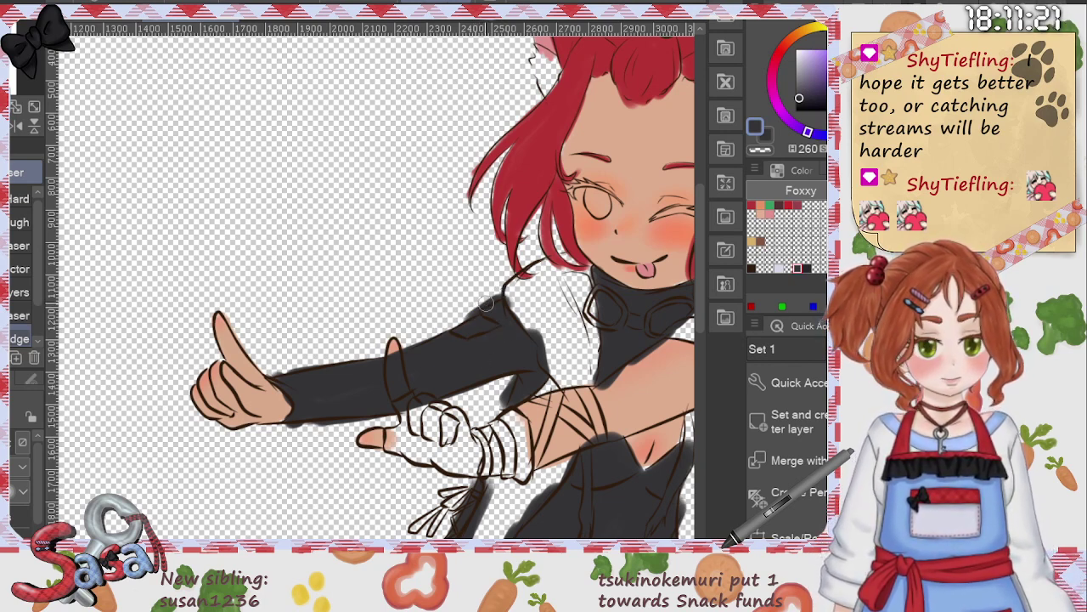
mouse_move(495, 294)
left_mouse_down()
mouse_move(455, 328)
mouse_move(486, 324)
mouse_move(471, 318)
mouse_move(482, 302)
mouse_move(523, 307)
mouse_move(512, 291)
mouse_move(557, 368)
mouse_move(503, 381)
mouse_move(497, 409)
left_mouse_up()
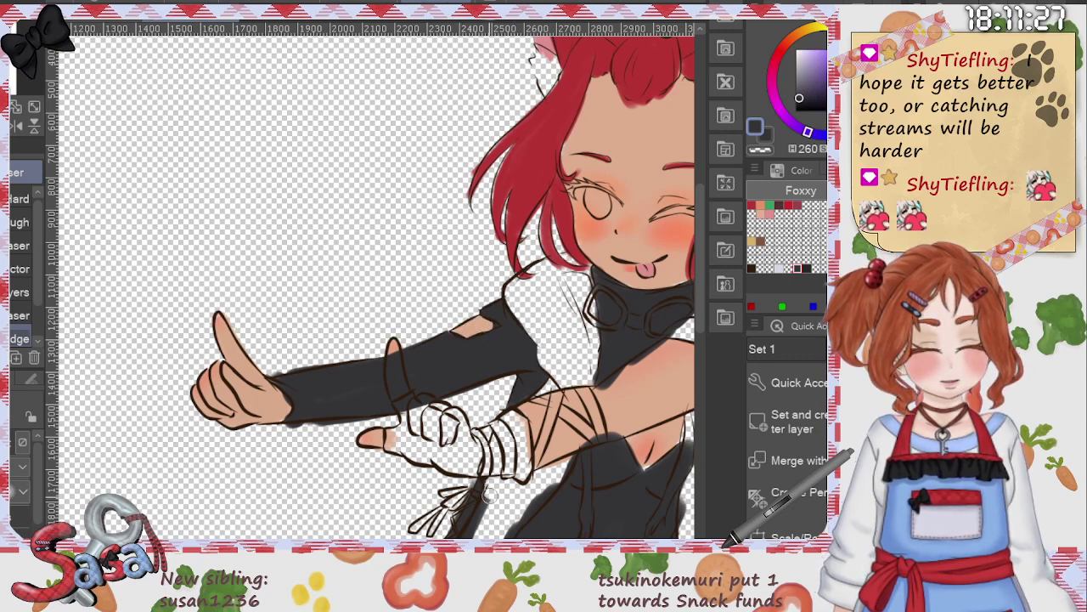
Step: Erase the dark grey overspill along the top's outline, on the wrapped arm and over the near hand's raised finger
scroll(527, 452, "down", 3)
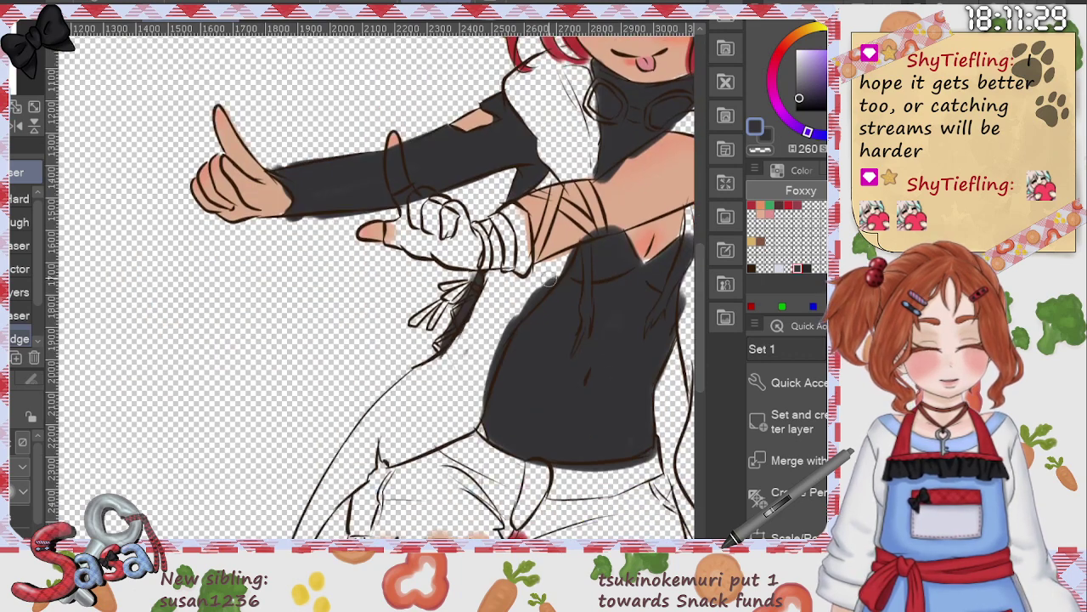
left_click_drag(491, 365, 484, 414)
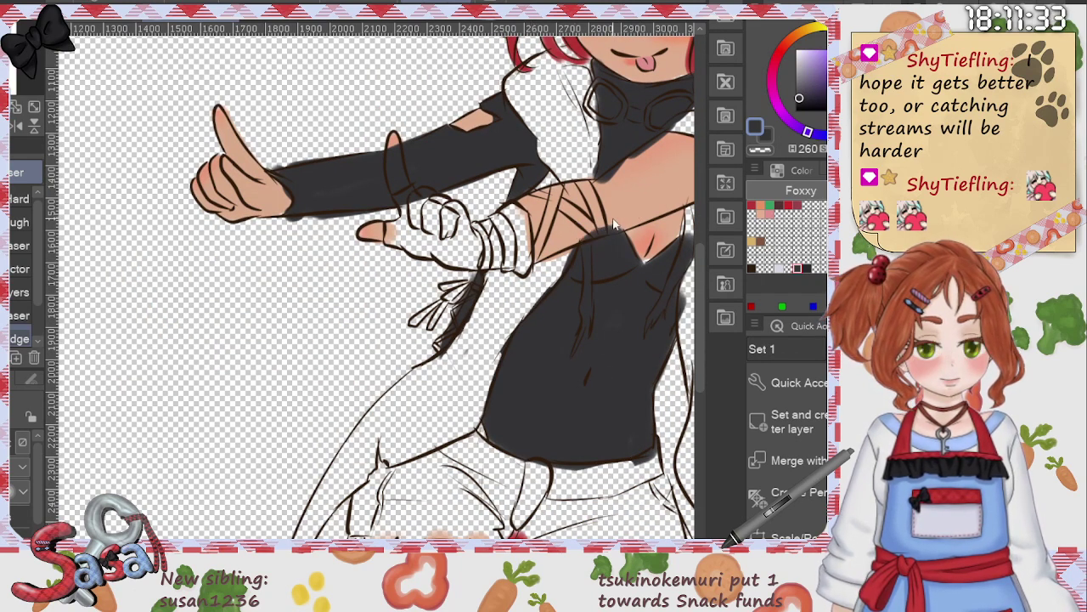
left_click_drag(584, 233, 616, 224)
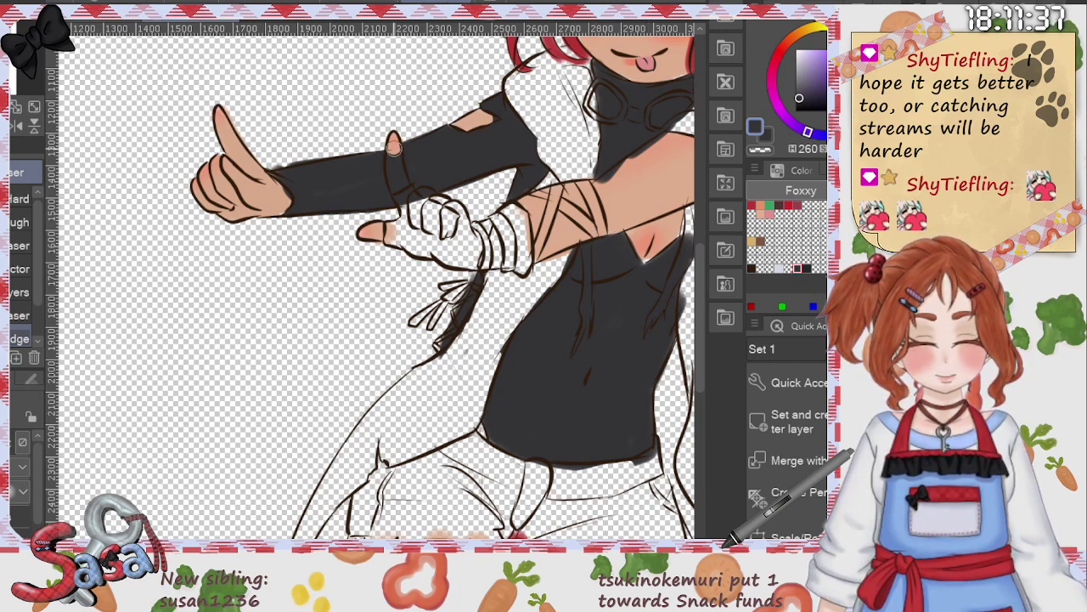
mouse_move(393, 146)
left_mouse_down()
mouse_move(408, 196)
mouse_move(399, 183)
mouse_move(420, 199)
left_mouse_up()
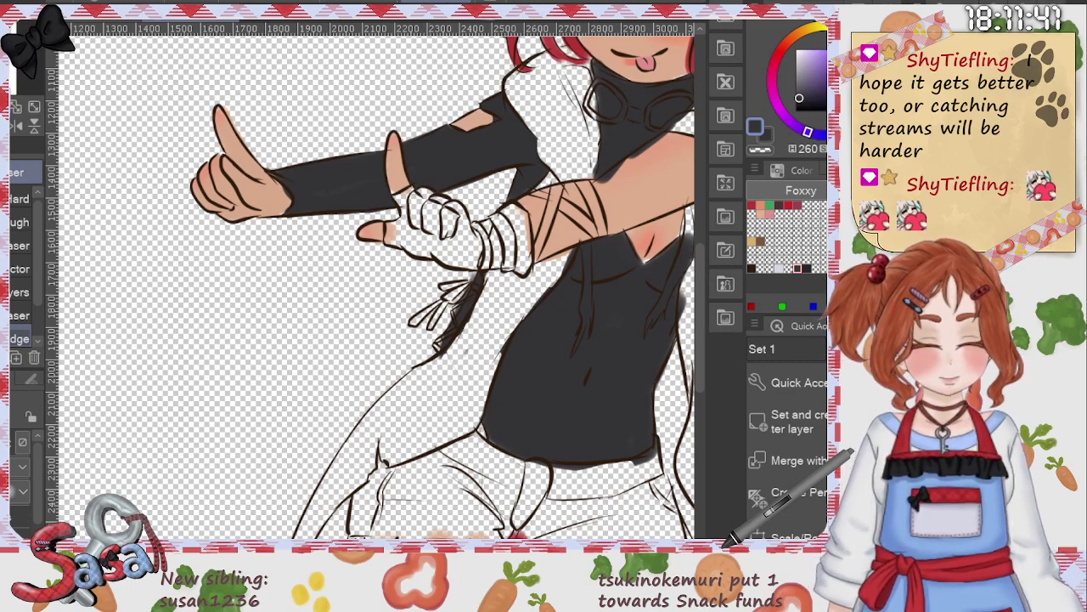
Step: Draw muted dark red trim around the far sleeve's skin cut-out and along the top's V-neckline with the marker pen
left_click_drag(463, 546, 552, 546)
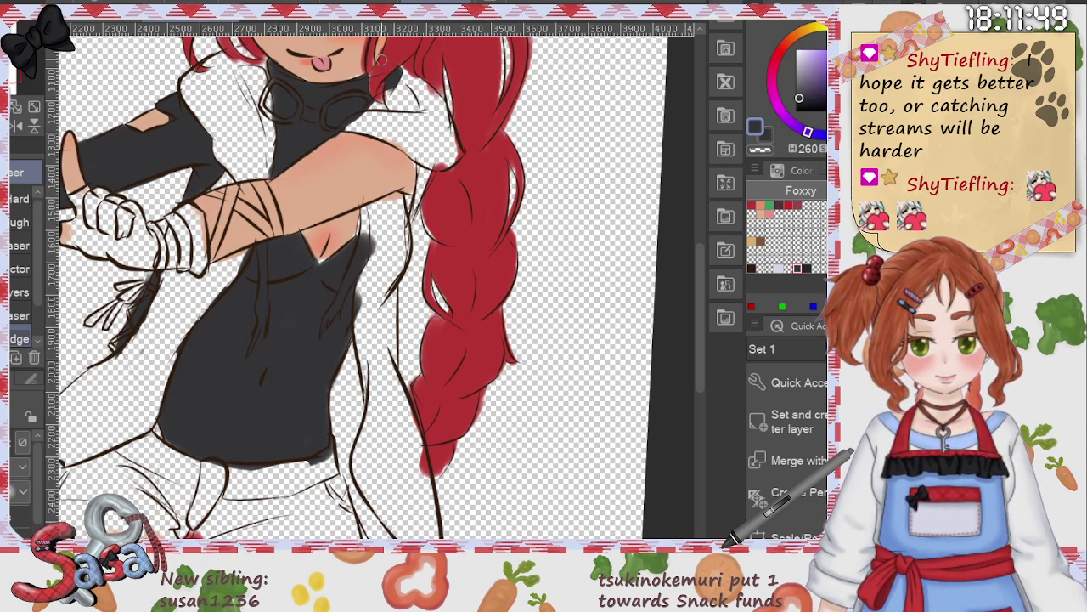
scroll(706, 376, "down", 5)
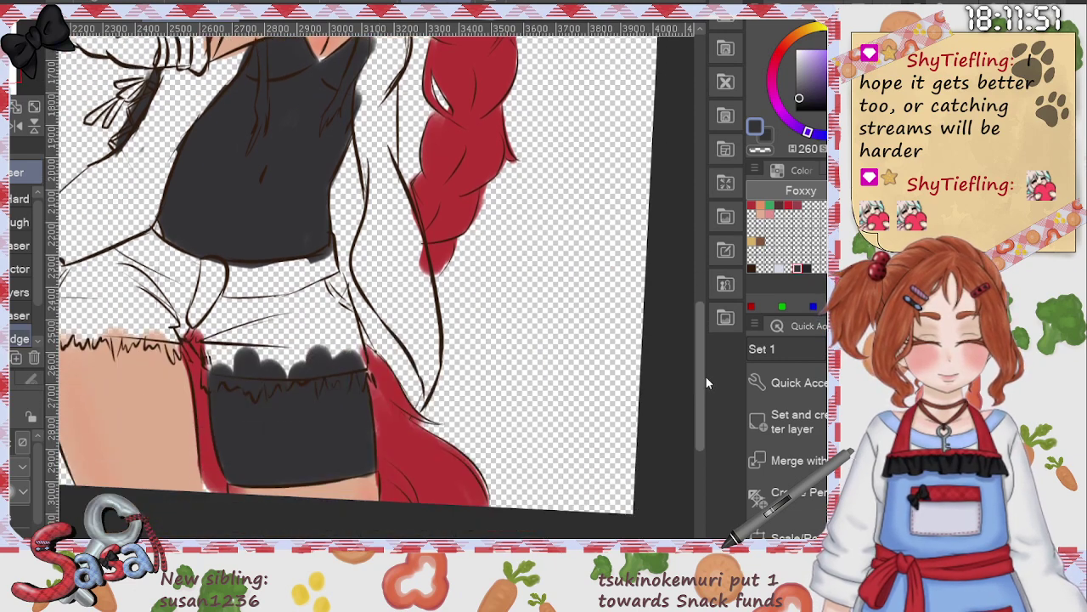
left_click_drag(709, 393, 697, 371)
key("ctrl+0")
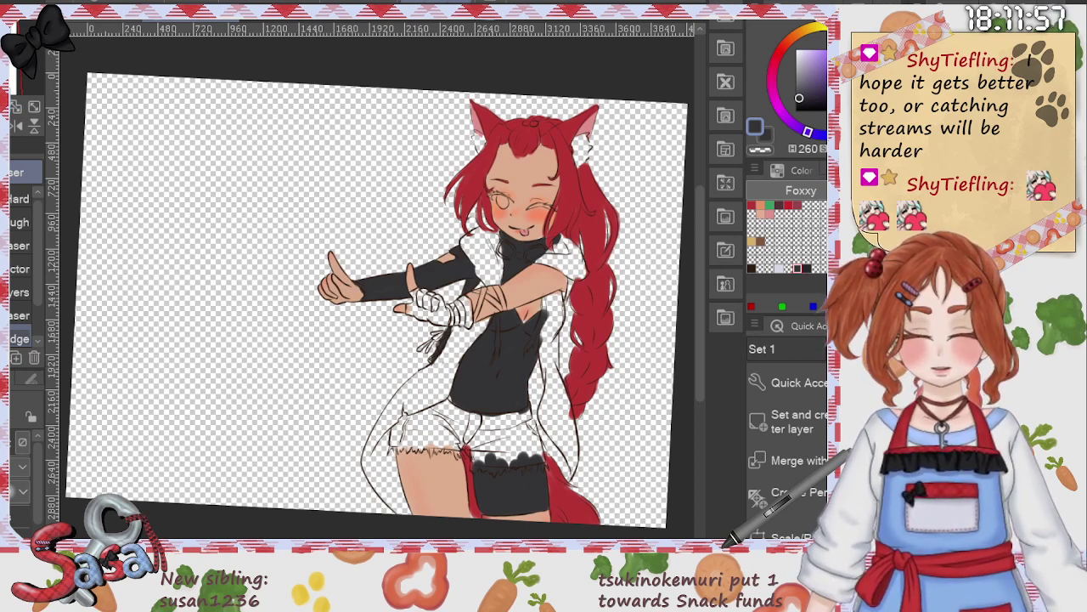
left_click(798, 204)
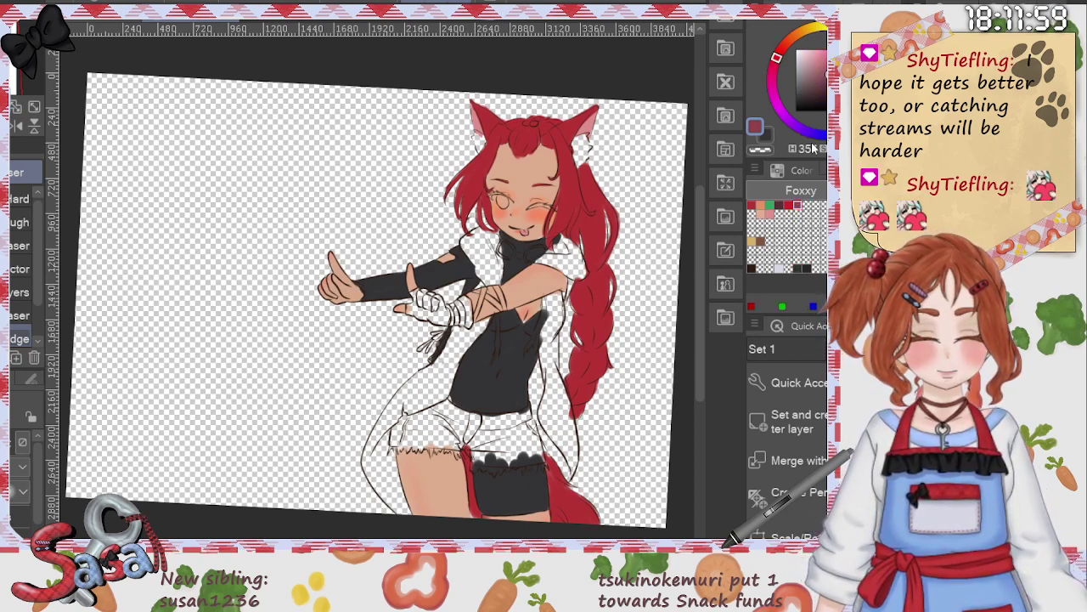
key("p")
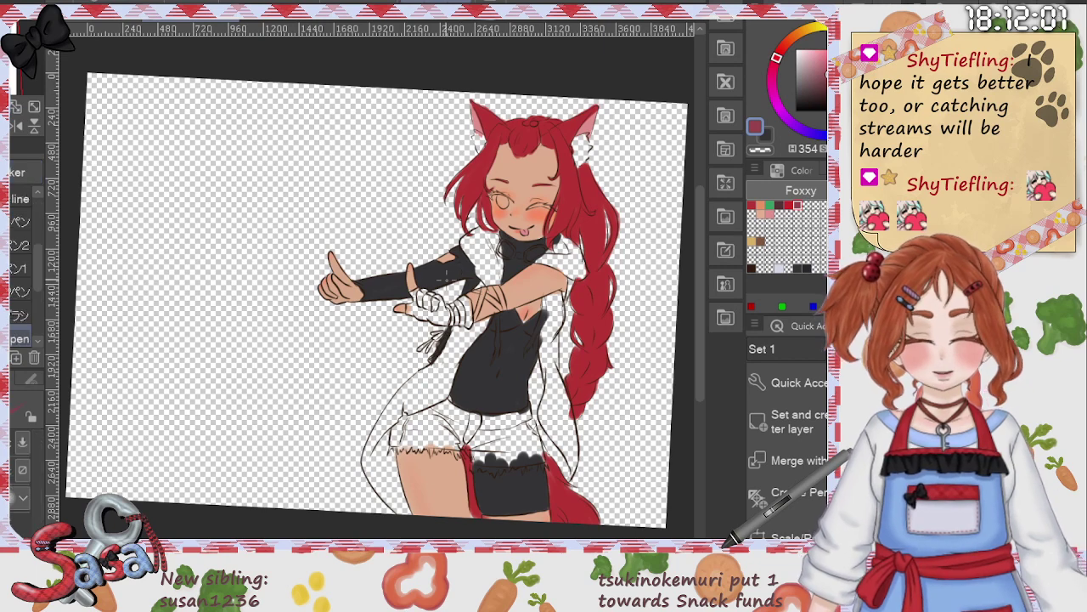
scroll(455, 288, "up", 3)
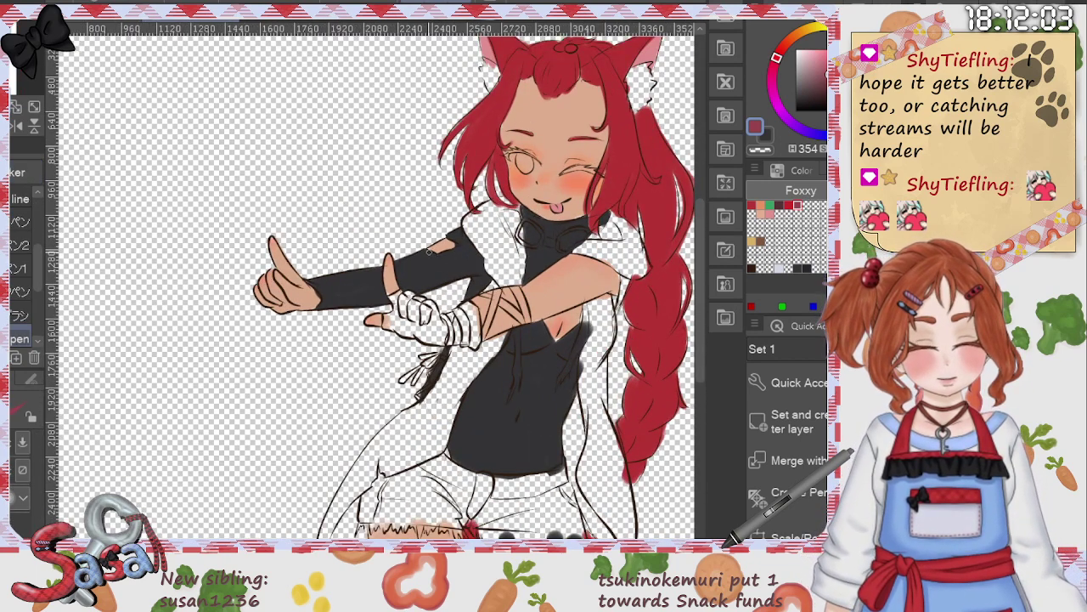
mouse_move(425, 253)
left_mouse_down()
mouse_move(456, 239)
mouse_move(465, 247)
left_mouse_up()
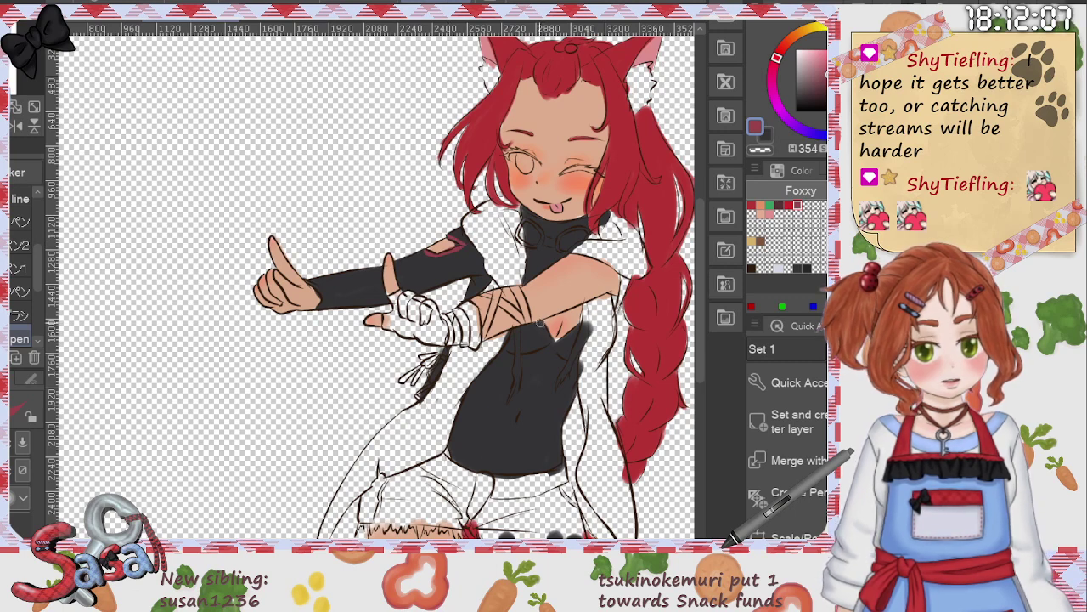
left_click_drag(539, 322, 553, 344)
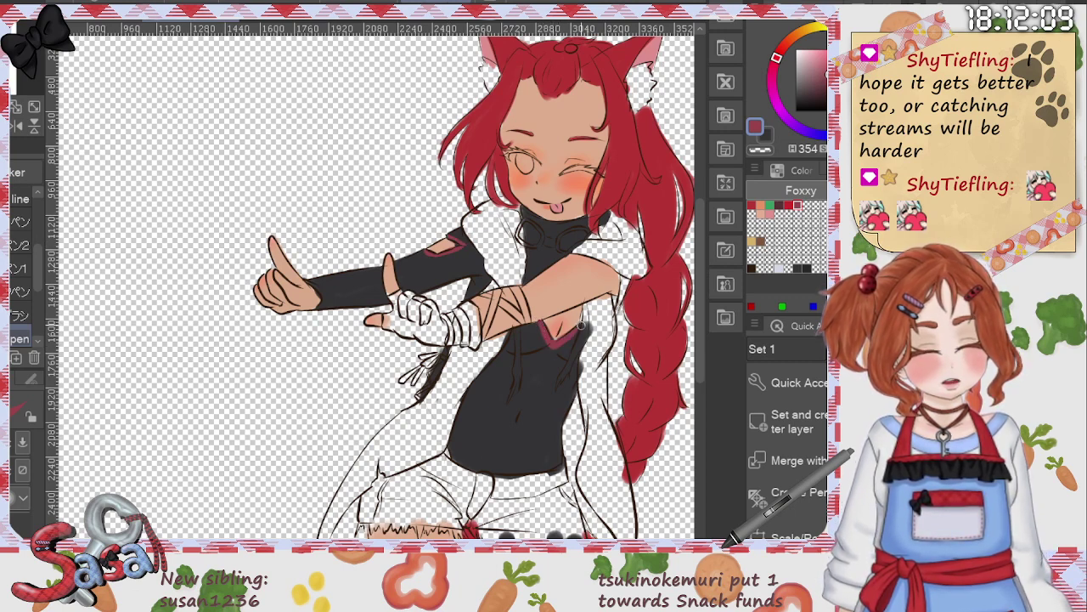
Step: Draw a muted dark red trim along the lower hem of the dark grey thigh band
scroll(610, 419, "down", 3)
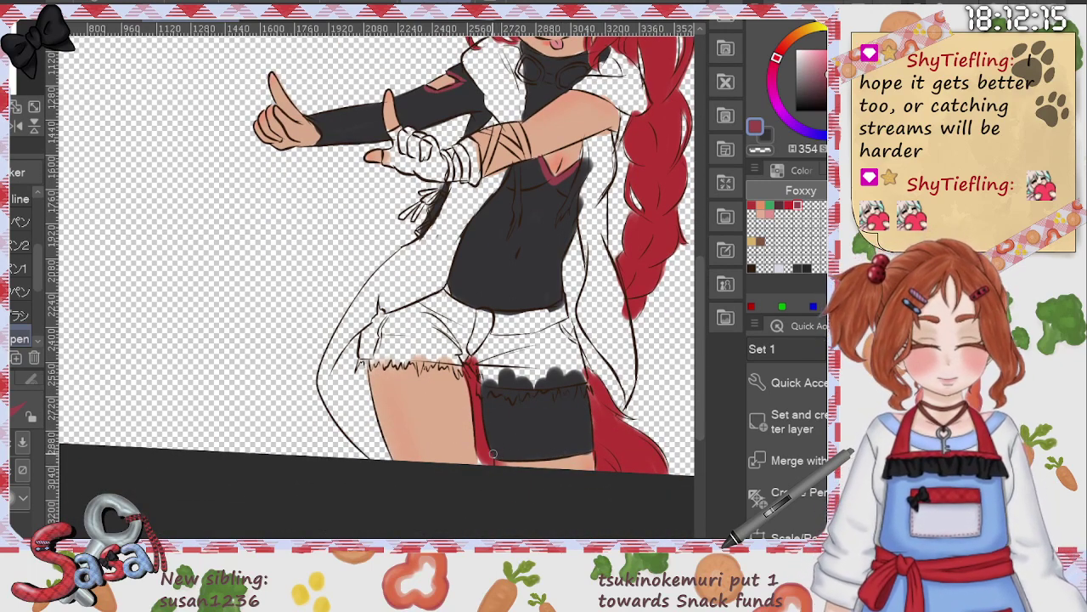
left_click_drag(493, 454, 600, 441)
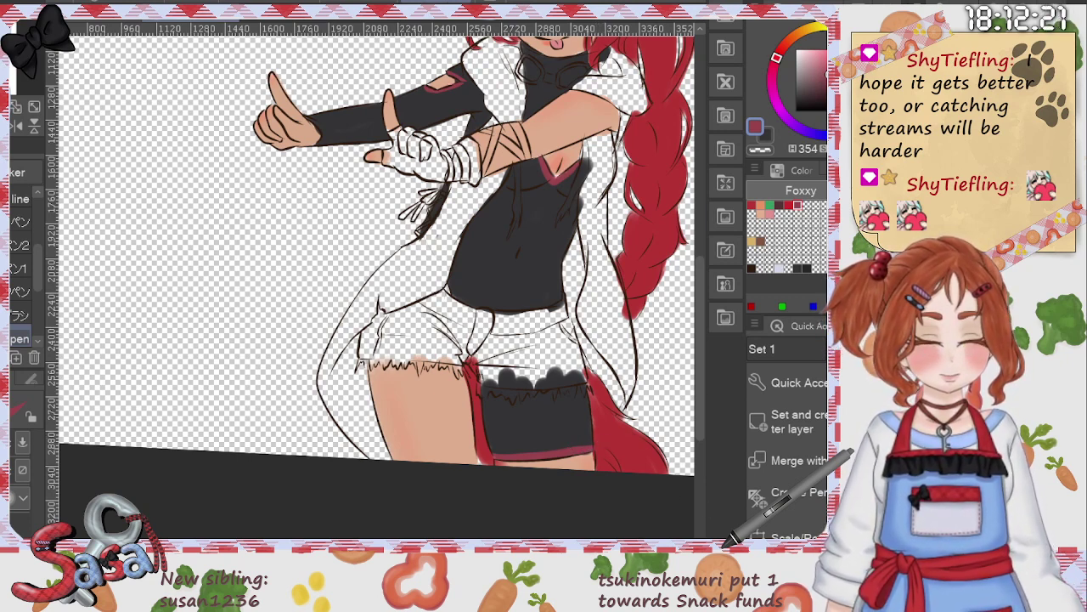
scroll(701, 340, "up", 2)
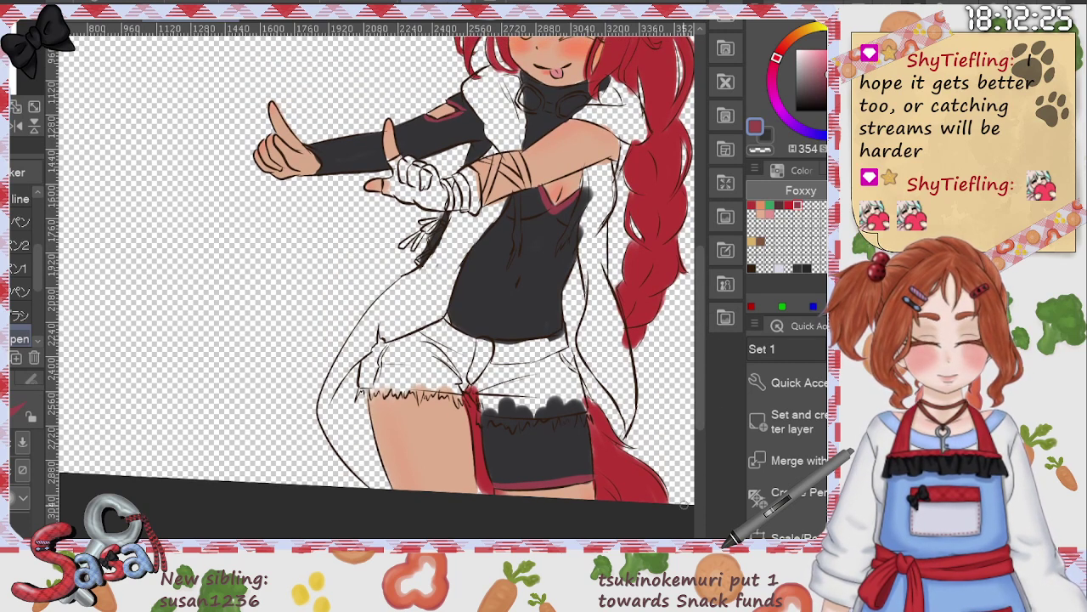
Step: Dab the light skin tone onto the tip of the dark shape hanging behind the wrapped hand
scroll(701, 306, "up", 8)
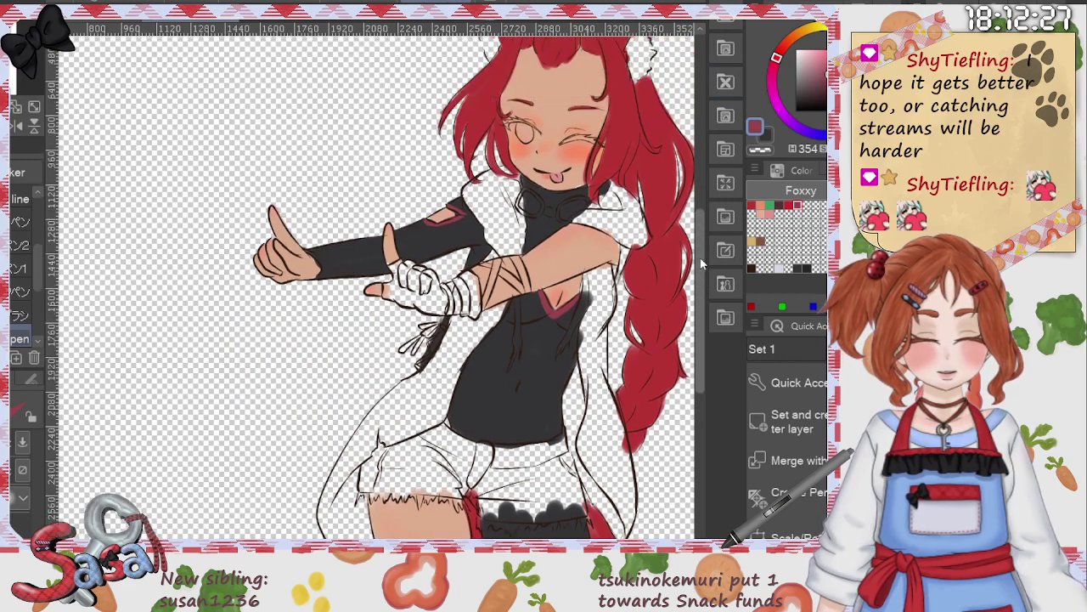
scroll(710, 310, "down", 9)
left_click_drag(712, 308, 712, 307)
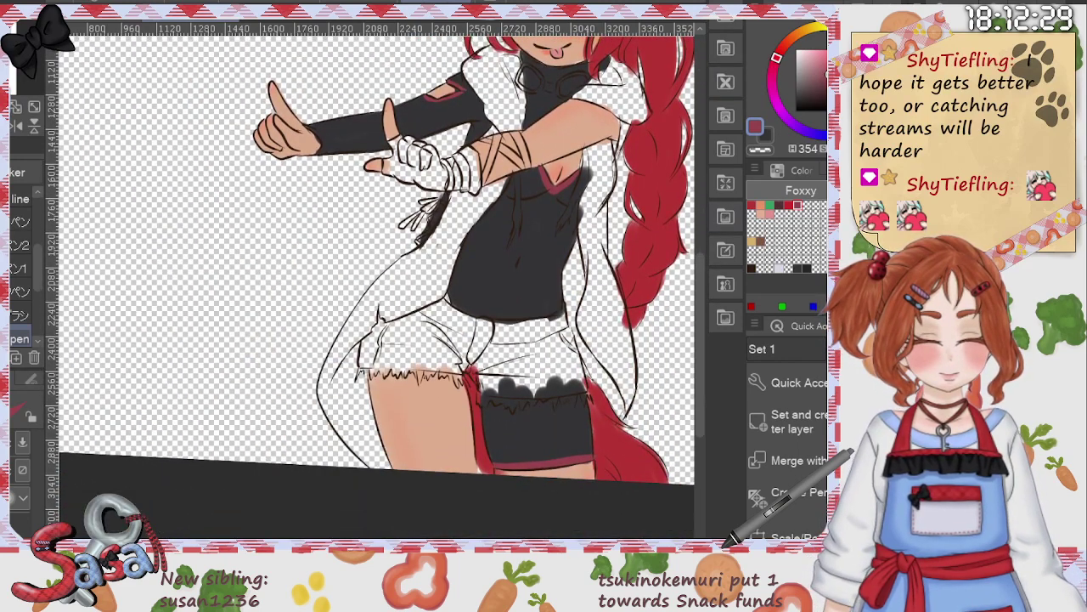
left_click(763, 214)
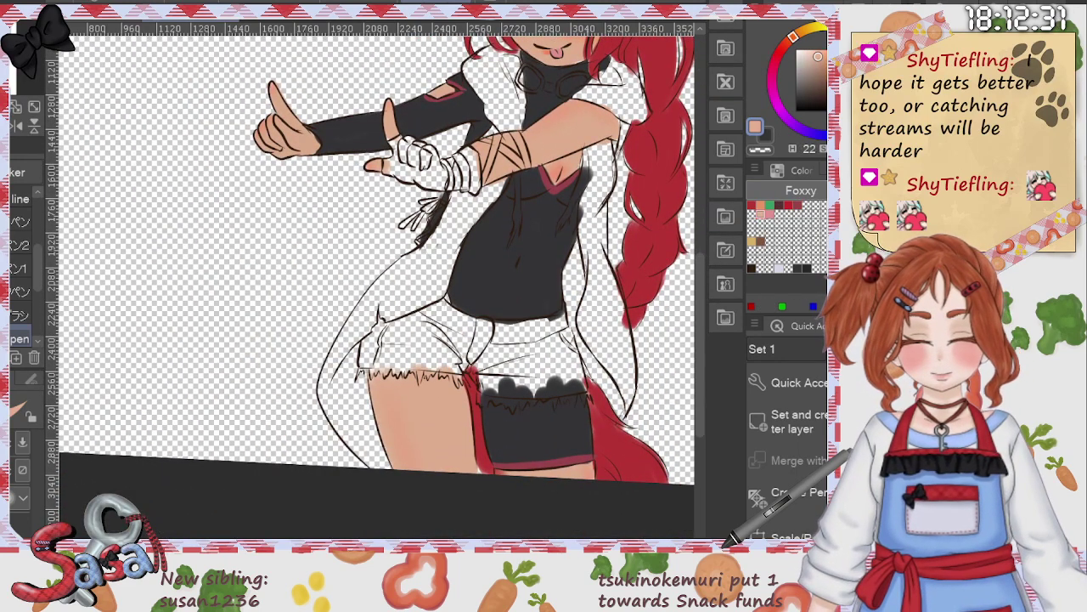
key("b")
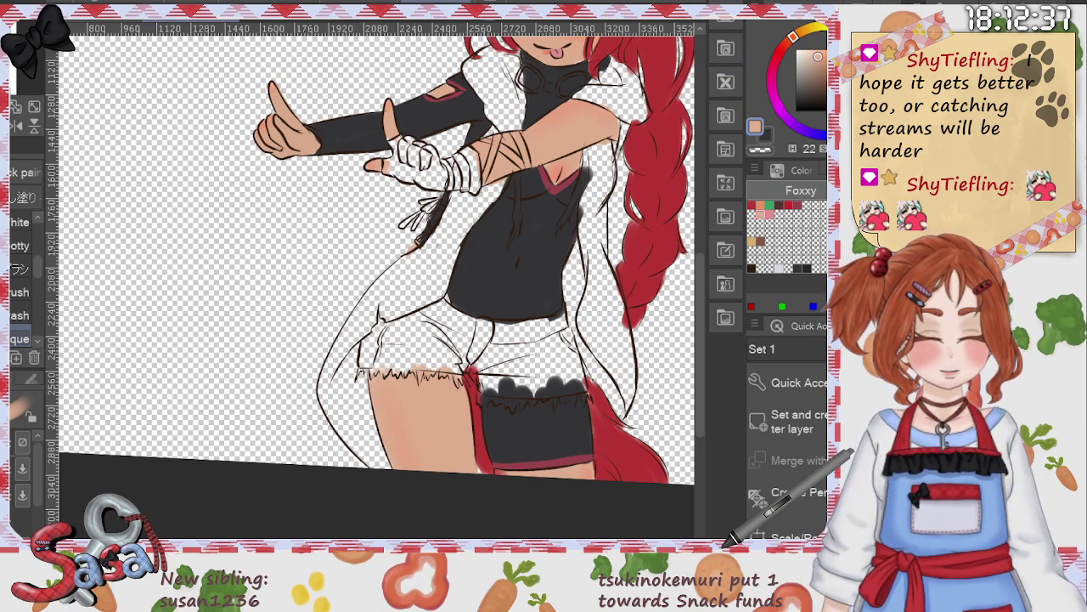
Step: Colour the tassel strands below the wrapped hand and the detail on the dark shape beside them with muted dark red
left_click(798, 205)
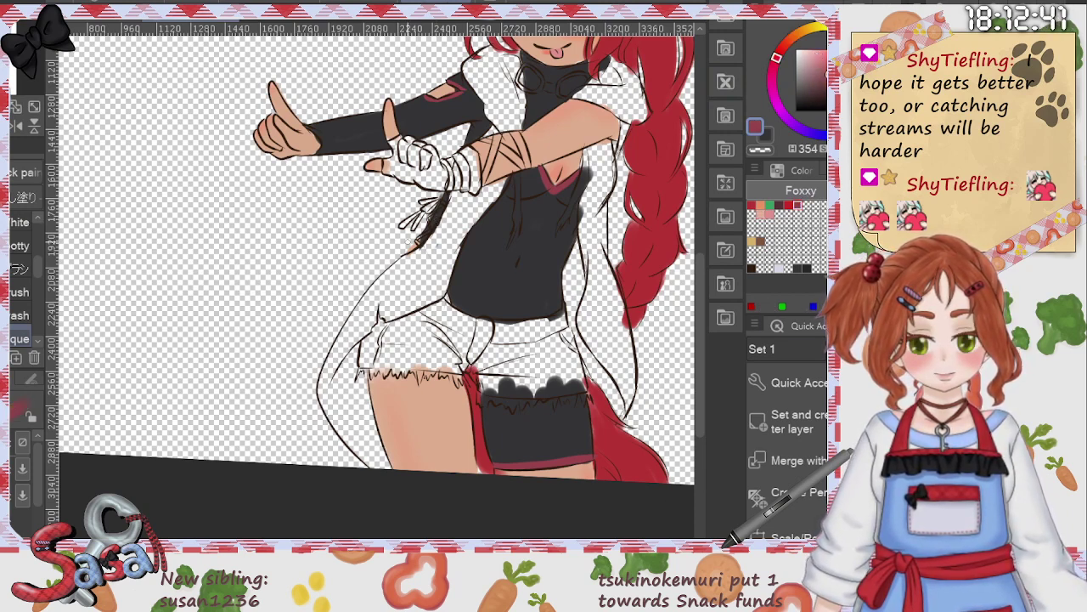
key("p")
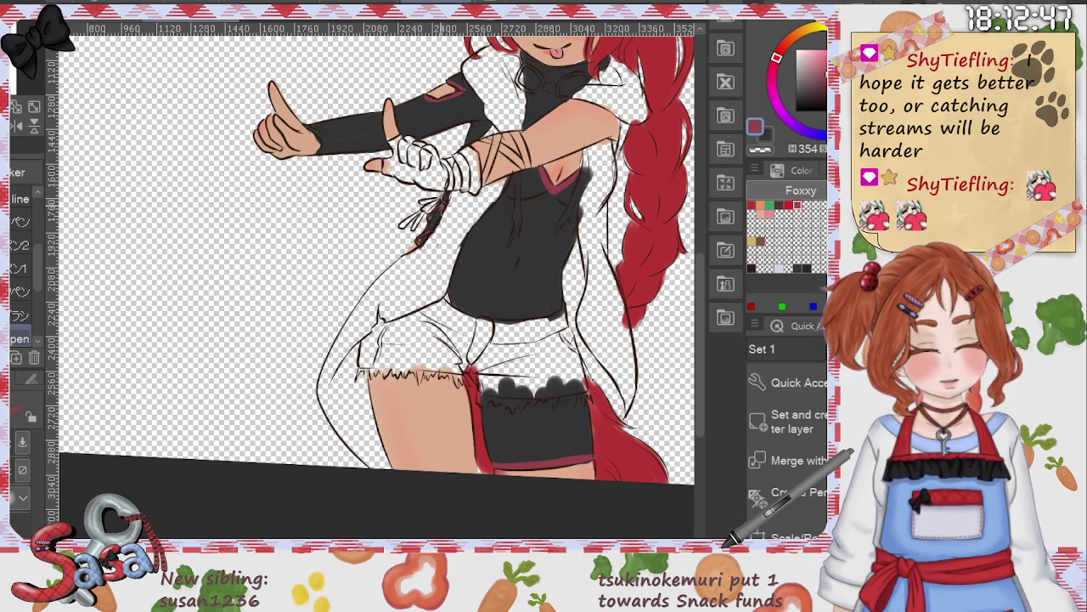
left_click_drag(424, 210, 436, 203)
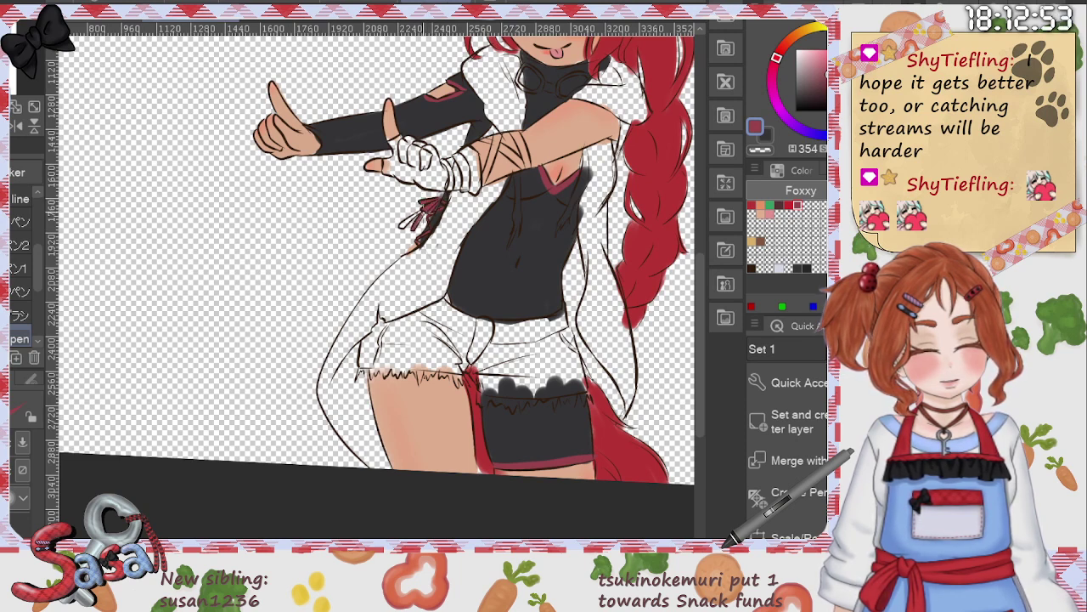
left_click_drag(401, 227, 422, 209)
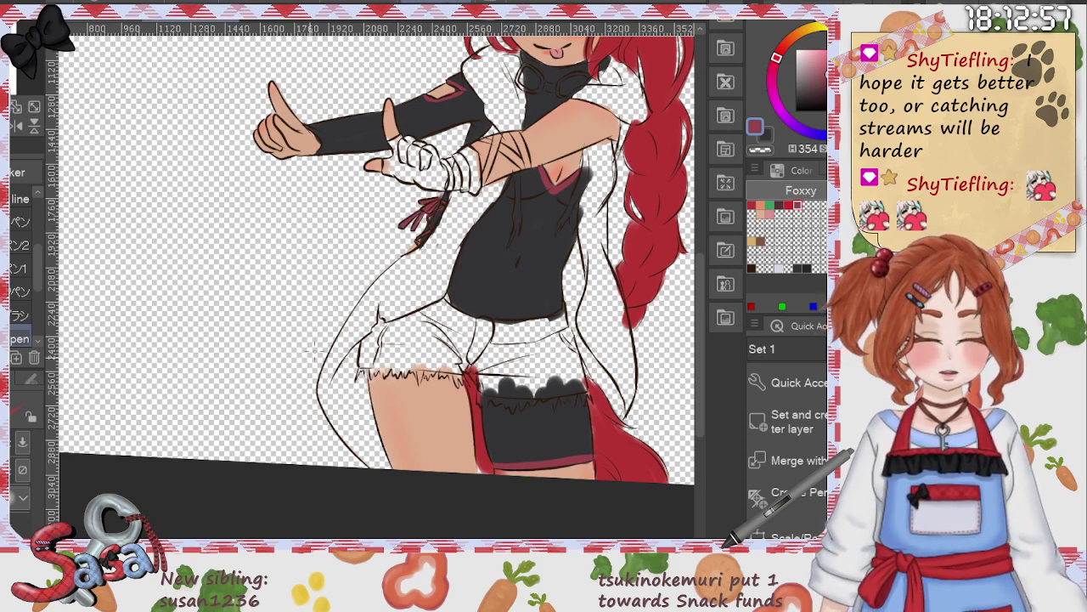
Step: Sample the beige of the jacket from the full-body coloured reference drawing and return to the fox girl canvas
scroll(703, 363, "up", 2)
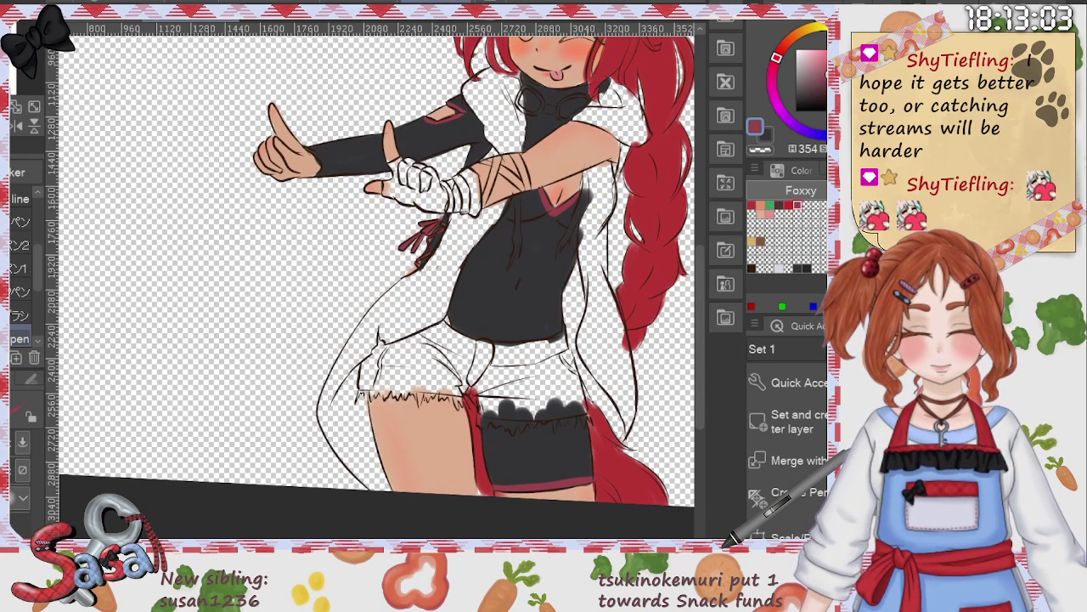
left_click(261, 16)
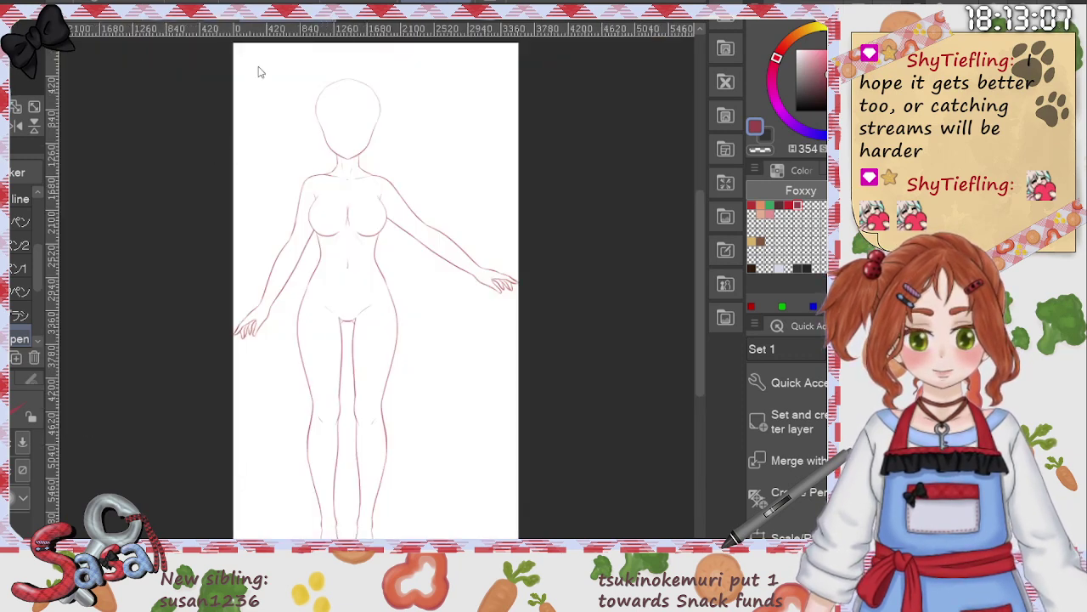
key("ctrl+Tab")
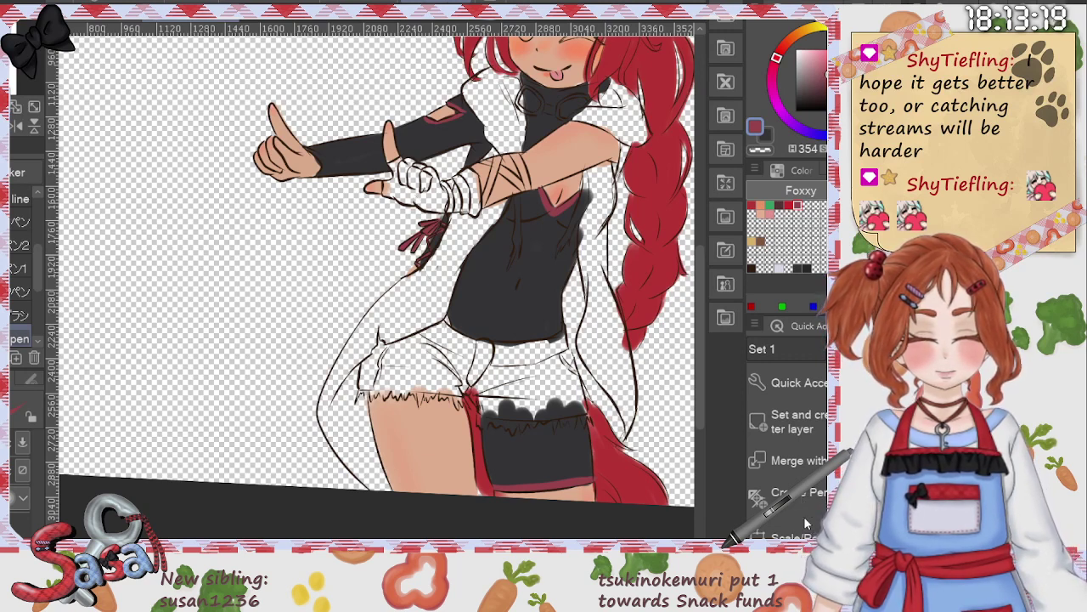
left_click(574, 11)
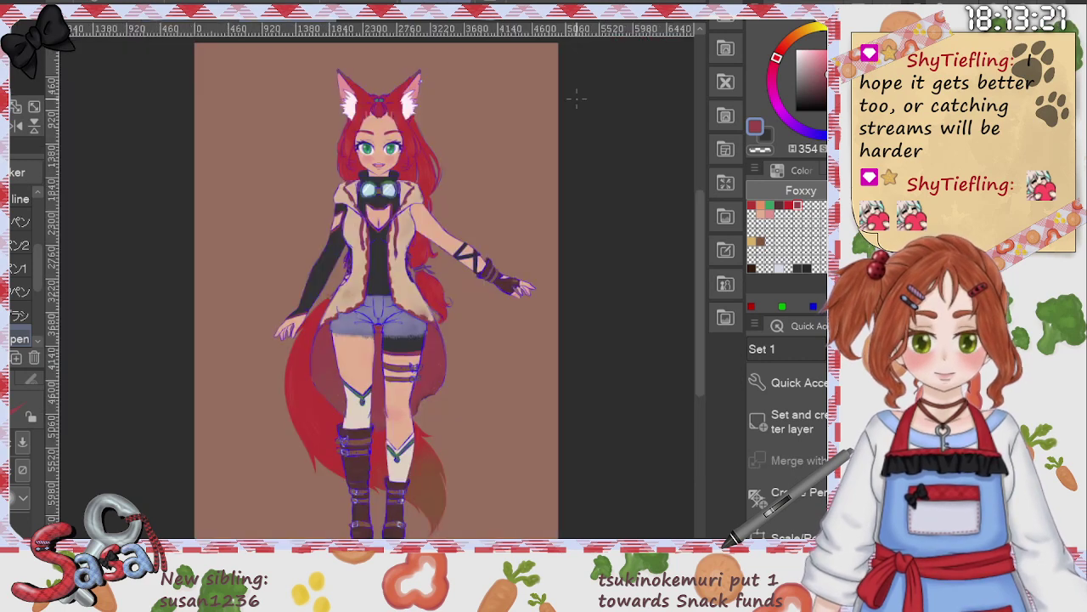
key("alt")
left_click(352, 230)
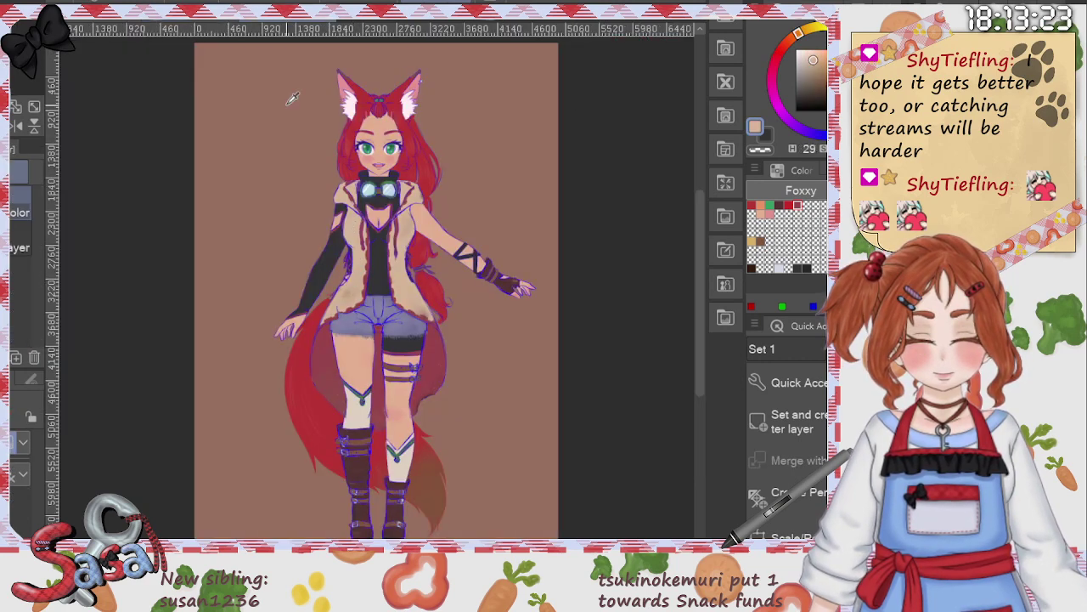
key("ctrl+Tab")
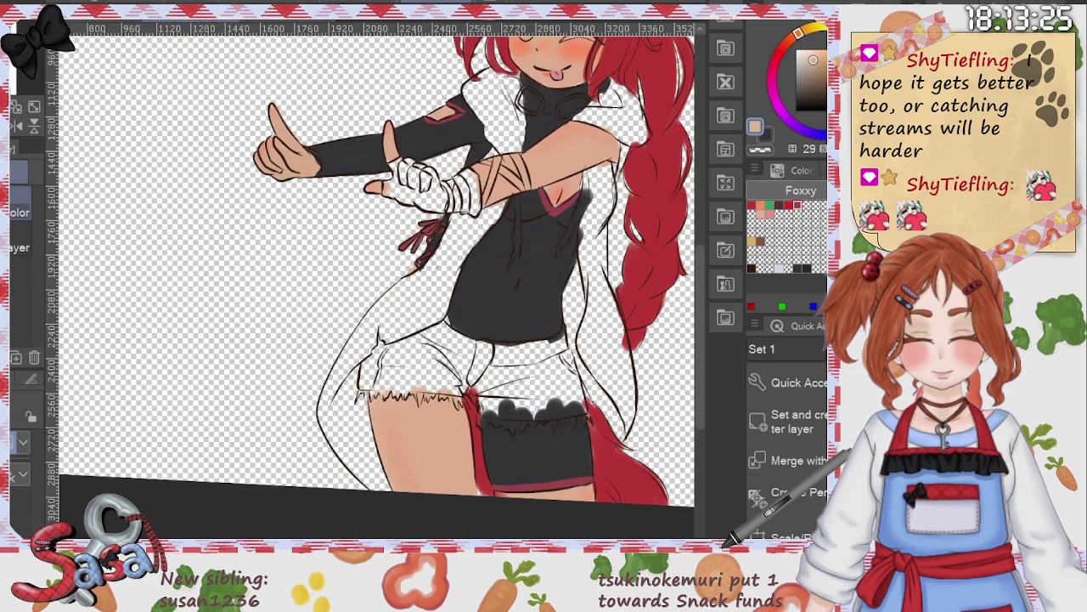
Step: Paint the jacket panel on the braid side and the hood over the near shoulder with the sampled beige
key("b")
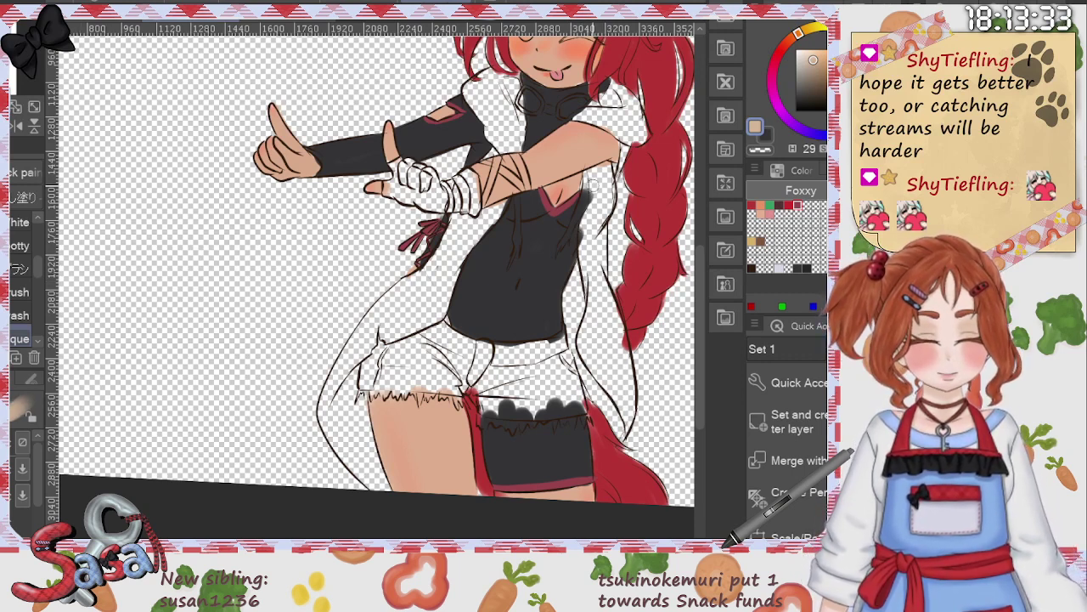
mouse_move(590, 182)
left_mouse_down()
mouse_move(588, 250)
mouse_move(585, 229)
mouse_move(598, 307)
mouse_move(601, 279)
mouse_move(584, 350)
mouse_move(578, 261)
left_mouse_up()
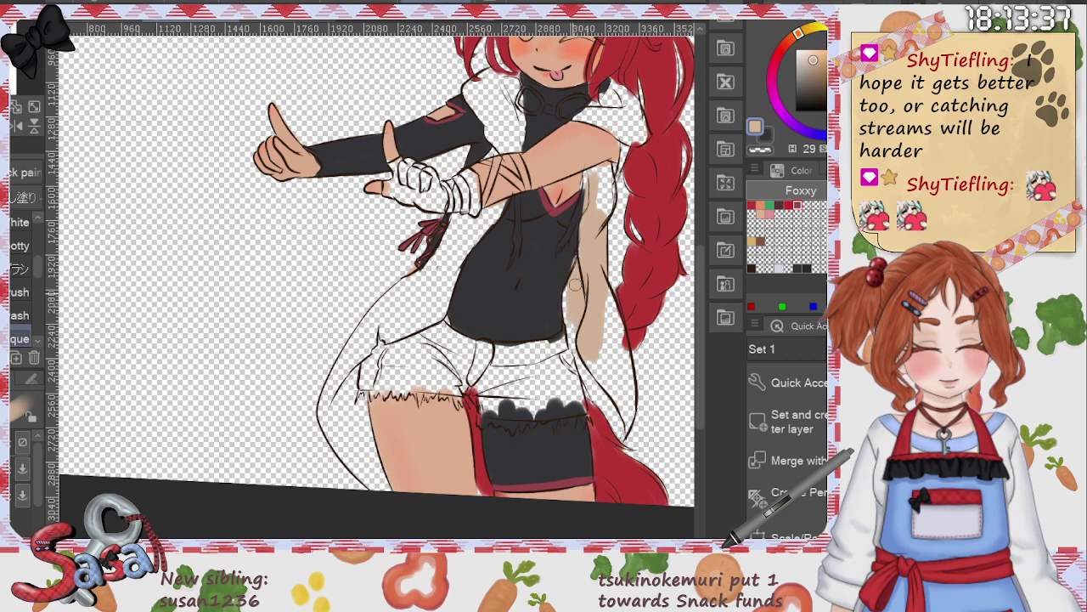
key("ctrl+z")
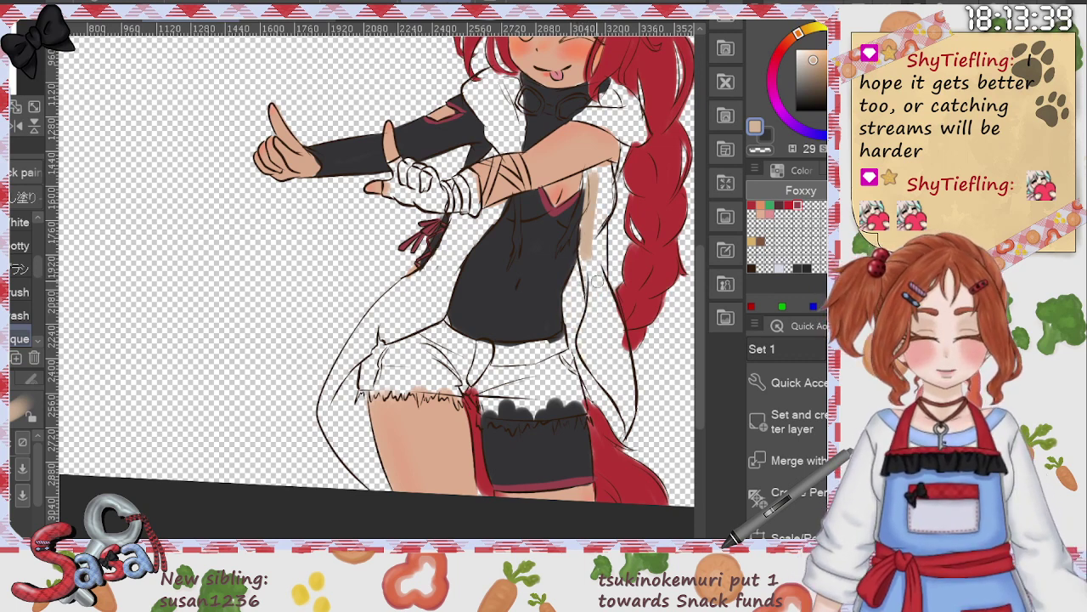
mouse_move(584, 223)
left_mouse_down()
mouse_move(585, 345)
mouse_move(626, 410)
mouse_move(615, 308)
mouse_move(617, 344)
mouse_move(600, 276)
mouse_move(593, 295)
mouse_move(620, 395)
mouse_move(604, 181)
left_mouse_up()
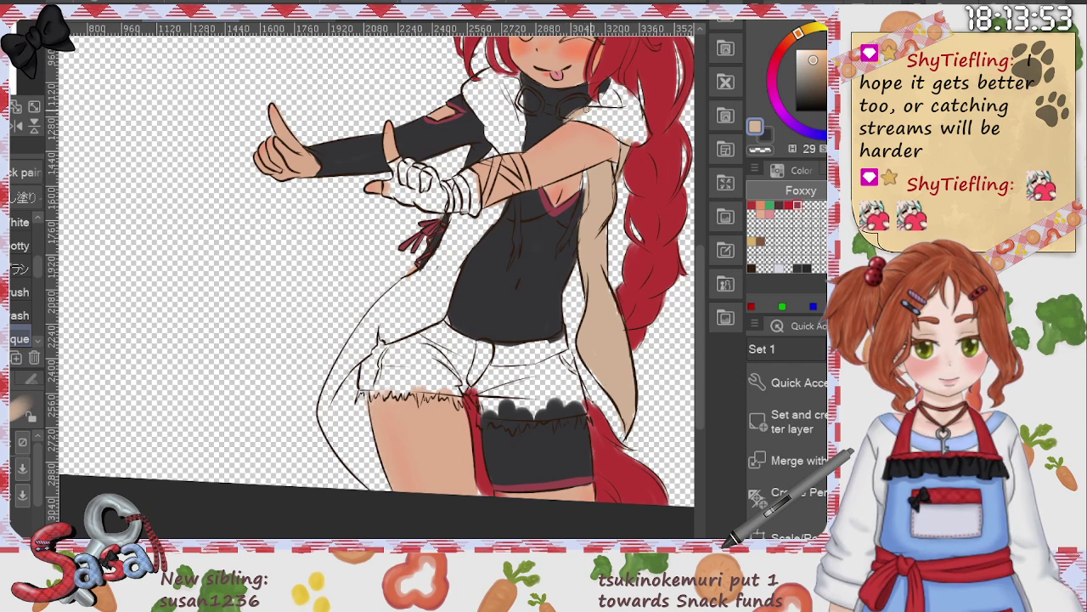
mouse_move(586, 109)
left_mouse_down()
mouse_move(621, 115)
mouse_move(589, 108)
mouse_move(619, 94)
mouse_move(642, 136)
mouse_move(599, 119)
mouse_move(621, 123)
left_mouse_up()
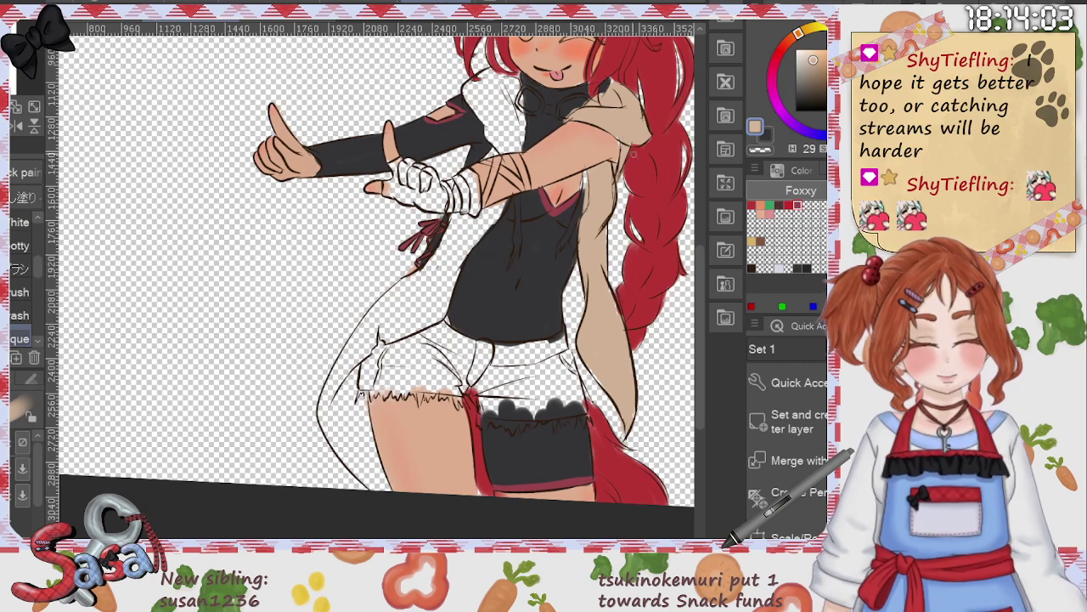
Step: Fill the jacket's far panel, from below the wrapped hand to the outer hem, and its far shoulder with beige
mouse_move(455, 227)
left_mouse_down()
mouse_move(430, 281)
mouse_move(420, 287)
mouse_move(435, 268)
mouse_move(359, 347)
mouse_move(407, 285)
mouse_move(394, 297)
mouse_move(431, 271)
mouse_move(387, 328)
mouse_move(433, 315)
mouse_move(458, 240)
mouse_move(438, 298)
mouse_move(470, 222)
left_mouse_up()
mouse_move(404, 310)
left_mouse_down()
mouse_move(340, 370)
mouse_move(319, 452)
left_mouse_up()
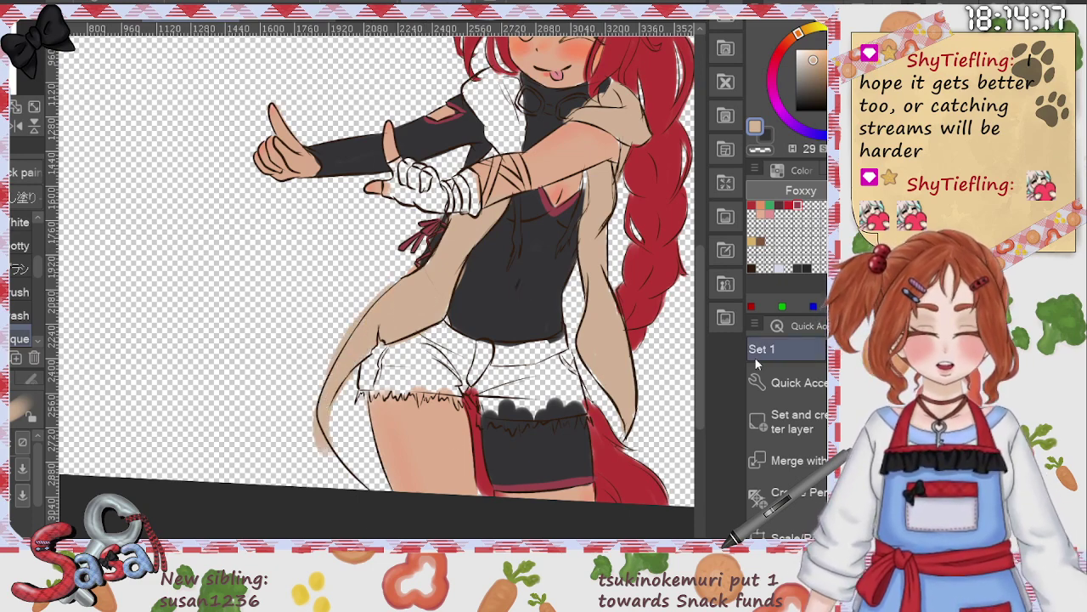
scroll(698, 368, "up", 3)
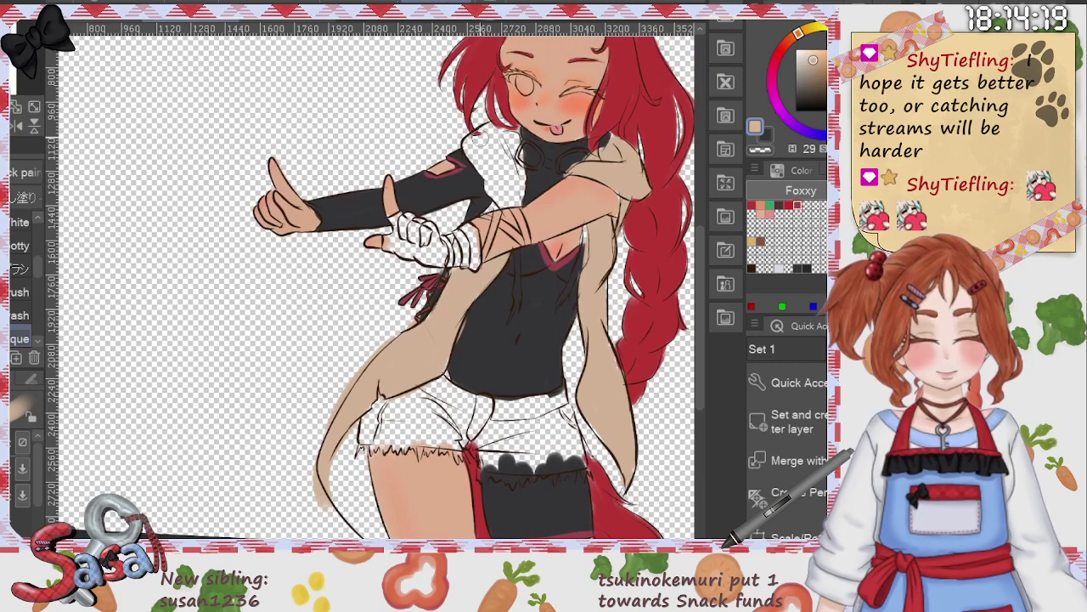
mouse_move(482, 137)
left_mouse_down()
mouse_move(501, 207)
mouse_move(519, 192)
mouse_move(510, 132)
mouse_move(497, 143)
left_mouse_up()
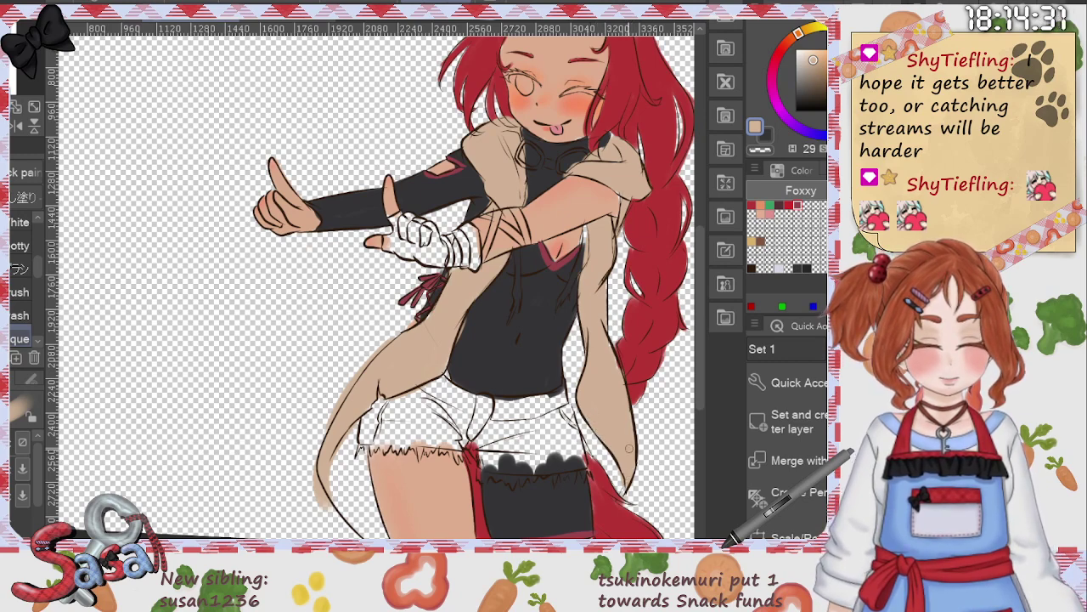
scroll(703, 381, "down", 3)
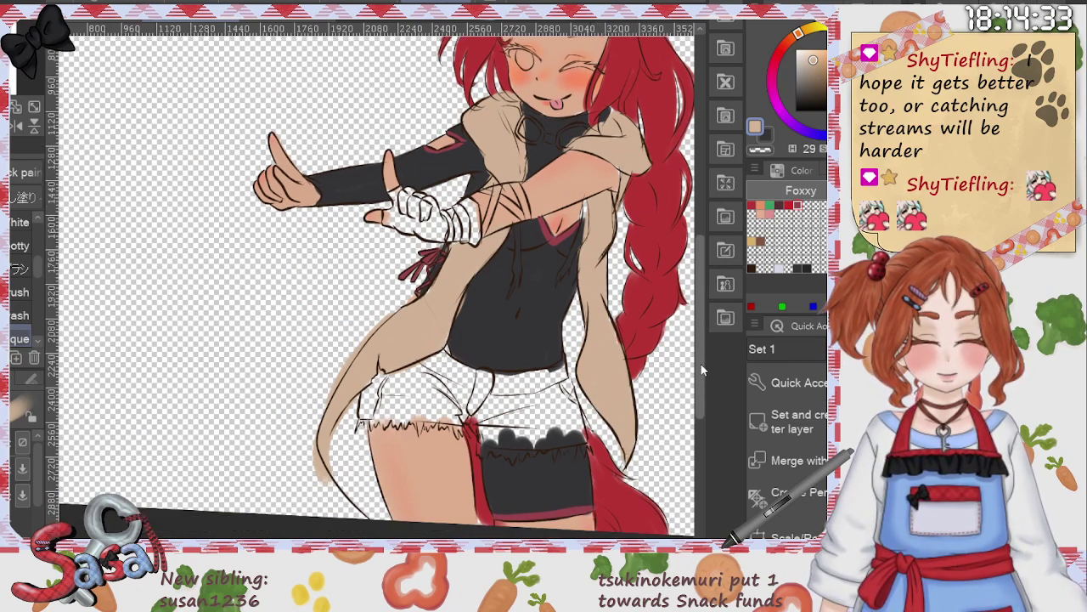
scroll(703, 372, "up", 3)
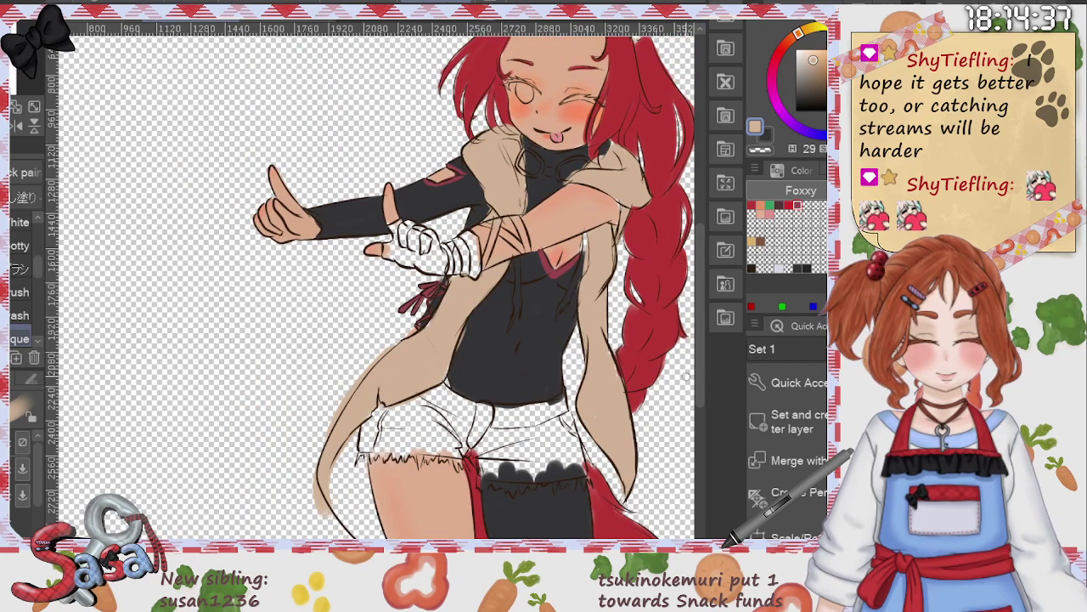
Step: Erase the beige that spills outside the outer hem of the jacket's far panel
key("e")
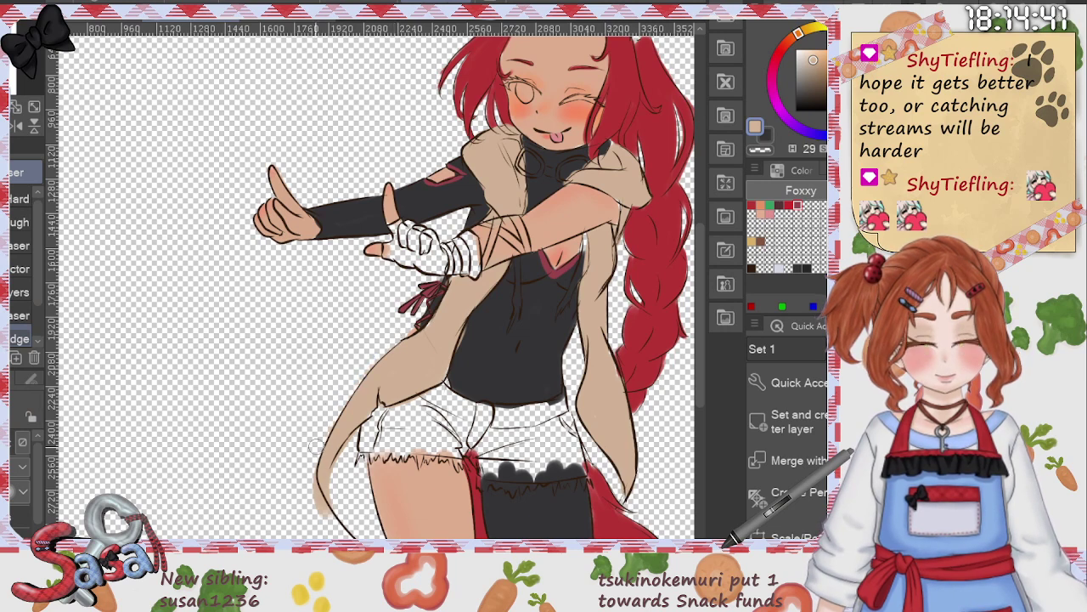
left_click_drag(316, 446, 335, 522)
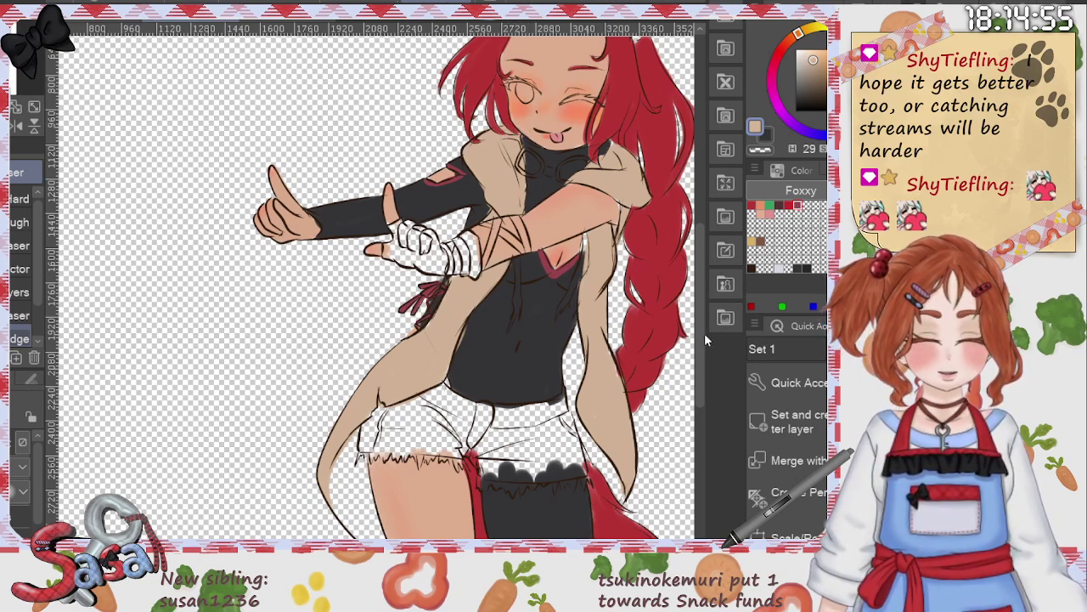
Step: Colour the two hanging cords at the neckline of the black top with the muted dark red swatch
mouse_move(704, 350)
left_mouse_down()
mouse_move(703, 409)
mouse_move(704, 348)
left_mouse_up()
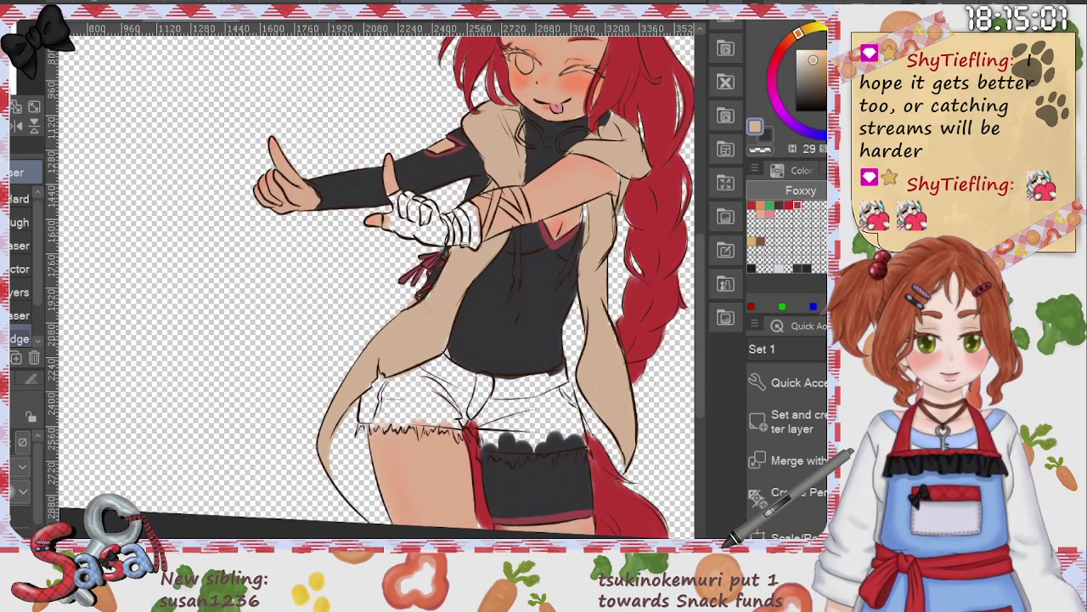
left_click(797, 205)
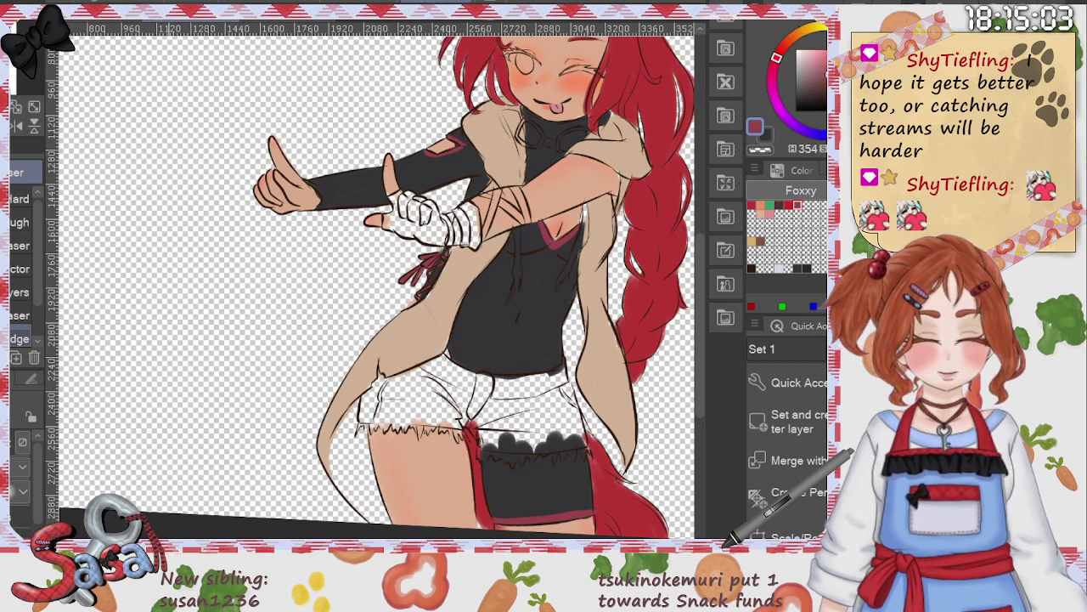
key("b")
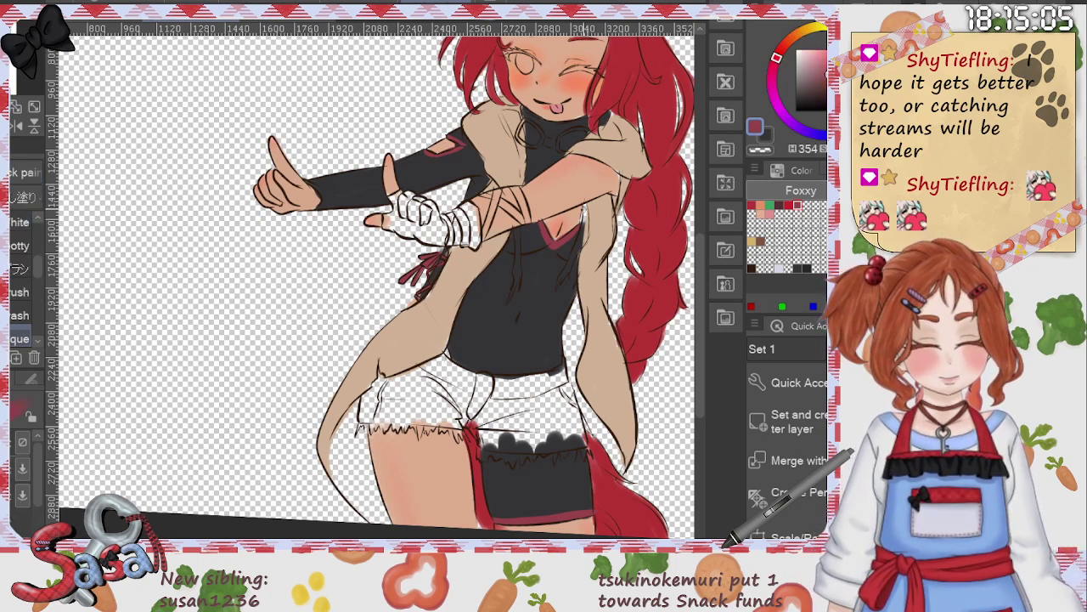
left_click_drag(586, 206, 582, 248)
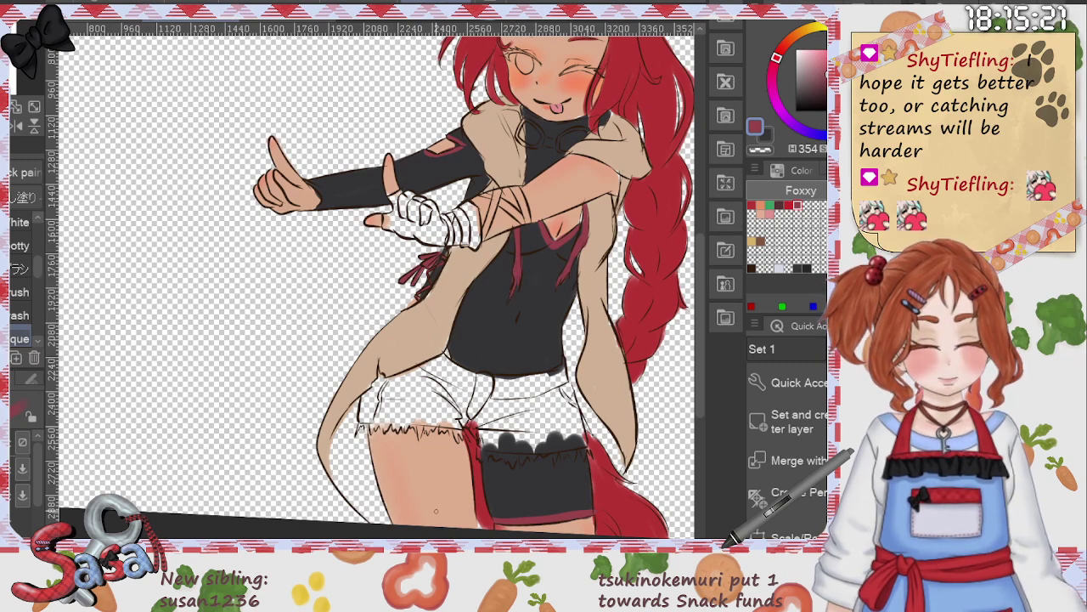
Step: Paint the jacket's inner lining beside both thighs and the waist muted dark red, and erase the spill over the top and shorts
scroll(702, 379, "down", 3)
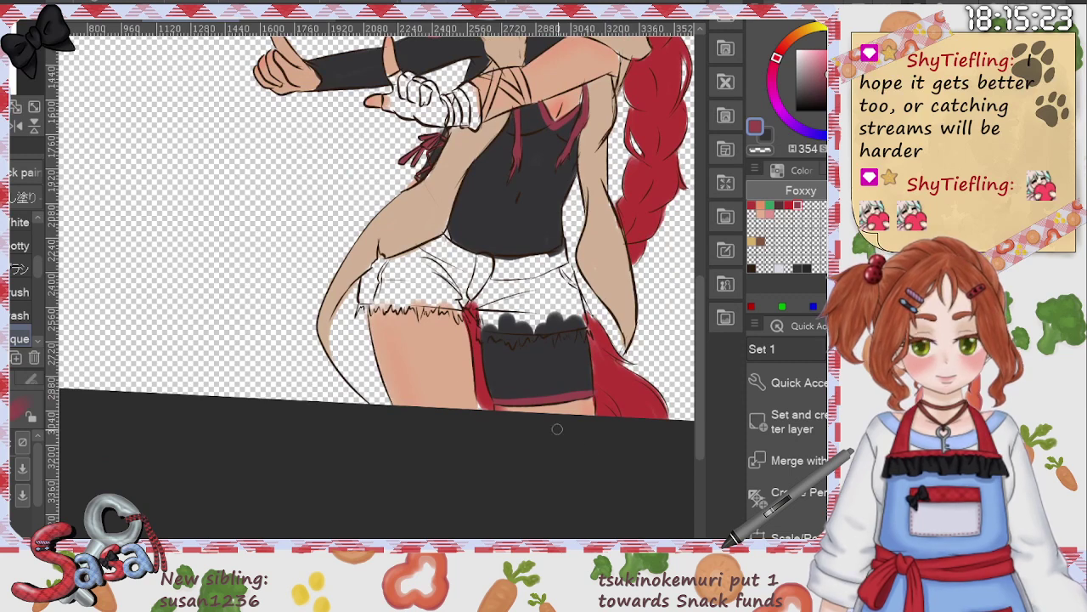
mouse_move(358, 330)
left_mouse_down()
mouse_move(381, 391)
mouse_move(367, 366)
mouse_move(374, 393)
mouse_move(362, 384)
mouse_move(349, 324)
mouse_move(353, 374)
mouse_move(341, 332)
mouse_move(351, 376)
mouse_move(351, 331)
mouse_move(339, 354)
mouse_move(361, 290)
mouse_move(345, 353)
mouse_move(361, 390)
mouse_move(360, 376)
mouse_move(381, 399)
left_mouse_up()
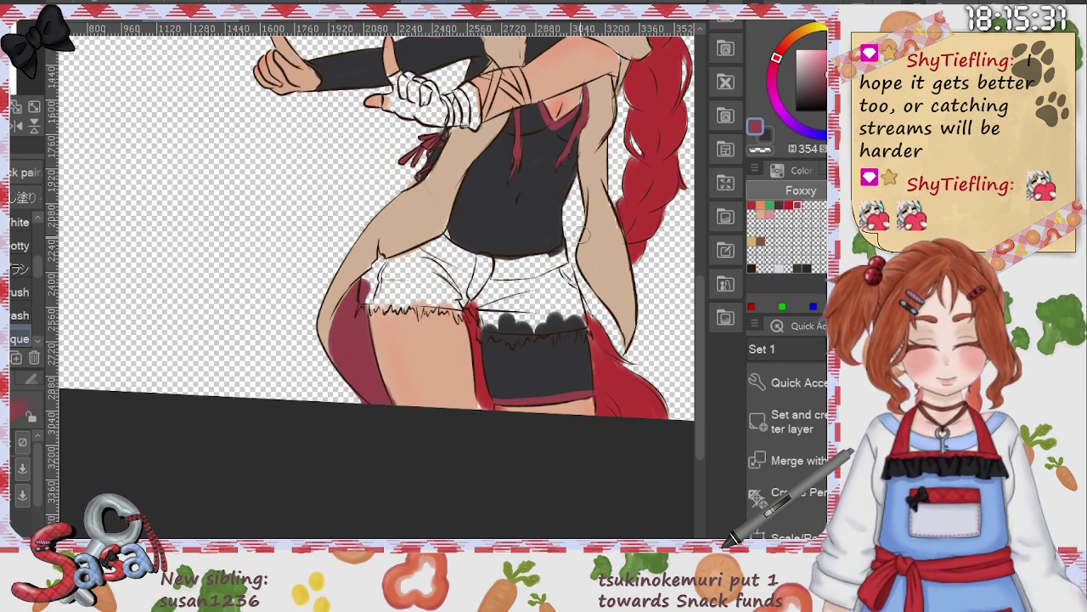
mouse_move(573, 180)
left_mouse_down()
mouse_move(569, 252)
mouse_move(566, 233)
mouse_move(594, 306)
mouse_move(580, 286)
mouse_move(618, 341)
mouse_move(603, 312)
left_mouse_up()
key("e")
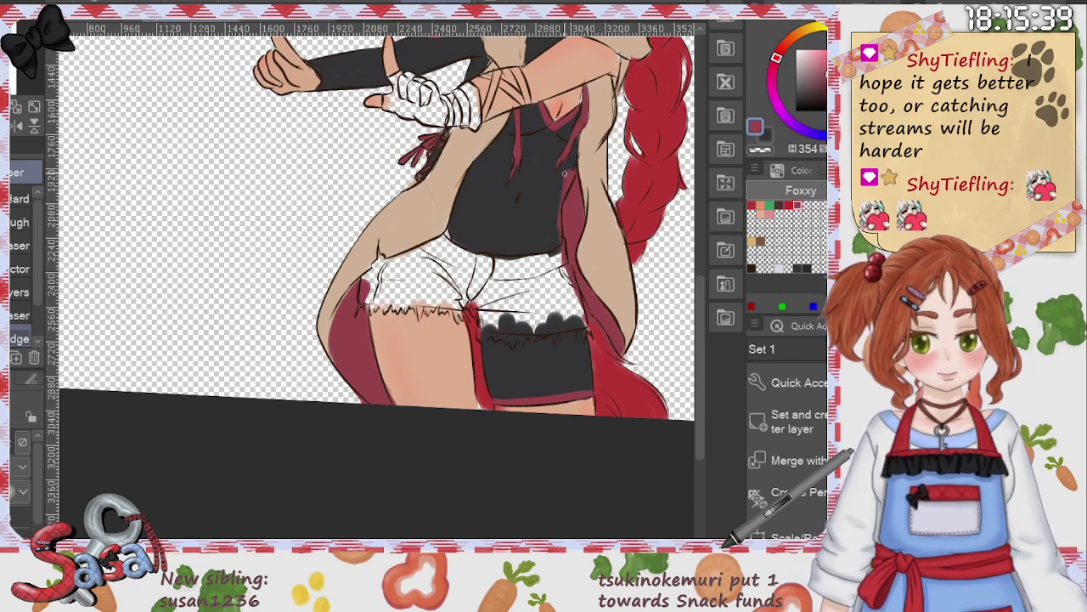
mouse_move(567, 170)
left_mouse_down()
mouse_move(555, 208)
mouse_move(580, 313)
left_mouse_up()
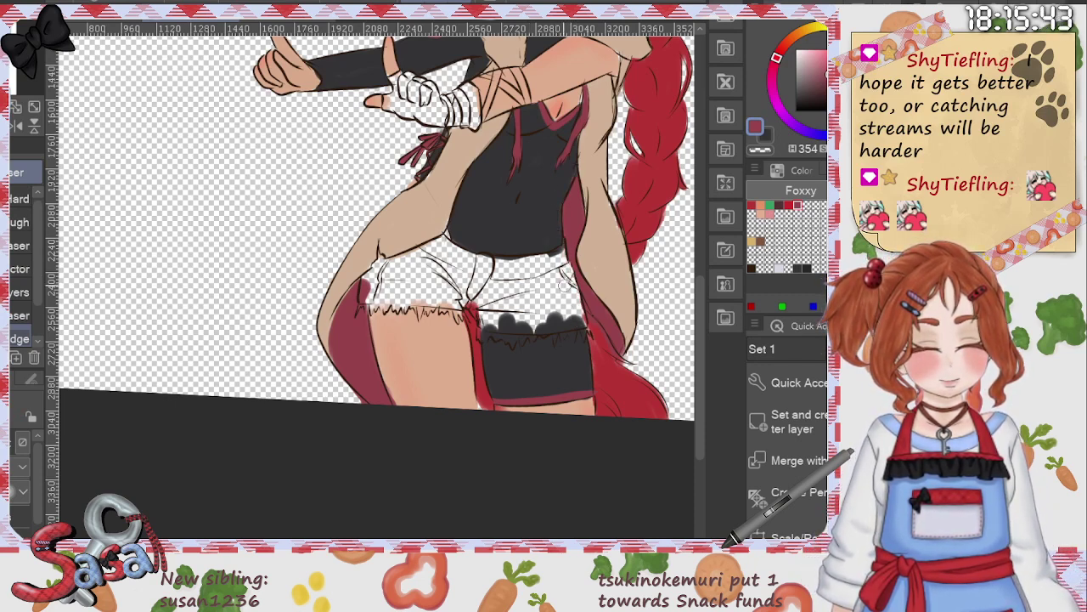
left_click_drag(369, 280, 365, 295)
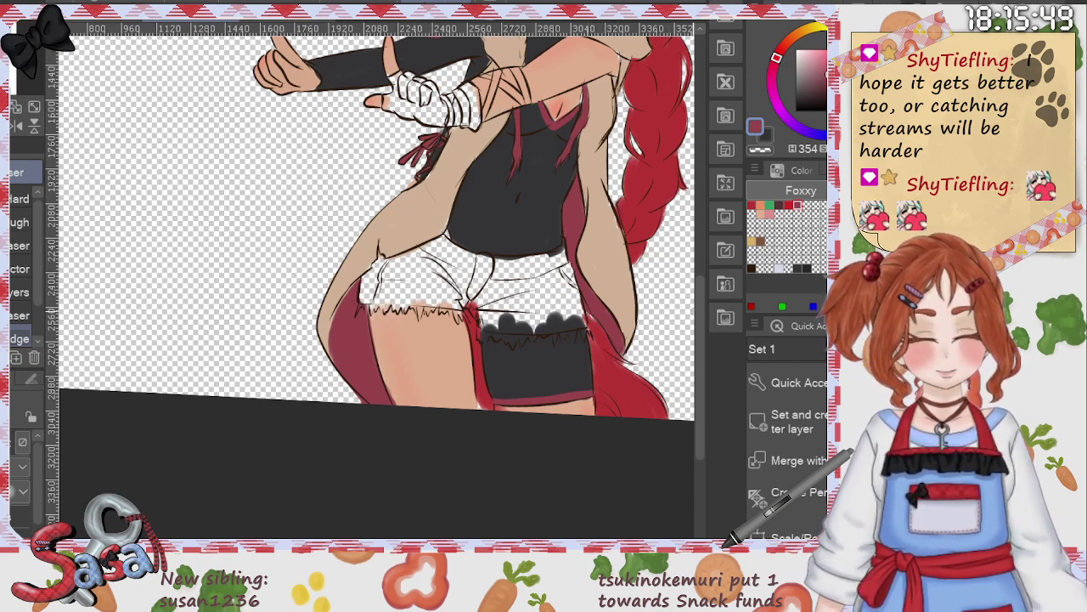
left_click_drag(700, 312, 700, 252)
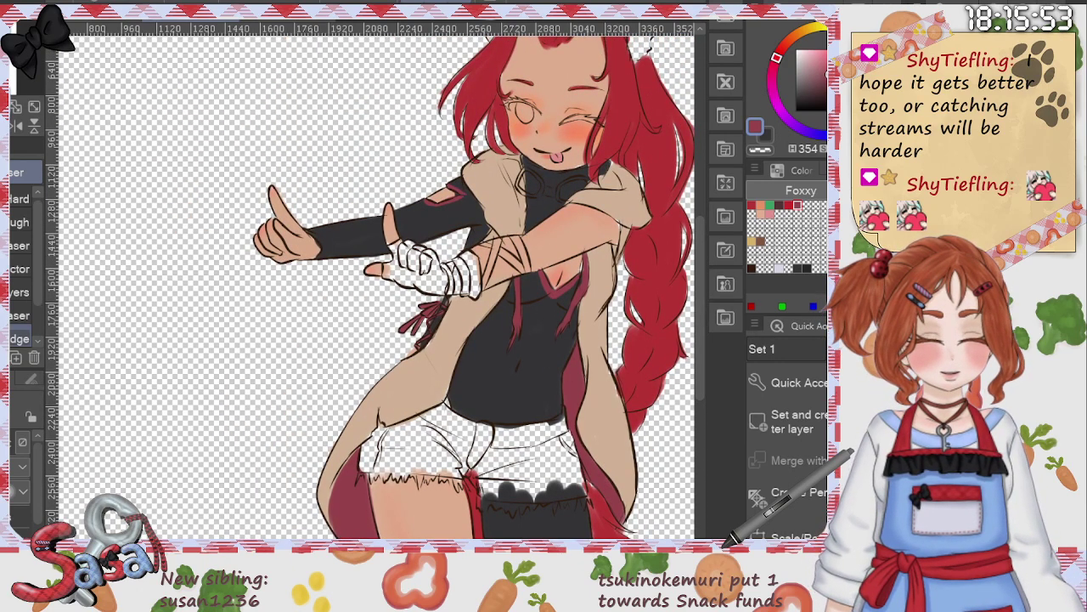
left_click(760, 214)
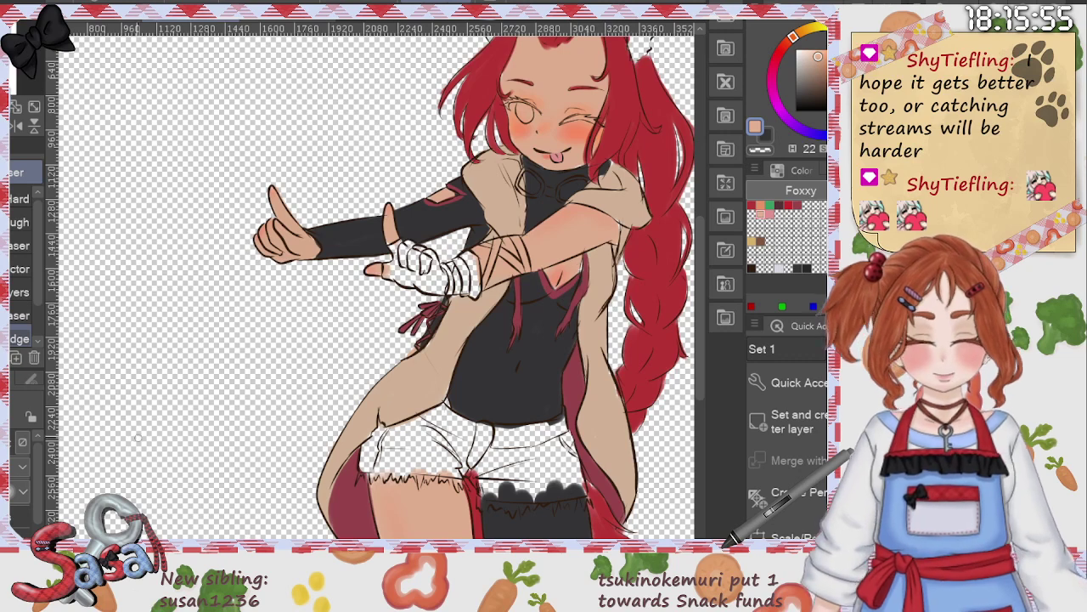
key("b")
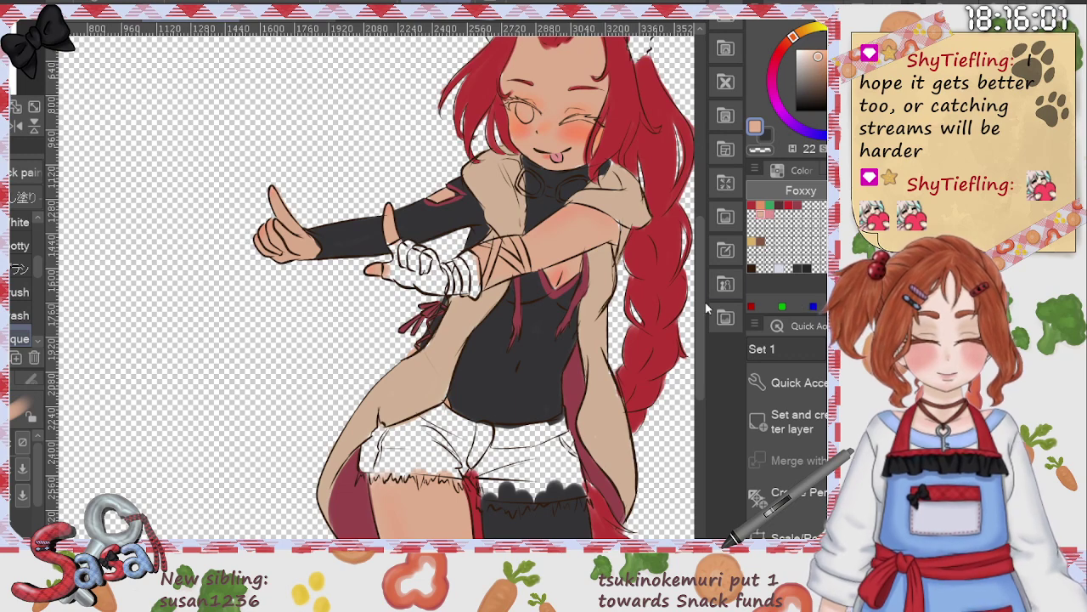
Step: Paint a muted dark red trim along the front edges of both beige jacket panels
left_click_drag(701, 342, 702, 351)
left_click(799, 205)
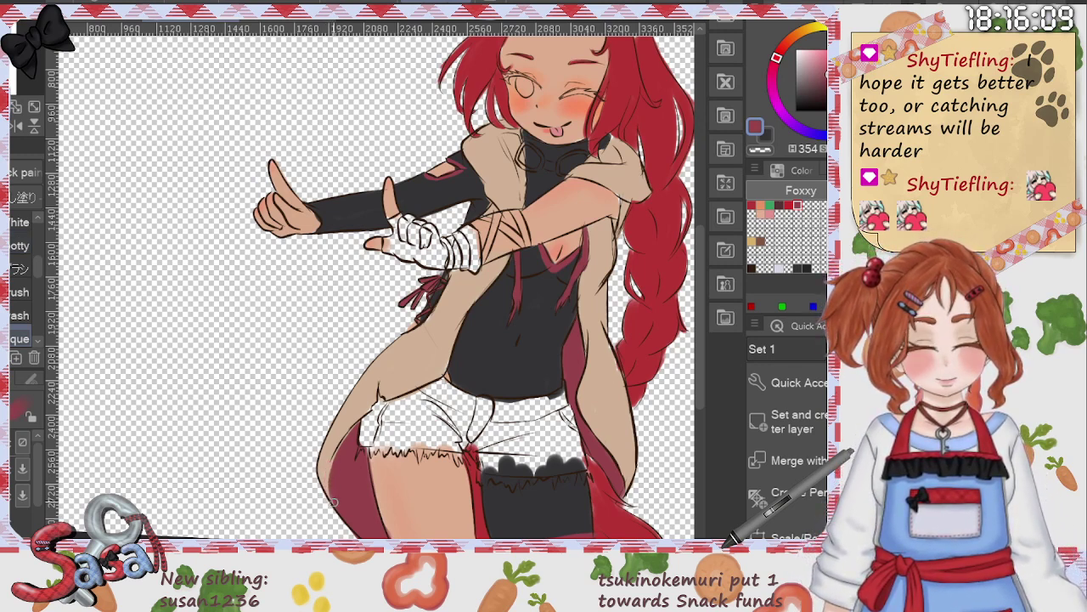
mouse_move(332, 457)
left_mouse_down()
mouse_move(374, 397)
mouse_move(421, 383)
mouse_move(449, 354)
mouse_move(432, 376)
mouse_move(445, 365)
mouse_move(509, 250)
left_mouse_up()
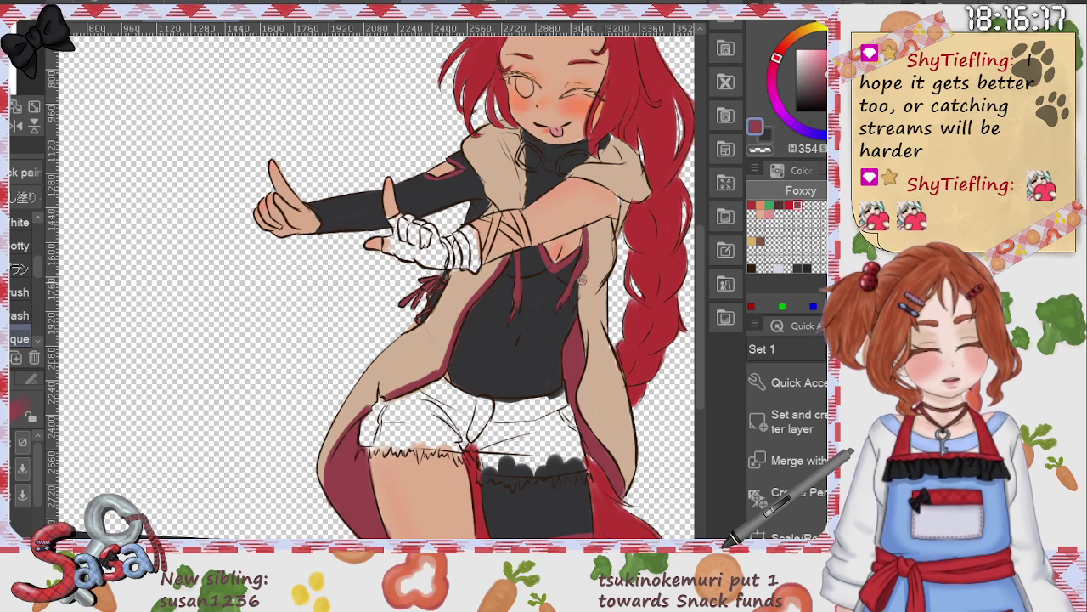
left_click_drag(583, 278, 588, 340)
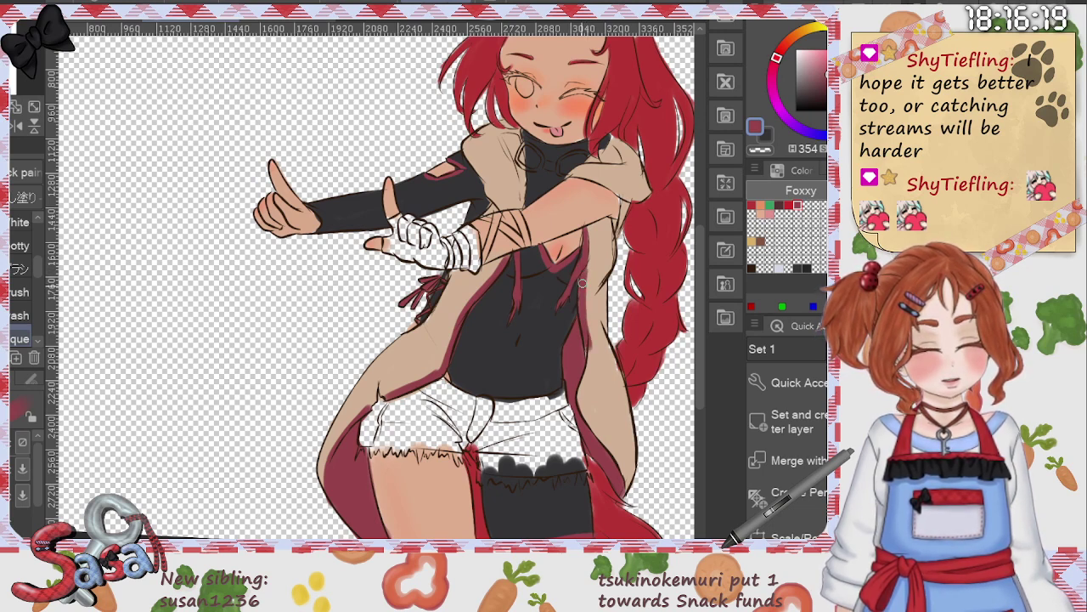
left_click_drag(582, 395, 620, 462)
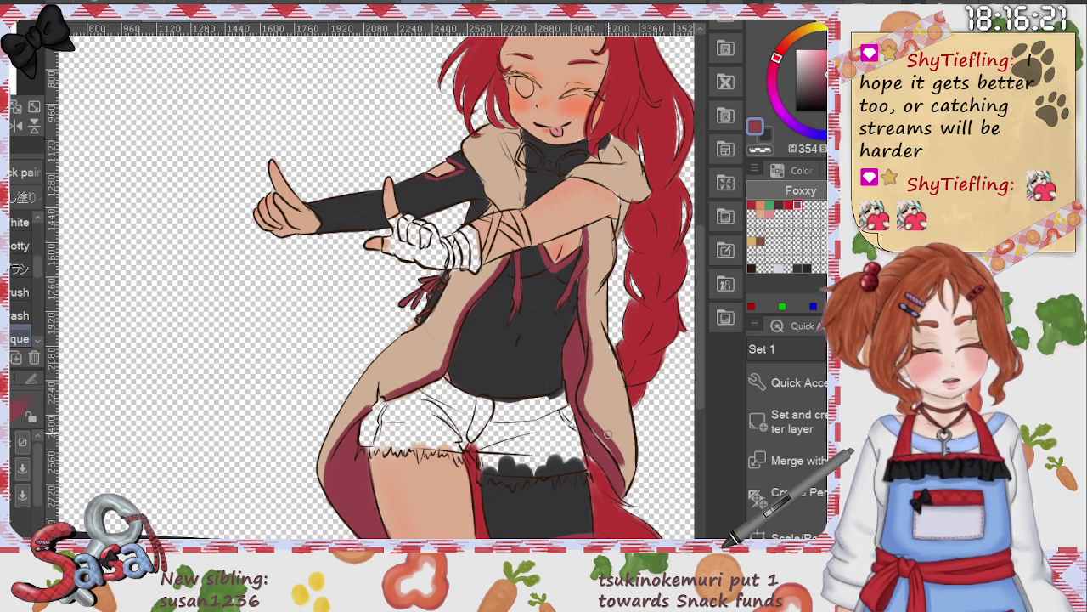
Step: Undo the last trim strokes on the braid-side panel and repaint the border as a wavy dark red trim along both panels and the hood edges
key("ctrl+z")
left_click_drag(588, 351, 583, 394)
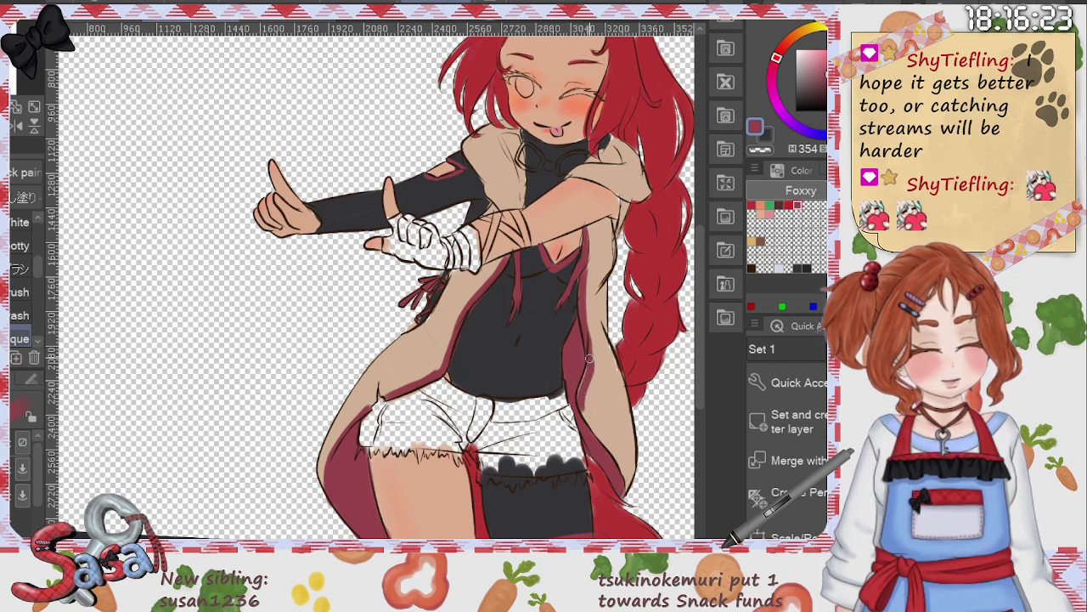
key("ctrl+z")
mouse_move(586, 341)
left_mouse_down()
mouse_move(583, 411)
mouse_move(623, 472)
left_mouse_up()
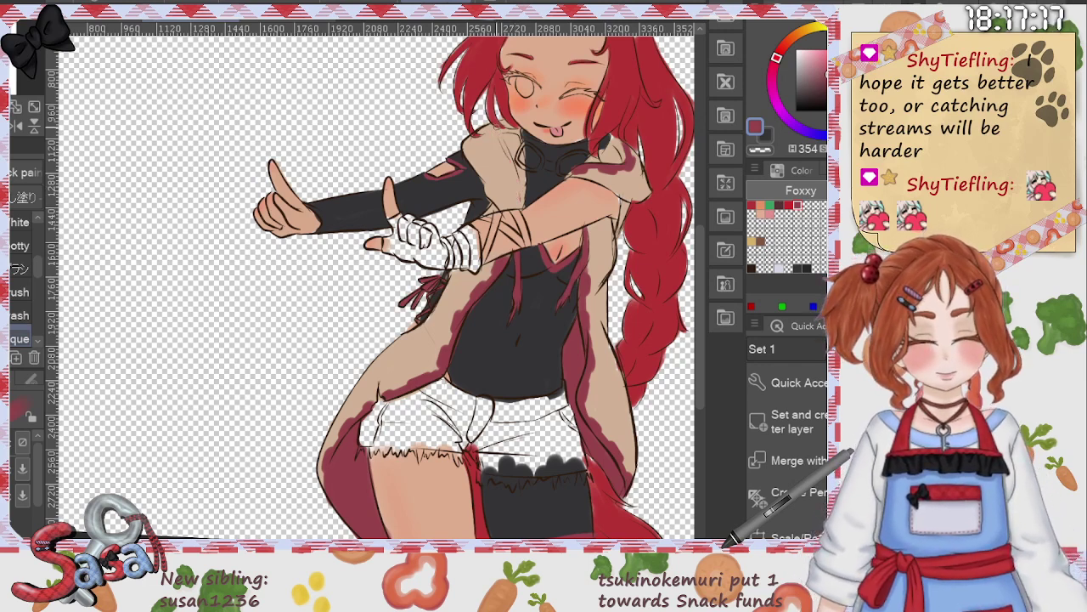
left_click_drag(497, 127, 518, 205)
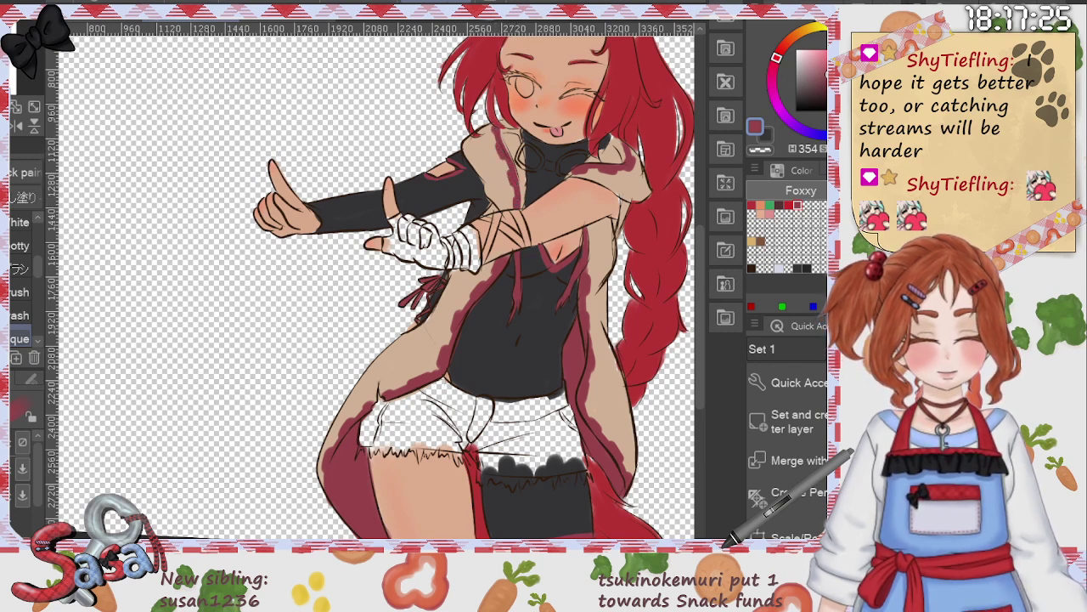
key("e")
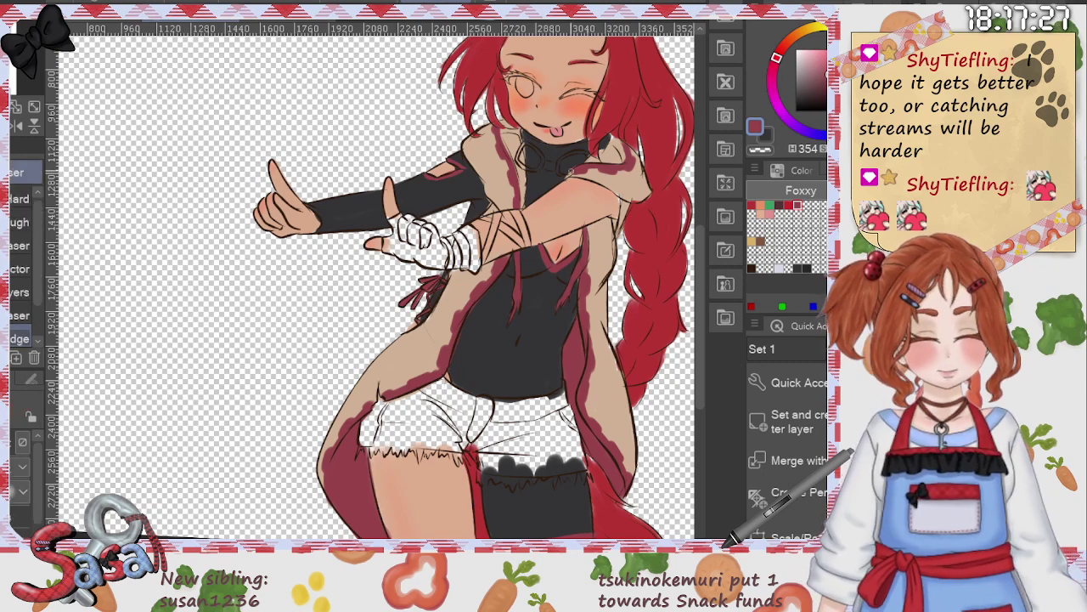
Step: Sample the greyish blue of the shorts from the full-body coloured reference drawing and return to the fox girl canvas
key("ctrl+0")
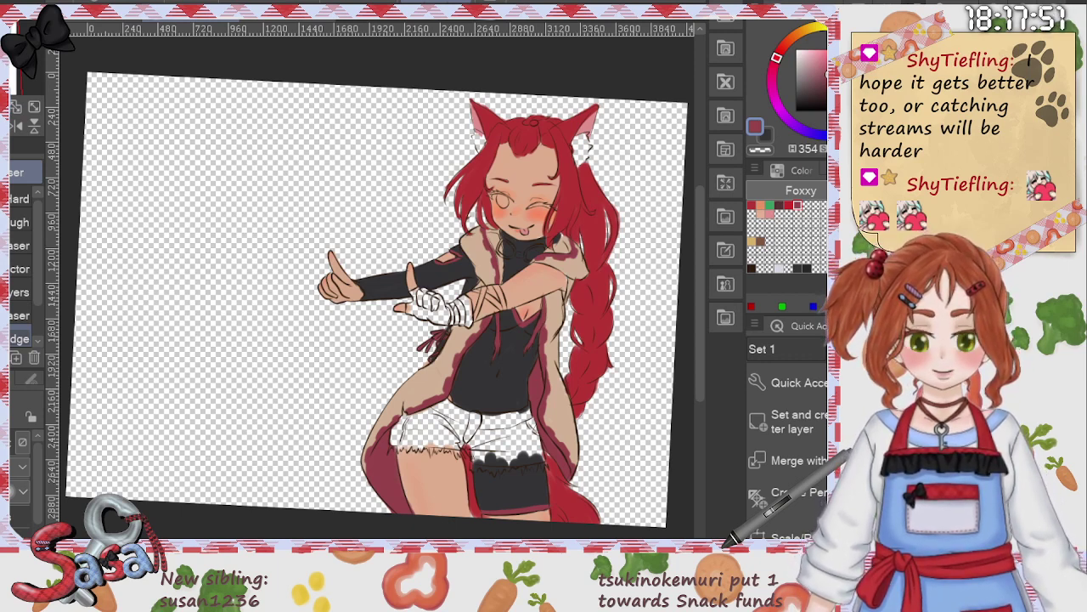
left_click(287, 15)
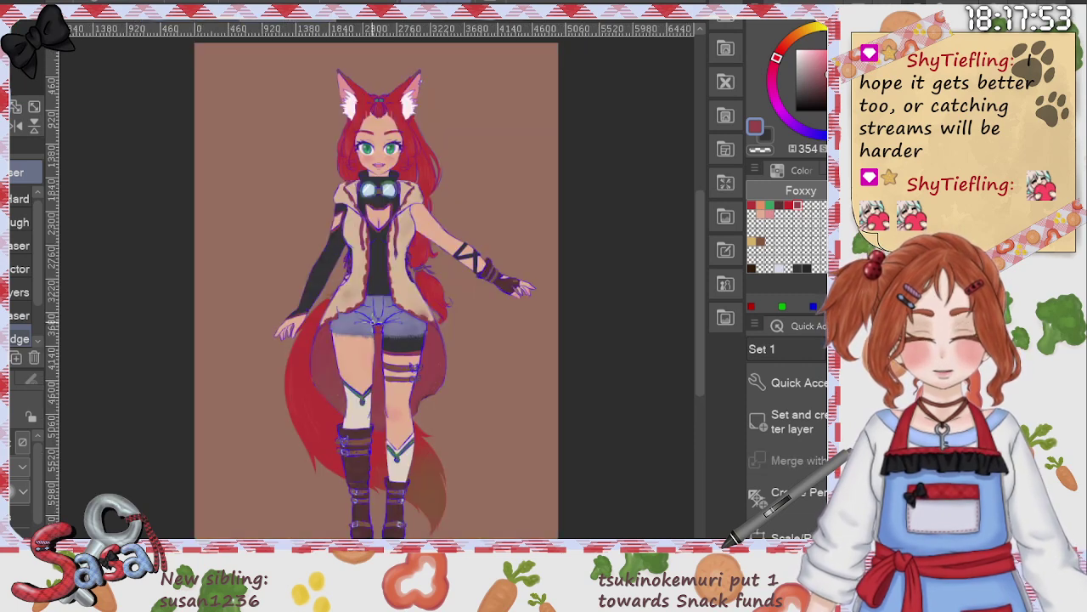
key("ctrl+Tab")
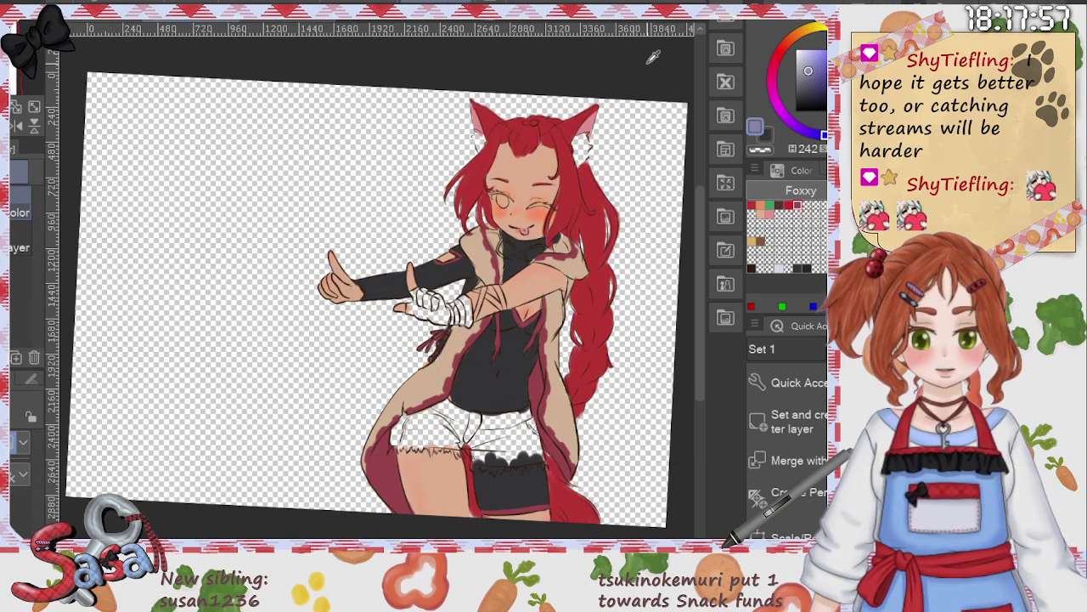
Step: Fill the denim shorts with the sampled greyish blue, including the frayed hems of both legs
key("b")
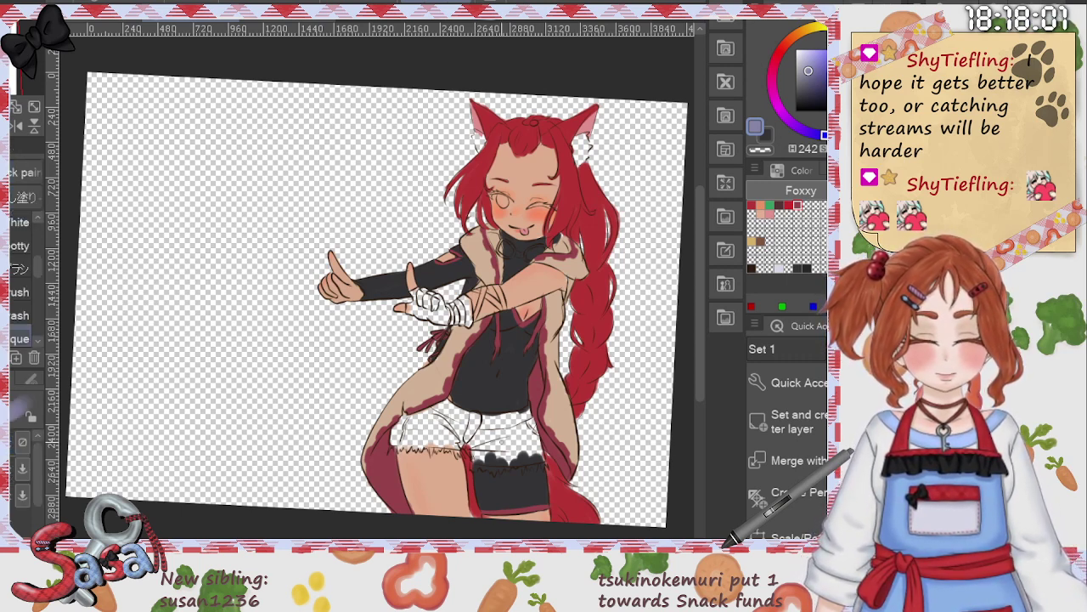
mouse_move(478, 439)
left_mouse_down()
mouse_move(478, 454)
mouse_move(496, 461)
mouse_move(502, 445)
mouse_move(482, 421)
mouse_move(525, 414)
mouse_move(535, 446)
mouse_move(530, 410)
mouse_move(496, 433)
mouse_move(529, 440)
mouse_move(508, 444)
mouse_move(540, 459)
mouse_move(530, 429)
mouse_move(398, 440)
mouse_move(406, 415)
mouse_move(397, 432)
mouse_move(429, 411)
mouse_move(447, 425)
mouse_move(476, 421)
mouse_move(443, 408)
mouse_move(456, 410)
mouse_move(464, 442)
mouse_move(493, 436)
left_mouse_up()
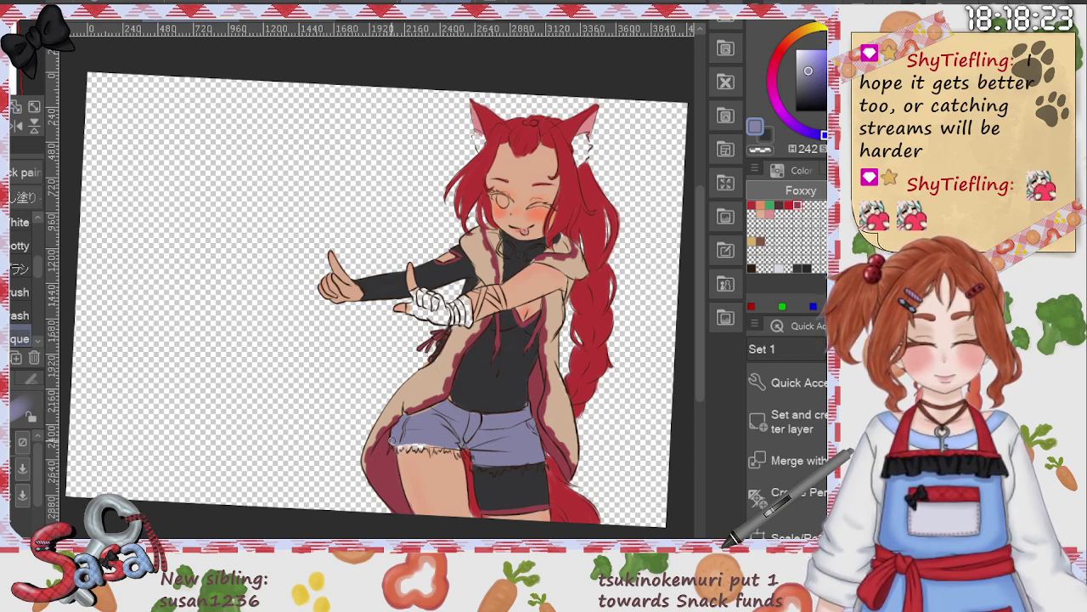
left_click_drag(393, 441, 411, 443)
scroll(418, 484, "up", 1)
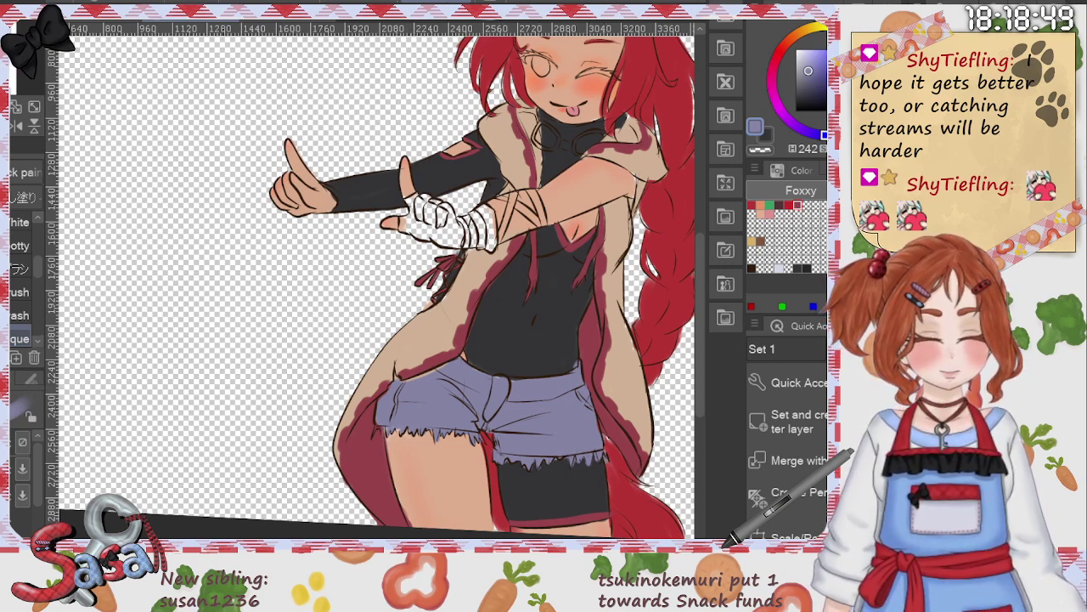
key("e")
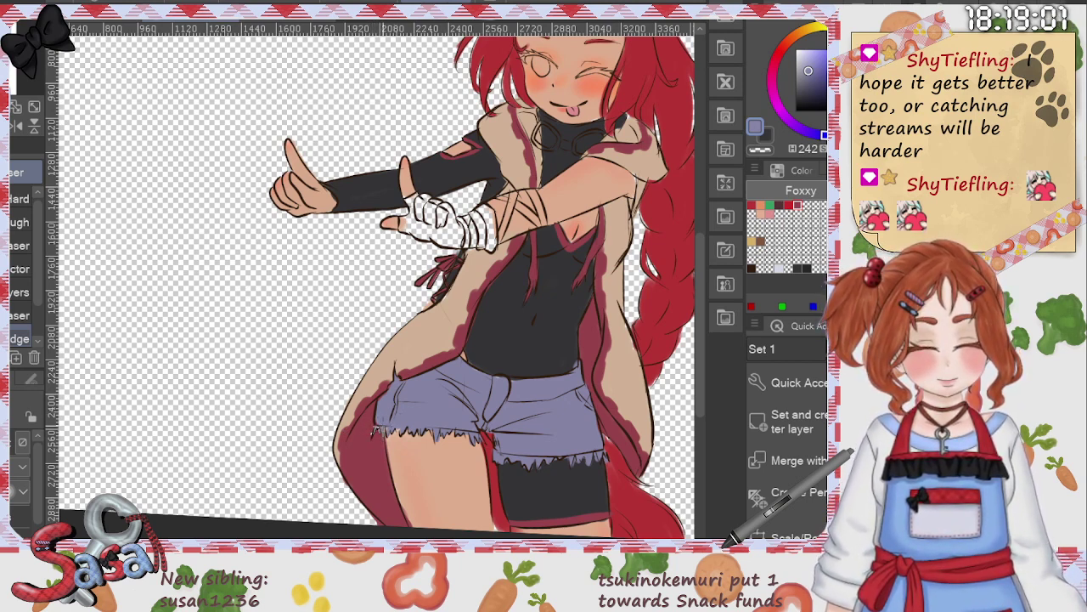
Step: Sample the dark red of the jacket lining beside the shorts' frayed hem and switch to the pen
key("i")
left_click(377, 457)
key("p")
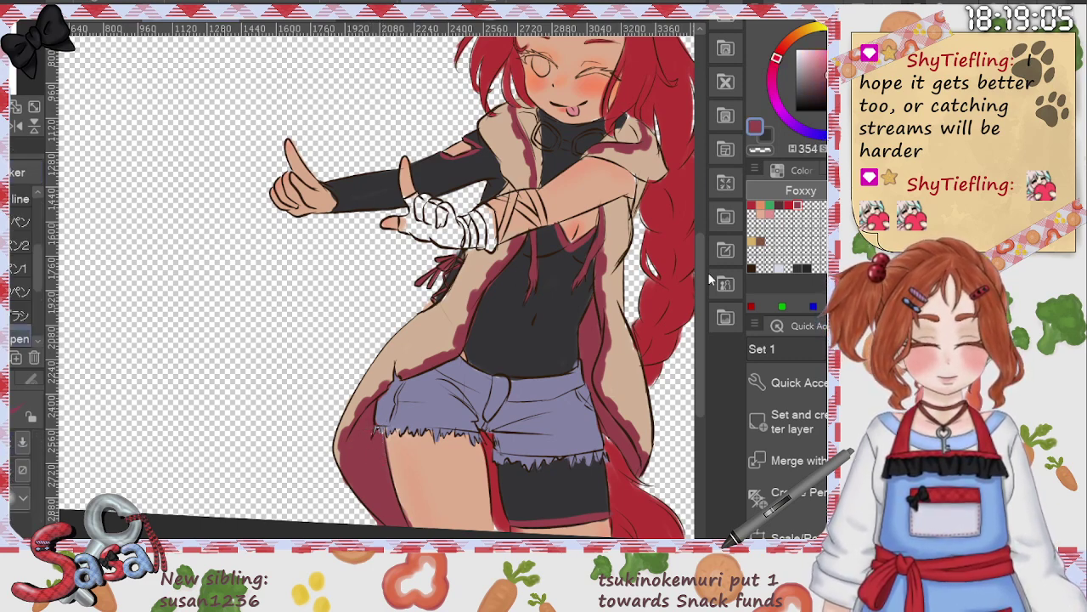
Step: Choose a warm near-white and fill the fur tufts inside both fox ears with the brush
key("ctrl+0")
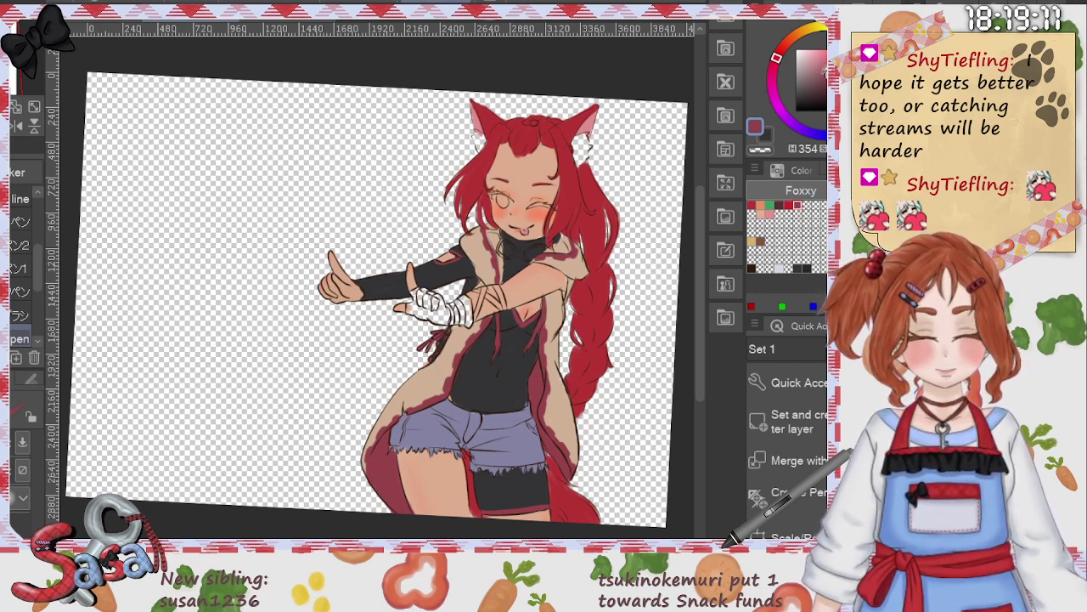
left_click(797, 49)
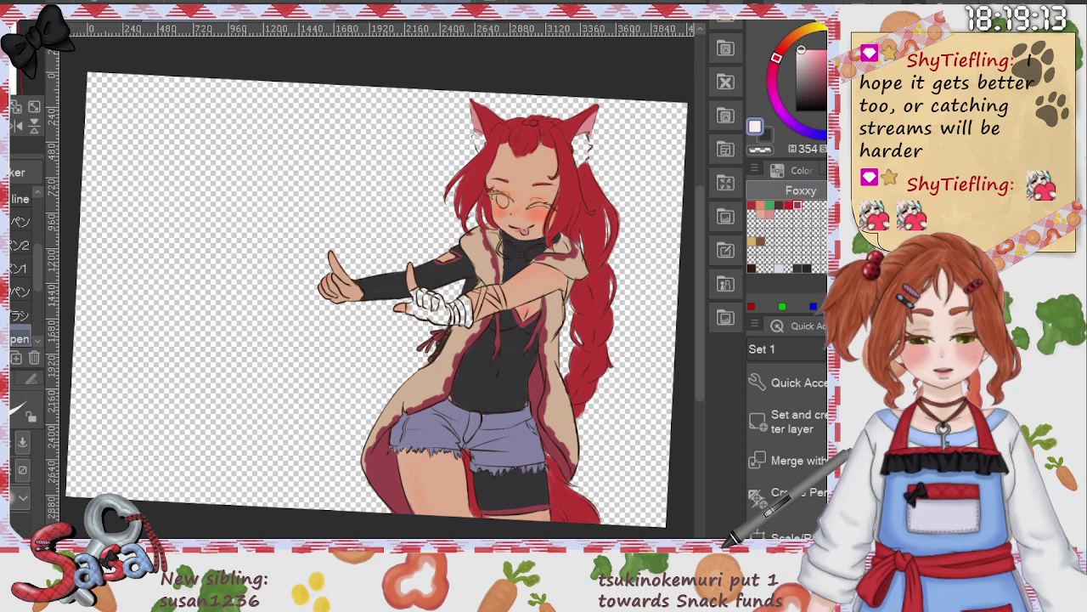
key("b")
scroll(567, 150, "up", 5)
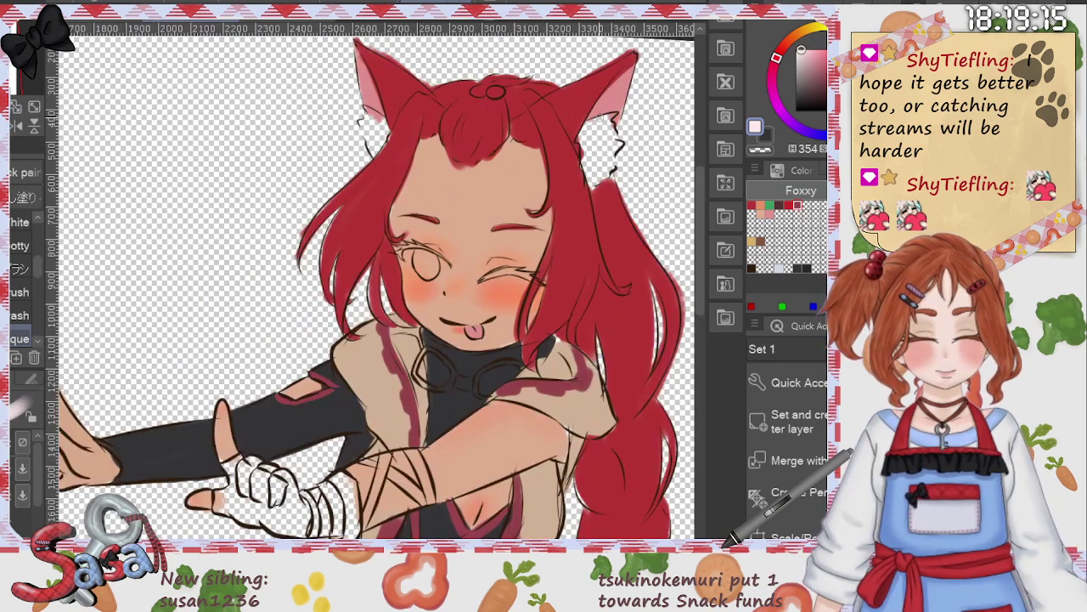
mouse_move(578, 142)
left_mouse_down()
mouse_move(600, 124)
mouse_move(580, 145)
left_mouse_up()
left_click(797, 51)
left_click(784, 43)
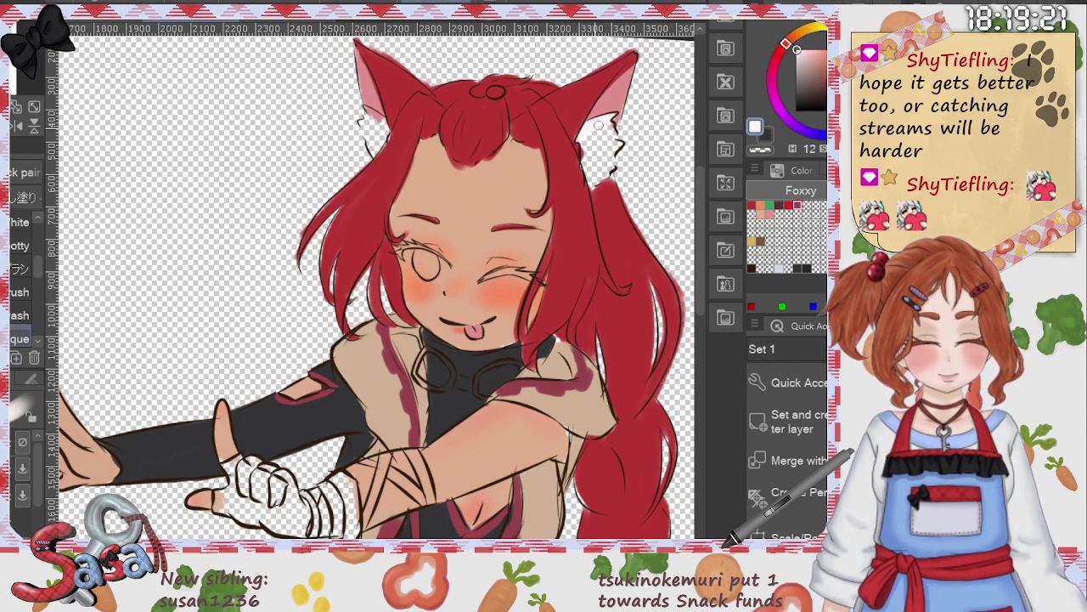
mouse_move(599, 124)
left_mouse_down()
mouse_move(591, 183)
mouse_move(611, 167)
mouse_move(583, 167)
mouse_move(588, 148)
mouse_move(597, 161)
mouse_move(610, 137)
mouse_move(608, 166)
left_mouse_up()
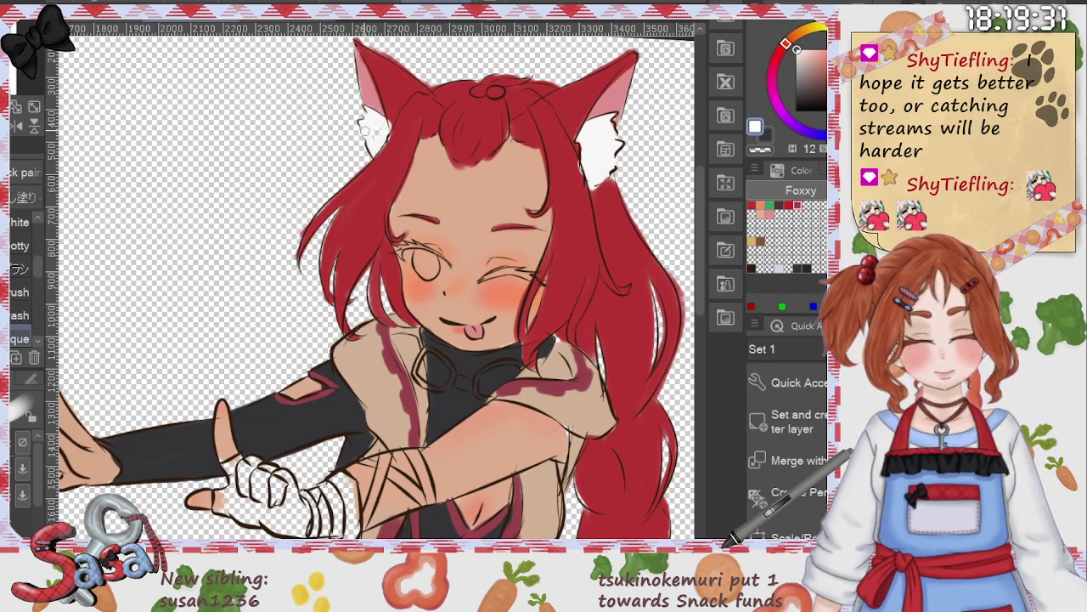
Step: Sample the red of the hair beside the long braid and switch back to the brush
key("e")
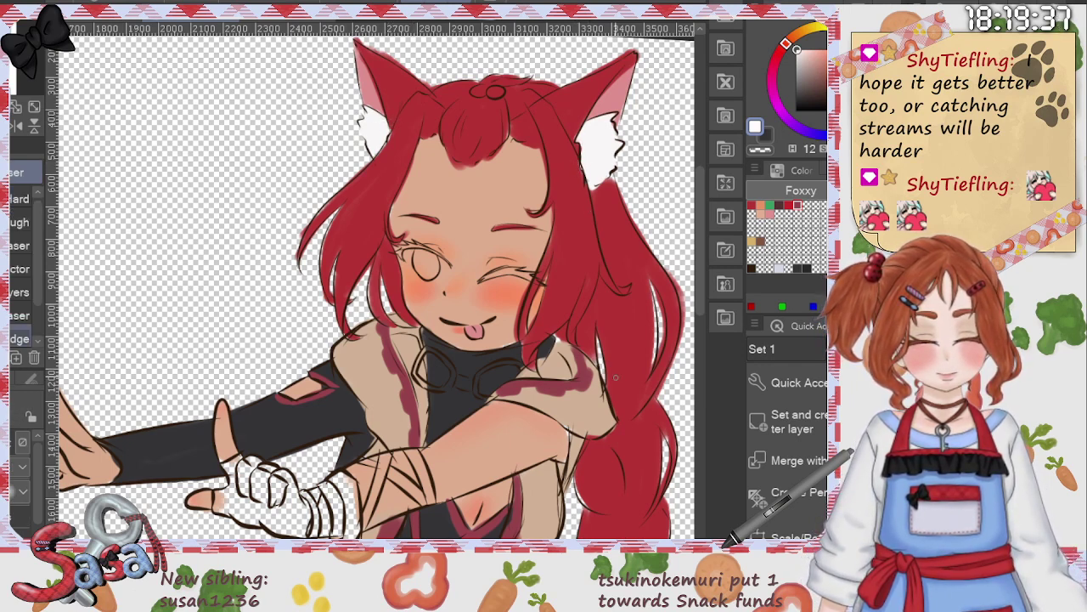
key("i")
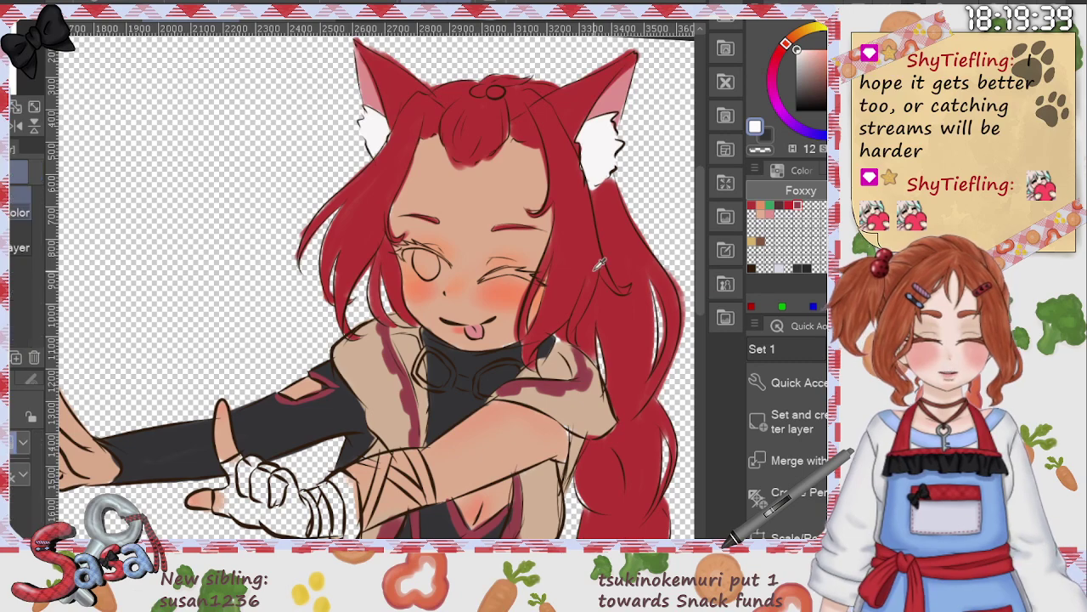
left_click(599, 265)
key("b")
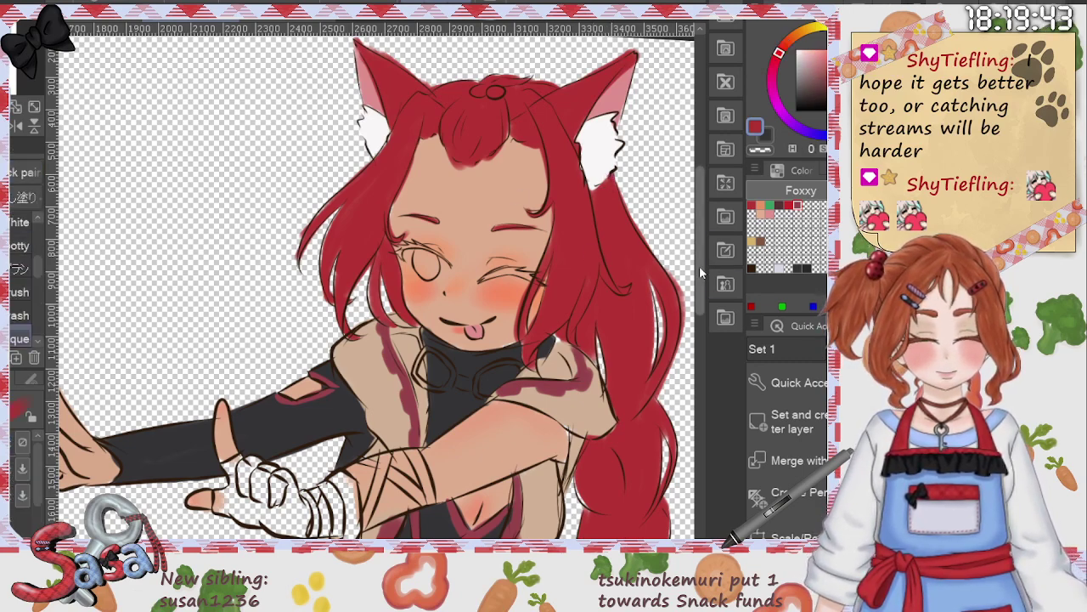
left_click_drag(702, 273, 712, 362)
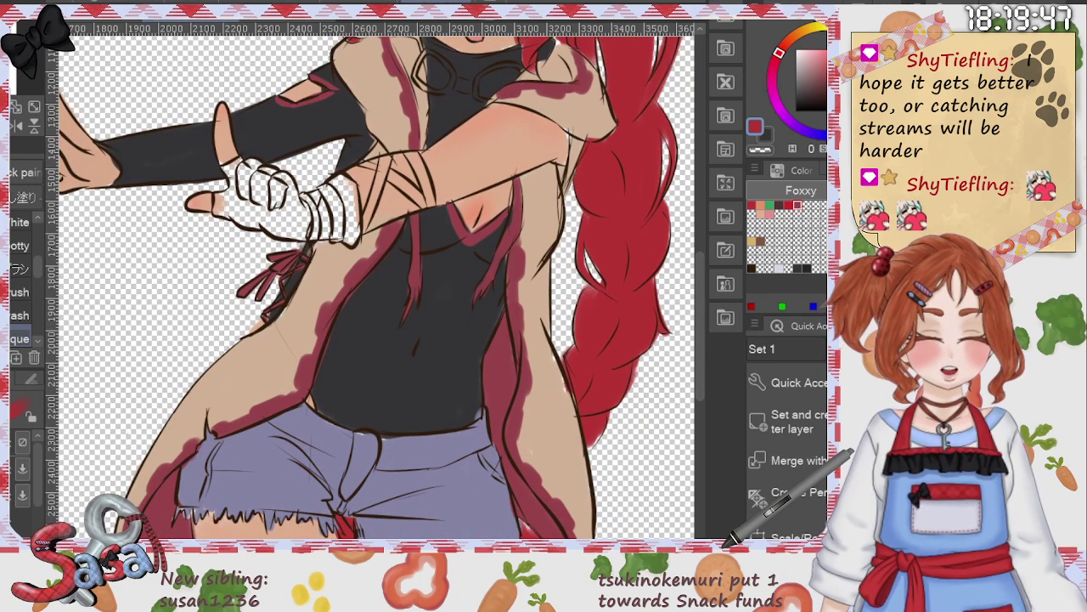
Step: Sample the skin tone and the shorts' greyish blue, and touch up the waistband of the shorts with the blue
left_click(514, 123, "alt")
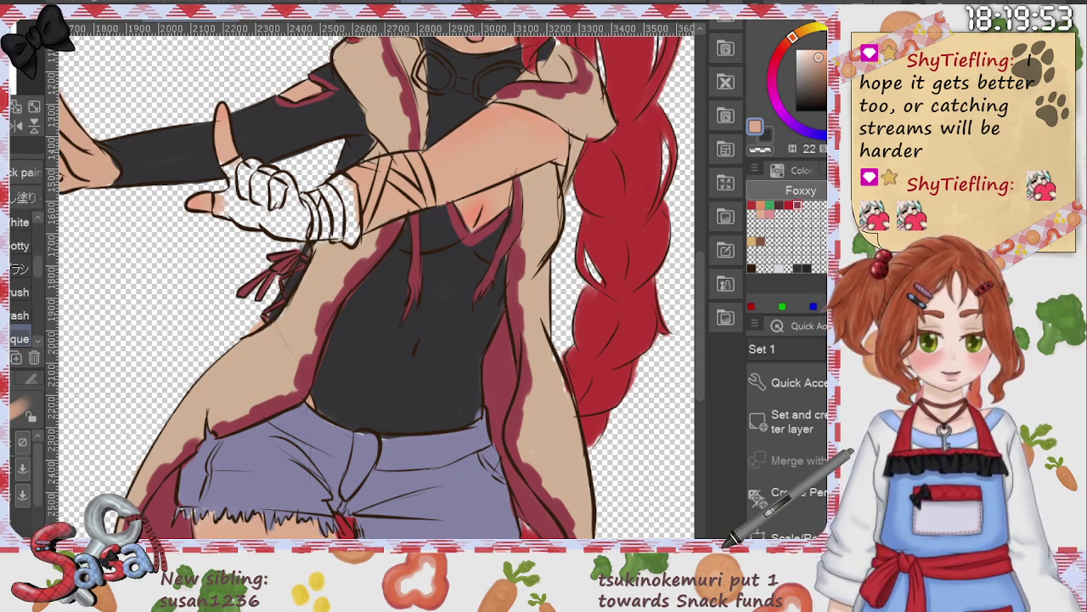
left_click(403, 460, "alt")
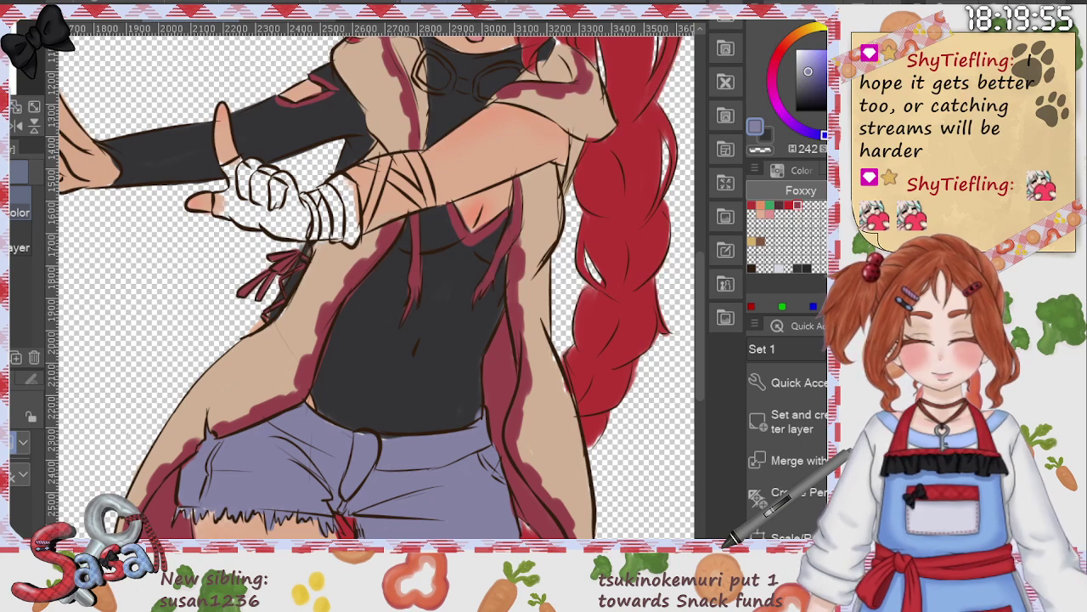
left_click_drag(357, 436, 386, 439)
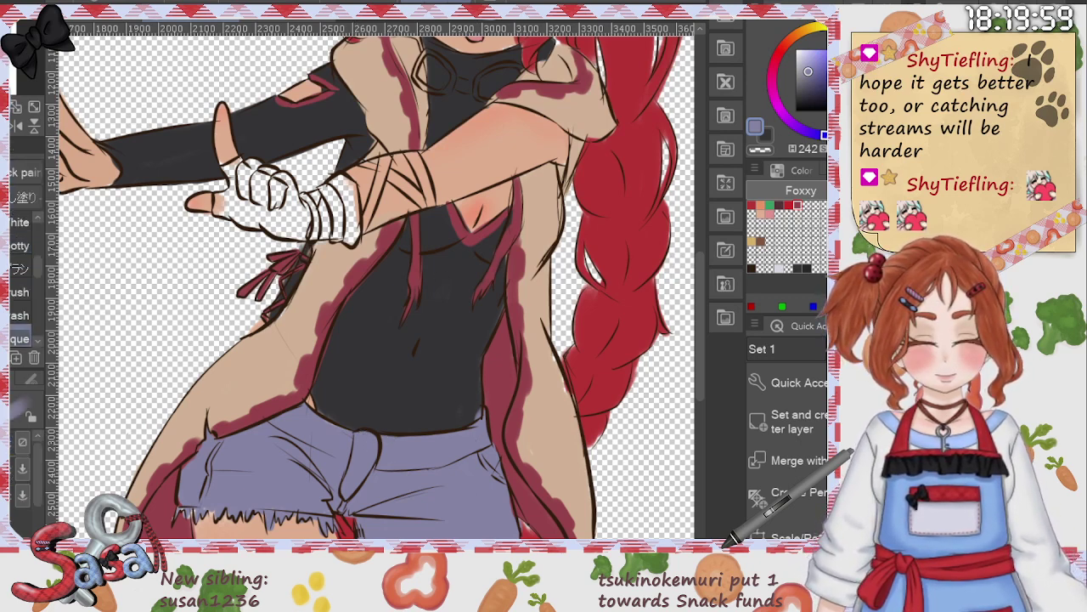
key("e")
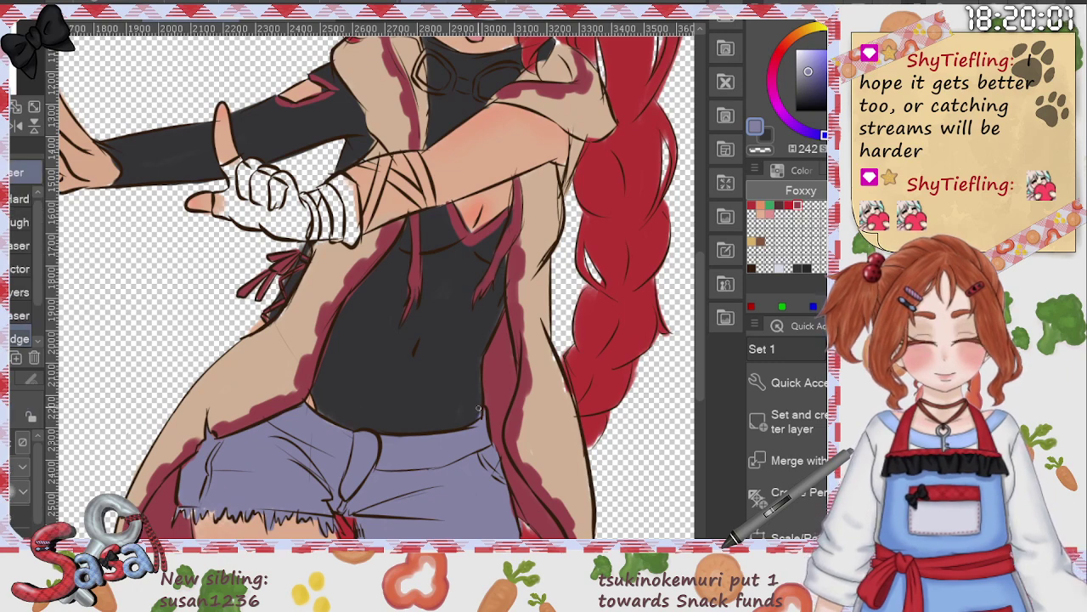
Step: Sample the dark brown of the fingerless glove from the full-body coloured reference drawing and return to the fox girl canvas
left_click_drag(701, 343, 699, 304)
left_click(727, 247)
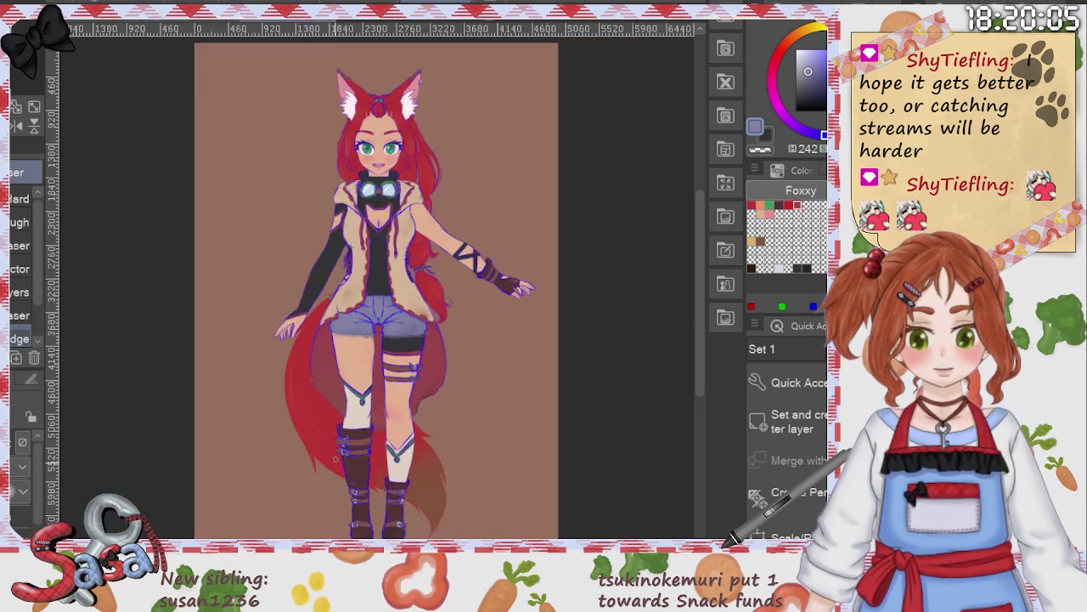
left_click(509, 282)
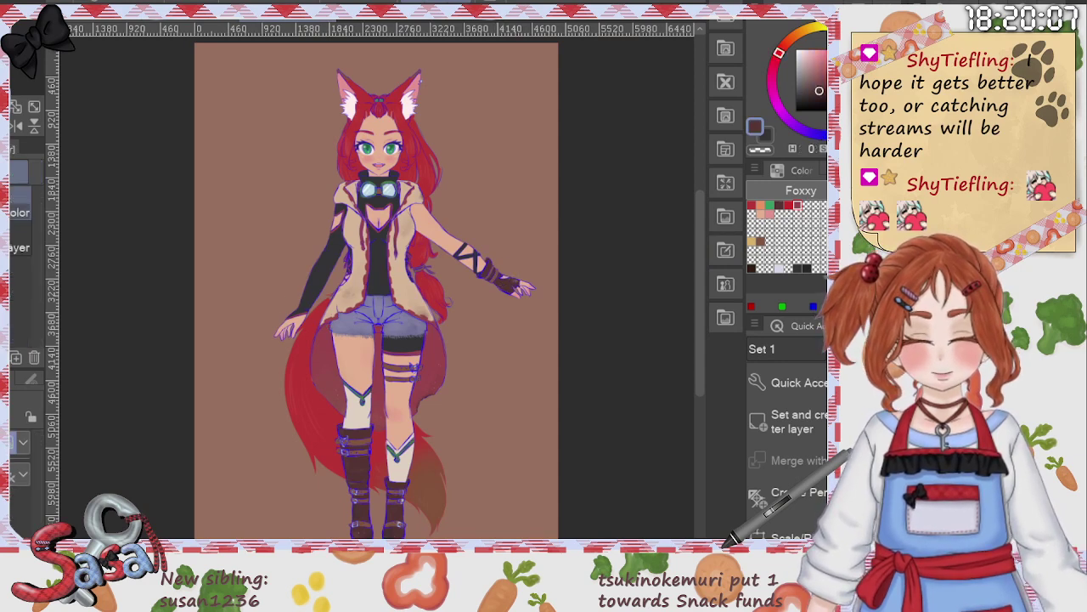
key("b")
left_click(170, 13)
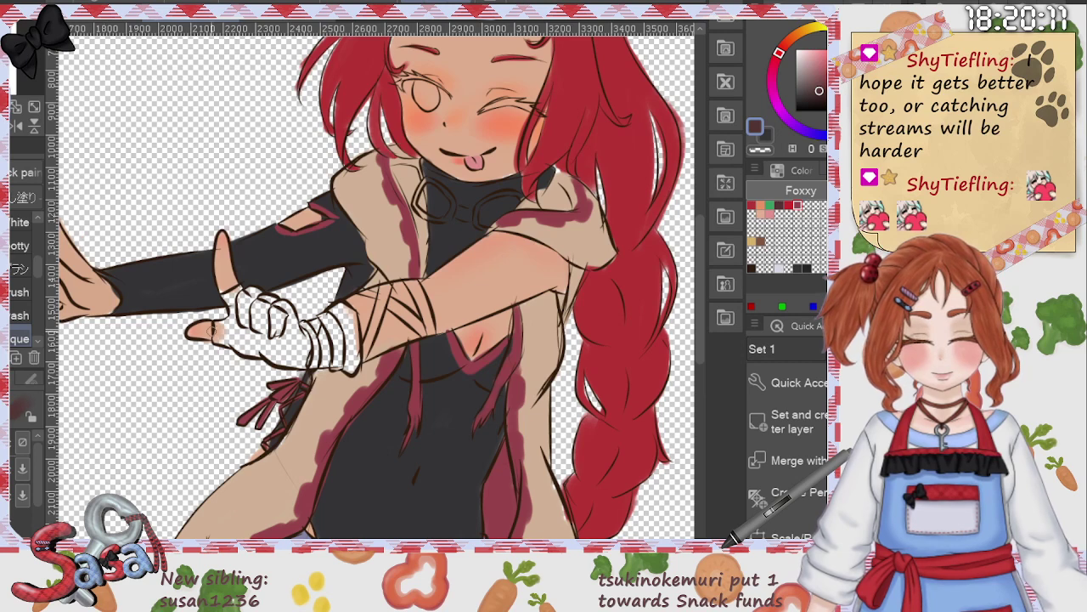
Step: Fill the fingerless glove and its wrist wrapping with the sampled dark brown, undoing a bad stroke along the way
mouse_move(214, 329)
left_mouse_down()
mouse_move(238, 320)
mouse_move(220, 333)
mouse_move(251, 348)
mouse_move(235, 332)
mouse_move(247, 341)
mouse_move(220, 336)
mouse_move(300, 358)
mouse_move(294, 336)
mouse_move(322, 329)
mouse_move(327, 352)
mouse_move(301, 359)
mouse_move(350, 363)
mouse_move(341, 310)
mouse_move(321, 327)
mouse_move(333, 333)
mouse_move(349, 317)
mouse_move(351, 364)
left_mouse_up()
key("ctrl+z")
mouse_move(333, 349)
left_mouse_down()
mouse_move(278, 307)
mouse_move(282, 331)
mouse_move(260, 342)
mouse_move(231, 294)
mouse_move(278, 309)
mouse_move(270, 329)
mouse_move(240, 332)
mouse_move(246, 347)
mouse_move(278, 357)
left_mouse_up()
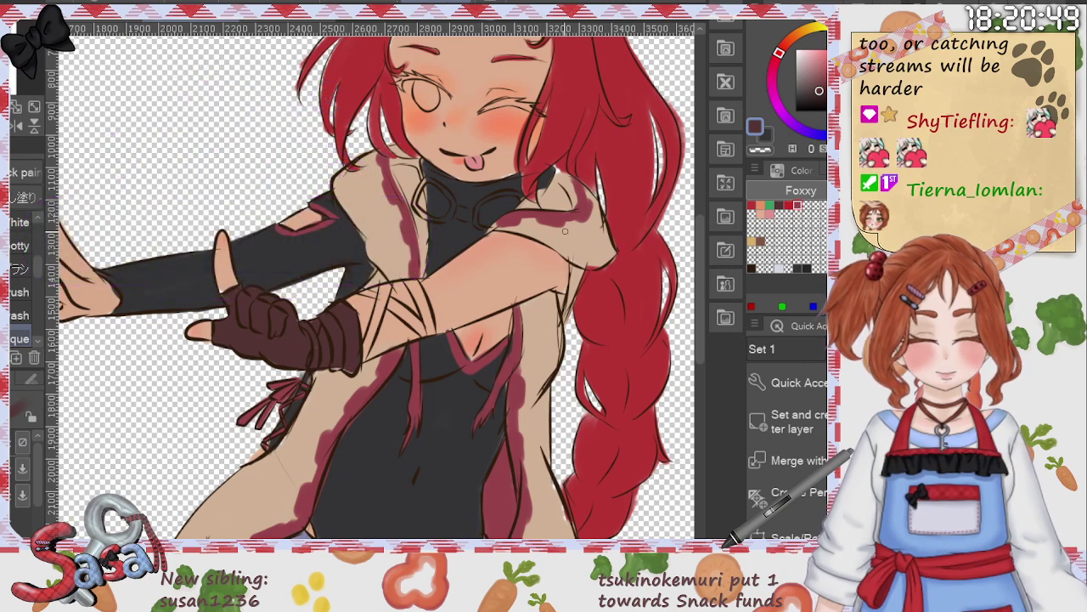
key("e")
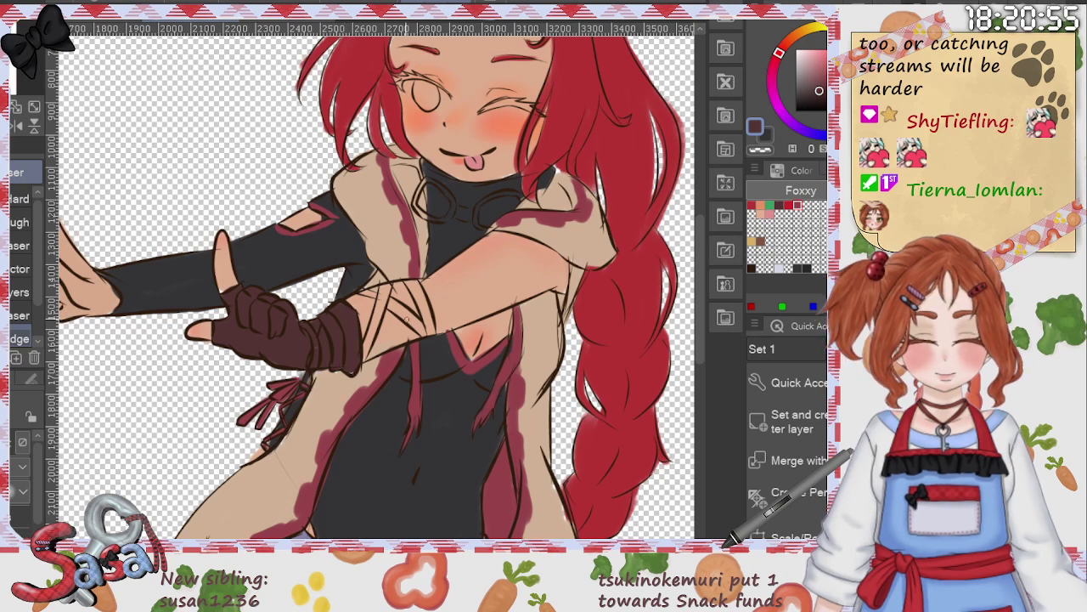
Step: Sample the beige of the jacket below the glove and switch to the pen
key("i")
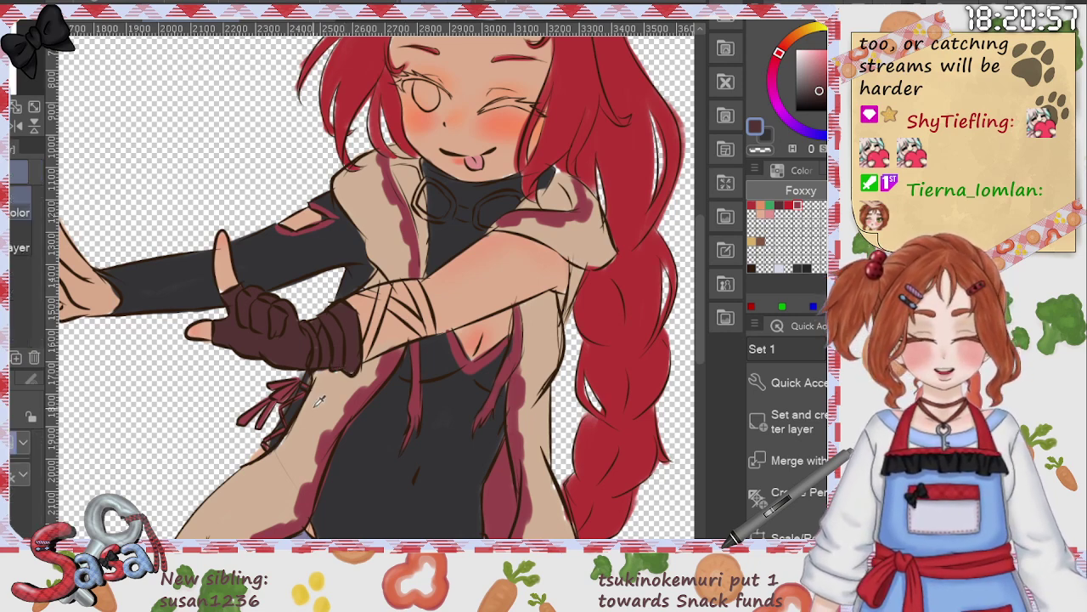
left_click(325, 398)
key("p")
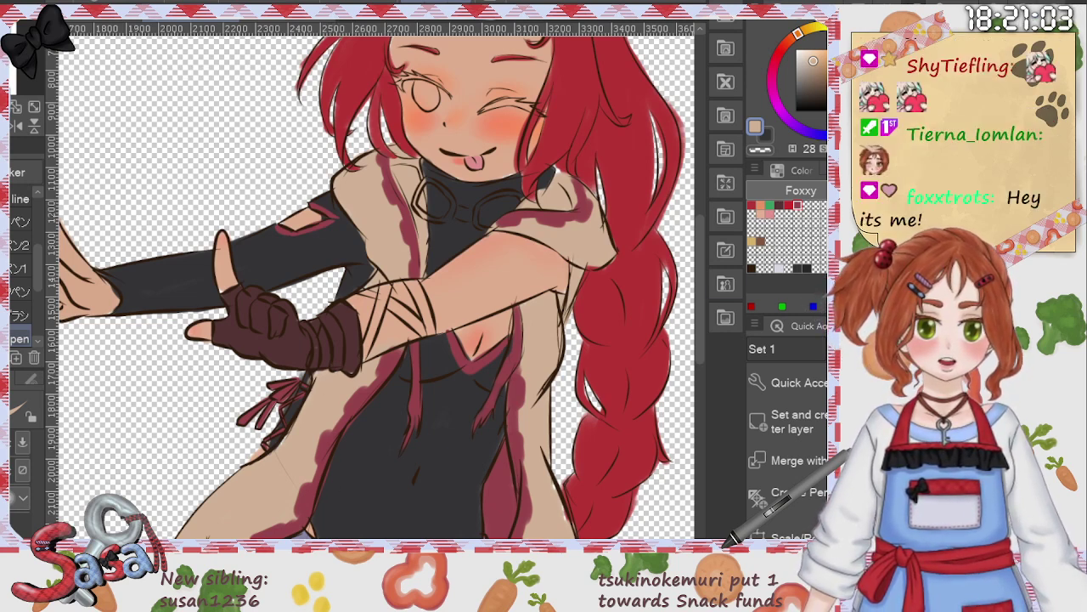
left_click(6, 397)
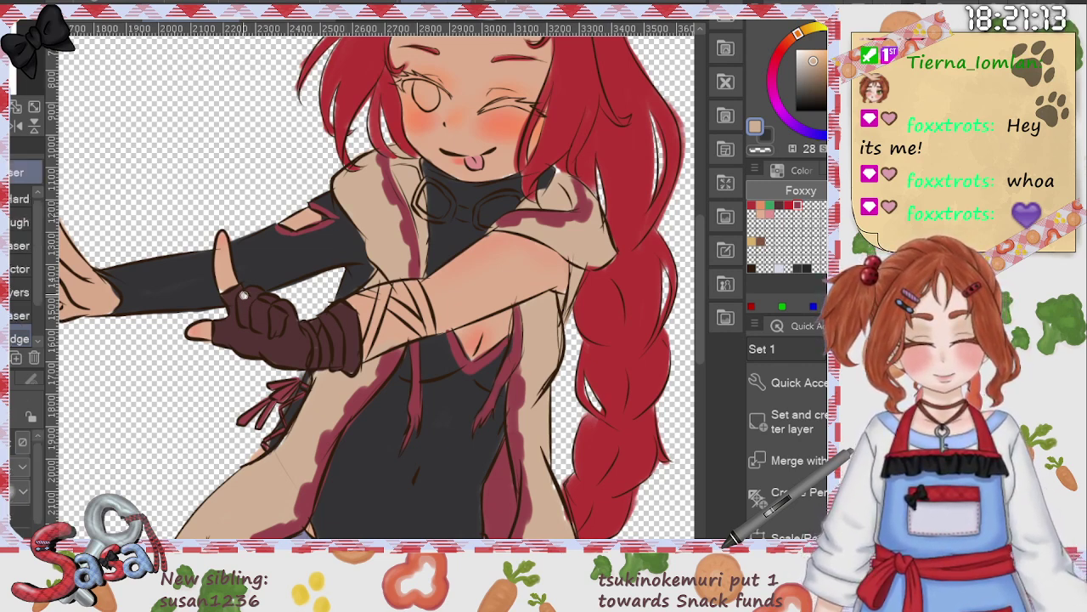
Step: Erase the brown over the curled fingers of the gloved hand and fill them with the sampled skin tone
mouse_move(244, 295)
left_mouse_down()
mouse_move(244, 315)
mouse_move(246, 299)
mouse_move(265, 307)
mouse_move(260, 327)
mouse_move(251, 311)
mouse_move(279, 311)
mouse_move(273, 333)
mouse_move(274, 316)
left_mouse_up()
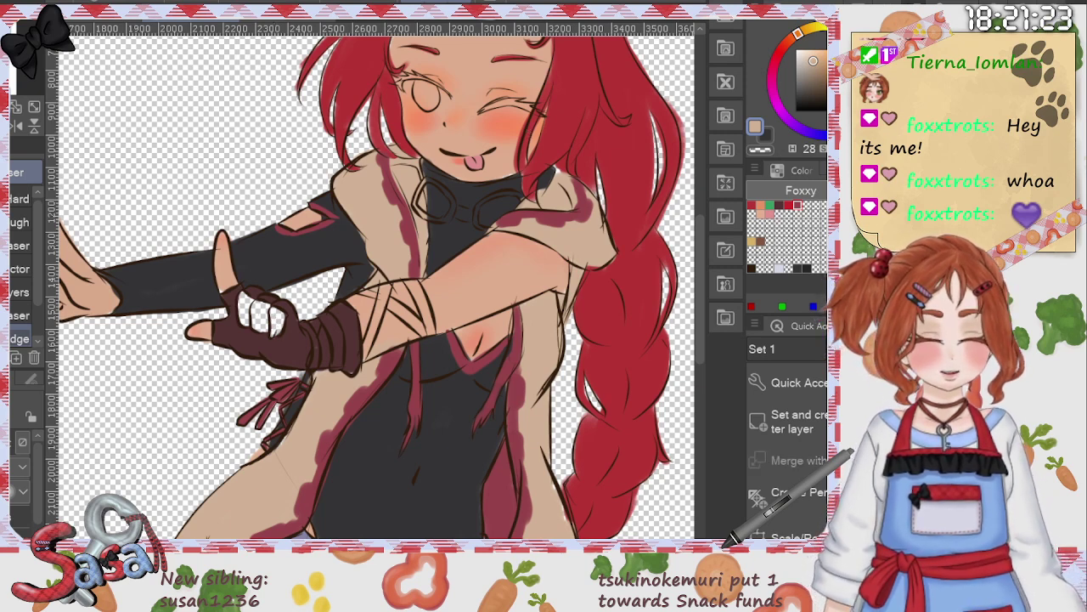
key("i")
left_click(456, 278)
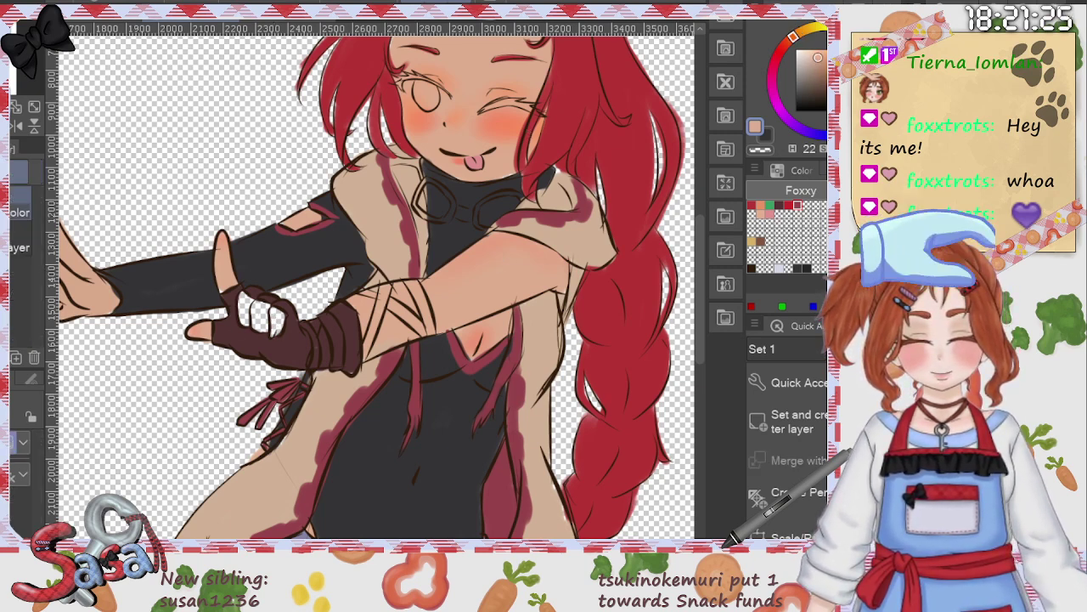
key("b")
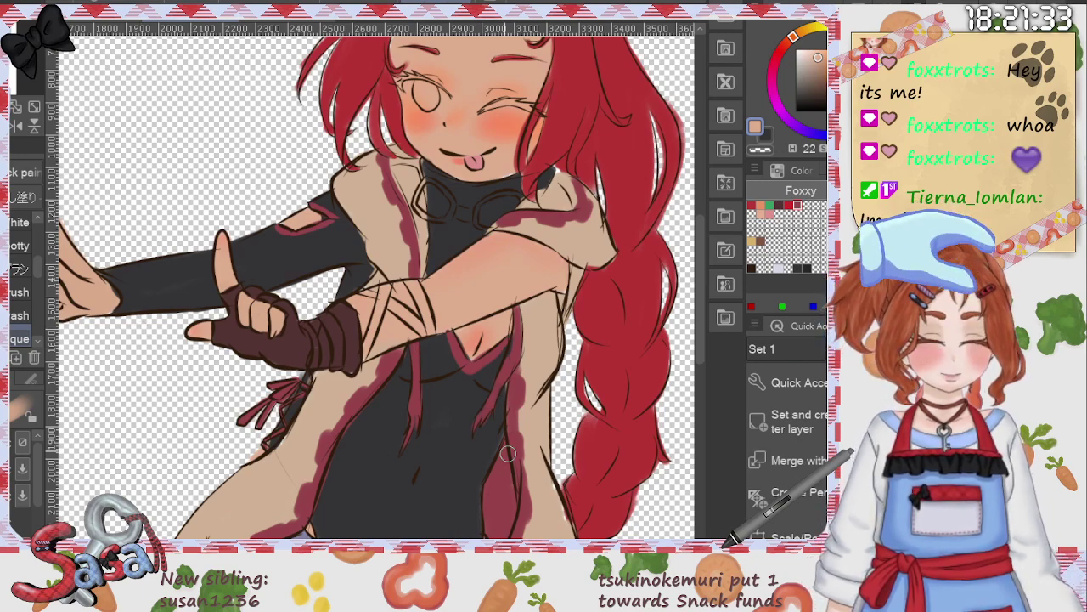
Step: Sample the near-black of the bodysuit and paint the crossed straps on the gloved forearm with it
left_click(416, 475, "alt")
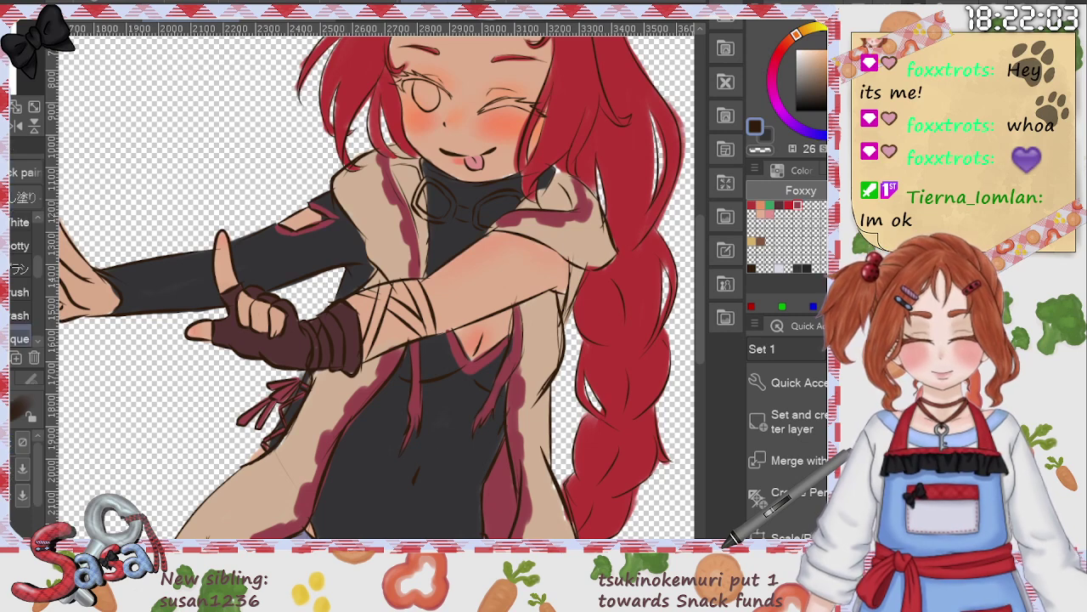
left_click(447, 426, "alt")
key("b")
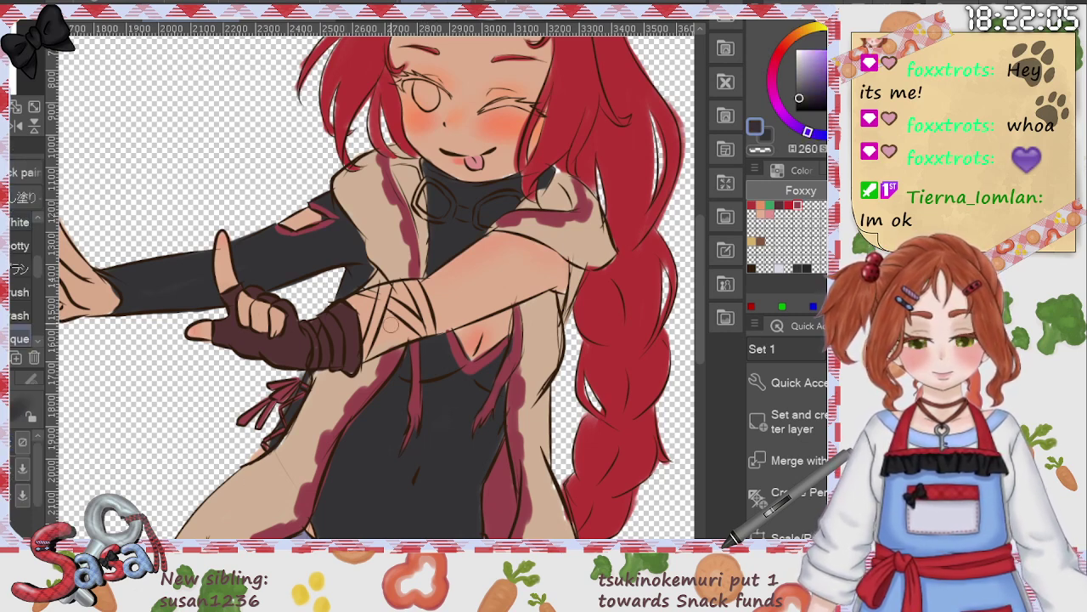
mouse_move(372, 330)
left_mouse_down()
mouse_move(384, 288)
mouse_move(366, 355)
mouse_move(383, 308)
mouse_move(369, 339)
left_mouse_up()
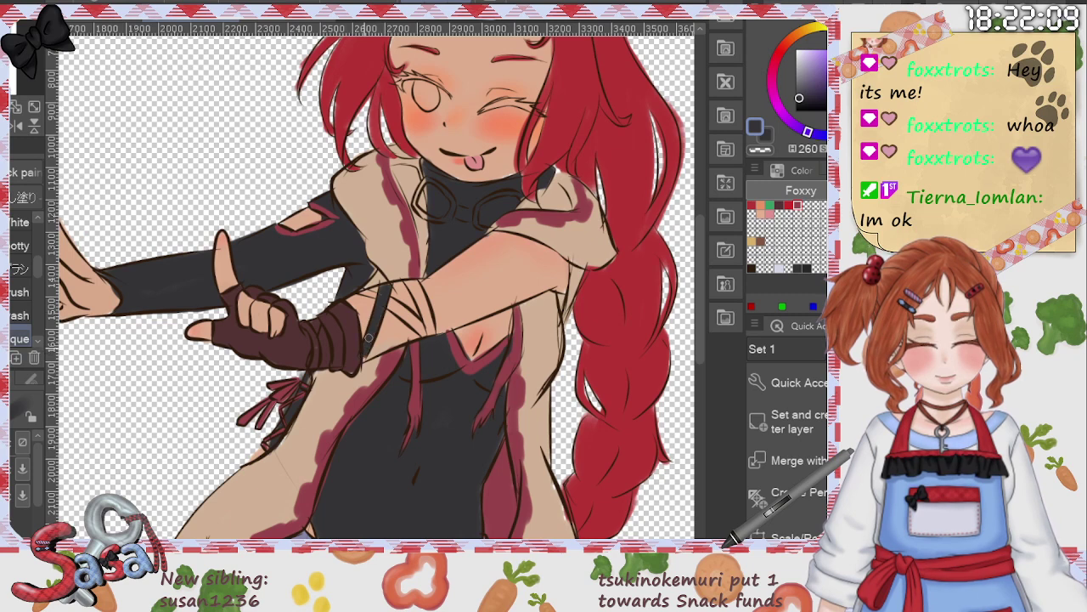
mouse_move(362, 291)
left_mouse_down()
mouse_move(421, 334)
mouse_move(423, 307)
mouse_move(431, 328)
left_mouse_up()
mouse_move(419, 290)
left_mouse_down()
mouse_move(420, 301)
mouse_move(408, 287)
mouse_move(423, 301)
mouse_move(418, 283)
left_mouse_up()
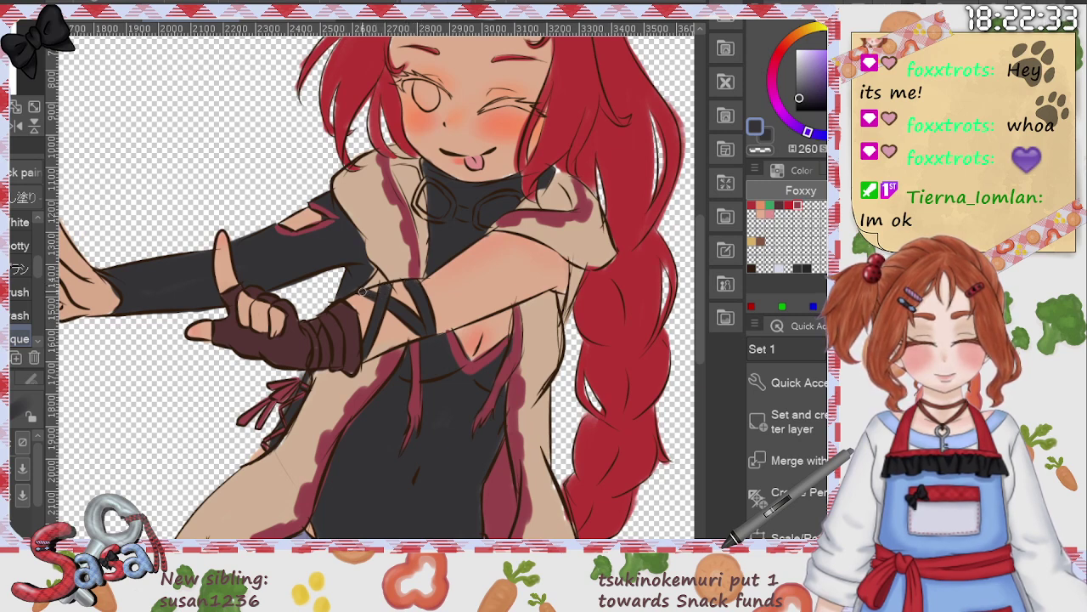
Step: Choose the green swatch from the Foxxy colour set and fill the two hair beads and the open eye's iris
left_click_drag(700, 309, 700, 332)
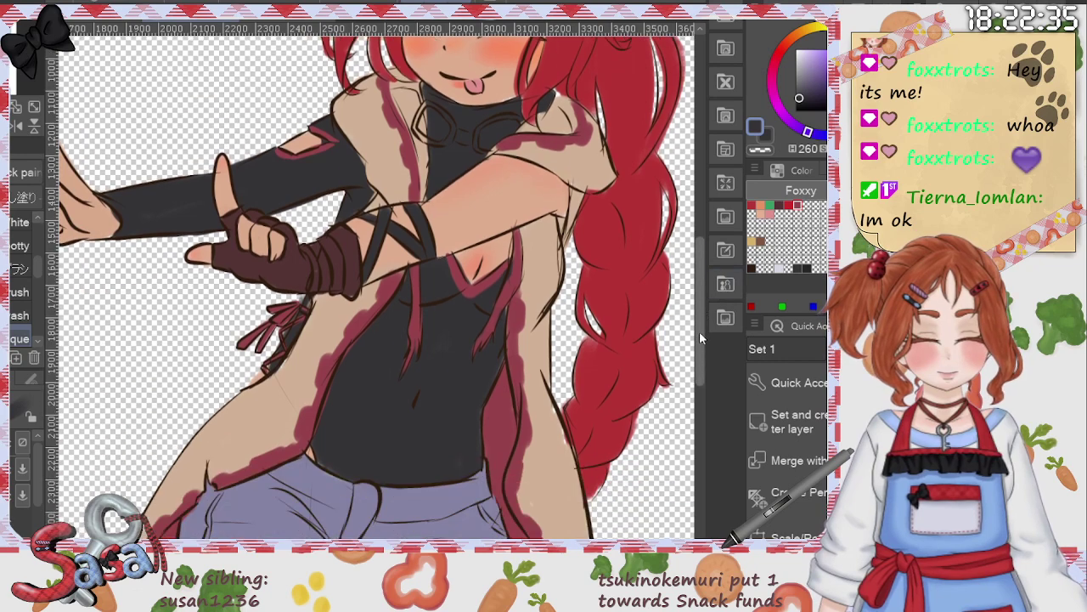
scroll(701, 334, "down", 3)
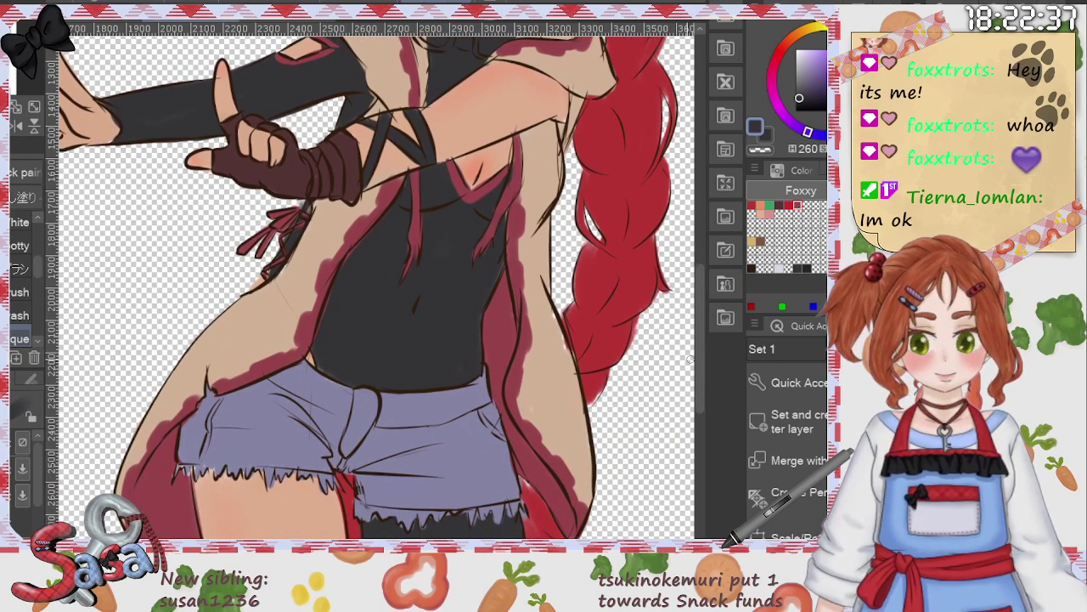
key("ctrl+0")
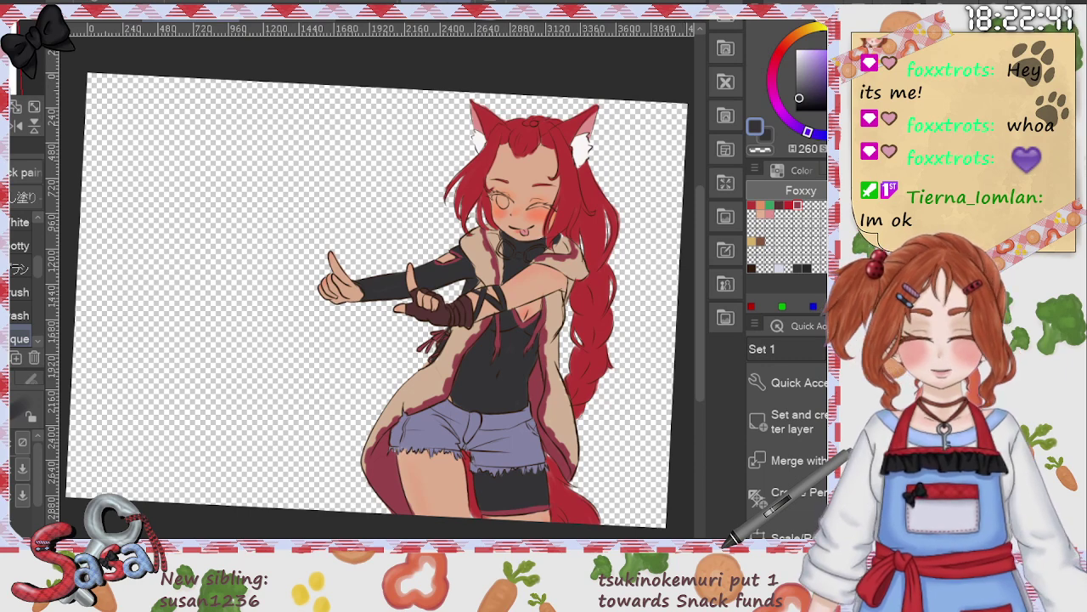
left_click(770, 205)
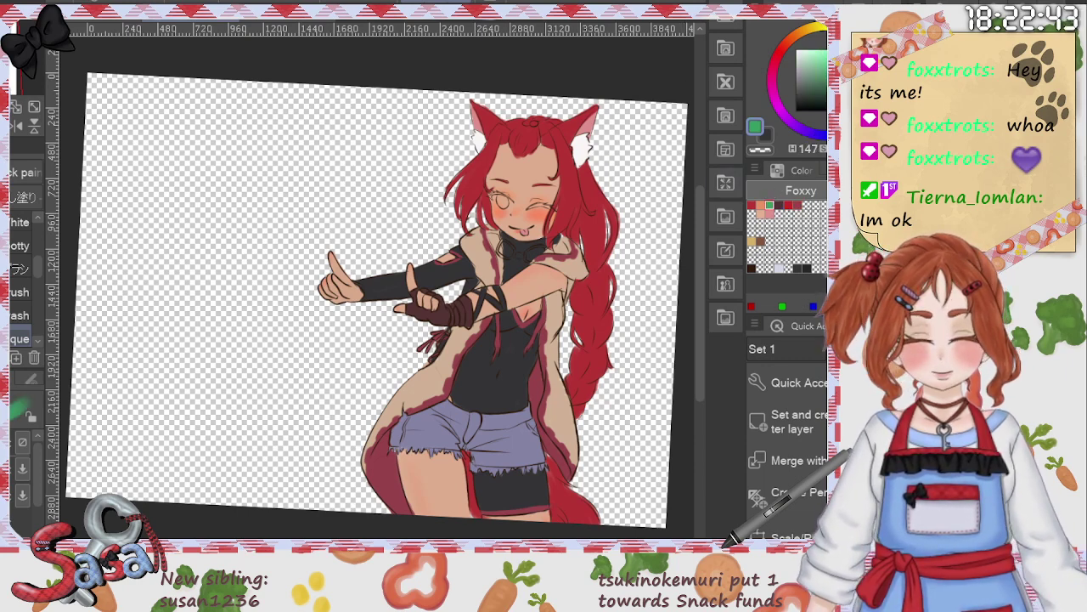
scroll(483, 165, "up", 4)
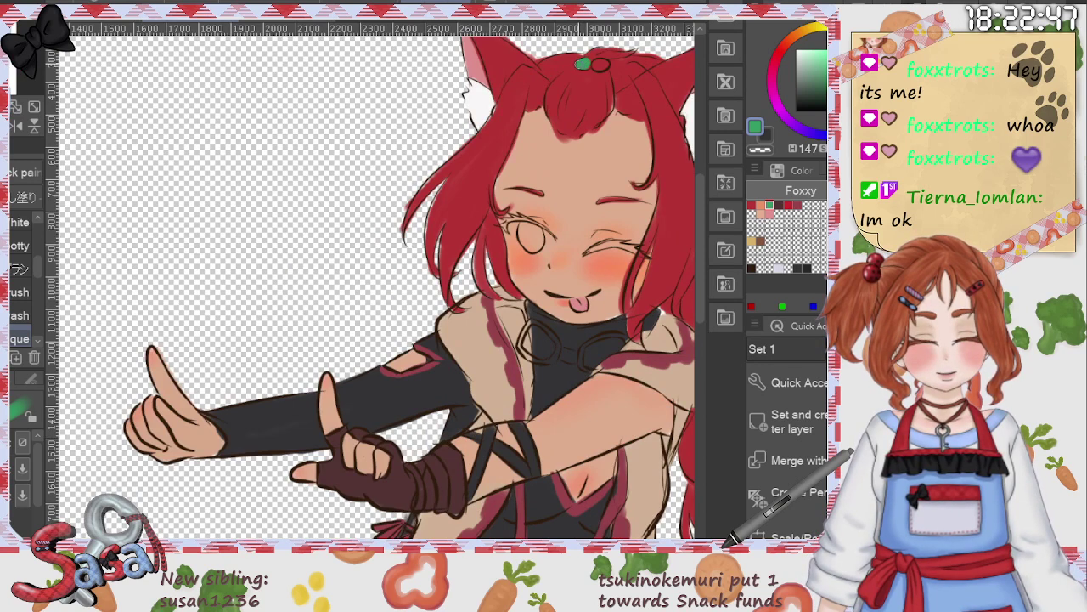
mouse_move(522, 231)
left_mouse_down()
mouse_move(529, 242)
mouse_move(535, 235)
left_mouse_up()
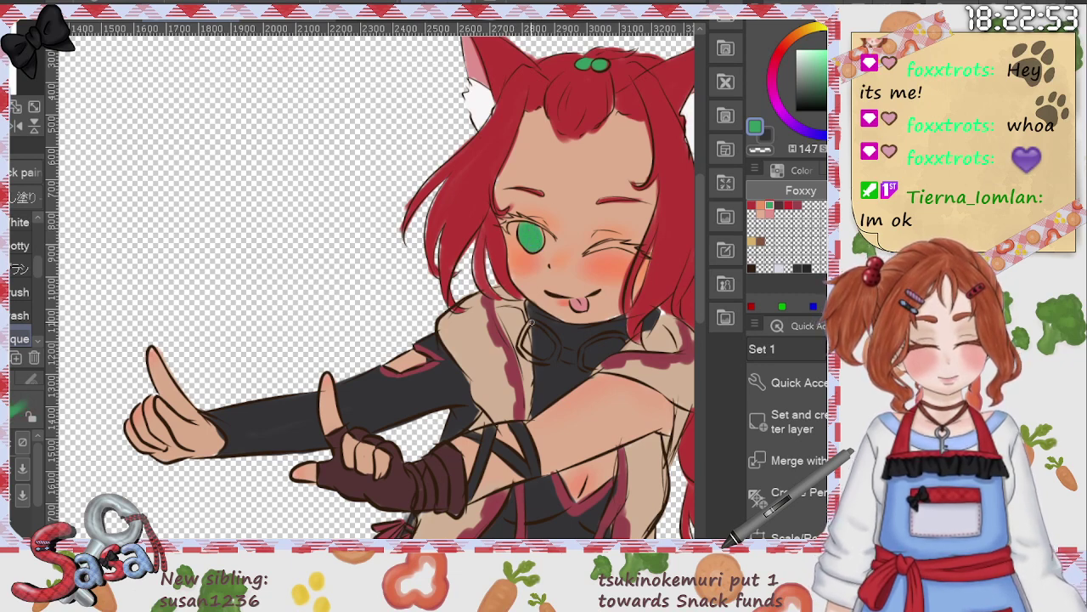
Step: Paint the rims of both goggle lenses at the neck green, undoing and redrawing the first strokes
left_click_drag(530, 322, 520, 342)
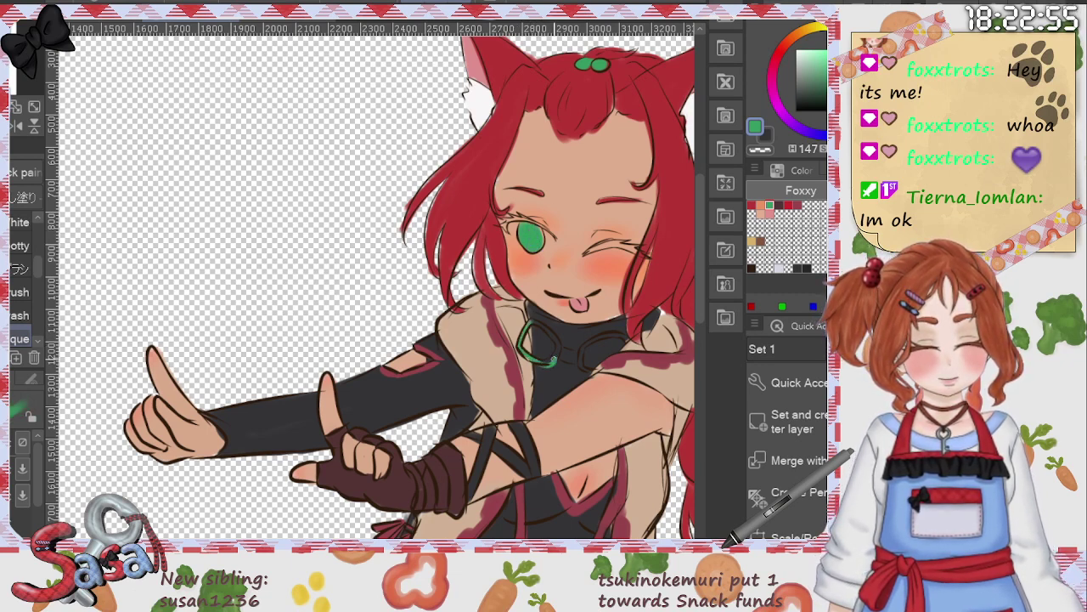
key("ctrl+z")
mouse_move(530, 323)
left_mouse_down()
mouse_move(545, 363)
mouse_move(558, 347)
mouse_move(554, 357)
mouse_move(533, 322)
left_mouse_up()
key("ctrl+z")
key("ctrl+z")
key("ctrl+z")
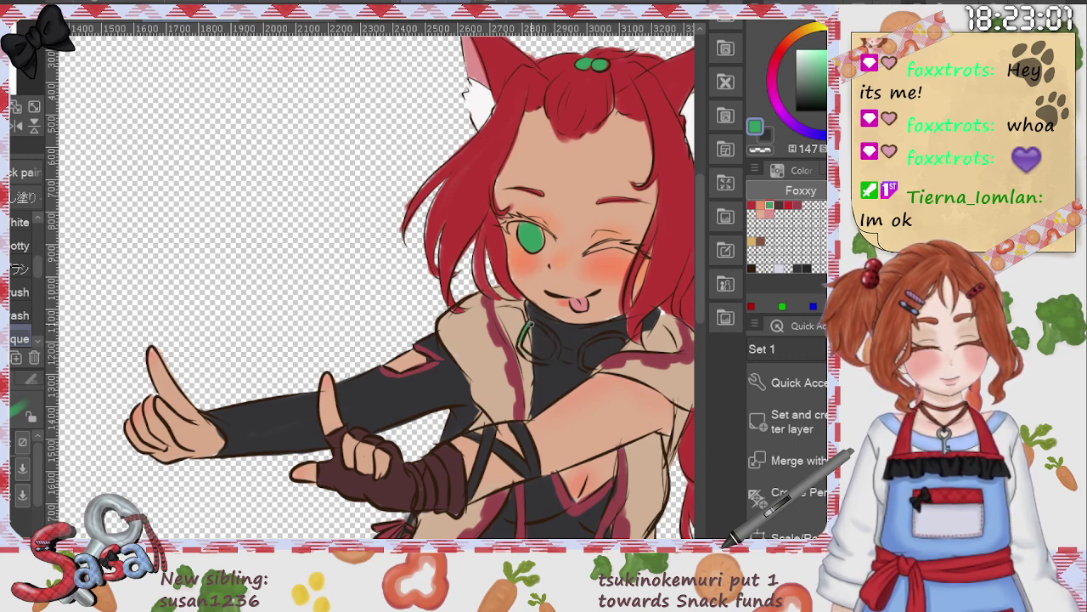
mouse_move(557, 342)
left_mouse_down()
mouse_move(556, 361)
mouse_move(525, 351)
mouse_move(595, 371)
mouse_move(582, 355)
mouse_move(625, 338)
left_mouse_up()
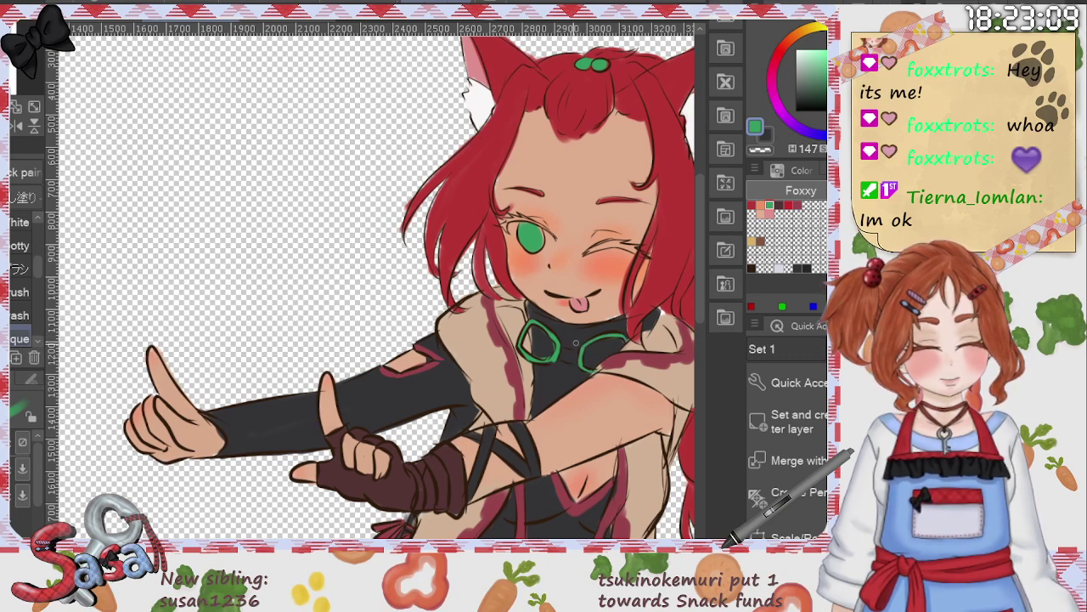
Step: Sample the purple at the thigh straps of the full-body reference drawing and return to the fox girl canvas with the brush
left_click(289, 17)
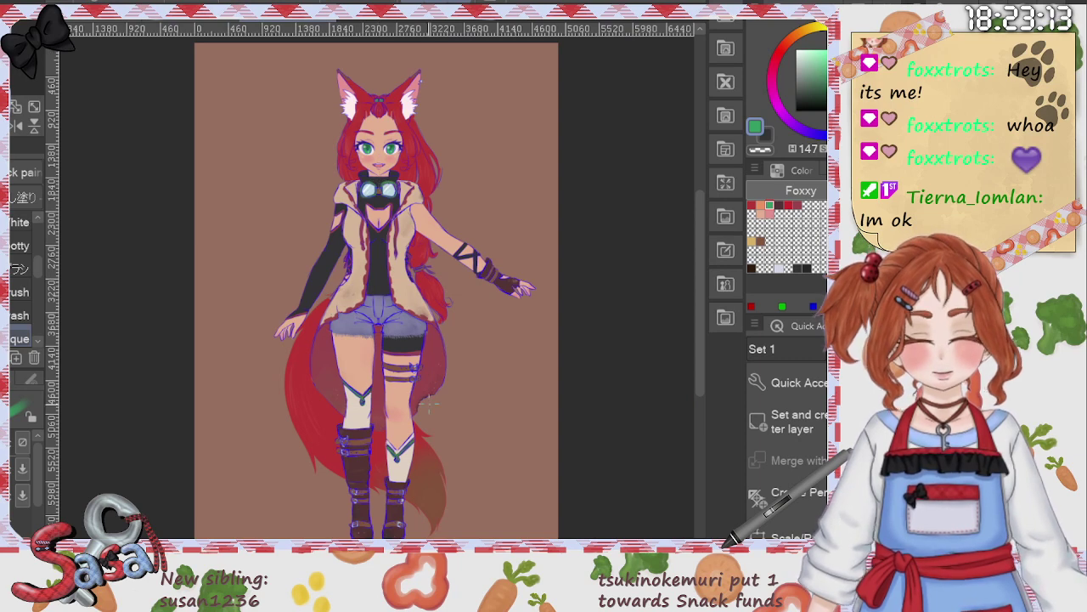
key("i")
left_click(394, 370)
left_click(393, 367)
left_click(204, 3)
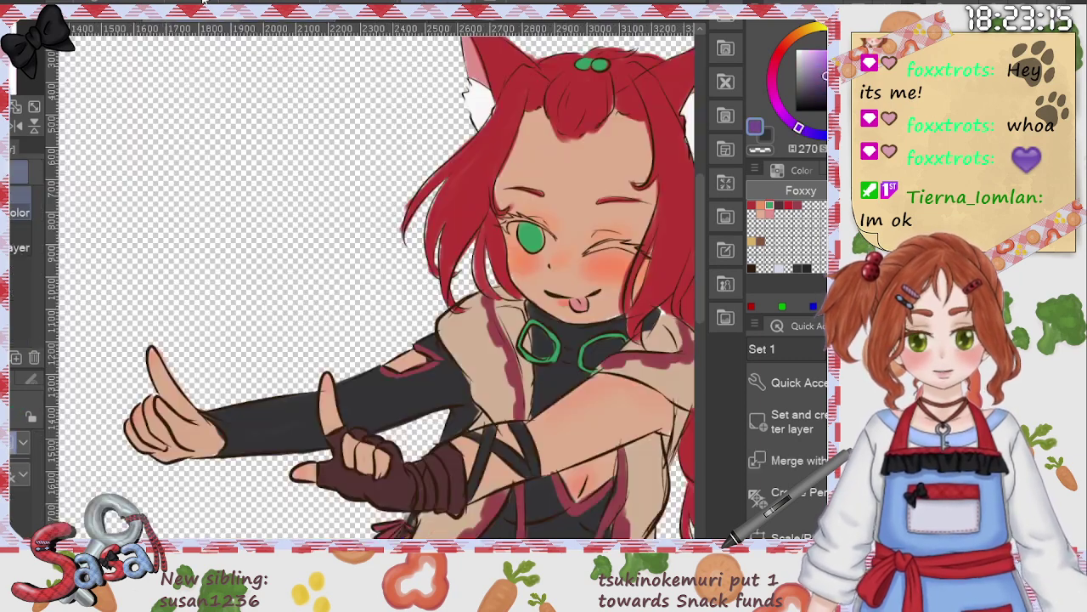
key("b")
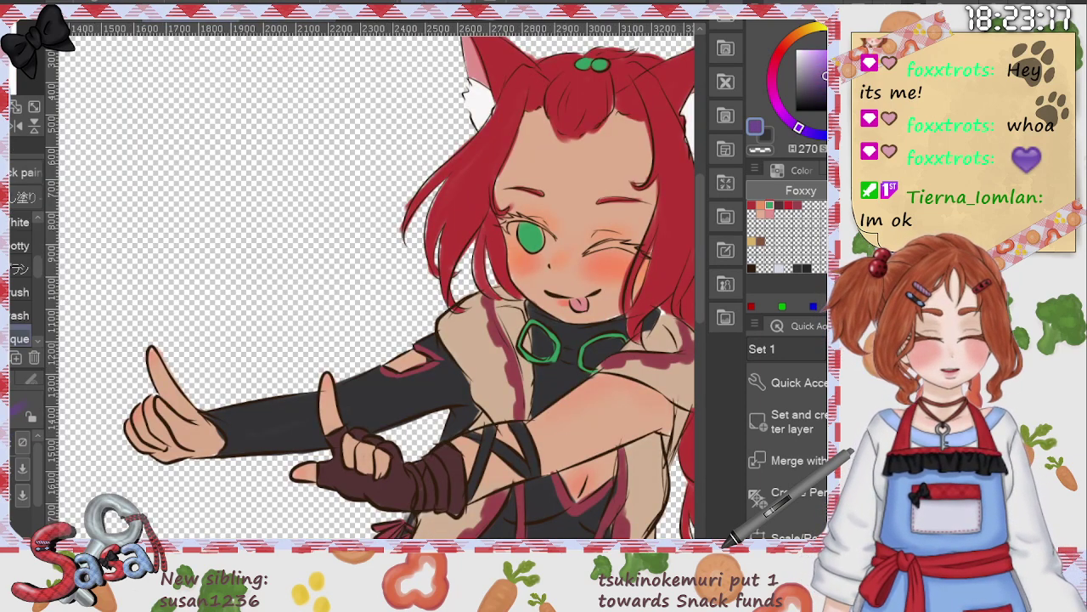
Step: Sample the brown of the thigh straps in the full-body reference drawing and paint the bridge between the two goggle lenses with it
key("ctrl+z")
key("ctrl+y")
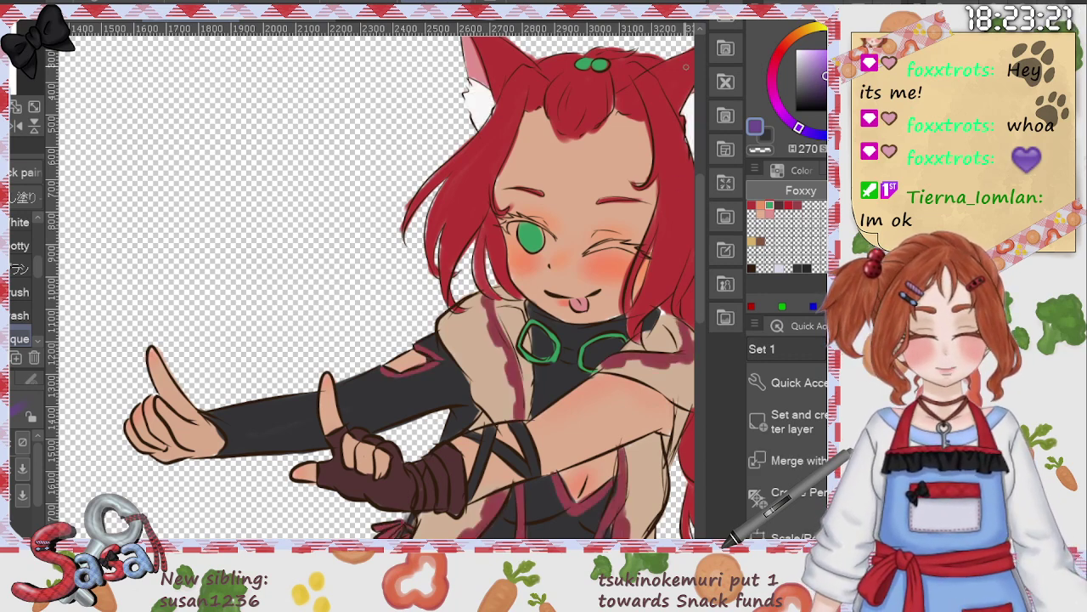
left_click(274, 17)
scroll(399, 396, "up", 5)
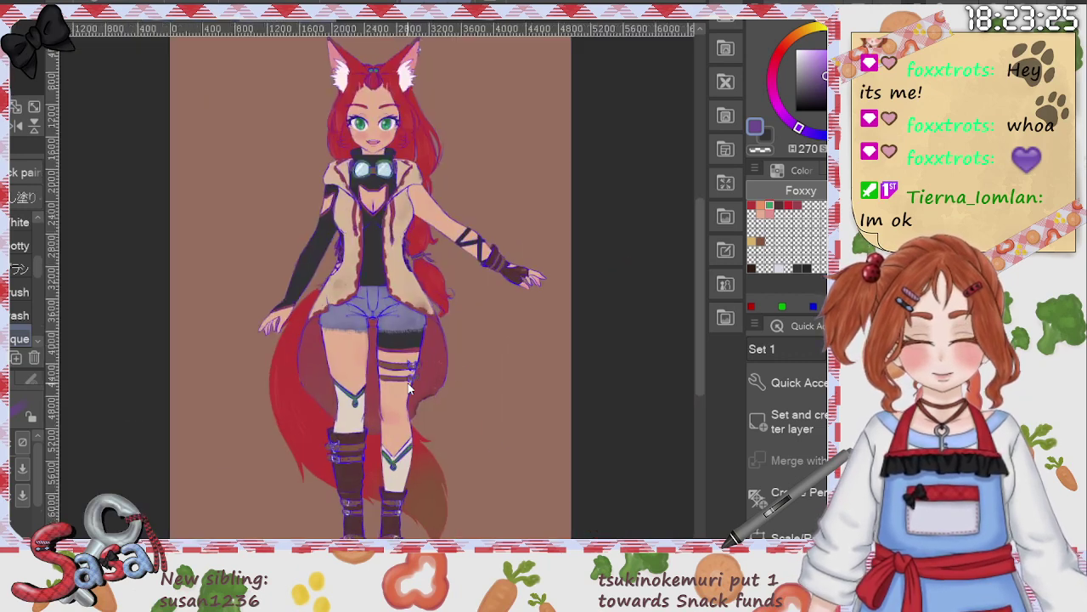
key("alt")
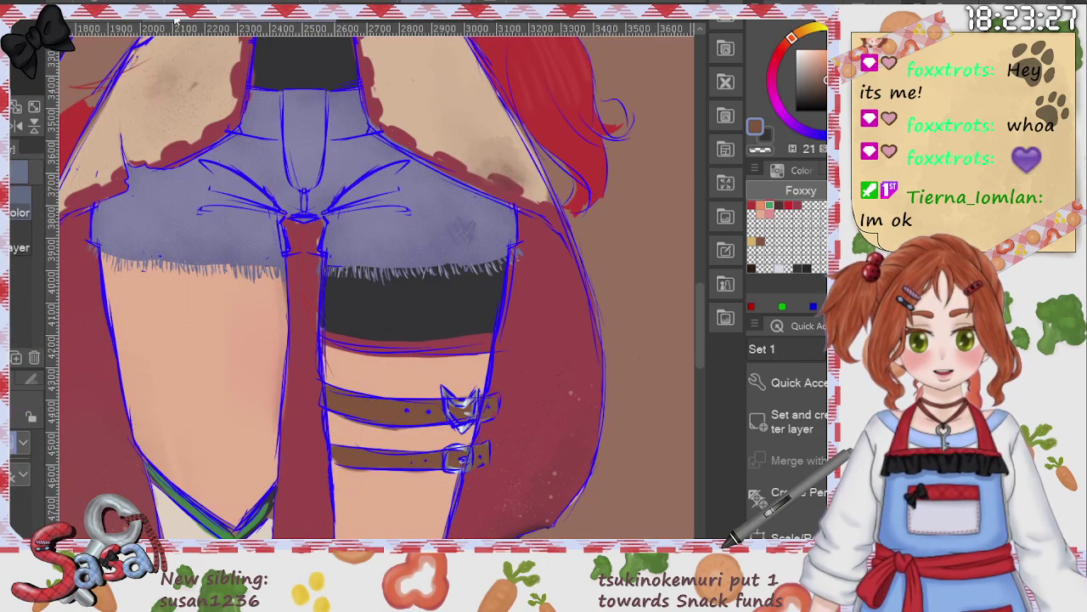
left_click(178, 23)
key("b")
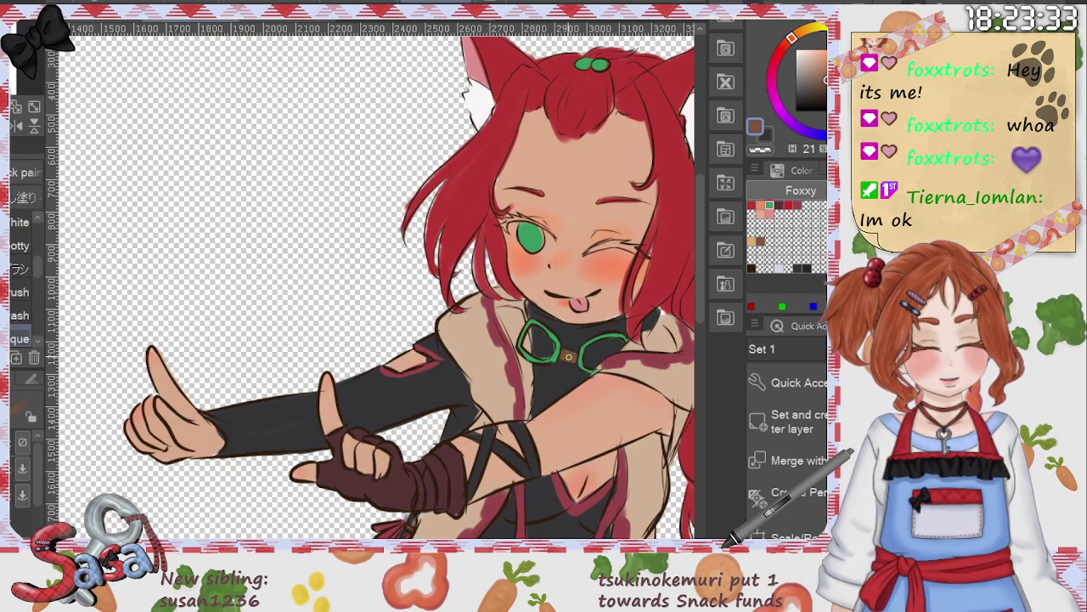
Step: Paint brown bands across the wrist part of the fingerless glove
left_click_drag(701, 268, 704, 351)
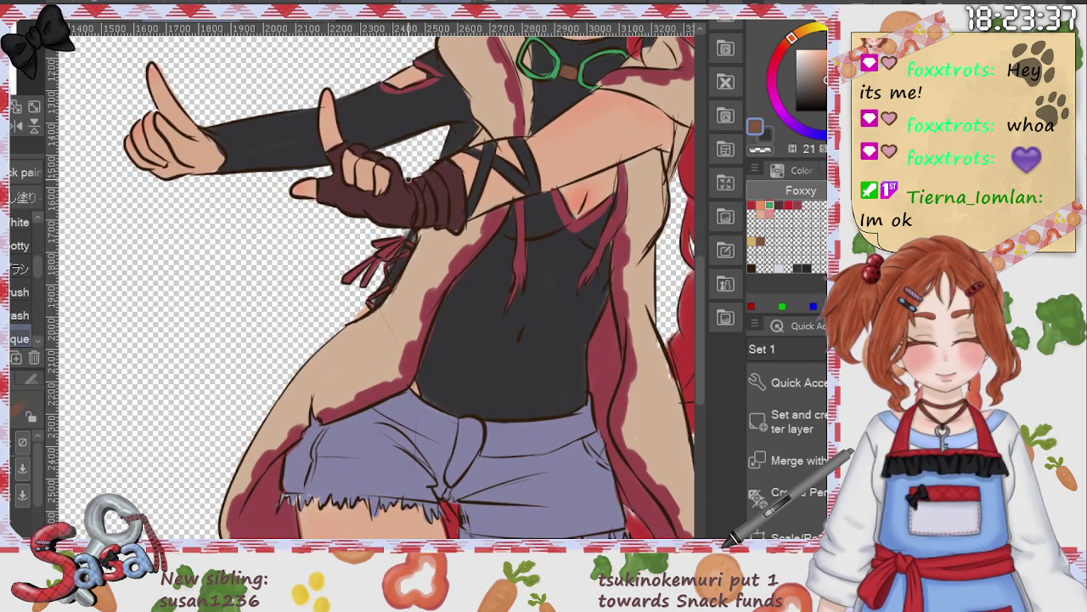
left_click_drag(408, 178, 418, 226)
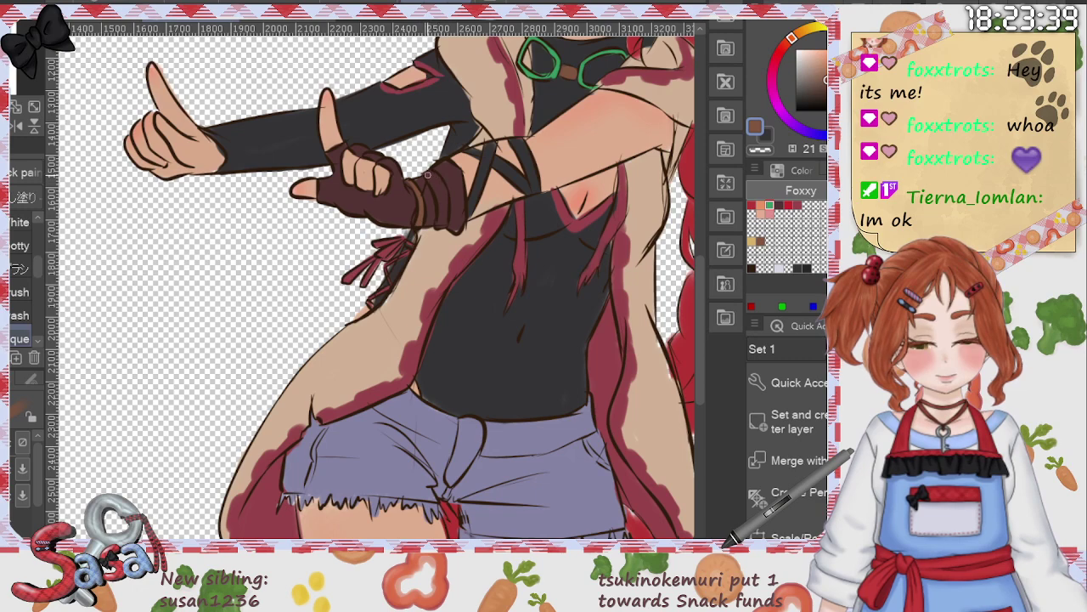
left_click_drag(427, 174, 440, 218)
left_click_drag(439, 180, 443, 218)
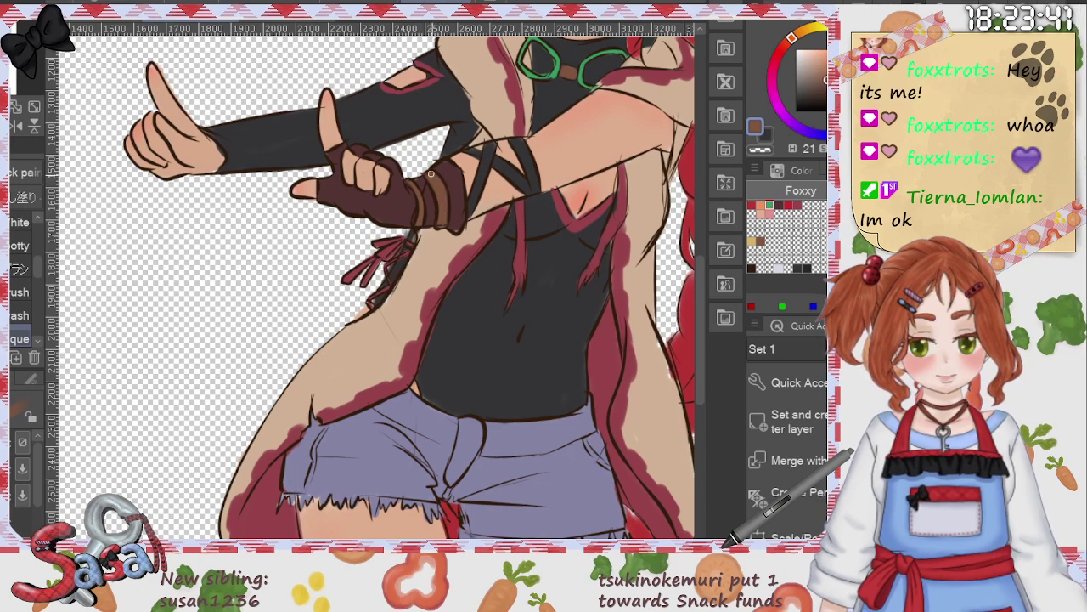
Step: Choose the near-black swatch from the Foxxy colour set and paint the lashes of the winking eye and the open eye
key("ctrl+0")
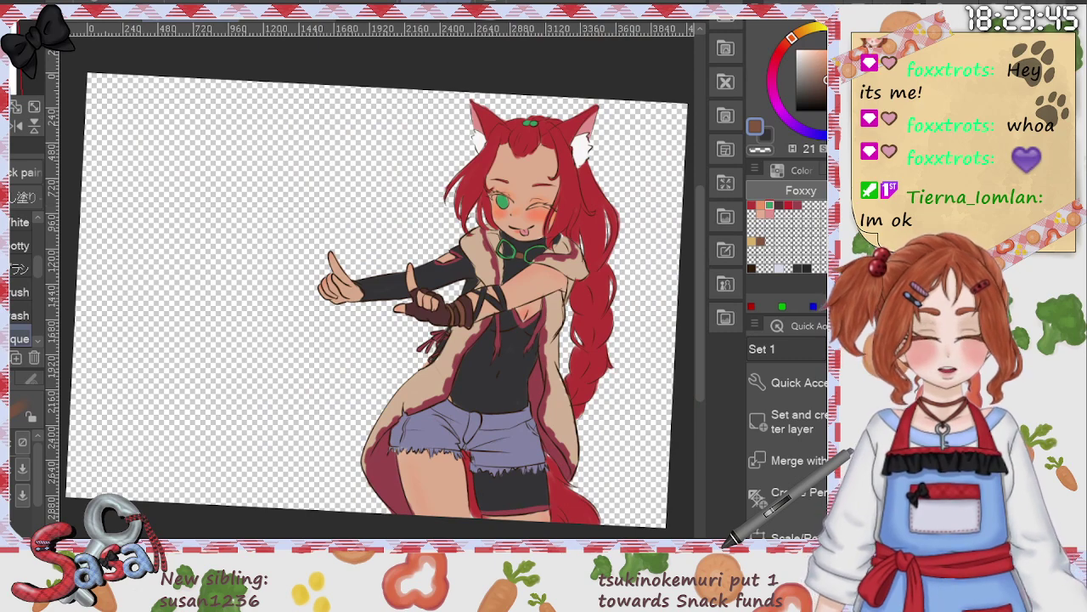
left_click(797, 270)
scroll(548, 221, "up", 5)
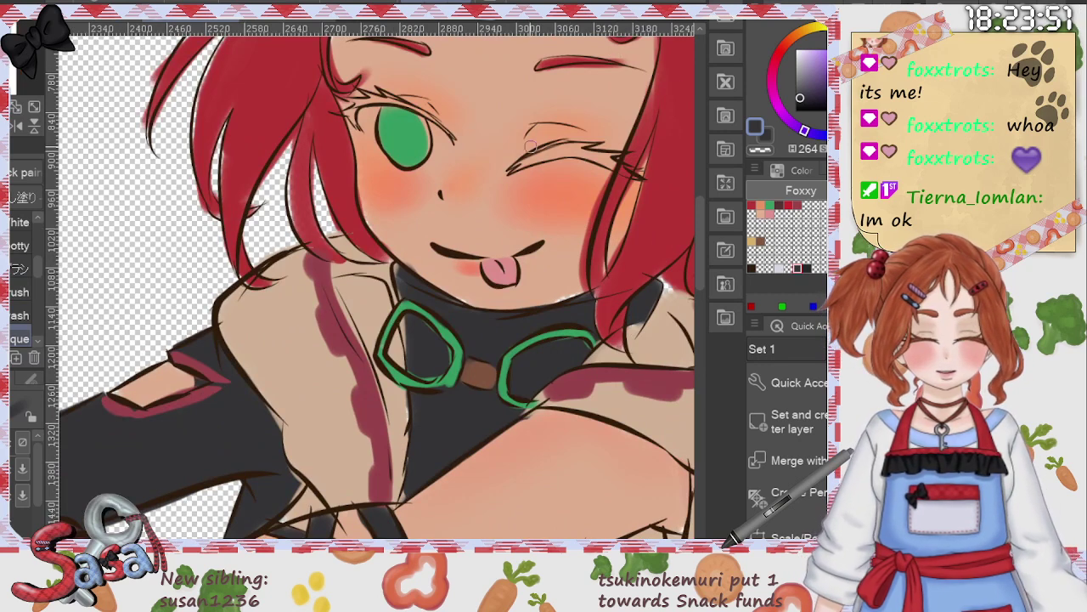
mouse_move(514, 167)
left_mouse_down()
mouse_move(571, 146)
mouse_move(589, 145)
mouse_move(549, 157)
mouse_move(616, 165)
left_mouse_up()
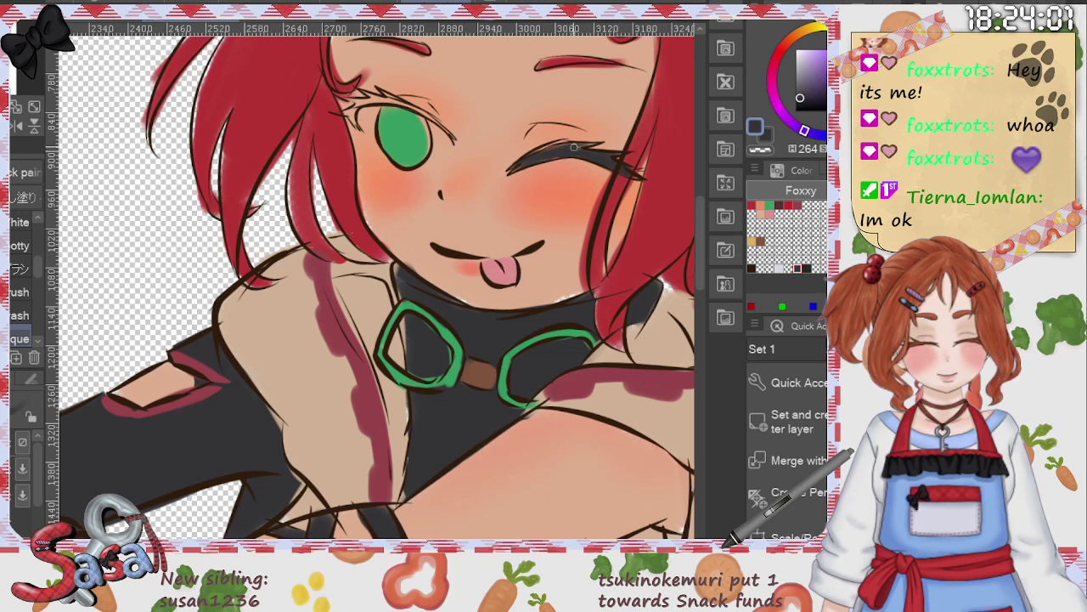
left_click_drag(574, 147, 590, 145)
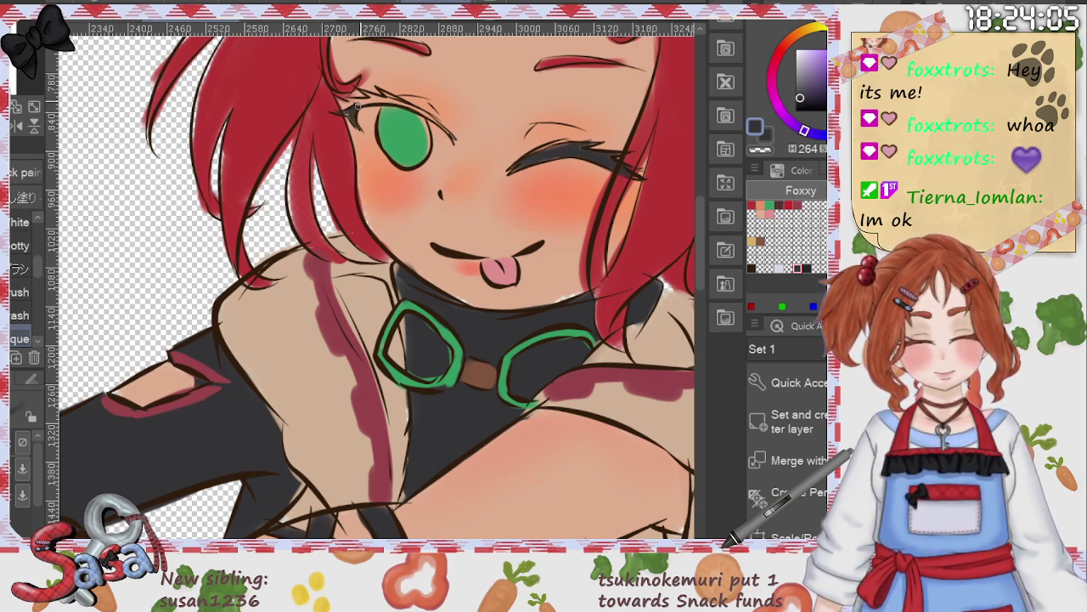
mouse_move(357, 109)
left_mouse_down()
mouse_move(392, 102)
mouse_move(383, 89)
mouse_move(387, 105)
mouse_move(364, 99)
mouse_move(402, 104)
mouse_move(388, 95)
mouse_move(454, 140)
left_mouse_up()
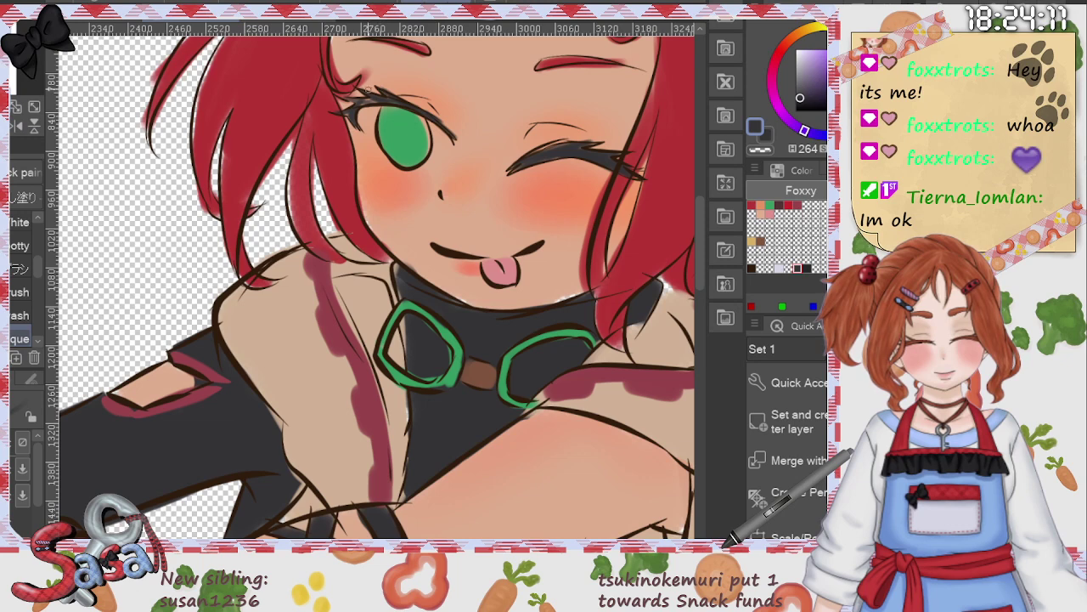
left_click_drag(343, 112, 377, 100)
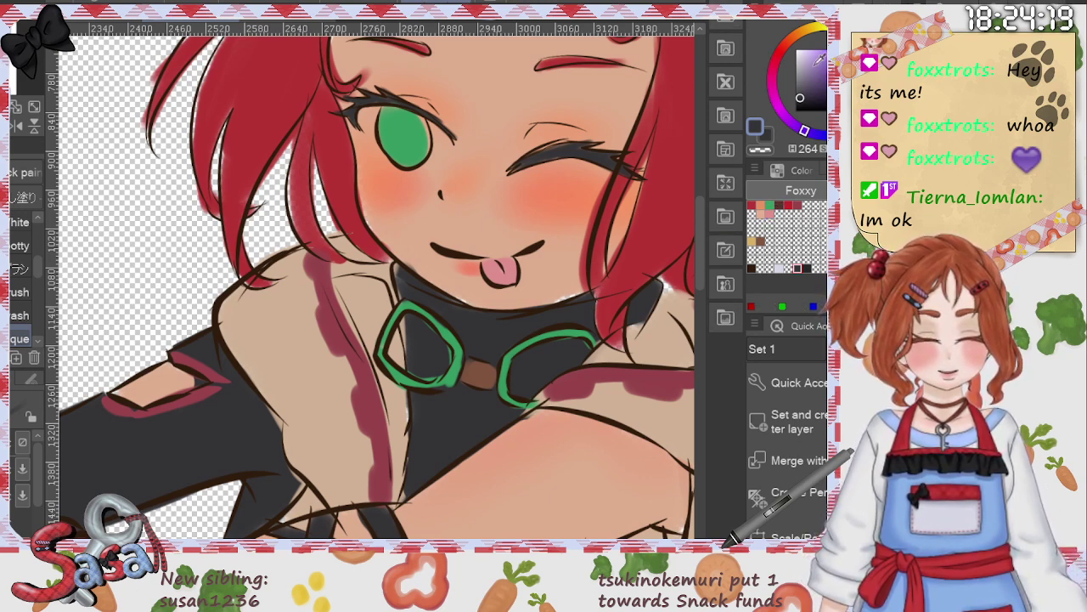
Step: Detail the open eye with a dark green pupil and upper iris shadow, a bright green lower highlight and a white eyeball
left_click(770, 205)
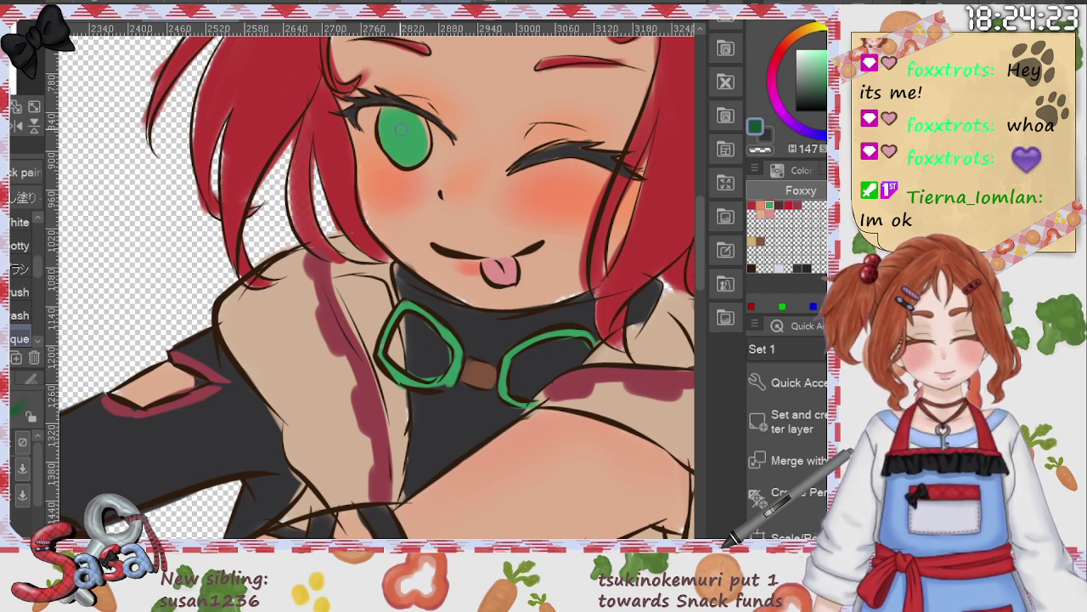
mouse_move(396, 122)
left_mouse_down()
mouse_move(423, 129)
mouse_move(385, 118)
mouse_move(425, 125)
mouse_move(411, 116)
mouse_move(425, 133)
mouse_move(385, 121)
left_mouse_up()
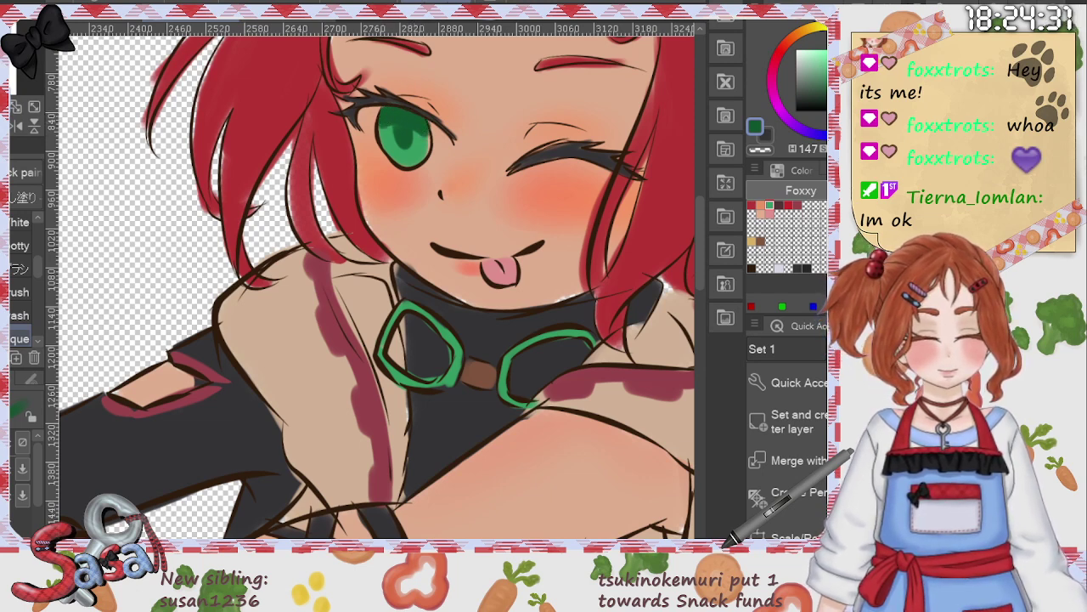
left_click(839, 52)
left_click_drag(398, 158, 405, 153)
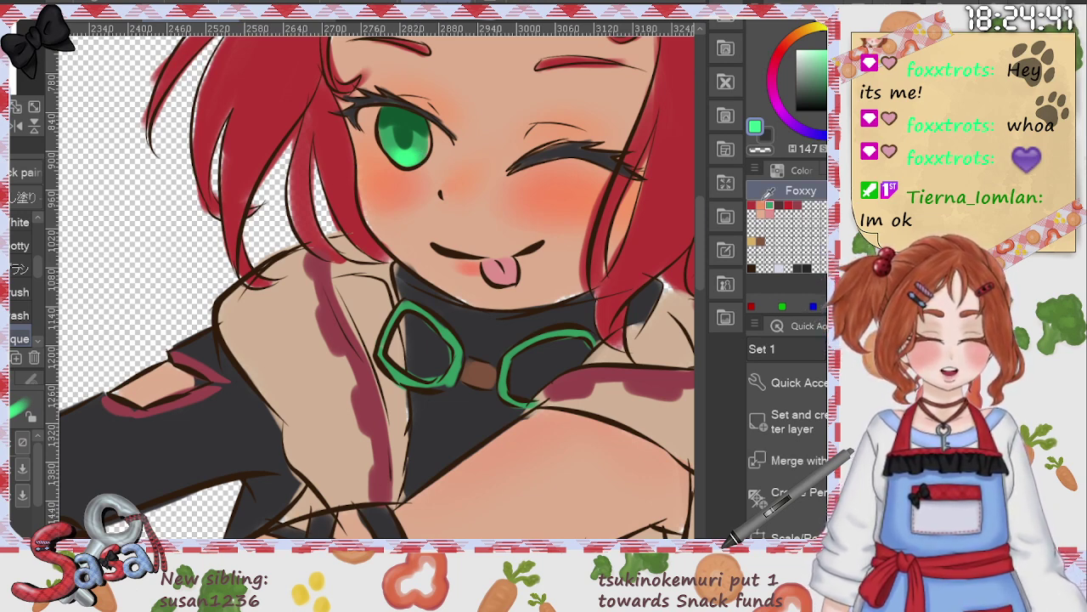
left_click_drag(811, 51, 801, 42)
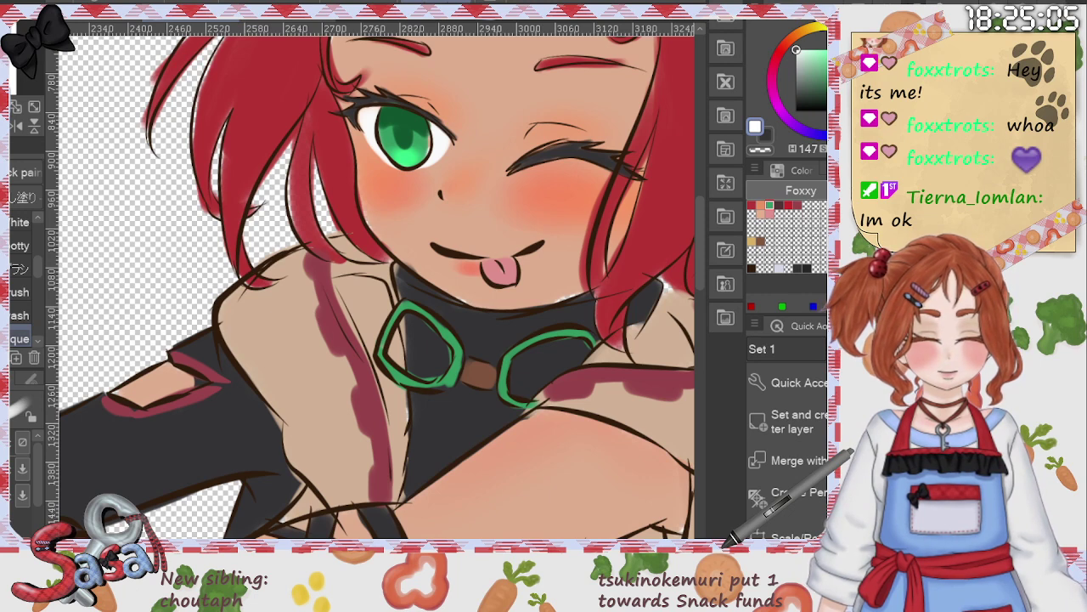
Step: Fill both goggle lenses with pale cyan and erase the stray line inside the lens nearer the extended arm
left_click(810, 48)
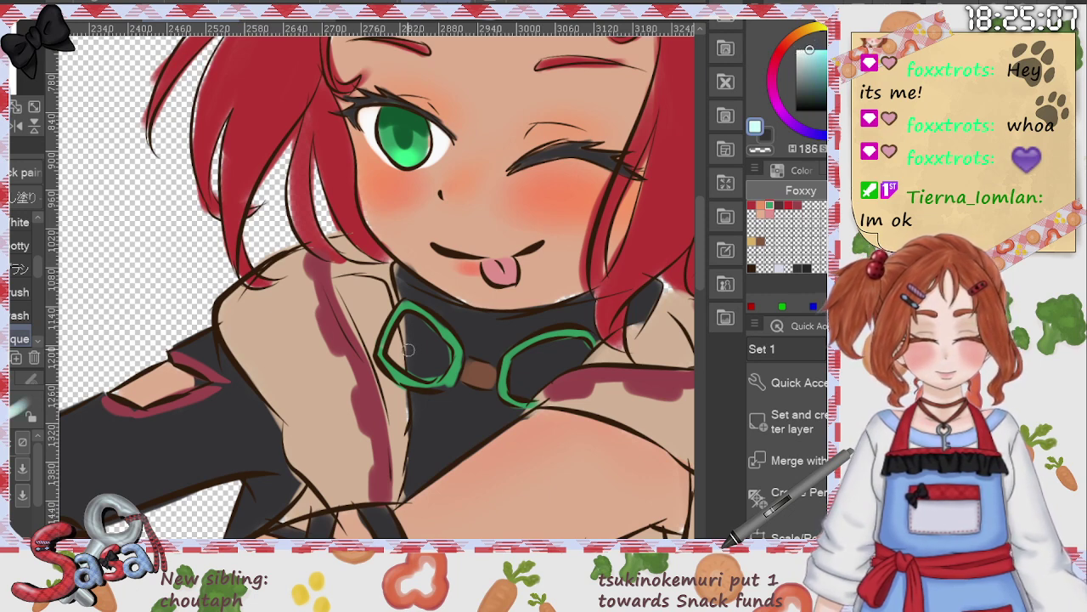
mouse_move(398, 357)
left_mouse_down()
mouse_move(410, 320)
mouse_move(440, 349)
mouse_move(438, 372)
mouse_move(398, 357)
mouse_move(428, 356)
left_mouse_up()
mouse_move(522, 355)
left_mouse_down()
mouse_move(519, 390)
mouse_move(528, 391)
mouse_move(580, 351)
mouse_move(526, 359)
mouse_move(555, 352)
mouse_move(534, 375)
left_mouse_up()
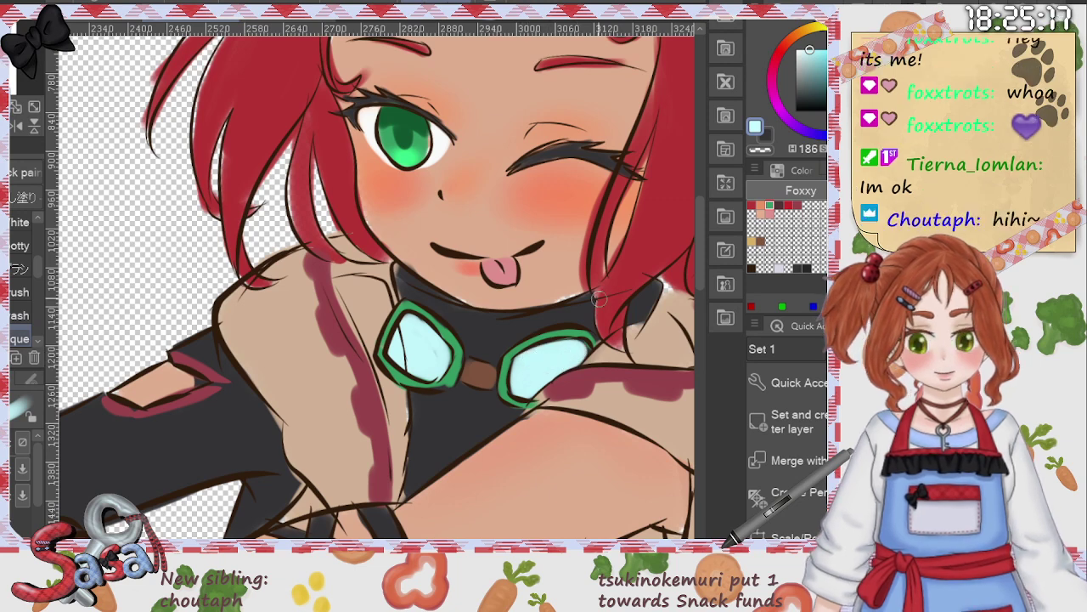
key("e")
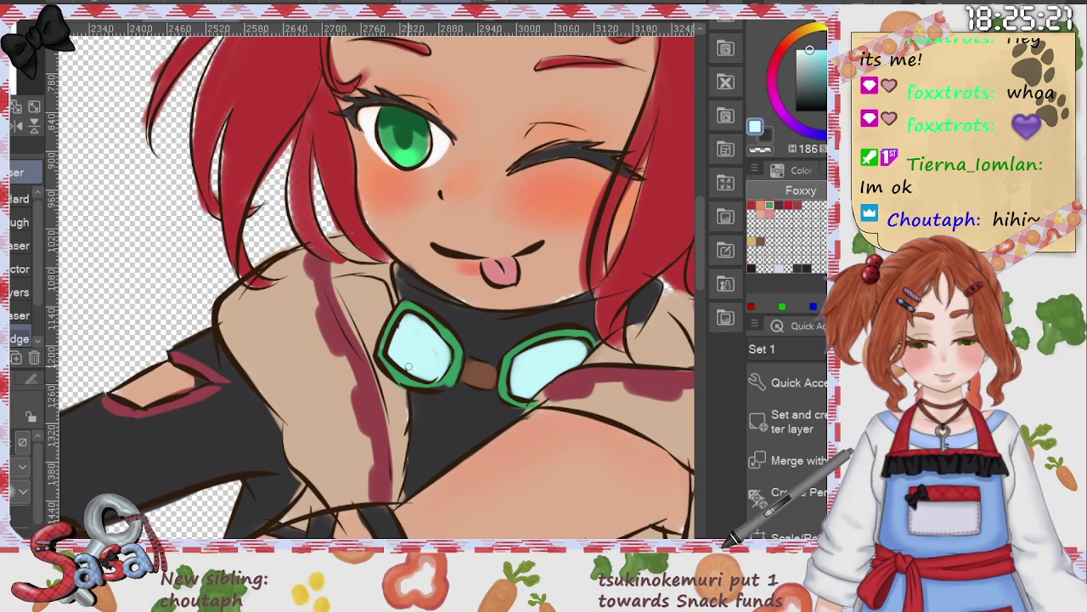
Step: Pick the light skin-tone swatch and brush first shadows along the dark thigh band, coat lining and coat side, redrawing the first stroke once
key("ctrl+0")
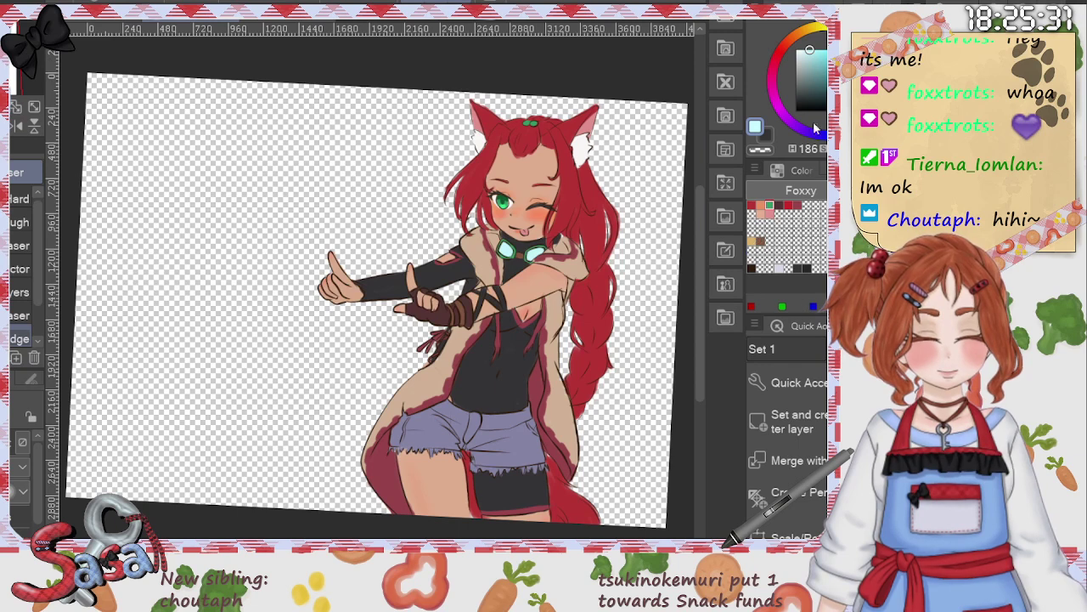
left_click(769, 218)
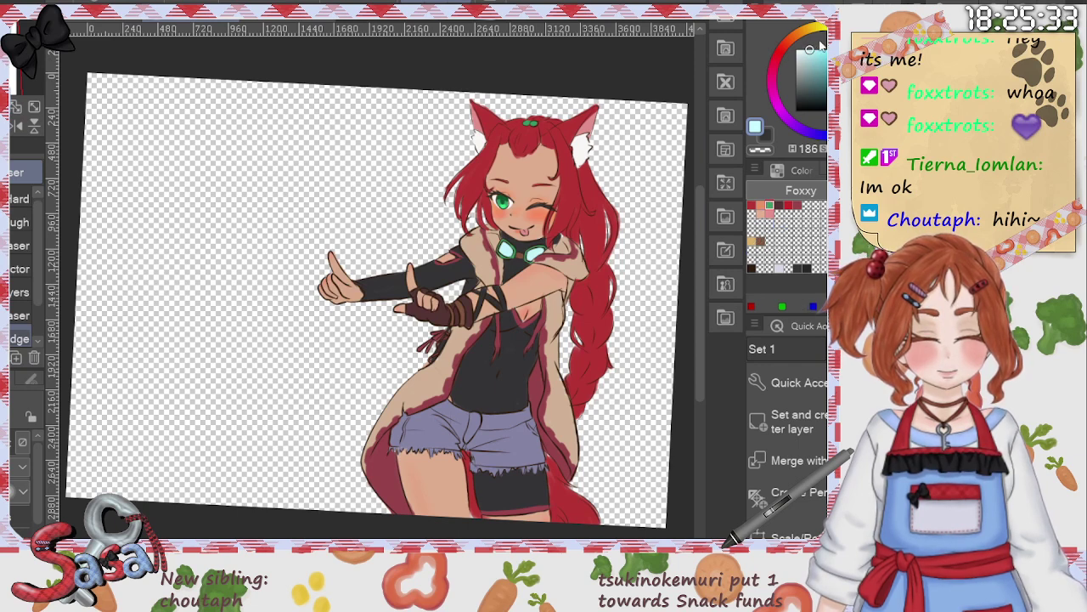
left_click(760, 214)
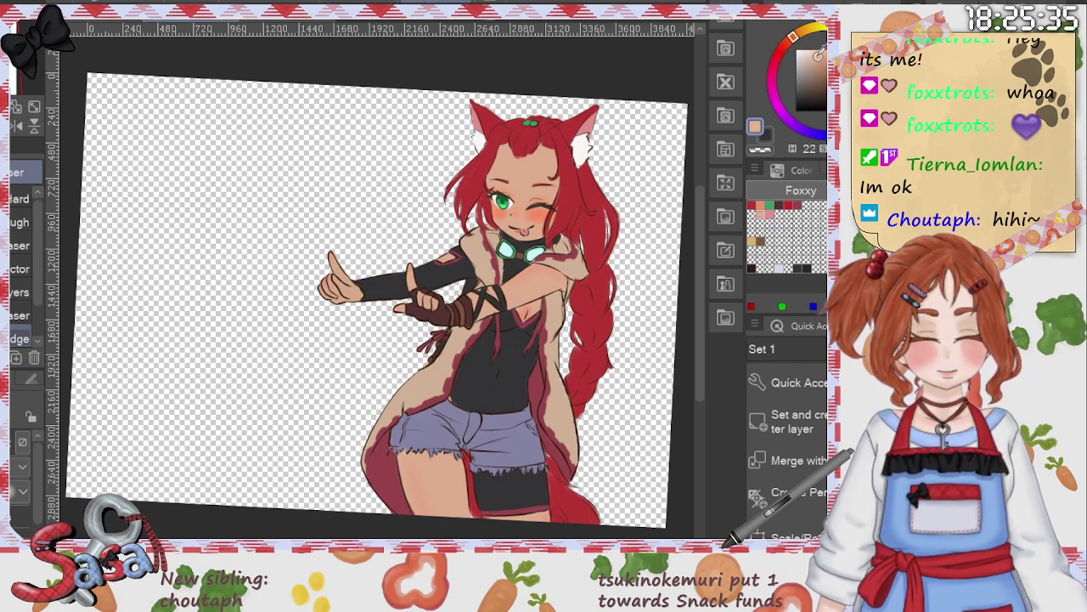
key("b")
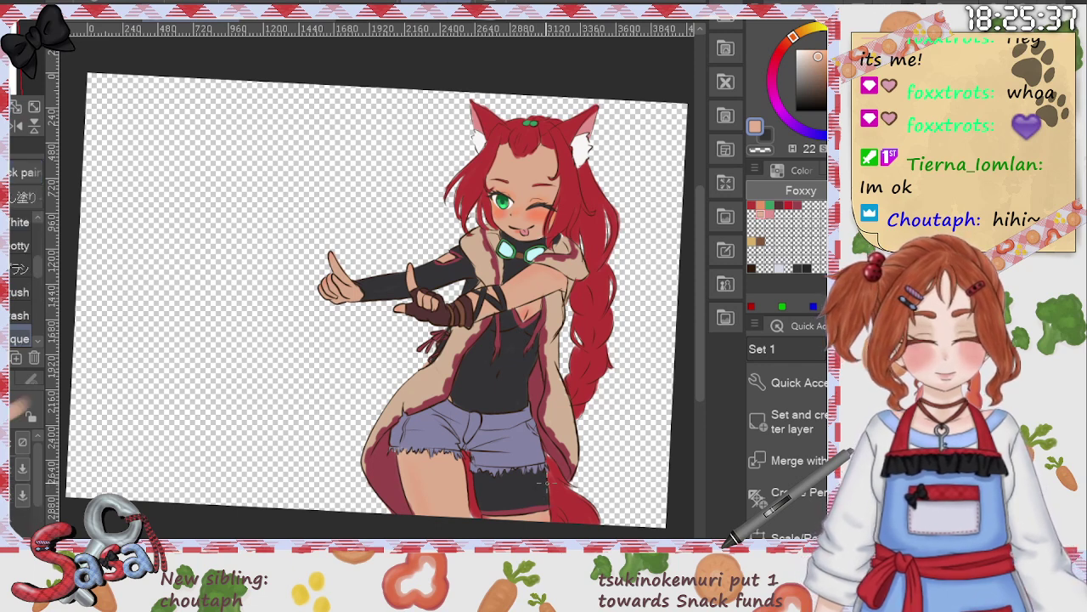
left_click_drag(541, 472, 544, 512)
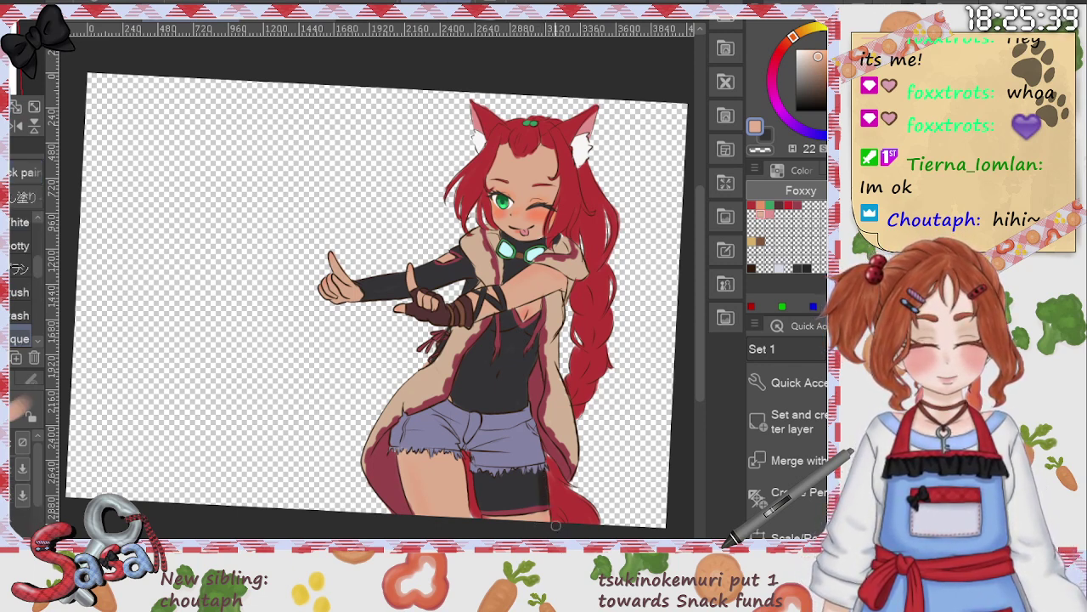
key("ctrl+z")
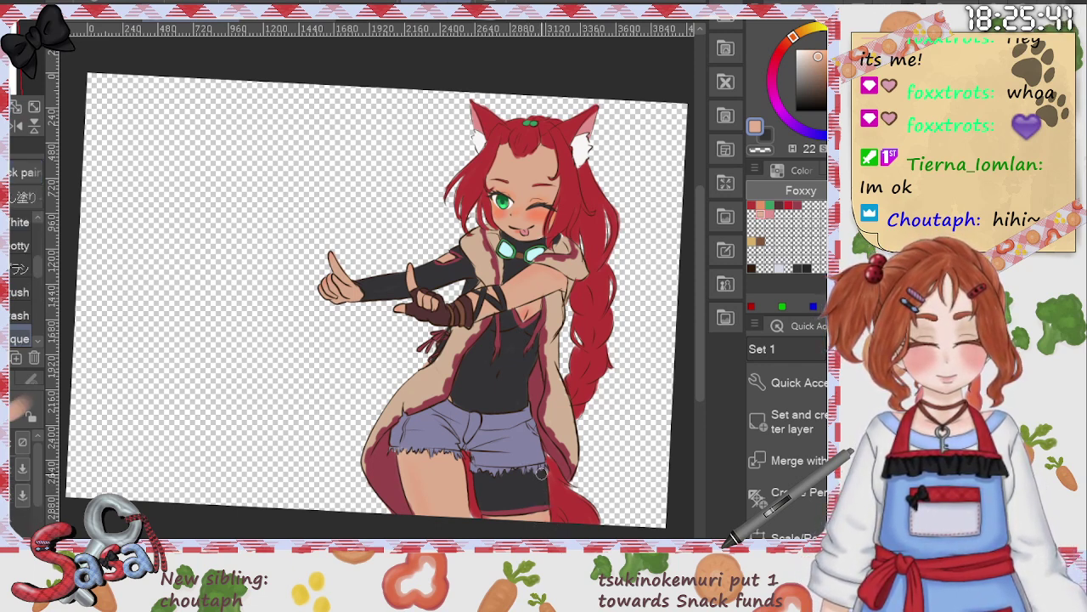
left_click_drag(541, 473, 544, 513)
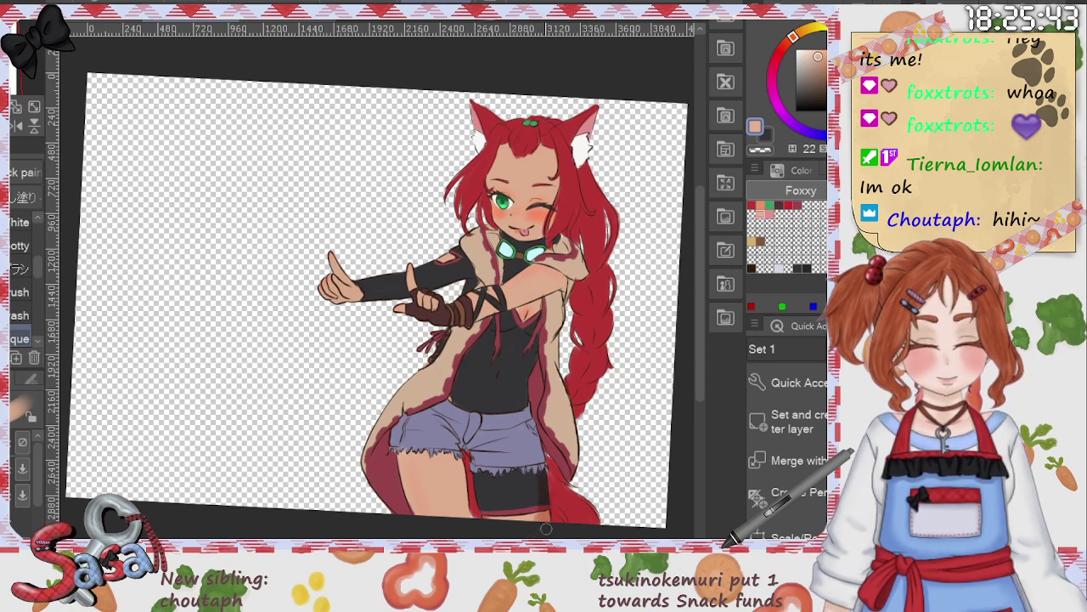
left_click_drag(552, 463, 553, 520)
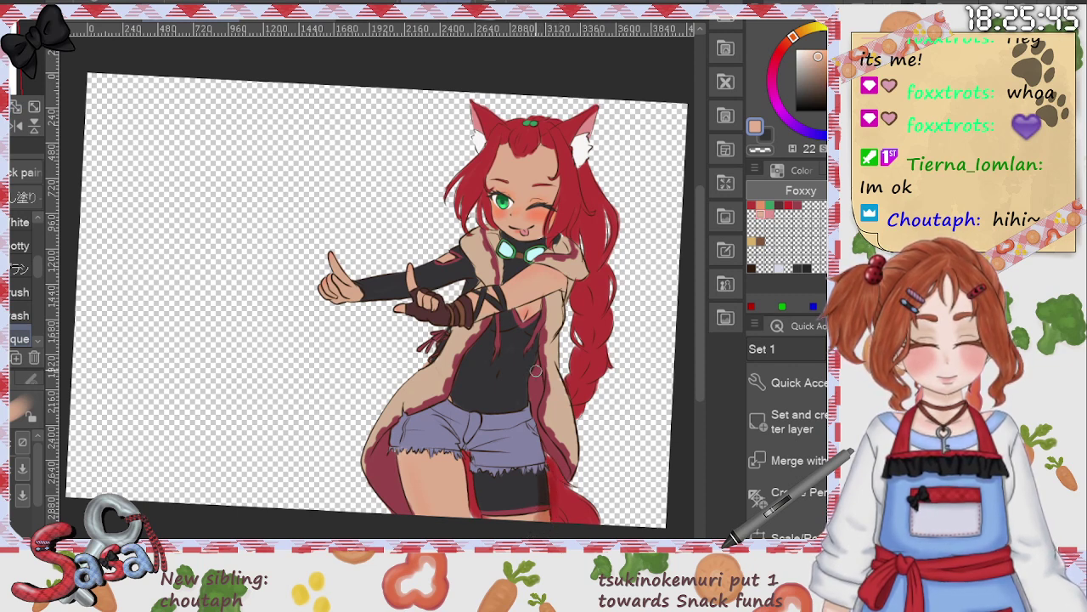
mouse_move(536, 371)
left_mouse_down()
mouse_move(537, 413)
mouse_move(558, 464)
left_mouse_up()
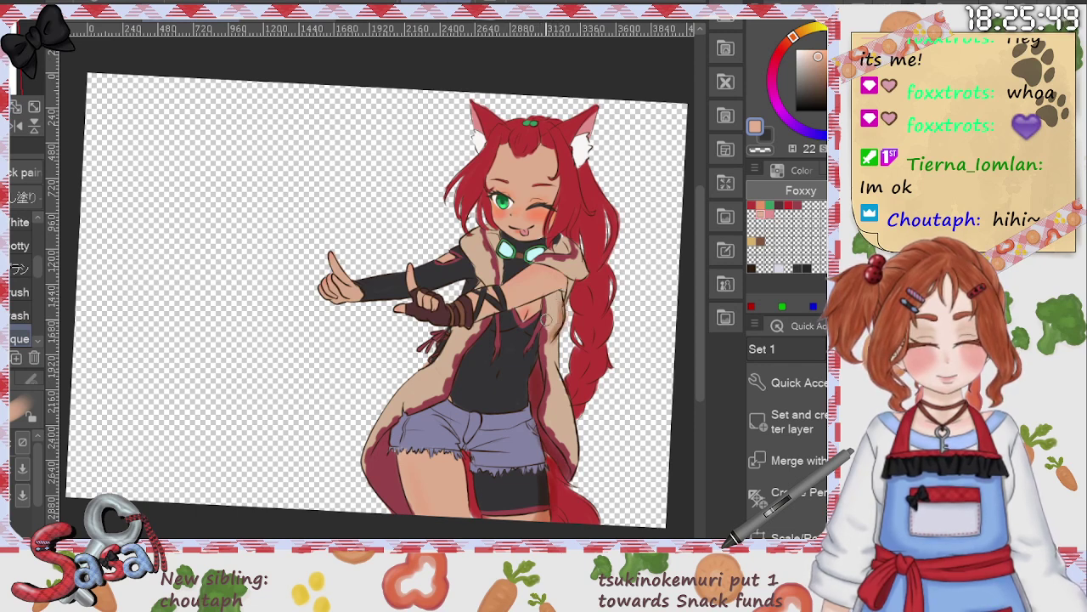
left_click_drag(545, 319, 560, 367)
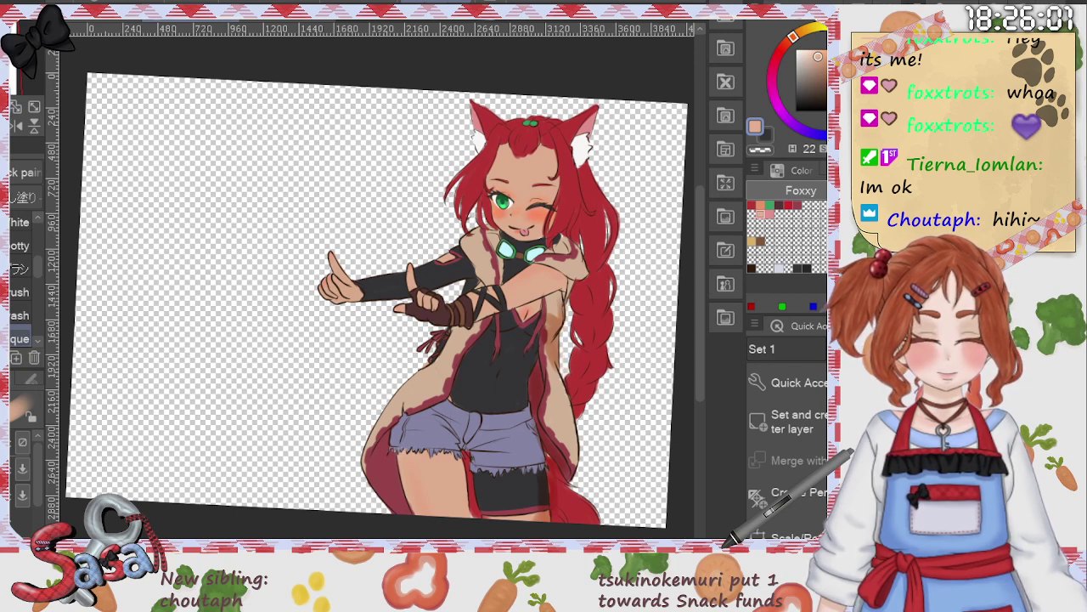
Step: Shade the bare thigh, shorts, arms and coat with soft strokes using the Soft sub tool
key("g")
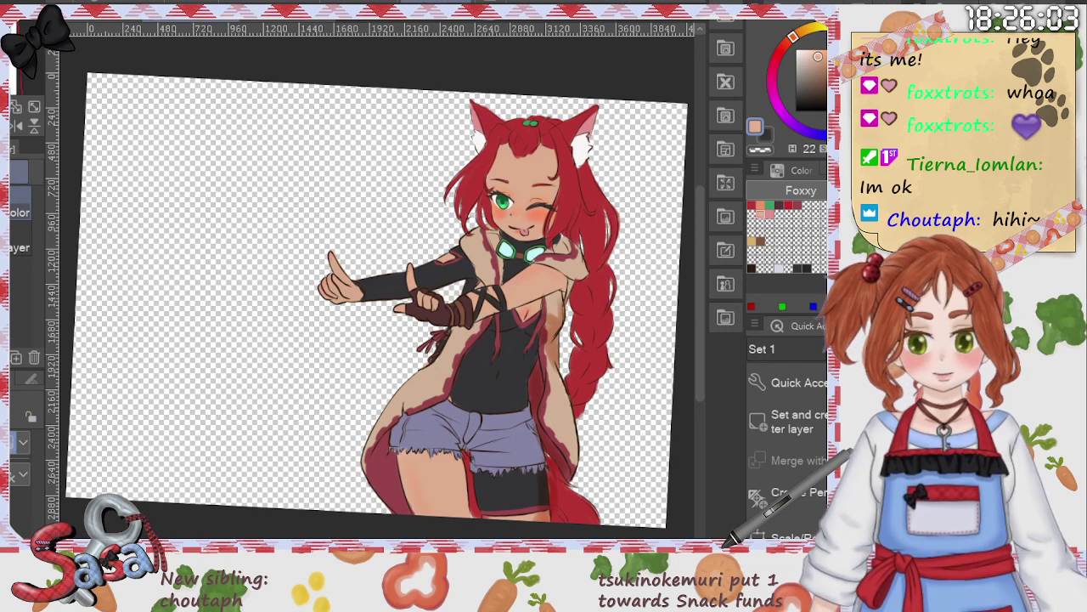
key("e")
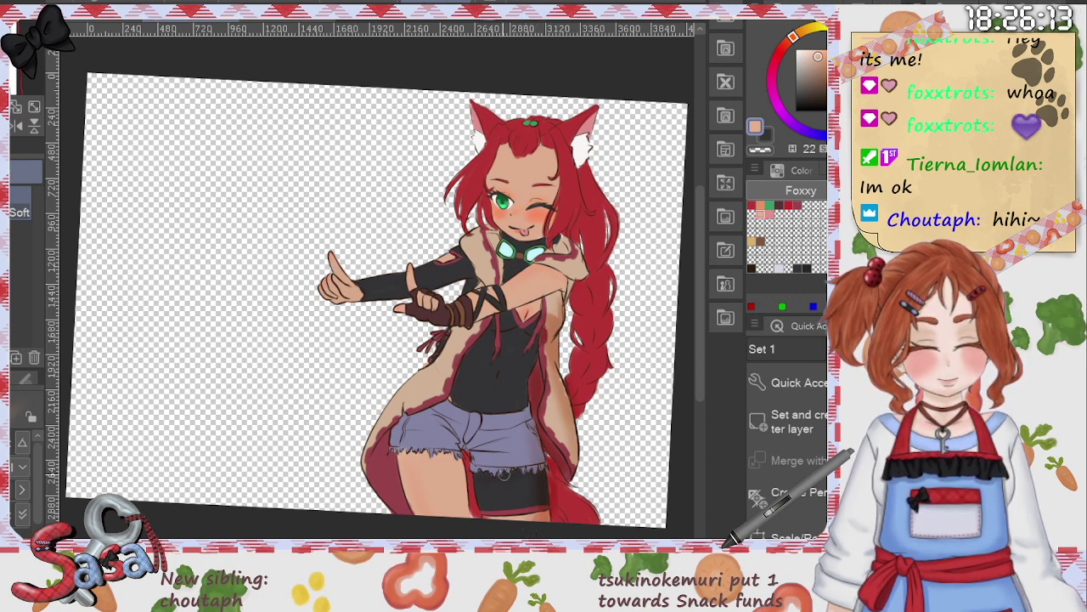
left_click_drag(457, 464, 461, 528)
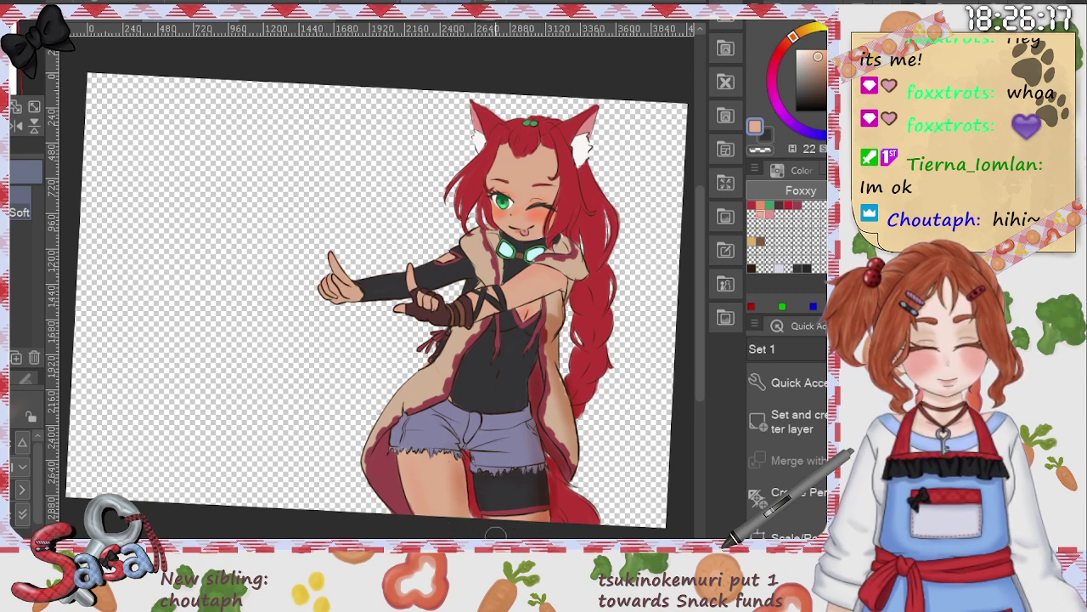
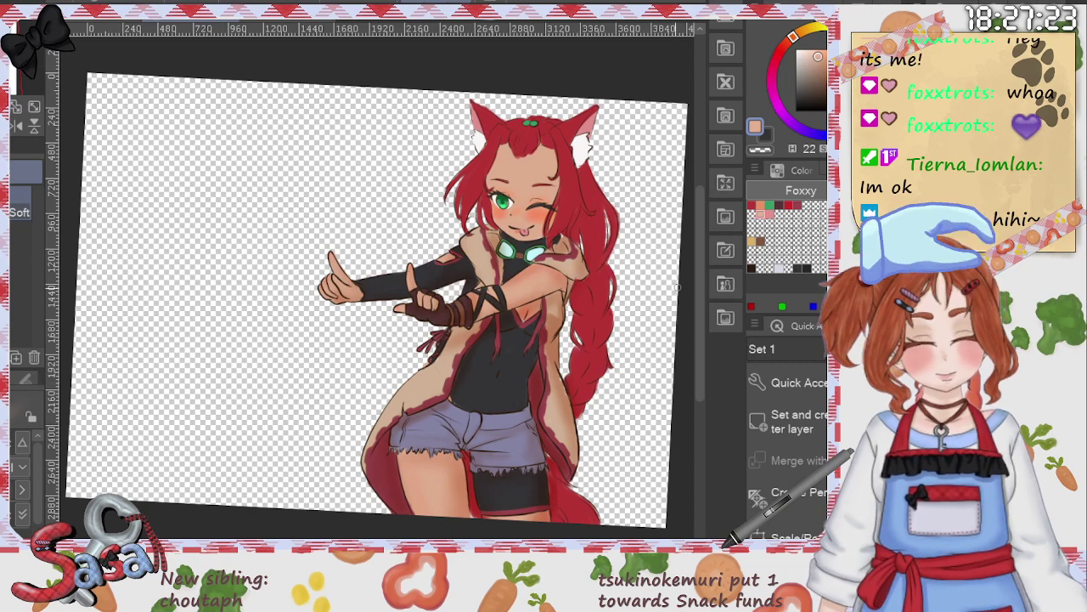
scroll(692, 272, "up", 3)
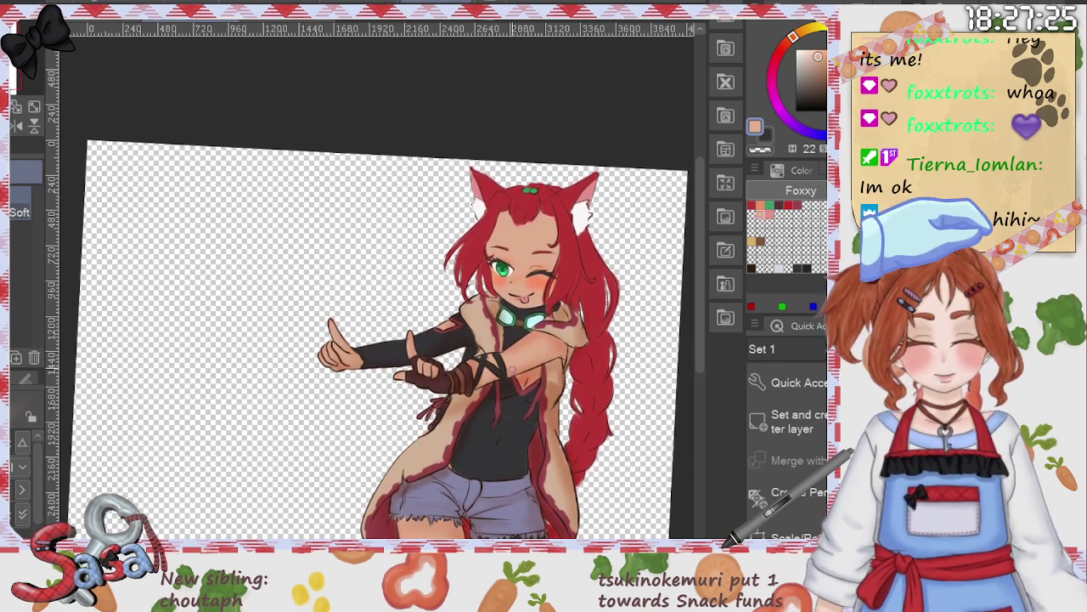
Step: Brush soft skin shading over the closed and open eyelids, sampling the skin colour from the face between strokes
scroll(539, 325, "up", 4)
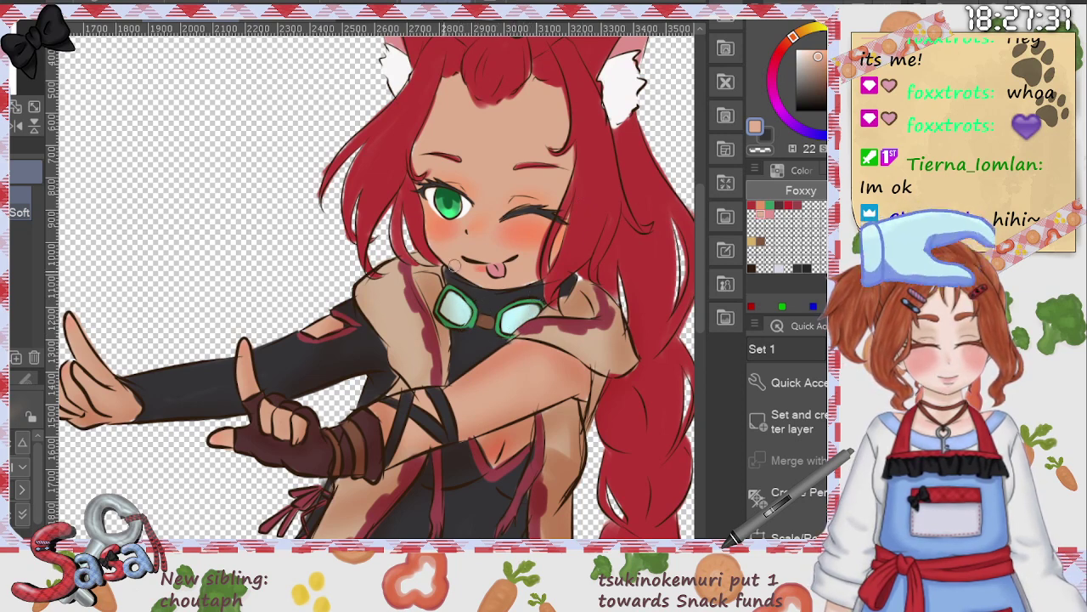
key("e")
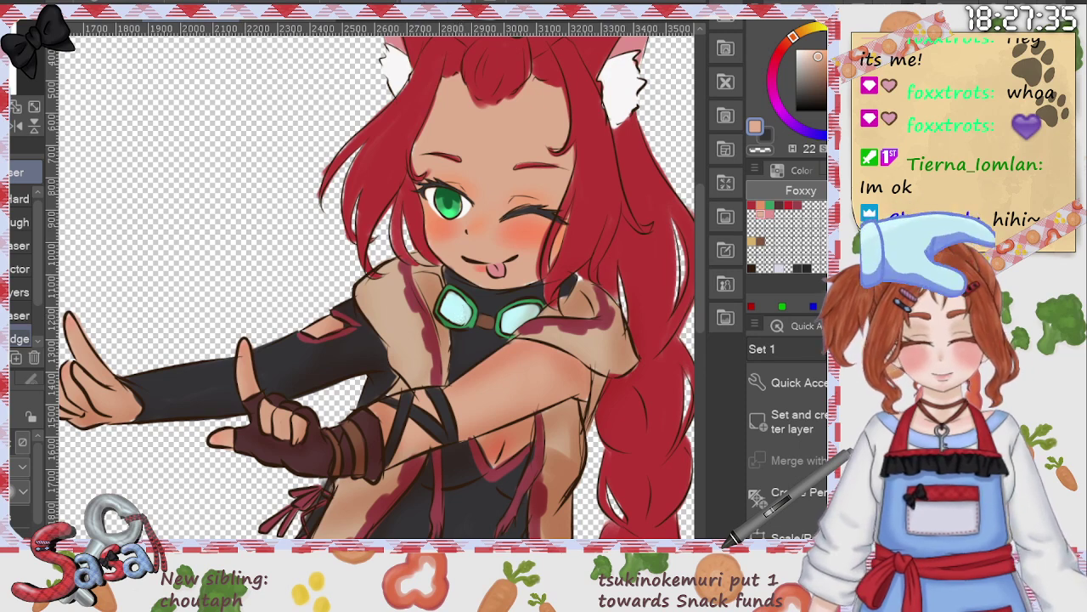
key("b")
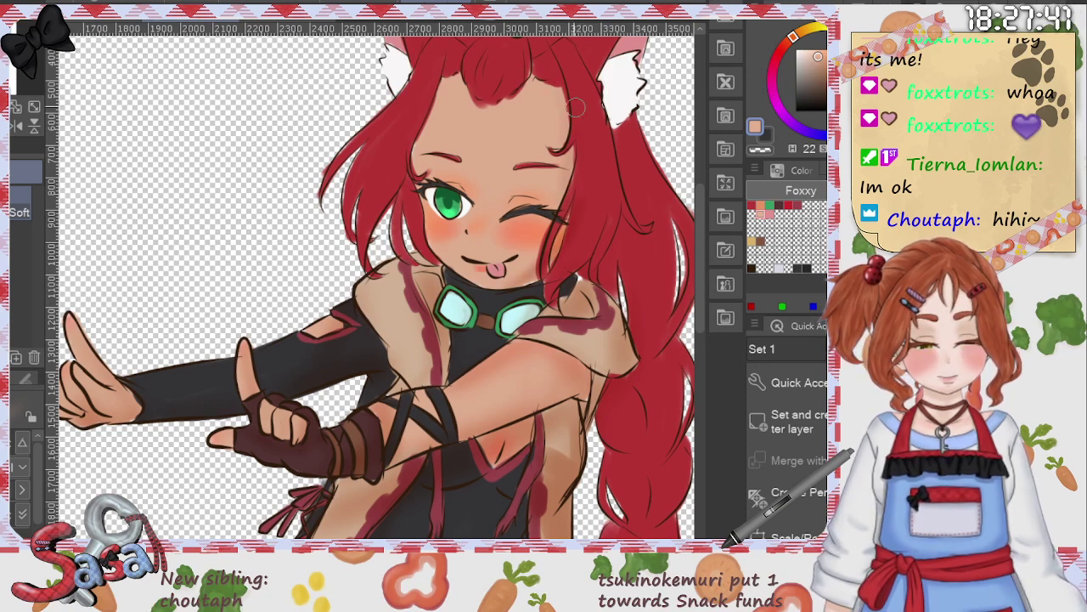
left_click_drag(508, 209, 548, 192)
key("alt")
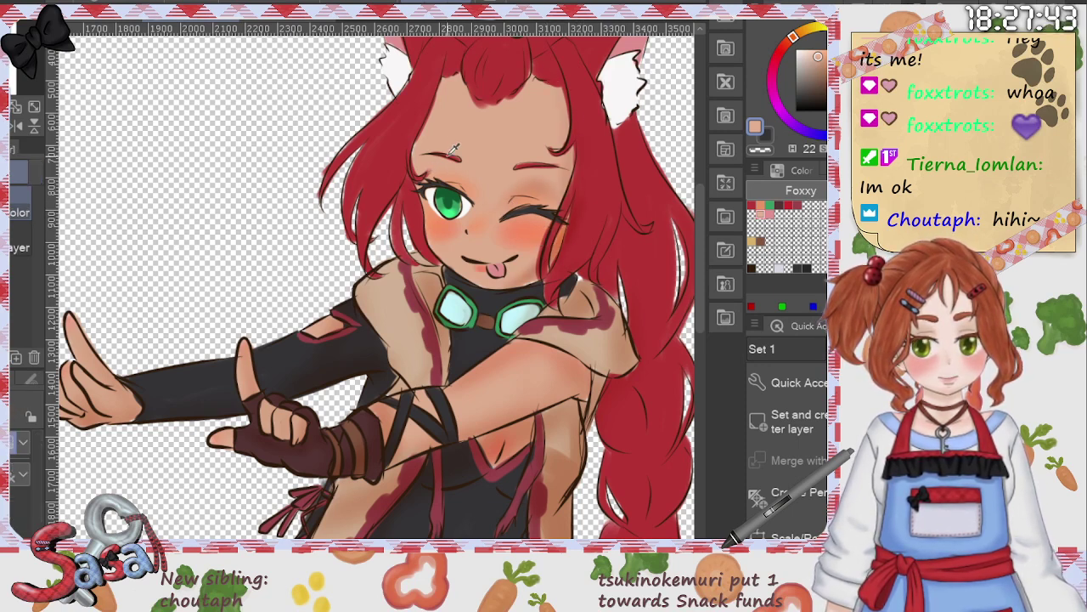
left_click_drag(432, 179, 446, 177)
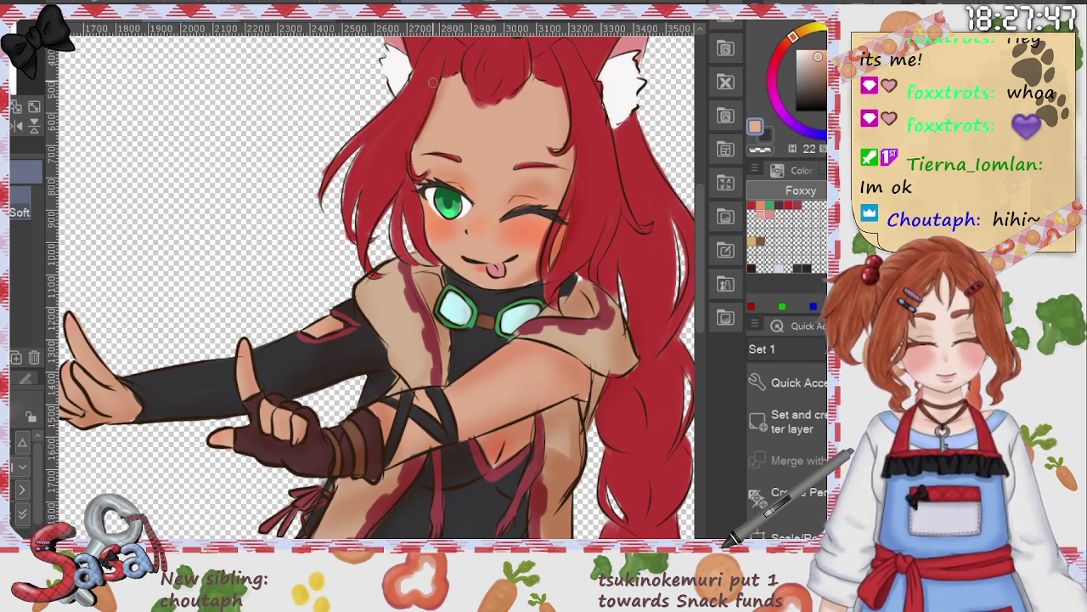
Step: Undo a trial stroke along the forehead, choose another thick-paint brush and shade the nose and the face edge beside the hair
key("b")
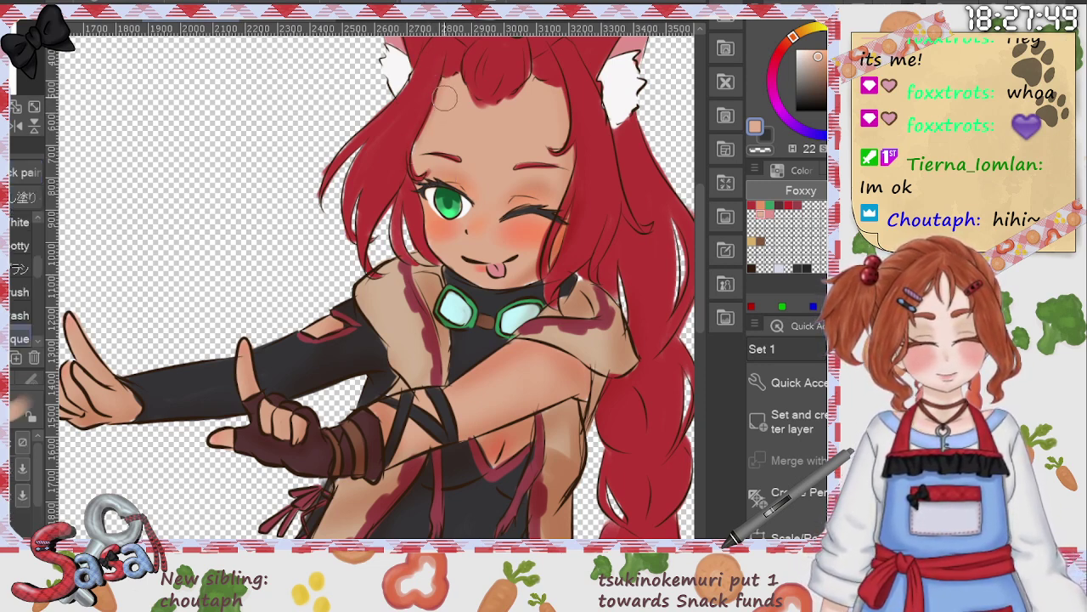
left_click_drag(445, 82, 415, 165)
key("ctrl+z")
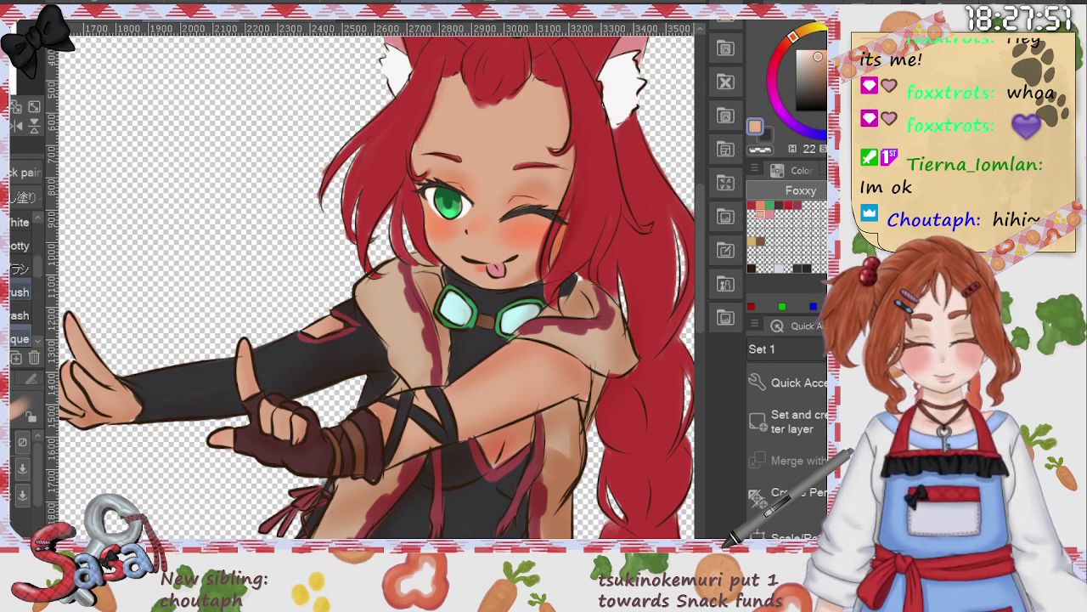
left_click_drag(37, 267, 38, 323)
left_click(20, 297)
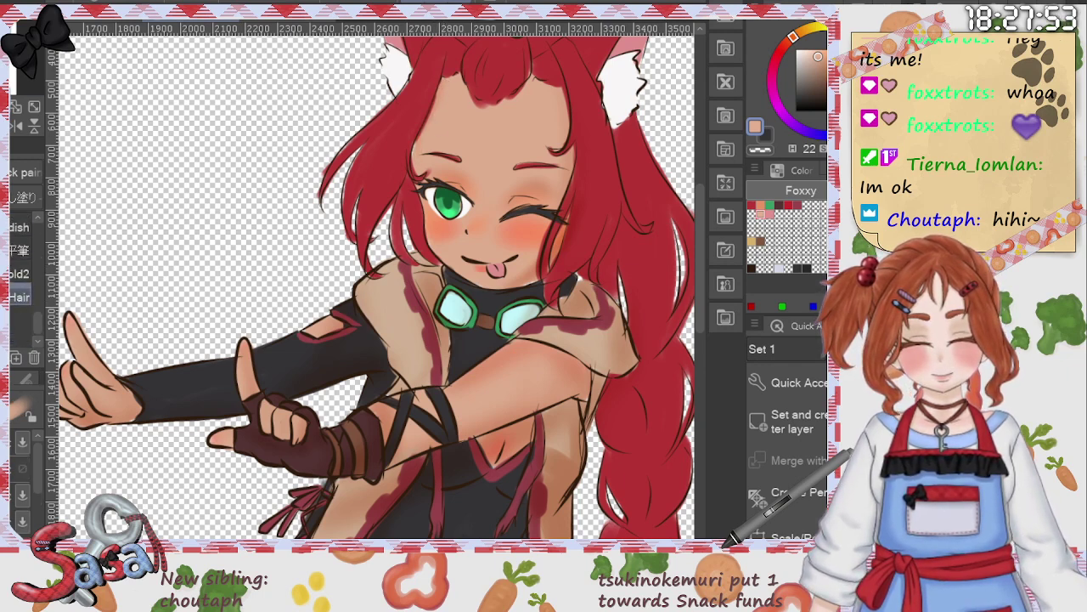
left_click(20, 273)
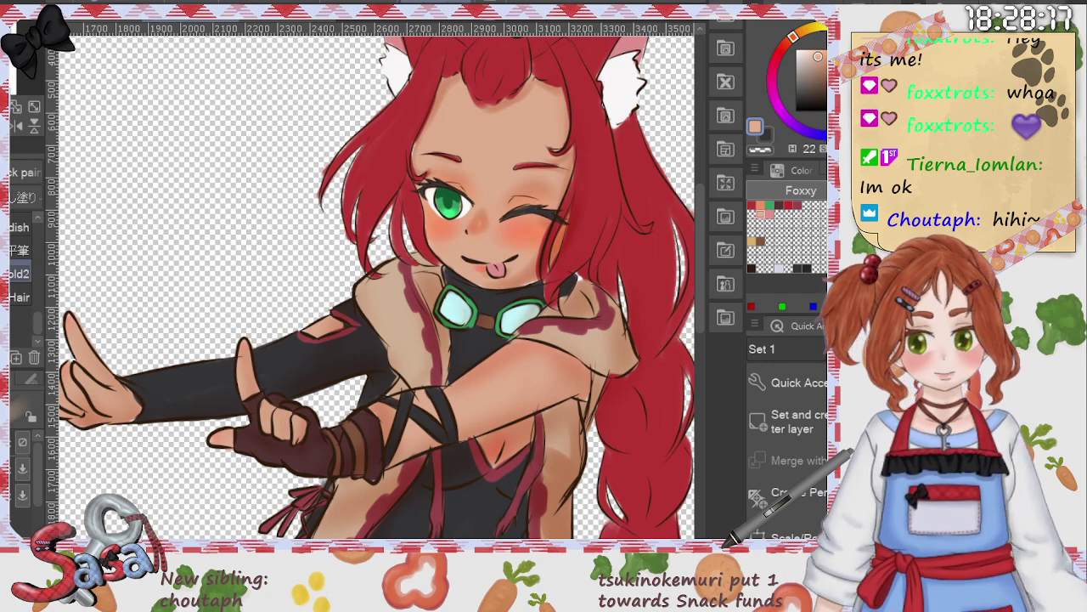
key("ctrl+0")
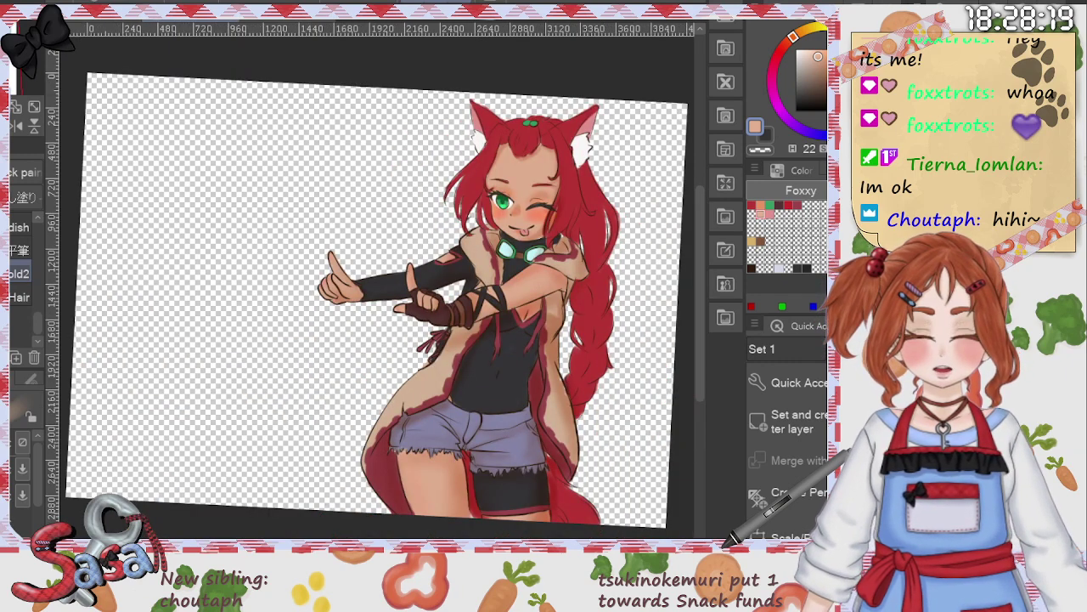
Step: Sample the red from the hair and softly shade the hair, ears, long braid and tail
left_click(597, 220, "alt")
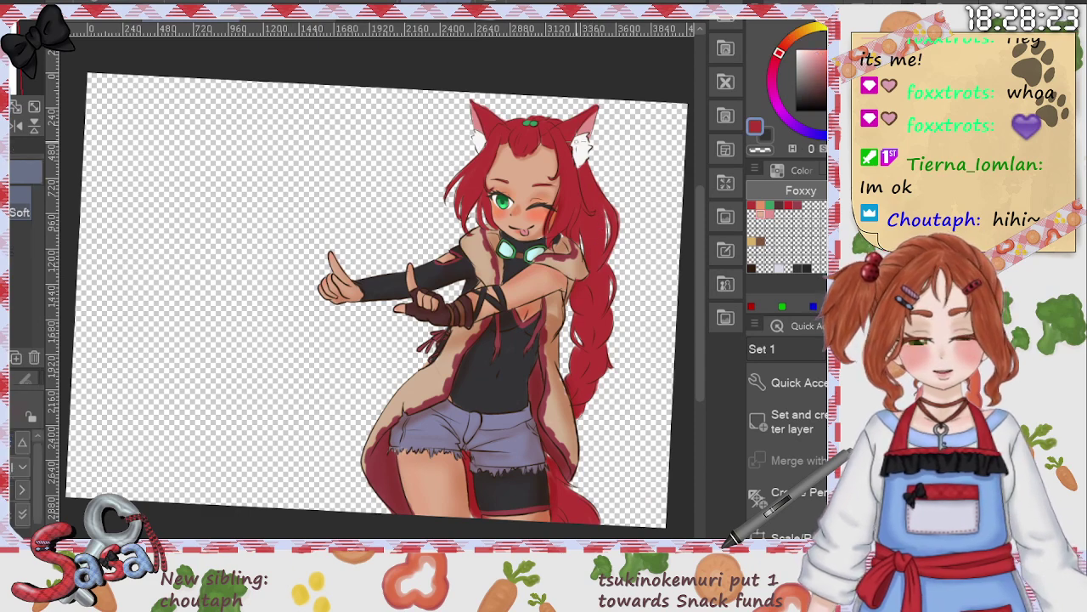
scroll(573, 139, "up", 1)
mouse_move(582, 131)
left_mouse_down()
mouse_move(588, 119)
mouse_move(574, 175)
left_mouse_up()
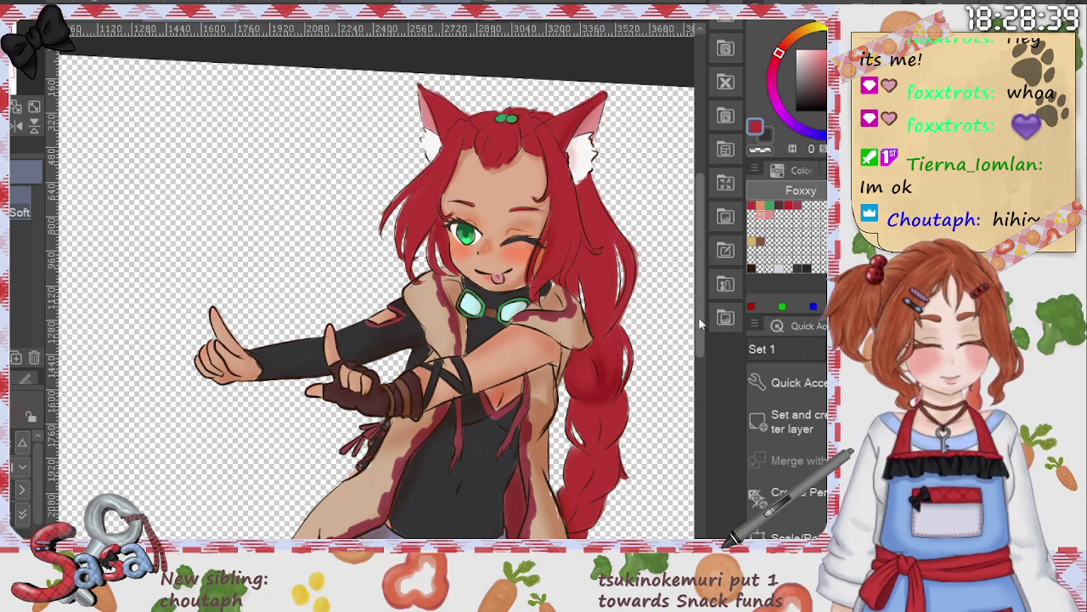
scroll(700, 323, "down", 3)
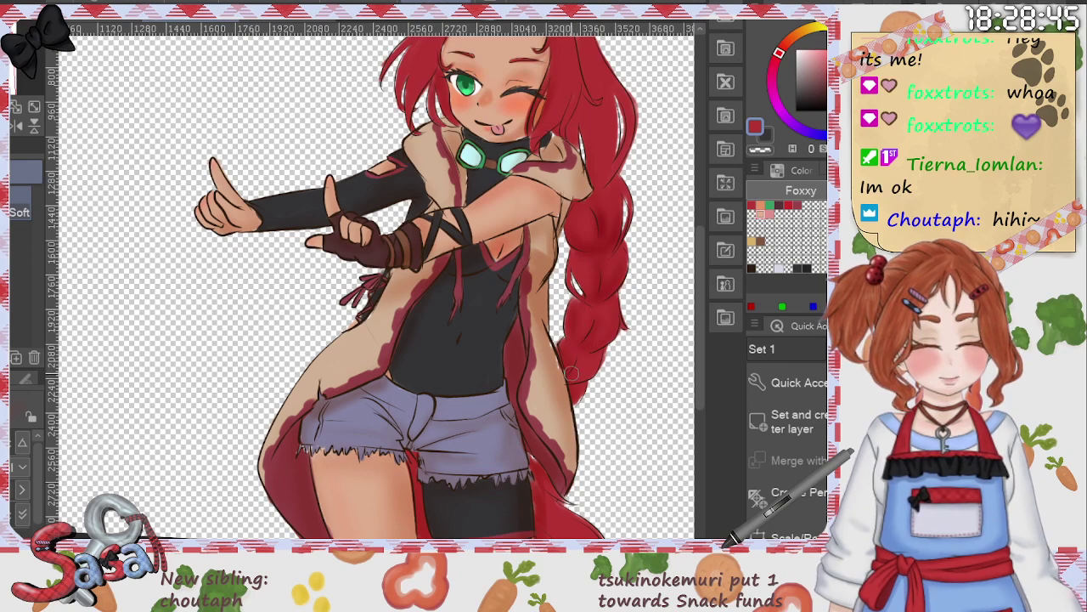
scroll(581, 396, "down", 3)
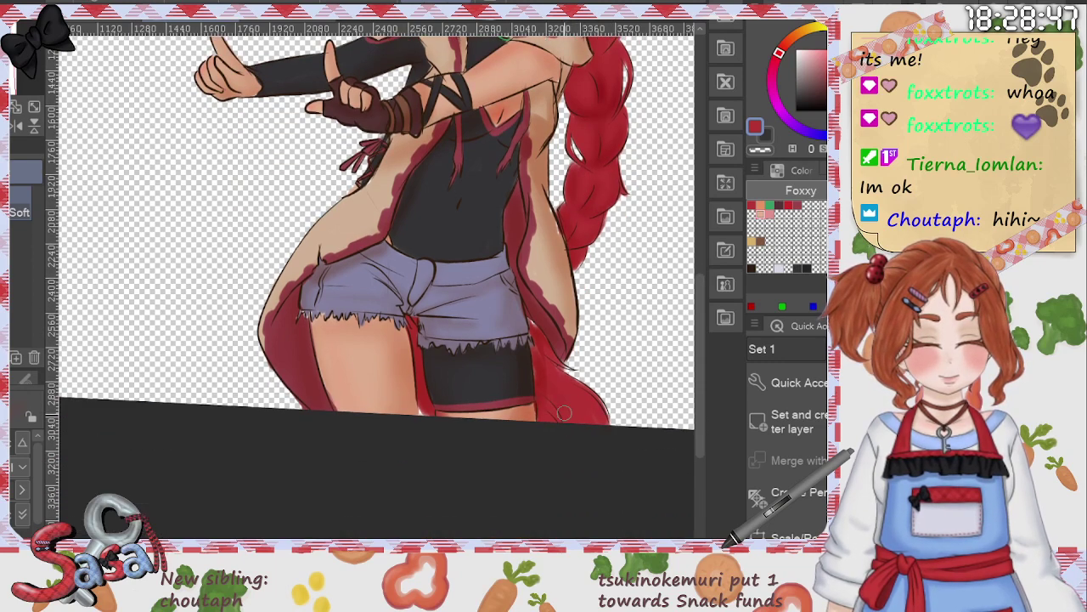
left_click_drag(702, 313, 692, 213)
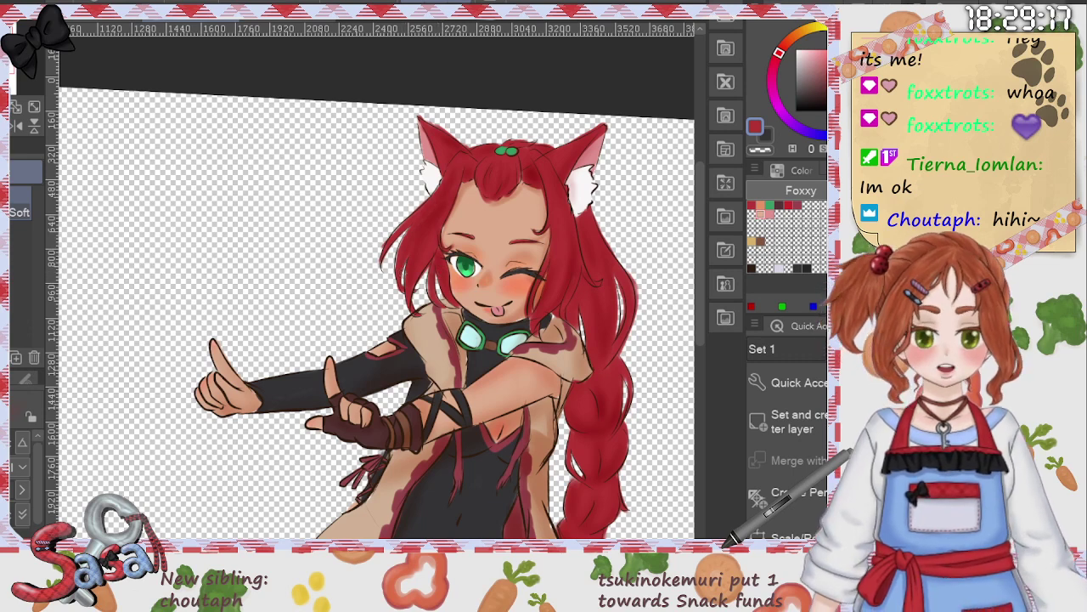
key("ctrl+0")
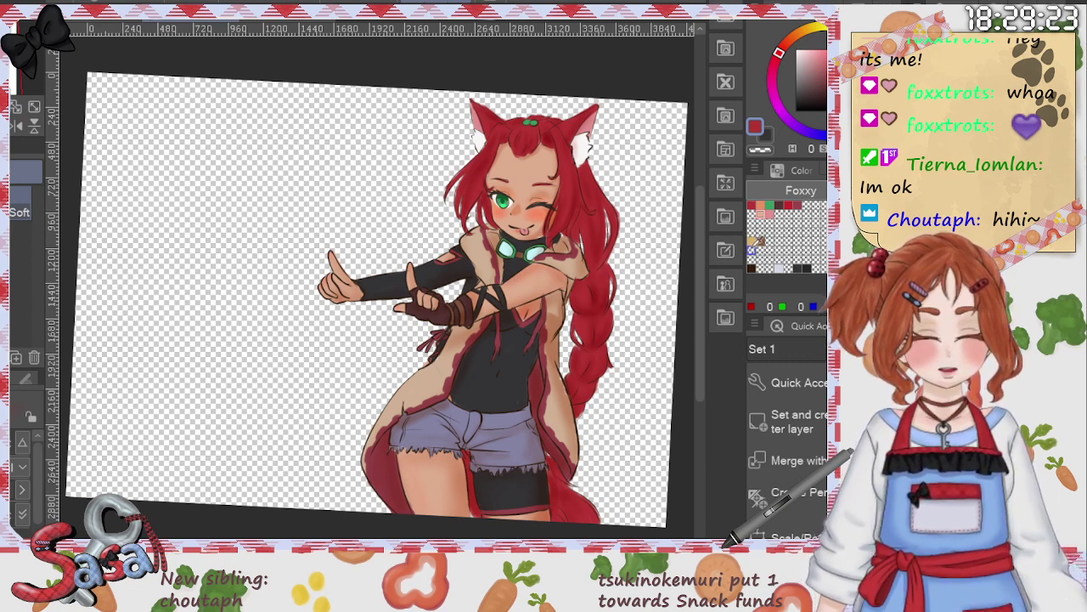
Step: Pick the brown swatch, switch to near-white and add highlights to the face, including a bright spot in the open eye
left_click(761, 243)
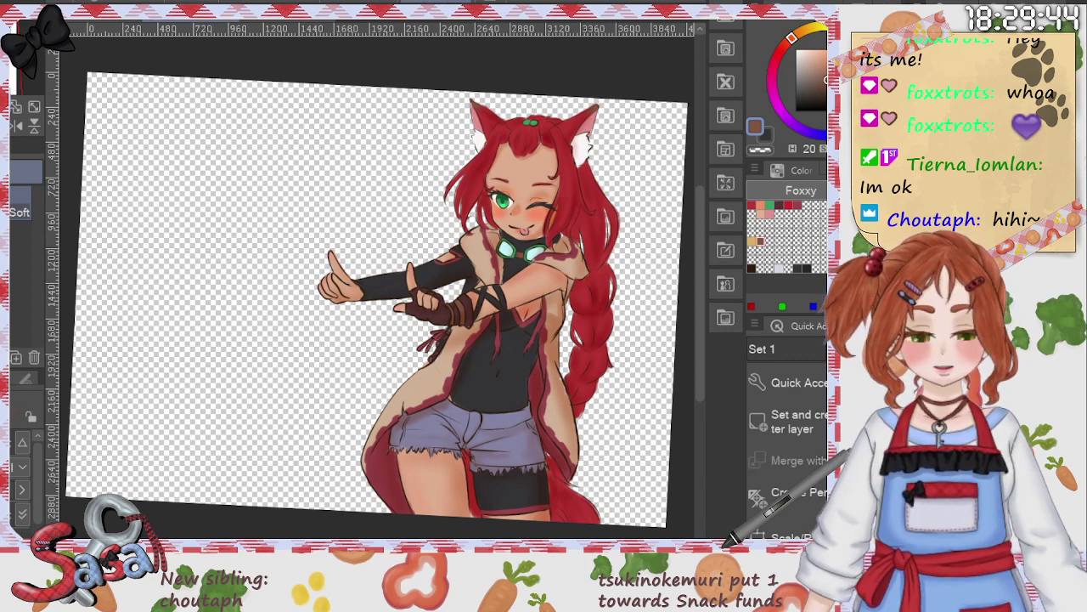
left_click(797, 50)
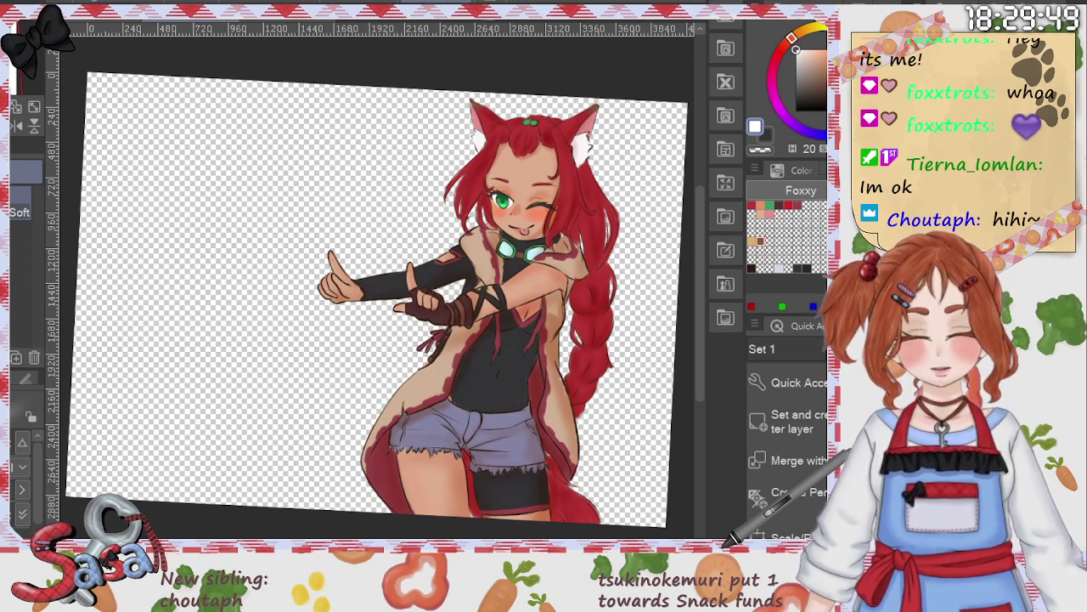
scroll(469, 264, "up", 4)
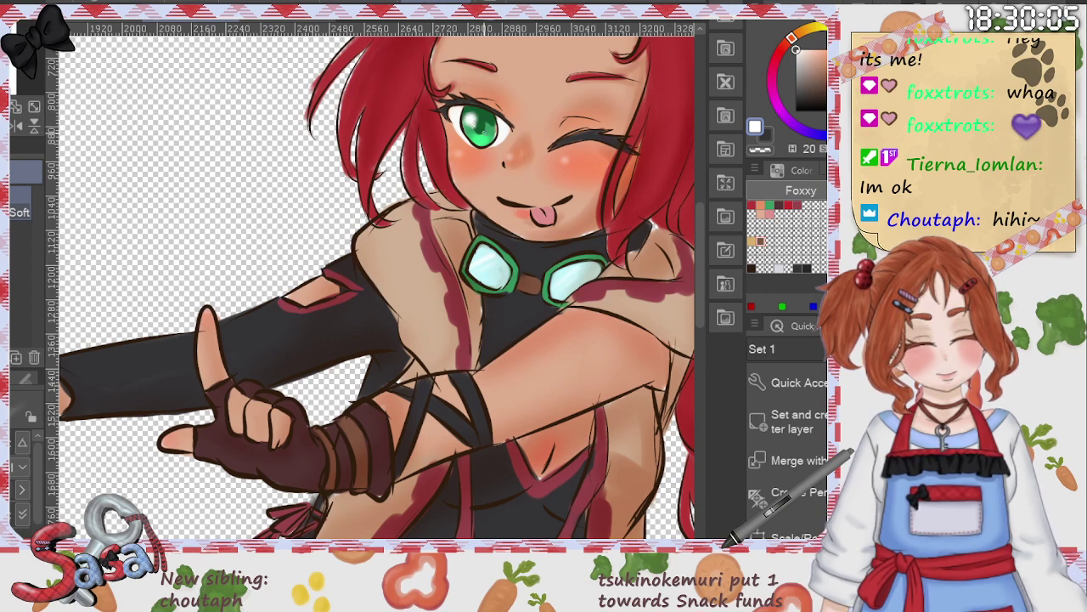
left_click(484, 136)
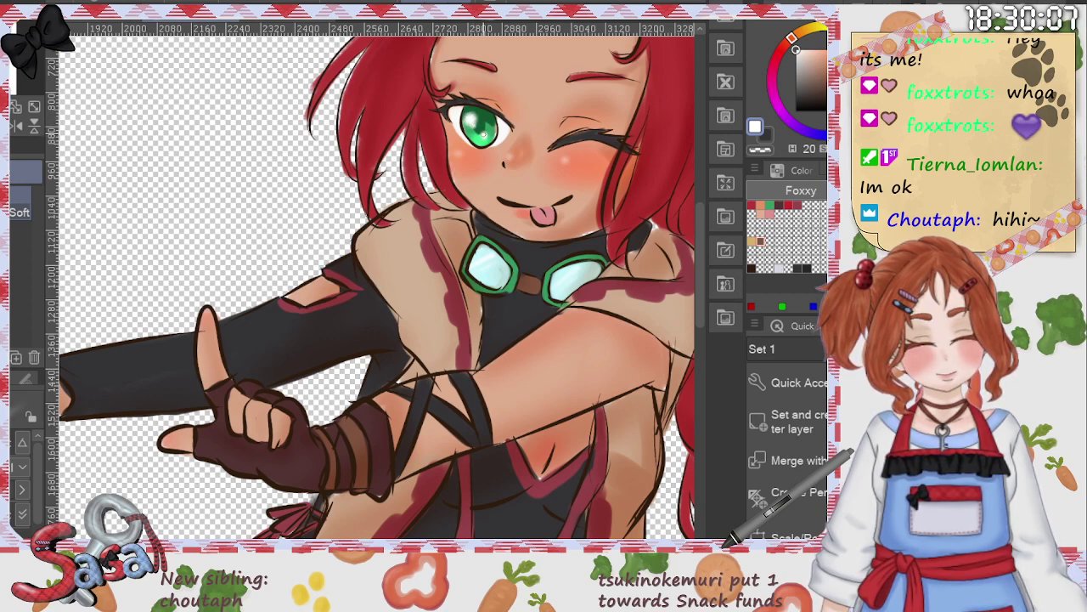
key("ctrl+0")
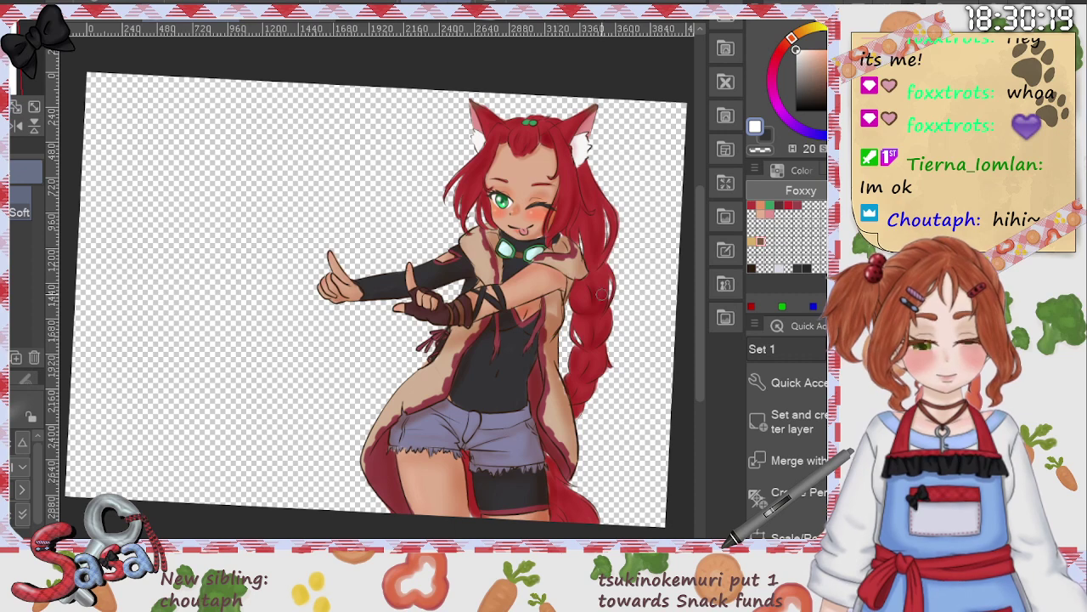
Step: Sample the dark bluish colour of the top, shade and tidy the top and shorts, and choose a lighter greyish purple
key("i")
left_click(506, 391)
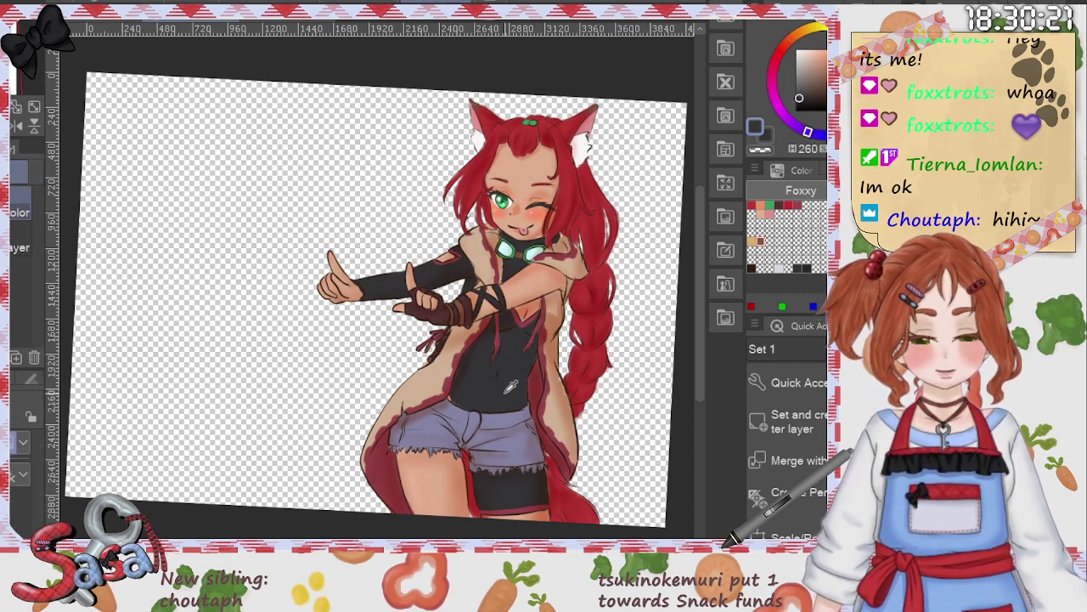
key("e")
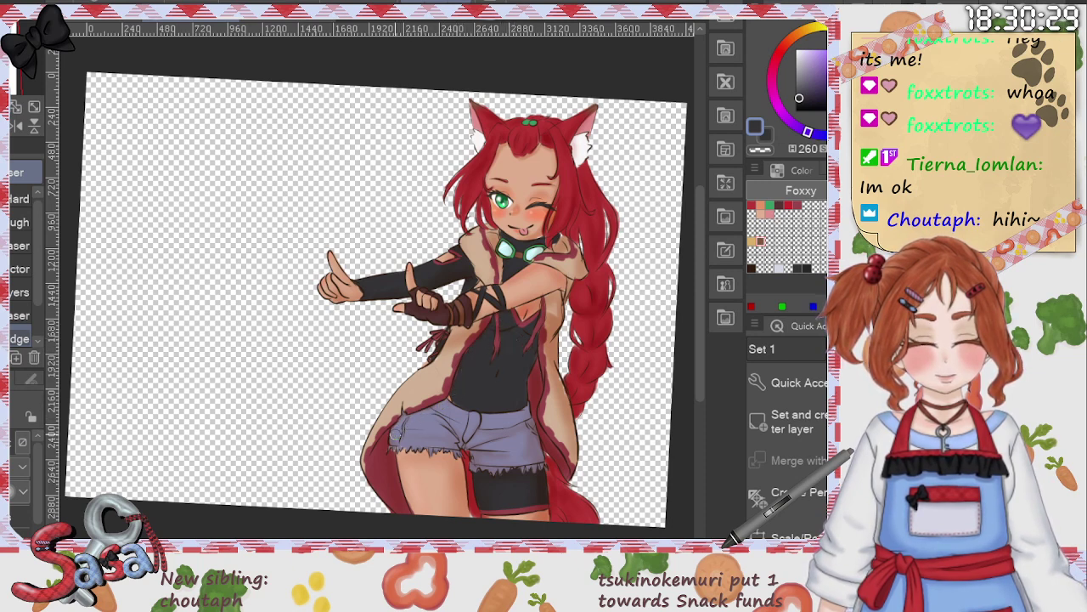
key("b")
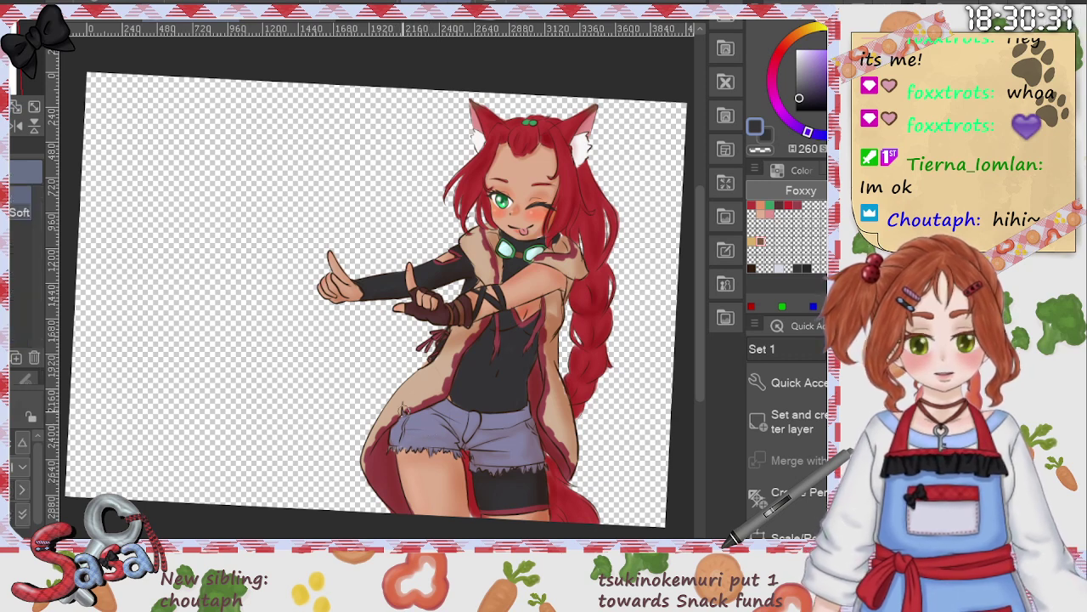
left_click(799, 82)
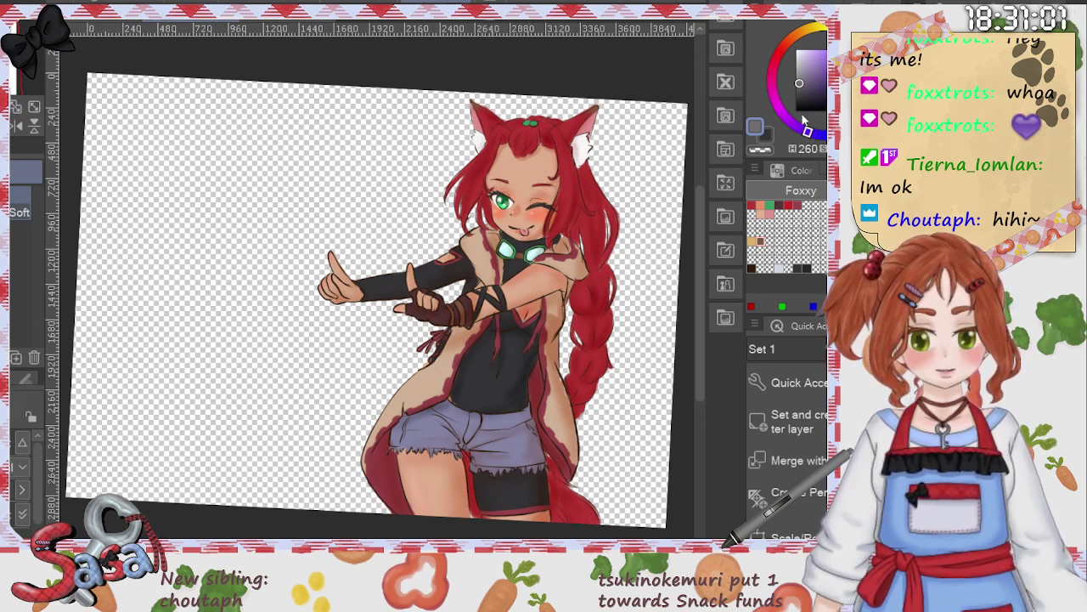
Step: Switch to near-white and brush soft highlights on the fringe and the hair strands beside the face
left_click(796, 49)
scroll(514, 129, "up", 1)
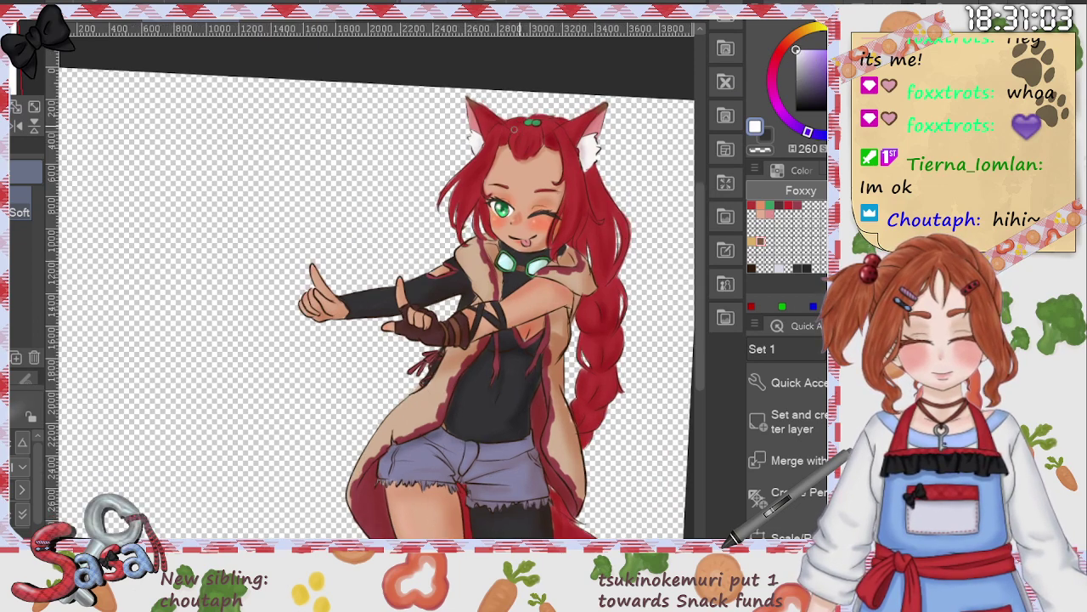
key("ctrl+plus")
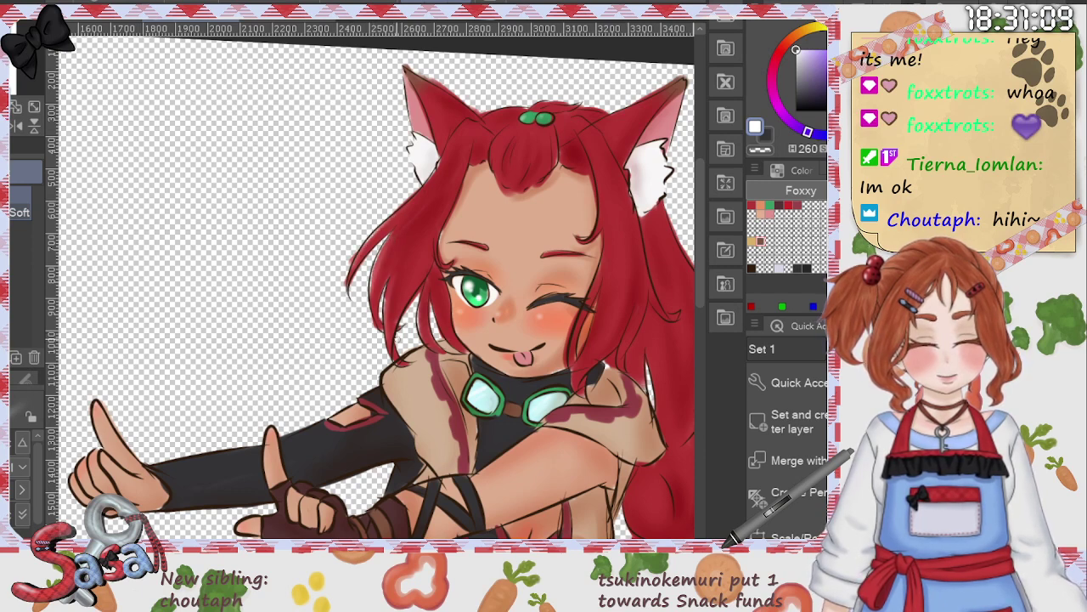
left_click_drag(456, 171, 391, 280)
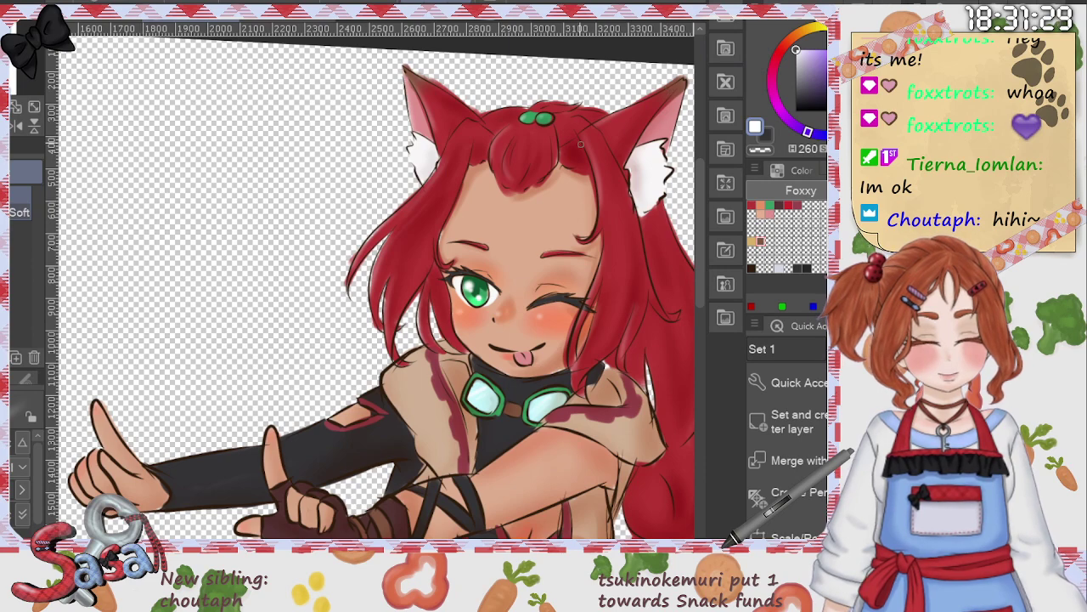
key("ctrl+0")
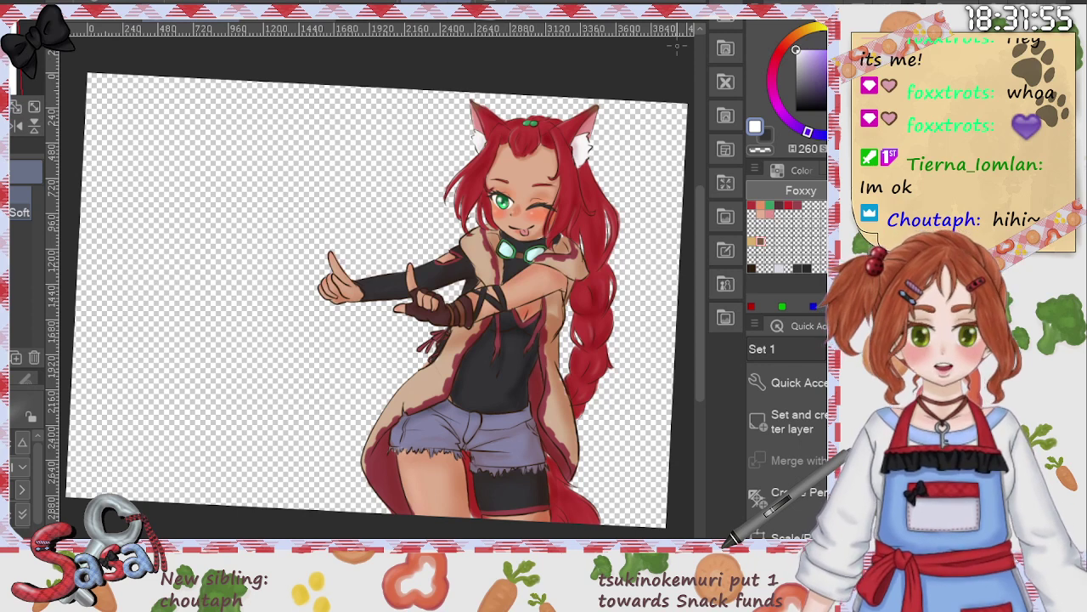
Step: Choose the foreground-to-background gradient and set green as the main colour with tan as the secondary colour
left_click_drag(700, 292, 624, 498)
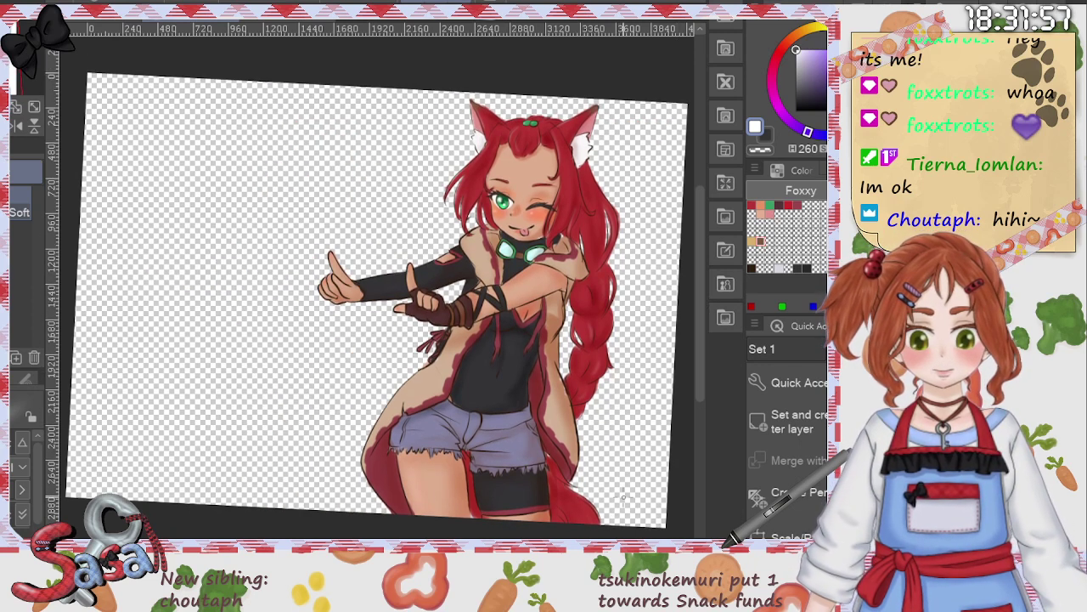
key("g")
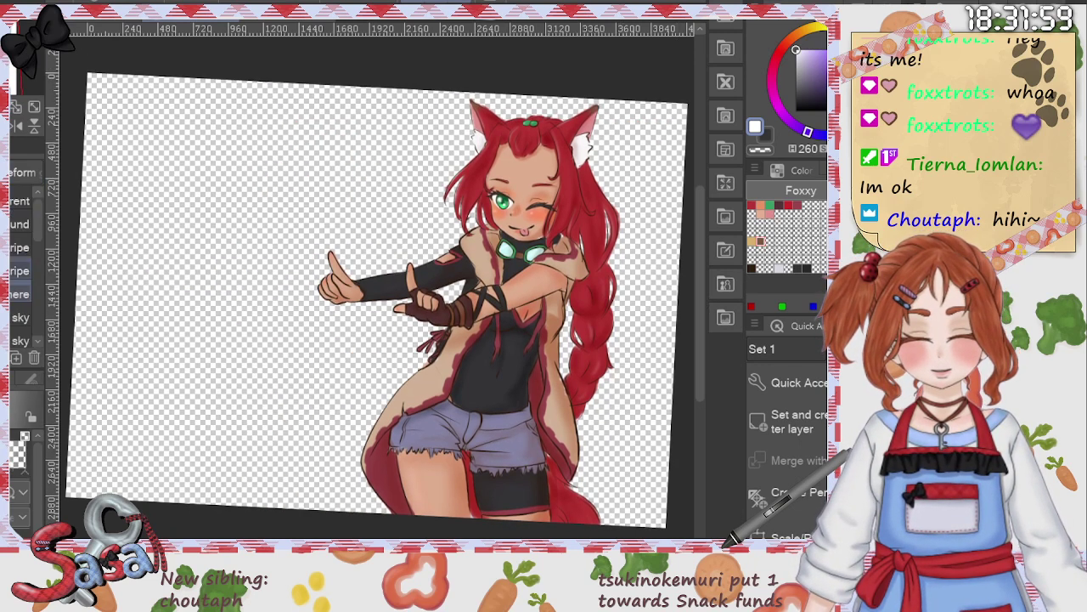
left_click(22, 224)
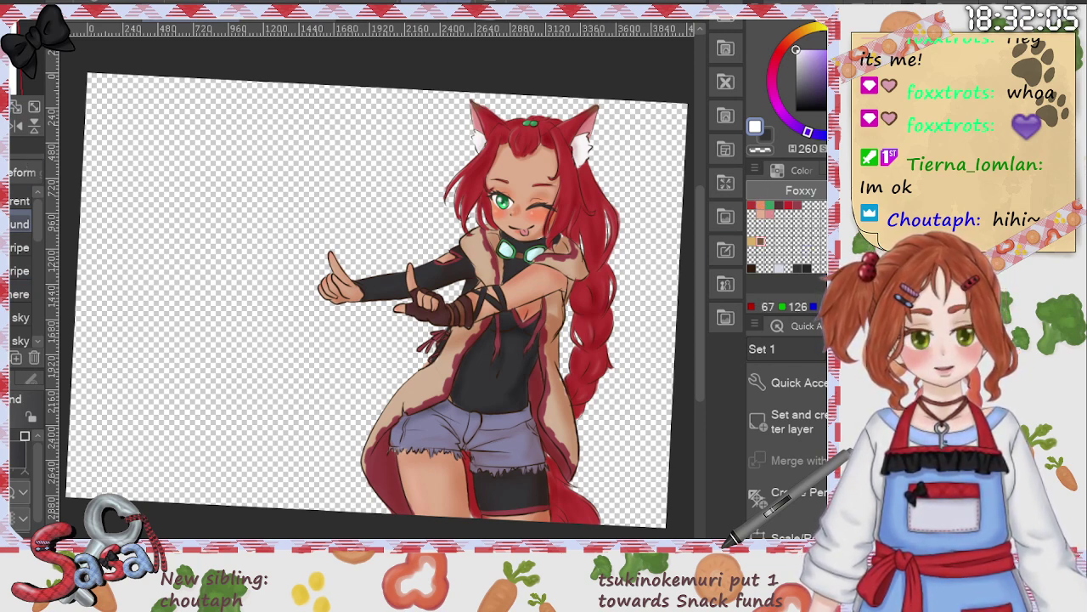
left_click(832, 222)
left_click(767, 136)
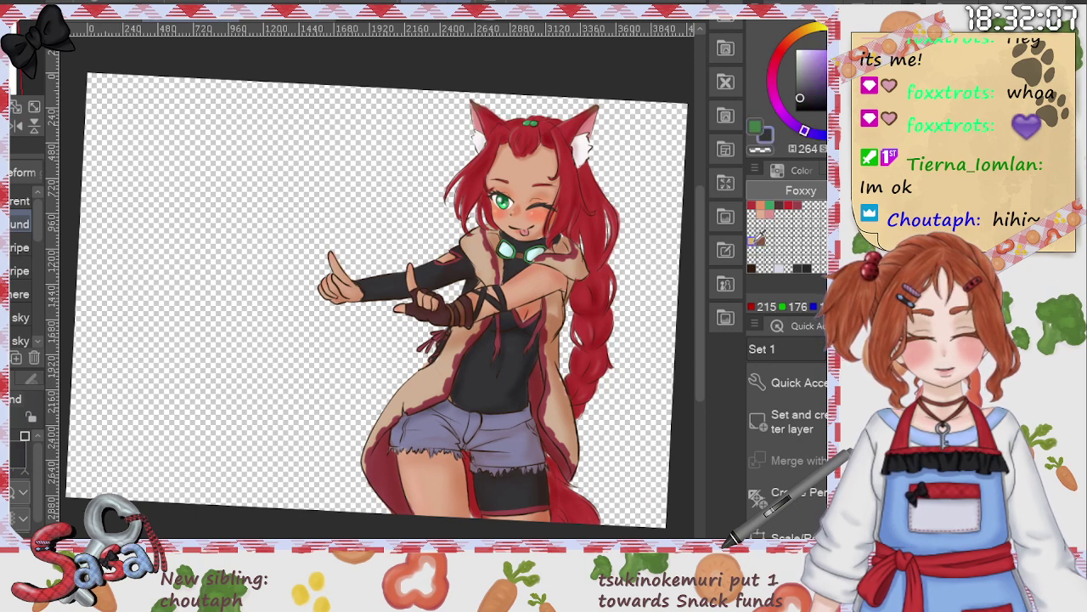
left_click(428, 380, "alt")
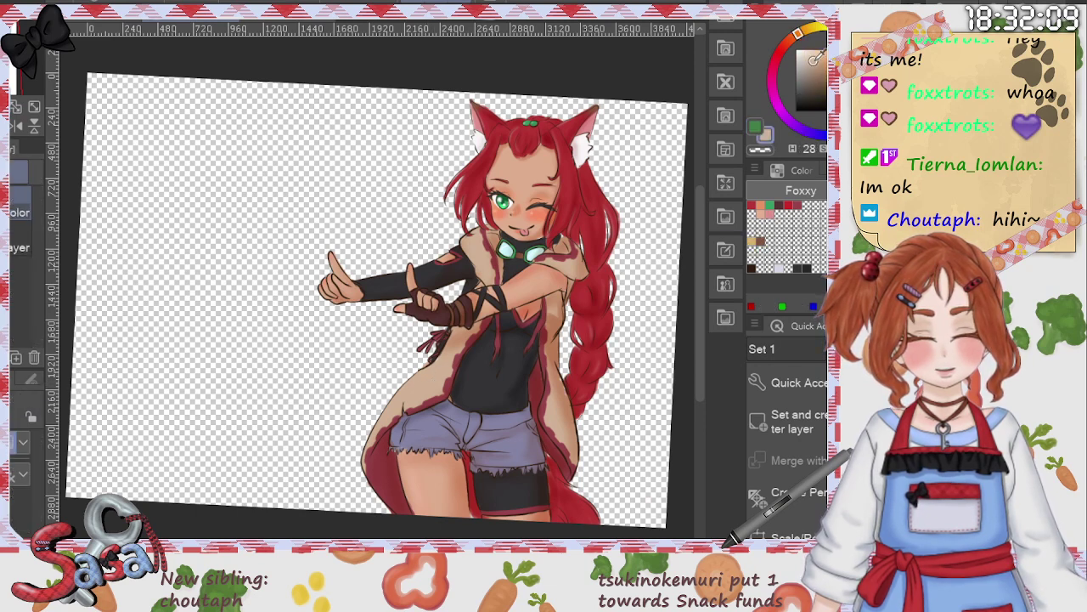
left_click(756, 126)
Step: Try a green-to-tan gradient on the empty background, running from the upper middle down to the lower left
key("g")
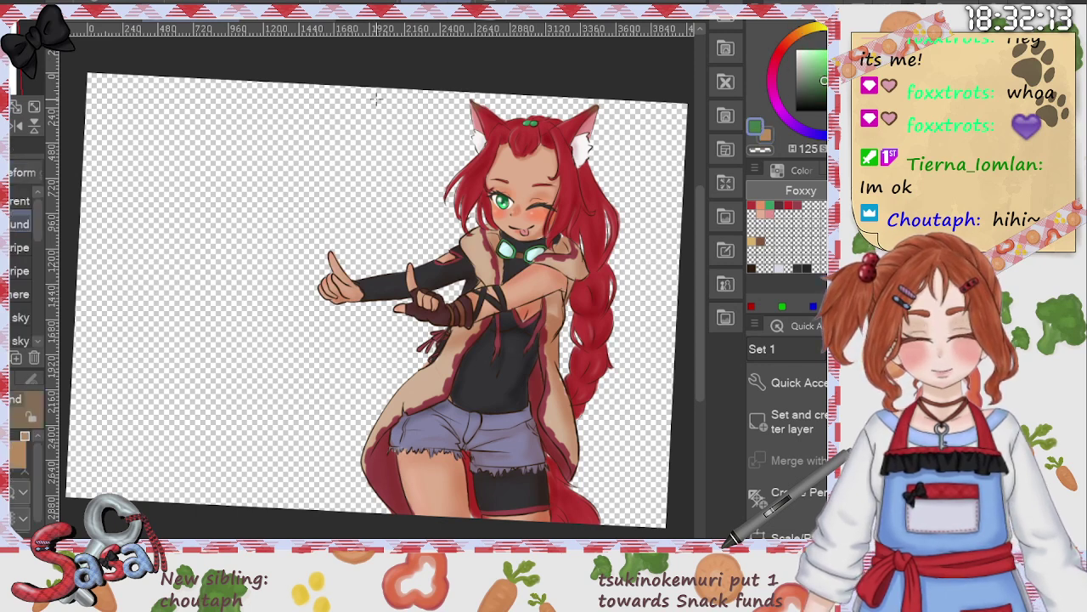
left_click_drag(421, 114, 235, 468)
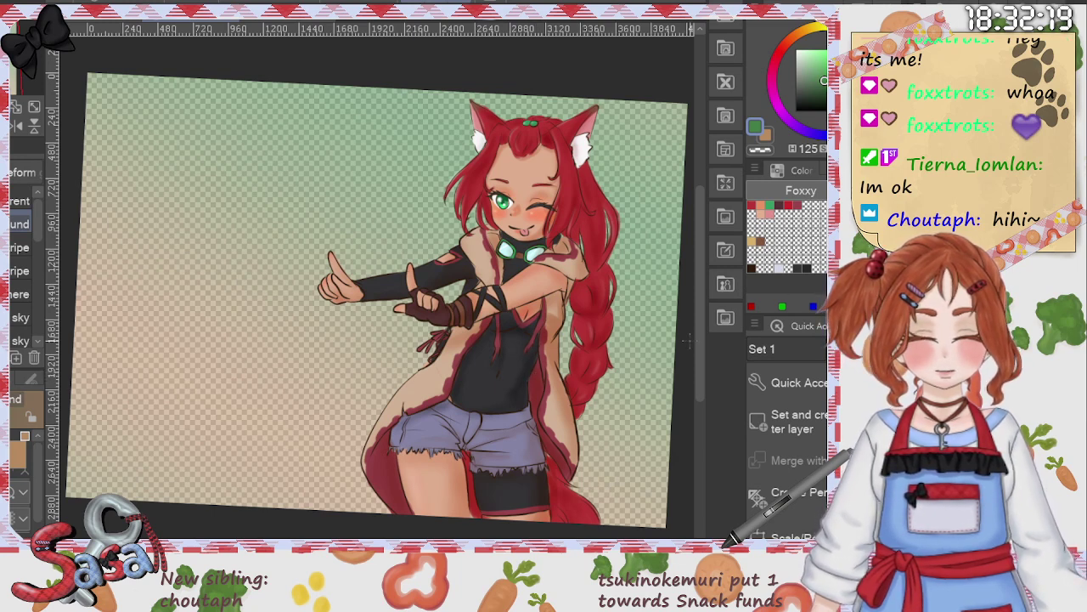
key("ctrl+z")
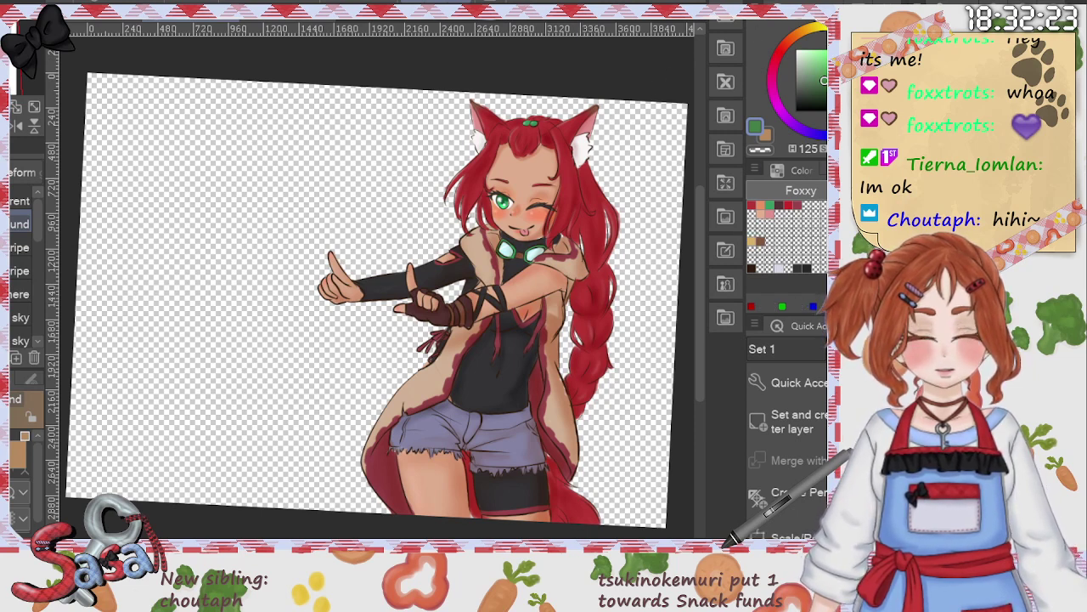
Step: Set the secondary colour to the brown swatch and fill the whole background behind the girl with it
left_click(766, 135)
left_click(761, 242)
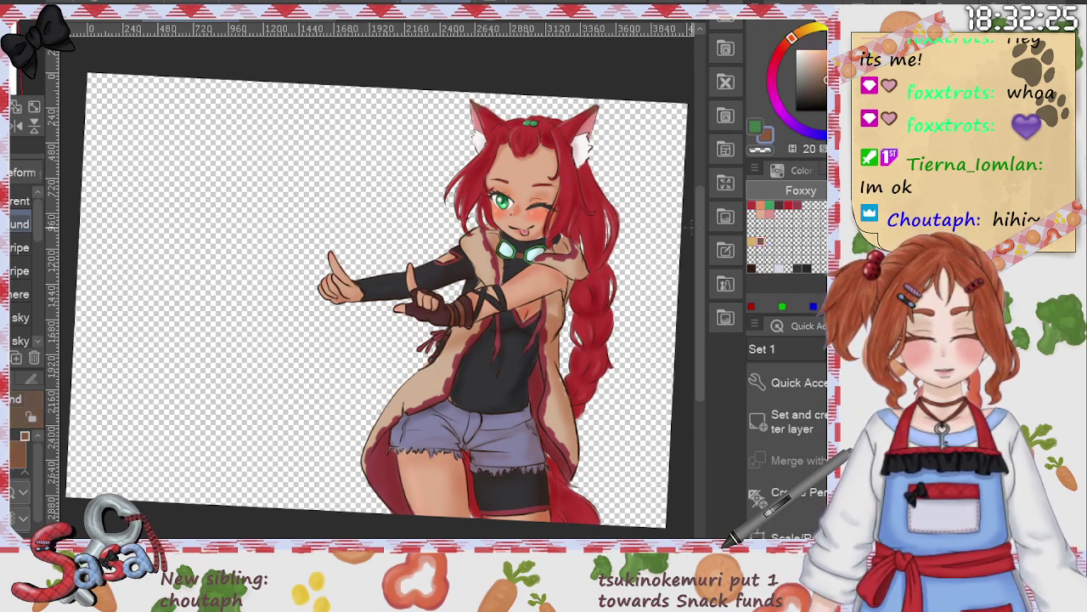
key("g")
left_click(116, 272)
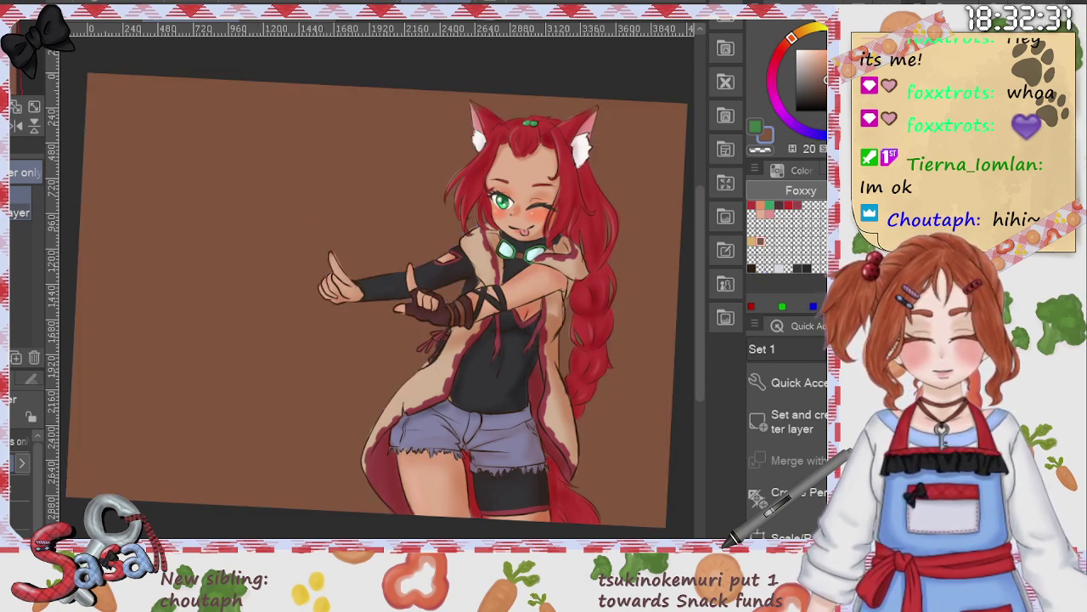
Step: Pick a light peach tan from another colour set as secondary, keep green as main and return to the gradient tool
left_click(803, 170)
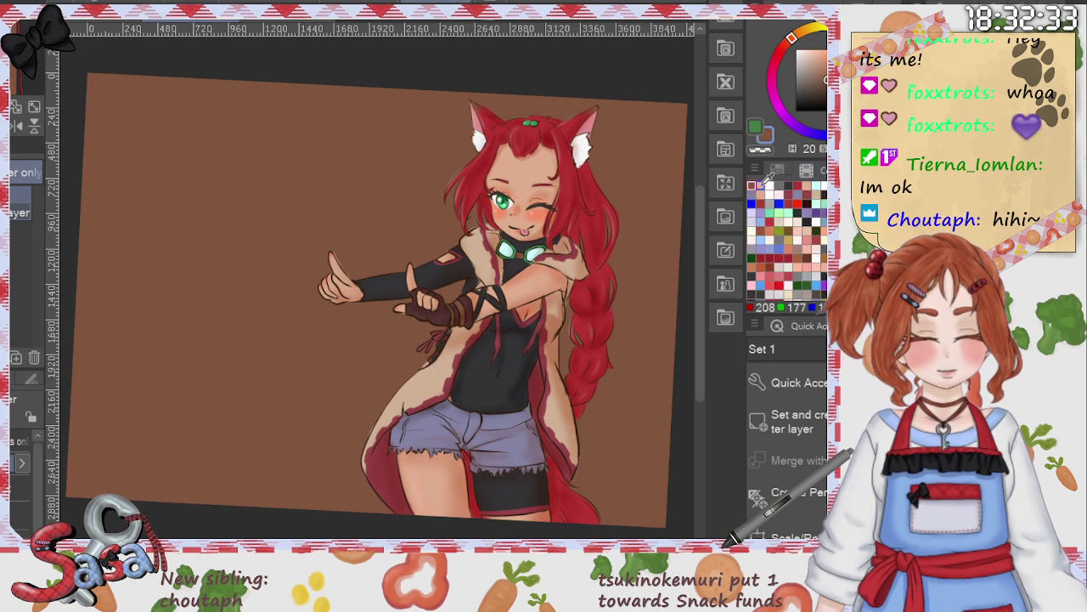
left_click(764, 183)
left_click(777, 171)
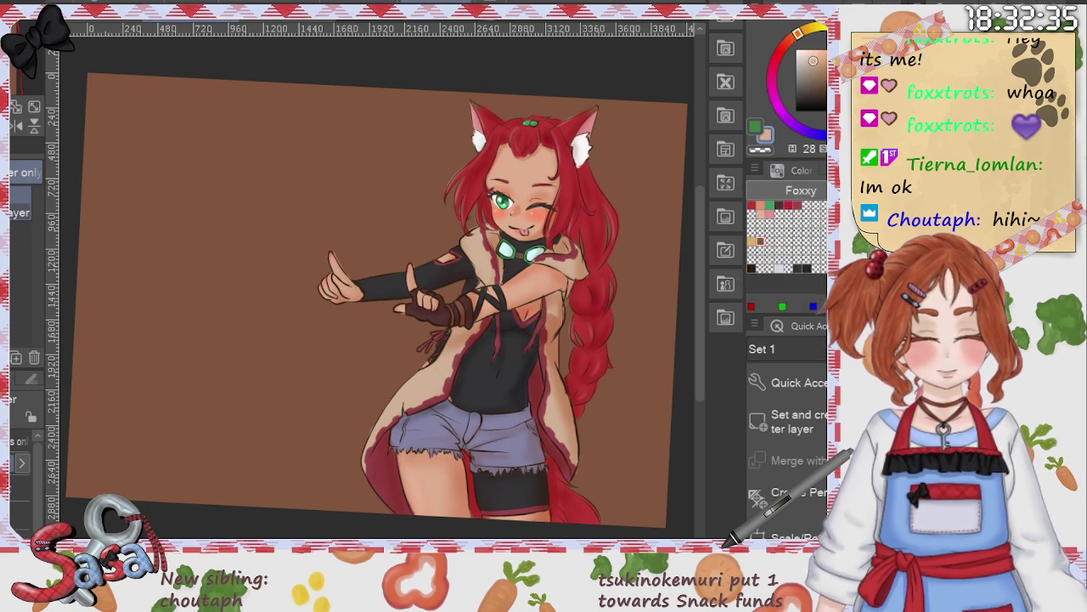
left_click(756, 126)
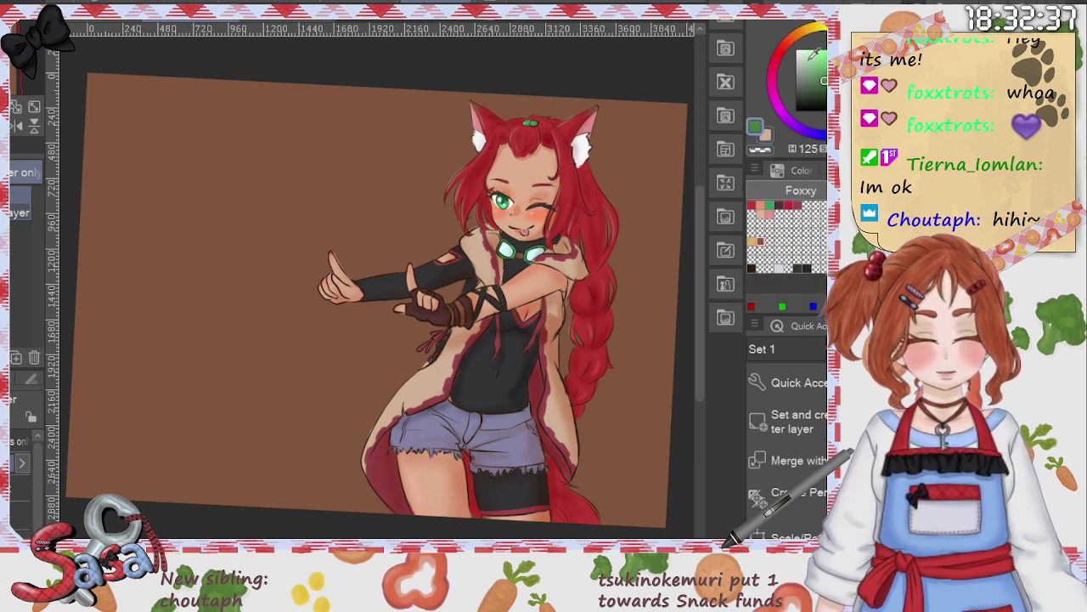
key("g")
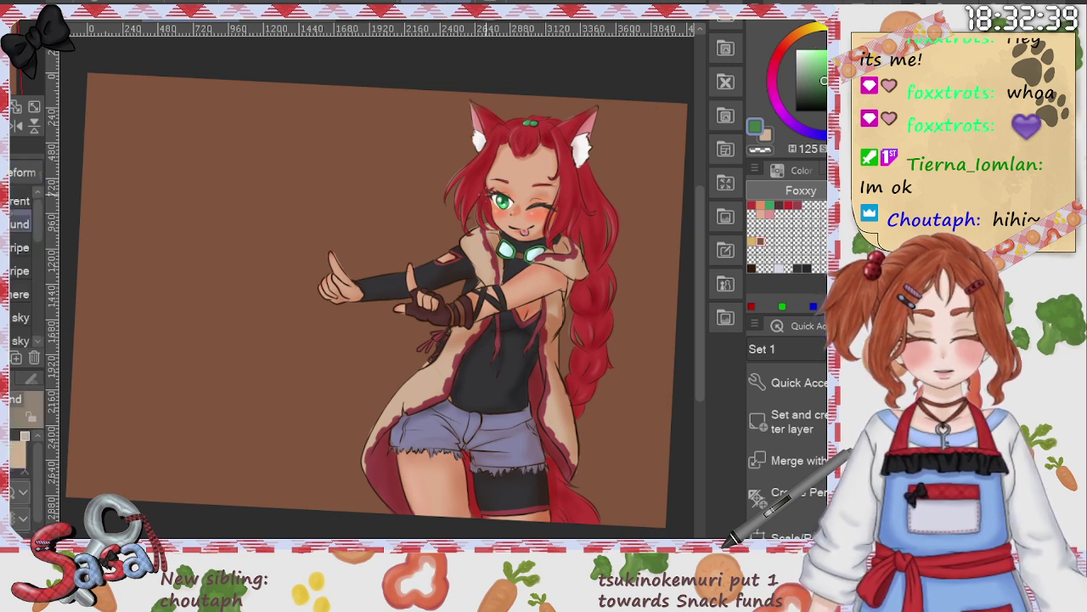
Step: Try green-to-peach gradients over the brown fill, first from beside the girl's ears and then from the lower right
left_click_drag(550, 132, 209, 380)
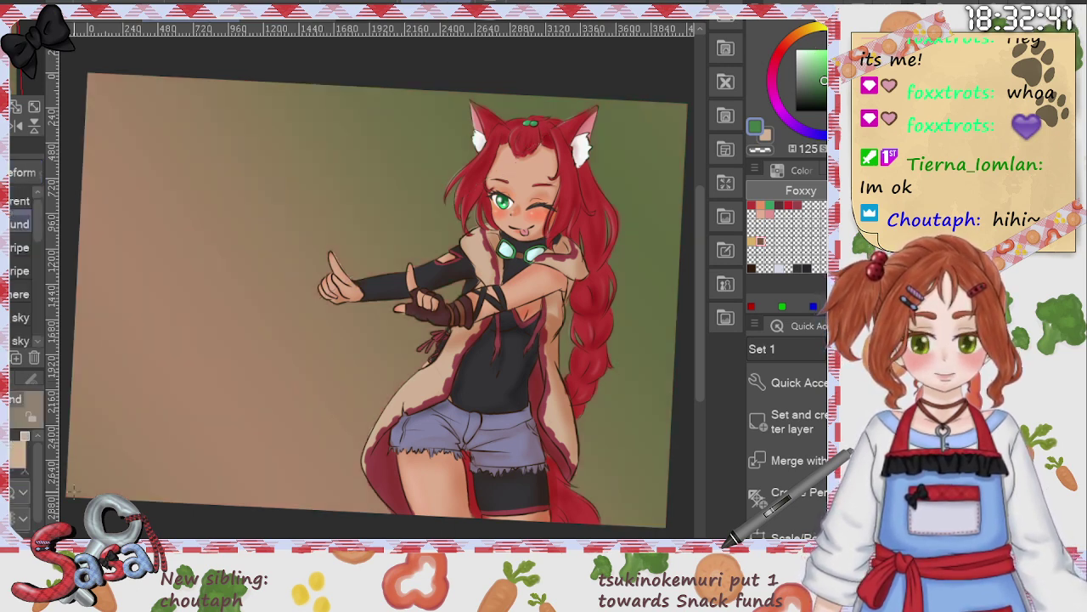
key("ctrl+z")
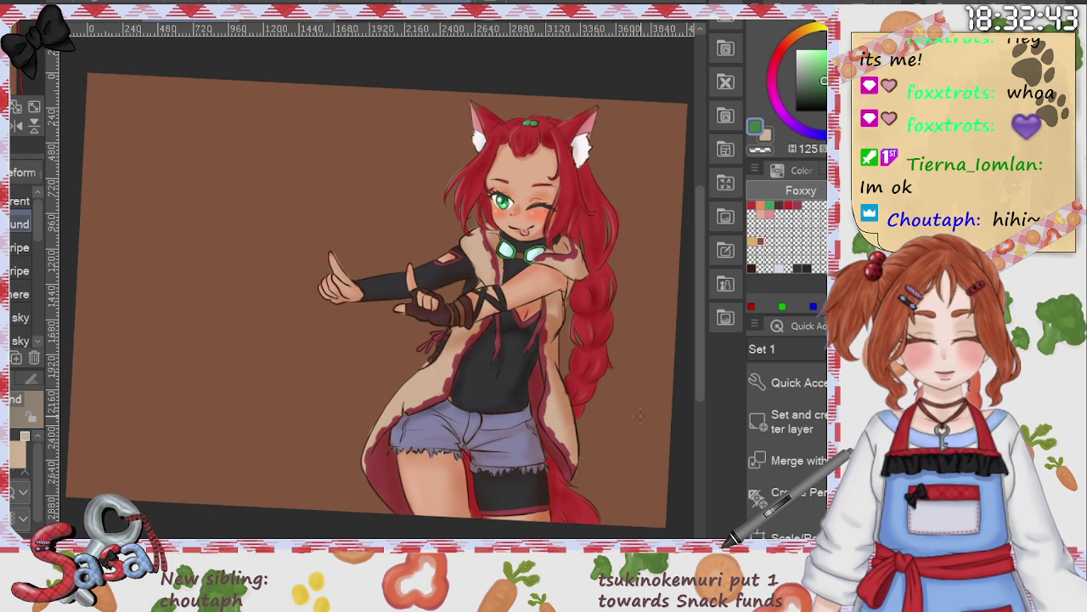
left_click_drag(641, 416, 432, 289)
key("ctrl+z")
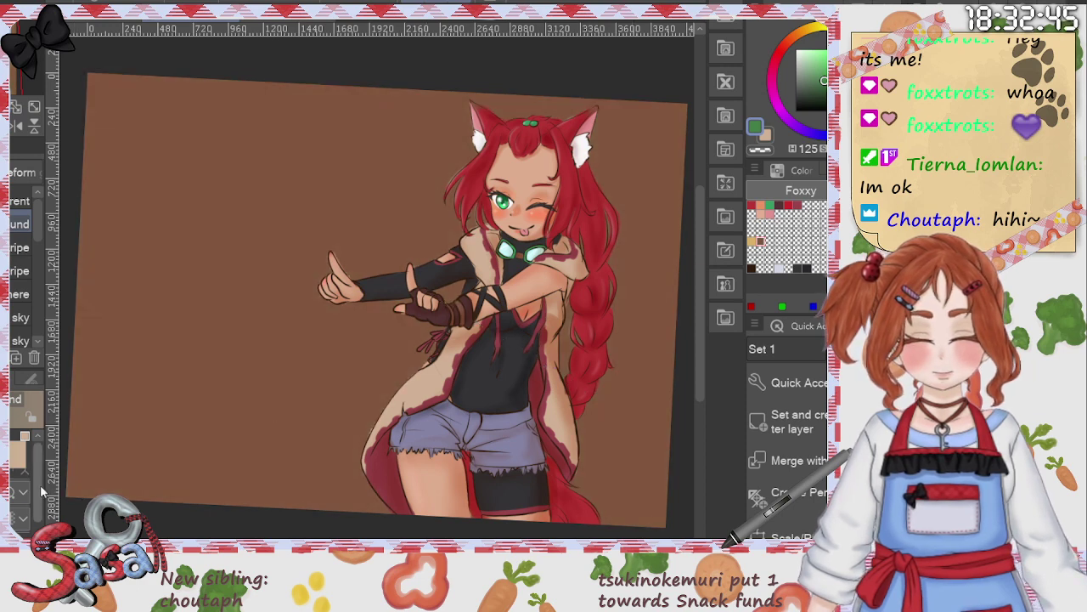
Step: Apply a diagonal gradient over the brown background, from green at the upper right to peach tan at the lower left
left_click_drag(39, 492, 39, 527)
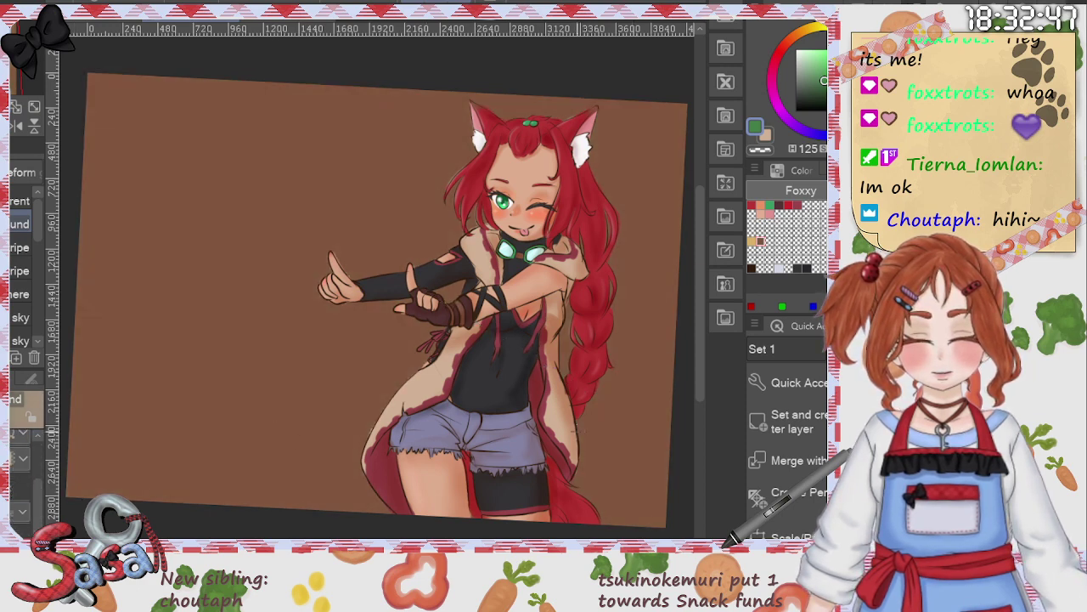
left_click_drag(579, 431, 190, 146)
key("ctrl+z")
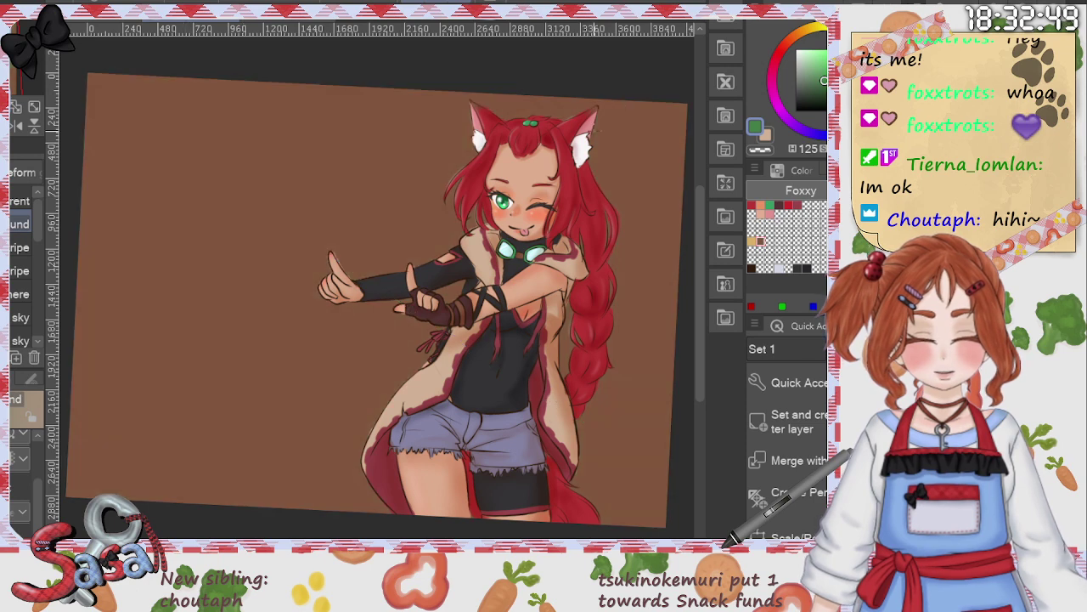
left_click_drag(627, 128, 156, 444)
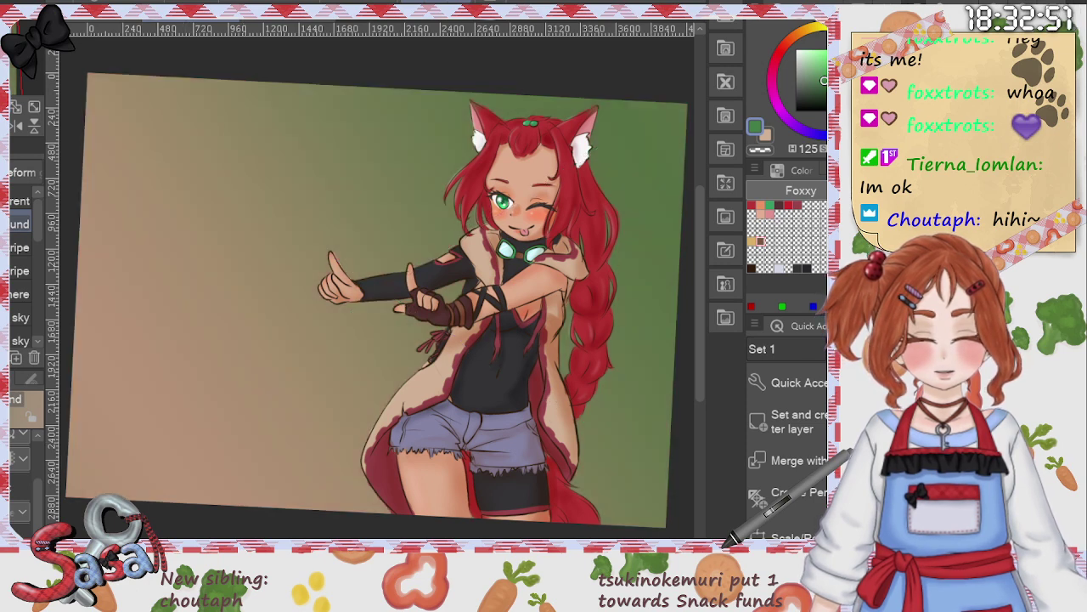
Step: Switch from the gradient to the background brushes and select the grass brush
left_click_drag(701, 272, 701, 258)
left_click_drag(553, 542, 584, 542)
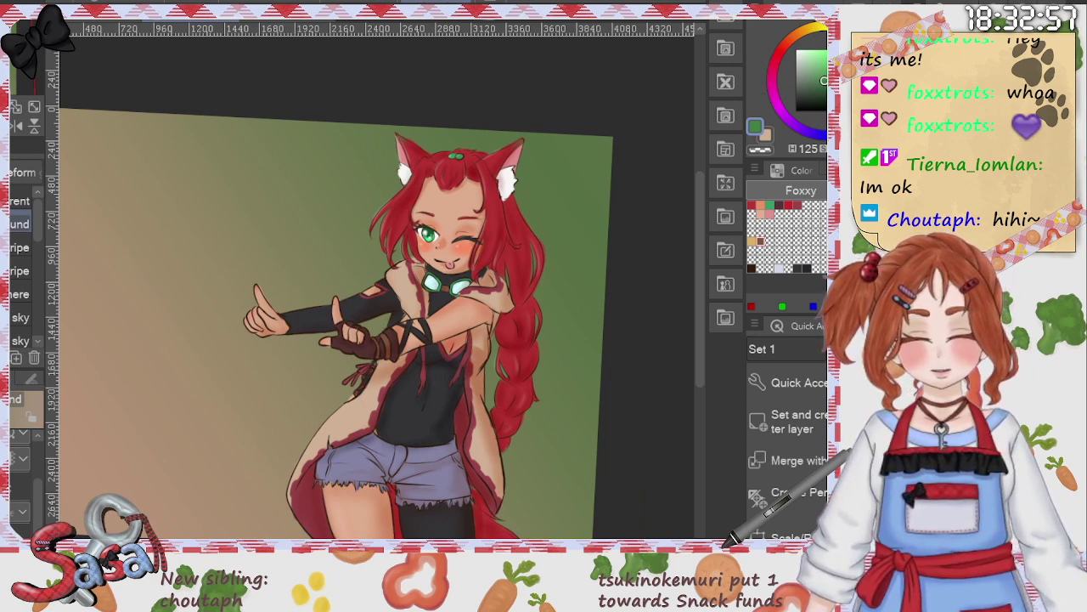
key("b")
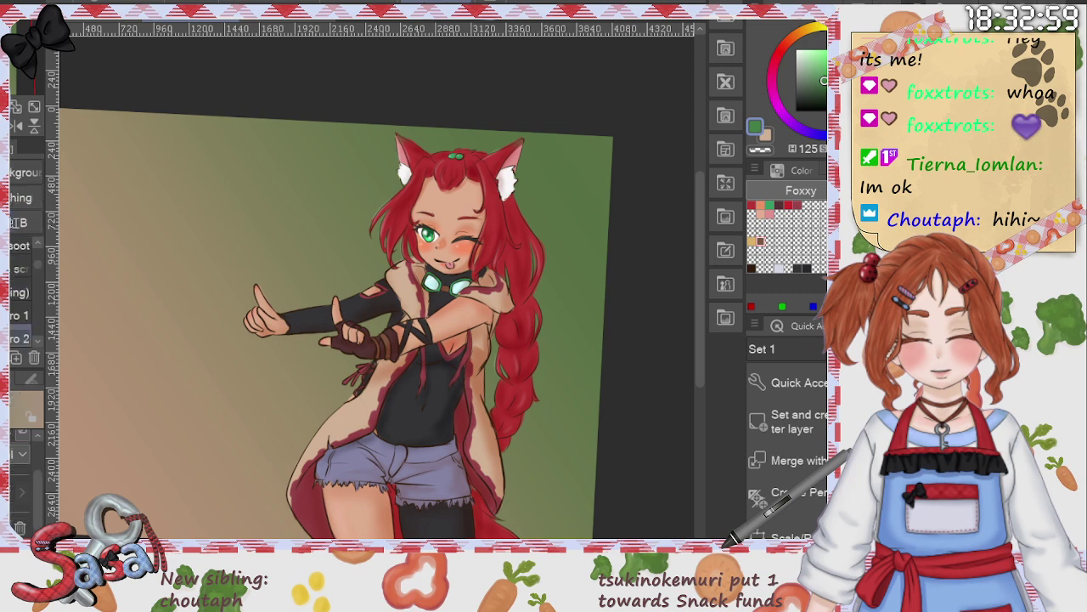
left_click_drag(38, 301, 38, 264)
scroll(38, 269, "up", 3)
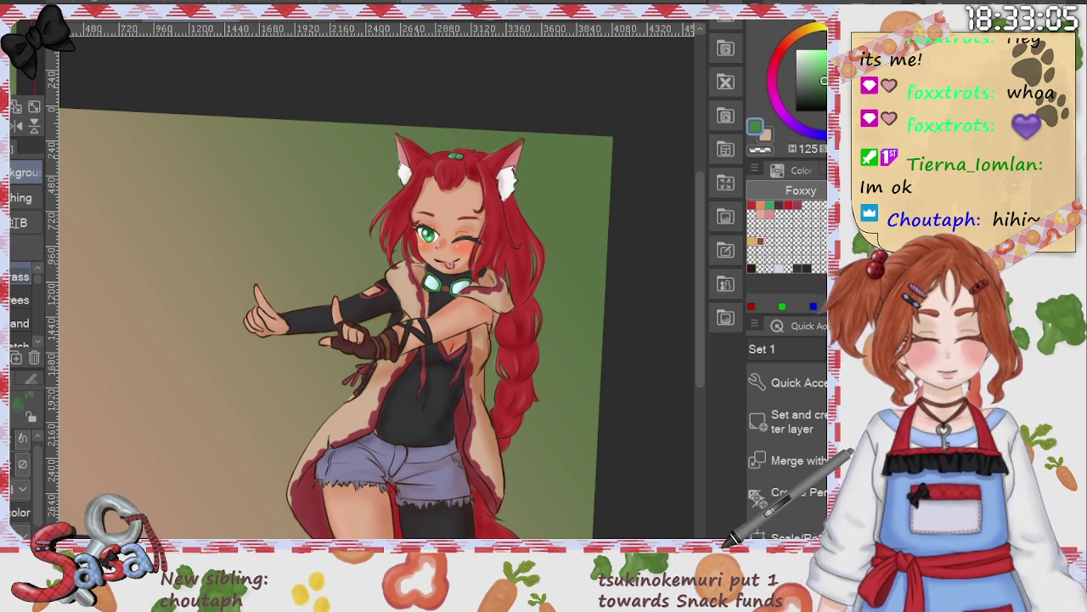
Step: Set the secondary colour to a dark yellowish green with hue 97
left_click(768, 136)
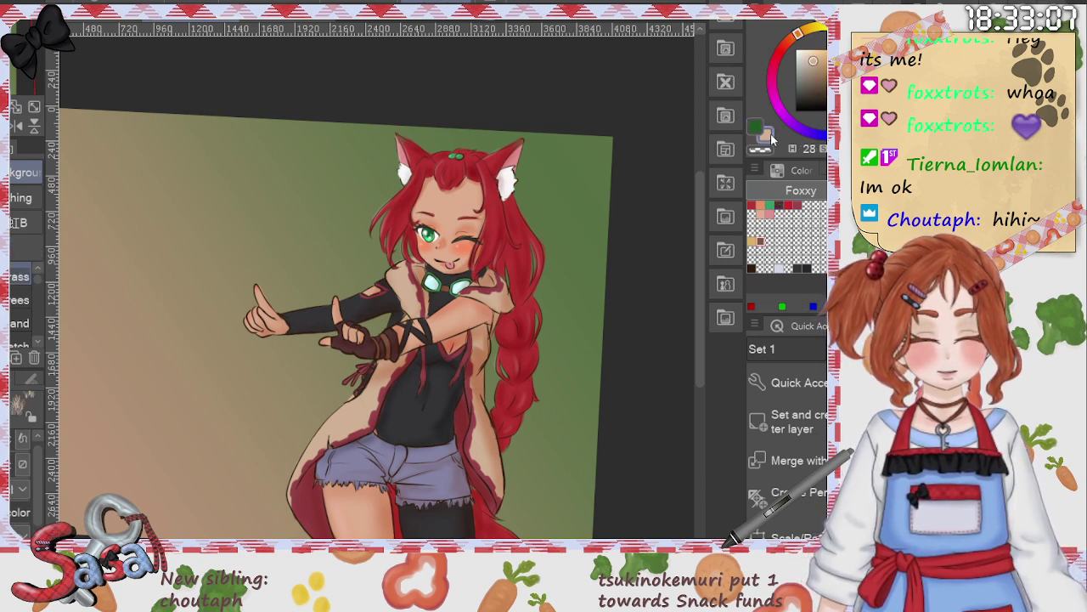
left_click(841, 90)
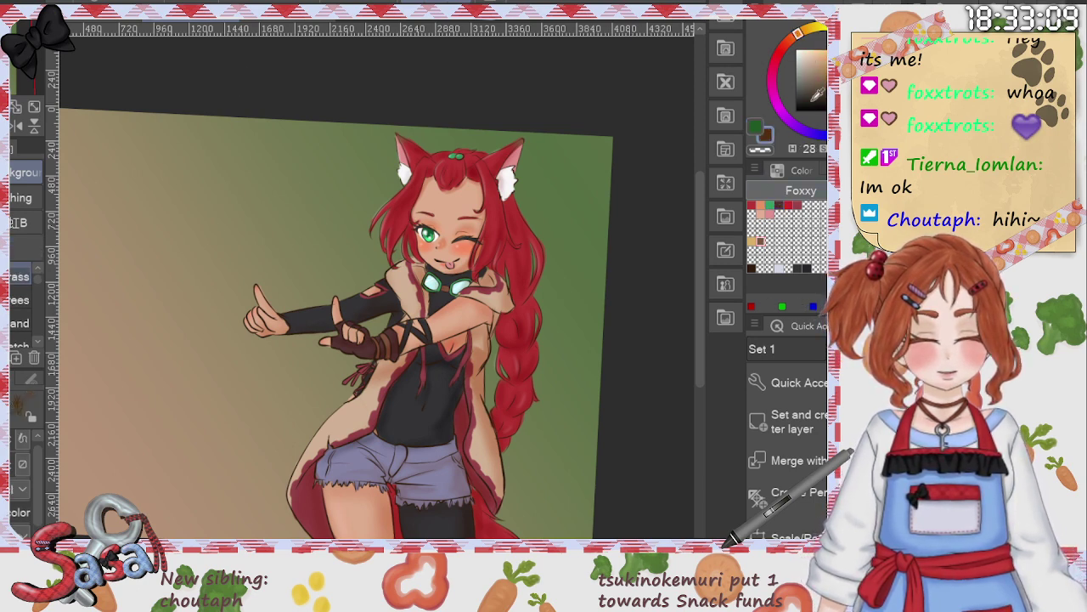
left_click(880, 81)
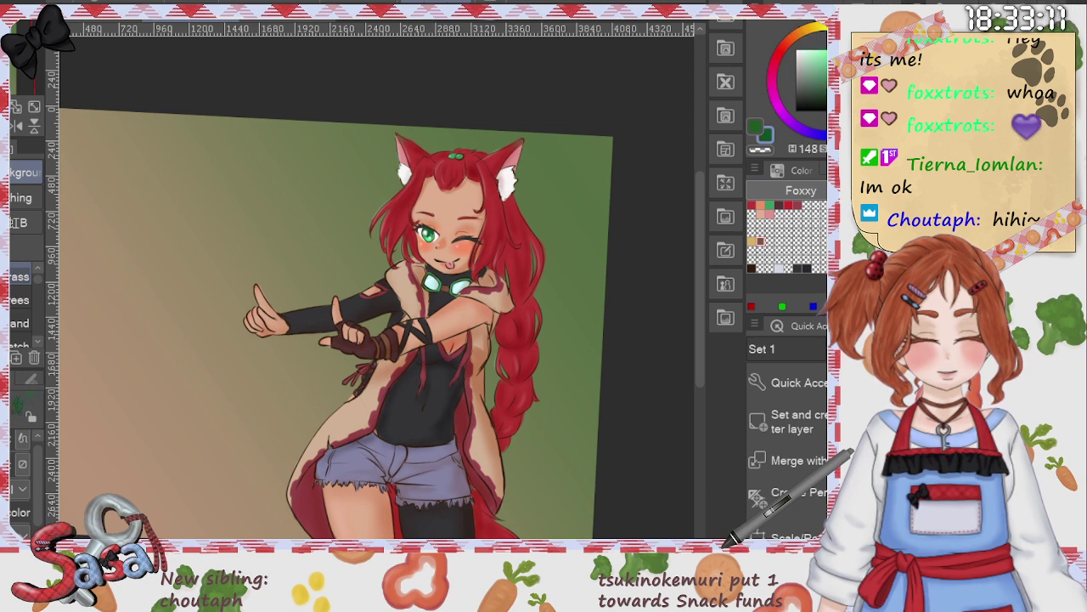
left_click(858, 37)
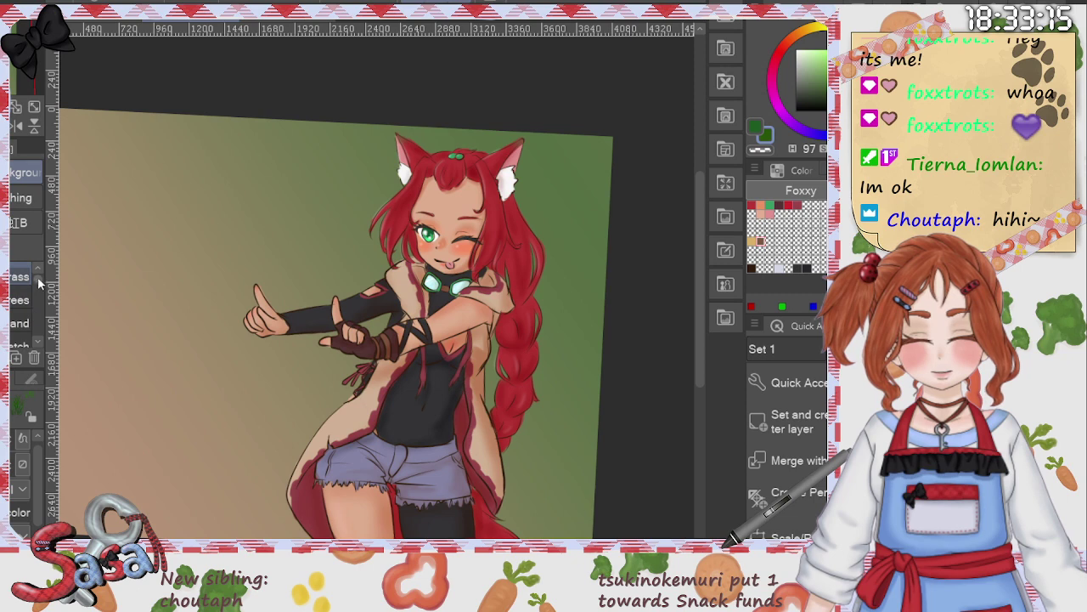
Step: Choose the leaves brush from the background brushes and darken the main green
scroll(39, 289, "down", 4)
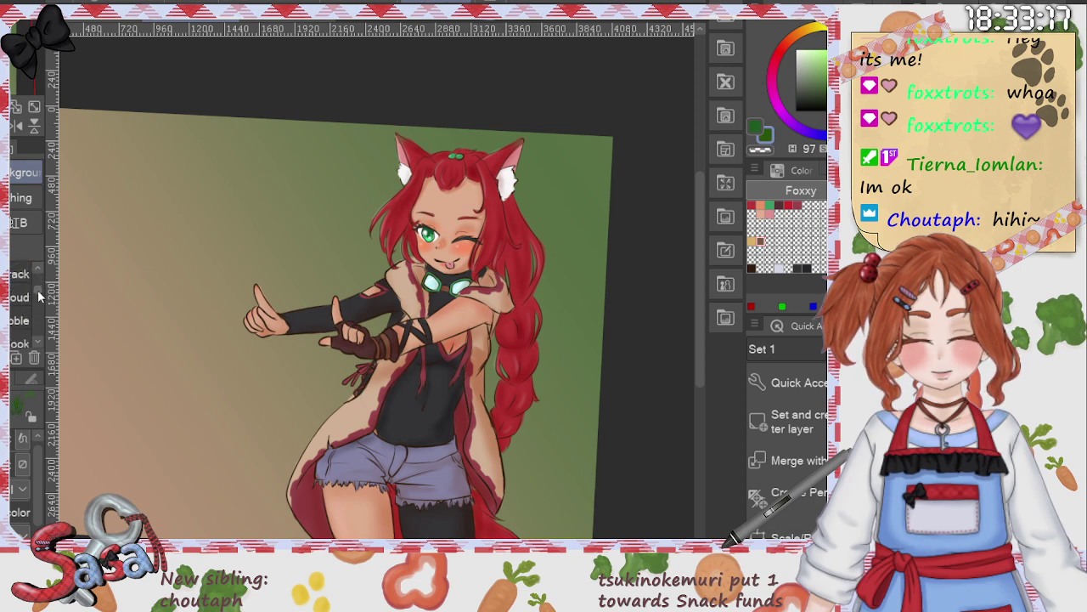
left_click(7, 172)
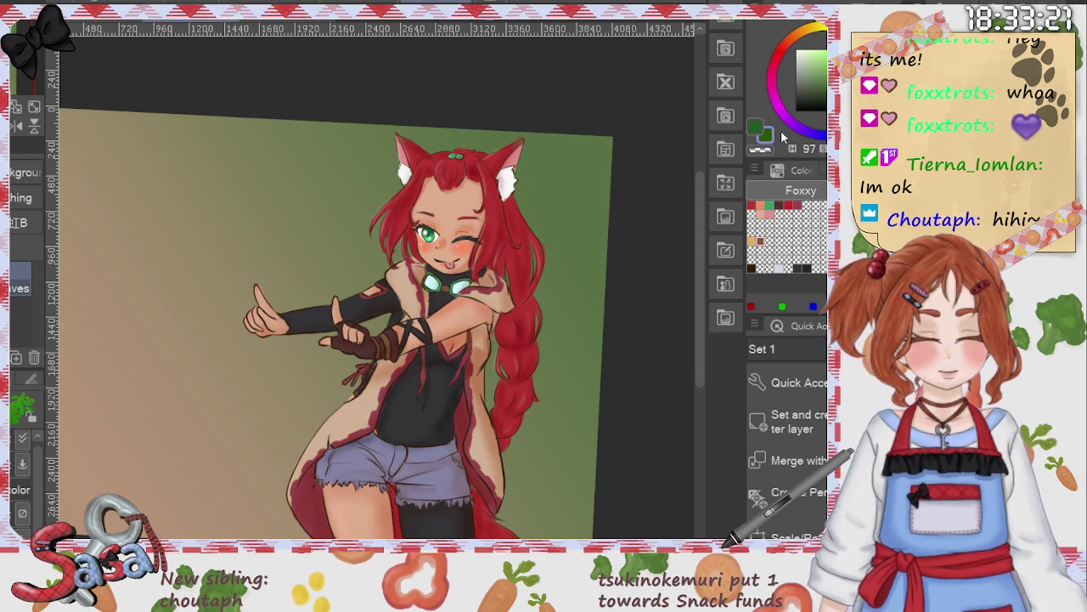
left_click(755, 128)
left_click(845, 96)
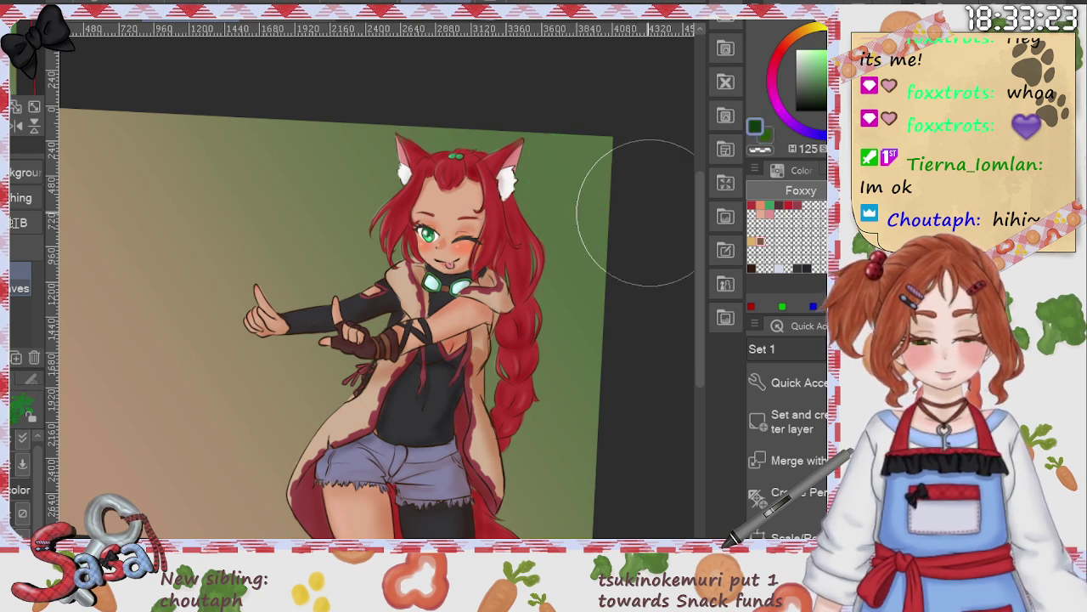
Step: Try leaf strokes along the right edge of the background with the two dark greens
left_click_drag(544, 138, 600, 311)
key("ctrl+z")
left_click(769, 138)
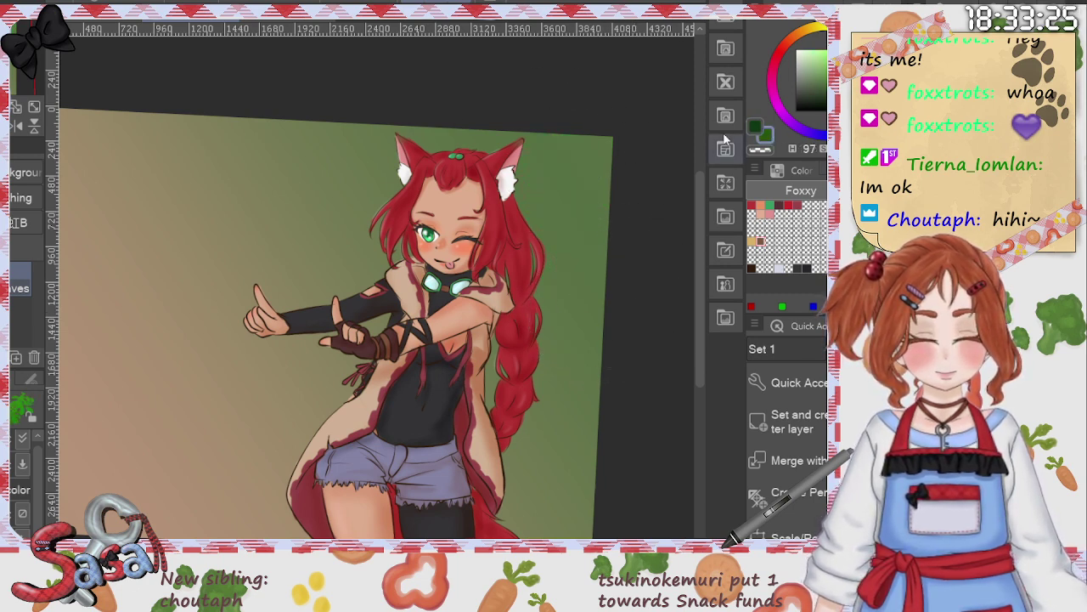
left_click_drag(598, 150, 619, 252)
key("ctrl+z")
Step: Darken the main colour to a near-black green and brush faint leaves down the background's right edge and behind the girl's ears
left_click(755, 127)
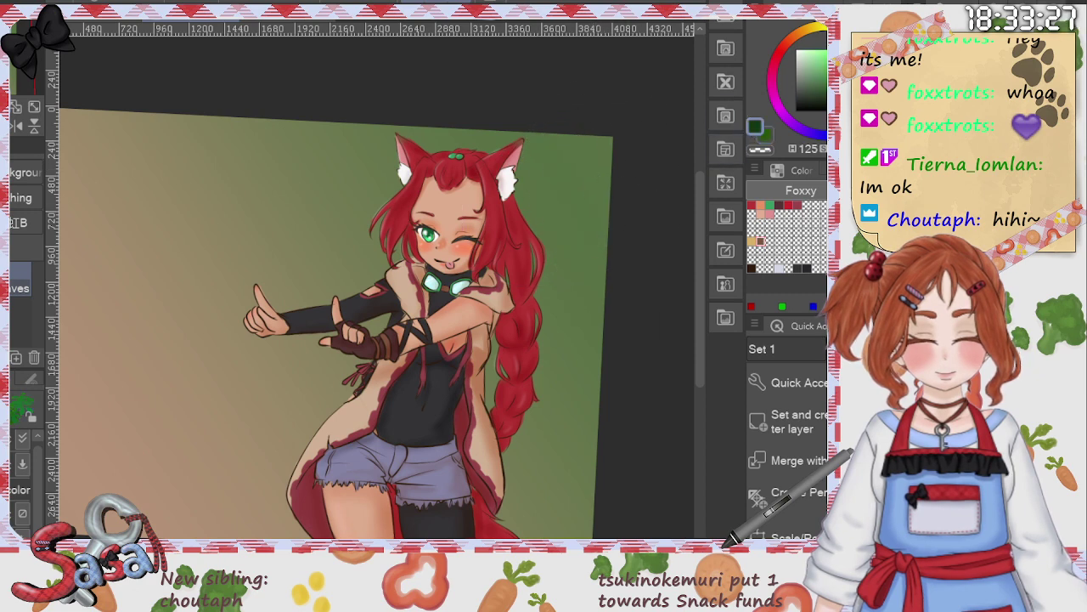
left_click(846, 106)
mouse_move(549, 127)
left_mouse_down()
mouse_move(527, 191)
mouse_move(575, 325)
mouse_move(625, 329)
left_mouse_up()
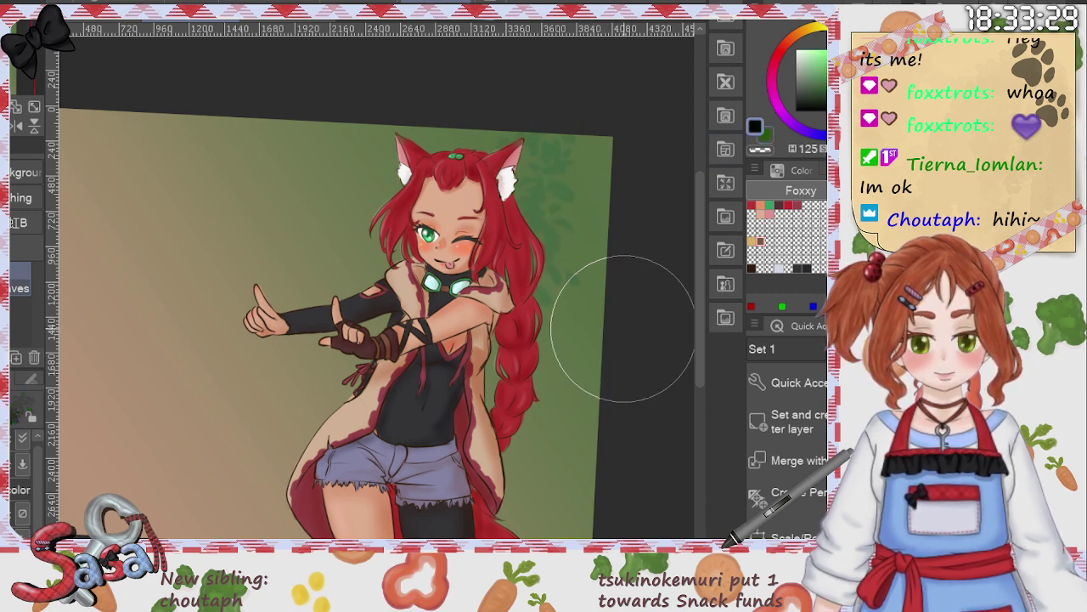
key("ctrl+z")
mouse_move(613, 133)
left_mouse_down()
mouse_move(623, 320)
mouse_move(597, 413)
left_mouse_up()
mouse_move(516, 172)
left_mouse_down()
mouse_move(372, 162)
mouse_move(569, 149)
mouse_move(545, 340)
mouse_move(536, 317)
mouse_move(508, 380)
mouse_move(586, 483)
mouse_move(629, 242)
left_mouse_up()
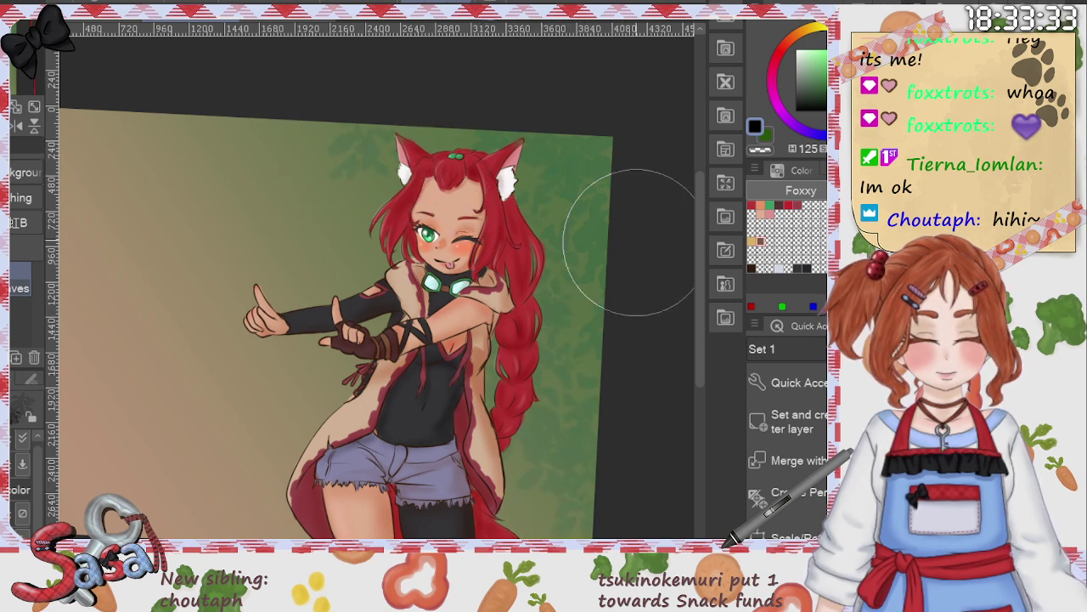
left_click_drag(659, 312, 734, 279)
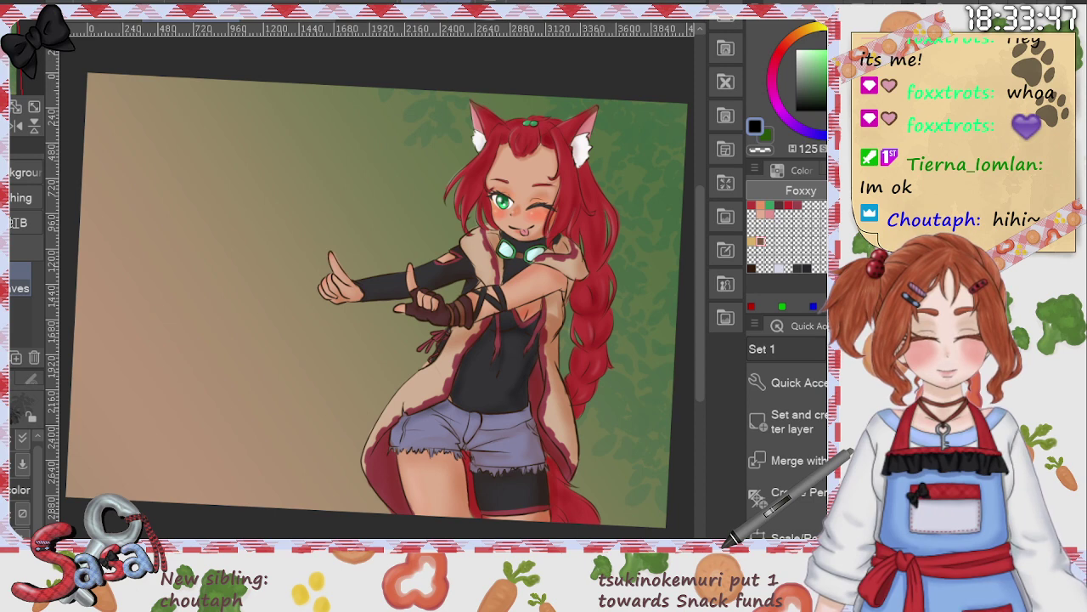
Step: Choose the glowing pen with bright green as main colour and sample the coat's beige as the secondary colour
key("e")
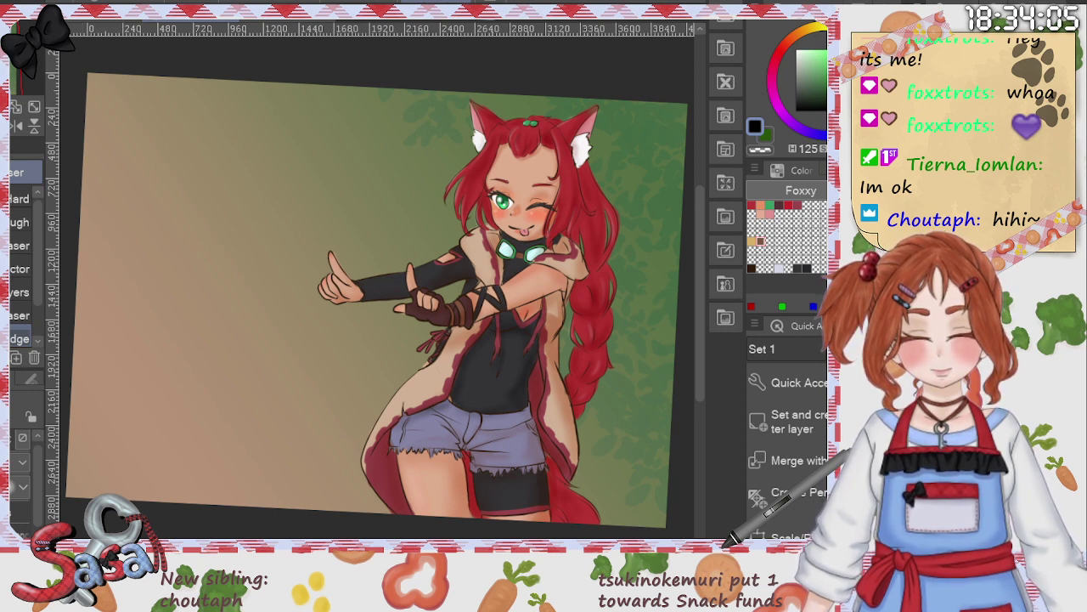
key("p")
left_click_drag(37, 277, 36, 283)
left_click(17, 230)
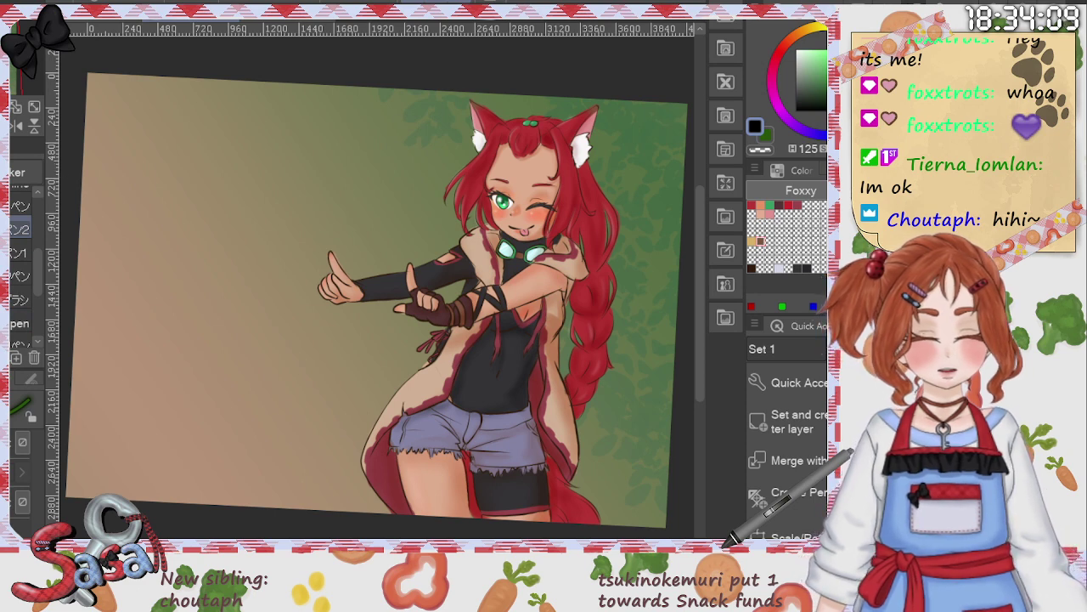
left_click_drag(850, 106, 853, 54)
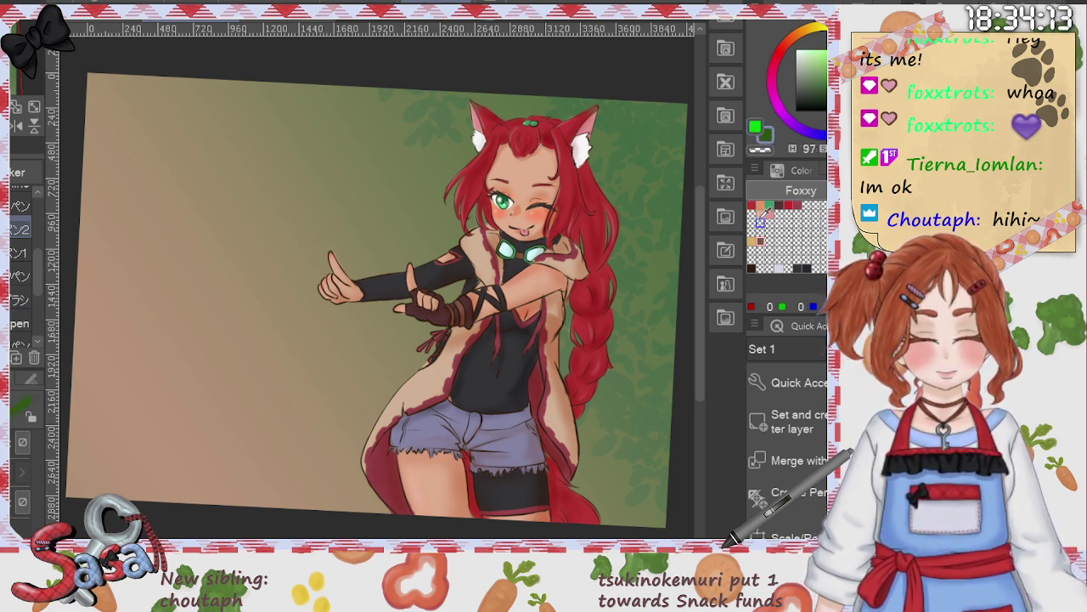
key("i")
left_click(436, 375)
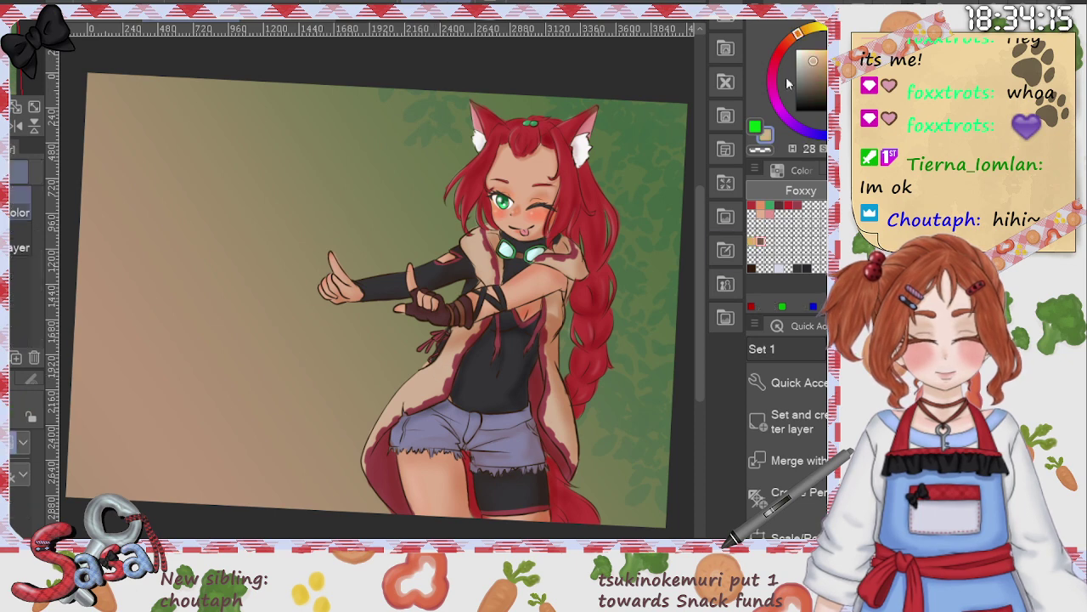
left_click(755, 127)
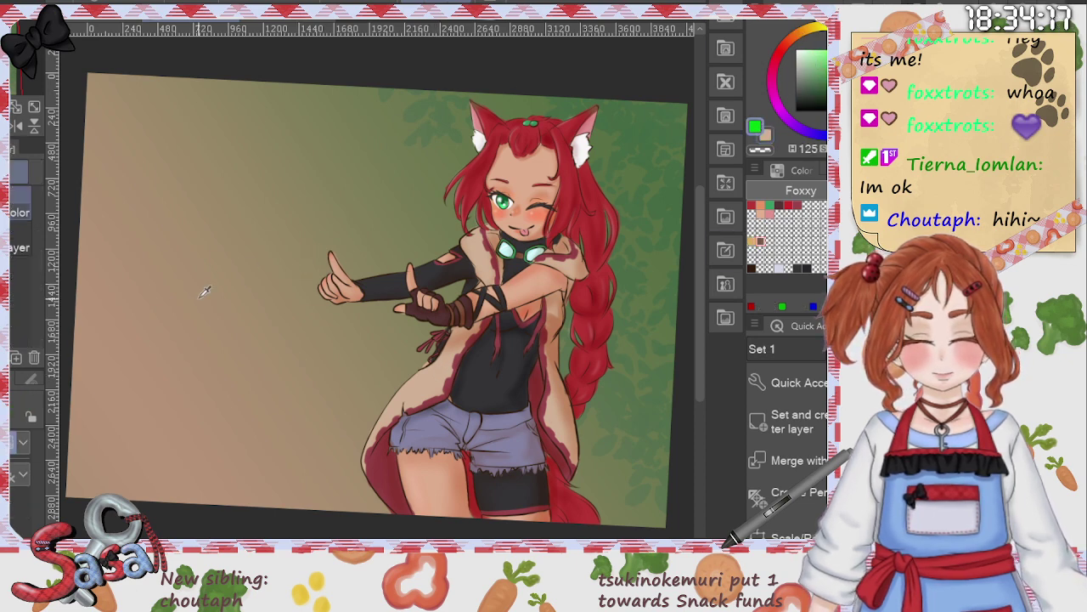
Step: Try two short vertical glowing green strokes on the empty background beside the girl's raised hand and undo them
key("p")
left_click_drag(237, 243, 242, 329)
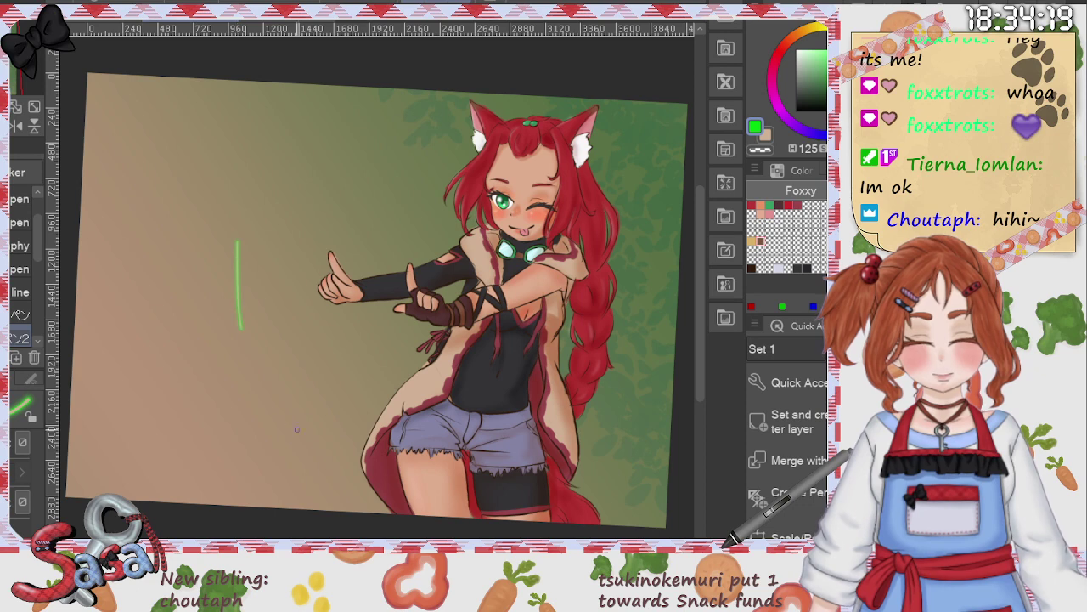
key("ctrl+z")
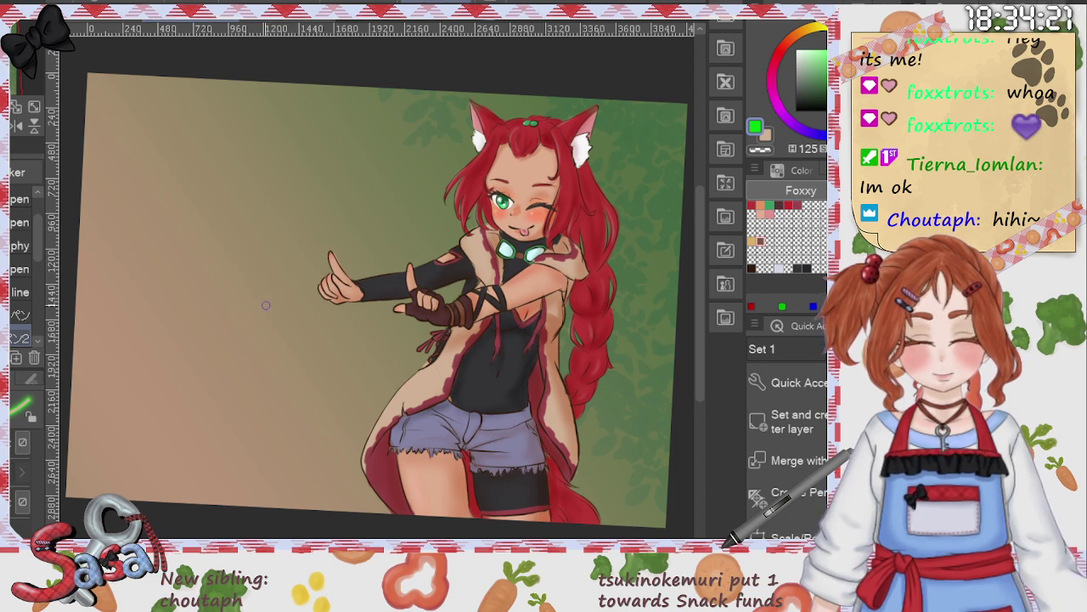
left_click_drag(282, 253, 252, 338)
key("ctrl+z")
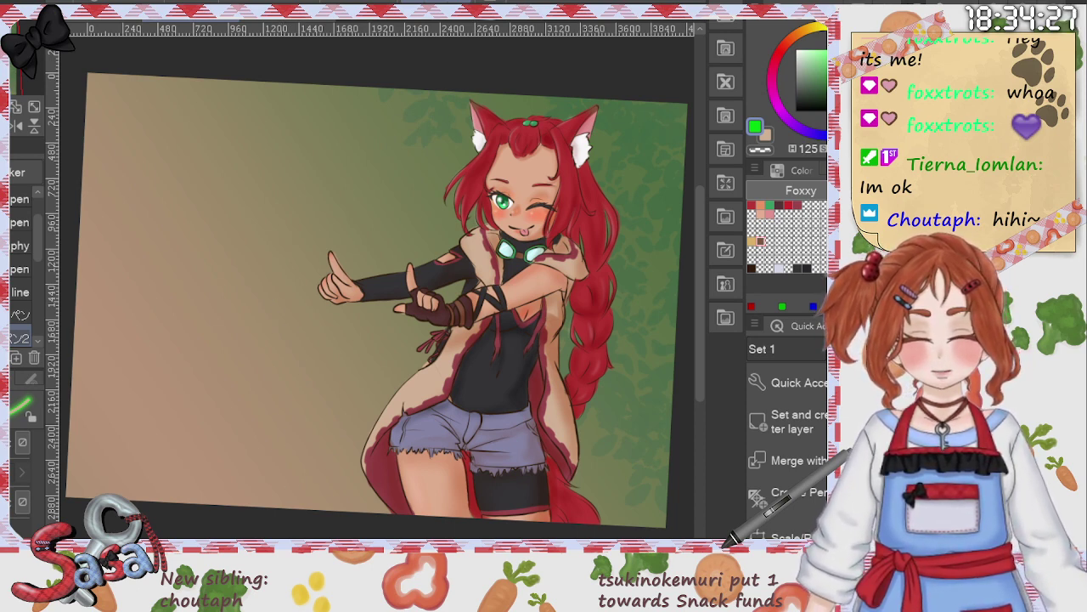
Step: Reset the canvas rotation and place a vertical symmetry ruler through the girl's raised fingertip
key("u")
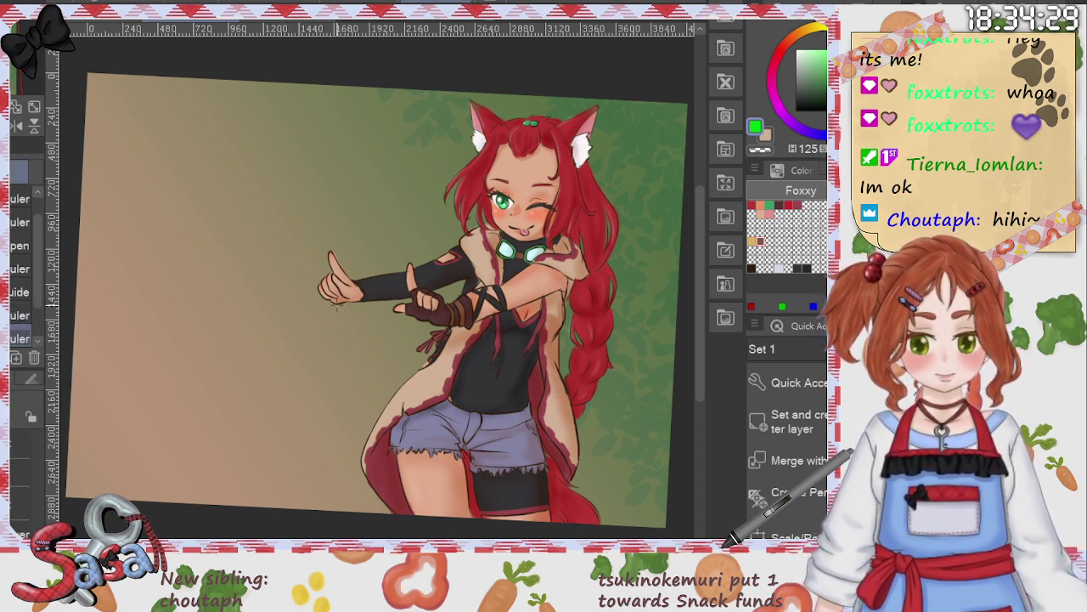
left_click_drag(340, 216, 334, 419)
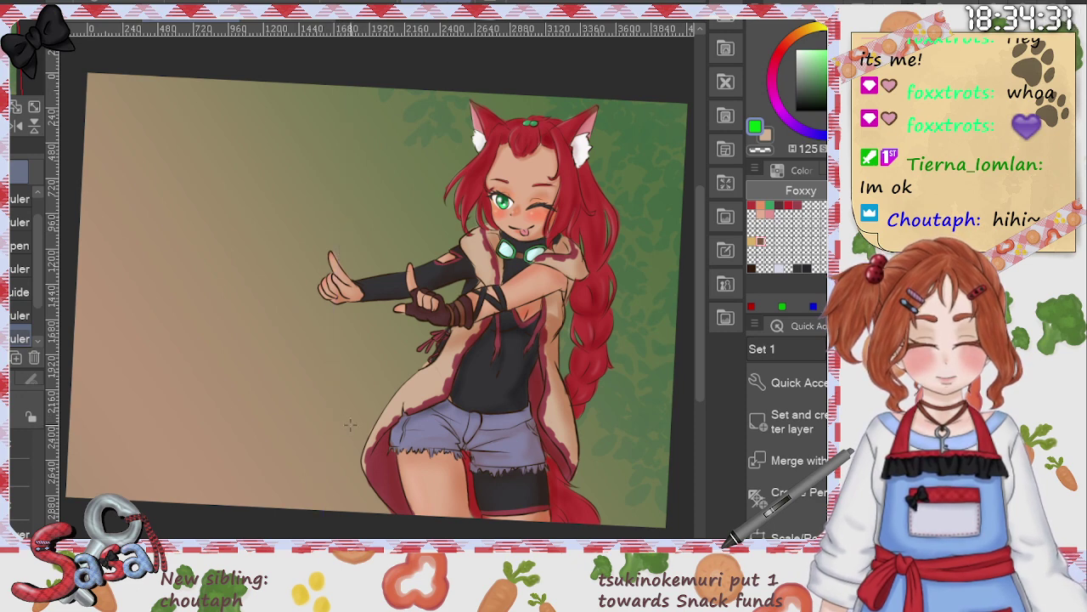
key("ctrl+at")
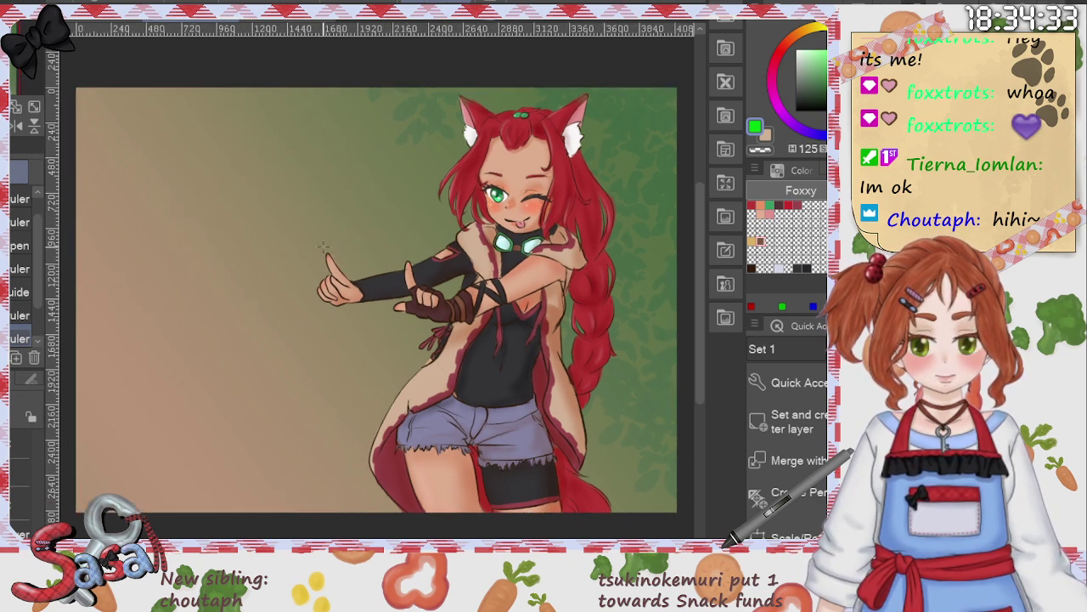
left_click_drag(325, 201, 323, 301)
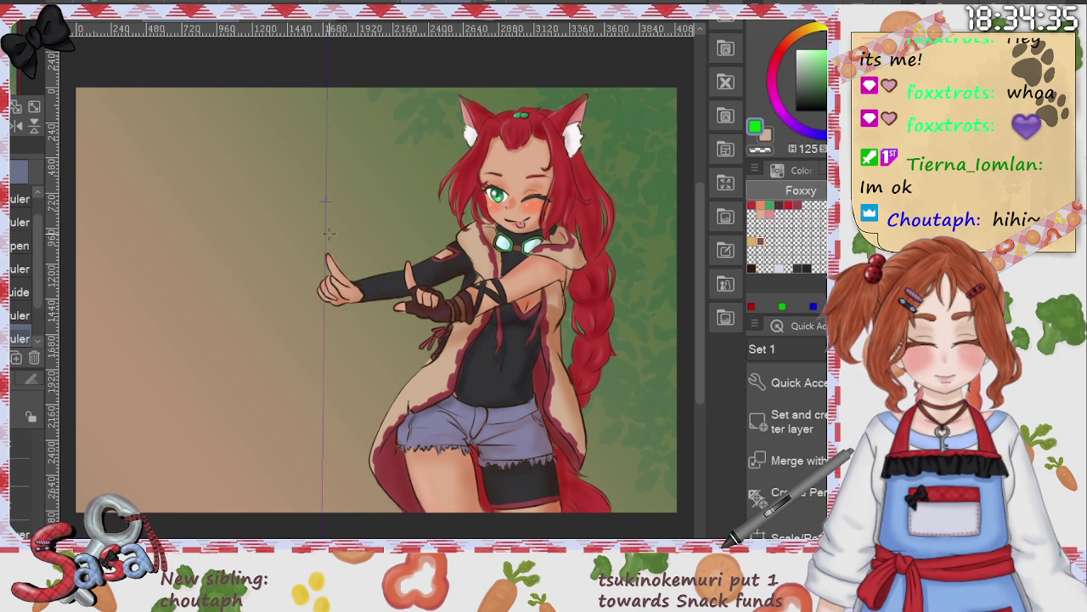
key("ctrl+z")
left_click_drag(324, 229, 323, 242)
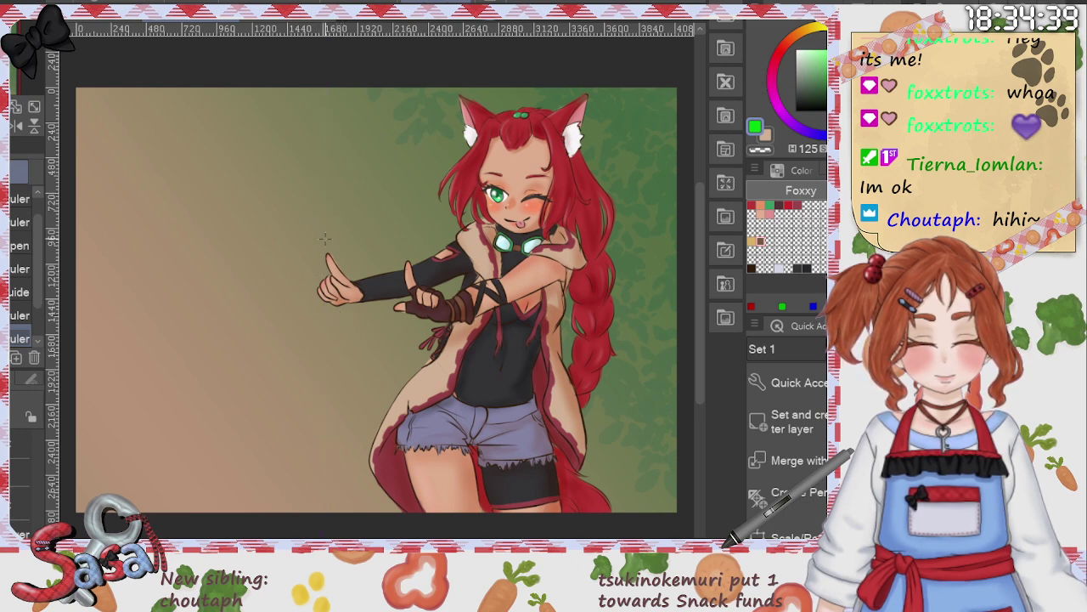
left_click_drag(327, 242, 319, 406)
Step: Draw a small symmetric fox-head outline with the glowing green pen around the girl's raised hand
key("p")
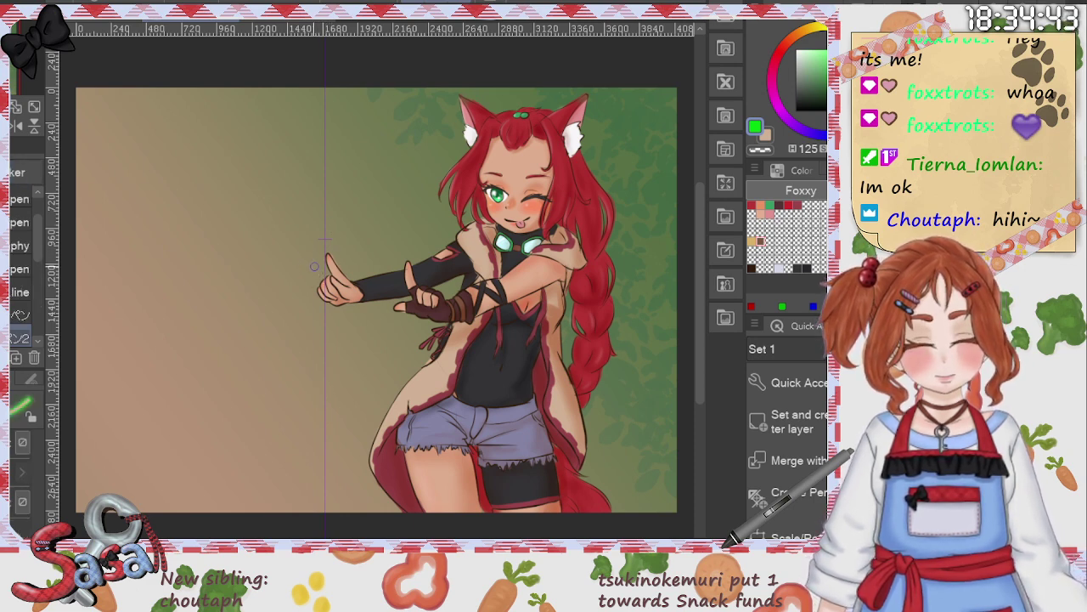
mouse_move(313, 265)
left_mouse_down()
mouse_move(317, 265)
mouse_move(341, 265)
mouse_move(329, 266)
mouse_move(363, 245)
mouse_move(361, 280)
mouse_move(326, 332)
left_mouse_up()
key("ctrl+z")
key("ctrl+z")
key("ctrl+z")
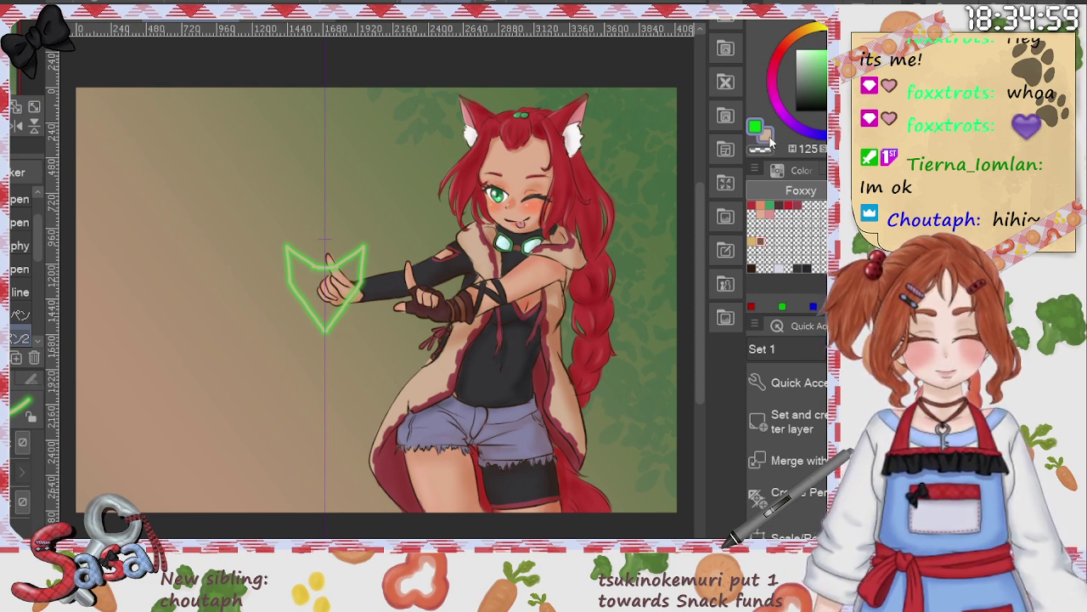
Step: Duplicate the small fox-head outline and place an enlarged copy on the background beside it
left_click(778, 241)
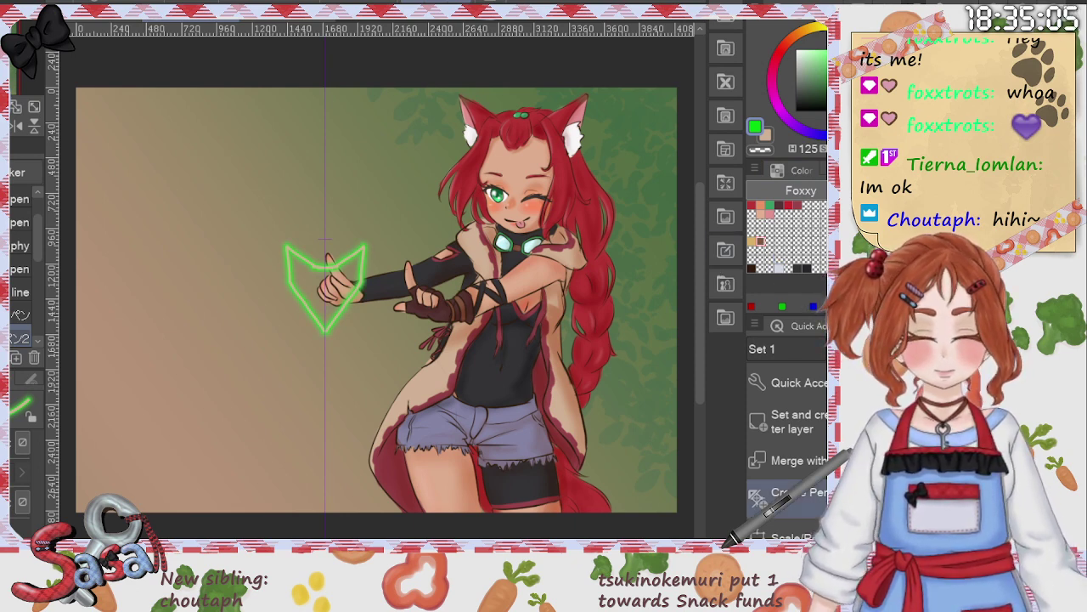
left_click(777, 535)
left_click_drag(268, 348, 241, 321)
left_click(168, 434)
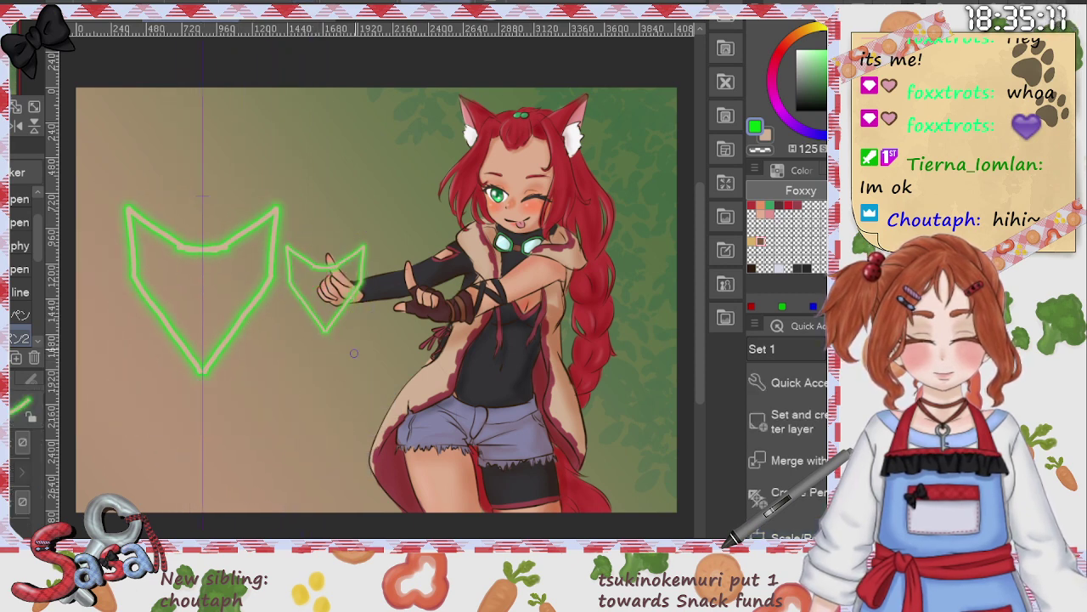
Step: Undo the enlarged copy and the small fox-head outline
key("e")
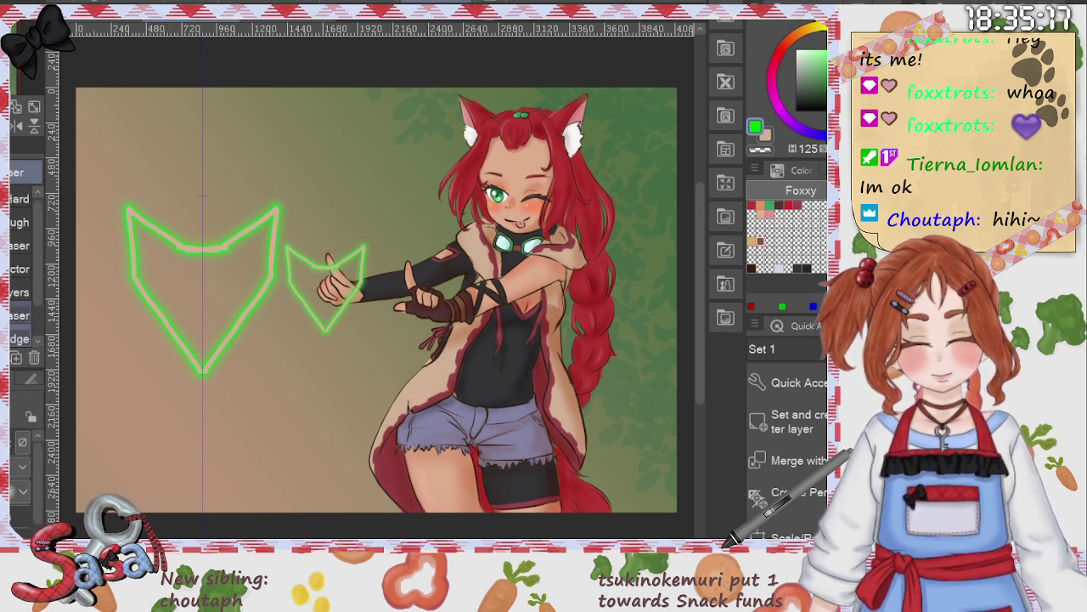
left_click(20, 315)
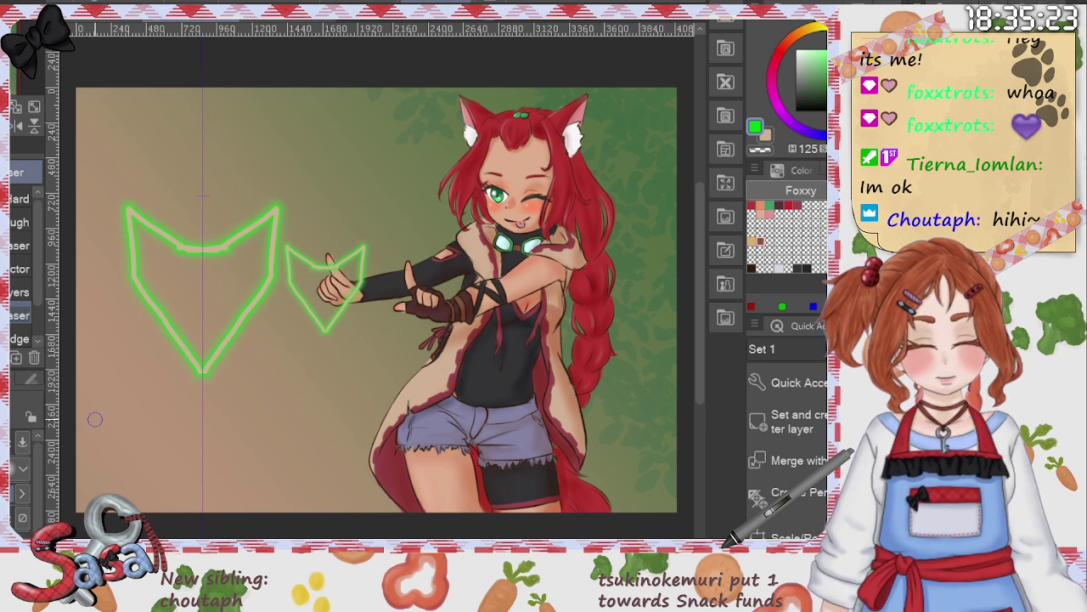
key("ctrl+z")
key("ctrl+z")
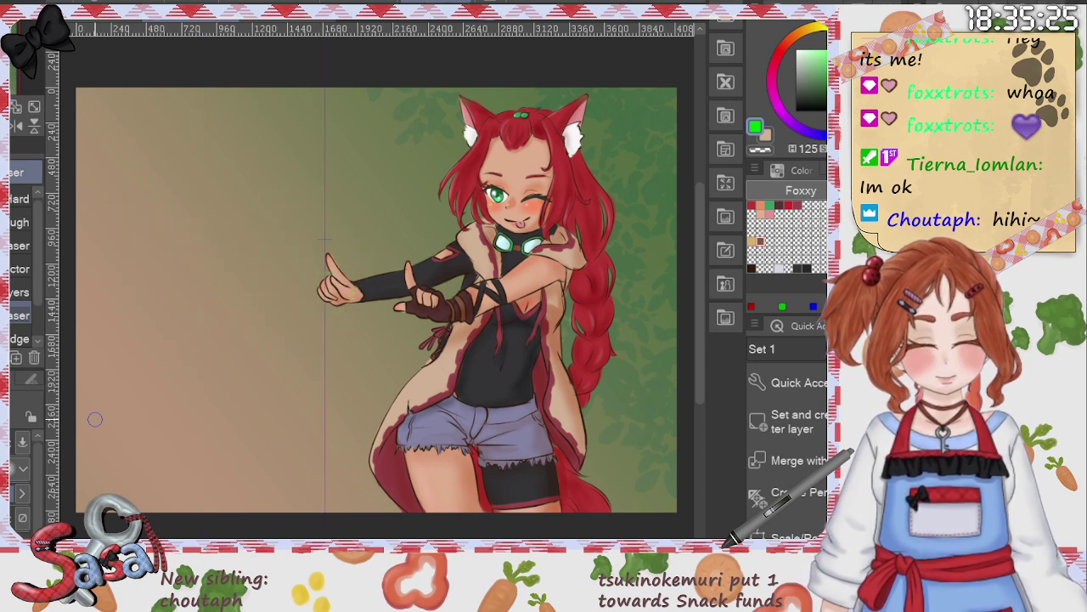
Step: Try symmetric glowing fox-head outlines around the girl's raised hand, with the chin well below it, and undo them
key("p")
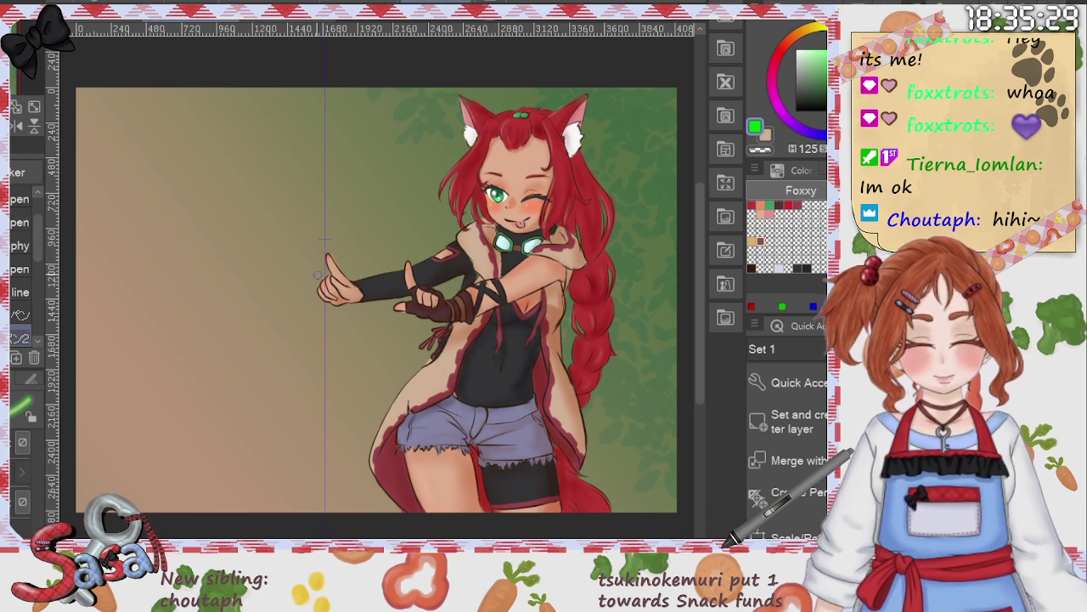
scroll(312, 254, "up", 5)
mouse_move(283, 237)
left_mouse_down()
mouse_move(341, 237)
mouse_move(359, 223)
mouse_move(326, 236)
mouse_move(355, 237)
mouse_move(323, 233)
mouse_move(373, 226)
mouse_move(409, 170)
left_mouse_up()
key("ctrl+z")
key("ctrl+z")
key("ctrl+z")
key("ctrl+z")
key("ctrl+z")
key("ctrl+z")
key("ctrl+z")
mouse_move(323, 225)
left_mouse_down()
mouse_move(352, 226)
mouse_move(395, 177)
mouse_move(415, 254)
mouse_move(321, 415)
left_mouse_up()
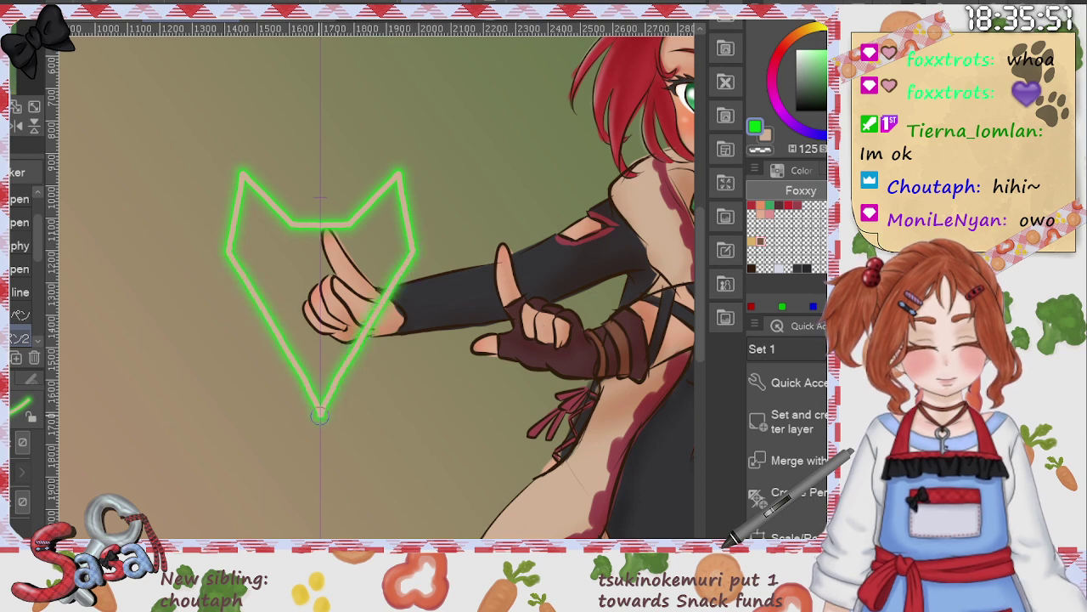
key("ctrl+z")
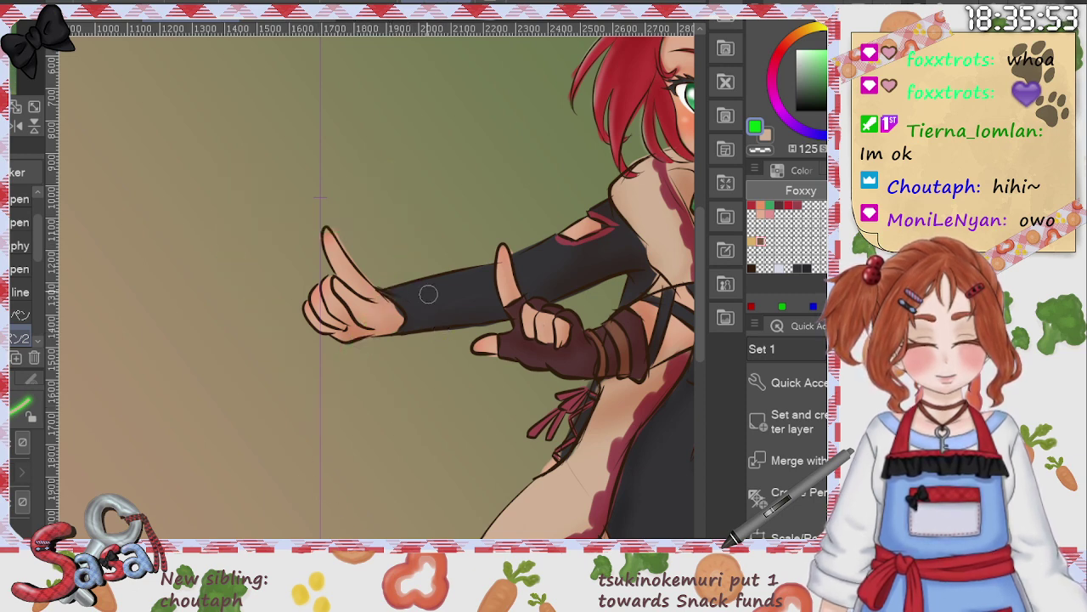
Step: Draw a symmetric glowing green fox head with pointed ears above the raised fingertip and its chin at the hand's lower edge
mouse_move(321, 212)
left_mouse_down()
mouse_move(364, 212)
mouse_move(415, 146)
left_mouse_up()
key("ctrl+z")
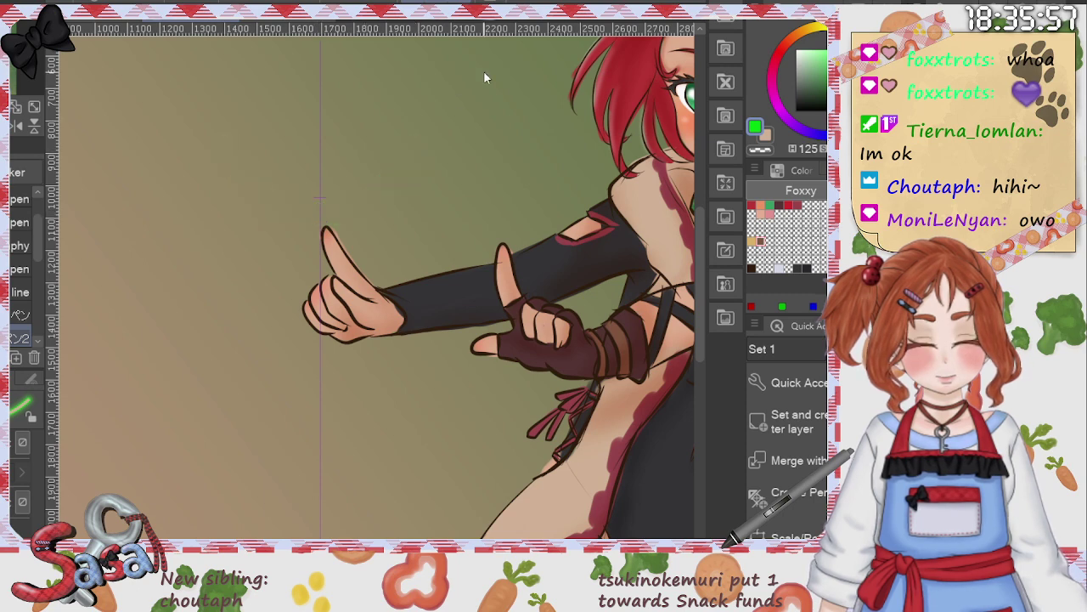
mouse_move(320, 197)
left_mouse_down()
mouse_move(359, 192)
mouse_move(391, 144)
mouse_move(406, 219)
mouse_move(321, 344)
left_mouse_up()
key("ctrl+z")
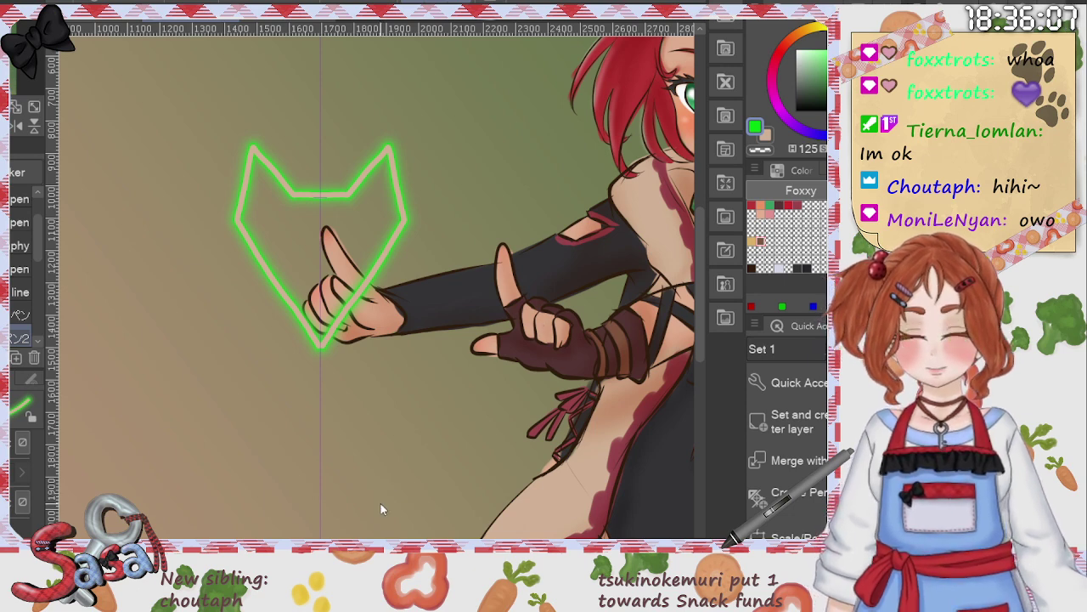
Step: Duplicate the fox-head outline, enlarge the copy and place it on the empty background to the left of the original
left_click(792, 537)
left_click_drag(218, 365, 69, 537)
left_click_drag(311, 467, 147, 428)
key("ctrl+0")
left_click_drag(251, 319, 234, 322)
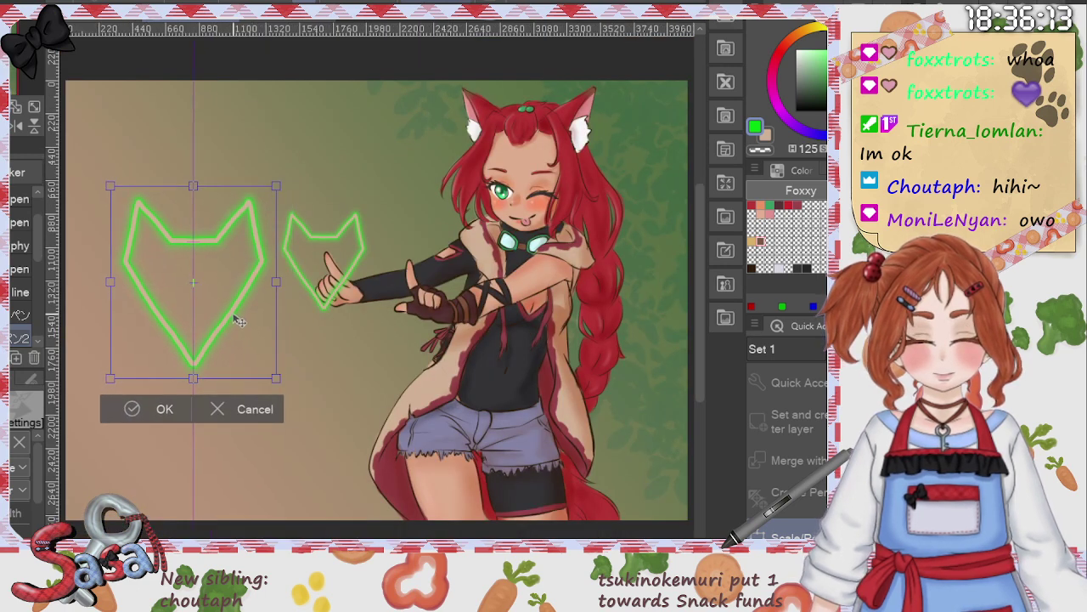
left_click(131, 413)
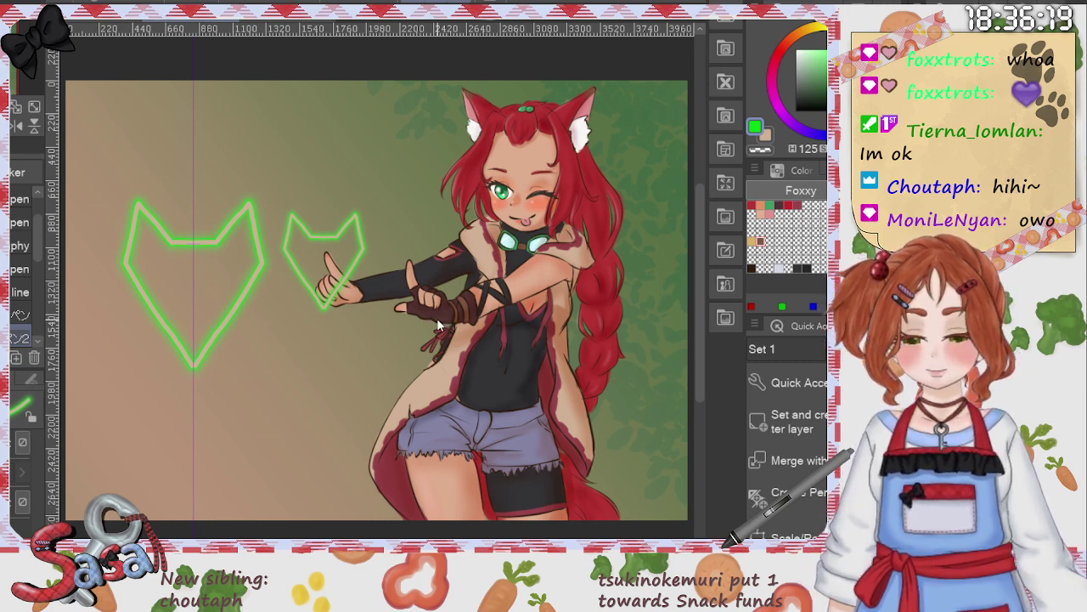
Step: Scale another copy of the fox head to an intermediate size and place it between the small and large outlines
key("alt+bracketleft")
key("ctrl+t")
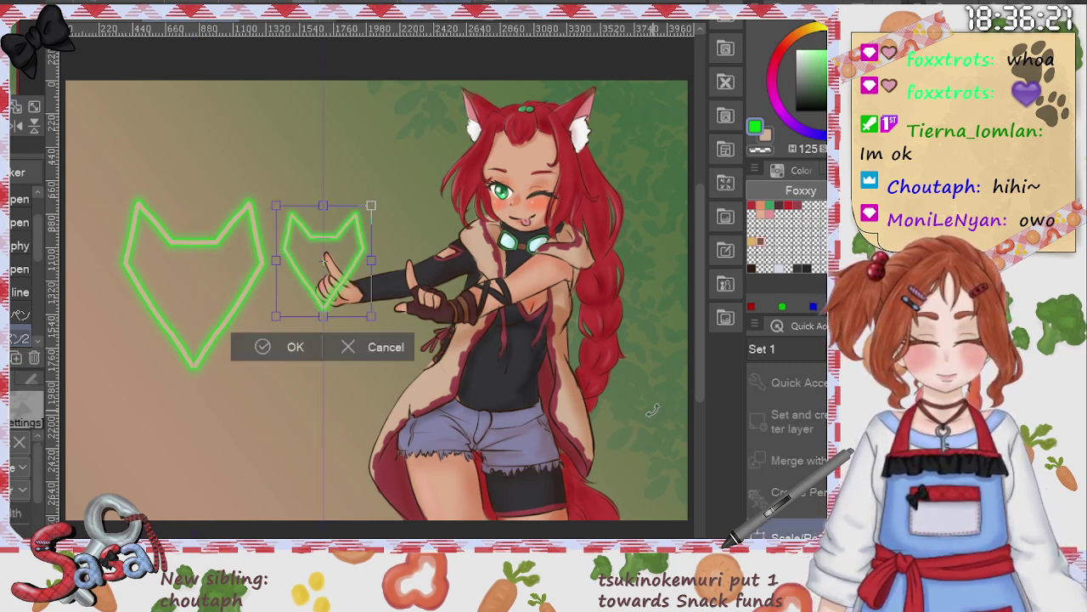
left_click_drag(355, 298, 339, 371)
left_click_drag(310, 329, 289, 309)
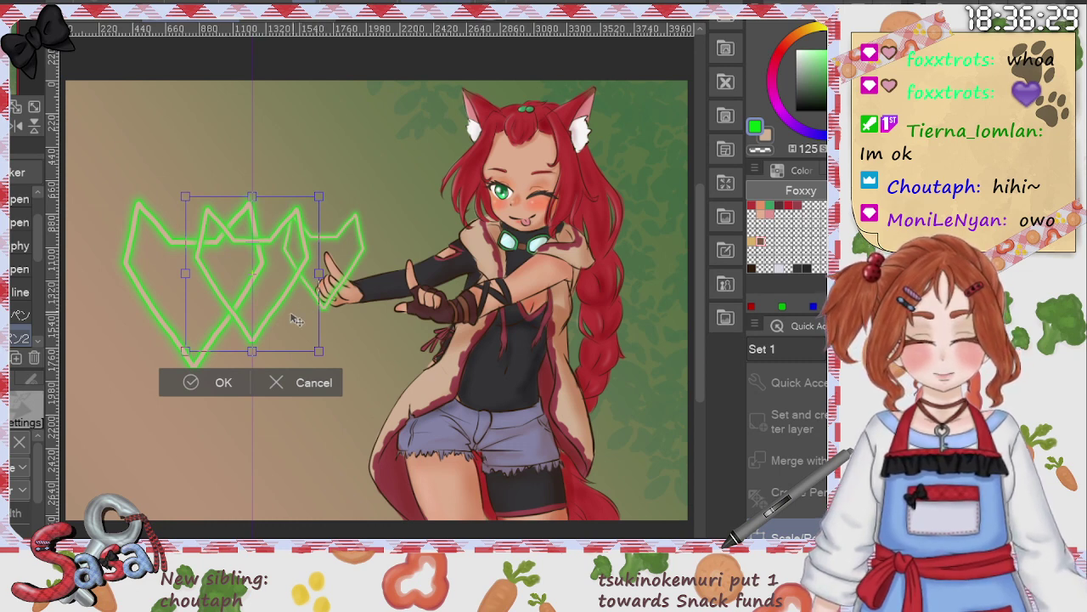
left_click(195, 383)
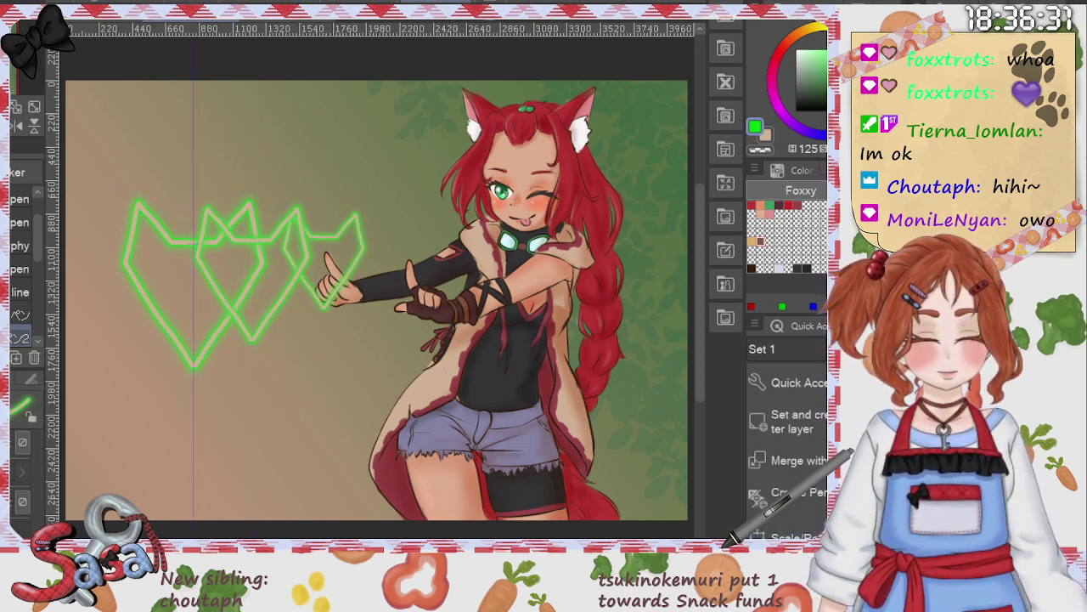
Step: Enlarge the biggest fox-head outline slightly more and shift it further left so it overlaps the middle one
key("ctrl+t")
left_click_drag(227, 326, 217, 312)
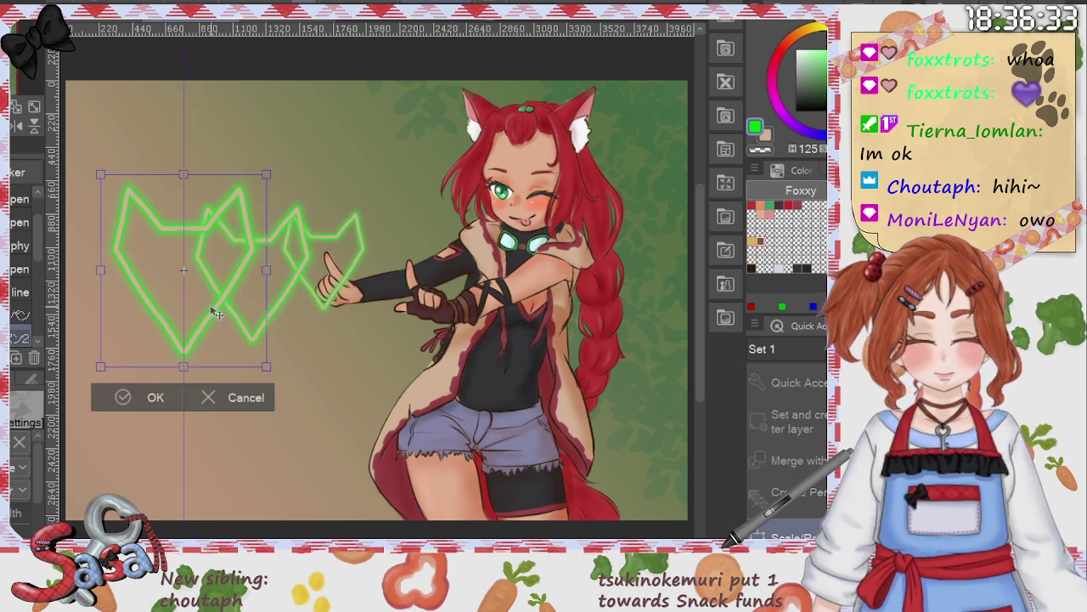
left_click_drag(100, 367, 83, 393)
left_click(118, 430)
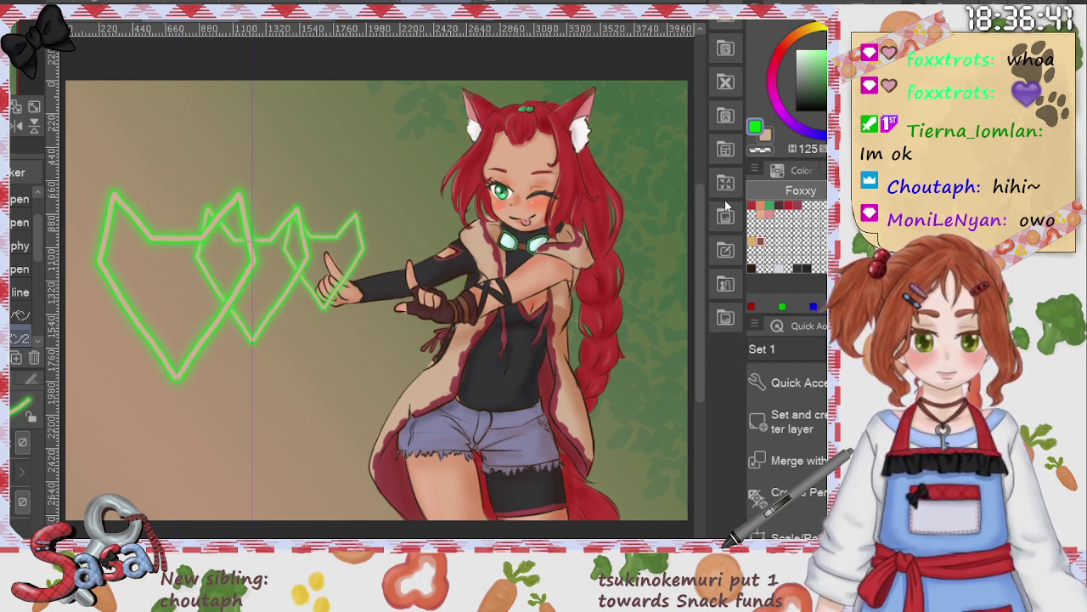
Step: Shift the hue of everything except the largest fox head, turning the two smaller outlines red and the girl's hair blue-violet
key("ctrl+u")
left_click_drag(760, 171, 657, 168)
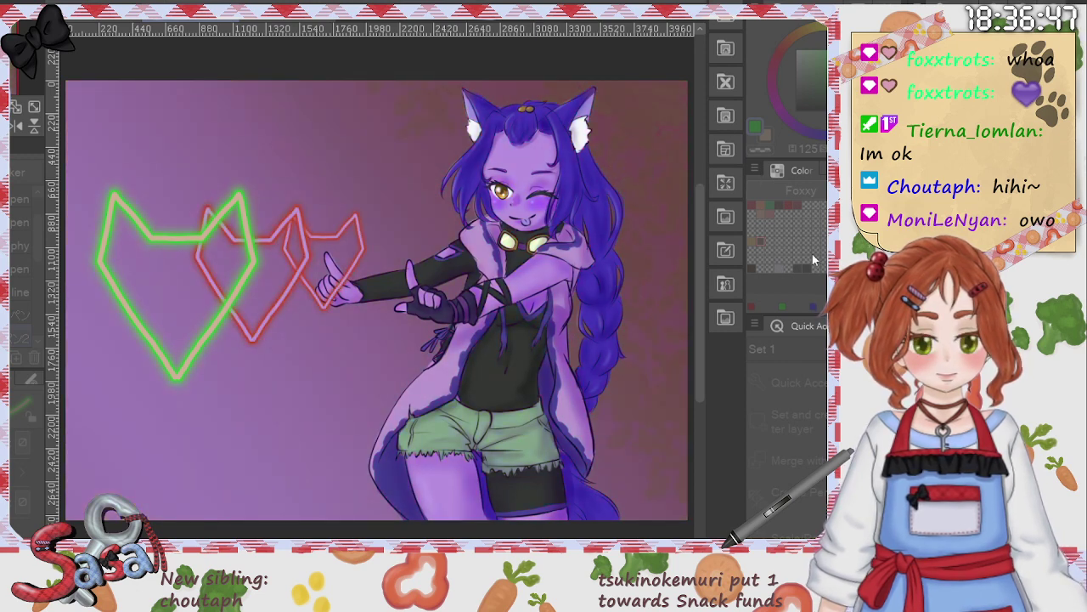
left_click_drag(765, 272, 780, 272)
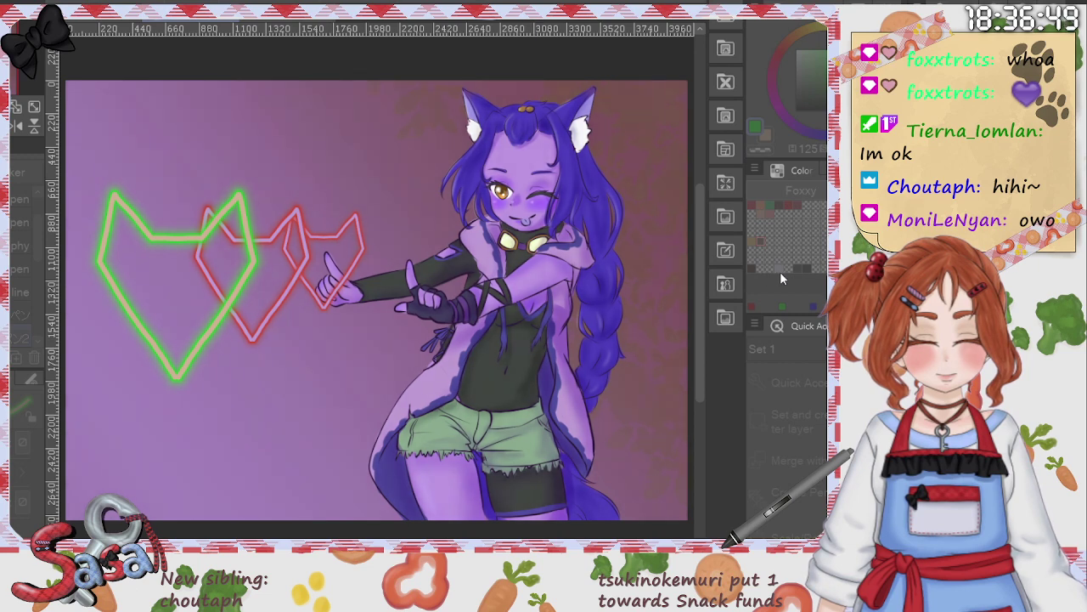
key("Return")
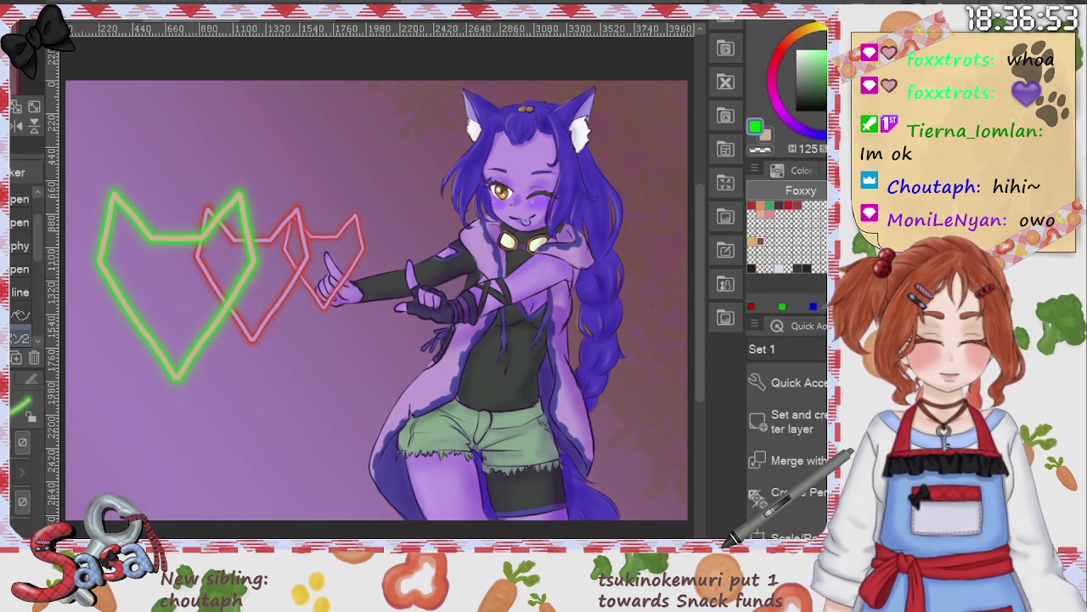
Step: Undo the hue shifts, restoring the girl's and background's original colours and the green fox-head outlines
key("ctrl+z")
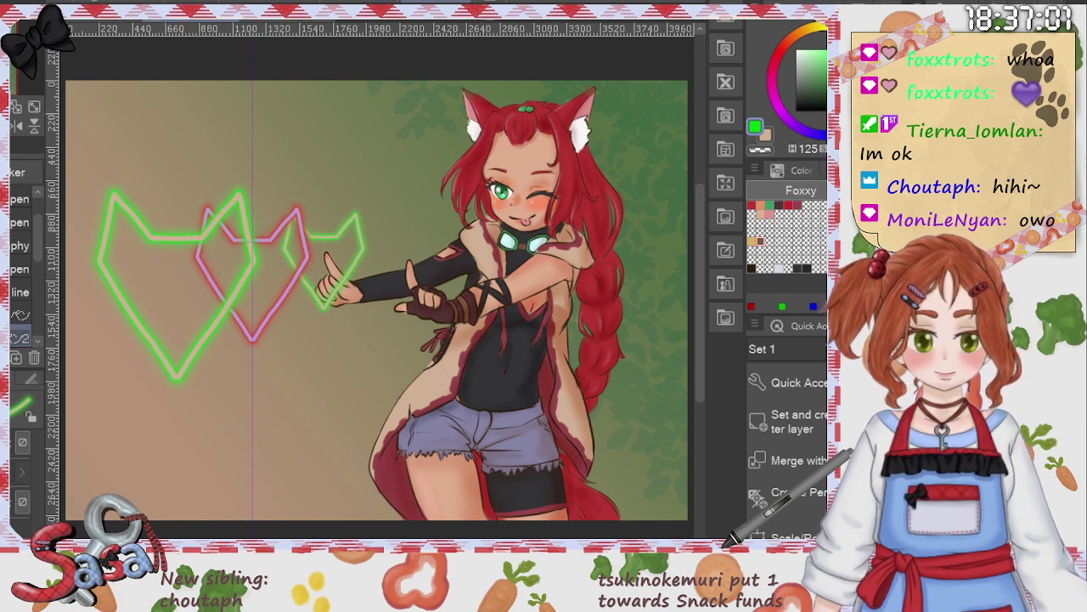
key("ctrl+z")
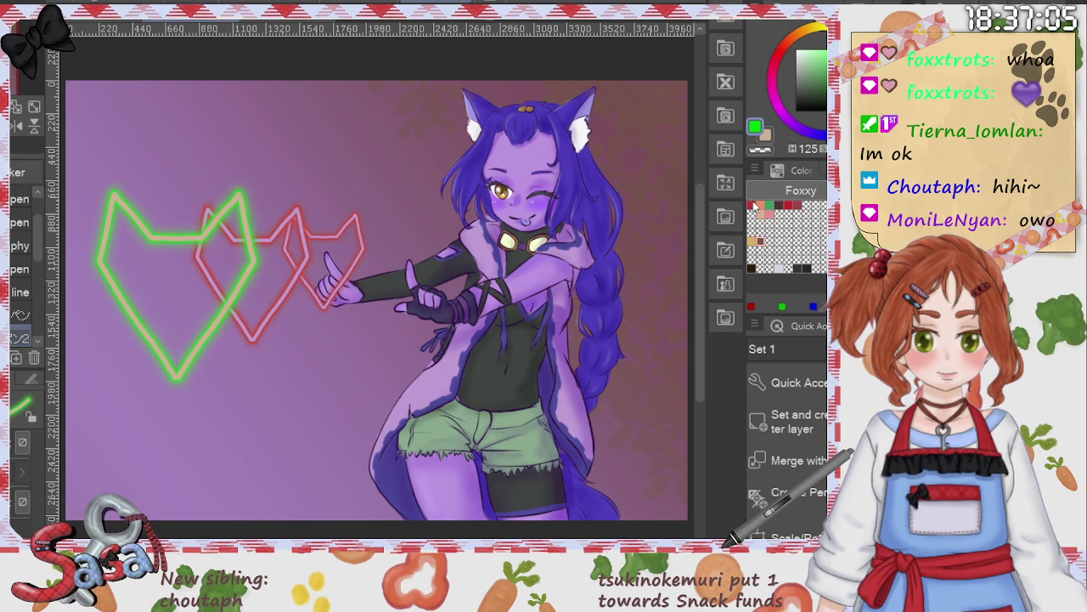
key("ctrl+z")
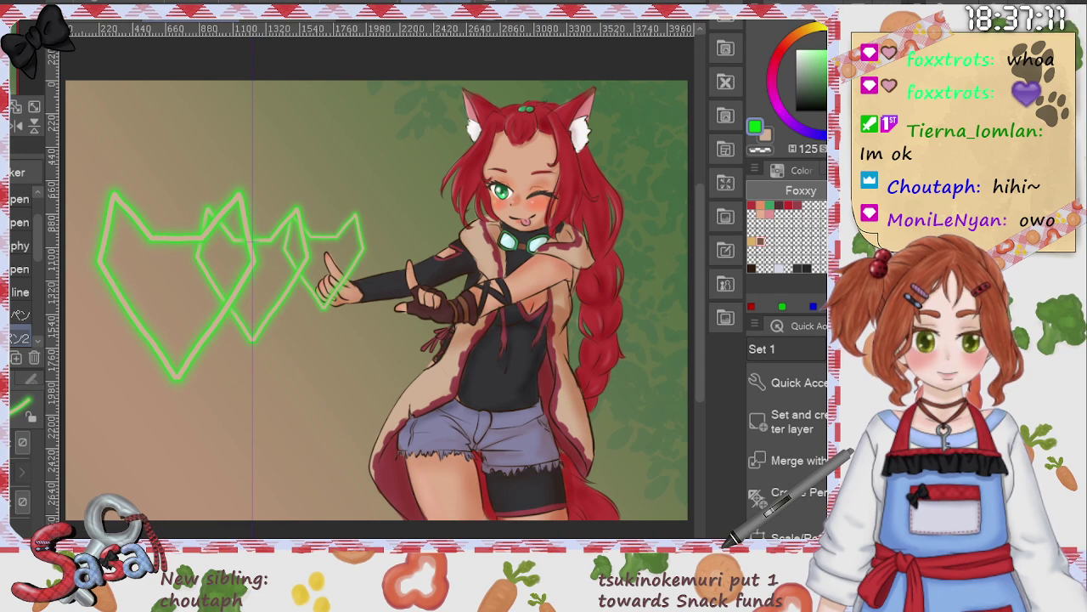
Step: Shift the hue of the girl, background and smaller fox heads slightly, turning her hair orange and her skin yellowish
key("ctrl+s")
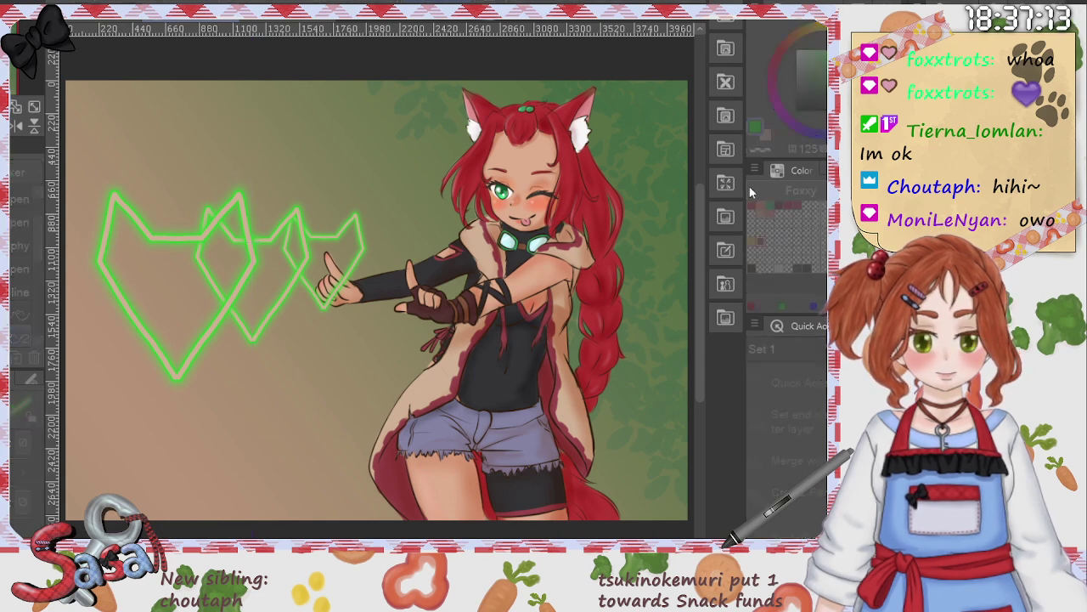
left_click_drag(749, 187, 826, 172)
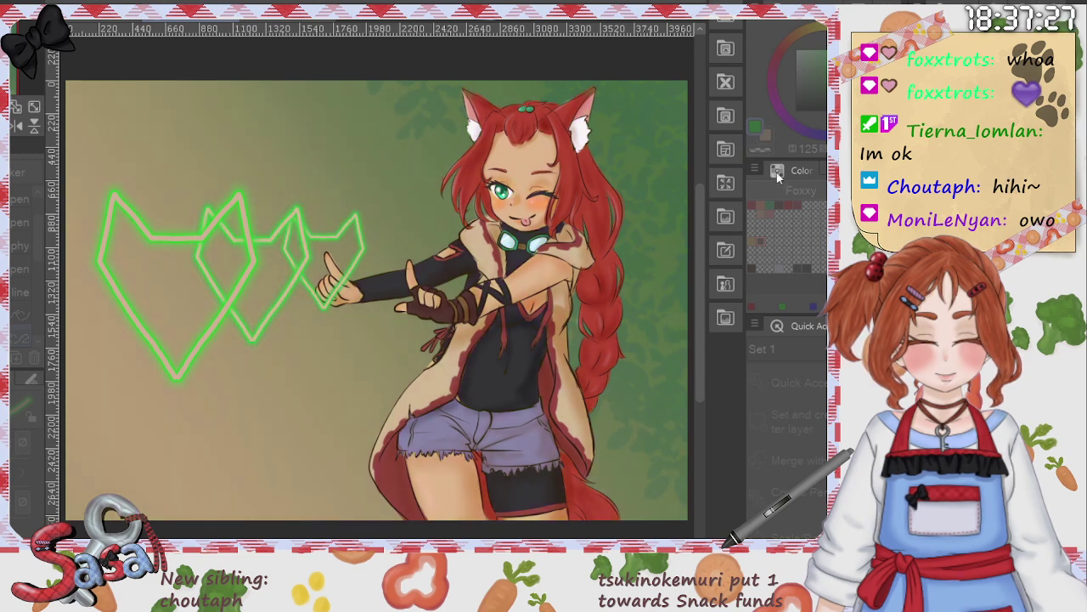
left_click_drag(776, 172, 789, 173)
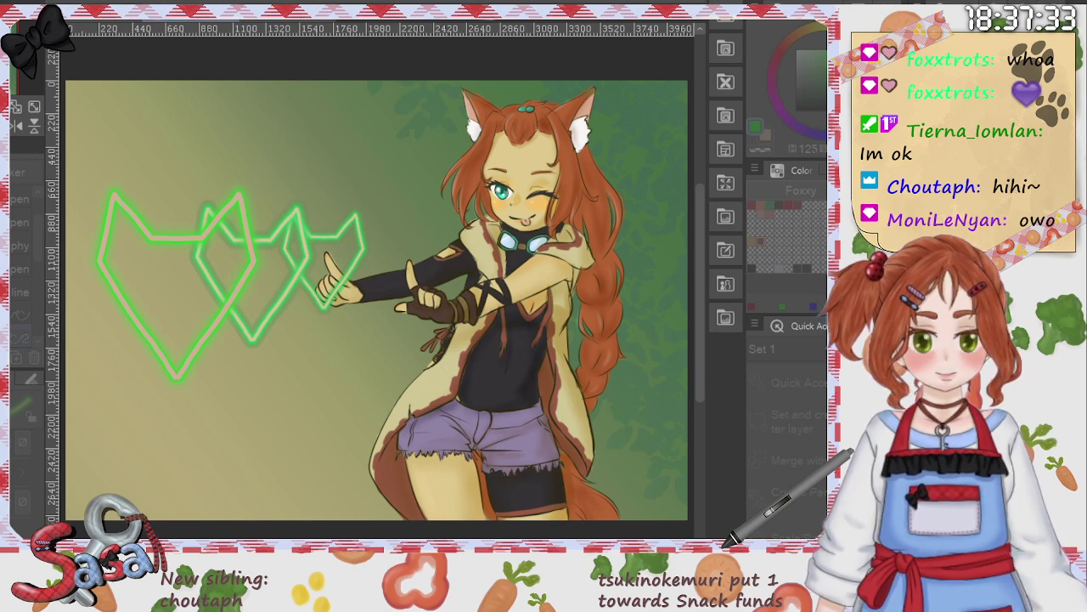
key("Return")
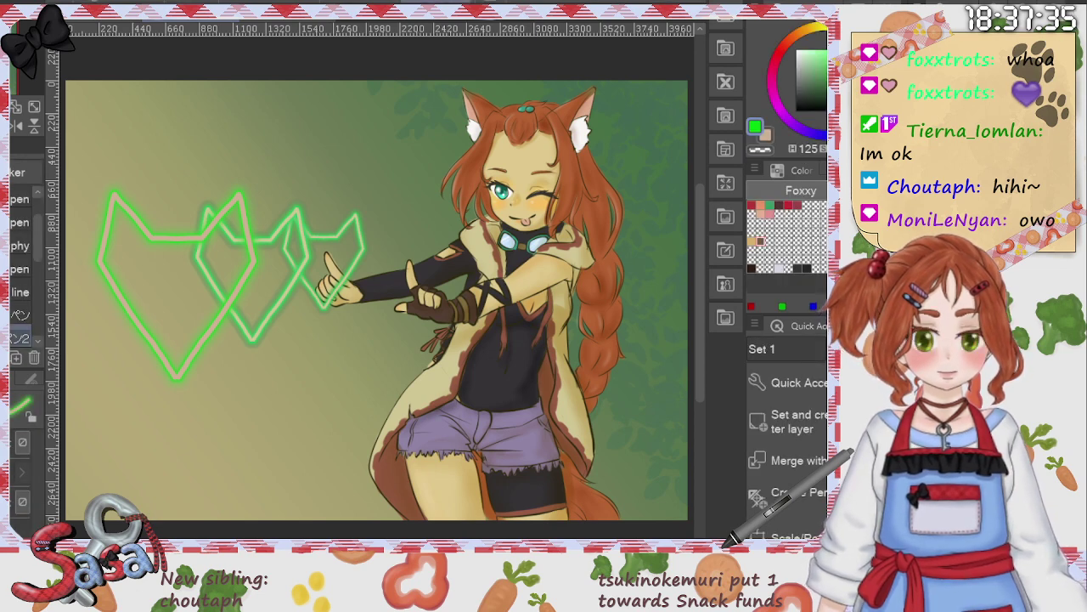
Step: Try darkening the girl and background for stronger contrast against the glowing fox heads
key("ctrl+z")
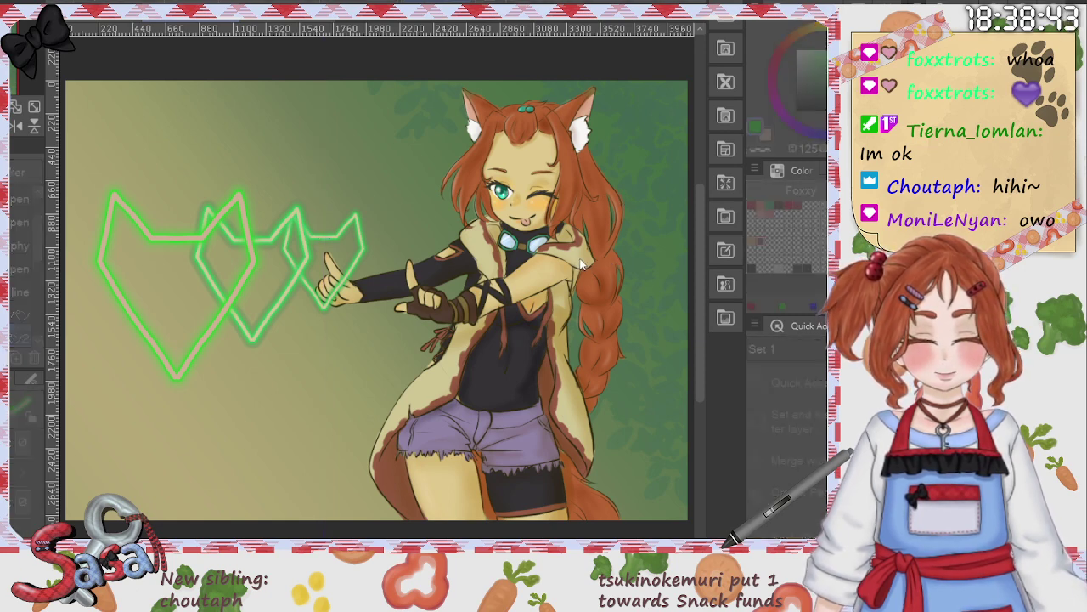
left_click_drag(564, 256, 553, 257)
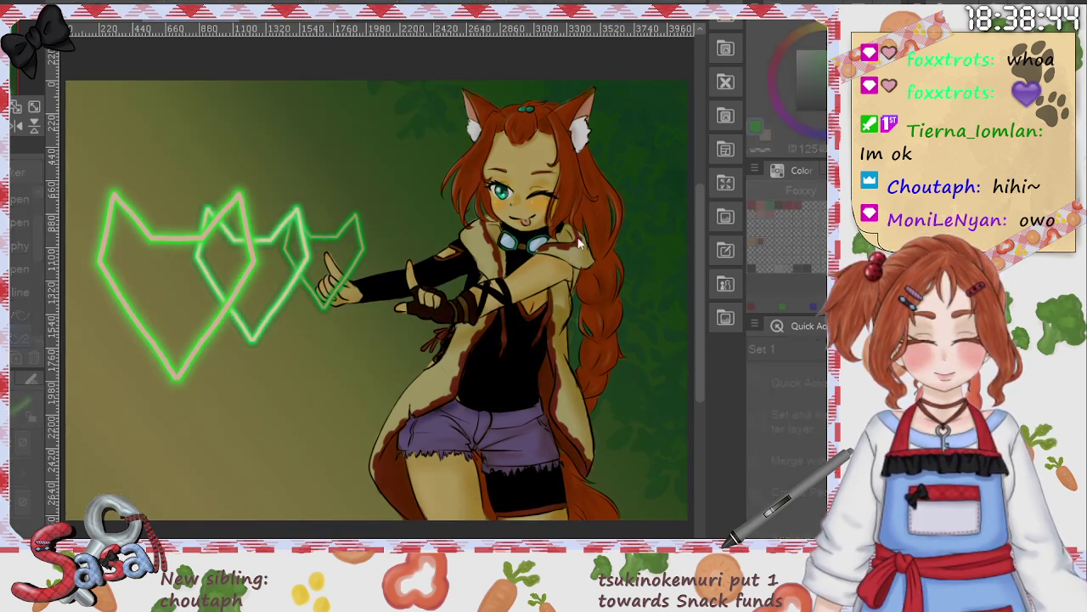
left_click(770, 220)
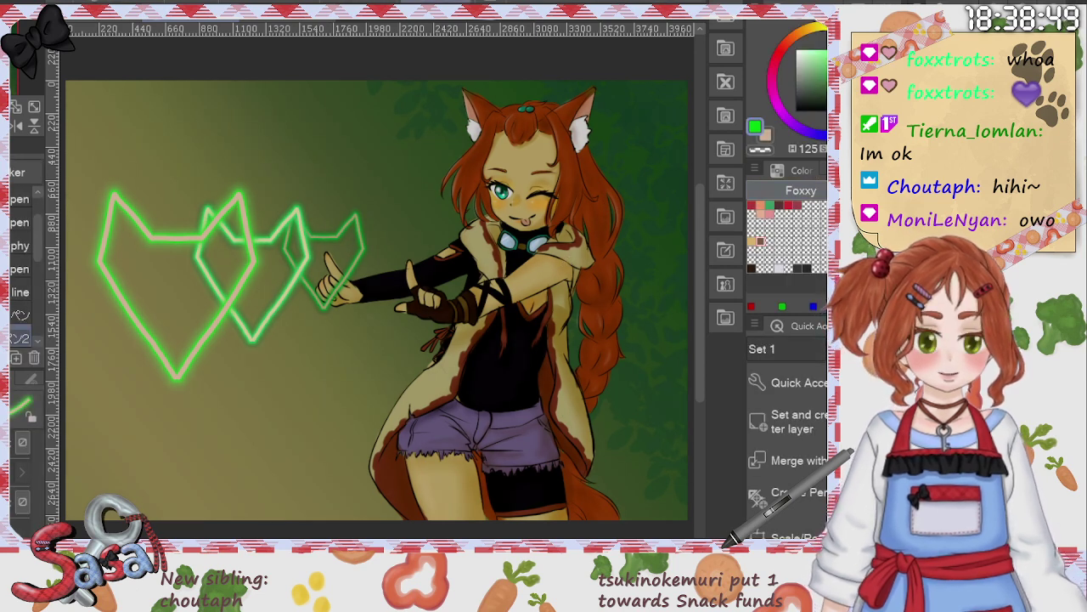
key("ctrl+z")
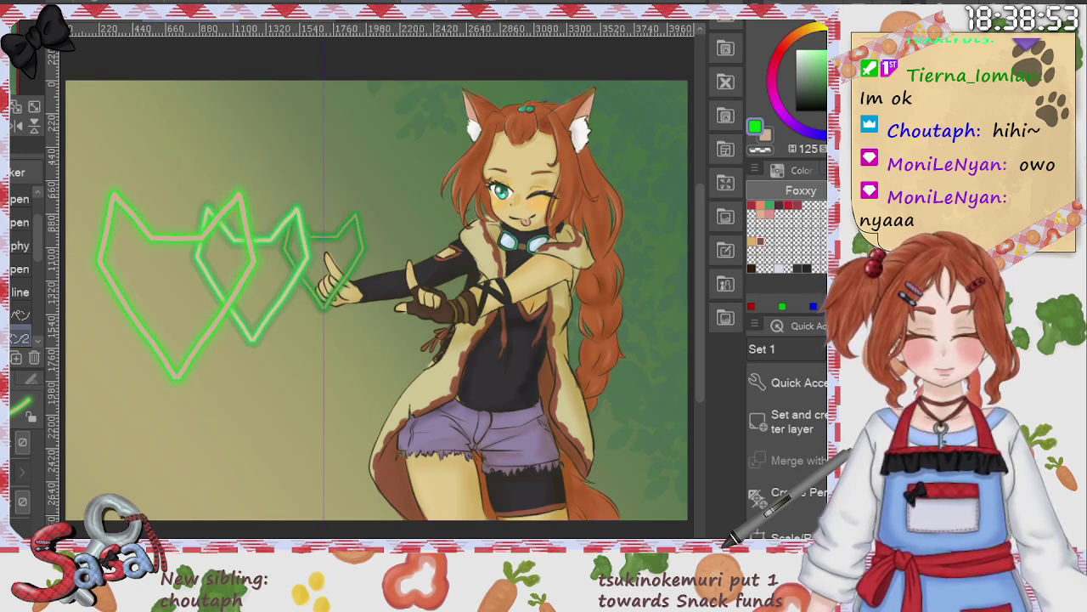
Step: Add faint light-green light along the girl's arms and clothing, and soften it with the soft eraser
key("alt+bracketleft")
key("alt+bracketleft")
key("alt+bracketleft")
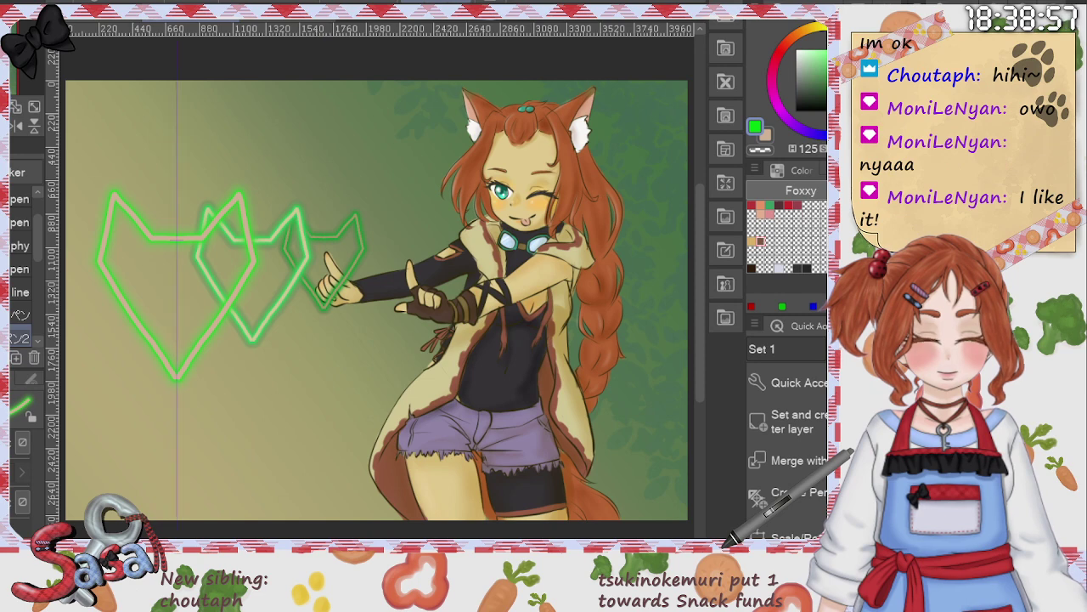
key("alt+bracketleft")
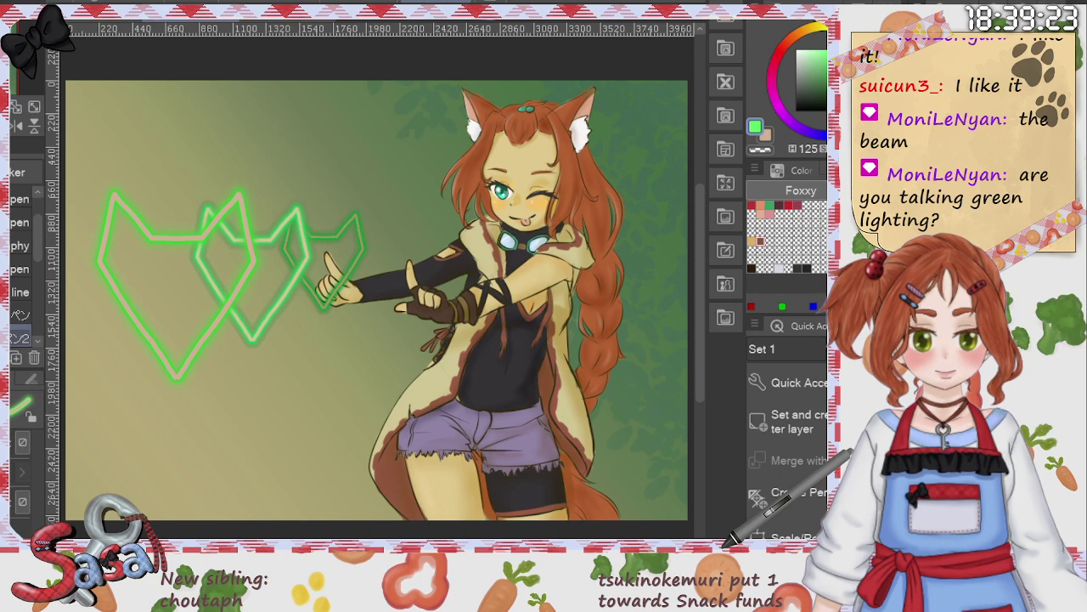
key("e")
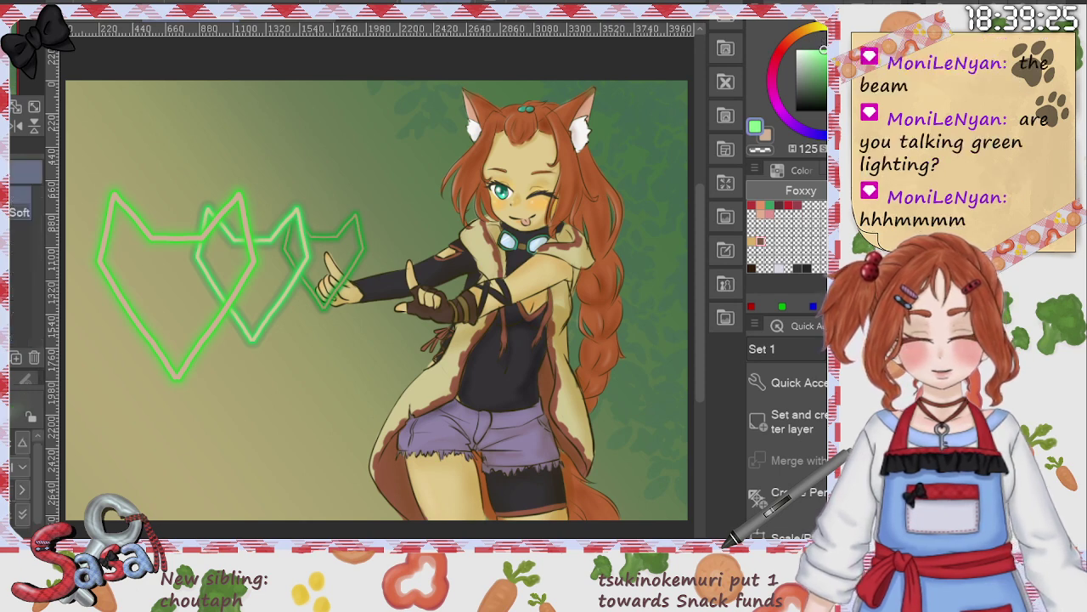
scroll(450, 388, "up", 1)
scroll(450, 388, "up", 1)
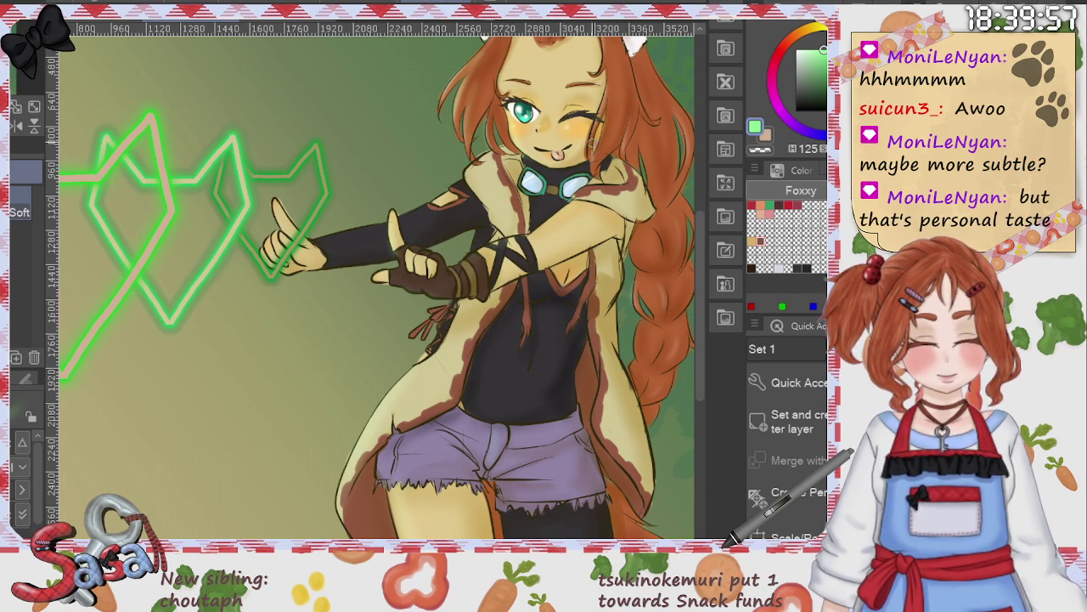
scroll(698, 263, "up", 3)
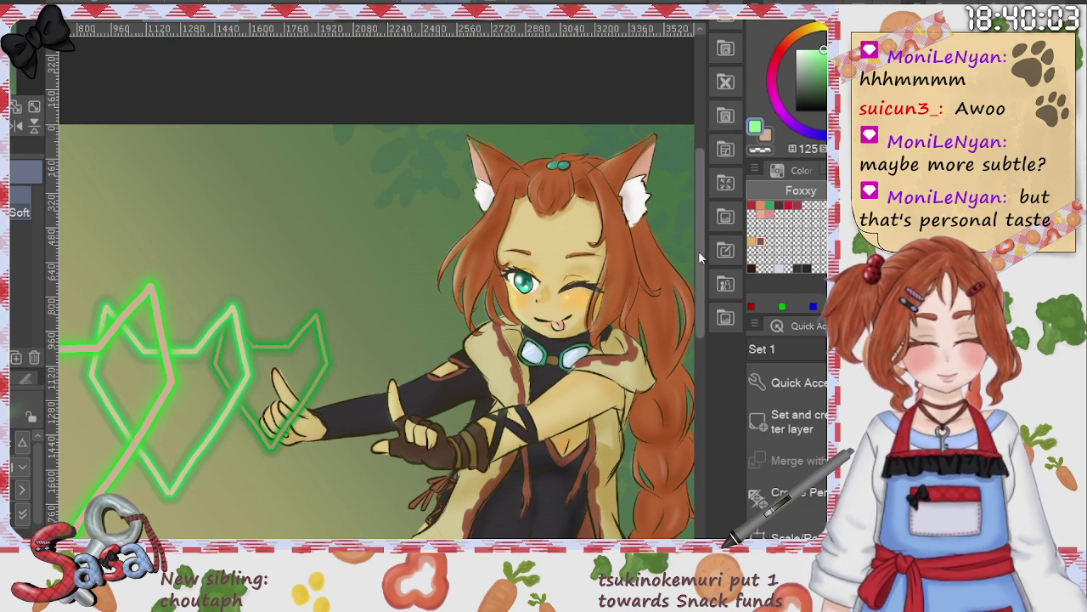
scroll(699, 251, "down", 2)
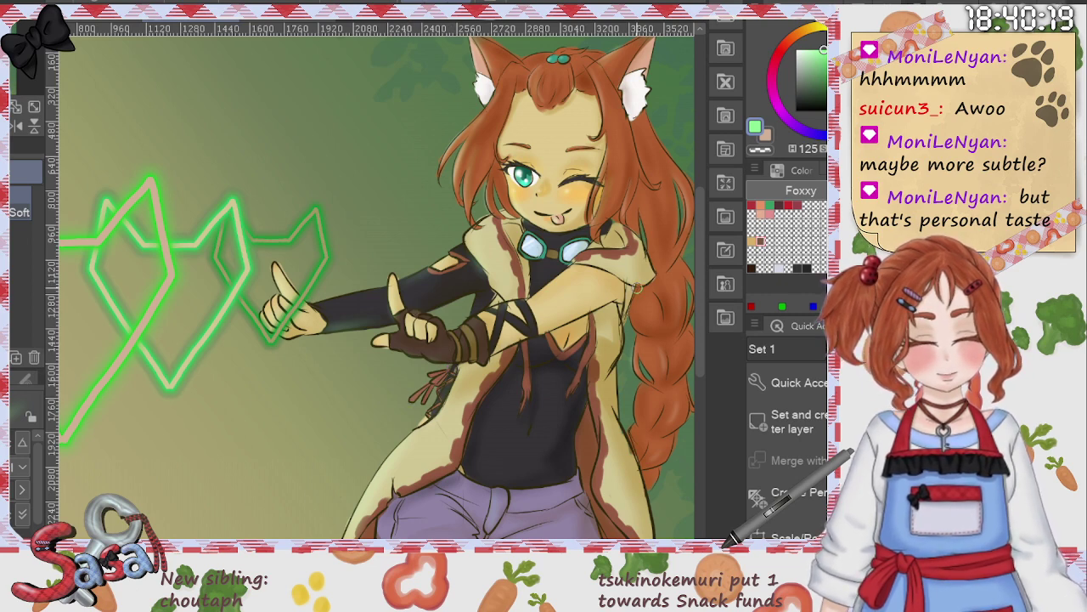
scroll(699, 306, "down", 3)
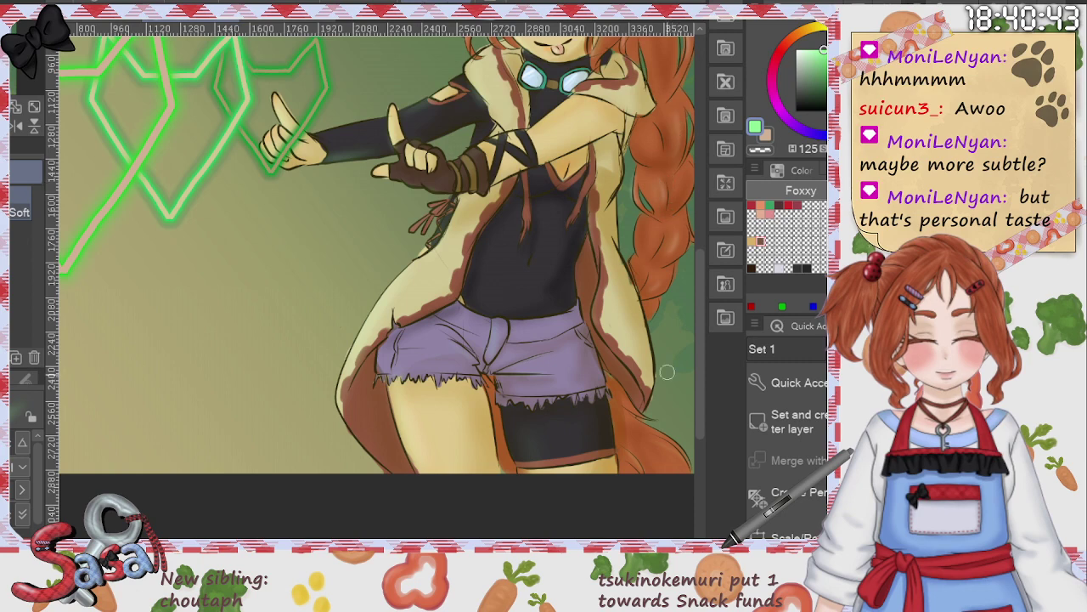
key("ctrl+0")
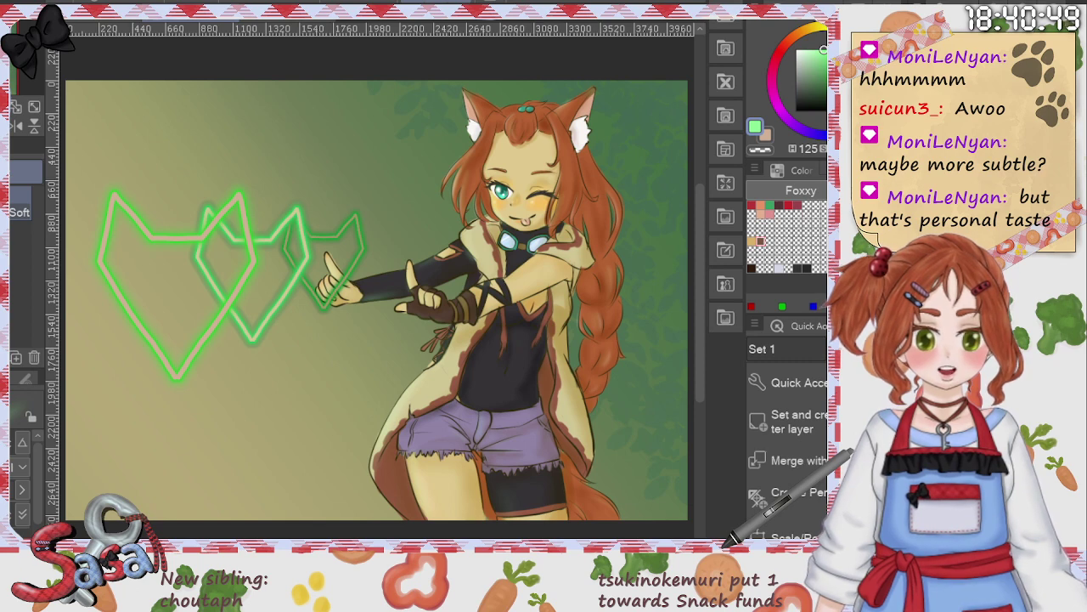
Step: Tone down the yellow-green tint over the girl and background, and give the smallest fox head a paler glow
key("ctrl+z")
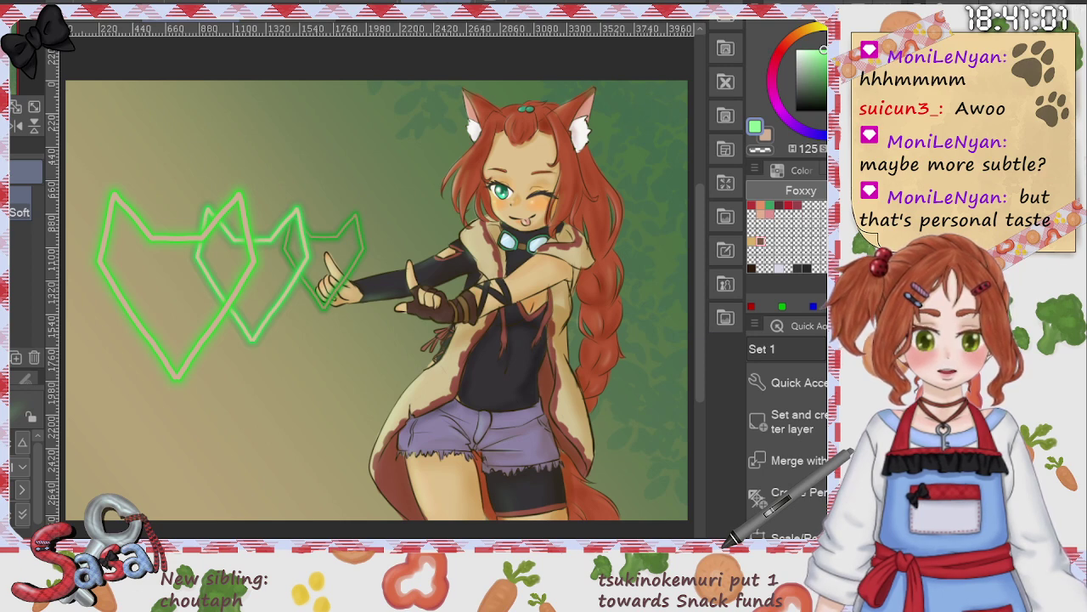
key("ctrl+z")
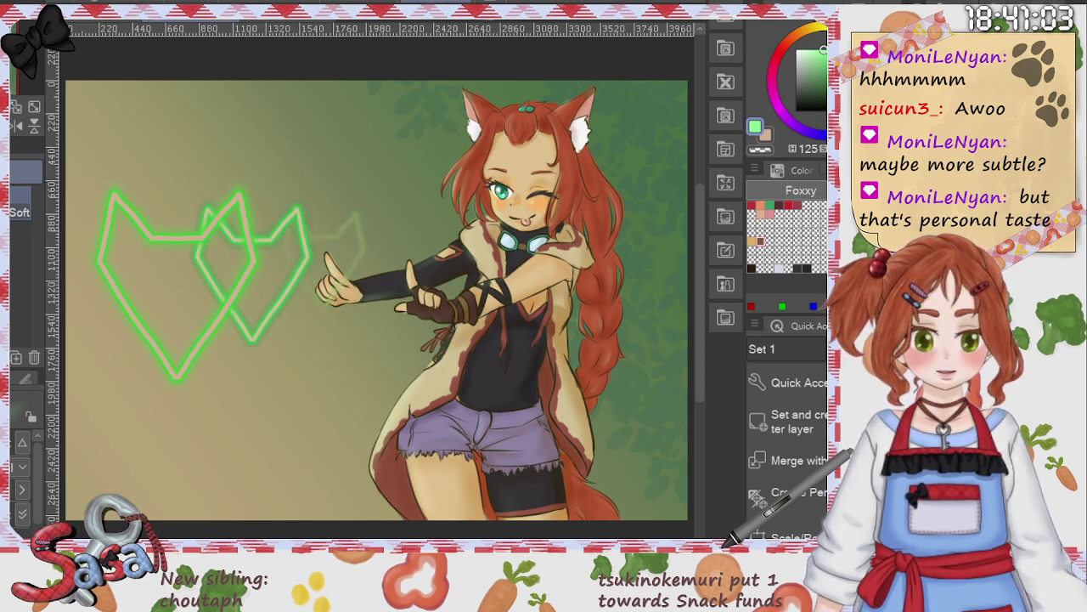
key("ctrl+y")
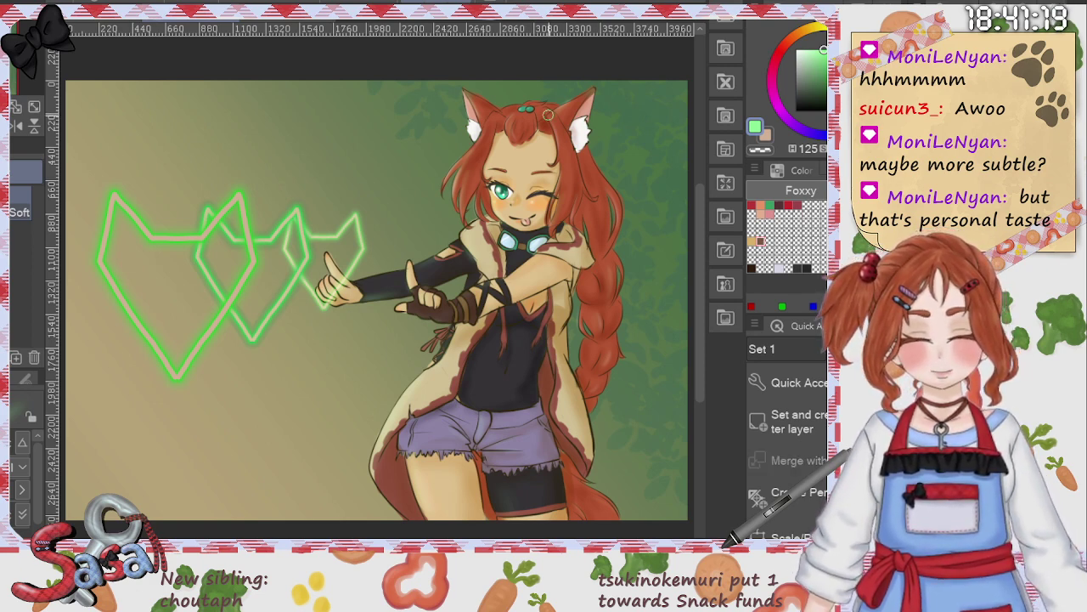
Step: Examine the lighting on the girl's face, goggles and arms up close, with near-white as the drawing colour
scroll(550, 114, "up", 2)
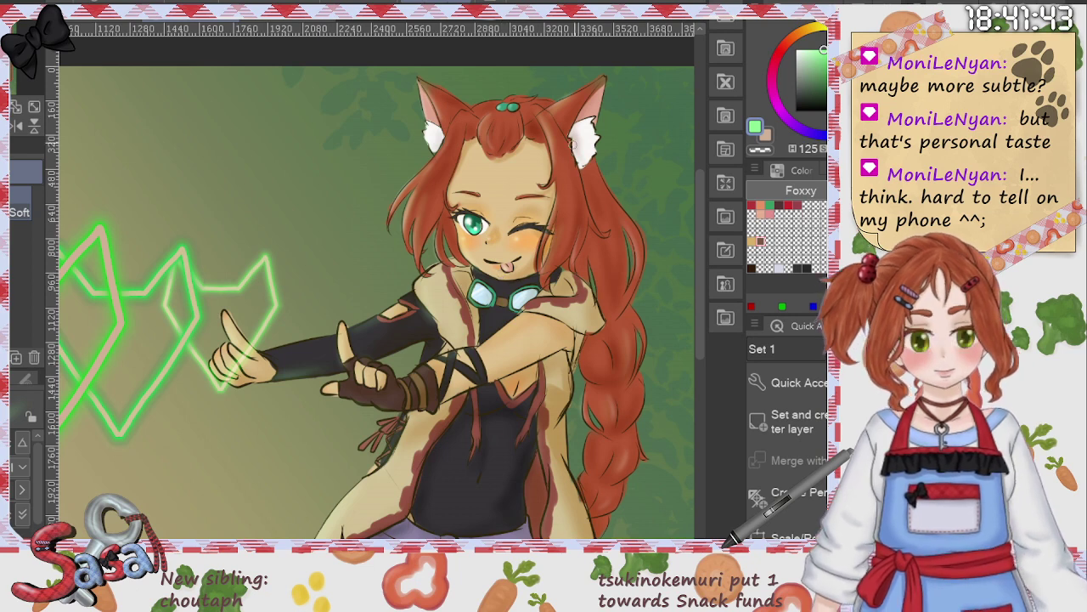
scroll(578, 145, "down", 1)
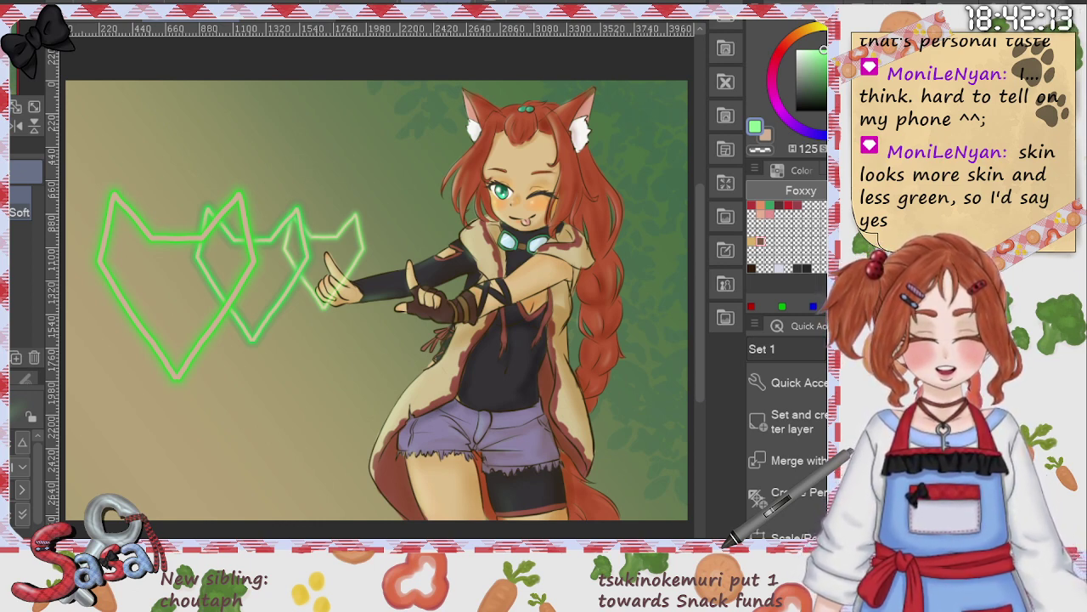
scroll(503, 249, "up", 5)
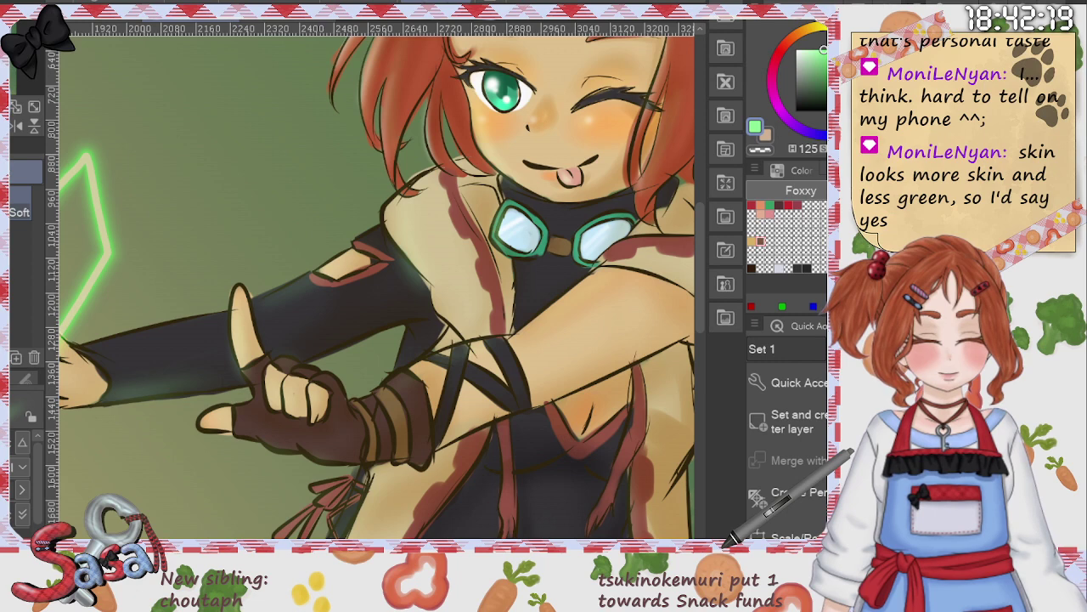
left_click_drag(819, 51, 751, 39)
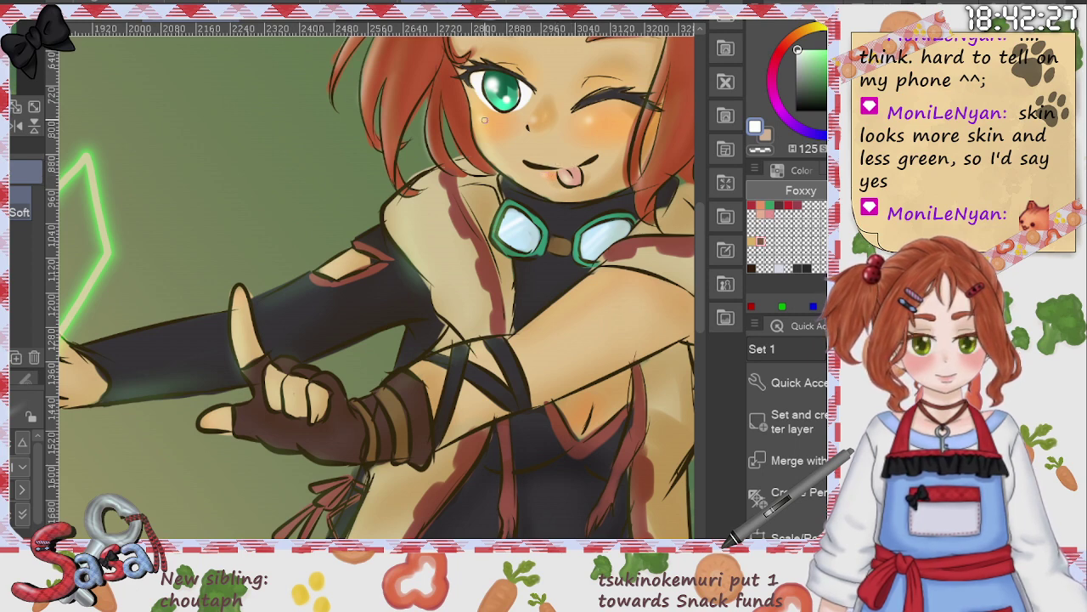
key("ctrl+0")
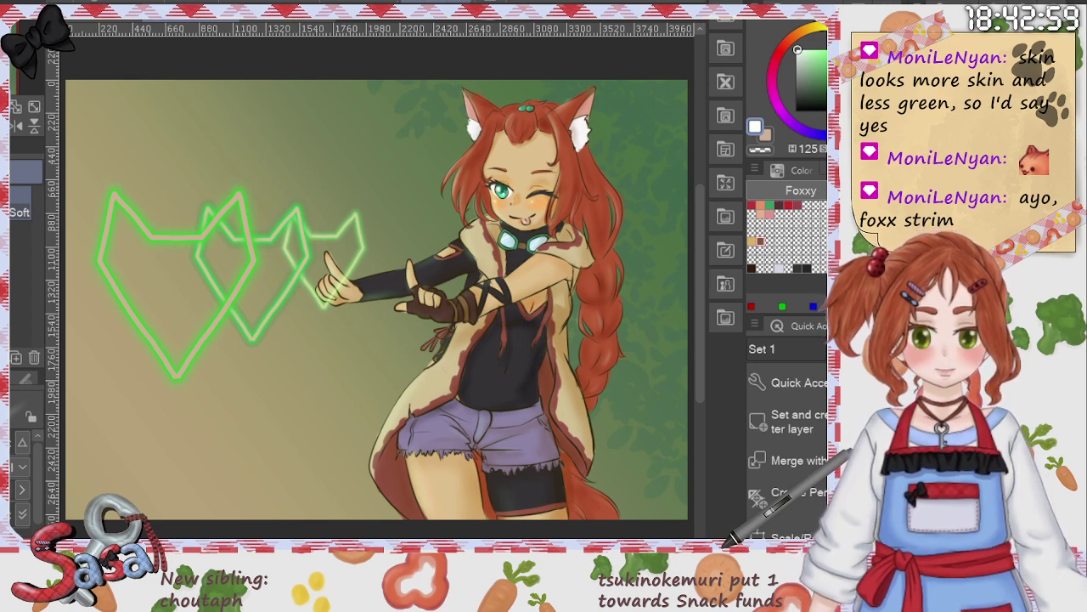
Step: Try hand-lettering a signature in muted green on the empty background below the largest fox head
left_click(770, 205)
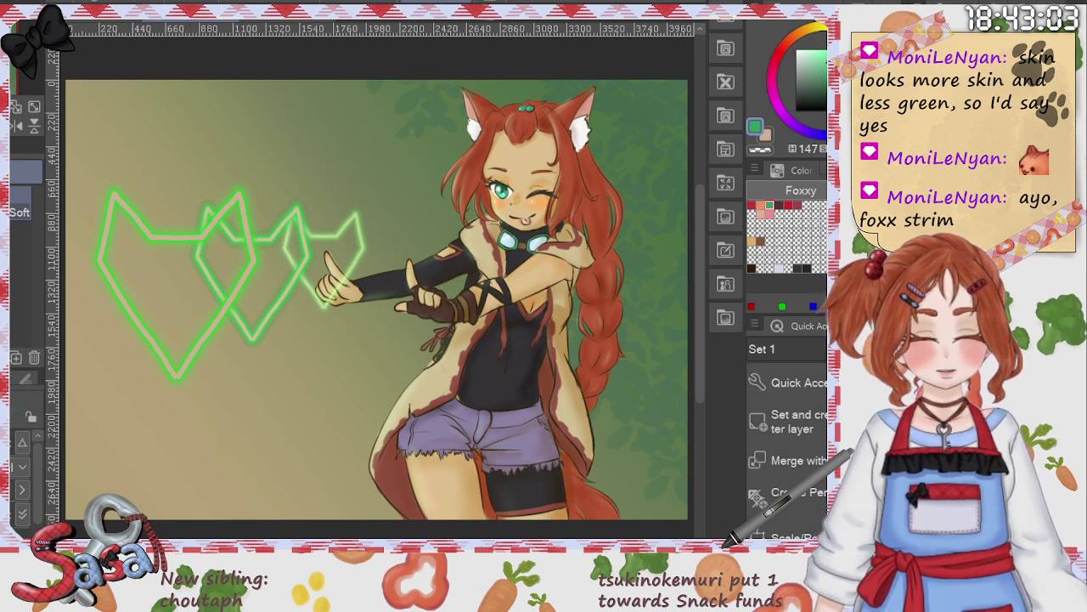
key("p")
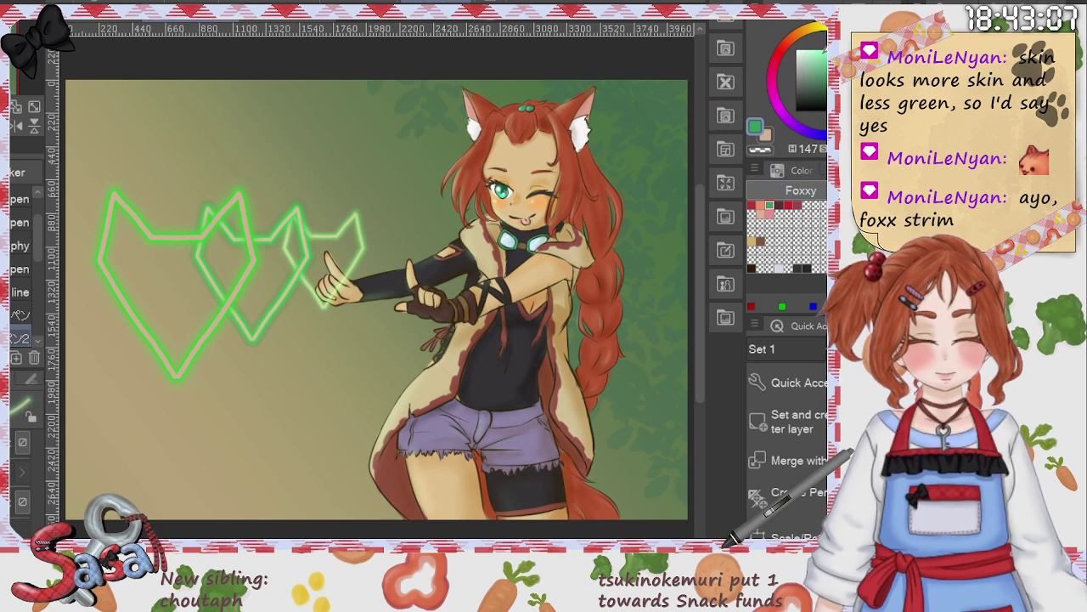
mouse_move(194, 426)
left_mouse_down()
mouse_move(181, 446)
mouse_move(215, 412)
mouse_move(213, 428)
mouse_move(240, 435)
mouse_move(228, 439)
mouse_move(256, 433)
left_mouse_up()
left_click_drag(243, 434, 259, 408)
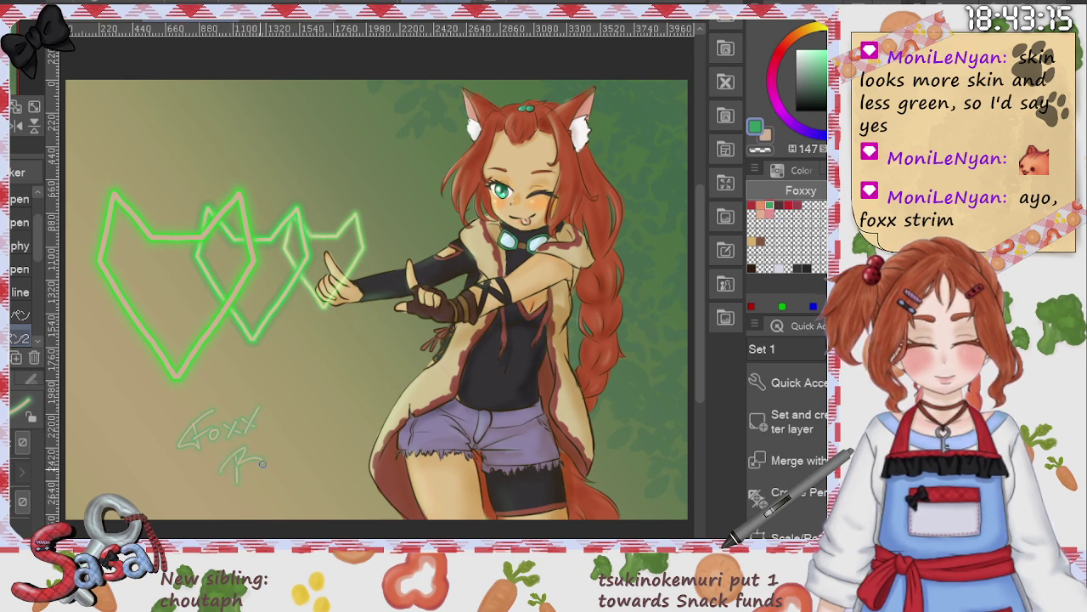
key("ctrl+z")
key("ctrl+z")
key("ctrl+z")
key("ctrl+z")
key("ctrl+z")
key("ctrl+z")
key("ctrl+z")
key("ctrl+z")
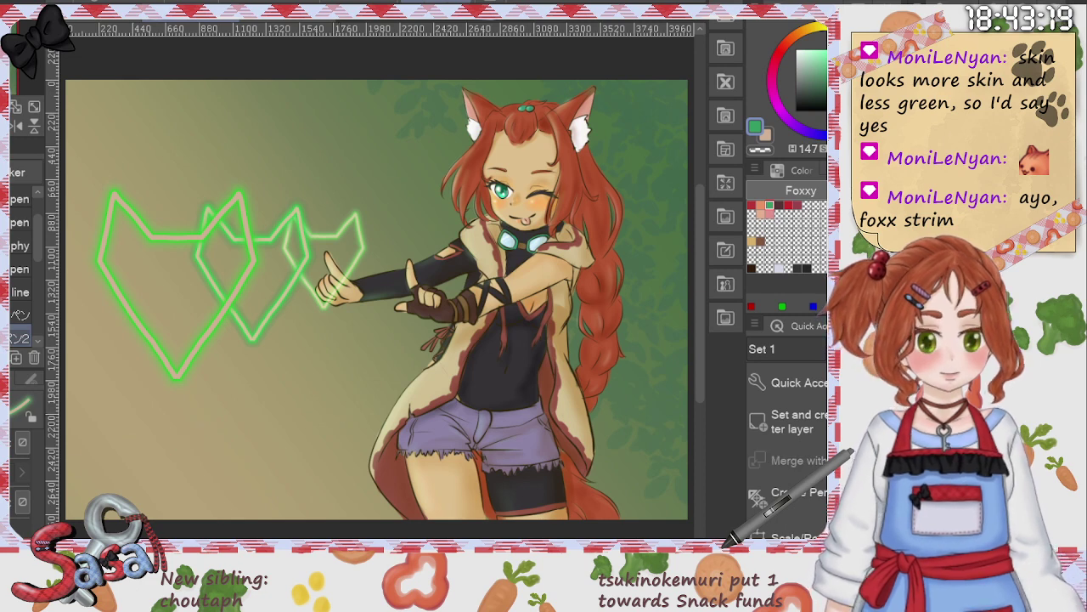
key("ctrl+z")
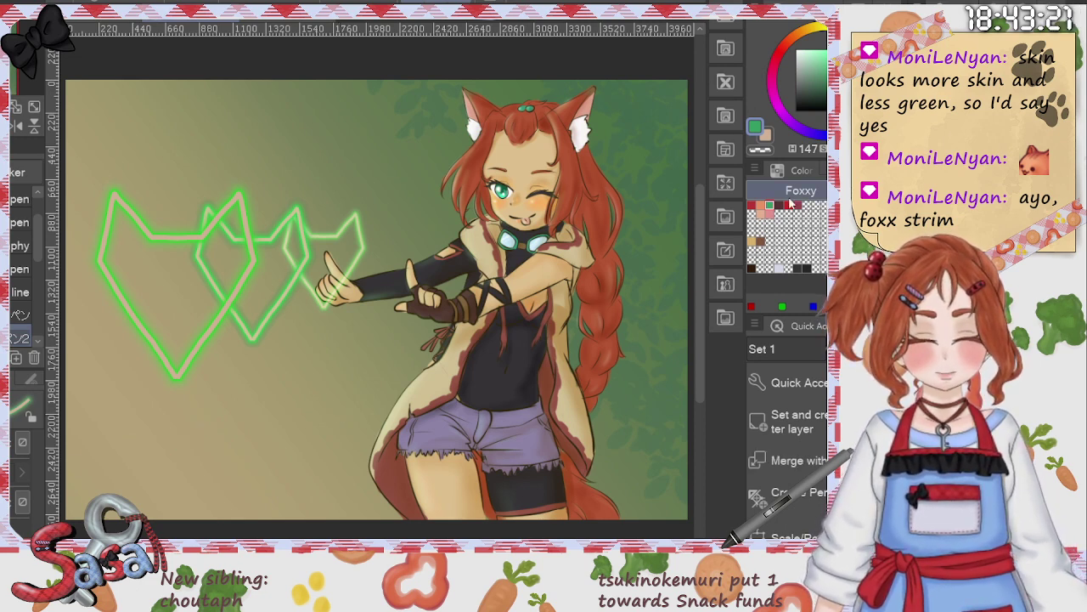
Step: Try hand-lettering in bright green on the empty background below the fox-head outlines
left_click(848, 170)
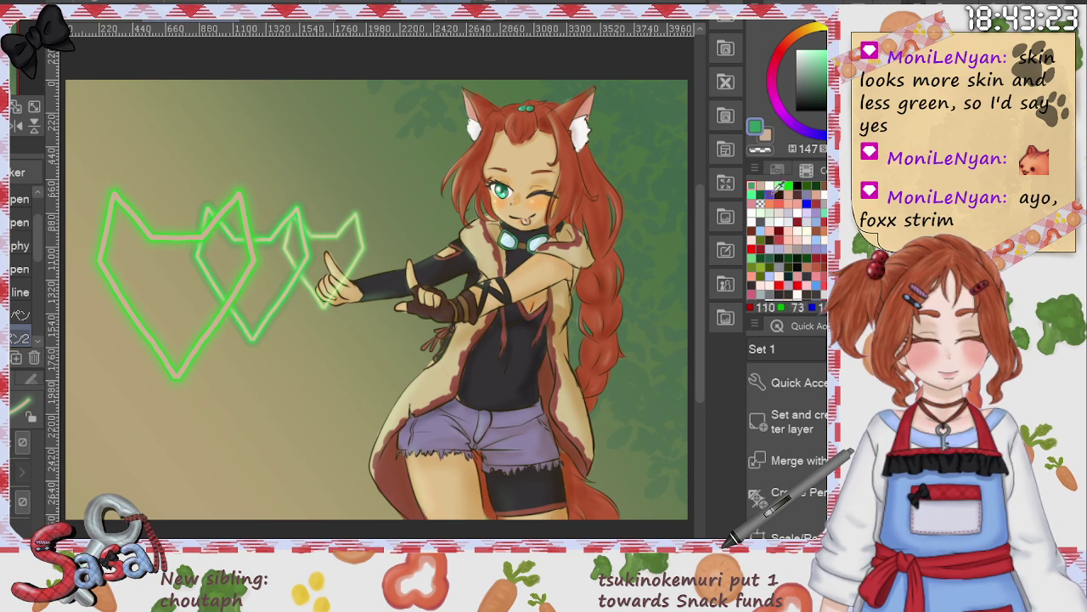
left_click(779, 186)
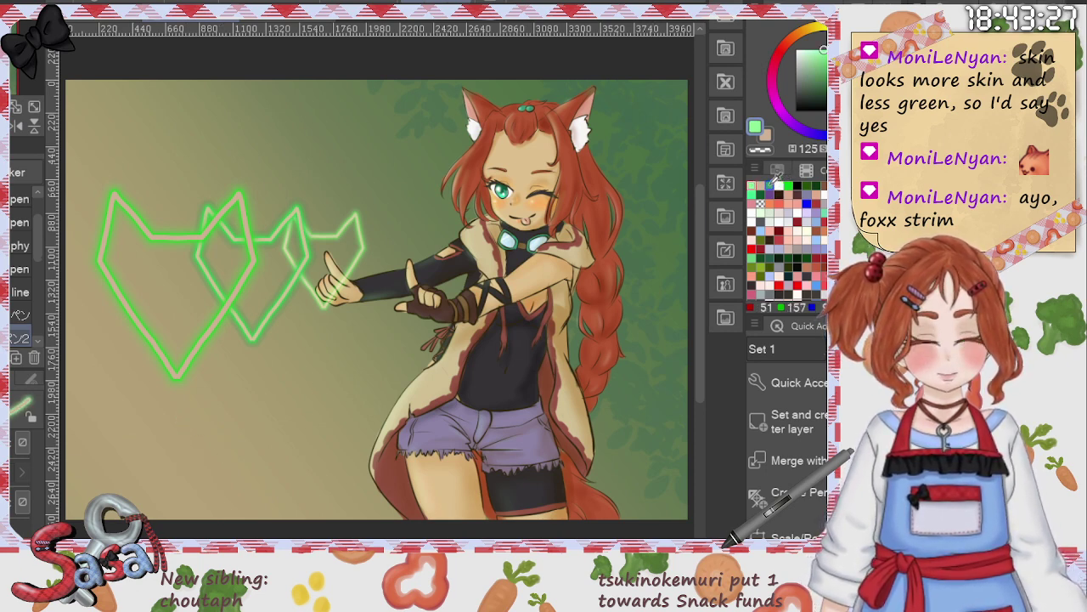
left_click(769, 186)
left_click(788, 186)
left_click_drag(211, 411, 218, 440)
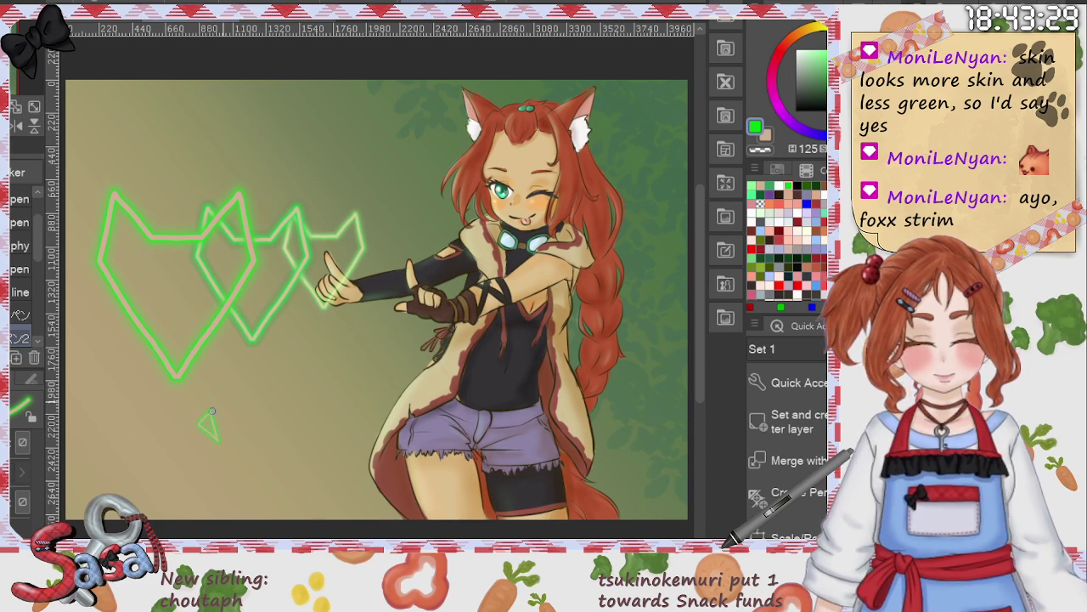
mouse_move(237, 397)
left_mouse_down()
mouse_move(210, 414)
mouse_move(241, 423)
left_mouse_up()
key("ctrl+z")
key("ctrl+z")
key("ctrl+z")
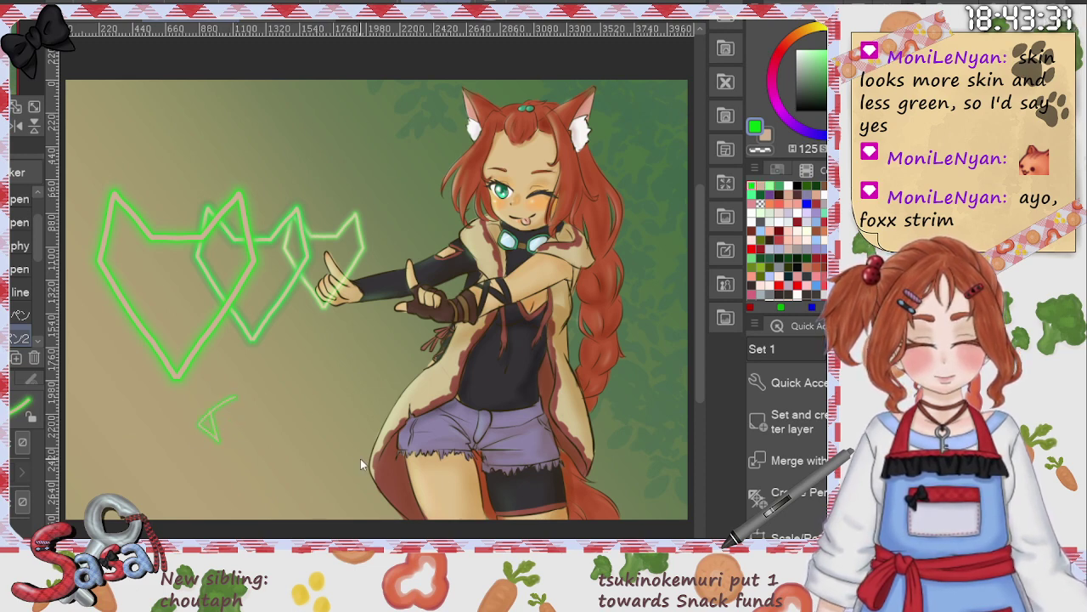
Step: Try peach and tan colours for the lettering on the background below the fox heads
left_click(761, 187)
left_click(765, 134)
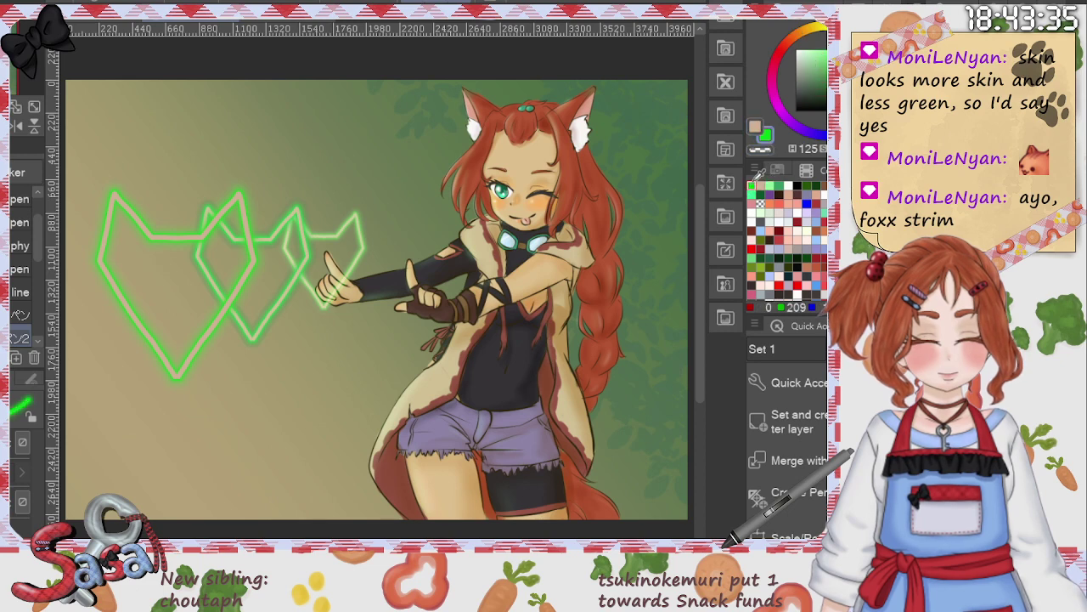
left_click_drag(231, 402, 235, 440)
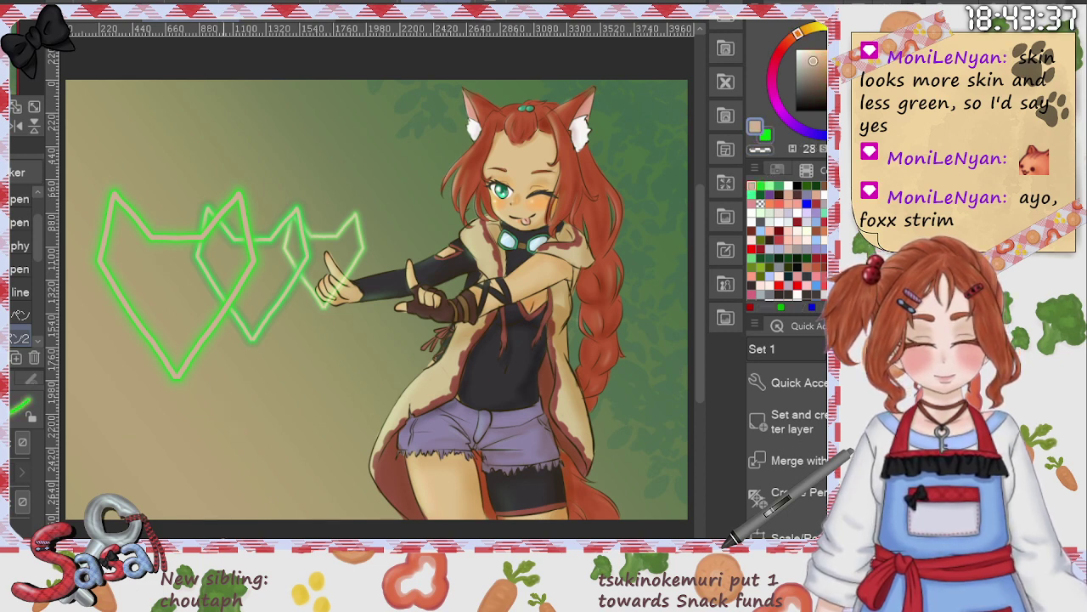
left_click(765, 133)
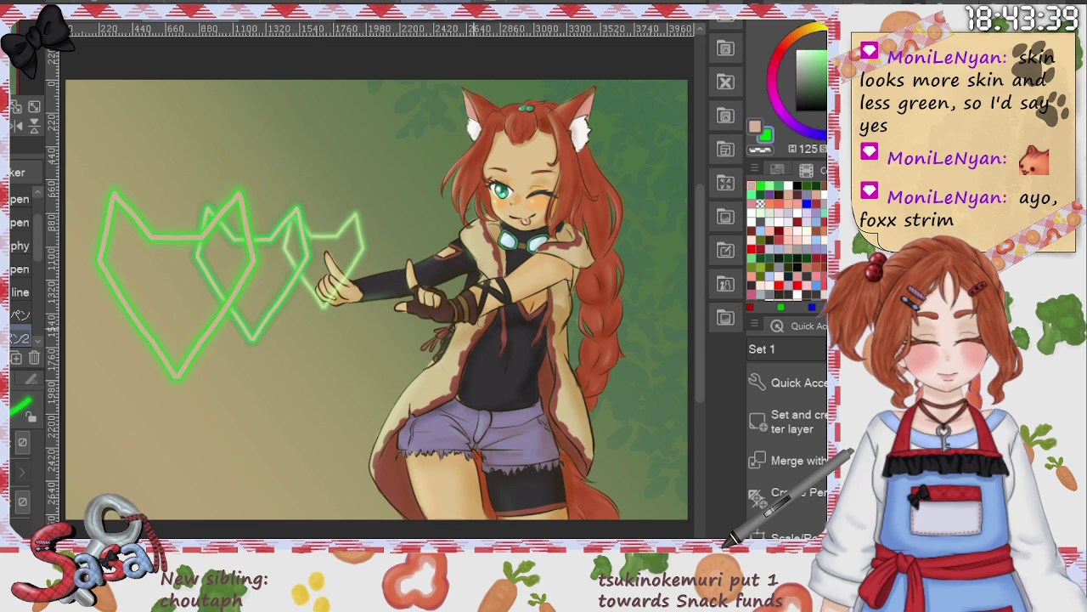
left_click(763, 184)
left_click_drag(219, 421, 233, 459)
key("ctrl+z")
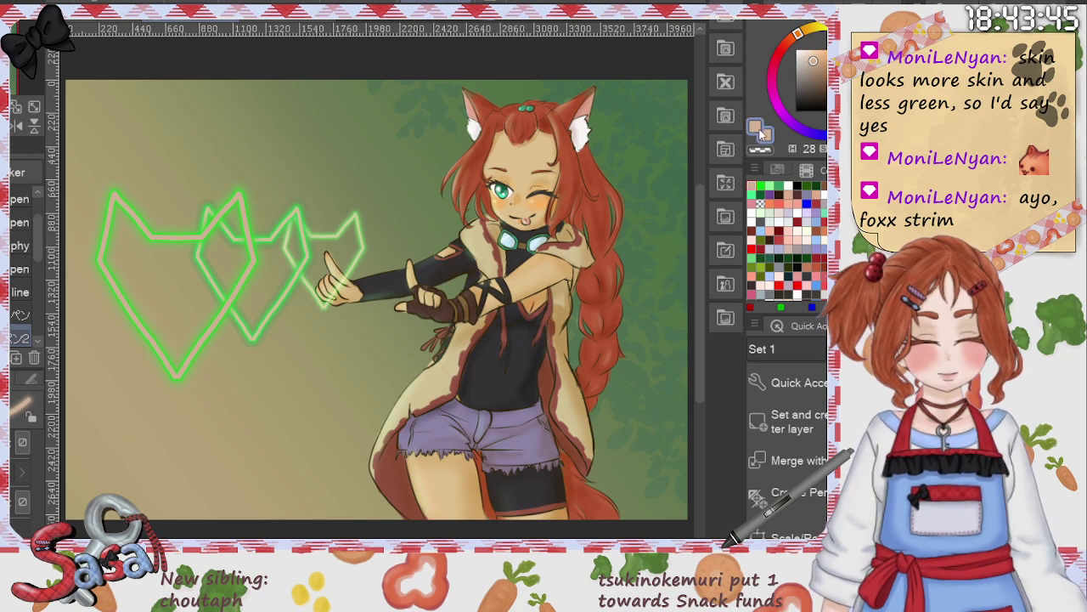
left_click(778, 170)
left_click(752, 241)
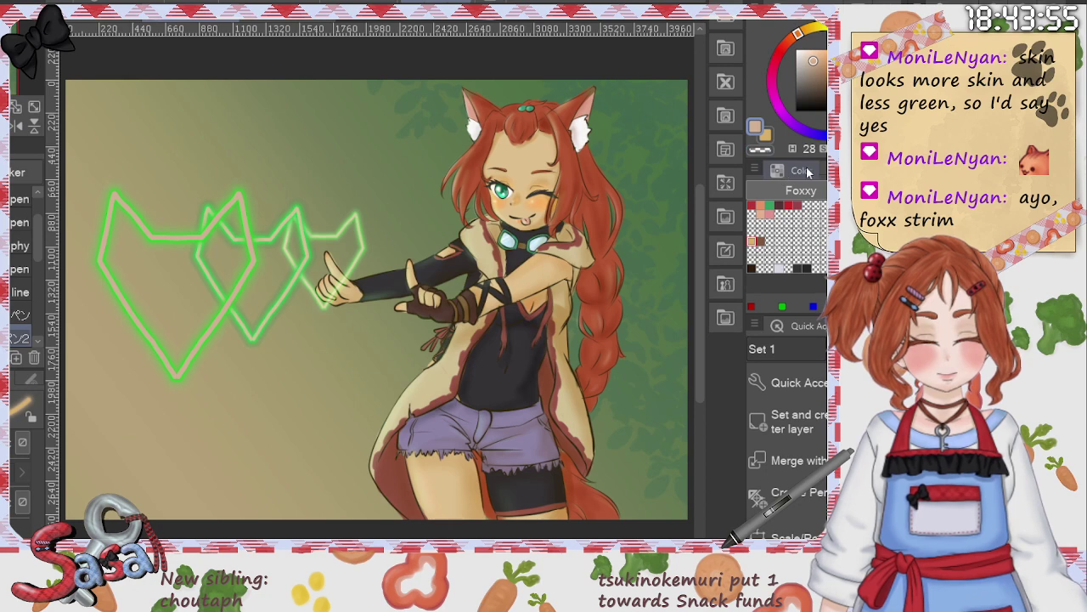
left_click(780, 173)
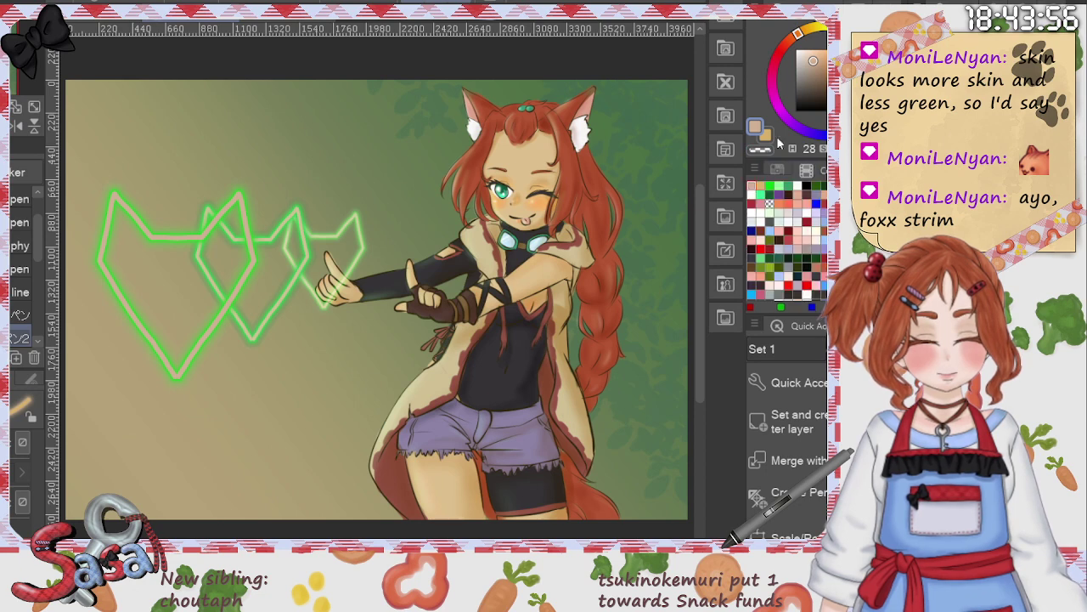
left_click(756, 186)
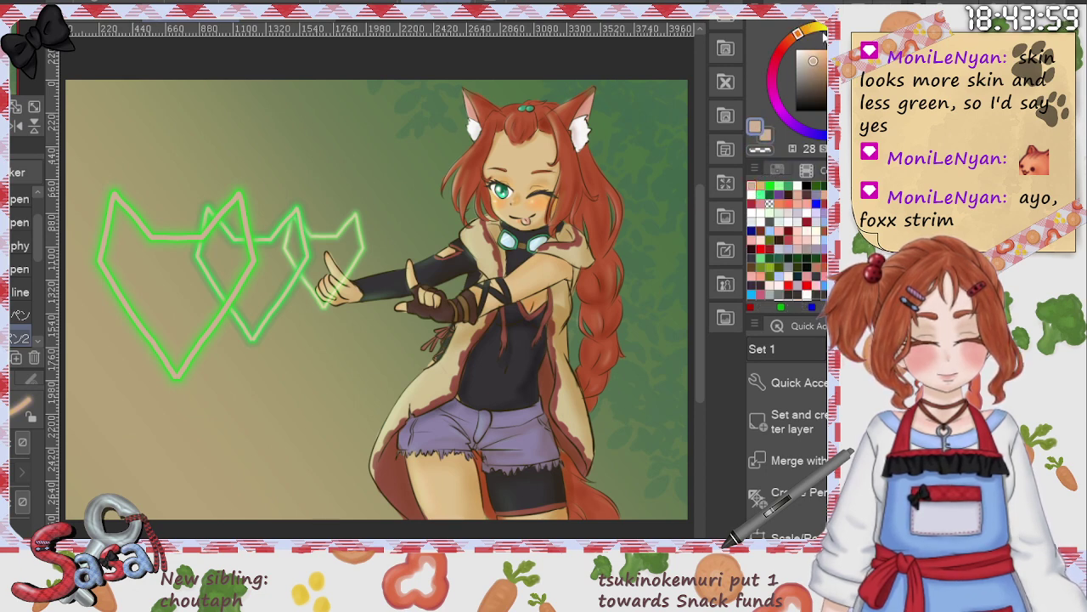
Step: Hand-letter "Foxx" in glowing dark red from the Foxxy colour set, slanting upward below the fox heads
left_click(777, 170)
left_click(752, 205)
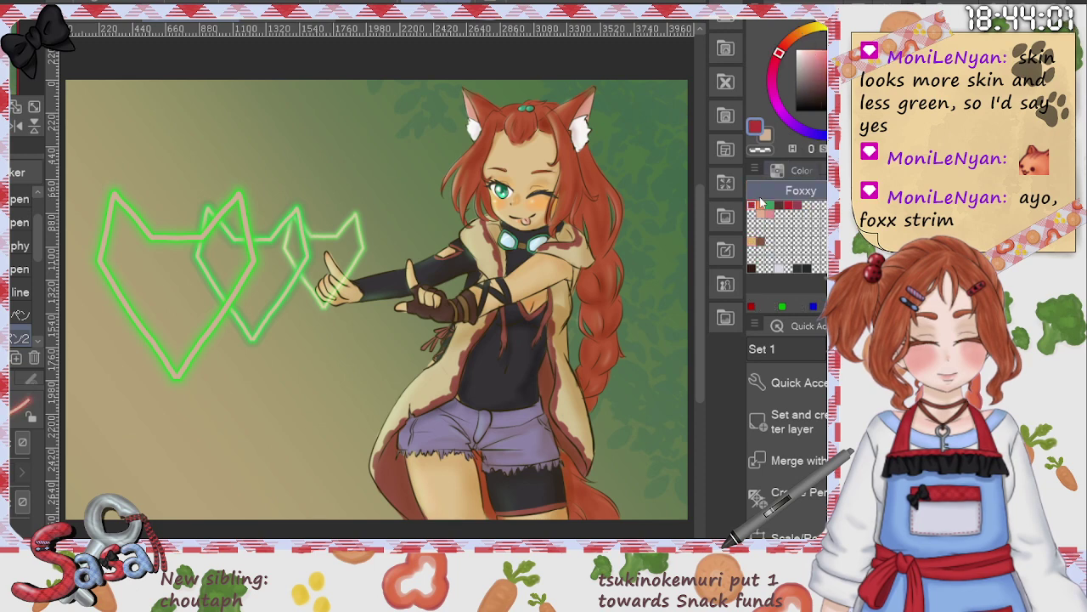
left_click_drag(183, 419, 189, 469)
key("ctrl+z")
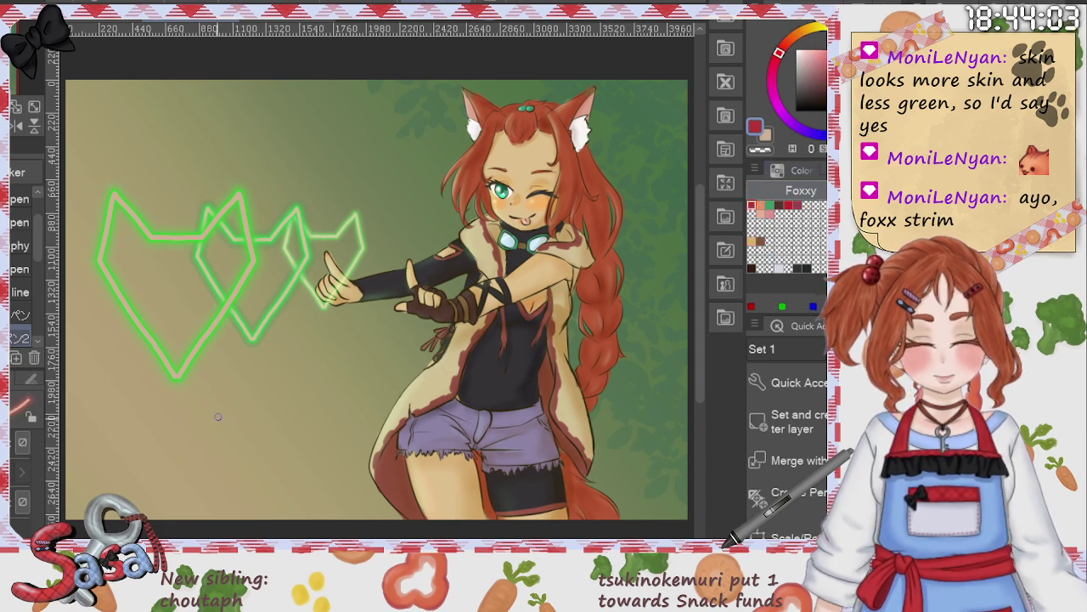
mouse_move(220, 415)
left_mouse_down()
mouse_move(228, 435)
mouse_move(246, 403)
mouse_move(244, 424)
mouse_move(281, 425)
left_mouse_up()
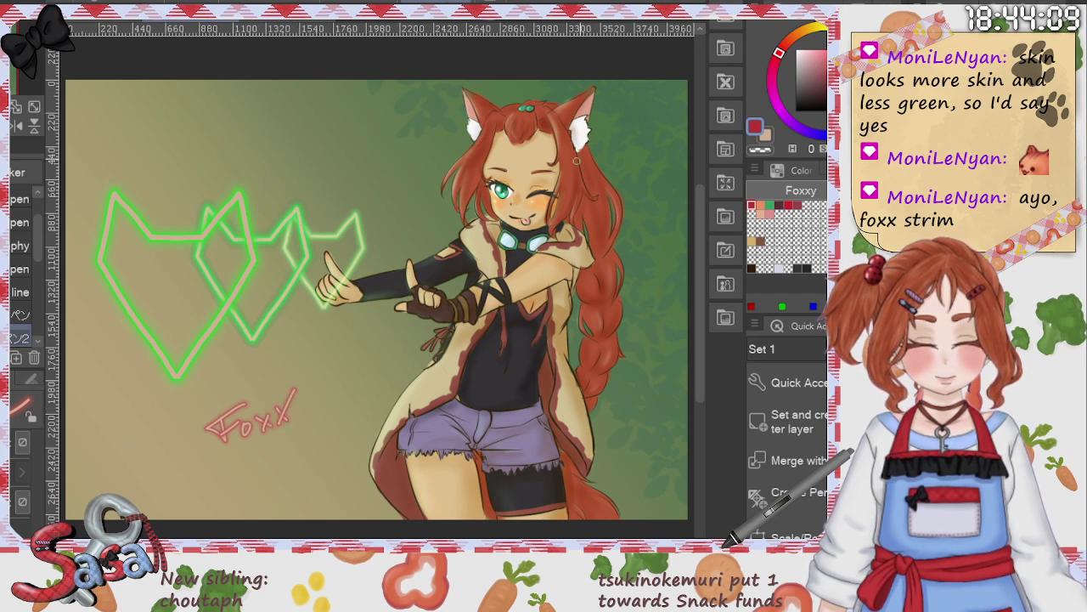
Step: Hand-letter "BeaM!" in the same glowing red beneath "Foxx"
mouse_move(202, 475)
left_mouse_down()
mouse_move(195, 510)
mouse_move(241, 486)
mouse_move(248, 496)
mouse_move(263, 489)
mouse_move(284, 468)
mouse_move(304, 493)
left_mouse_up()
key("ctrl+z")
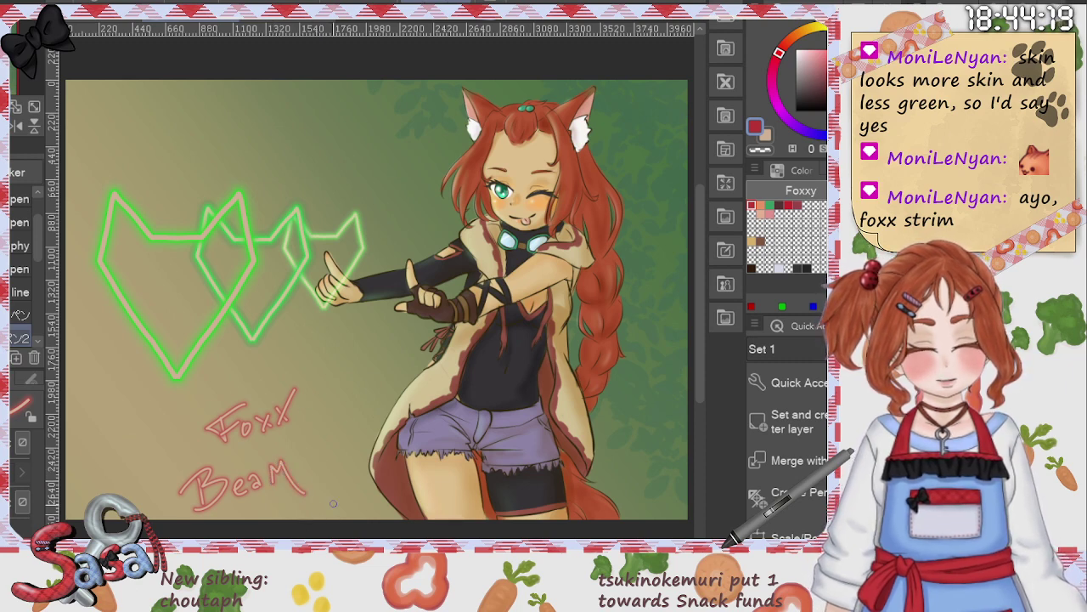
left_click(311, 465)
left_click_drag(307, 436, 310, 461)
key("ctrl+z")
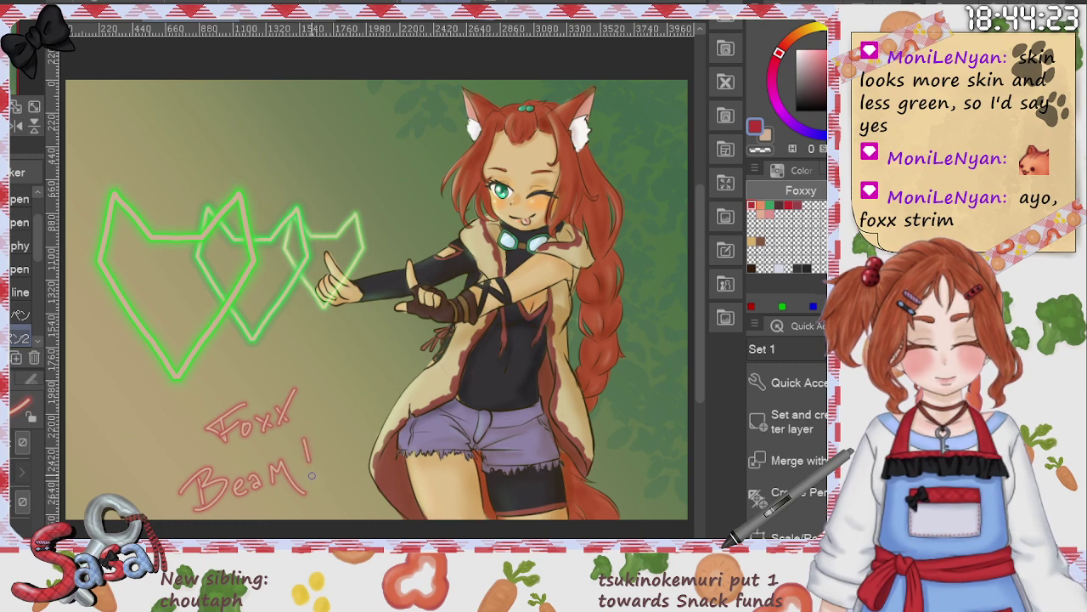
left_click(312, 477)
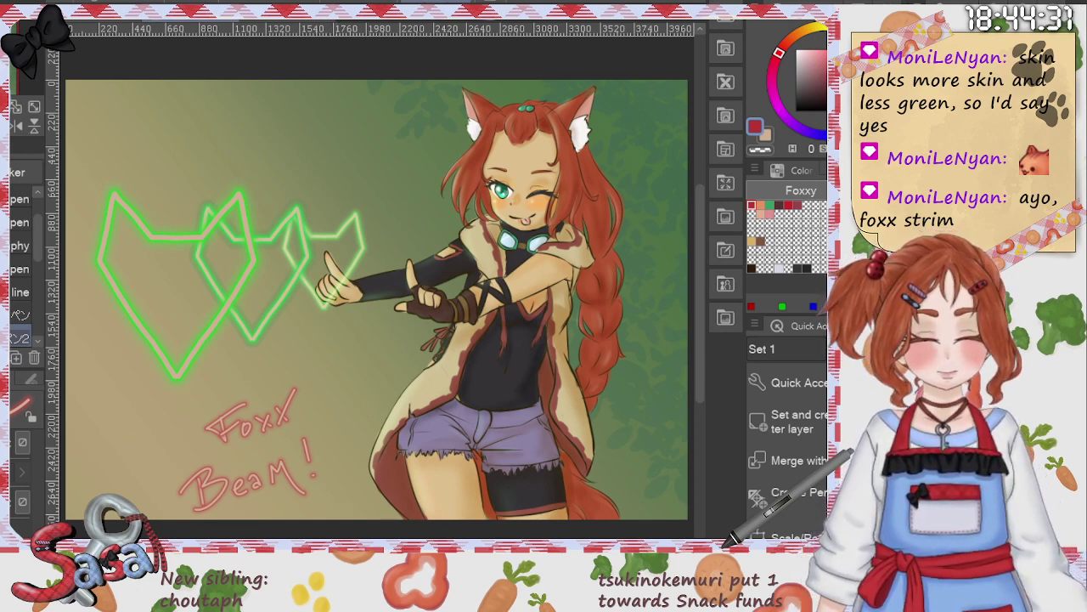
Step: Widen and skew the "Foxx BeaM!" lettering by distorting its corners so it fills the empty background below the fox heads
key("ctrl+t")
left_click_drag(173, 515, 148, 515)
left_click_drag(321, 383, 326, 360)
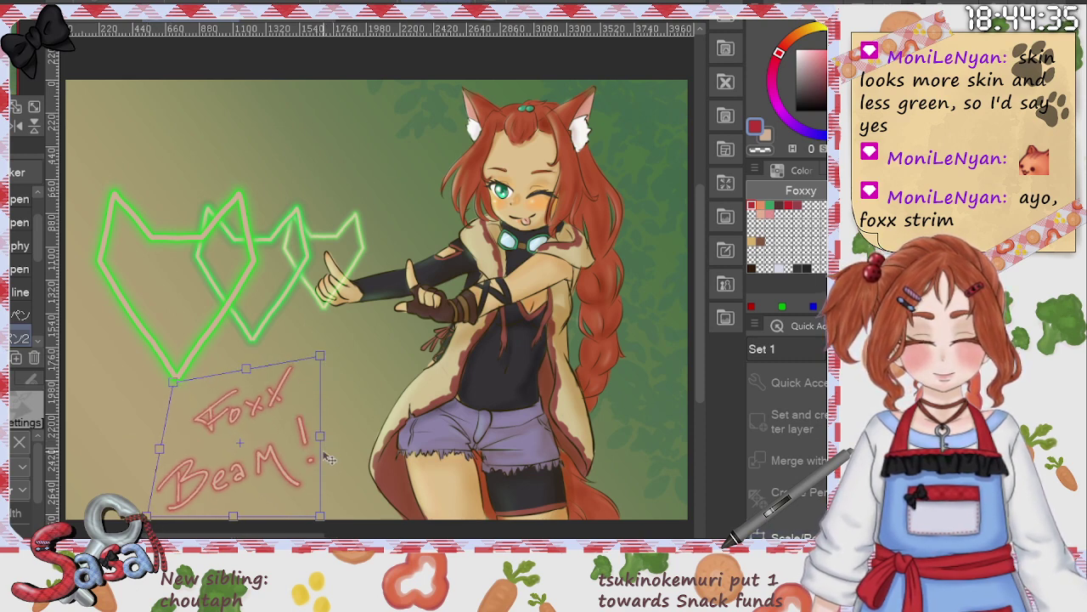
left_click_drag(325, 452, 328, 462)
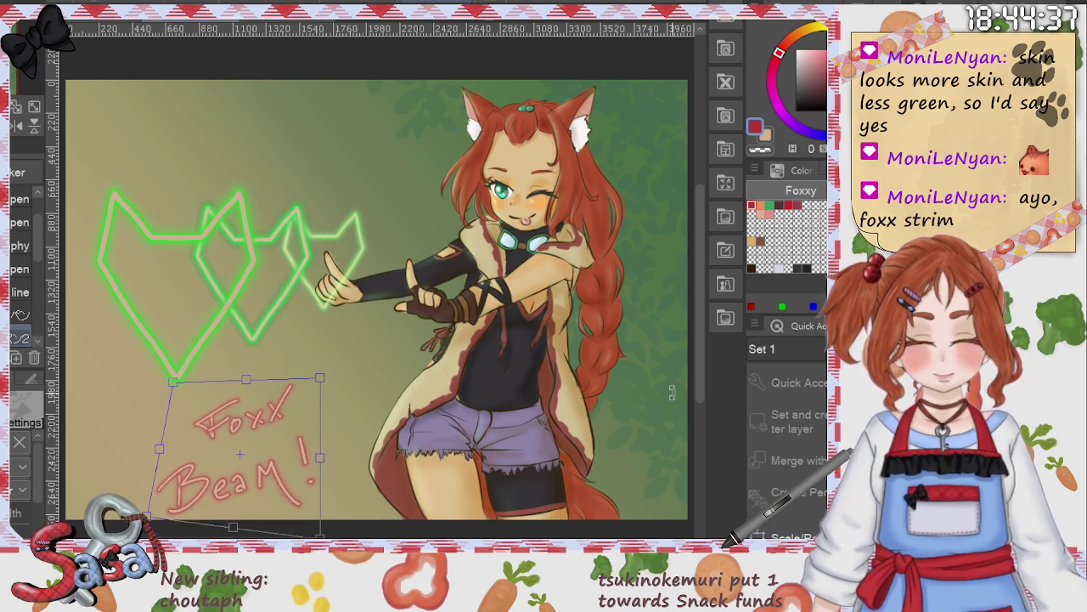
left_click_drag(698, 385, 699, 397)
left_click_drag(326, 353, 325, 343)
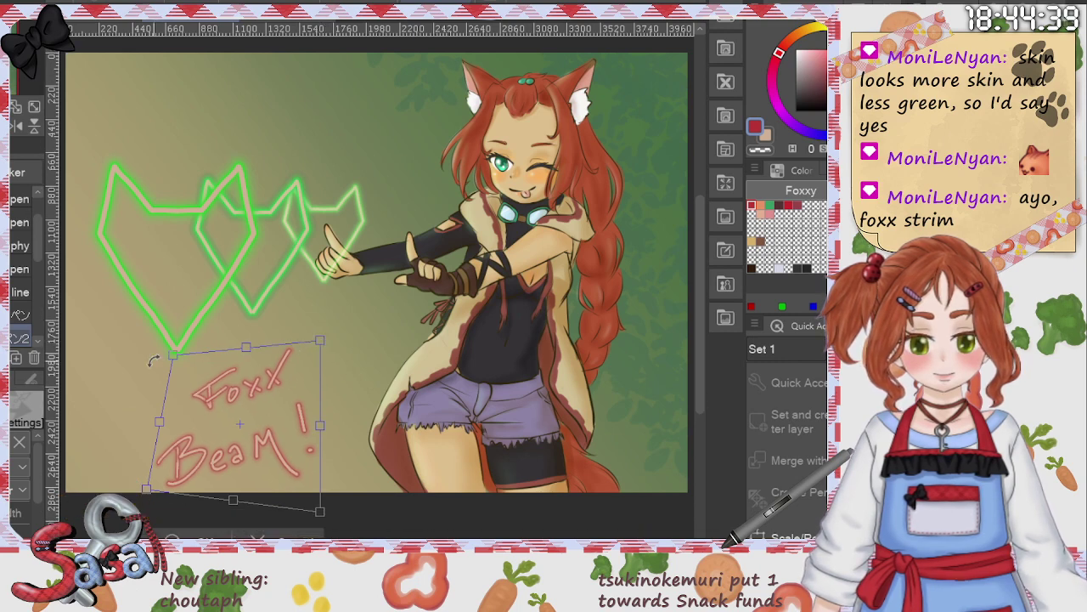
left_click_drag(173, 355, 155, 356)
left_click_drag(321, 512, 321, 488)
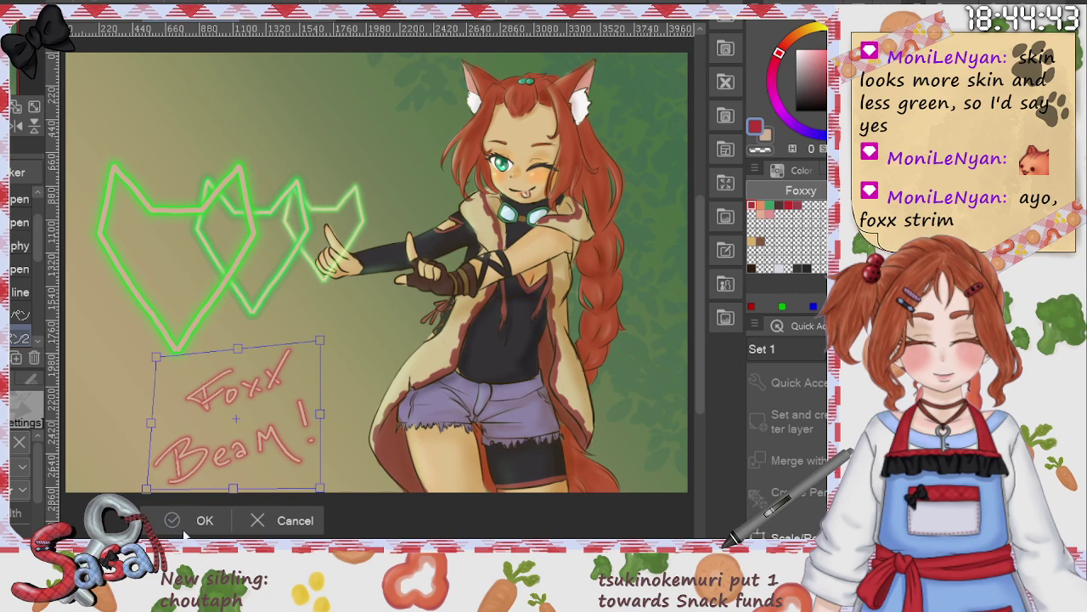
left_click(185, 525)
scroll(263, 402, "up", 1)
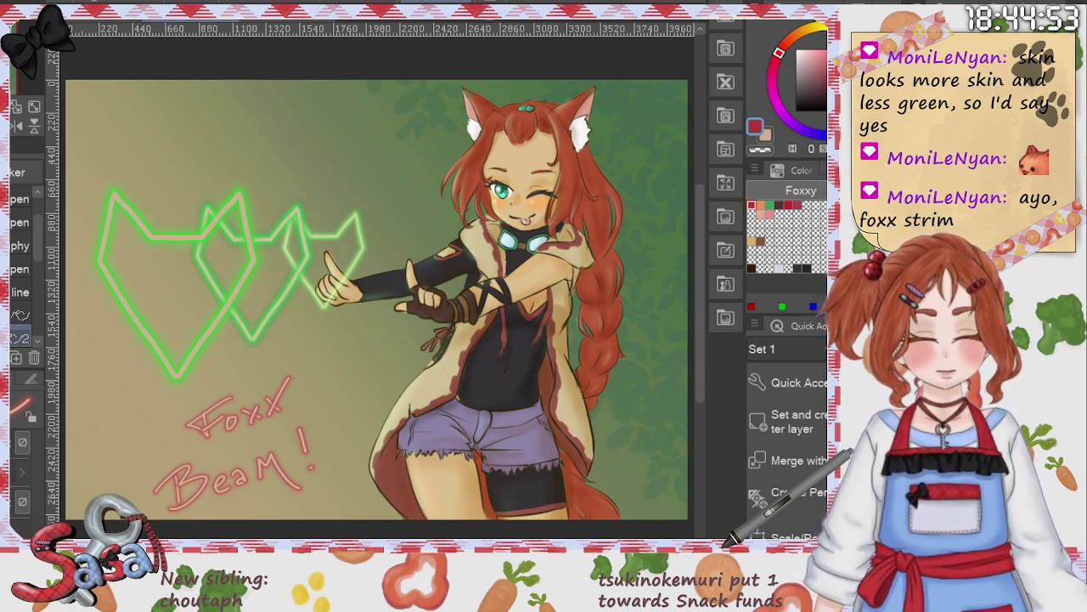
Step: Copy the circular key logo from its own document into the fox girl drawing as a watermark
left_click(601, 344)
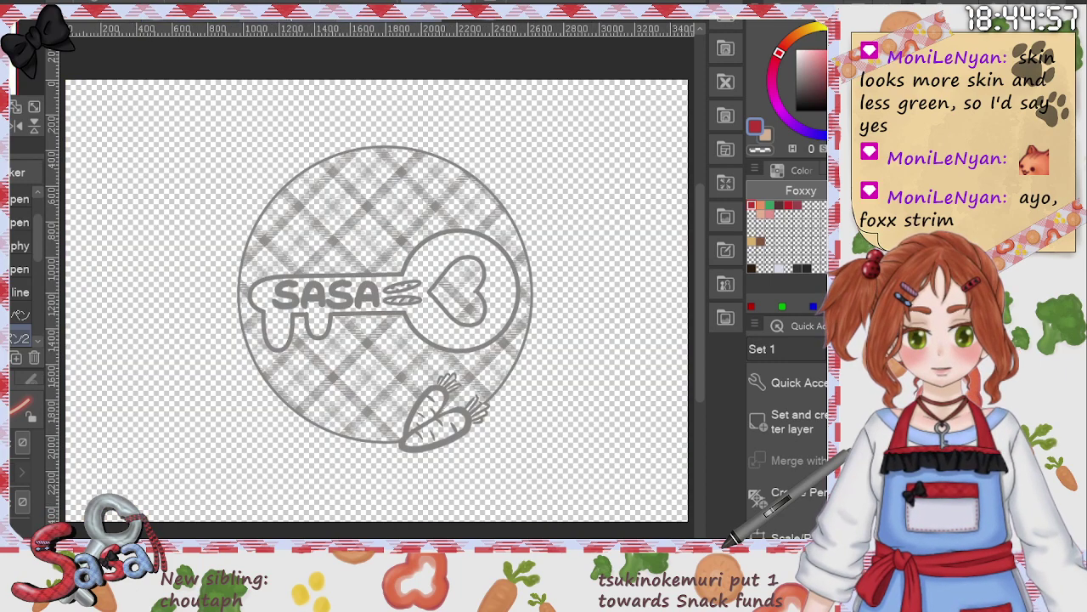
key("ctrl+Tab")
key("ctrl+Tab")
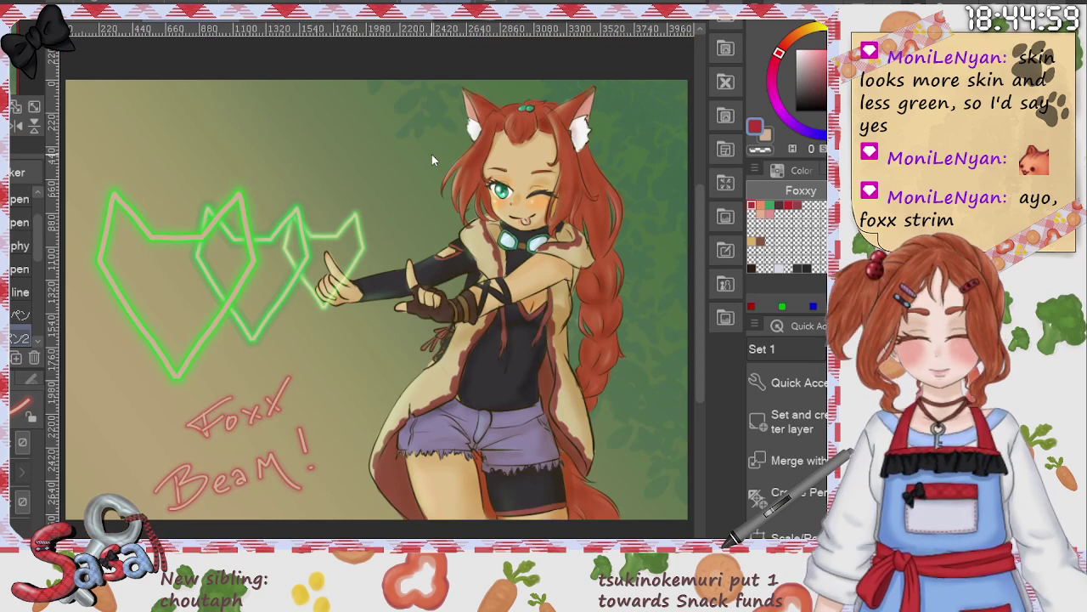
Step: Shrink the circular key watermark and place it in the drawing's lower-right corner, beside the girl's braid
left_click(797, 535)
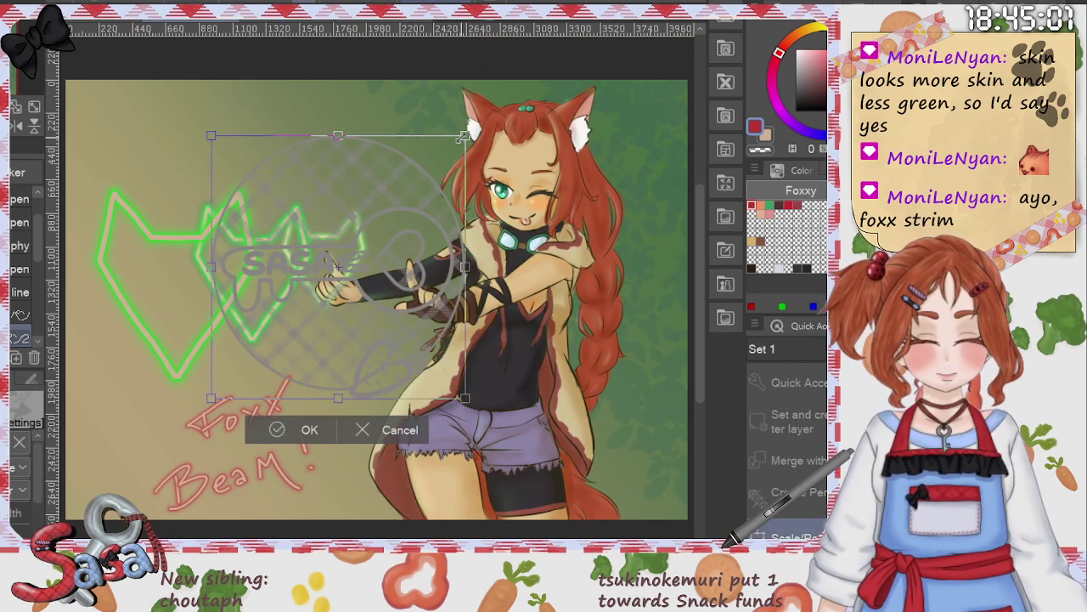
left_click_drag(461, 137, 403, 199)
left_click_drag(363, 341, 665, 481)
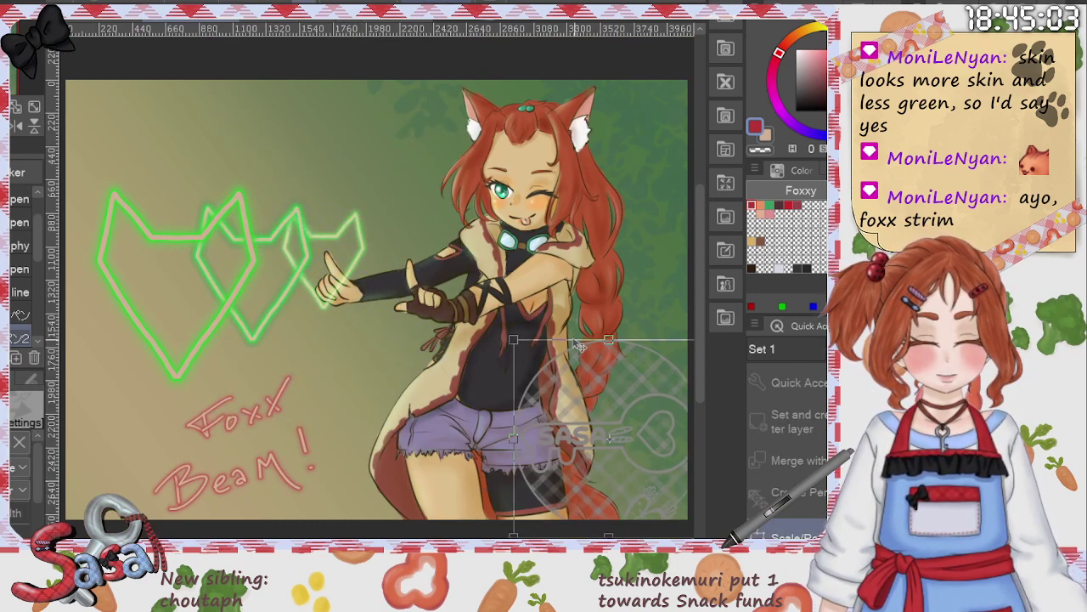
left_click_drag(514, 339, 631, 451)
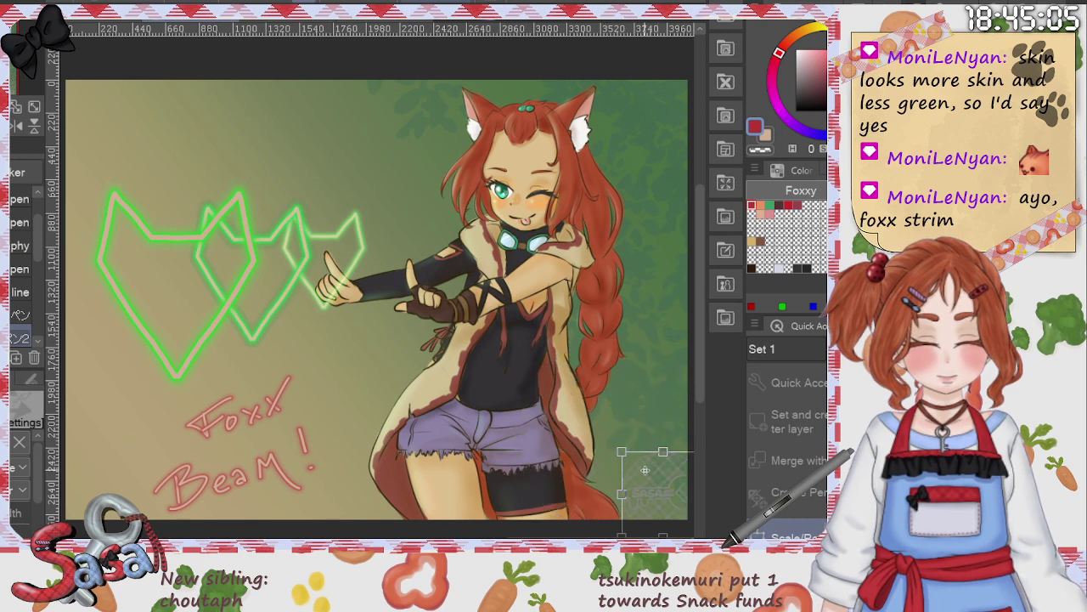
left_click_drag(663, 494, 648, 474)
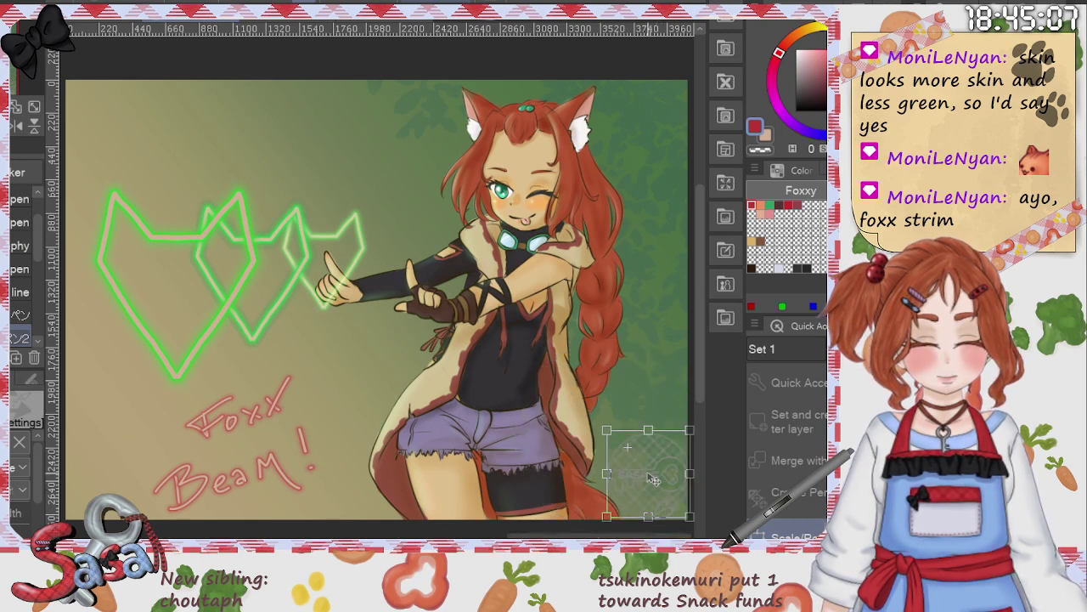
left_click_drag(690, 430, 683, 440)
left_click_drag(666, 489, 672, 488)
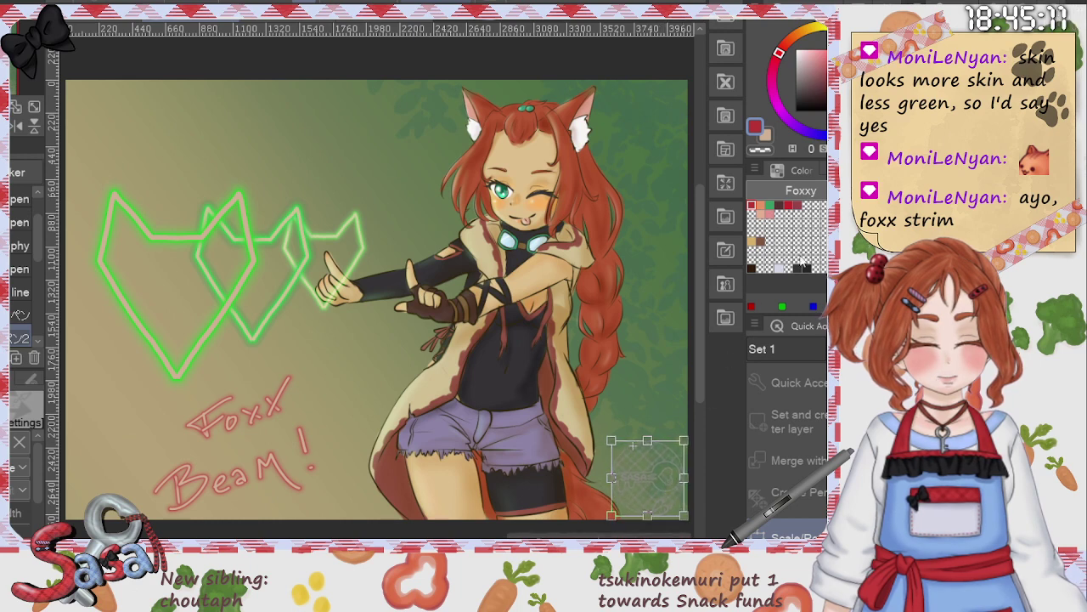
key("Return")
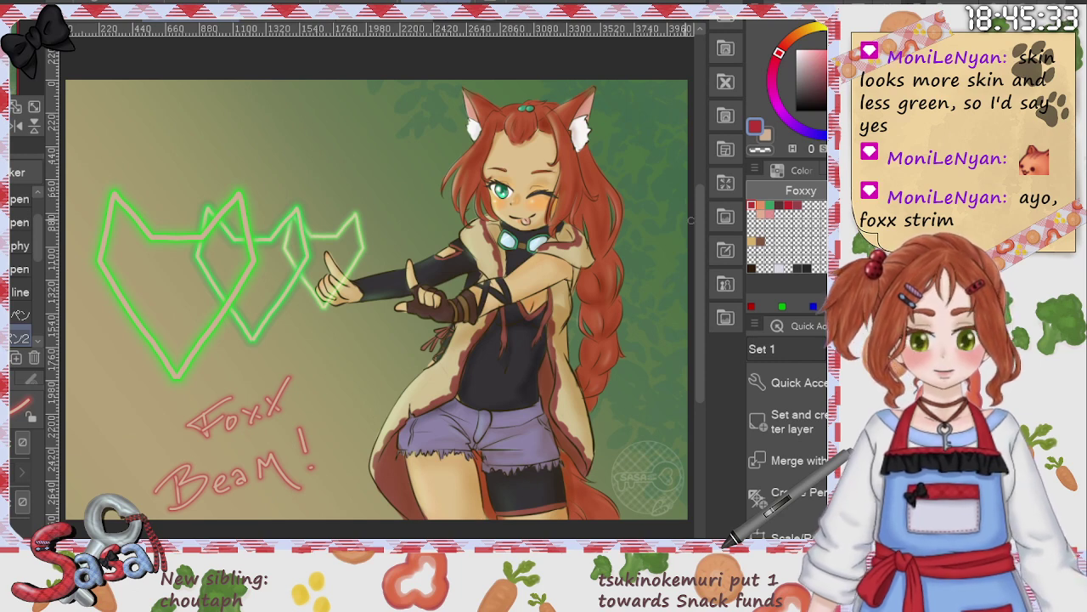
Step: Sample green from the largest fox head, lighten it, and airbrush a soft glow on the background around it
key("i")
left_click(102, 254)
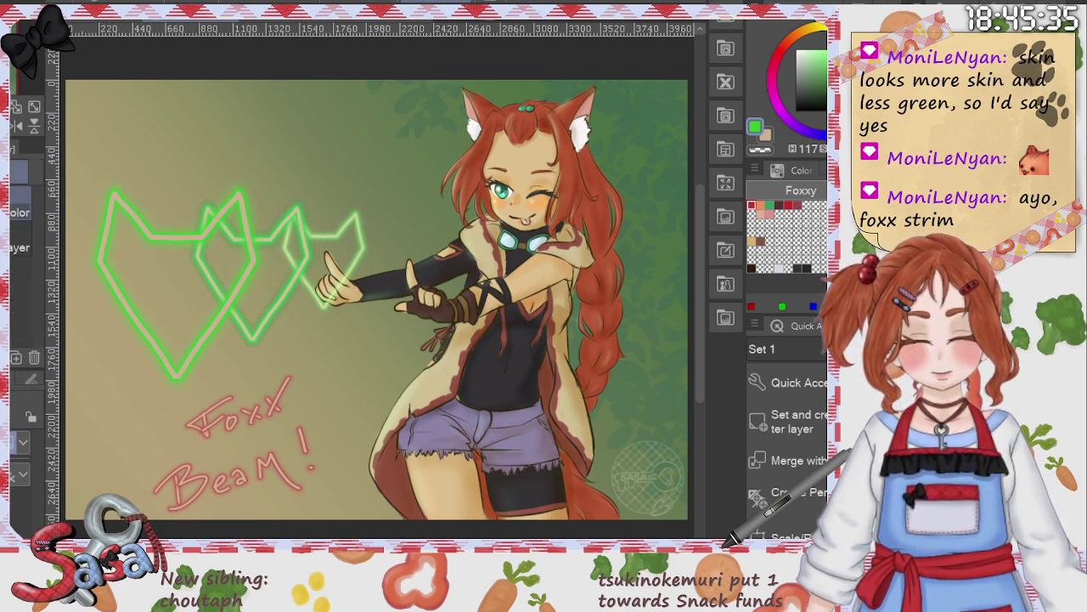
left_click(823, 49)
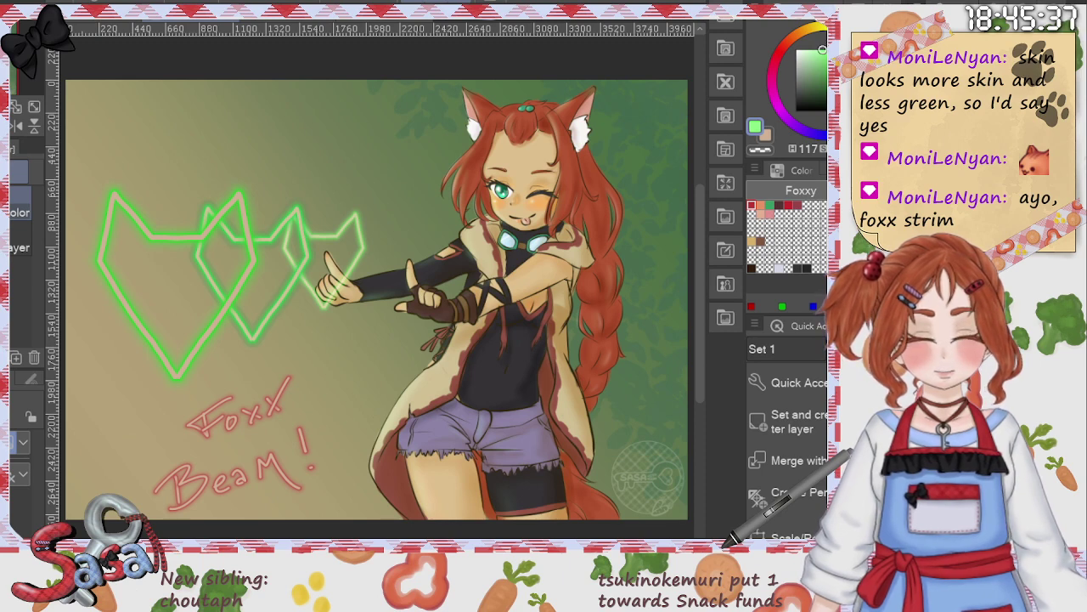
key("b")
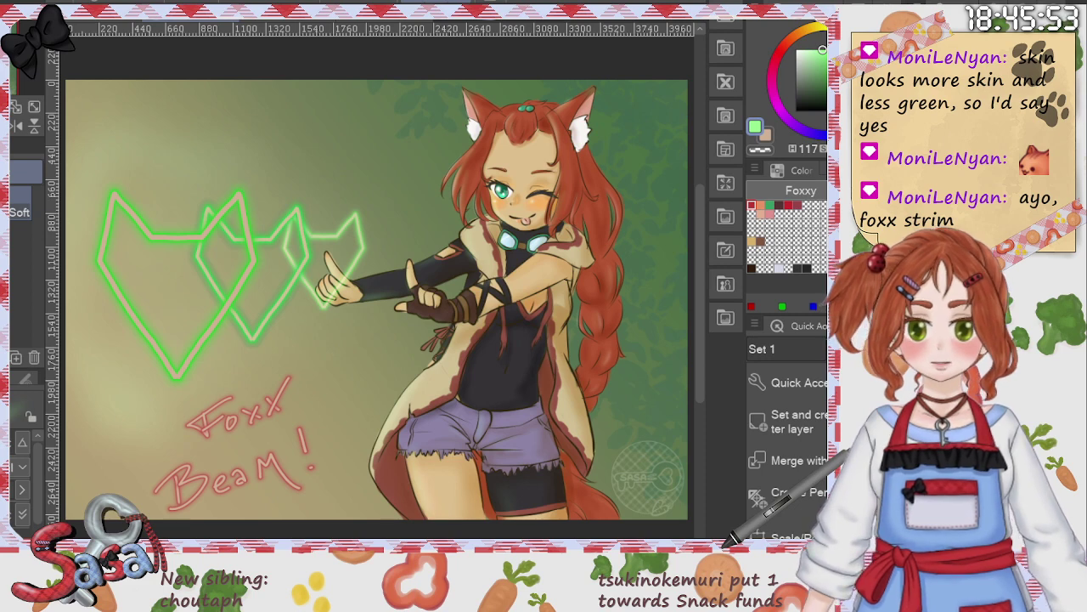
key("e")
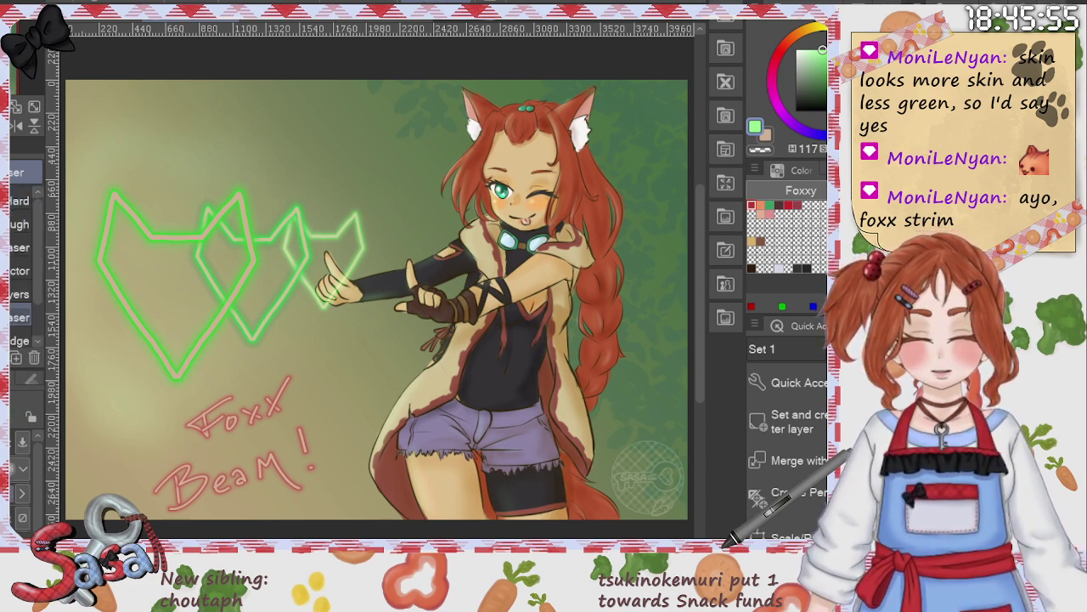
key("b")
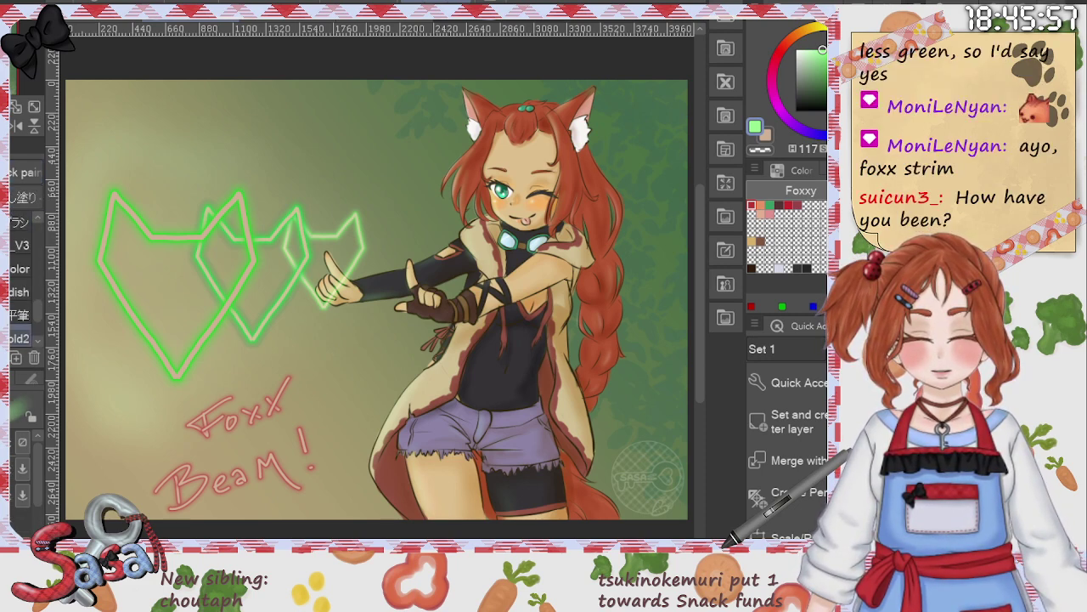
Step: Blend the pale green background glow around the largest fox head with a much larger blending brush
key("j")
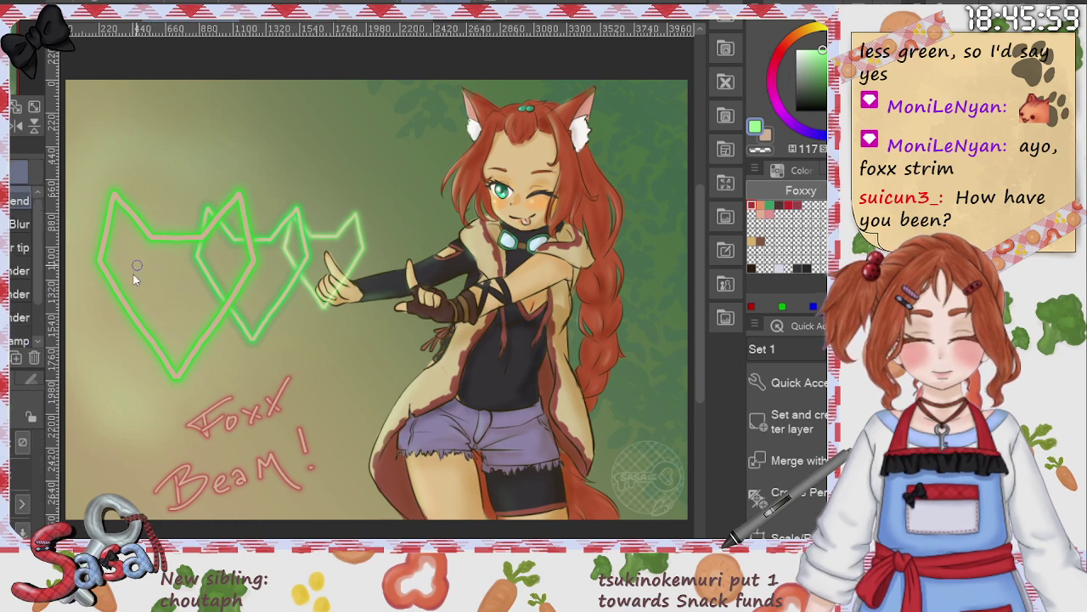
key("bracketright")
key("bracketright")
key("bracketright")
key("bracketright")
key("bracketright")
key("bracketright")
key("bracketright")
key("bracketright")
key("bracketright")
key("bracketright")
key("bracketright")
key("bracketright")
key("bracketright")
key("bracketright")
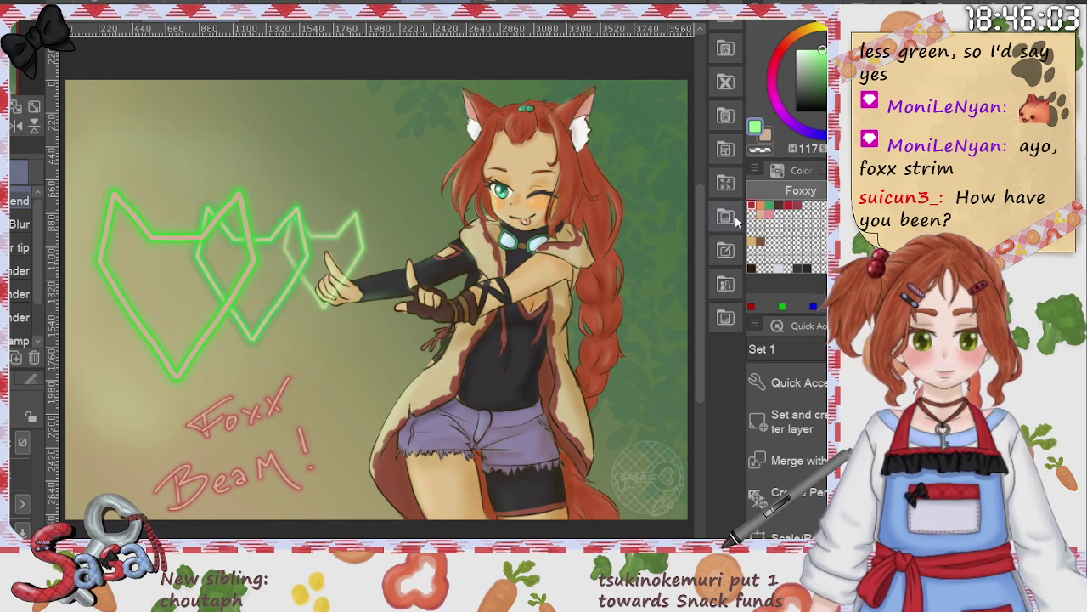
key("p")
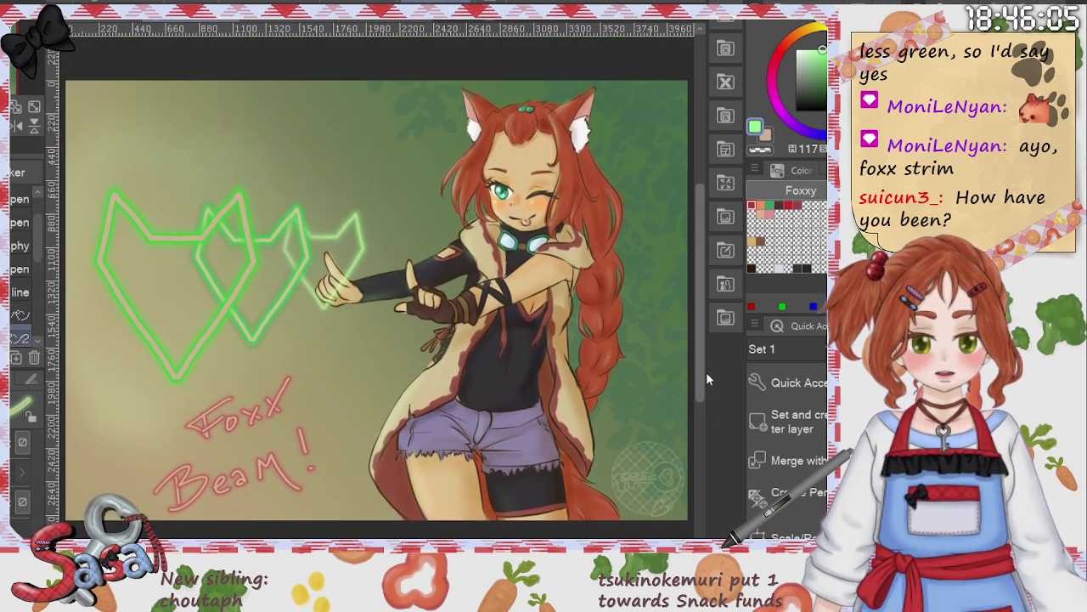